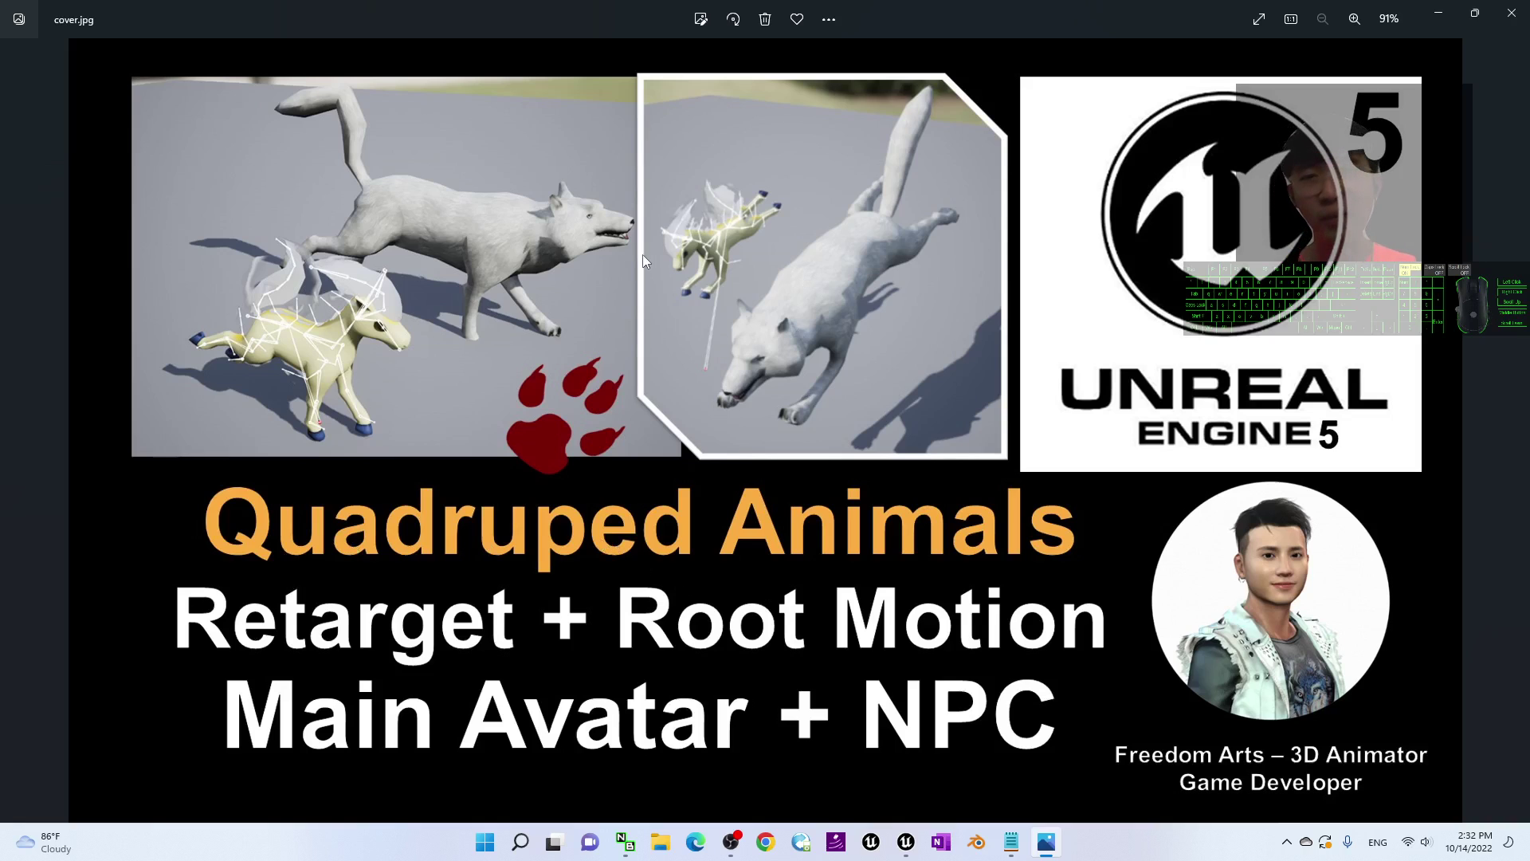
drag(533, 308, 1116, 267)
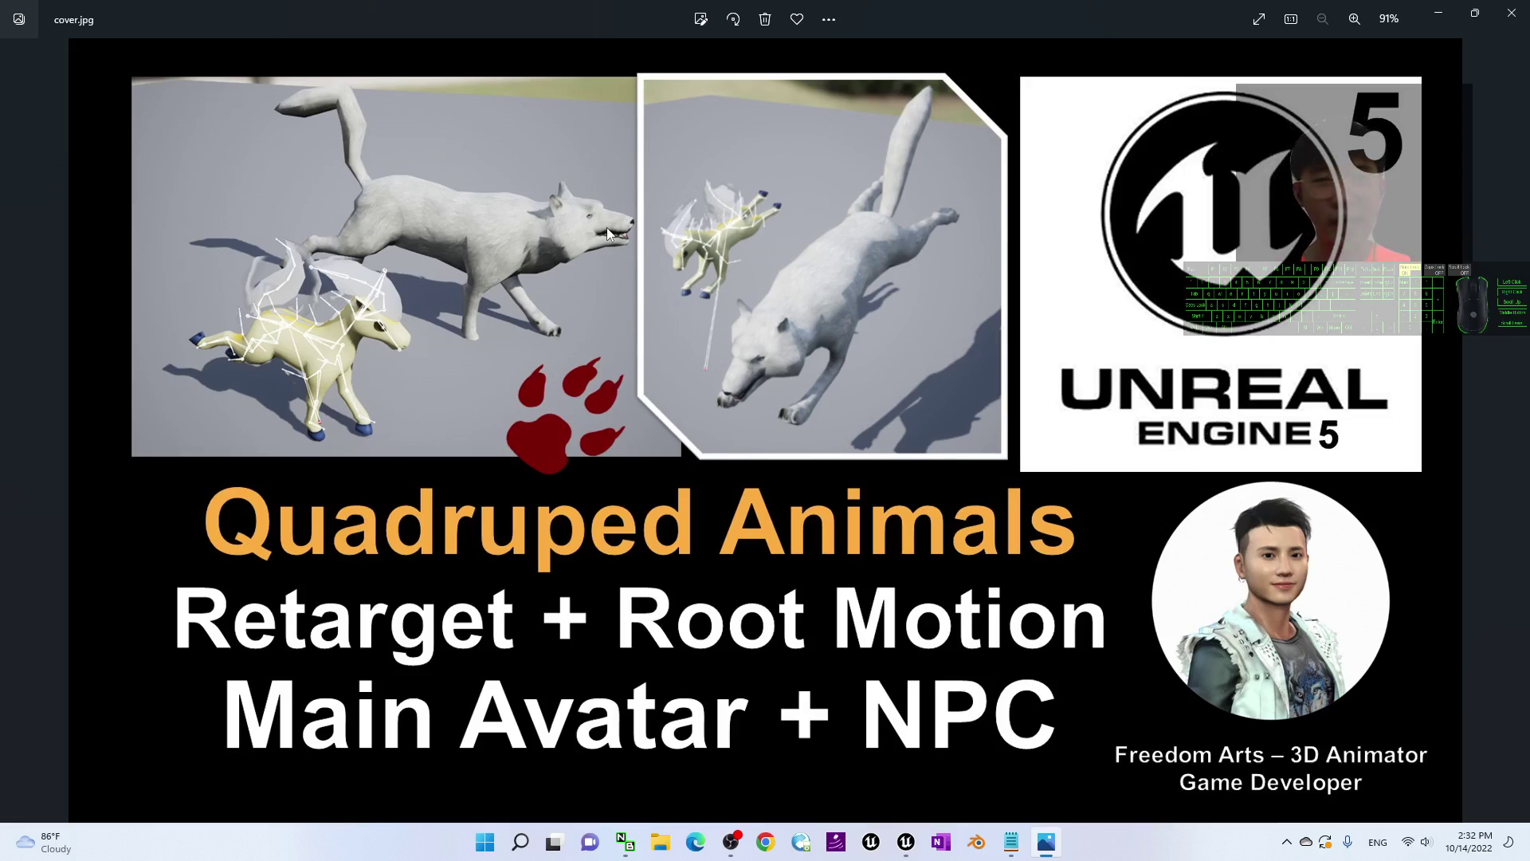
click(610, 713)
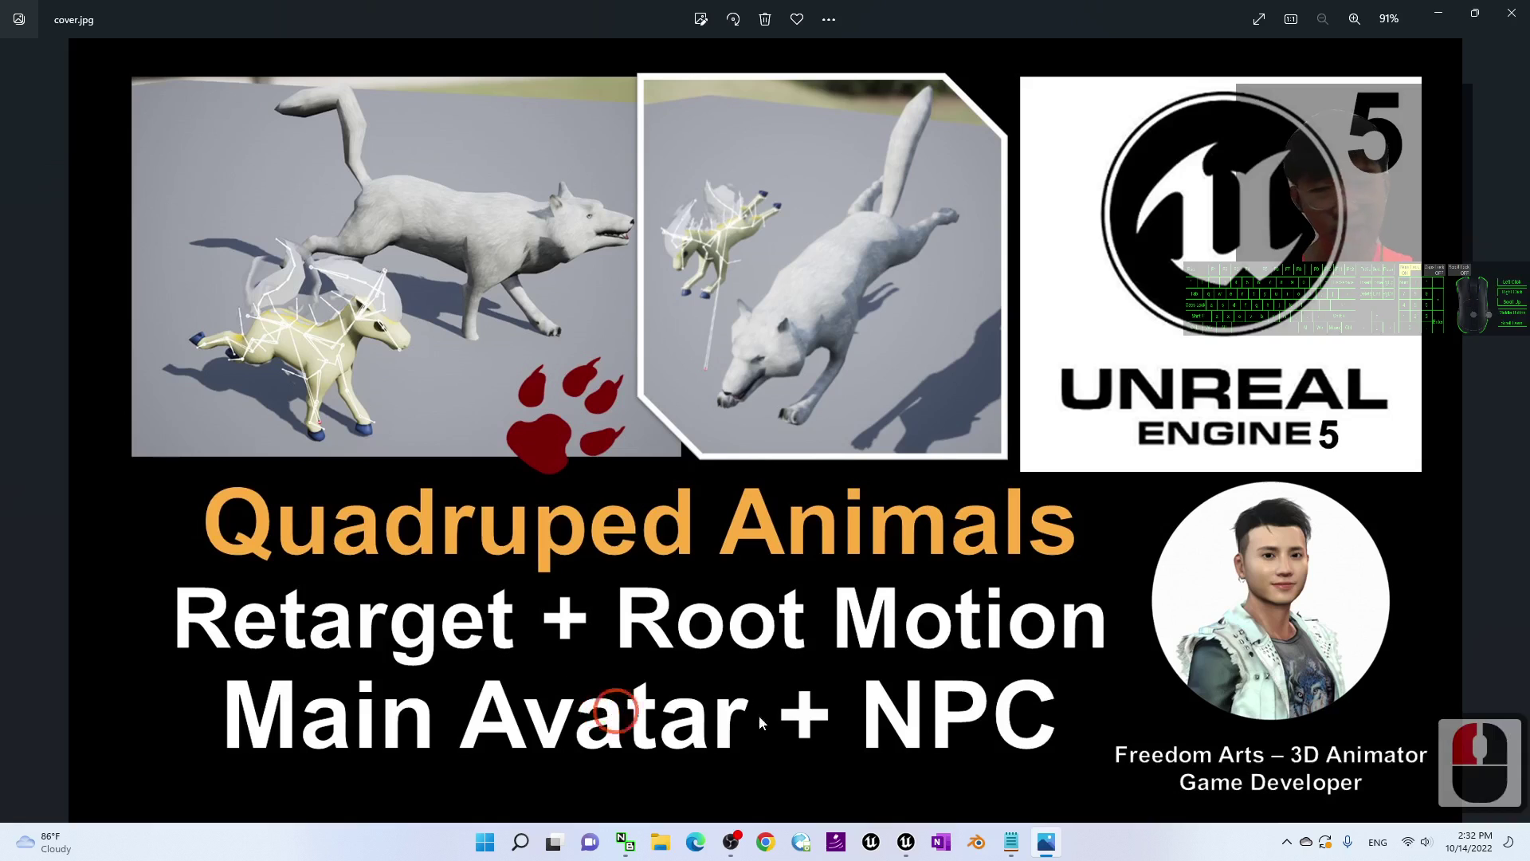
click(964, 721)
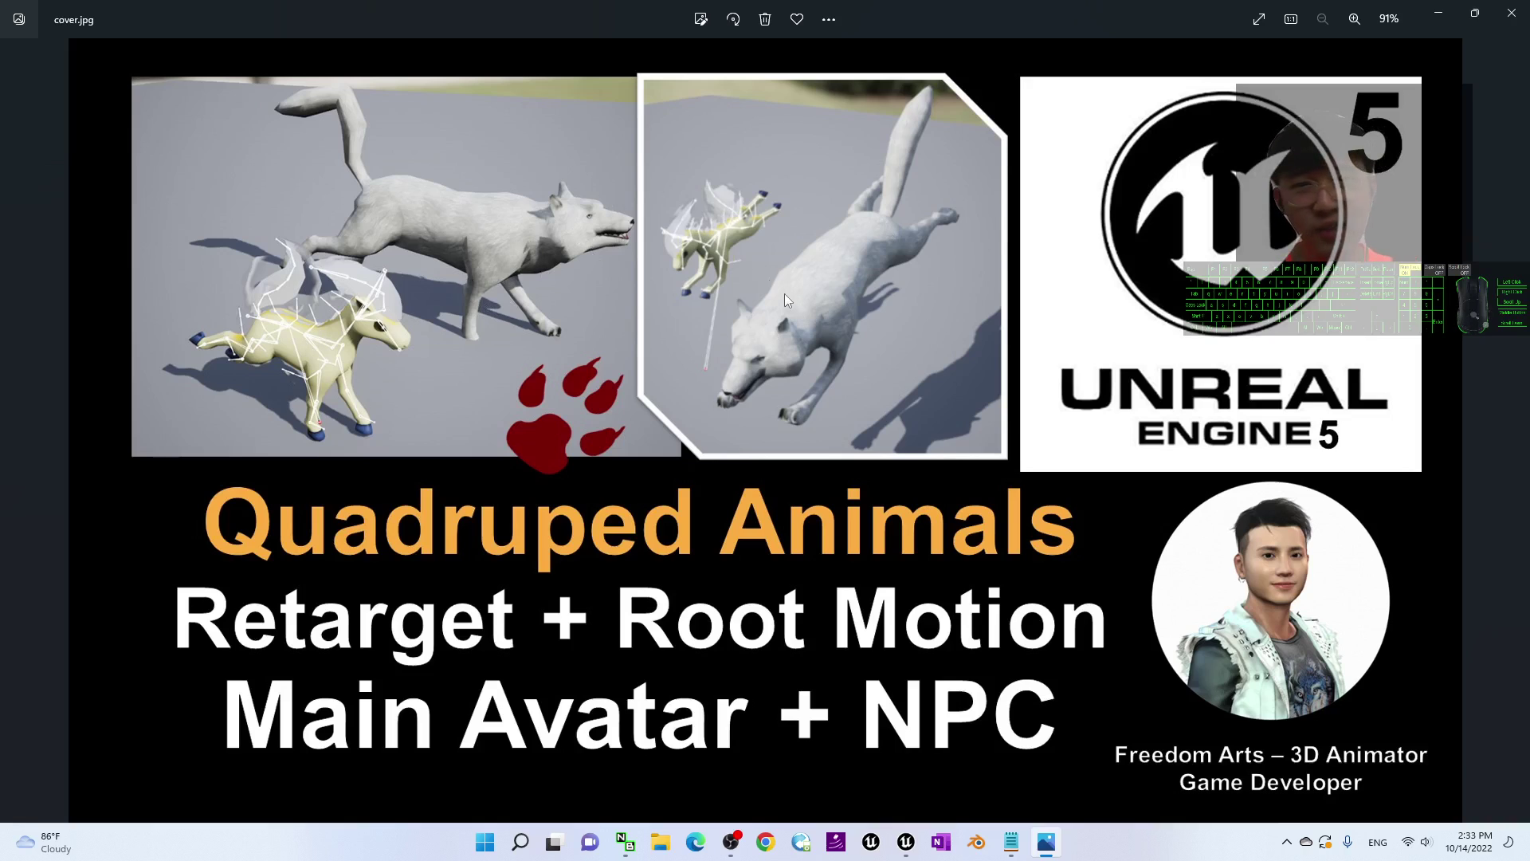
click(702, 223)
click(796, 273)
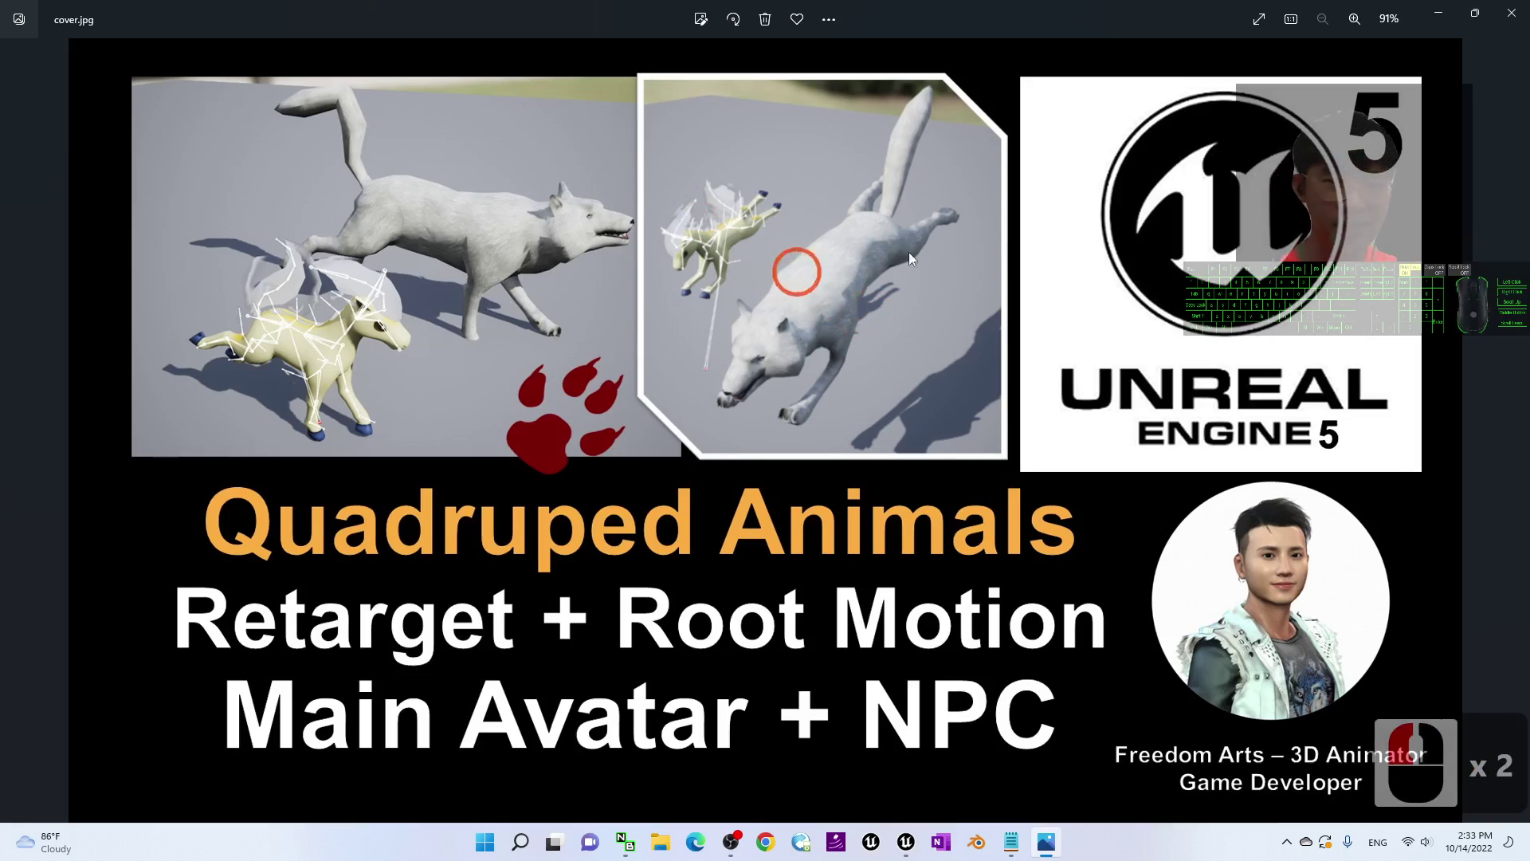
- Switch to the Unreal Editor and play-test ThirdPersonMap, running the wolf in all directions around the ramps and blocks before stopping the session
click(1444, 22)
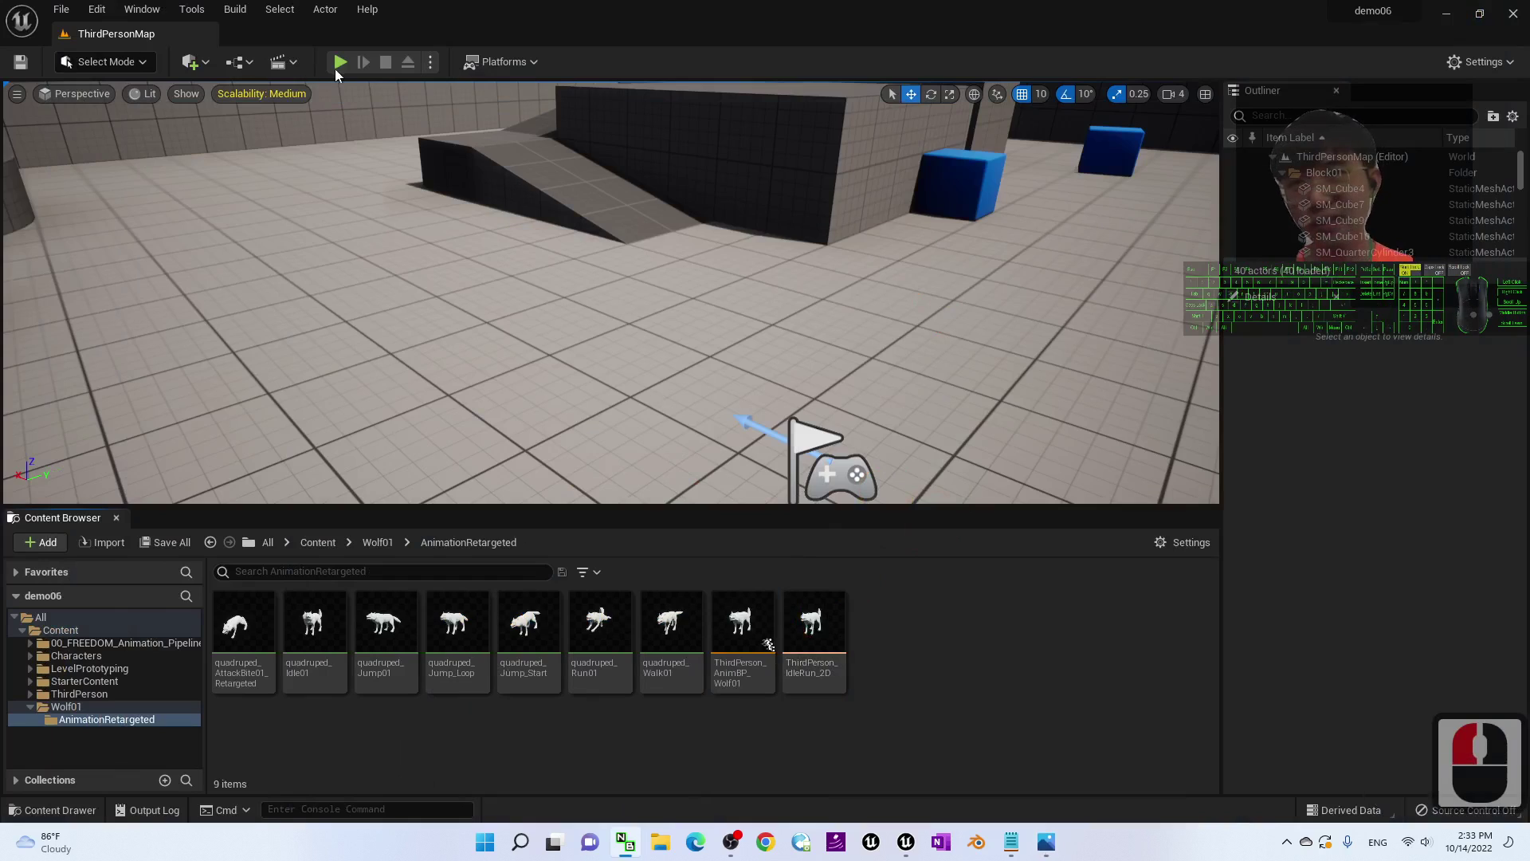
click(341, 62)
click(1161, 382)
key(w)
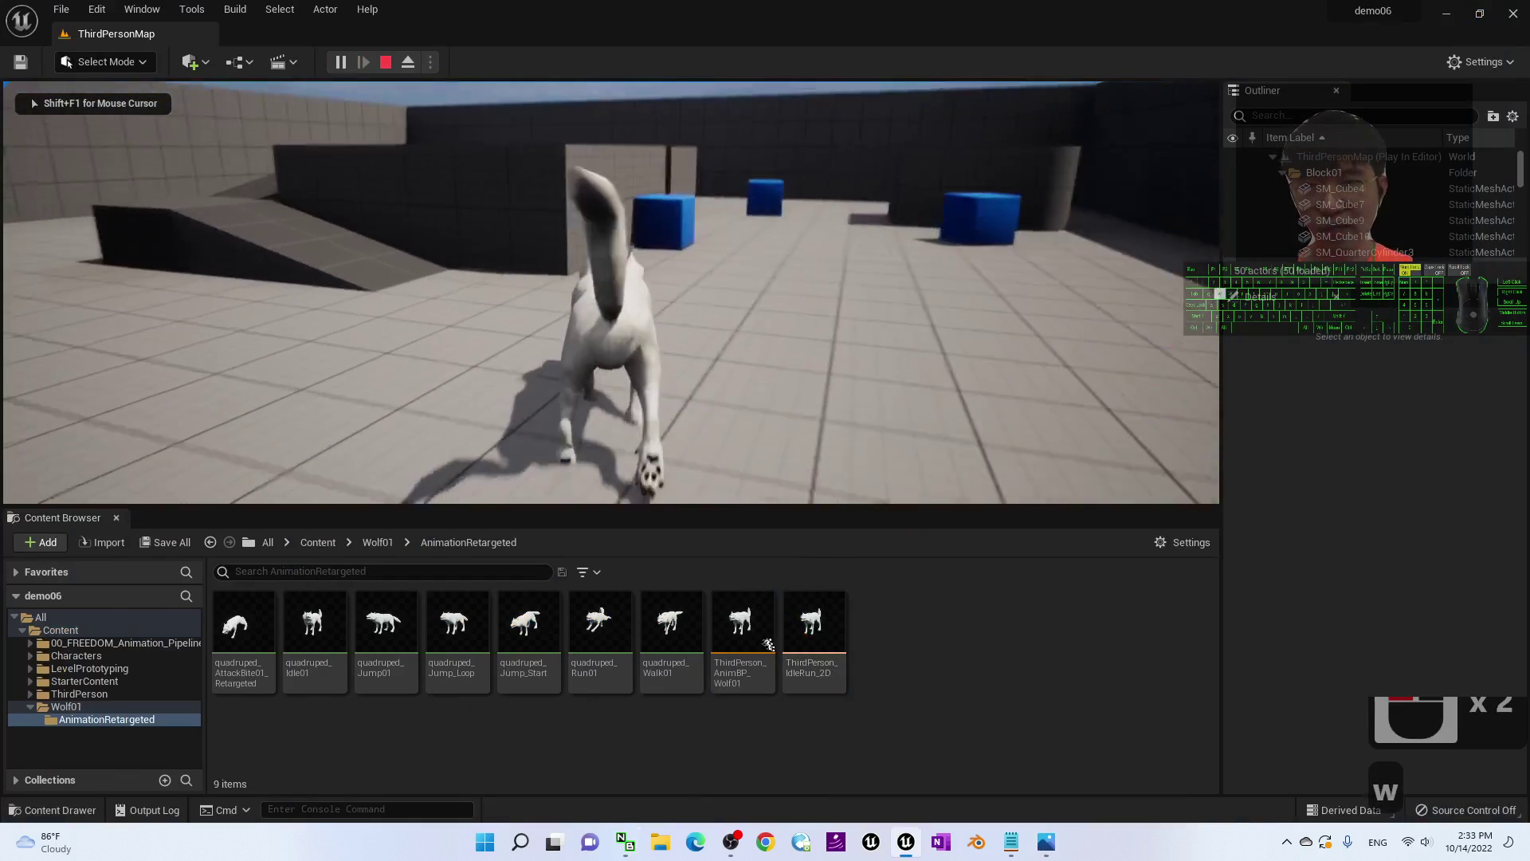
key(a)
key(a)
key(s)
key(d)
key(w)
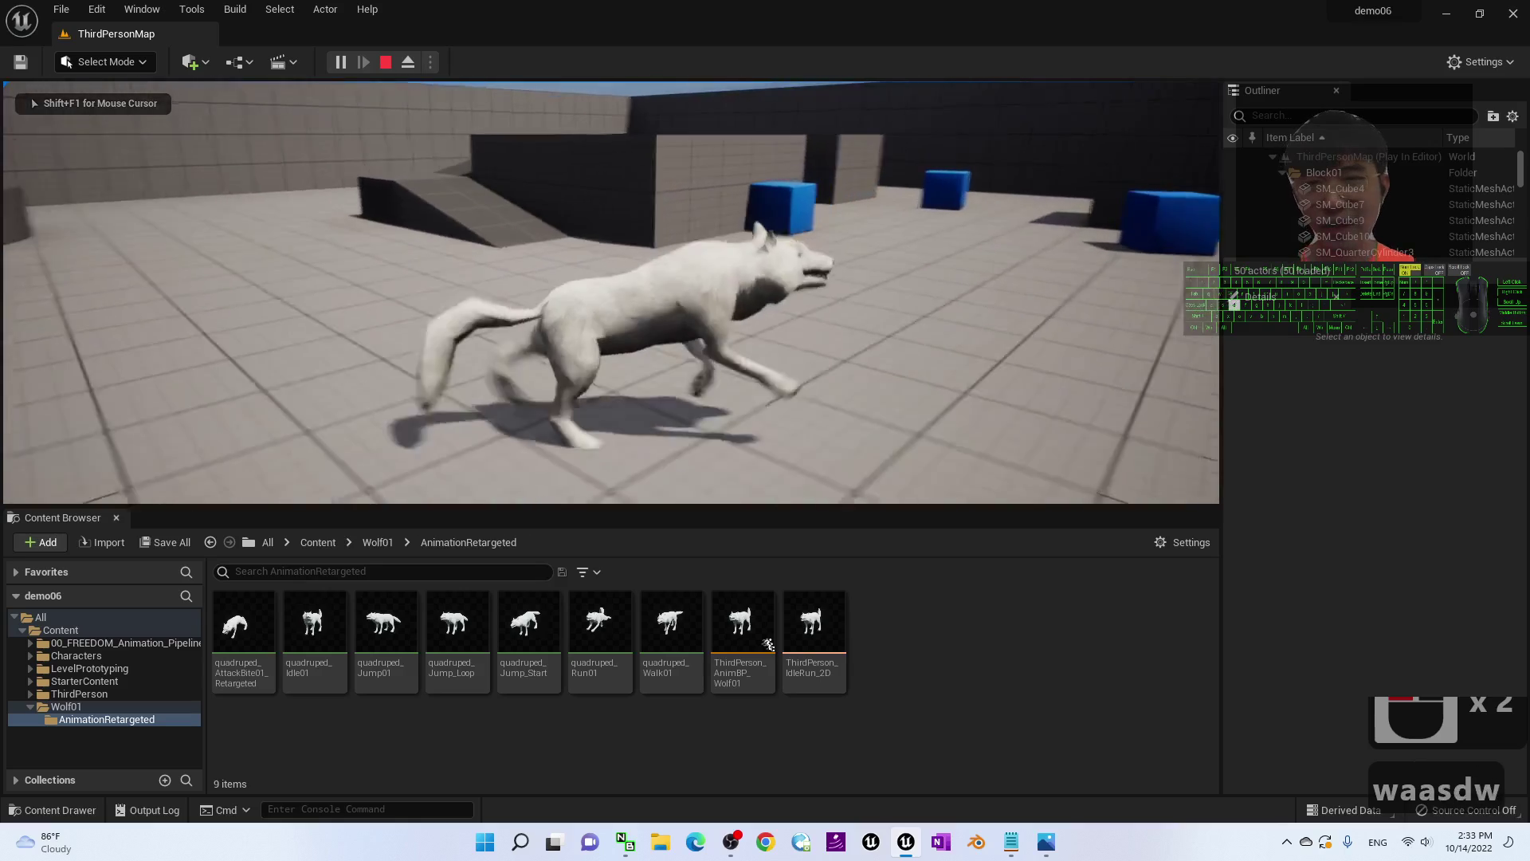
key(s)
key(a)
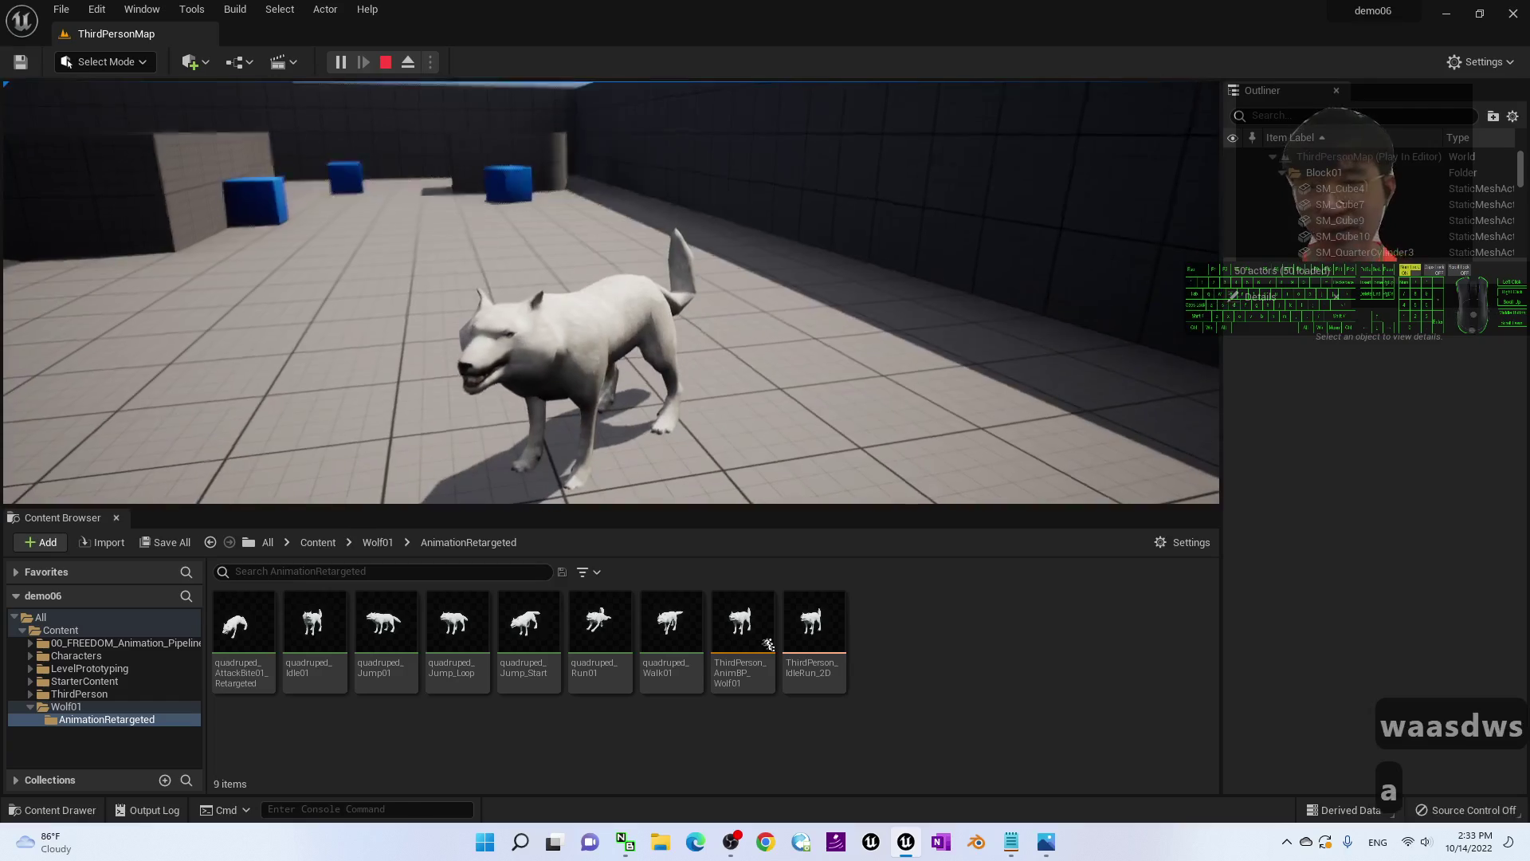
key(w)
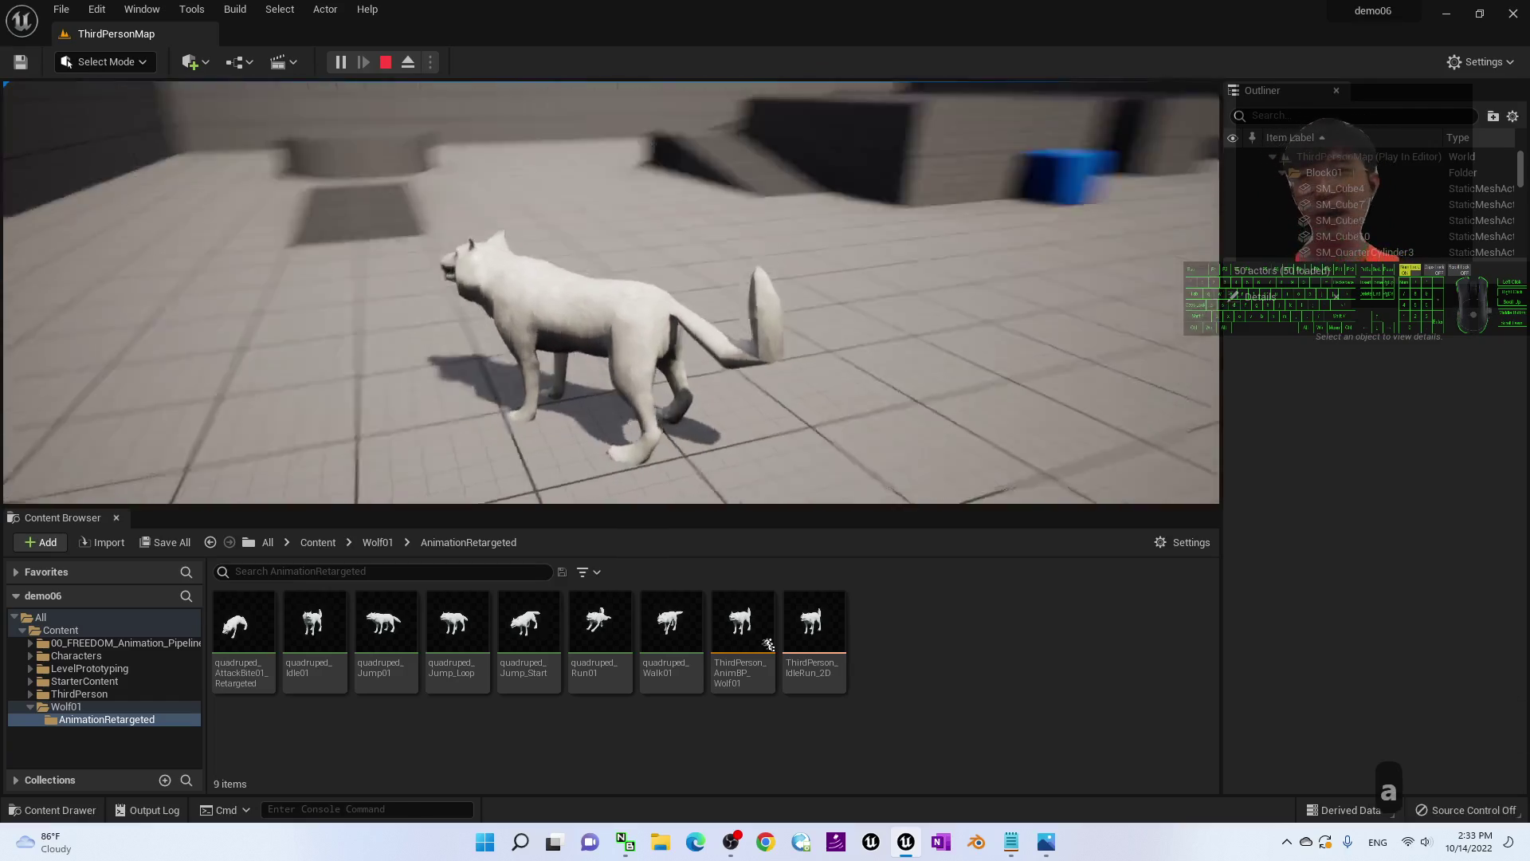
key(a)
key(s)
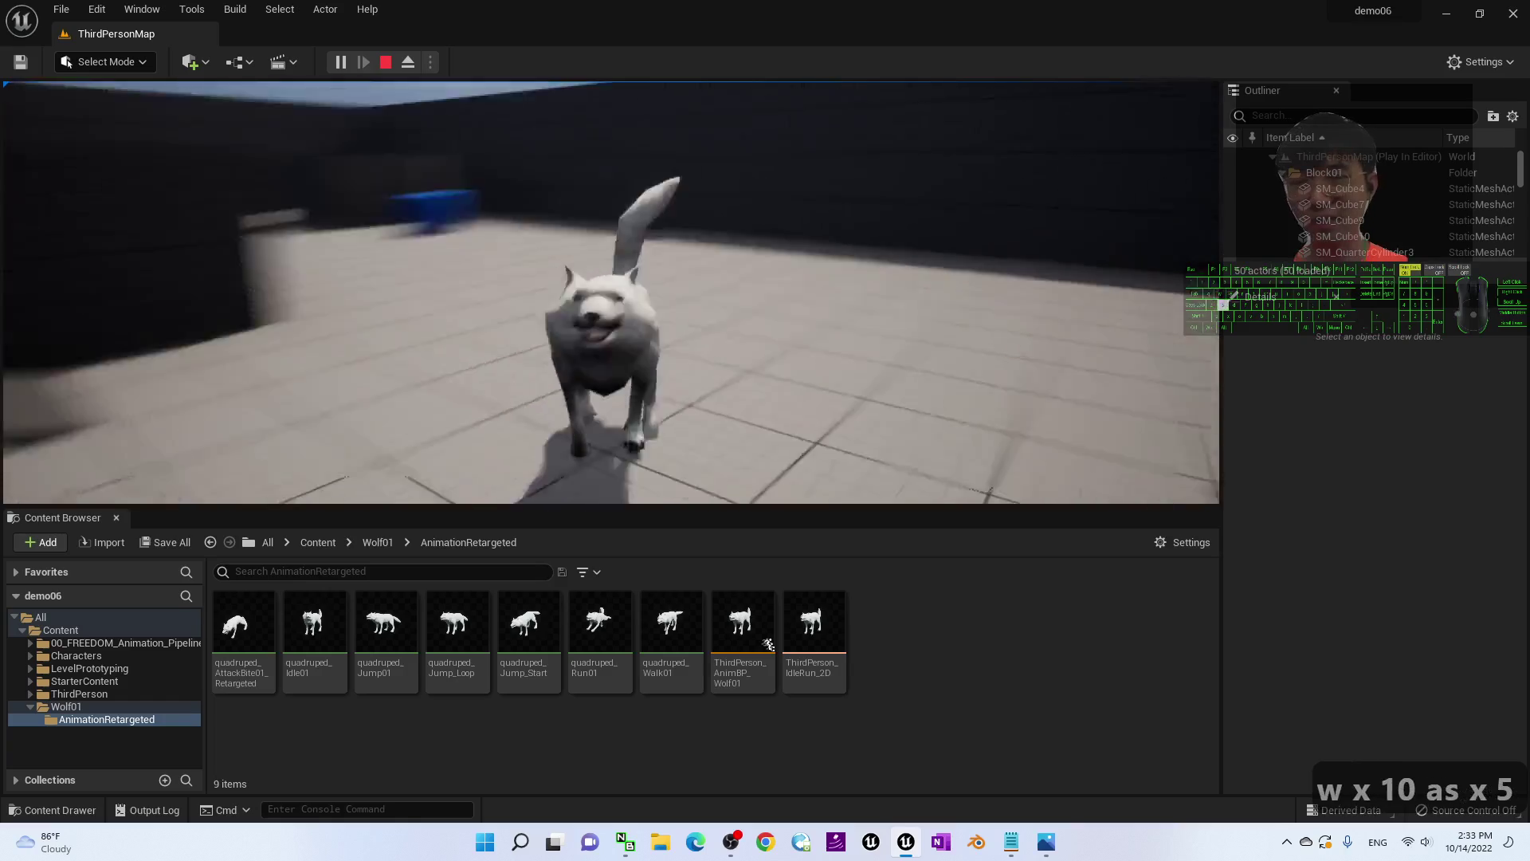
key(w)
key(w)
key(w)
key(w)
key(a)
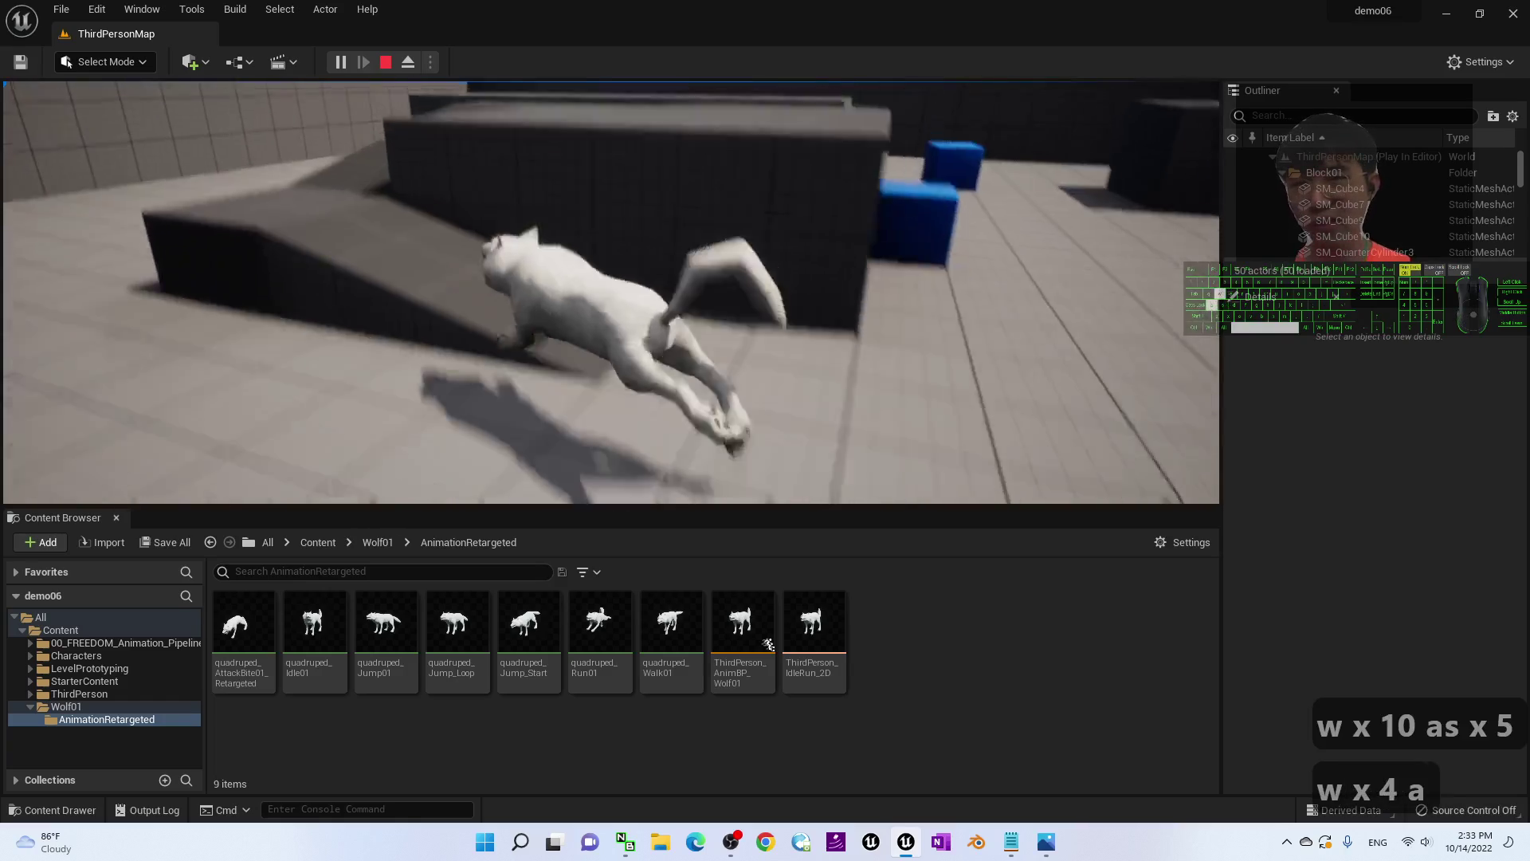
key(s)
key(d)
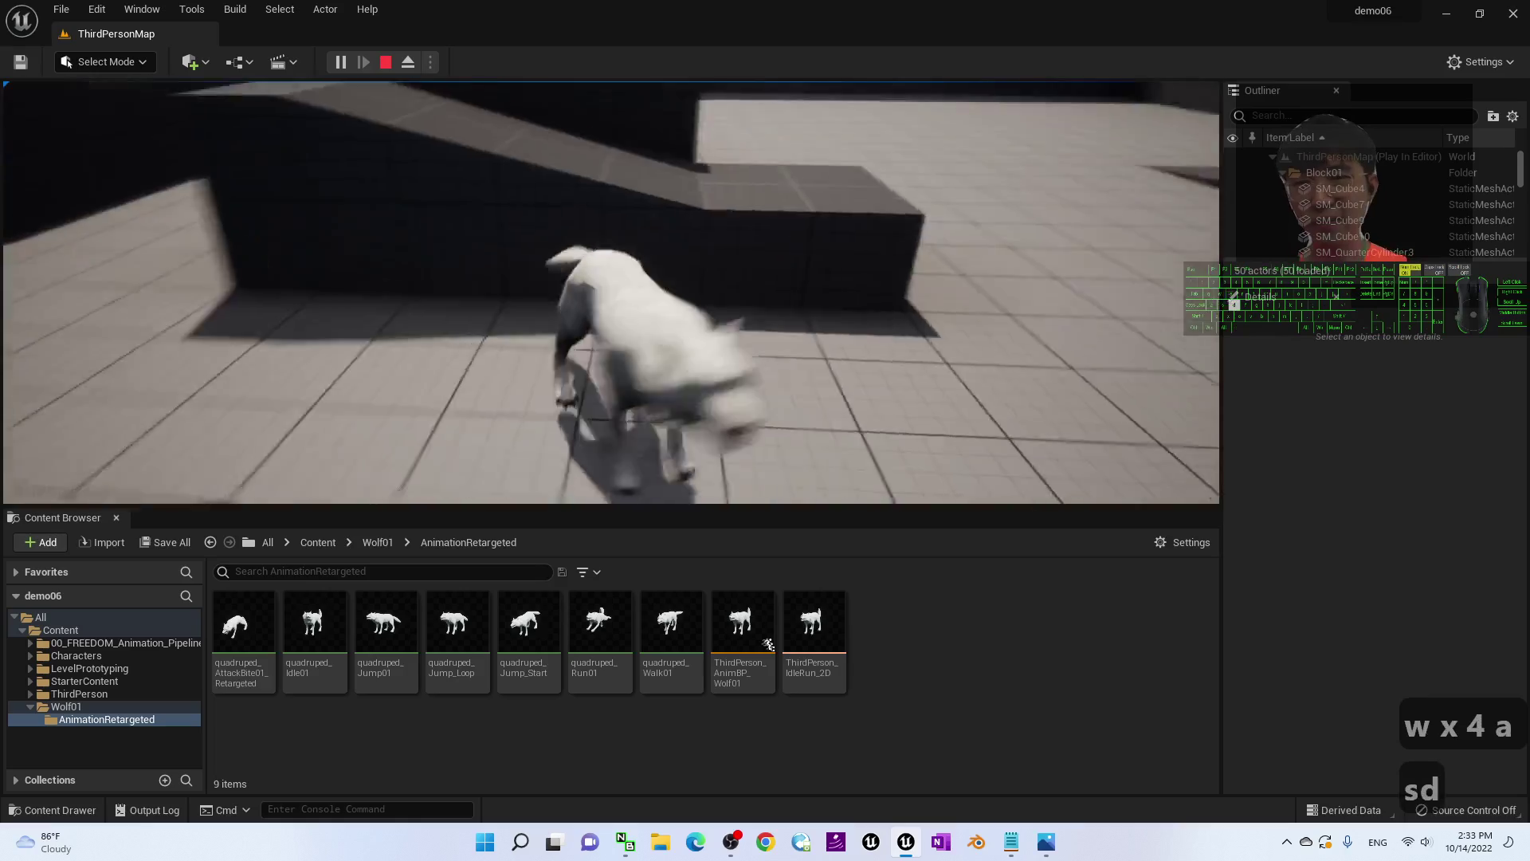
key(s)
key(d)
key(s)
key(d)
key(s)
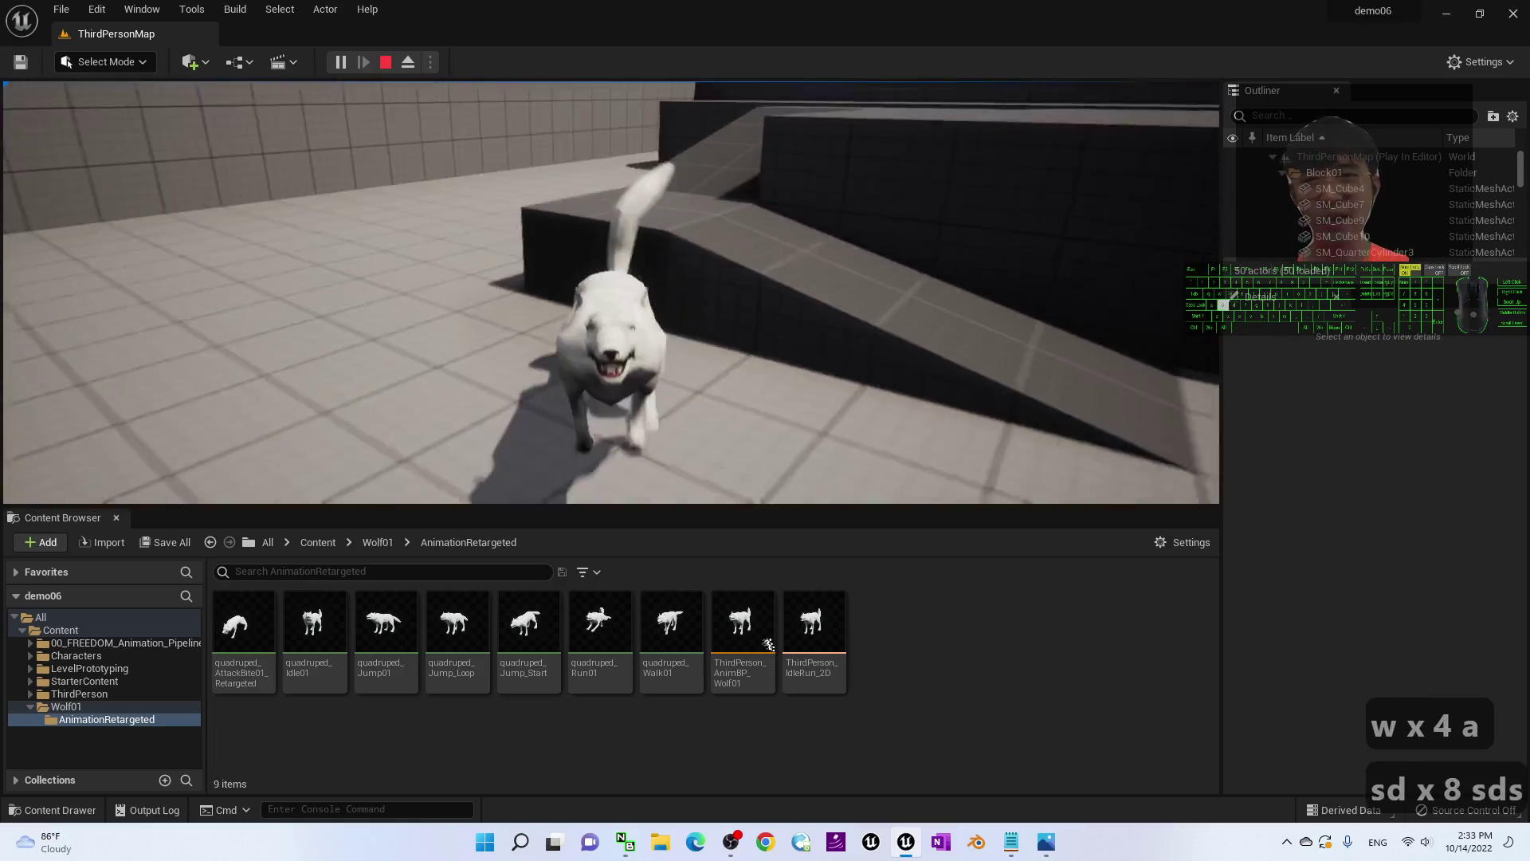
key(d)
key(s)
key(a)
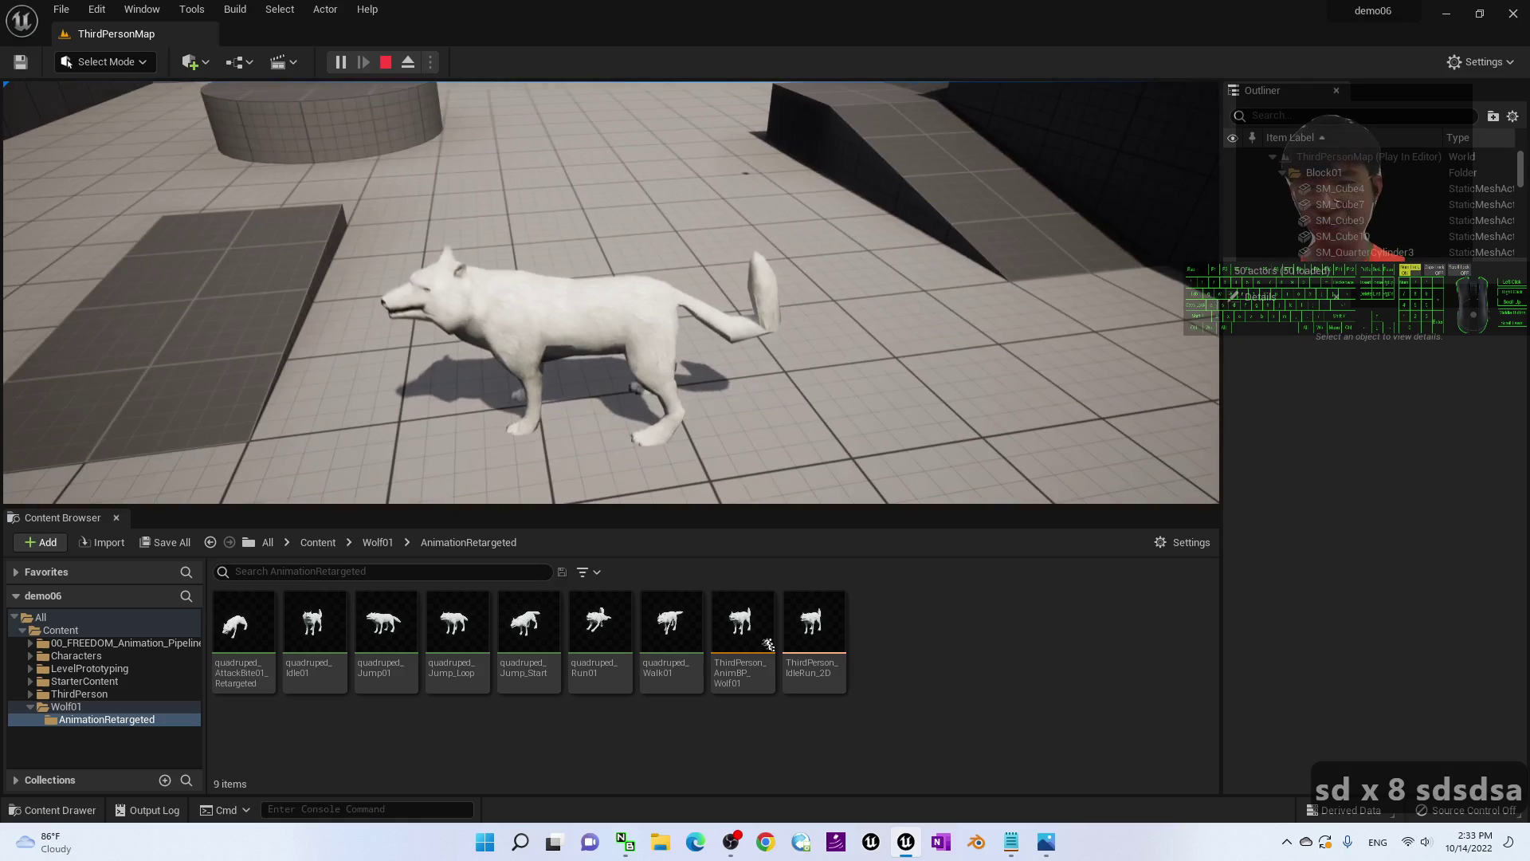
key(s)
key(Escape)
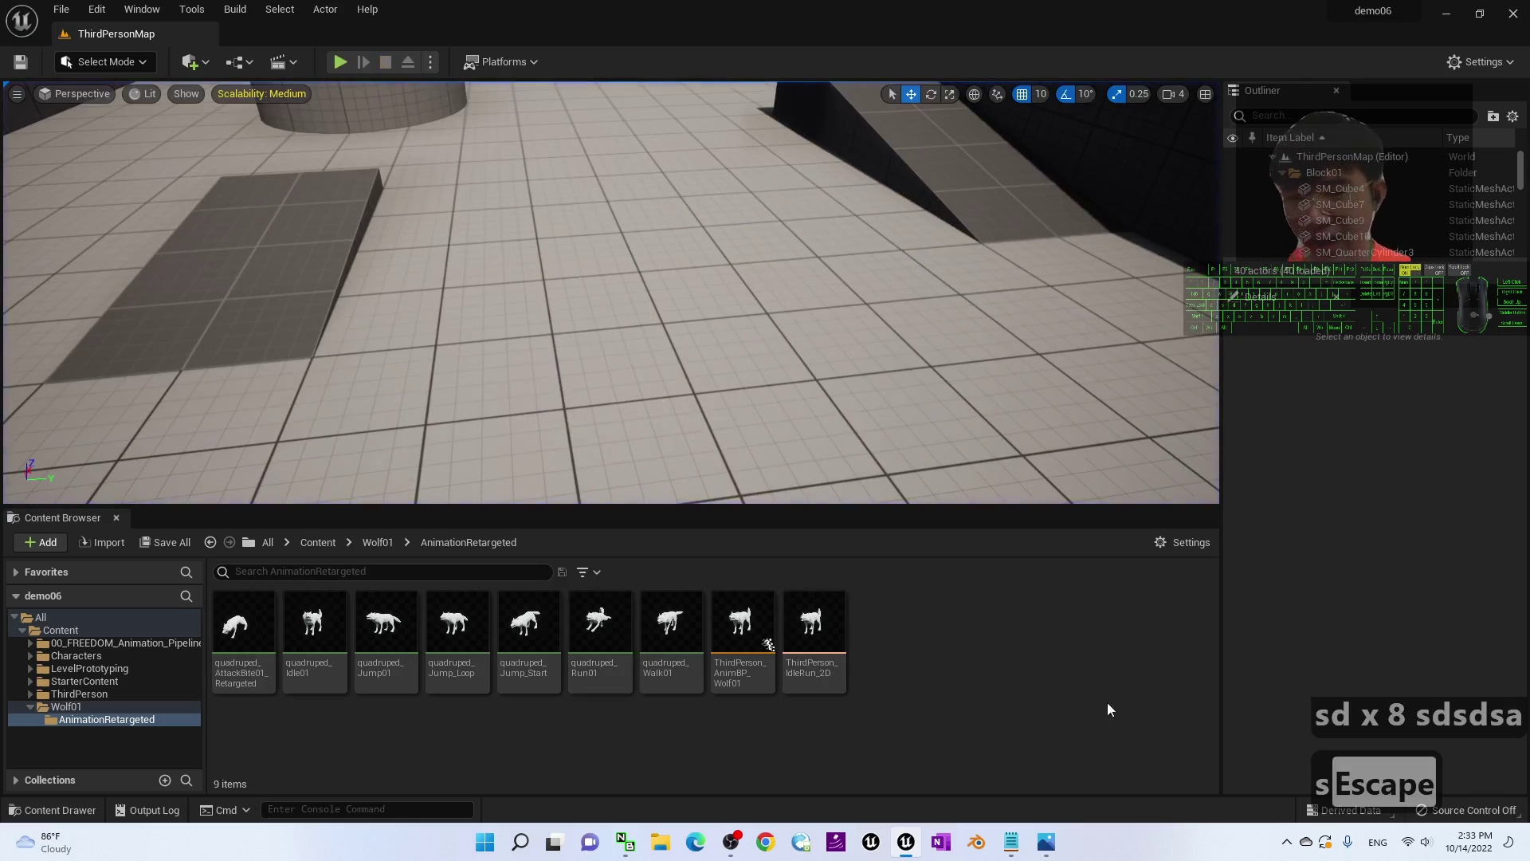
- Examine the quadruped_AttackBite01_Retargeted animation on the wolf from several angles and close the editor
double_click(247, 635)
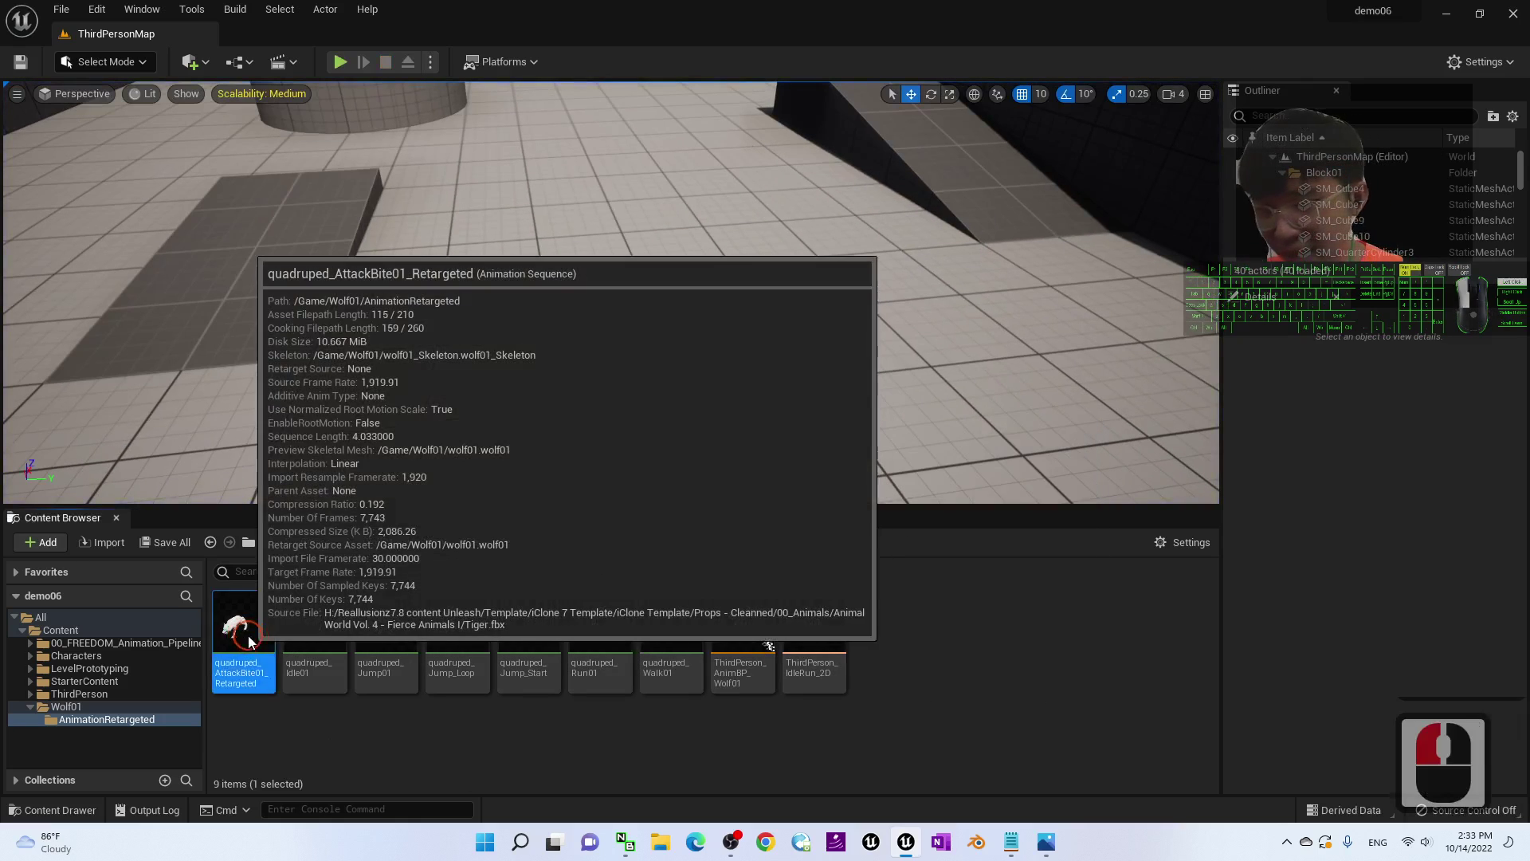
alt+drag(960, 420, 702, 379)
scroll(701, 378, up, 3)
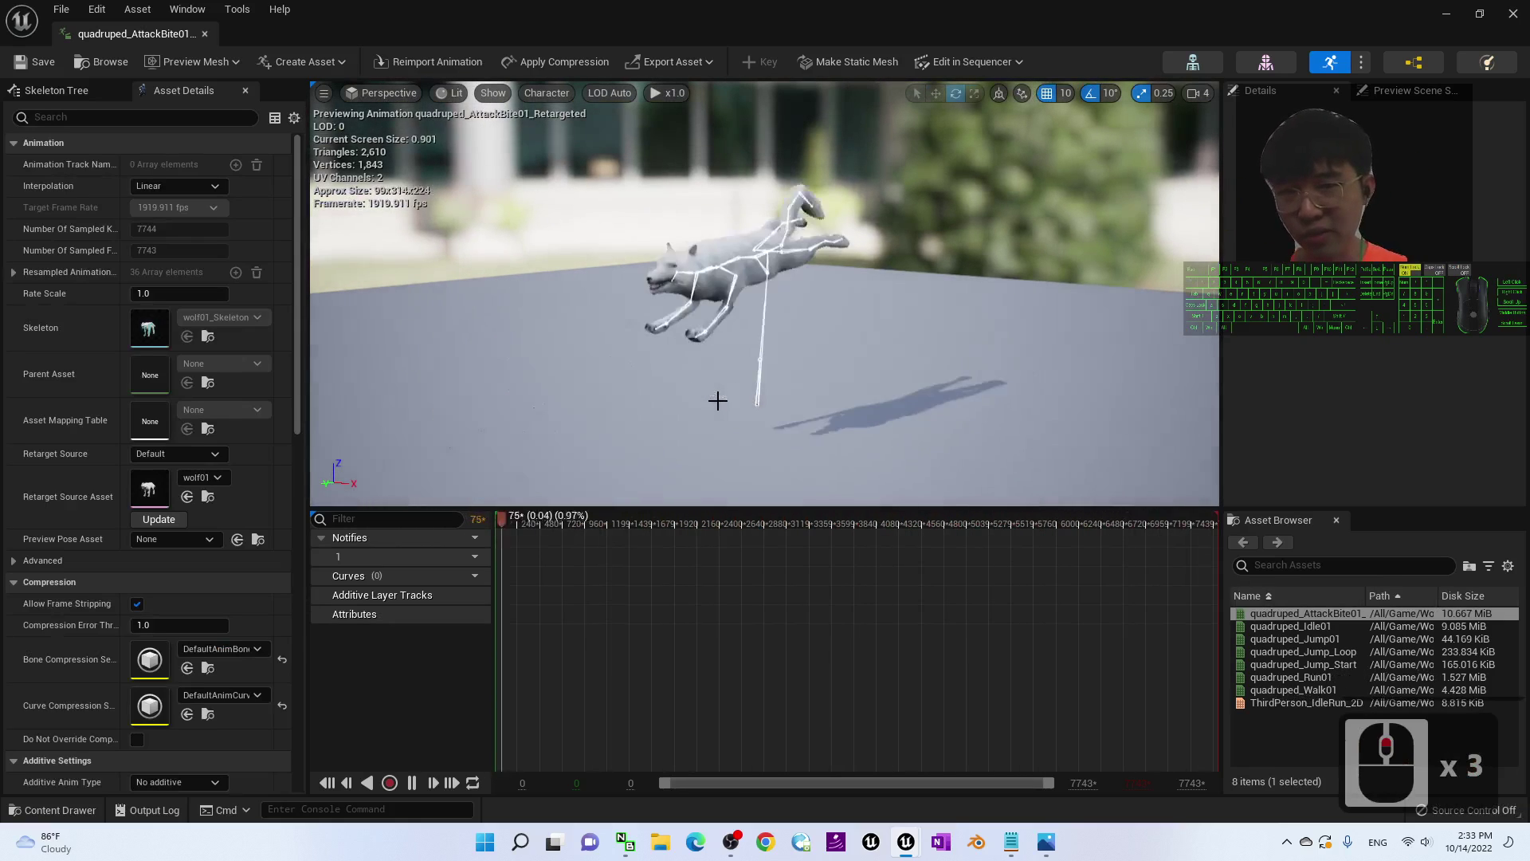
alt+drag(733, 371, 519, 324)
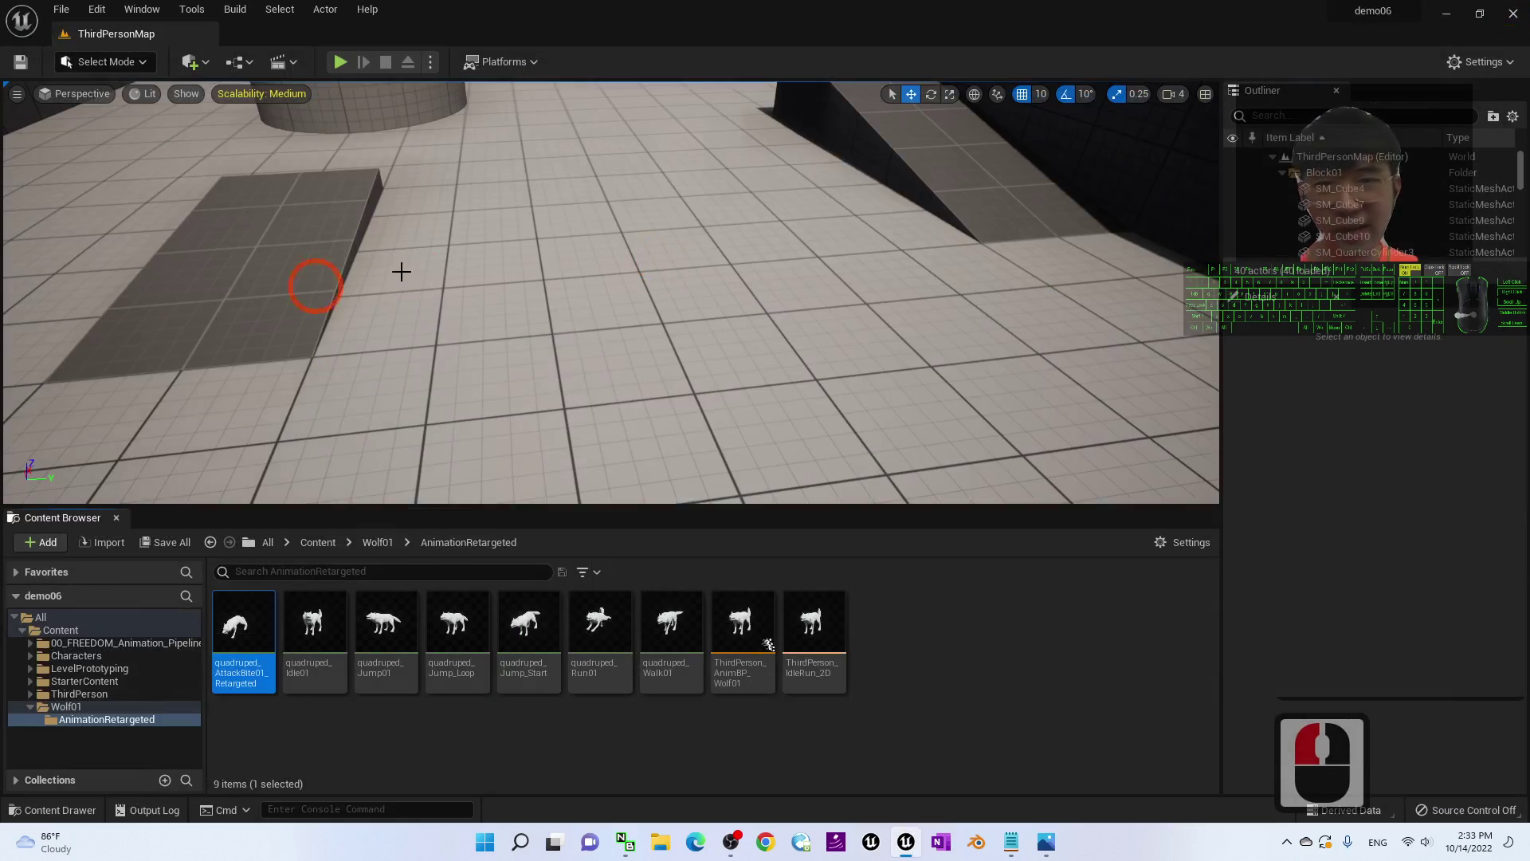
click(1523, 15)
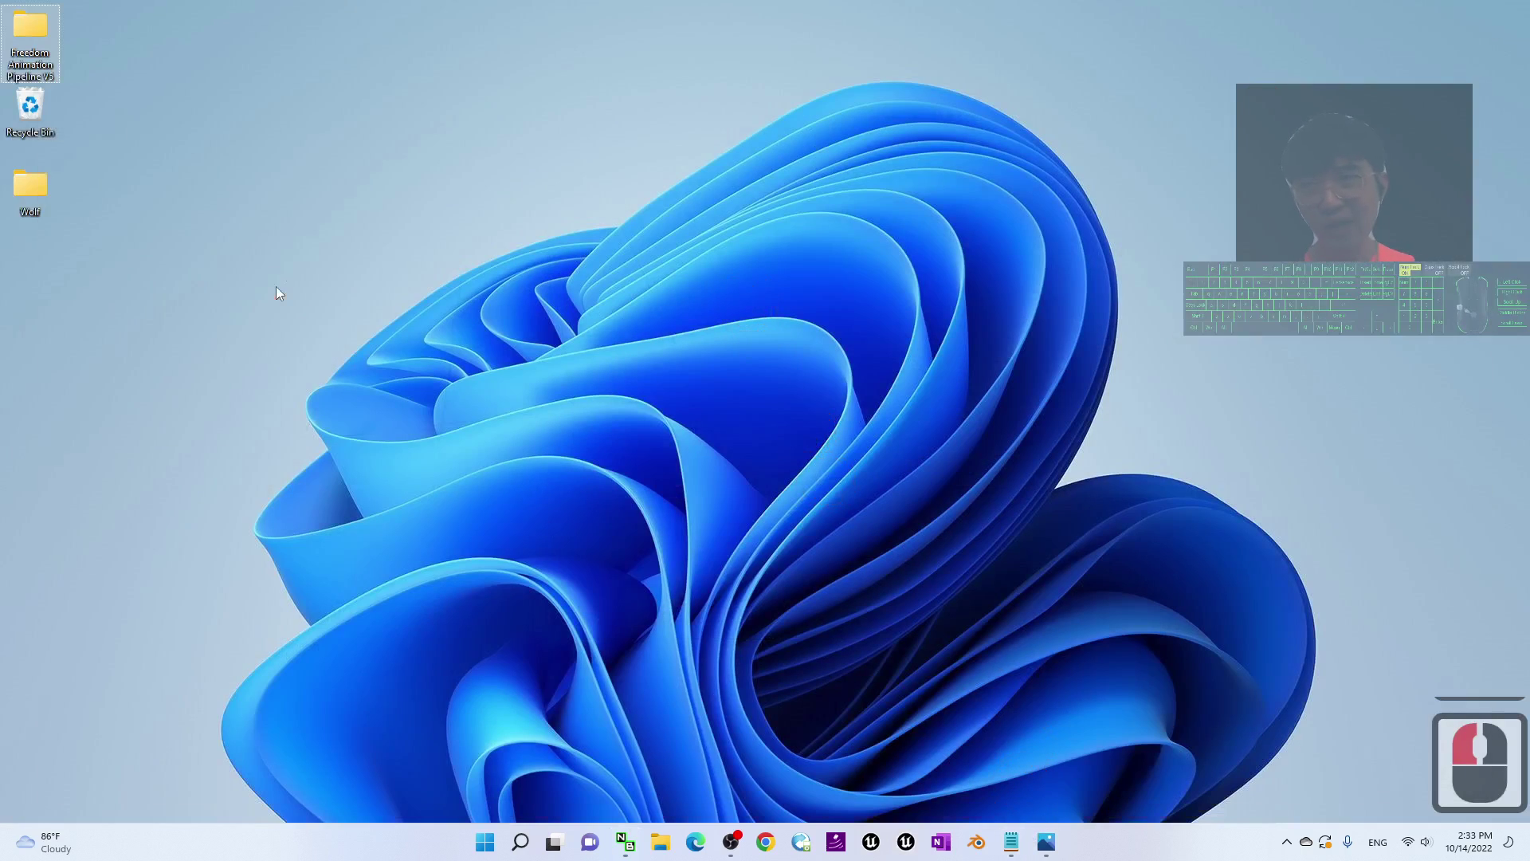
- Open notes.txt in Notepad and highlight the Freedom Animation Pipeline V5.zip entry with its download link
click(1010, 843)
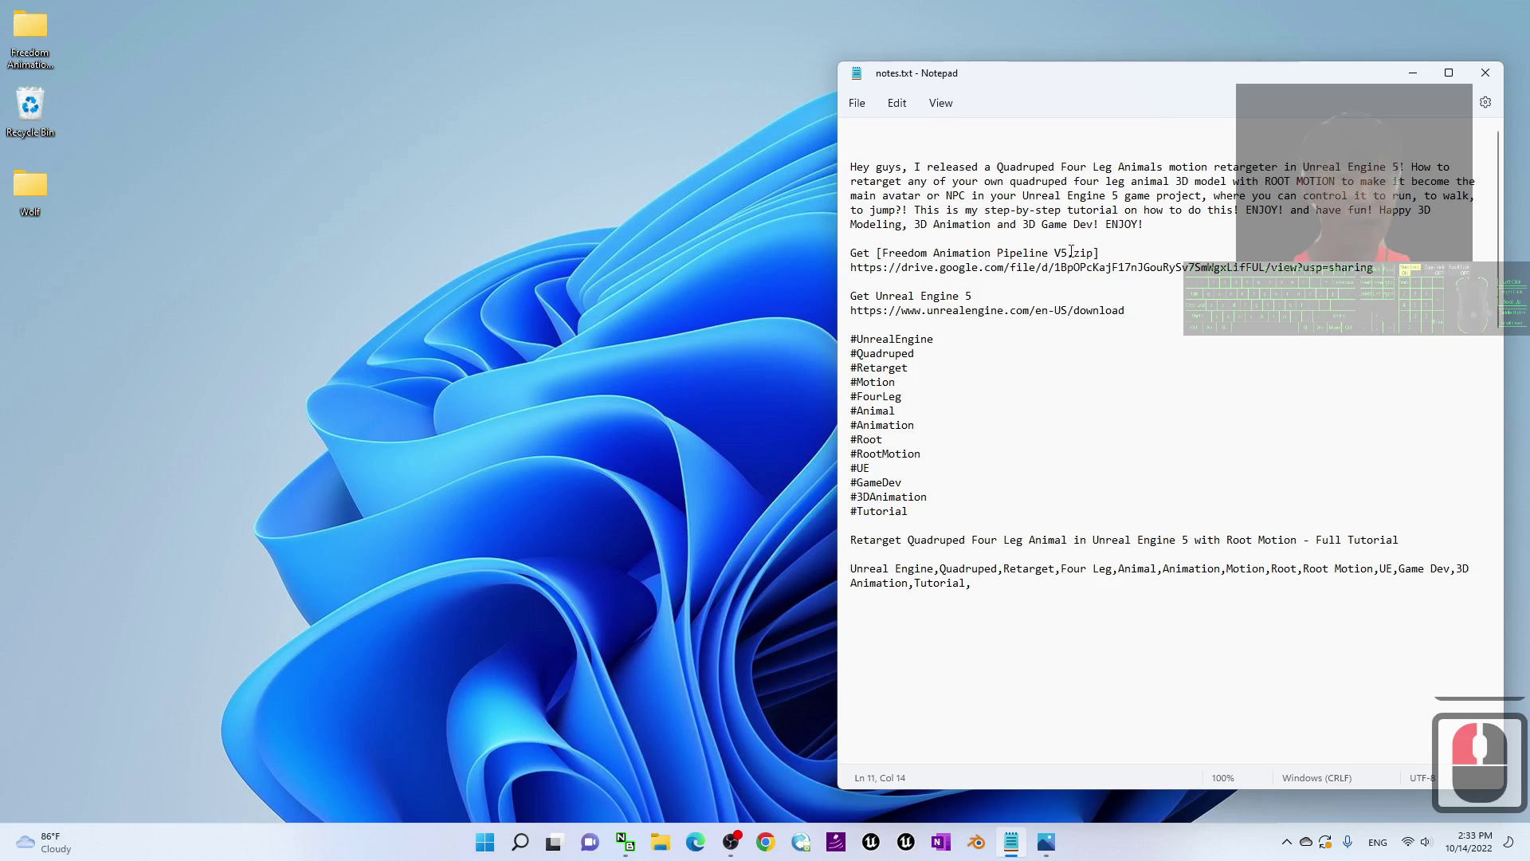
drag(1095, 252, 881, 253)
click(924, 253)
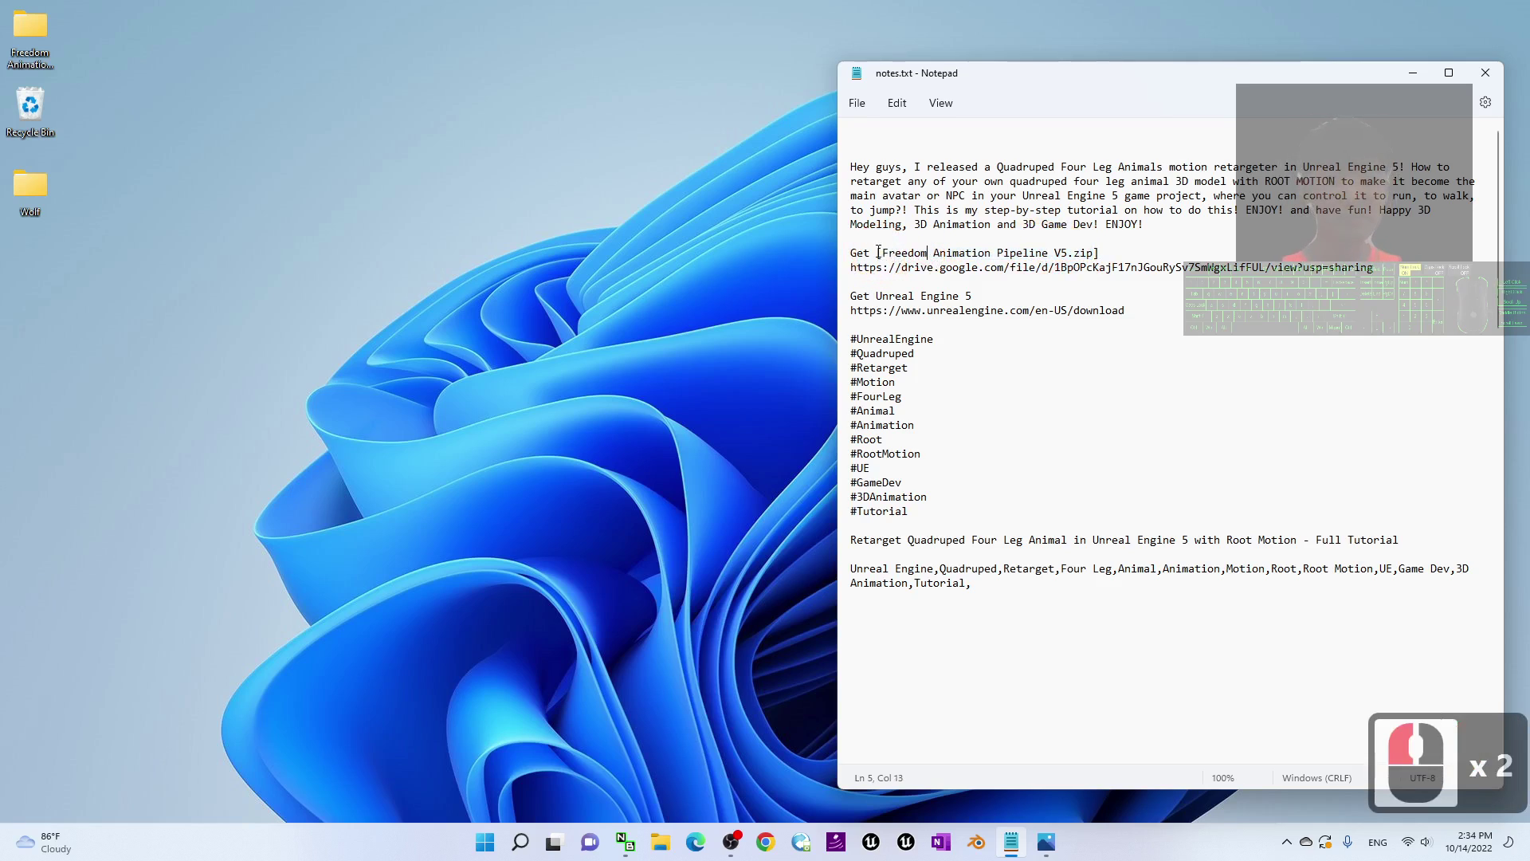
drag(881, 253, 1112, 248)
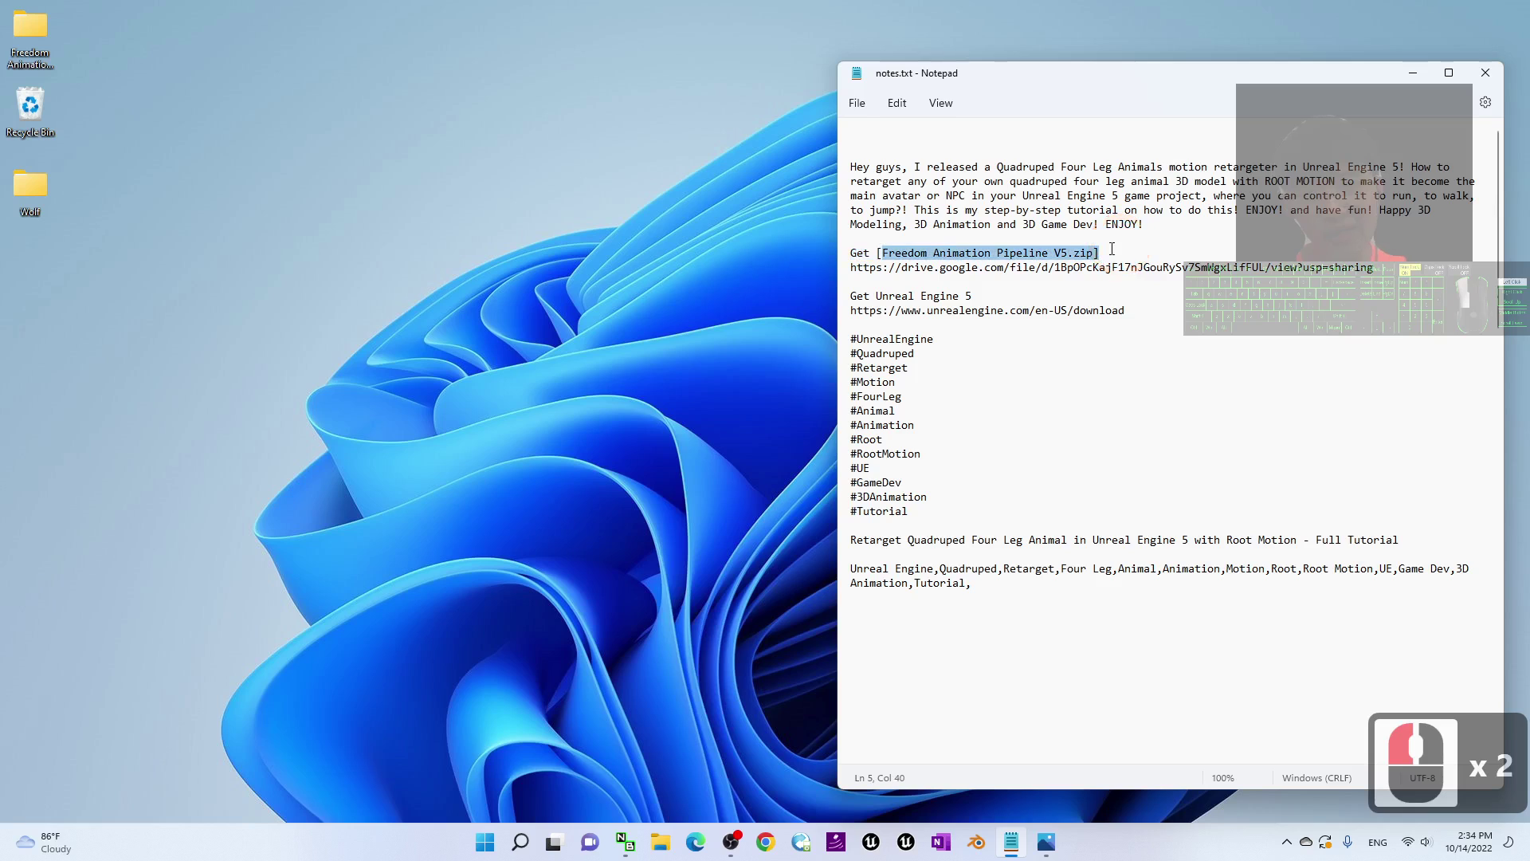
click(1391, 254)
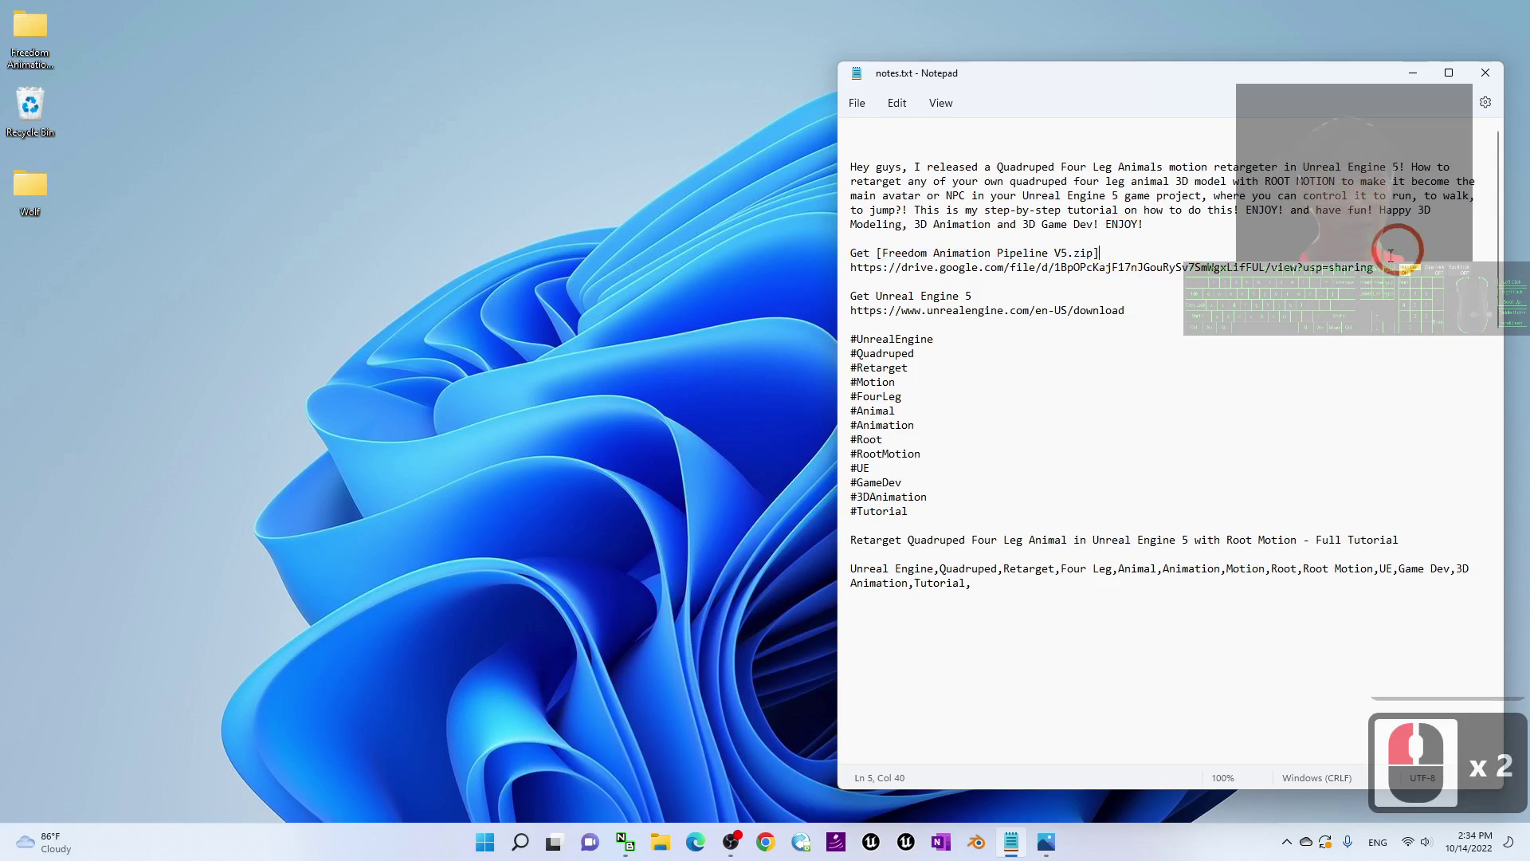
drag(1392, 267, 792, 263)
- Look inside the Freedom Animation Pipeline V5 desktop folder and minimize the folder and notes windows
click(46, 36)
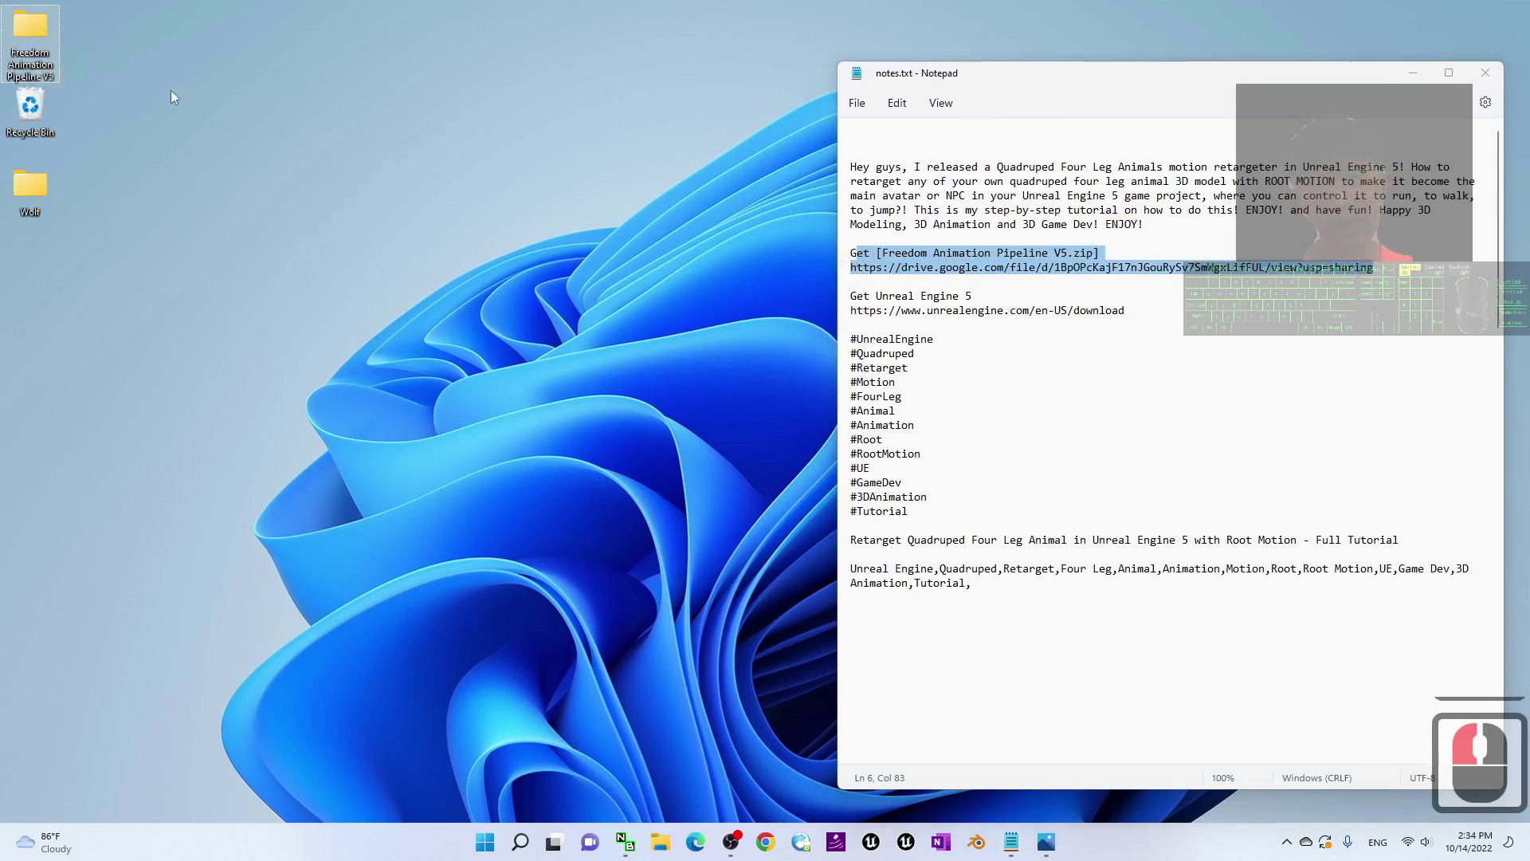
double_click(33, 35)
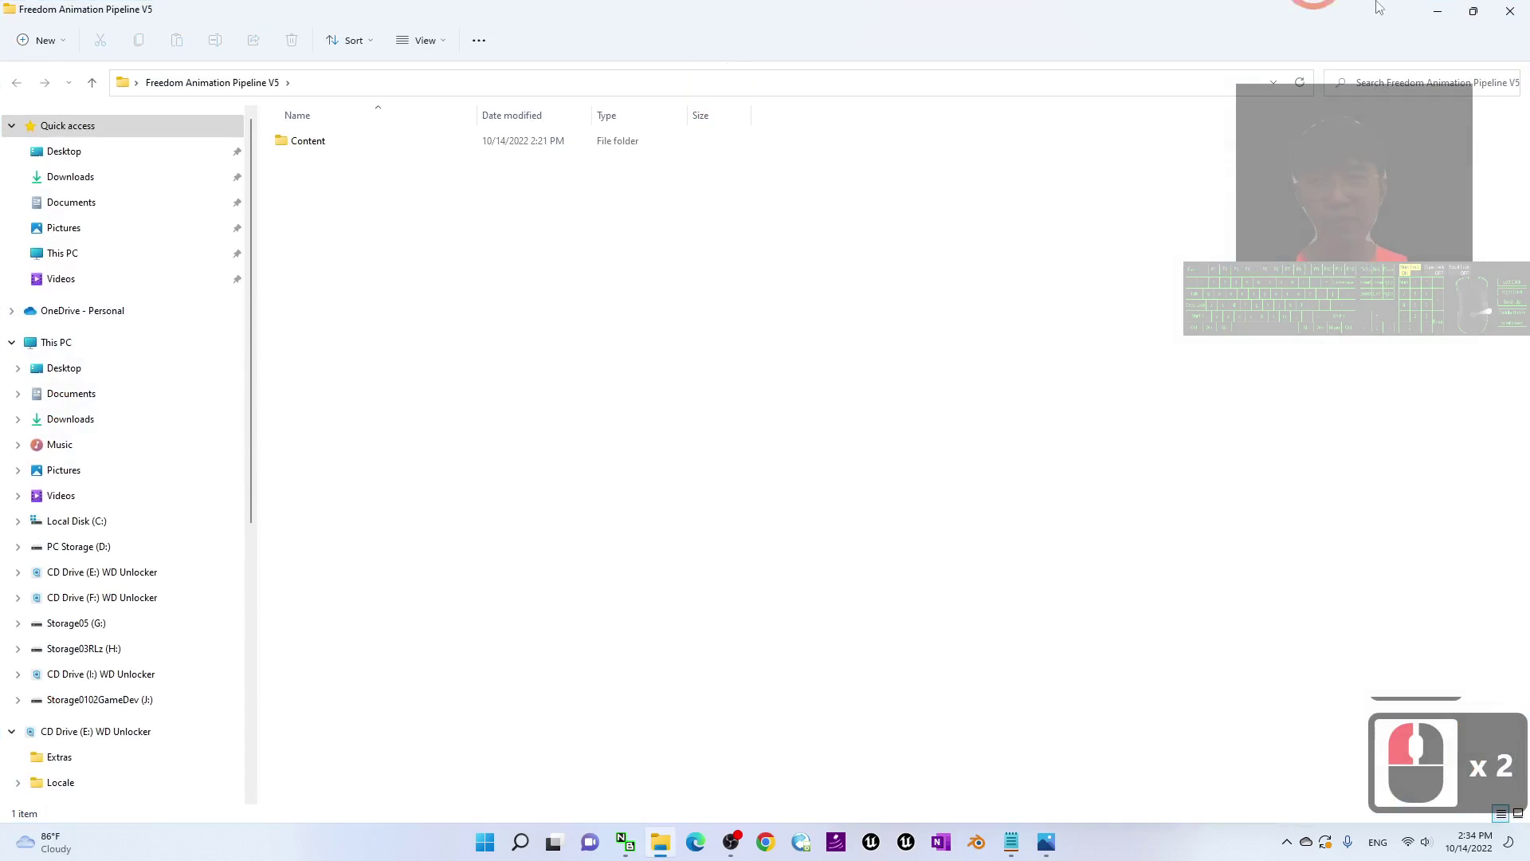
drag(660, 8, 385, 123)
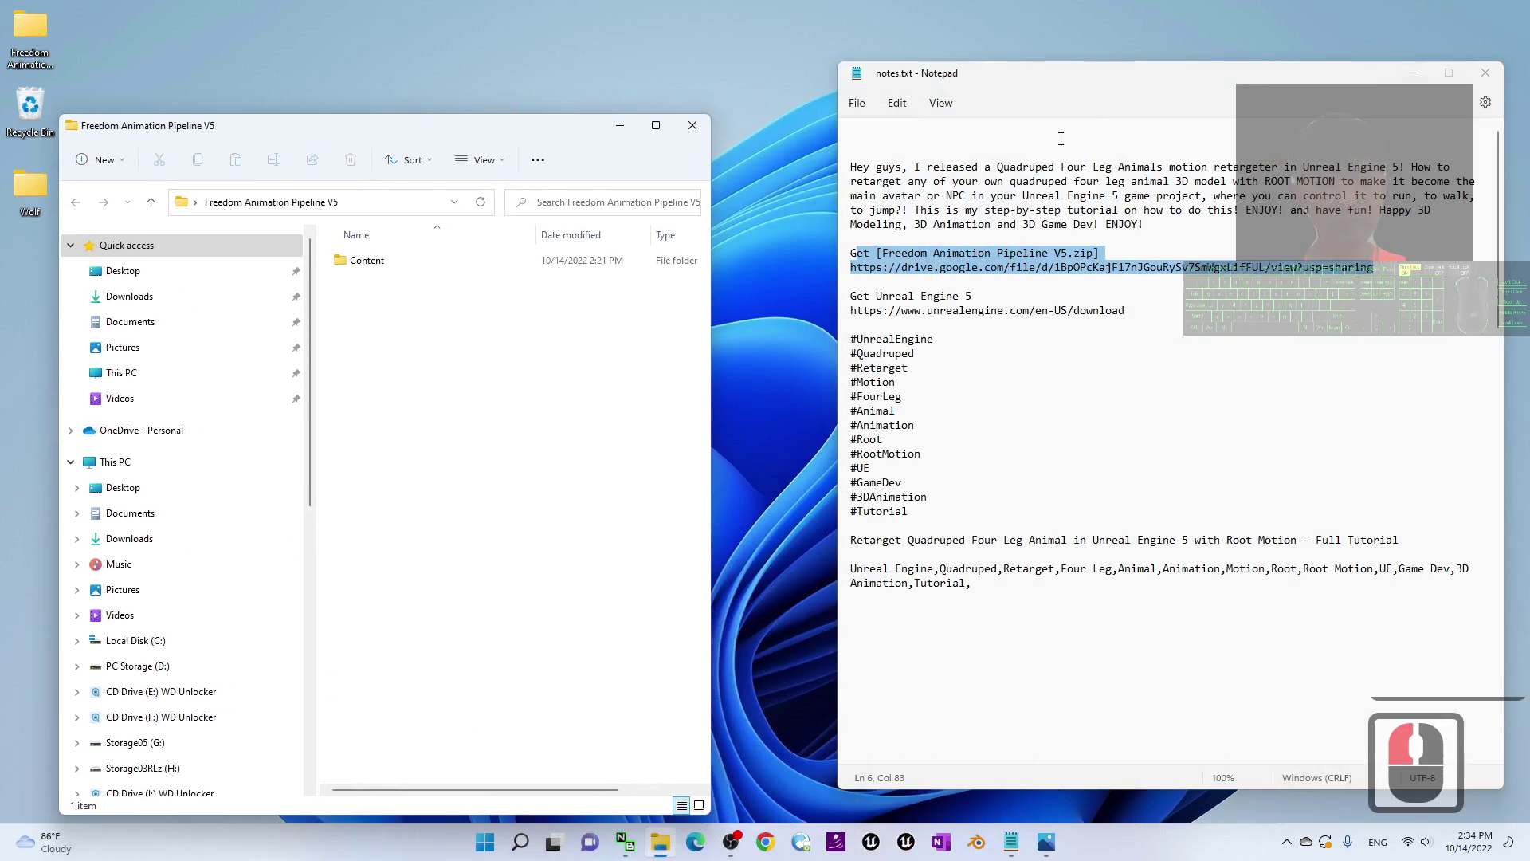
click(1414, 72)
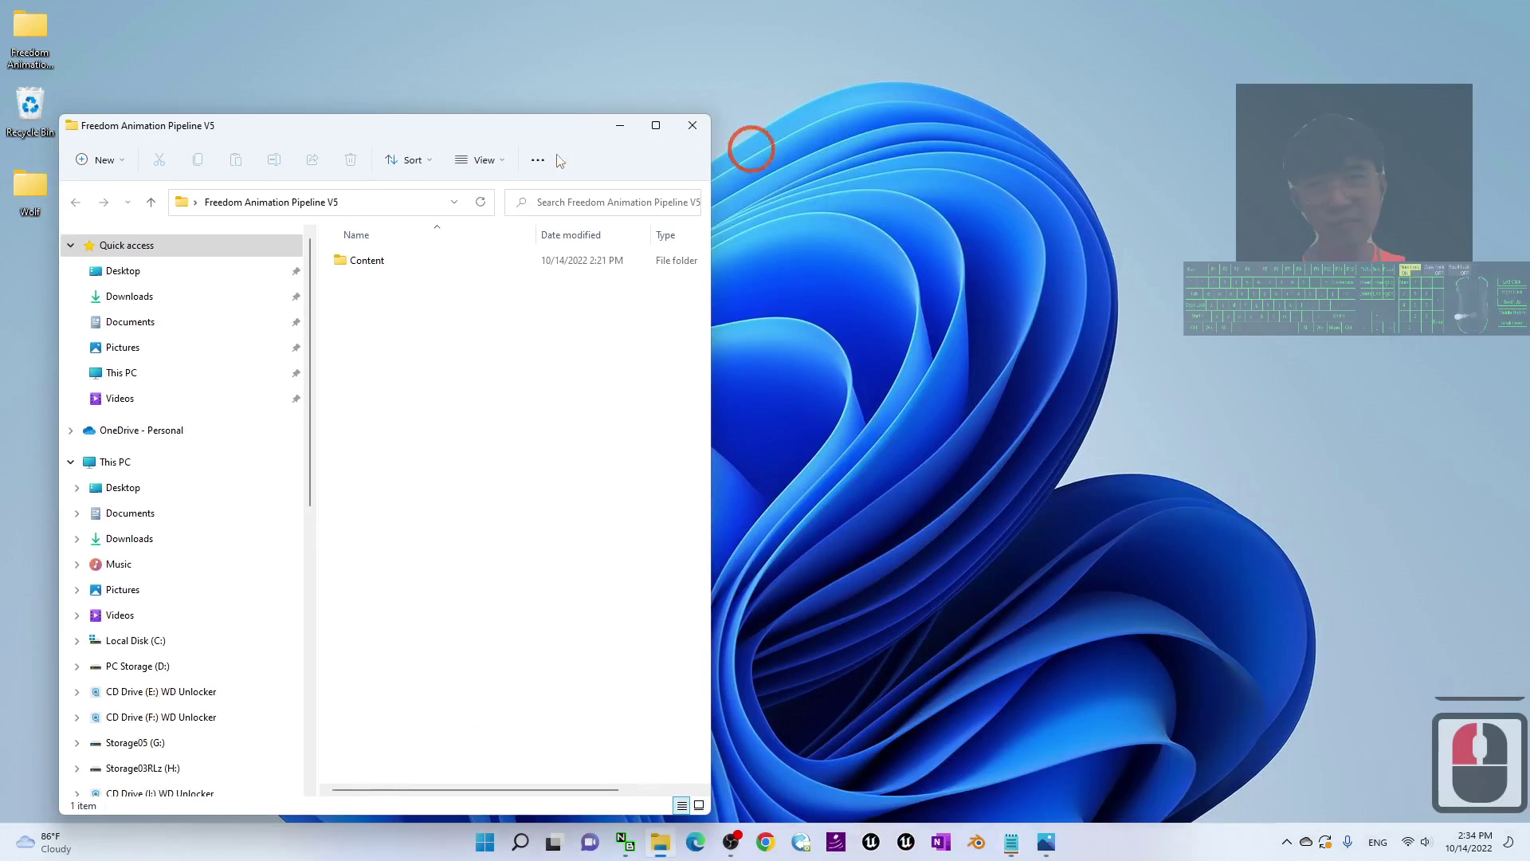
click(621, 125)
click(932, 749)
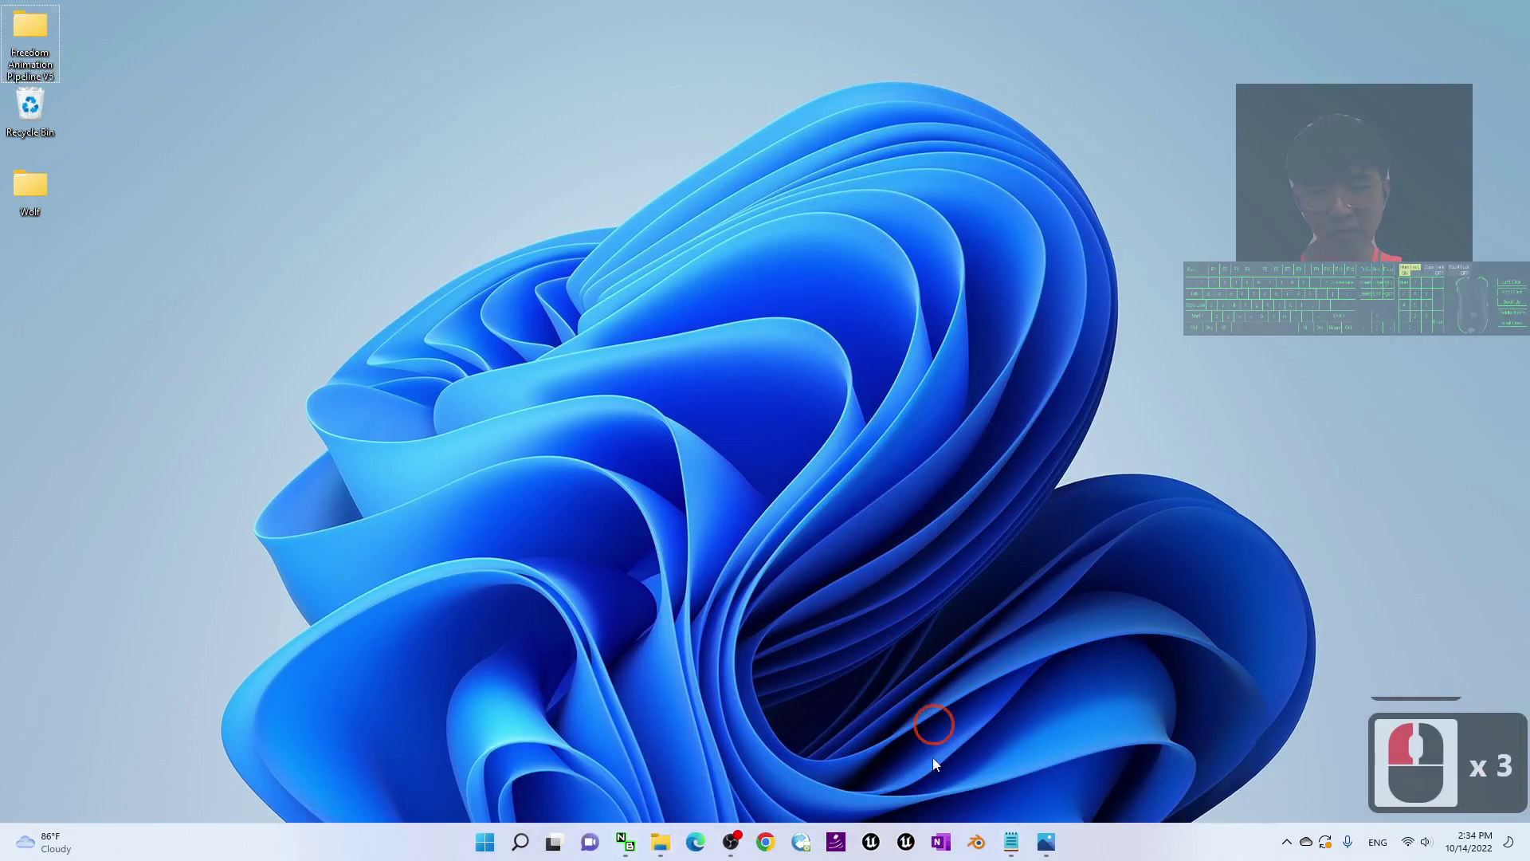
- Launch Unreal Engine 5 and choose the Third Person games template for a new project
click(906, 842)
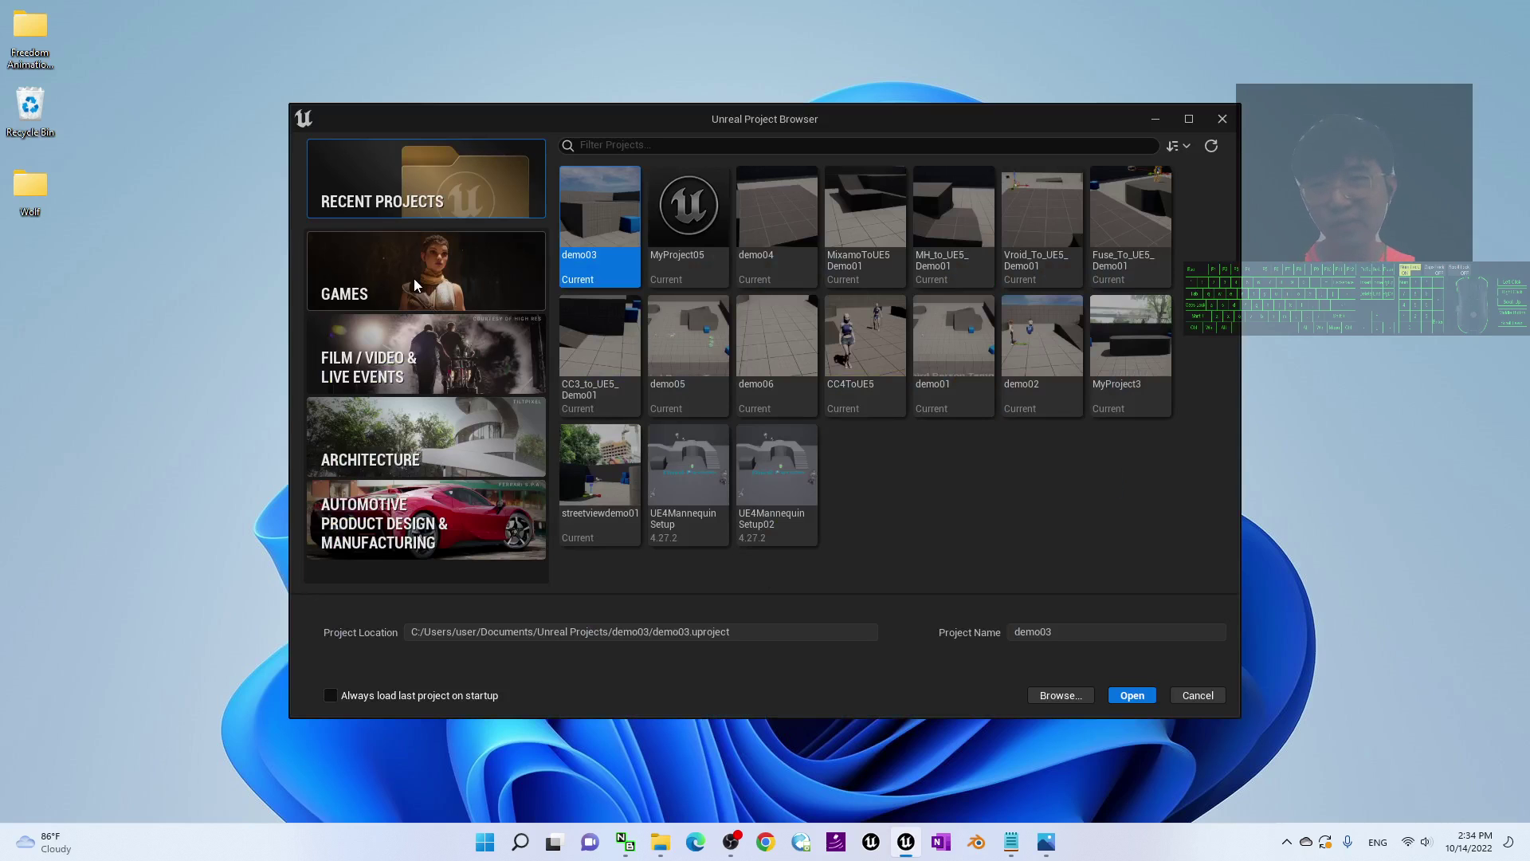
click(486, 287)
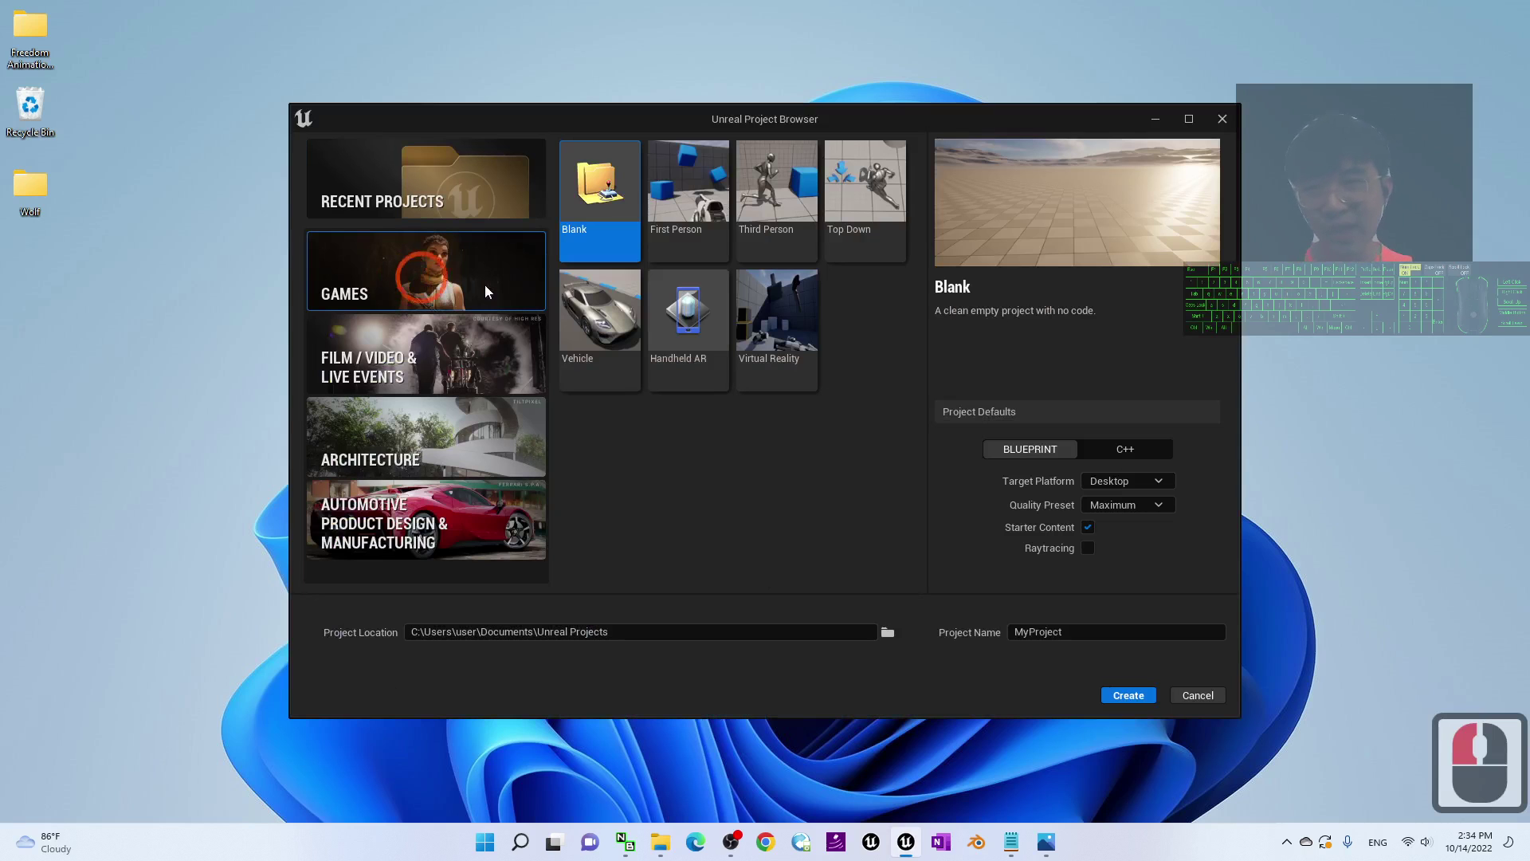
click(780, 195)
- Name the new Third Person project Quadruped_Retarget_Demo01
click(1079, 630)
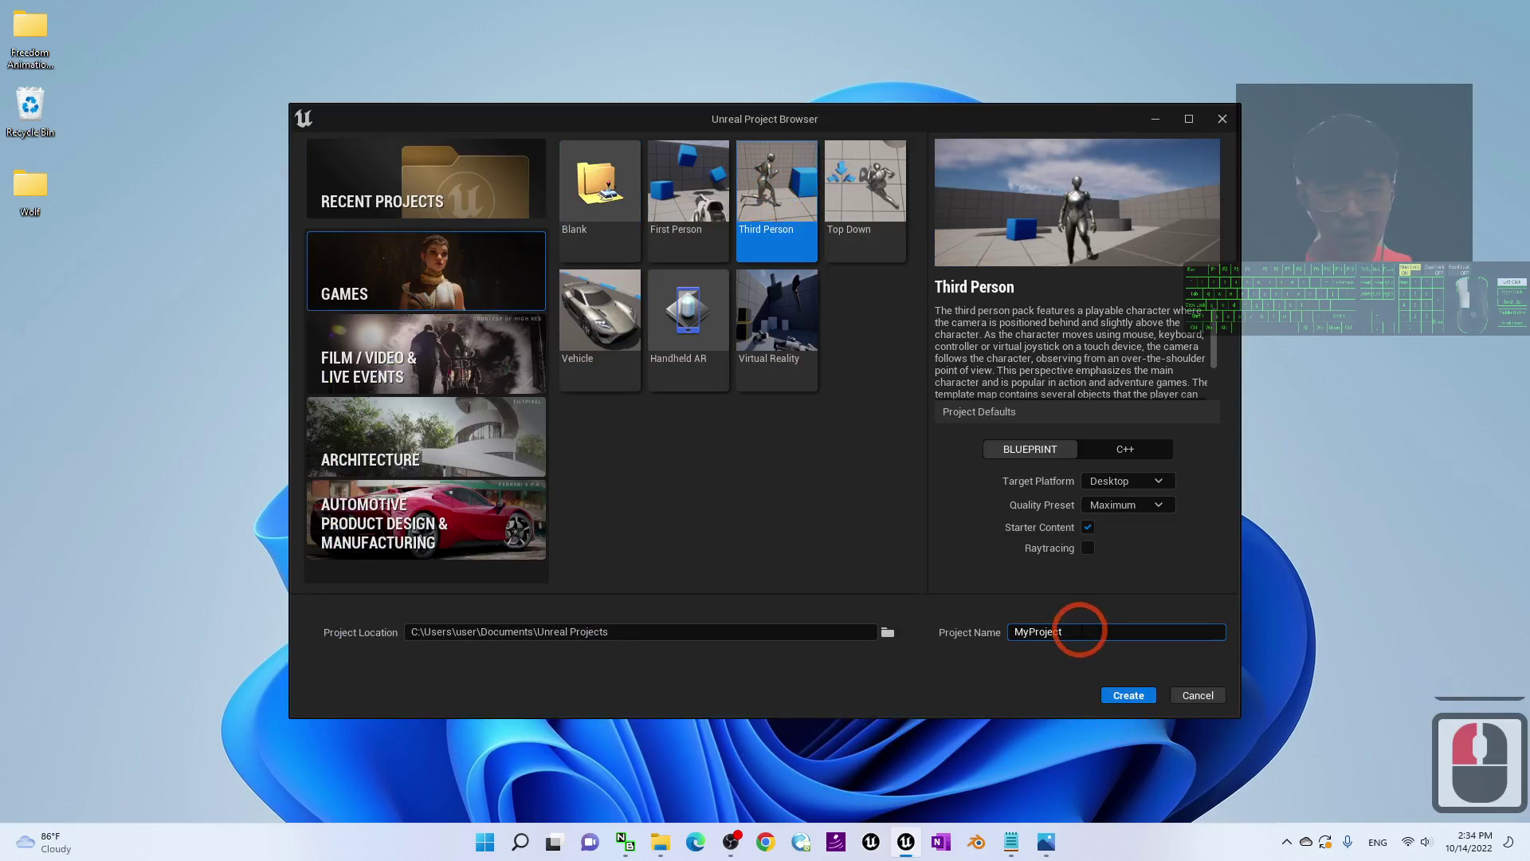
double_click(1081, 631)
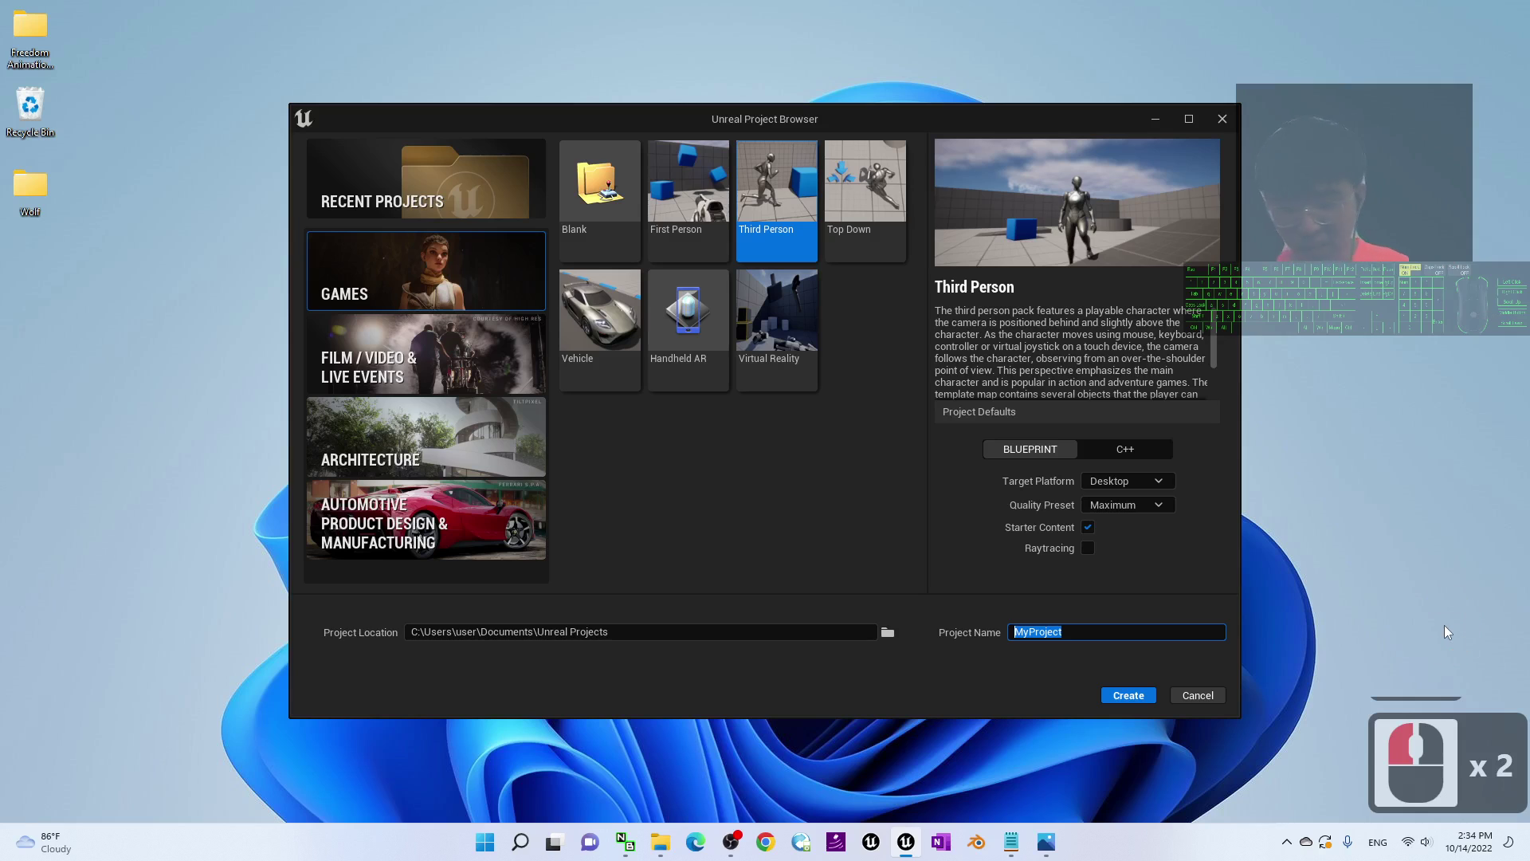
text(Quar)
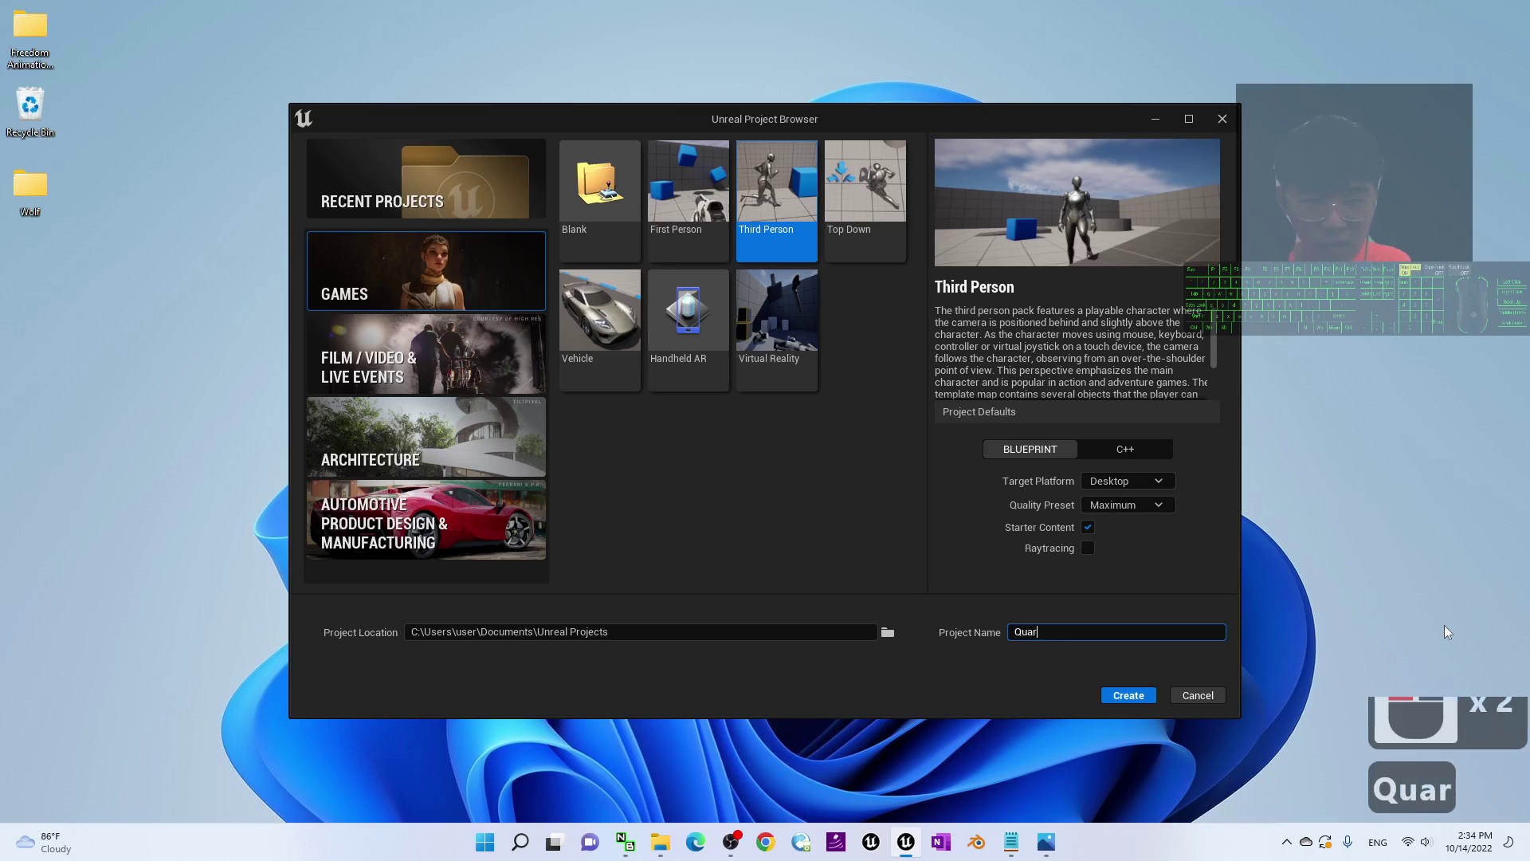
key(BackSpace)
text(dru)
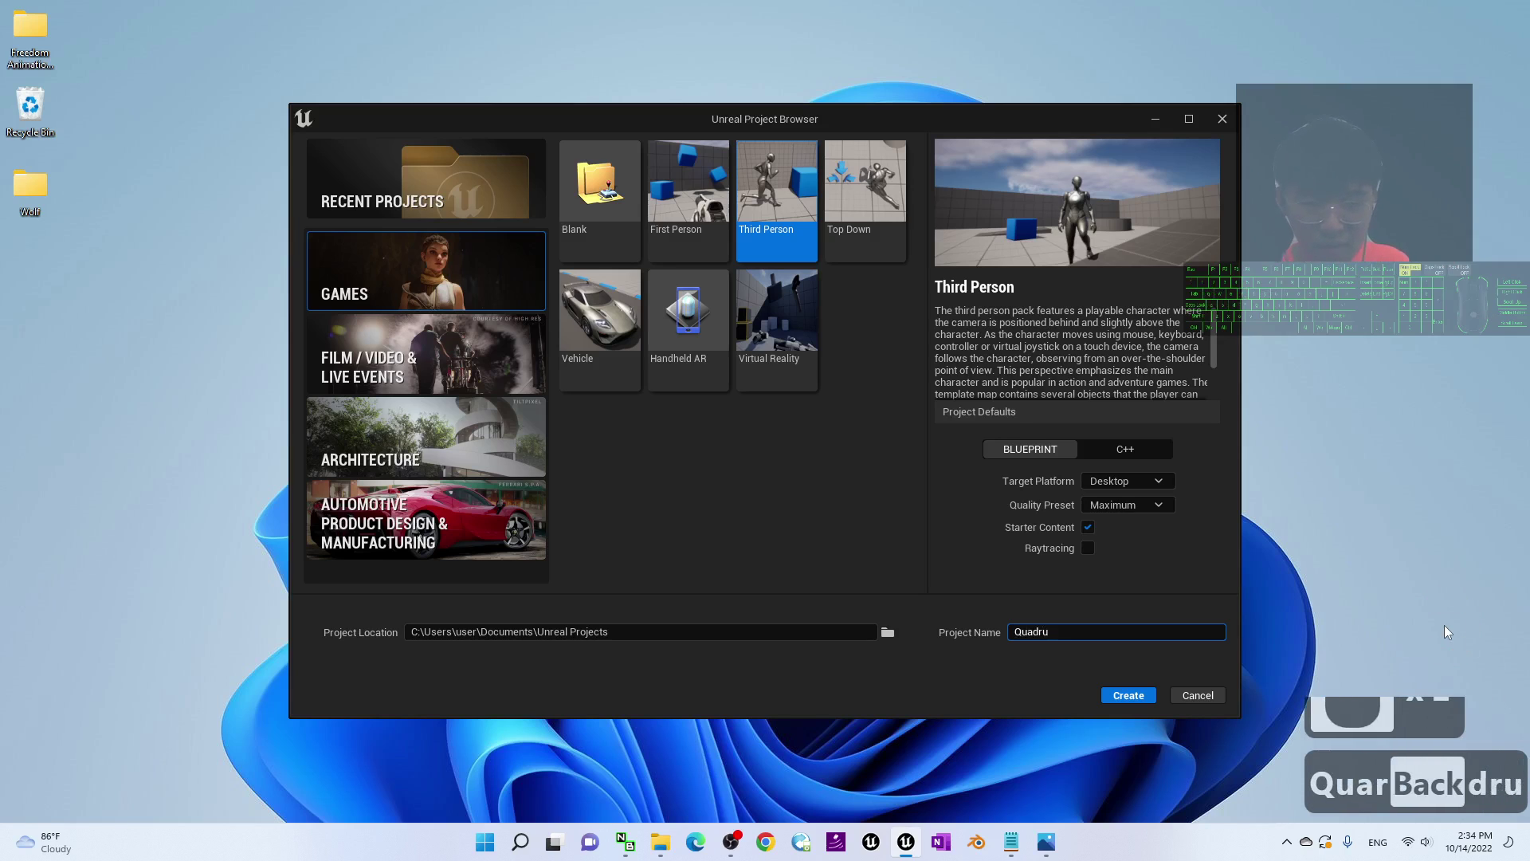
text(ped)
text(_)
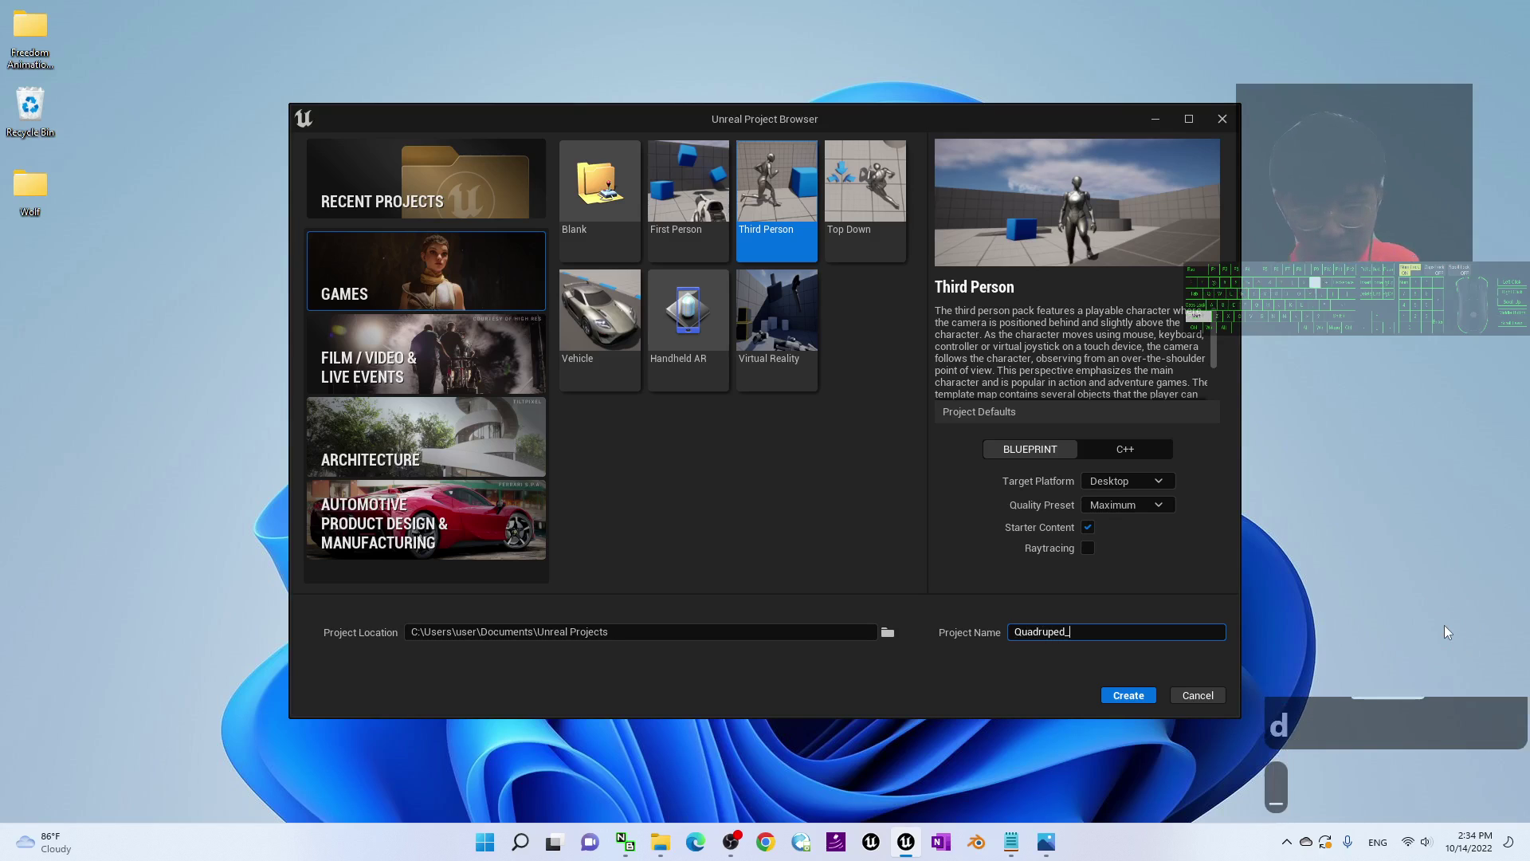
text(Retarget_Demo)
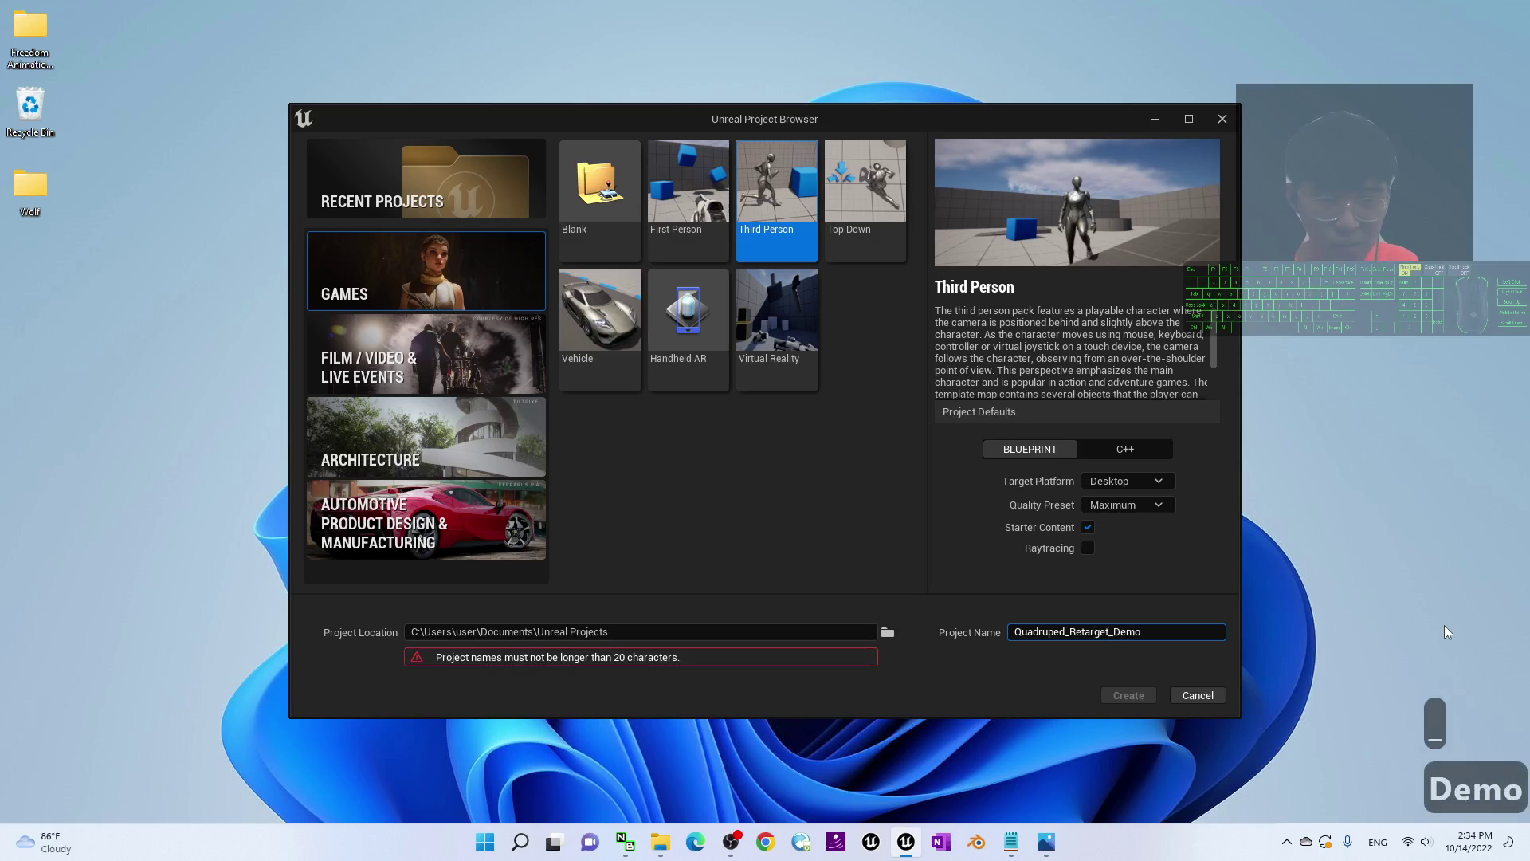
text(01)
key(BackSpace)
text(01)
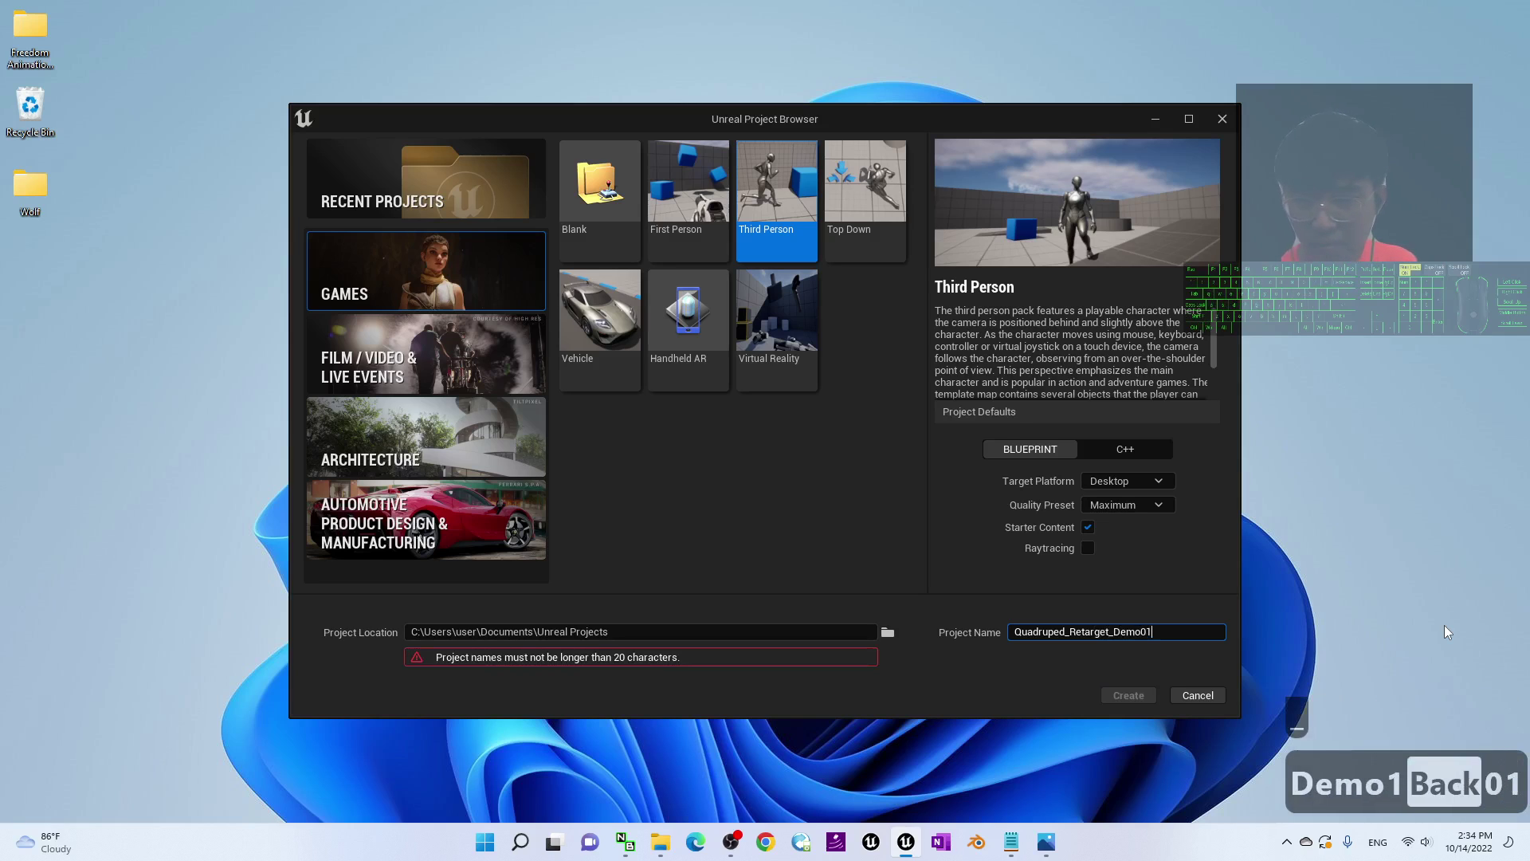
- Shorten the project name to Quadruped_Retarget01, create the project and acknowledge the graphics driver warning
key(BackSpace)
key(BackSpace)
key(BackSpace)
key(BackSpace)
key(BackSpace)
key(BackSpace)
key(BackSpace)
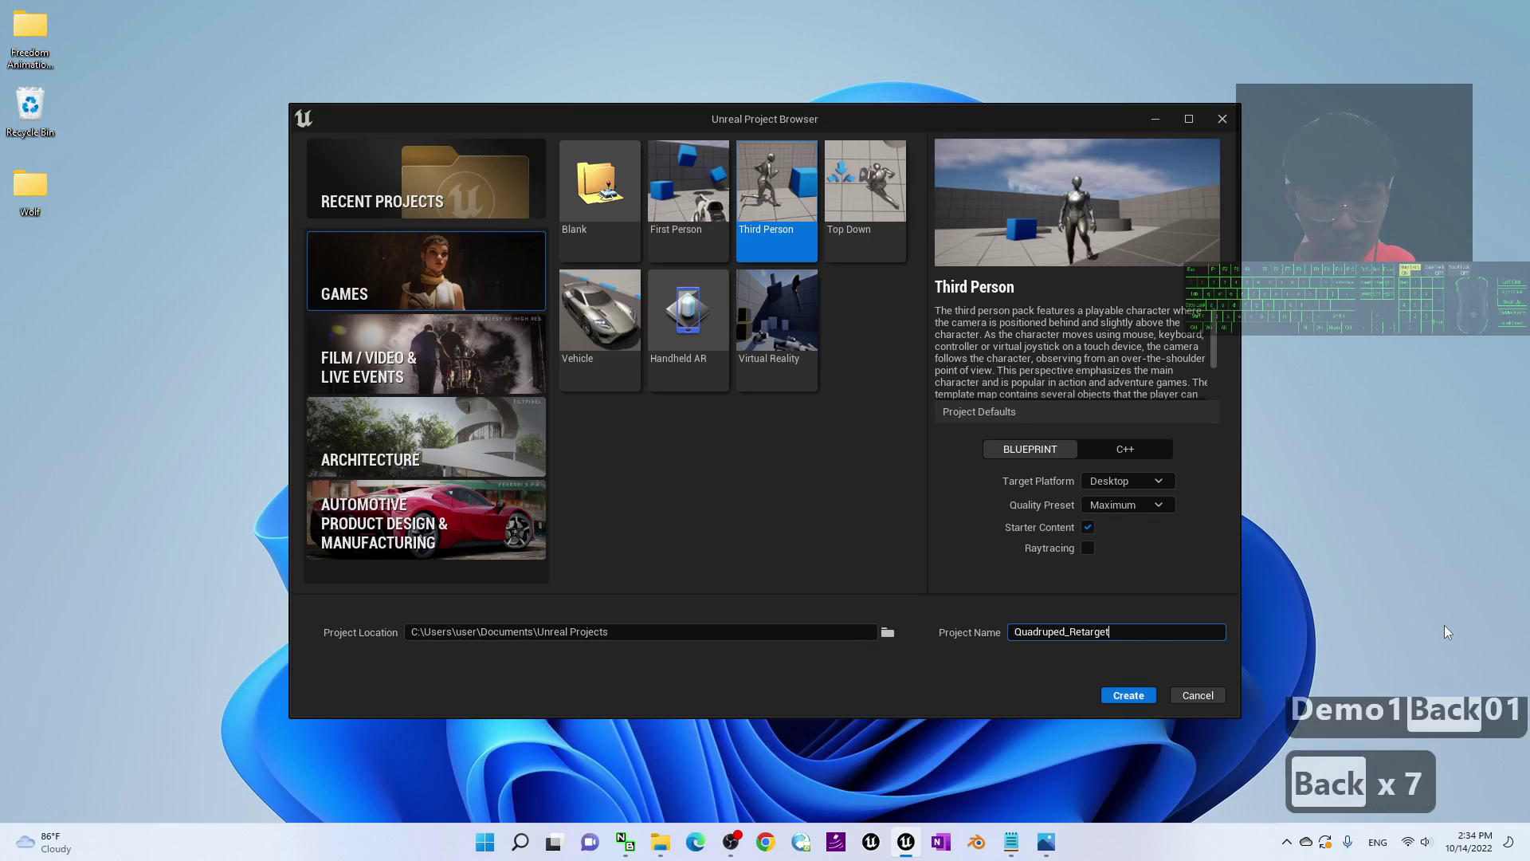
text(01)
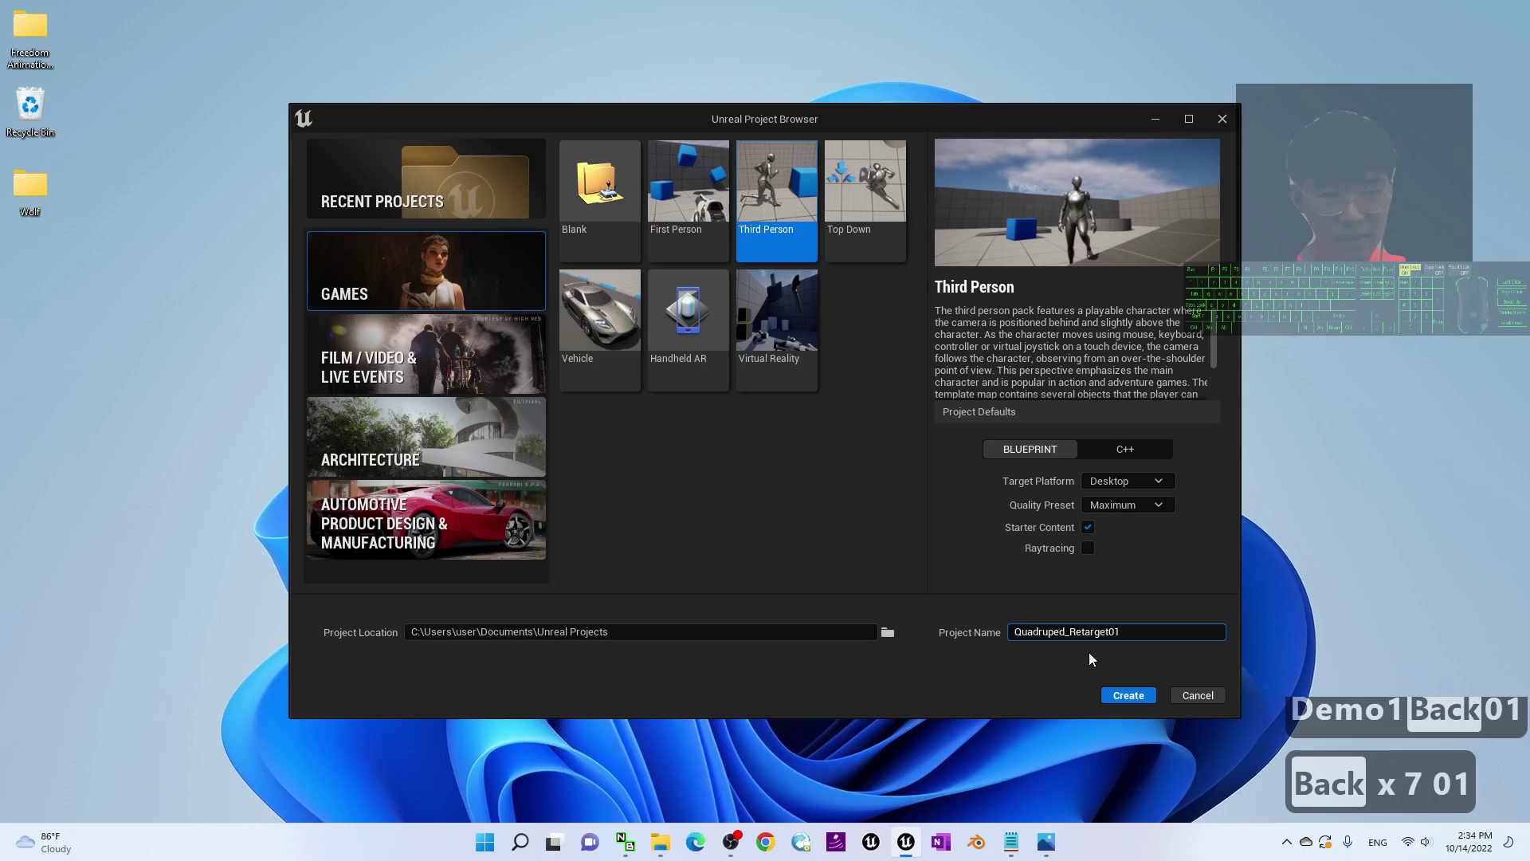
click(1131, 696)
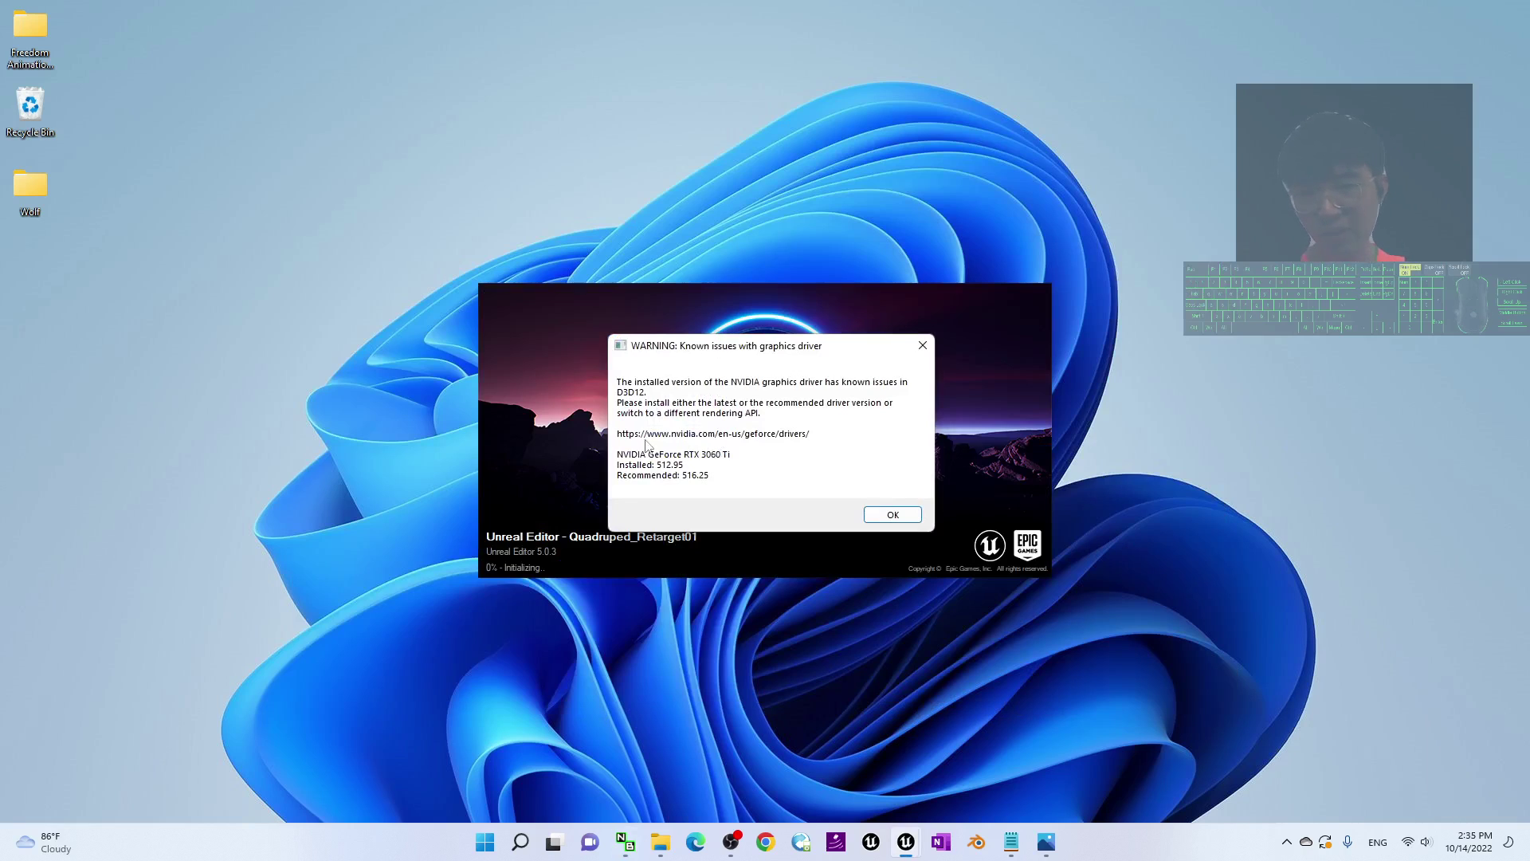
click(891, 514)
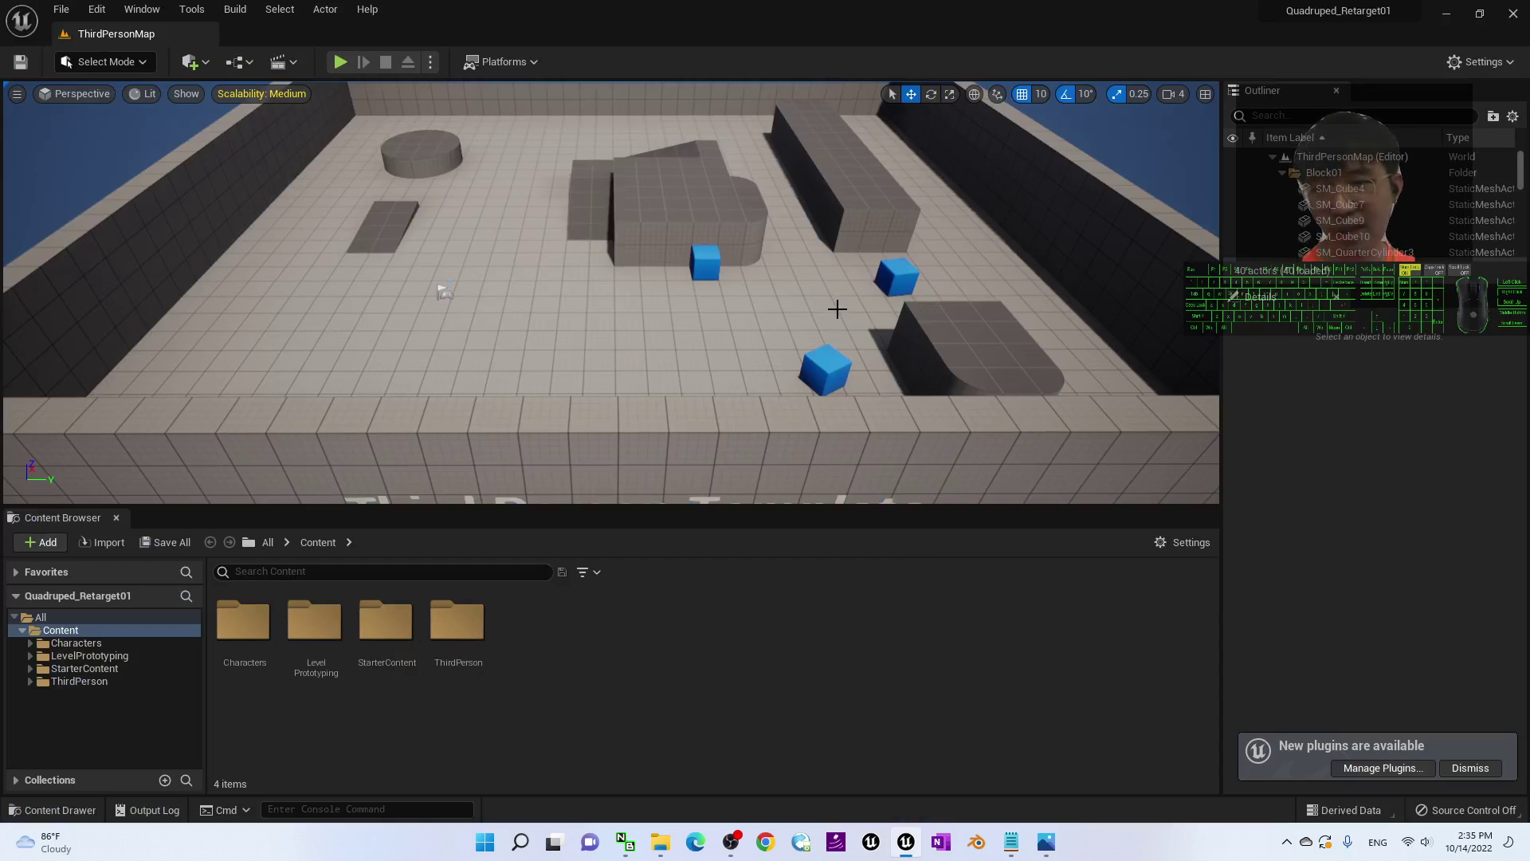
- Play ThirdPersonMap in the editor, run the mannequin around in several directions and stop the play session
scroll(685, 292, down, 4)
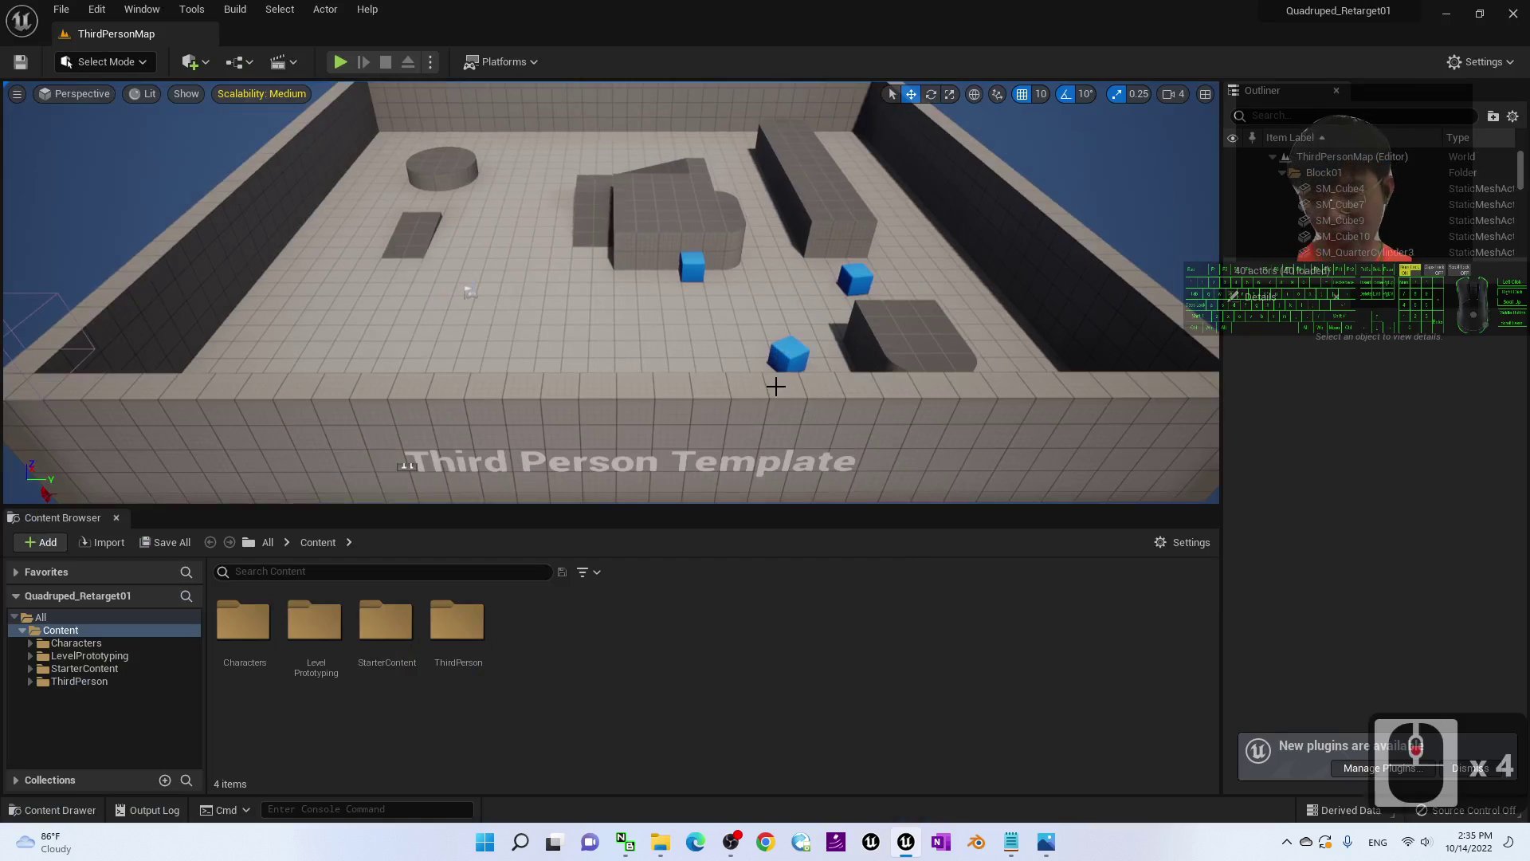
right_drag(776, 386, 438, 92)
key(w)
key(s)
key(a)
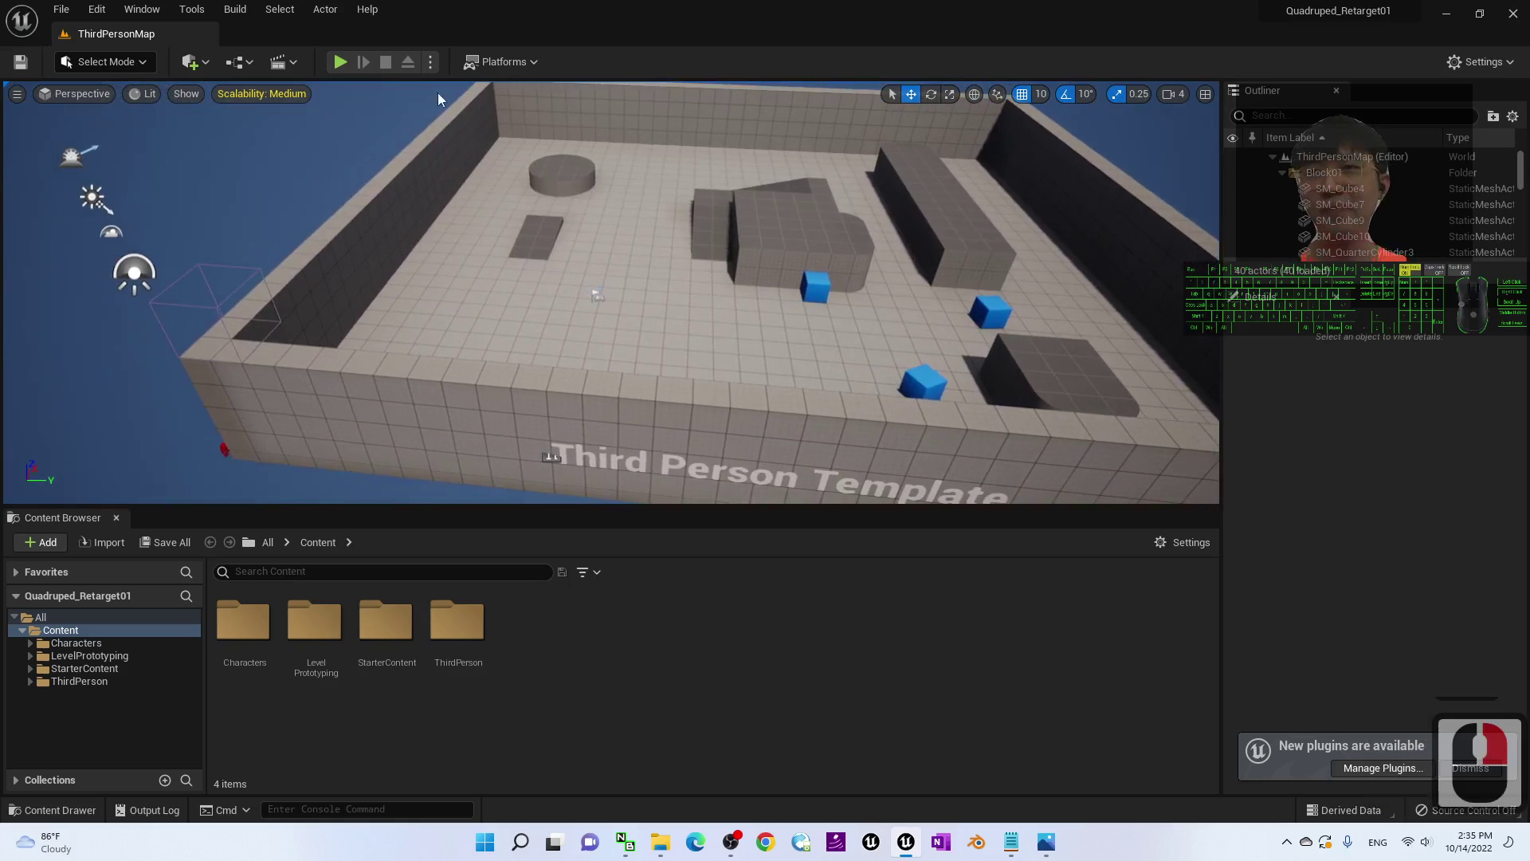
click(340, 61)
key(w)
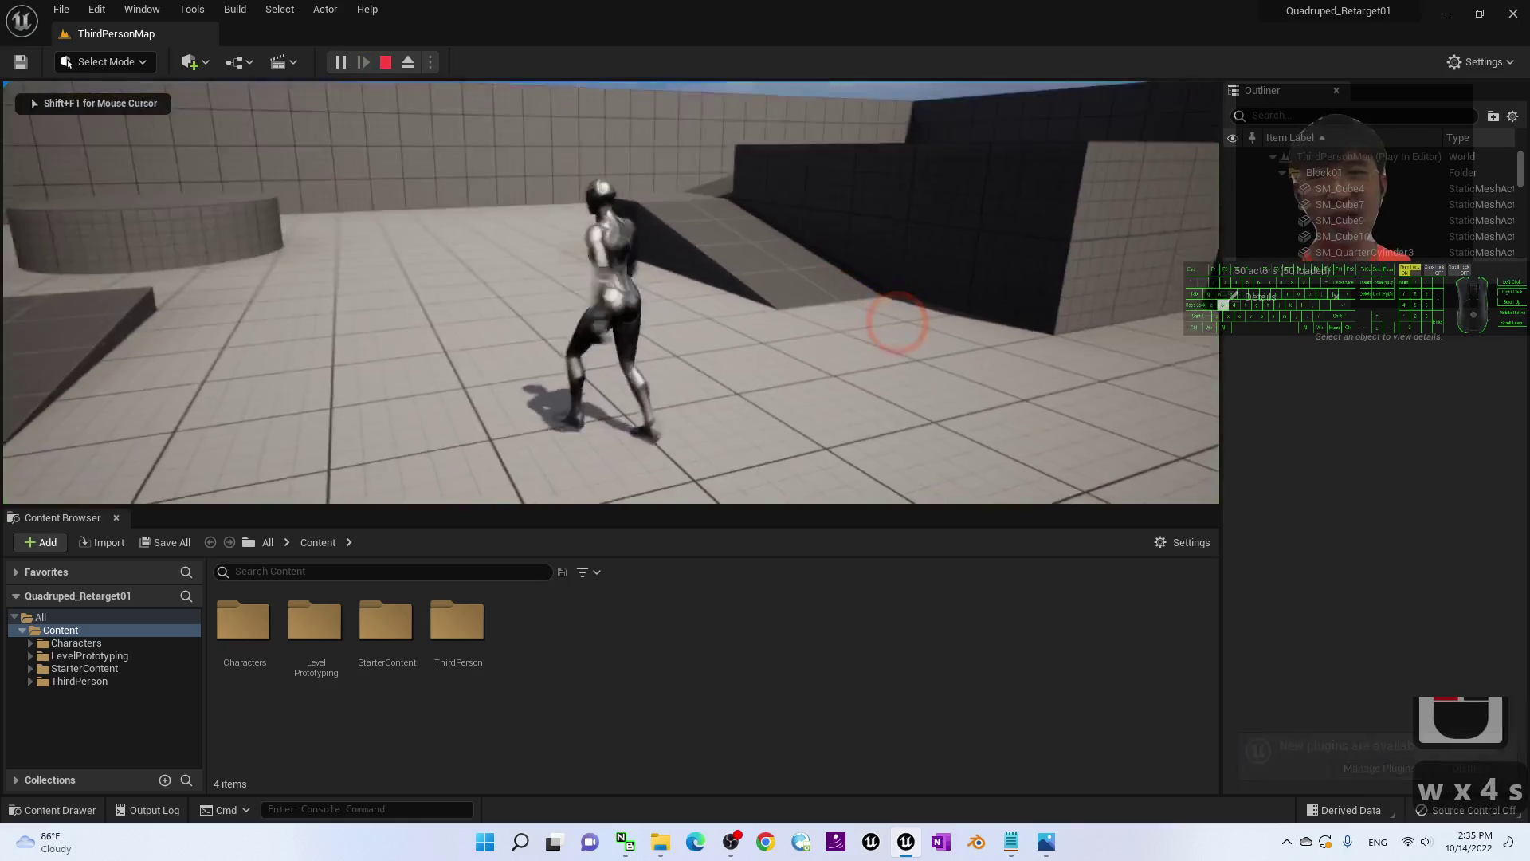
key(d)
key(a)
key(s)
key(a)
key(w)
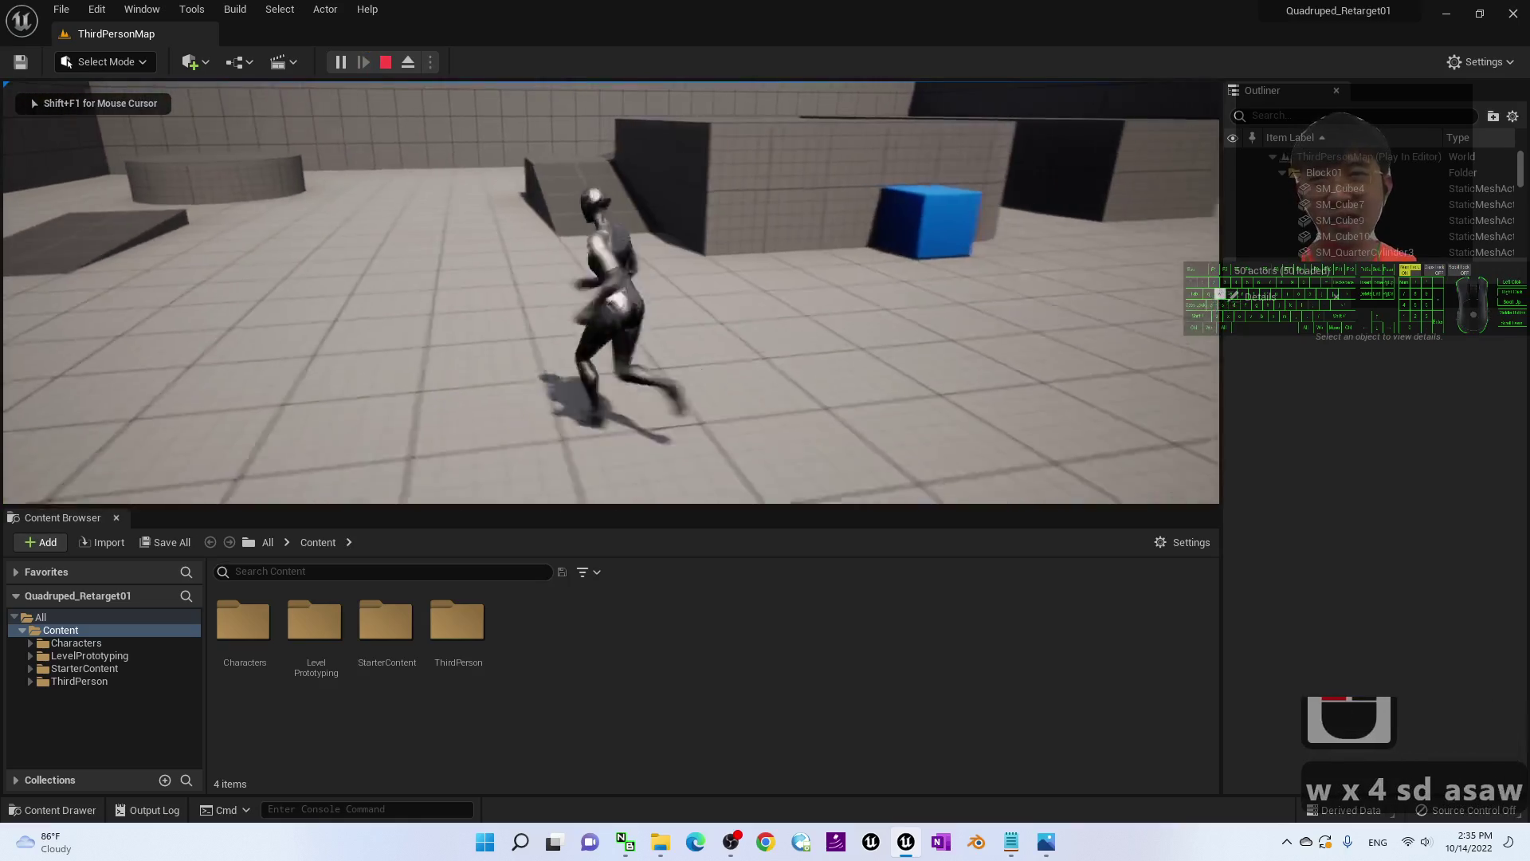
key(w)
key(a)
key(s)
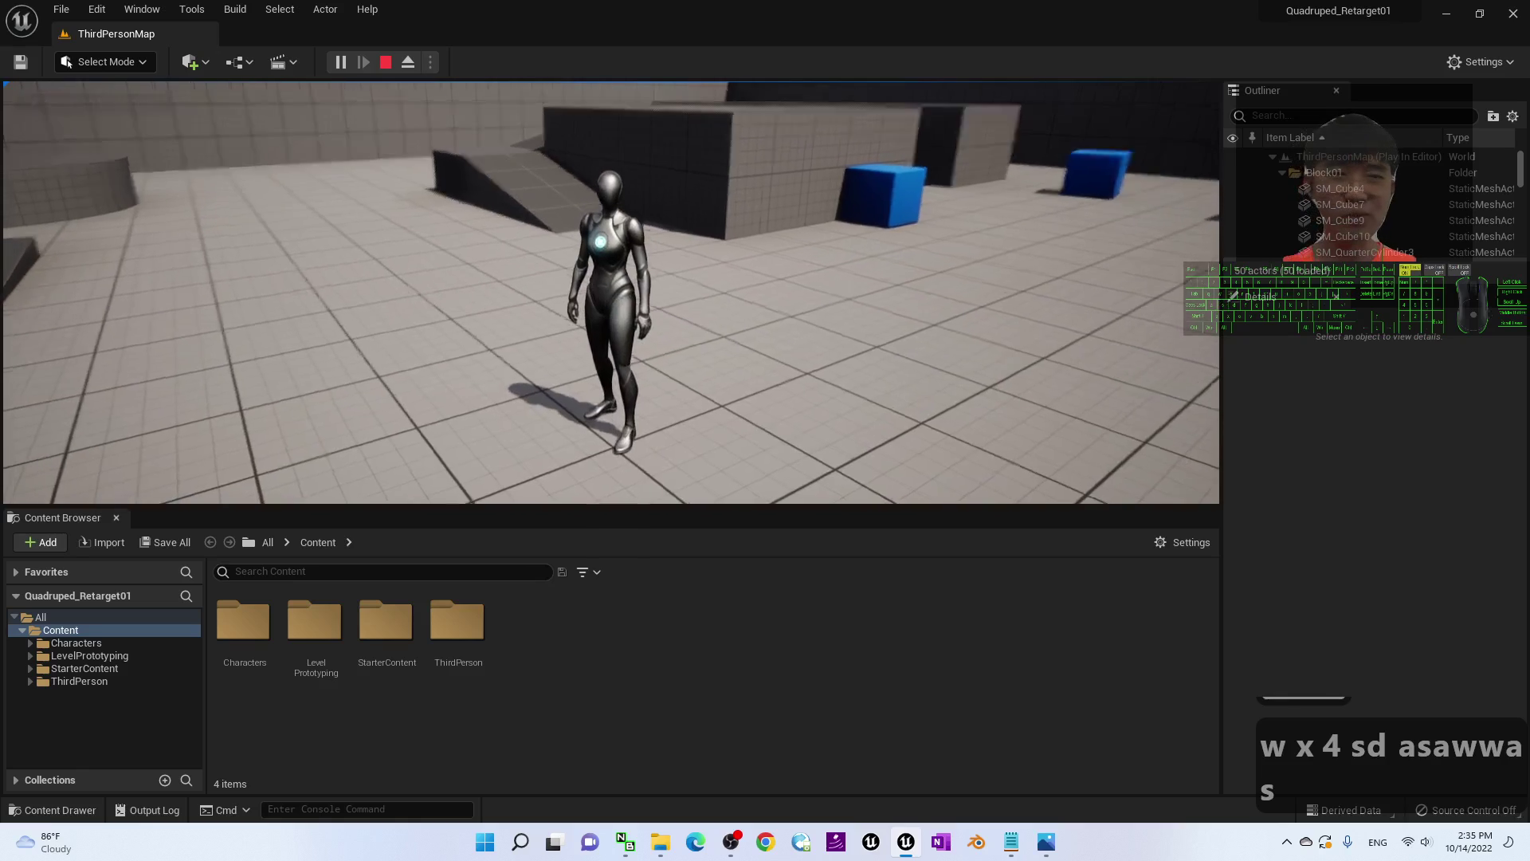
key(s)
key(w)
key(a)
key(s)
key(d)
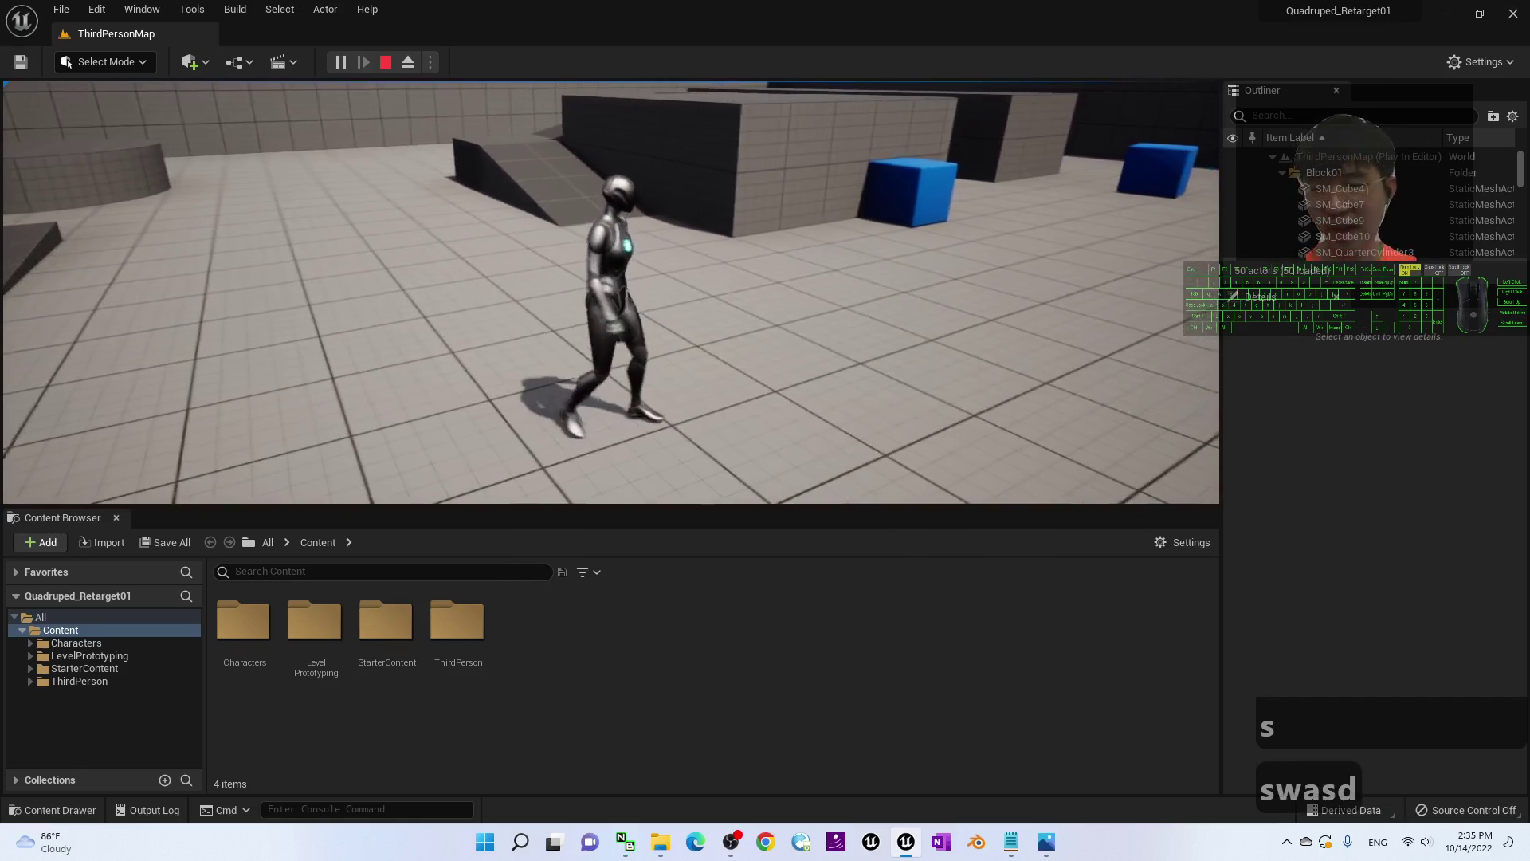
key(Escape)
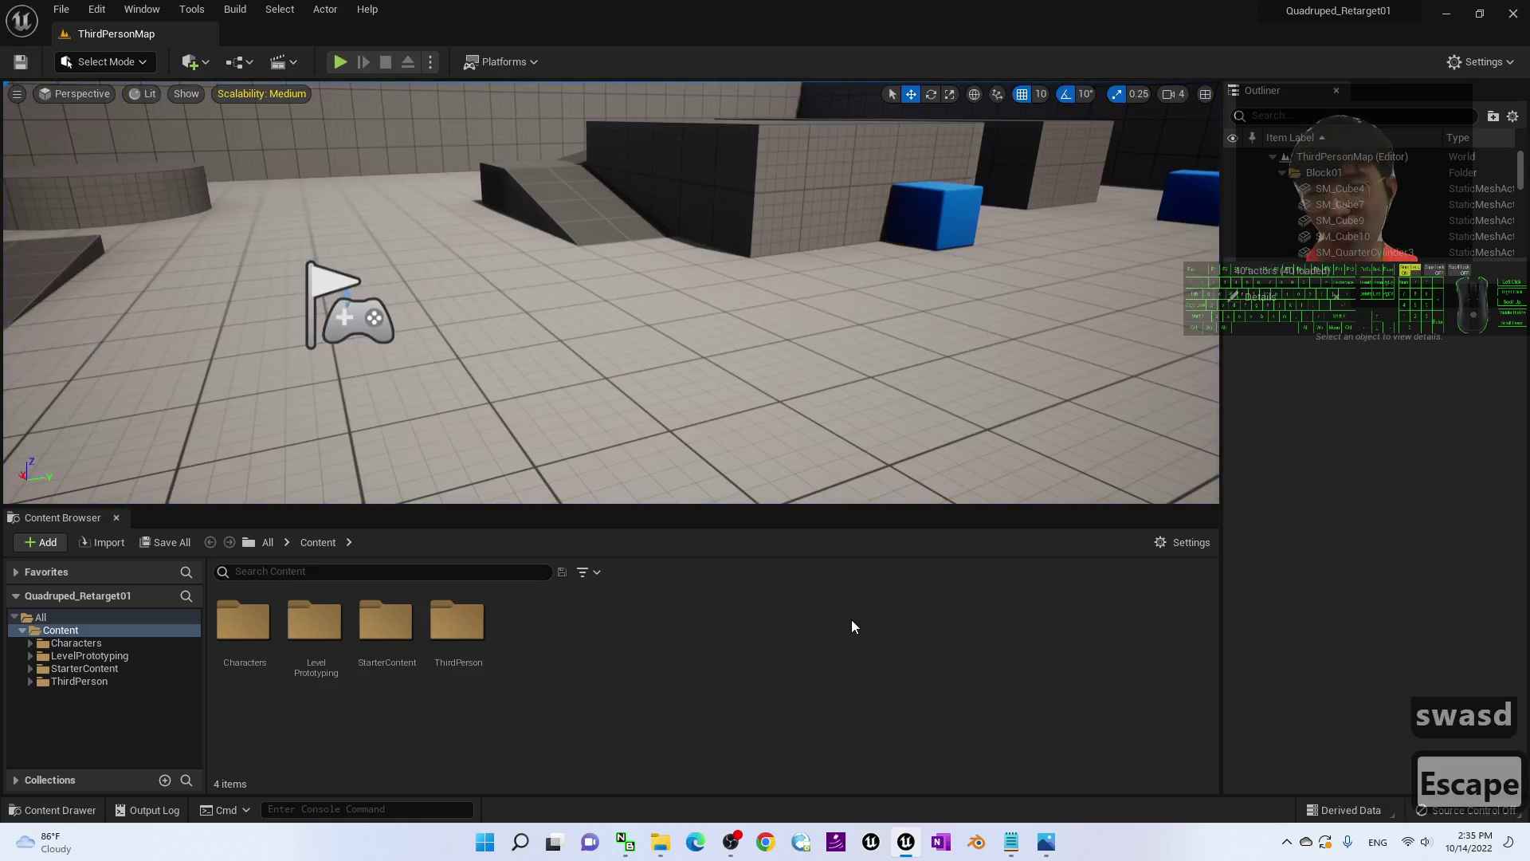
- Go up to the All level in the Content Browser and shrink the editor window to uncover the desktop folders
click(317, 542)
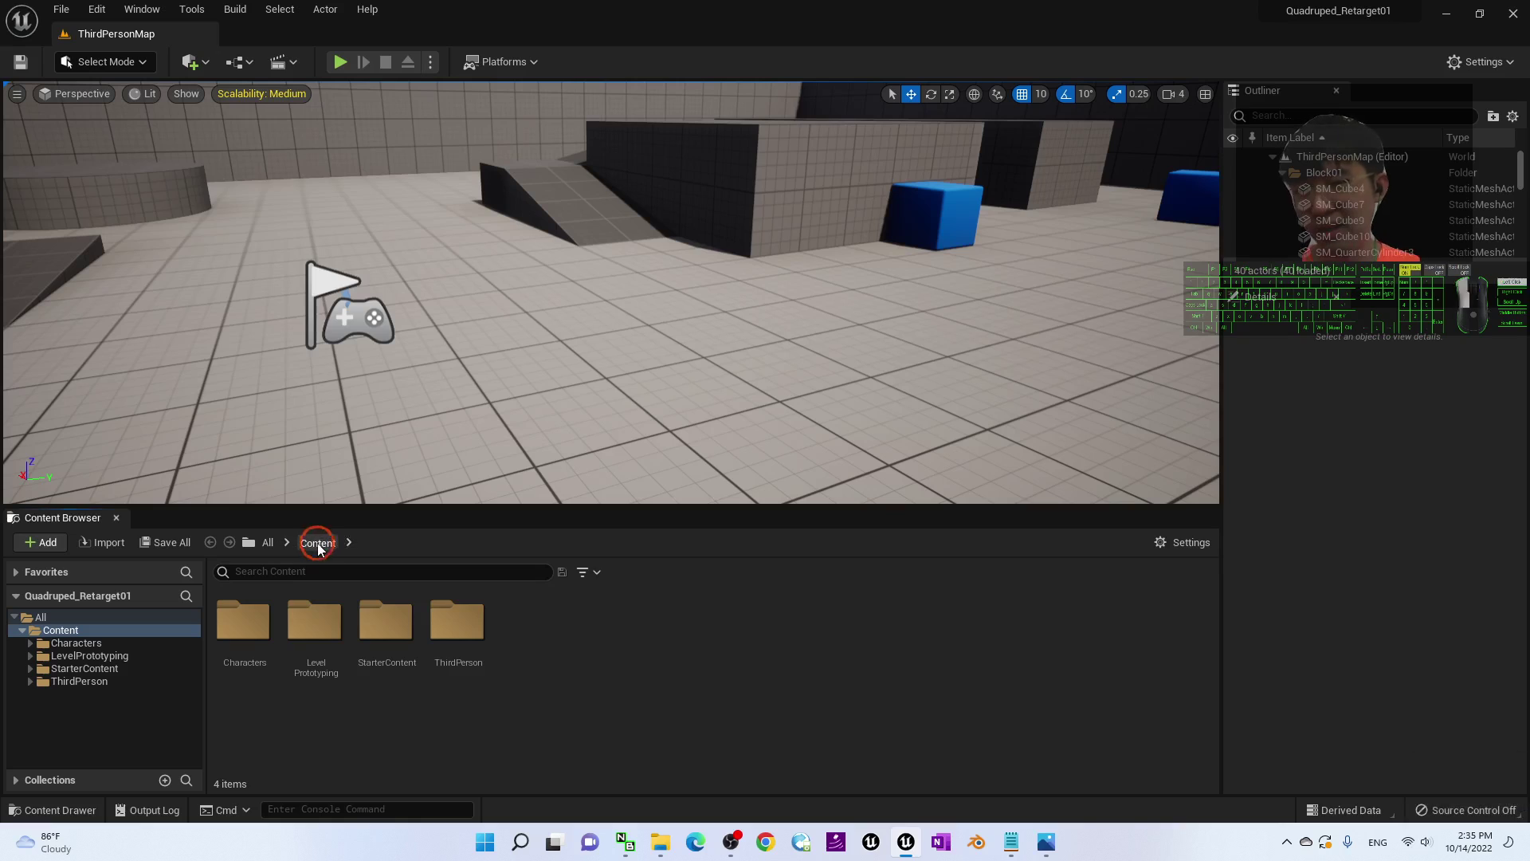
click(267, 542)
click(268, 543)
click(267, 542)
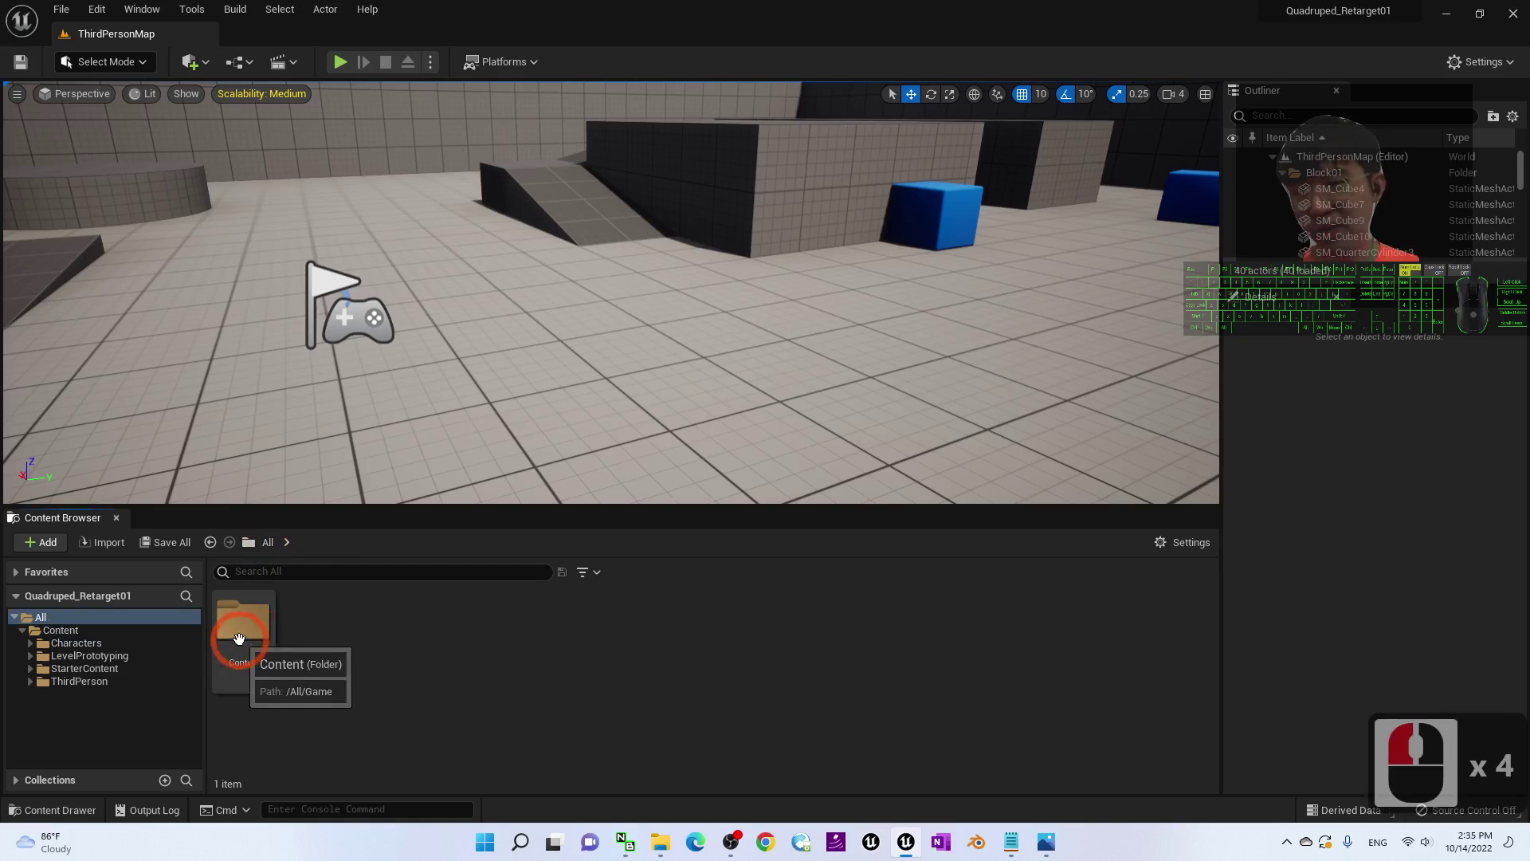
double_click(968, 12)
drag(972, 614, 955, 735)
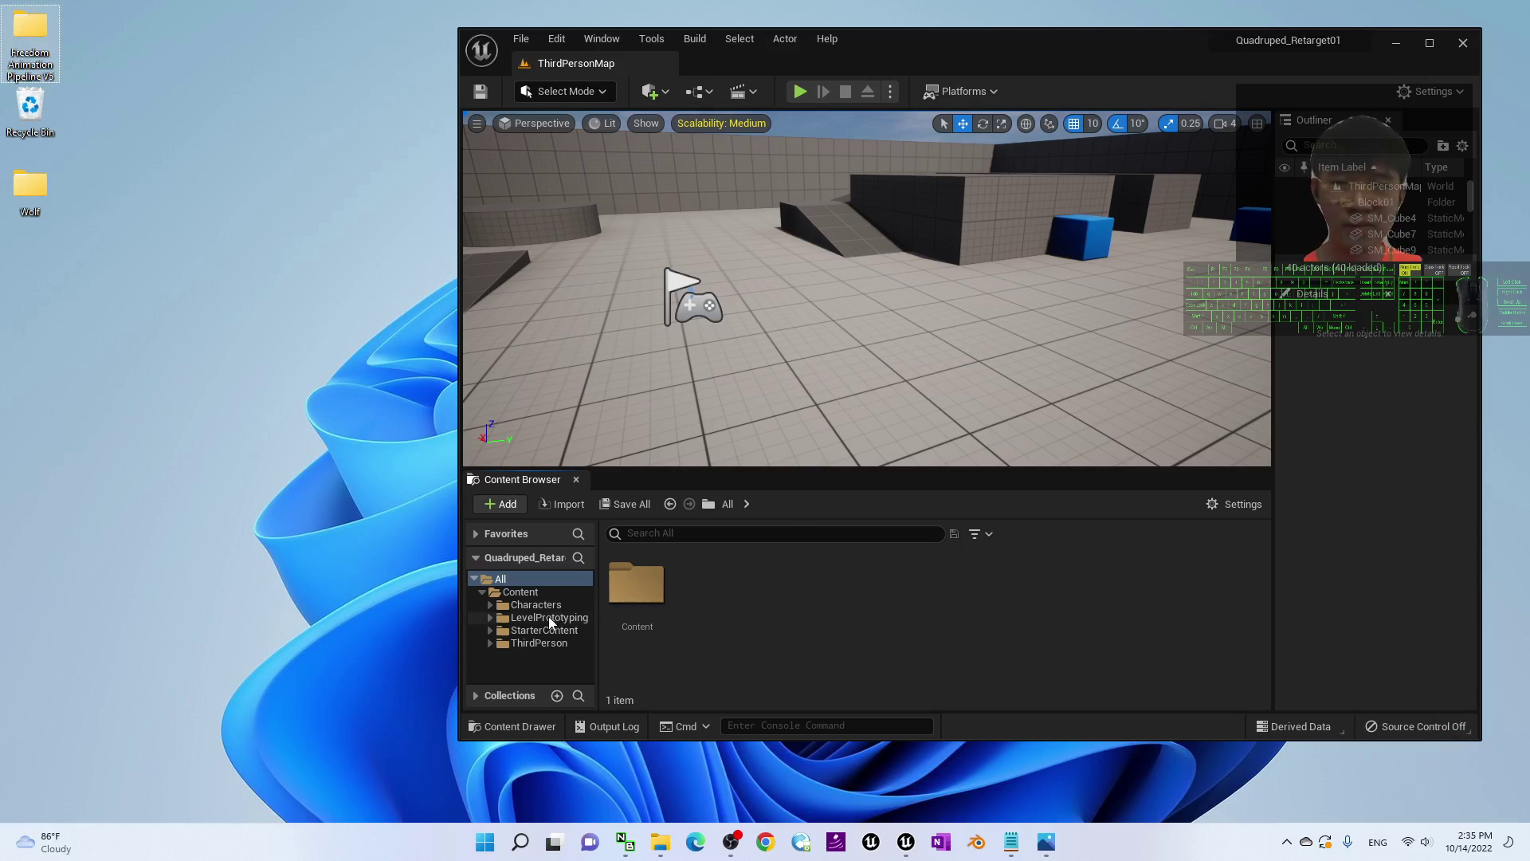
- Show the project's Content folder in File Explorer and move its window clear of the desktop folders
right_click(641, 582)
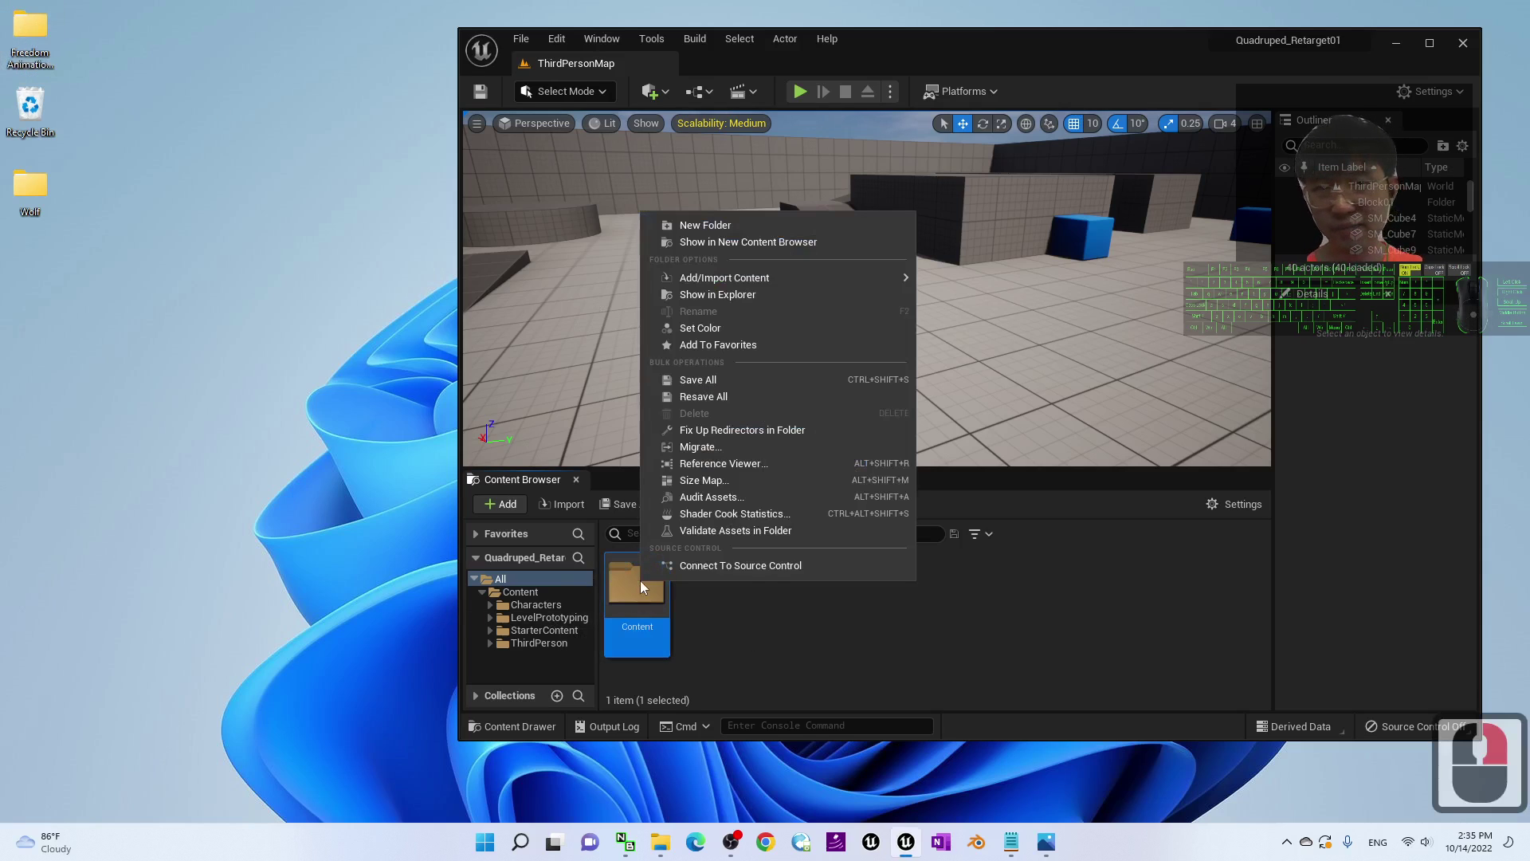
click(718, 294)
drag(434, 20, 1045, 63)
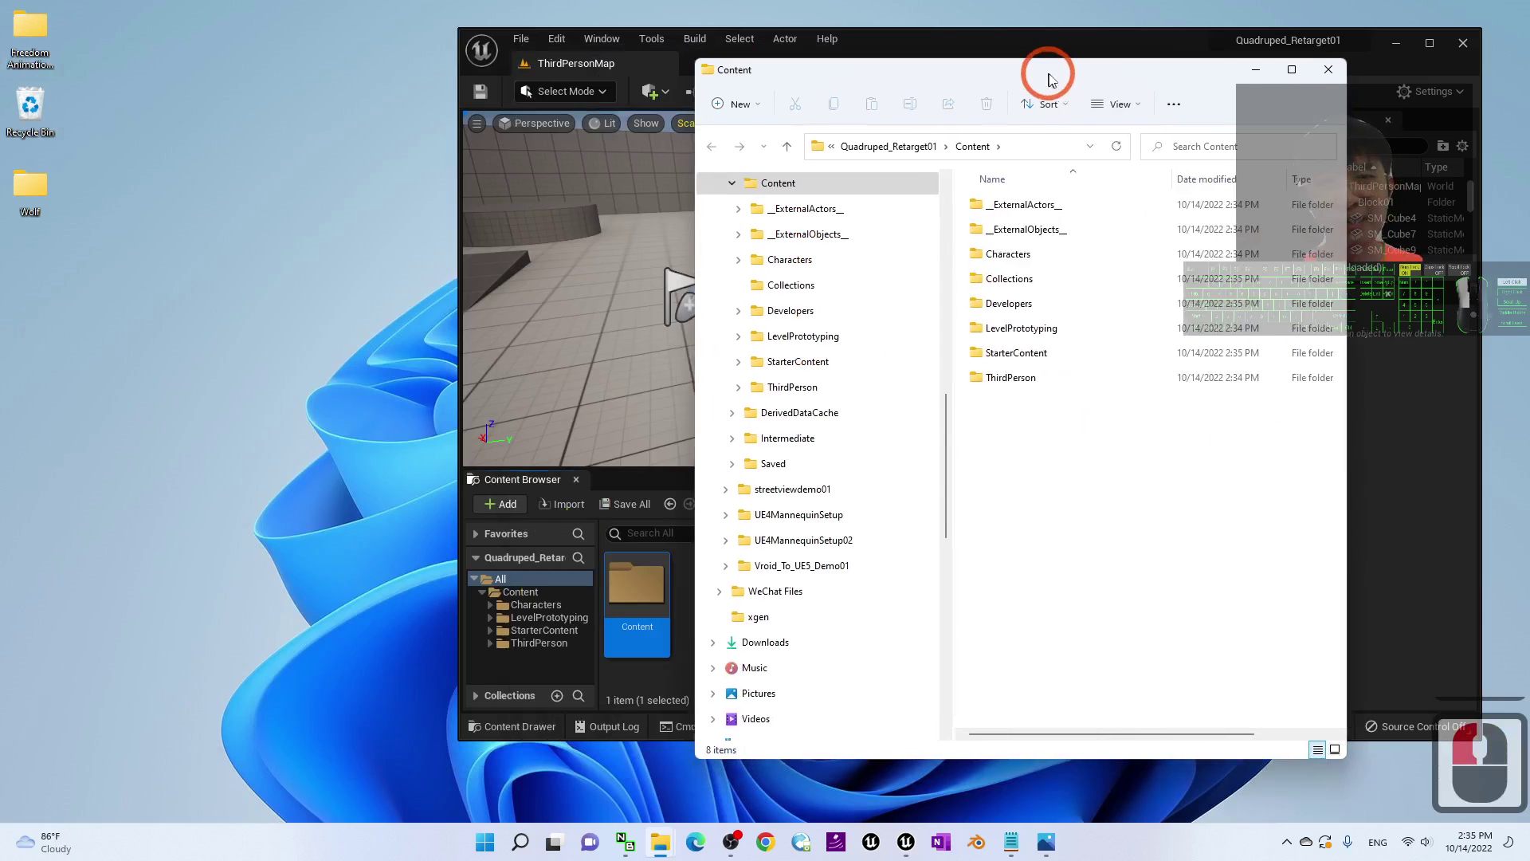
- Check the full path of the Content folder, go up to the Quadruped_Retarget01 project folder and reopen Content
click(1195, 485)
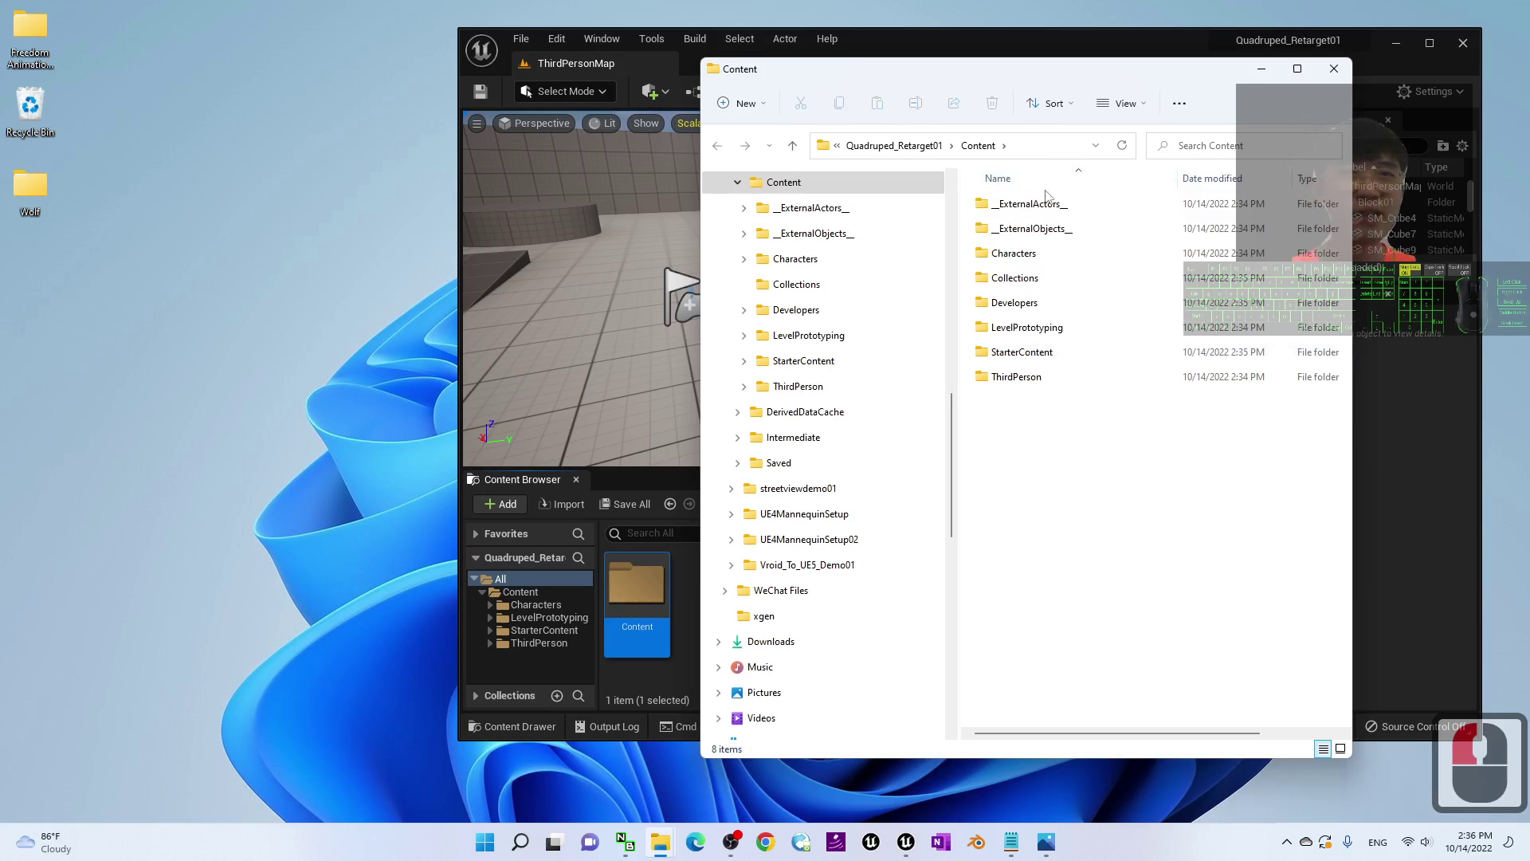
click(1056, 145)
click(1171, 539)
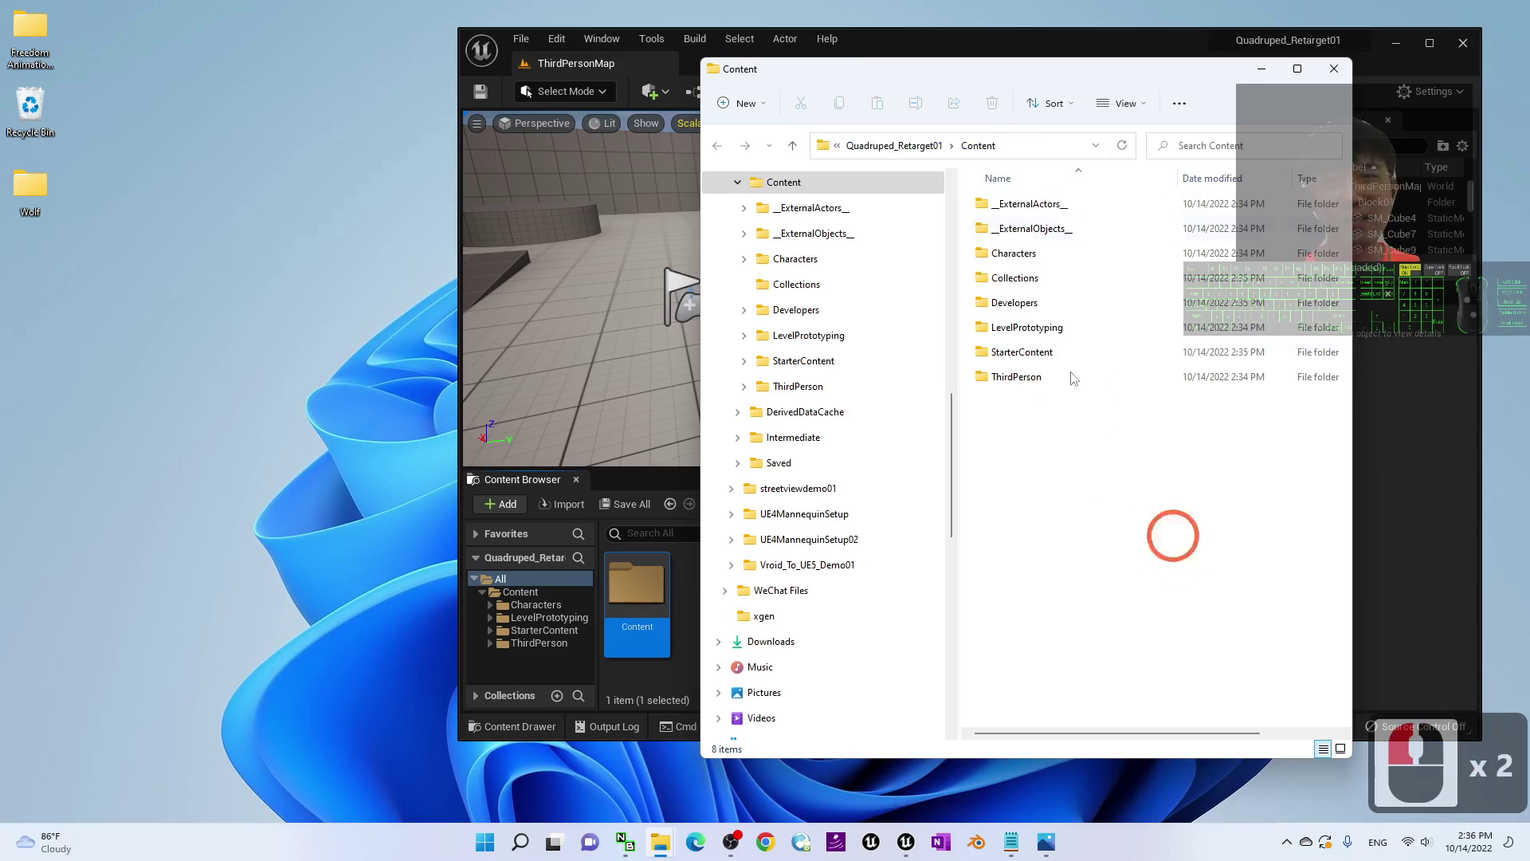
click(1042, 149)
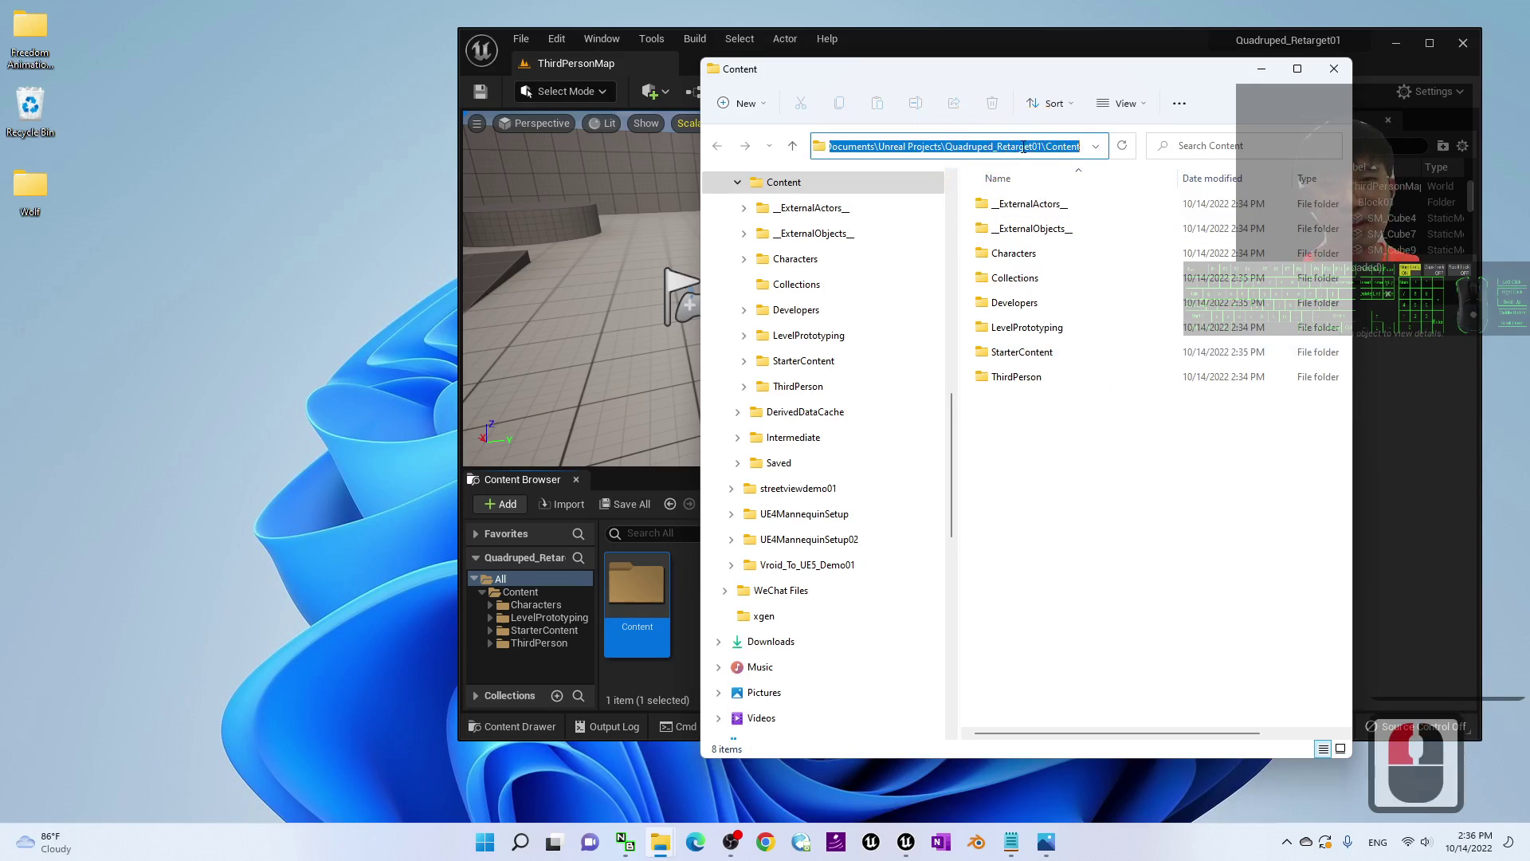
click(922, 144)
click(963, 146)
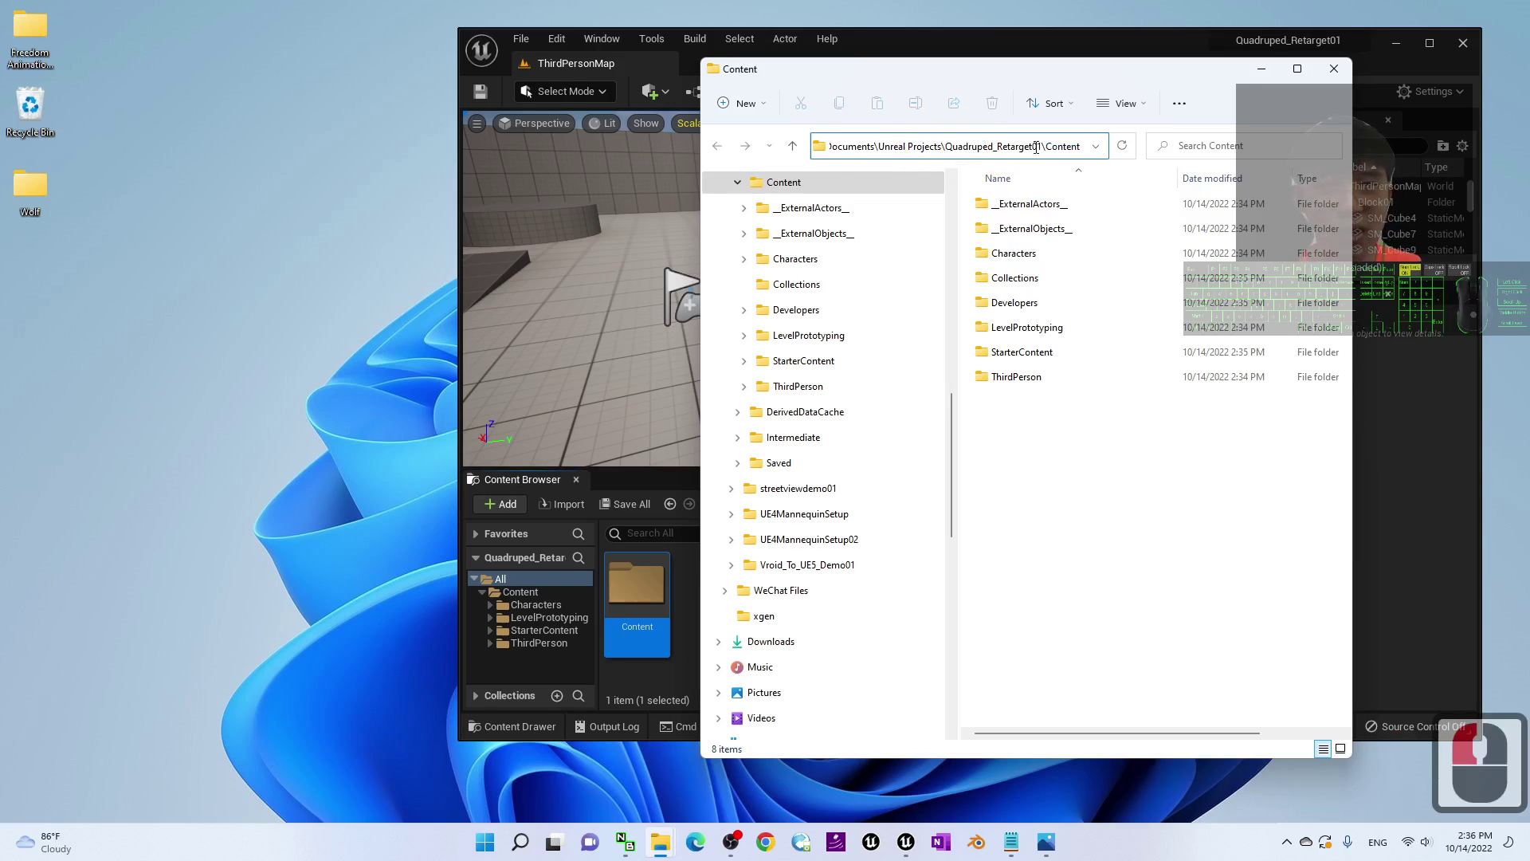
click(1043, 490)
click(975, 155)
click(930, 149)
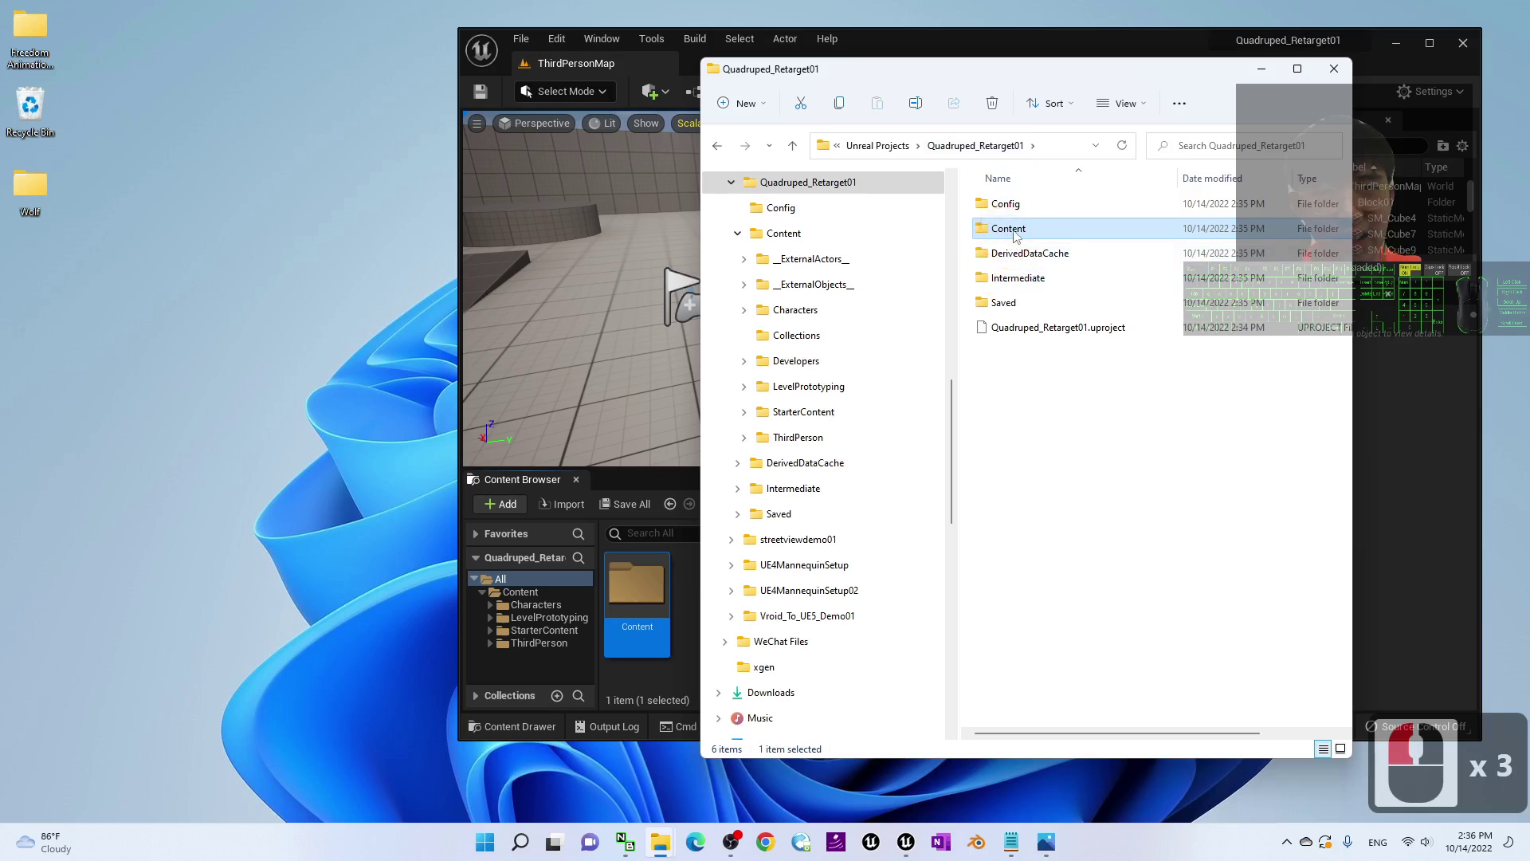
double_click(1015, 231)
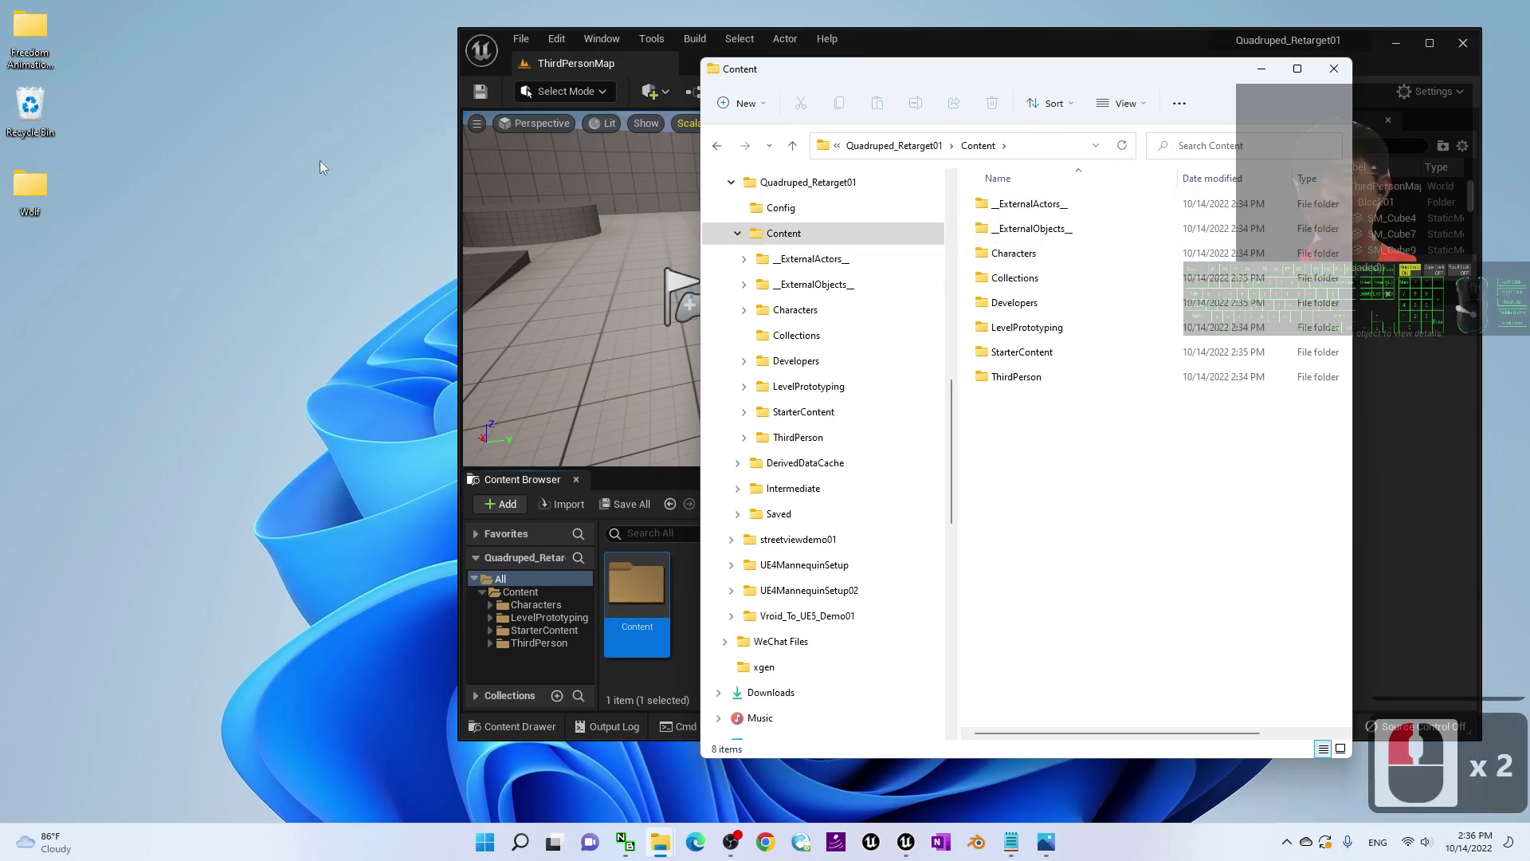
- Open the Content folder inside the desktop's Freedom Animation Pipeline V5 folder and copy the 00_FREEDOM_Animation_Pipeline_V5 folder
click(53, 29)
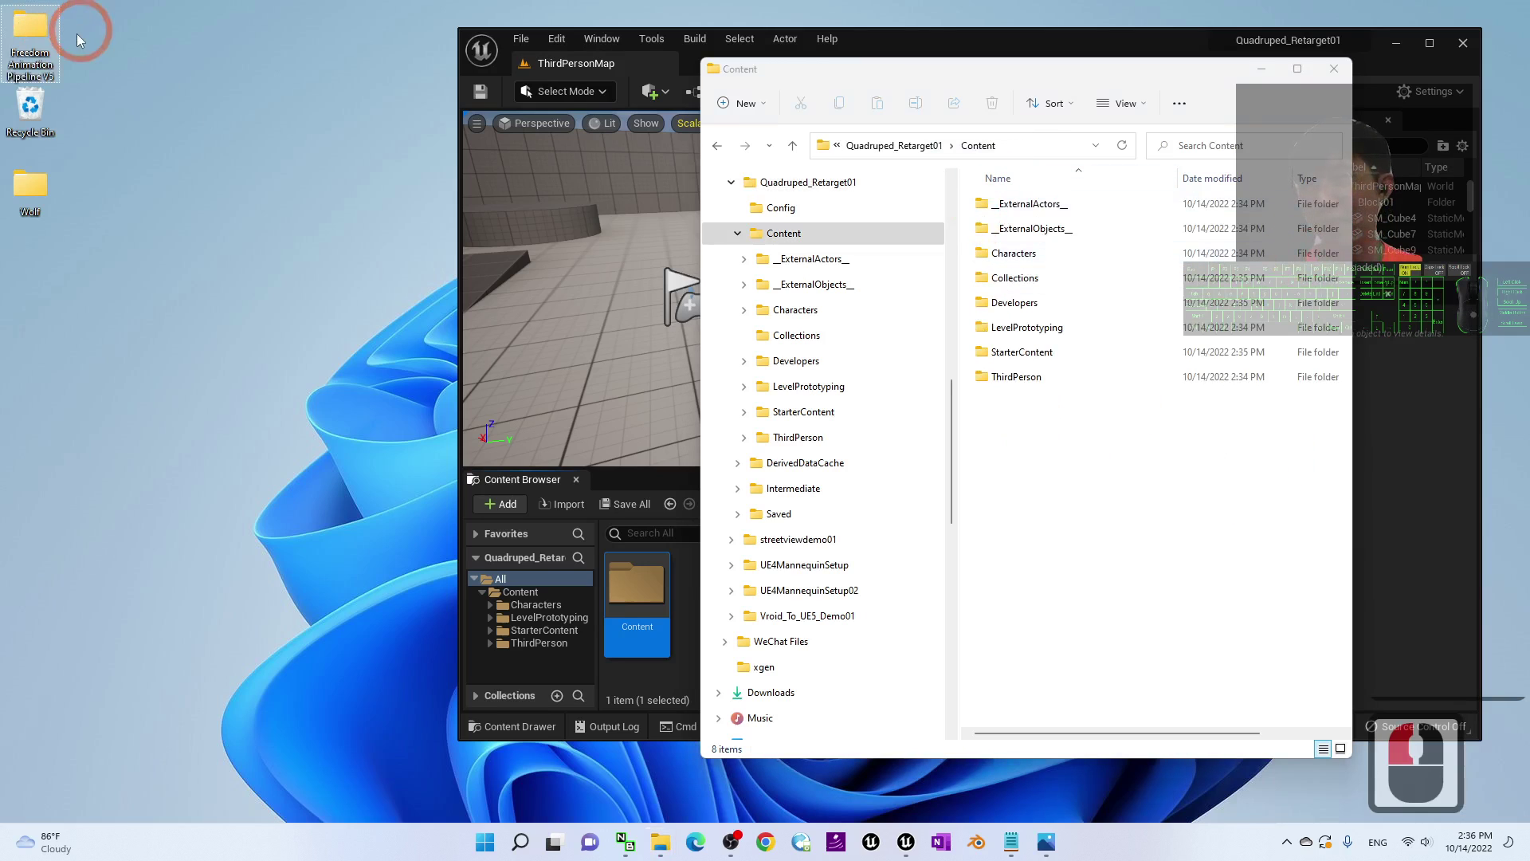
double_click(36, 30)
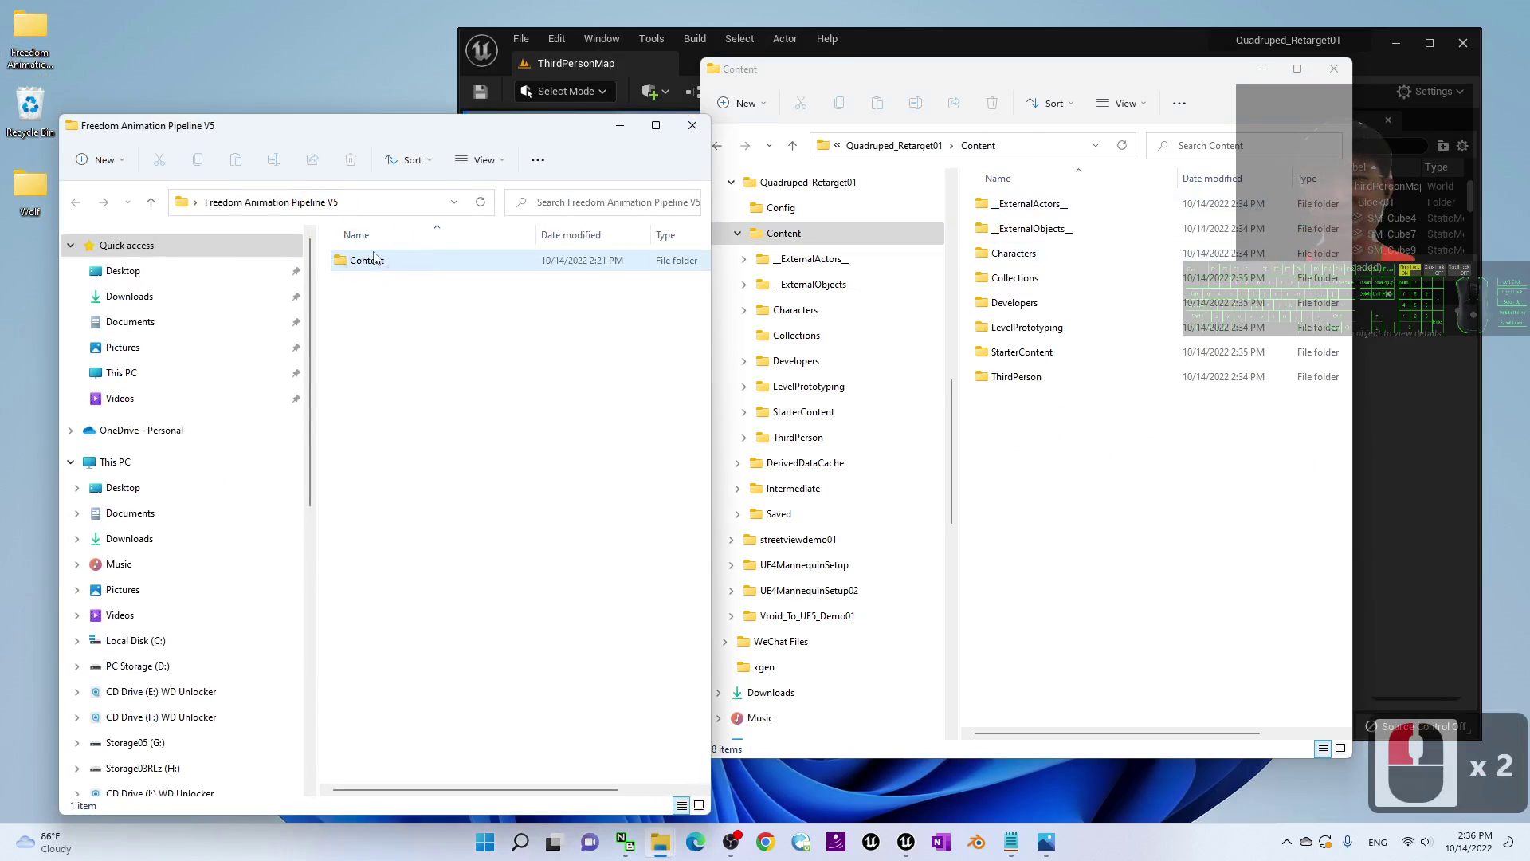
double_click(379, 264)
click(428, 263)
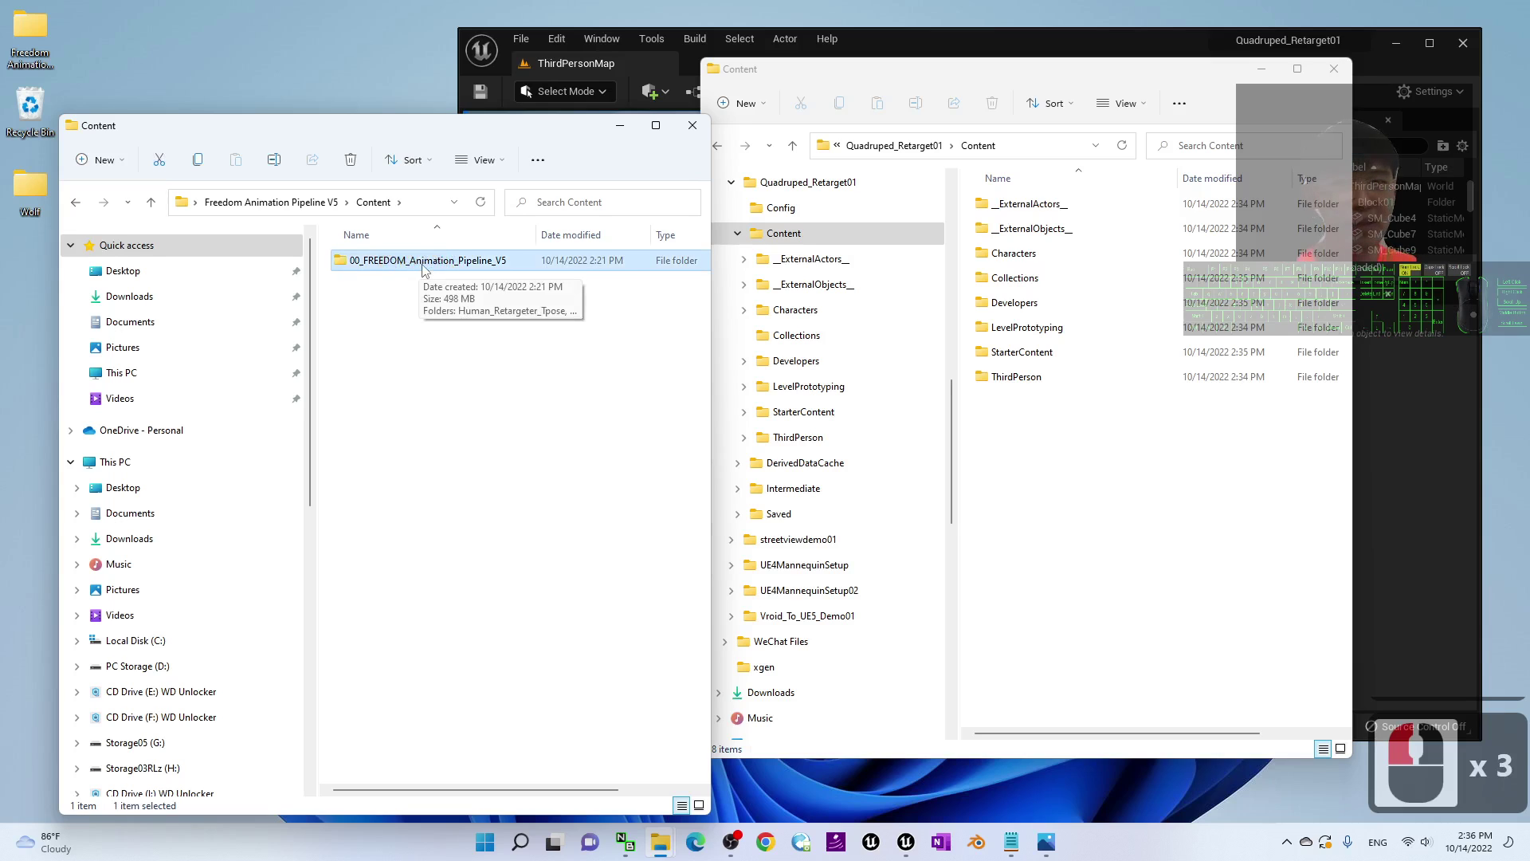
click(481, 335)
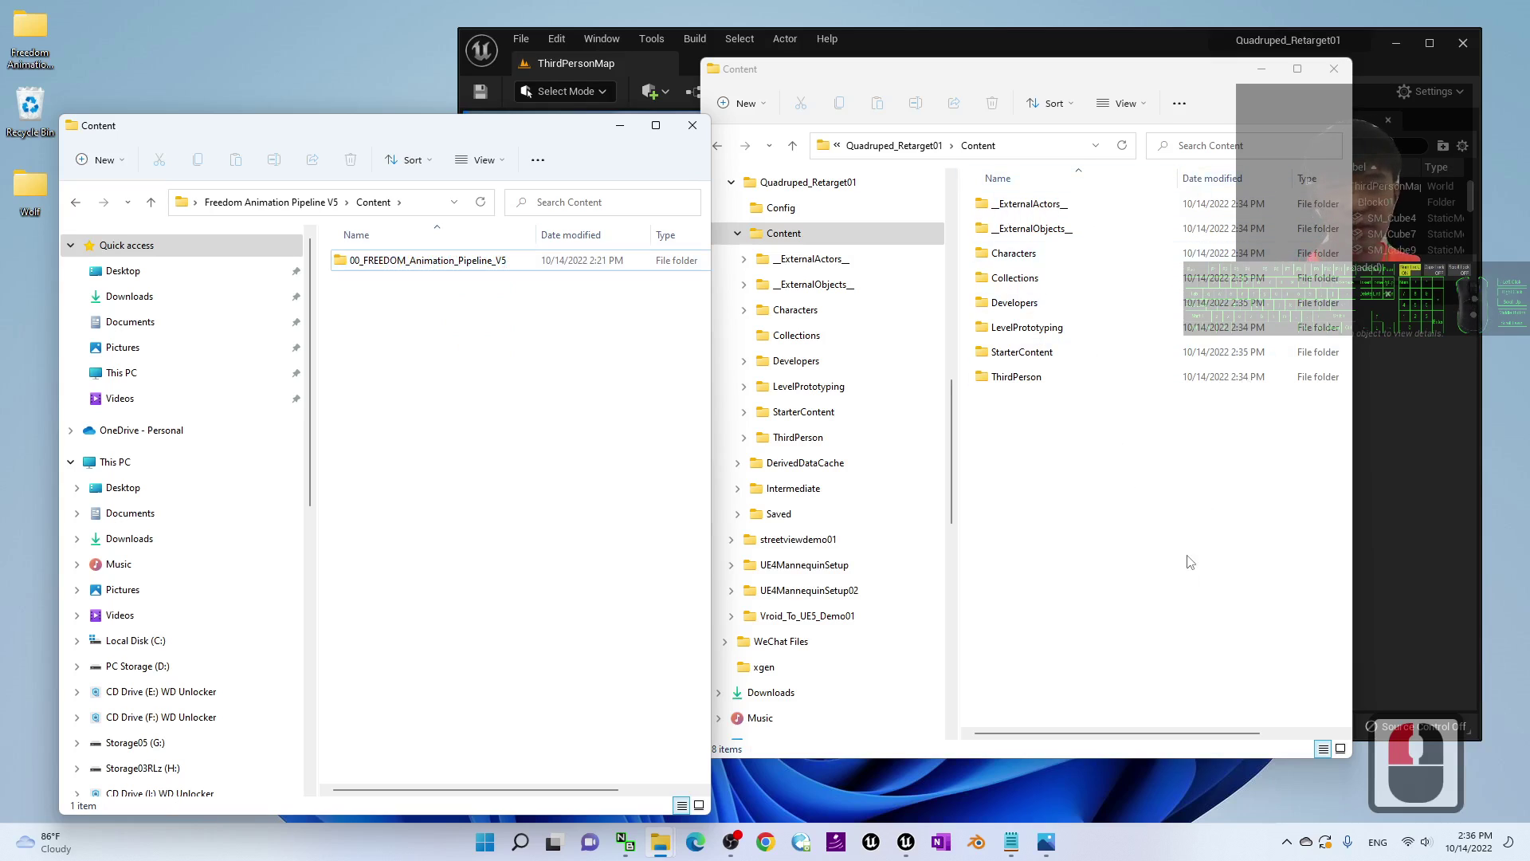
click(489, 423)
click(467, 261)
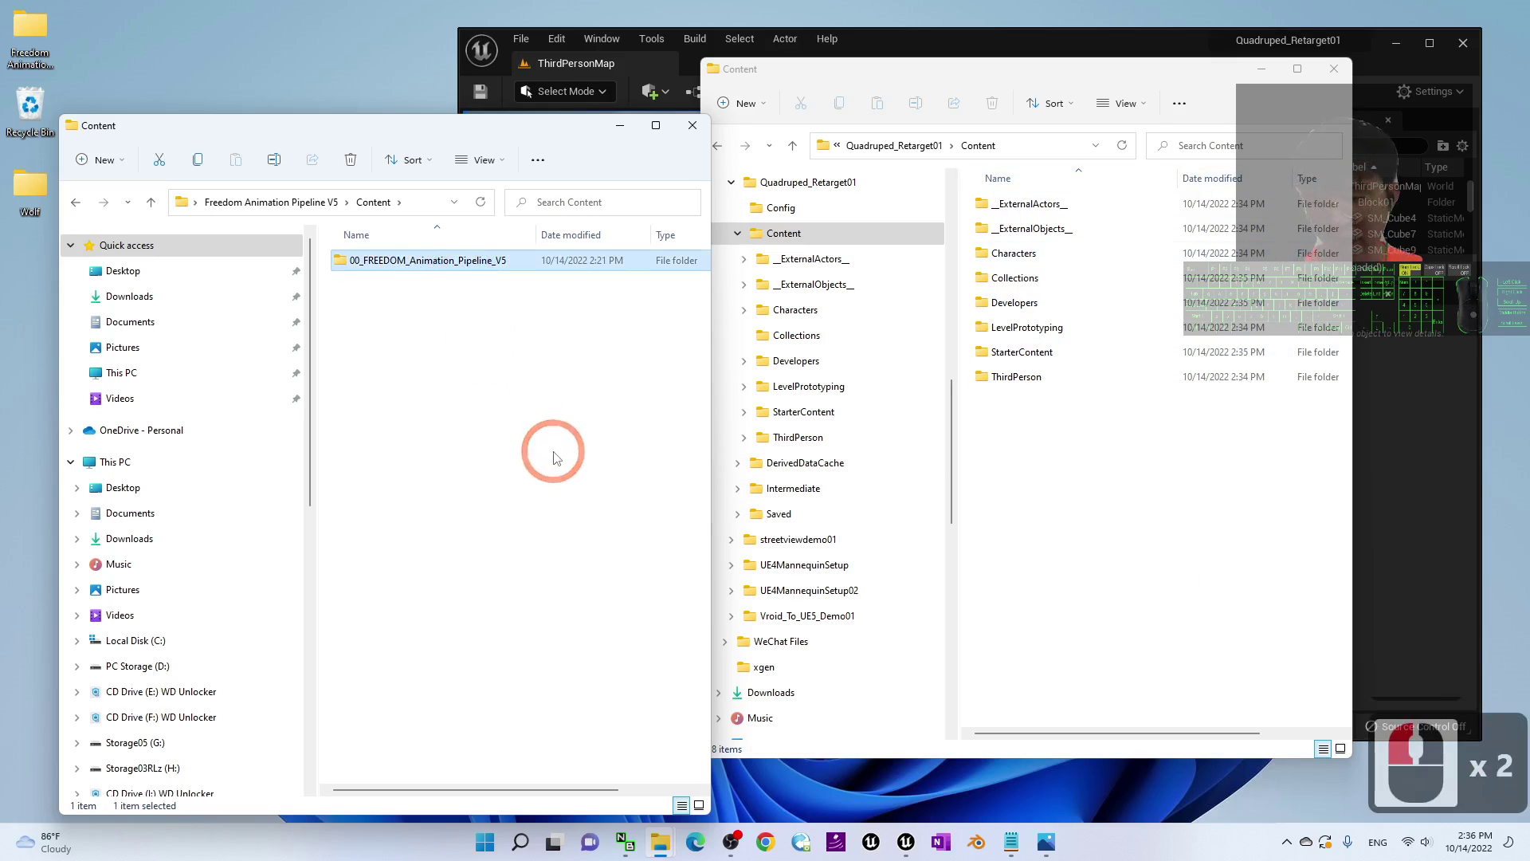
key(ctrl+c)
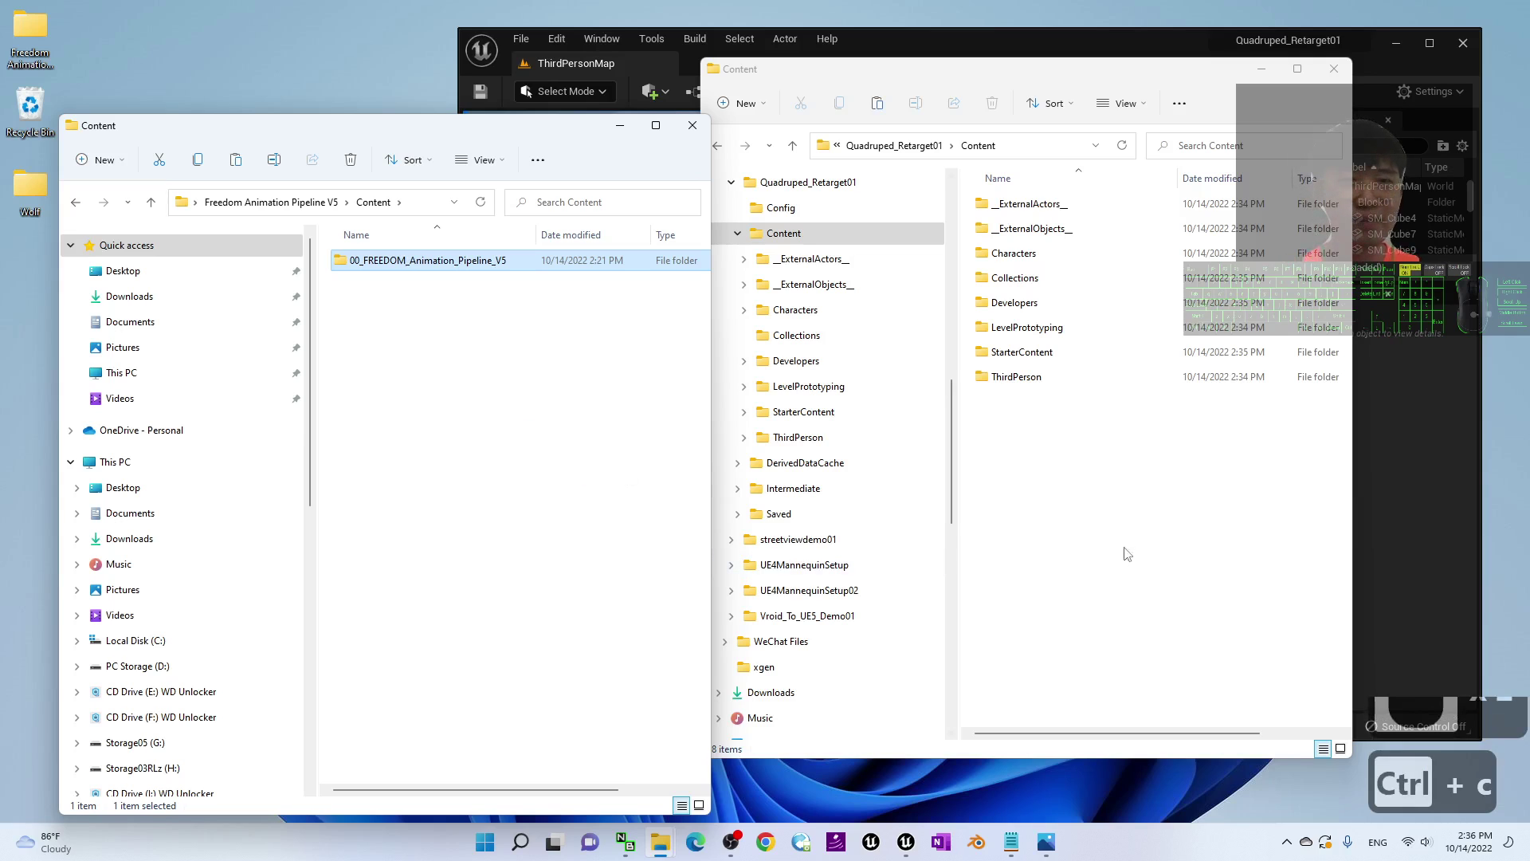
- Paste the 00_FREEDOM_Animation_Pipeline_V5 folder into the project's Content folder, close both File Explorer windows and maximize the editor
click(1124, 503)
key(ctrl+v)
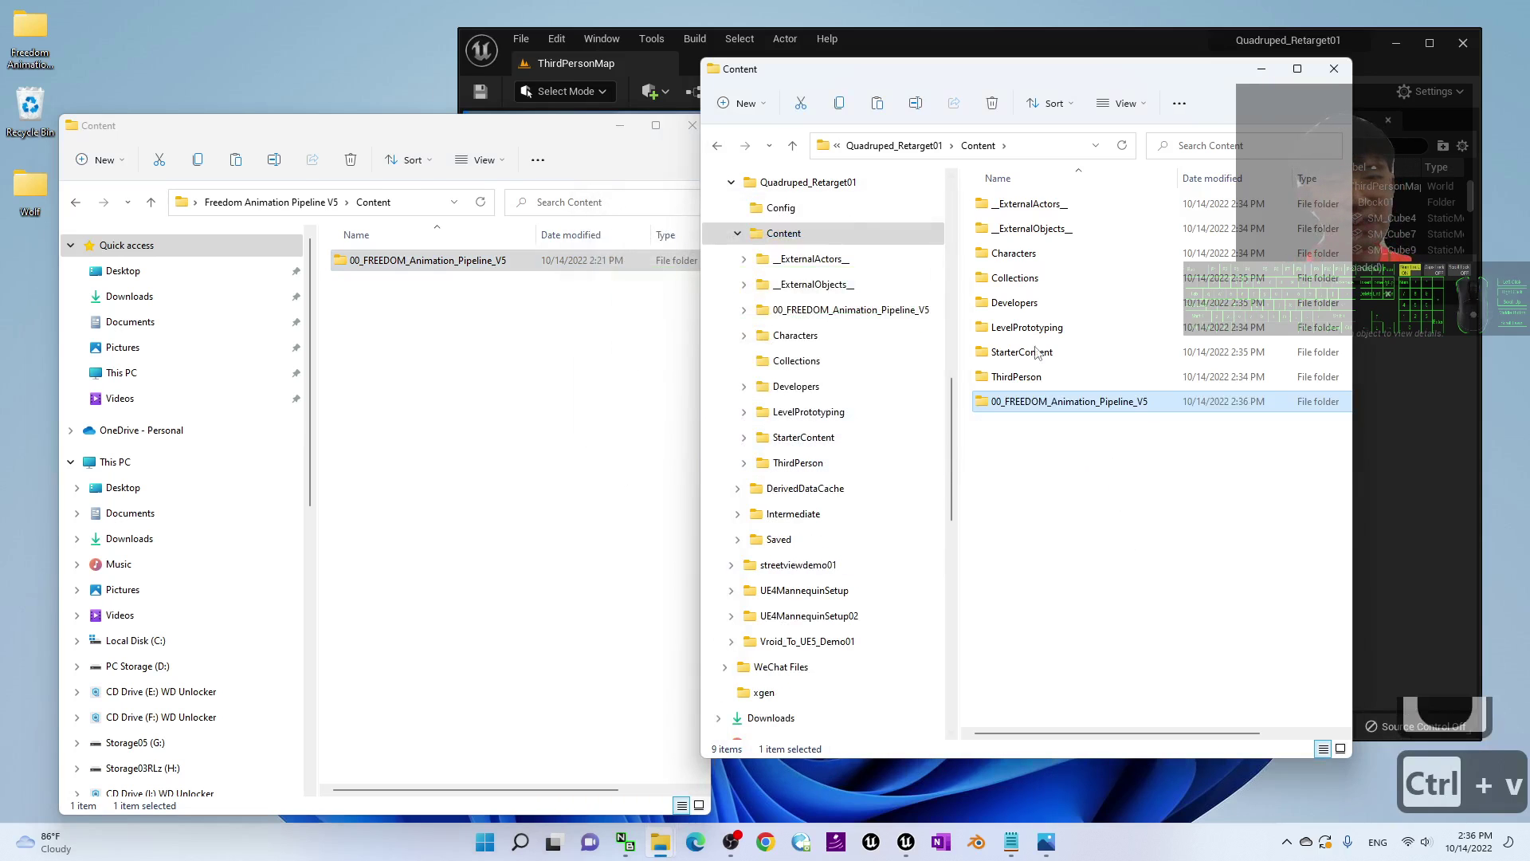
drag(699, 128, 701, 132)
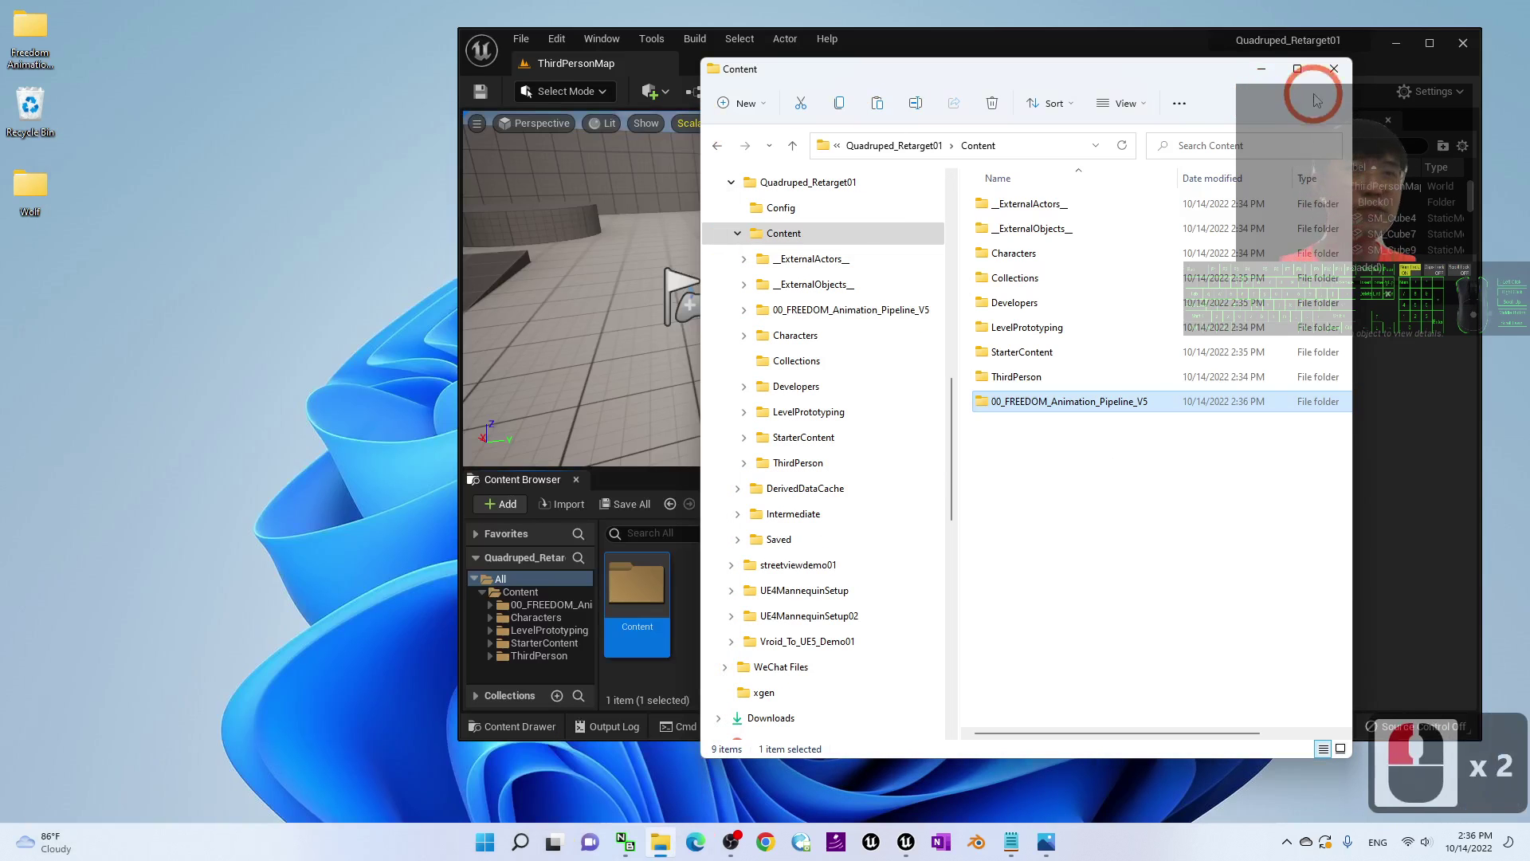
click(1333, 69)
double_click(1230, 45)
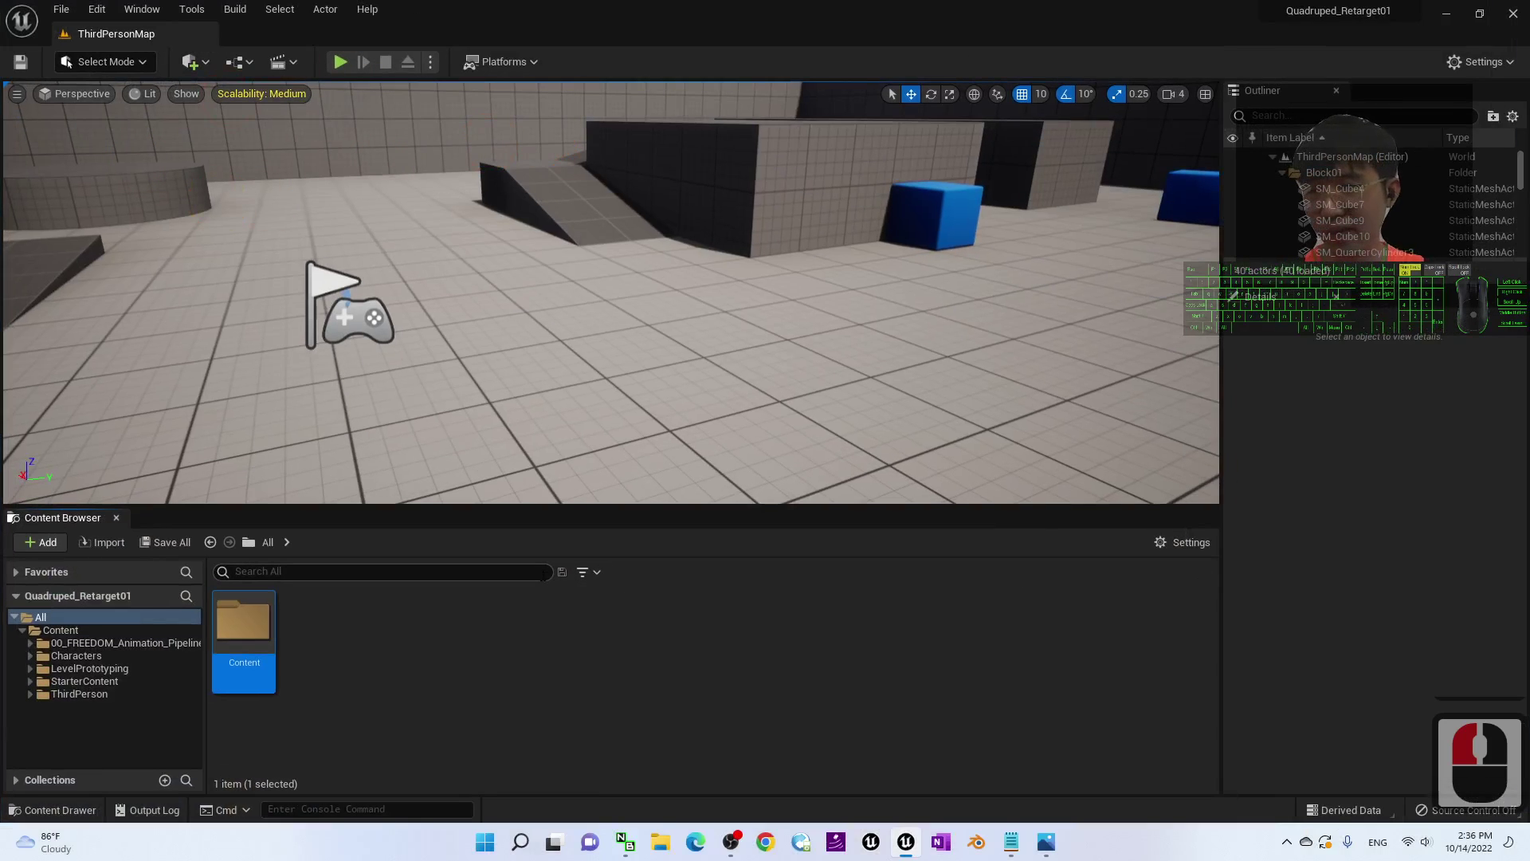
- Browse the project content to the Quadruped_Retargeter folder inside 00_FREEDOM_Animation_Pipeline_V5
click(256, 619)
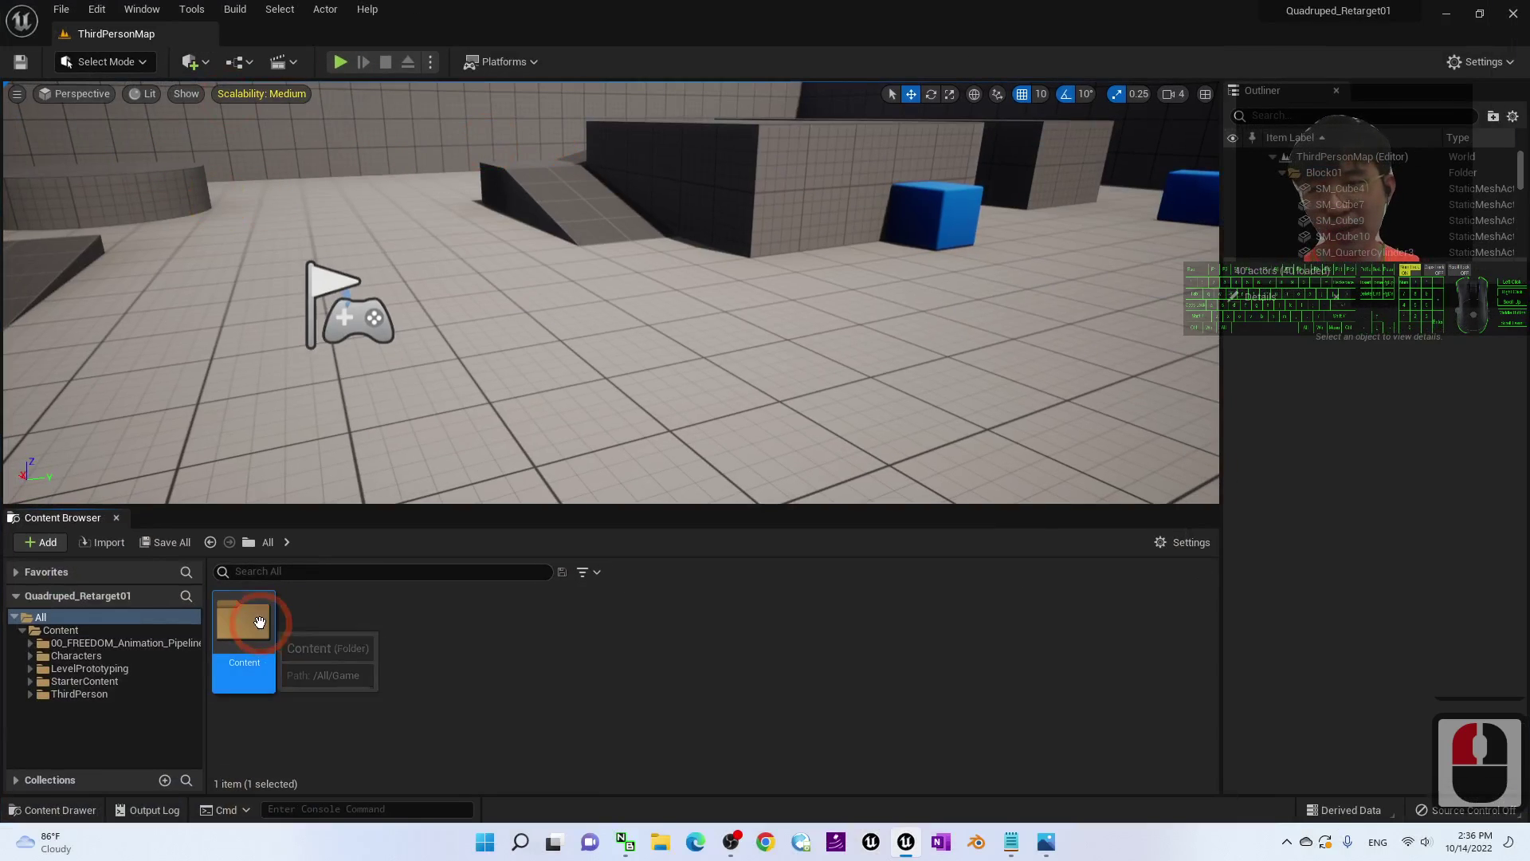
double_click(259, 622)
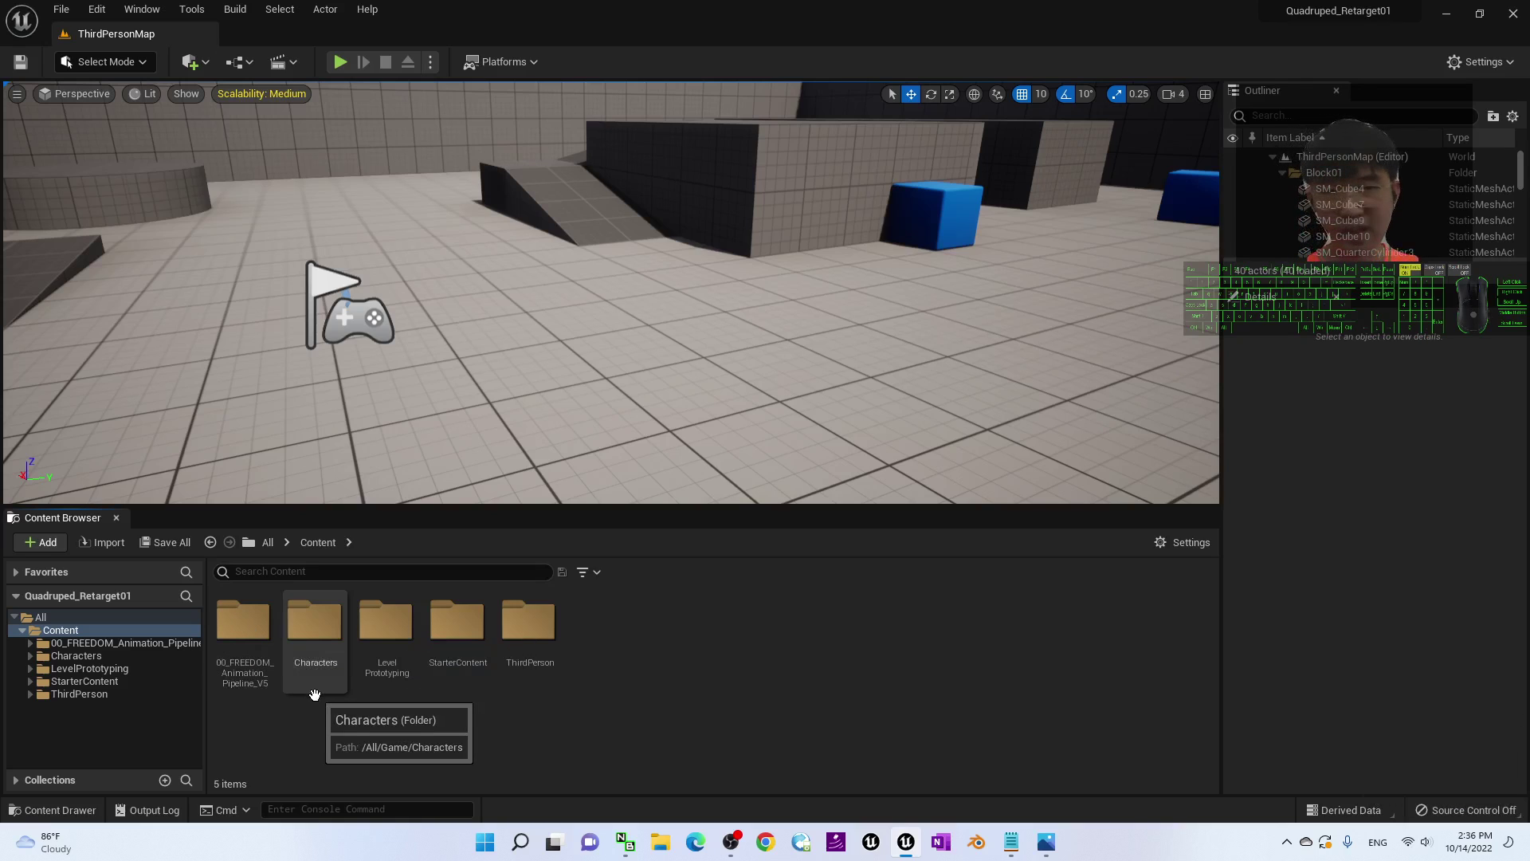
double_click(243, 633)
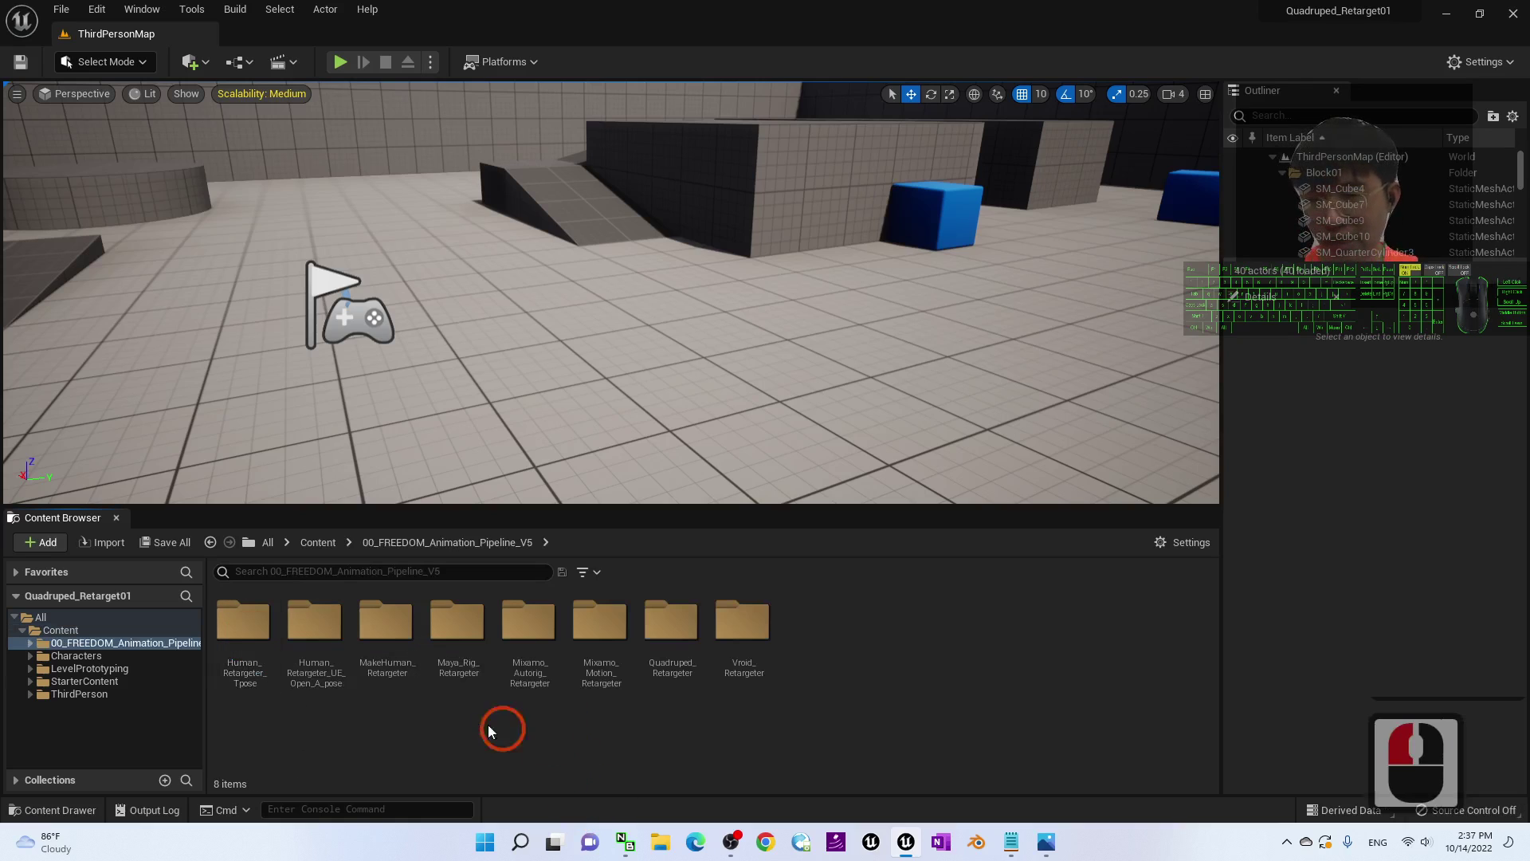
double_click(670, 631)
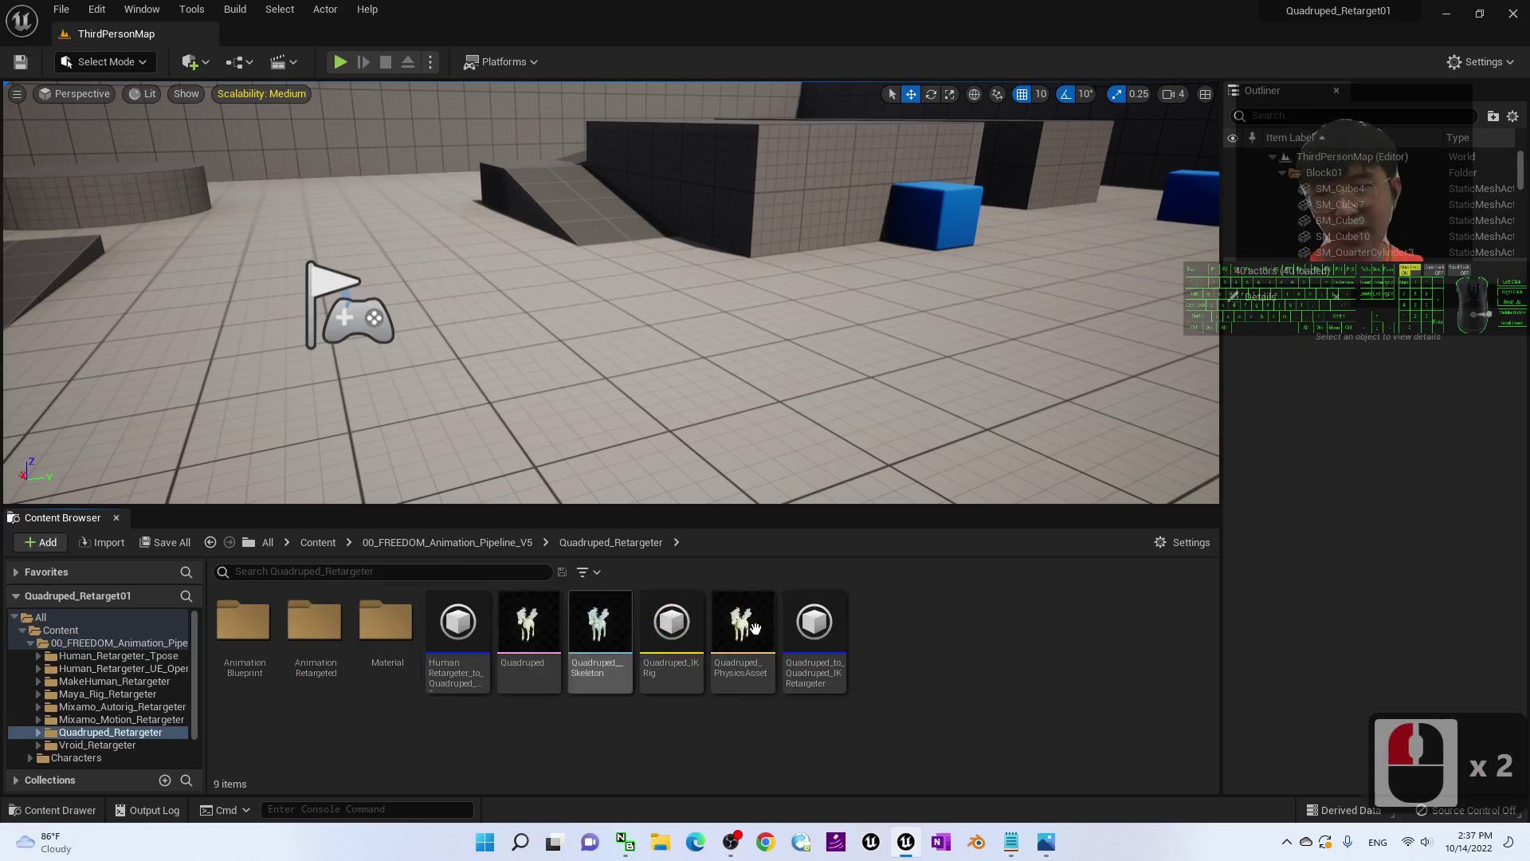
- Open the Quadruped skeletal mesh and set its bone drawing to All Hierarchy
click(528, 630)
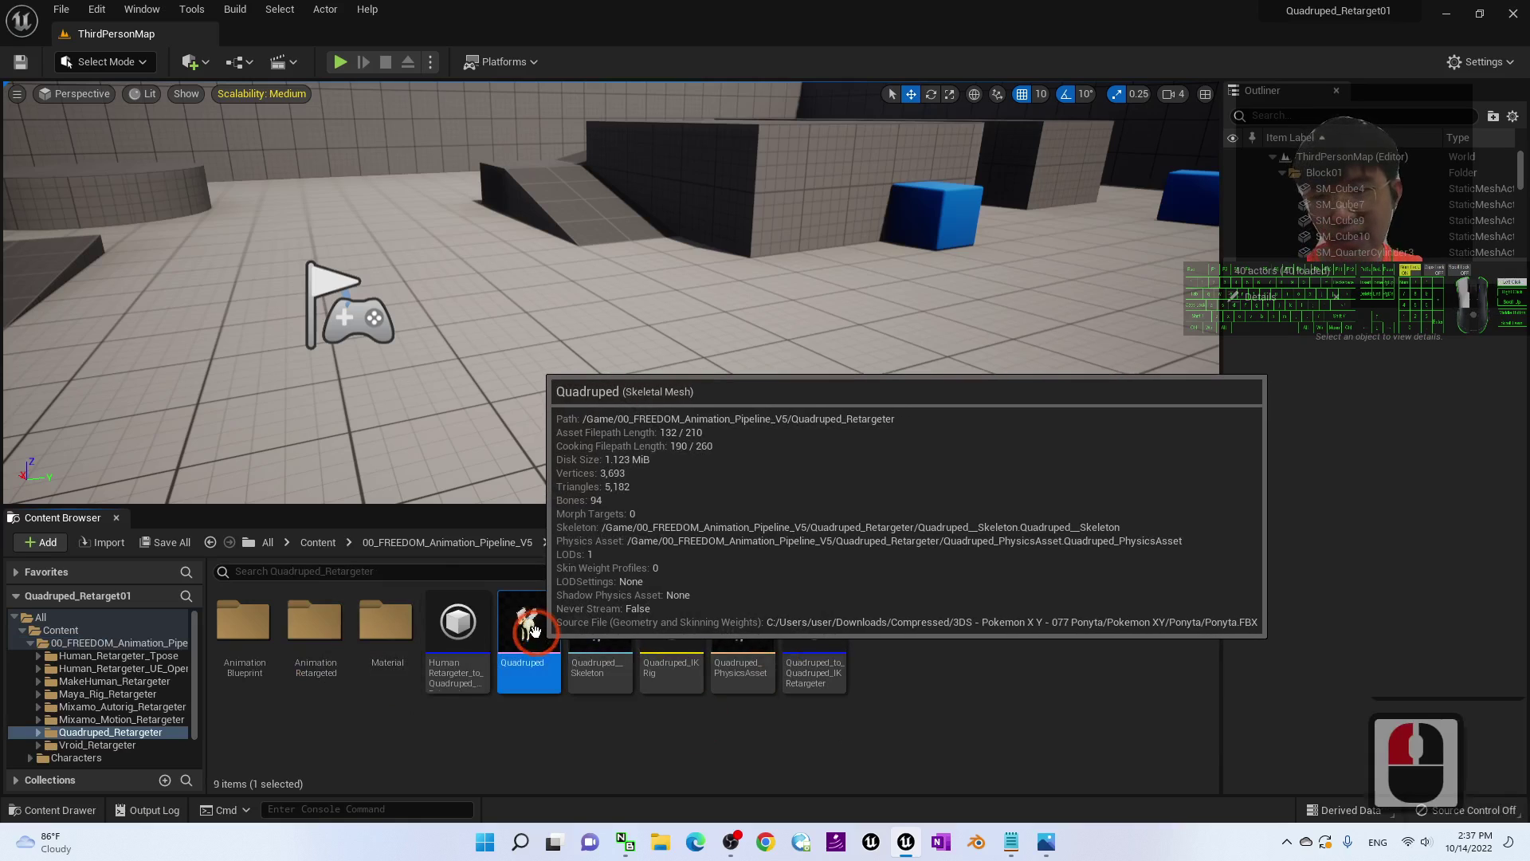
double_click(532, 629)
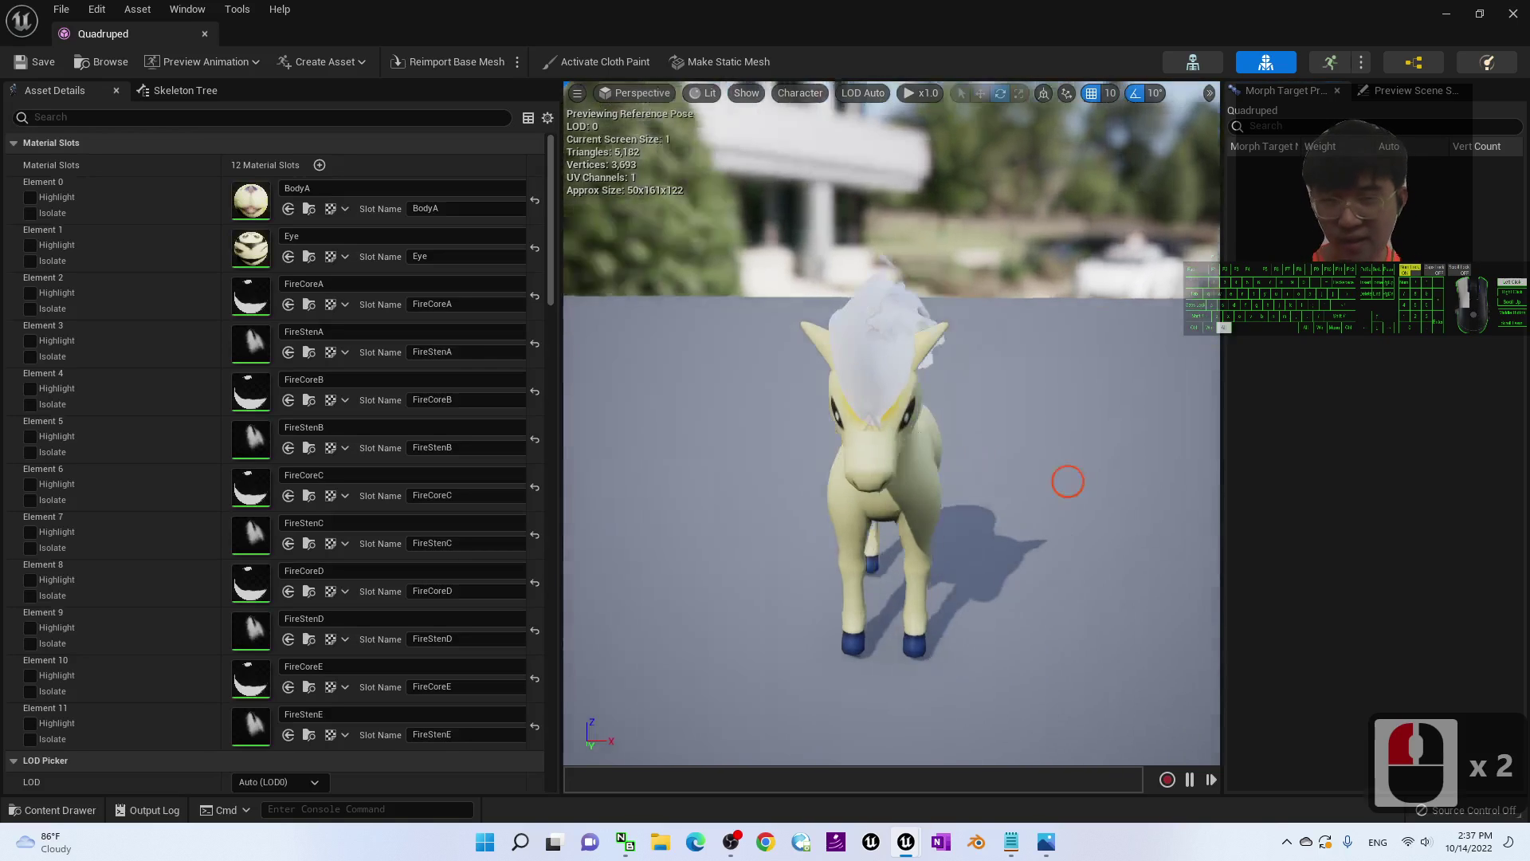
alt+drag(1068, 481, 958, 464)
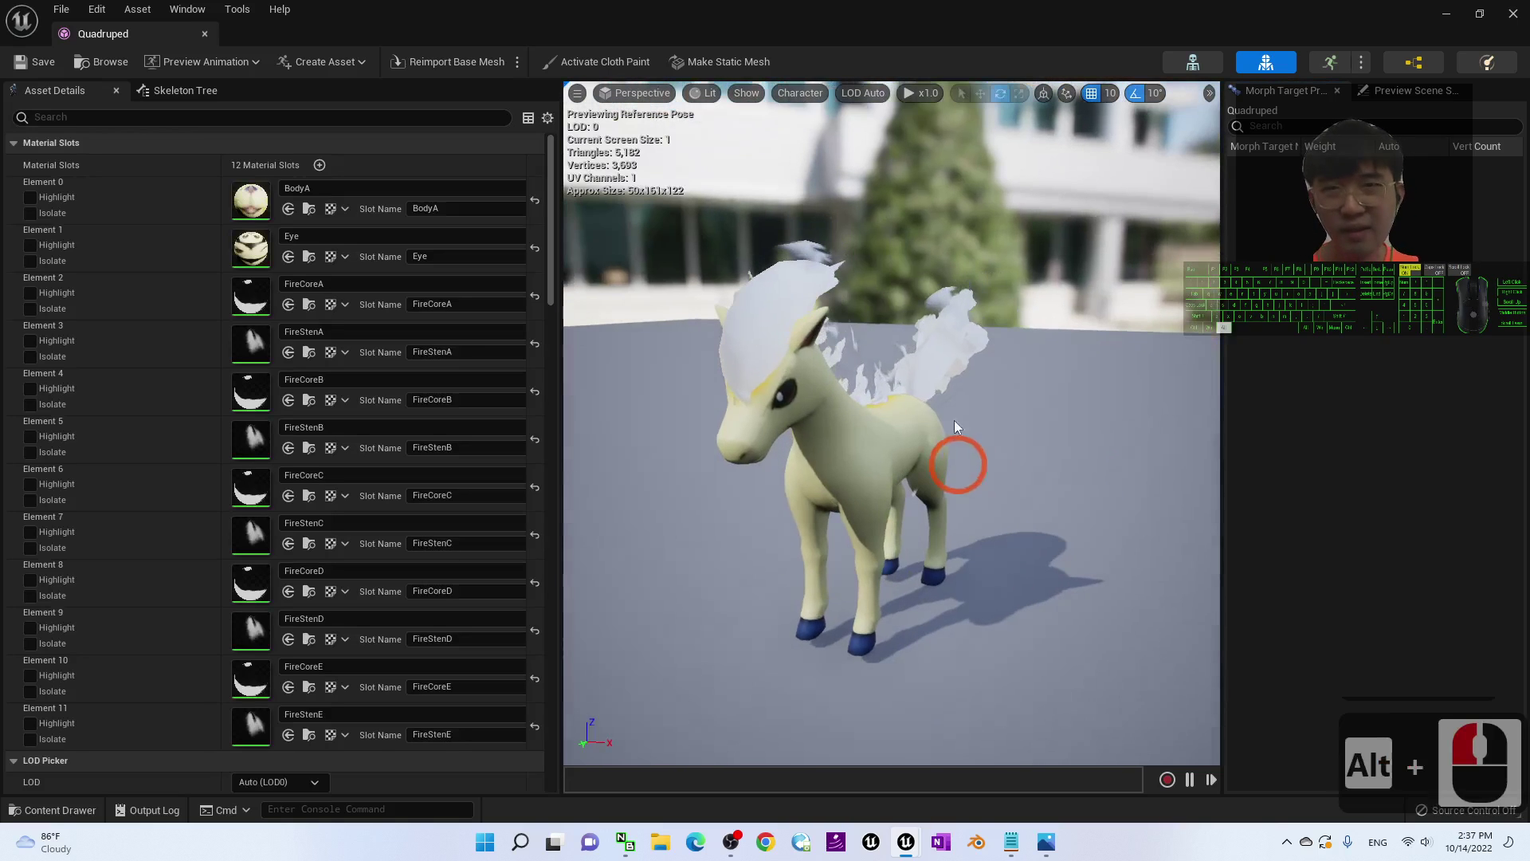
click(742, 97)
click(787, 93)
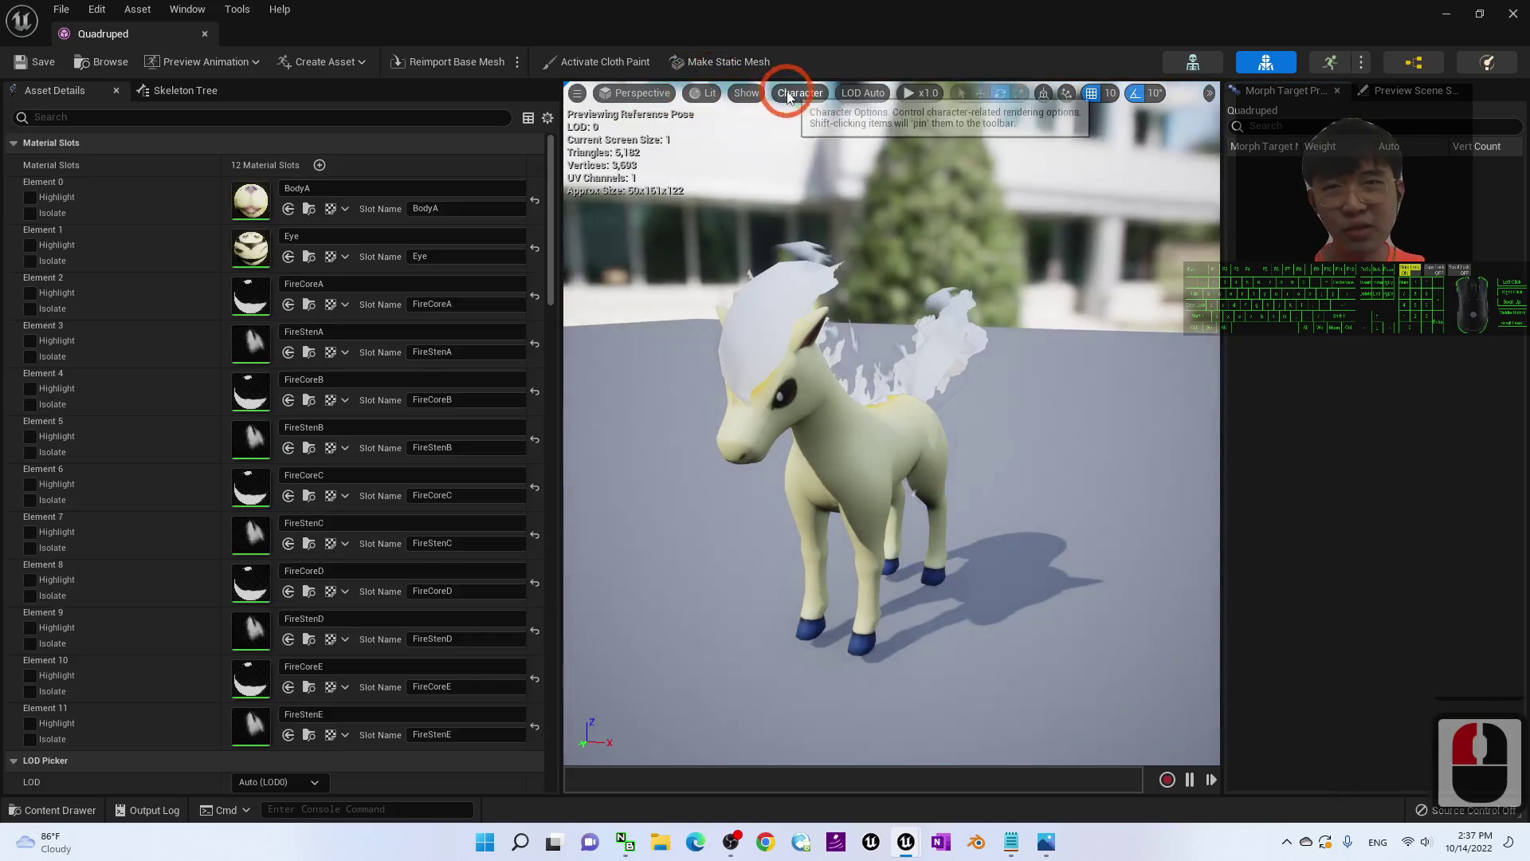
click(787, 92)
click(928, 191)
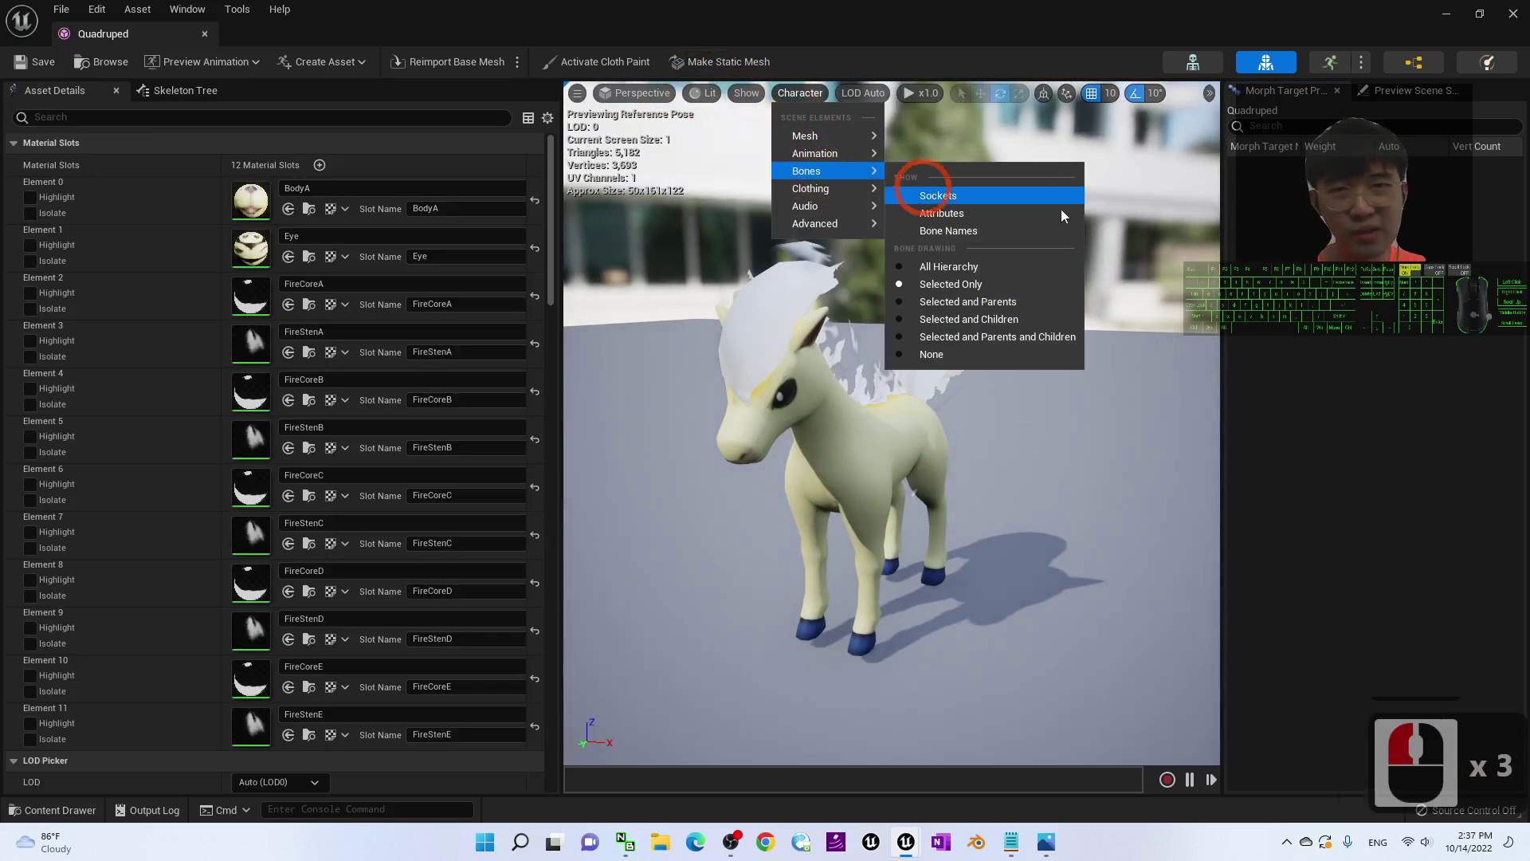
click(928, 266)
- Examine the horse's displayed skeleton from several angles and close the skeletal mesh editor
mouse_move(990, 290)
alt+mouse_down()
mouse_move(966, 385)
mouse_move(887, 423)
alt+mouse_up()
scroll(874, 436, up, 2)
scroll(874, 437, down, 2)
alt+drag(983, 538, 940, 570)
alt+drag(1026, 311, 976, 317)
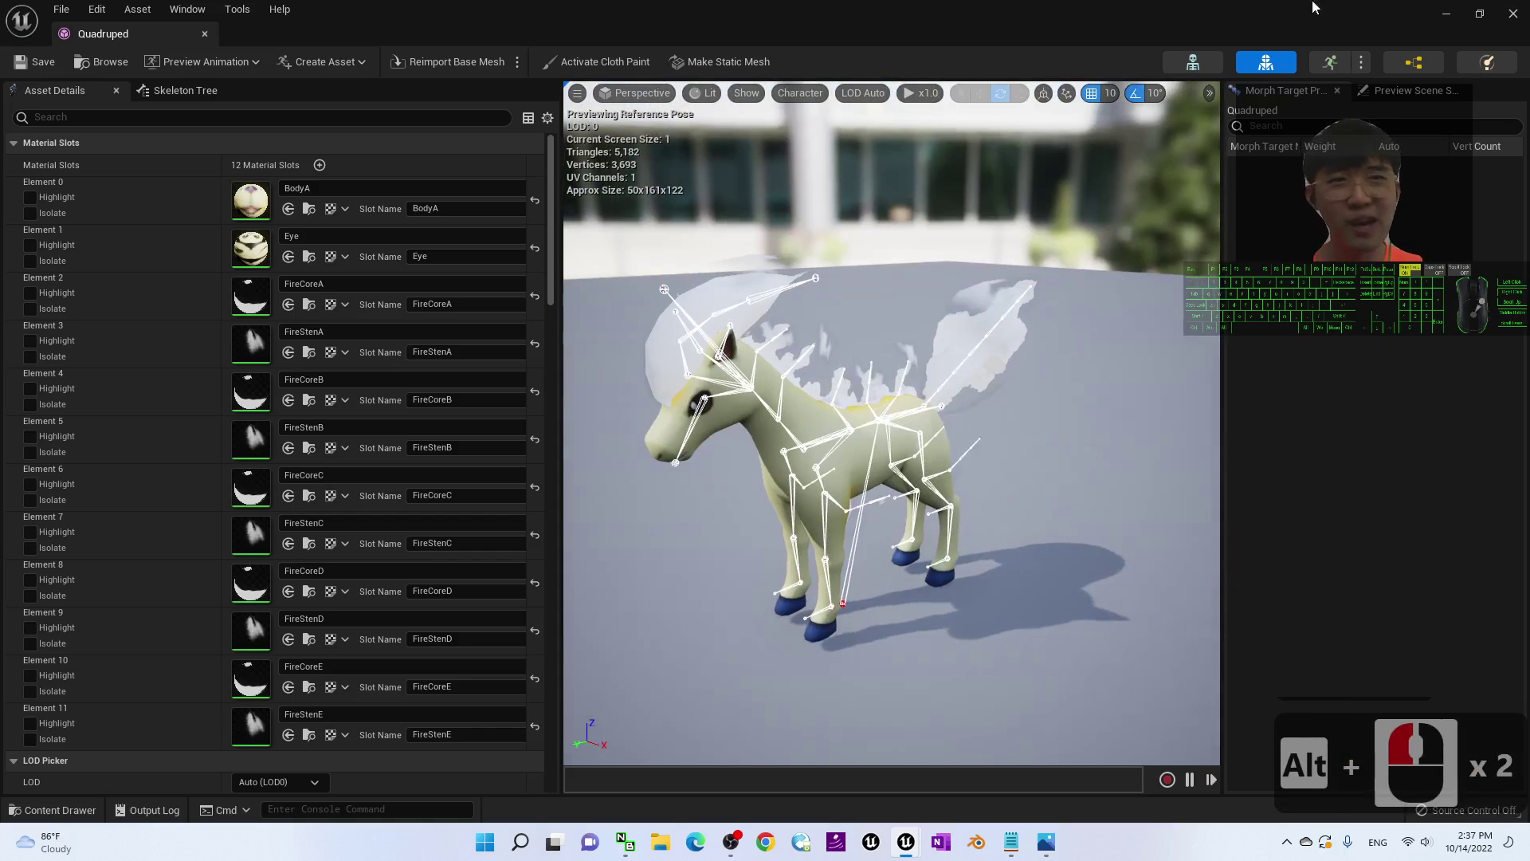
click(1514, 14)
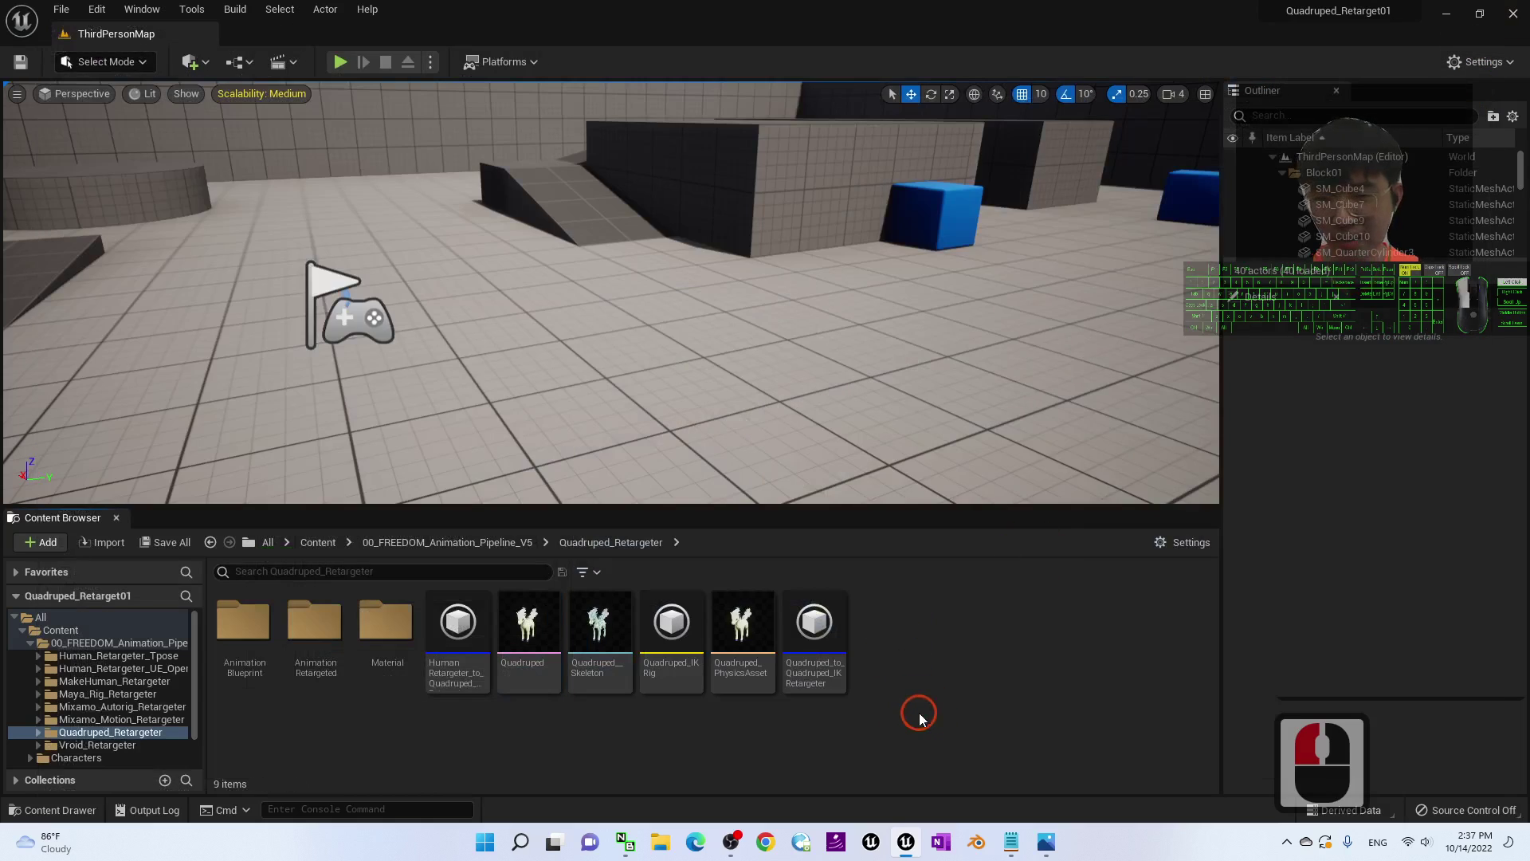
click(814, 642)
click(1107, 638)
click(1004, 635)
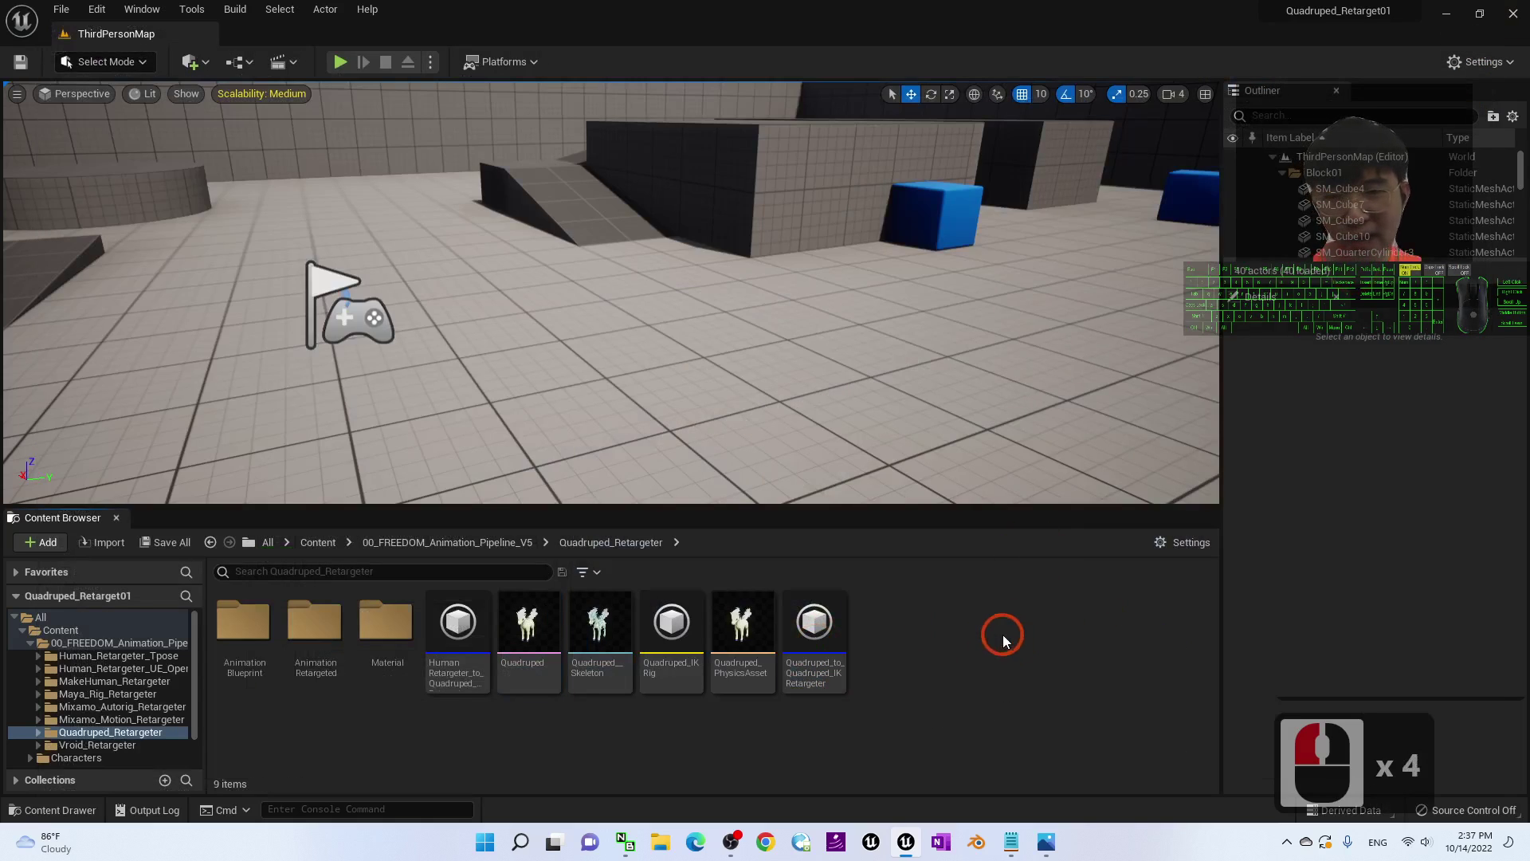
click(827, 630)
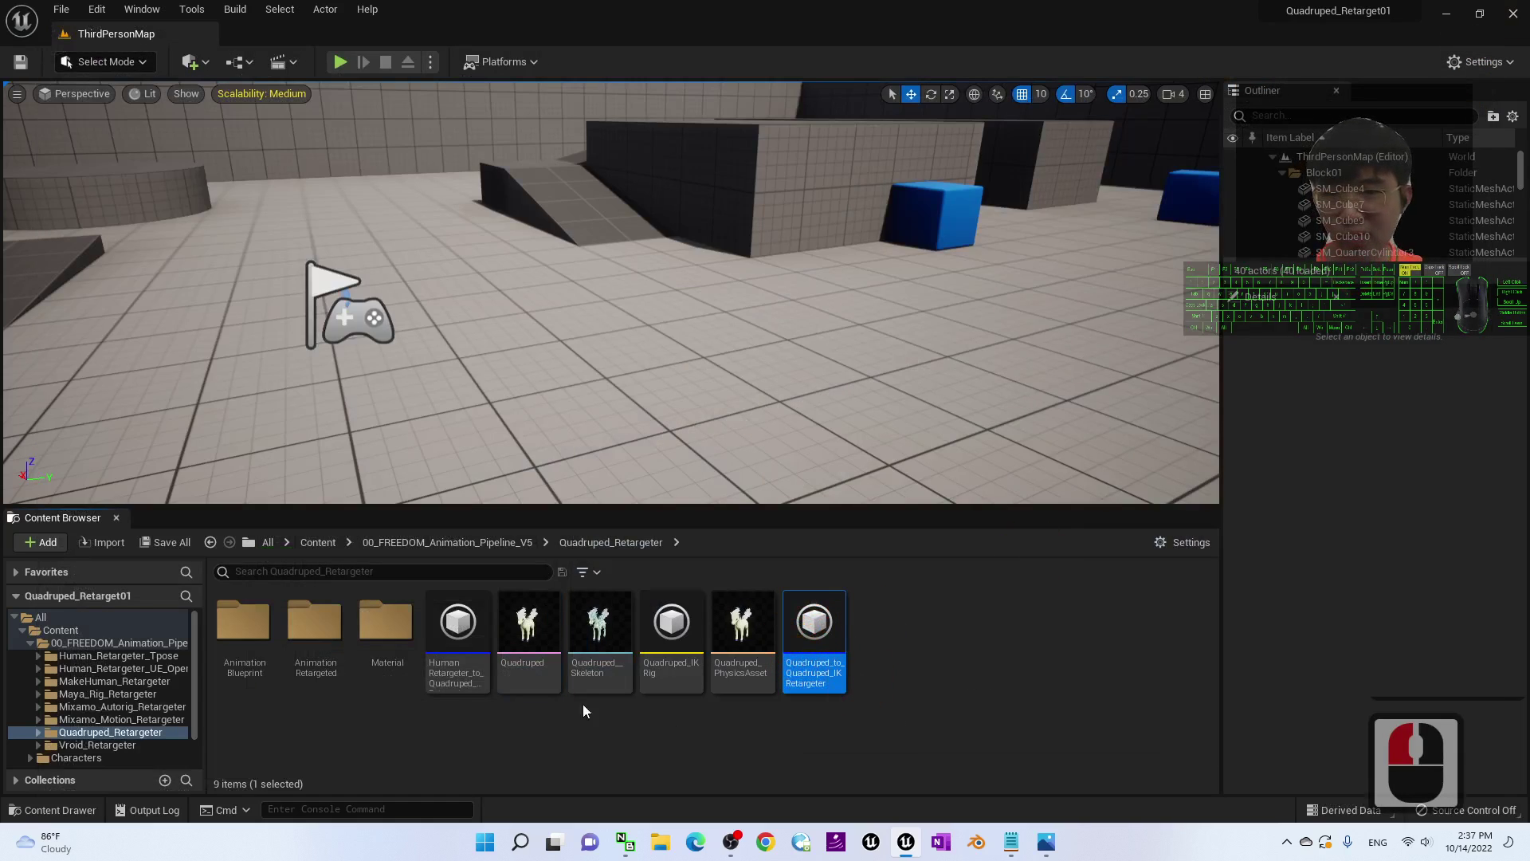
click(912, 587)
click(841, 623)
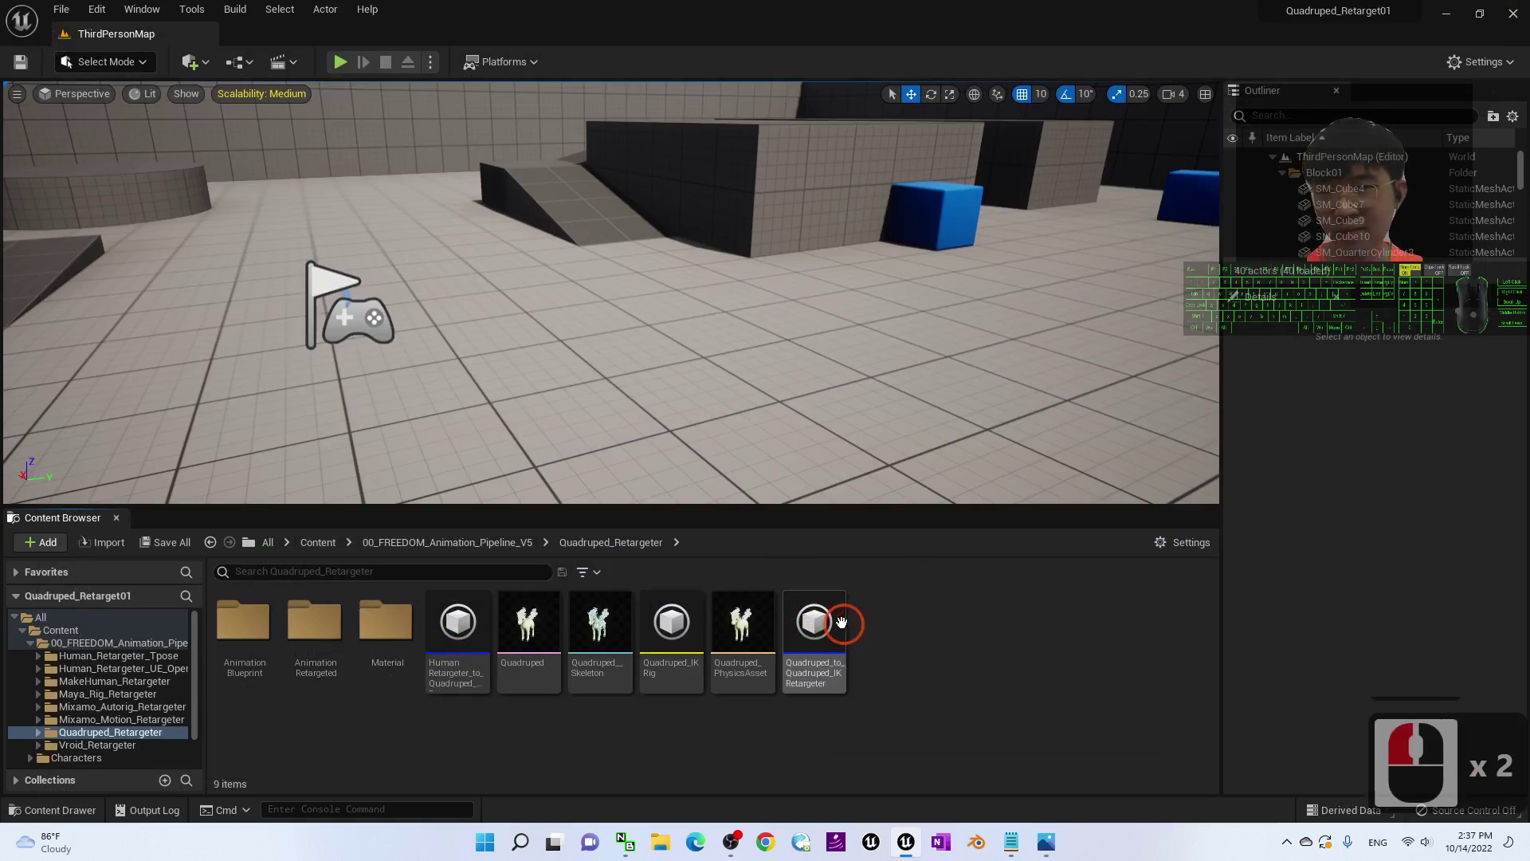
click(842, 623)
click(969, 627)
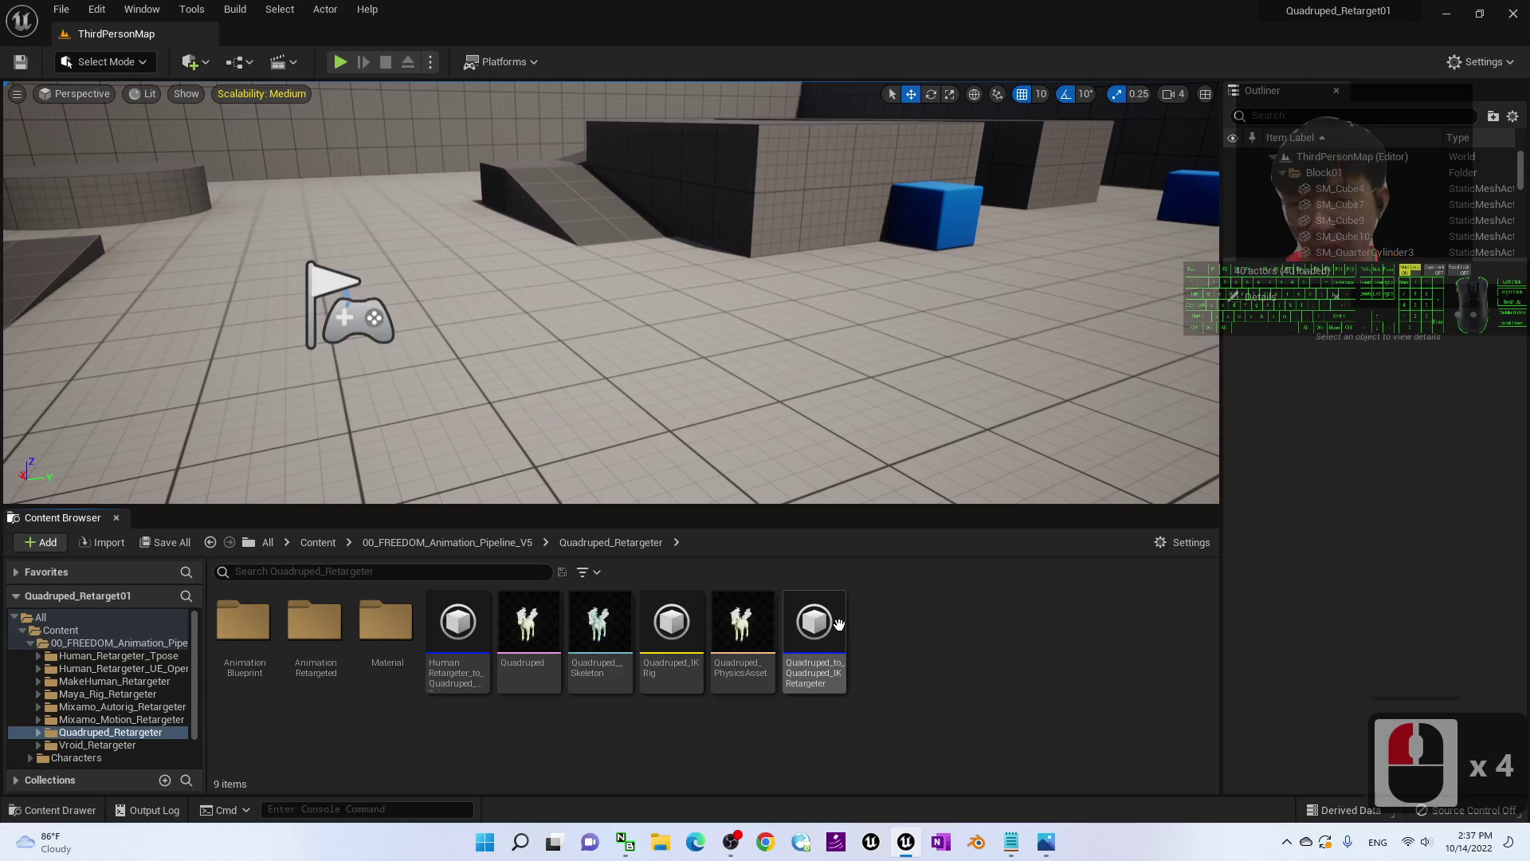
- Open the Quadruped_IKRig asset, view the horse at an angle and set bone drawing to Selected Only
click(669, 621)
double_click(669, 620)
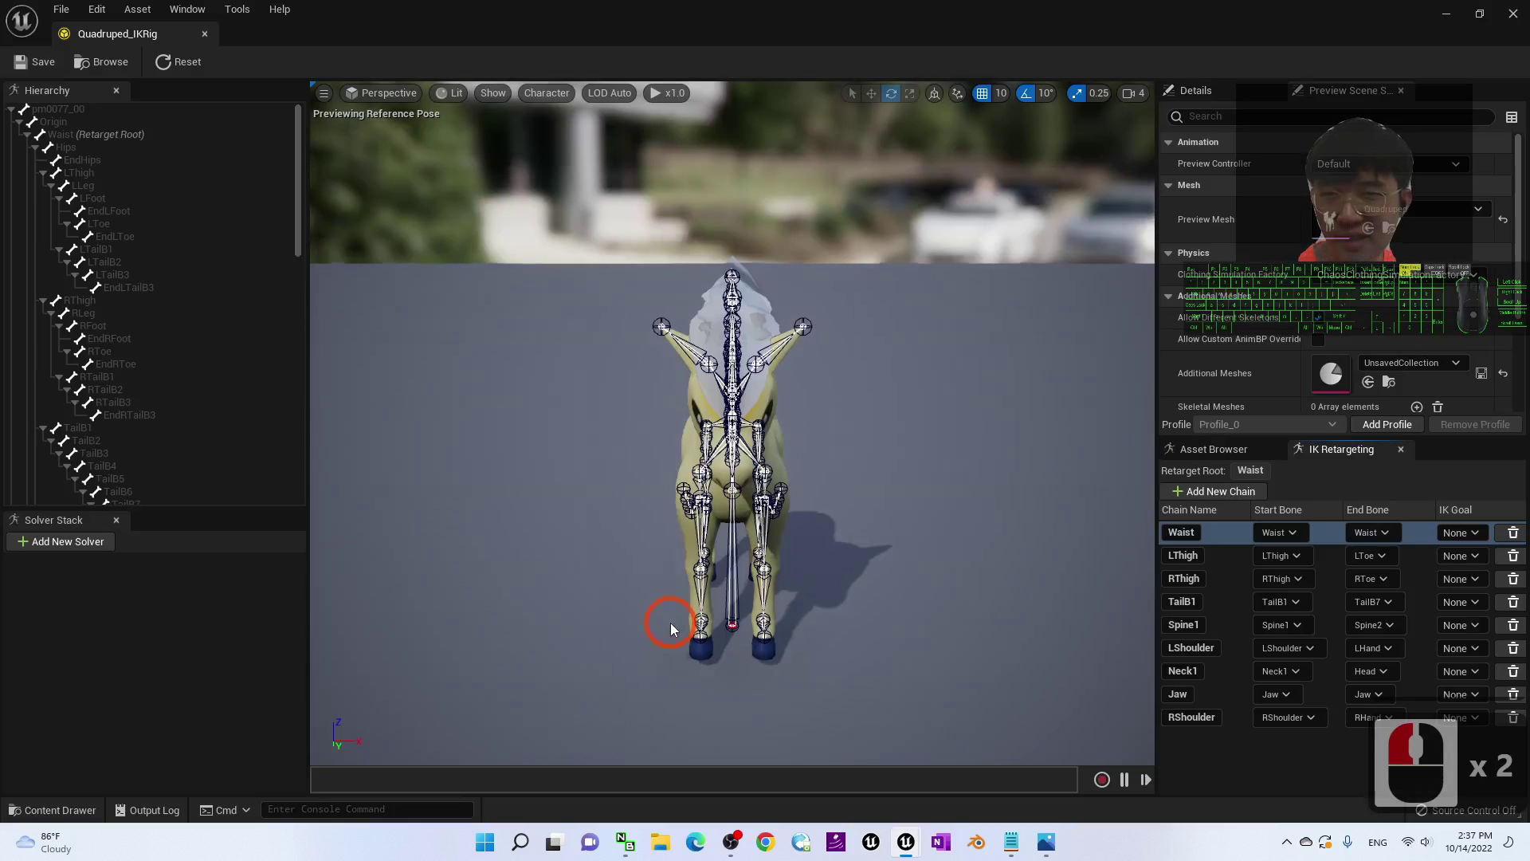
drag(967, 462, 845, 434)
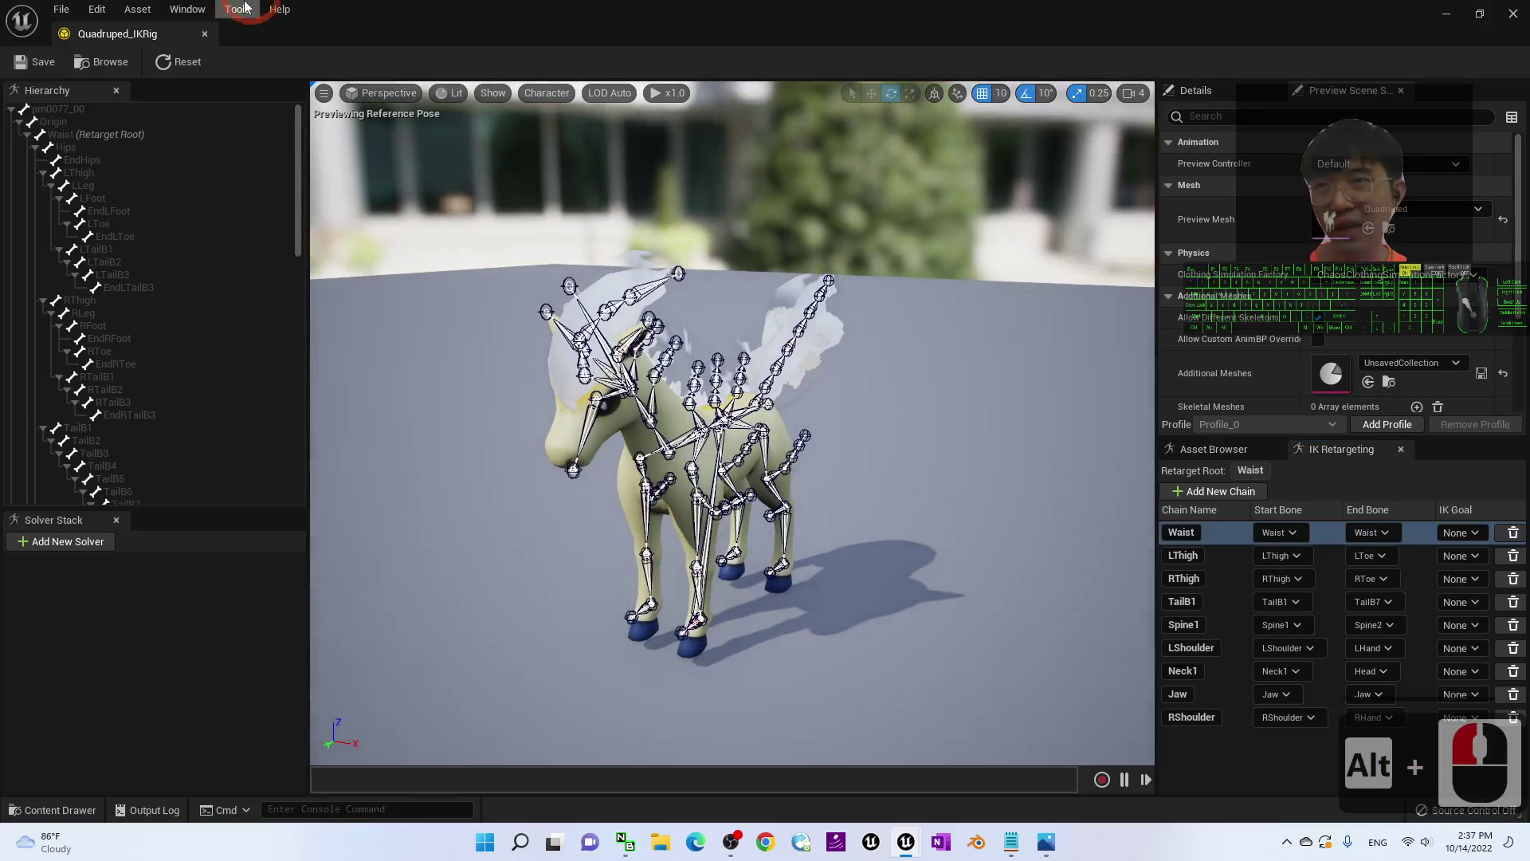
click(545, 94)
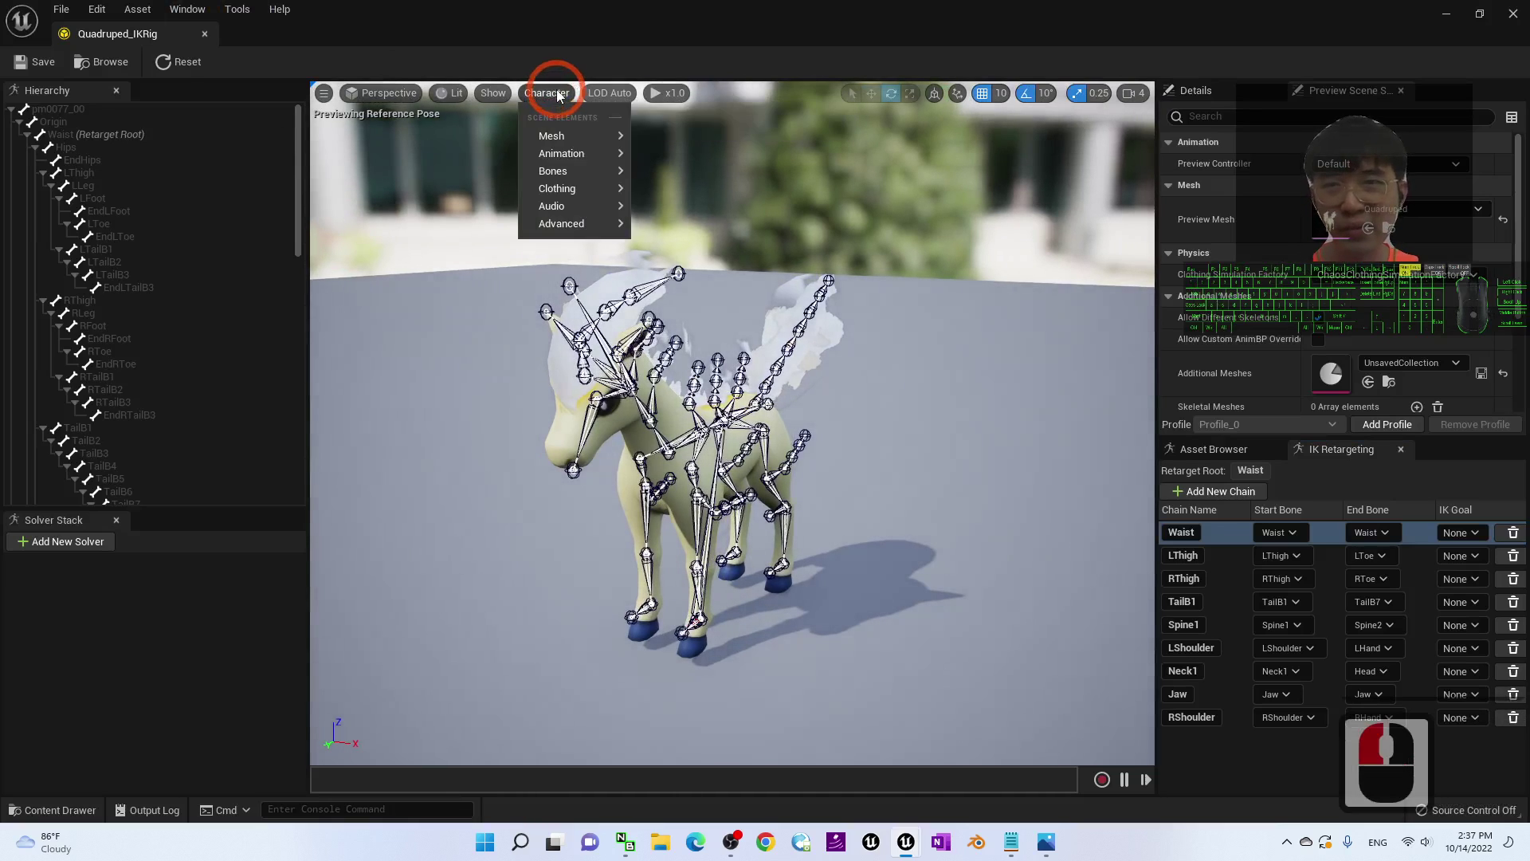
mouse_move(555, 140)
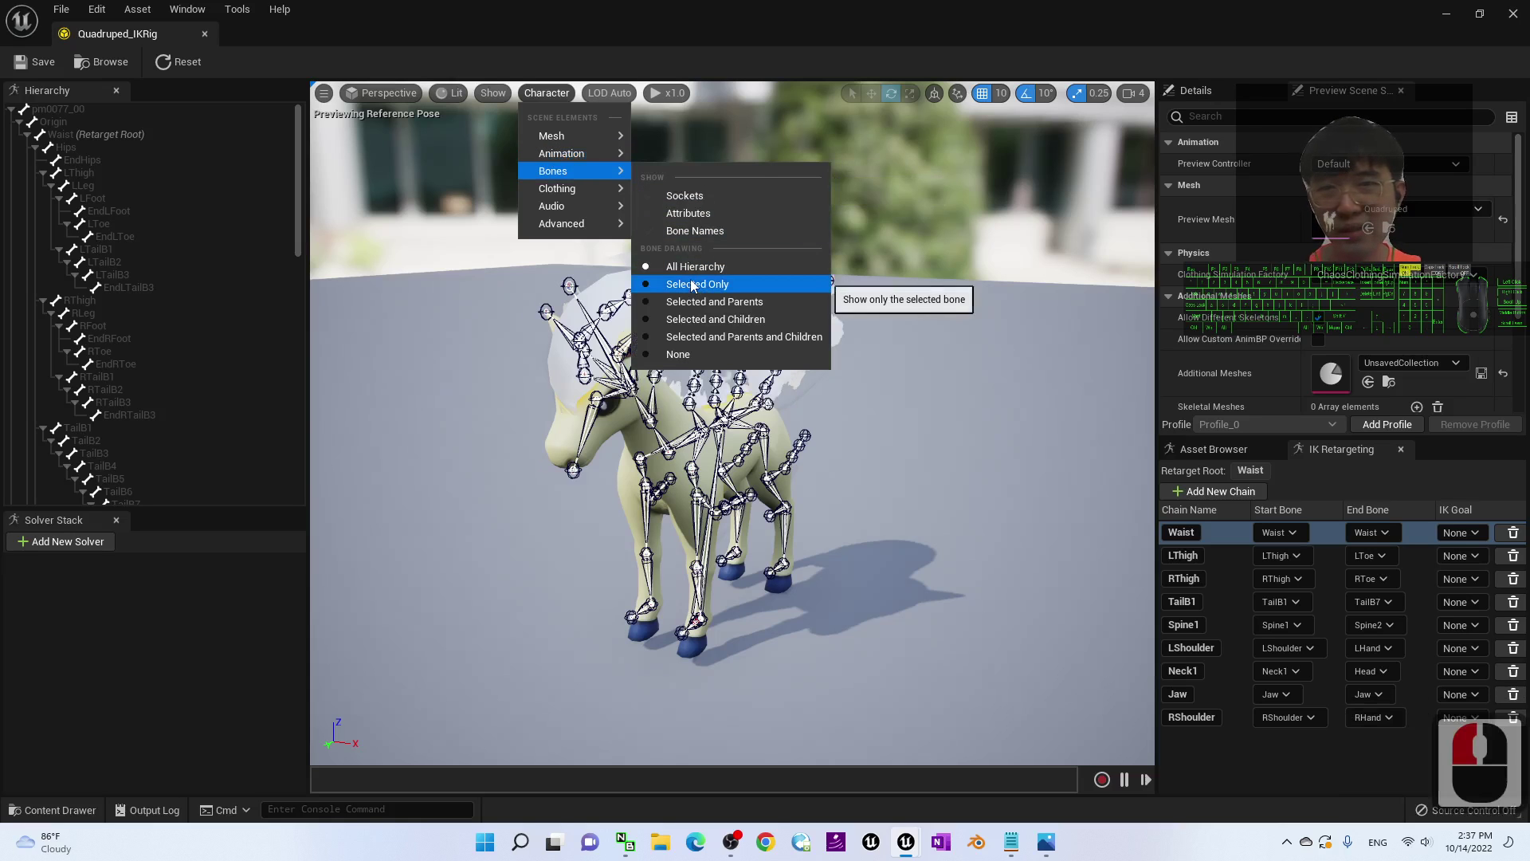
click(702, 284)
mouse_move(951, 407)
alt+mouse_down()
mouse_move(925, 430)
mouse_move(947, 436)
alt+mouse_up()
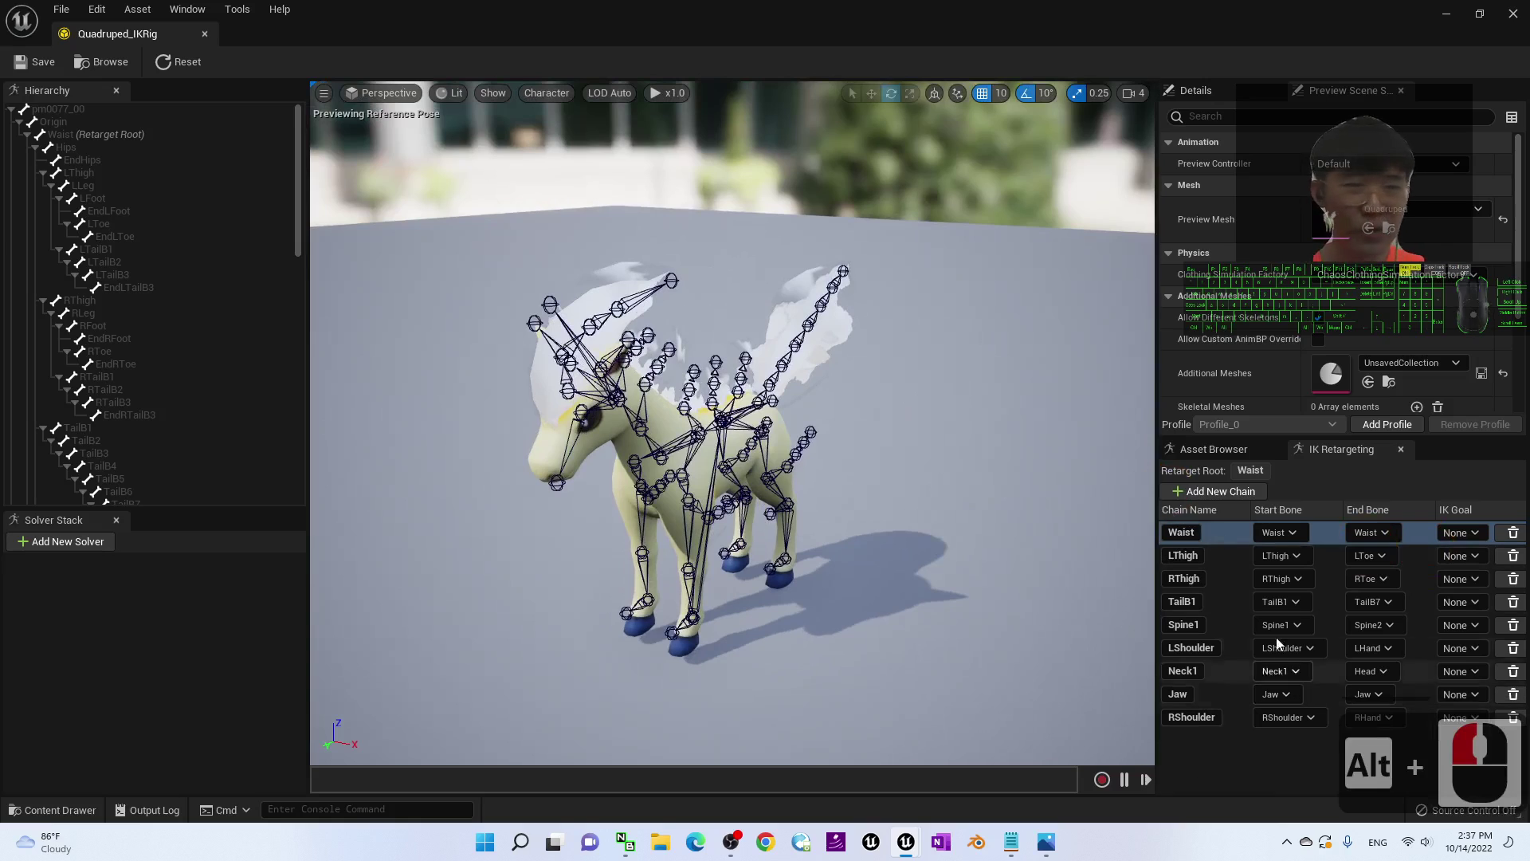
- Select the Waist retarget root and its parent Origin bone in the hierarchy and examine where they sit on the horse
click(64, 135)
scroll(637, 379, up, 4)
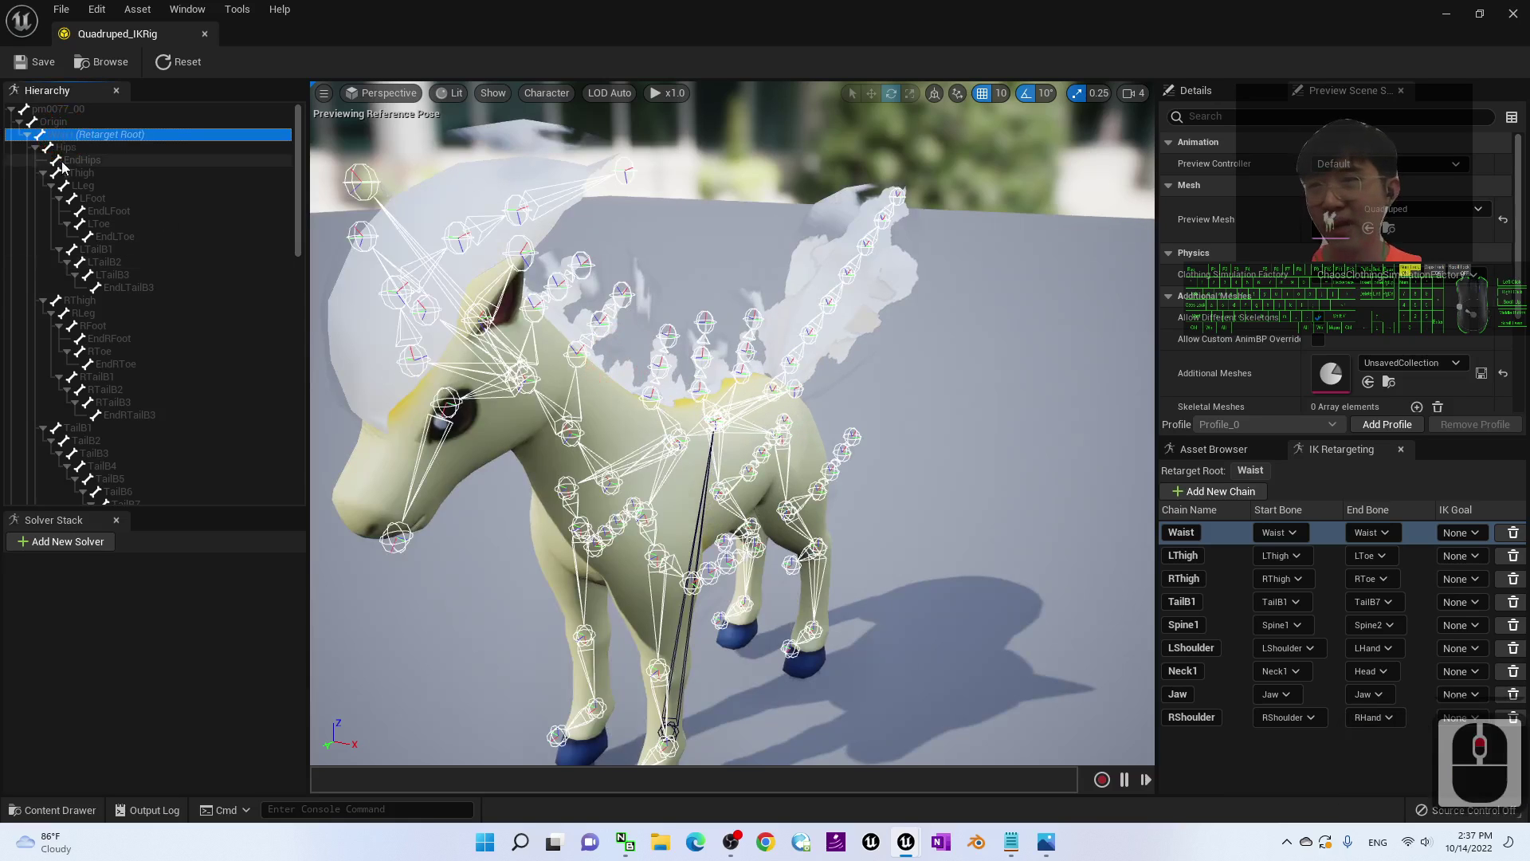
double_click(58, 135)
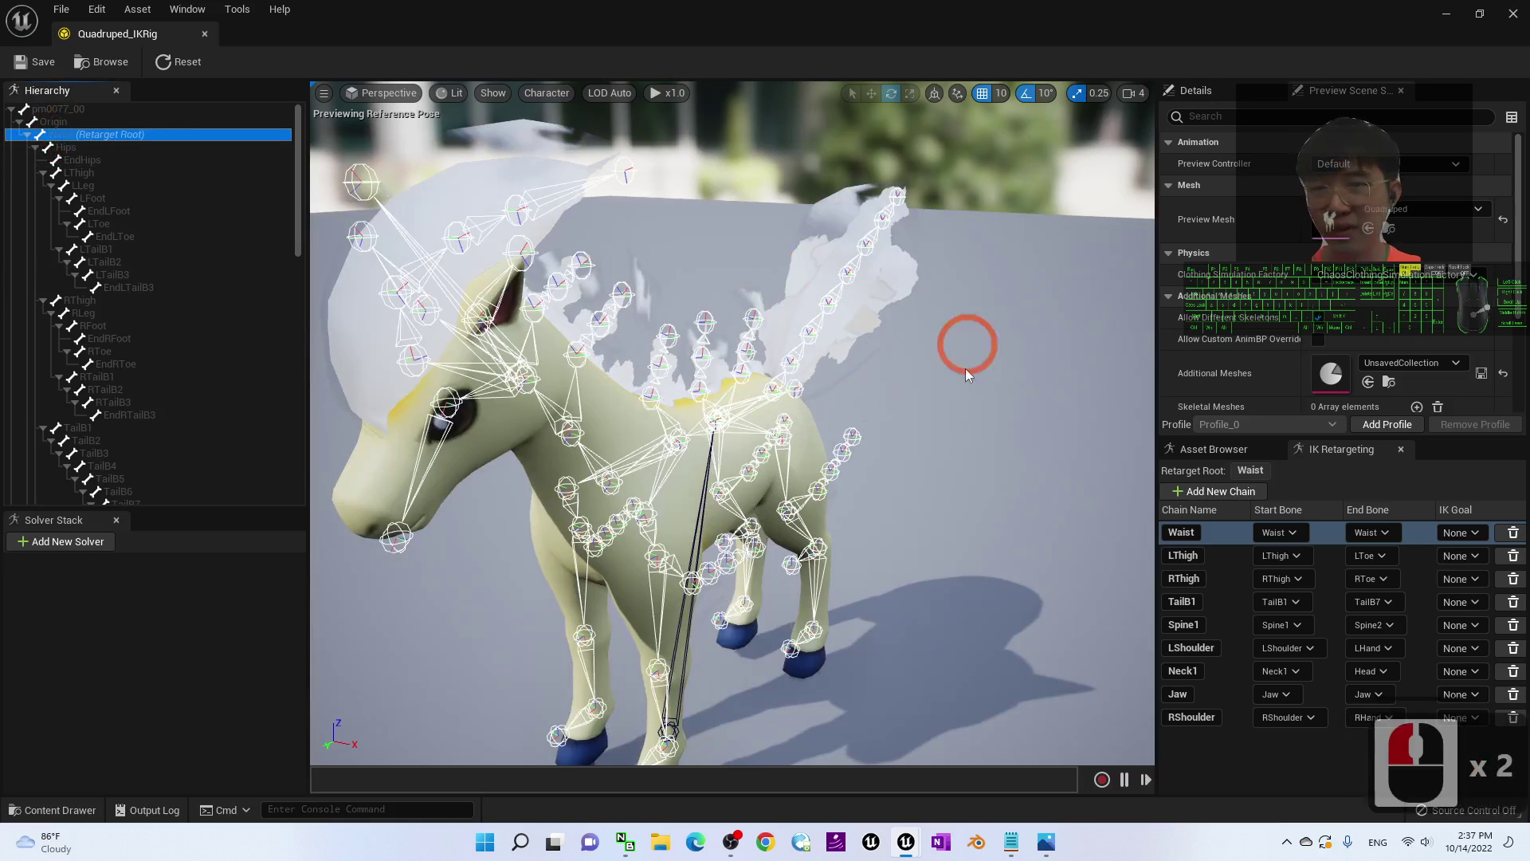
alt+drag(959, 398, 773, 595)
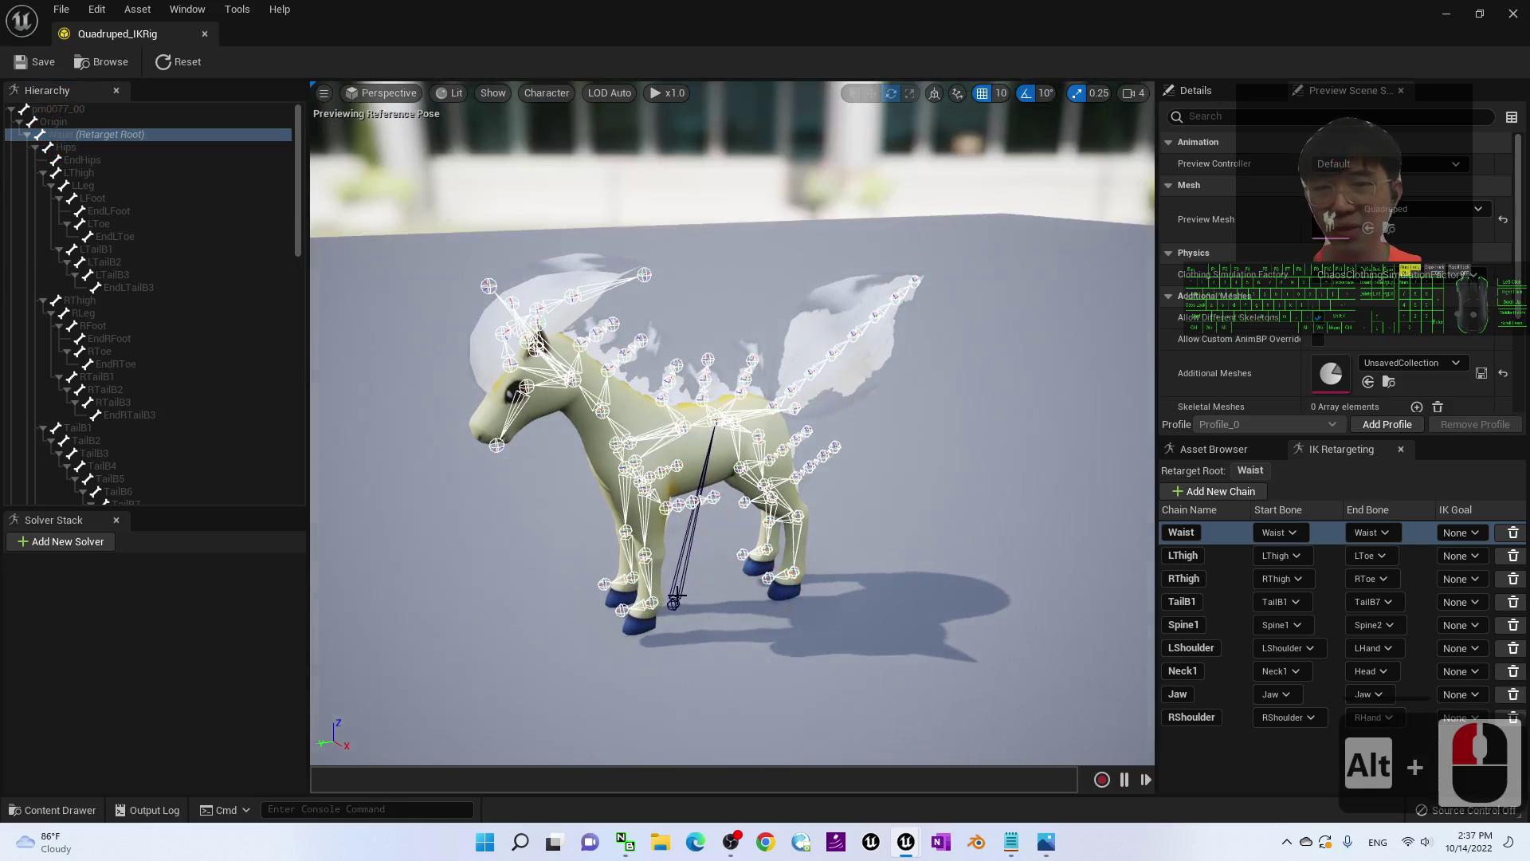
click(54, 122)
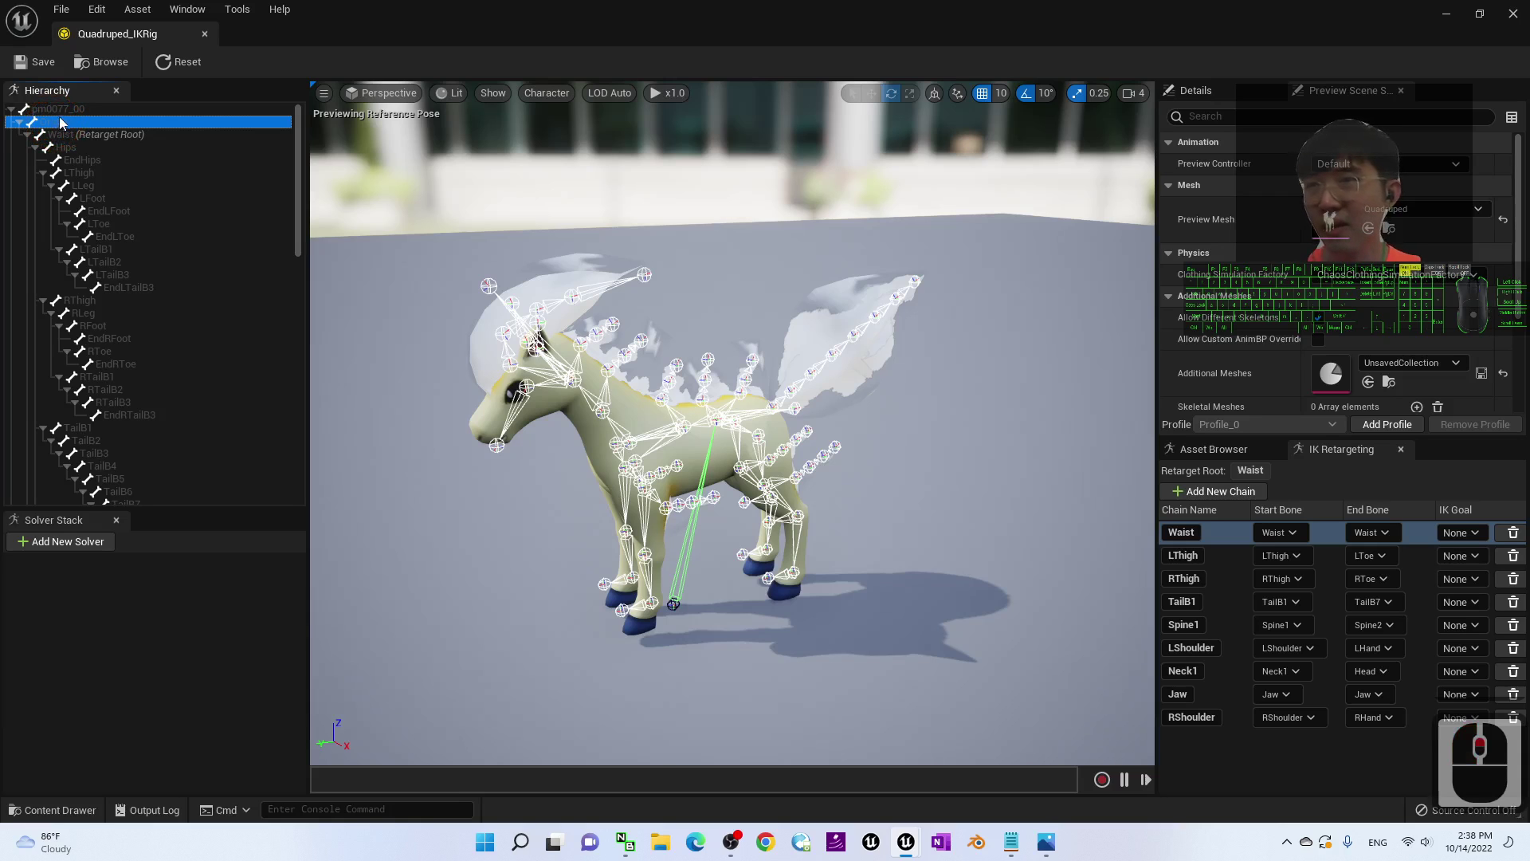
scroll(622, 638, up, 4)
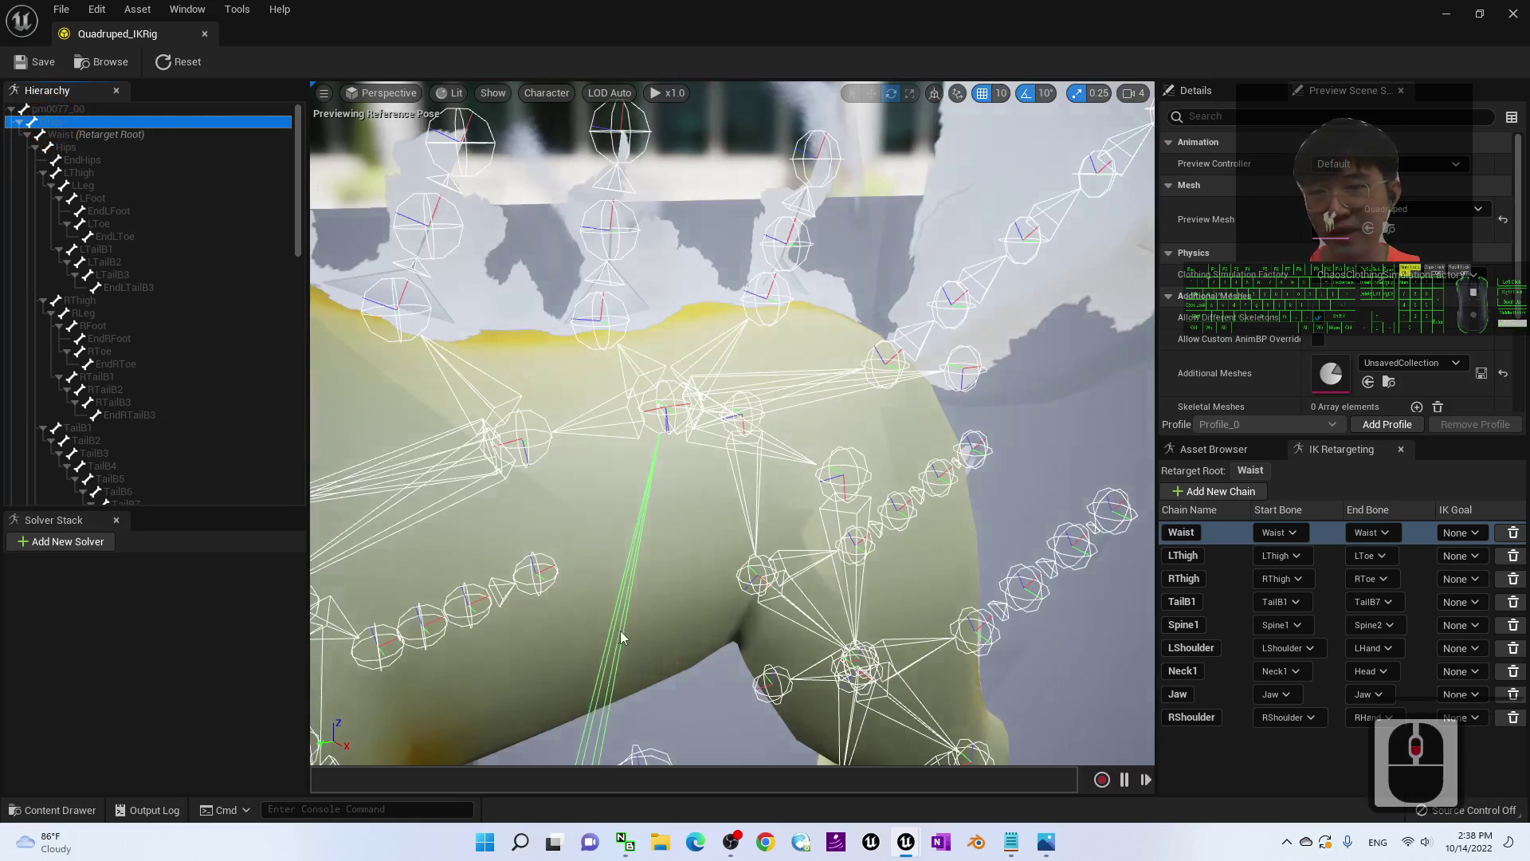
scroll(622, 637, down, 5)
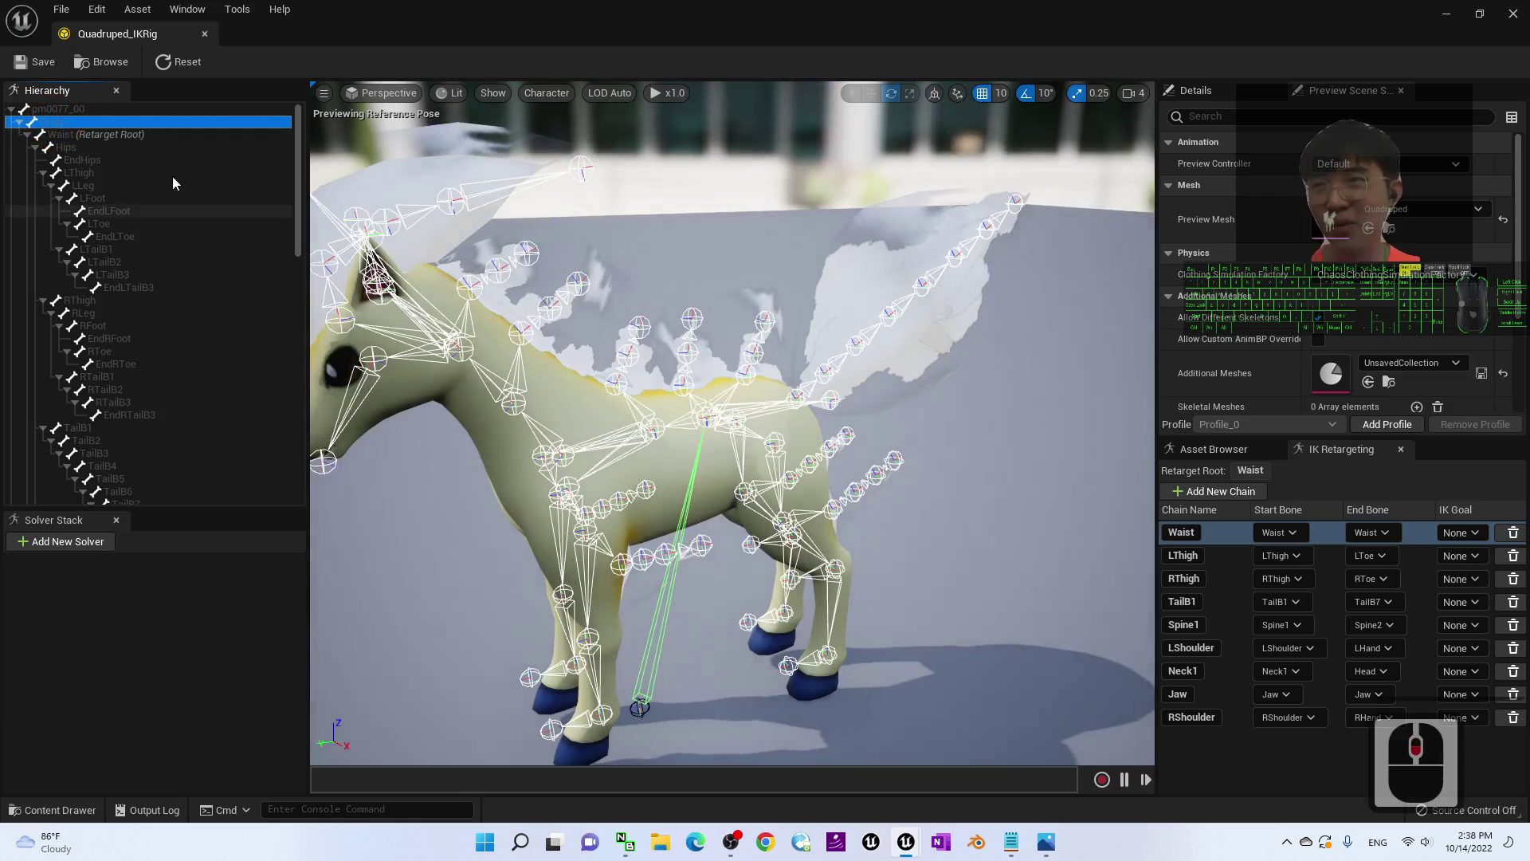
- Compare the Waist and Origin bones with the Hips and Spine1 branches collapsed, and close the IK rig editor
click(59, 135)
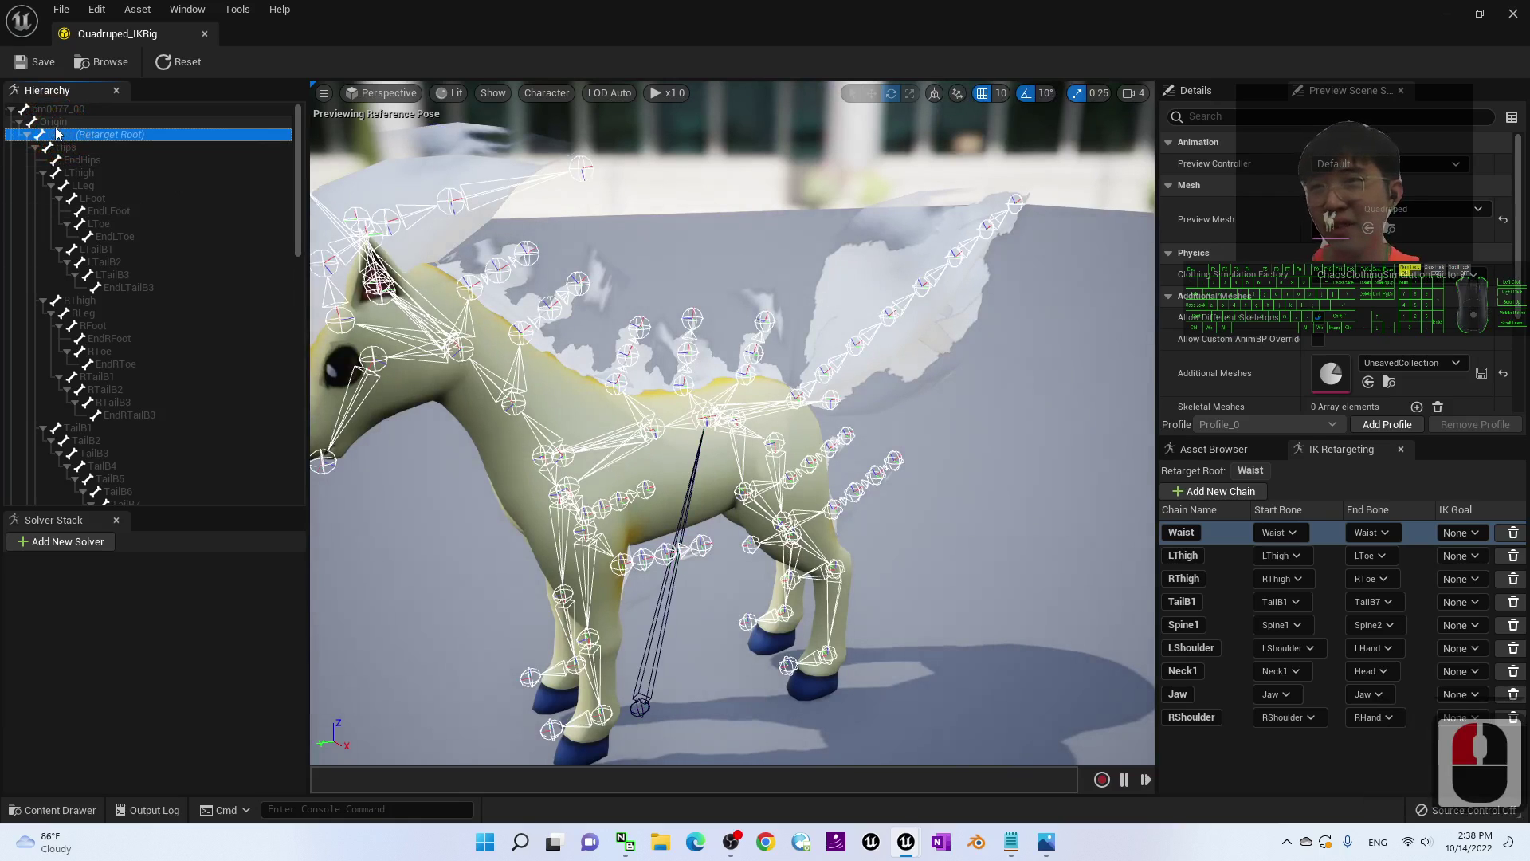
click(59, 124)
click(62, 136)
click(36, 148)
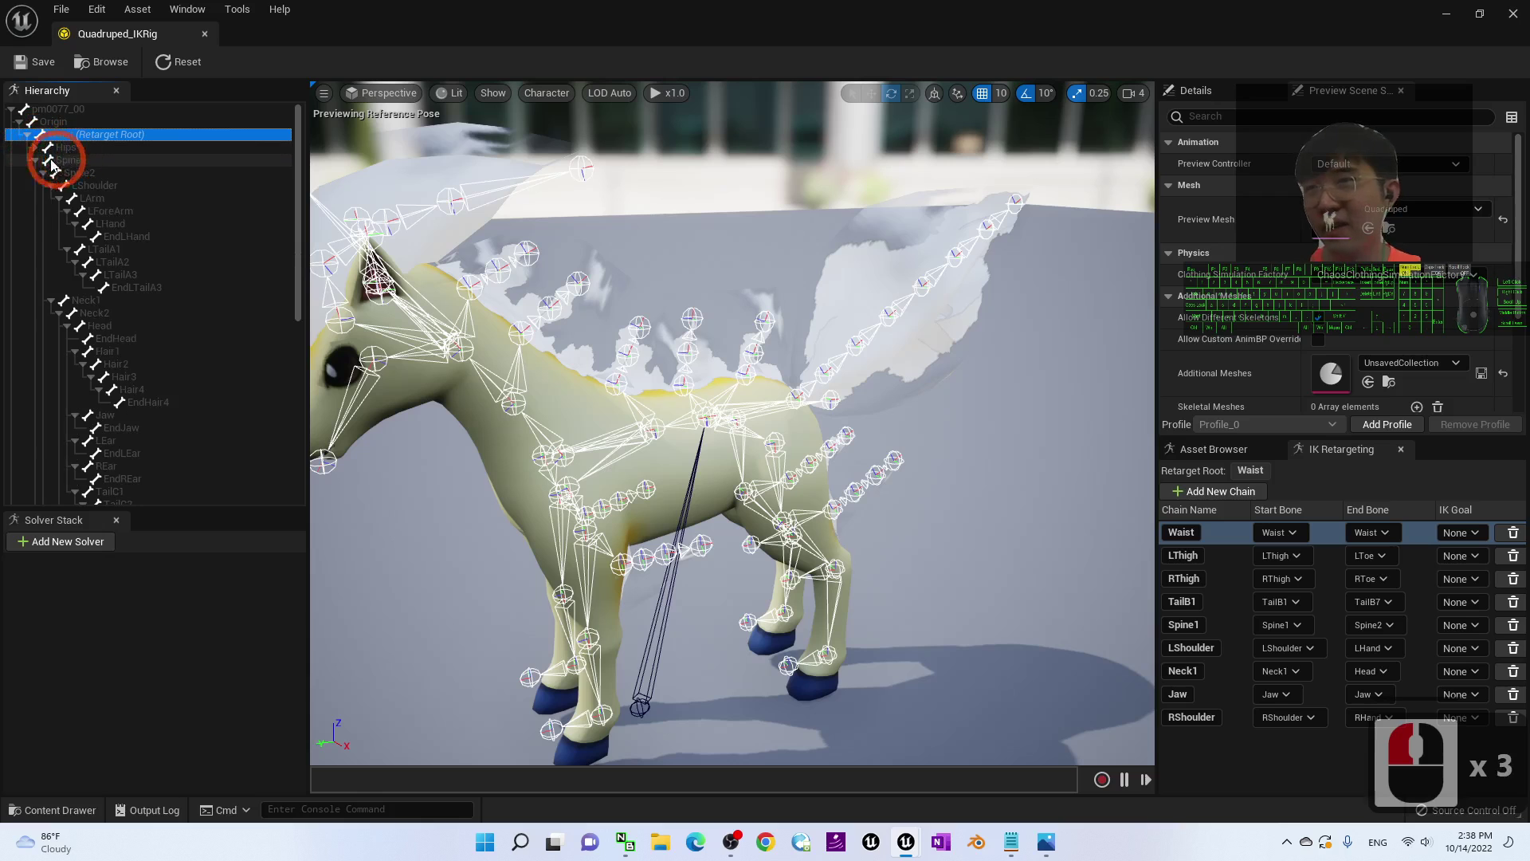
click(37, 160)
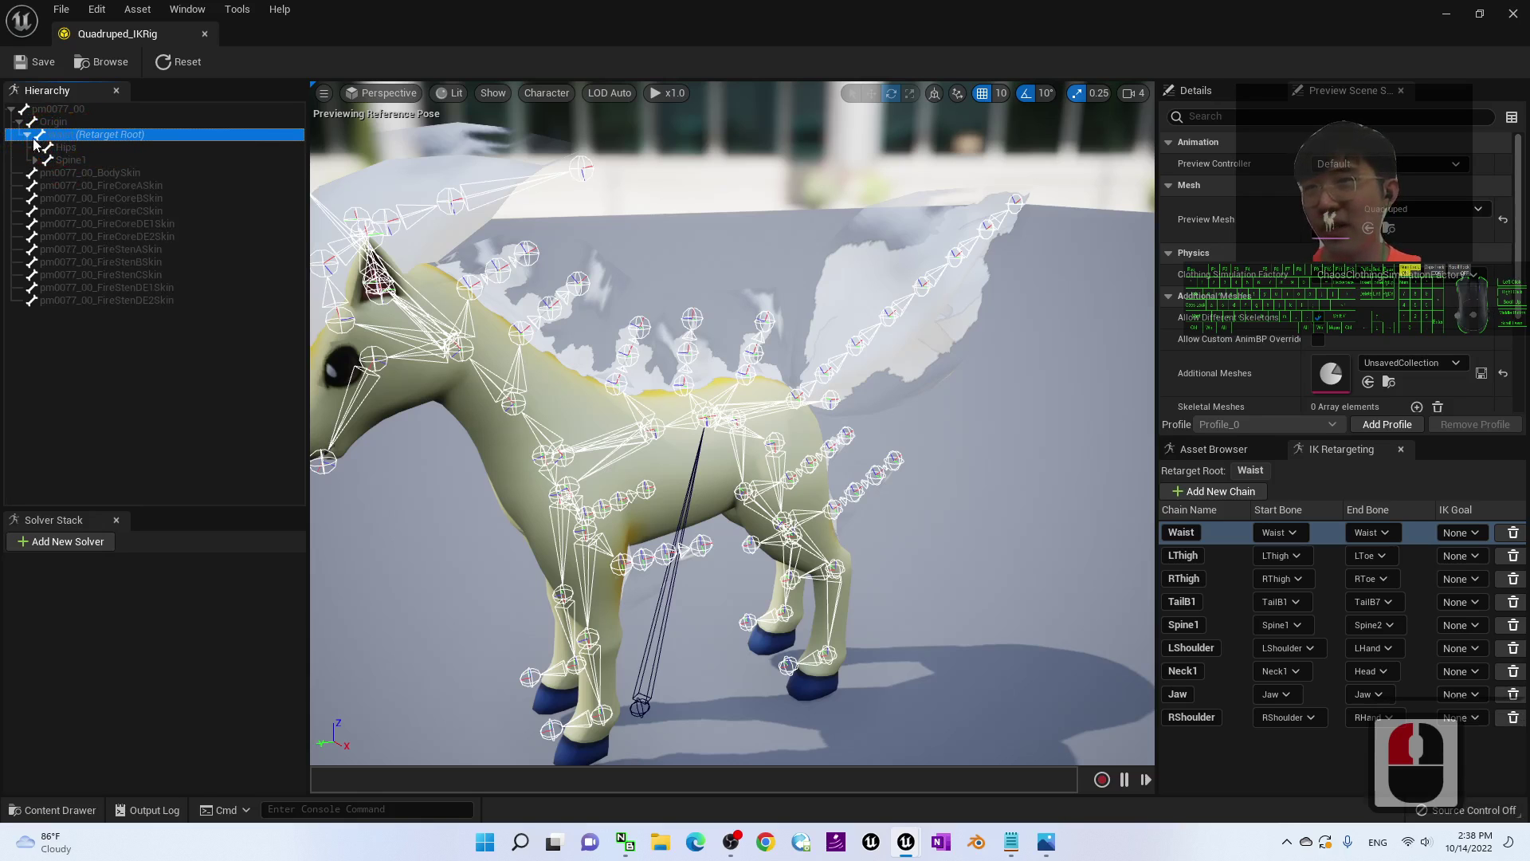
click(66, 137)
scroll(745, 546, down, 2)
alt+drag(757, 527, 621, 430)
scroll(604, 419, up, 1)
click(1513, 14)
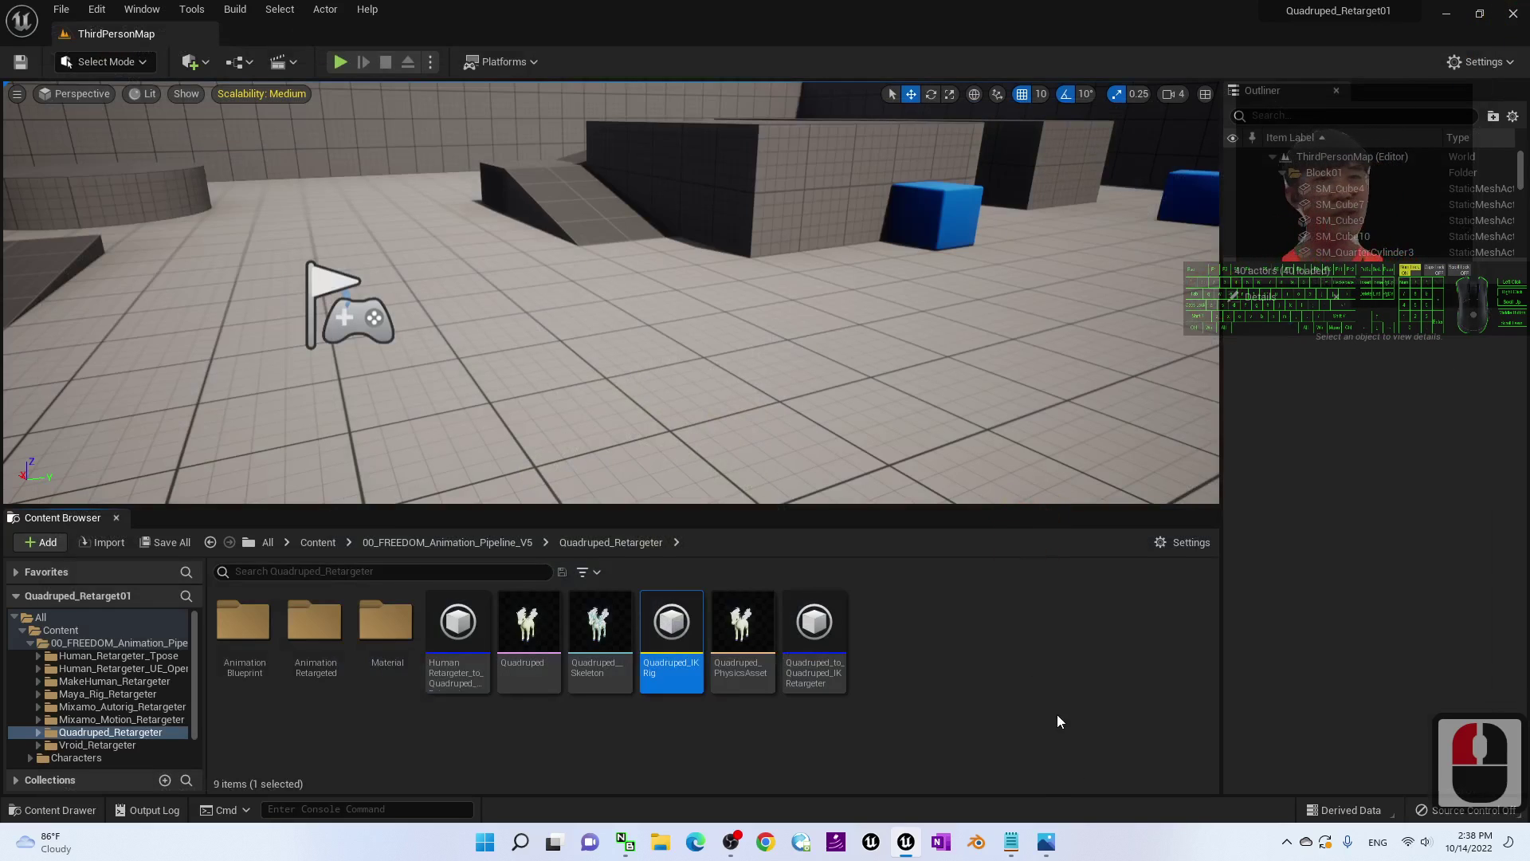
- Shrink the editor window to uncover the desktop and open the Wolf folder to locate wolf01.fbx
drag(976, 7, 976, 70)
click(36, 191)
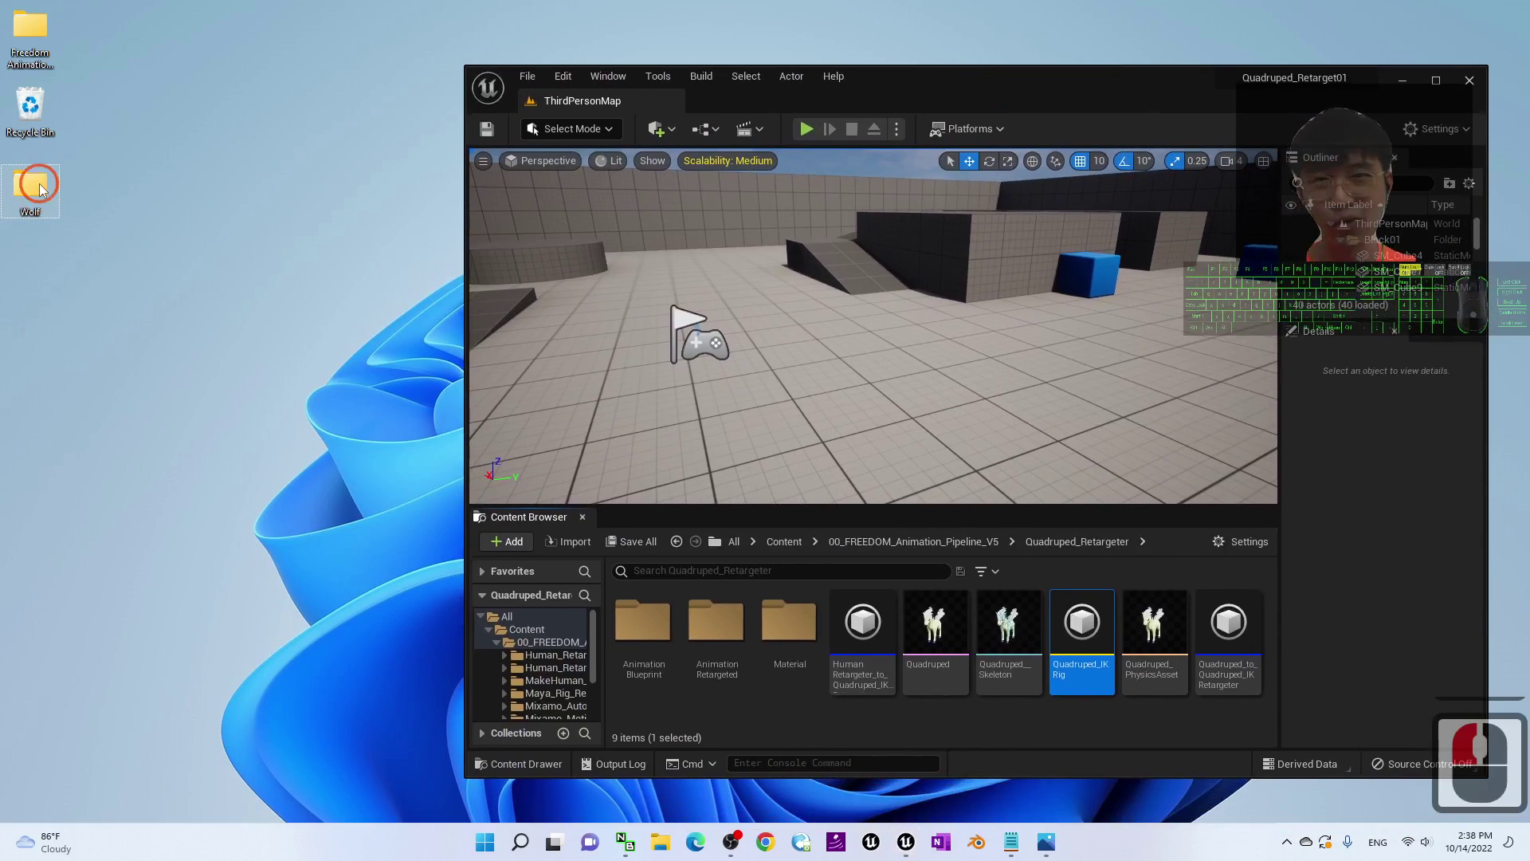
double_click(36, 189)
click(355, 292)
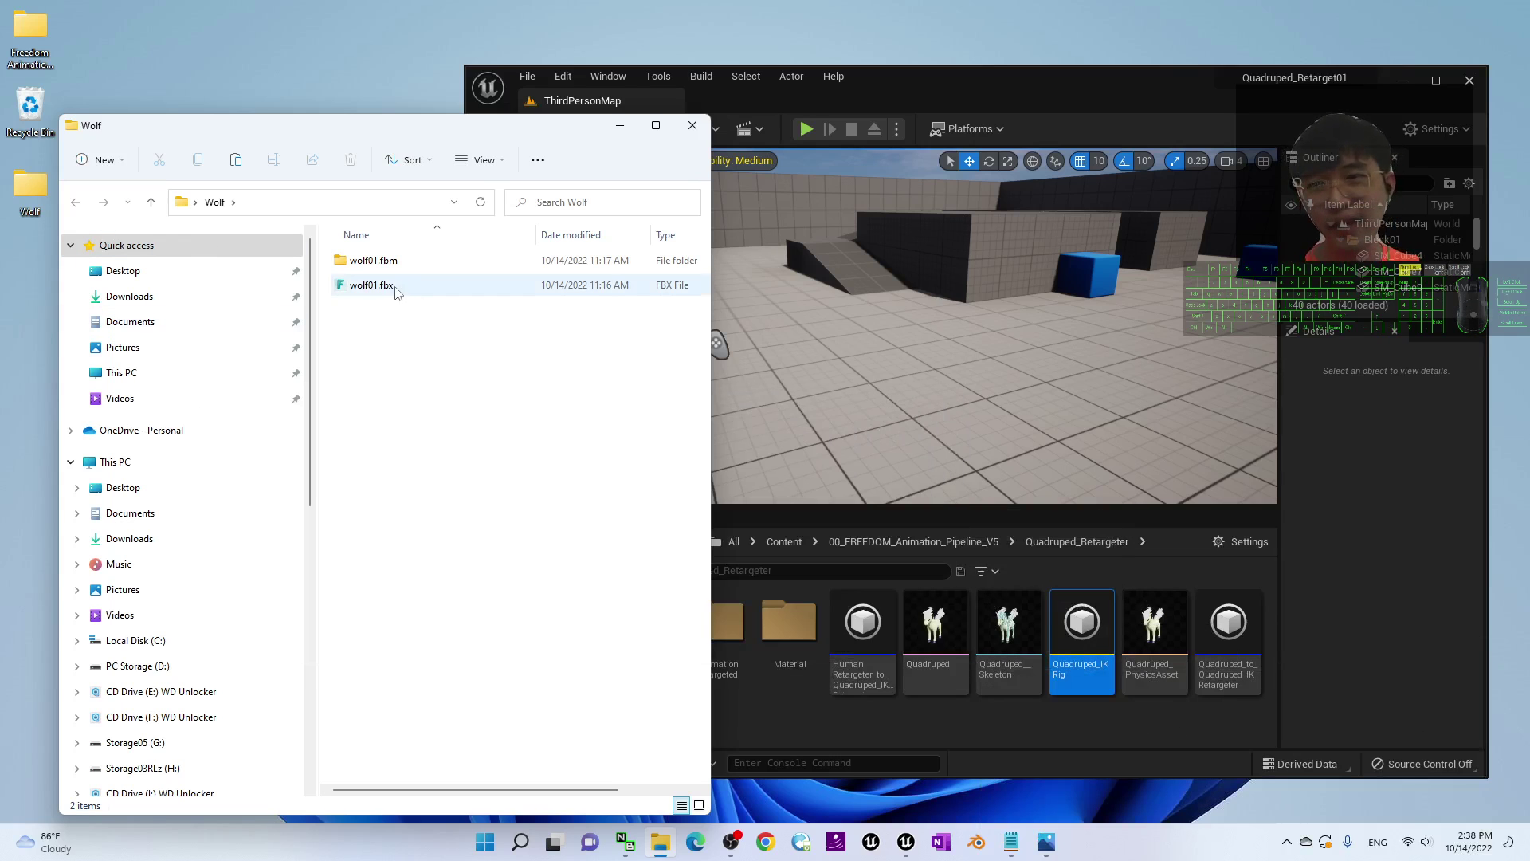
- Open wolf01.fbx in Autodesk FBX Review and examine the model
double_click(371, 286)
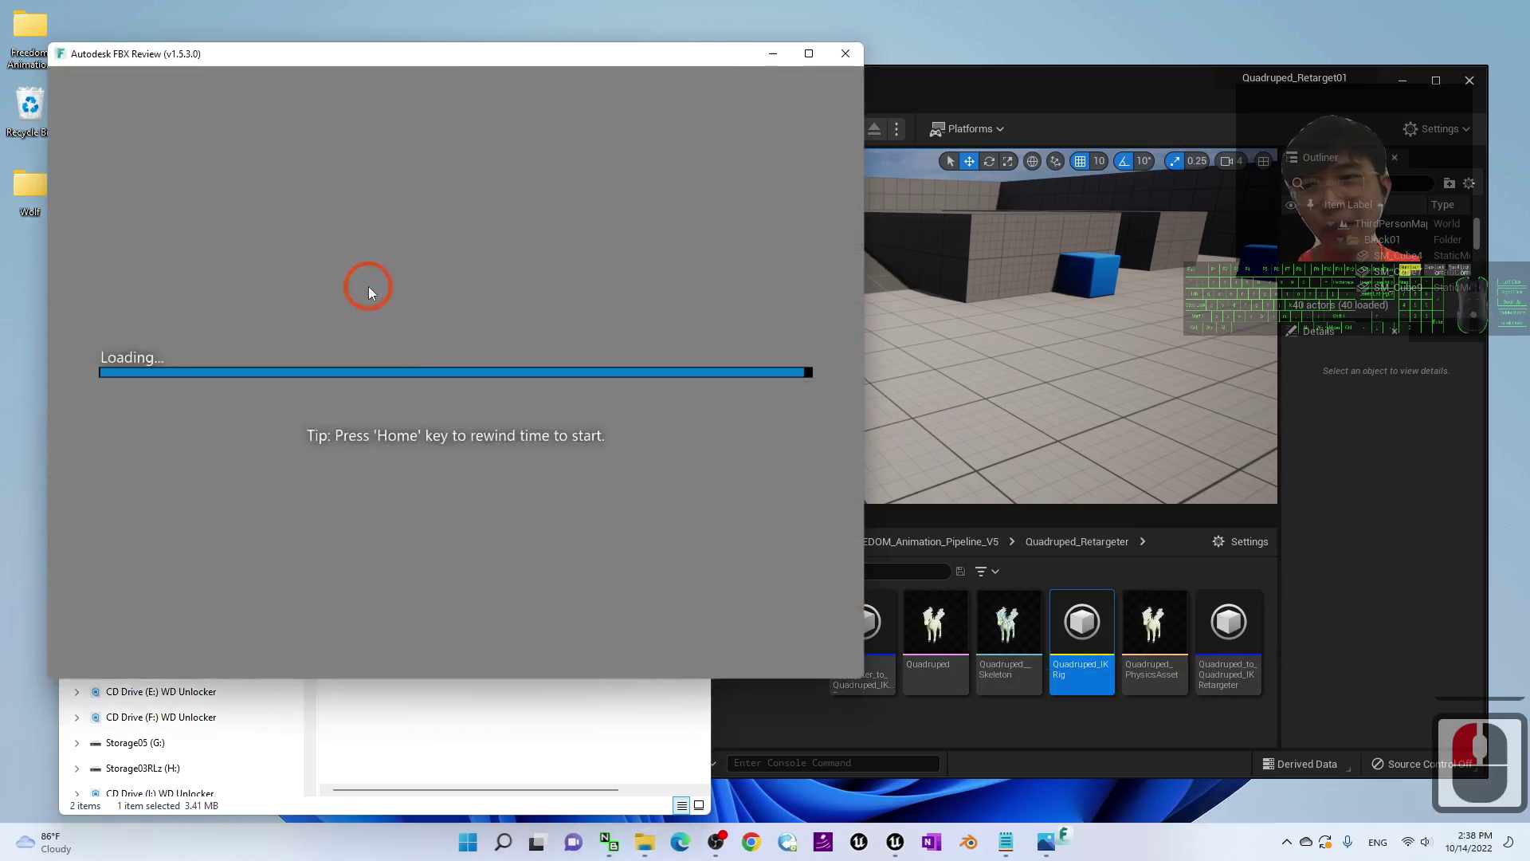
click(763, 314)
drag(845, 554, 902, 653)
click(901, 653)
double_click(744, 429)
drag(742, 432, 542, 257)
click(541, 256)
click(753, 657)
click(879, 69)
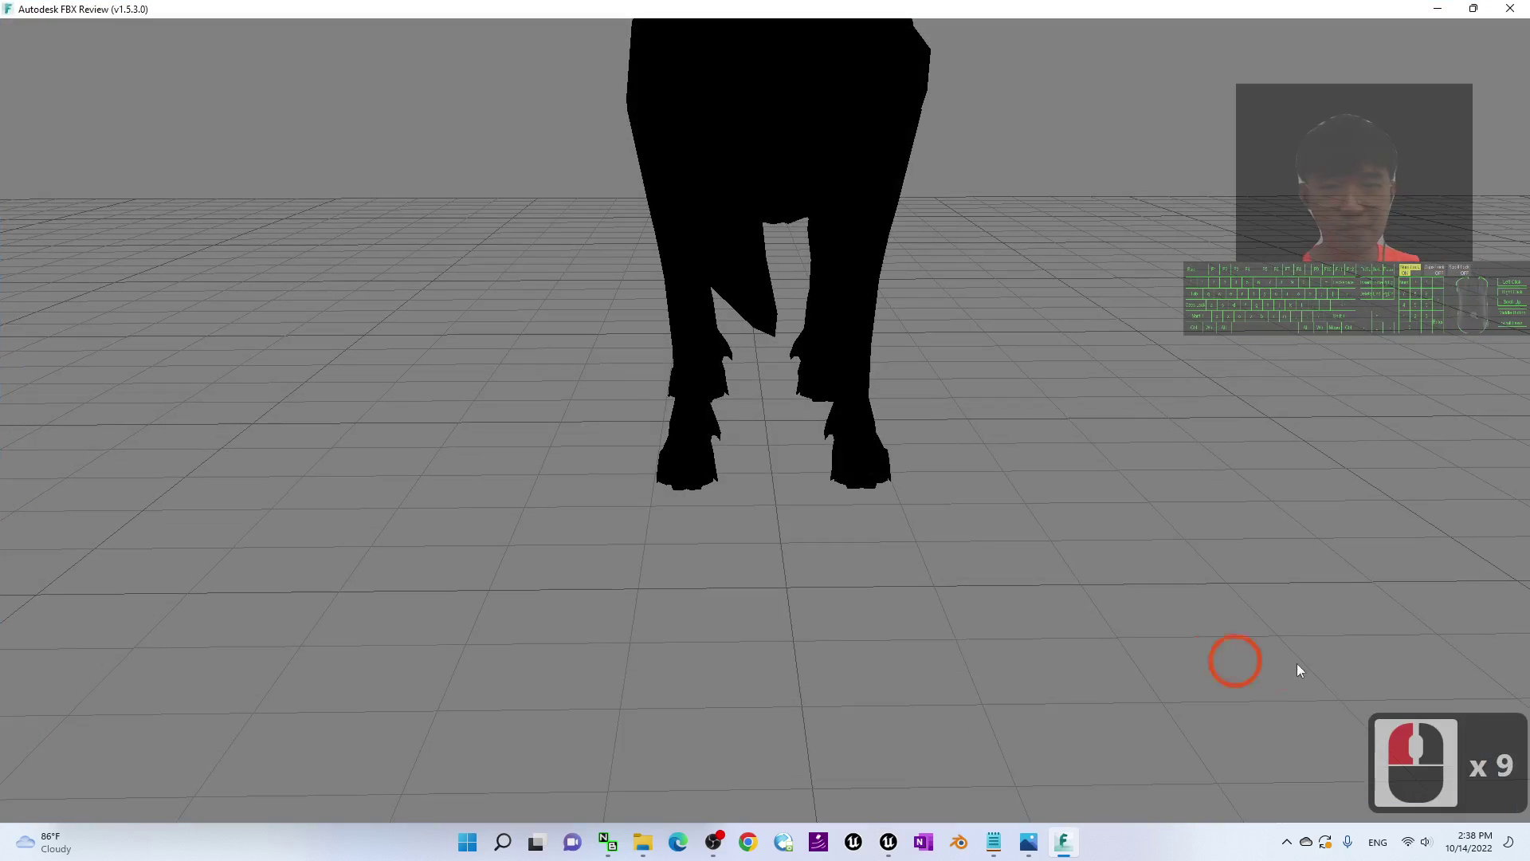
- Shrink the FBX Review window, inspect the whole wolf from an elevated angle and close the preview
drag(1185, 4, 625, 129)
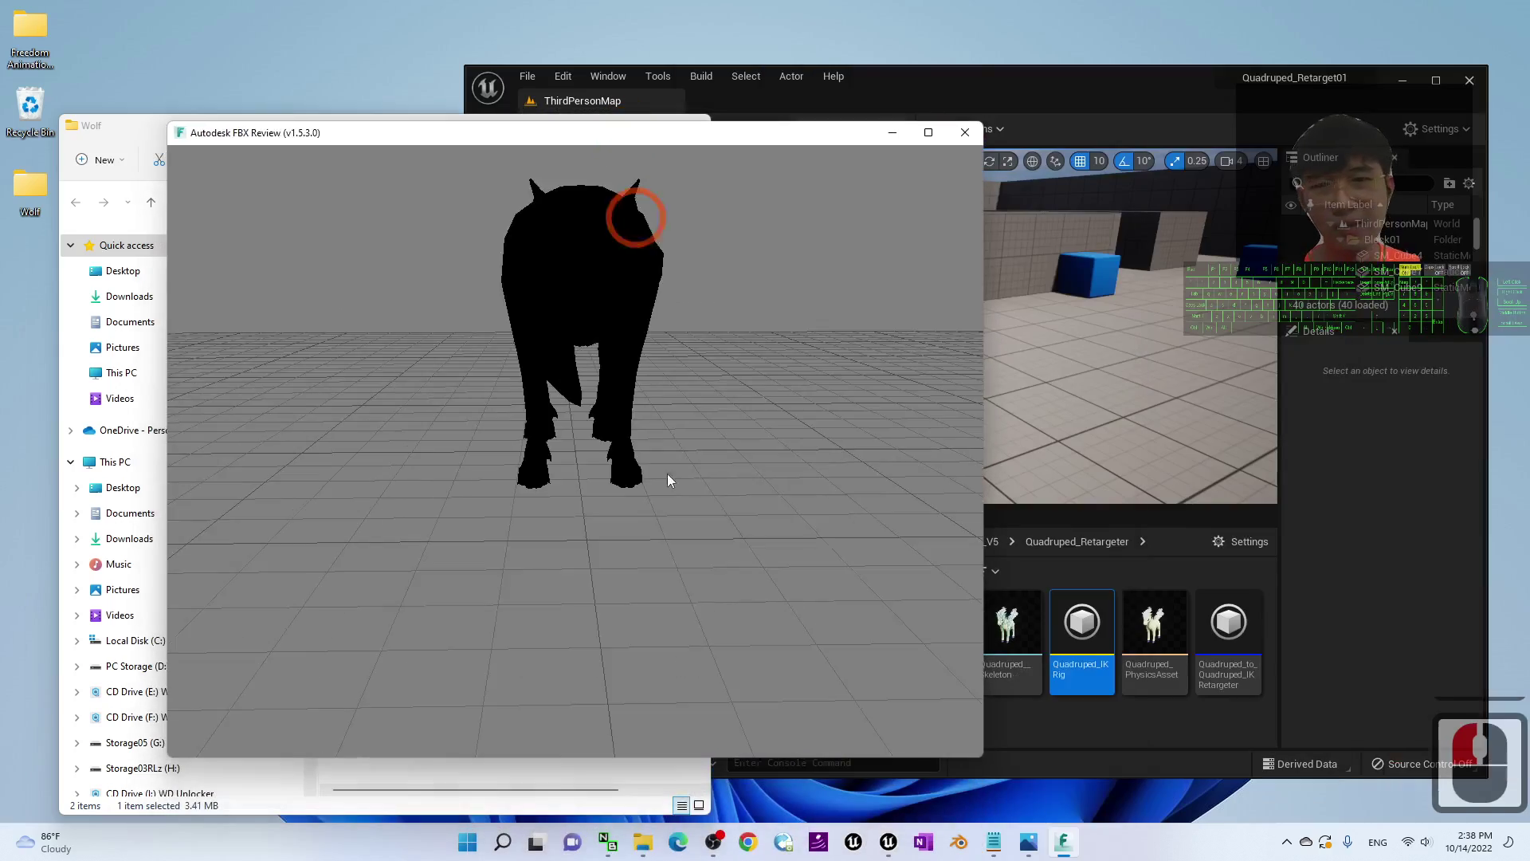
scroll(676, 422, down, 3)
drag(679, 411, 283, 220)
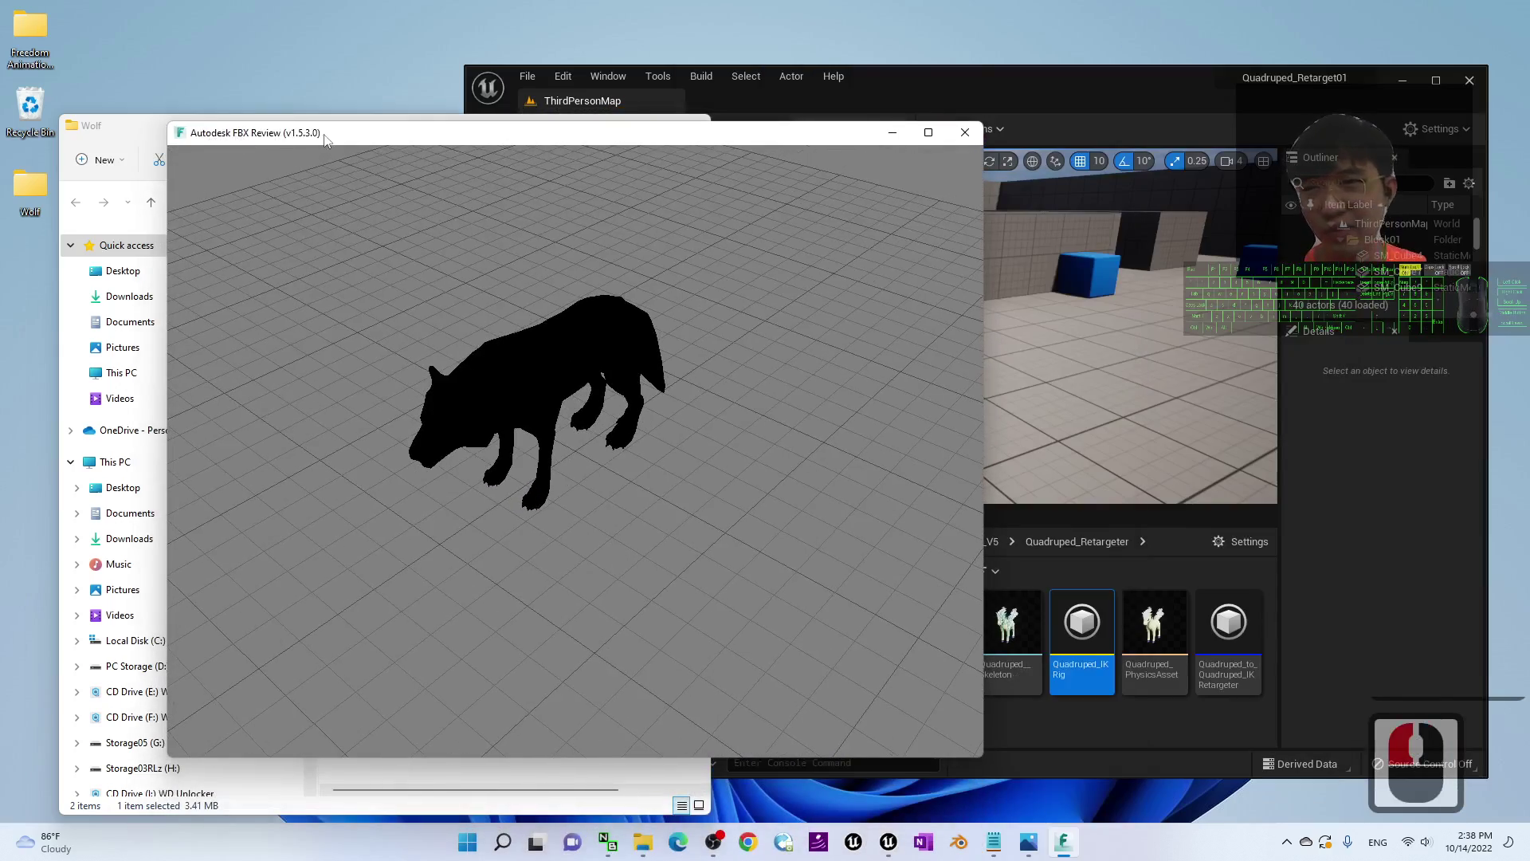
drag(532, 492, 953, 747)
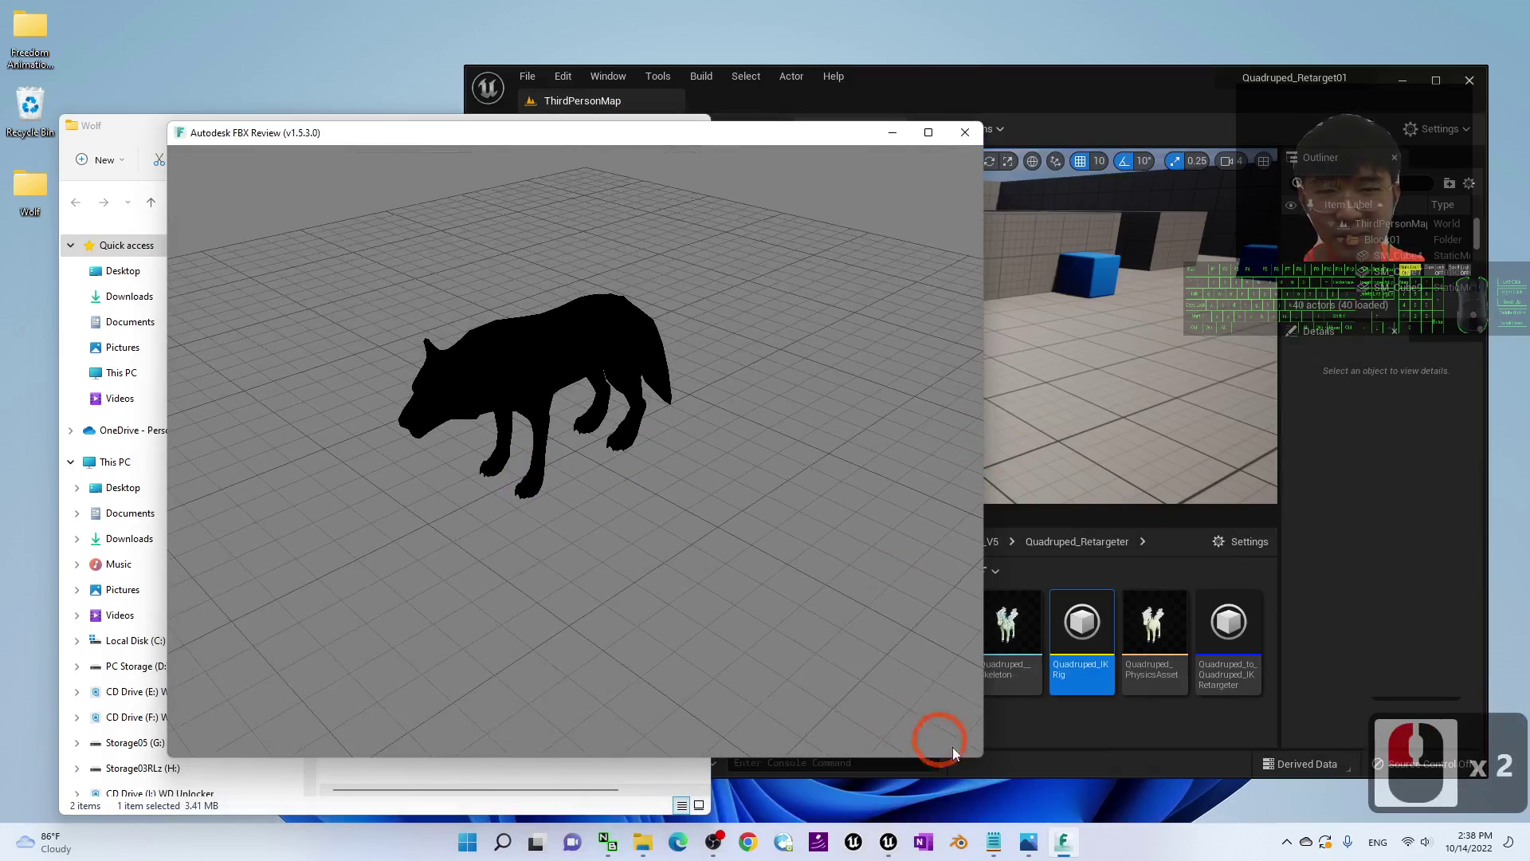
click(965, 132)
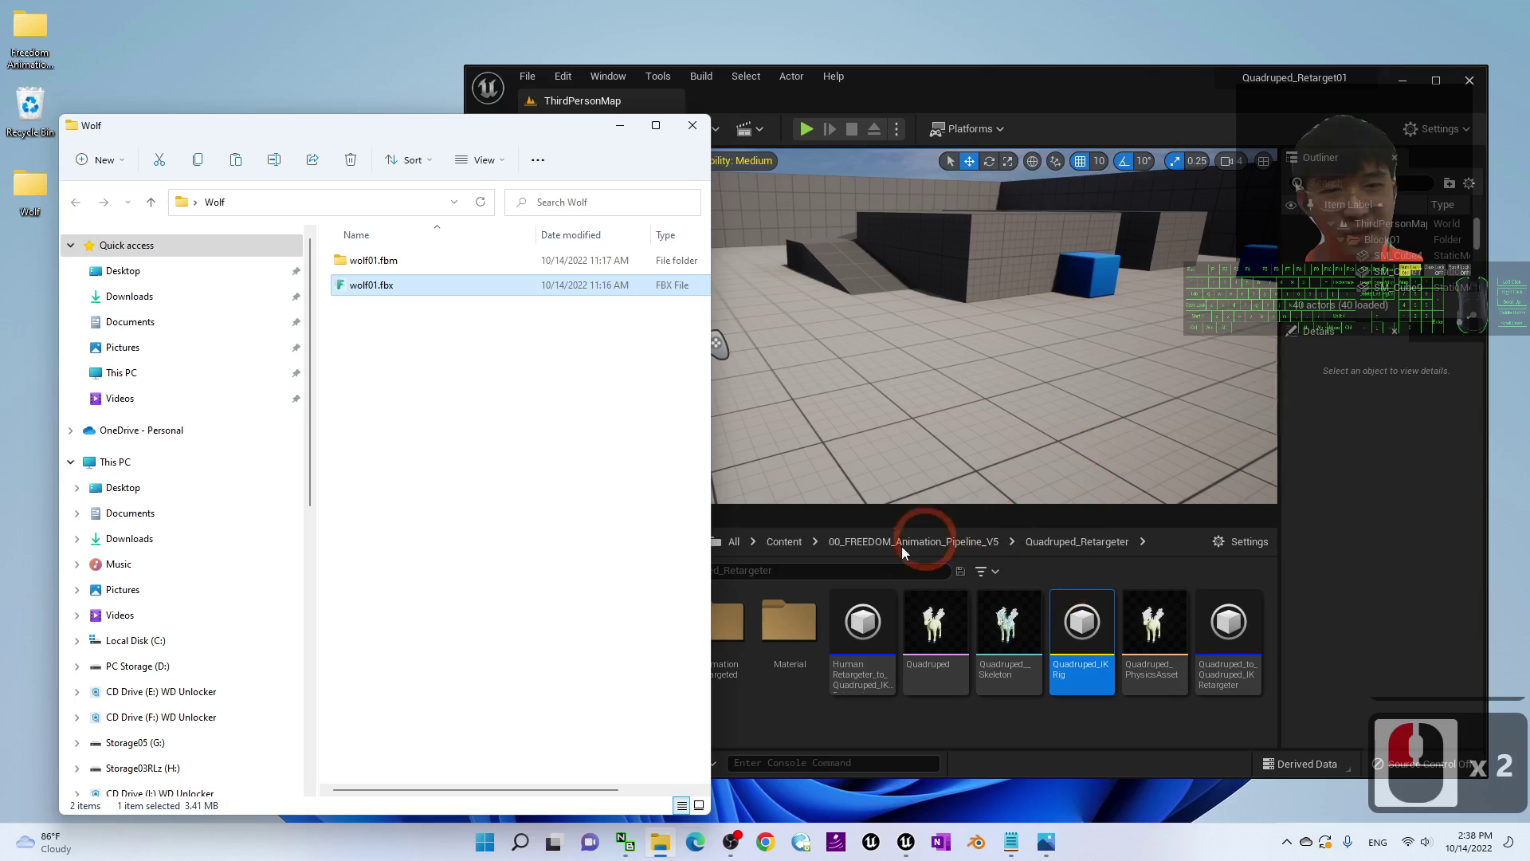
- Switch to Unreal Editor, place its window beside the Wolf folder and go up to the Content folder
drag(1140, 75, 1114, 52)
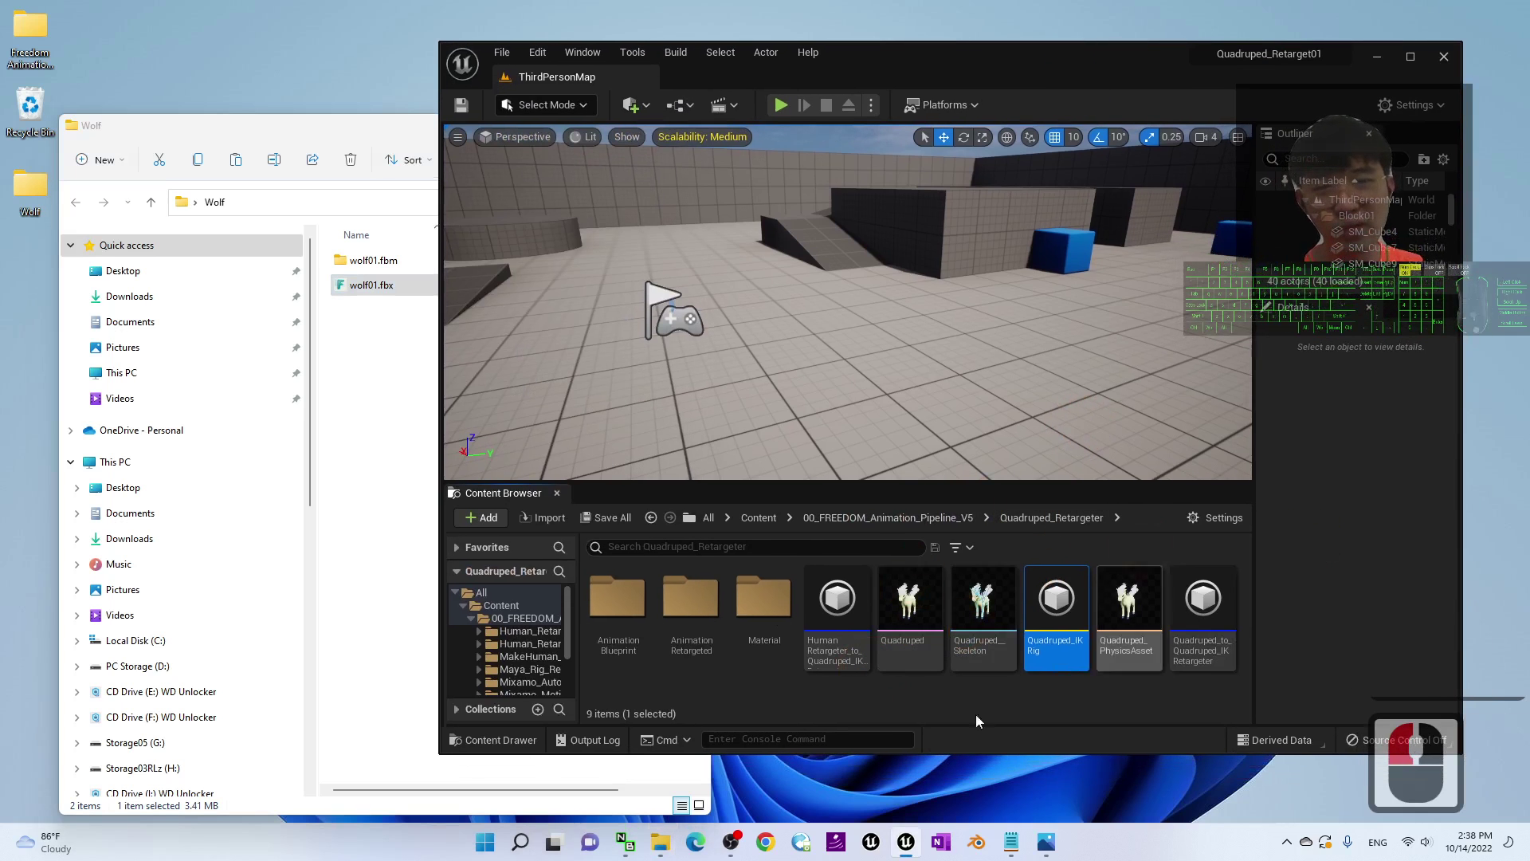
click(886, 518)
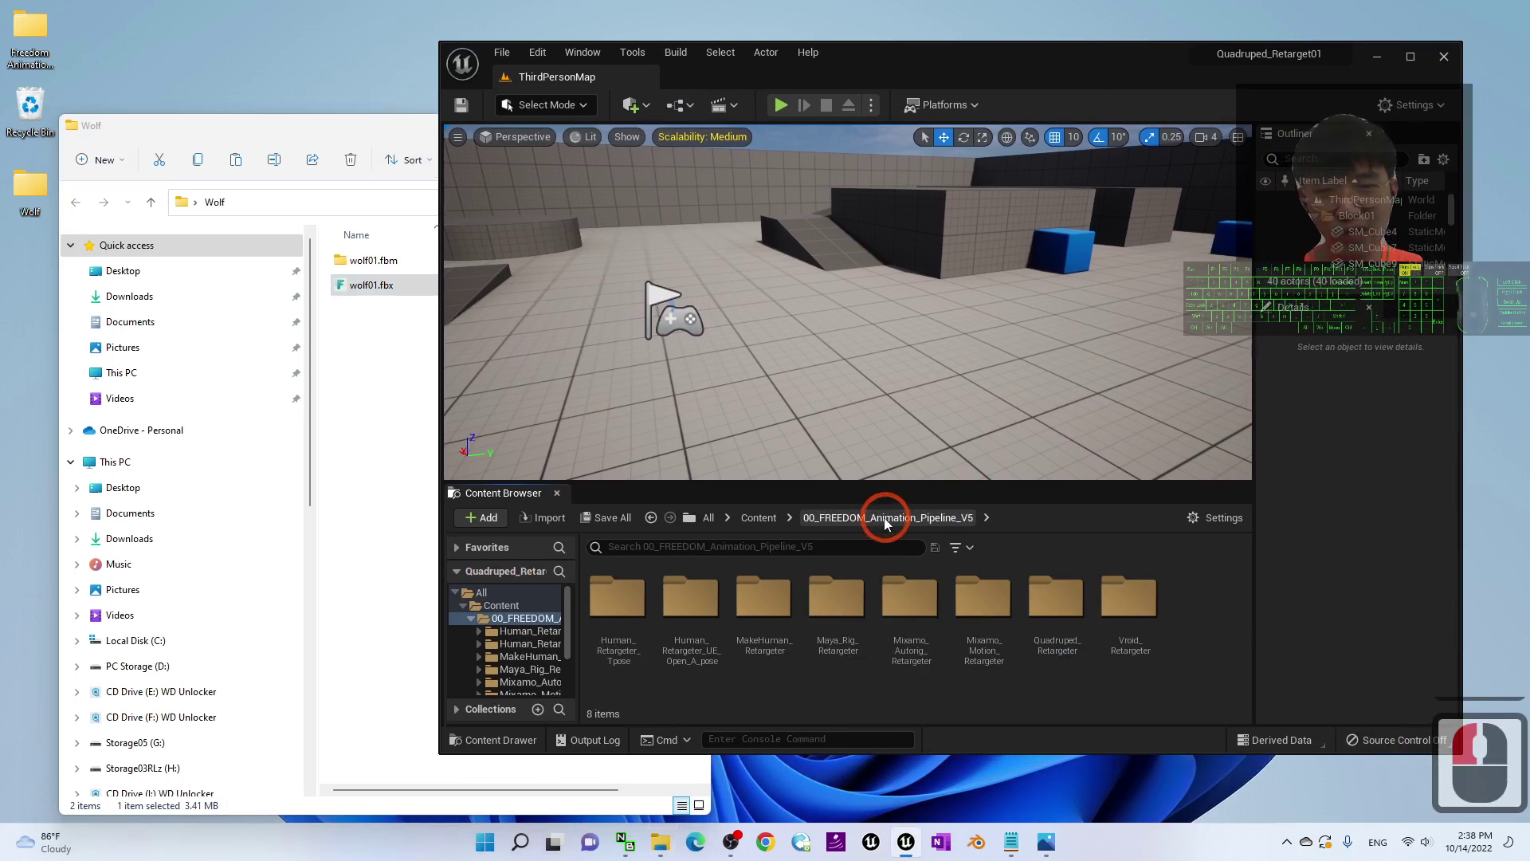
click(759, 518)
click(968, 661)
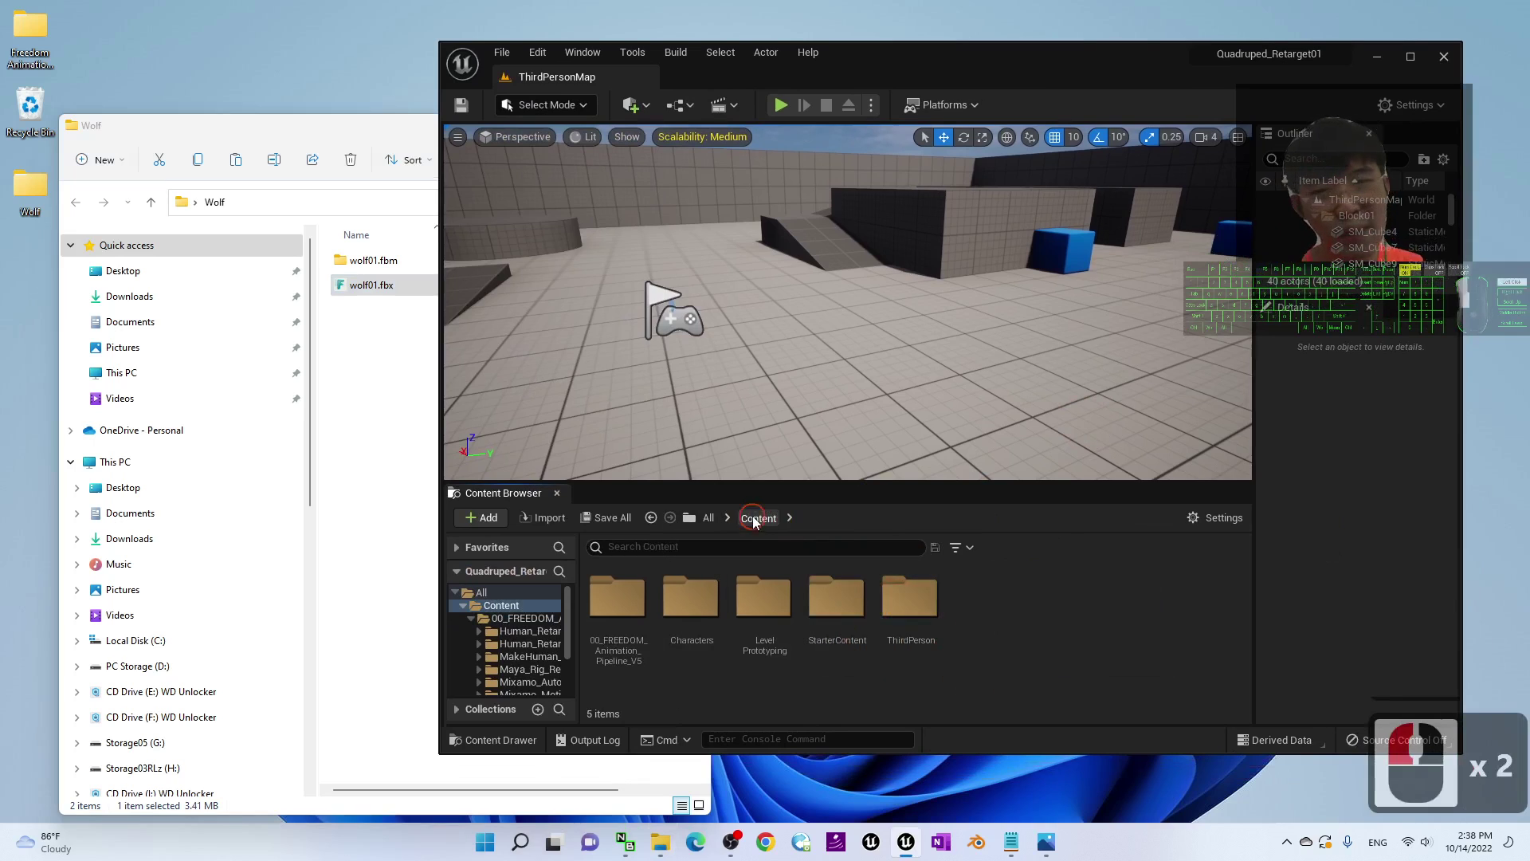
click(372, 358)
click(368, 286)
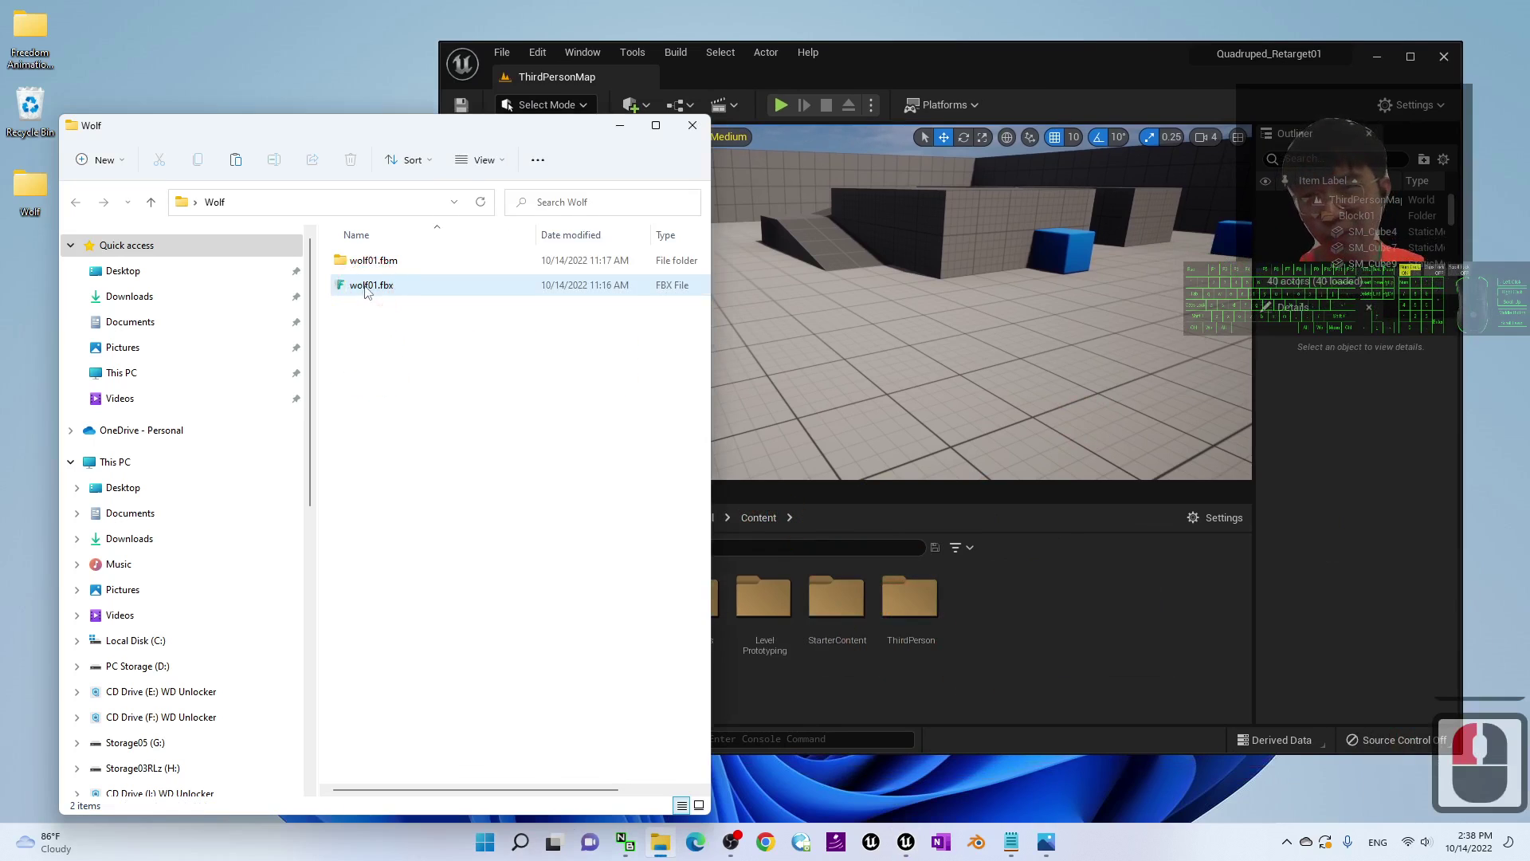
click(1015, 680)
click(899, 647)
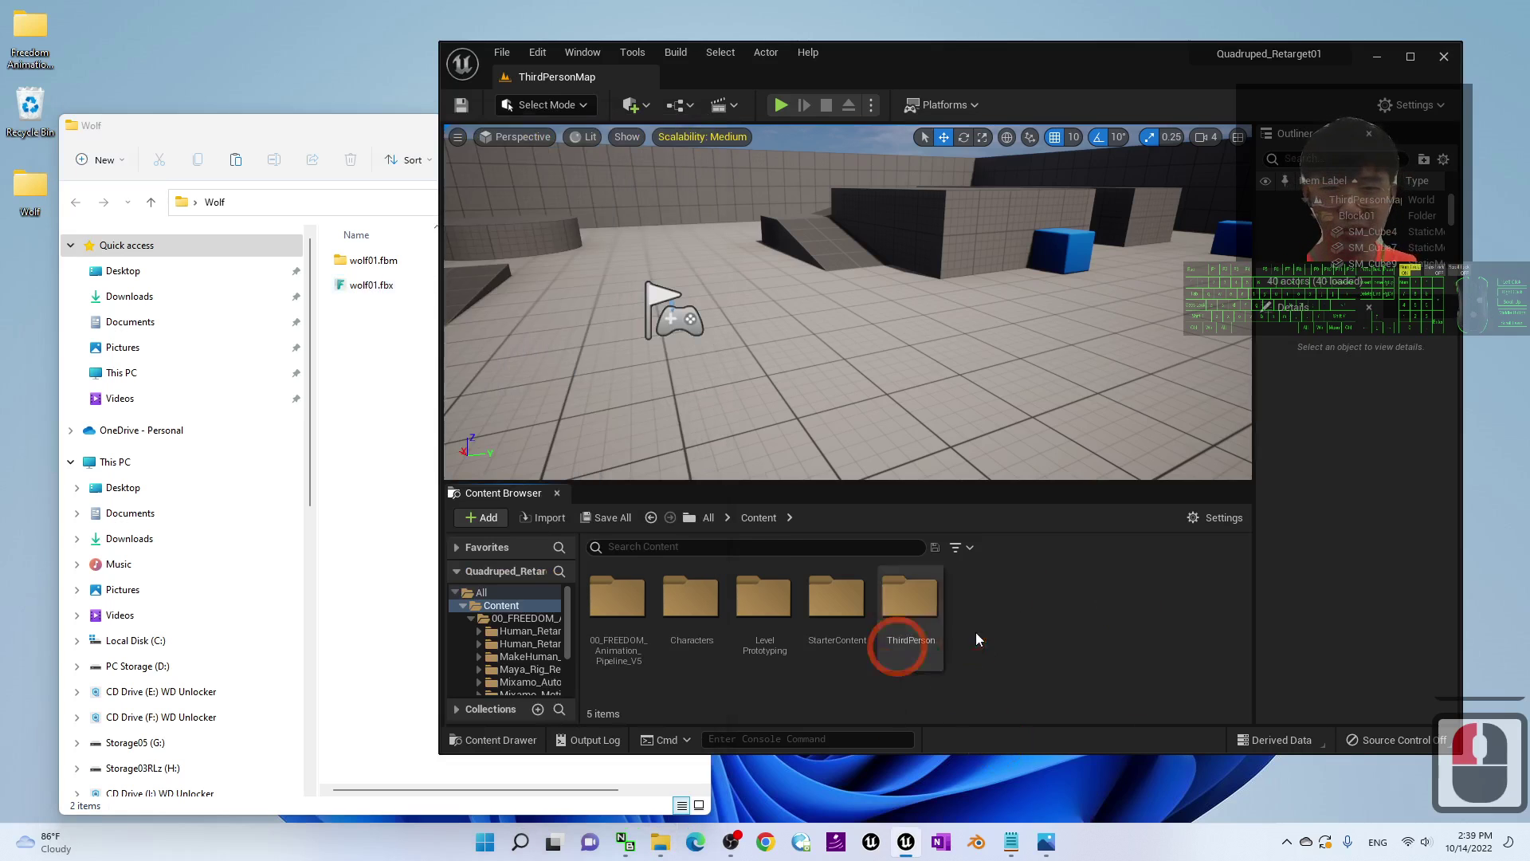
- Create a new folder named wolf01 in the Content folder
right_click(996, 662)
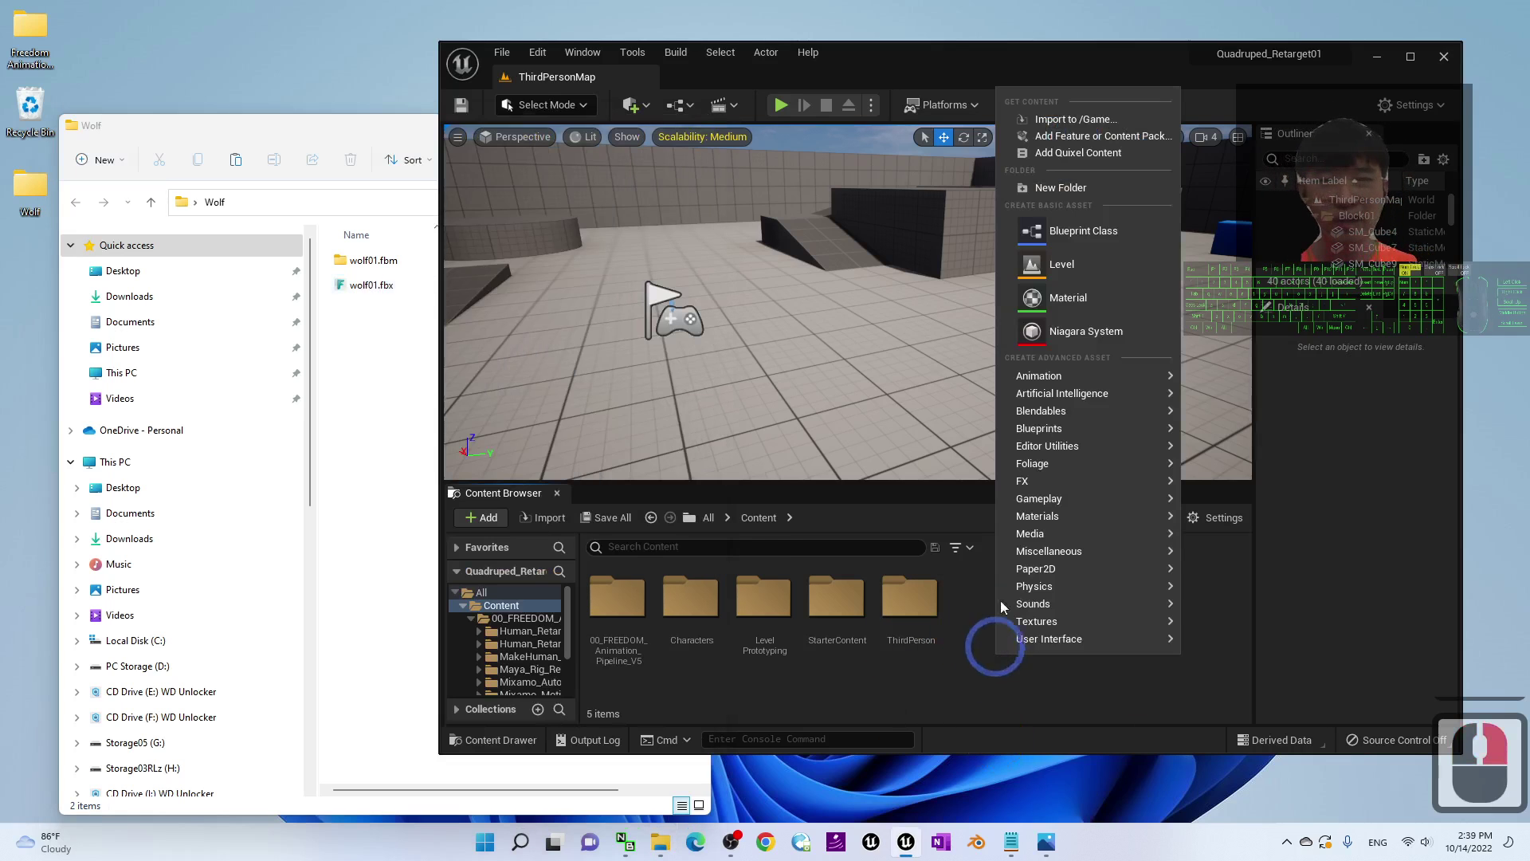
click(1056, 188)
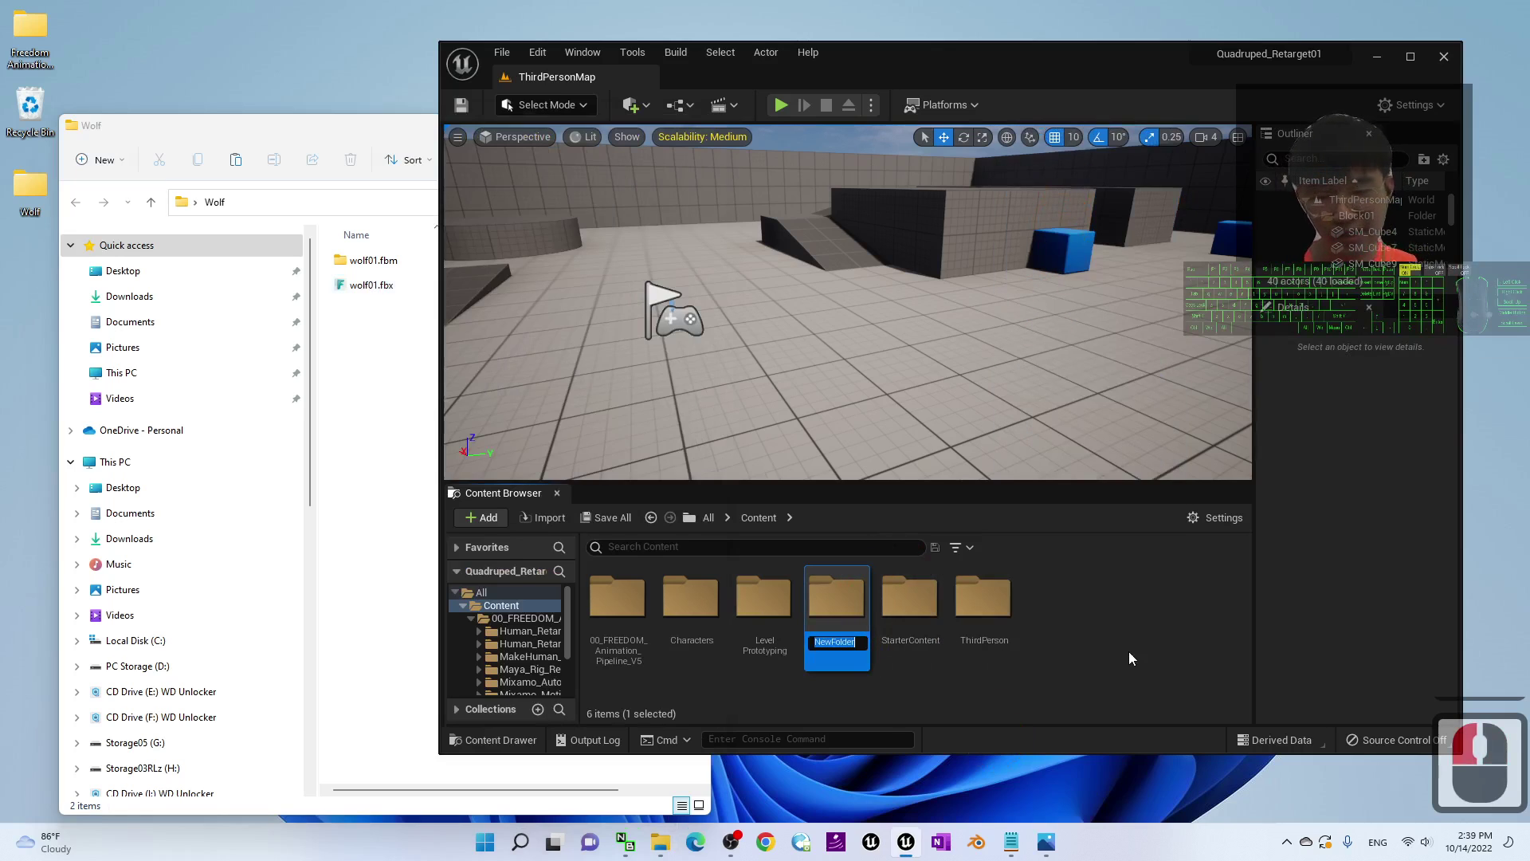
text(W)
key(BackSpace)
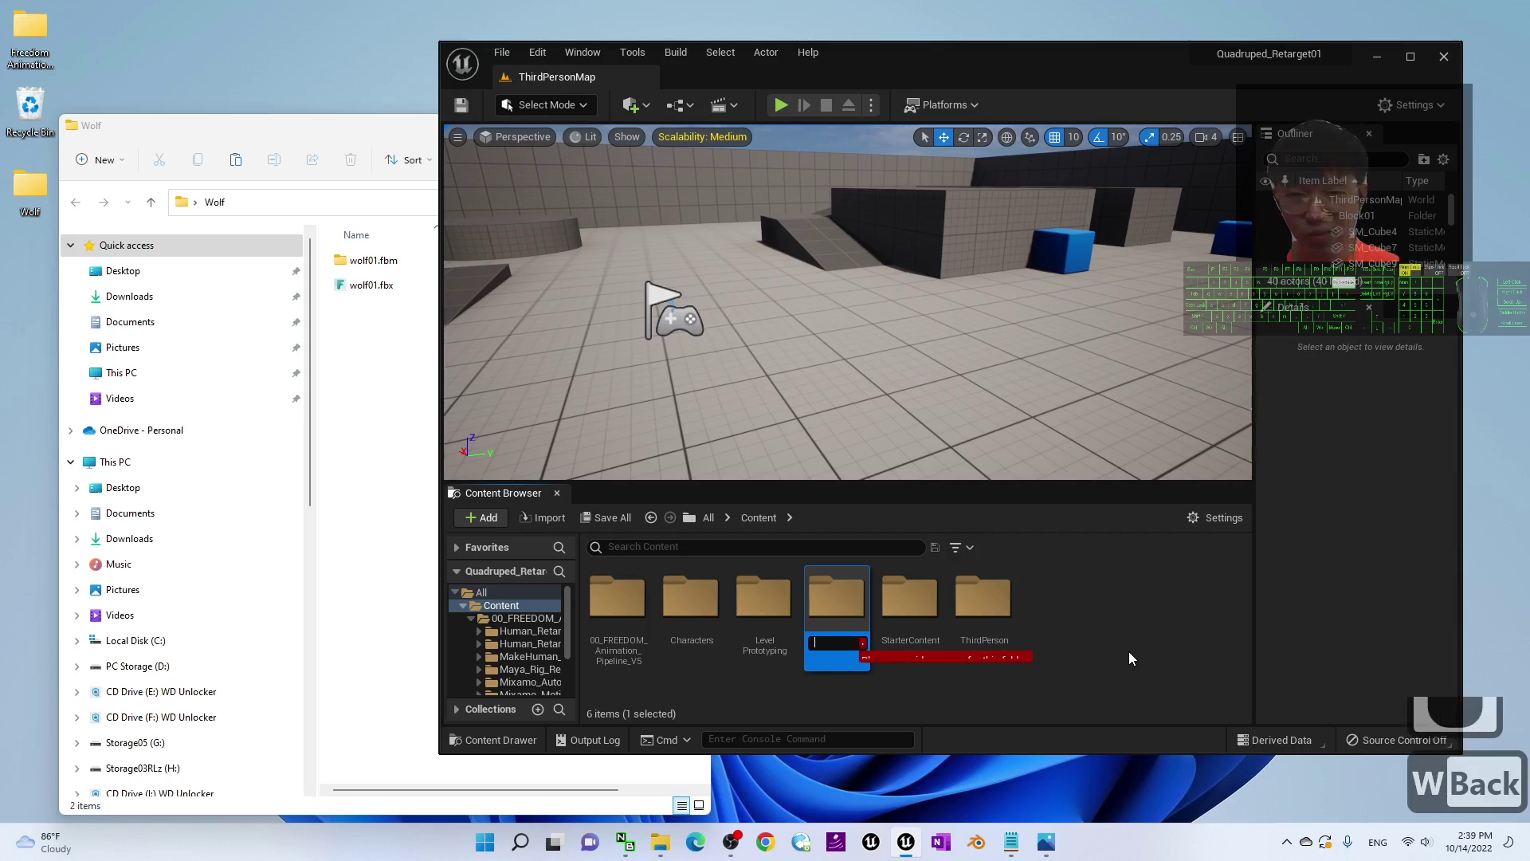
text(eo)
key(BackSpace)
key(BackSpace)
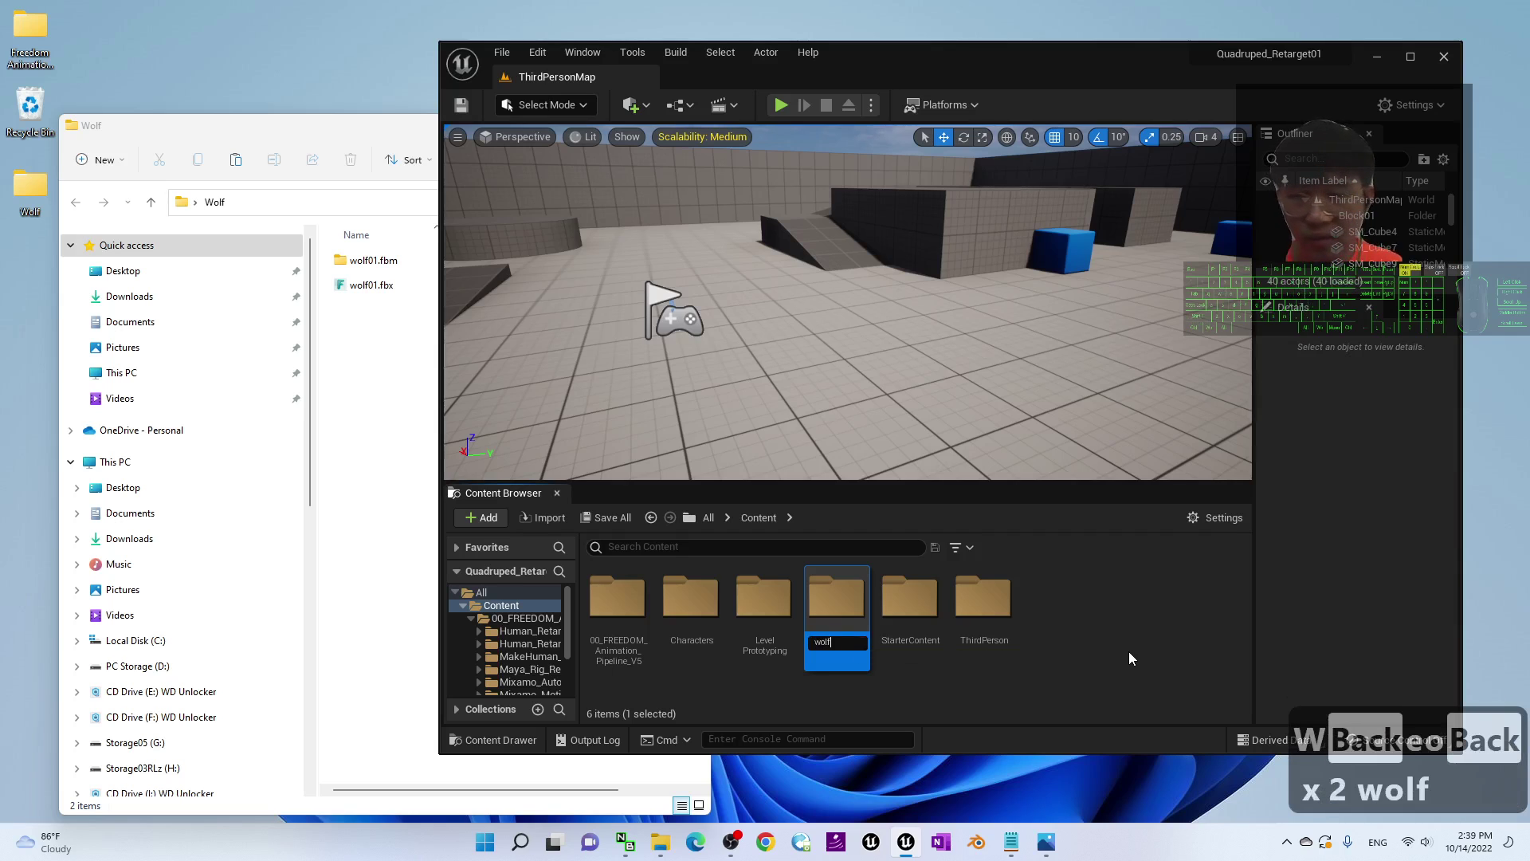
text(wolf01)
key(Return)
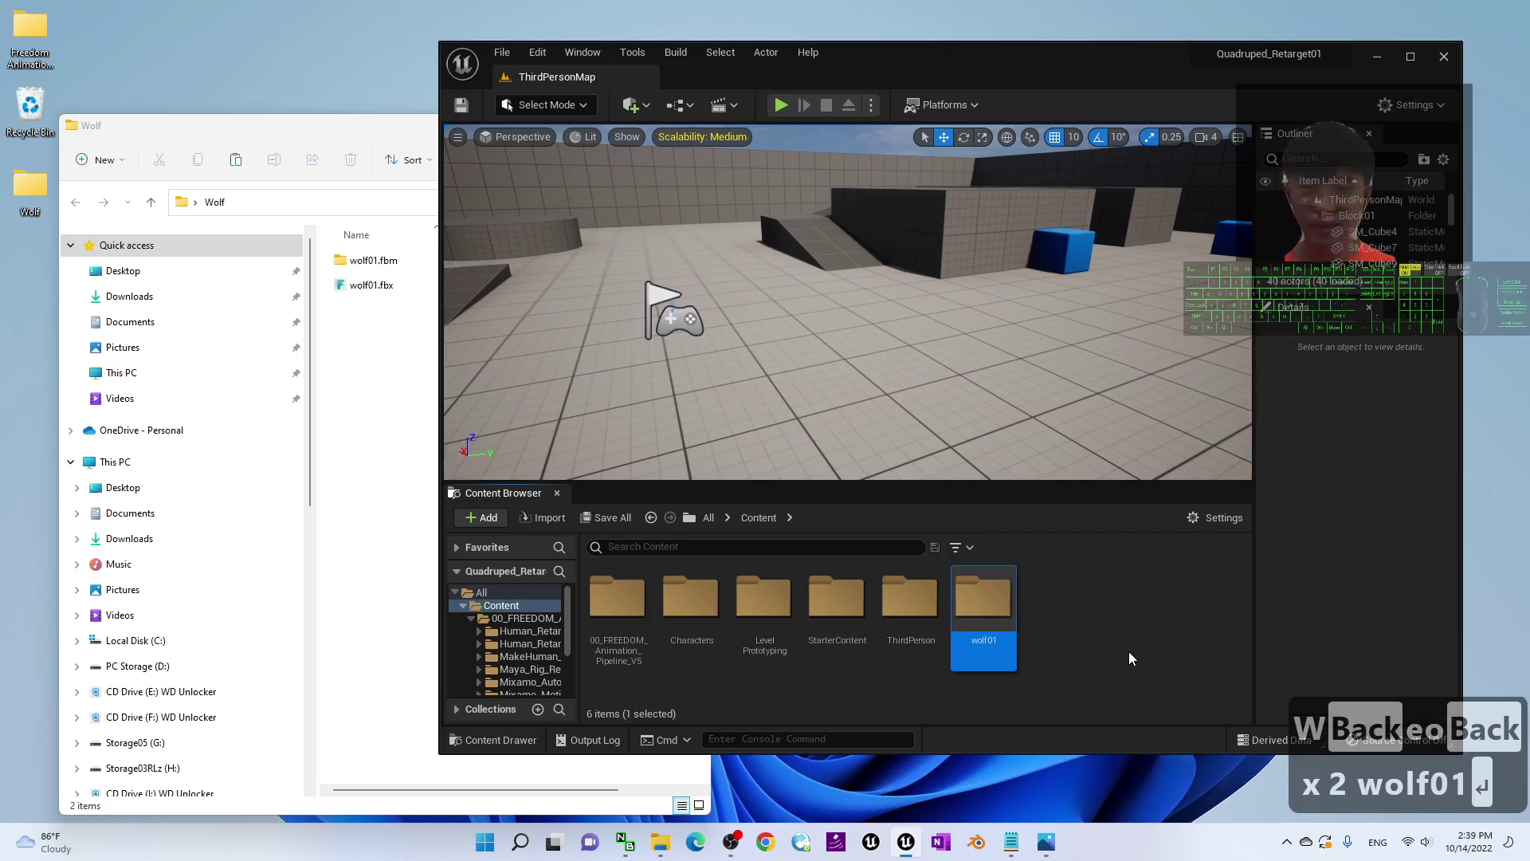
- Import wolf01.fbx into the wolf01 folder as a skeletal mesh with the default options and close the Message Log
double_click(983, 605)
click(363, 287)
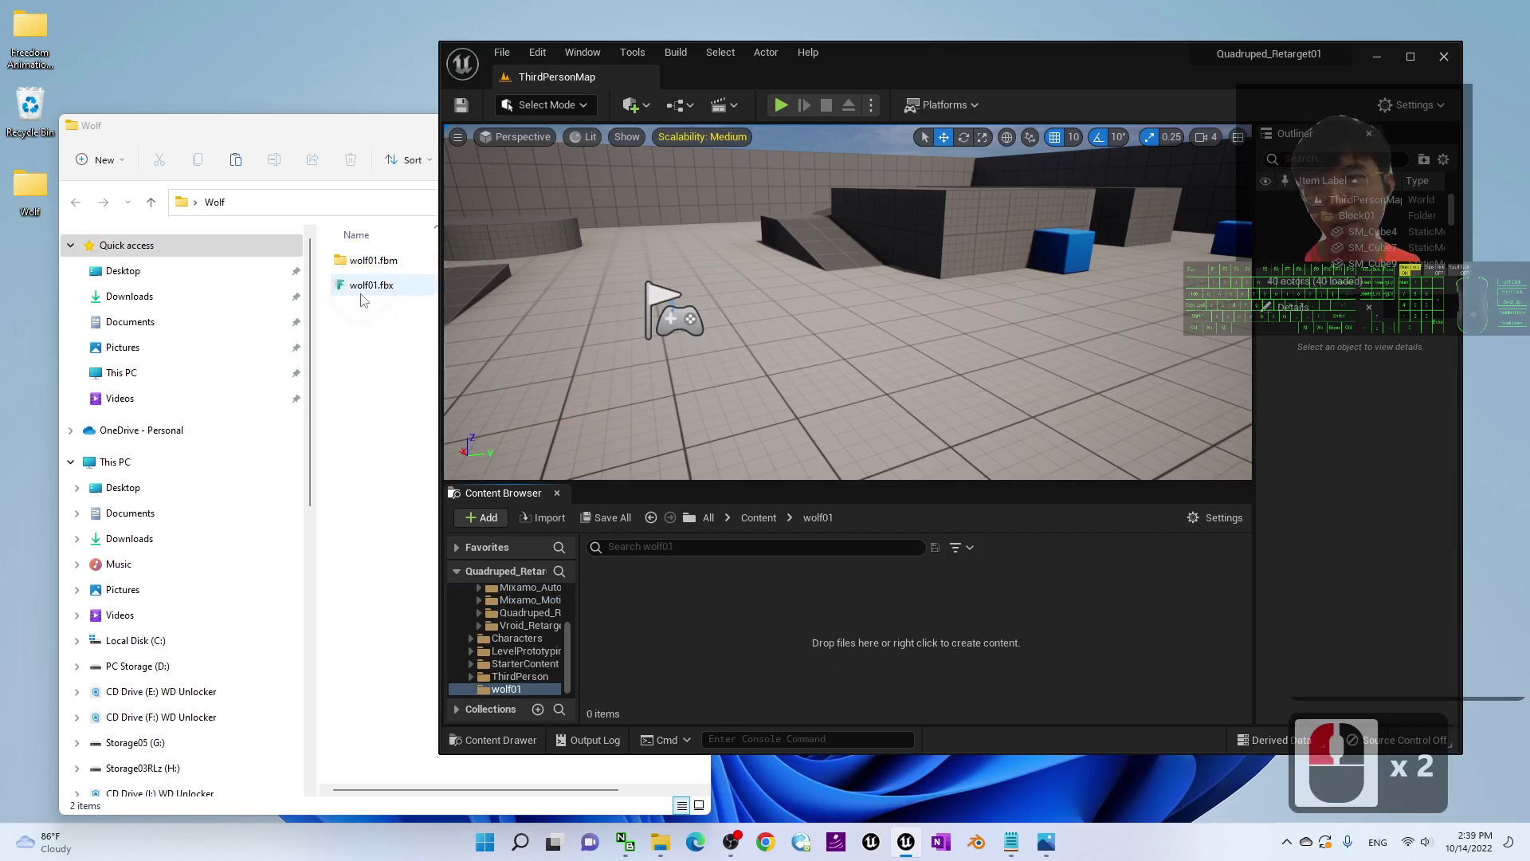
drag(360, 295, 649, 619)
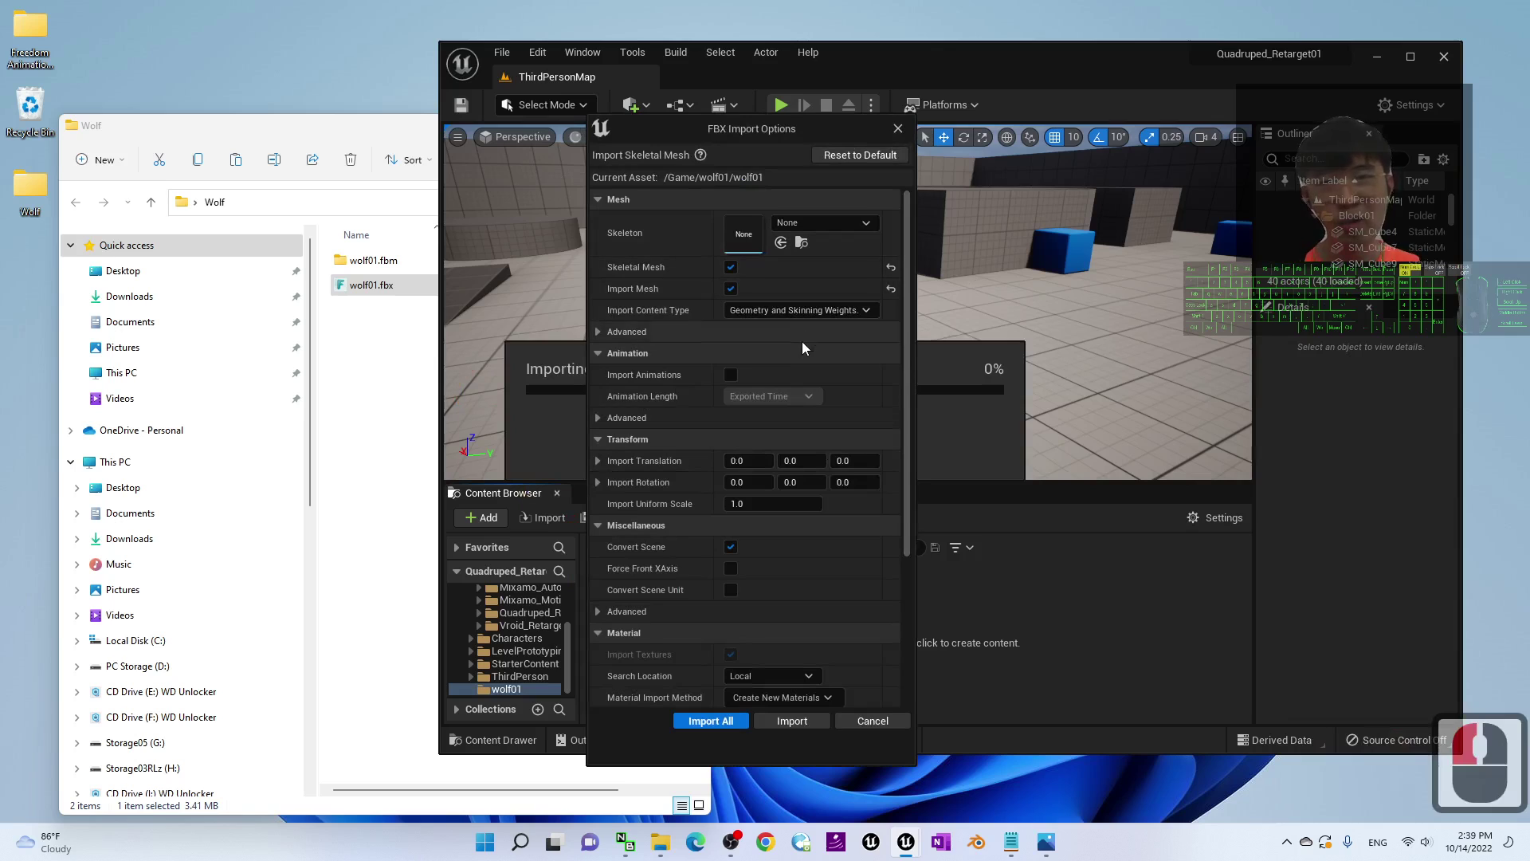
click(710, 720)
click(1151, 185)
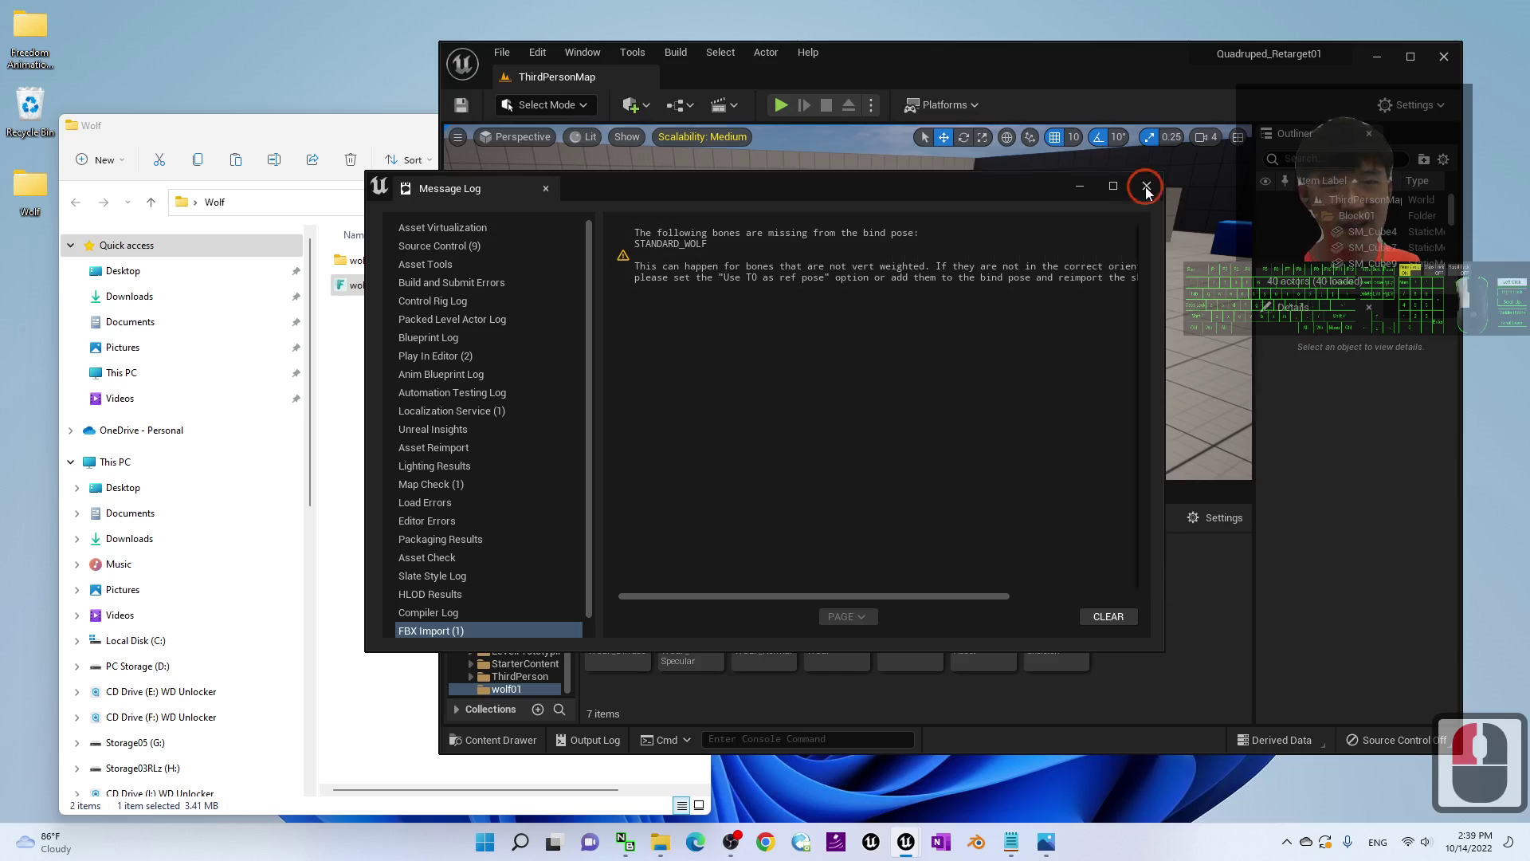
click(1091, 440)
- Maximize the editor, view the imported wolf01 skeletal mesh from different angles and return to the wolf01 folder
click(1409, 56)
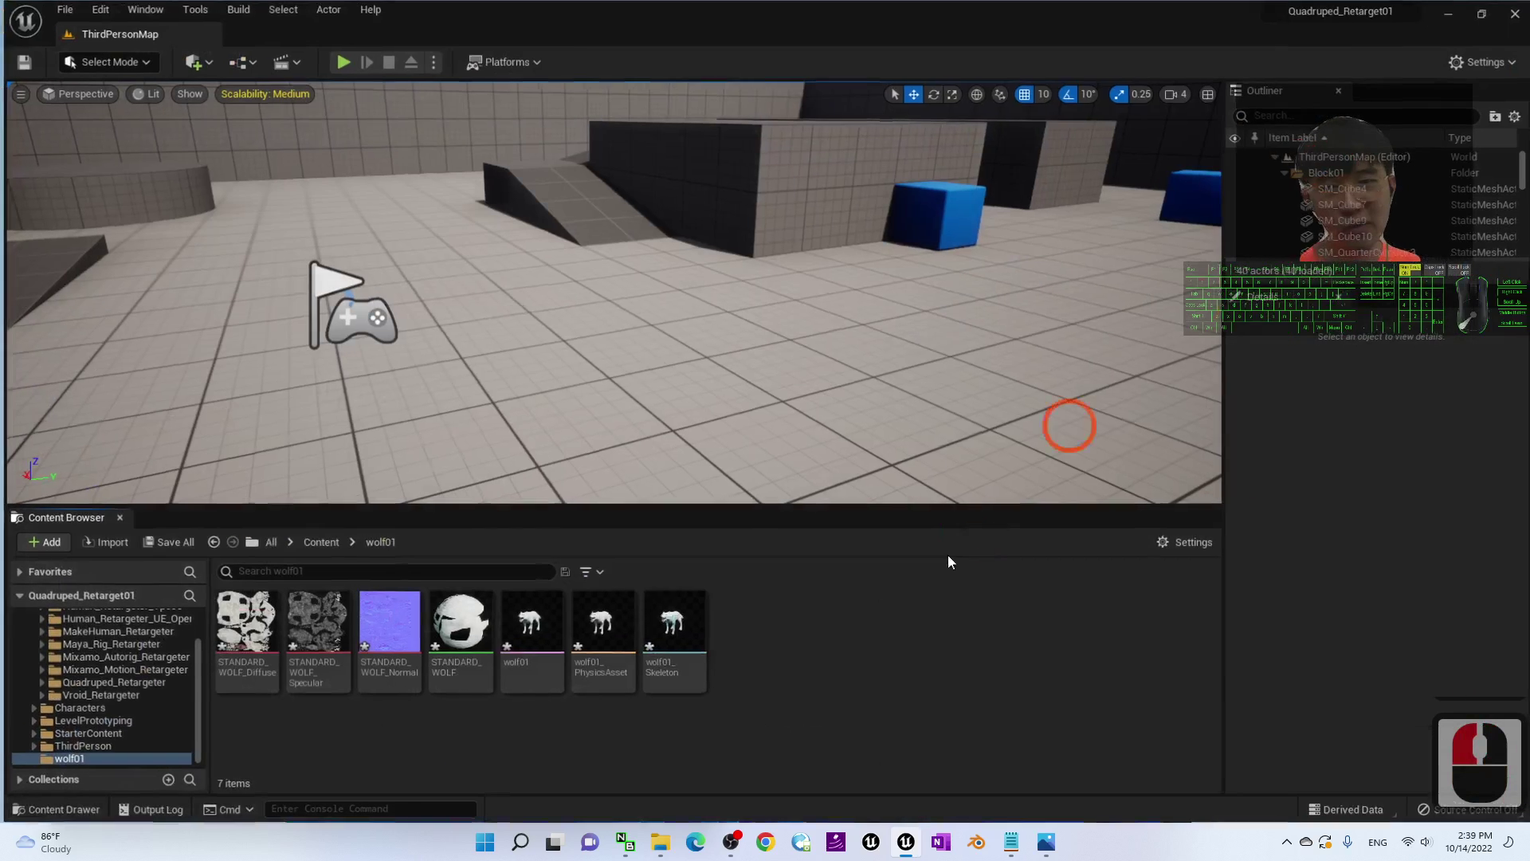
double_click(528, 630)
alt+drag(1127, 487, 797, 466)
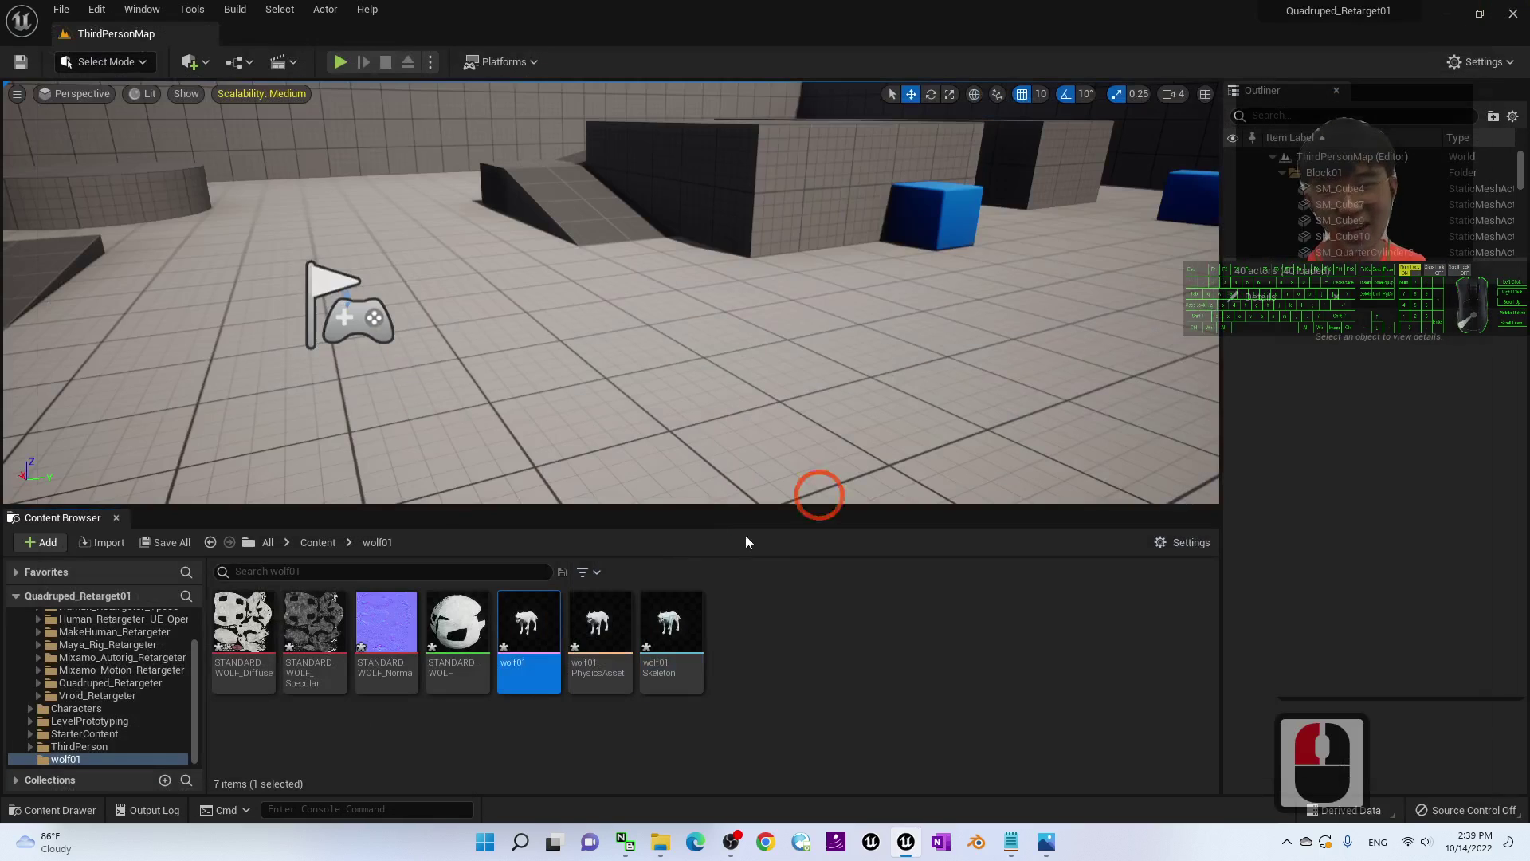
- Open wolf01_Skeleton, view the wolf at an angle and set bone drawing to All Hierarchy
double_click(675, 618)
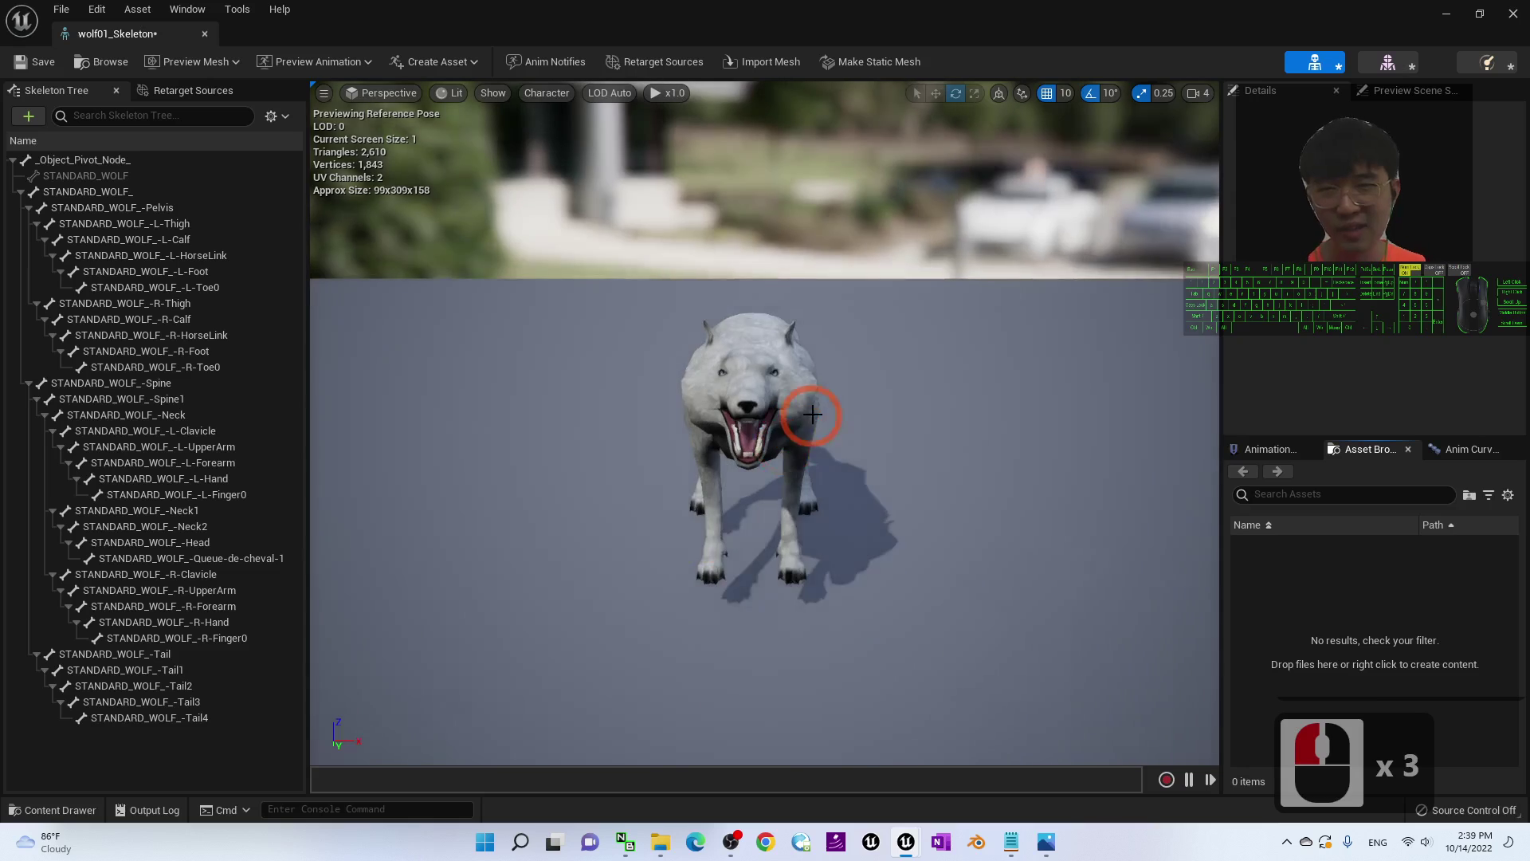
alt+drag(961, 439, 721, 137)
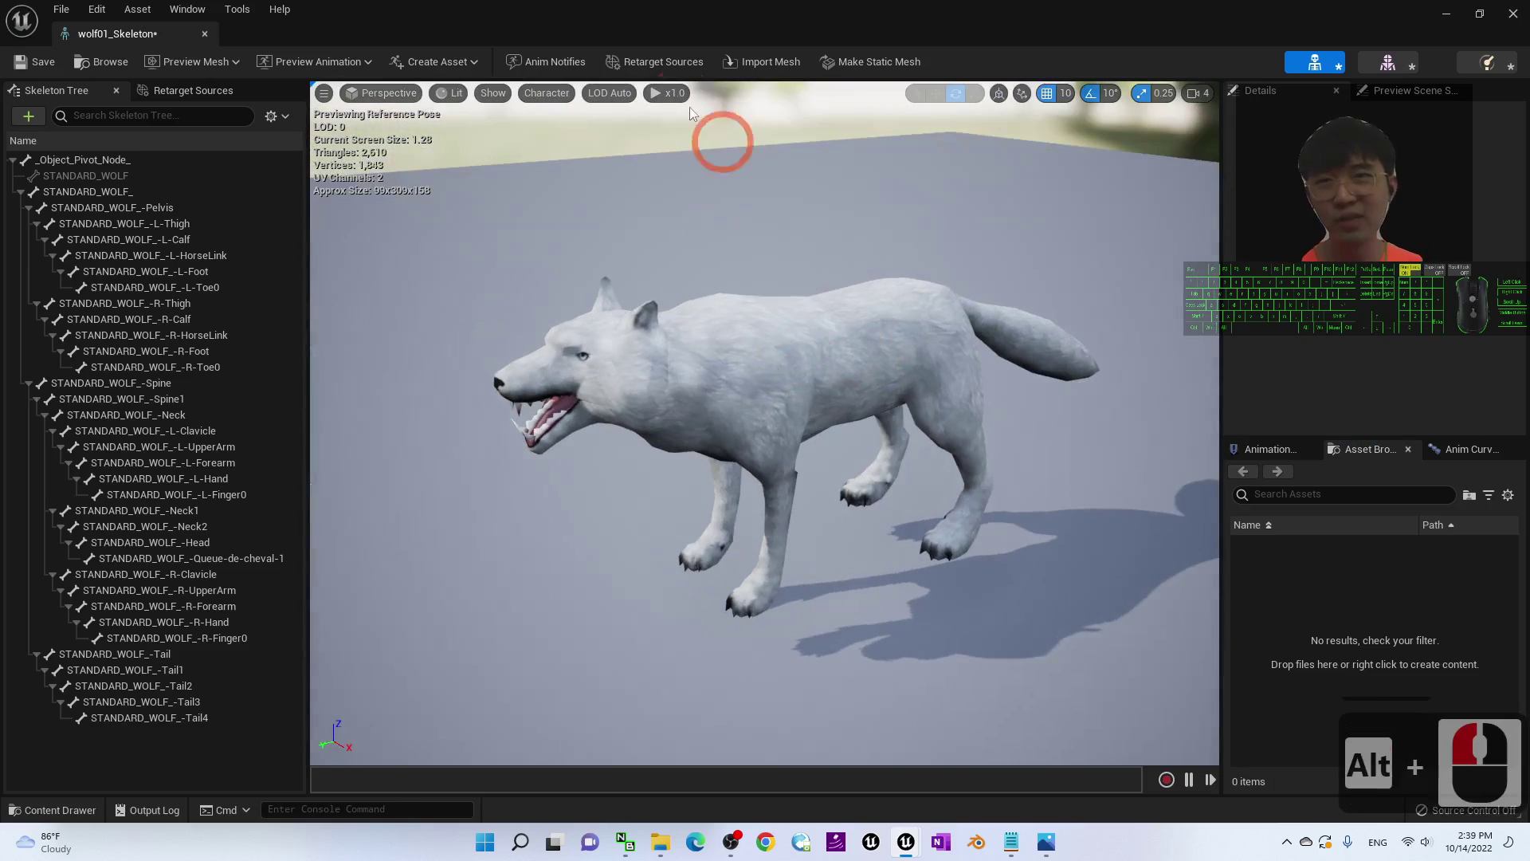
click(560, 94)
mouse_move(574, 170)
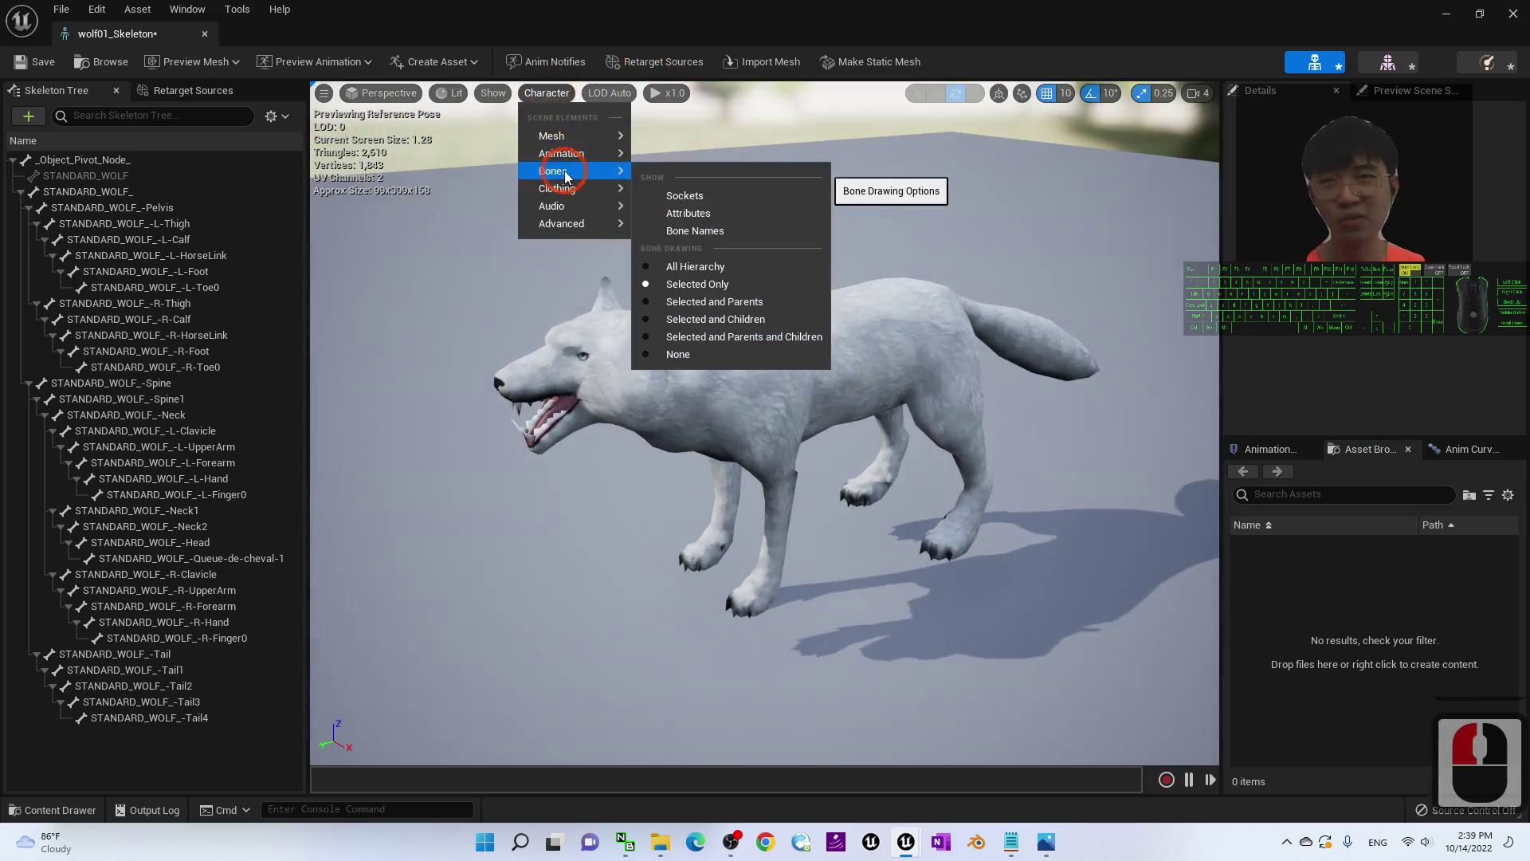
click(734, 213)
click(689, 263)
- Rotate the jaw bone STANDARD_WOLF_-Queue-de-cheval-1 slightly to bring the wolf's lower jaw up
scroll(687, 319, up, 1)
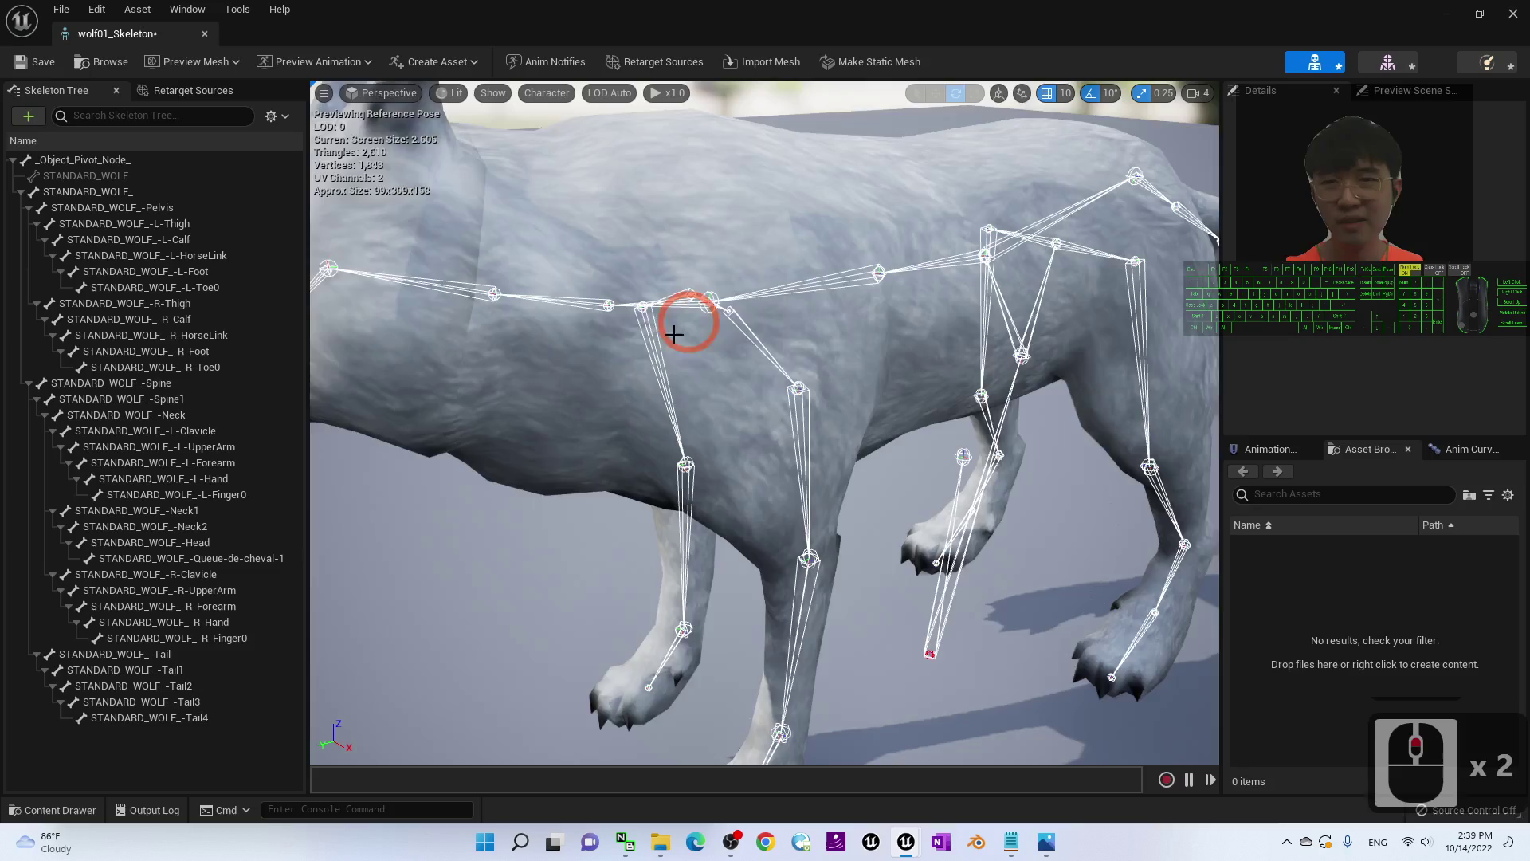
scroll(698, 386, down, 1)
mouse_move(699, 387)
alt+mouse_down()
mouse_move(919, 389)
mouse_move(616, 363)
mouse_move(510, 392)
mouse_move(1036, 406)
mouse_move(709, 395)
alt+mouse_up()
scroll(972, 388, up, 2)
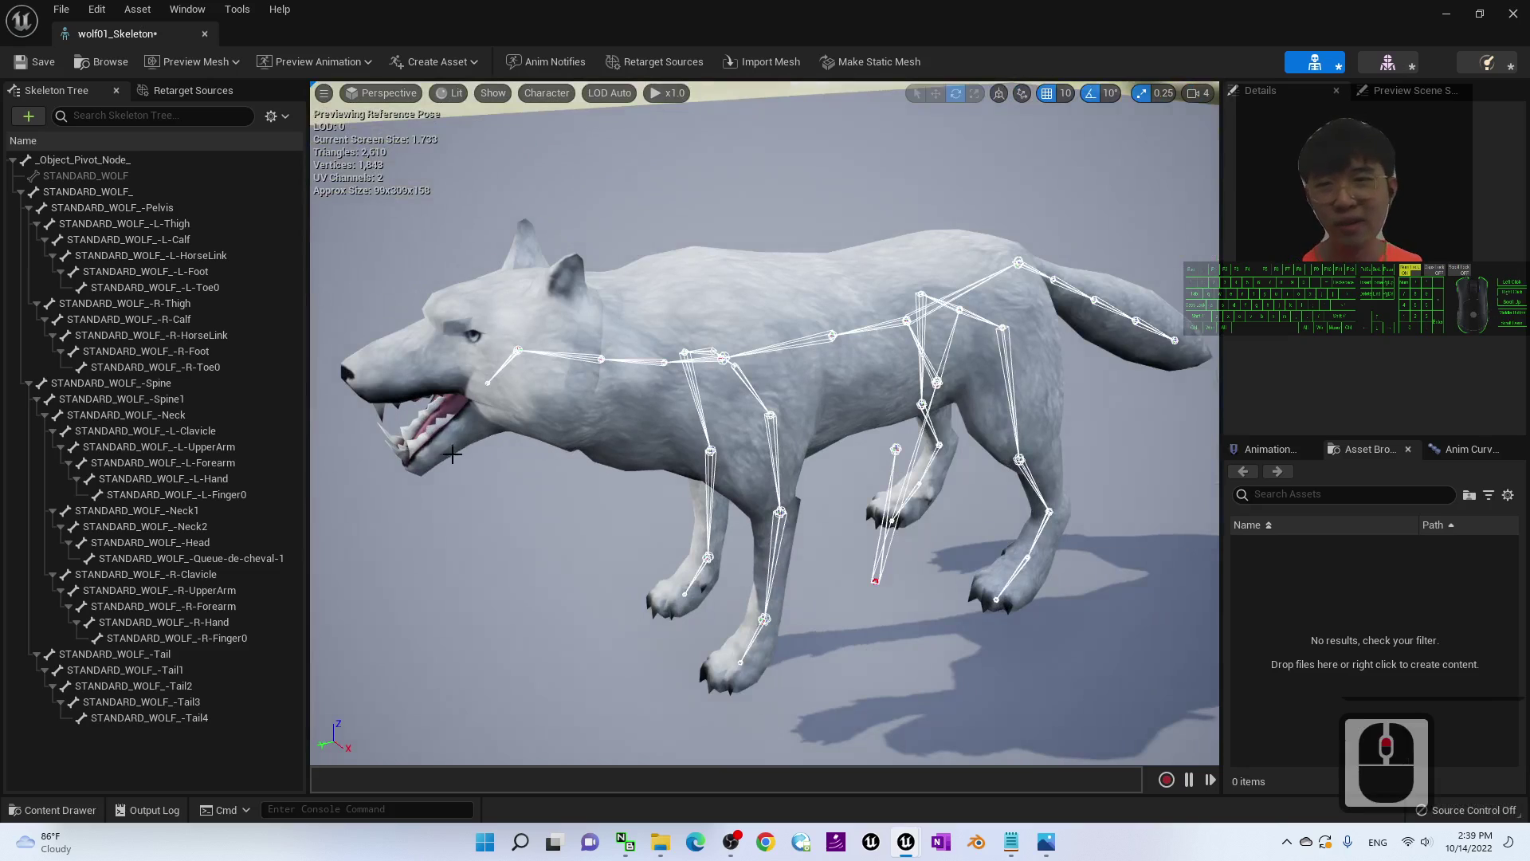
alt+drag(696, 609, 500, 446)
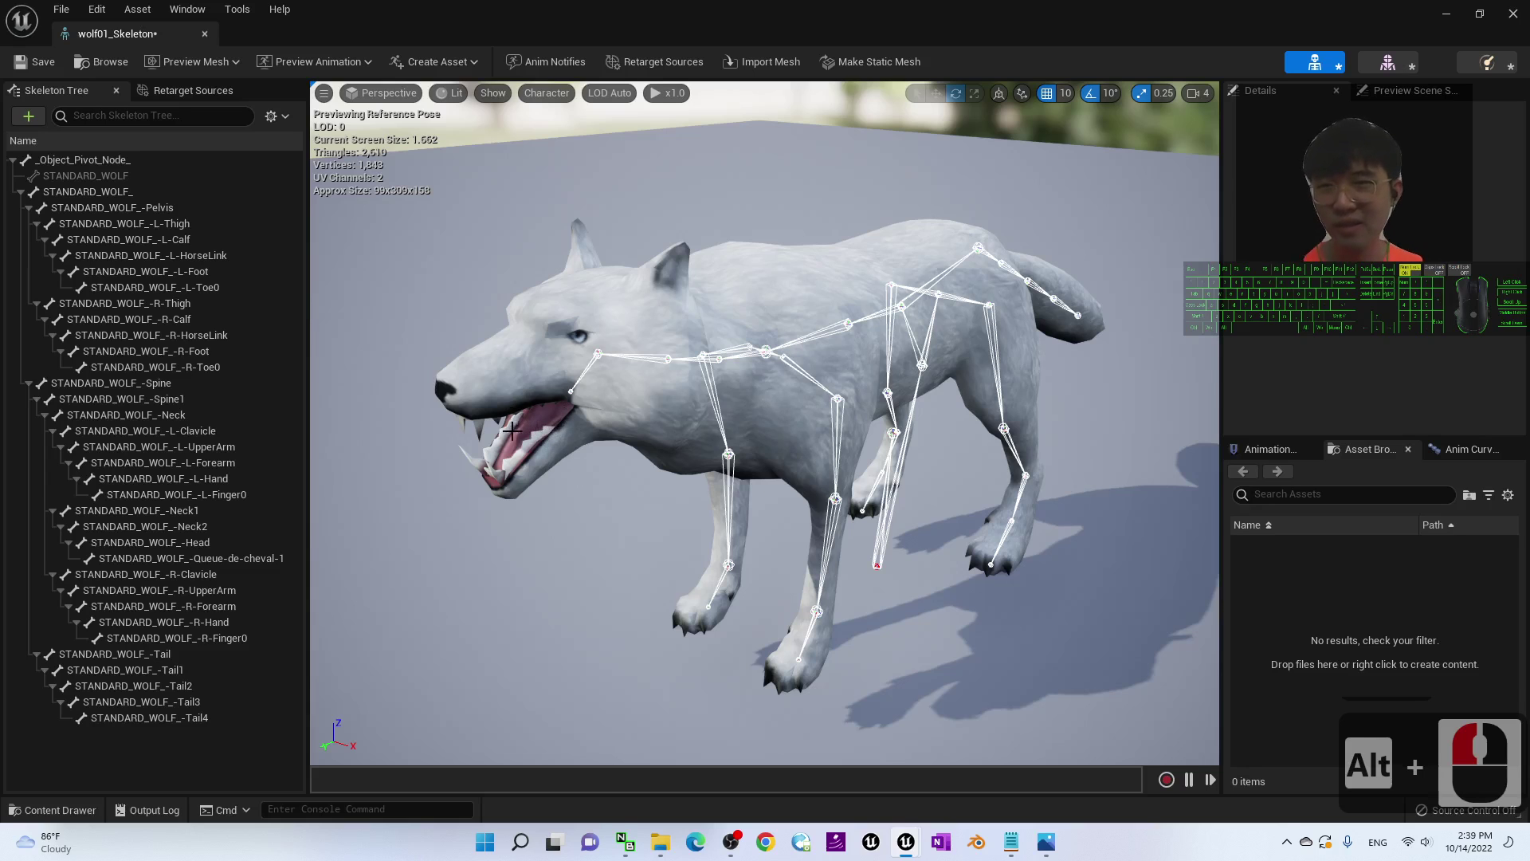
alt+drag(512, 430, 649, 447)
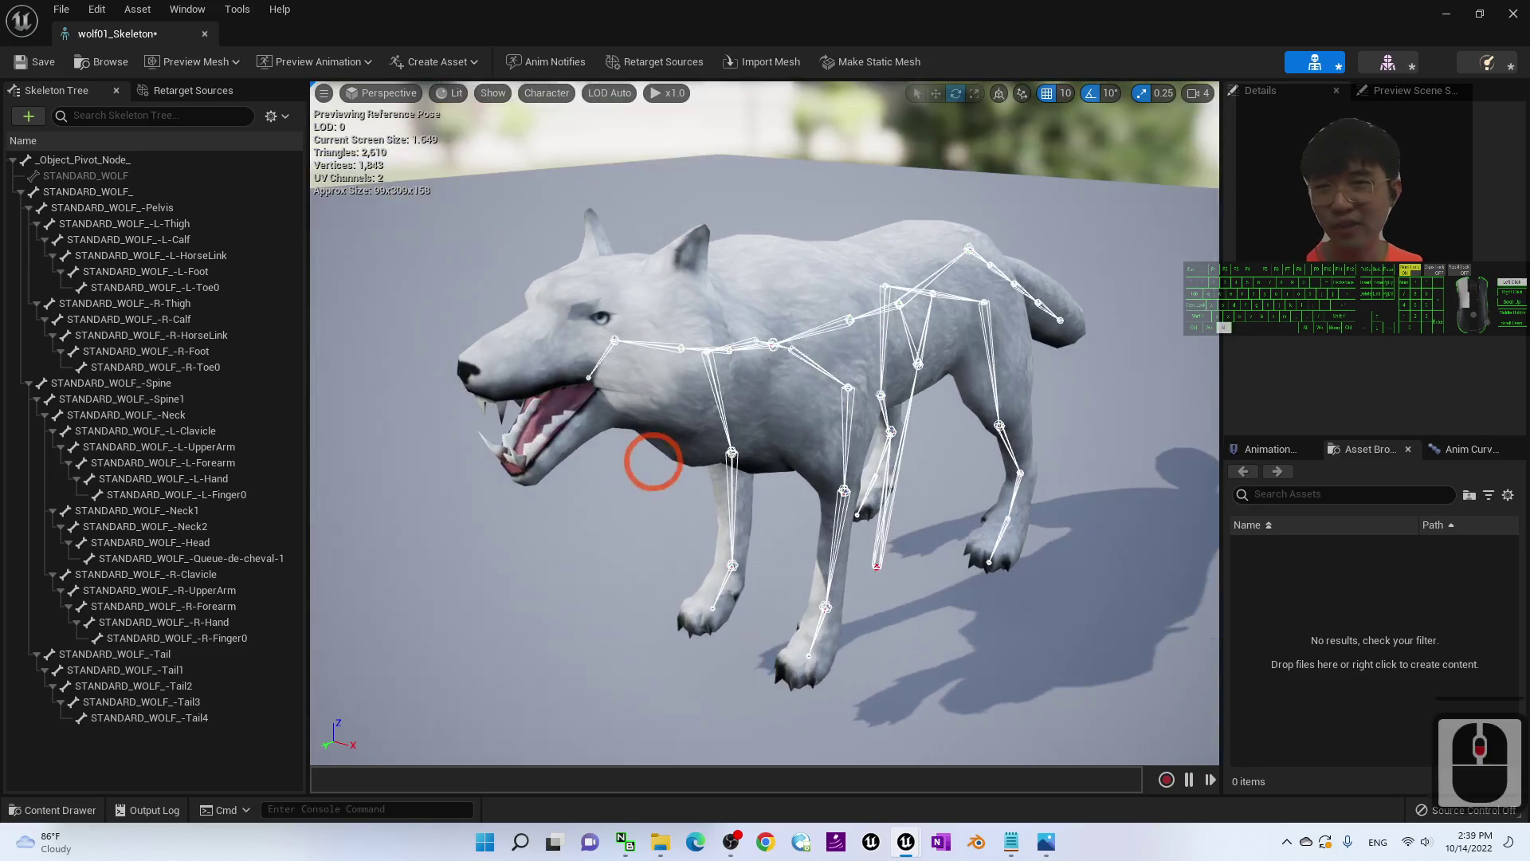
click(599, 361)
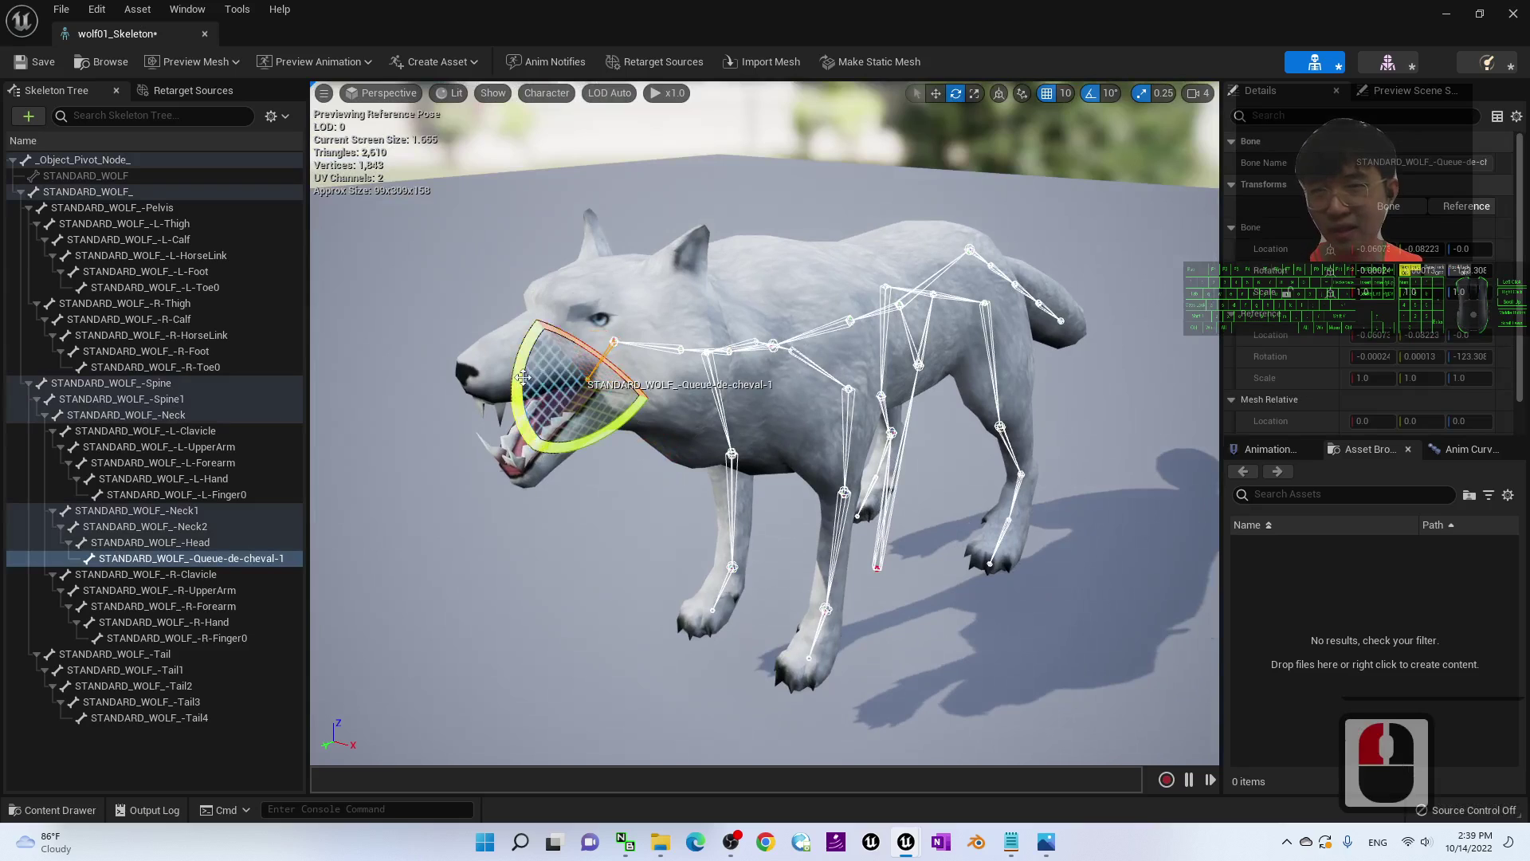
mouse_move(519, 360)
mouse_down()
mouse_move(512, 320)
mouse_move(516, 351)
mouse_up()
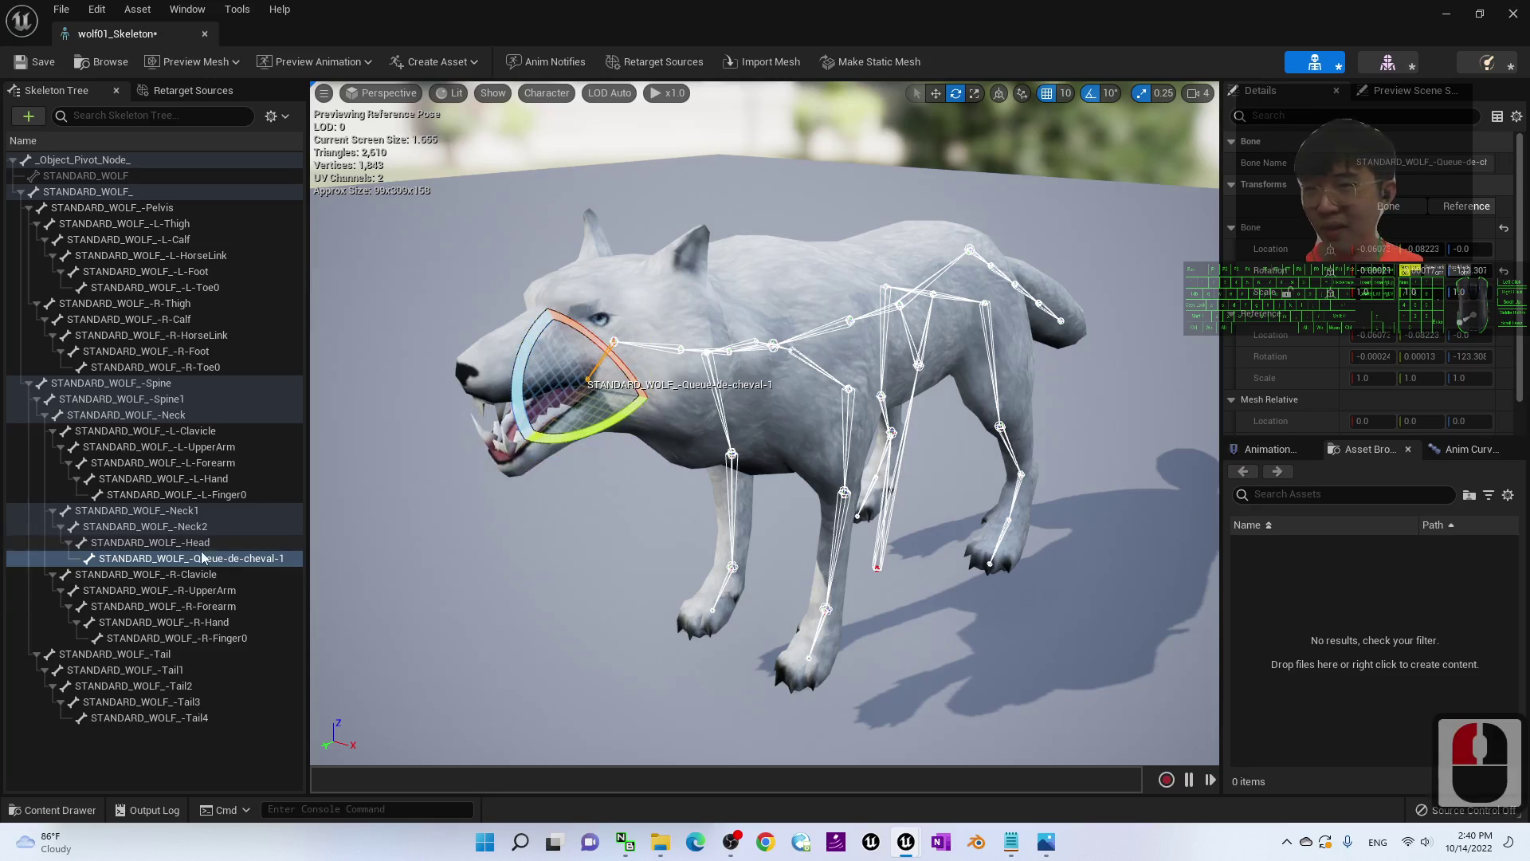
click(209, 558)
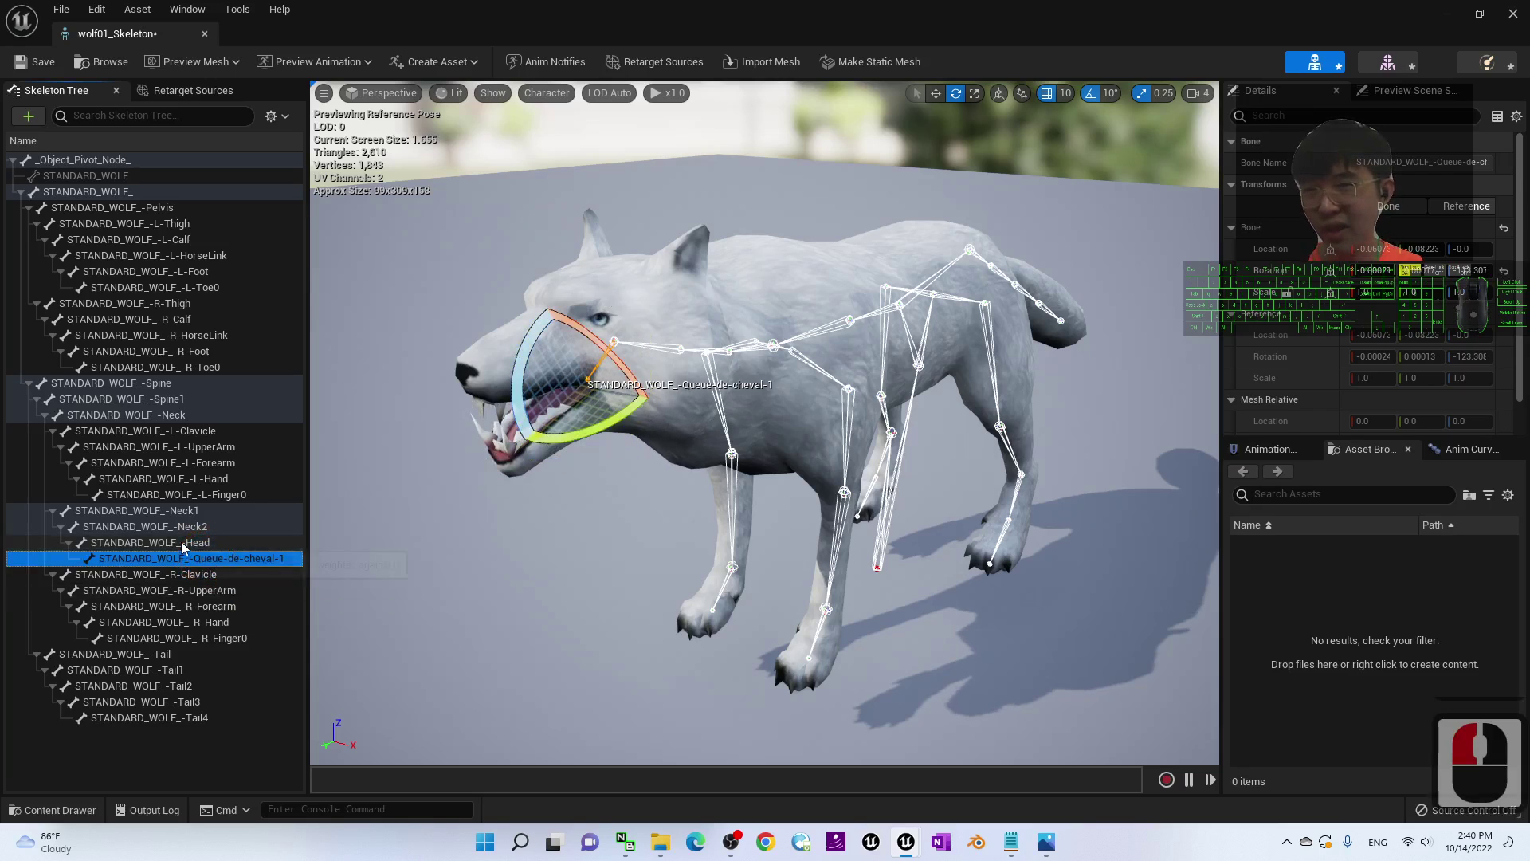
- Select the STANDARD_WOLF_-Head bone and its jaw child bone and compare where they sit in the wolf's head
click(155, 542)
drag(634, 369, 550, 438)
alt+drag(511, 490, 618, 562)
alt+drag(767, 506, 886, 443)
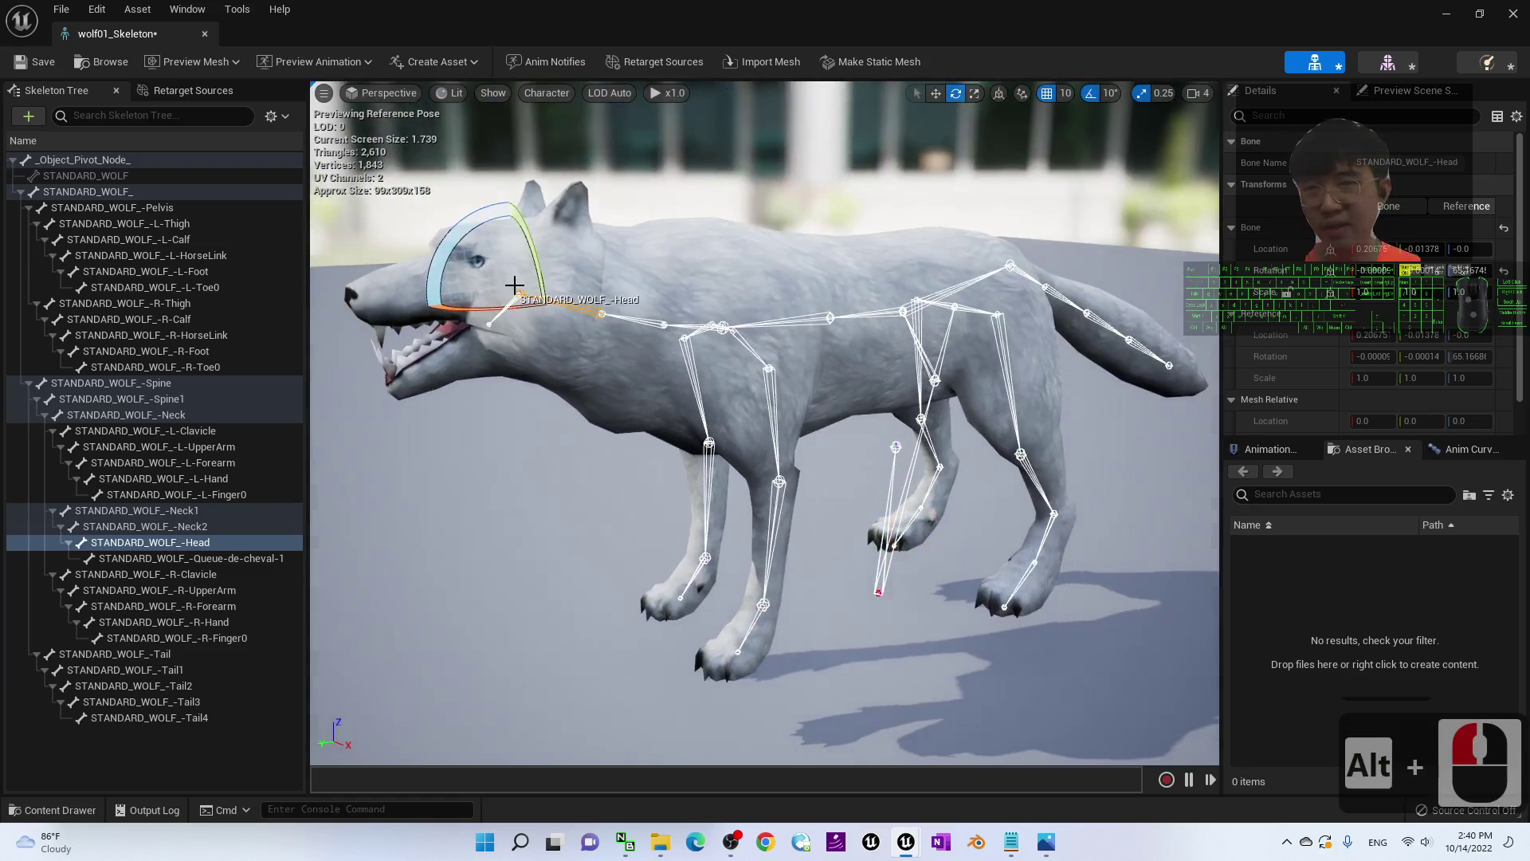
click(512, 301)
click(498, 308)
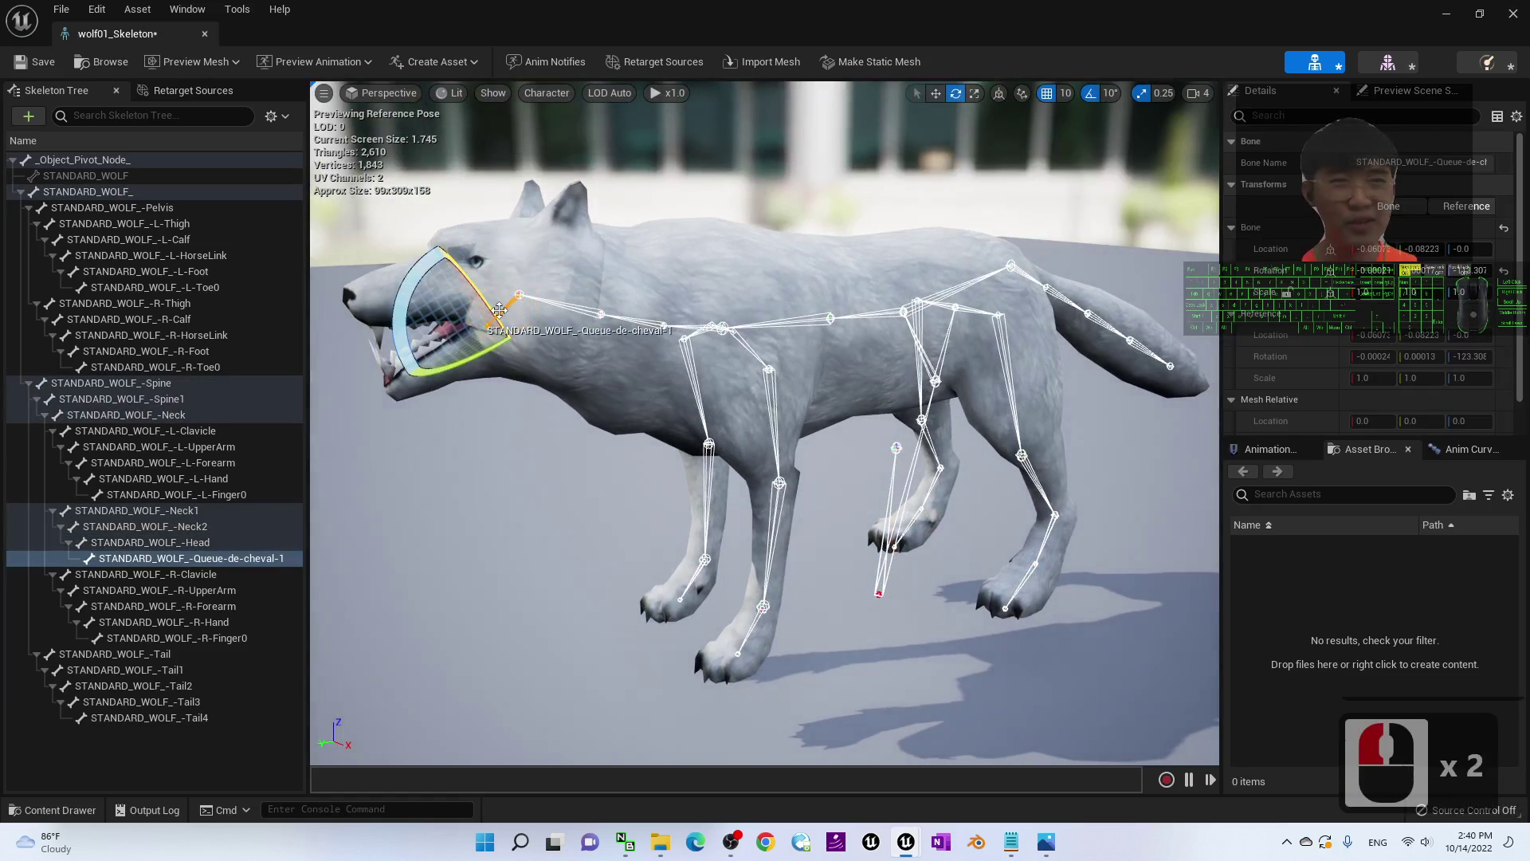
- Select the STANDARD_WOLF_ bone and the unweighted STANDARD_WOLF bone and examine where they sit near the hind legs
alt+drag(1026, 503, 1048, 550)
scroll(1002, 460, up, 4)
scroll(1002, 459, down, 5)
alt+scroll(1021, 453, up, 1)
alt+middle_drag(1020, 453, 881, 491)
scroll(861, 506, up, 3)
click(663, 612)
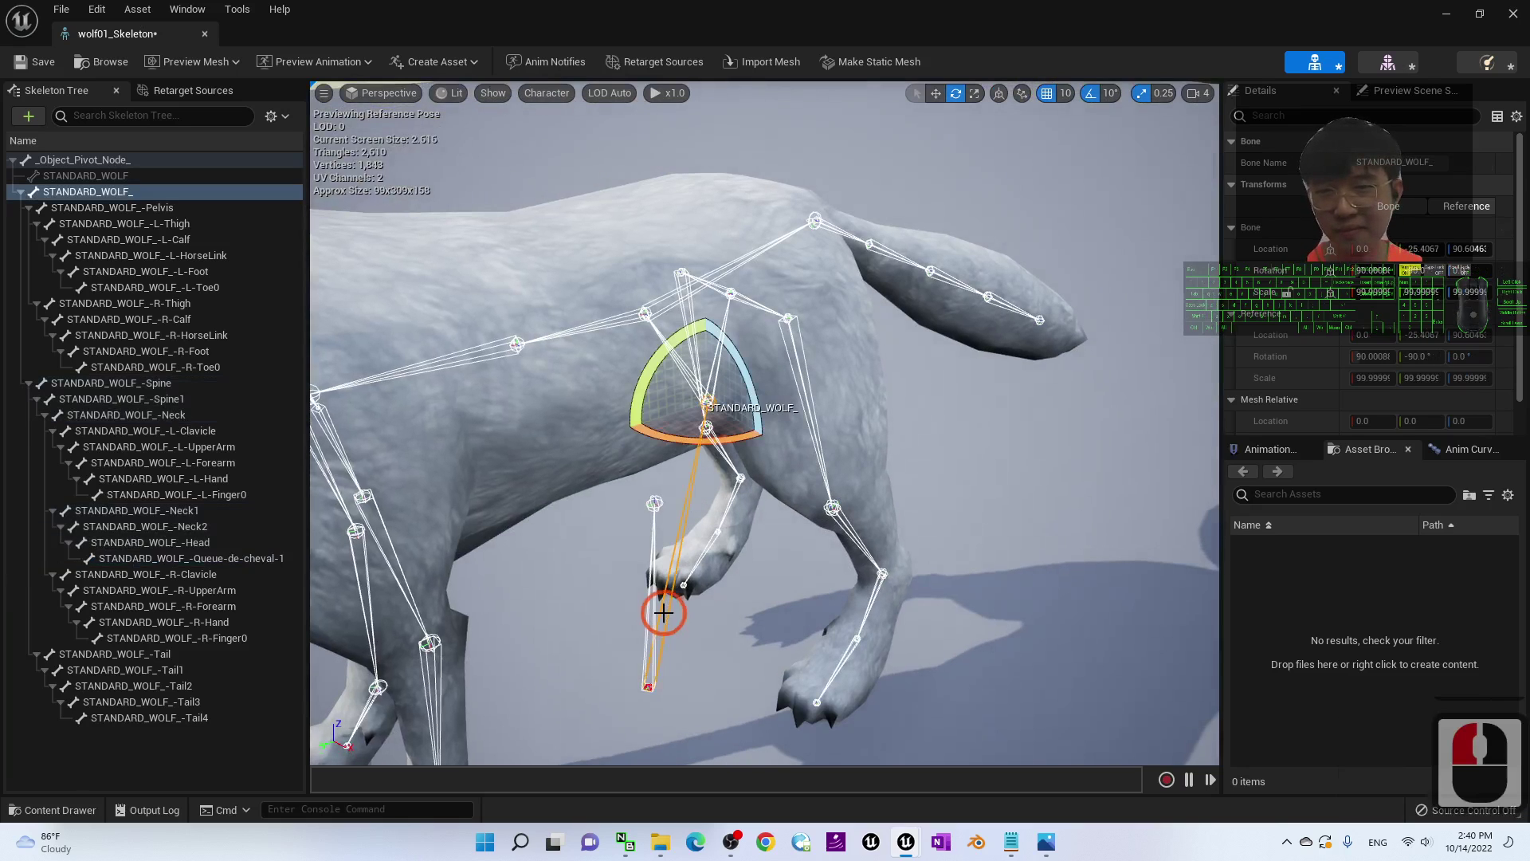
click(86, 176)
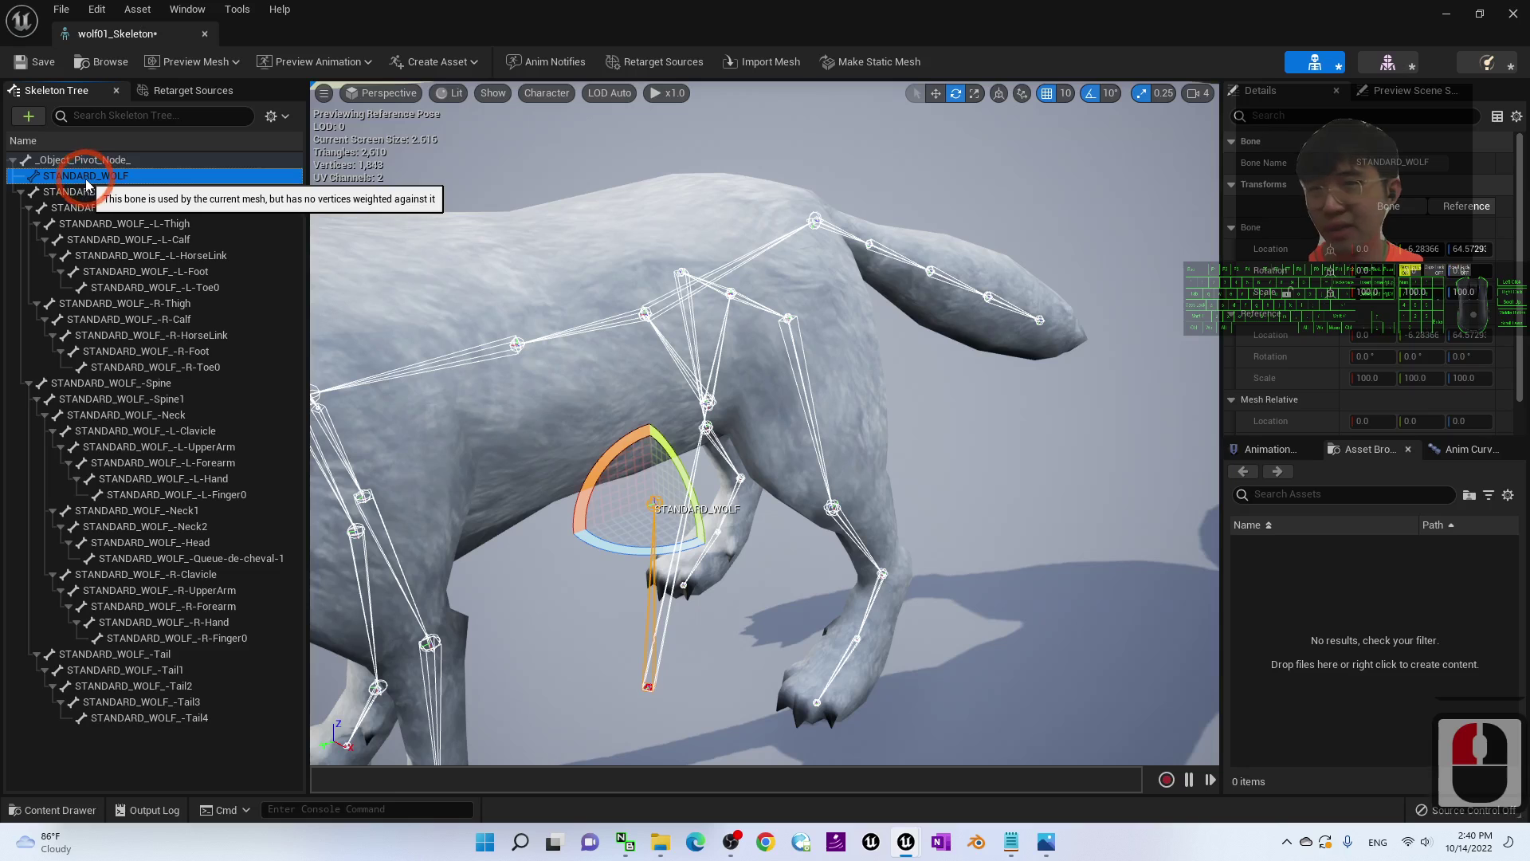
- Compare where the _Object_Pivot_Node_ and STANDARD_WOLF_ bones sit near the hind legs, and close the wolf01_Skeleton editor
alt+drag(949, 416, 935, 393)
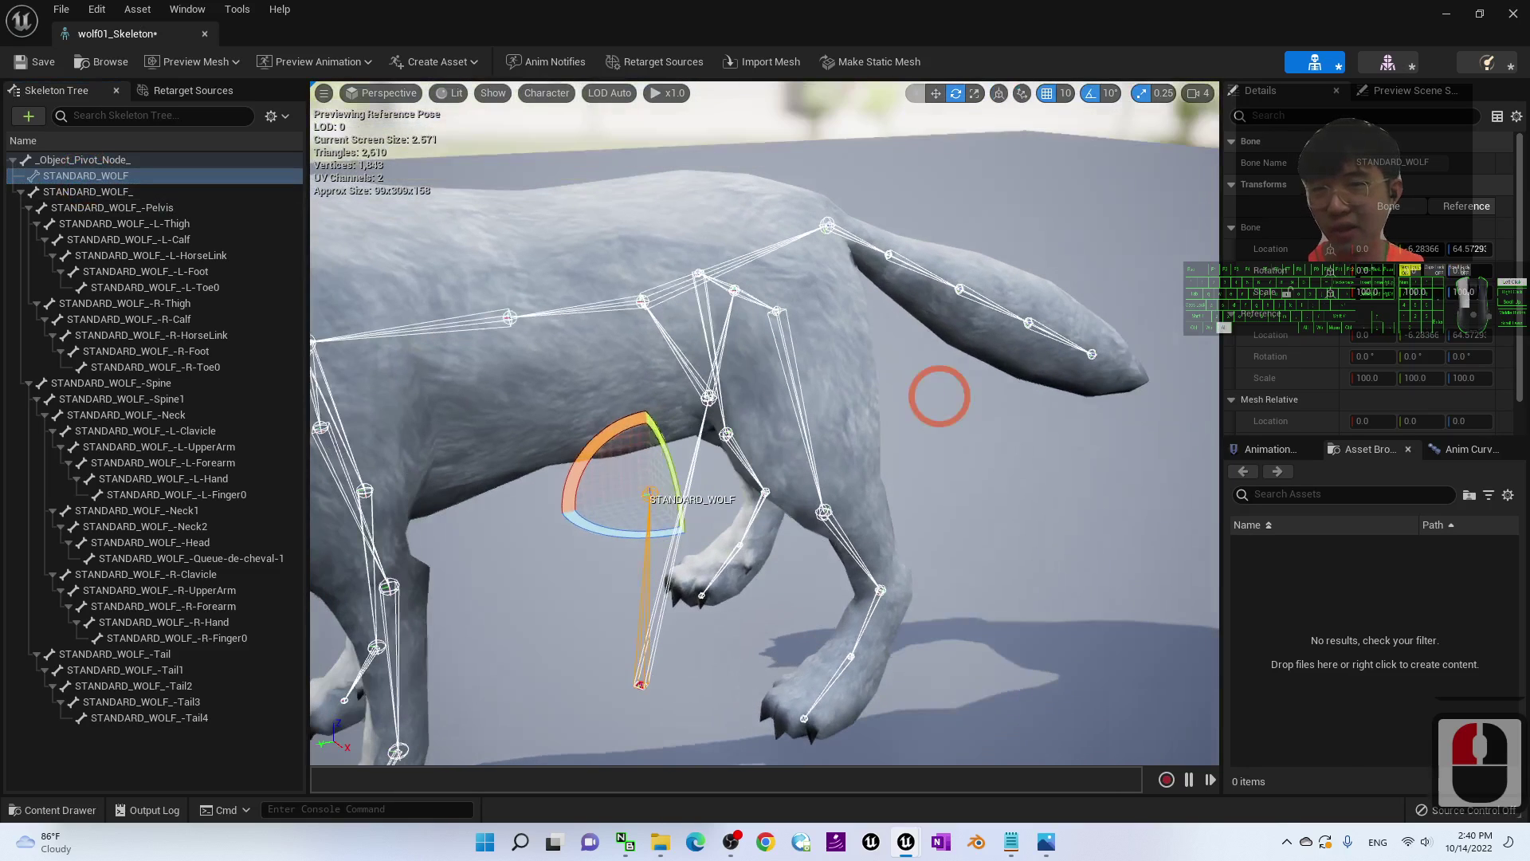
click(113, 160)
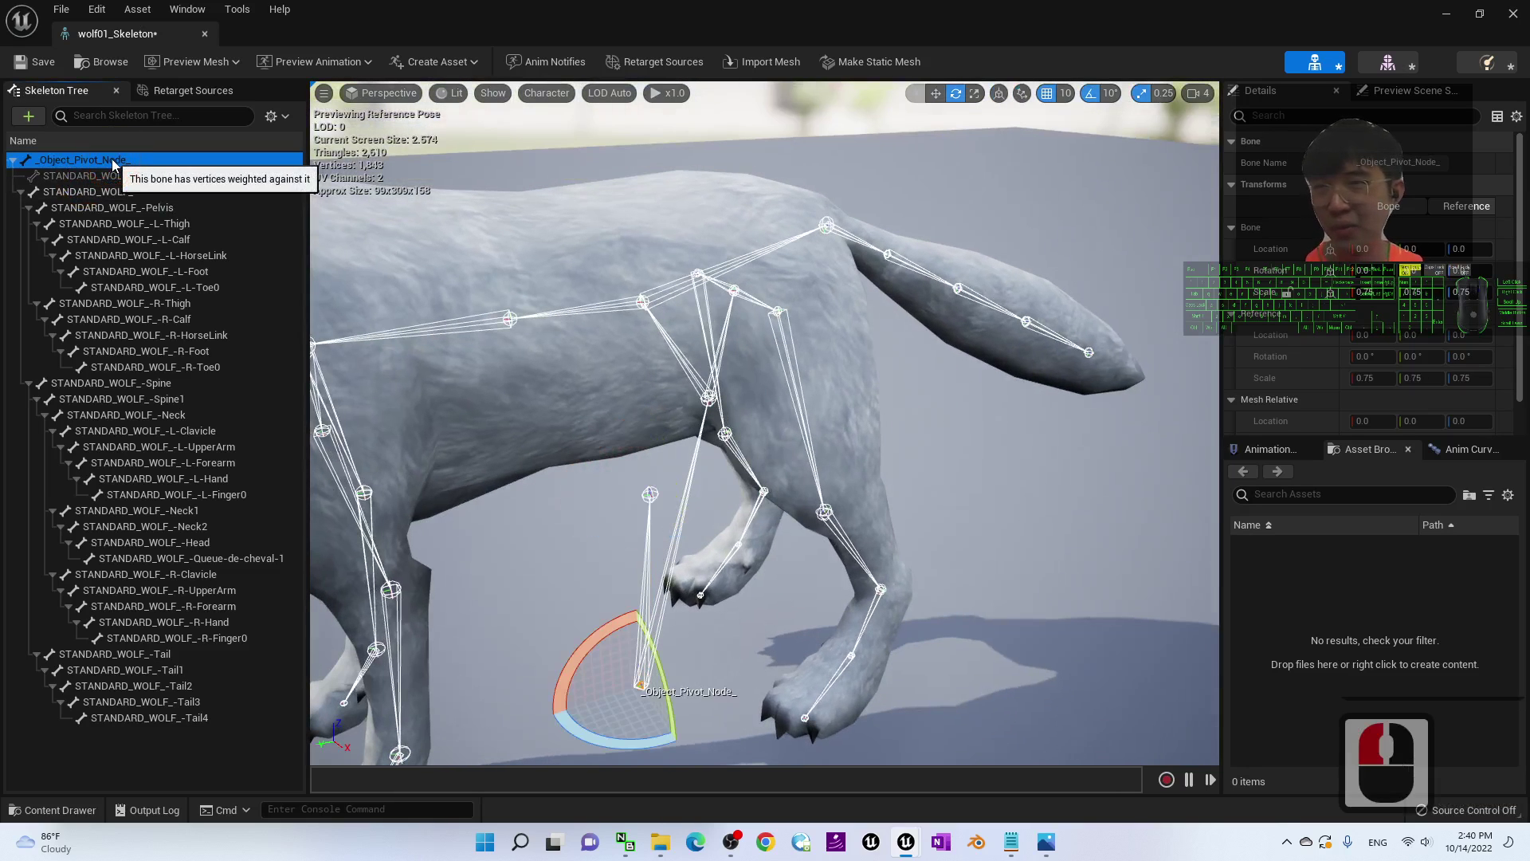
click(86, 192)
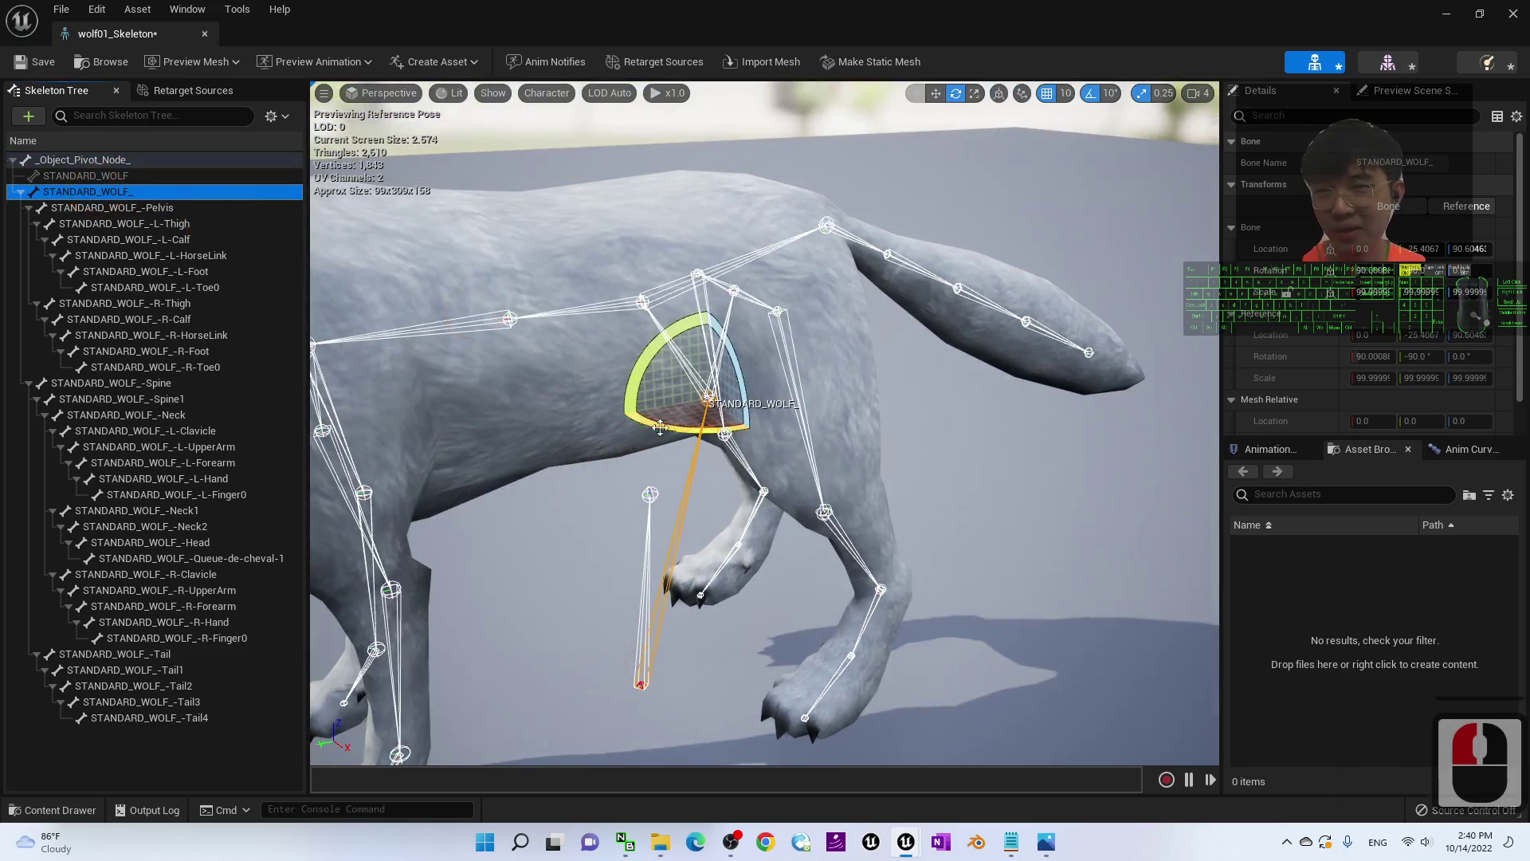
mouse_move(675, 327)
mouse_down()
mouse_move(720, 324)
mouse_move(684, 327)
mouse_up()
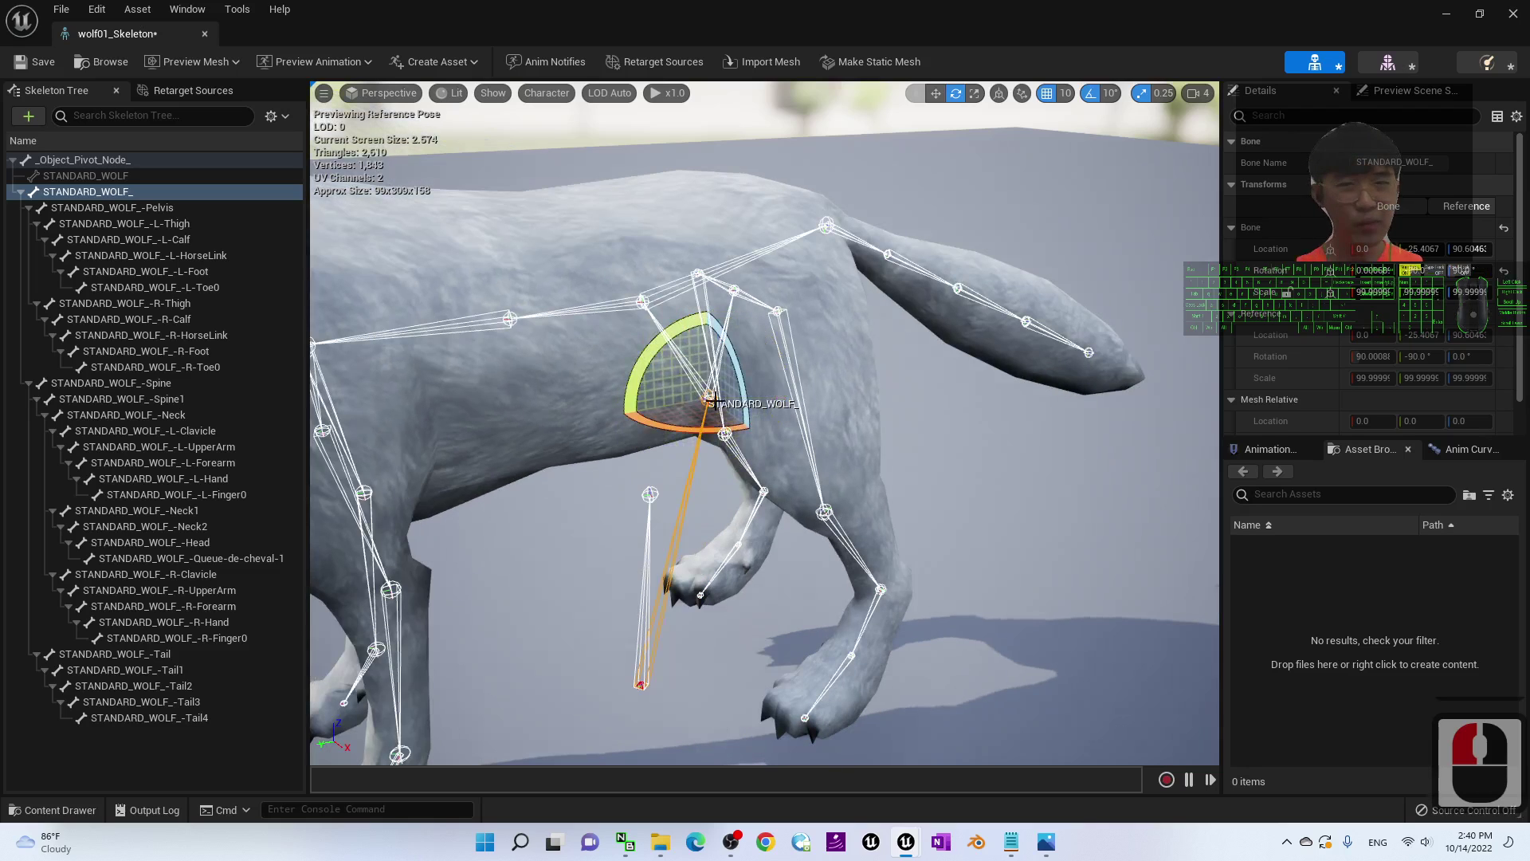
click(119, 192)
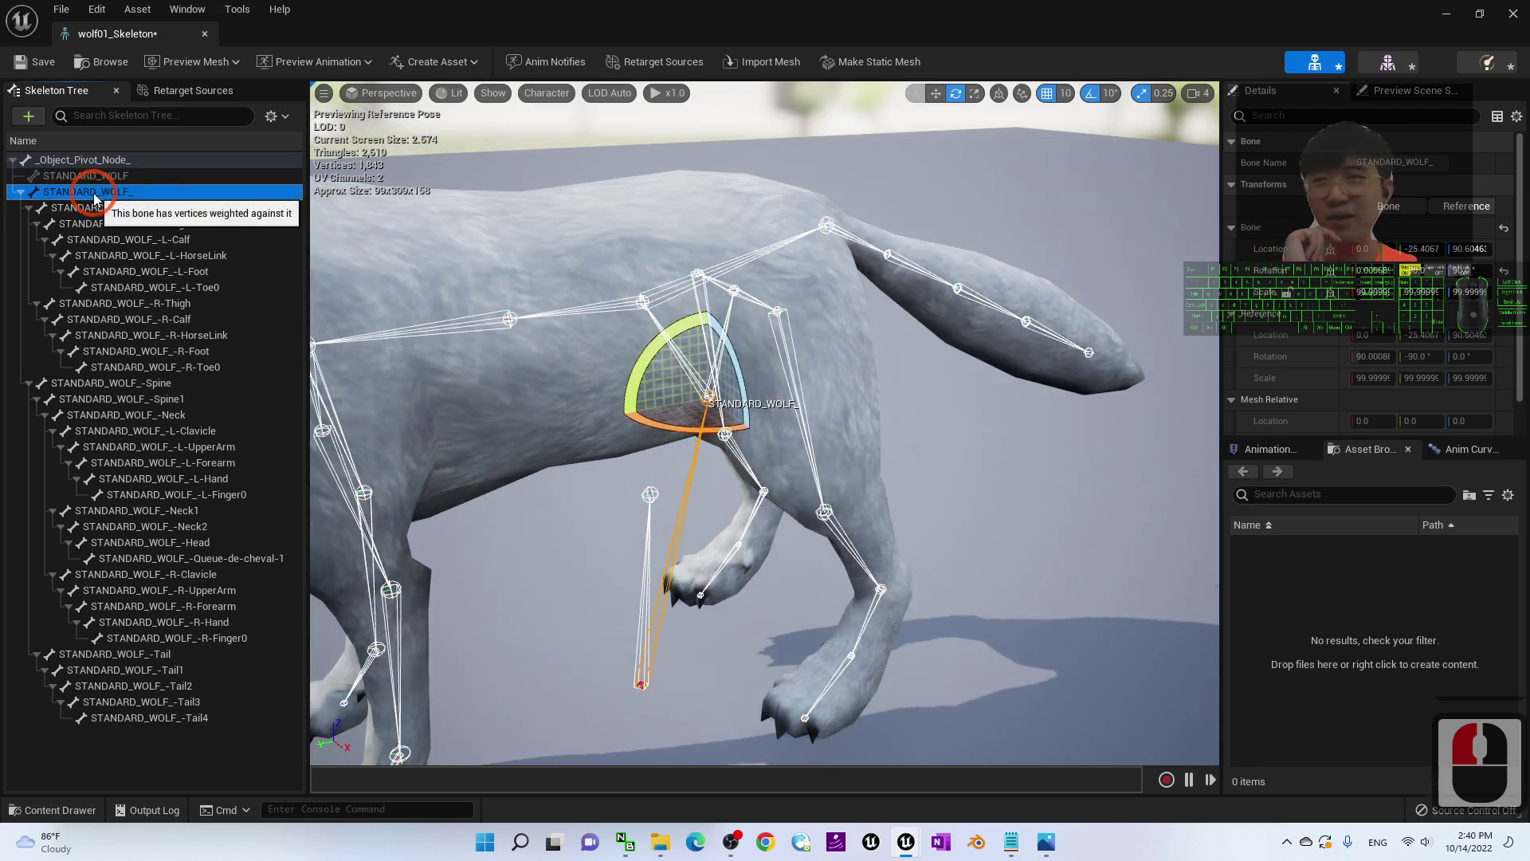
click(1514, 13)
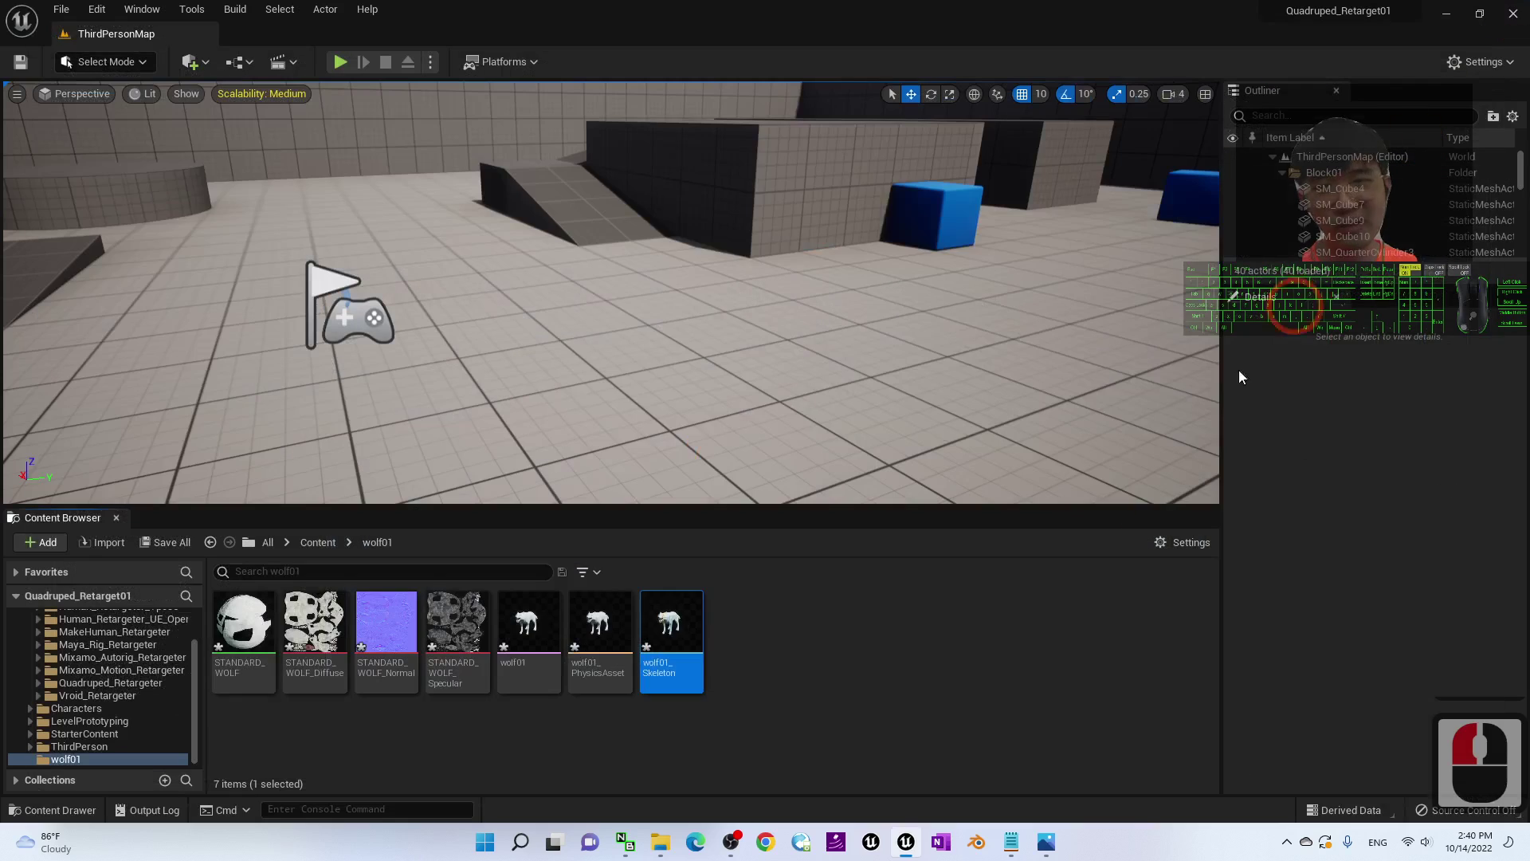
- Create an IK Rig asset in the wolf01 folder with wolf01 as its skeletal mesh
click(865, 657)
click(664, 676)
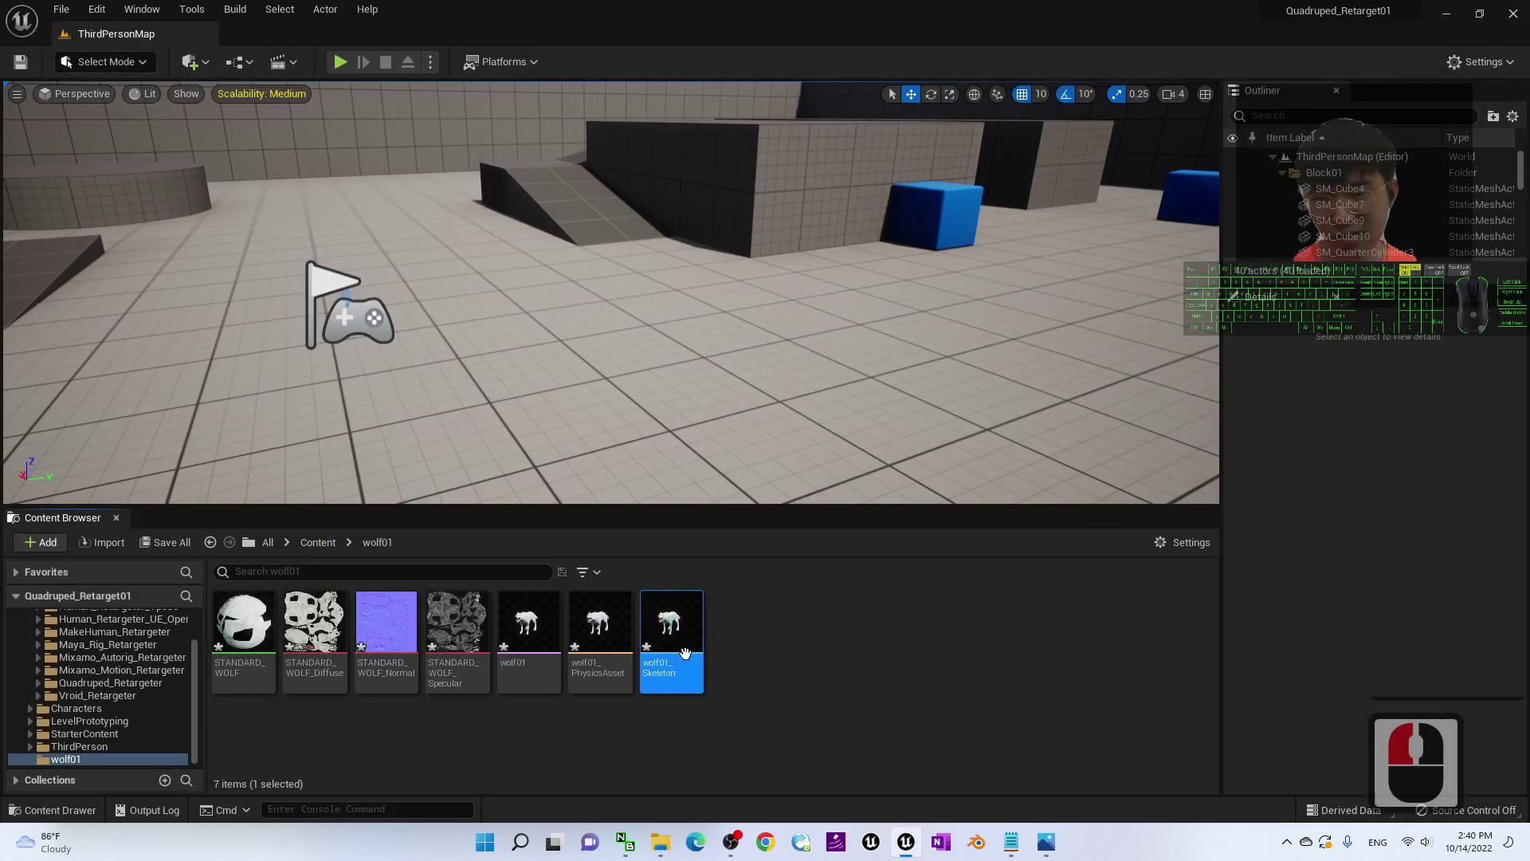
right_click(758, 676)
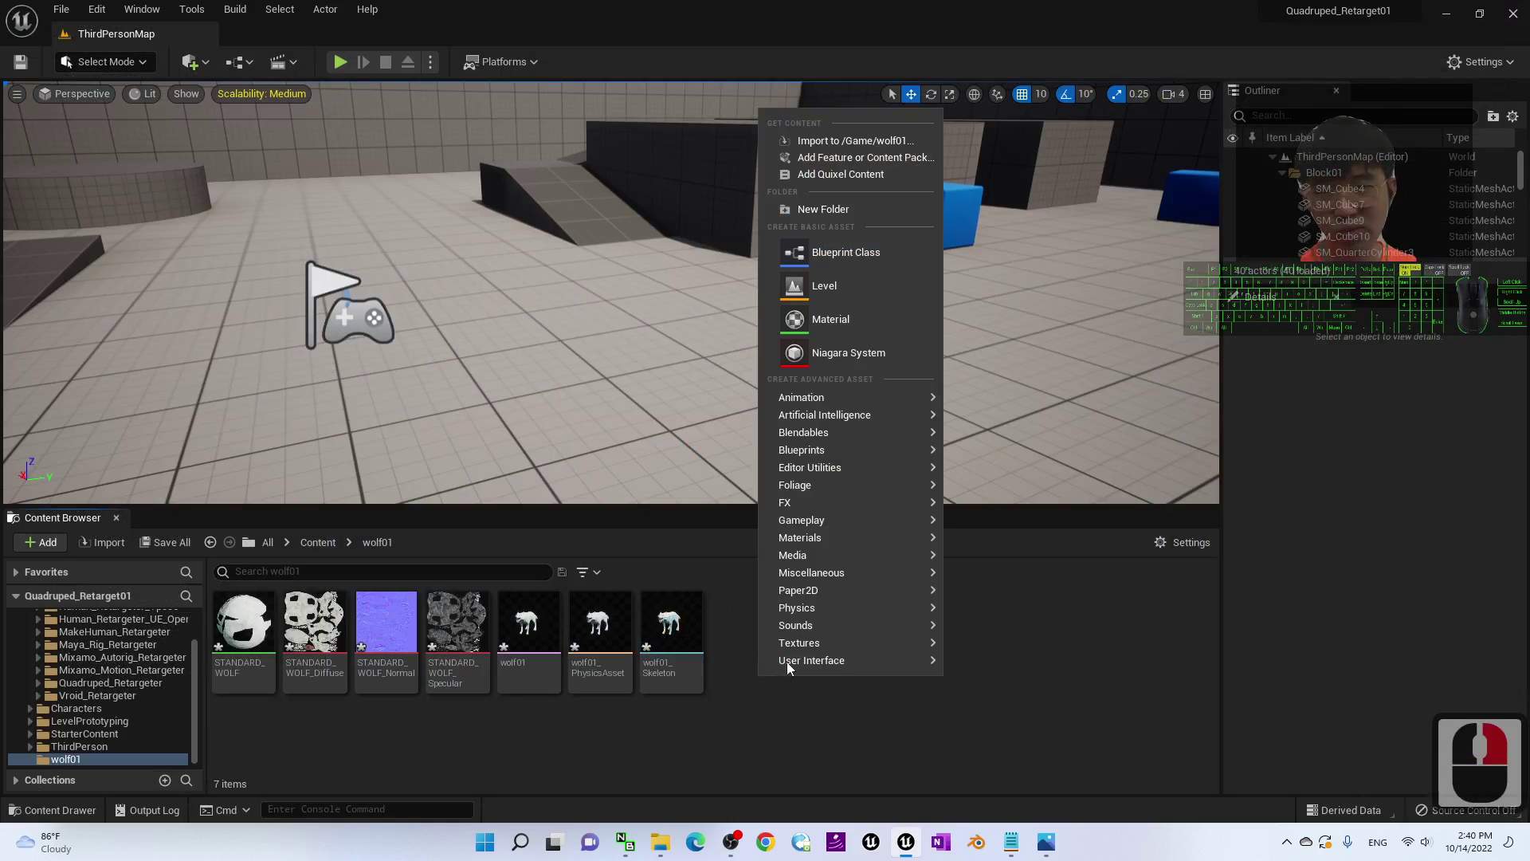
click(841, 402)
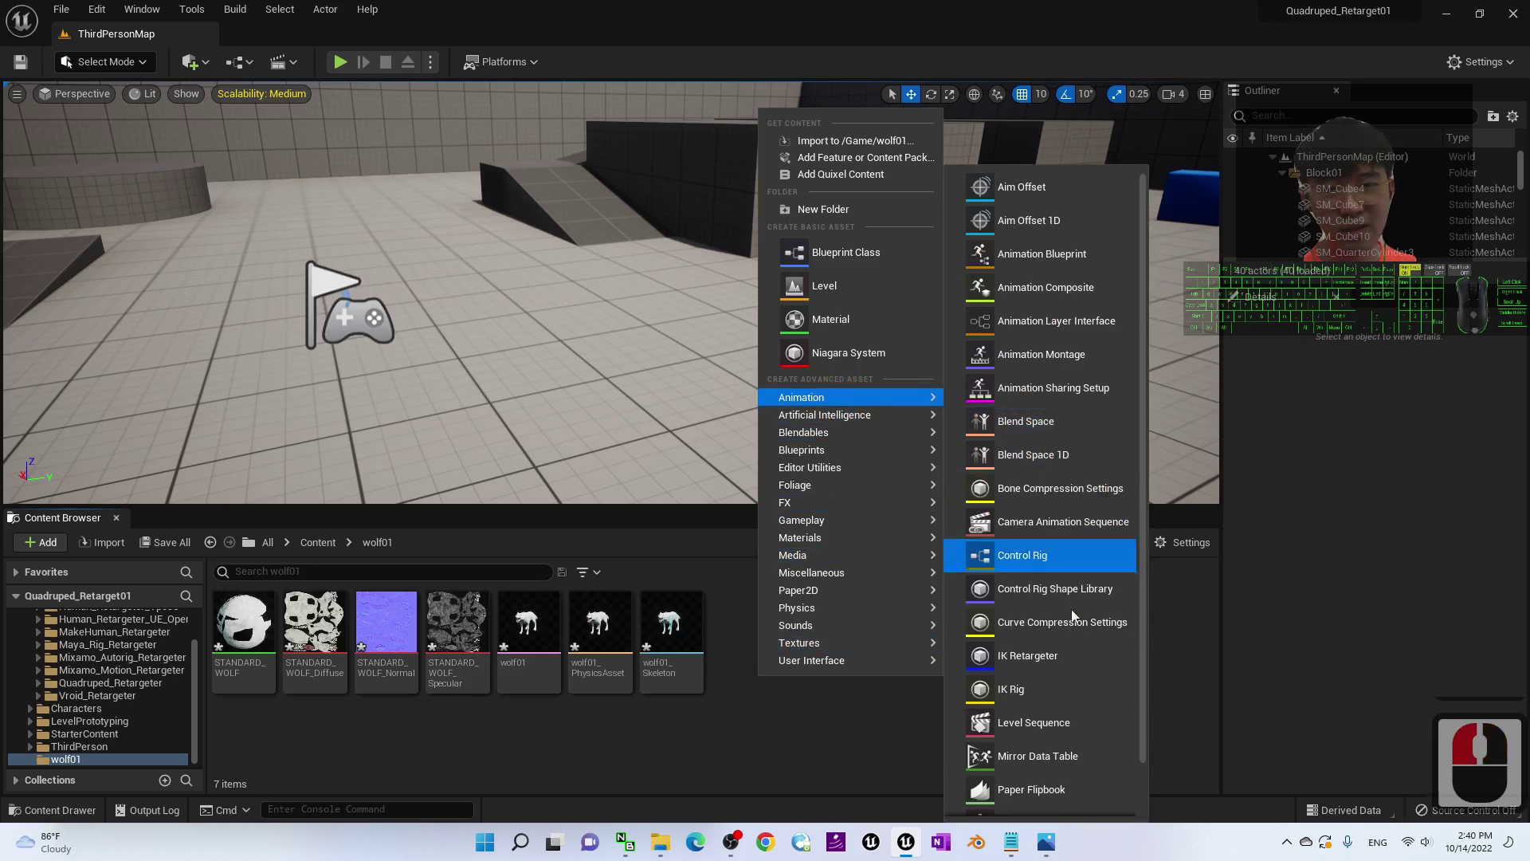
click(1012, 689)
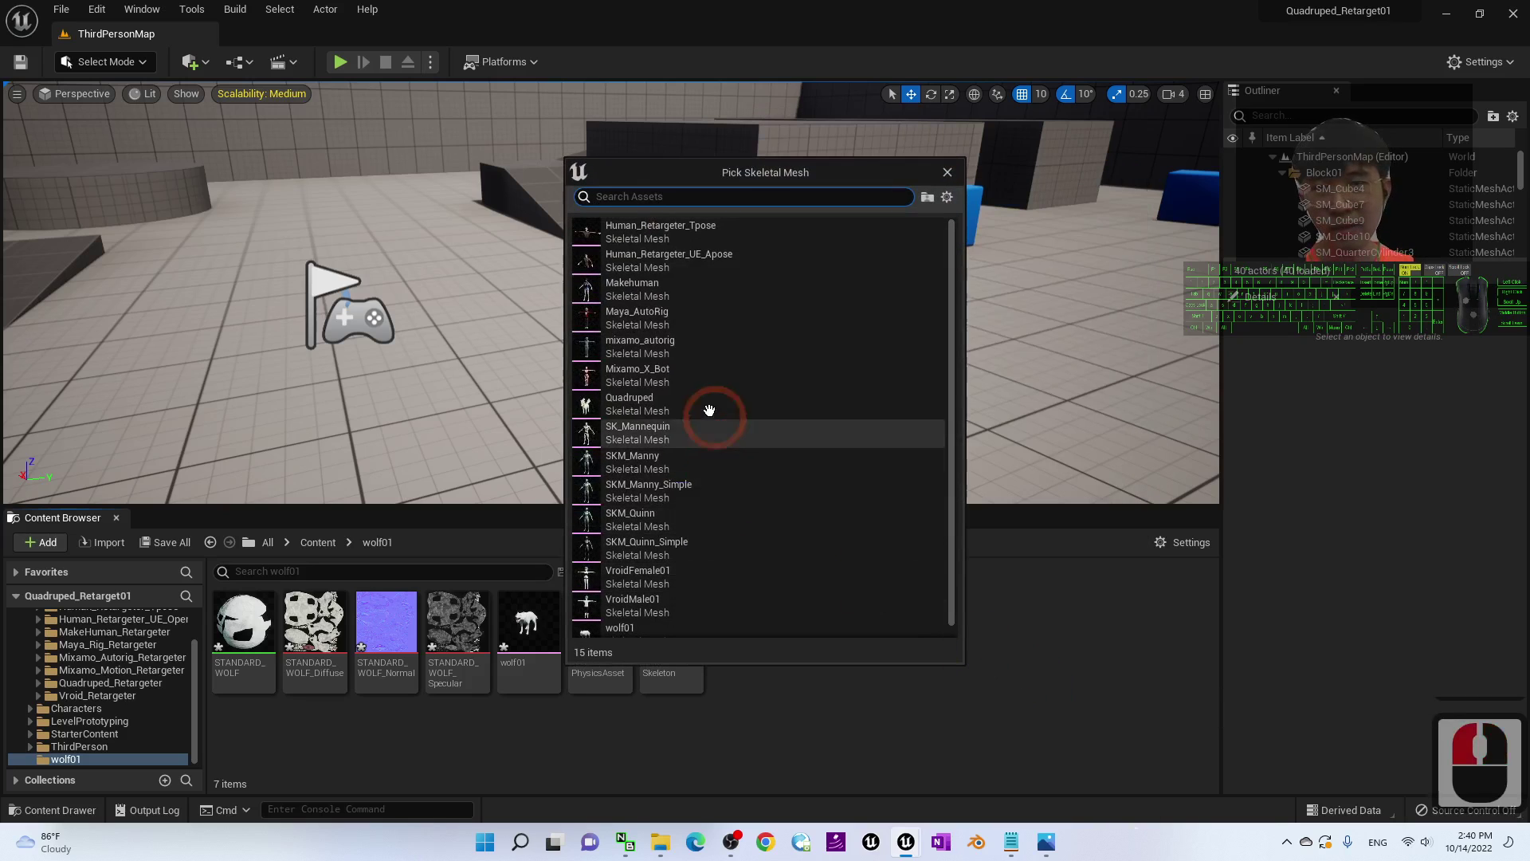
drag(763, 175, 1005, 219)
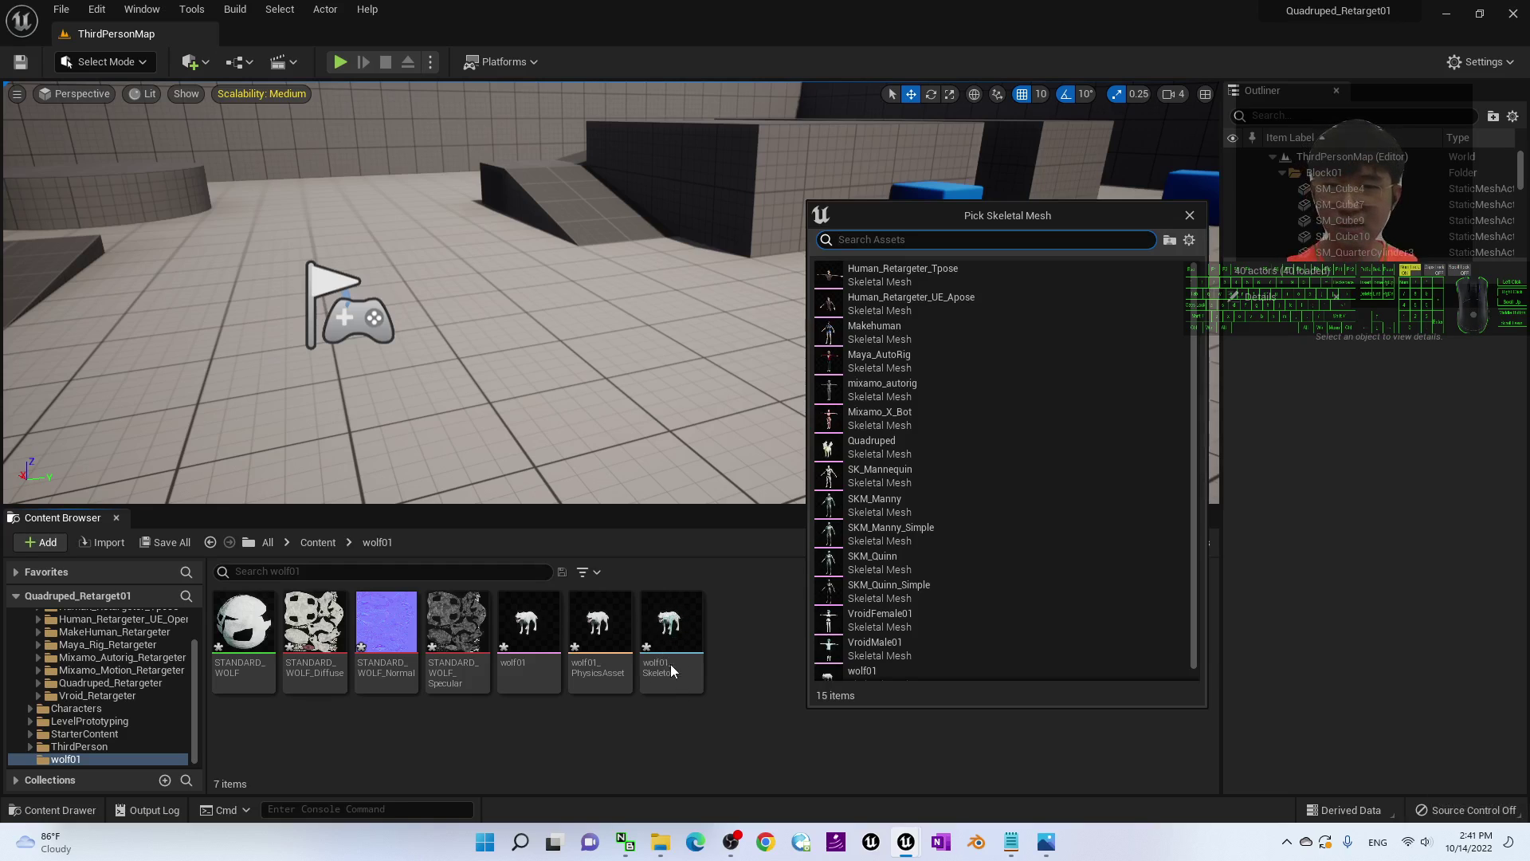
text(wolf01)
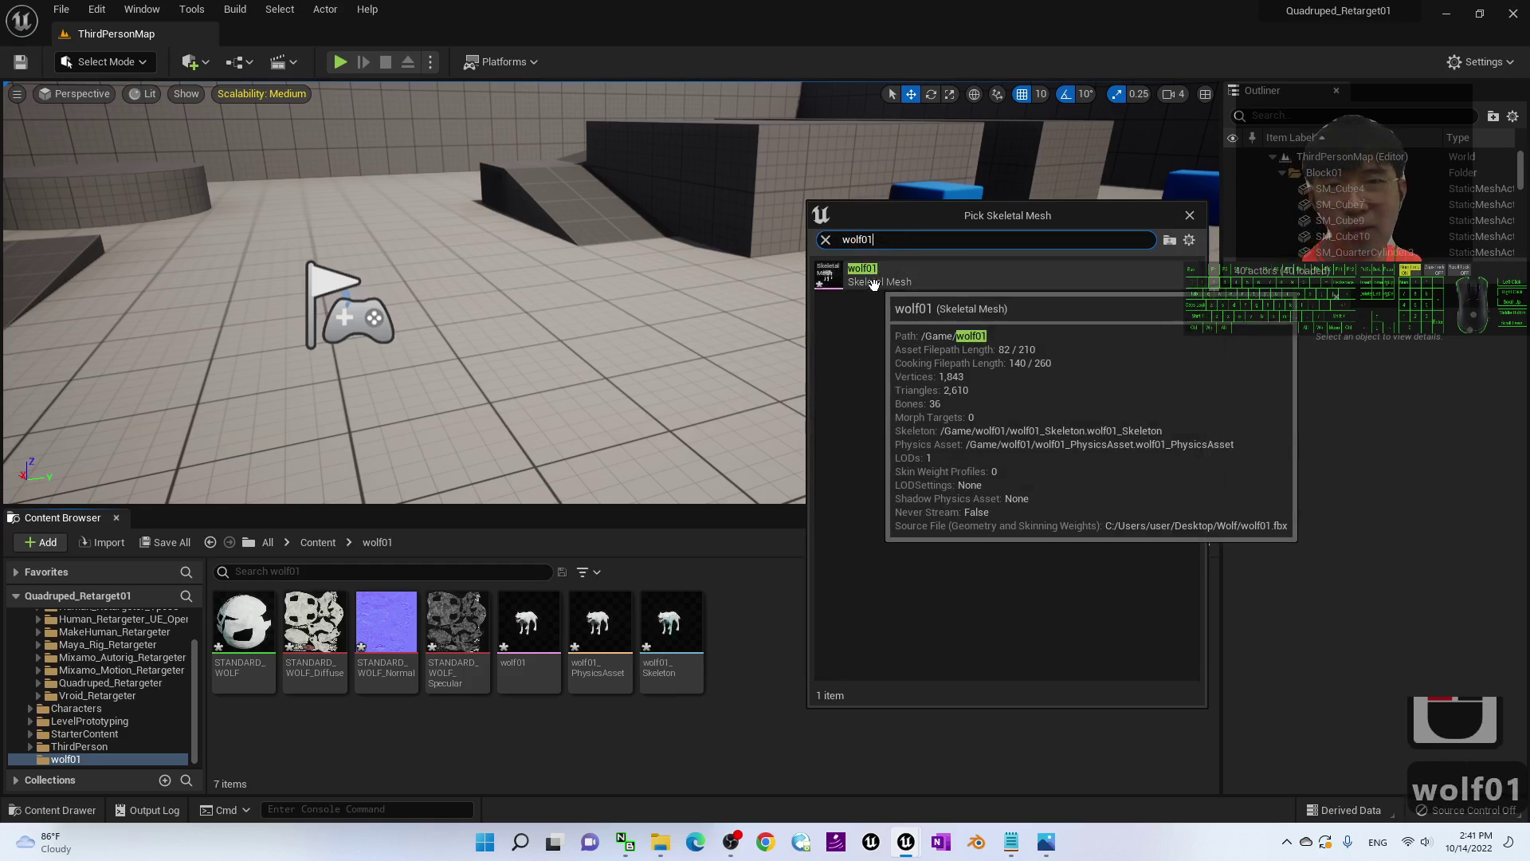
click(903, 282)
double_click(903, 281)
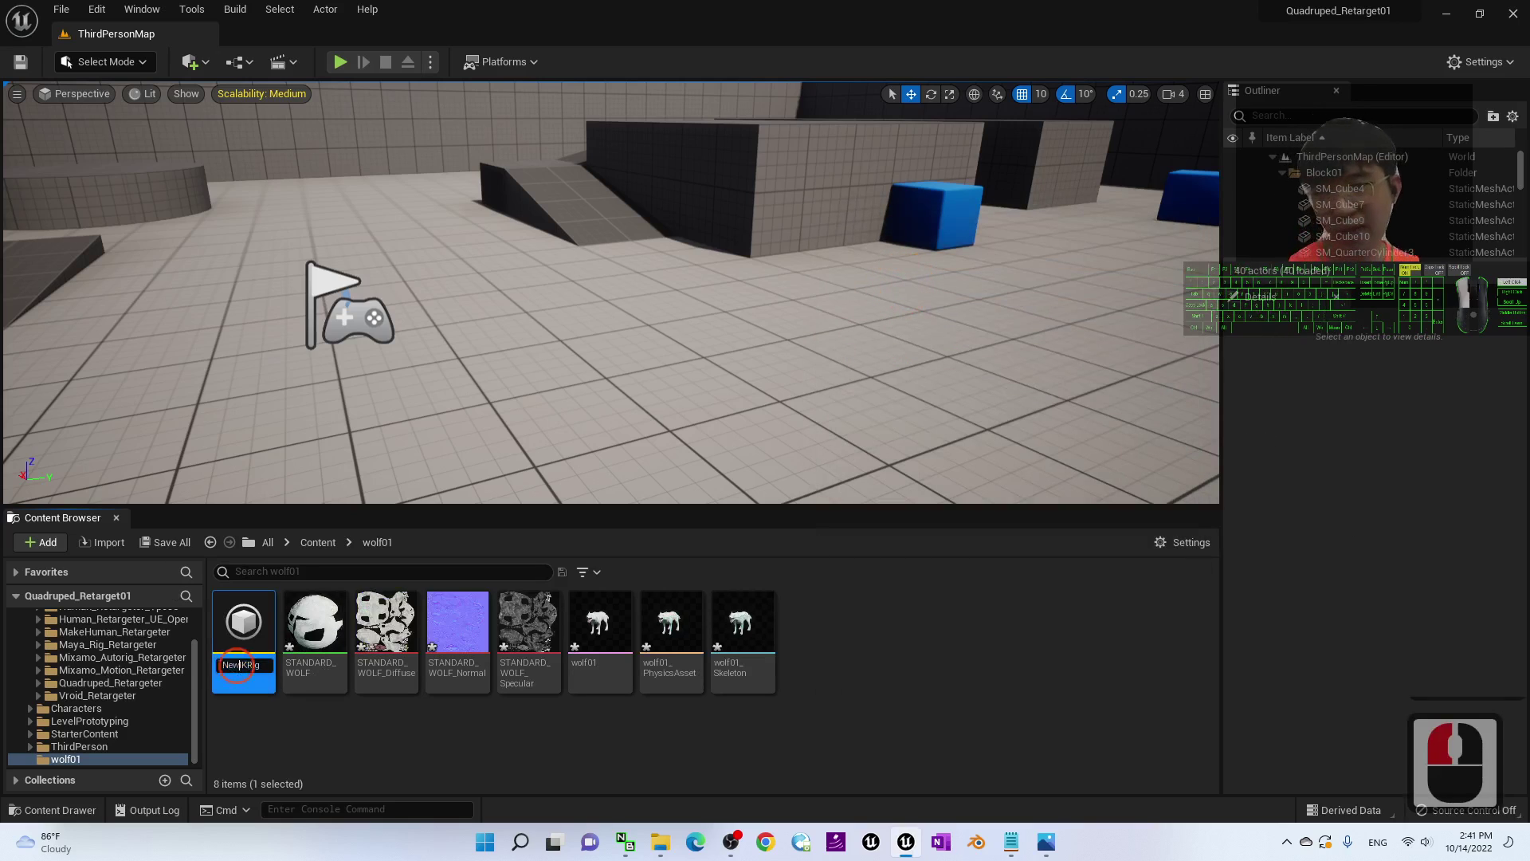
- Name the new IK Rig asset wolf01_IKRig
drag(240, 665, 196, 662)
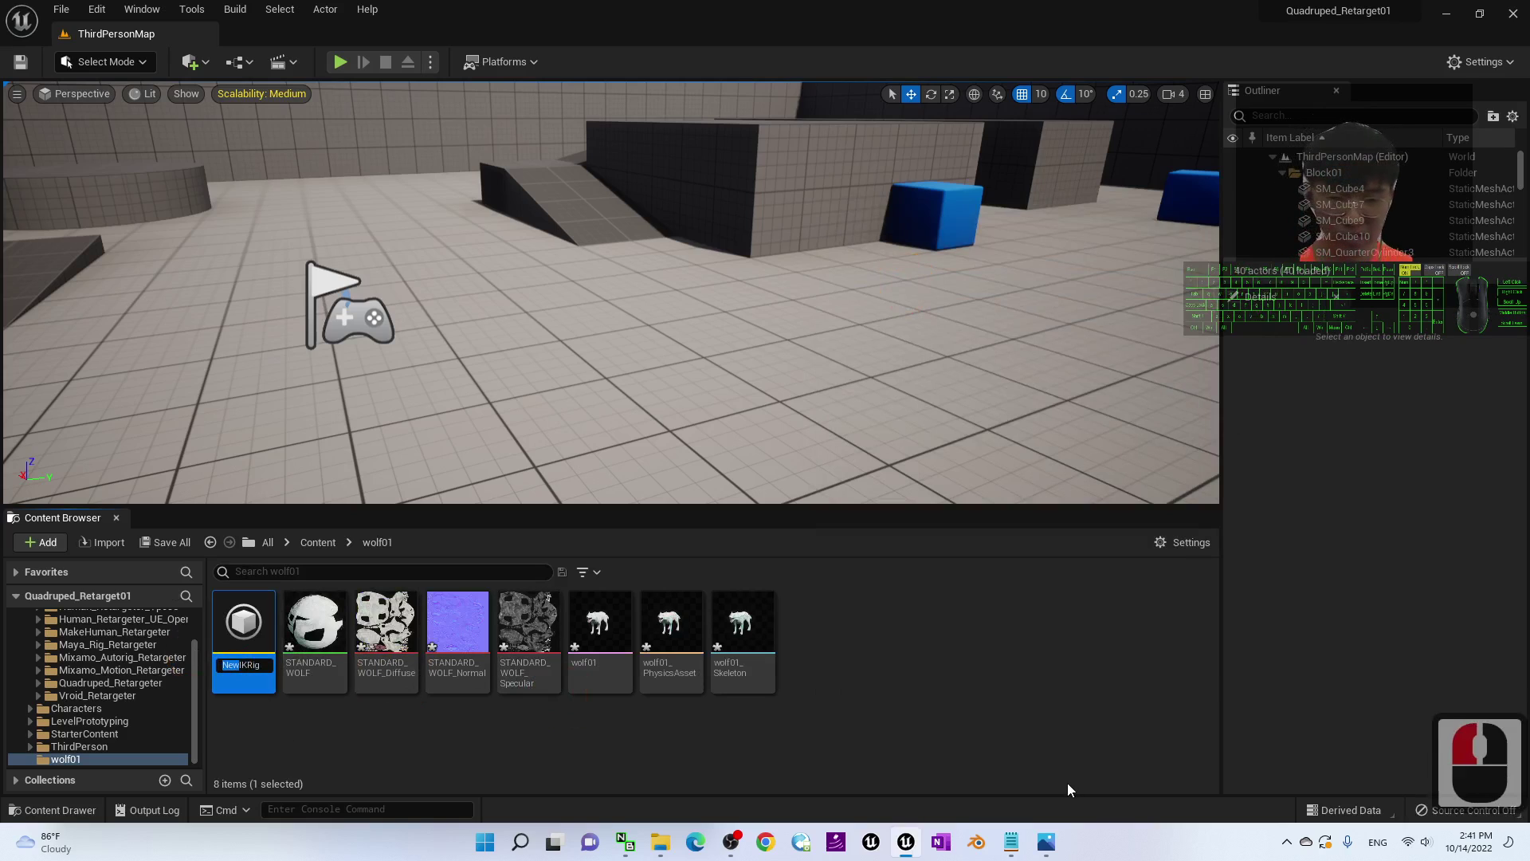
key(Delete)
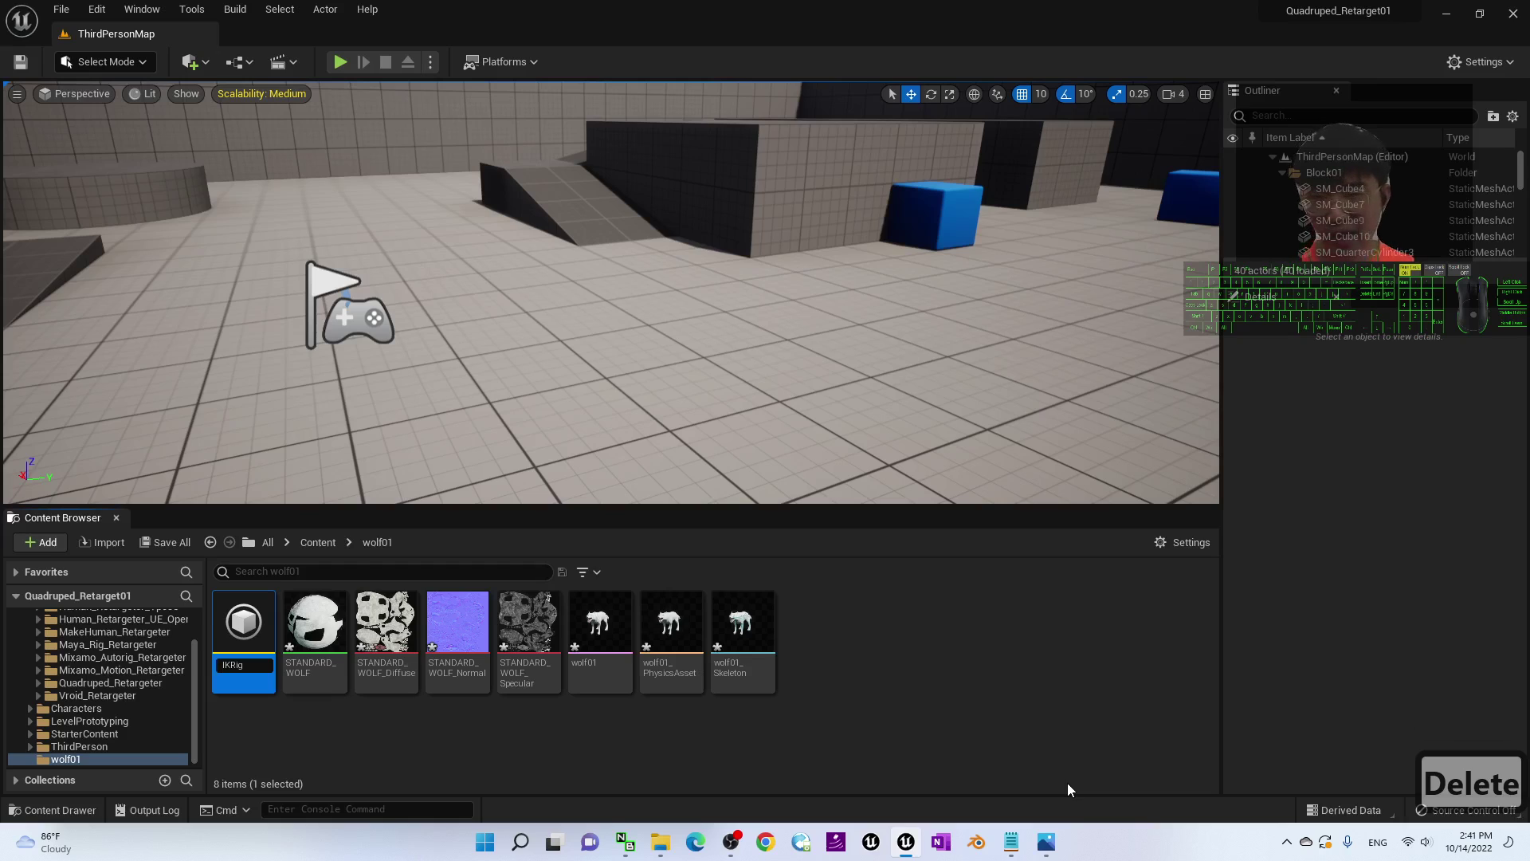
text(wolf)
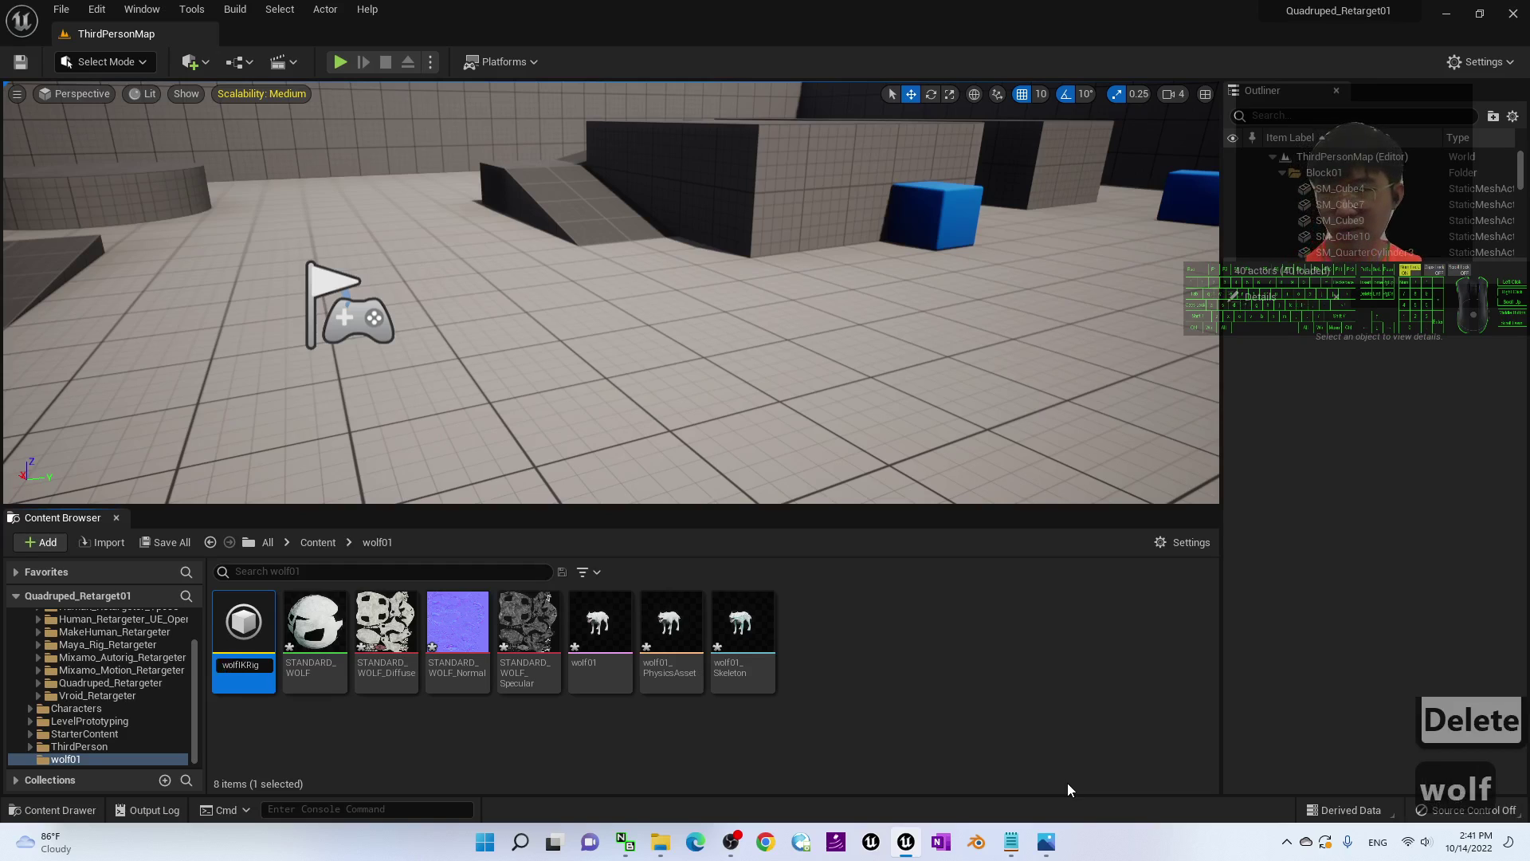
text(01_)
key(Return)
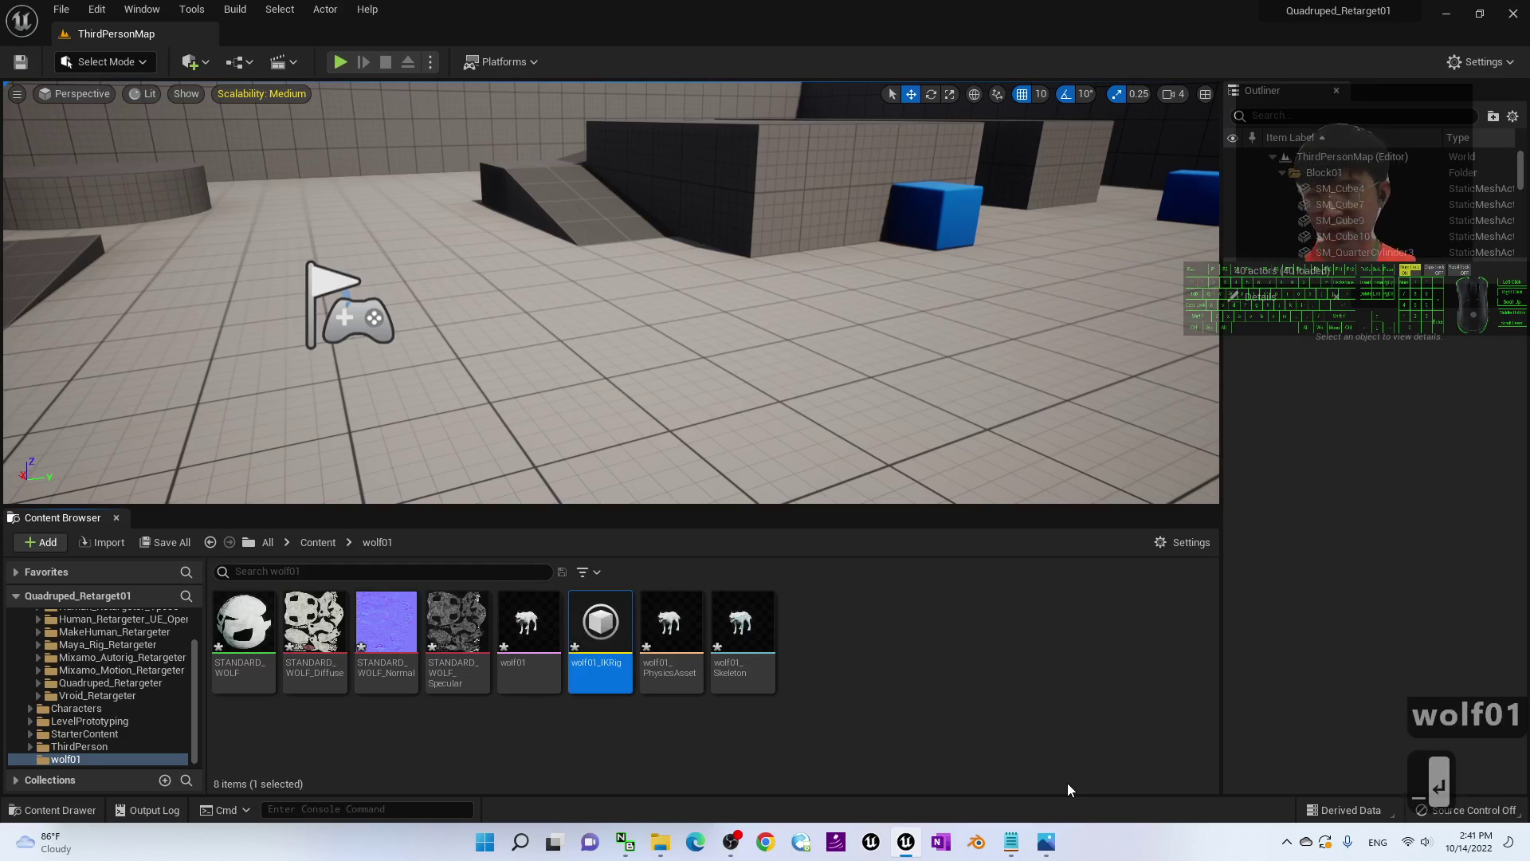
- Open wolf01_IKRig and view the whole wolf at an angle from its front
double_click(613, 625)
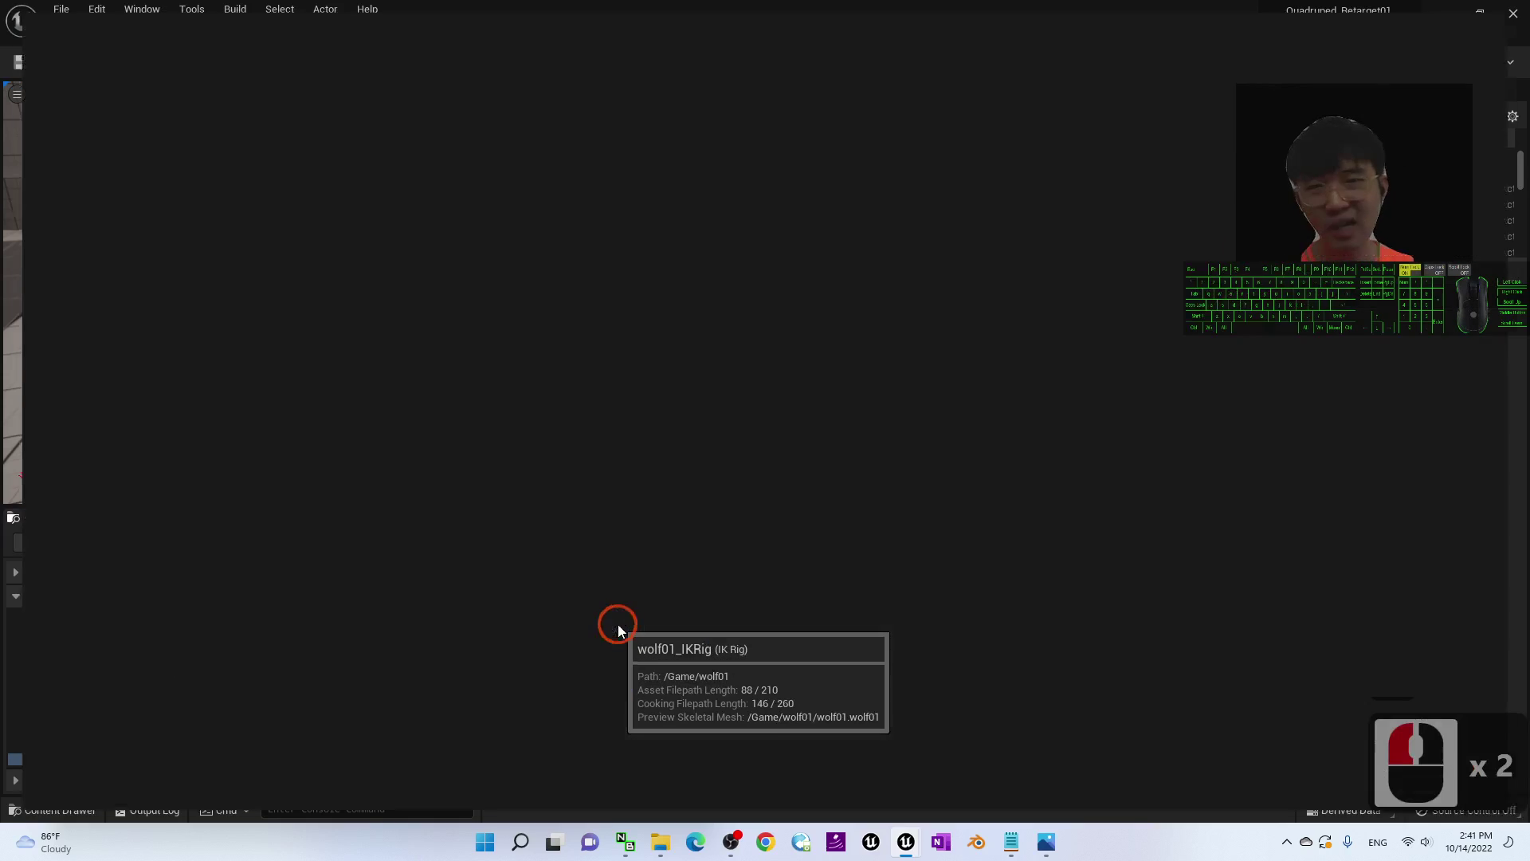
scroll(864, 490, up, 5)
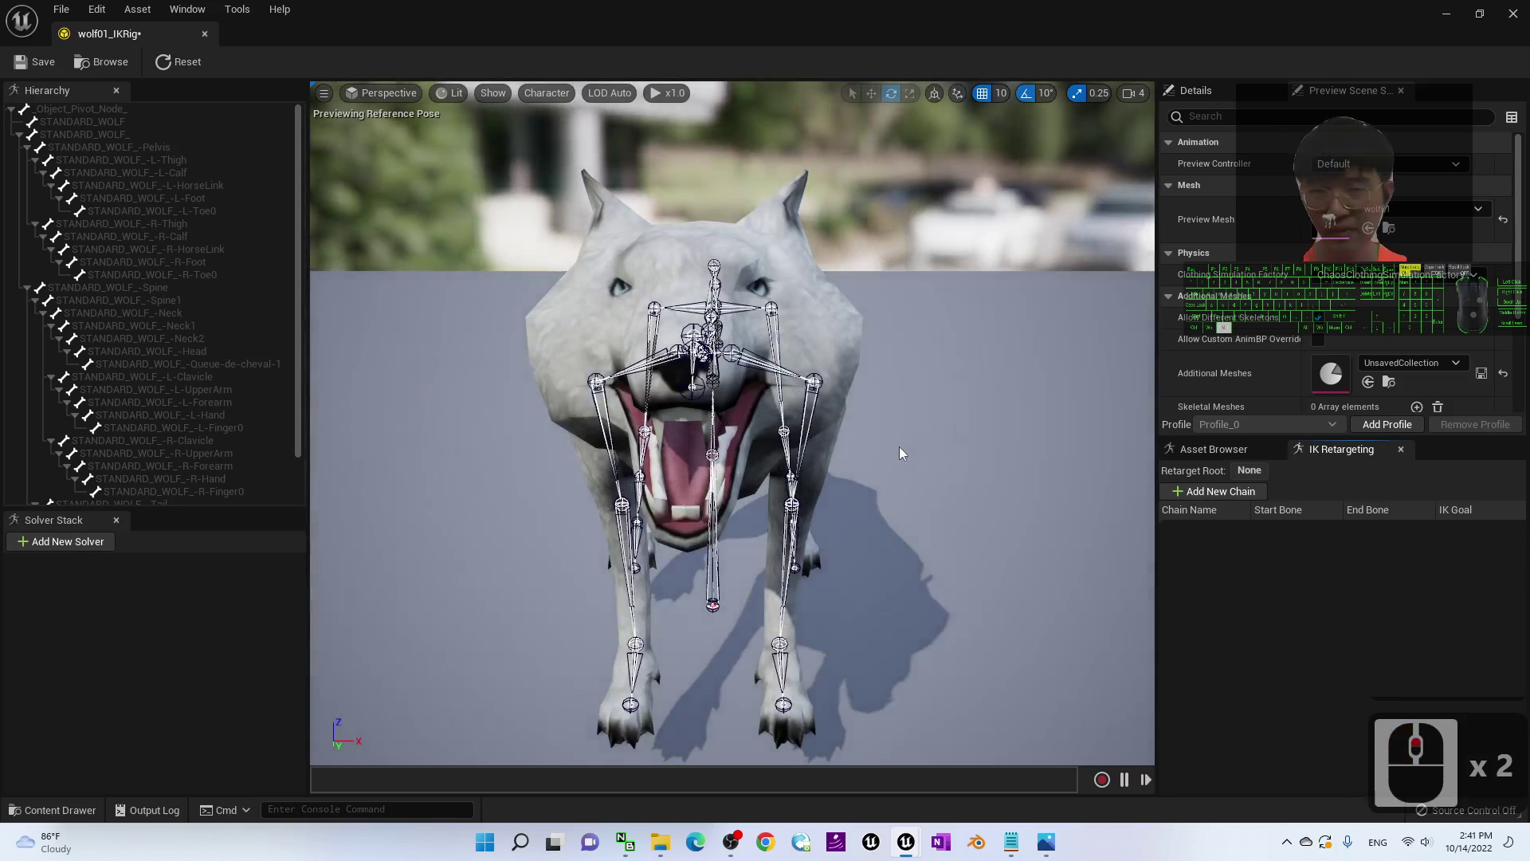
drag(899, 447, 869, 435)
scroll(910, 436, down, 5)
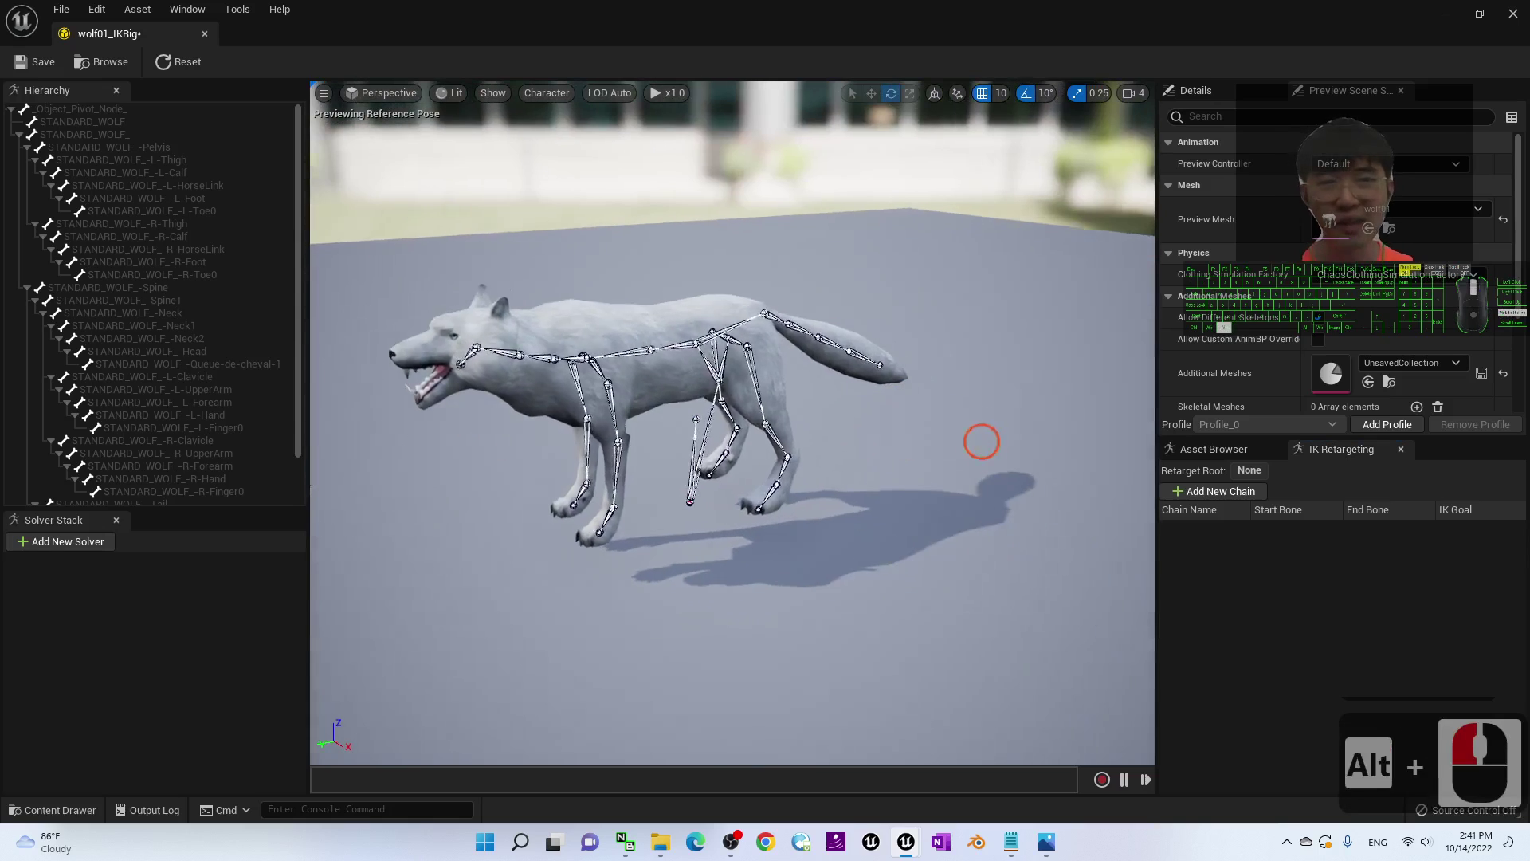
alt+middle_drag(980, 438, 950, 417)
alt+drag(949, 414, 939, 516)
scroll(920, 481, up, 3)
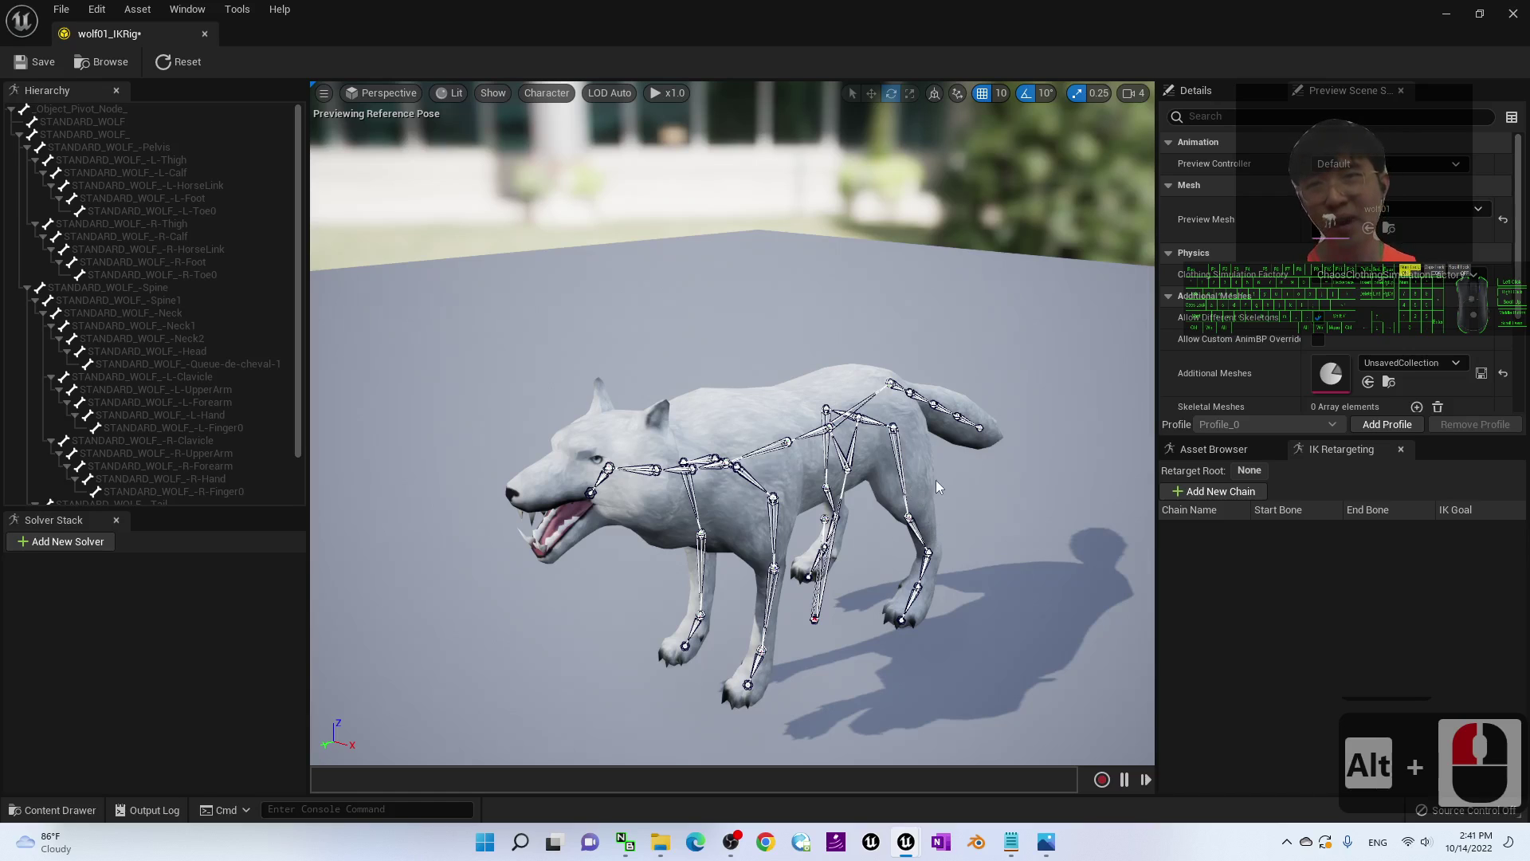
- Set the bone drawing of the IK Rig preview to Selected Only
click(547, 93)
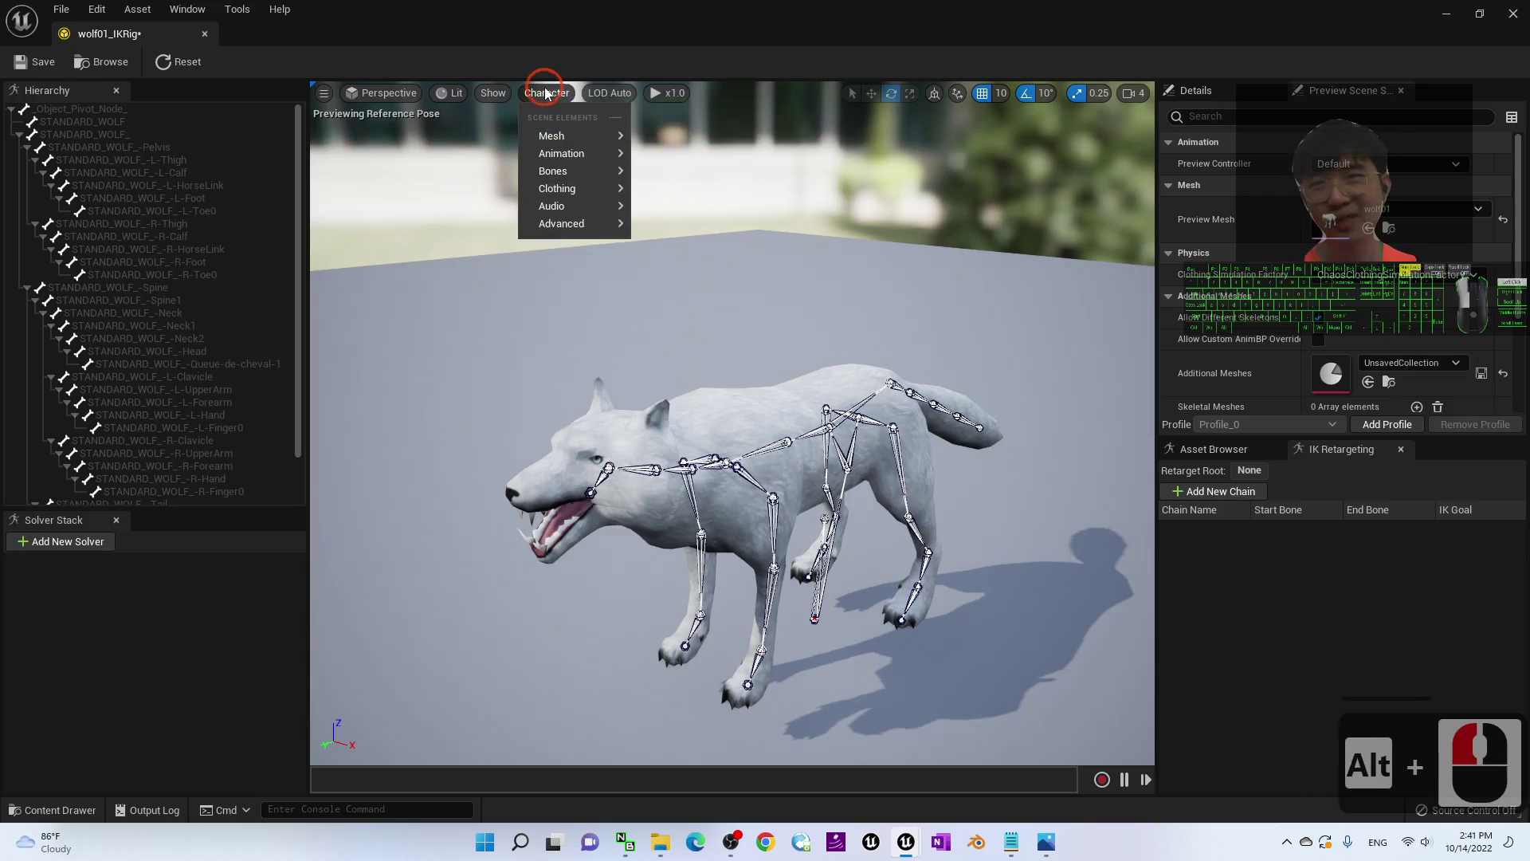
click(583, 172)
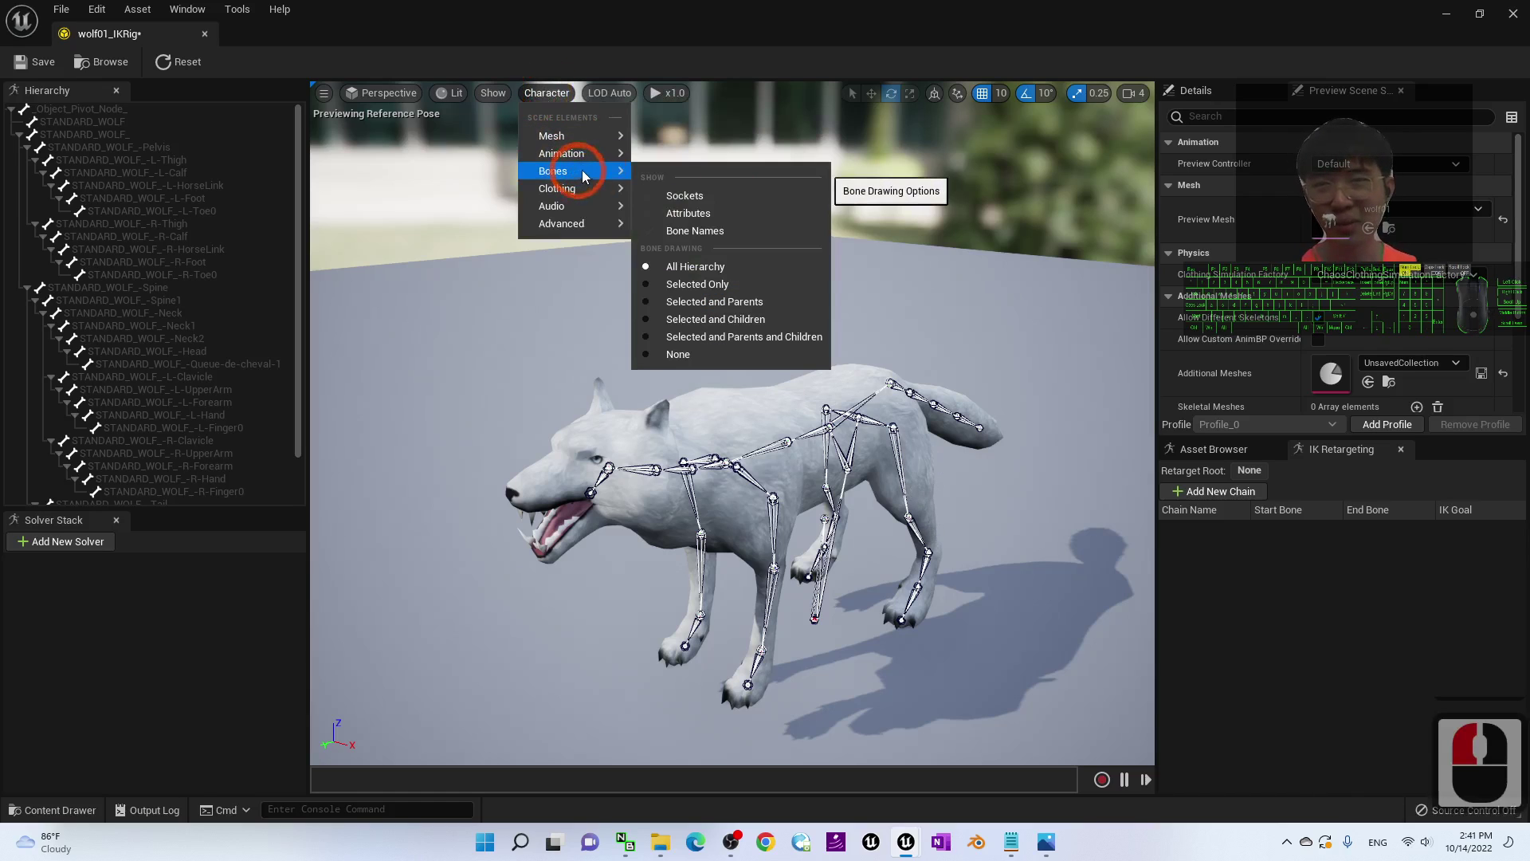
click(668, 287)
scroll(796, 461, up, 2)
scroll(795, 462, down, 1)
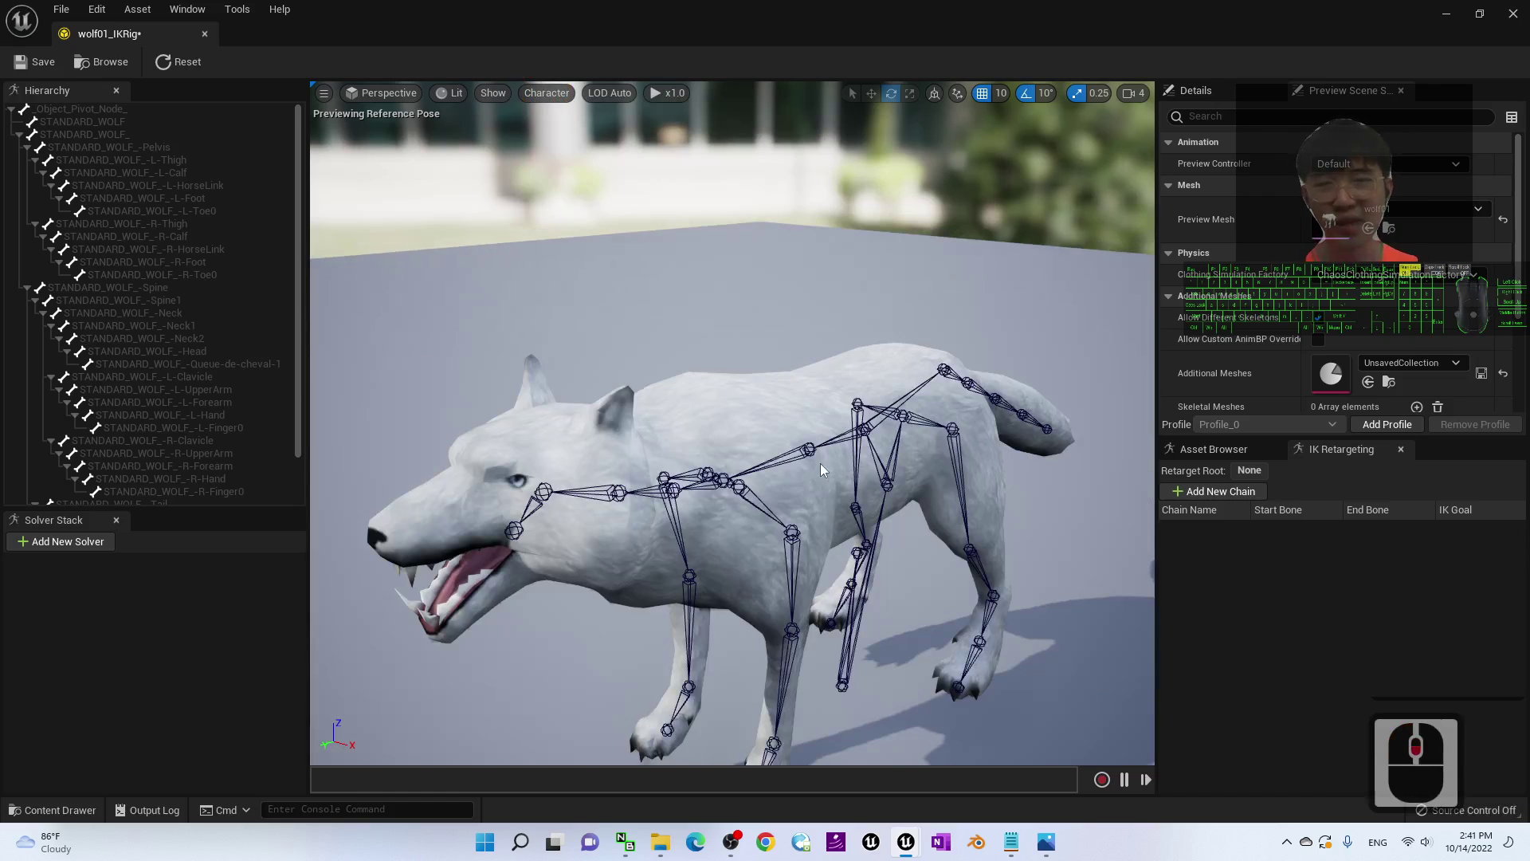
- Select the STANDARD_WOLF_-Spine bone and the _Object_Pivot_Node_ bone on the wolf and inspect them from the side
click(793, 448)
click(877, 445)
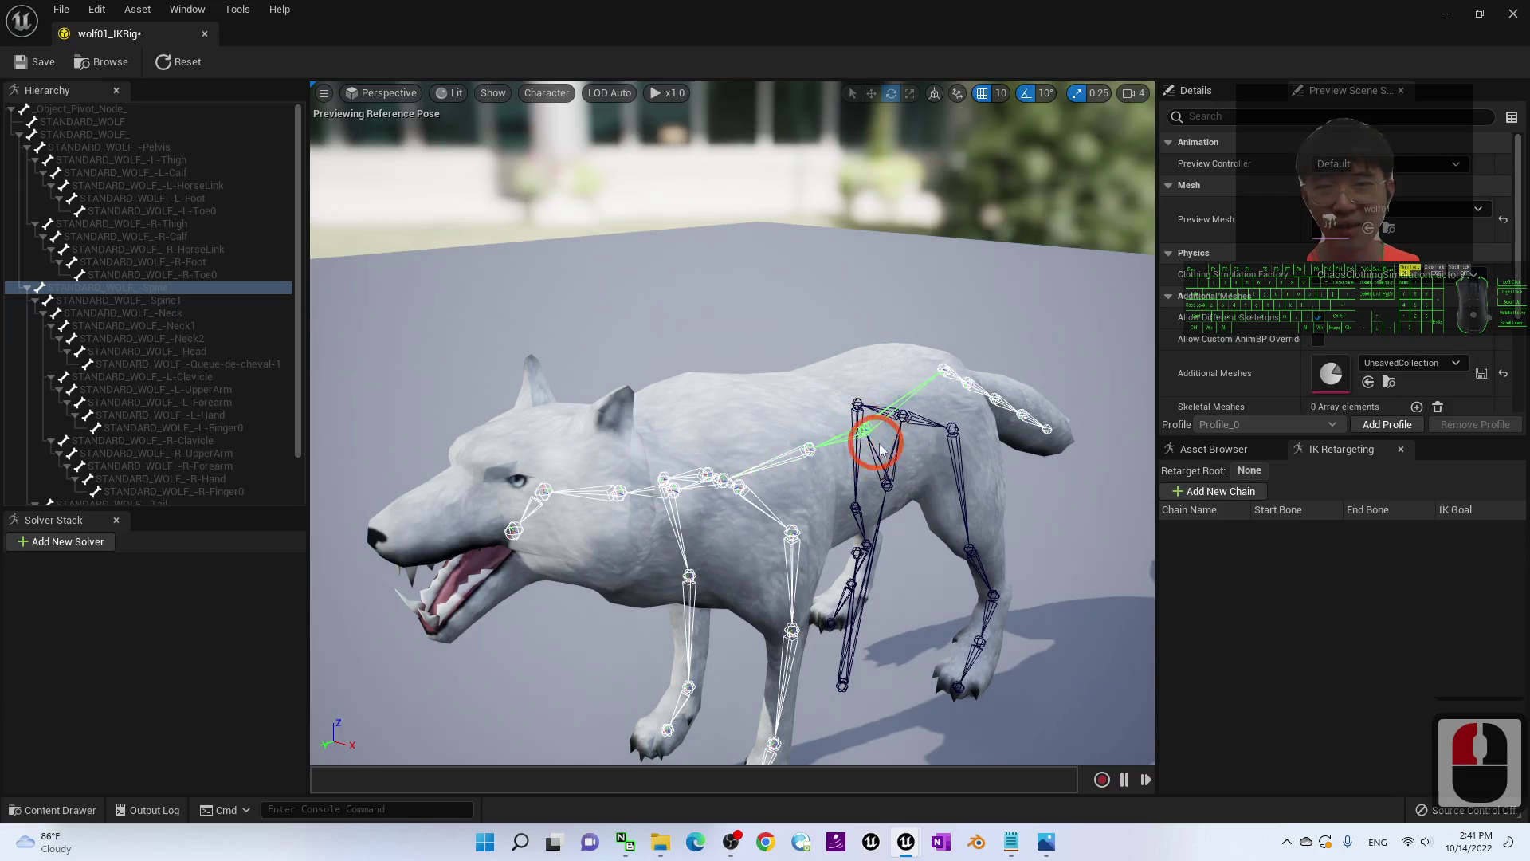
click(1068, 618)
alt+drag(1069, 618, 865, 612)
click(869, 611)
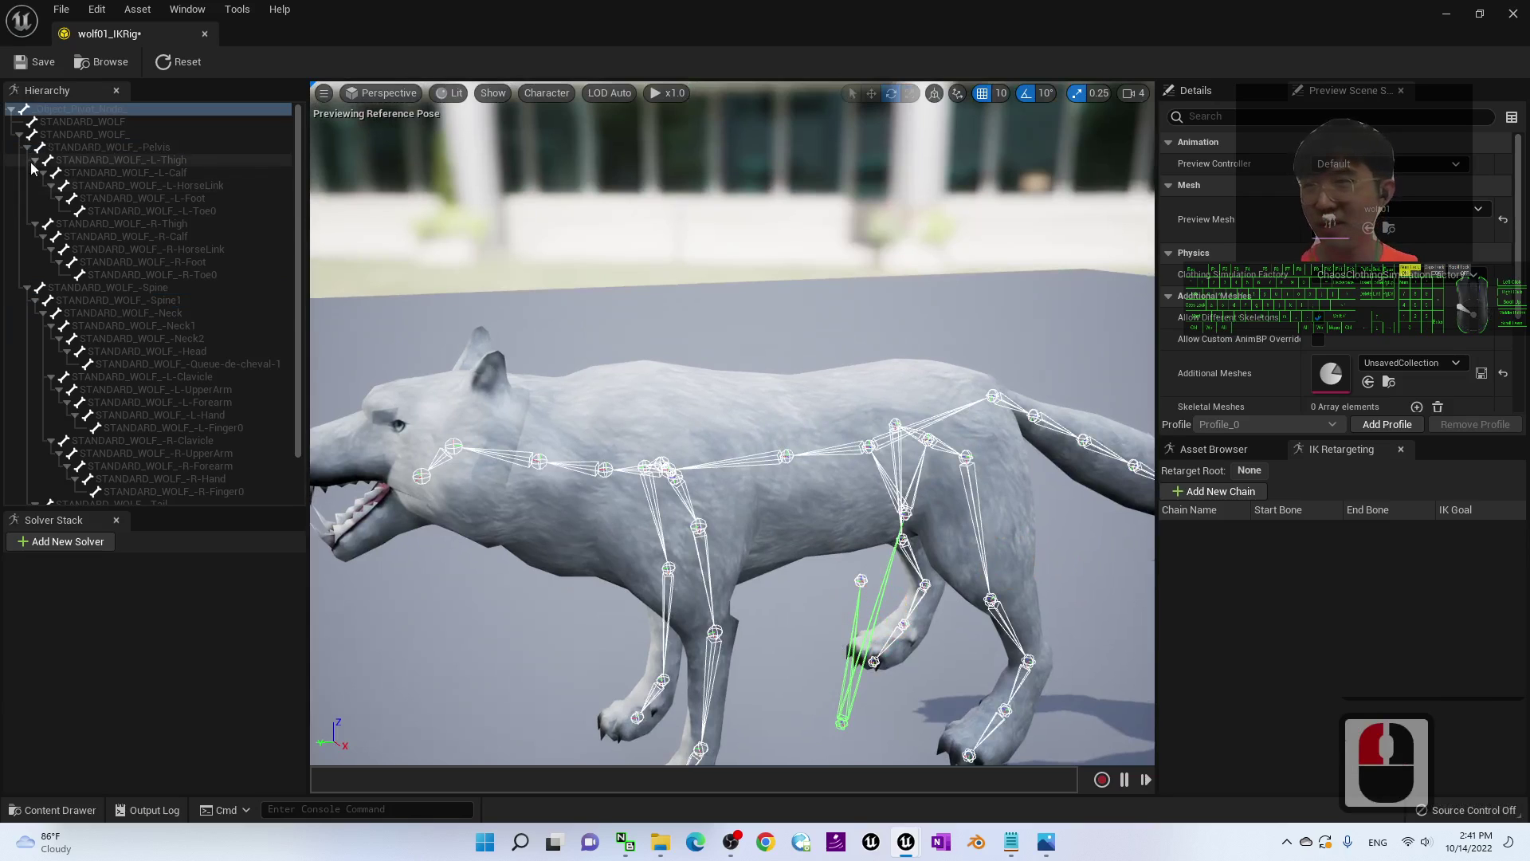
- Collapse the STANDARD_WOLF_ branch of the bone hierarchy and select the _Object_Pivot_Node_ root bone
double_click(80, 115)
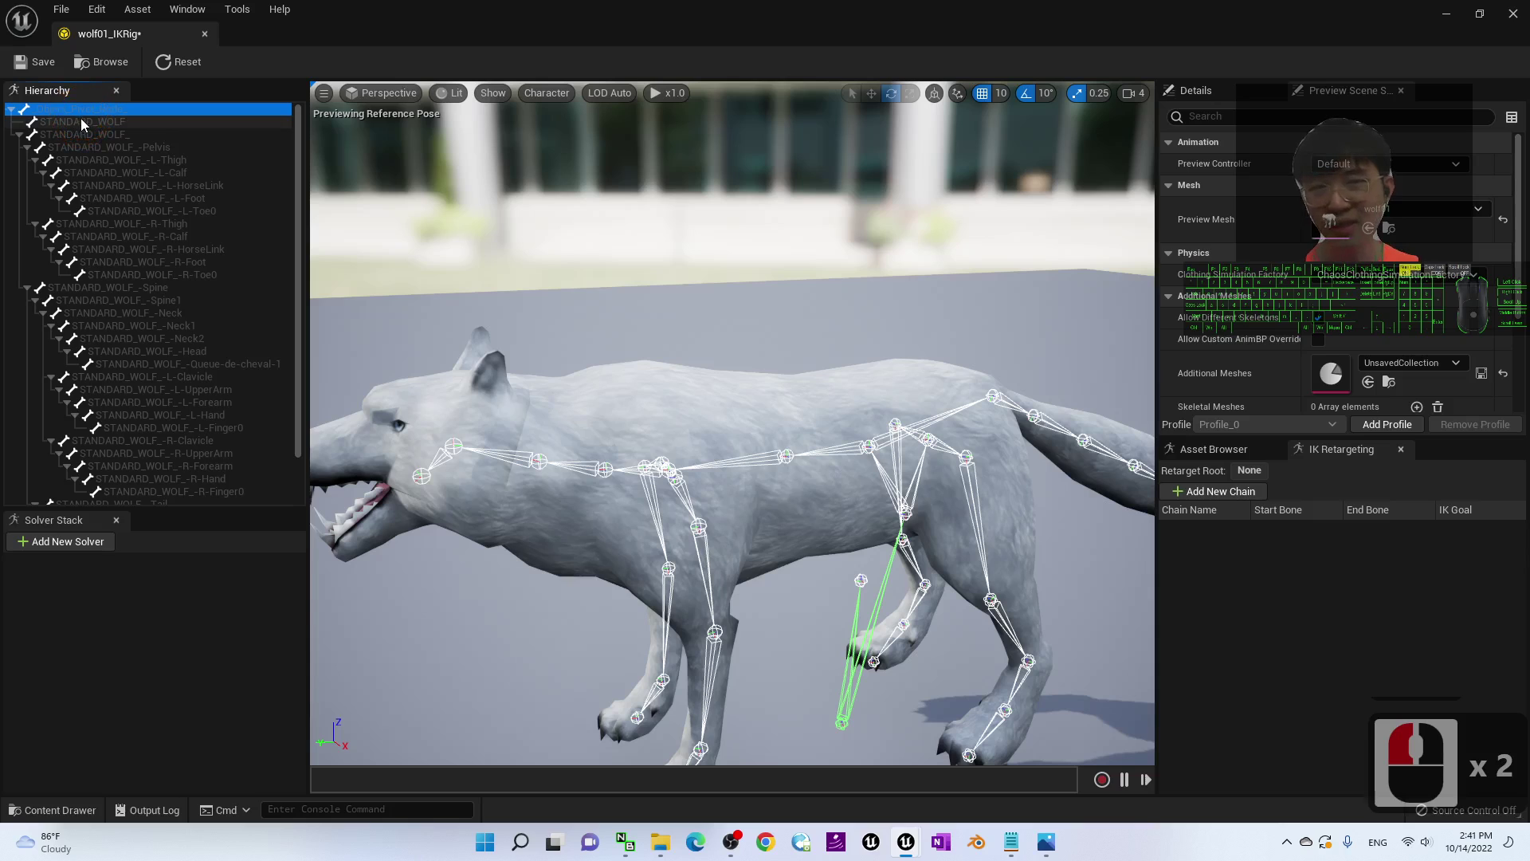
click(22, 136)
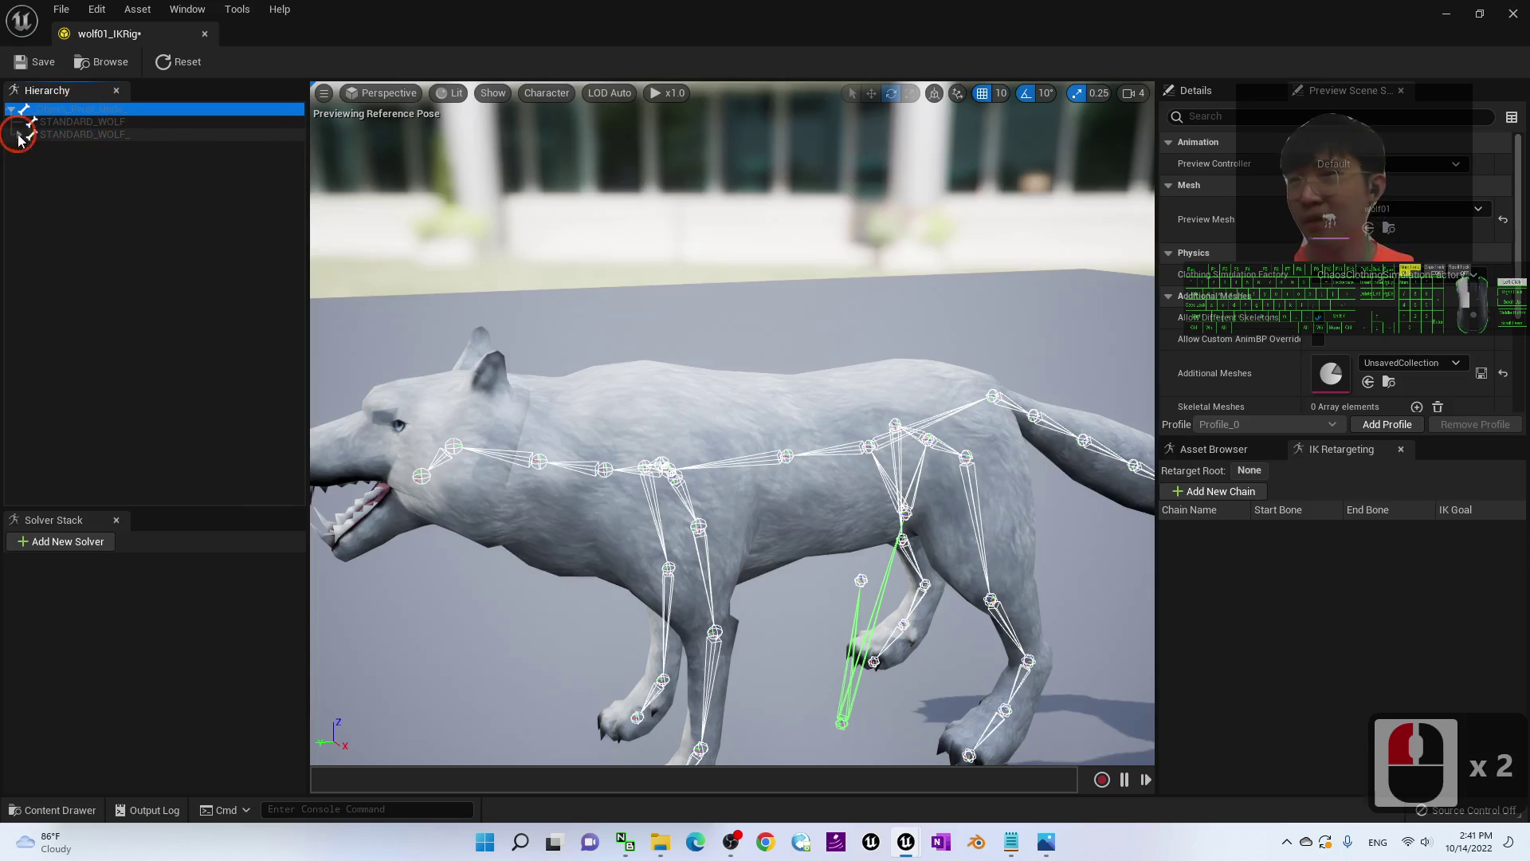
double_click(78, 123)
click(79, 113)
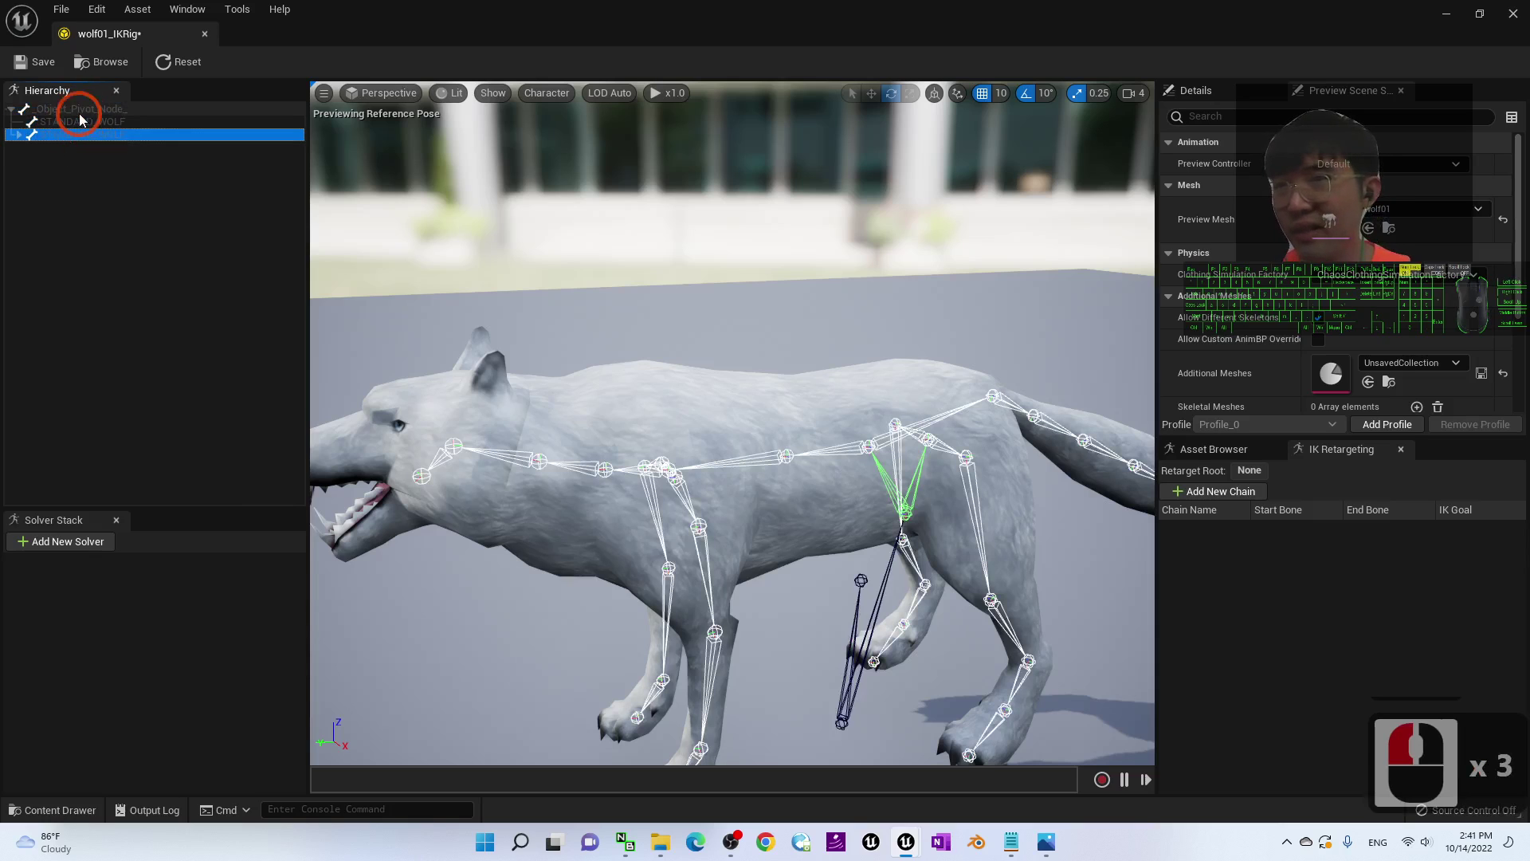
click(80, 108)
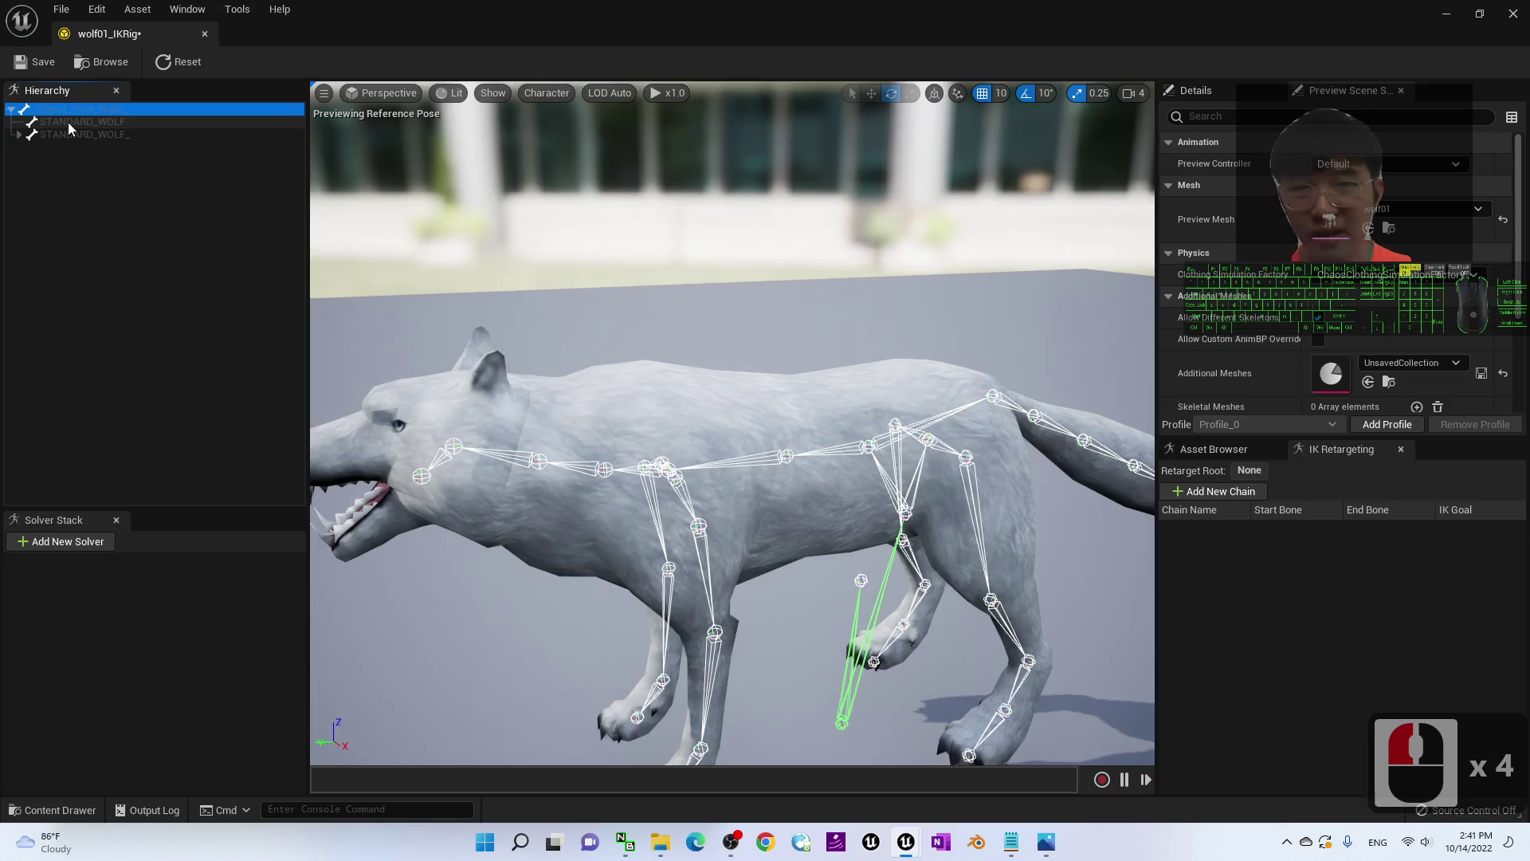
- Compare the positions of the STANDARD_WOLF, STANDARD_WOLF_ and _Object_Pivot_Node_ bones beneath and inside the wolf's hindquarters
click(68, 121)
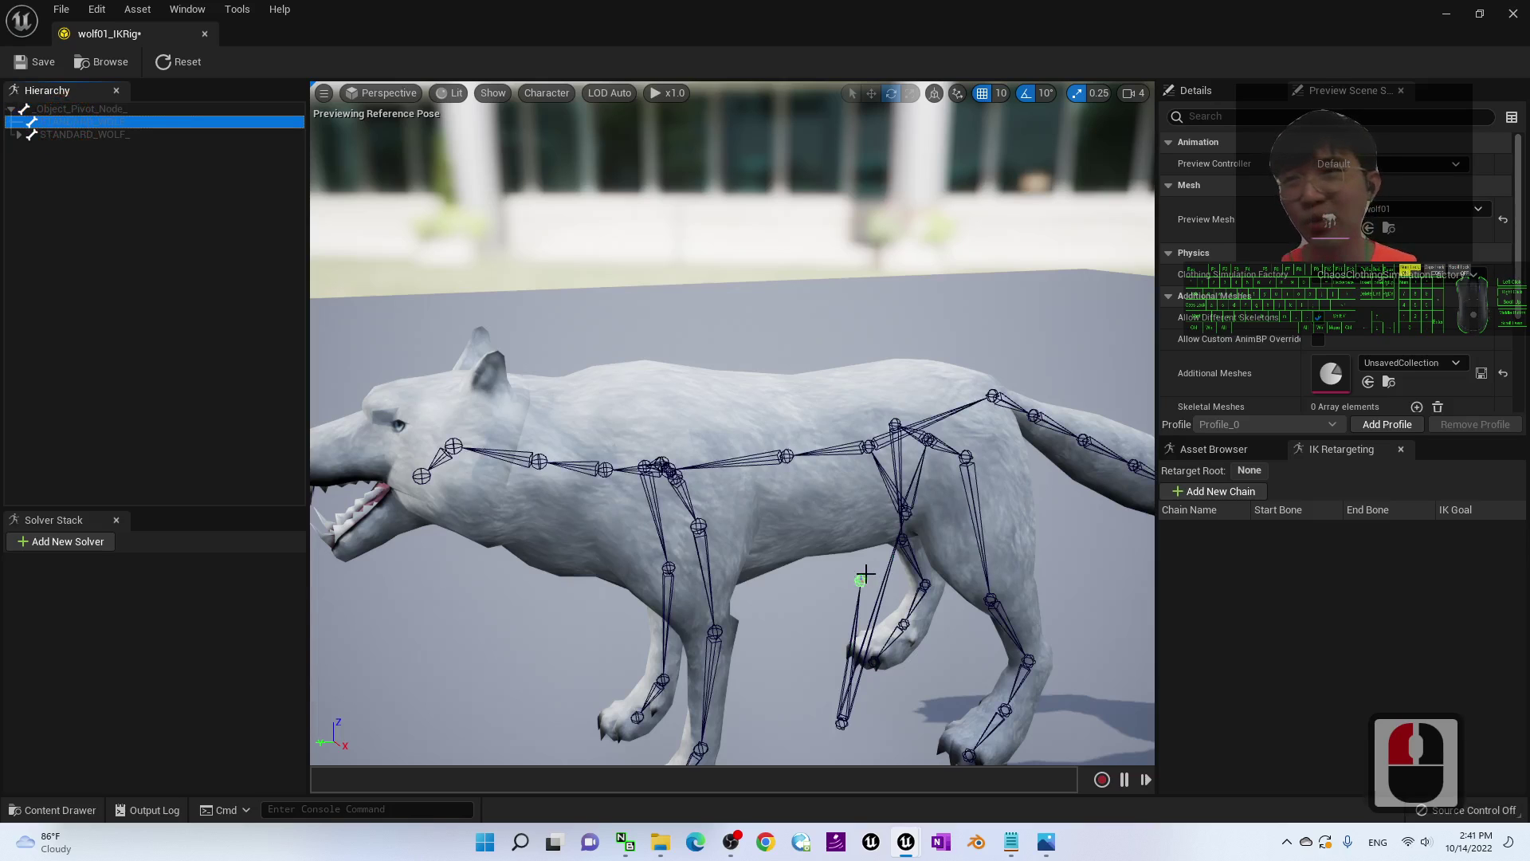
click(69, 136)
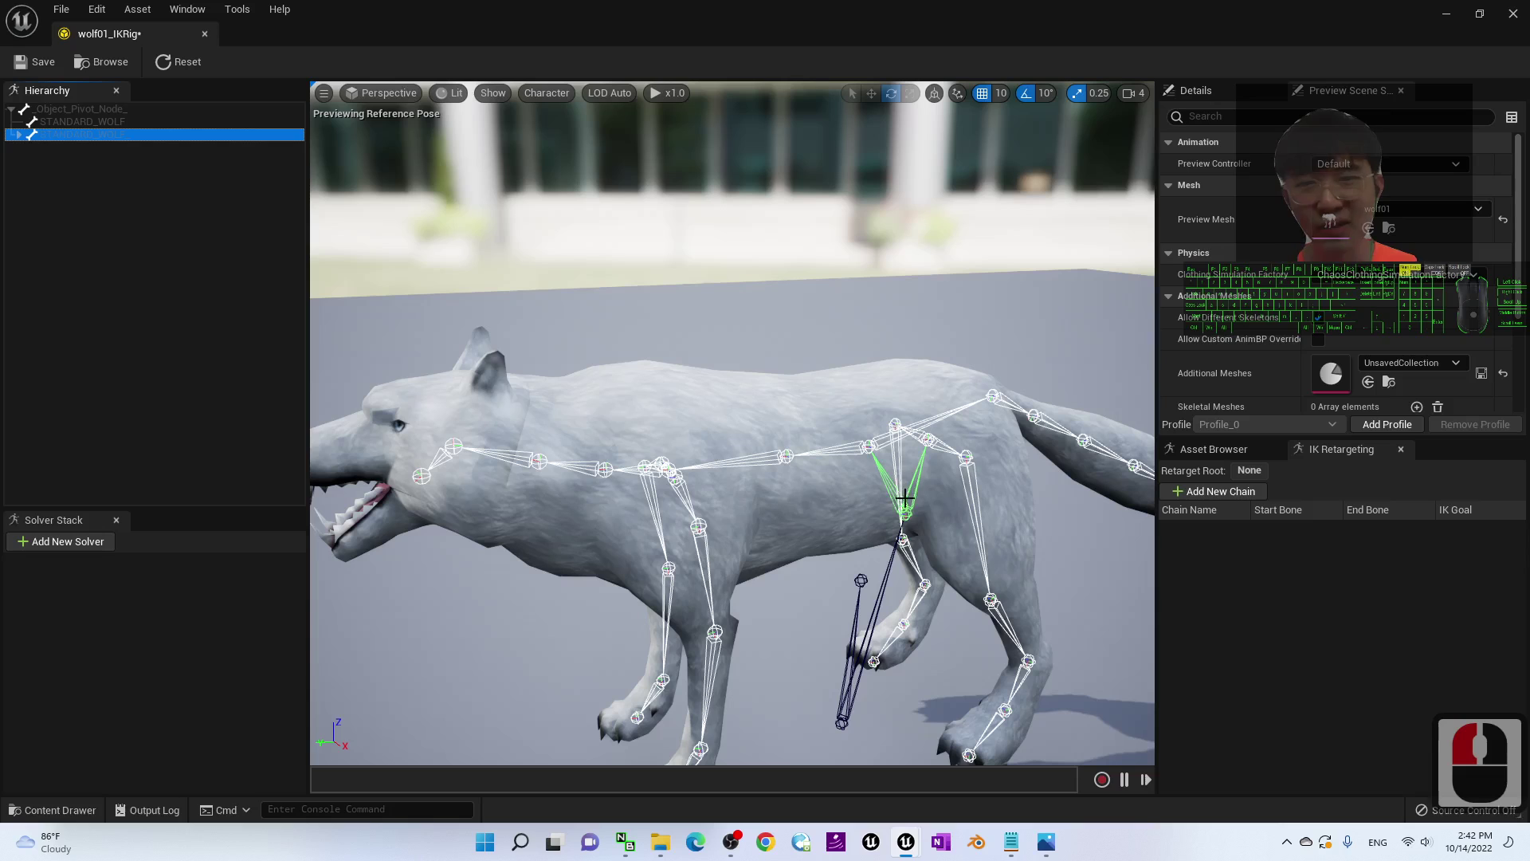
click(56, 110)
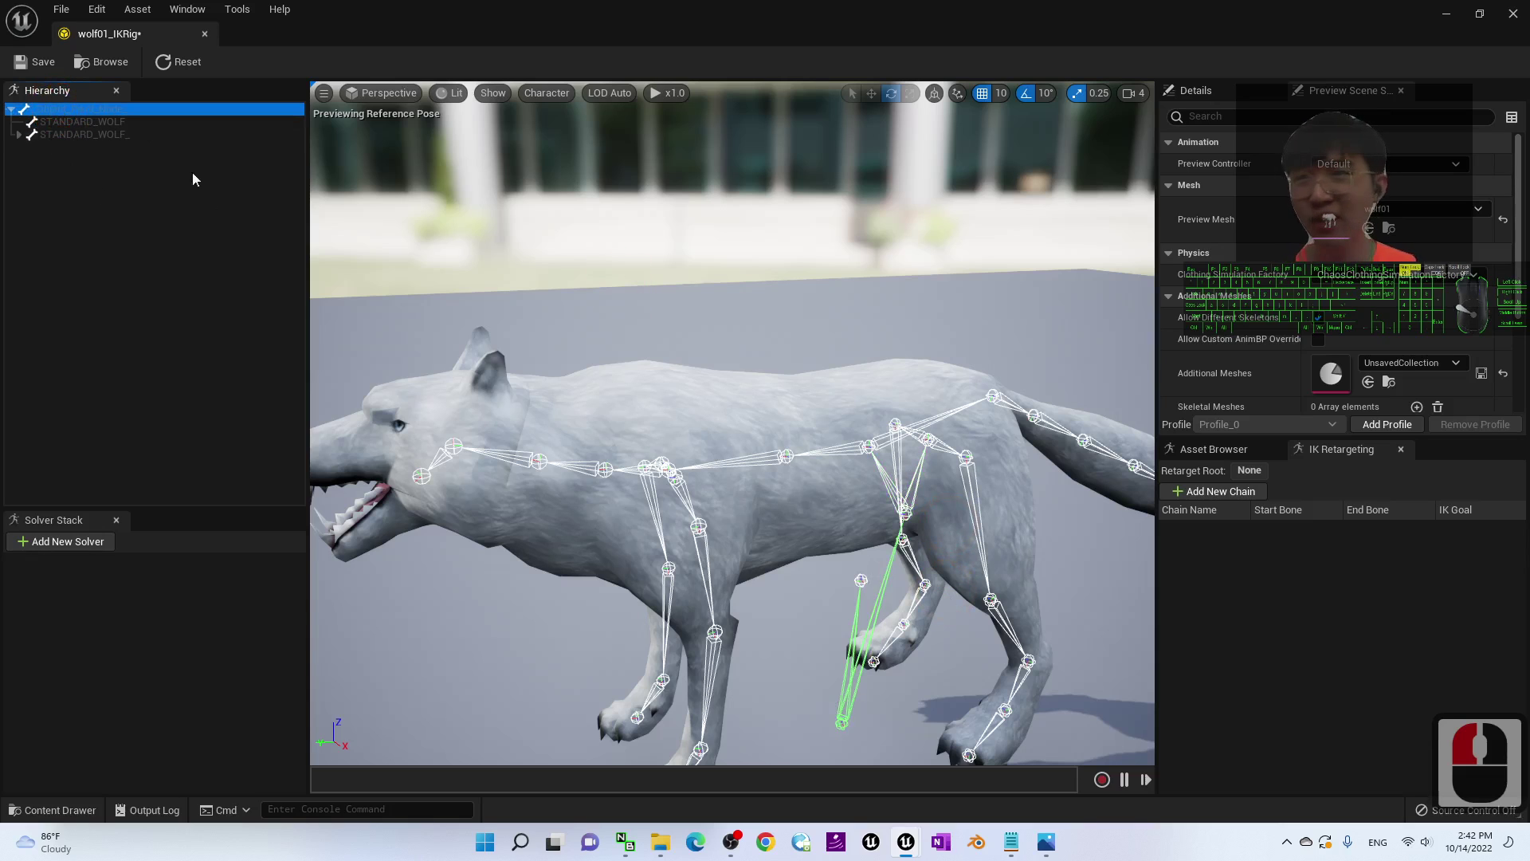
click(79, 135)
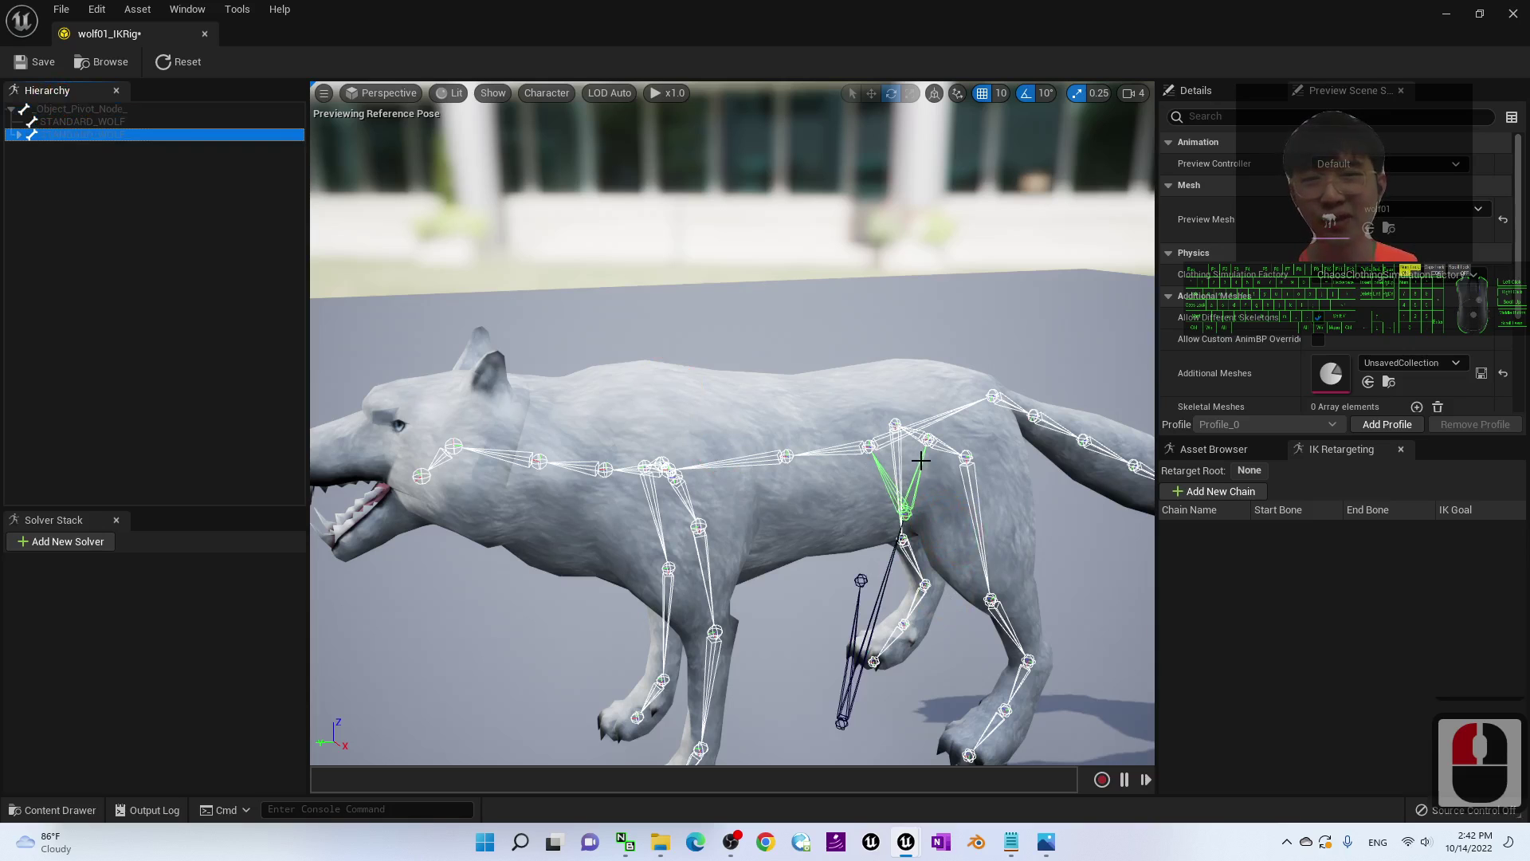
alt+drag(935, 519, 909, 530)
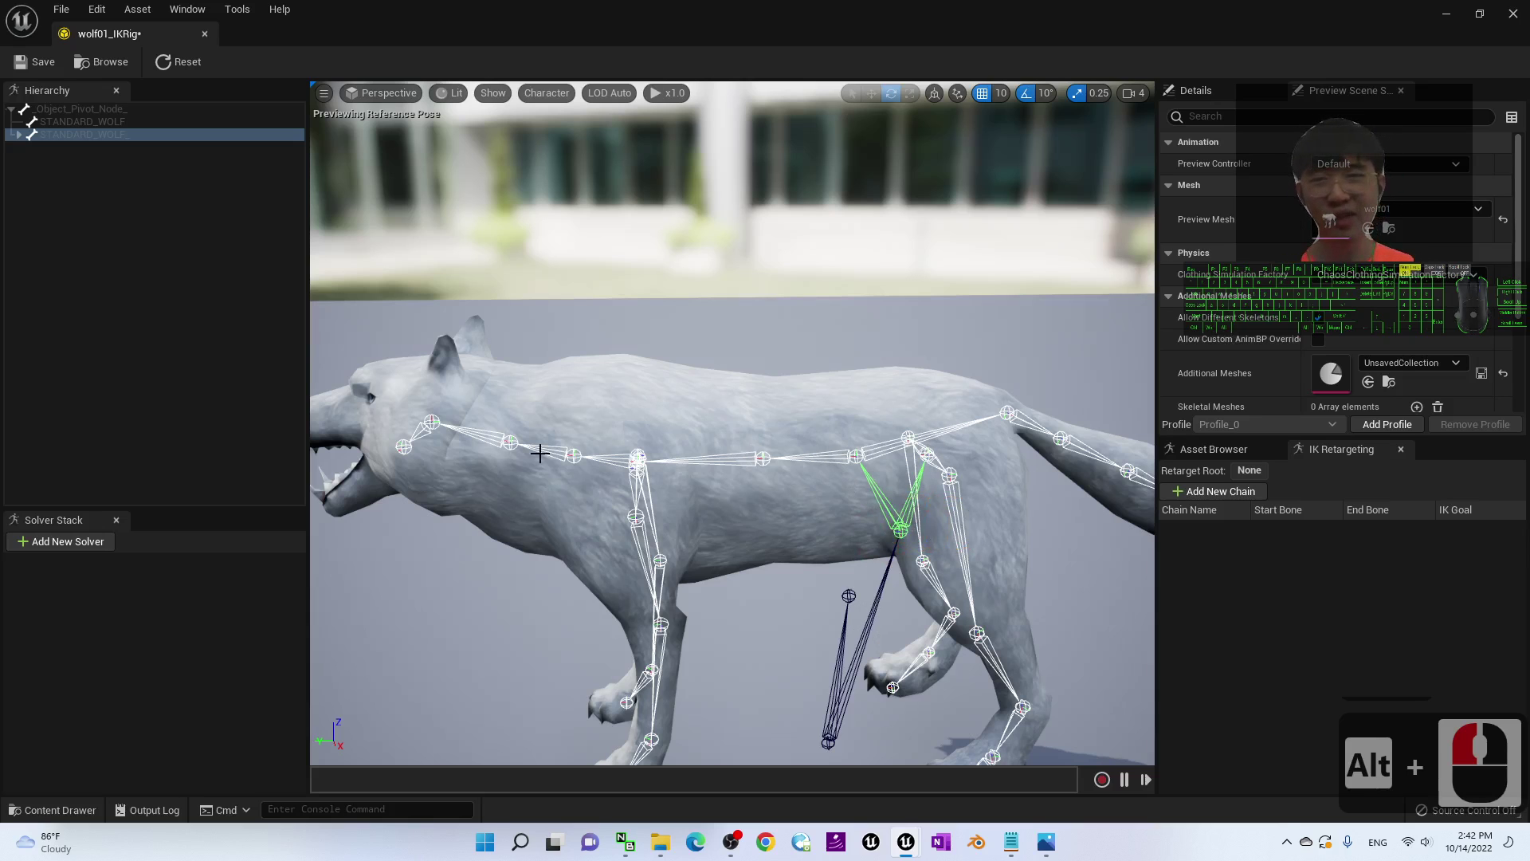
- Set the STANDARD_WOLF_ bone inside the wolf's hindquarters as the retarget root
scroll(590, 567, down, 1)
alt+drag(591, 566, 662, 458)
scroll(701, 567, up, 2)
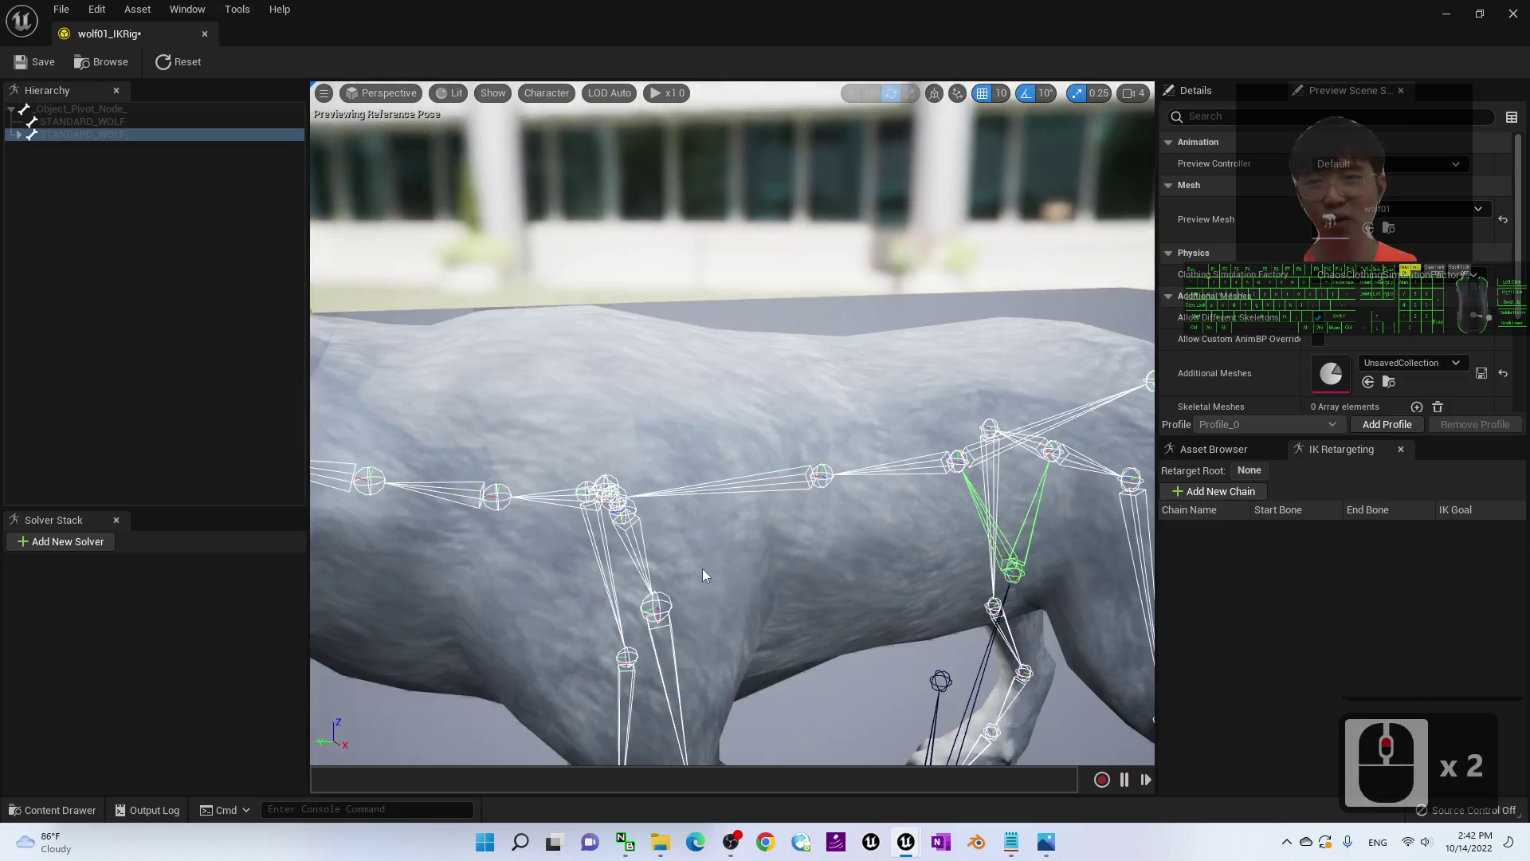
scroll(702, 567, down, 2)
alt+drag(557, 536, 590, 539)
alt+click(371, 170)
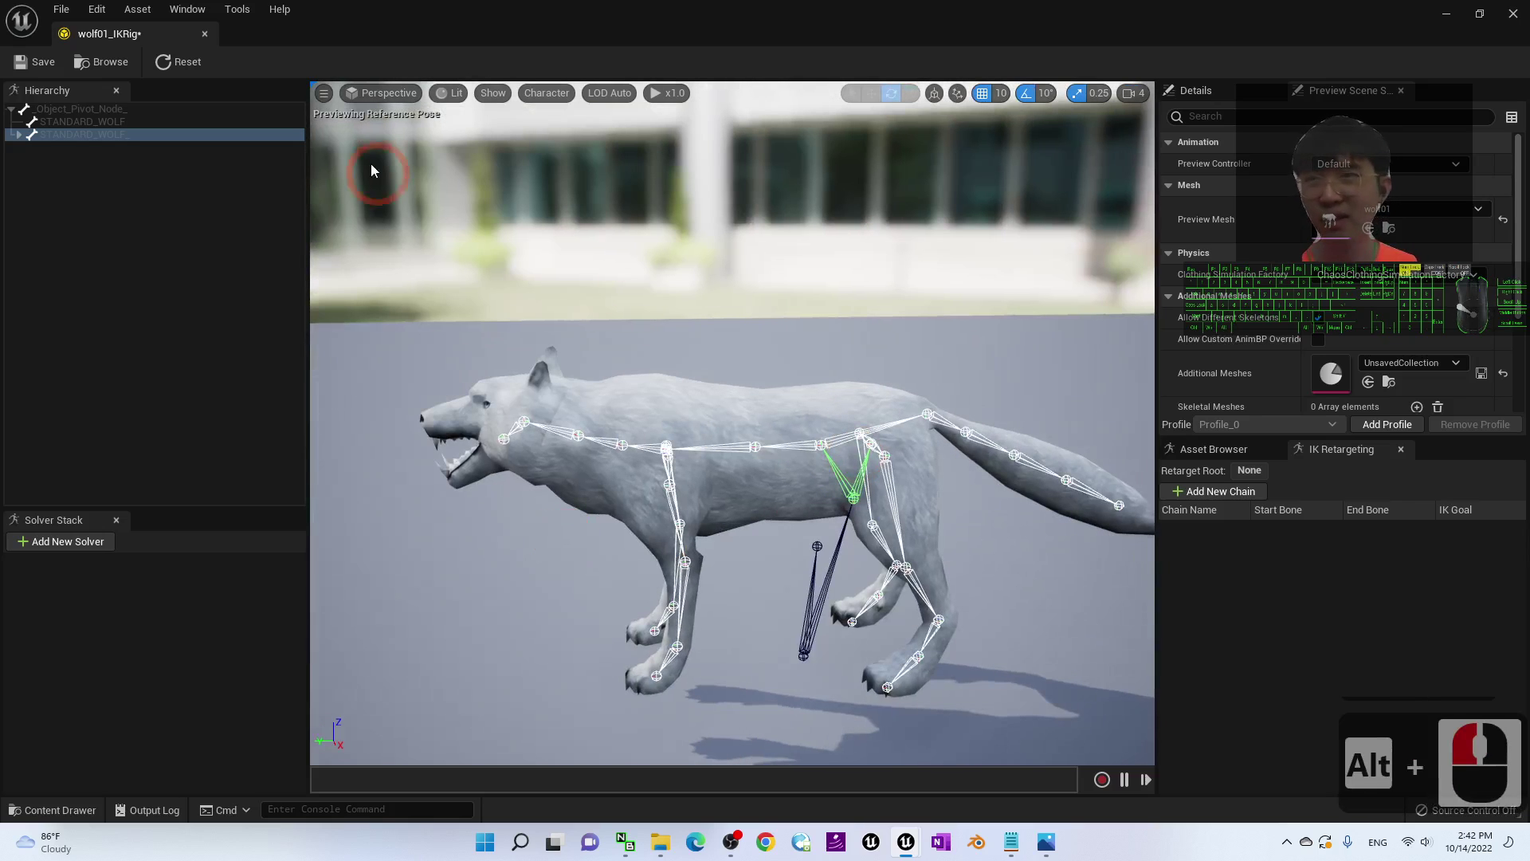
click(68, 135)
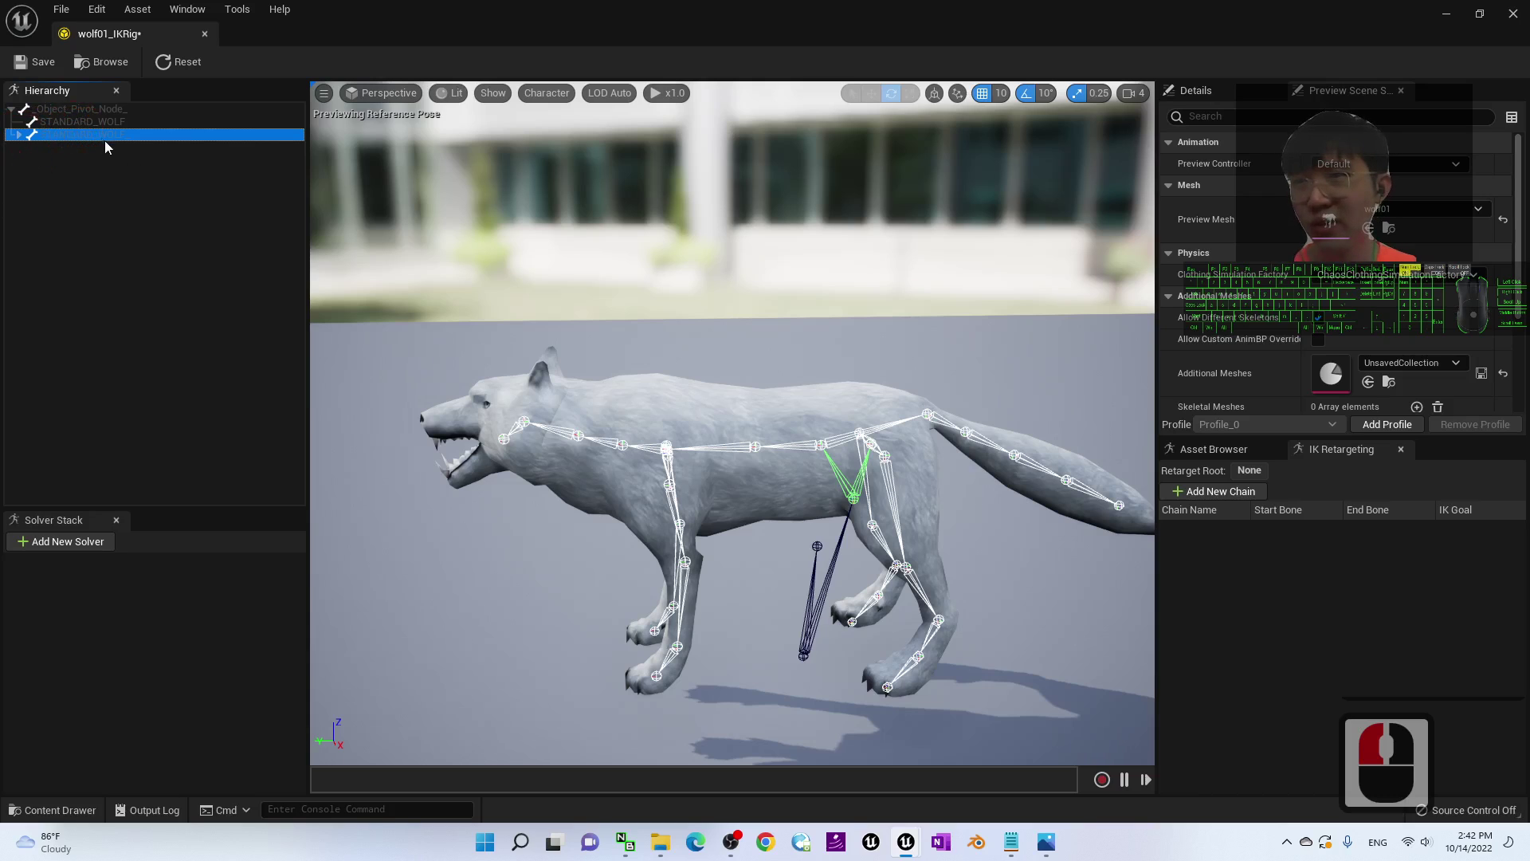
right_click(103, 145)
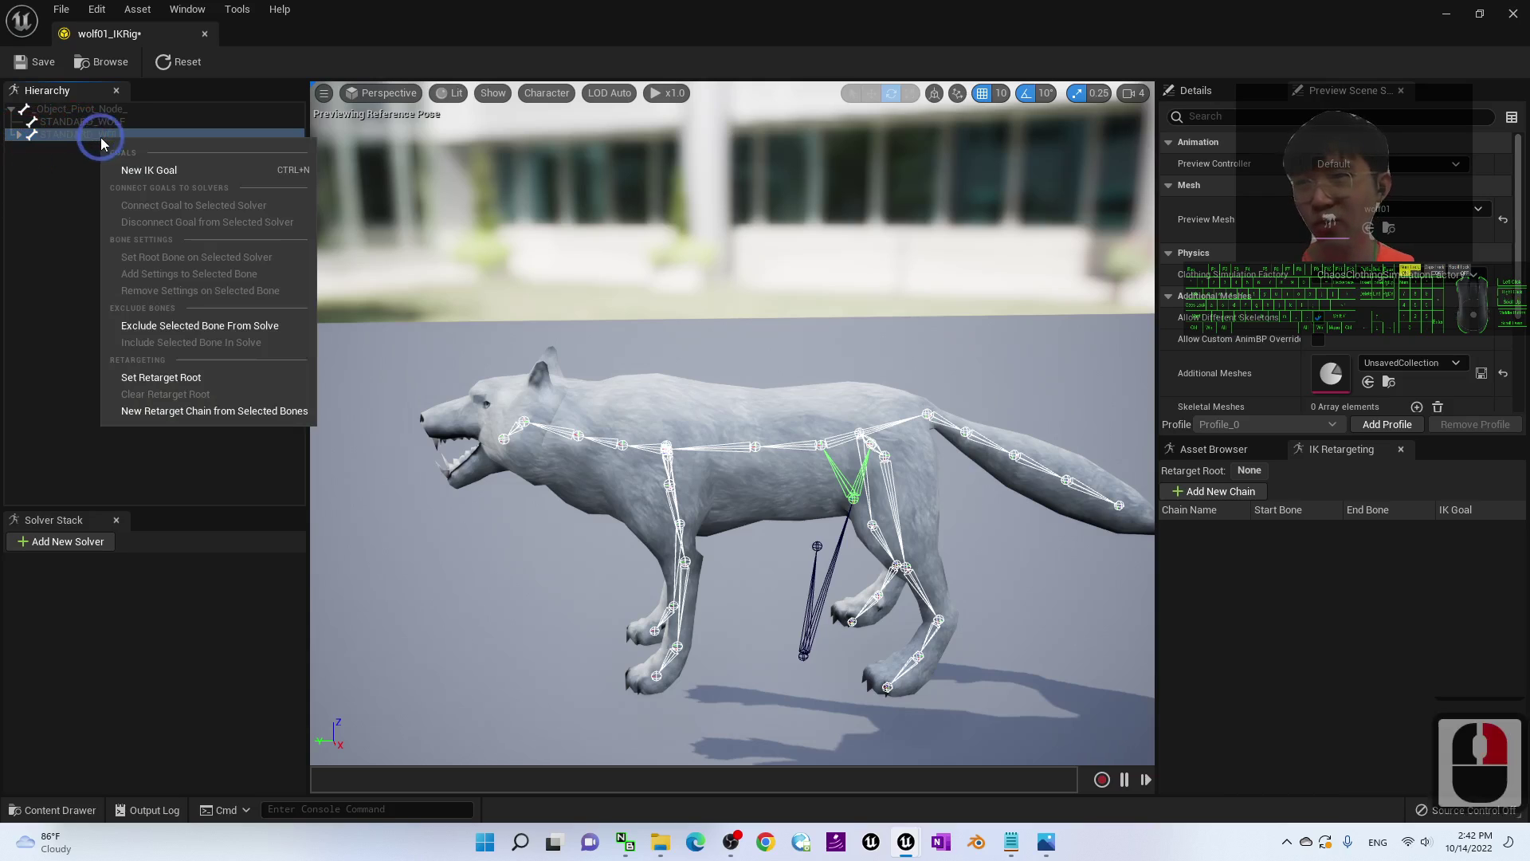
click(175, 378)
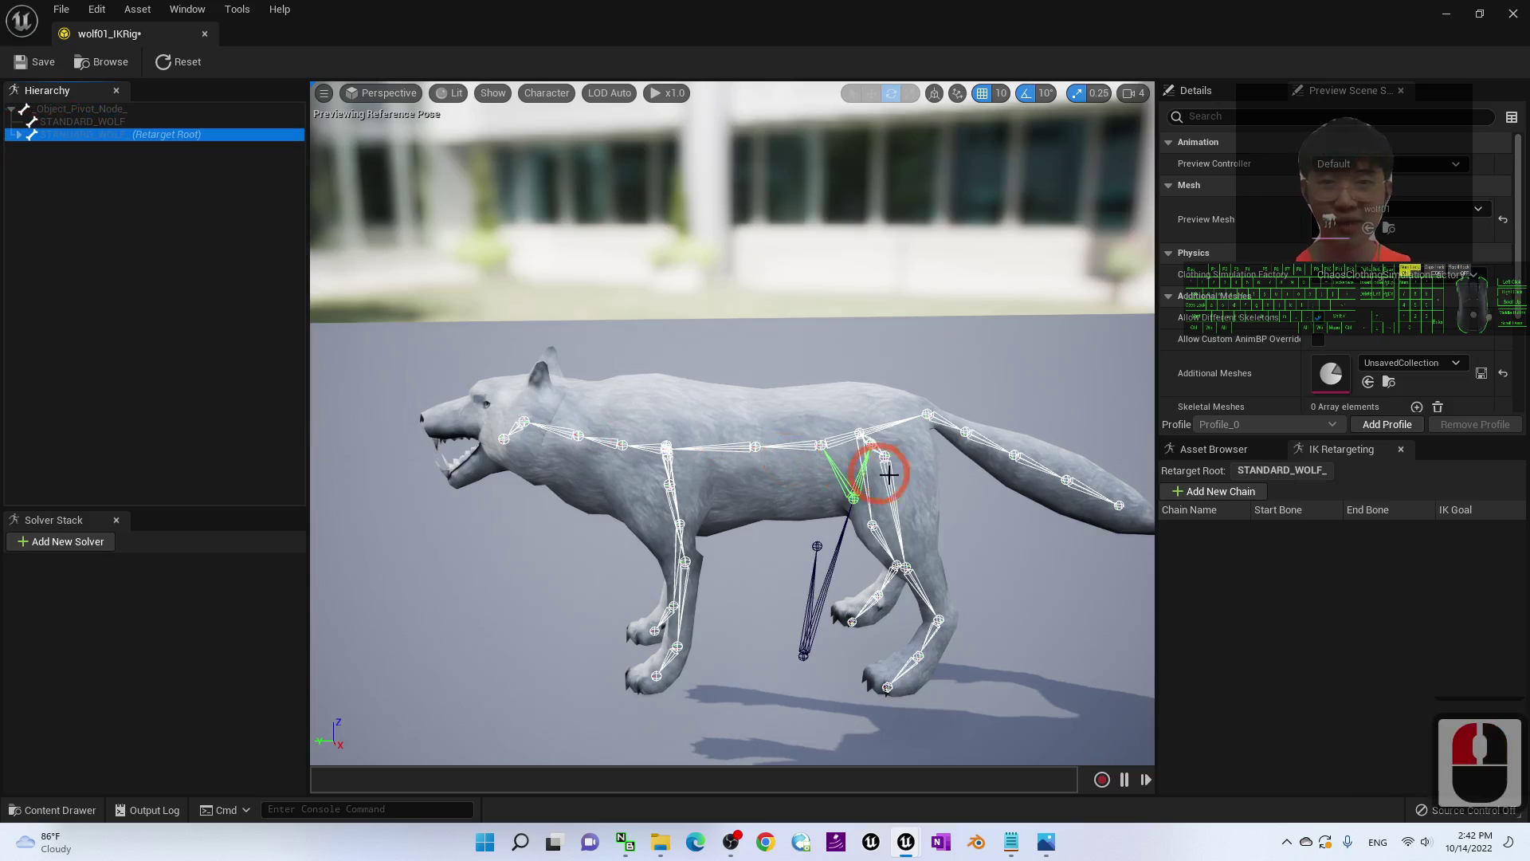
- Expand the STANDARD_WOLF_ branch and create a retarget chain named root from the STANDARD_WOLF_ bone alone
click(19, 135)
click(172, 135)
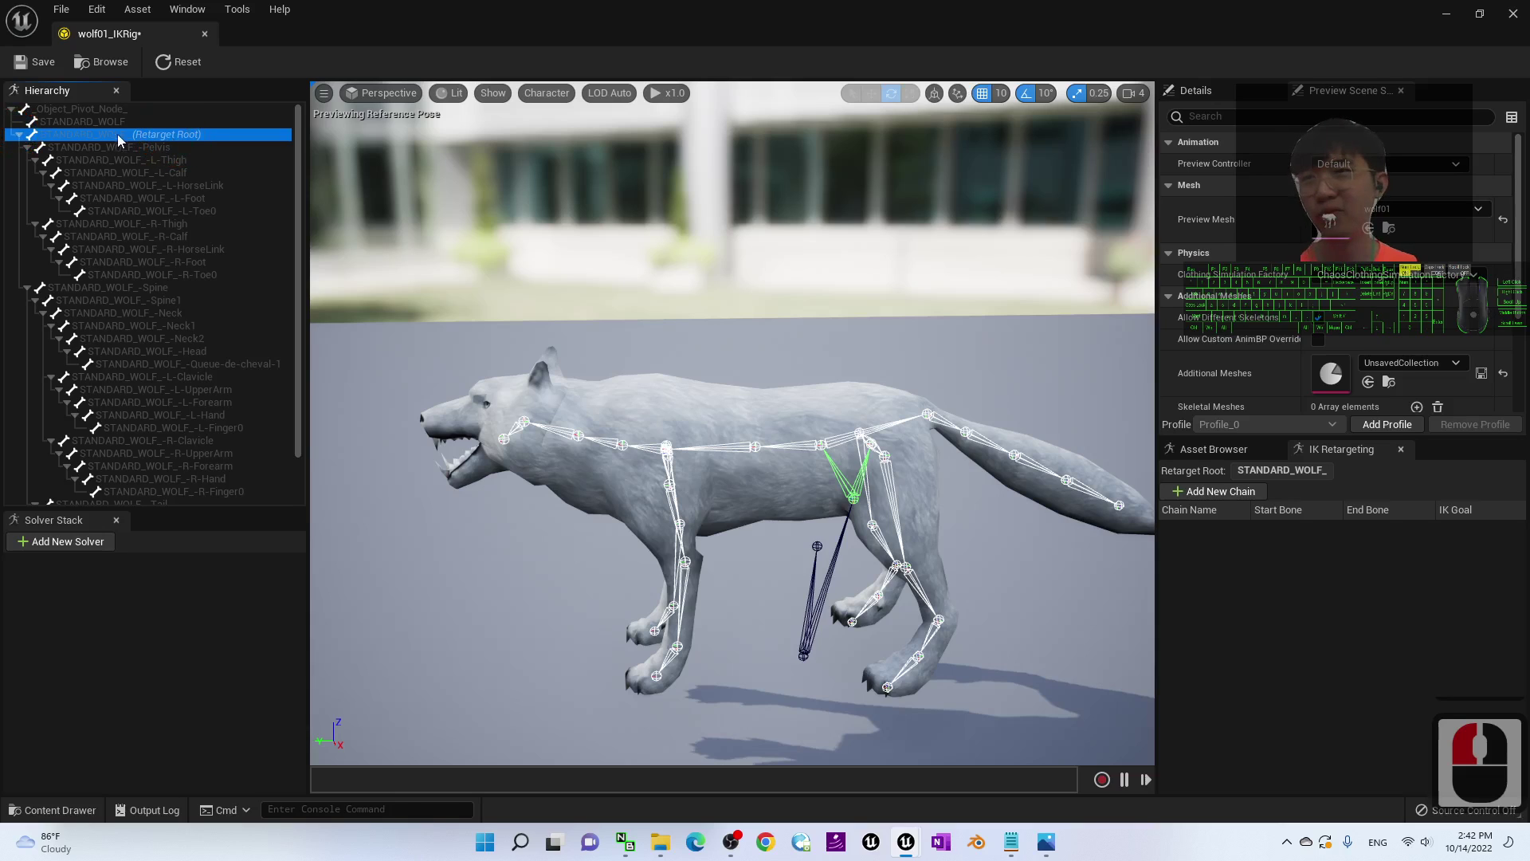
right_click(92, 137)
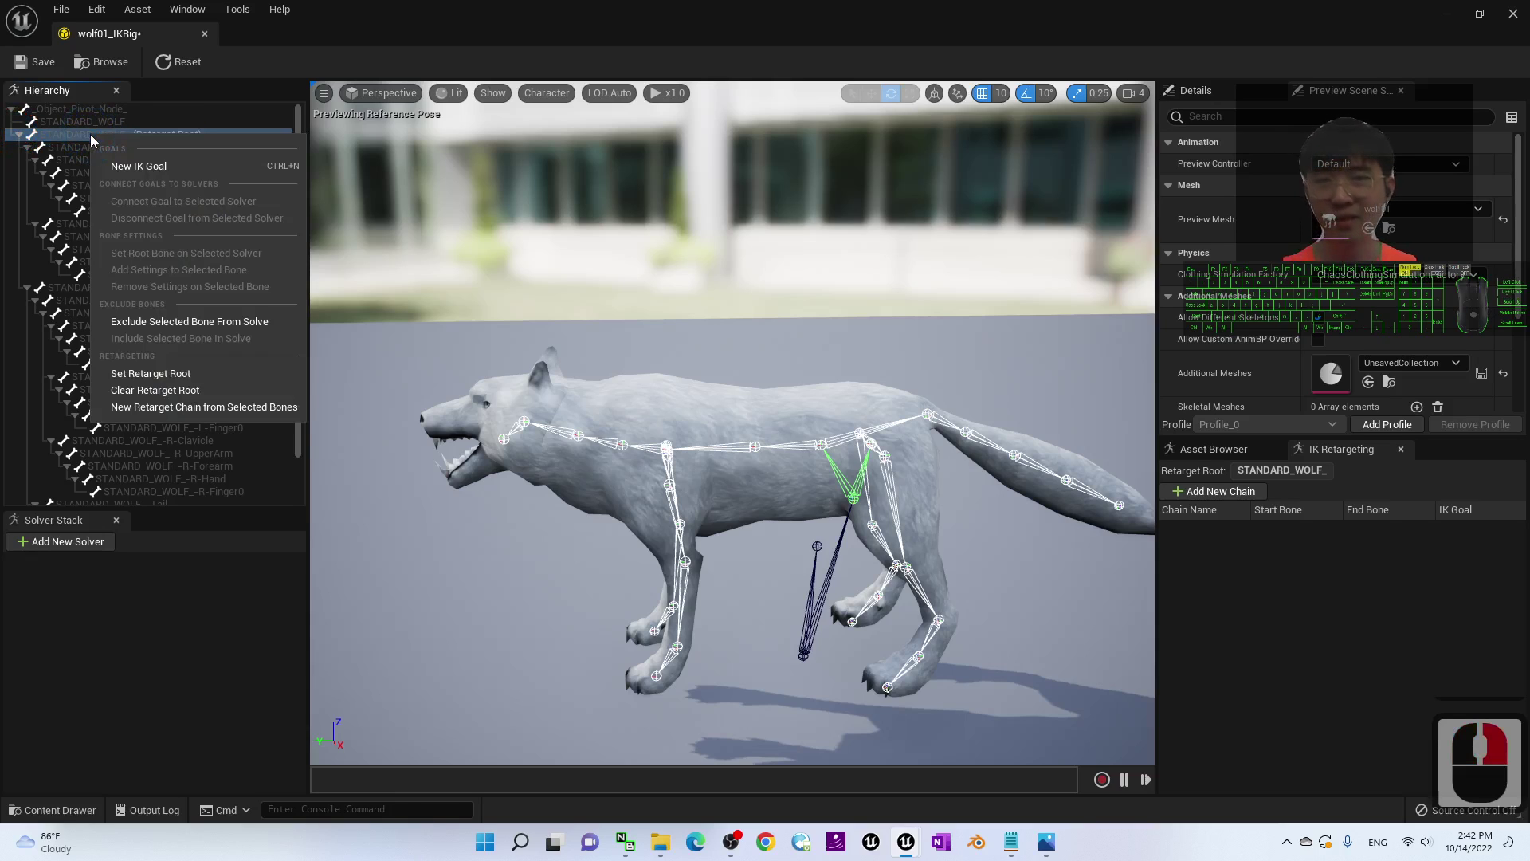
click(209, 407)
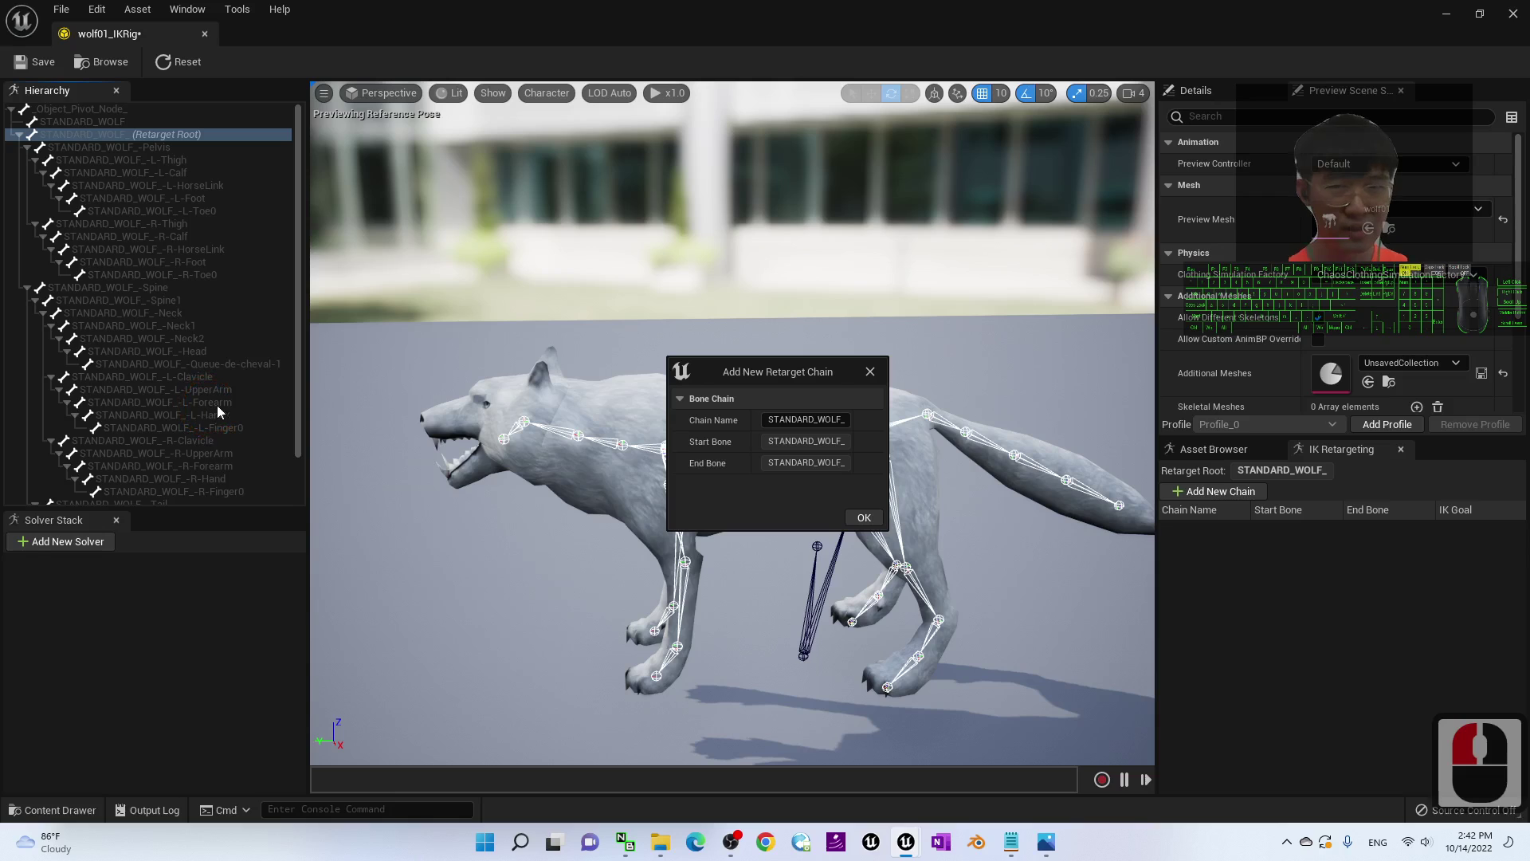
click(820, 421)
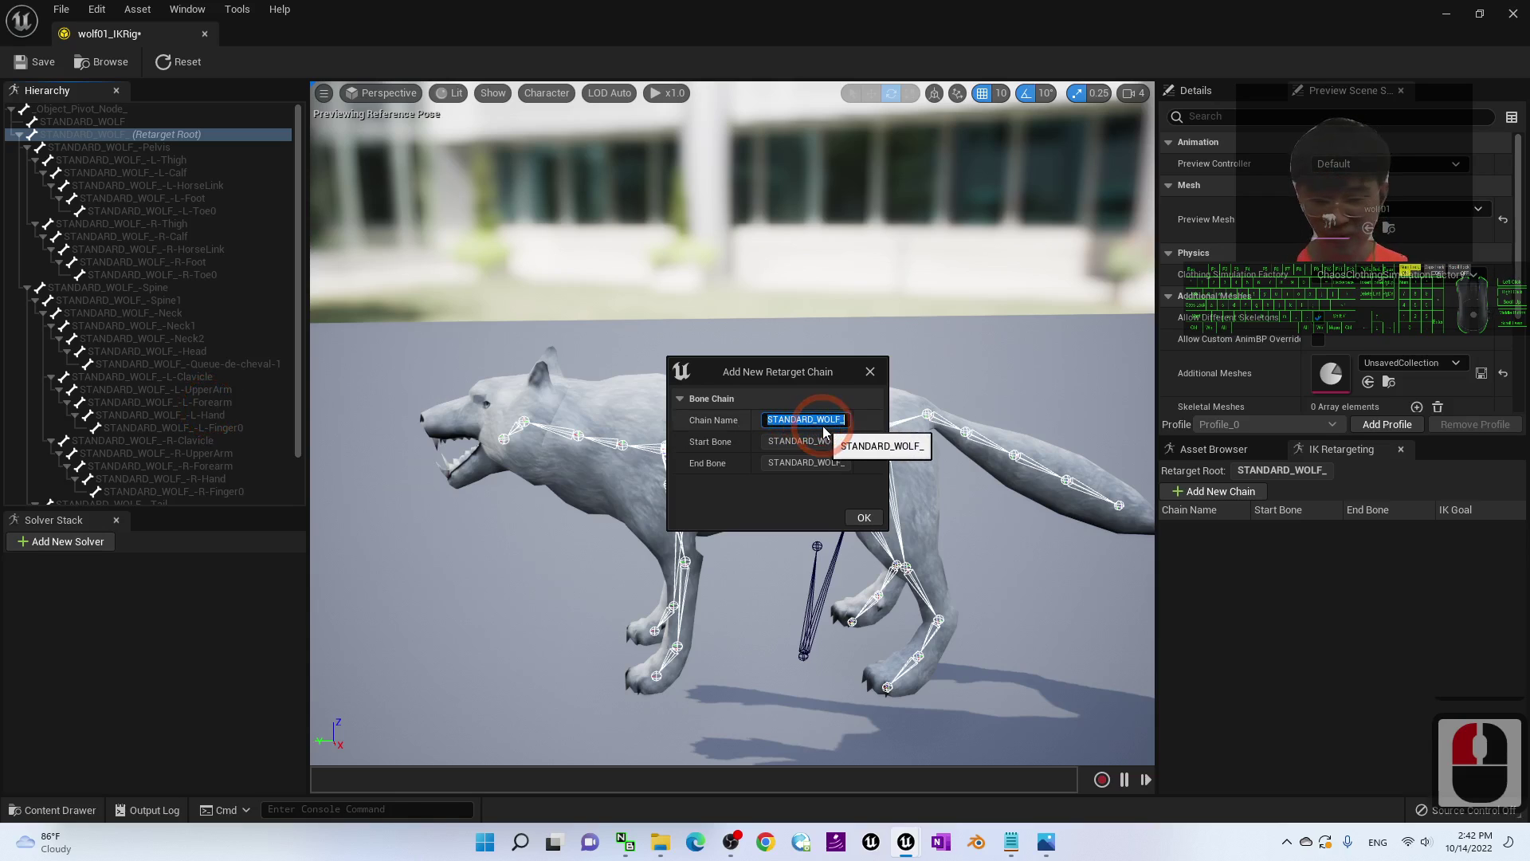
text(root)
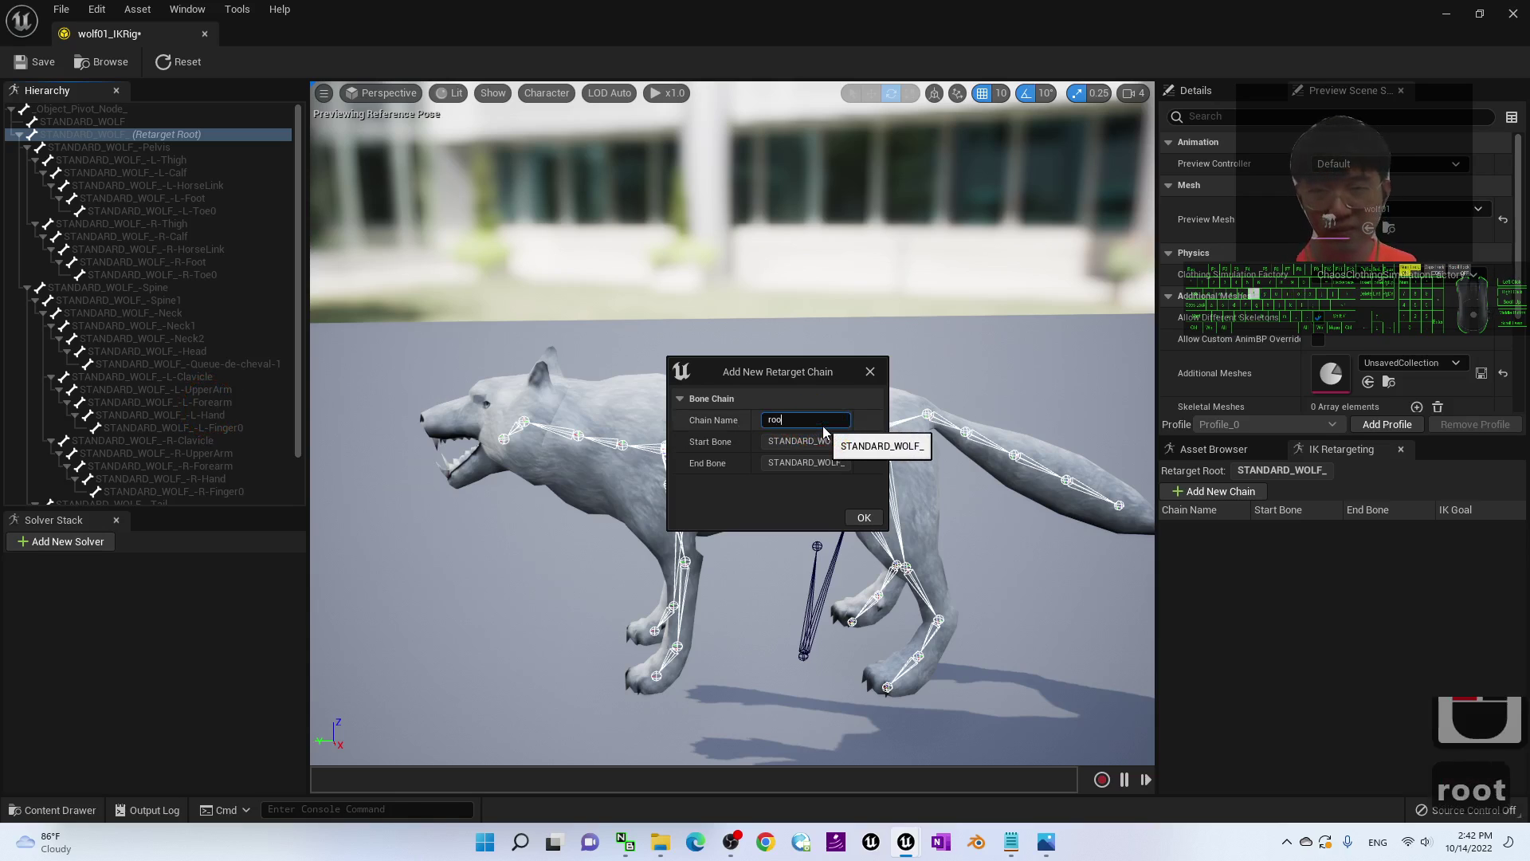
click(864, 518)
scroll(733, 529, up, 3)
scroll(734, 530, down, 3)
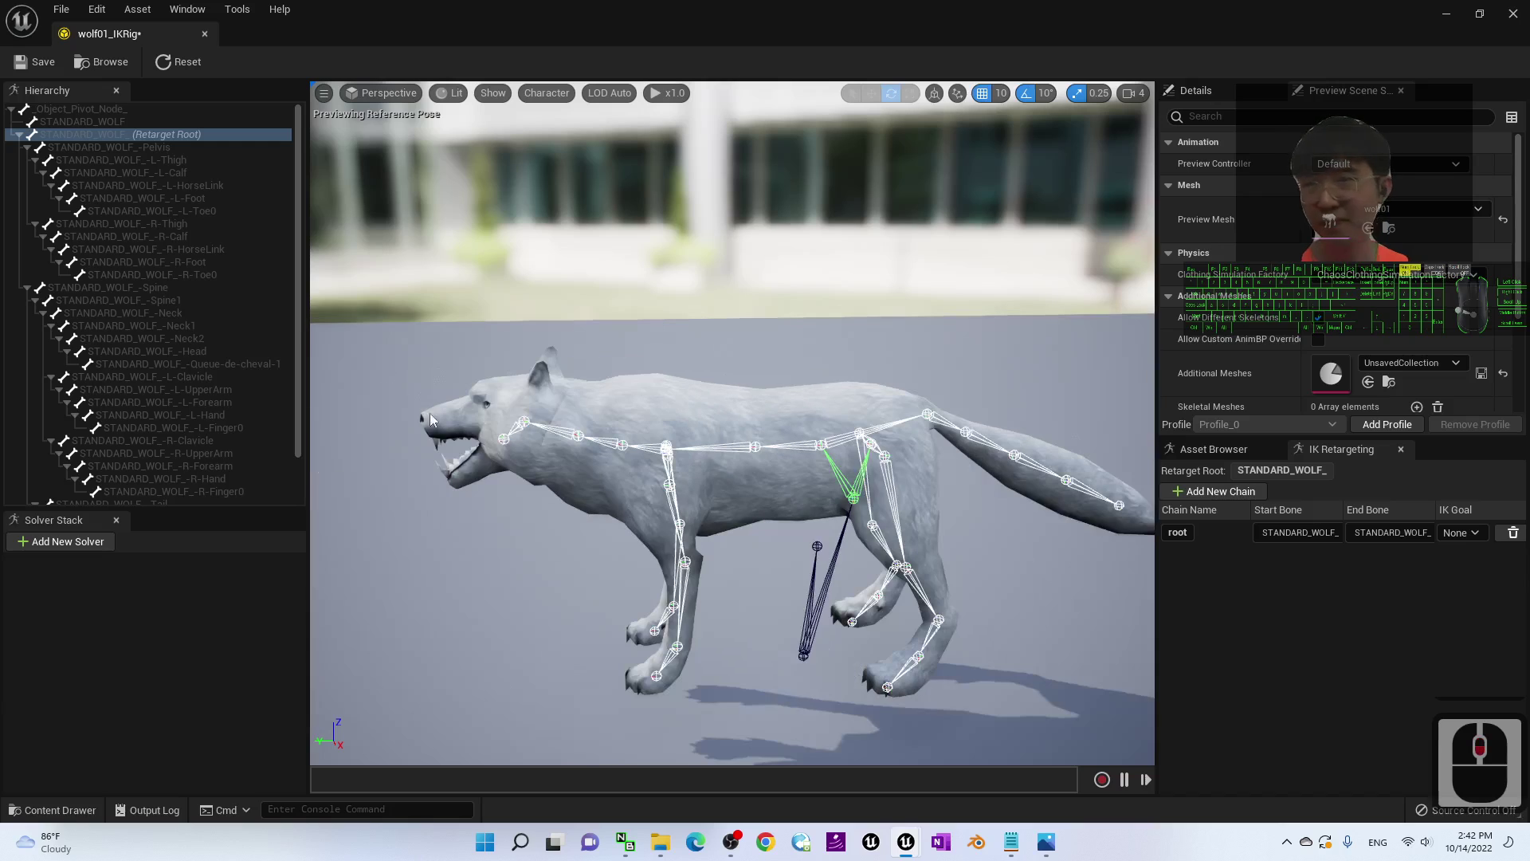
- Examine the pelvis and the left hind leg bones from thigh to foot one by one on the wolf
click(117, 147)
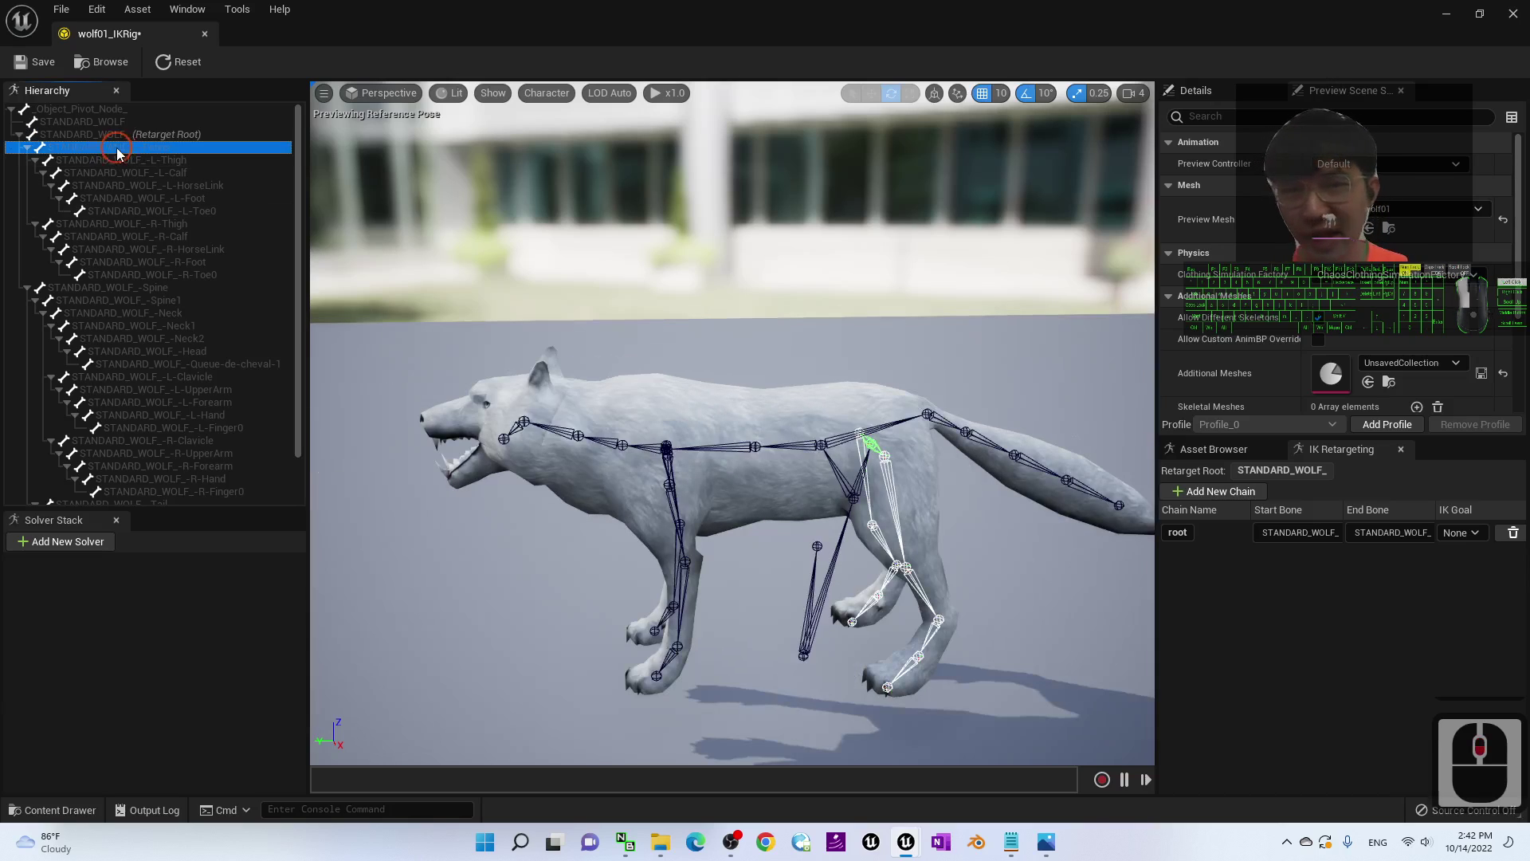
alt+drag(710, 487, 744, 451)
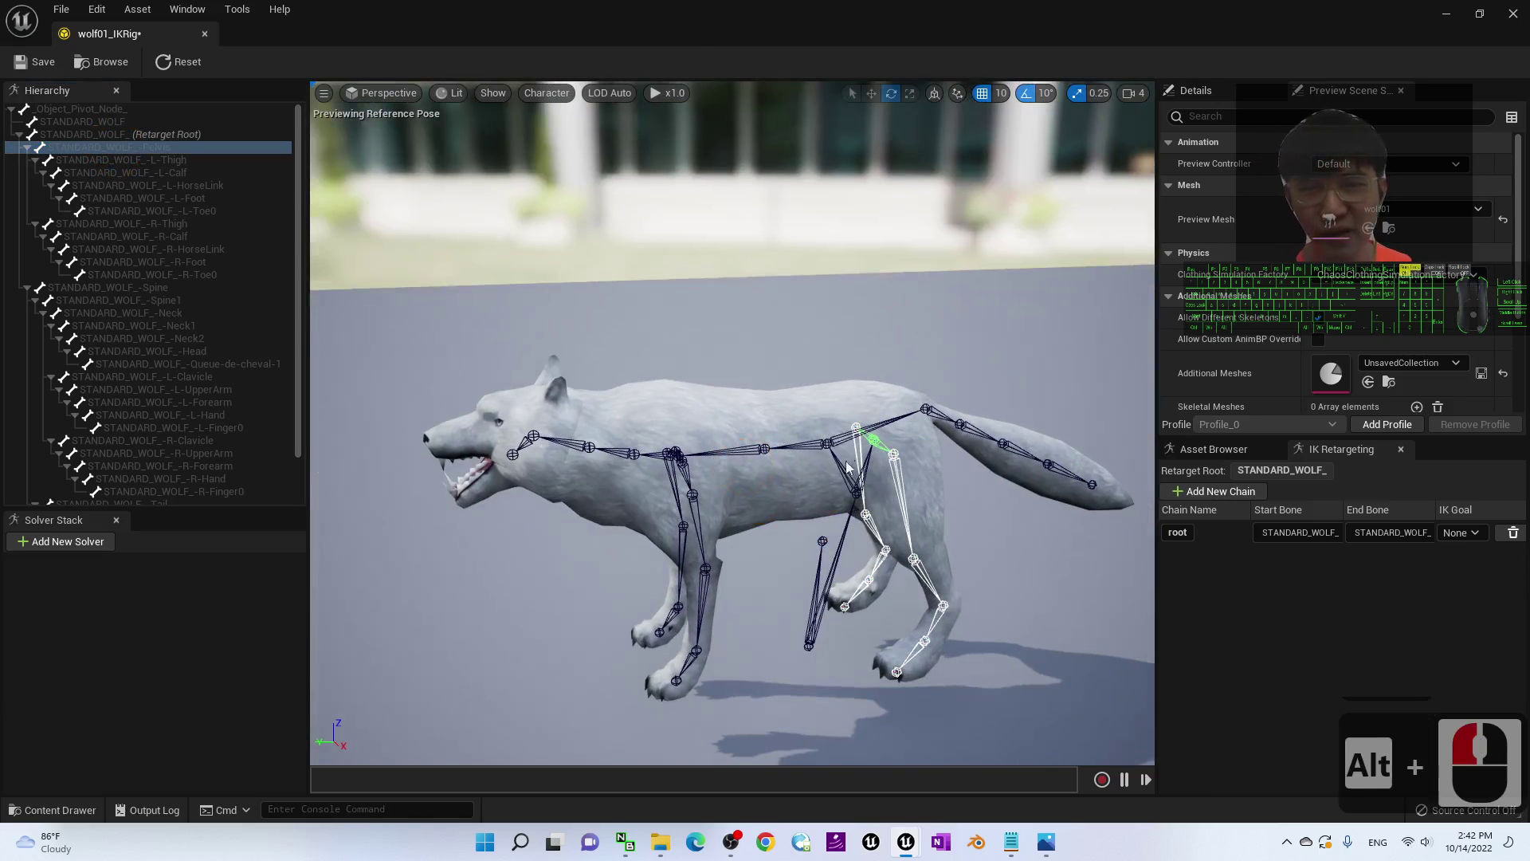
click(79, 135)
click(92, 150)
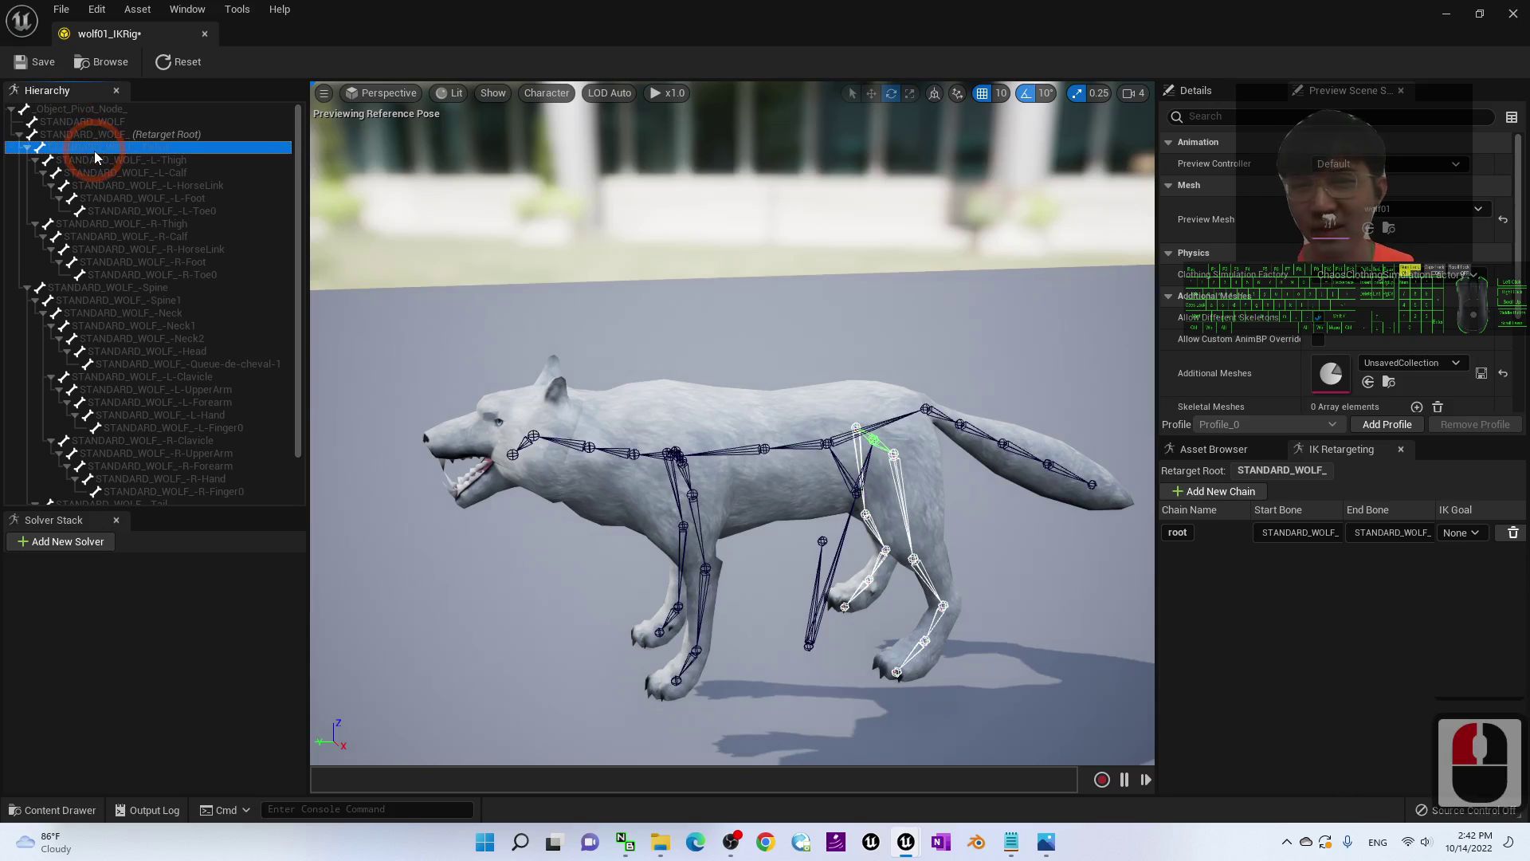
click(98, 163)
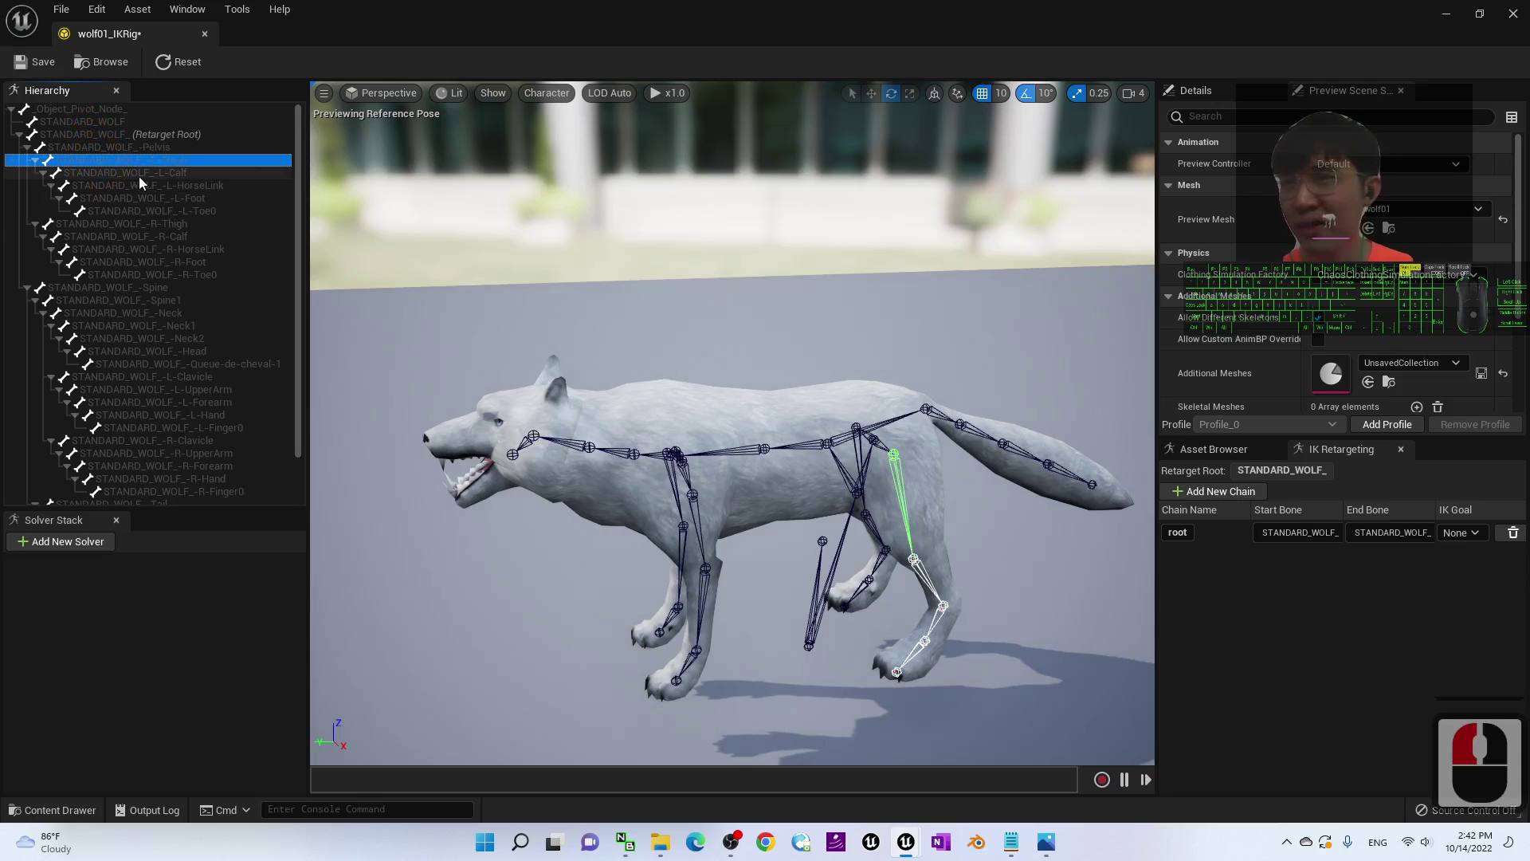
click(129, 173)
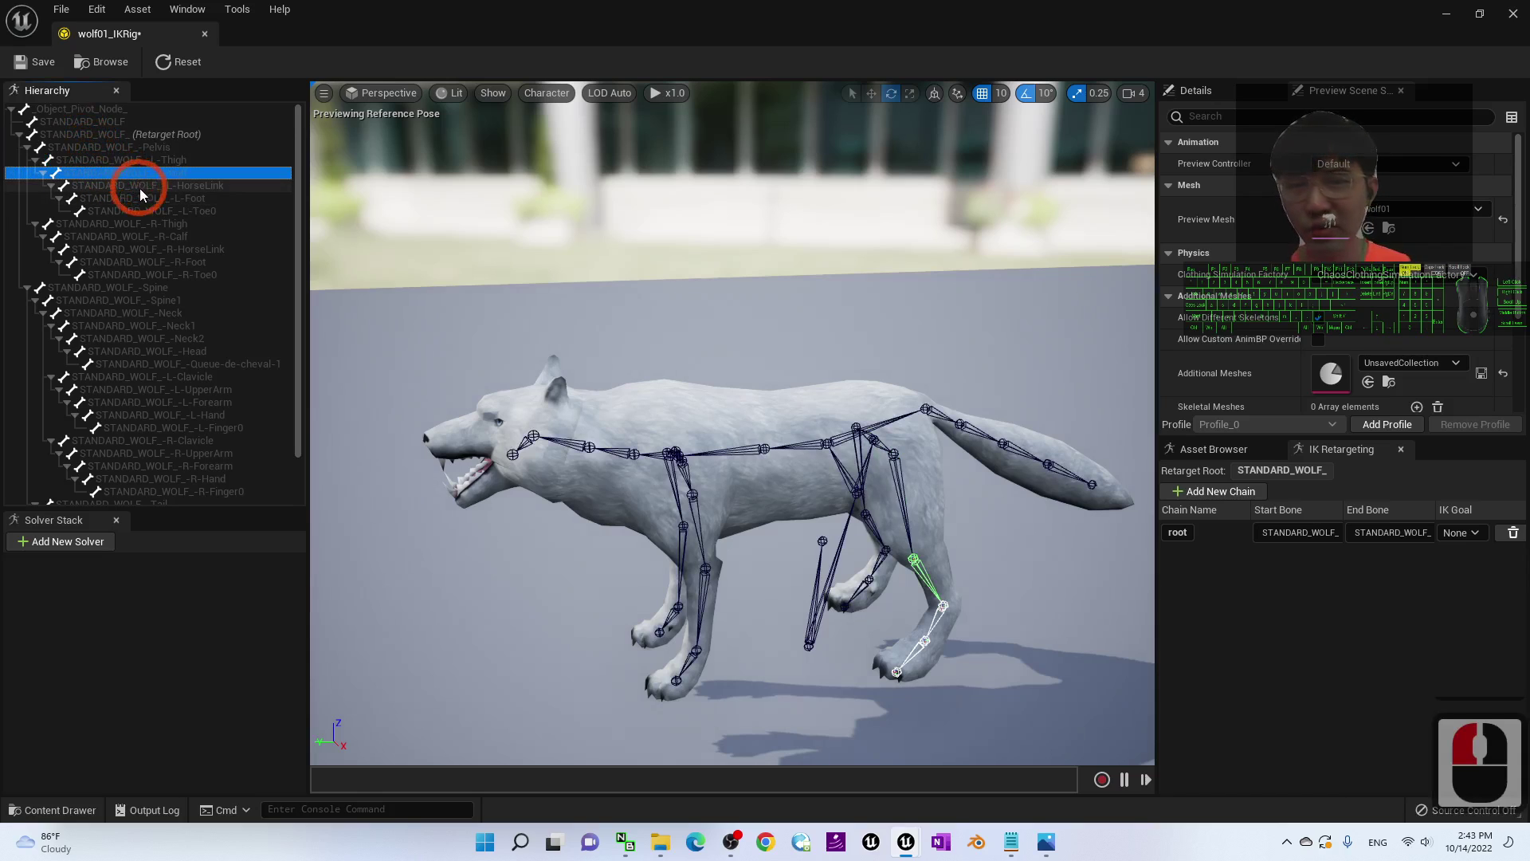
click(141, 189)
click(142, 198)
- Create a retarget chain named L-Thigh from the left hind leg bones, STANDARD_WOLF_-L-Thigh through STANDARD_WOLF_-L-Foot
click(132, 161)
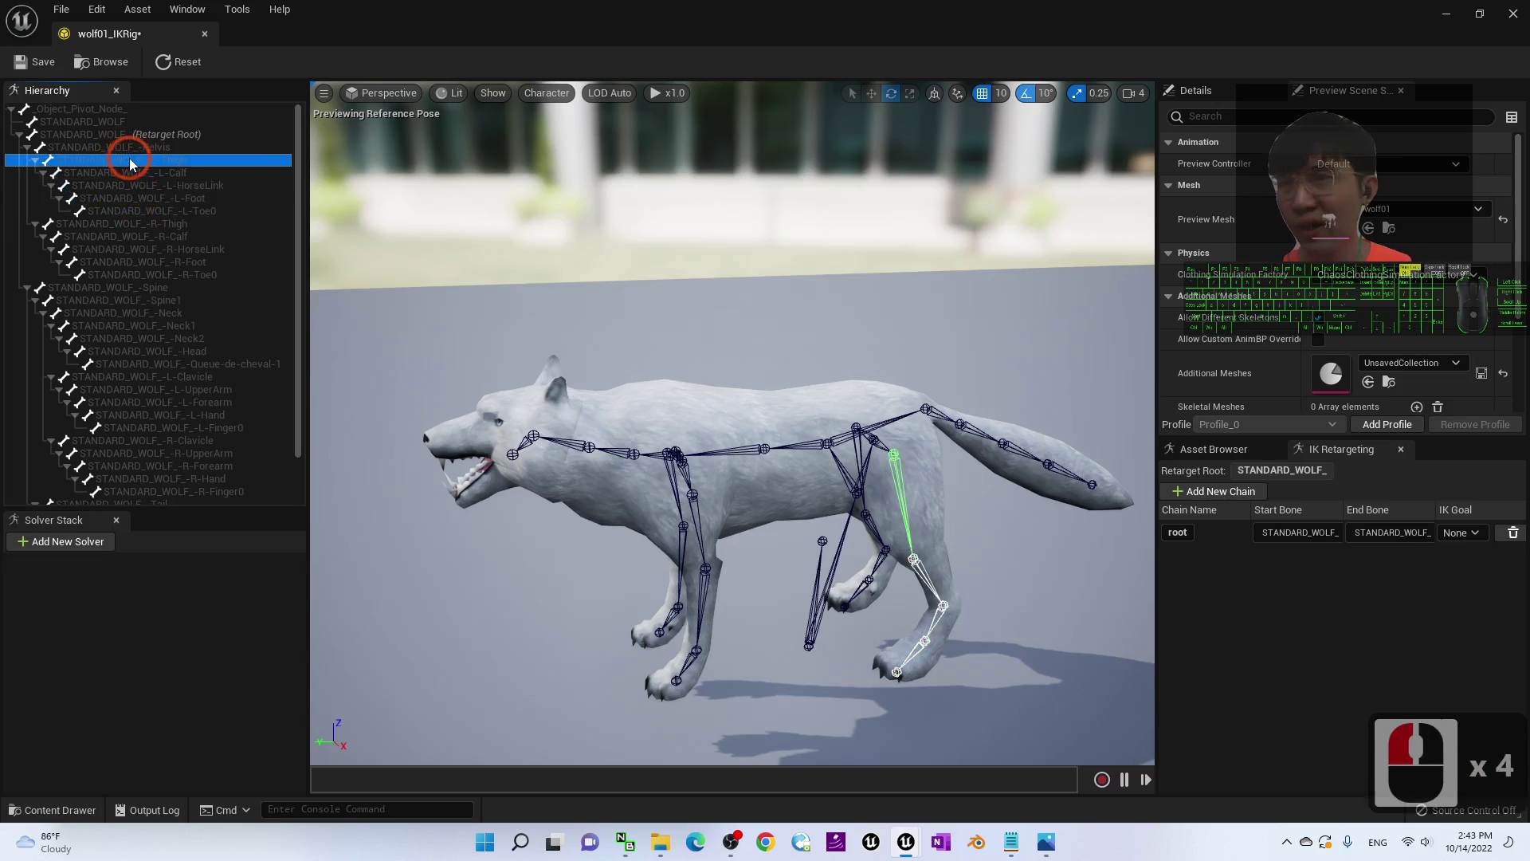
shift+click(183, 199)
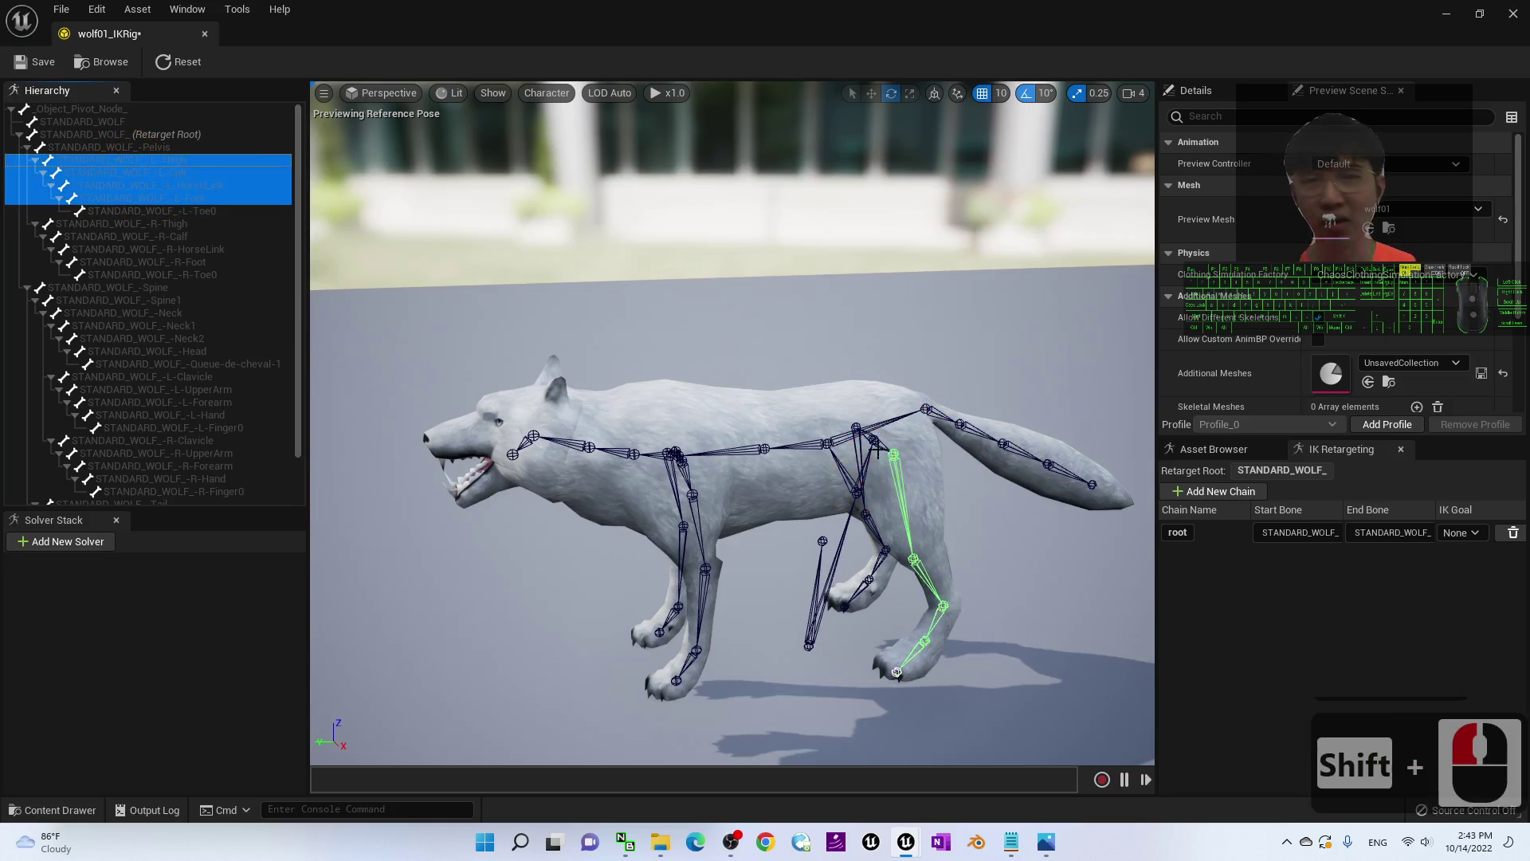
right_click(121, 179)
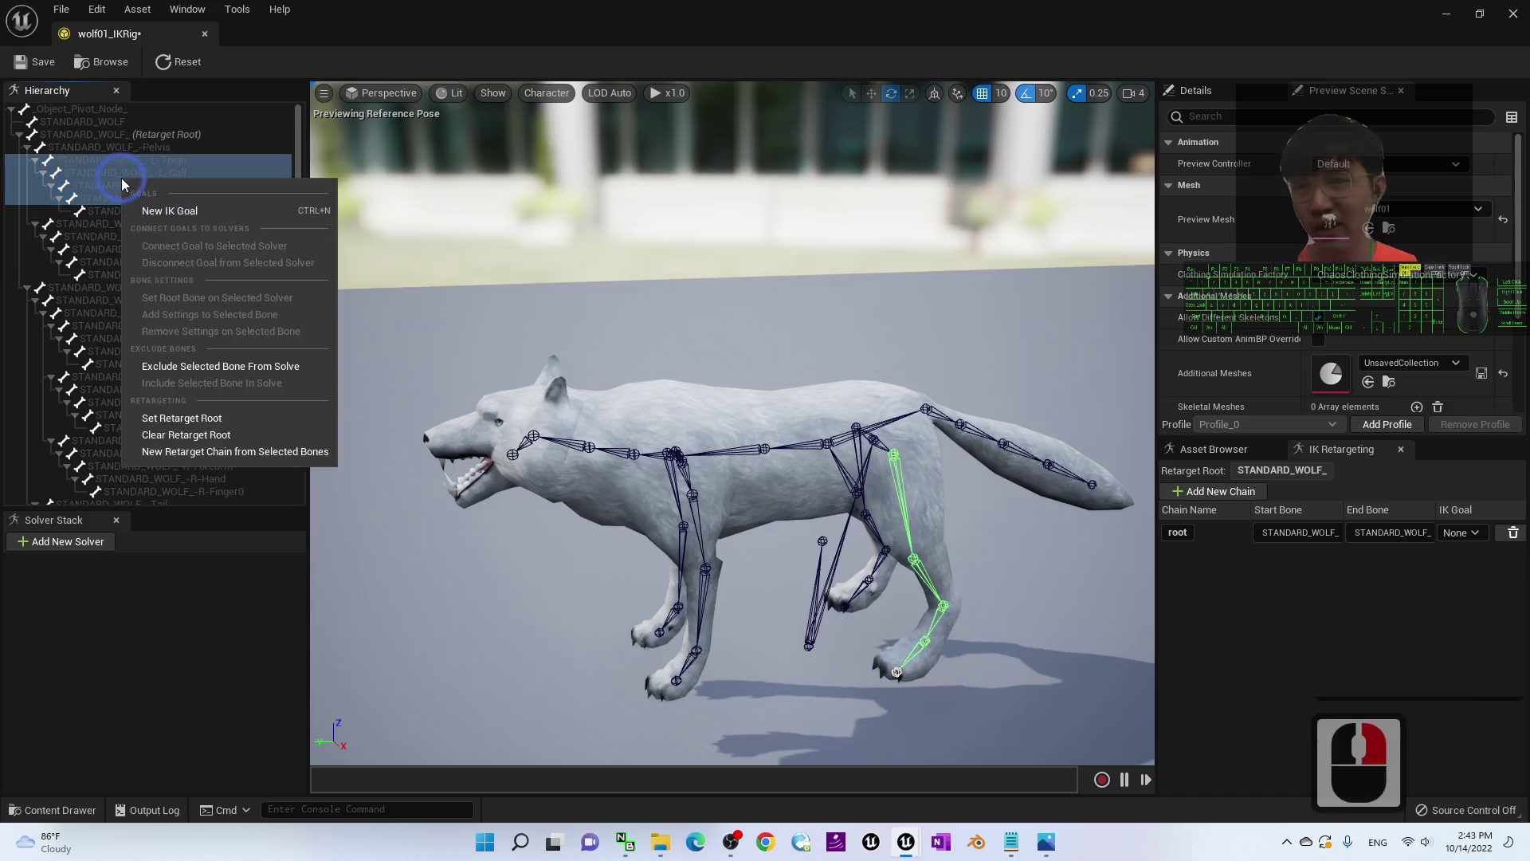
click(259, 452)
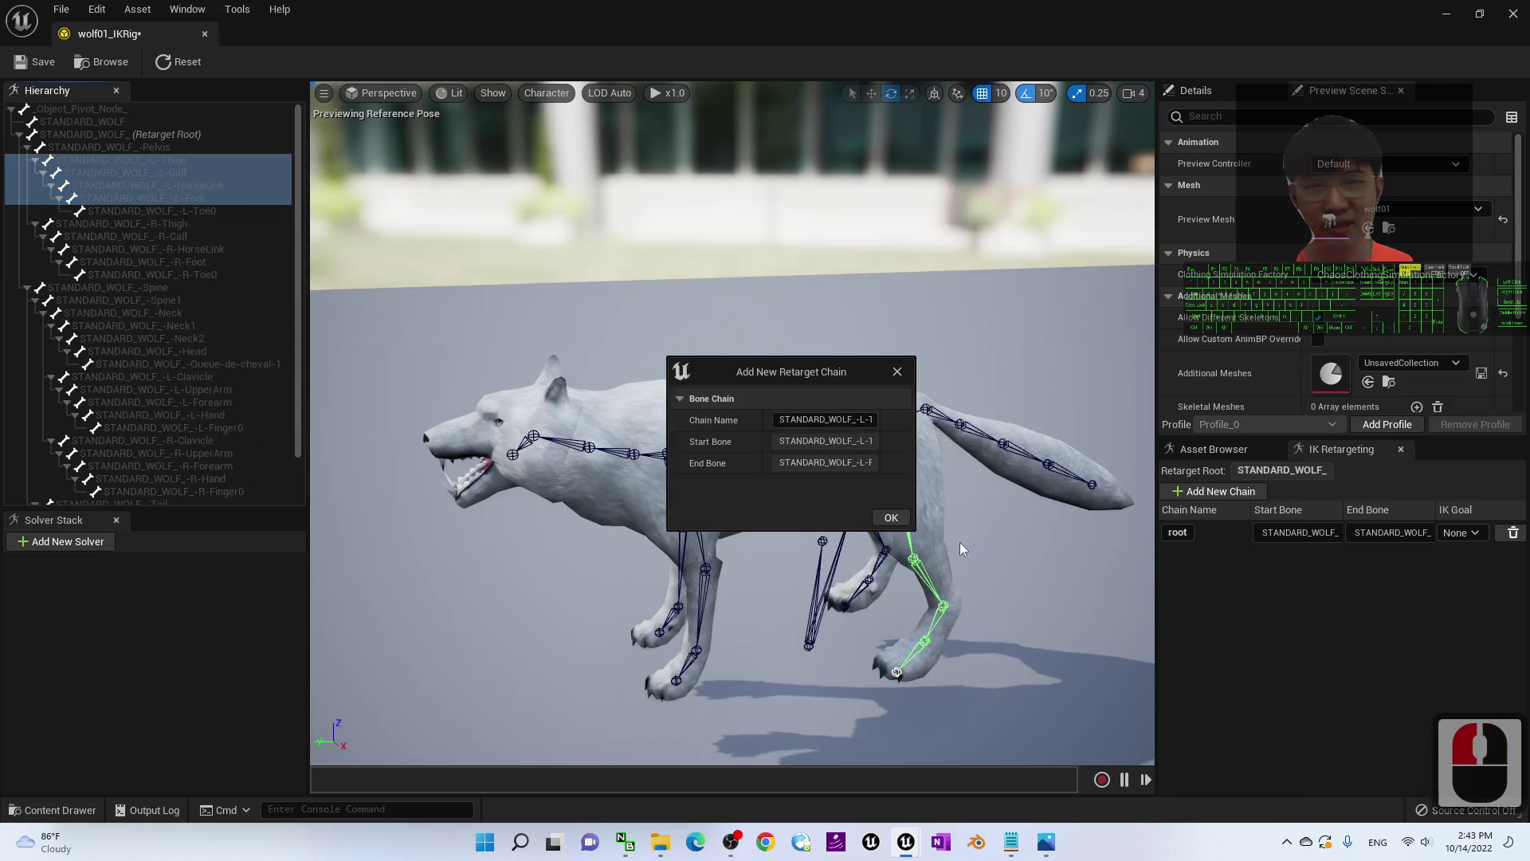
double_click(817, 419)
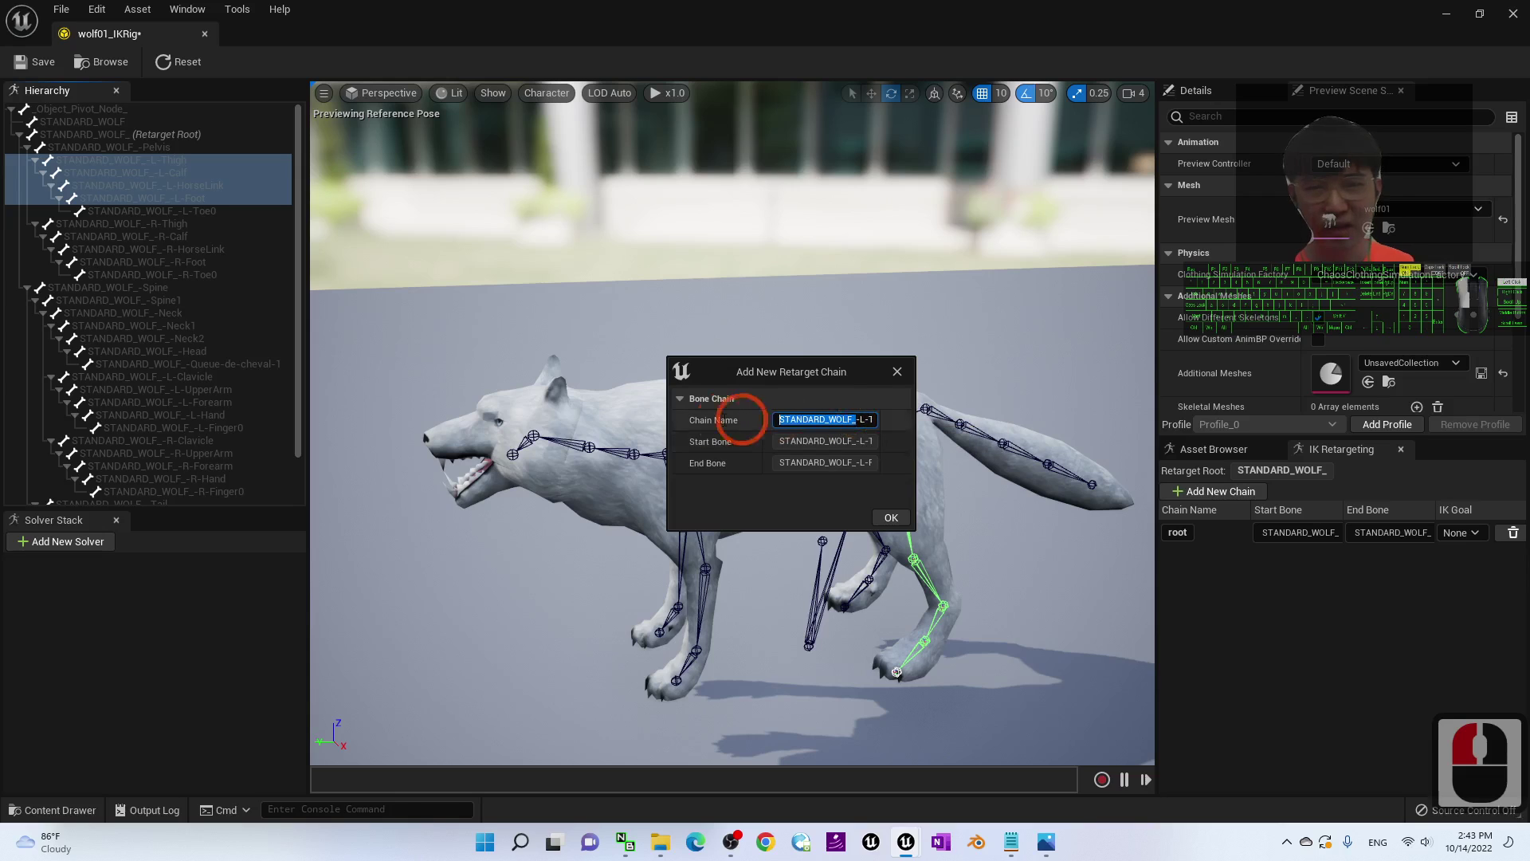
key(Delete)
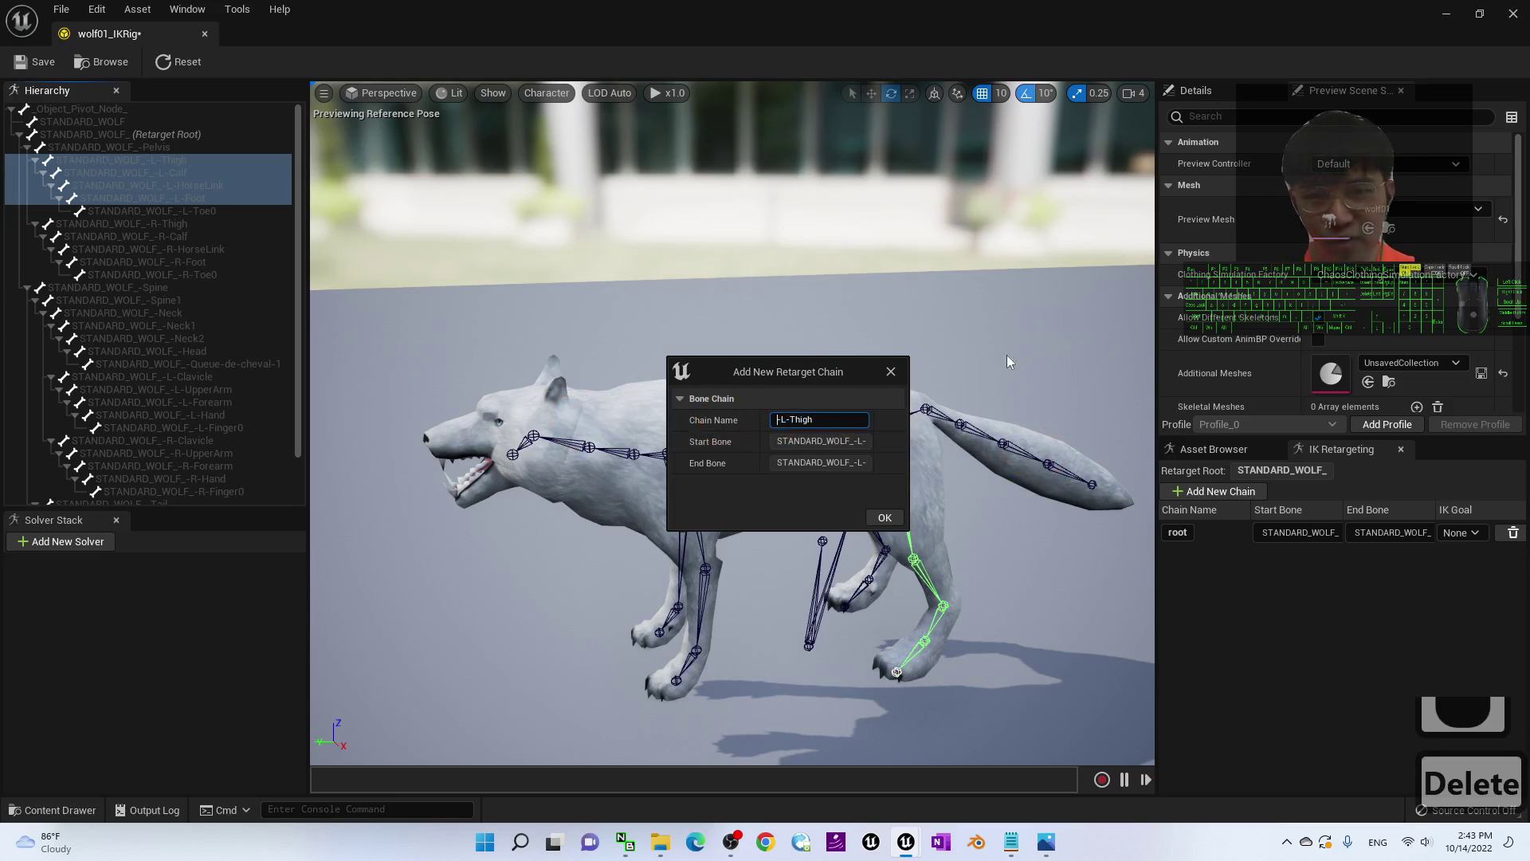
double_click(781, 420)
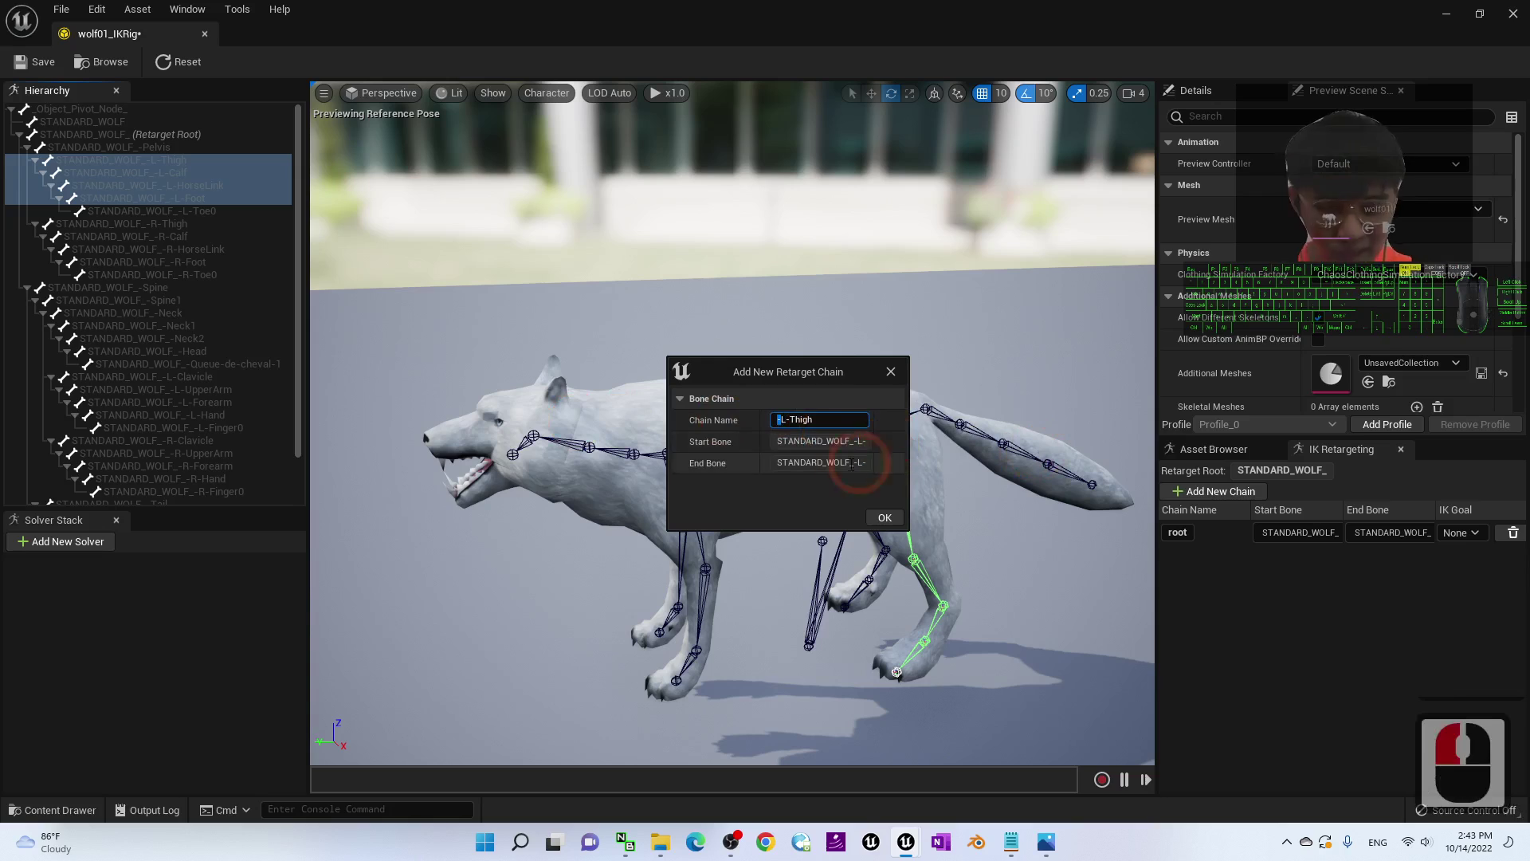
key(BackSpace)
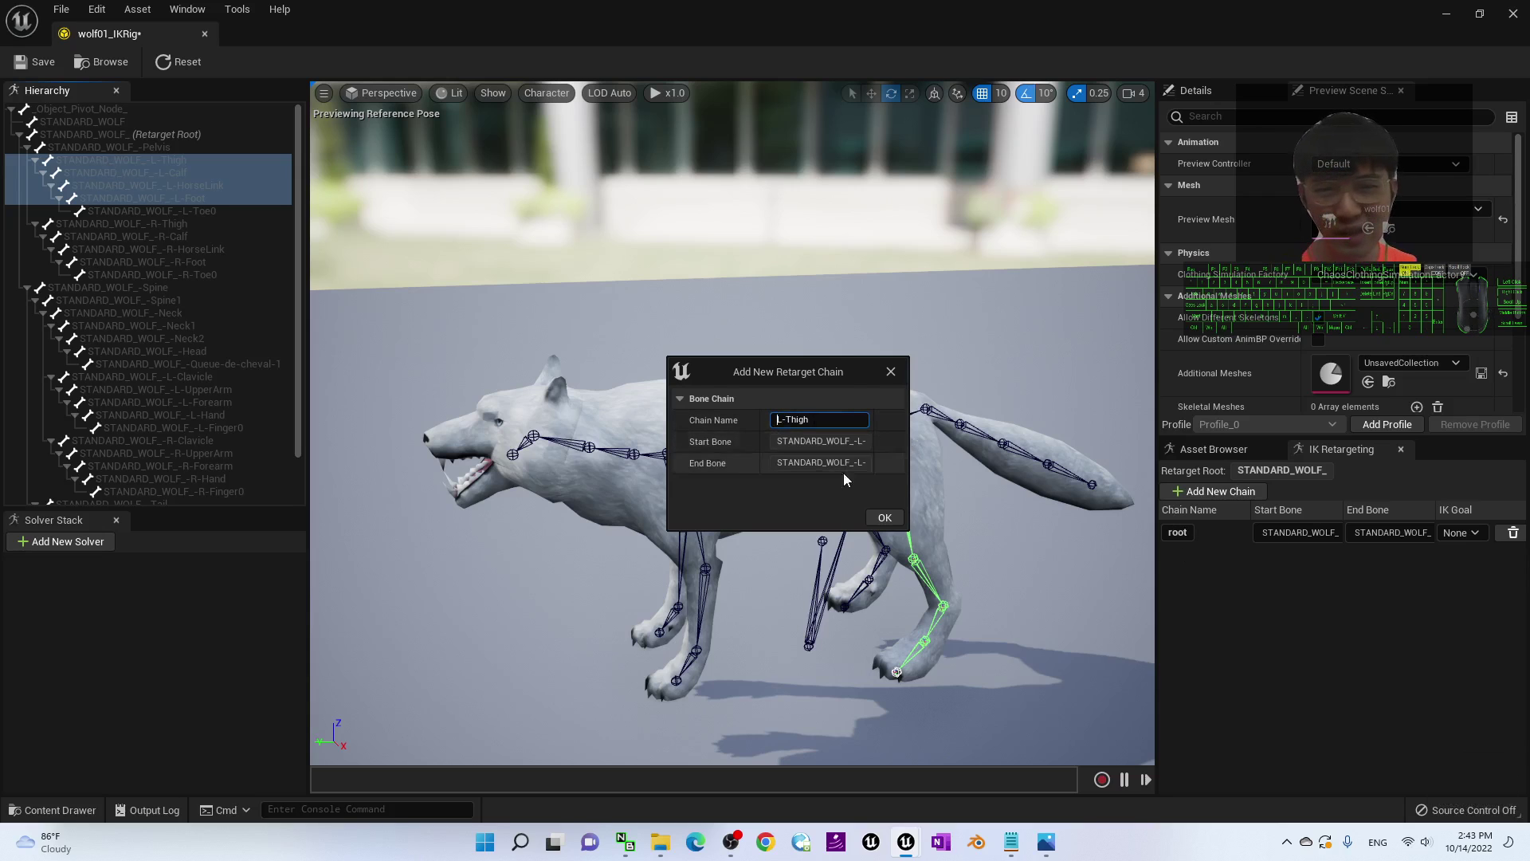
click(884, 518)
click(1189, 557)
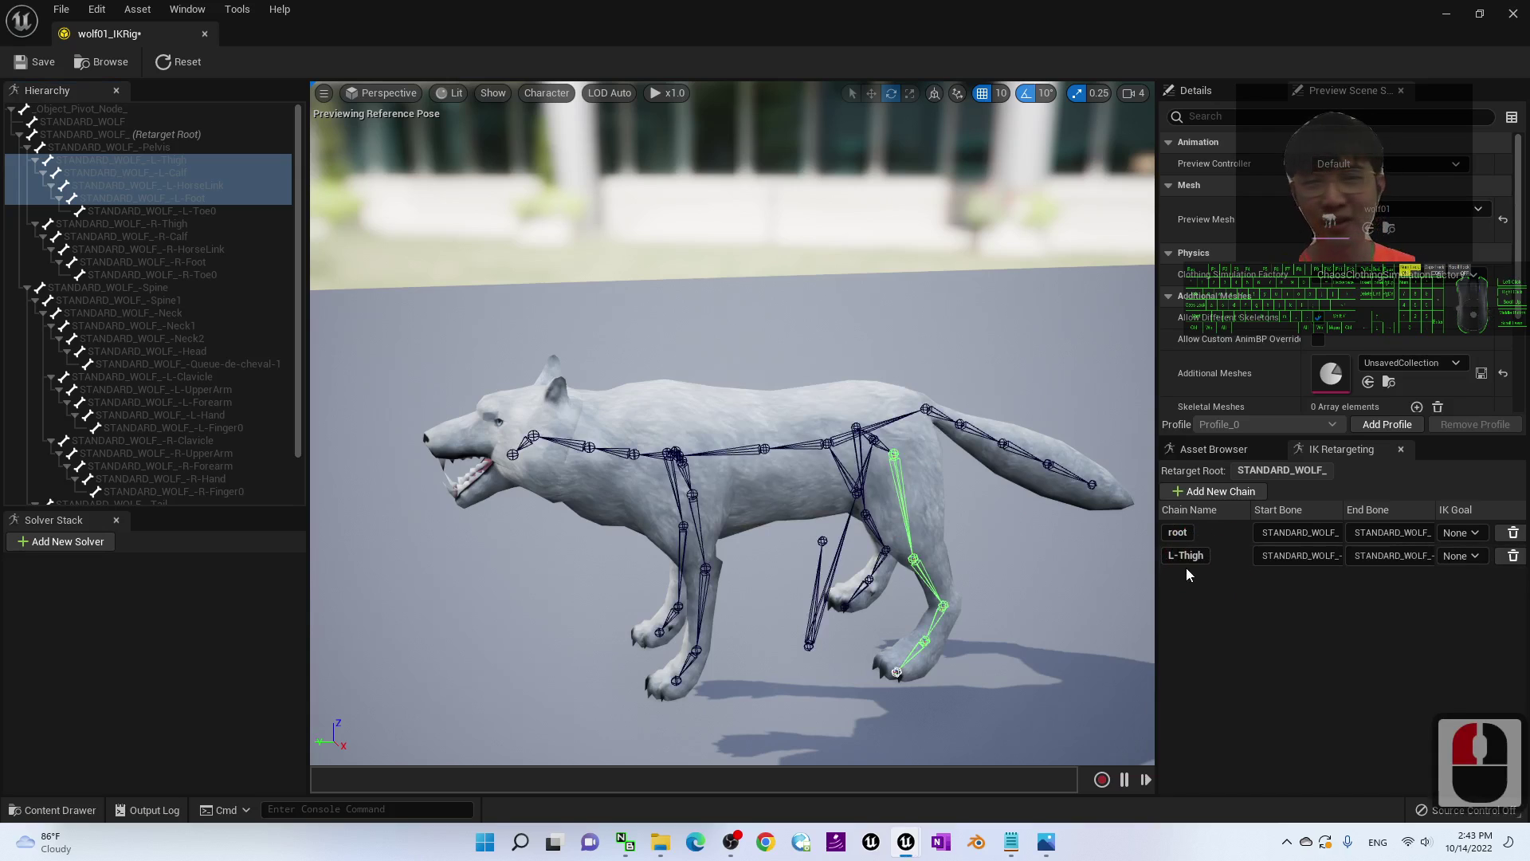
- Create a retarget chain named R-Thigh from the right hind leg bones, STANDARD_WOLF_-R-Thigh through STANDARD_WOLF_-R-Foot, leaving out the toe
click(164, 223)
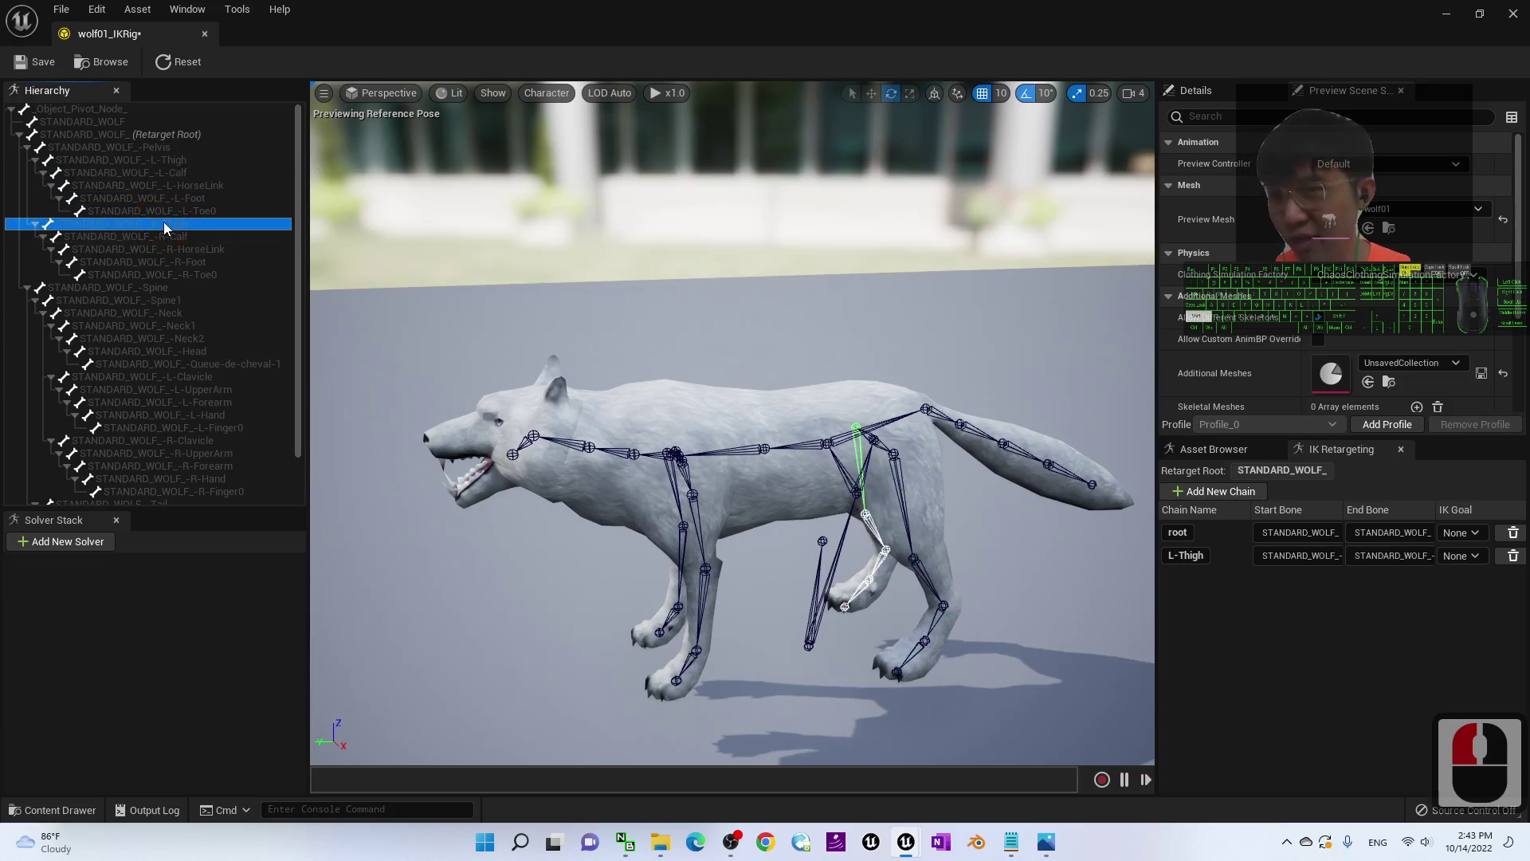
shift+click(228, 266)
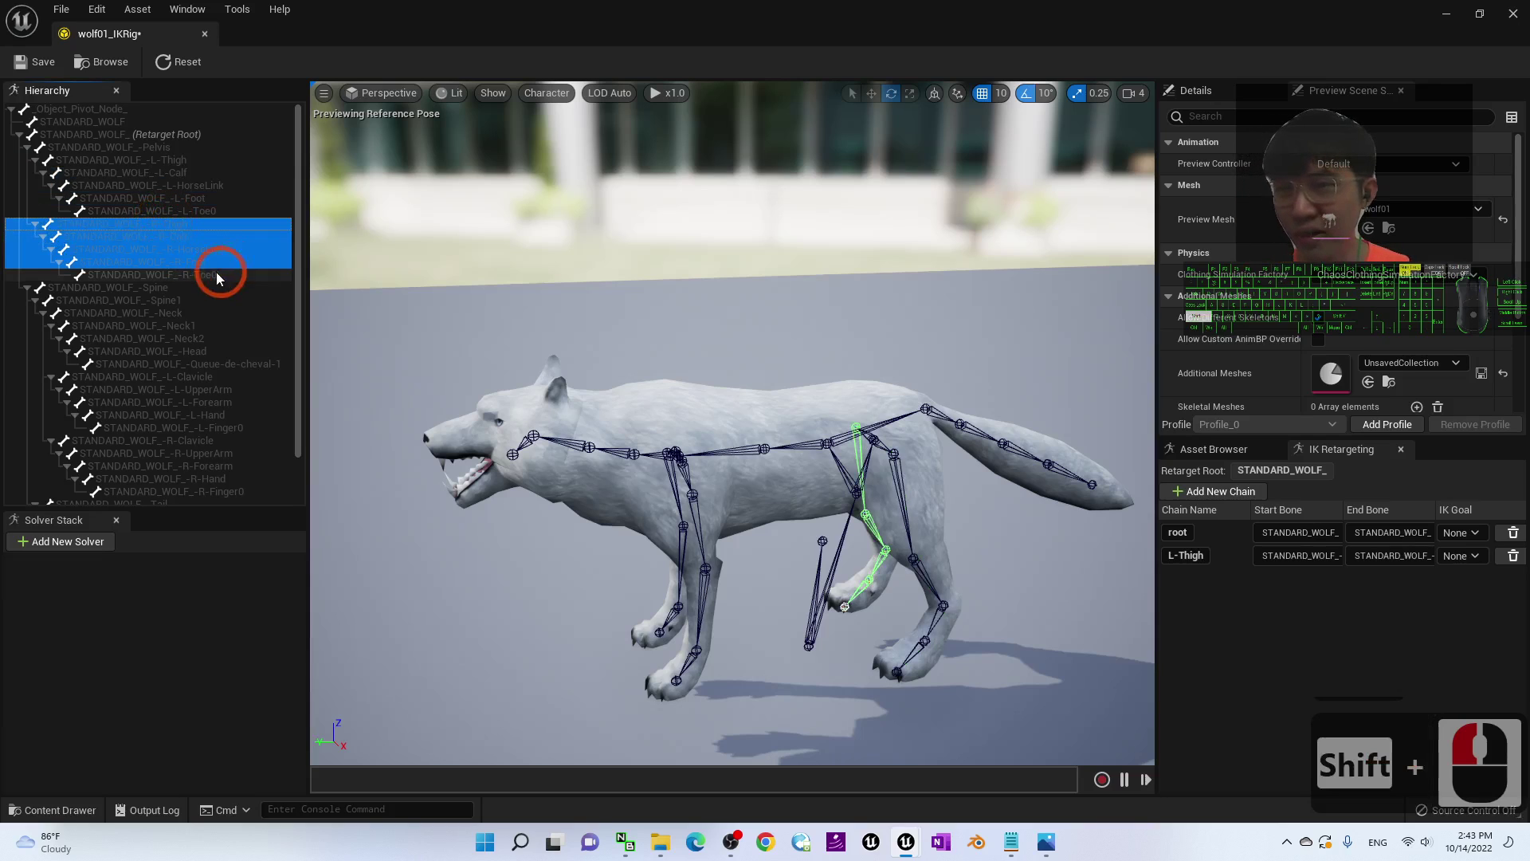
shift+click(197, 275)
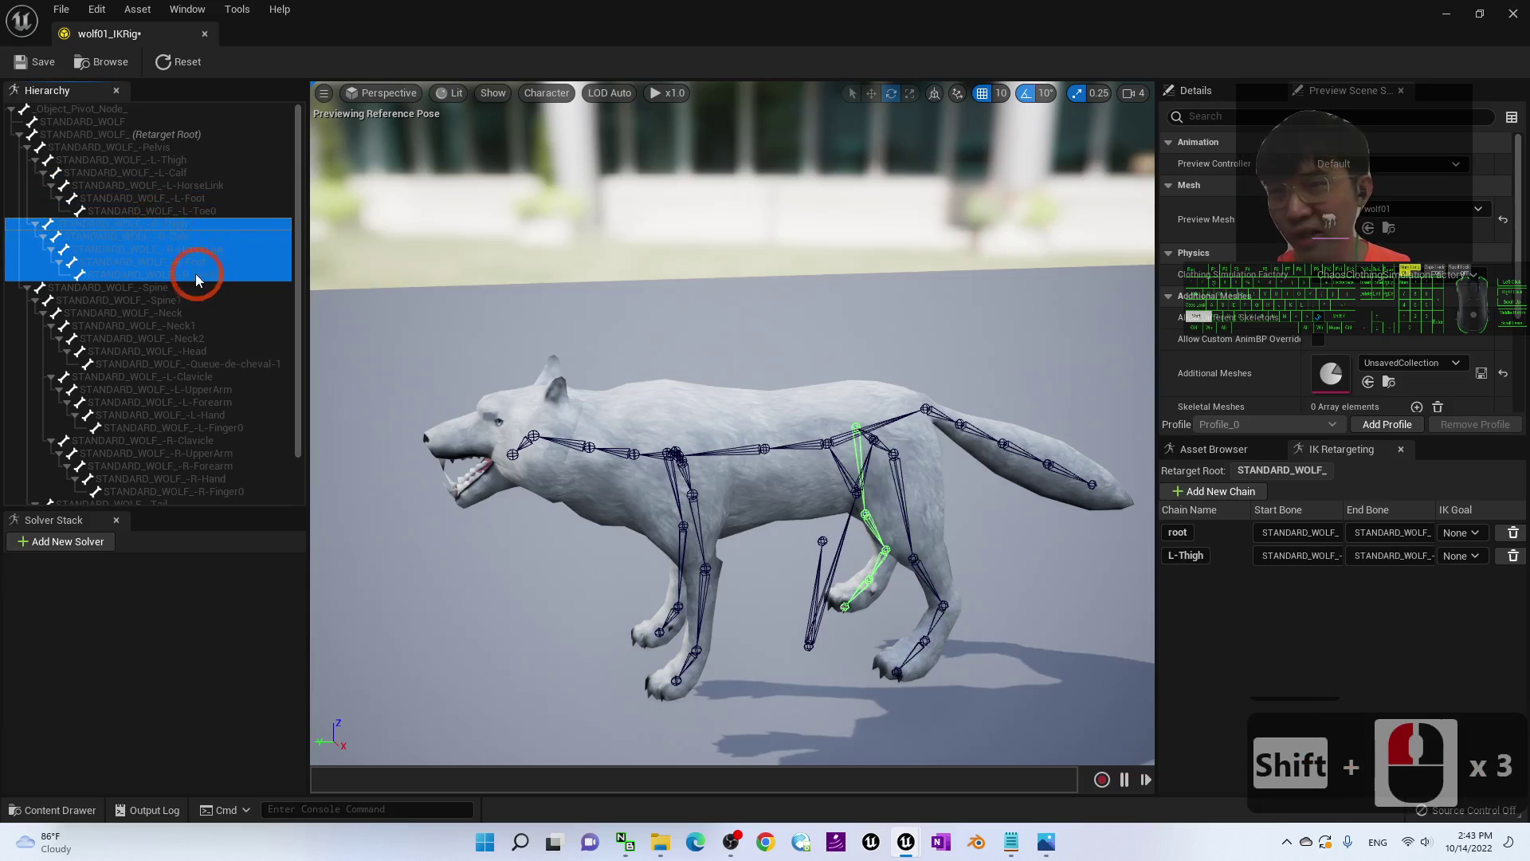
click(201, 251)
click(167, 224)
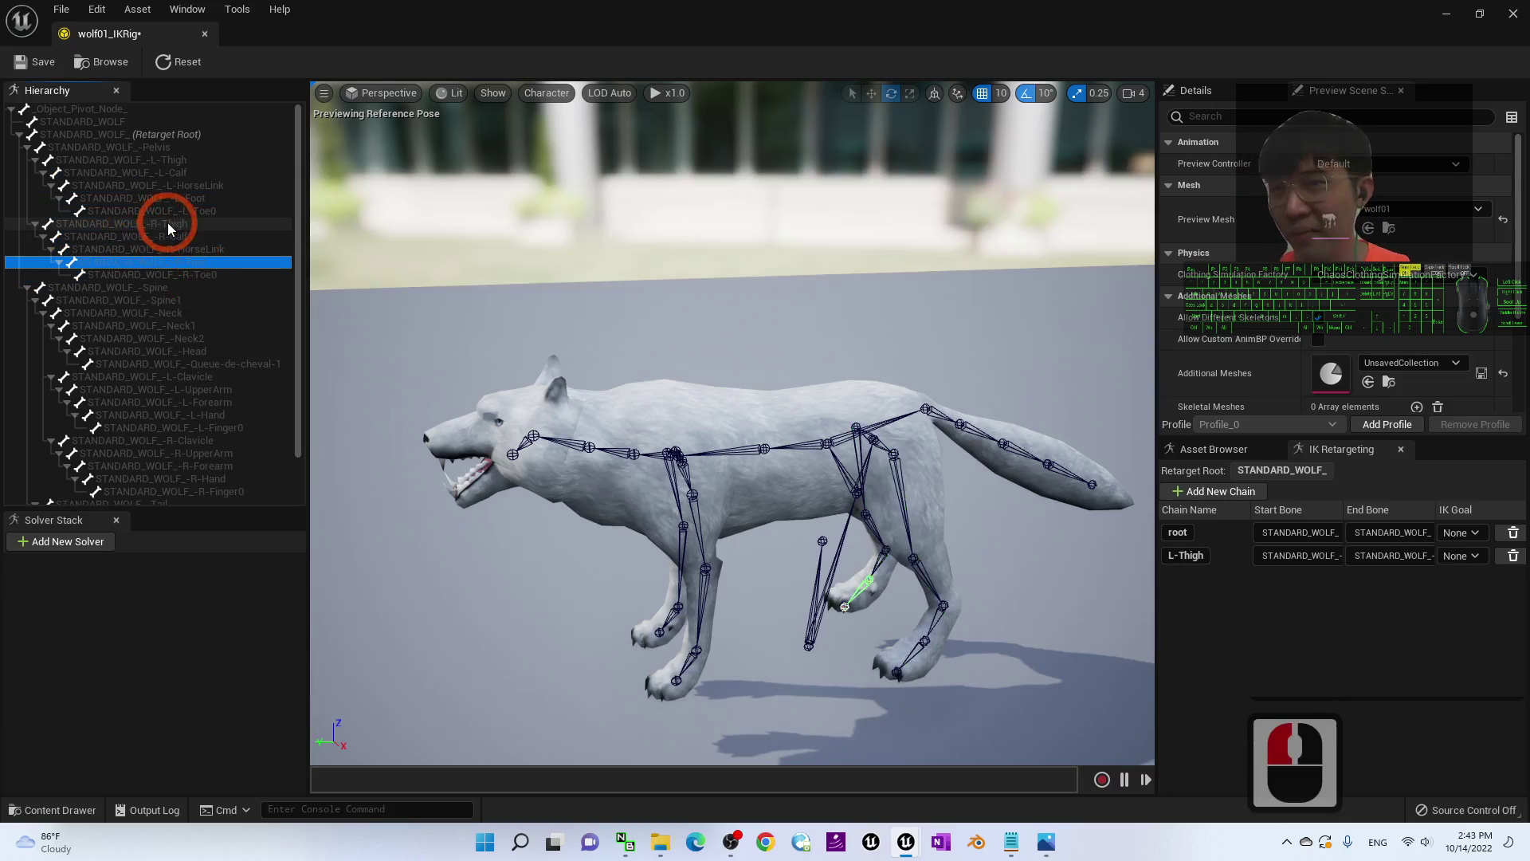
shift+click(192, 261)
right_click(131, 244)
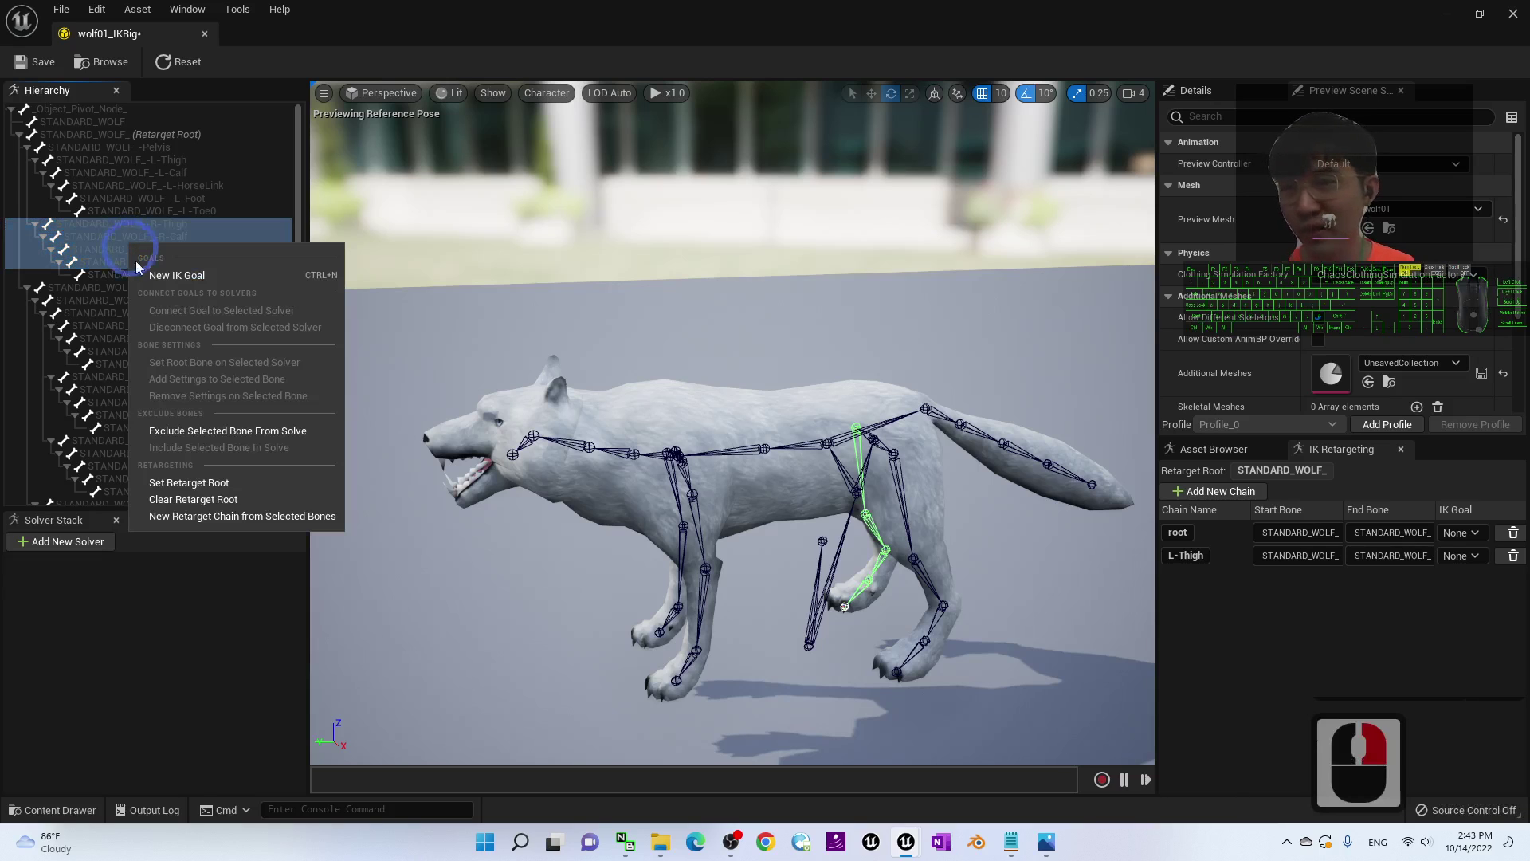
click(220, 515)
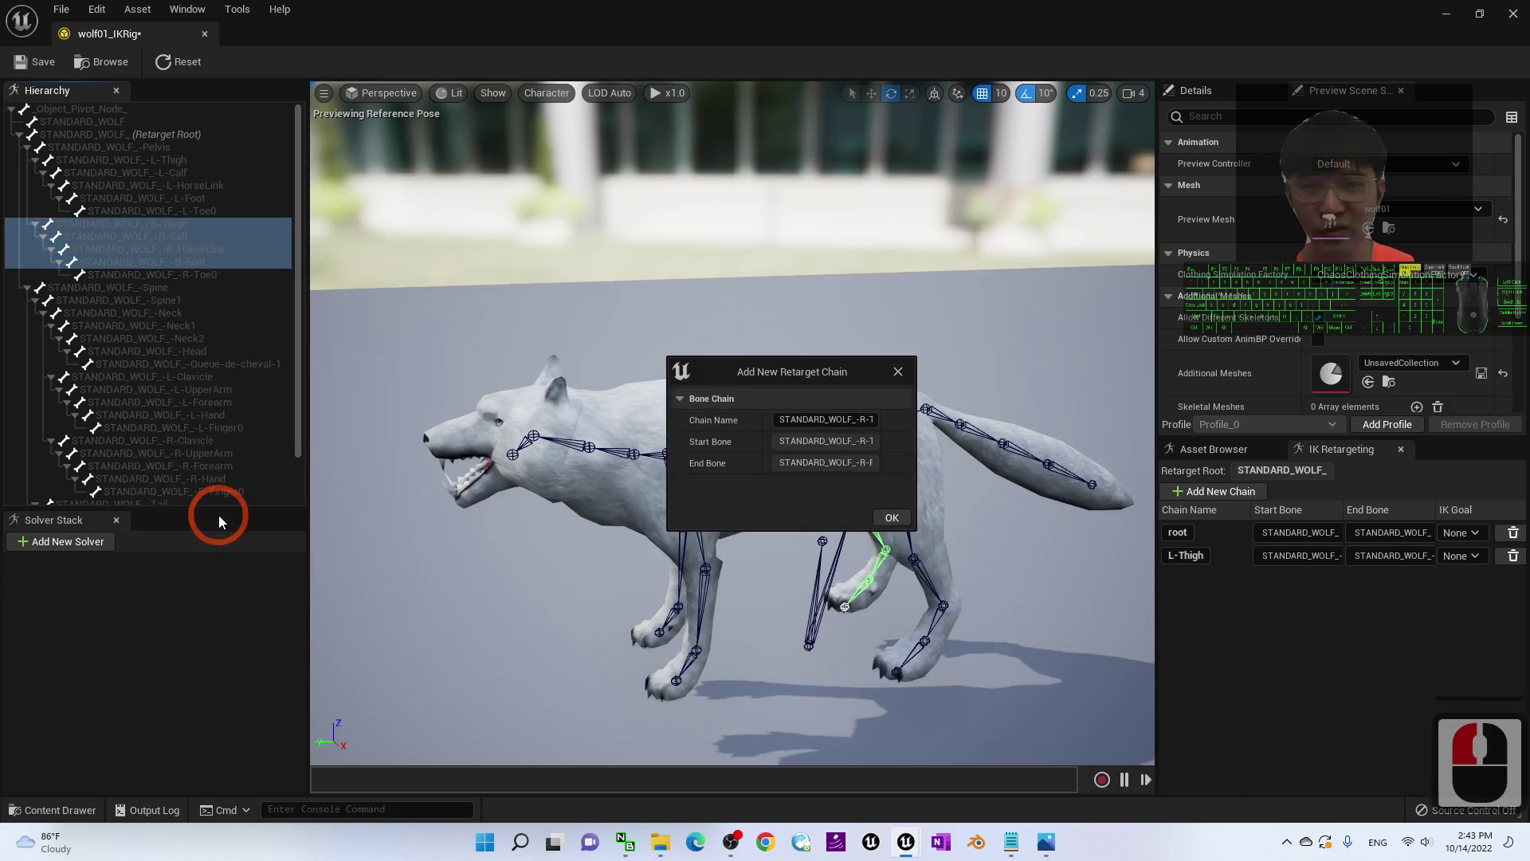
click(860, 420)
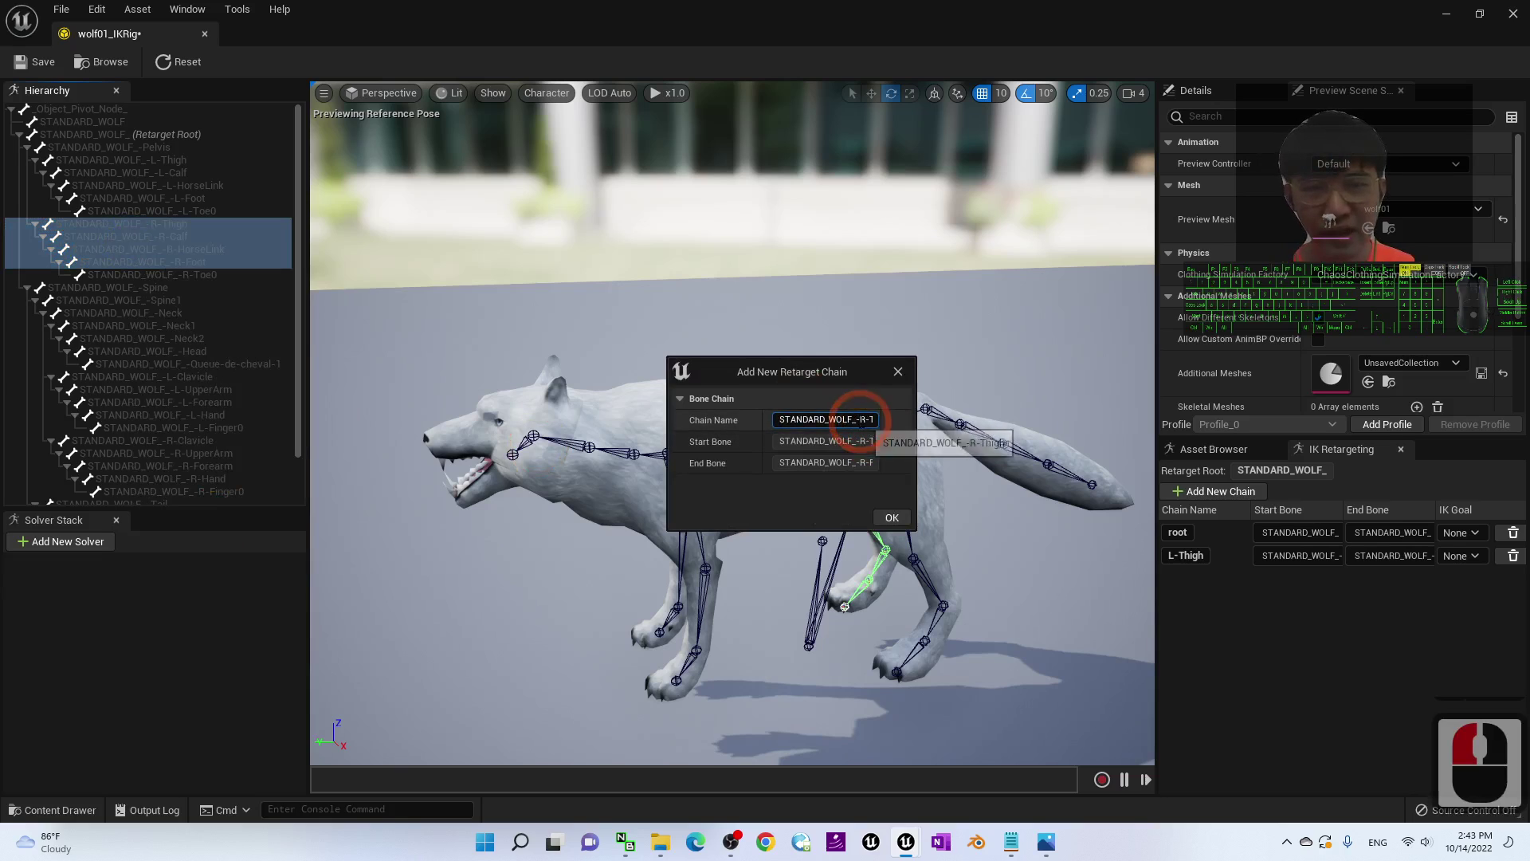
drag(624, 406, 579, 401)
key(BackSpace)
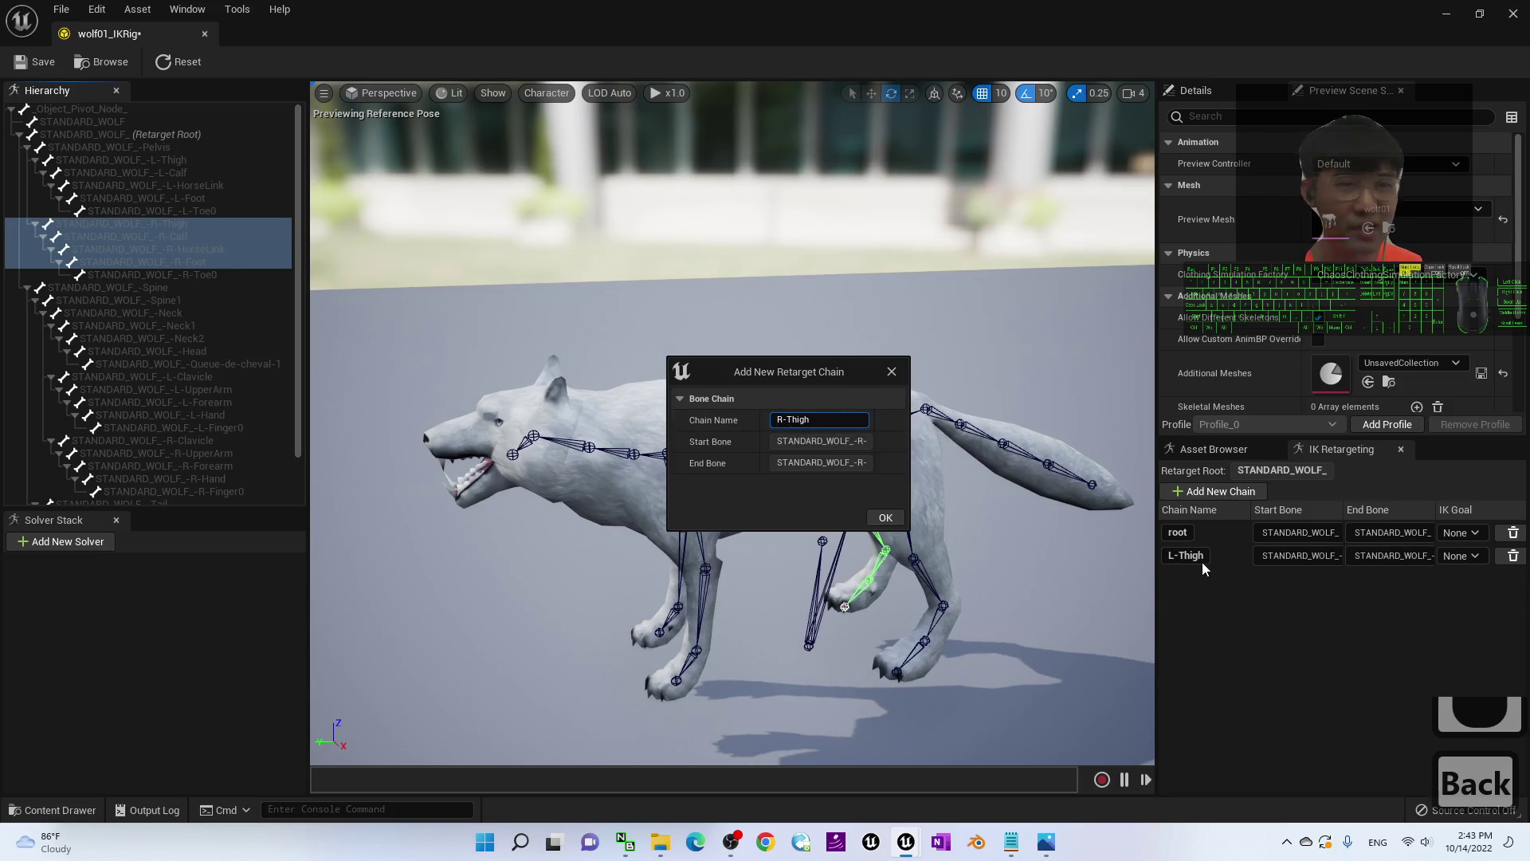
click(884, 518)
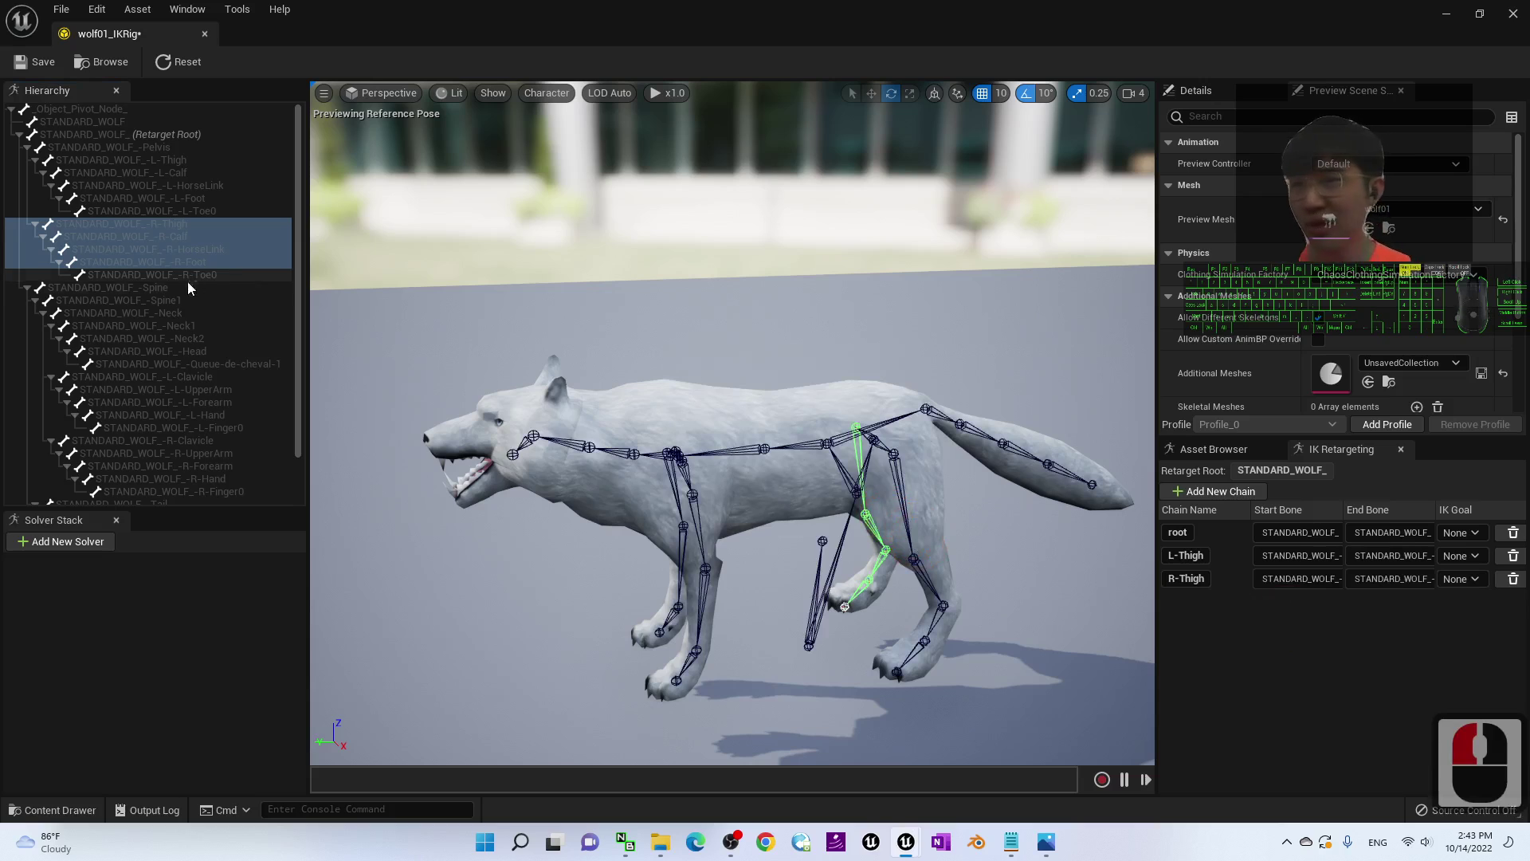
- Create a retarget chain named Spine from the bones STANDARD_WOLF_-Spine and STANDARD_WOLF_-Spine1
click(144, 287)
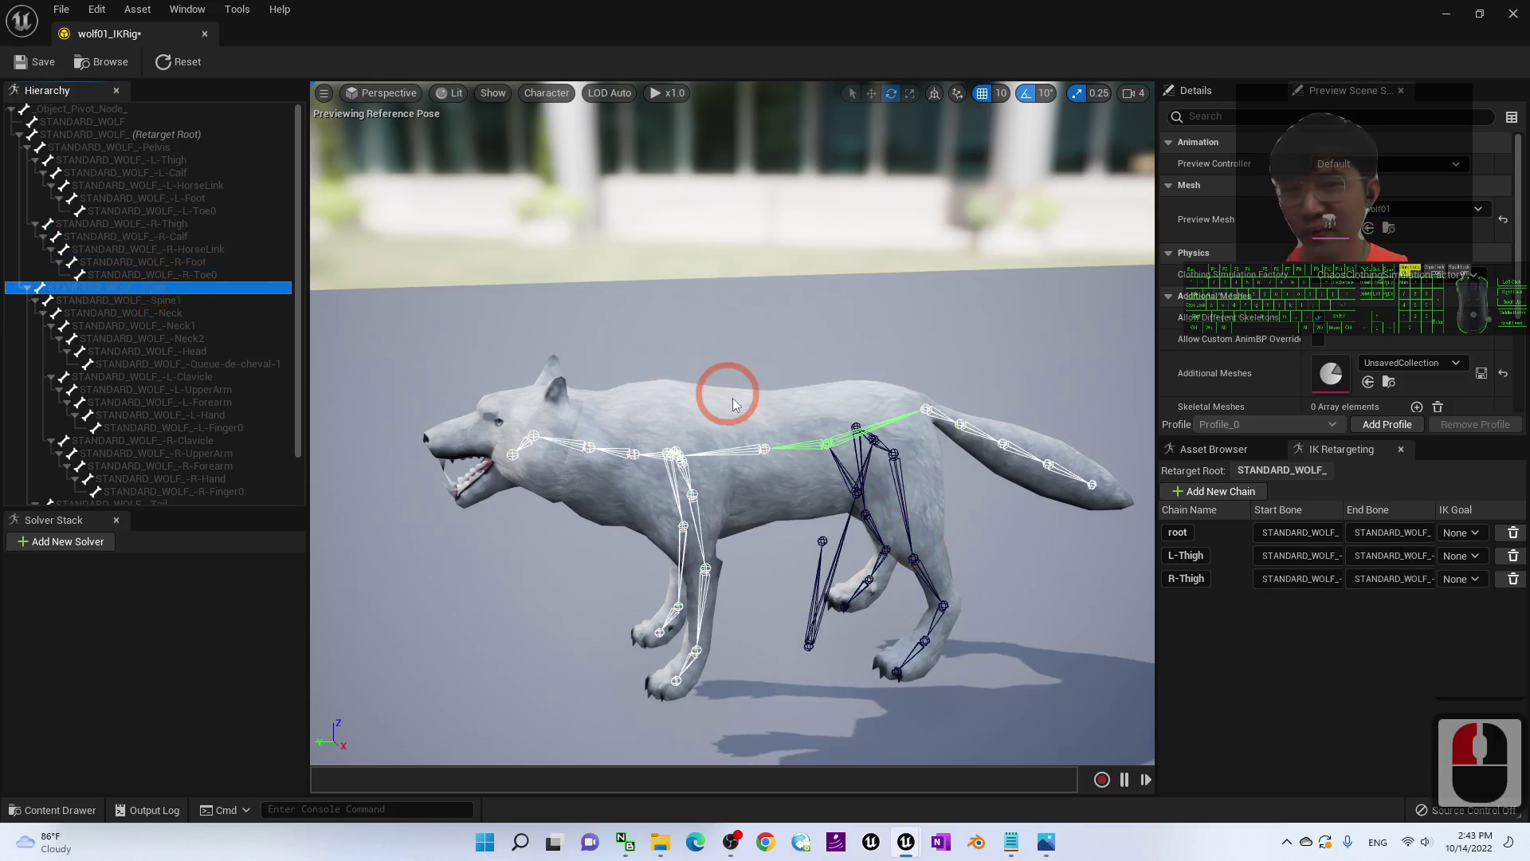
click(161, 300)
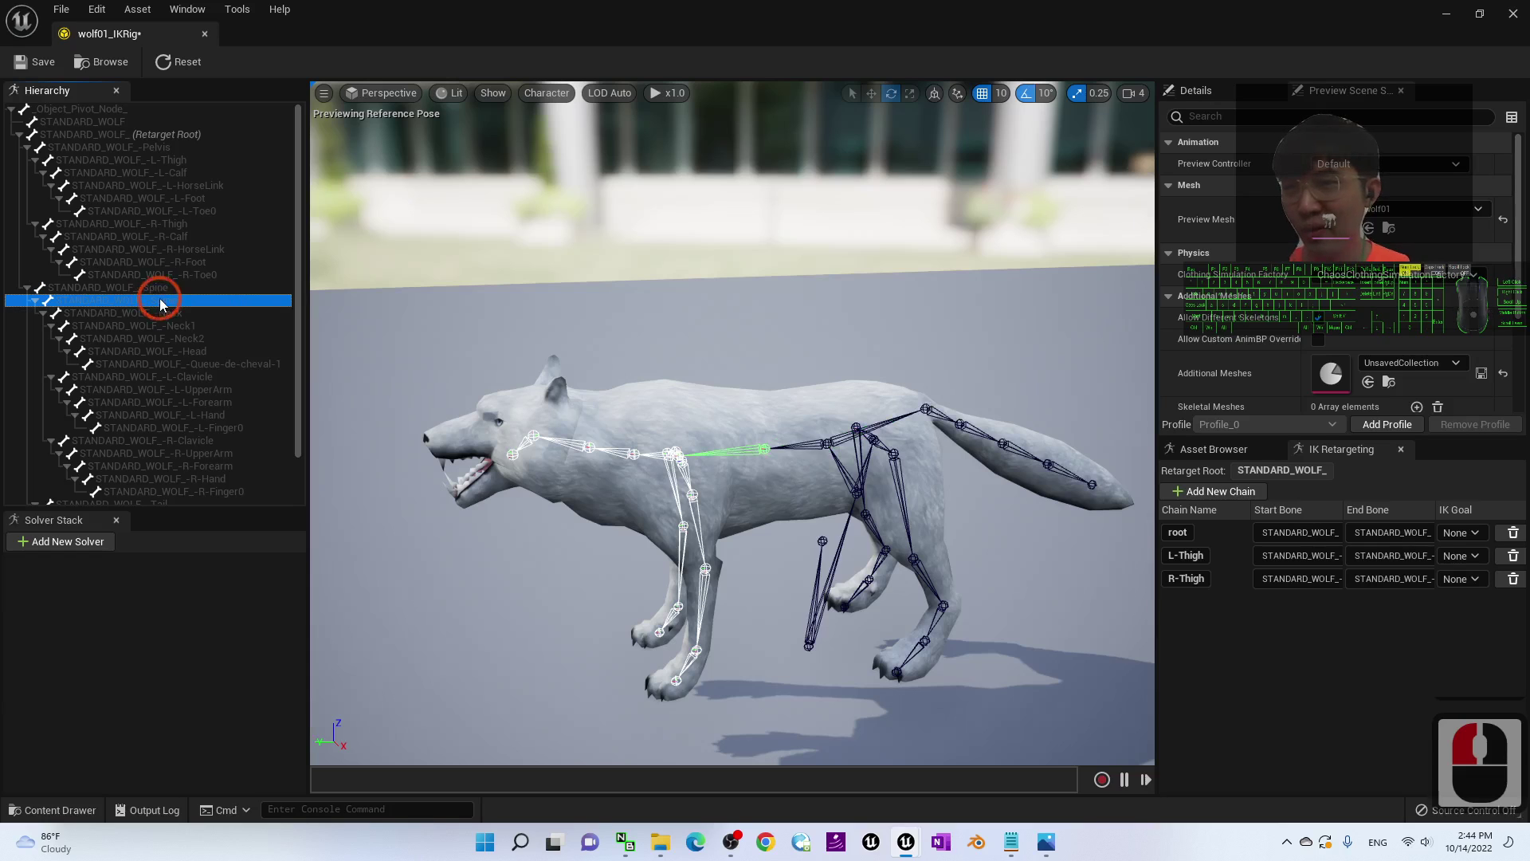
click(160, 288)
click(161, 302)
click(158, 287)
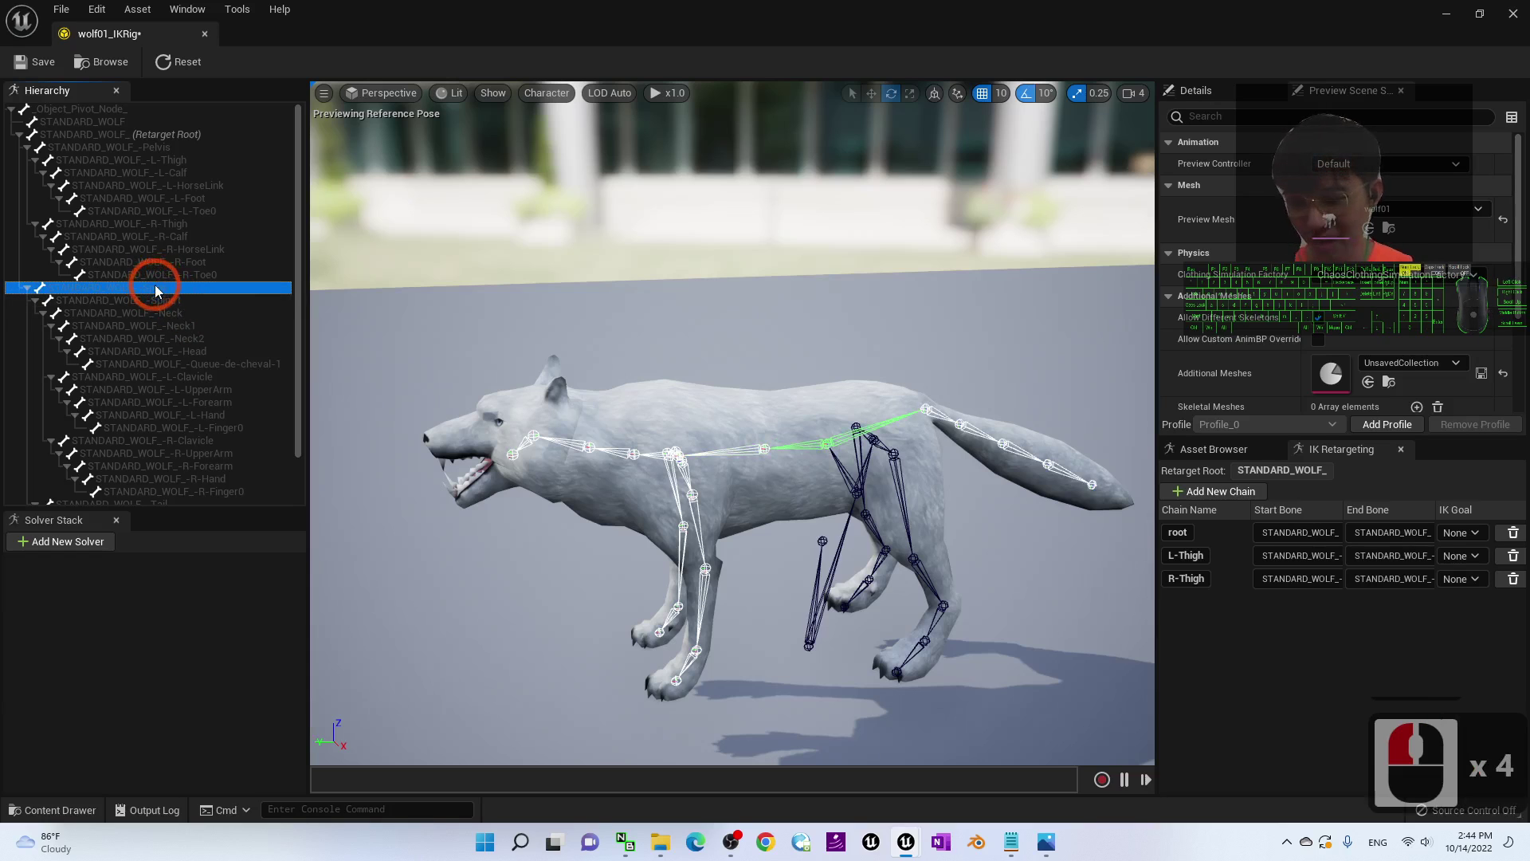
shift+click(154, 300)
right_click(154, 300)
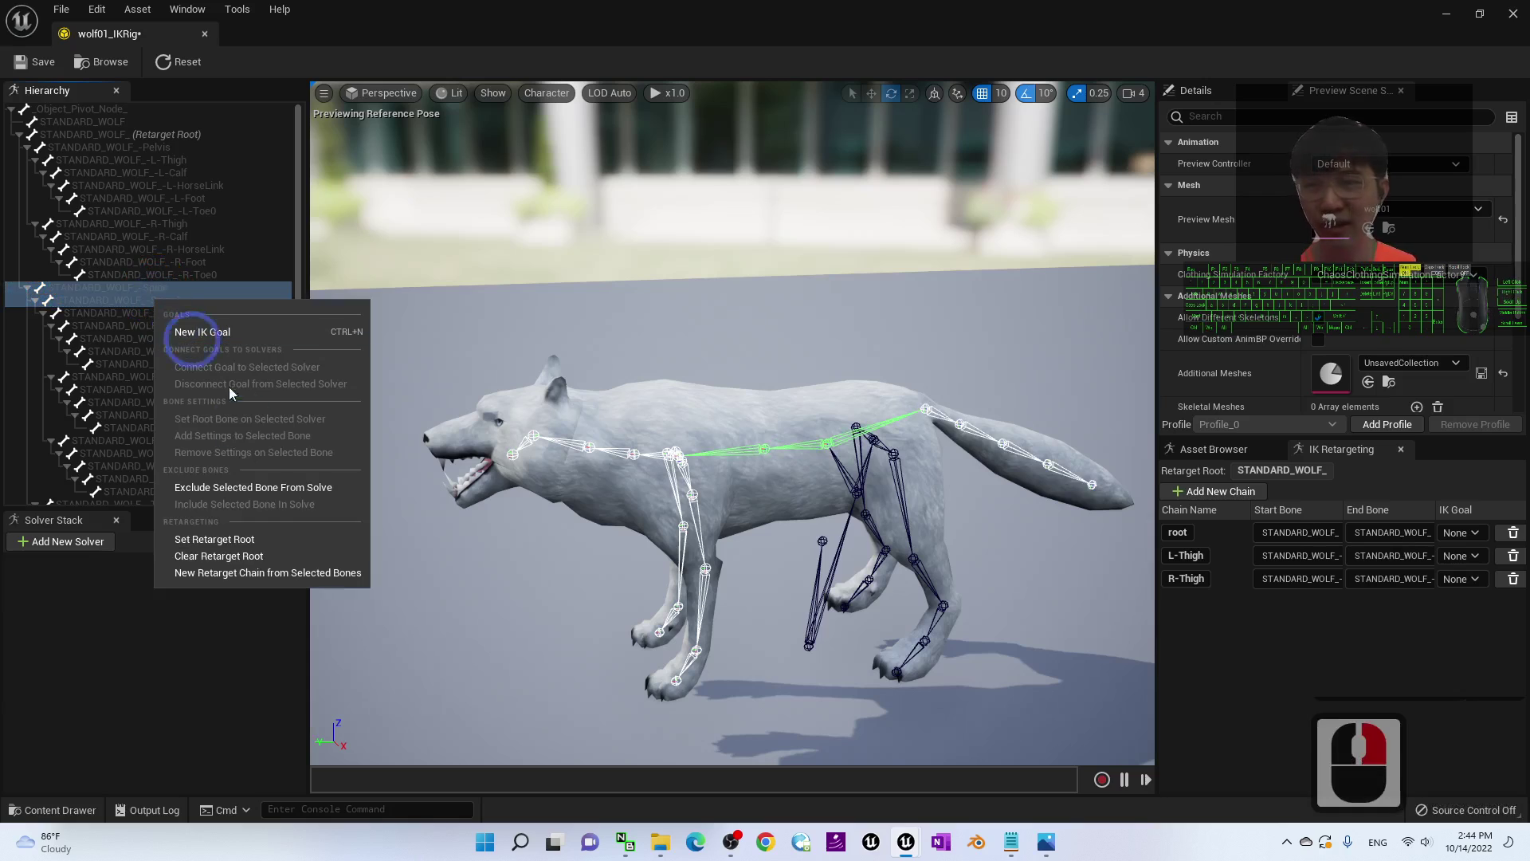
click(210, 573)
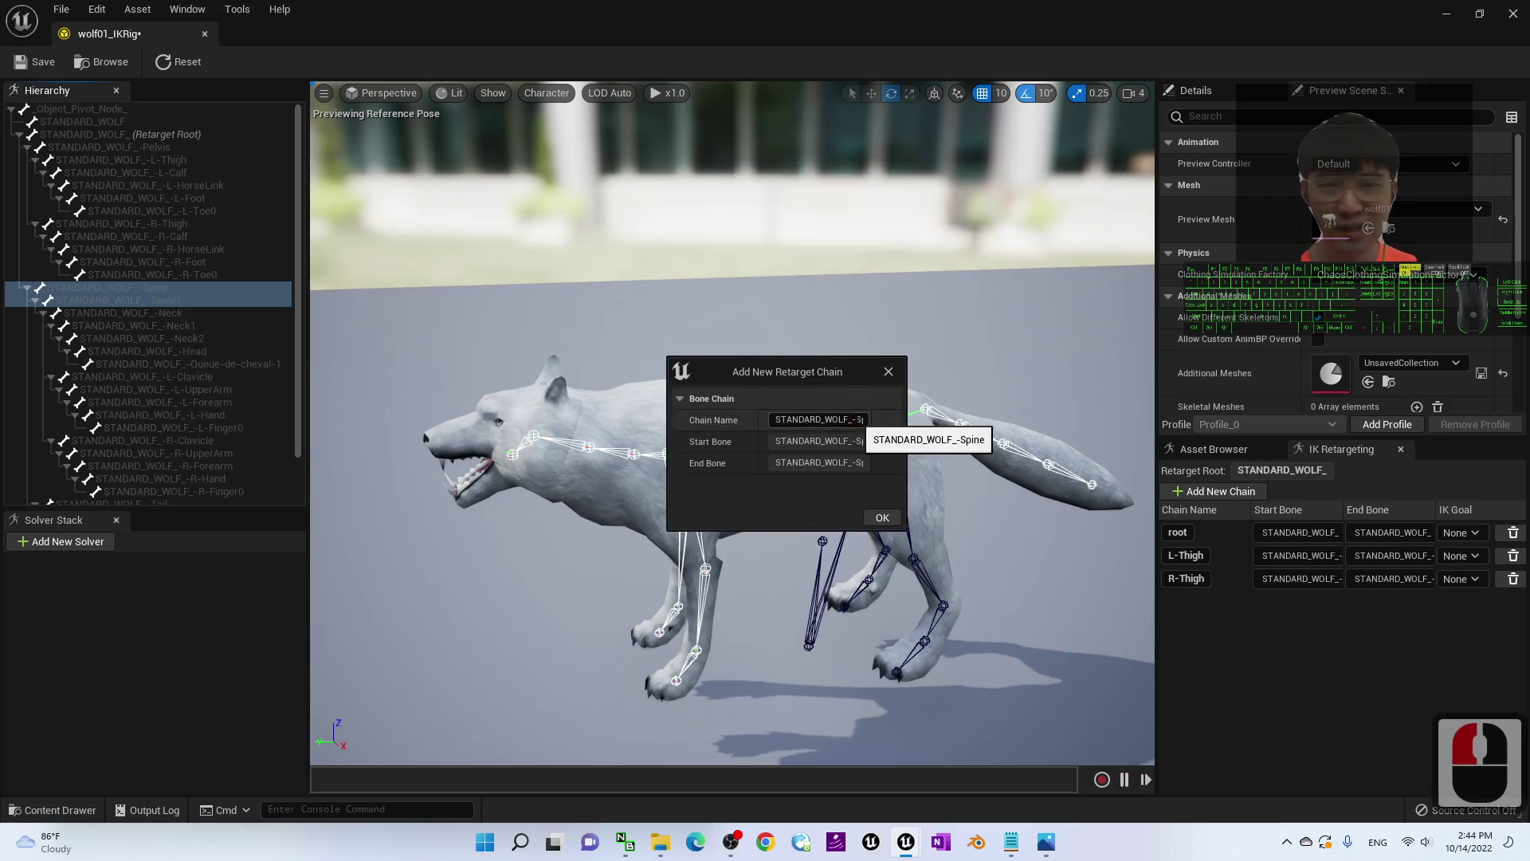
text(Spine)
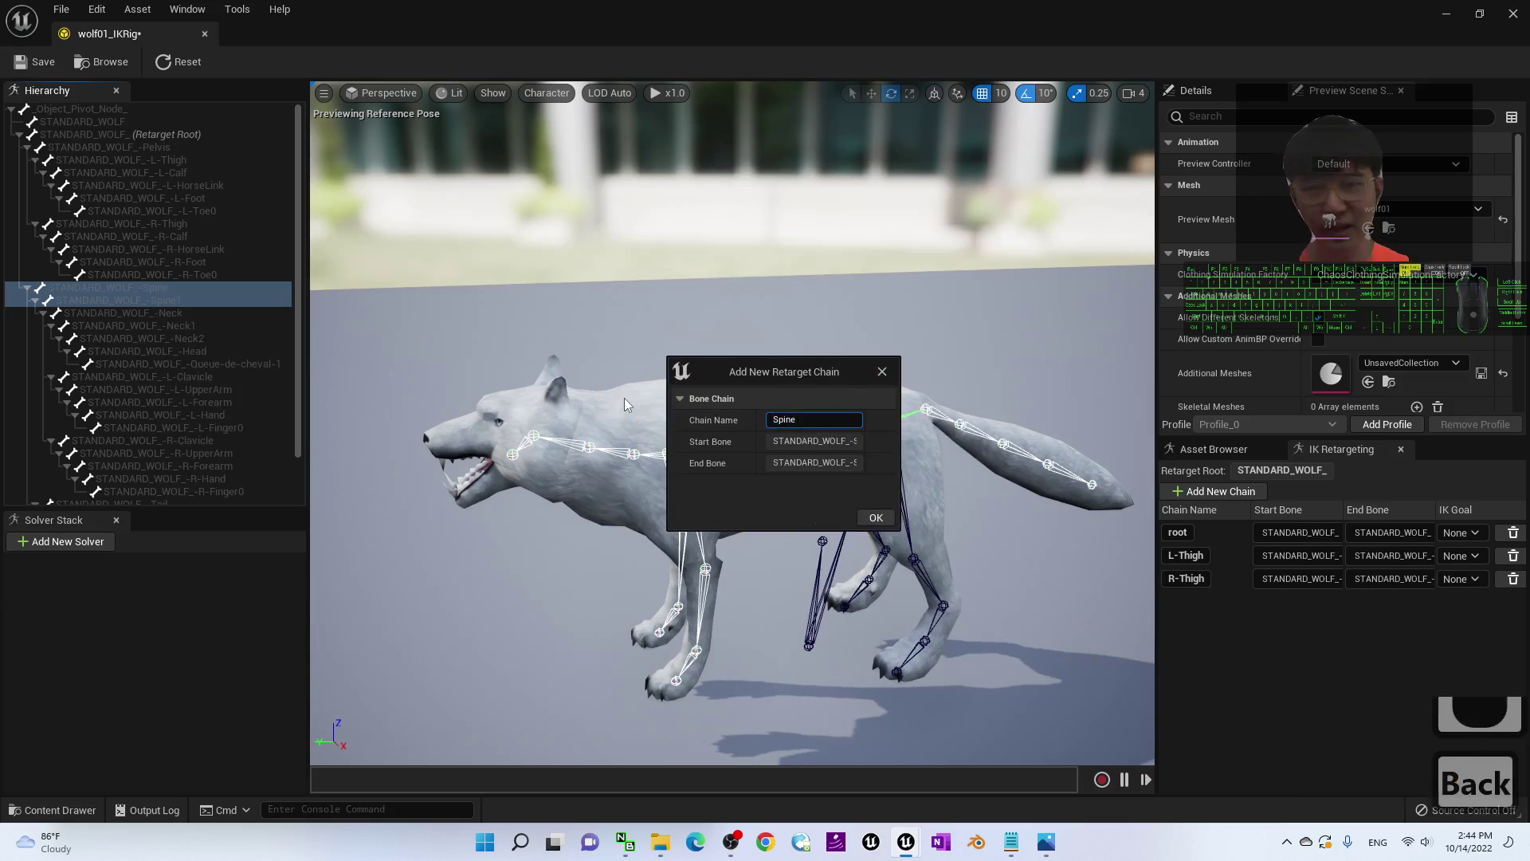
click(874, 518)
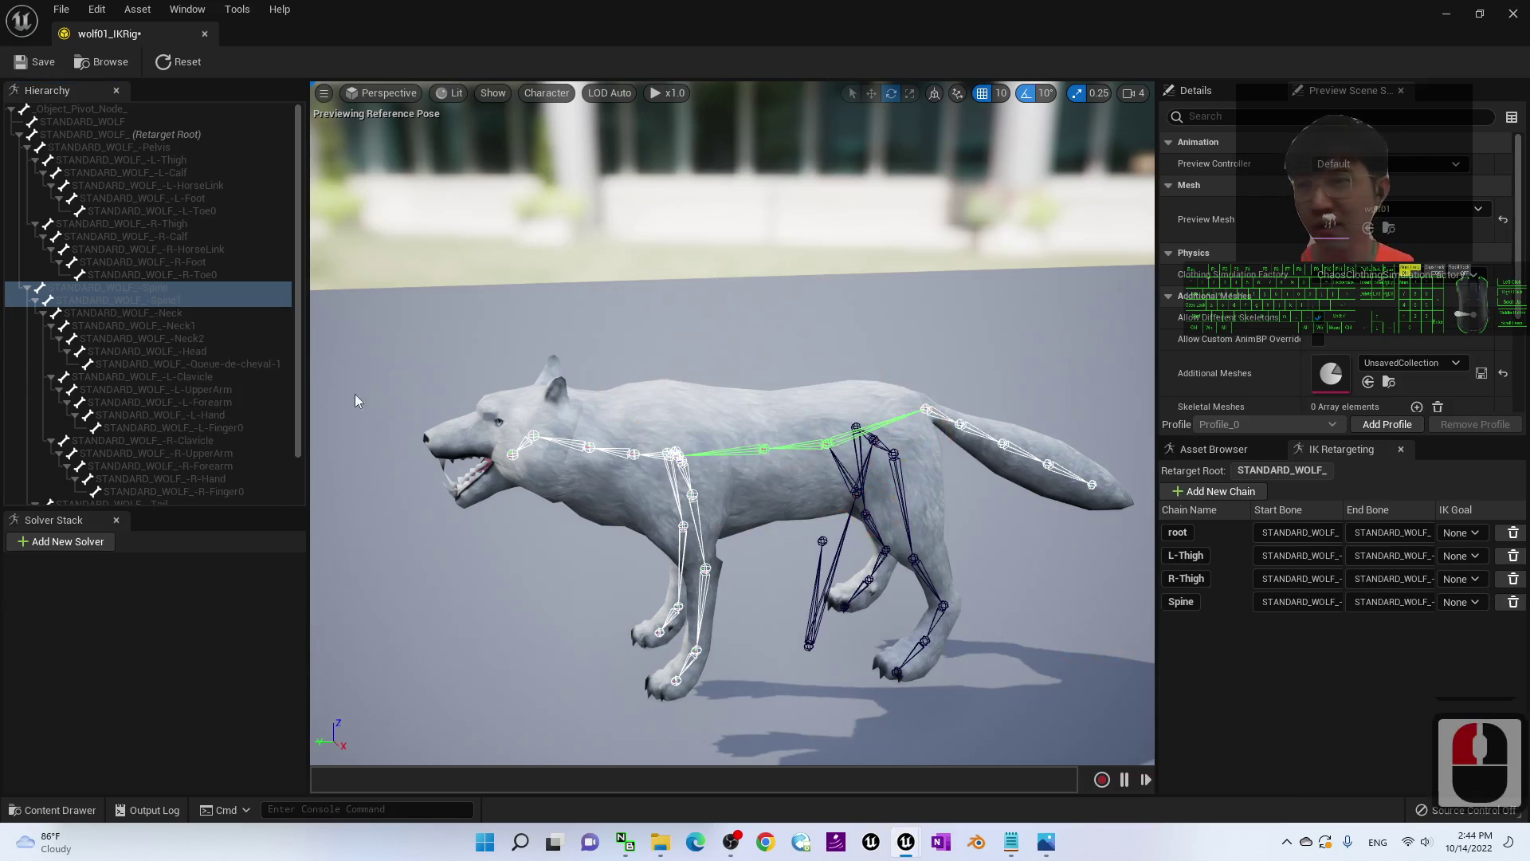
- Create a retarget chain with its default name from the neck bones, STANDARD_WOLF_-Neck through STANDARD_WOLF_-Head
click(191, 313)
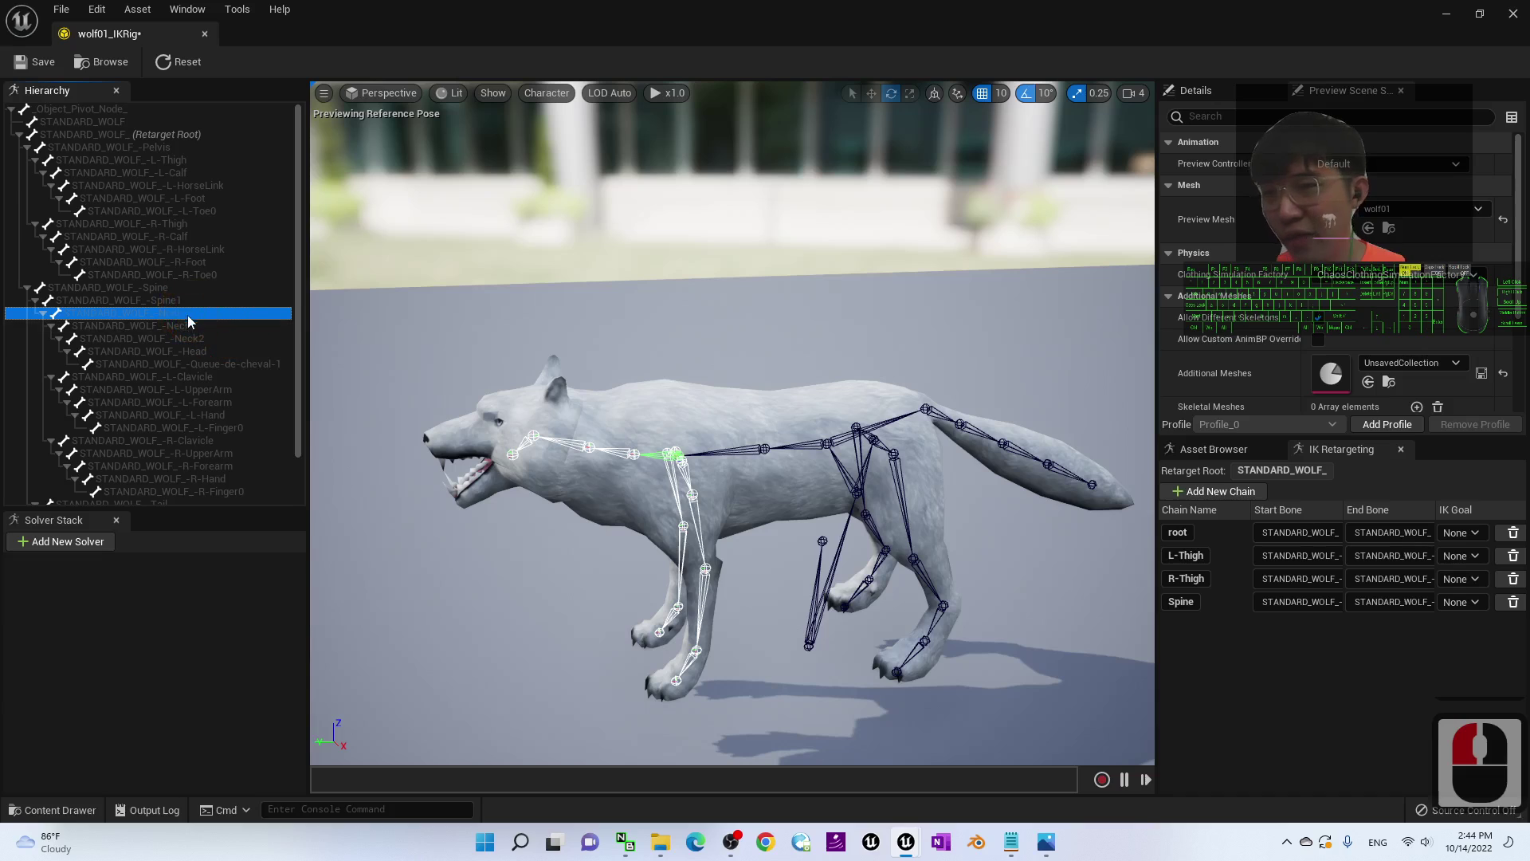
double_click(178, 327)
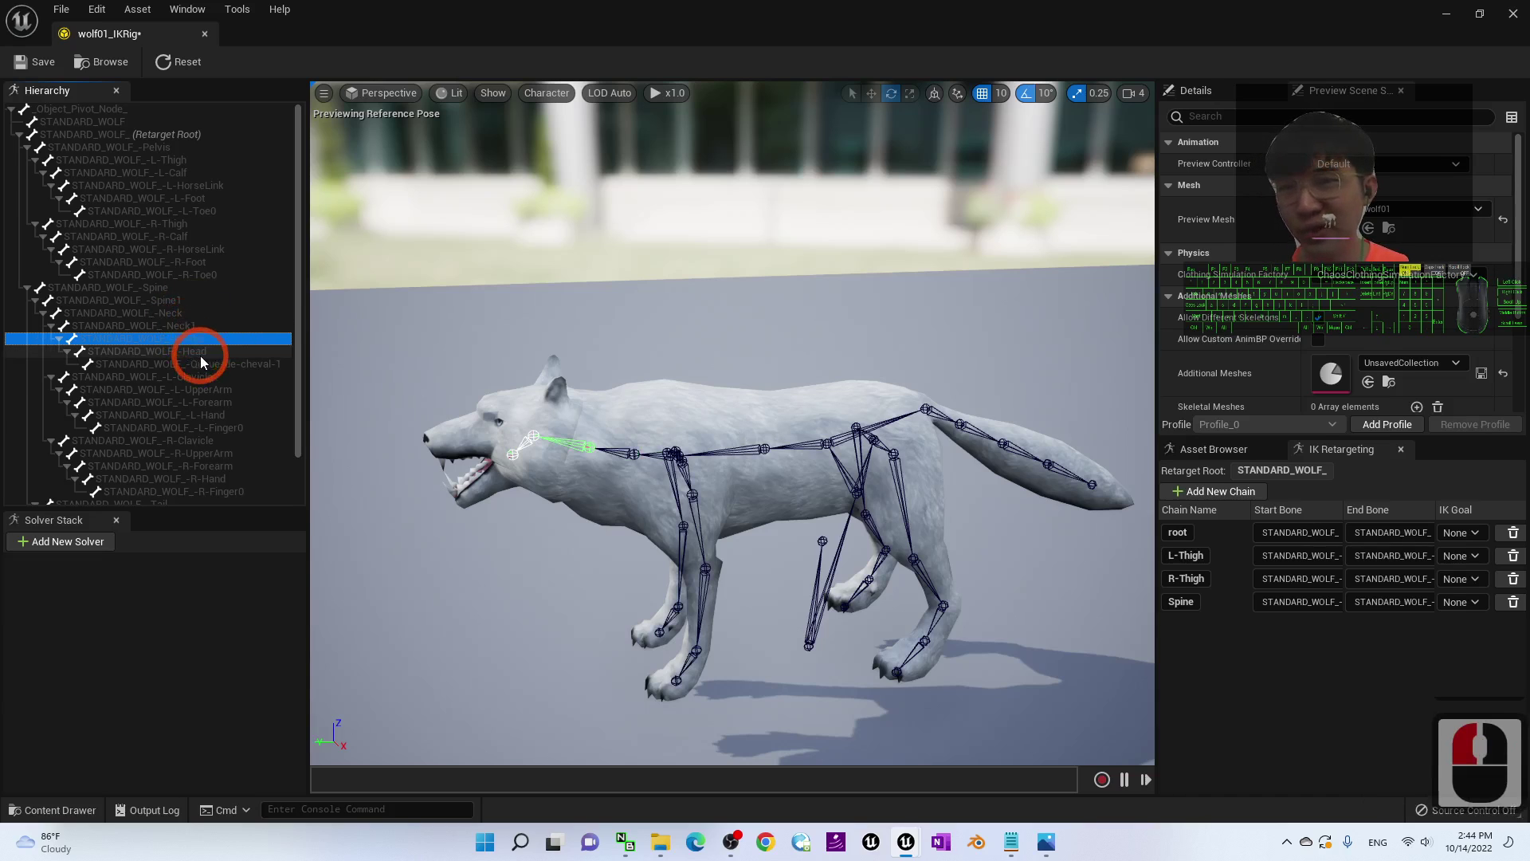
click(199, 351)
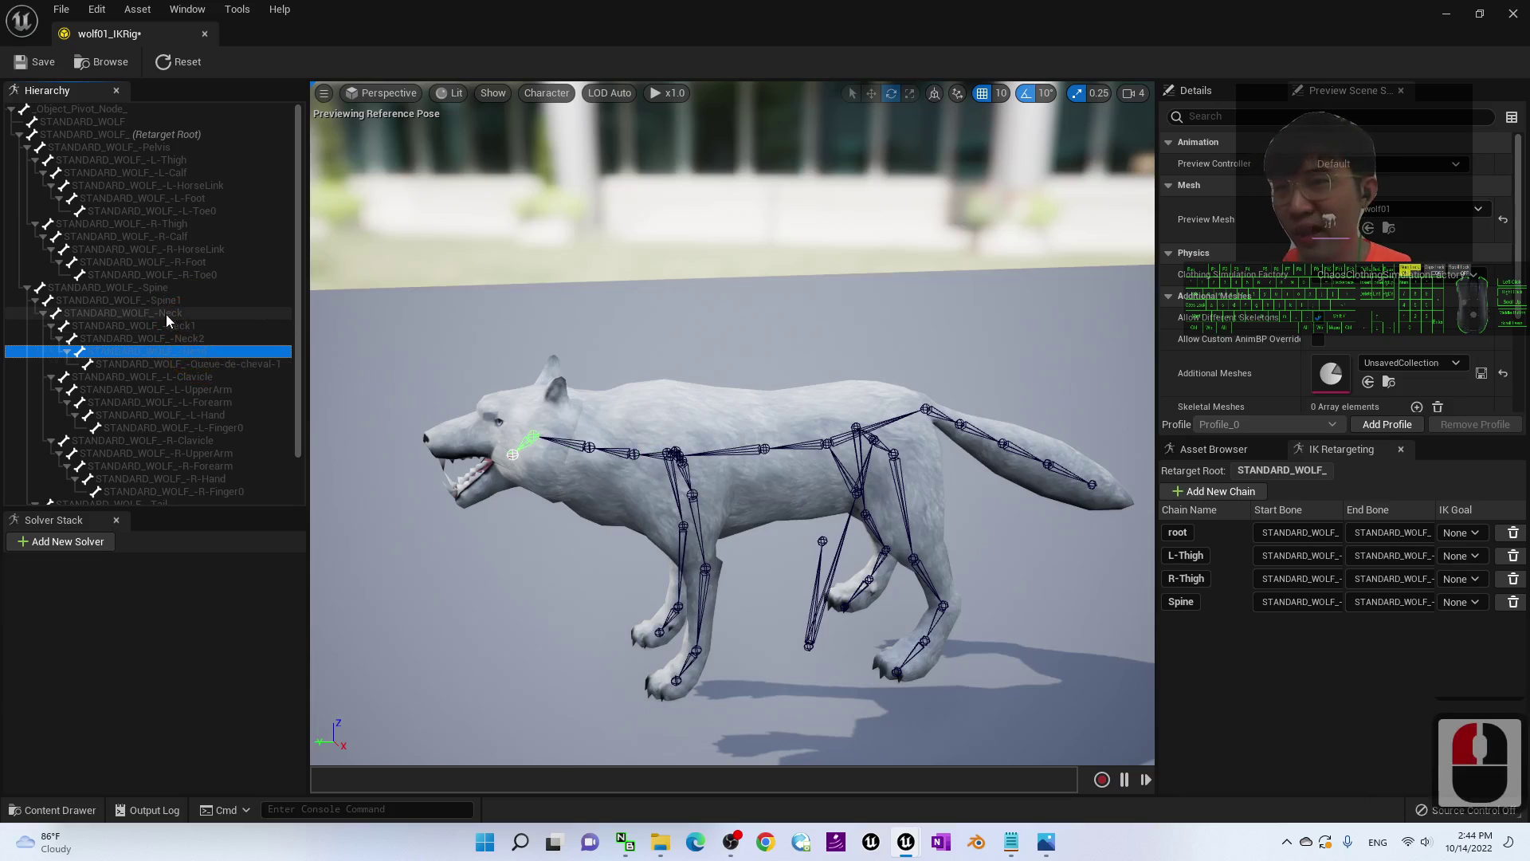
click(167, 313)
shift+click(200, 353)
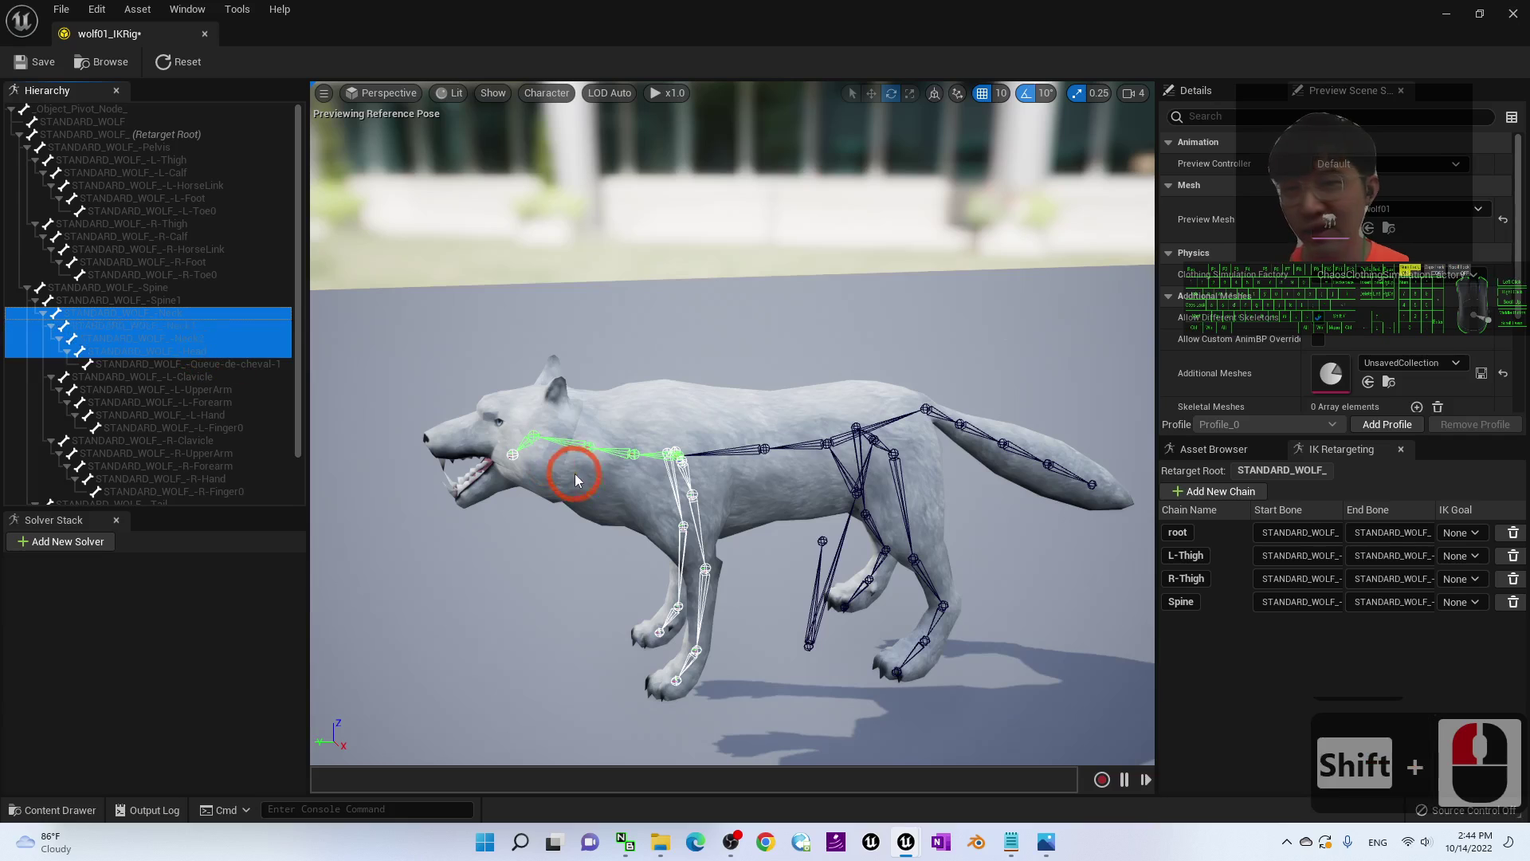
right_click(199, 353)
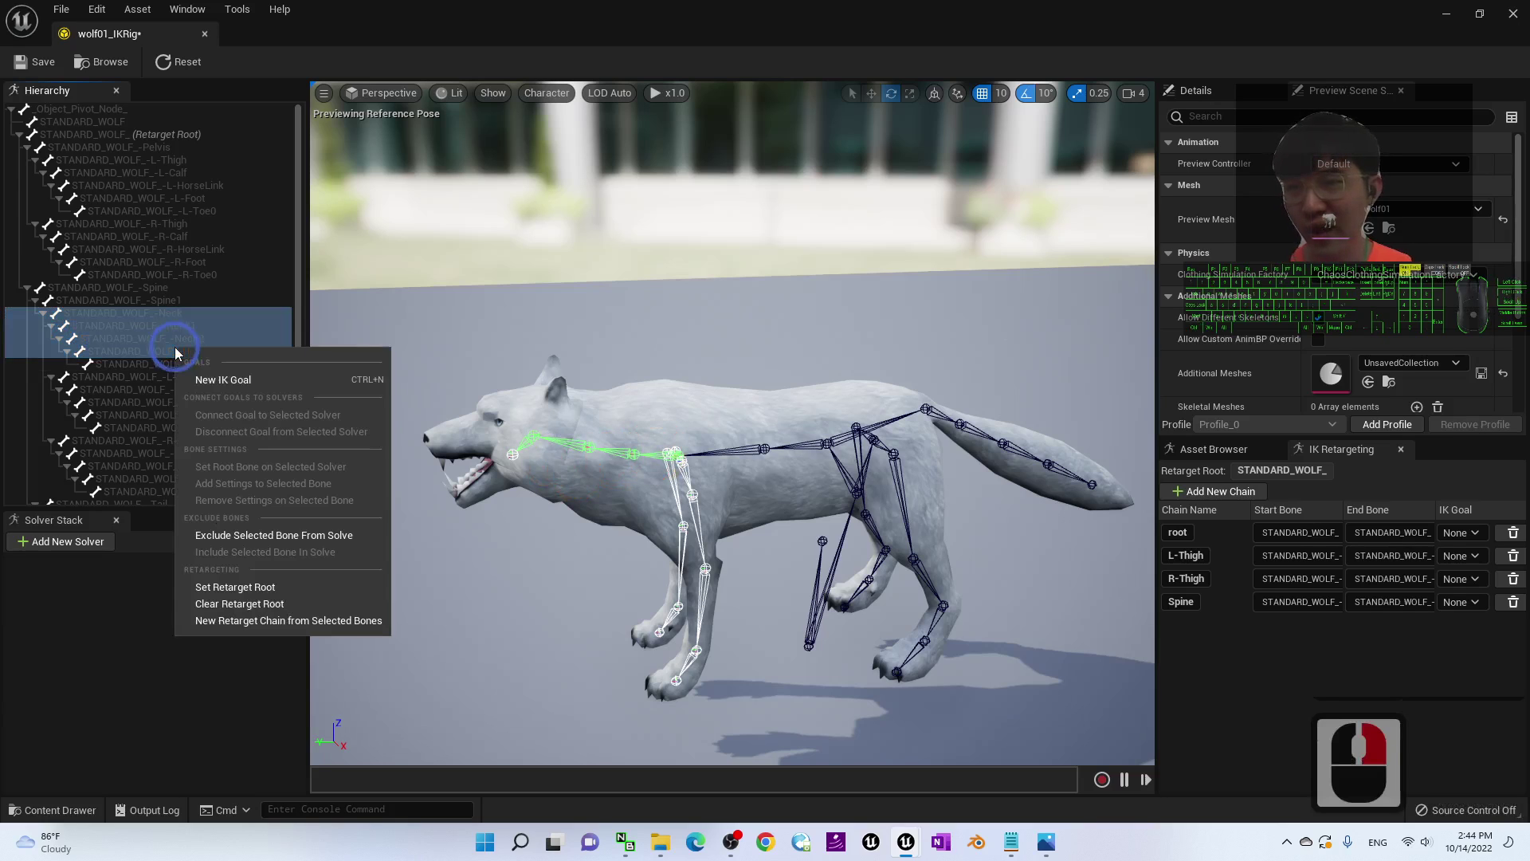
click(232, 624)
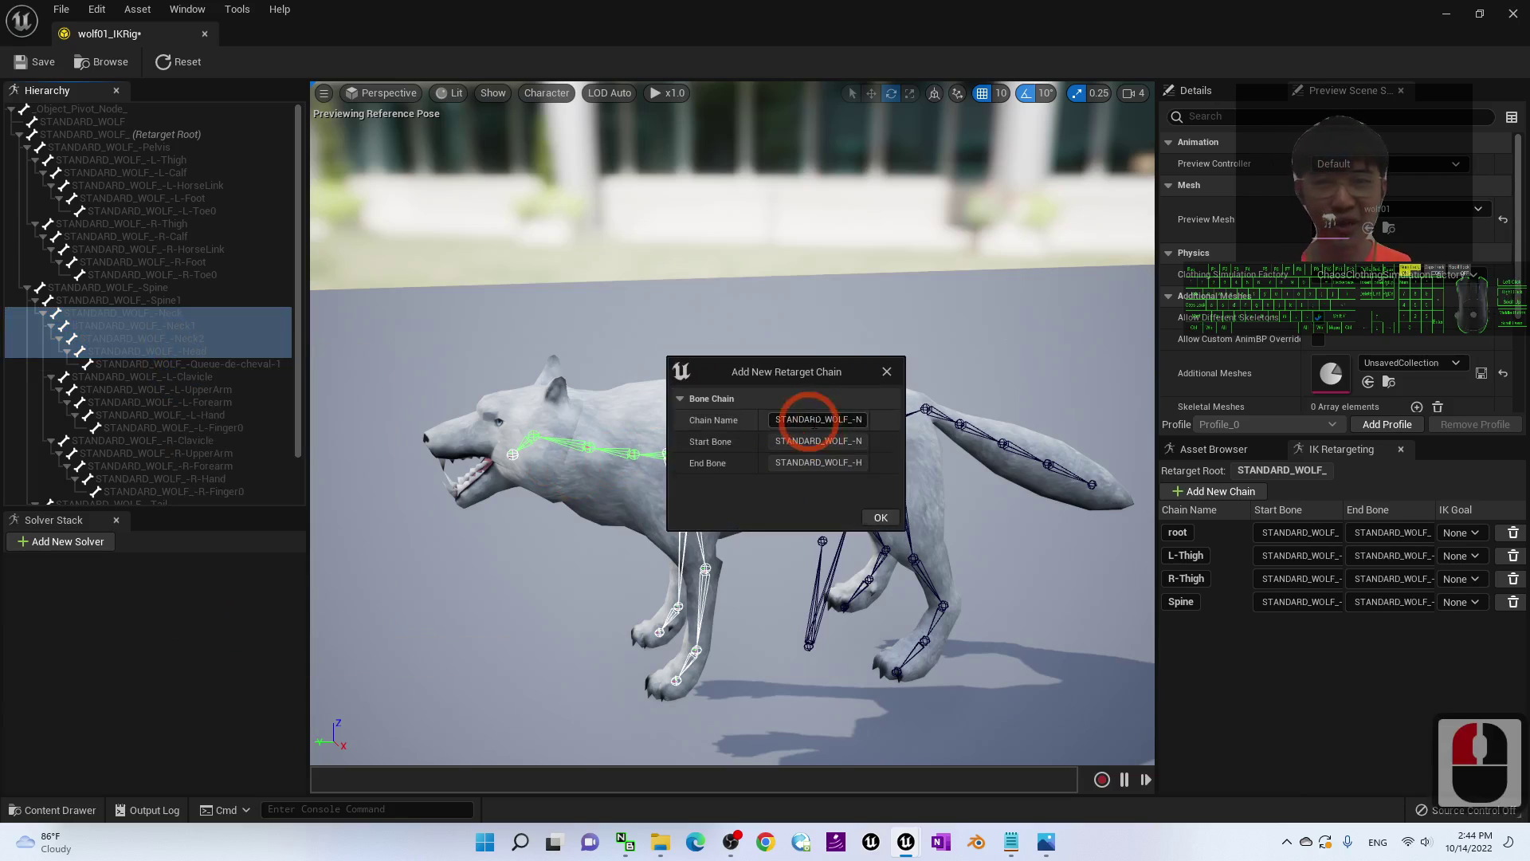
click(878, 517)
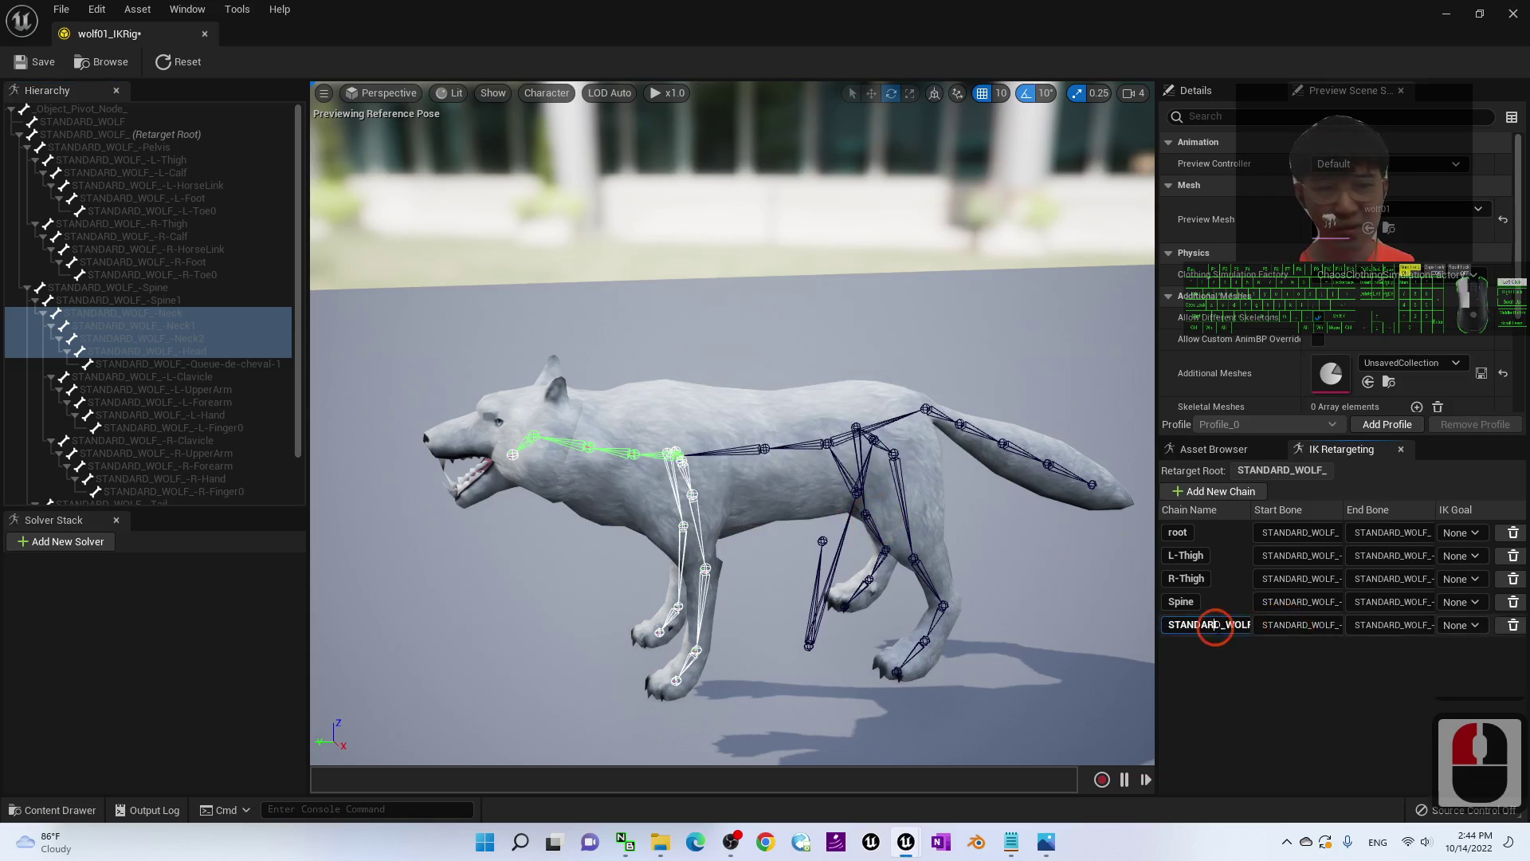
- Rename the new neck-to-head retarget chain as Neck in the chain list
double_click(1211, 625)
key(Delete)
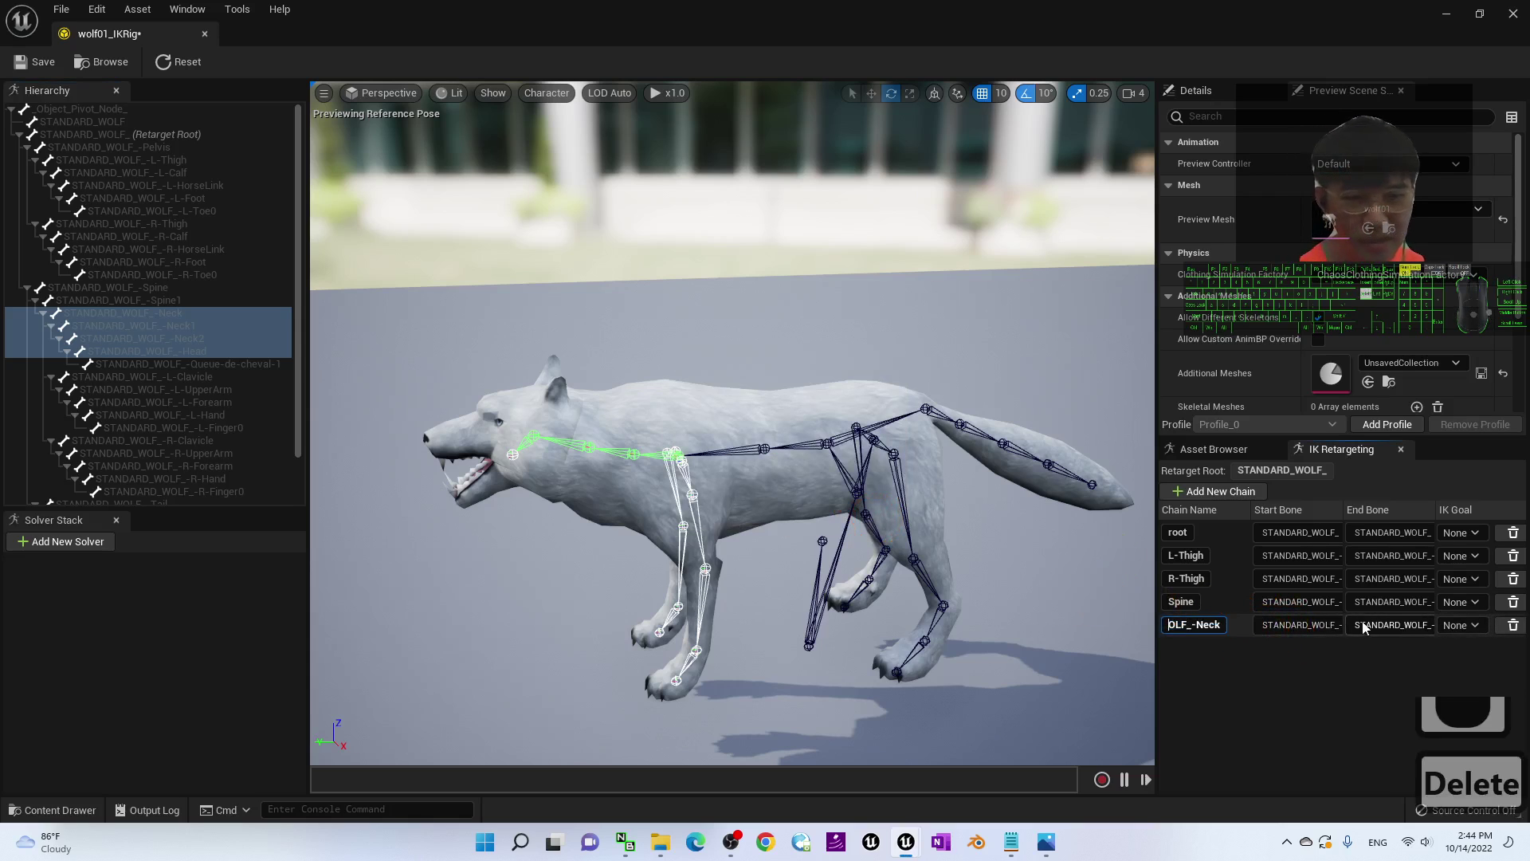
drag(1196, 624, 1100, 623)
key(BackSpace)
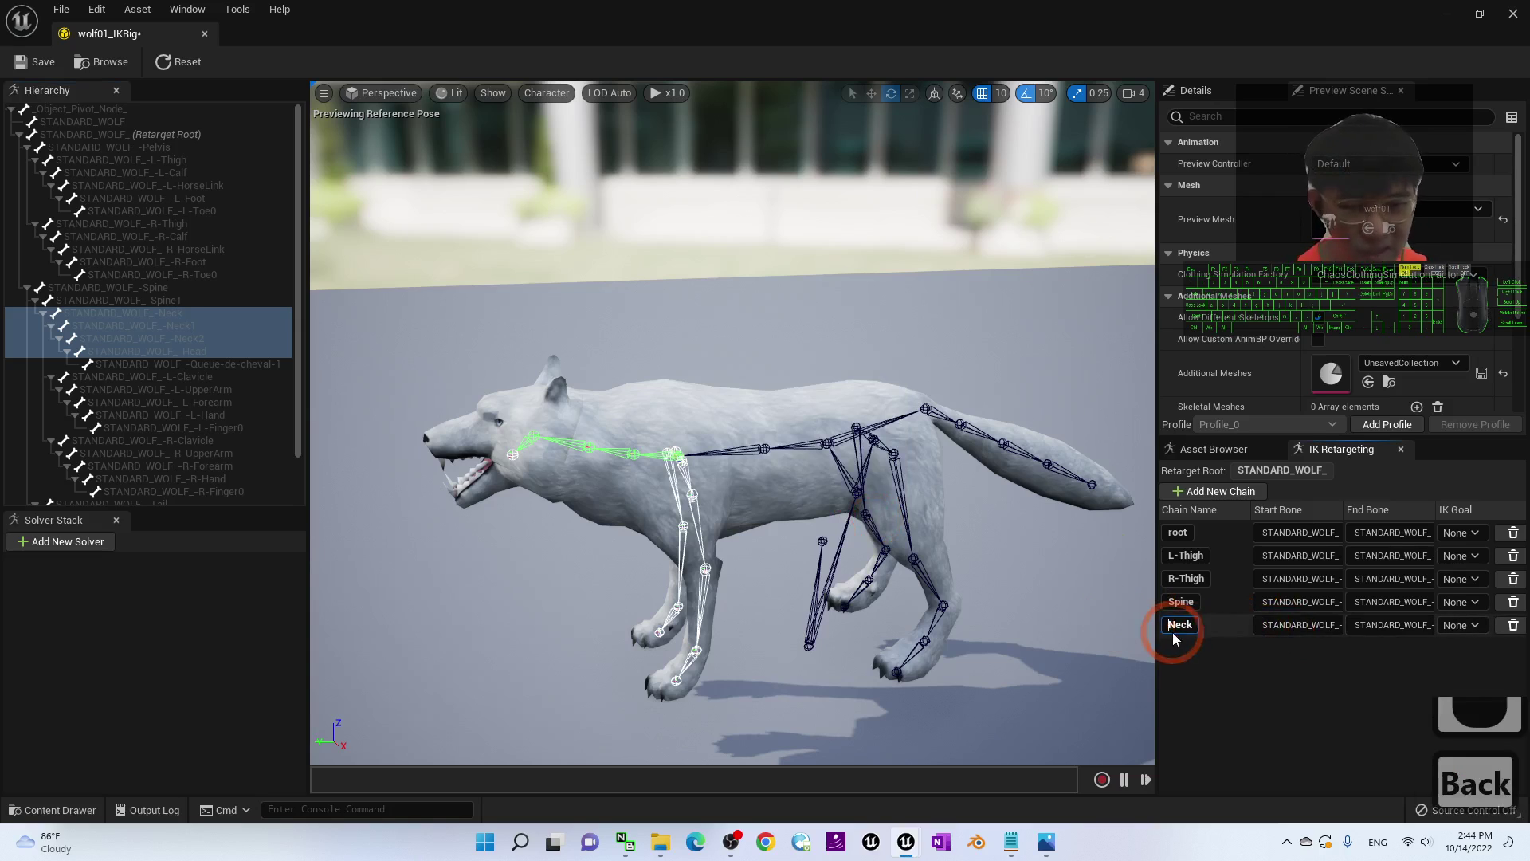
click(1222, 668)
double_click(1194, 626)
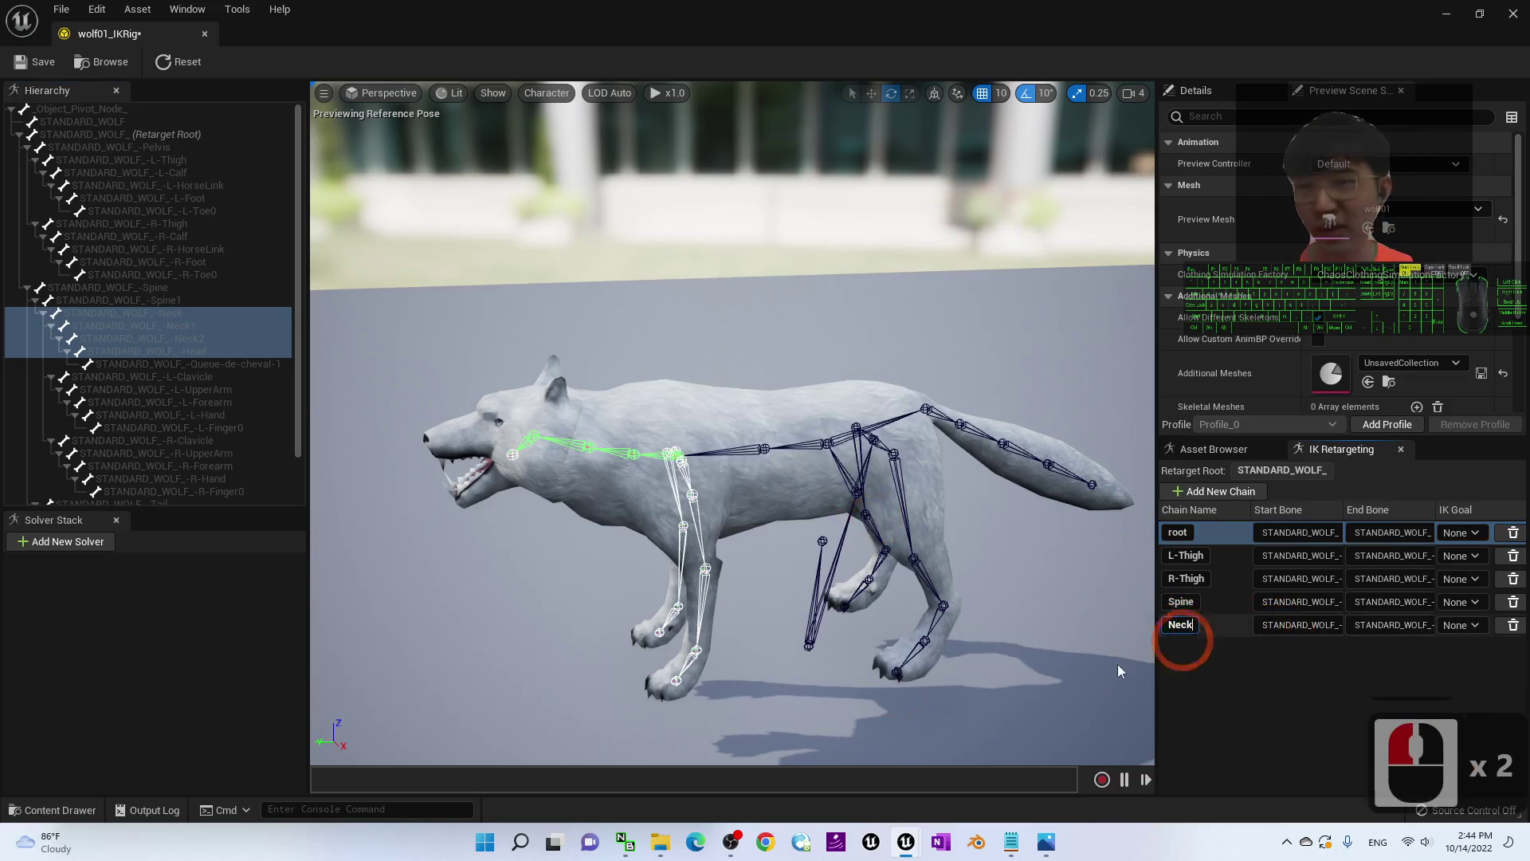
- Examine the left clavicle and upper arm bones on the wolf's front leg from several angles
click(176, 376)
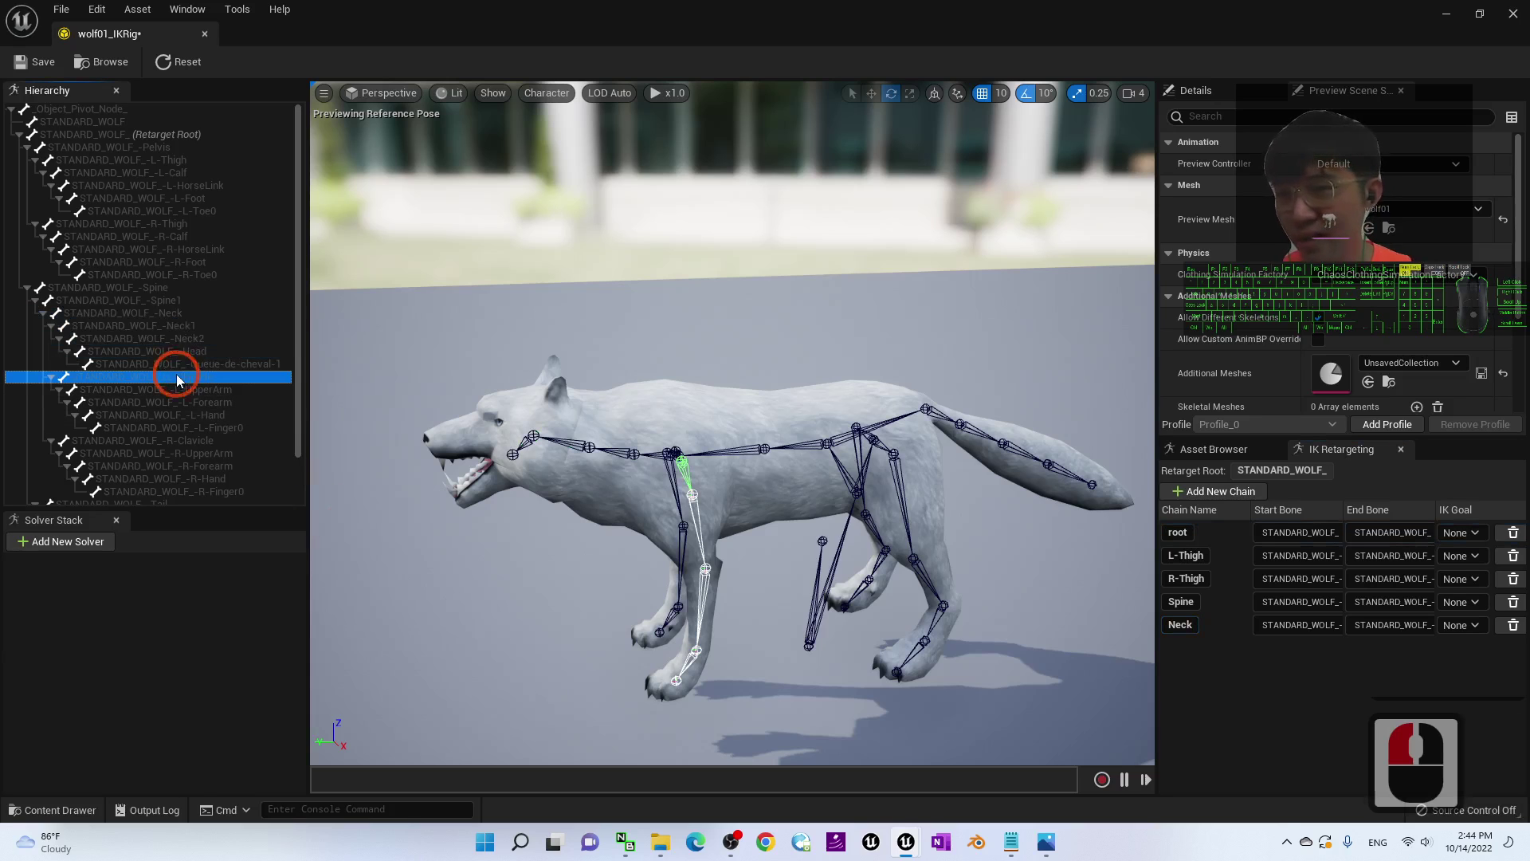
click(679, 481)
alt+drag(600, 563, 677, 501)
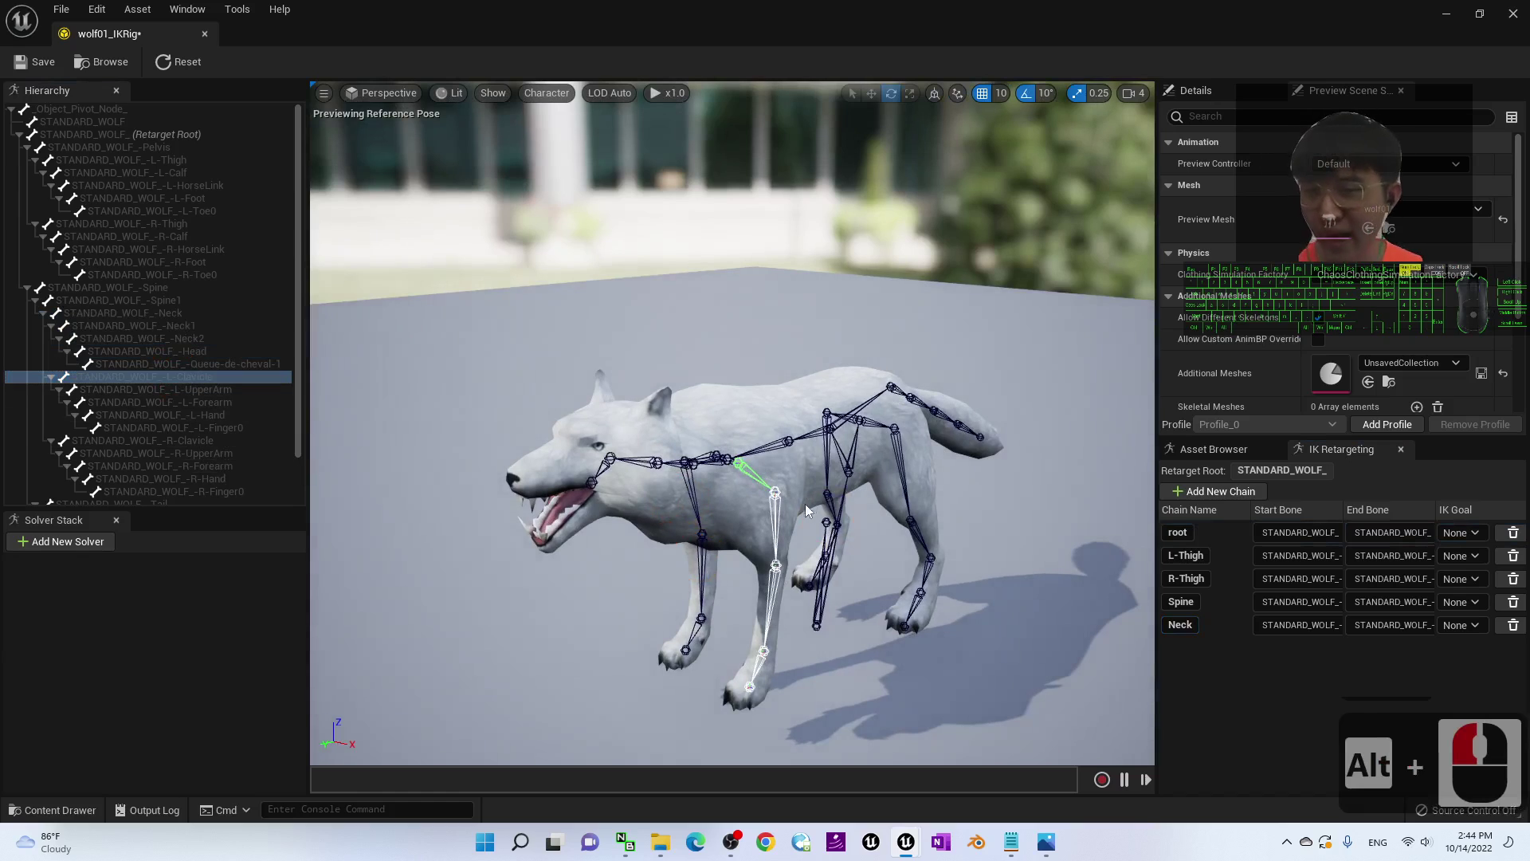
click(220, 391)
click(191, 376)
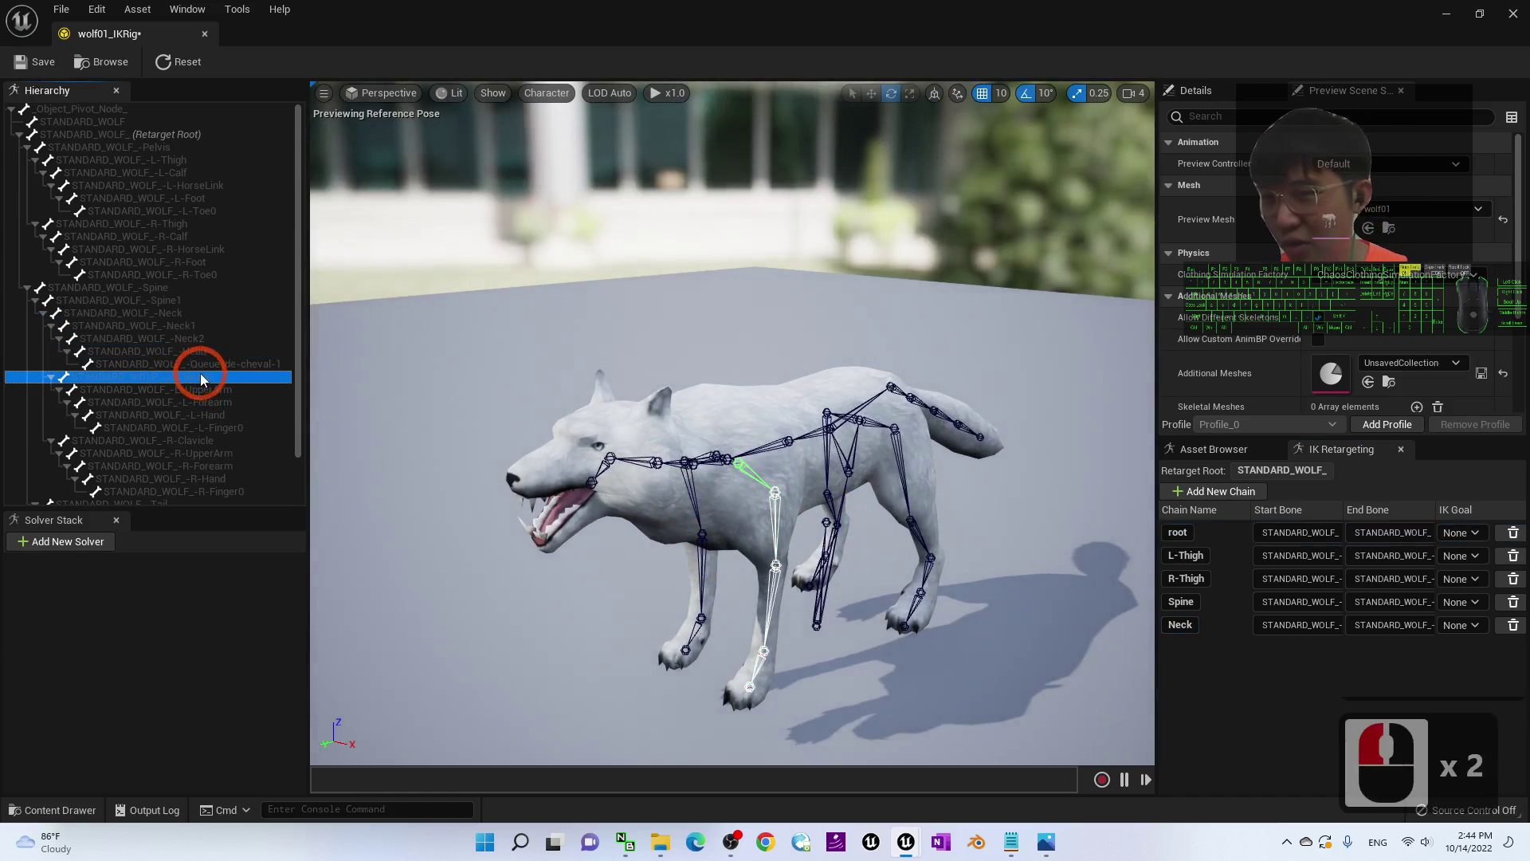
alt+drag(826, 608, 795, 550)
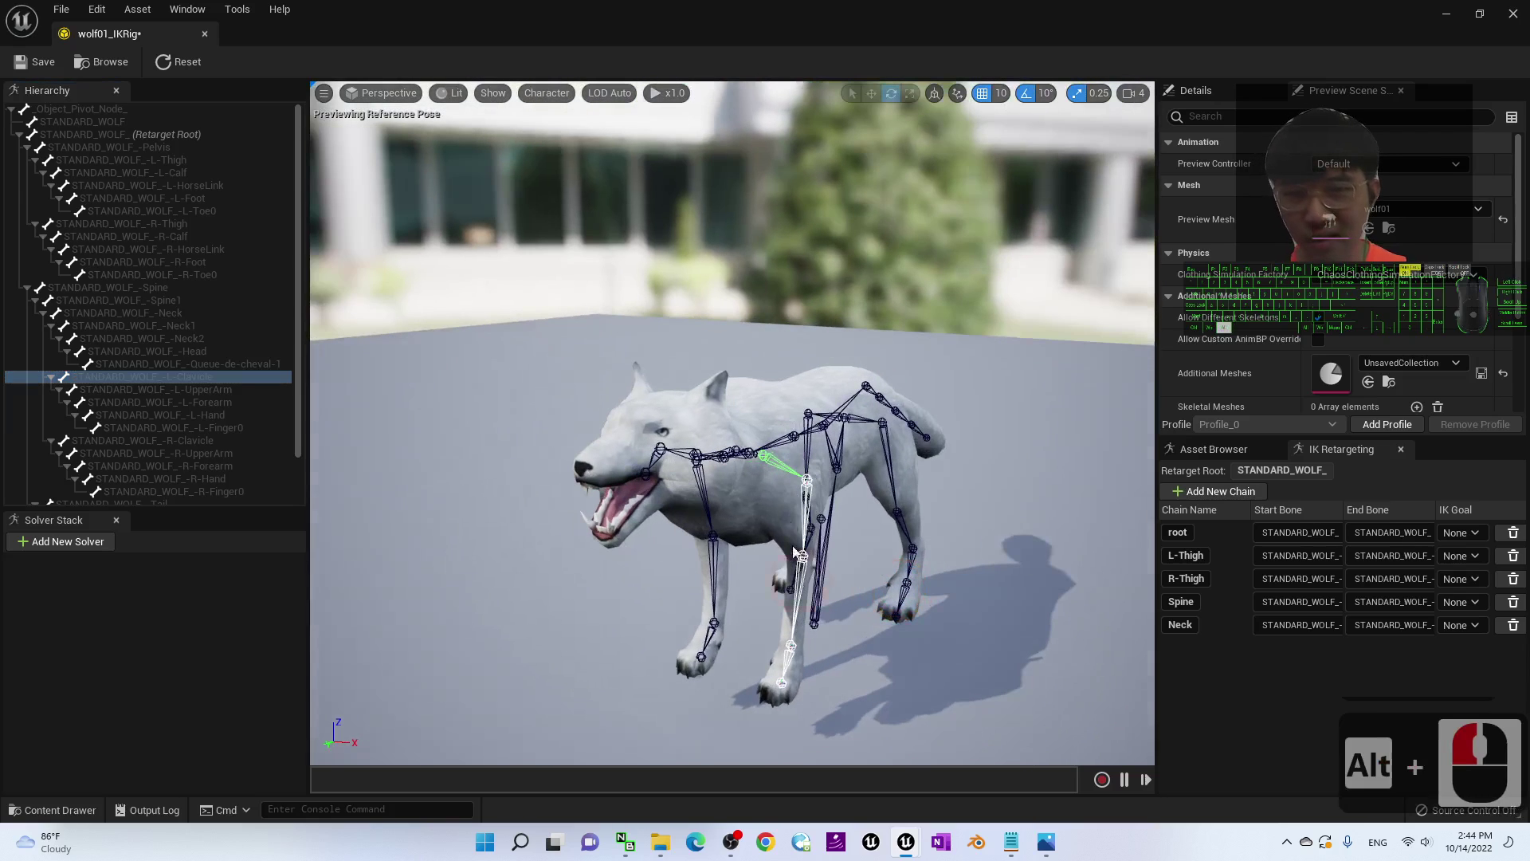
- Create a retarget chain named L-Clavicle from the left front leg bones, STANDARD_WOLF_-L-Clavicle through STANDARD_WOLF_-L-Hand, leaving out the finger
double_click(195, 376)
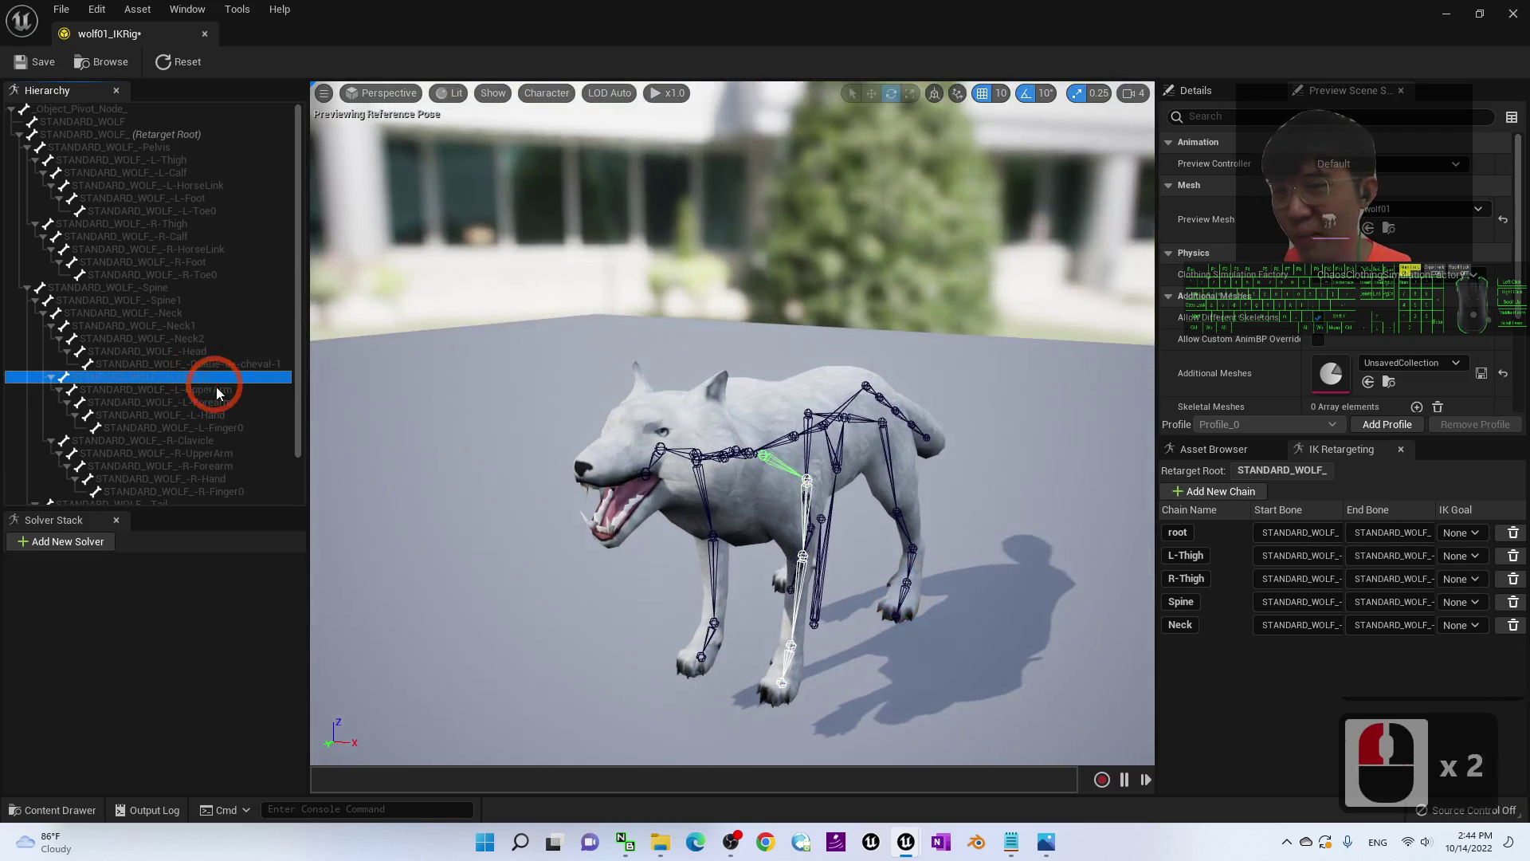
shift+click(217, 427)
click(496, 441)
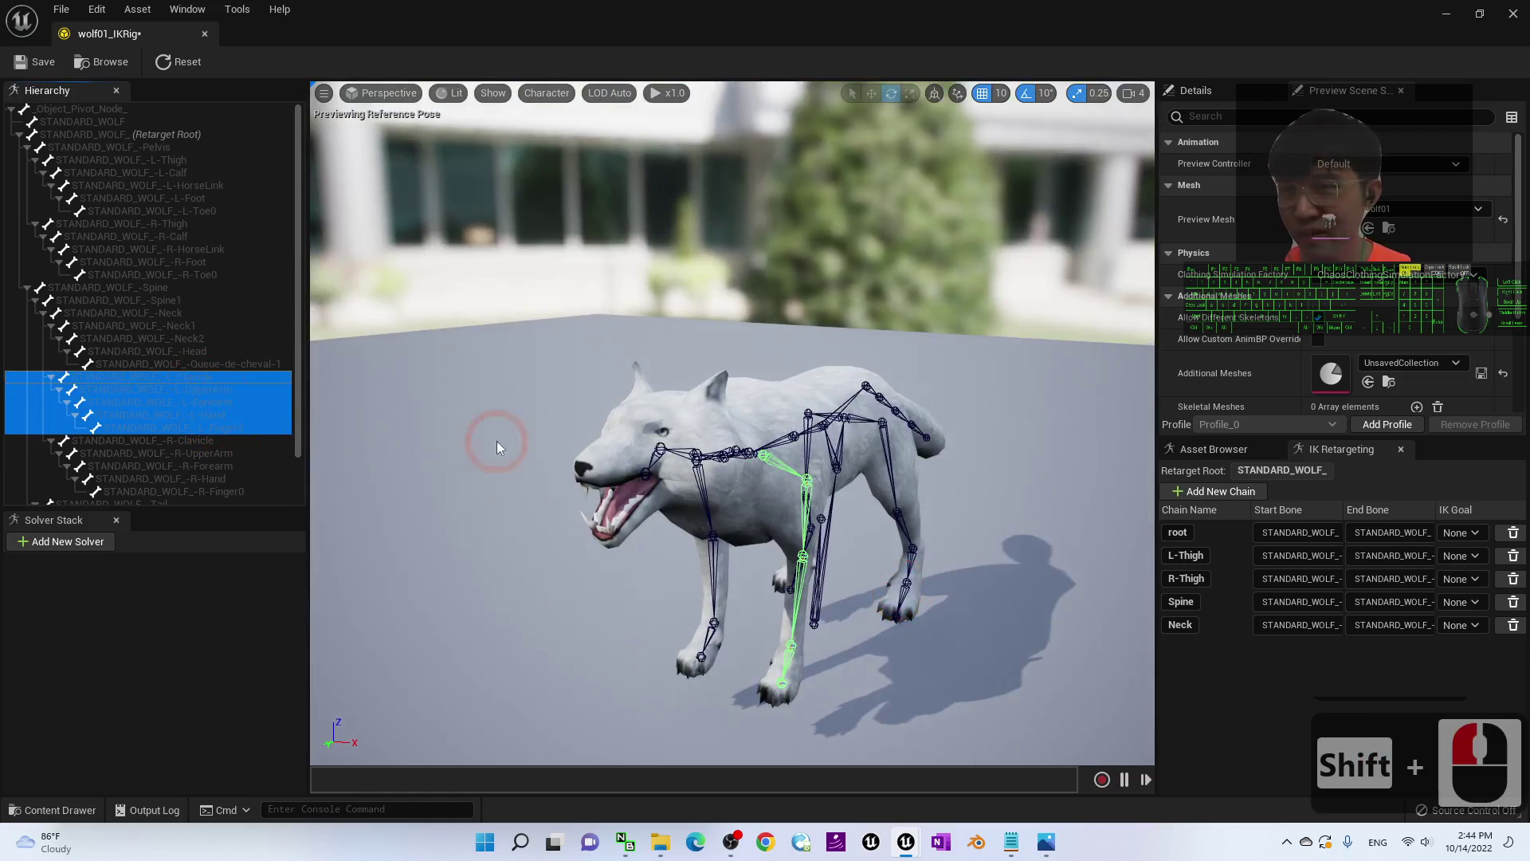
click(209, 384)
shift+click(192, 415)
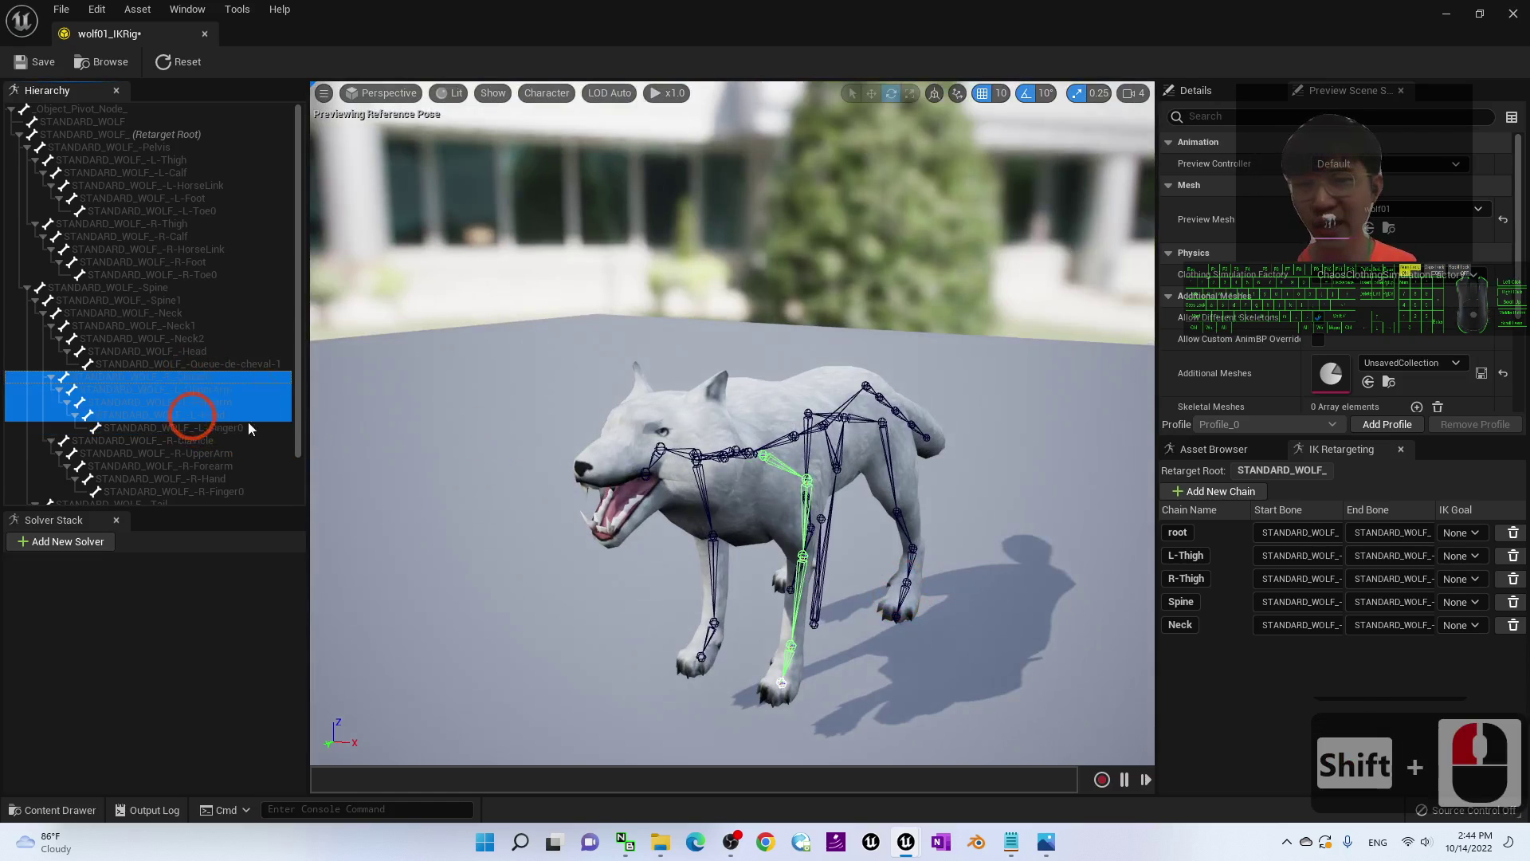
mouse_move(1052, 591)
shift+mouse_down()
mouse_move(1013, 594)
mouse_move(1049, 592)
shift+mouse_up()
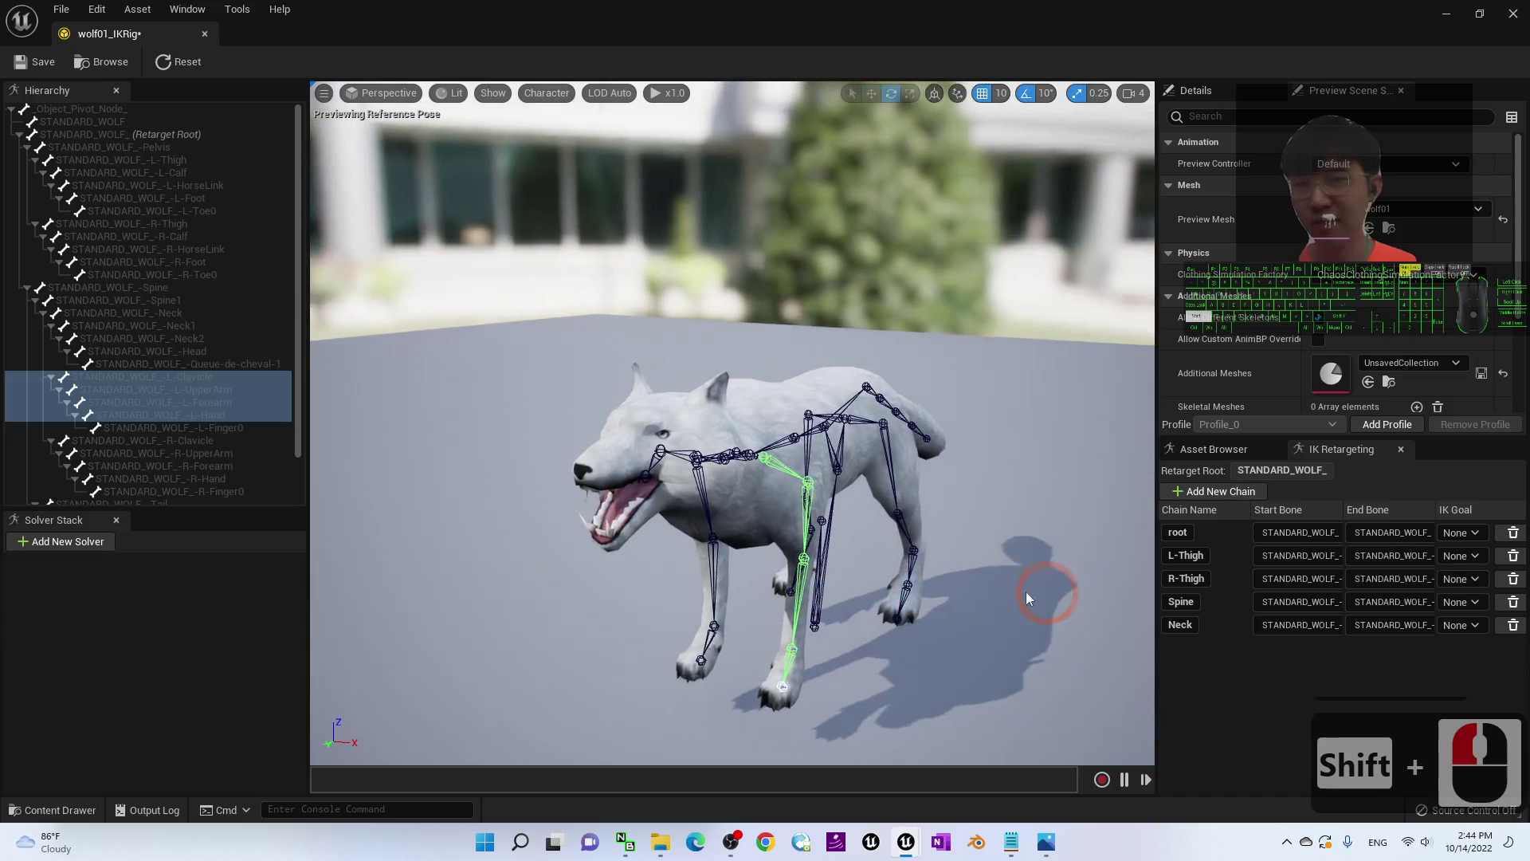
right_click(174, 386)
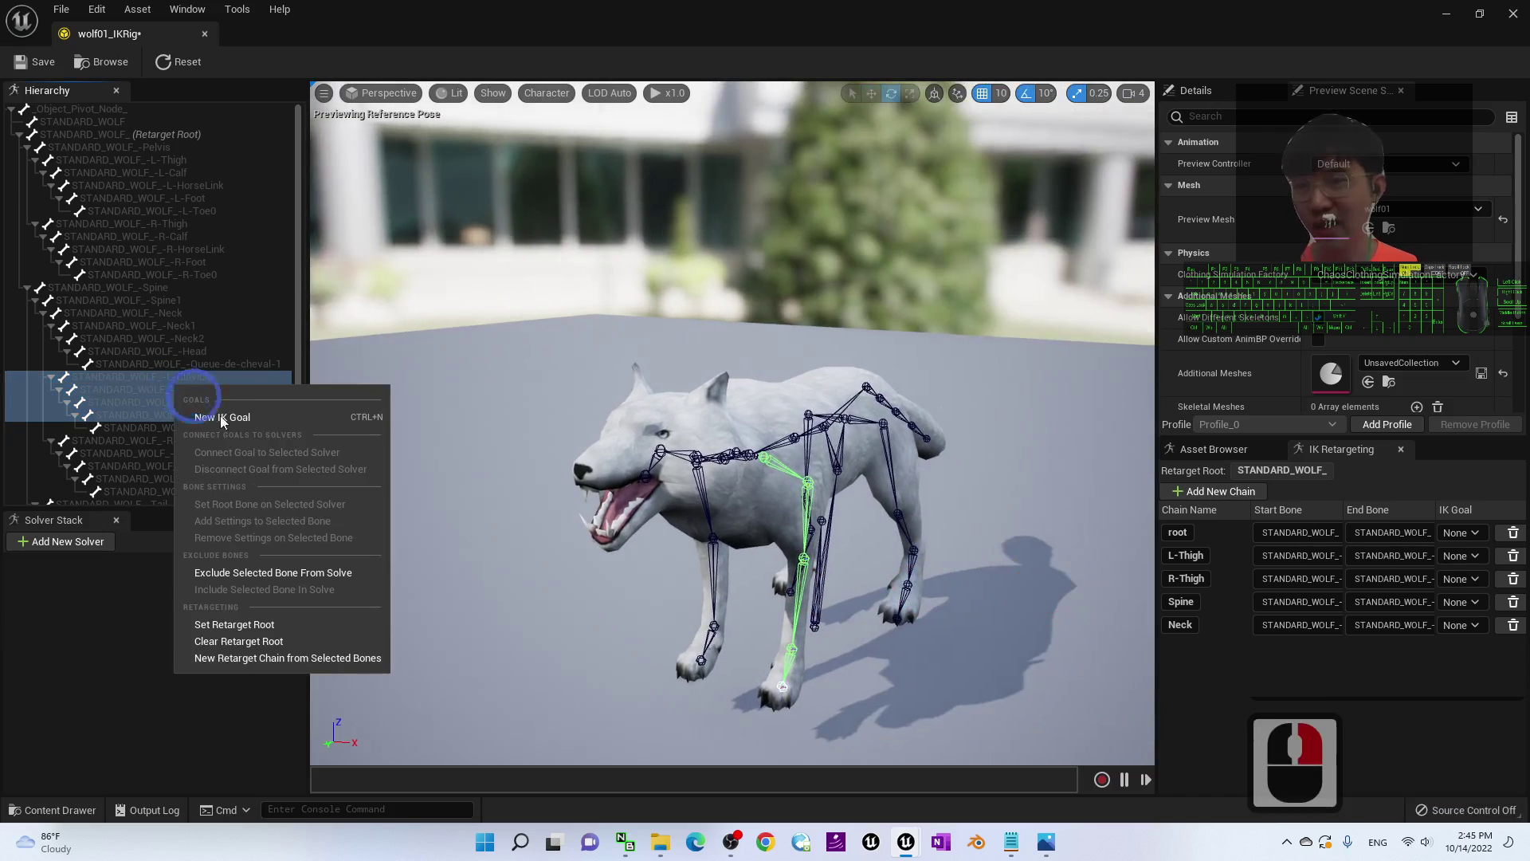
click(252, 658)
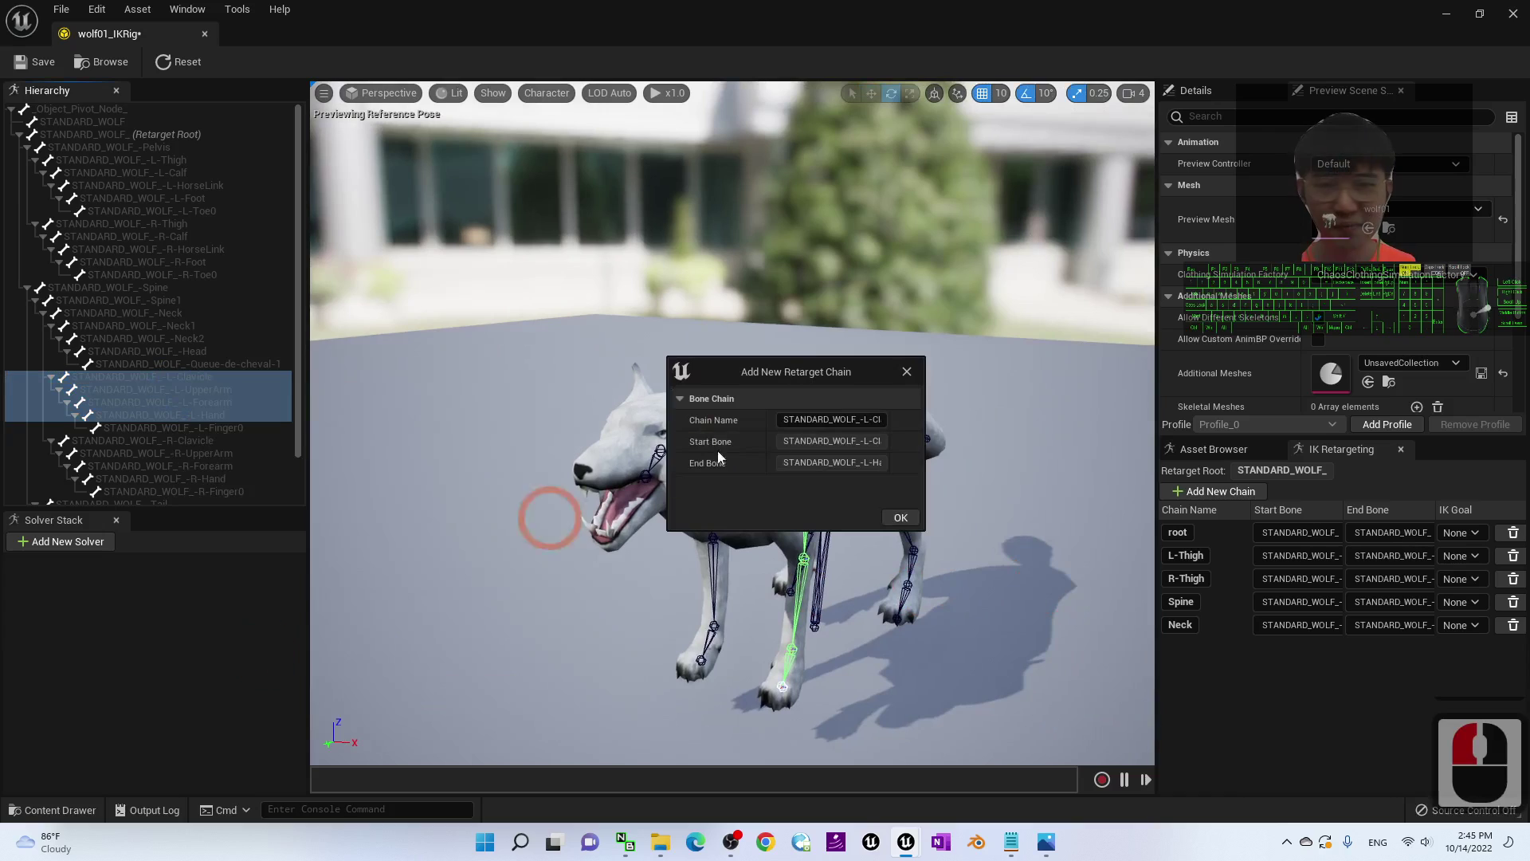
drag(843, 419, 669, 418)
key(Delete)
key(Delete)
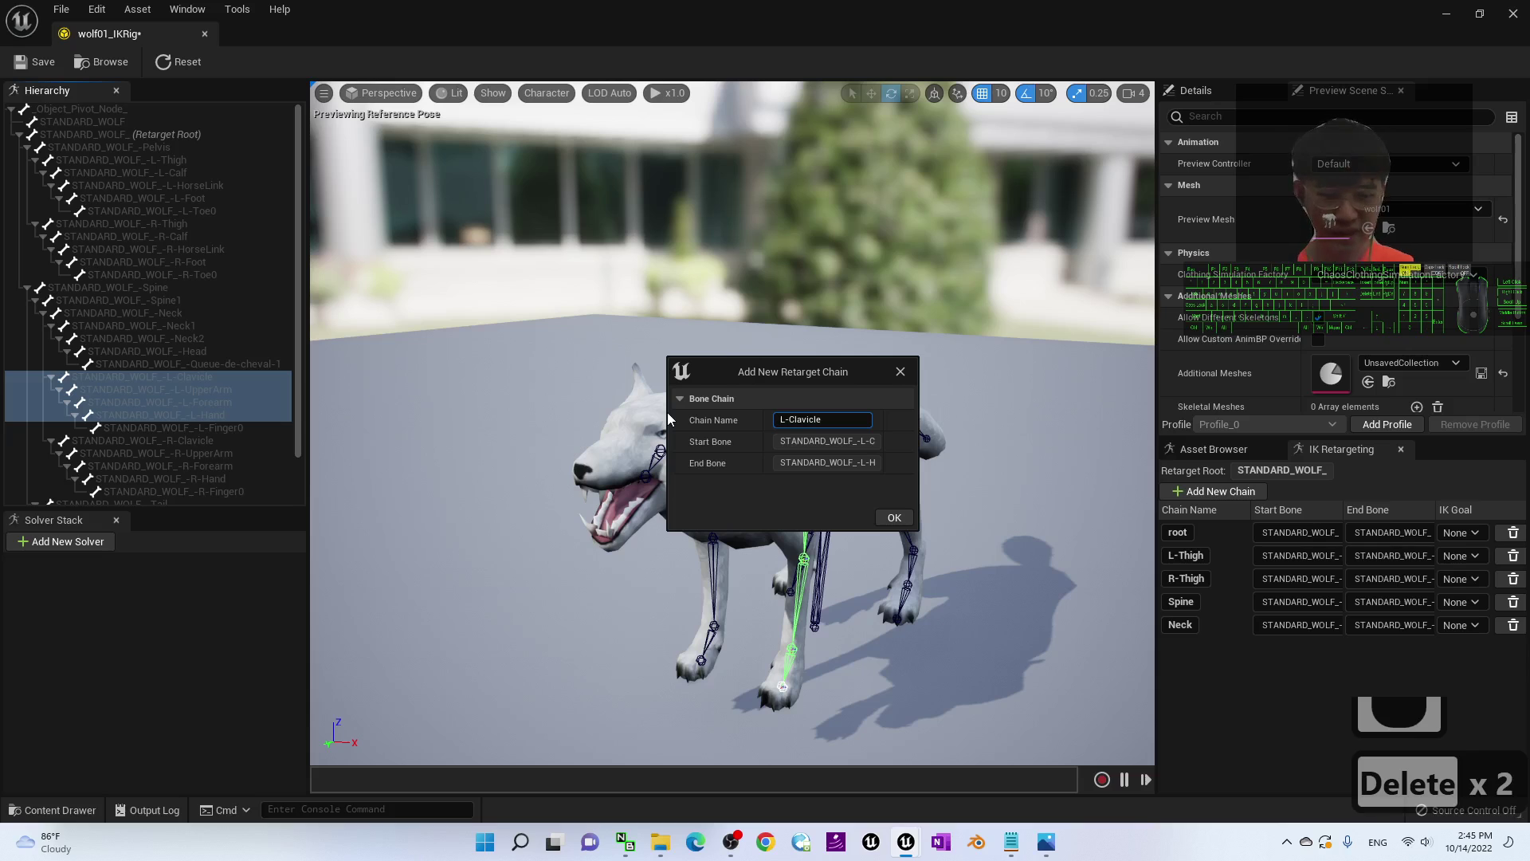
key(Return)
click(894, 518)
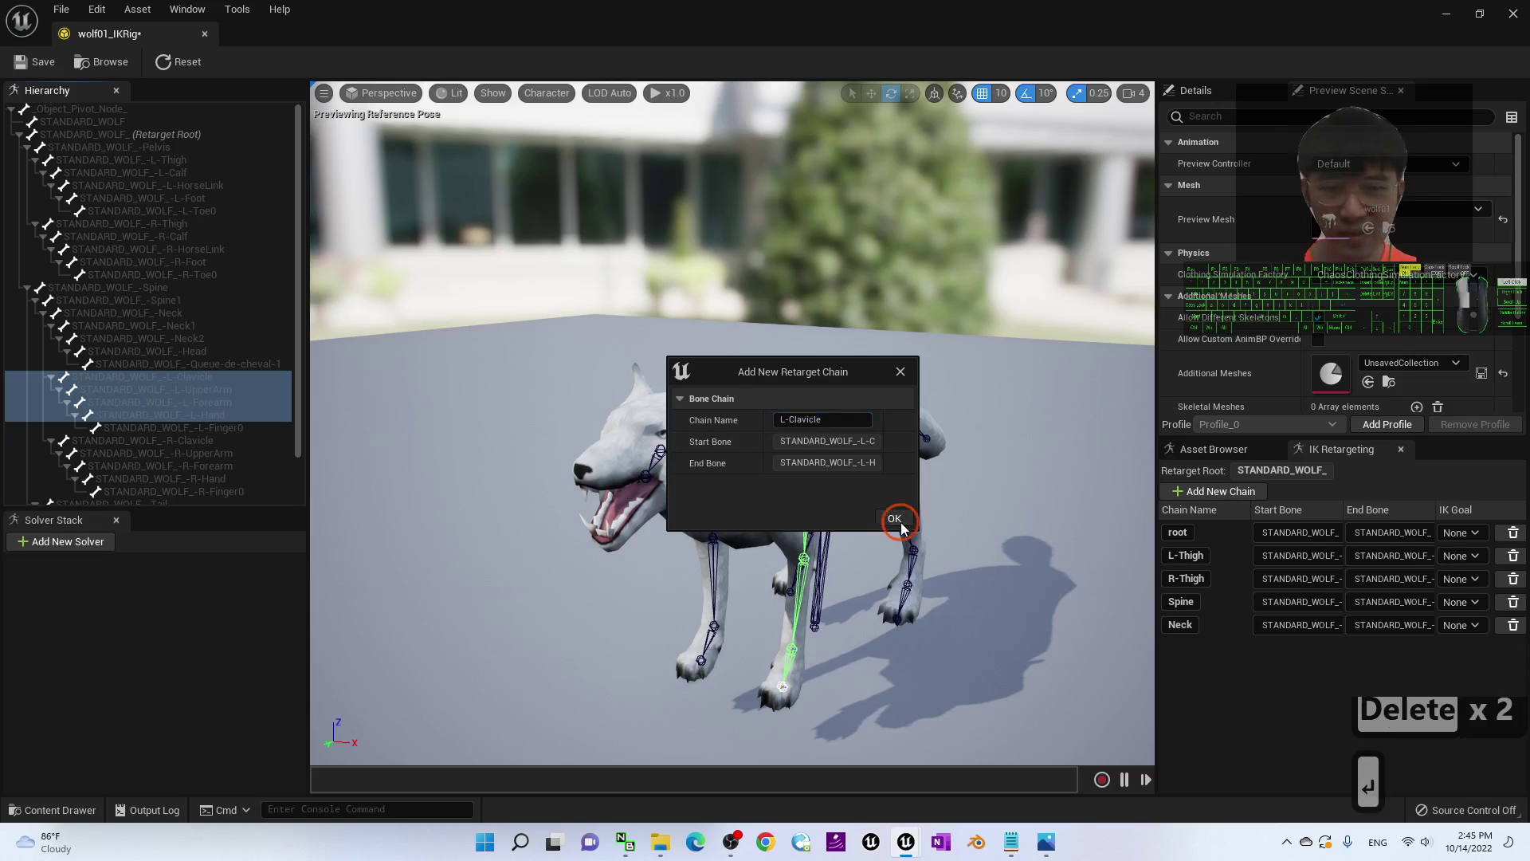
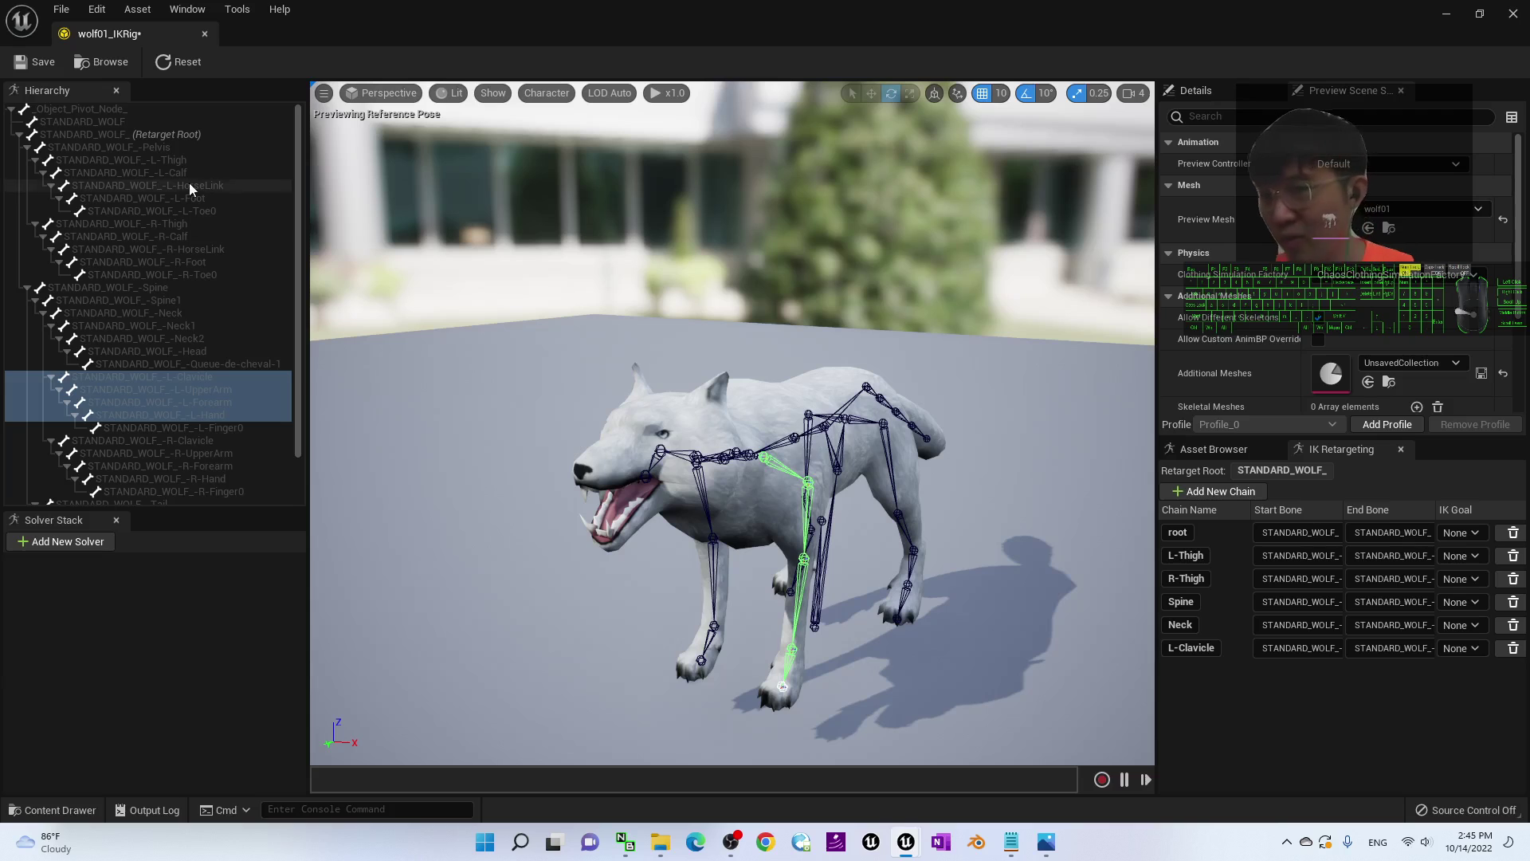
- Create a retarget chain named R-Clavicle from the right front leg bones, STANDARD_WOLF_-R-Clavicle through STANDARD_WOLF_-R-Hand, leaving out the finger
scroll(189, 184, down, 3)
drag(167, 381, 193, 436)
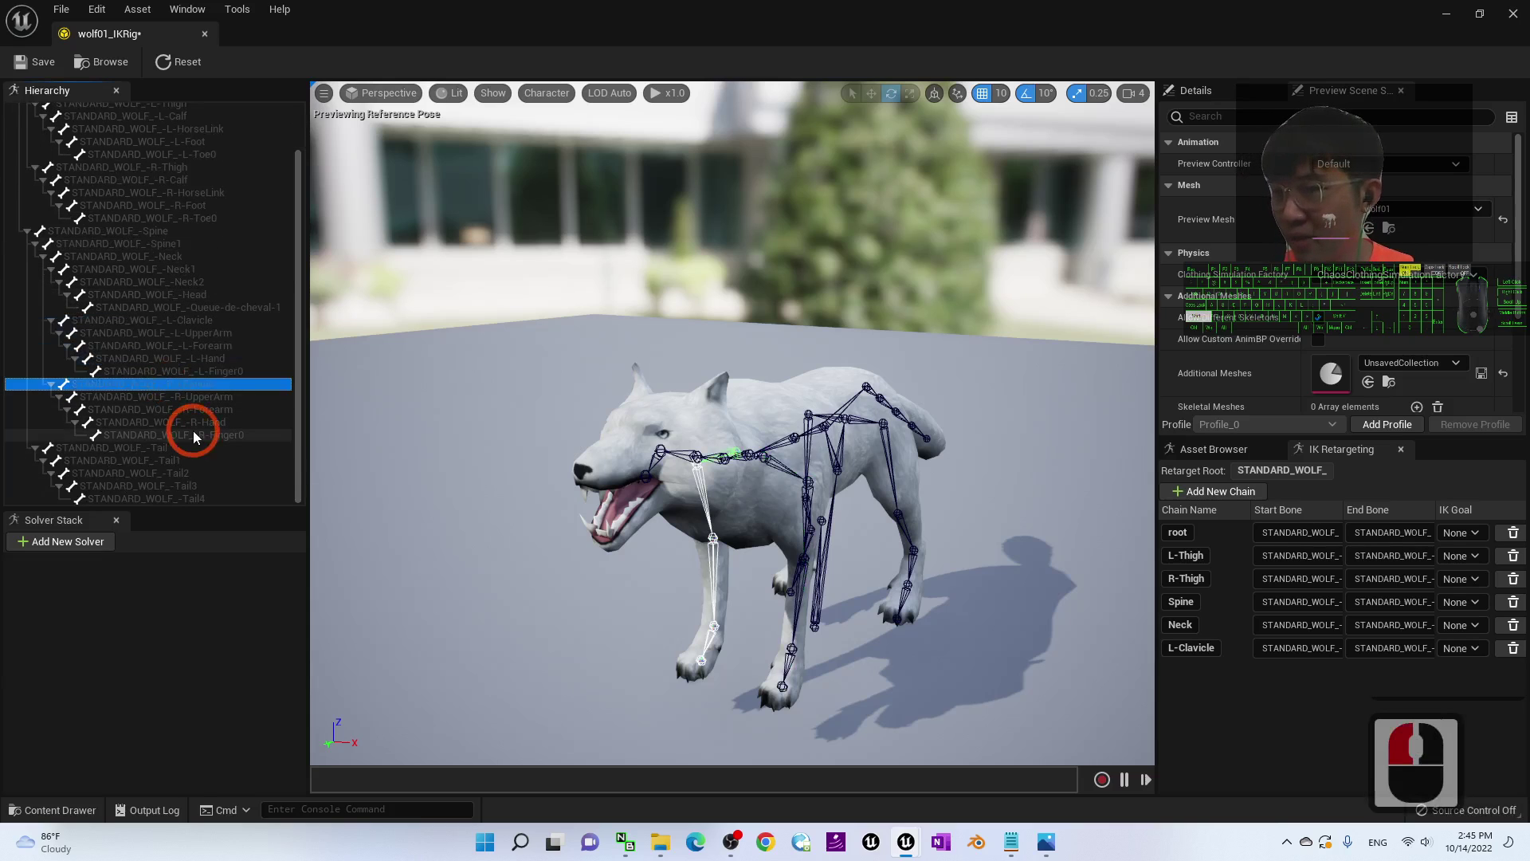
shift+click(188, 422)
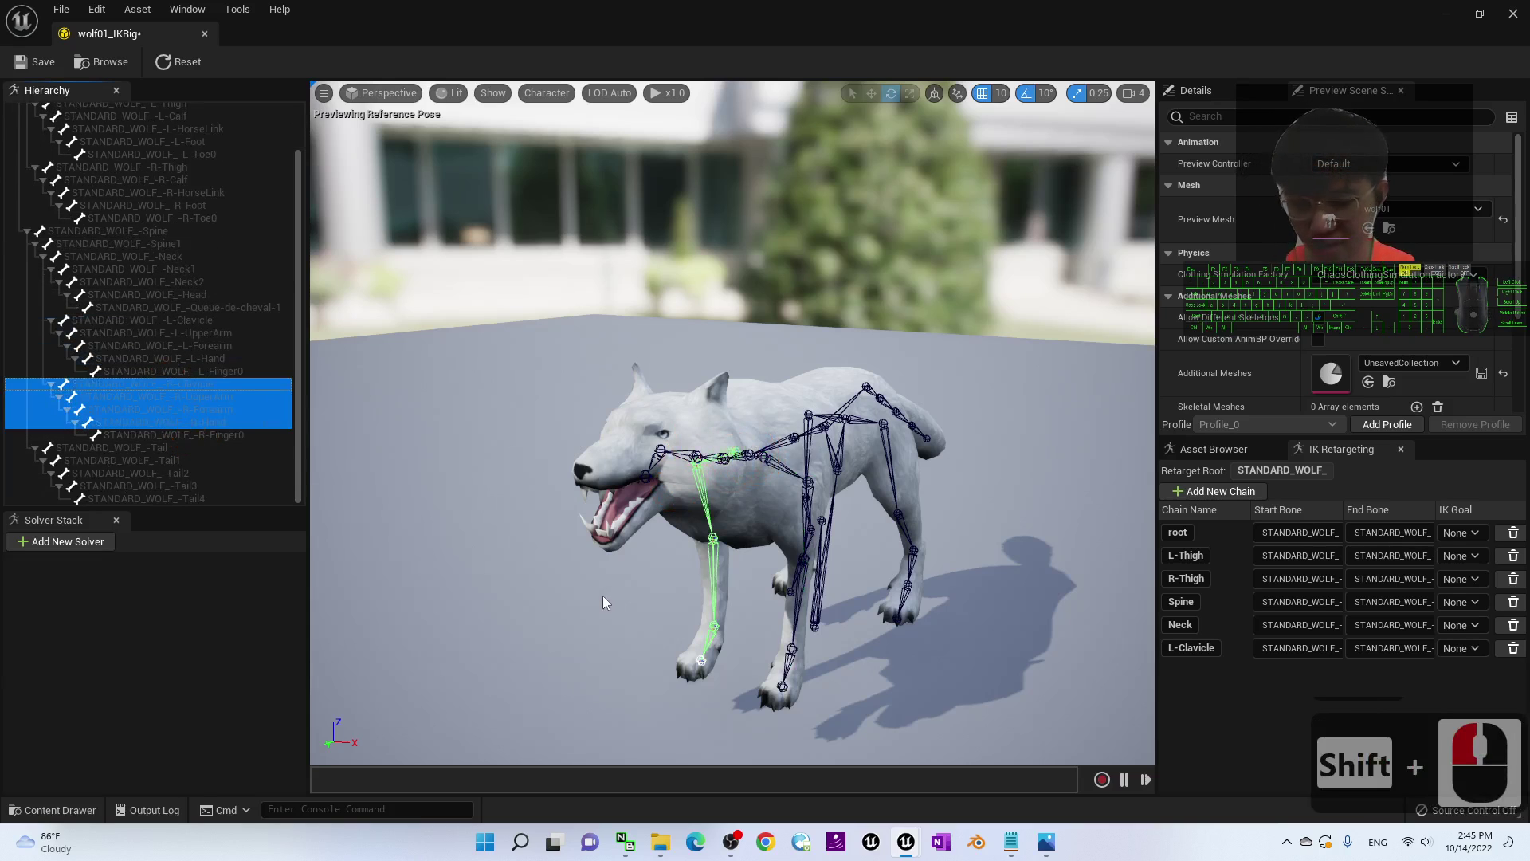
drag(603, 602, 275, 437)
right_click(211, 406)
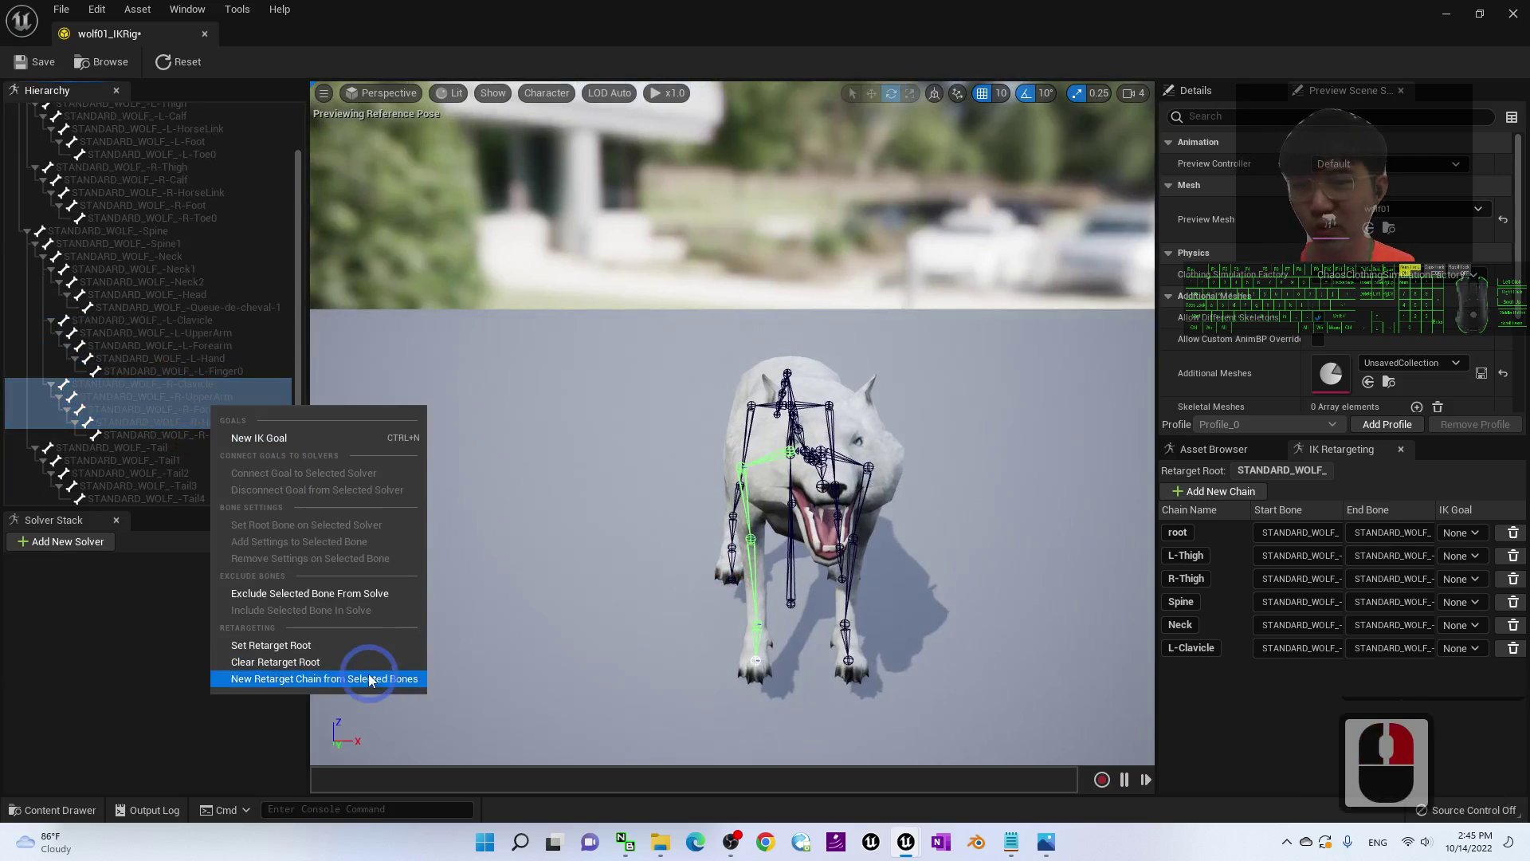
click(368, 679)
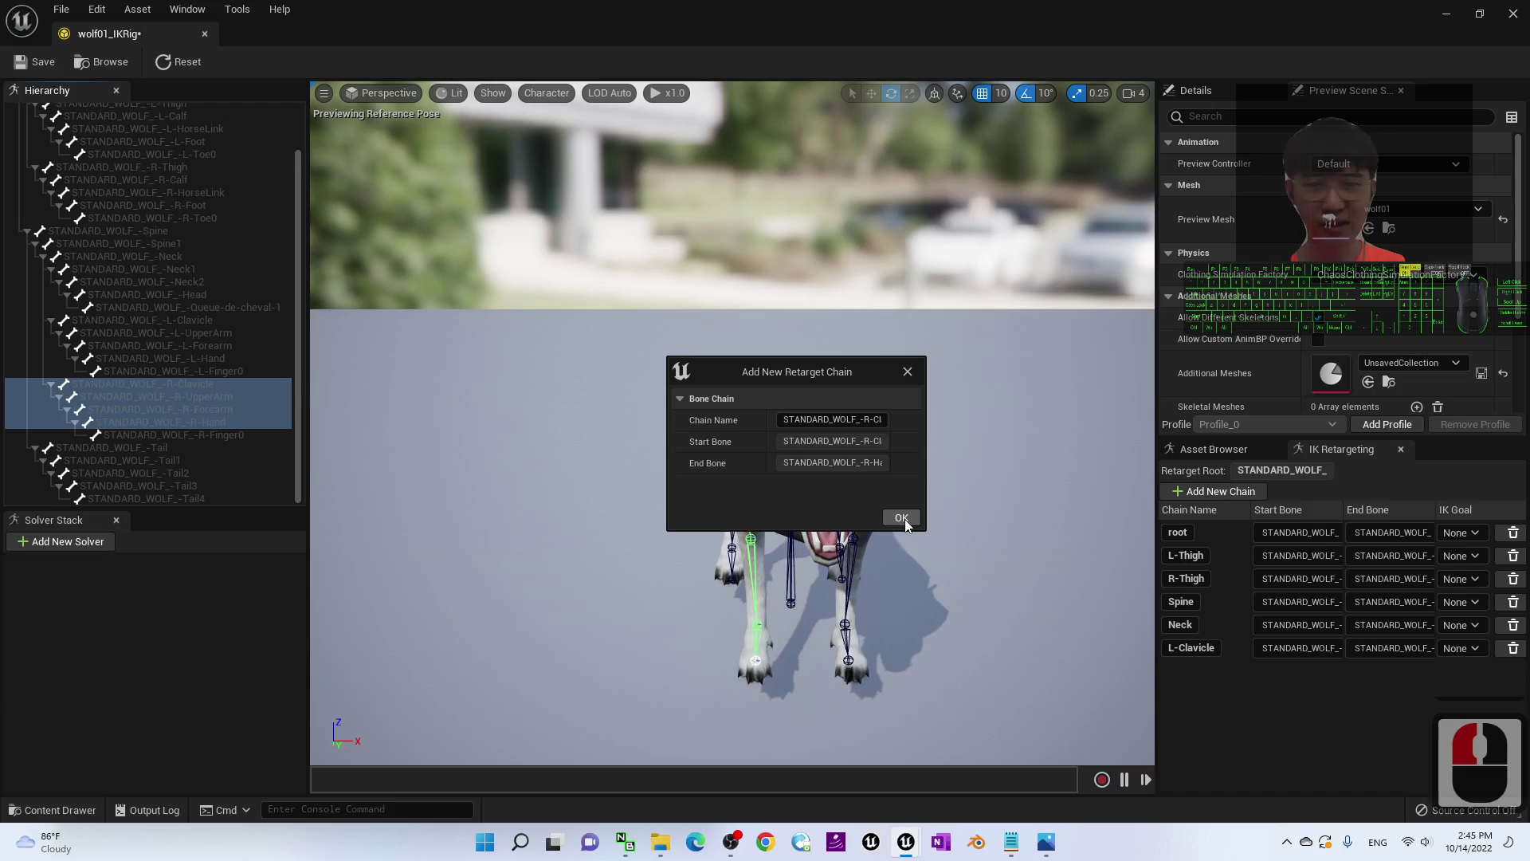
click(873, 419)
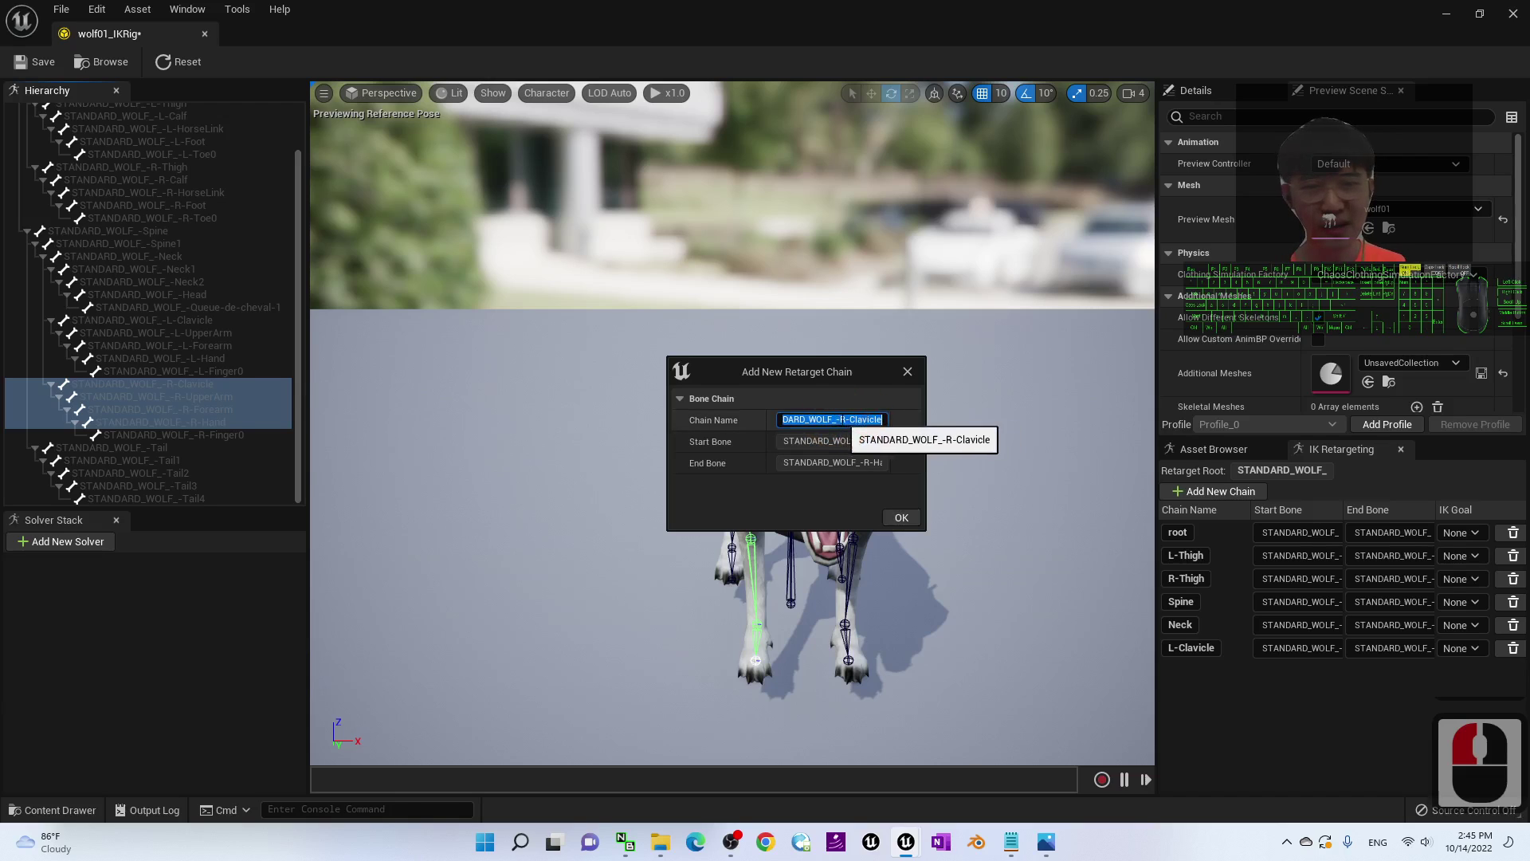
drag(832, 419, 607, 409)
key(BackSpace)
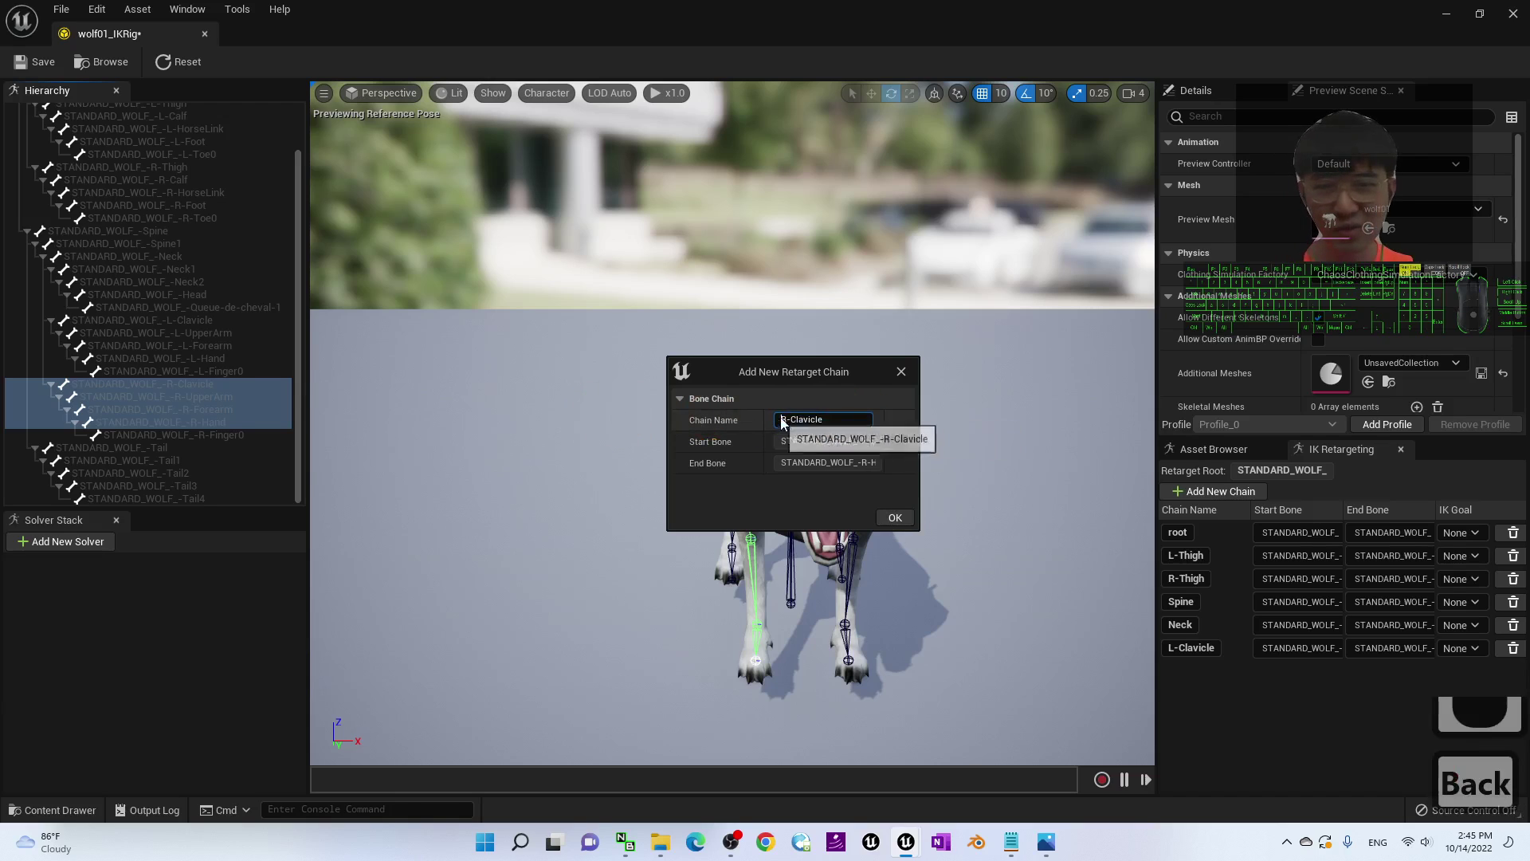
click(894, 518)
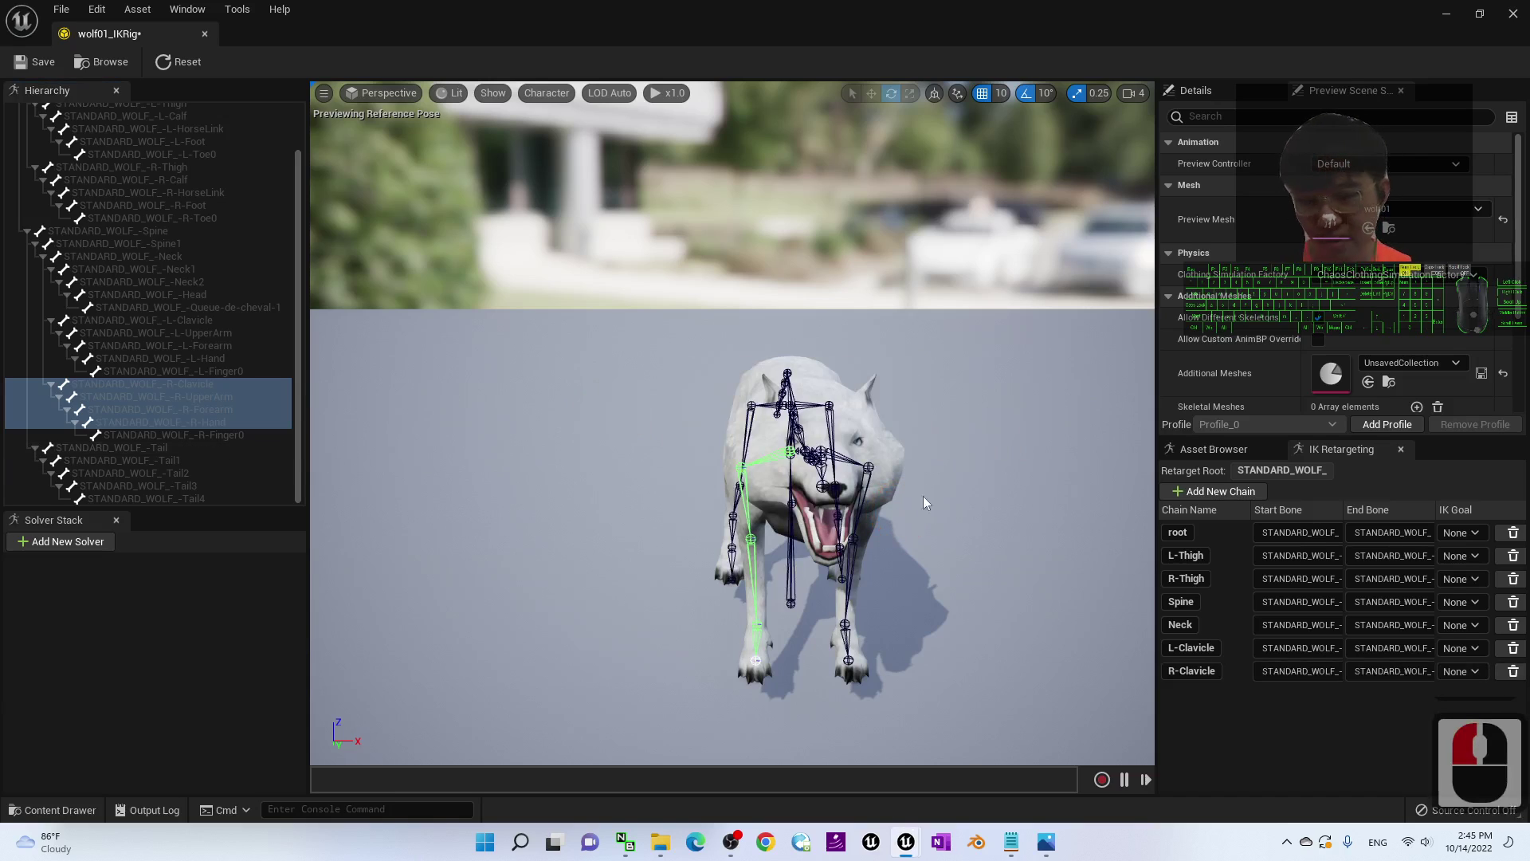
- Examine the wolf's tail bones, STANDARD_WOLF_-Tail through STANDARD_WOLF_-Tail4, on the model
drag(926, 504, 549, 494)
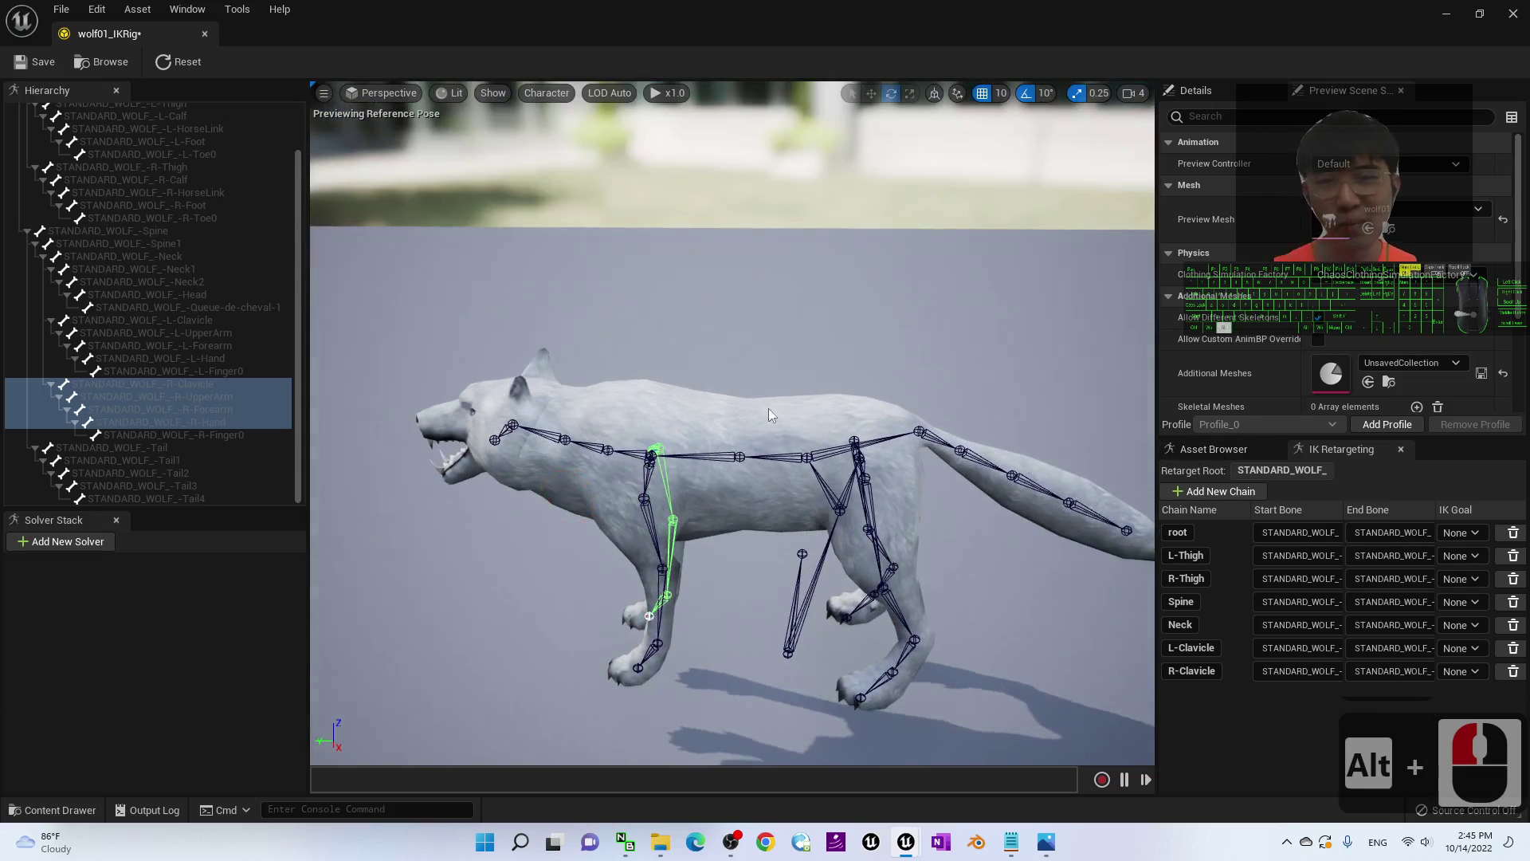
alt+drag(701, 446, 818, 395)
alt+click(664, 409)
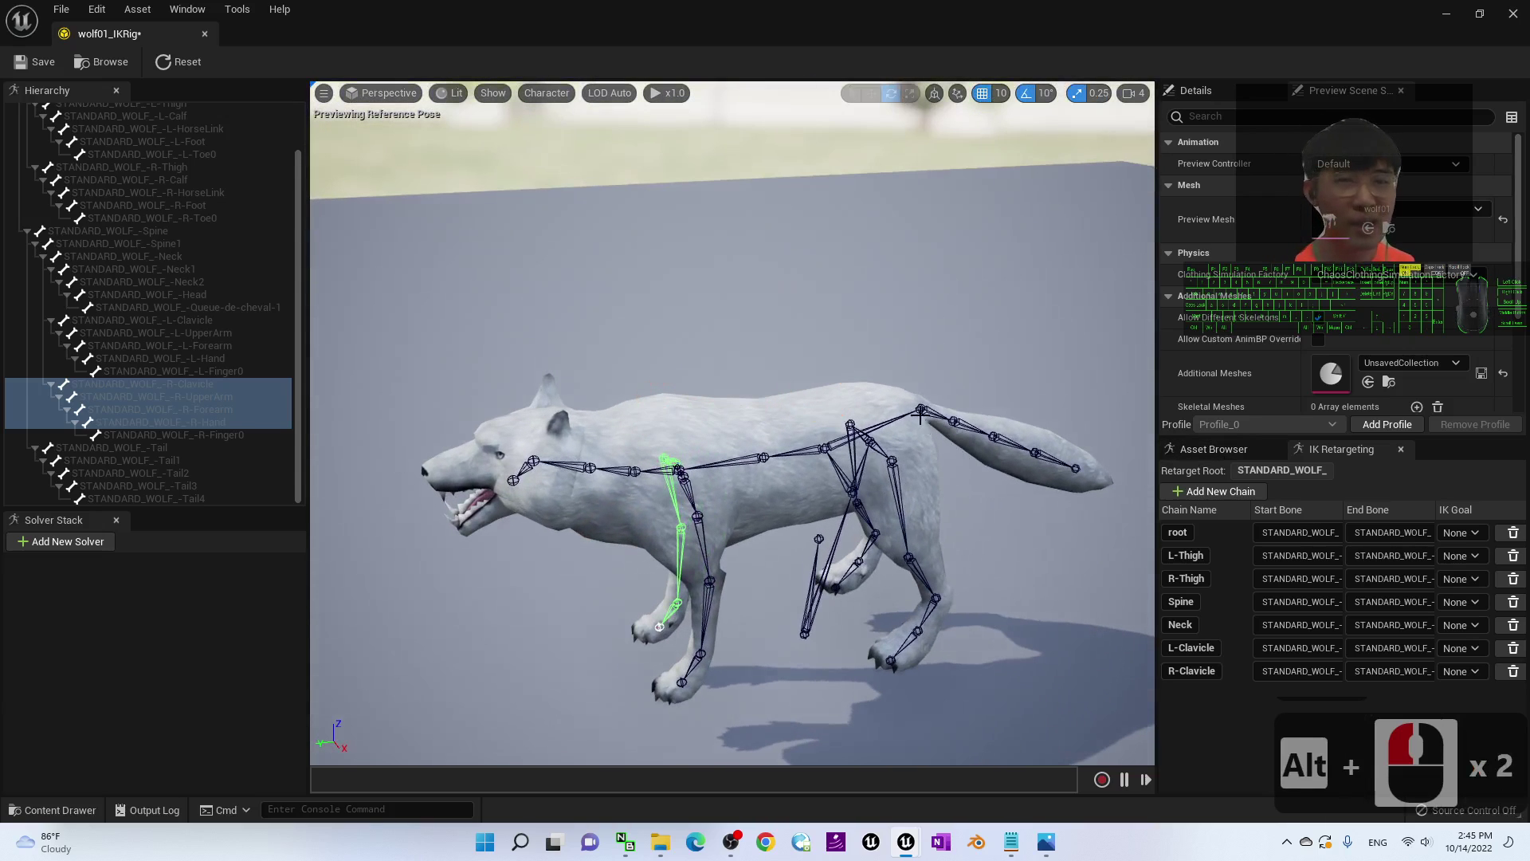
click(111, 447)
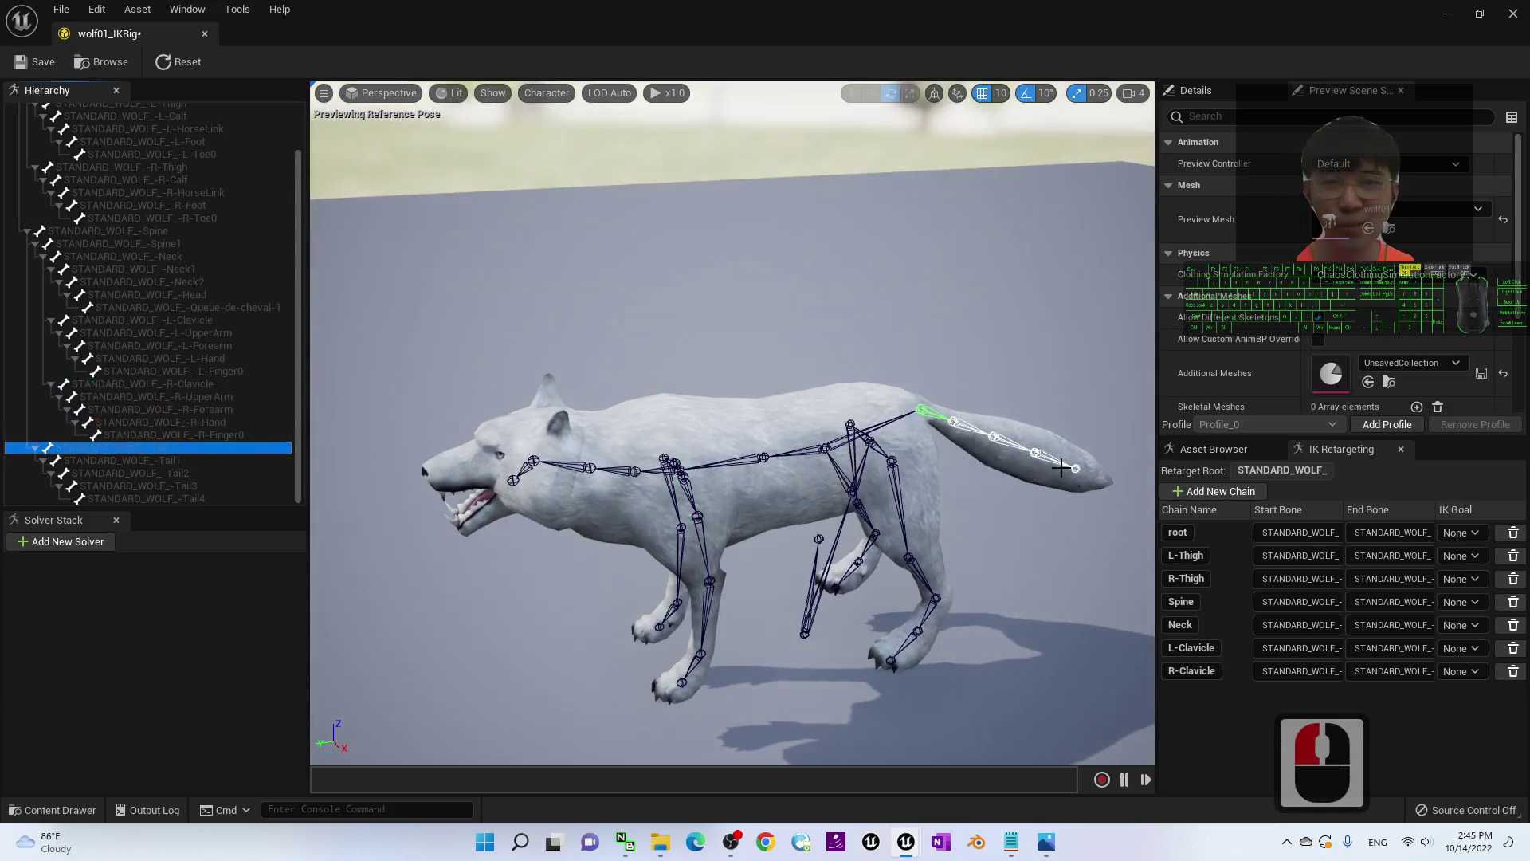
double_click(127, 448)
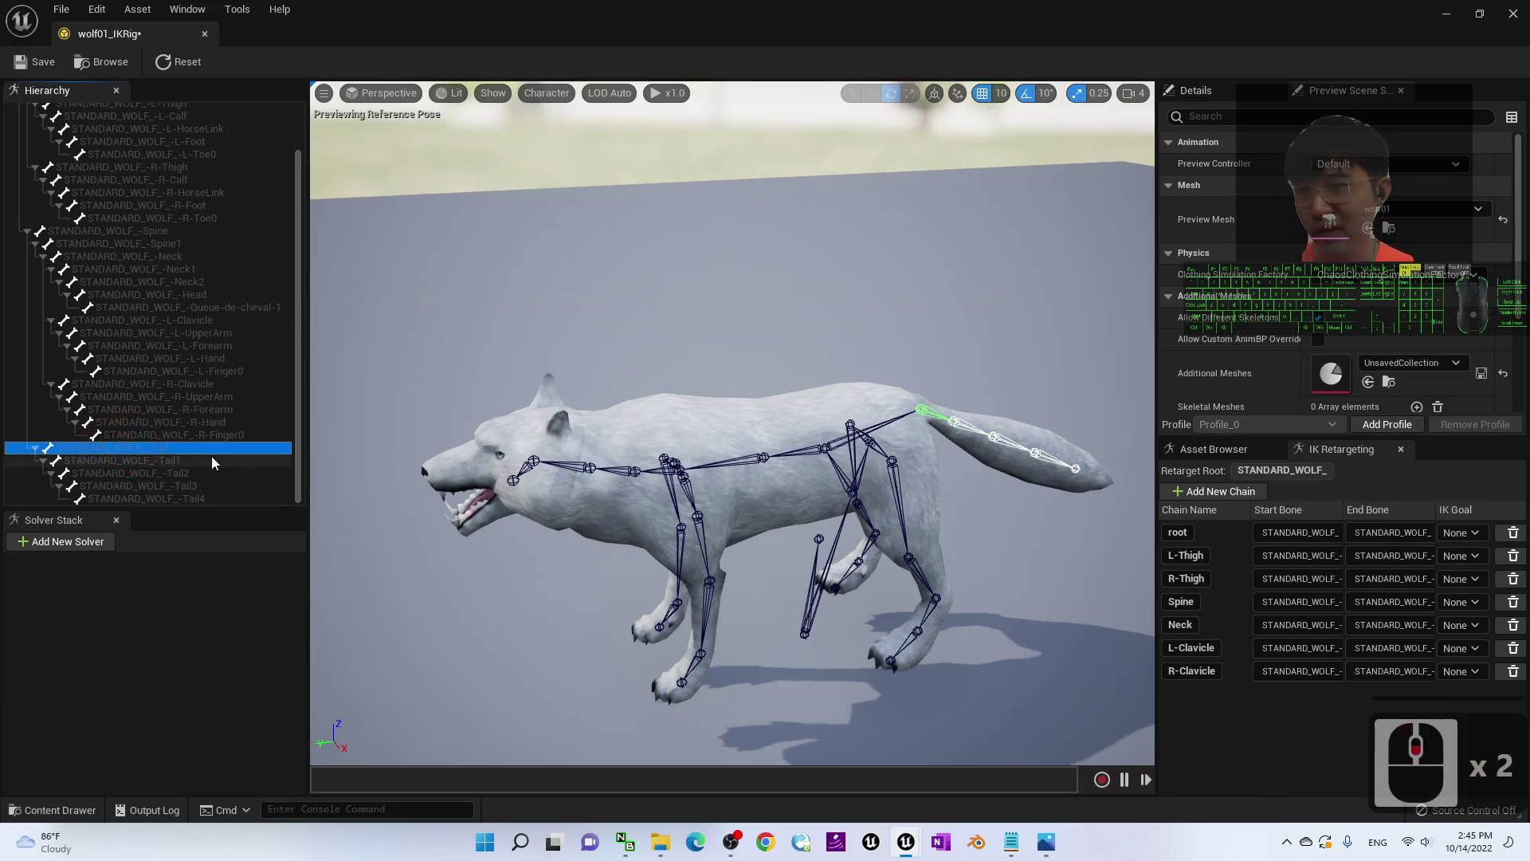
shift+click(185, 498)
click(961, 412)
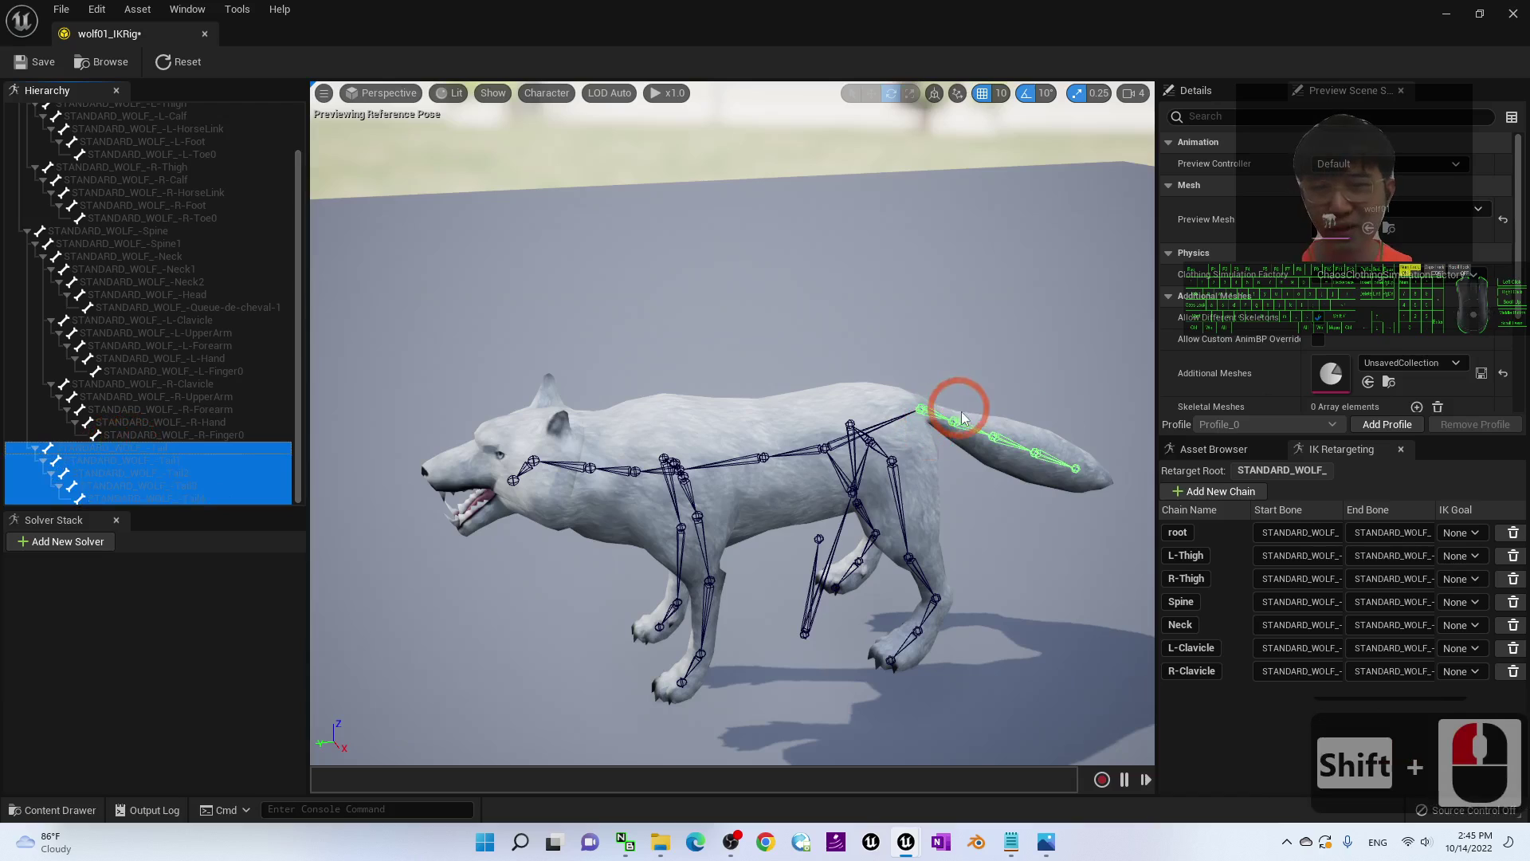
double_click(208, 499)
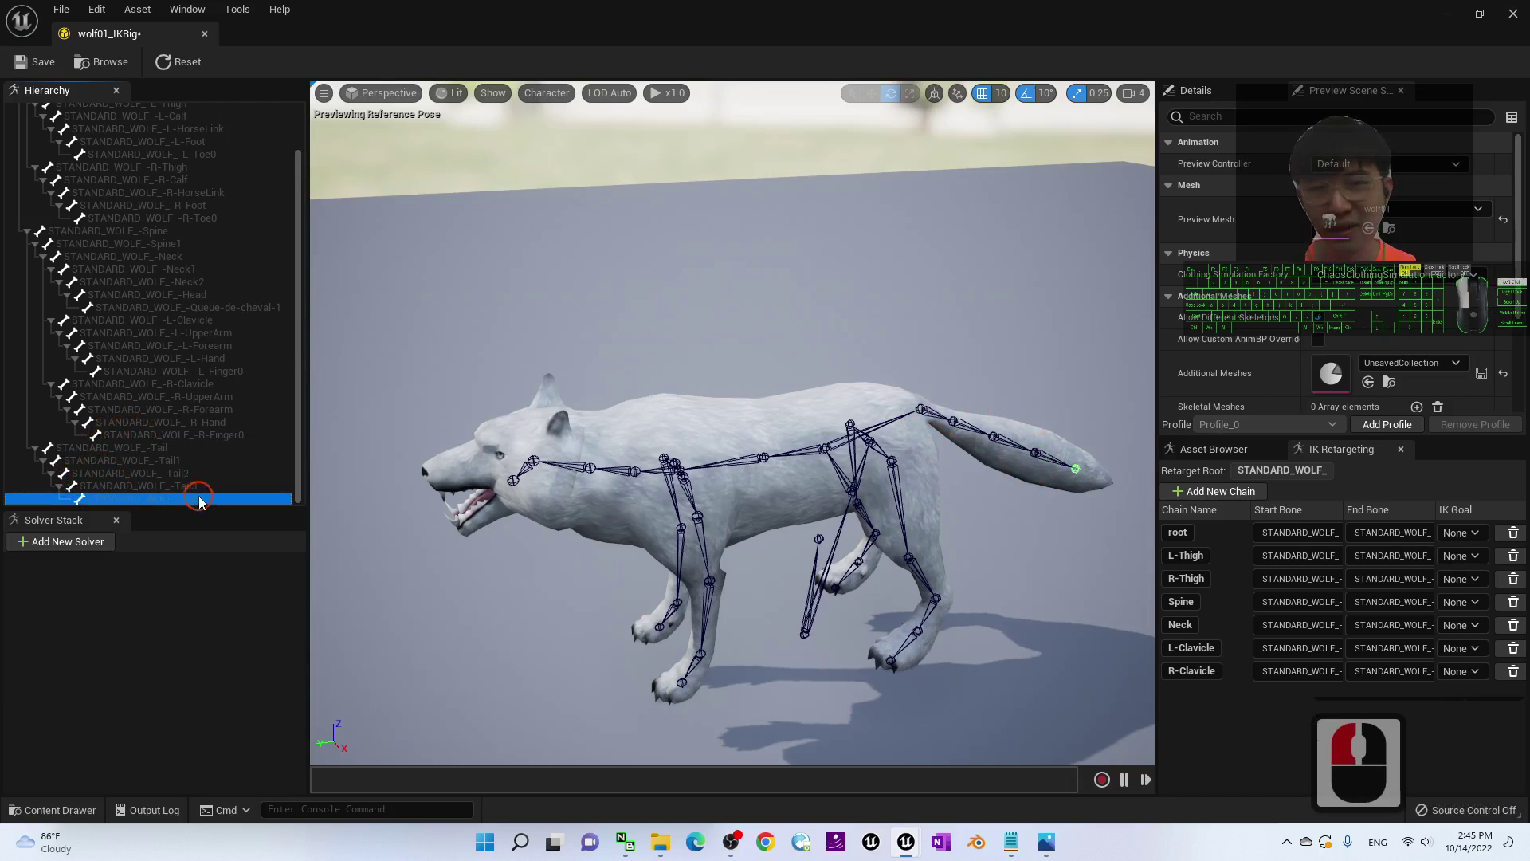
- Start a new retarget chain from the tail bones, STANDARD_WOLF_-Tail through STANDARD_WOLF_-Tail3, leaving out STANDARD_WOLF_-Tail4
click(142, 447)
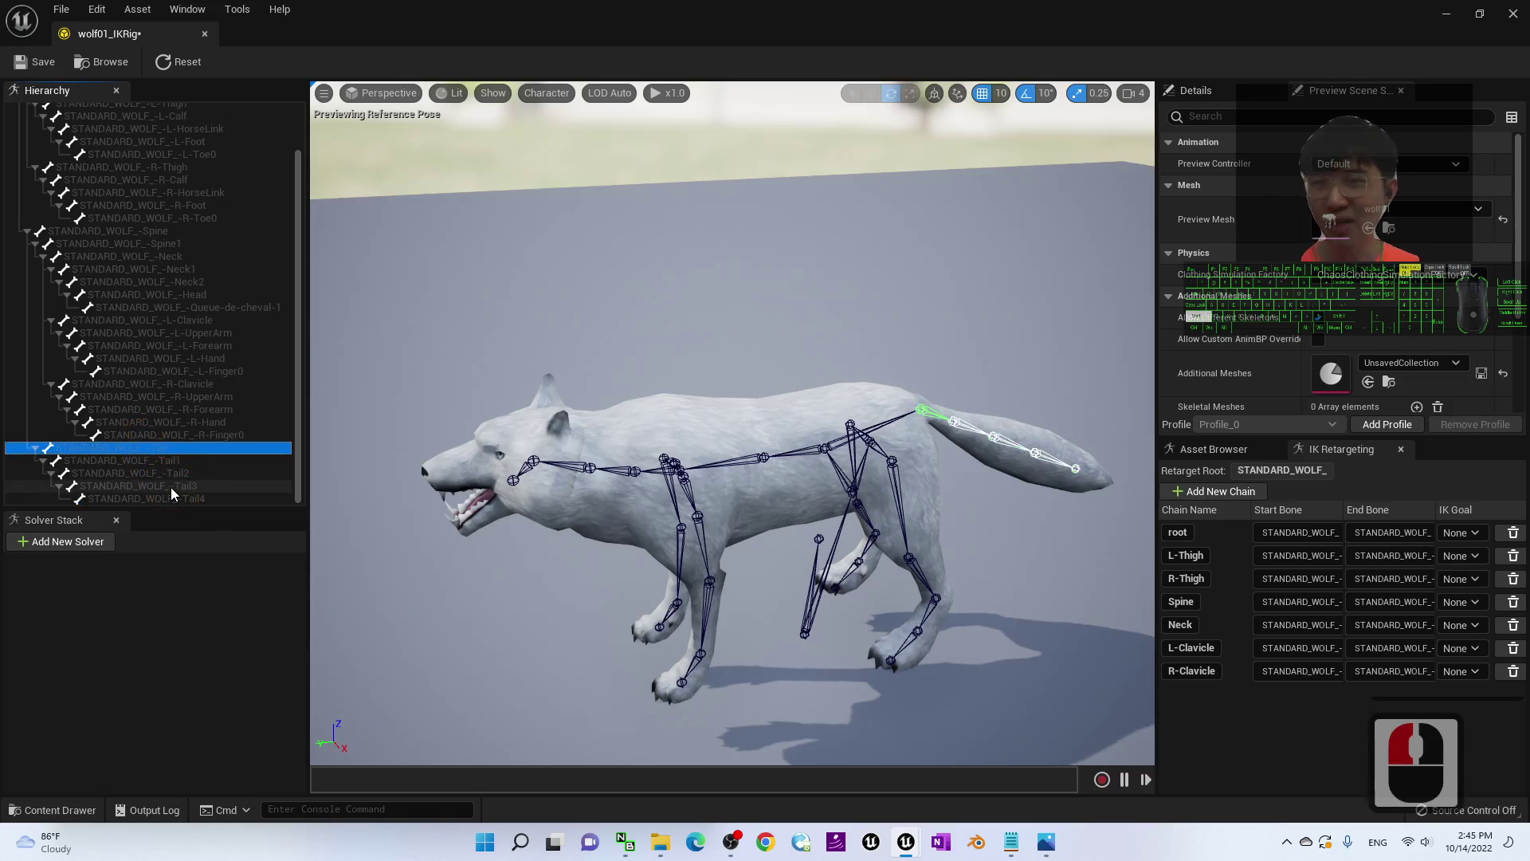
shift+click(170, 486)
right_click(159, 479)
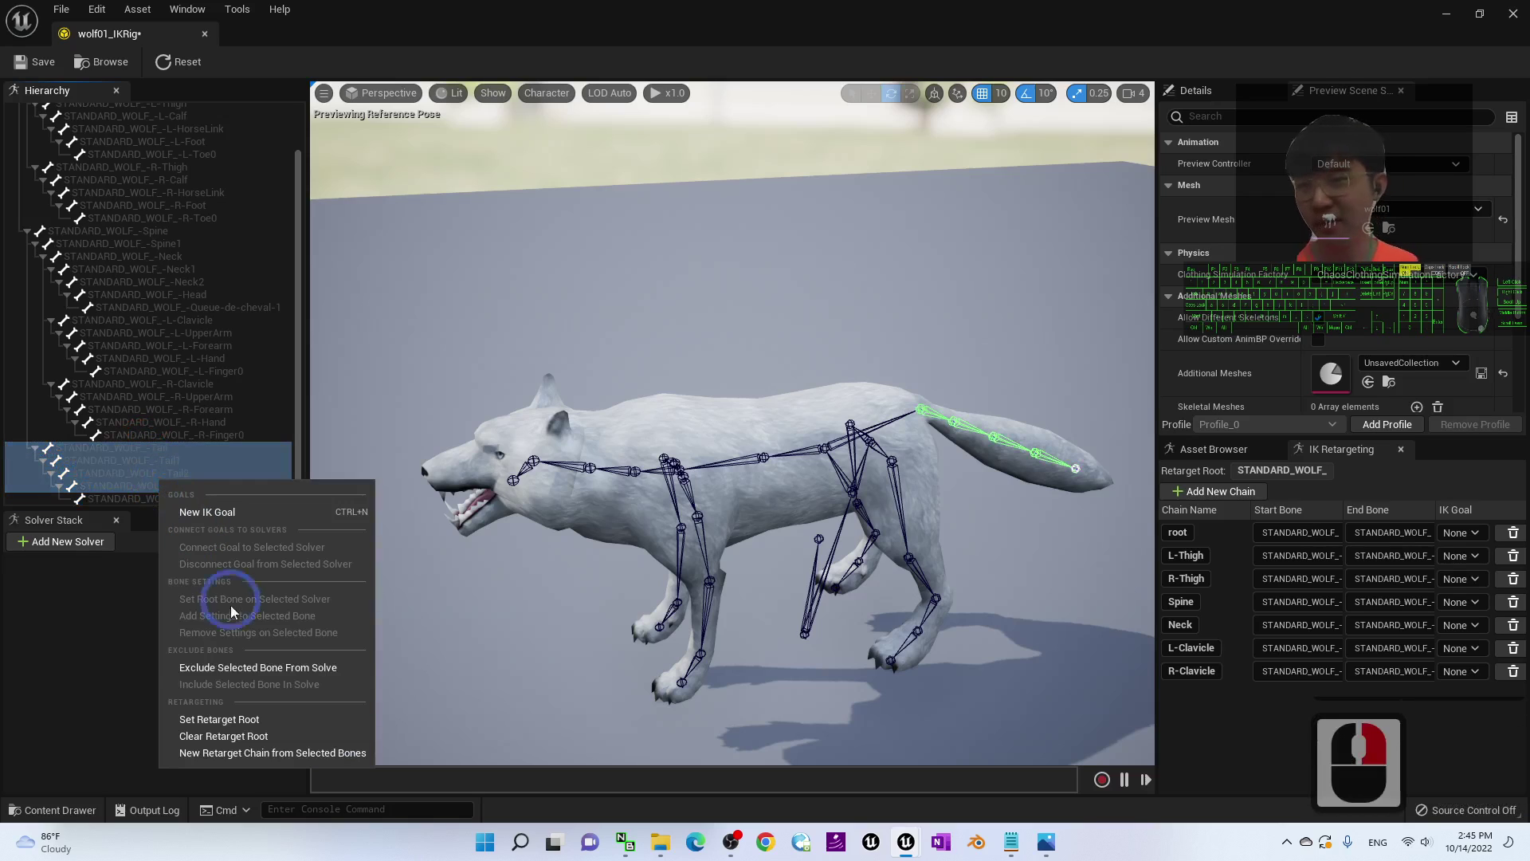
click(229, 753)
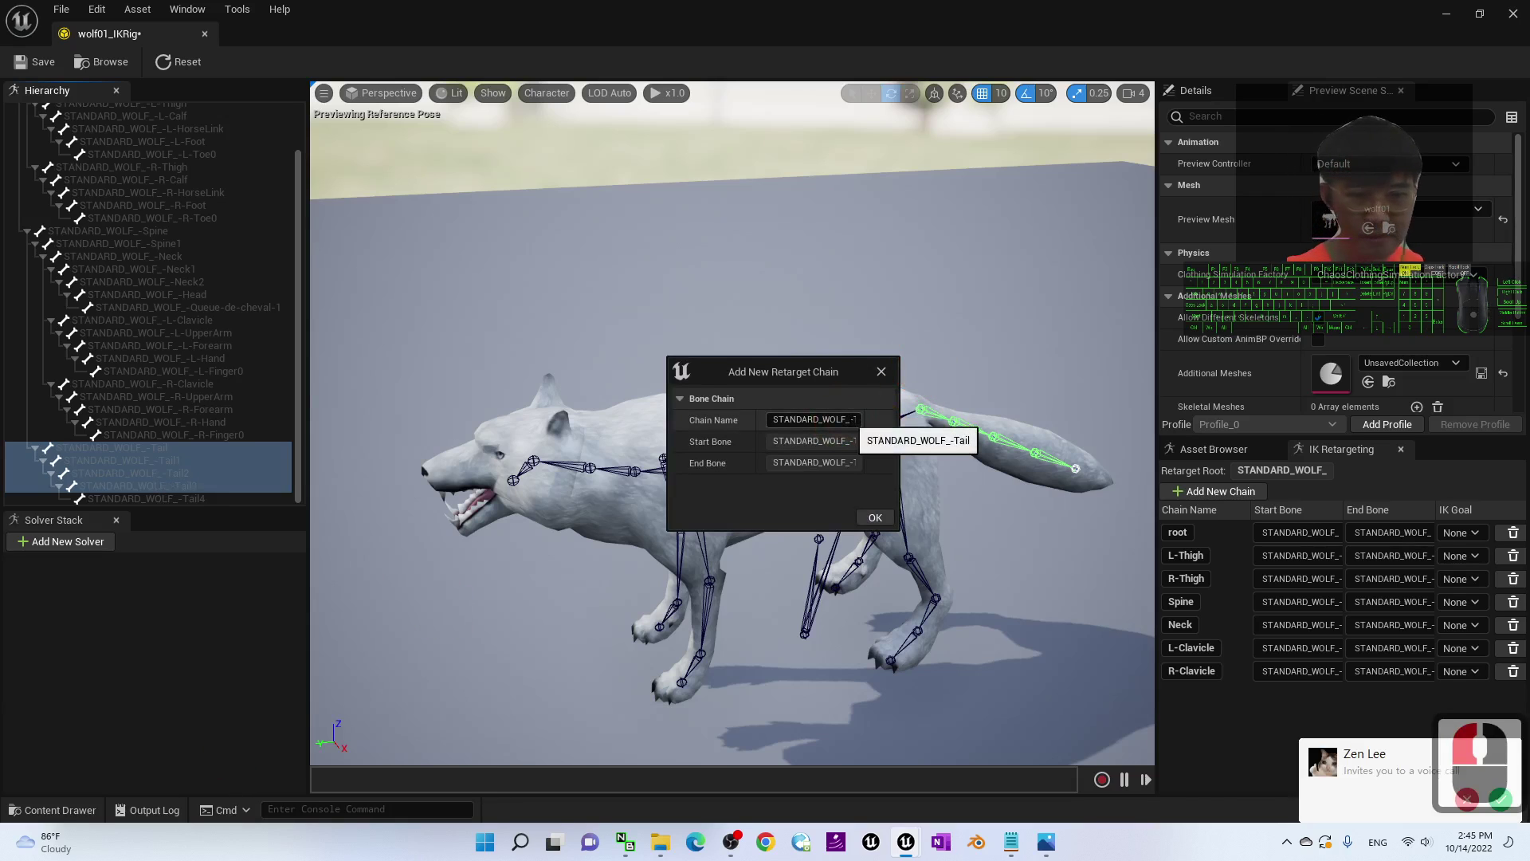
click(733, 842)
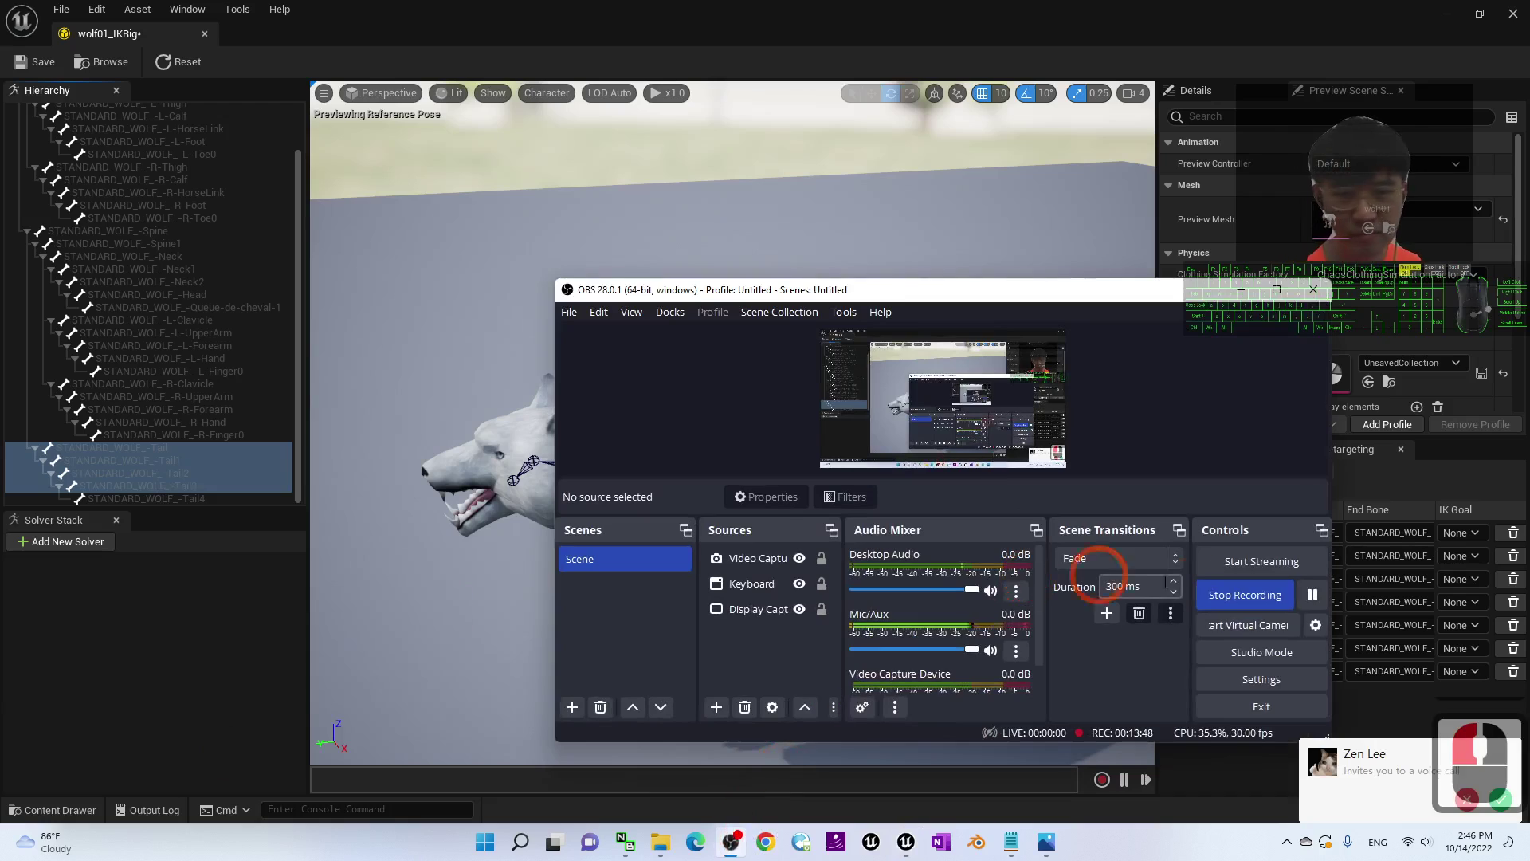
click(1313, 595)
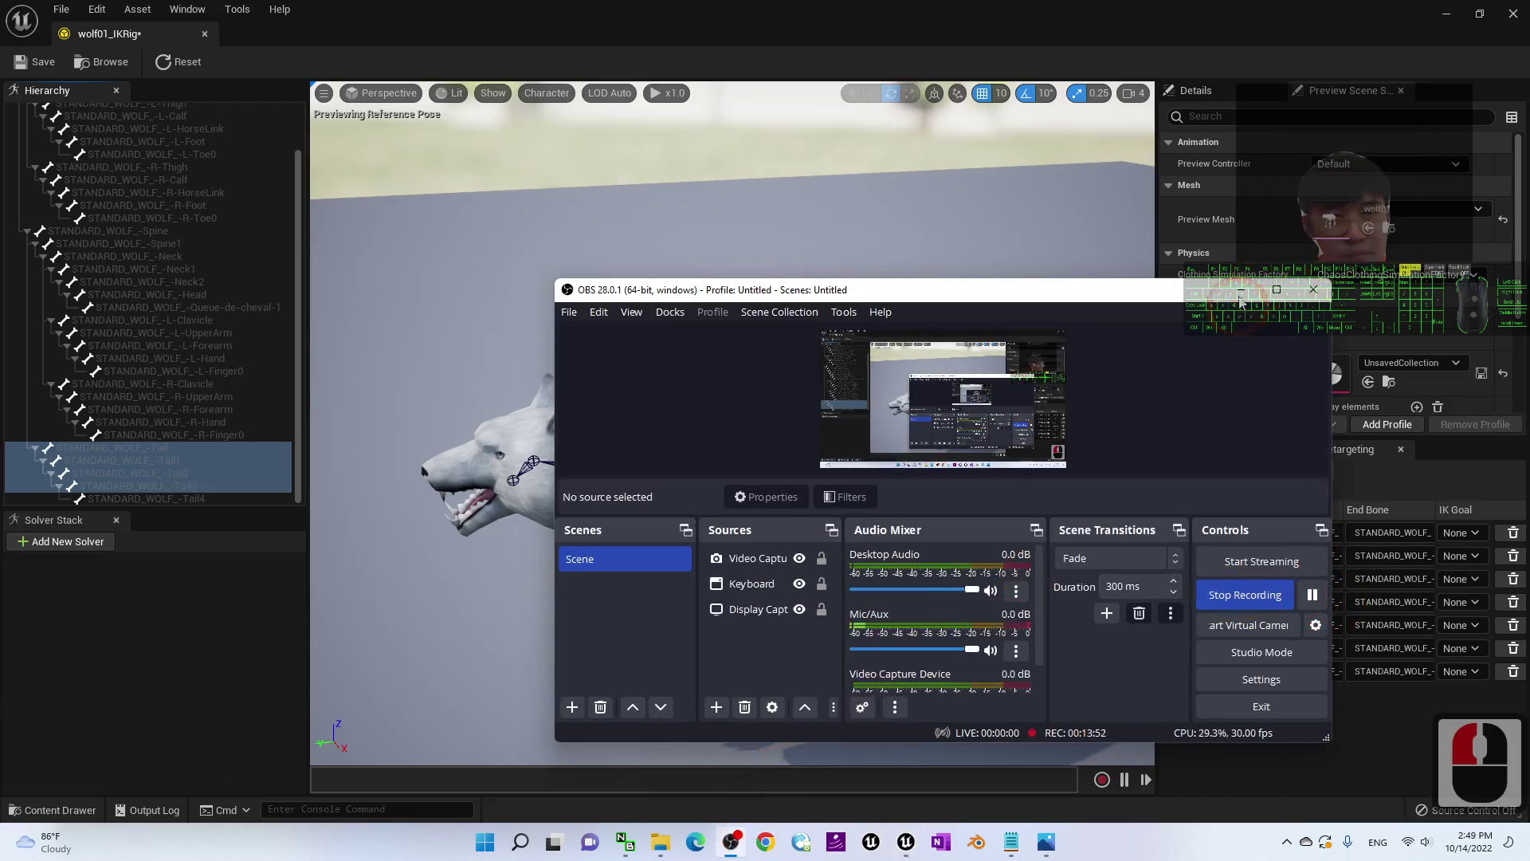
click(1240, 292)
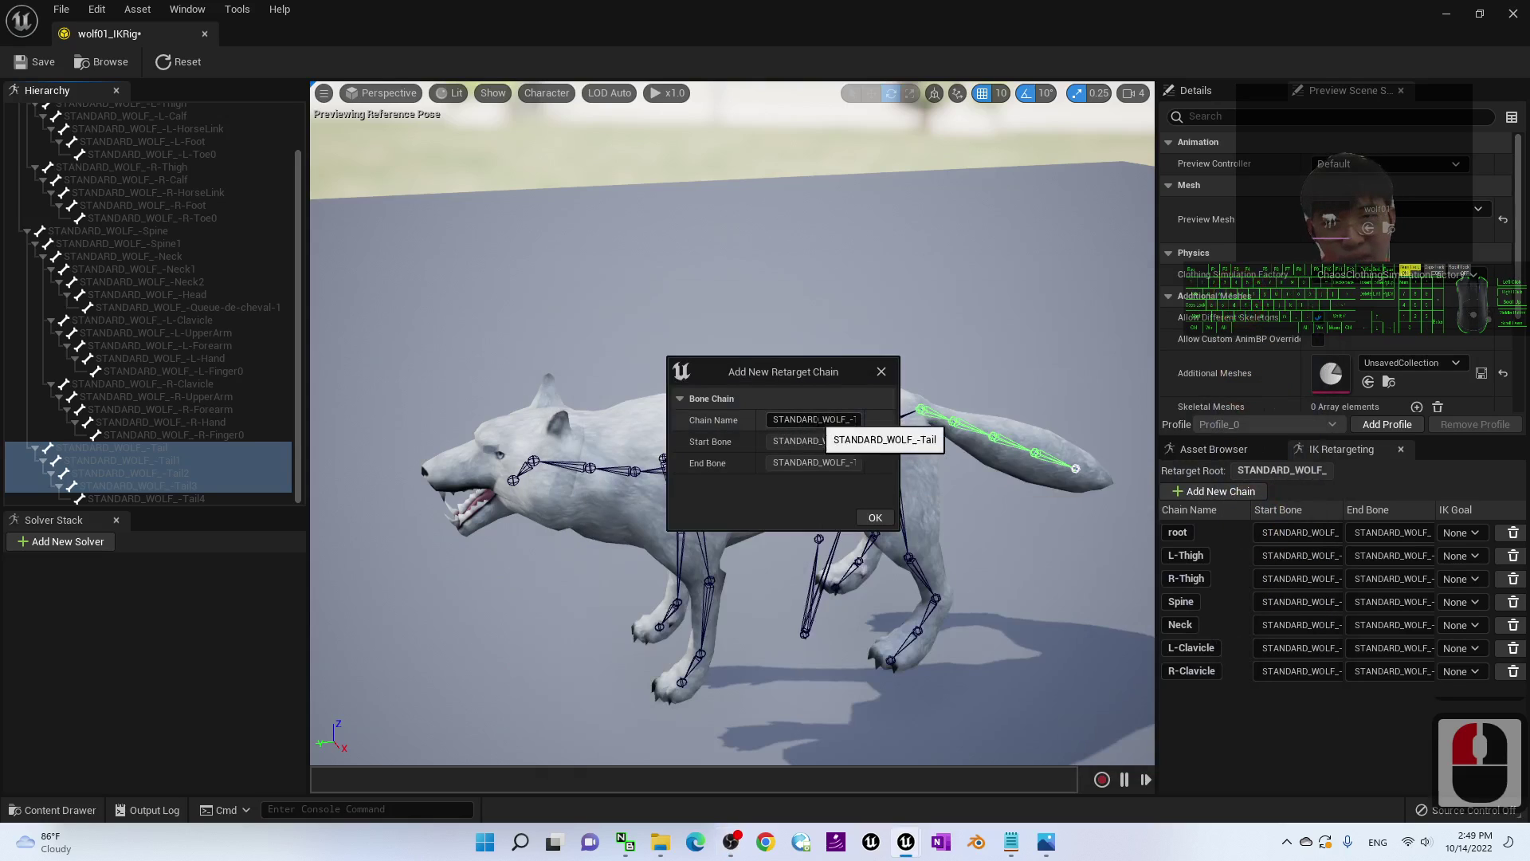
- Shorten the new tail chain's name to Tail and add it to the retarget chains
click(786, 421)
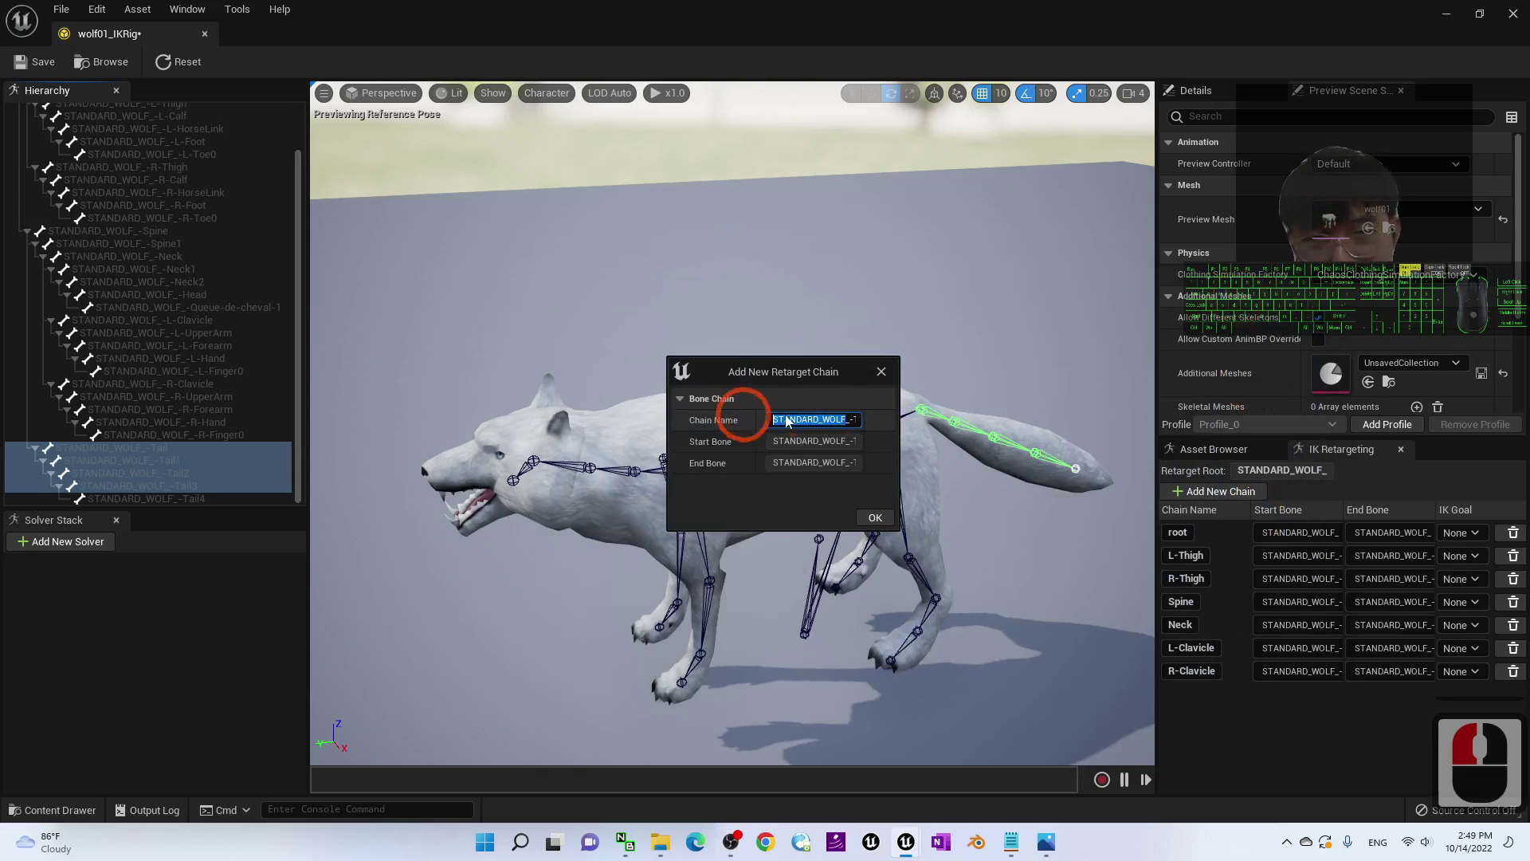
drag(853, 420, 646, 398)
click(838, 421)
key(BackSpace)
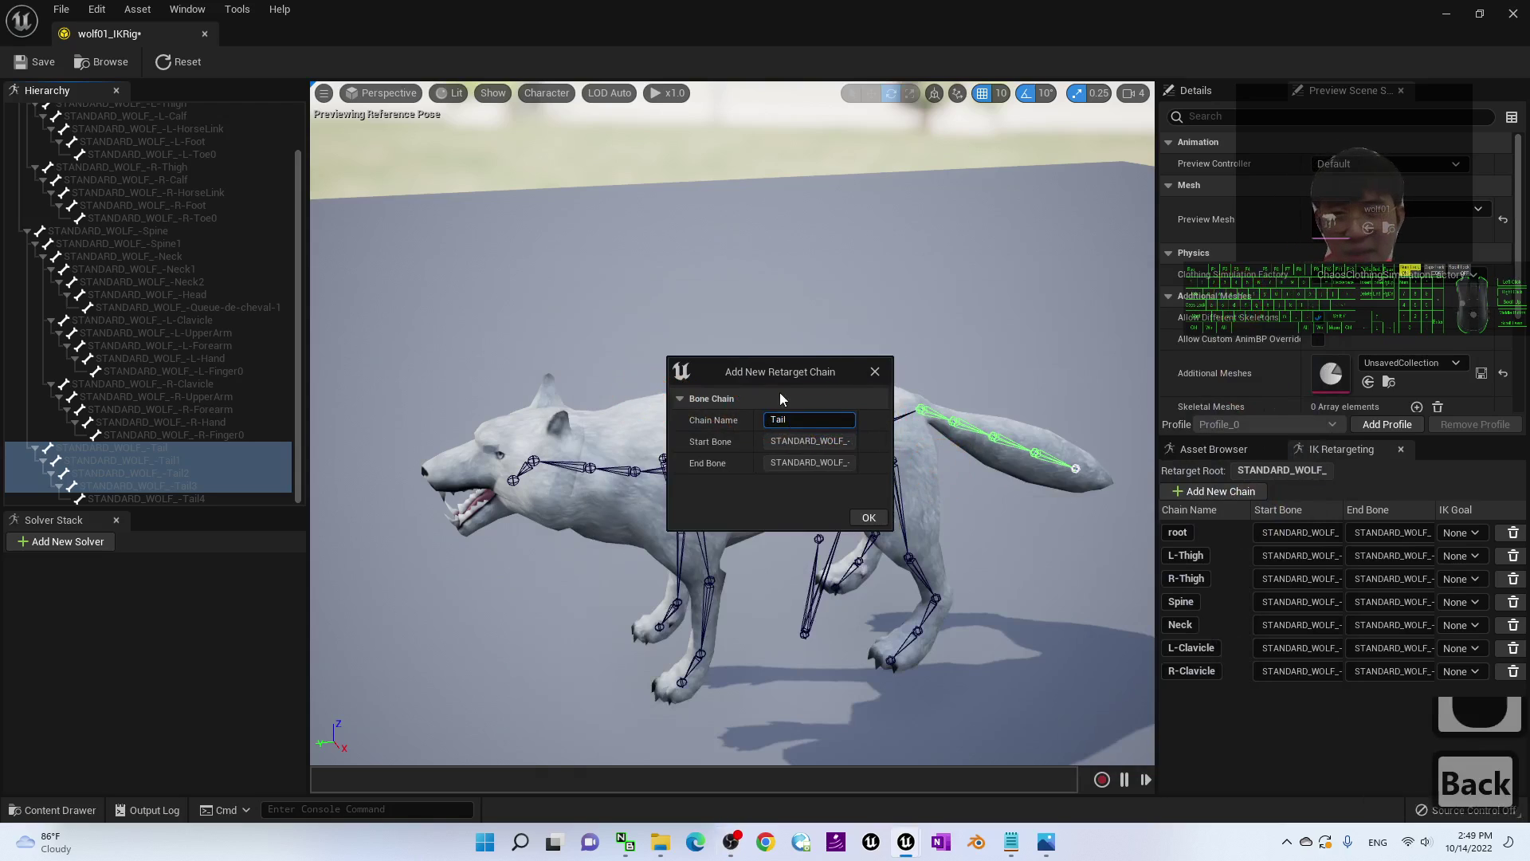
click(867, 518)
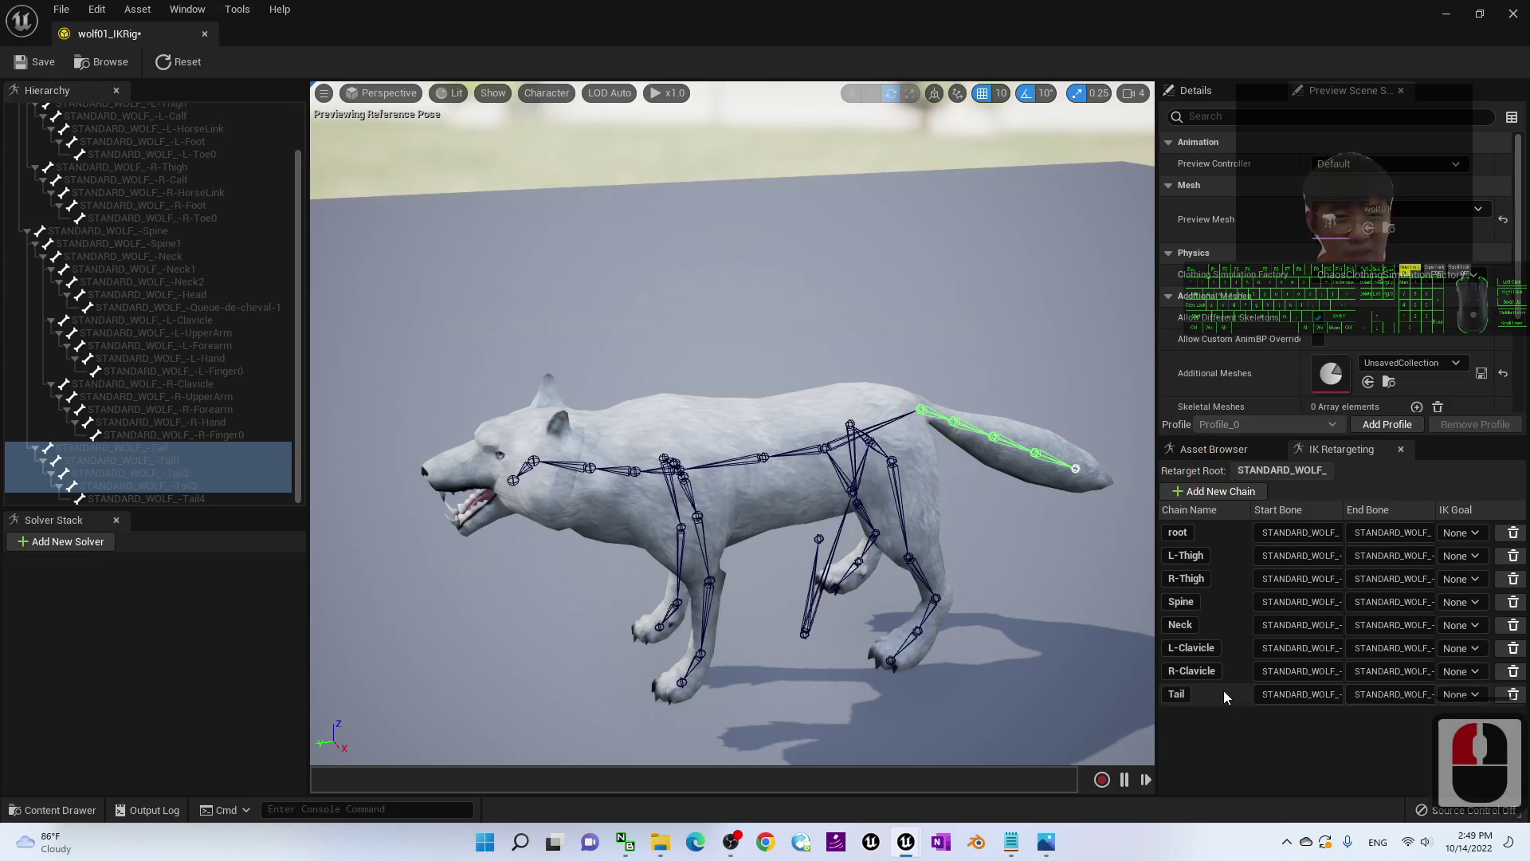
- Select the bone at the wolf's jaw to identify it in the IK Rig's bone hierarchy
scroll(623, 615, up, 2)
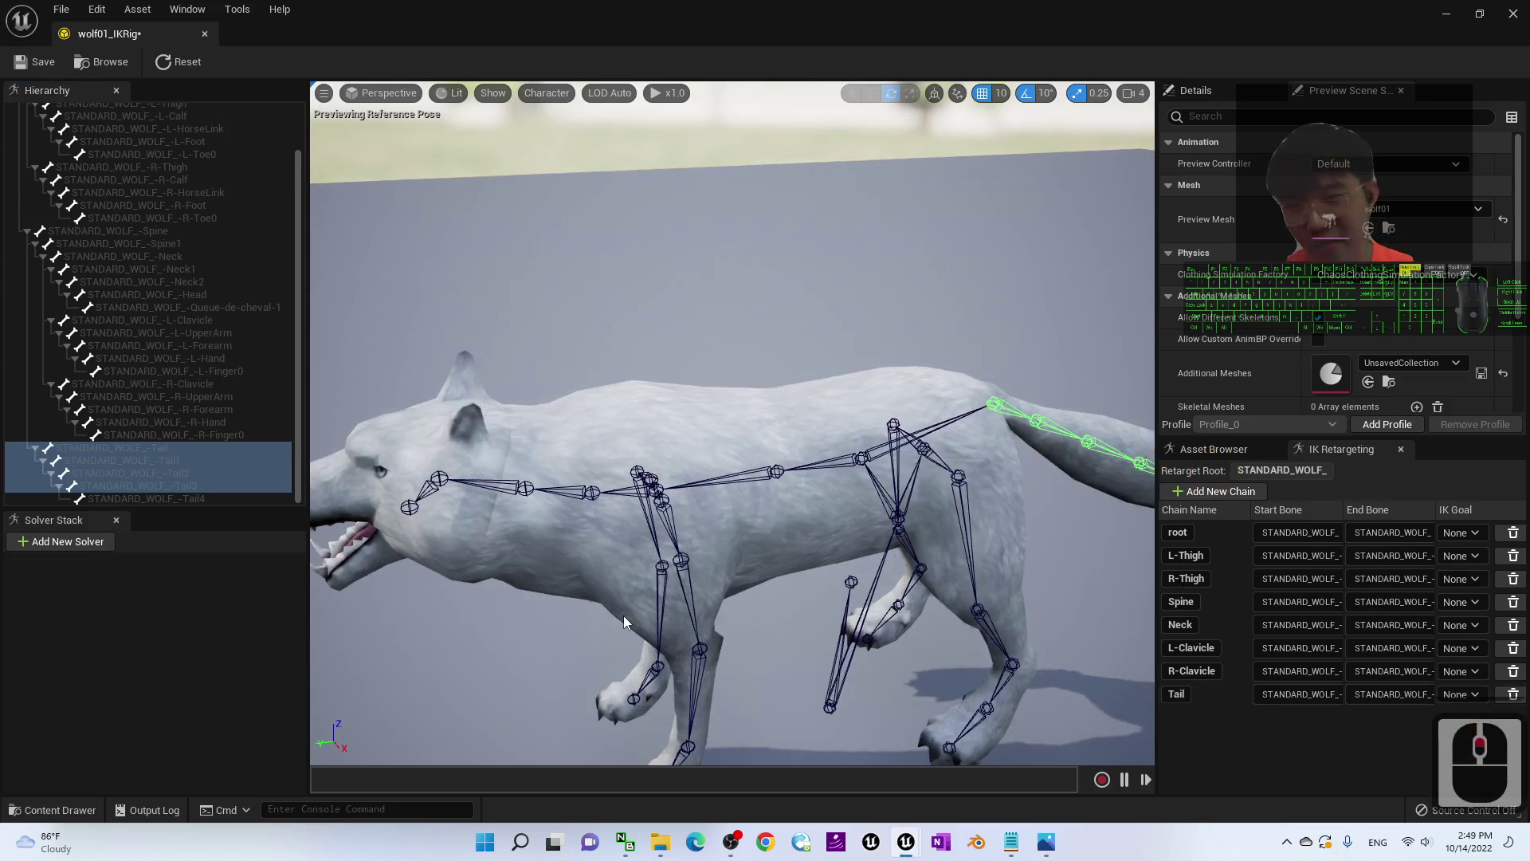
alt+drag(574, 651, 630, 618)
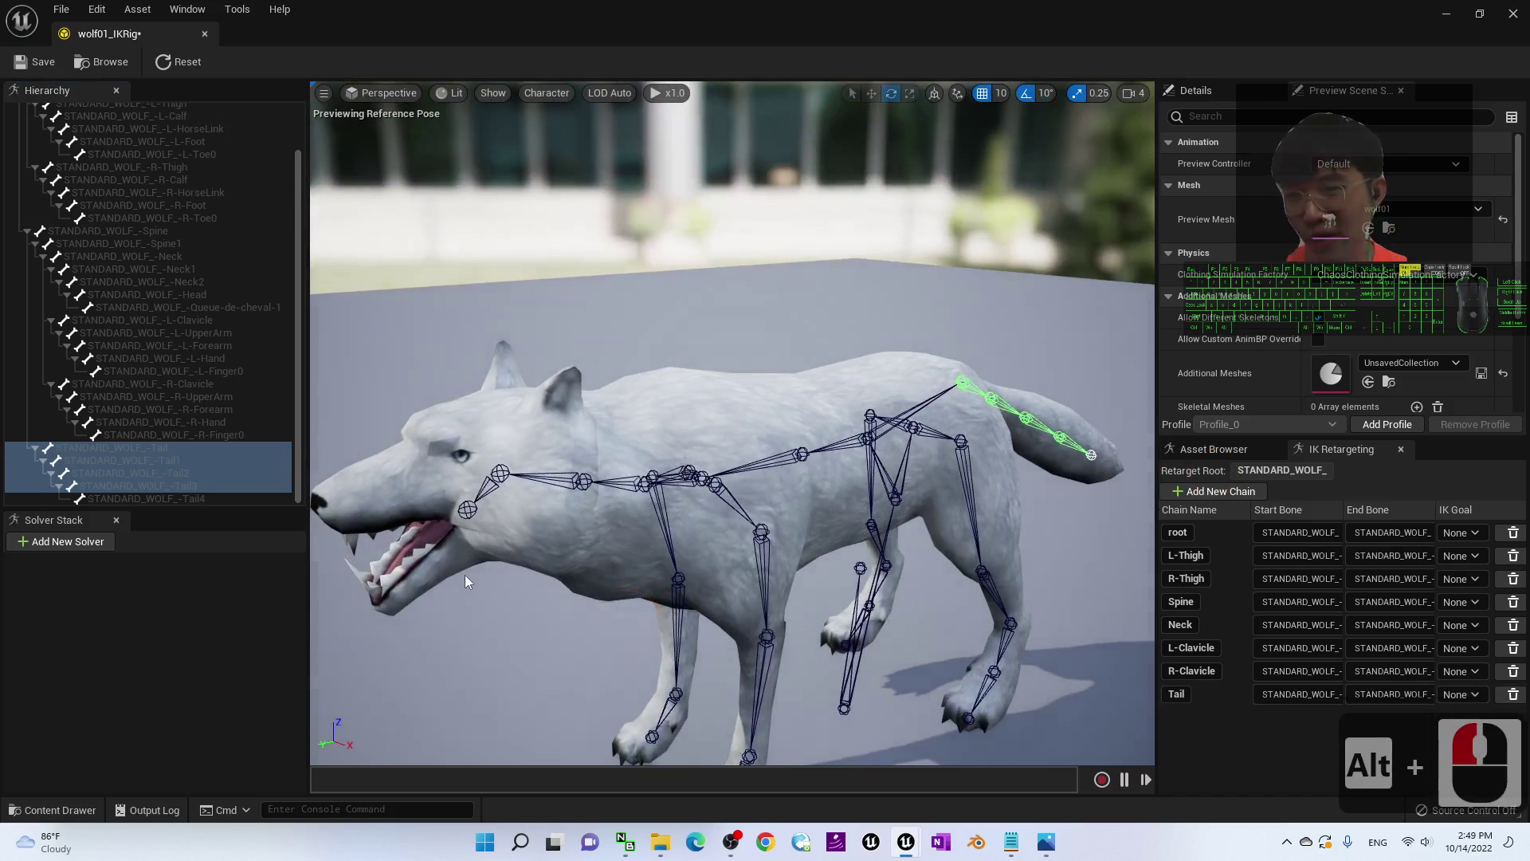
click(467, 512)
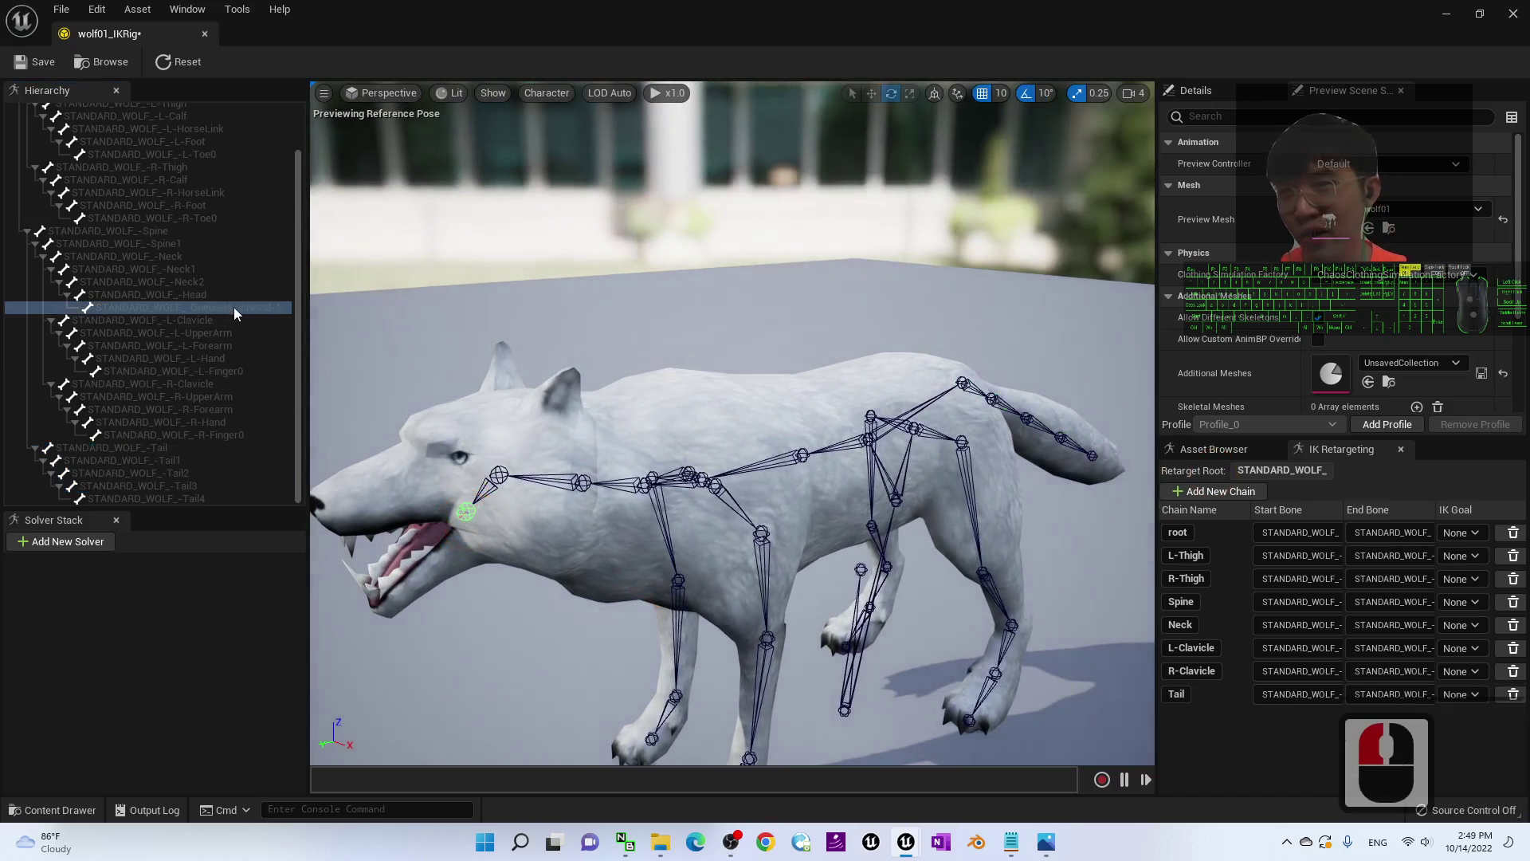
- Open the wolf01_Skeleton asset from the wolf01 content folder to inspect the wolf's bones
click(1448, 15)
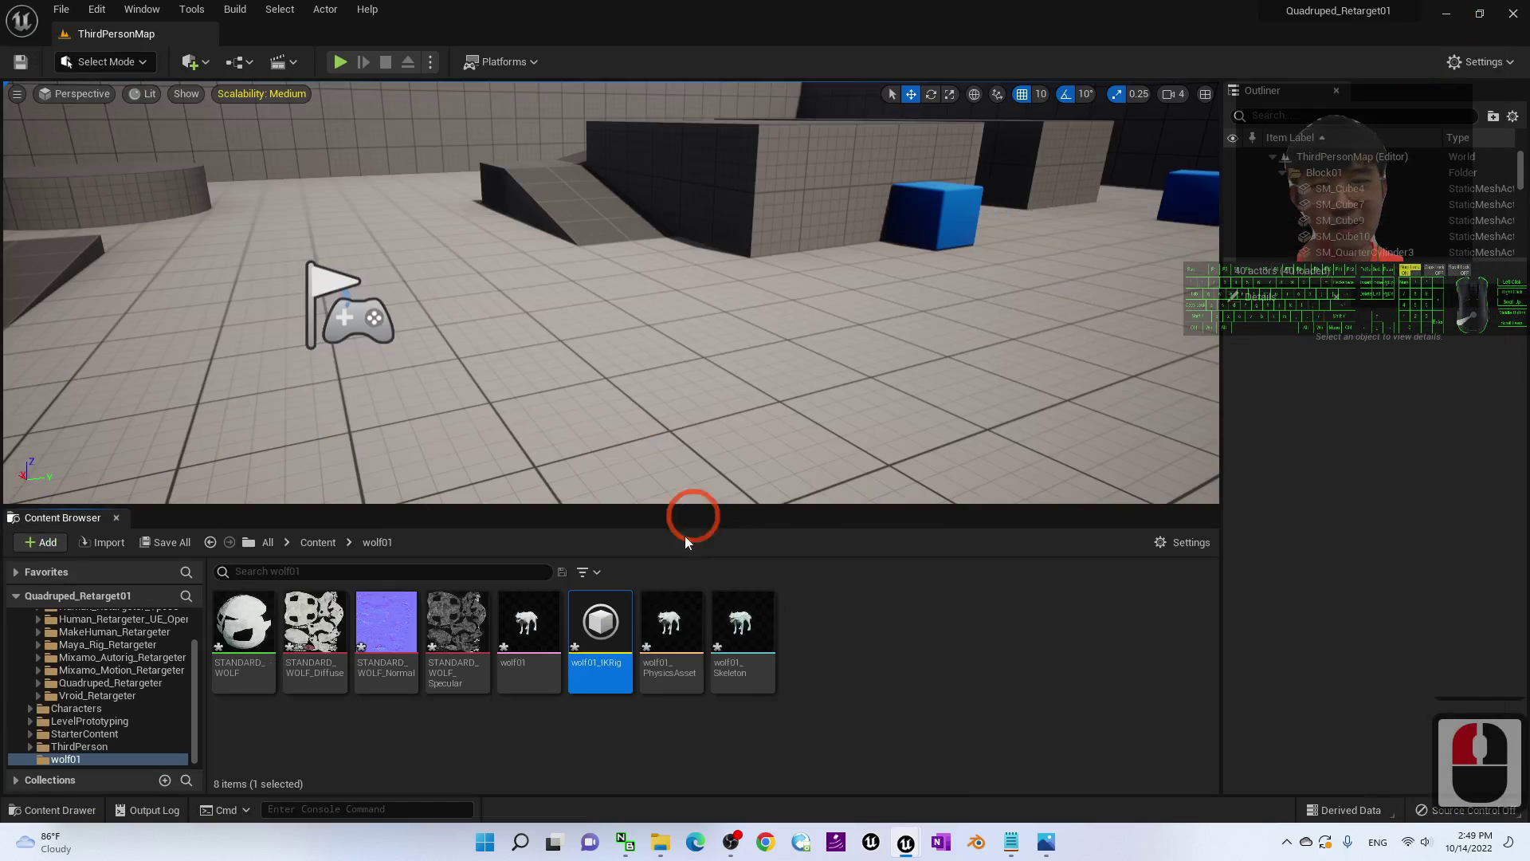
click(825, 669)
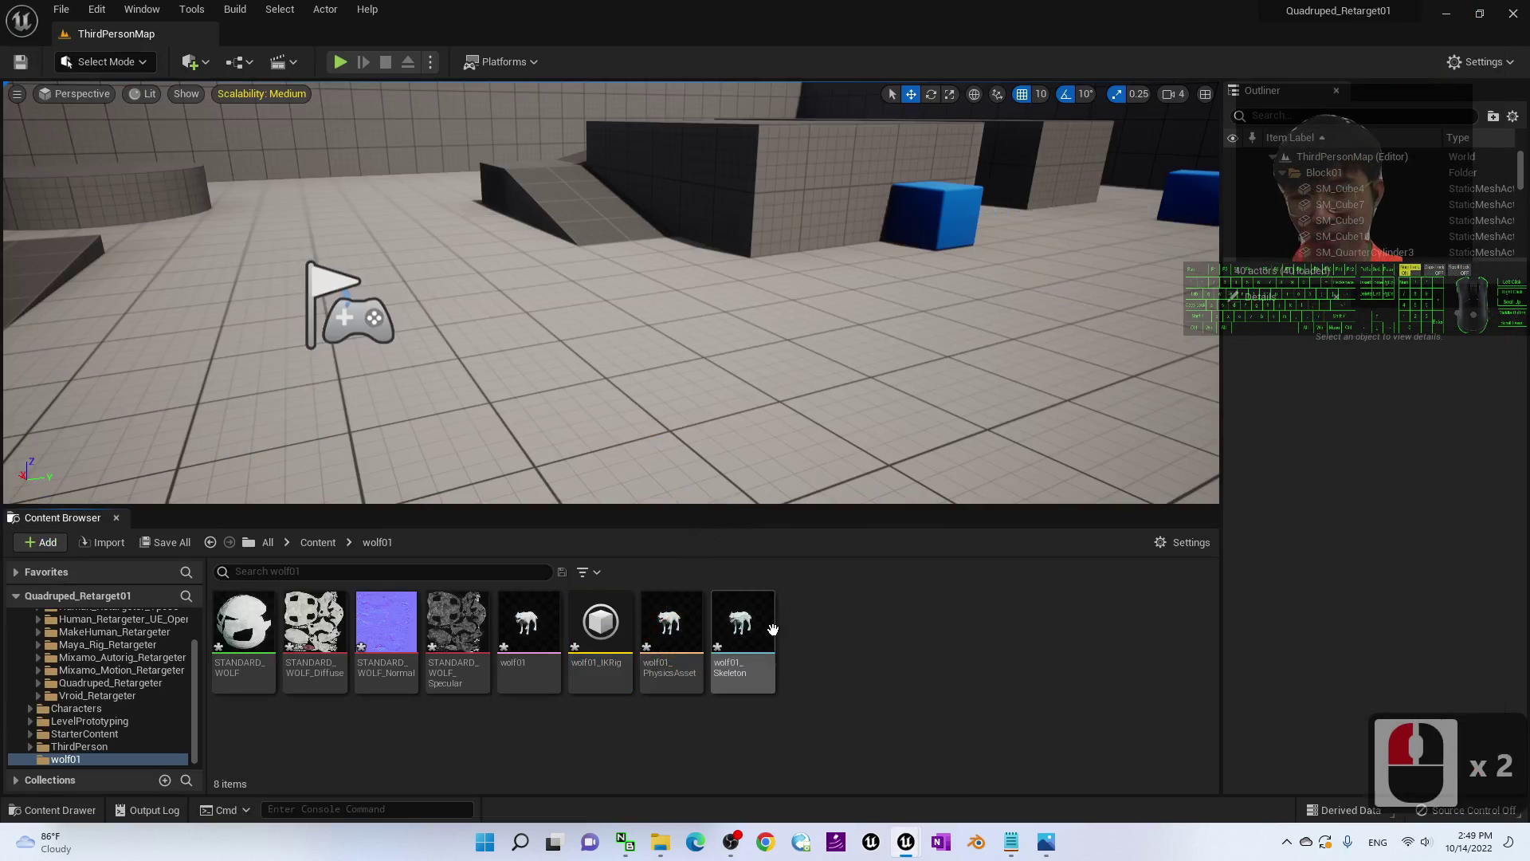
double_click(739, 629)
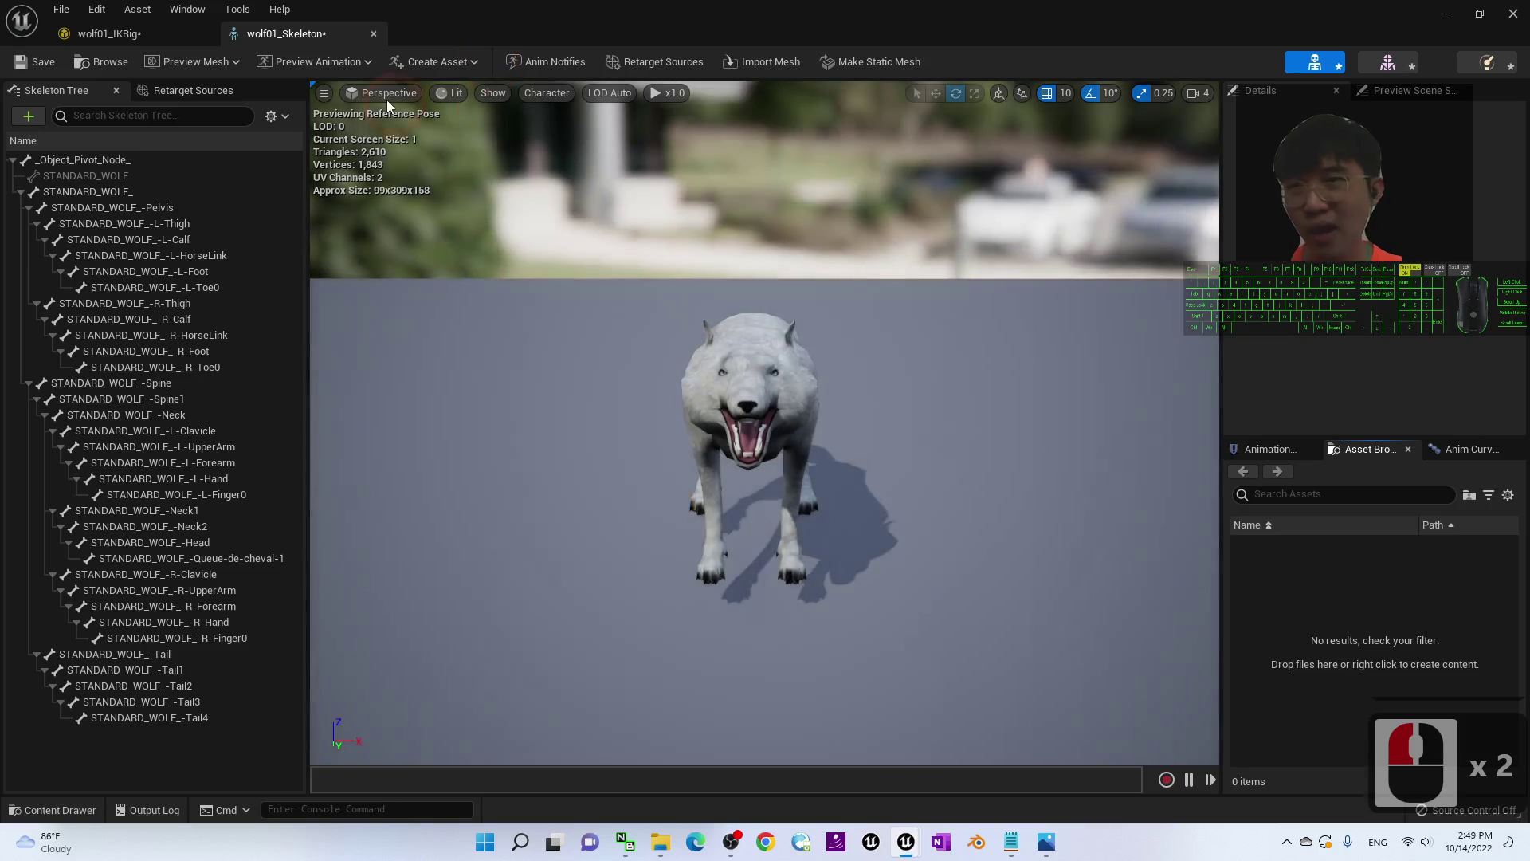
click(137, 35)
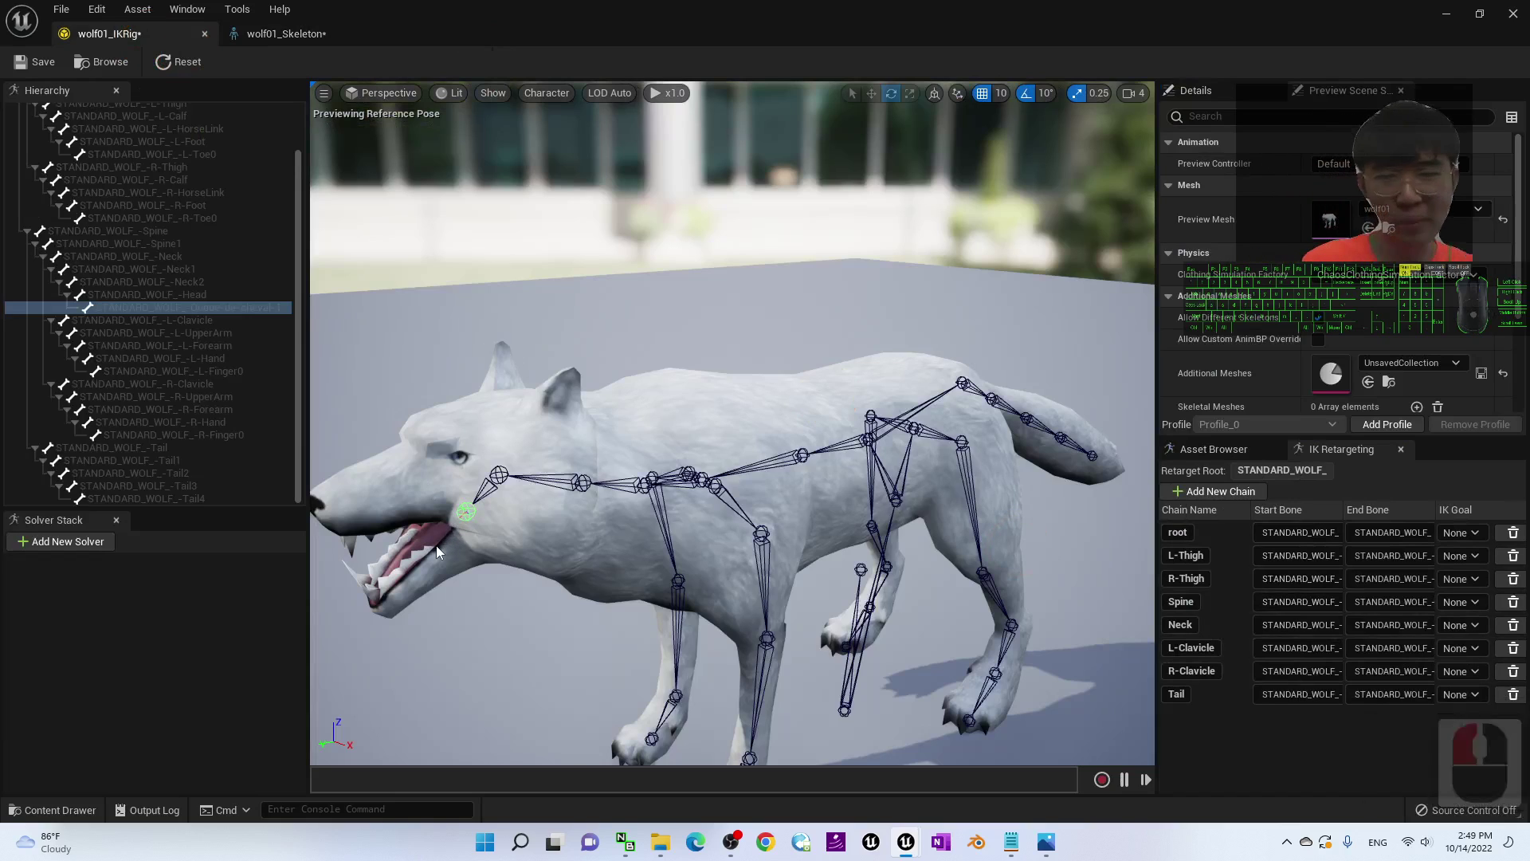
click(287, 34)
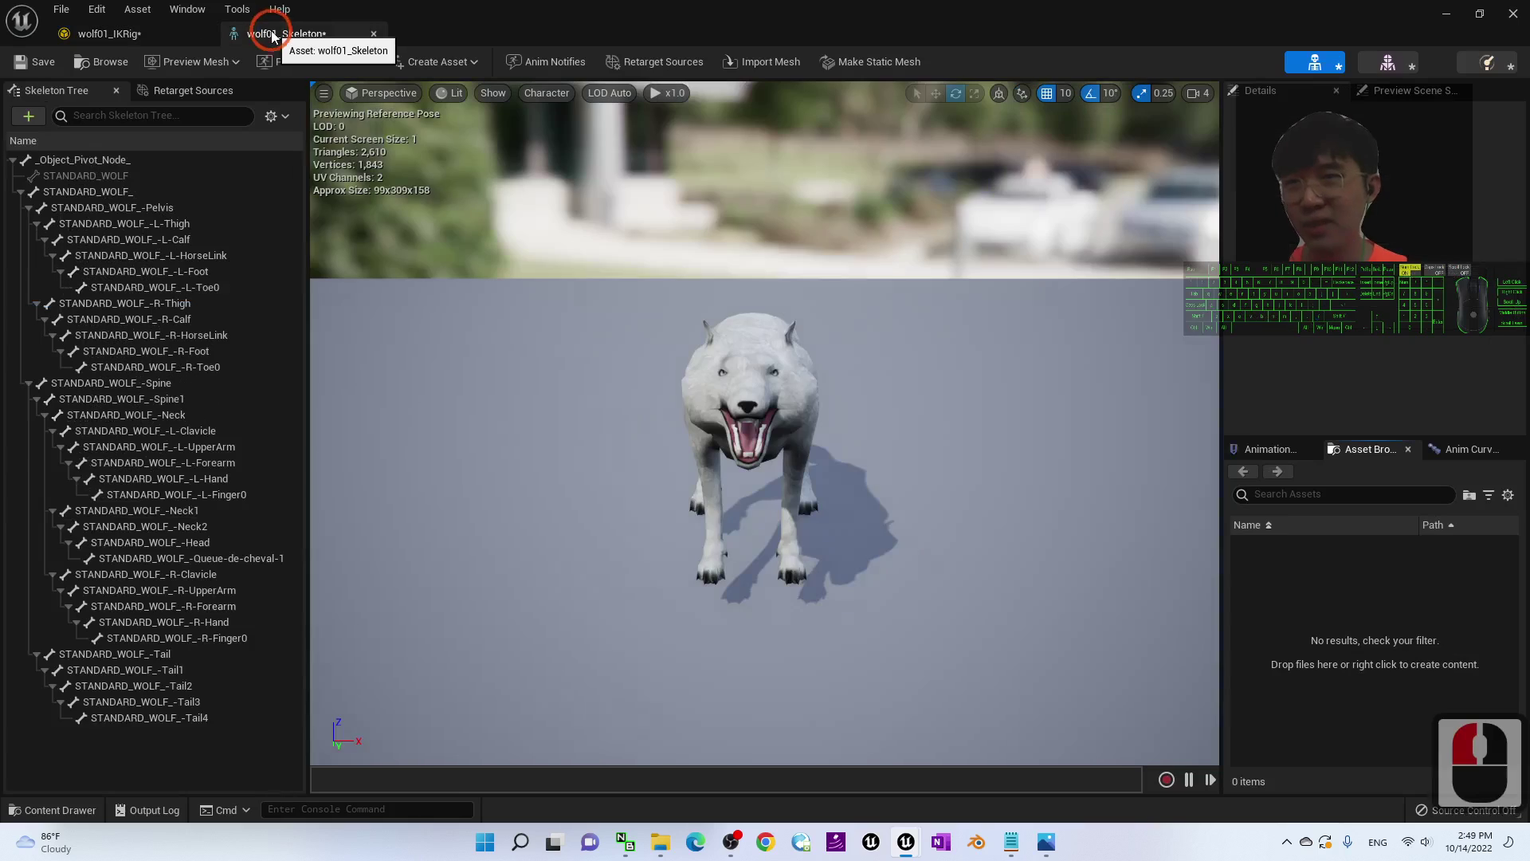
click(614, 342)
alt+drag(1021, 400, 905, 396)
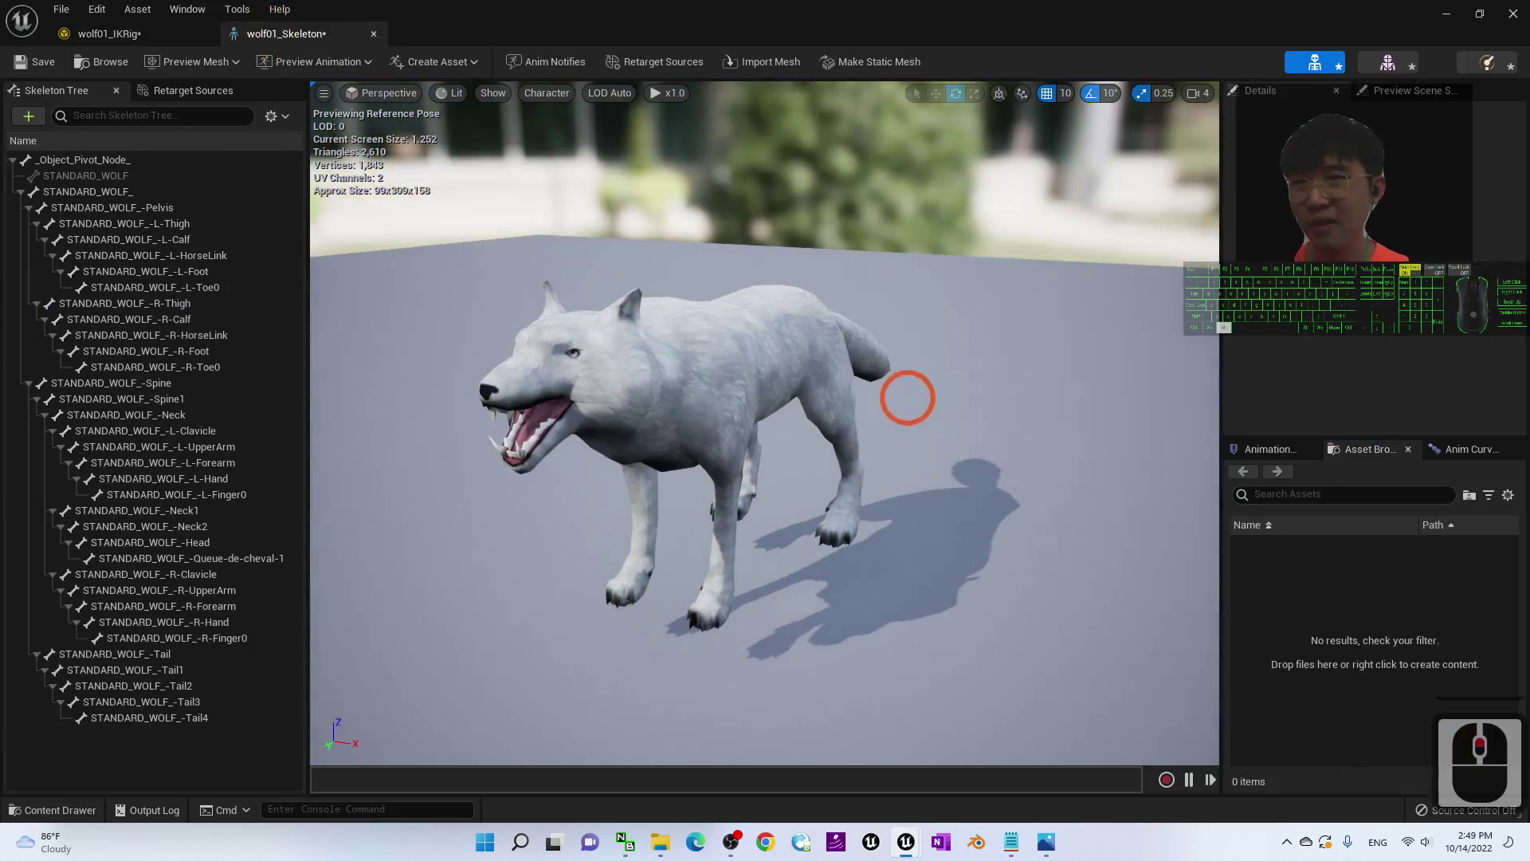
- Set the skeleton preview's bone drawing to All Hierarchy and select the STANDARD_WOLF_-Queue-de-cheval-1 bone at the wolf's jaw
click(550, 93)
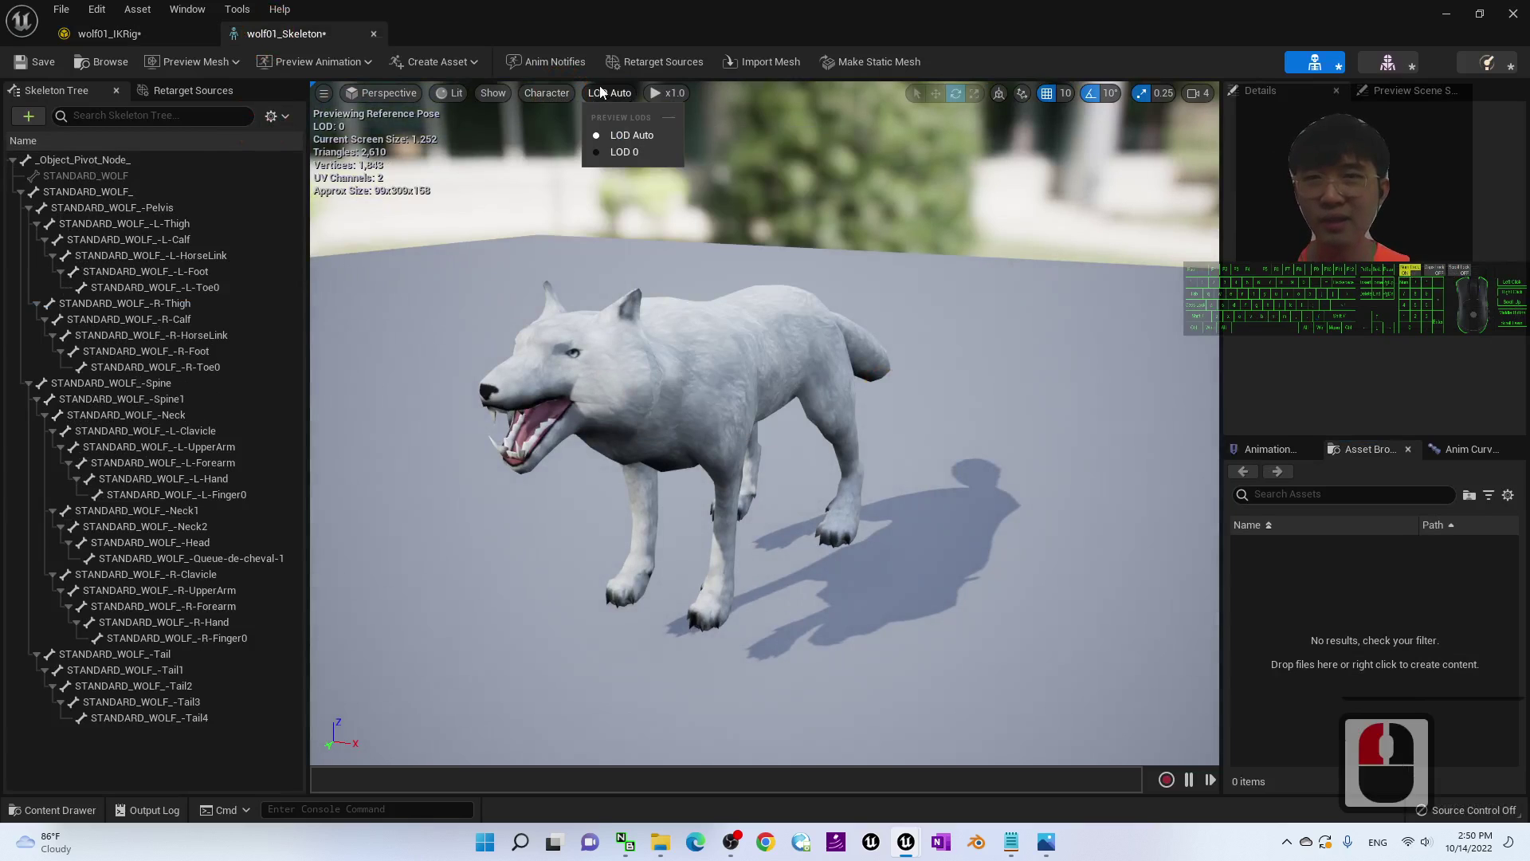
mouse_move(570, 174)
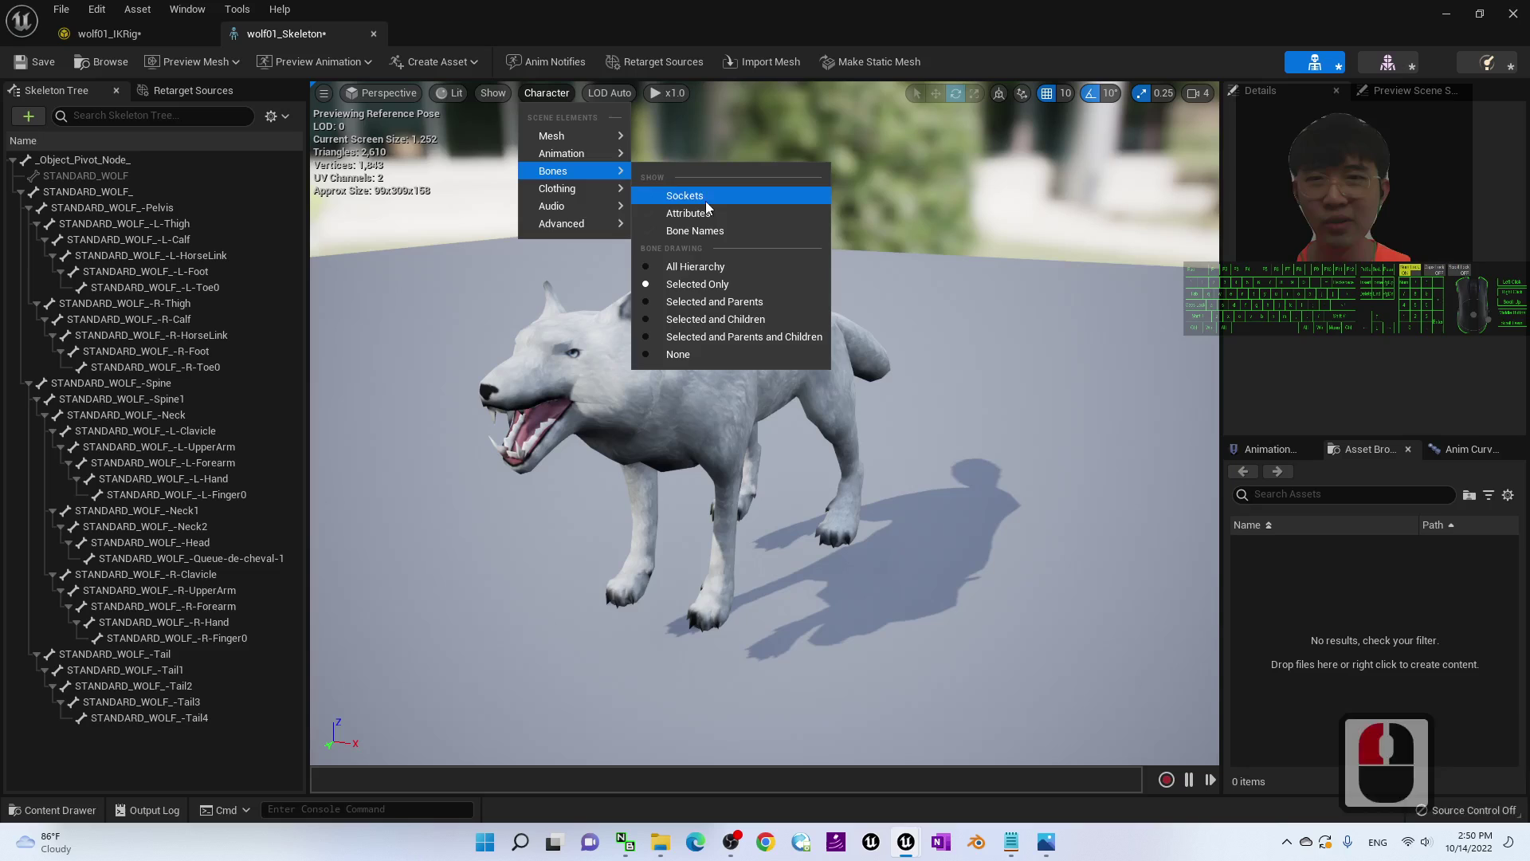
click(713, 263)
scroll(615, 343, up, 2)
scroll(579, 394, down, 3)
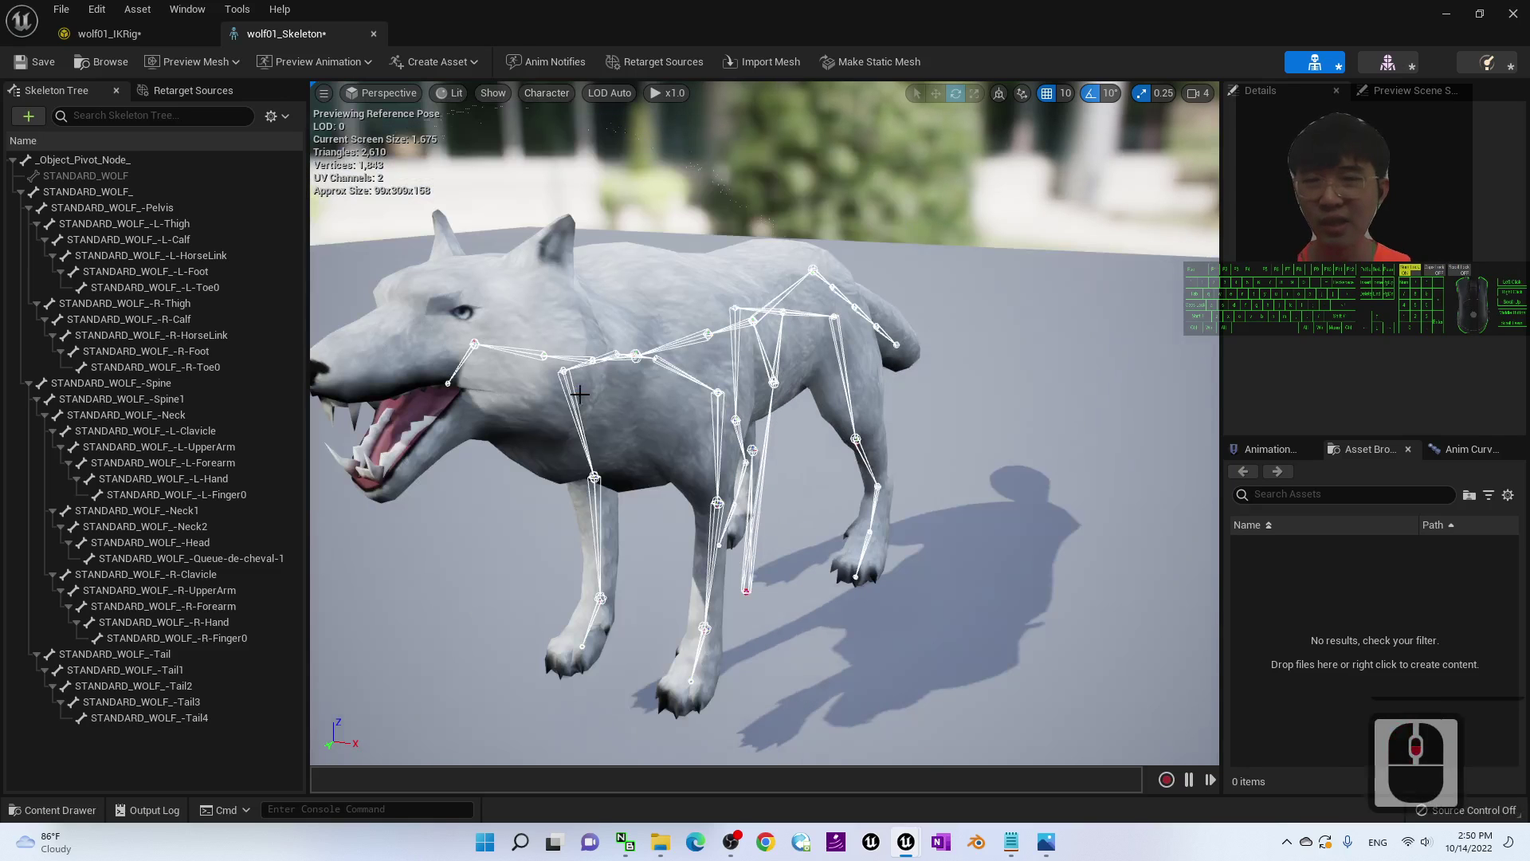
click(473, 345)
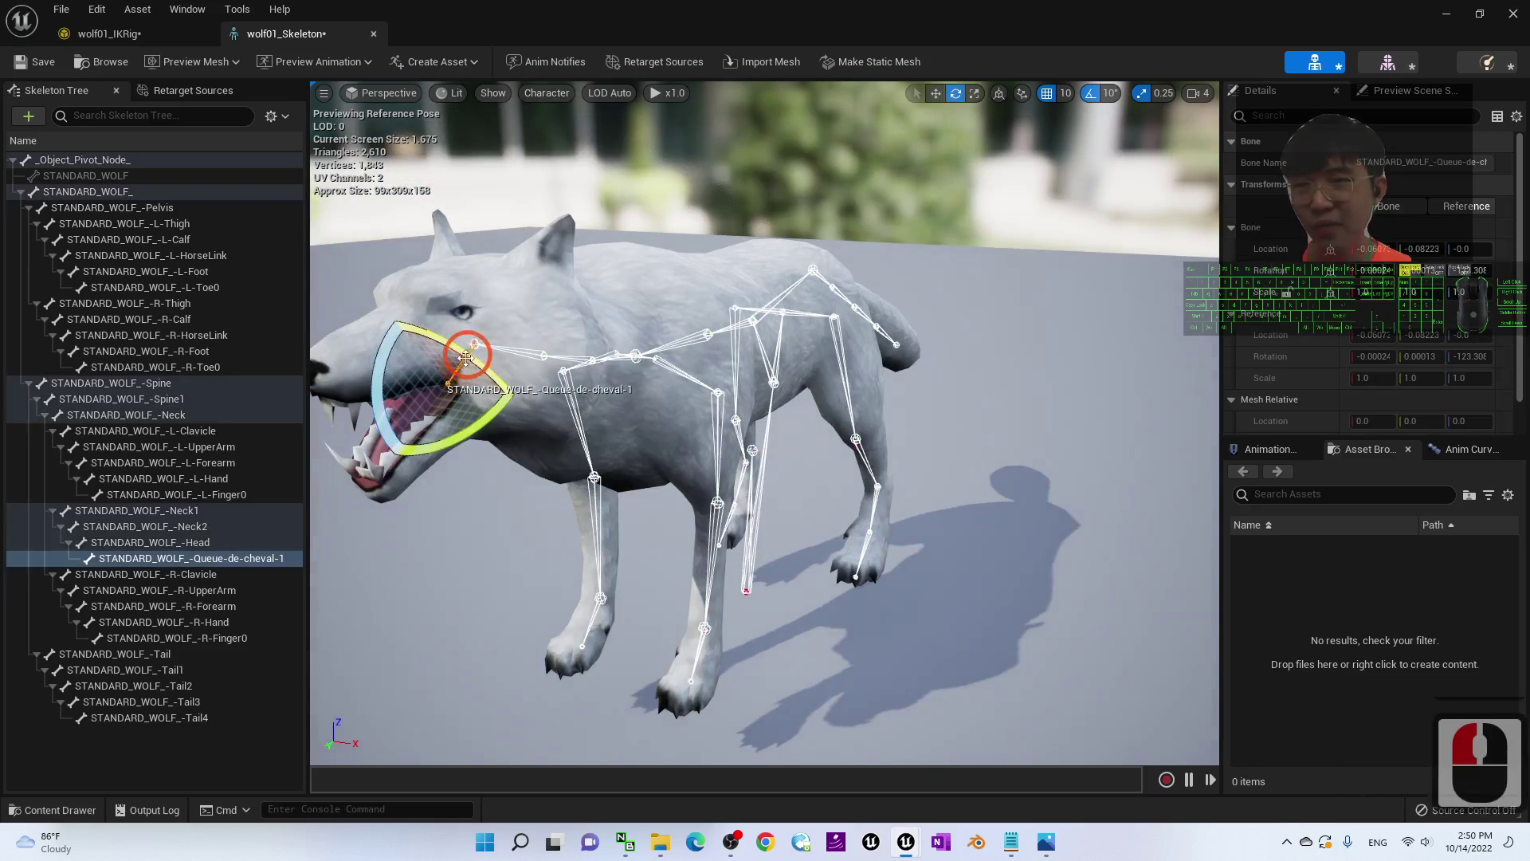
- Test-rotate the STANDARD_WOLF_-Head and STANDARD_WOLF_-Queue-de-cheval-1 bones in the skeleton preview to check which body parts they move
click(478, 342)
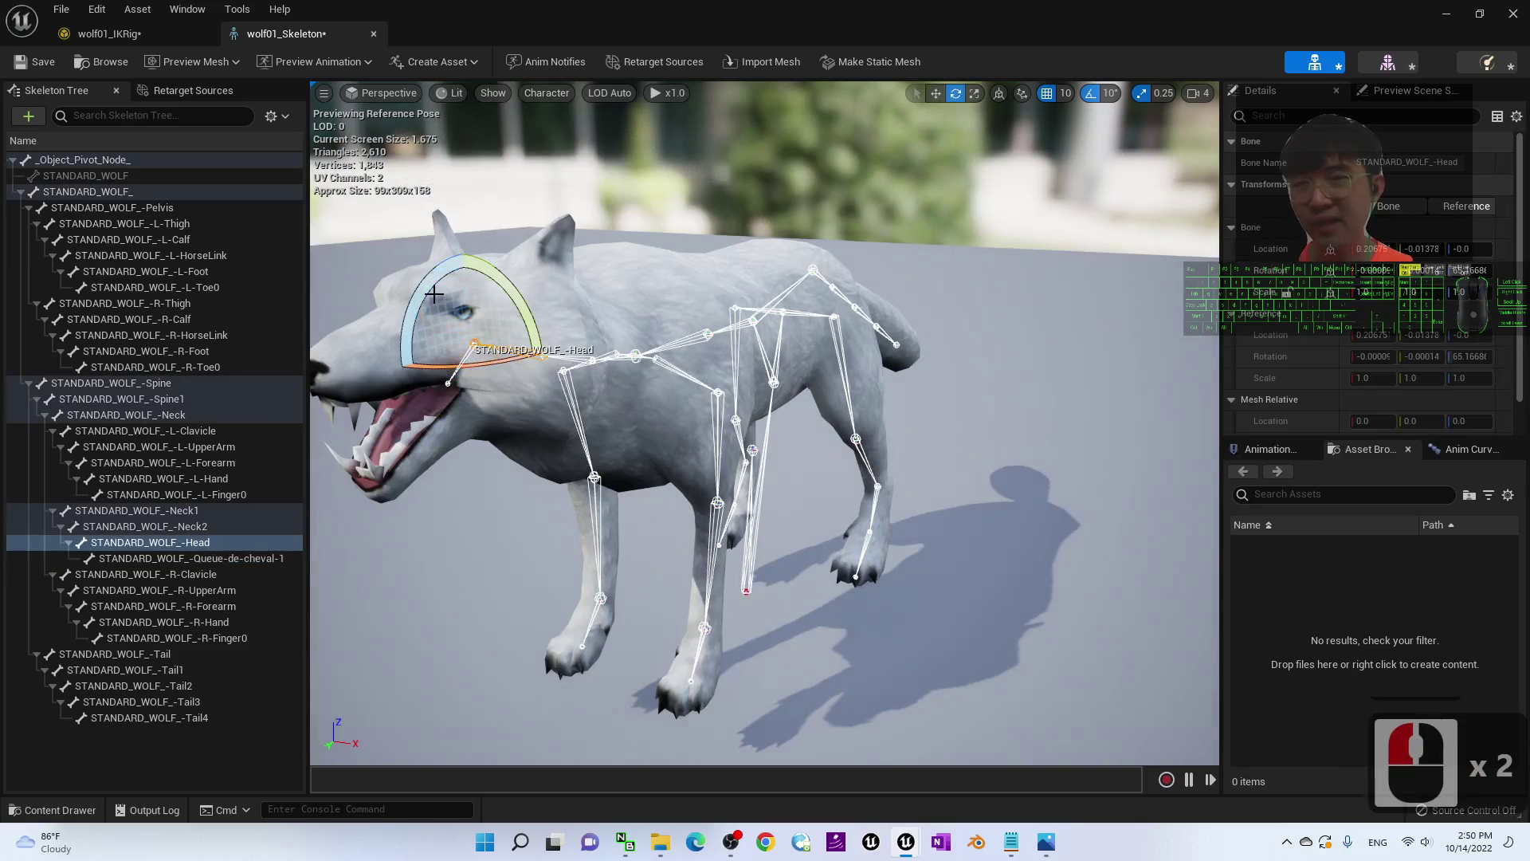
drag(419, 299, 426, 300)
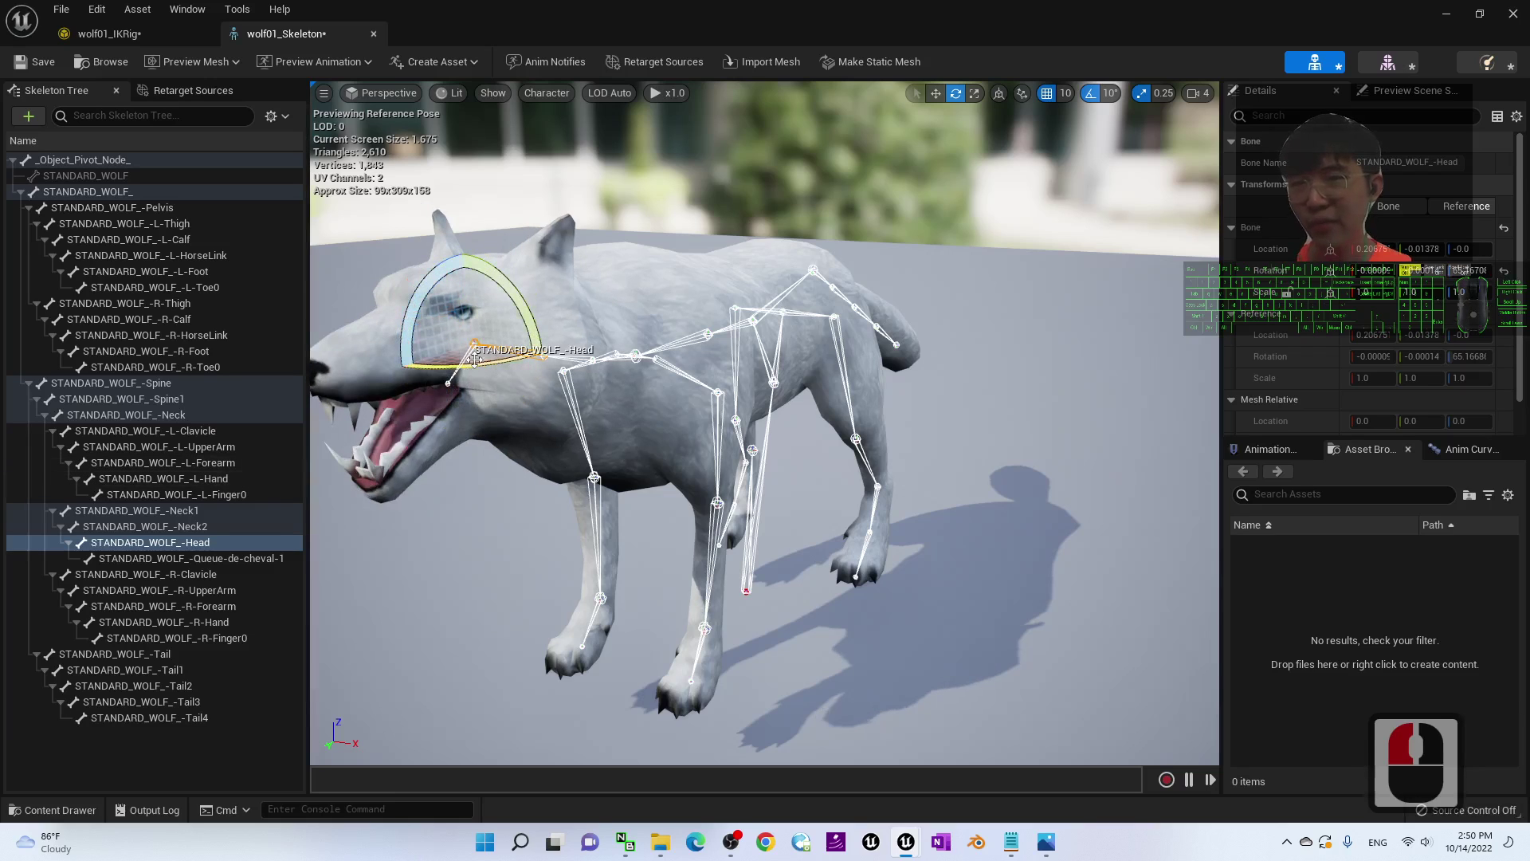
click(223, 558)
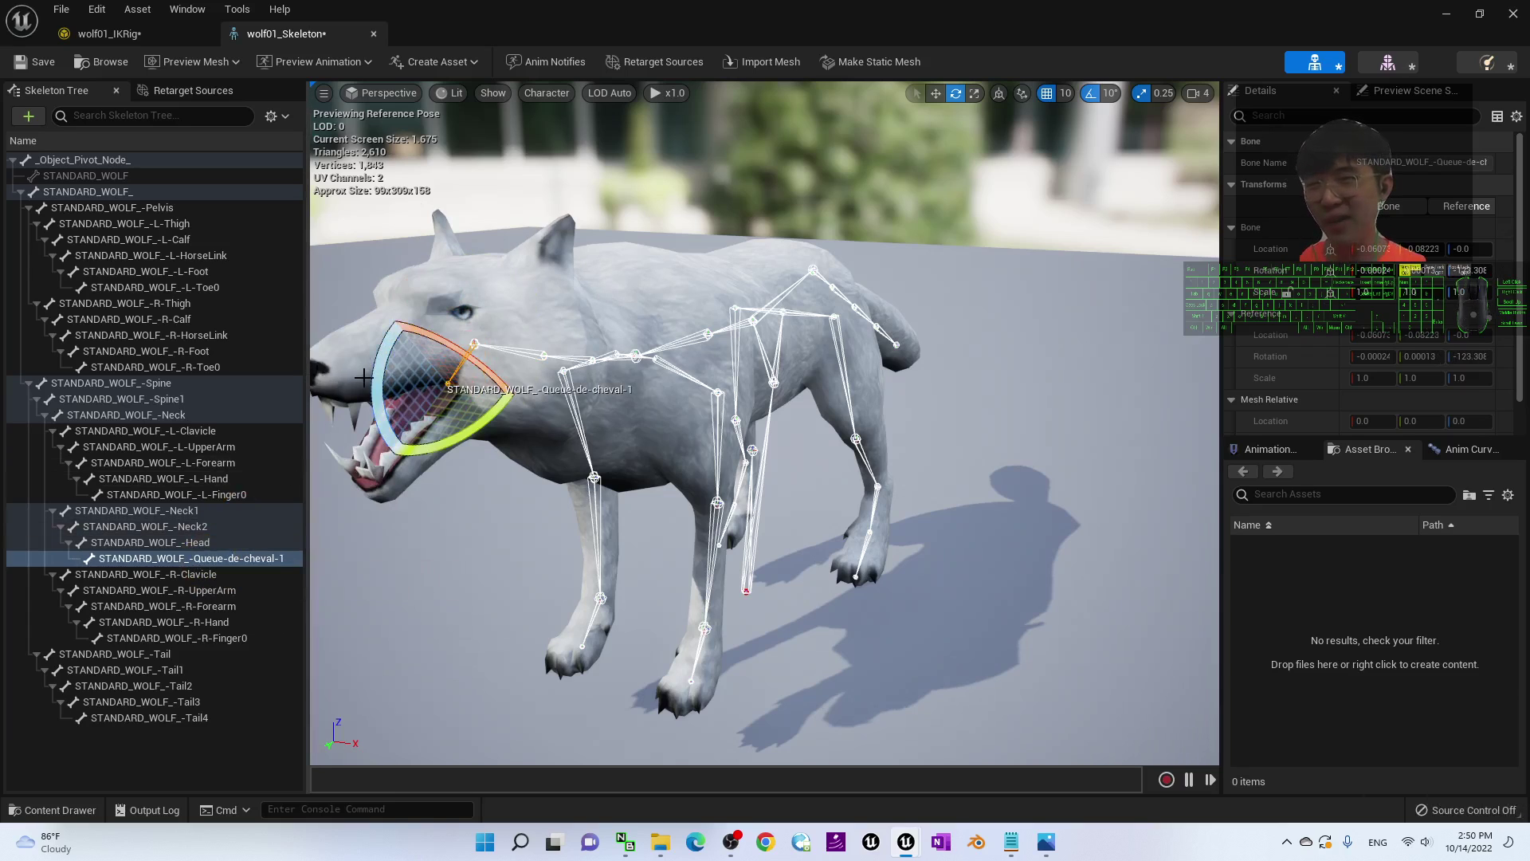
mouse_move(376, 377)
mouse_down()
mouse_move(387, 280)
mouse_move(375, 378)
mouse_up()
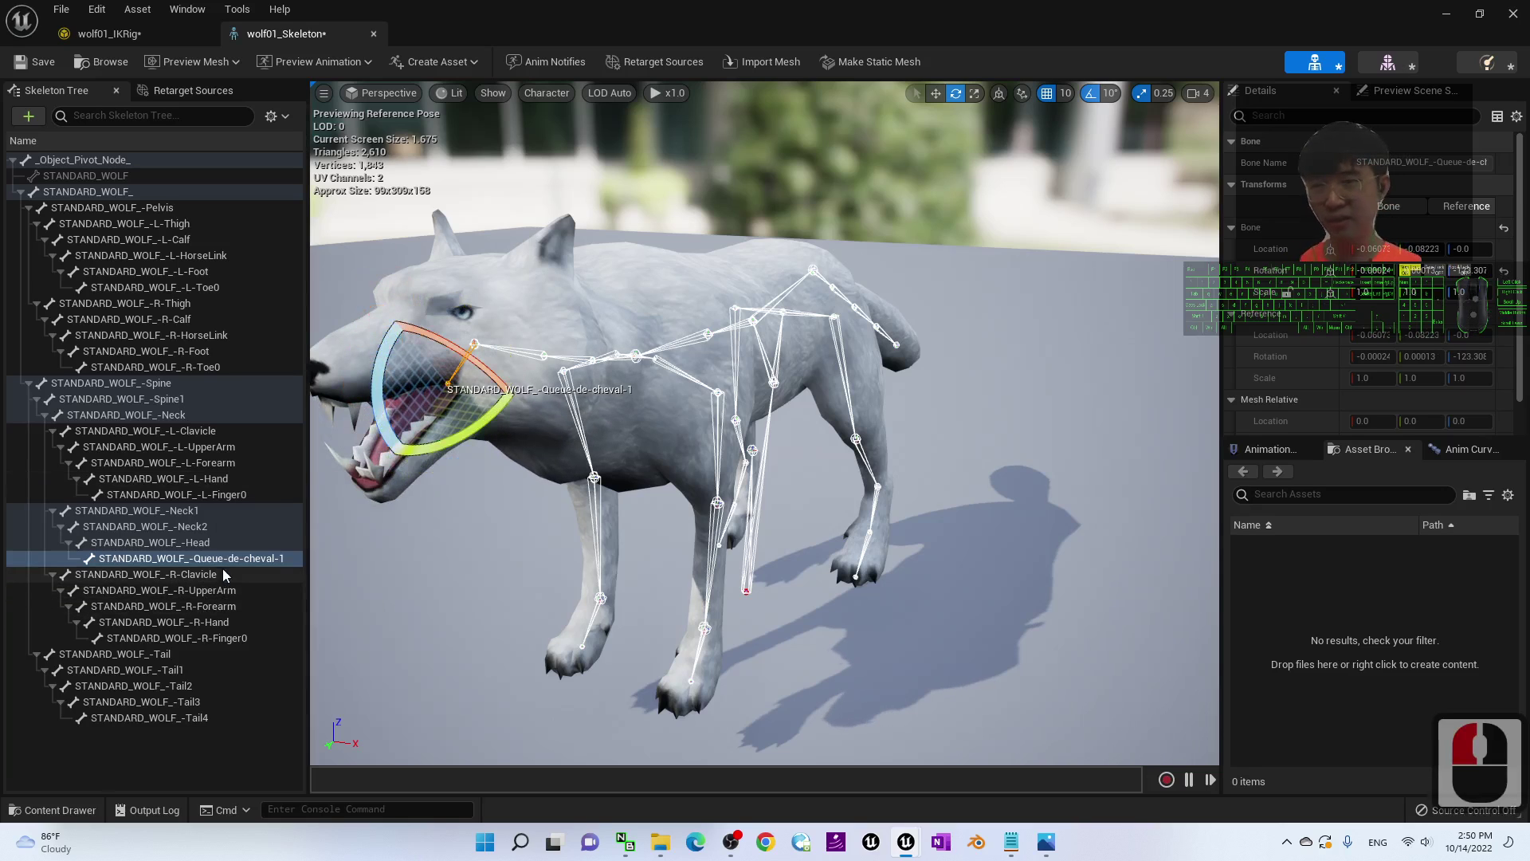
- Return to wolf01_IKRig, set bone drawing to Selected Only, and select the STANDARD_WOLF_-Queue-de-cheval-1 bone in the hierarchy
click(125, 36)
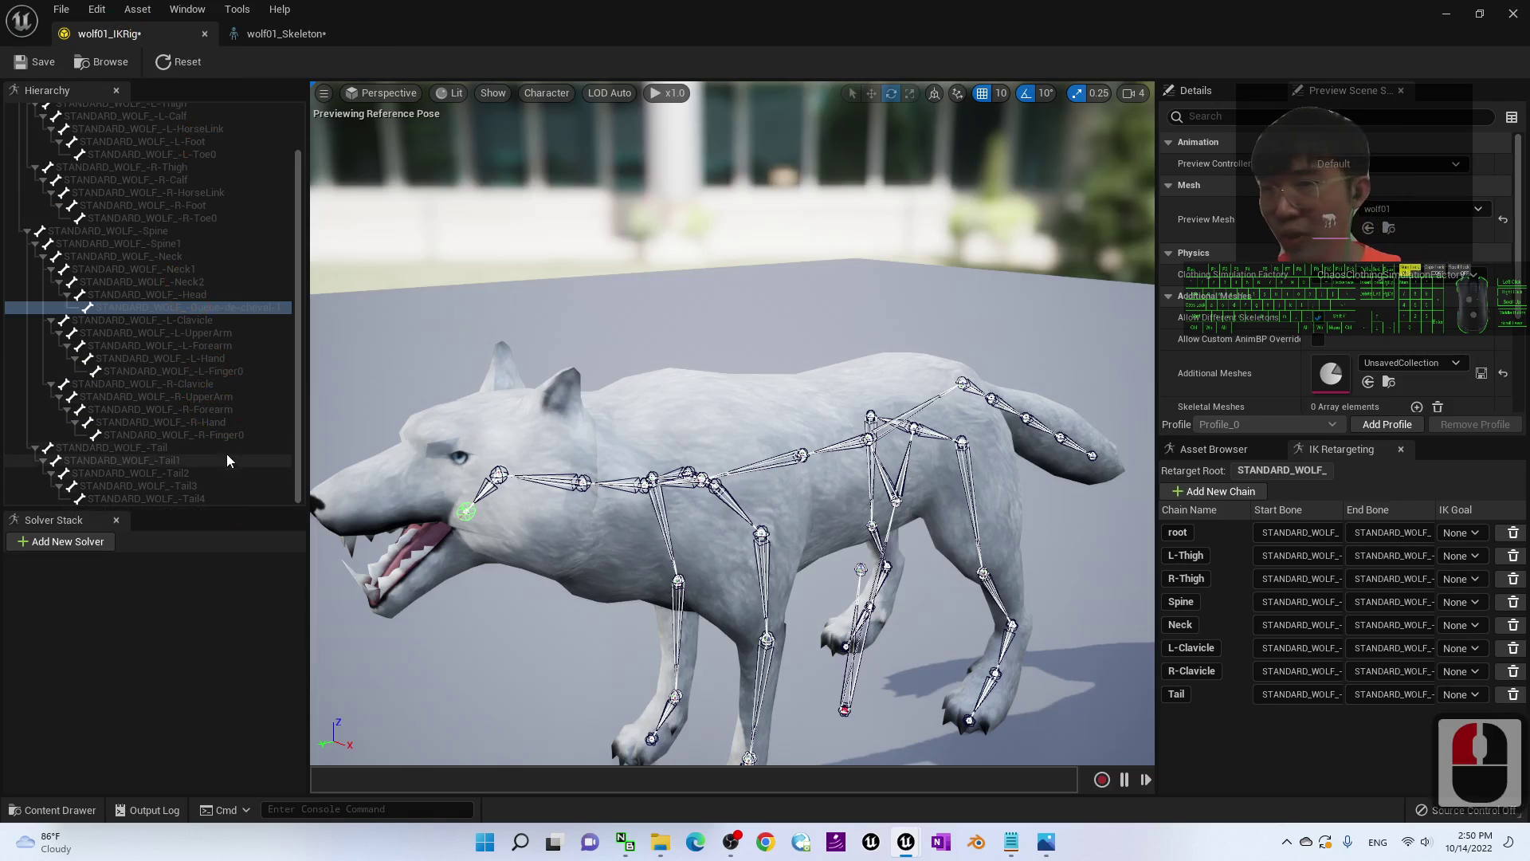
triple_click(209, 310)
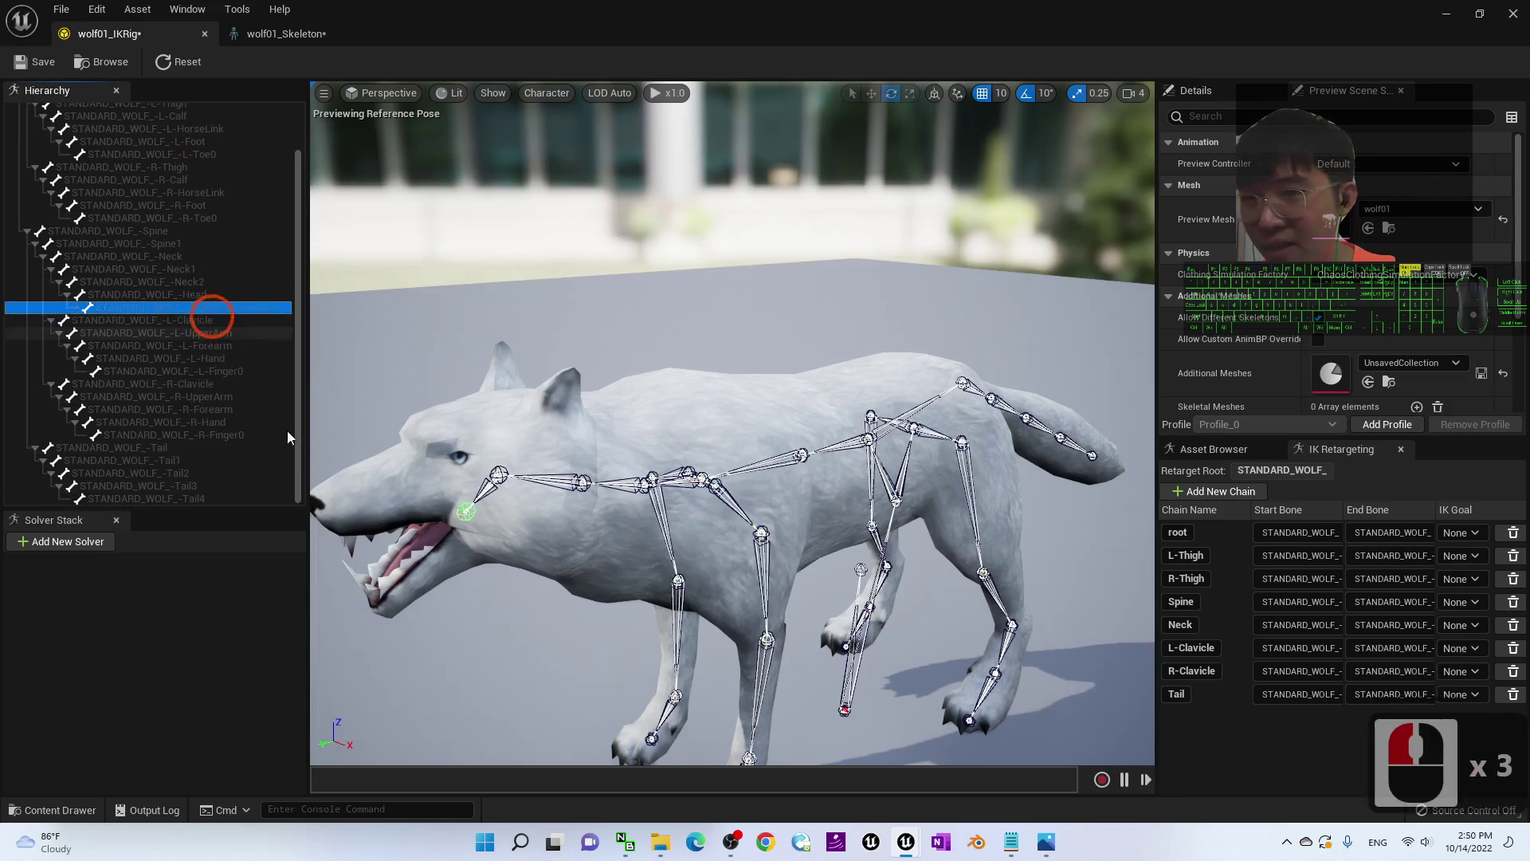
click(459, 516)
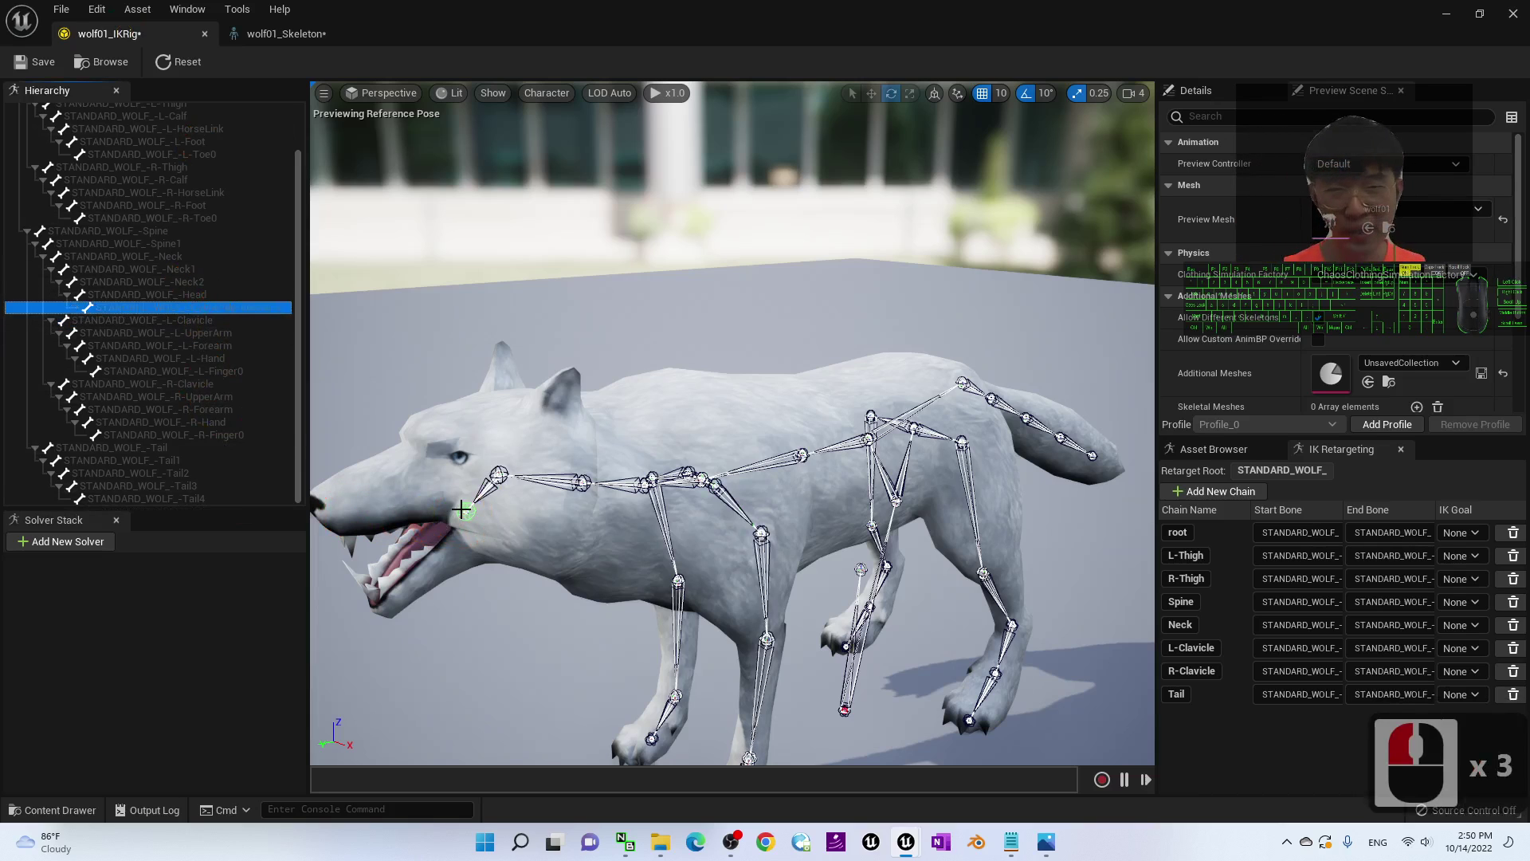
click(547, 93)
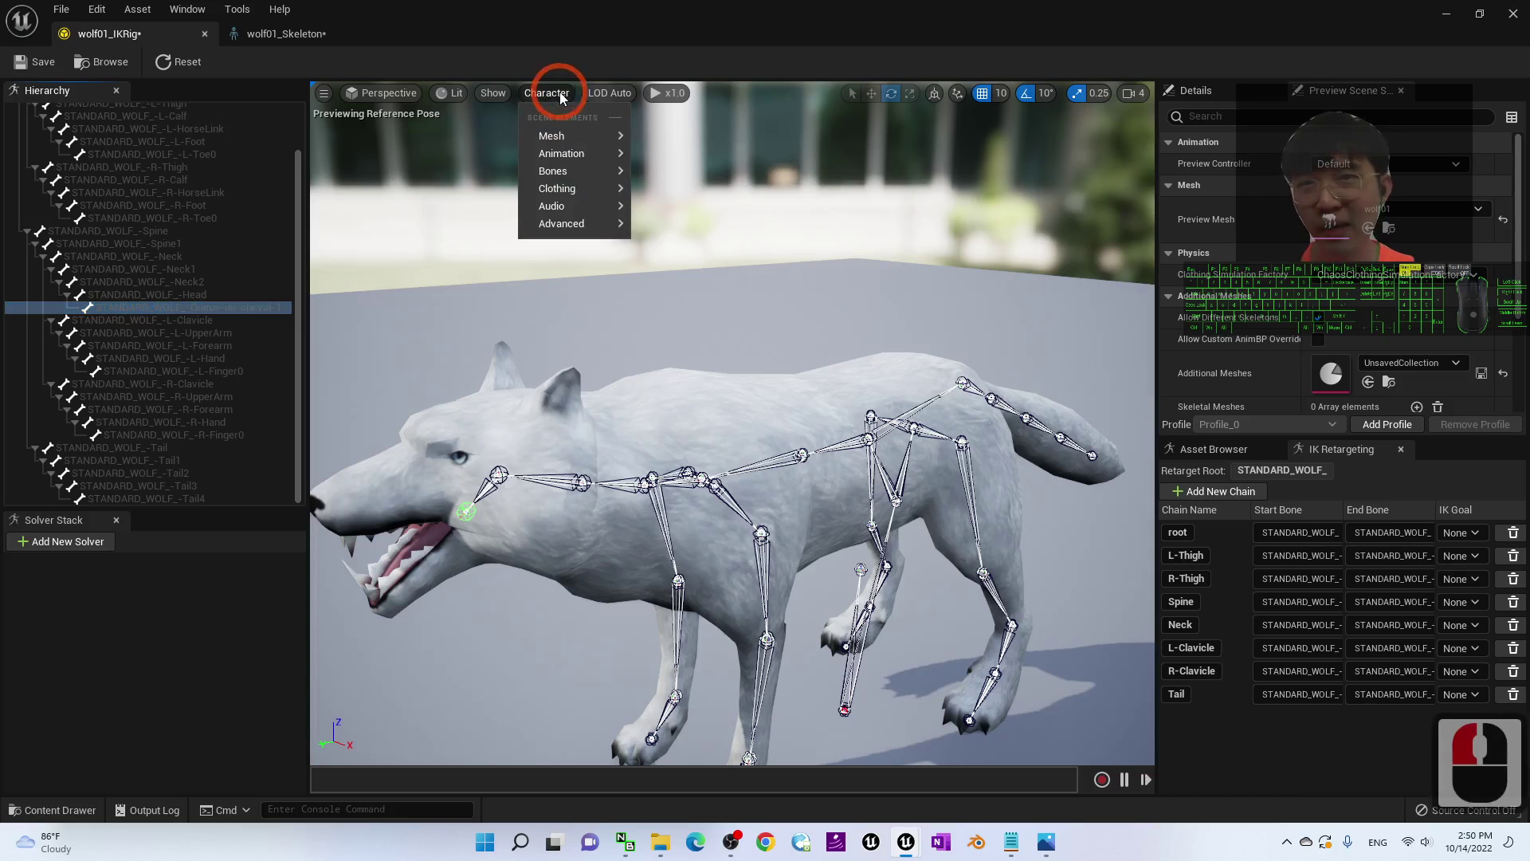
mouse_move(582, 170)
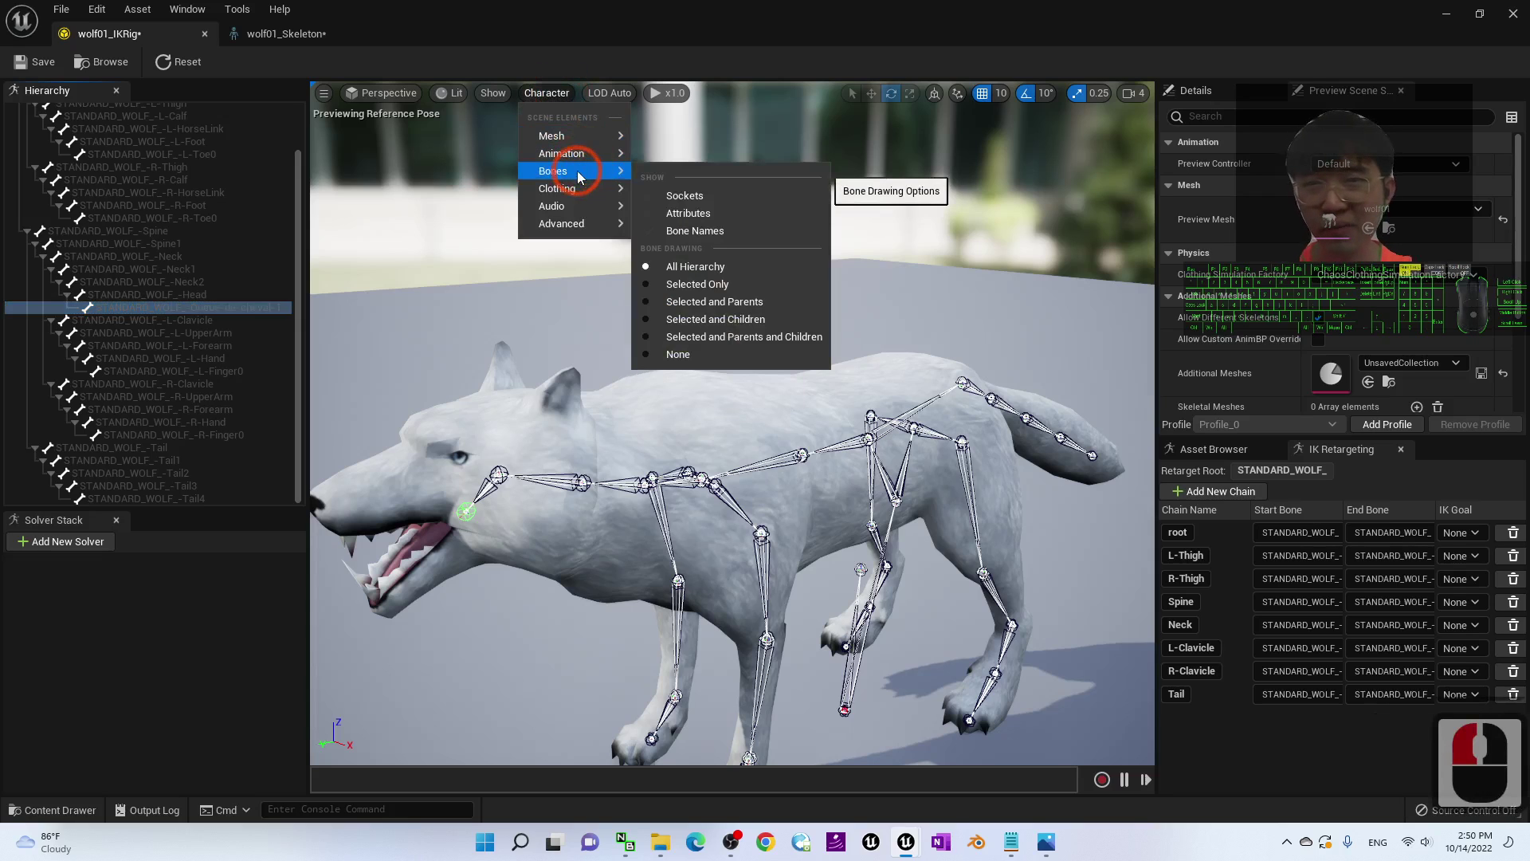
click(681, 285)
click(179, 316)
click(199, 310)
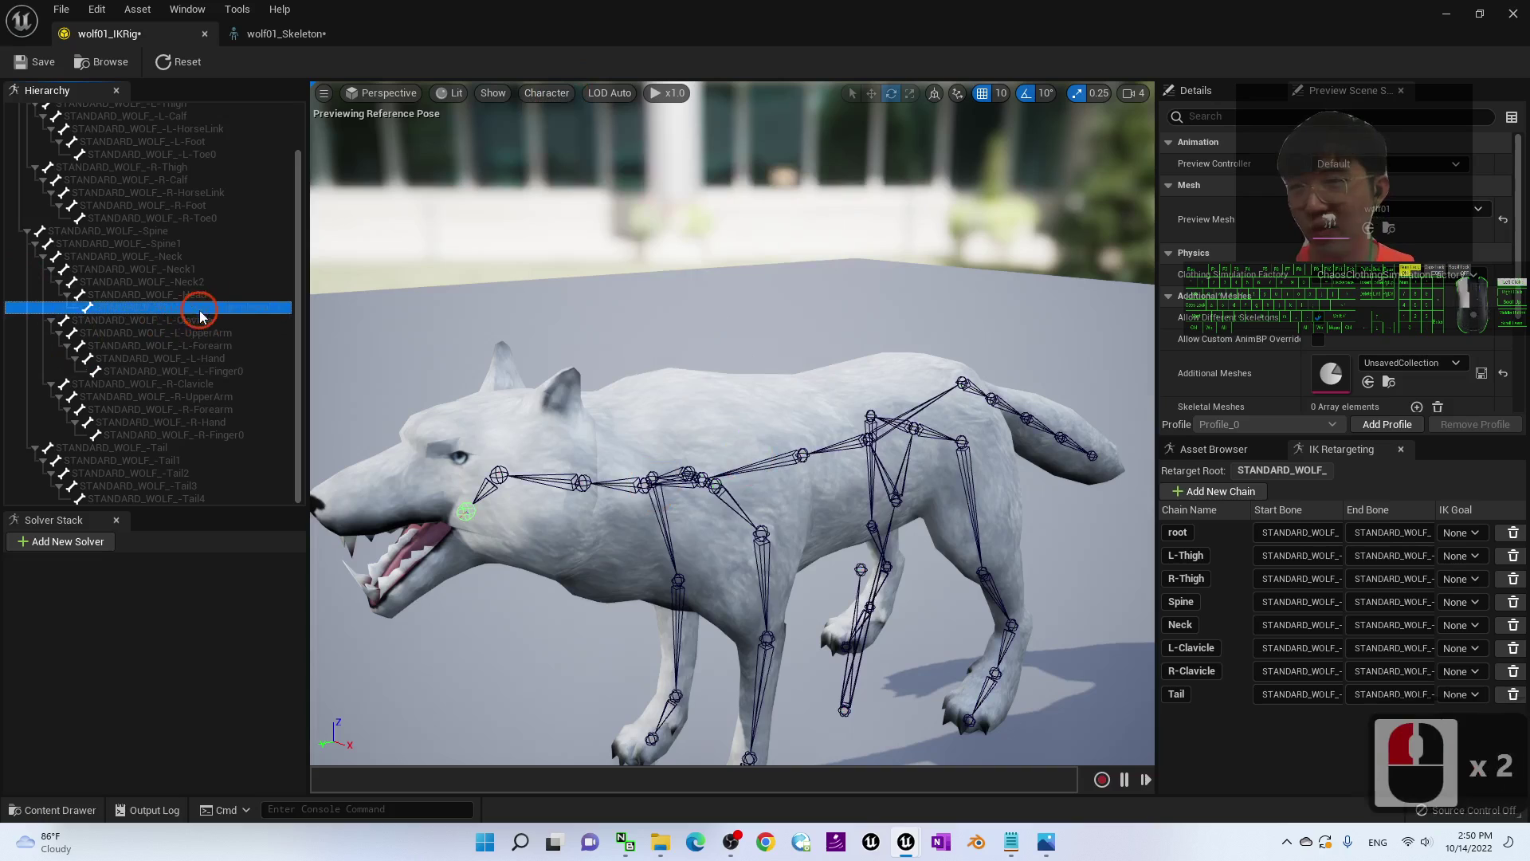
- Create a new retarget chain named jaw from the selected STANDARD_WOLF_-Queue-de-cheval-1 bone
right_click(219, 309)
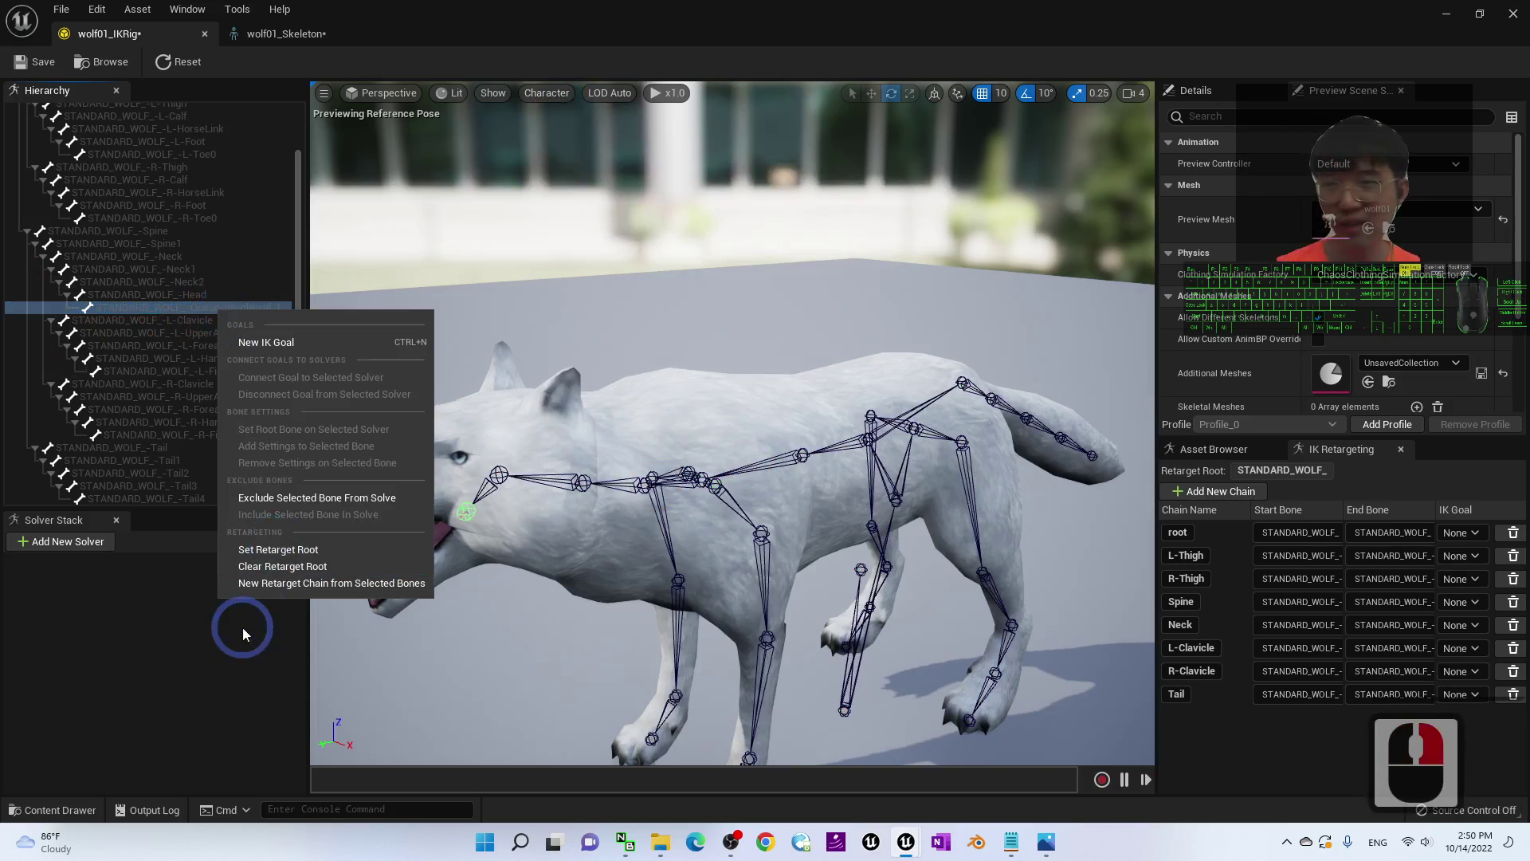
click(315, 582)
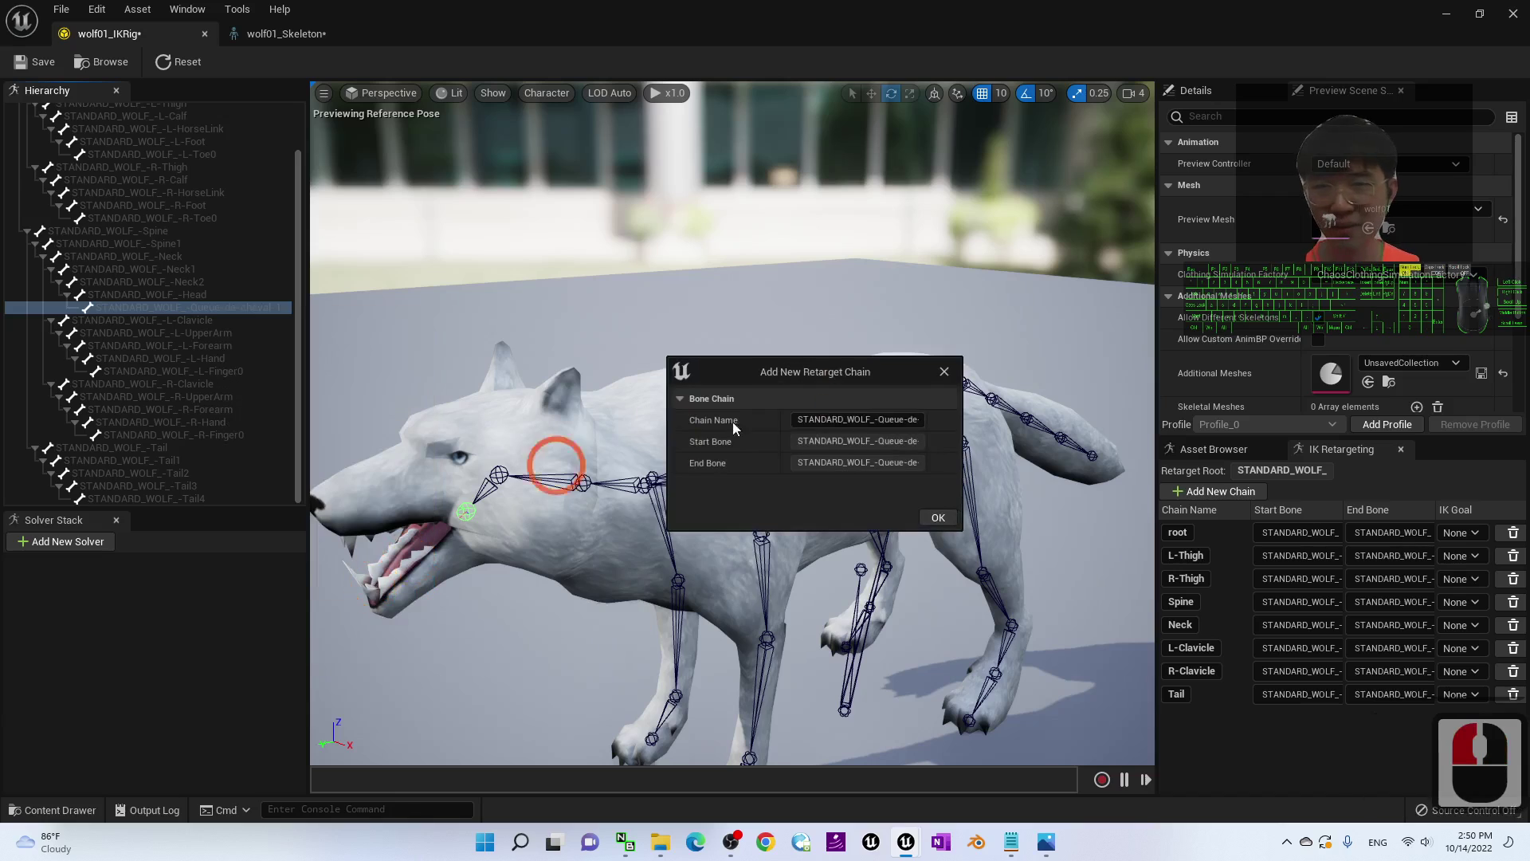
click(845, 420)
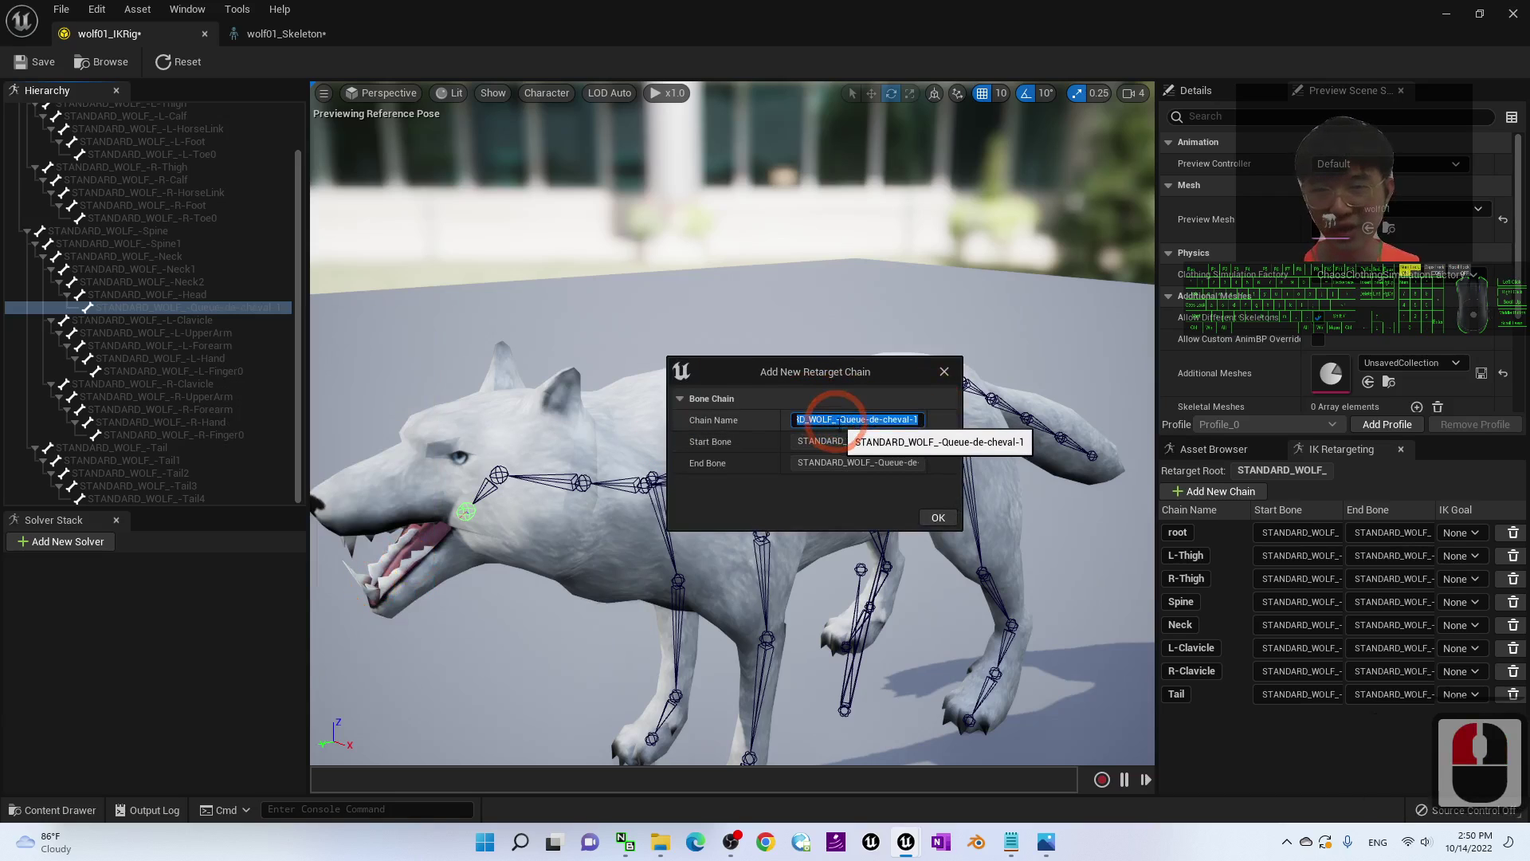
text(jaw)
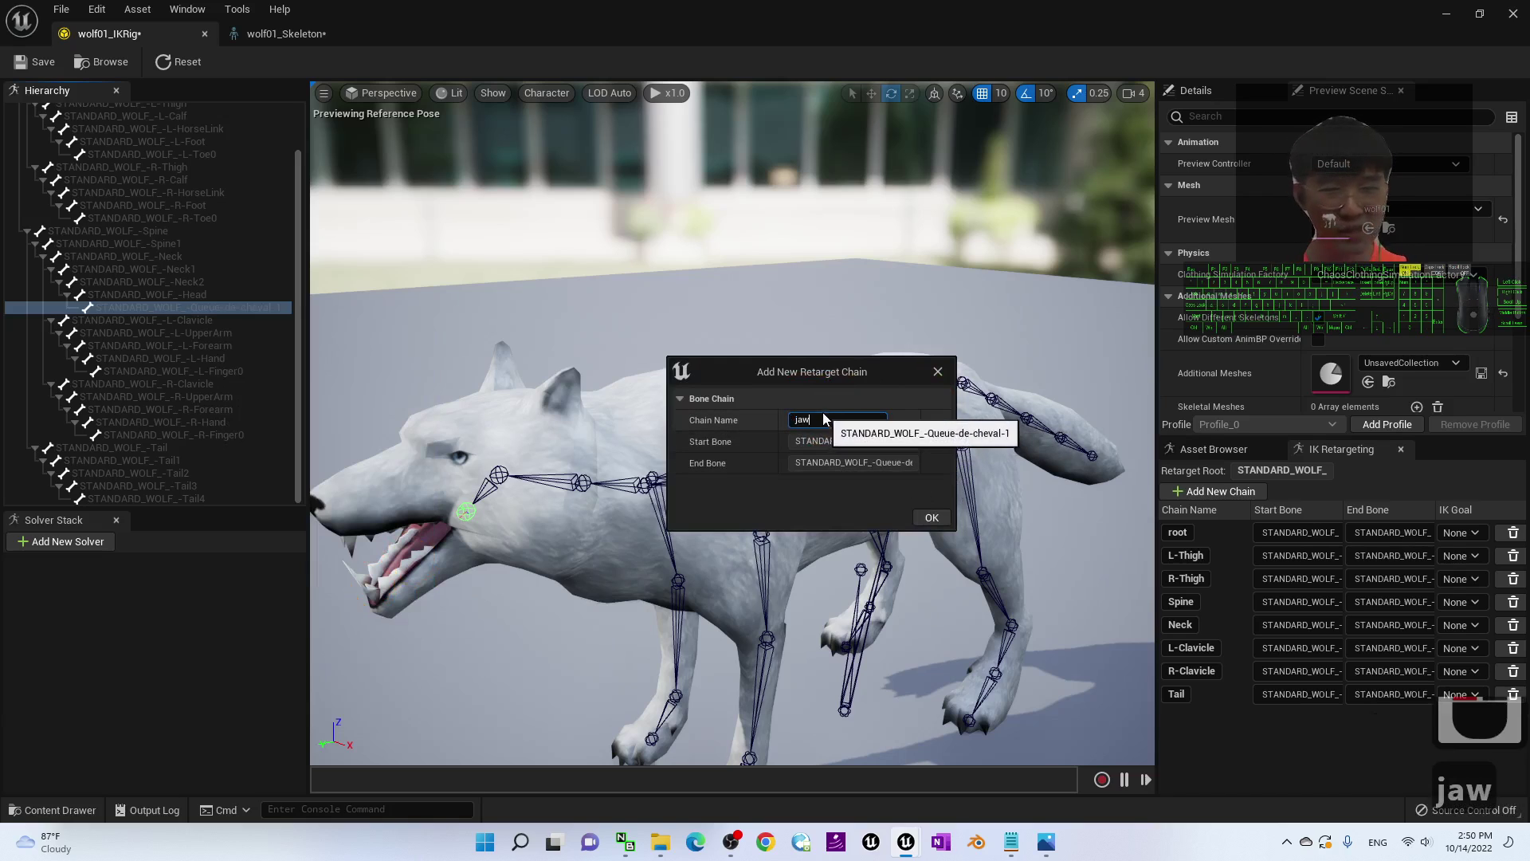
click(931, 517)
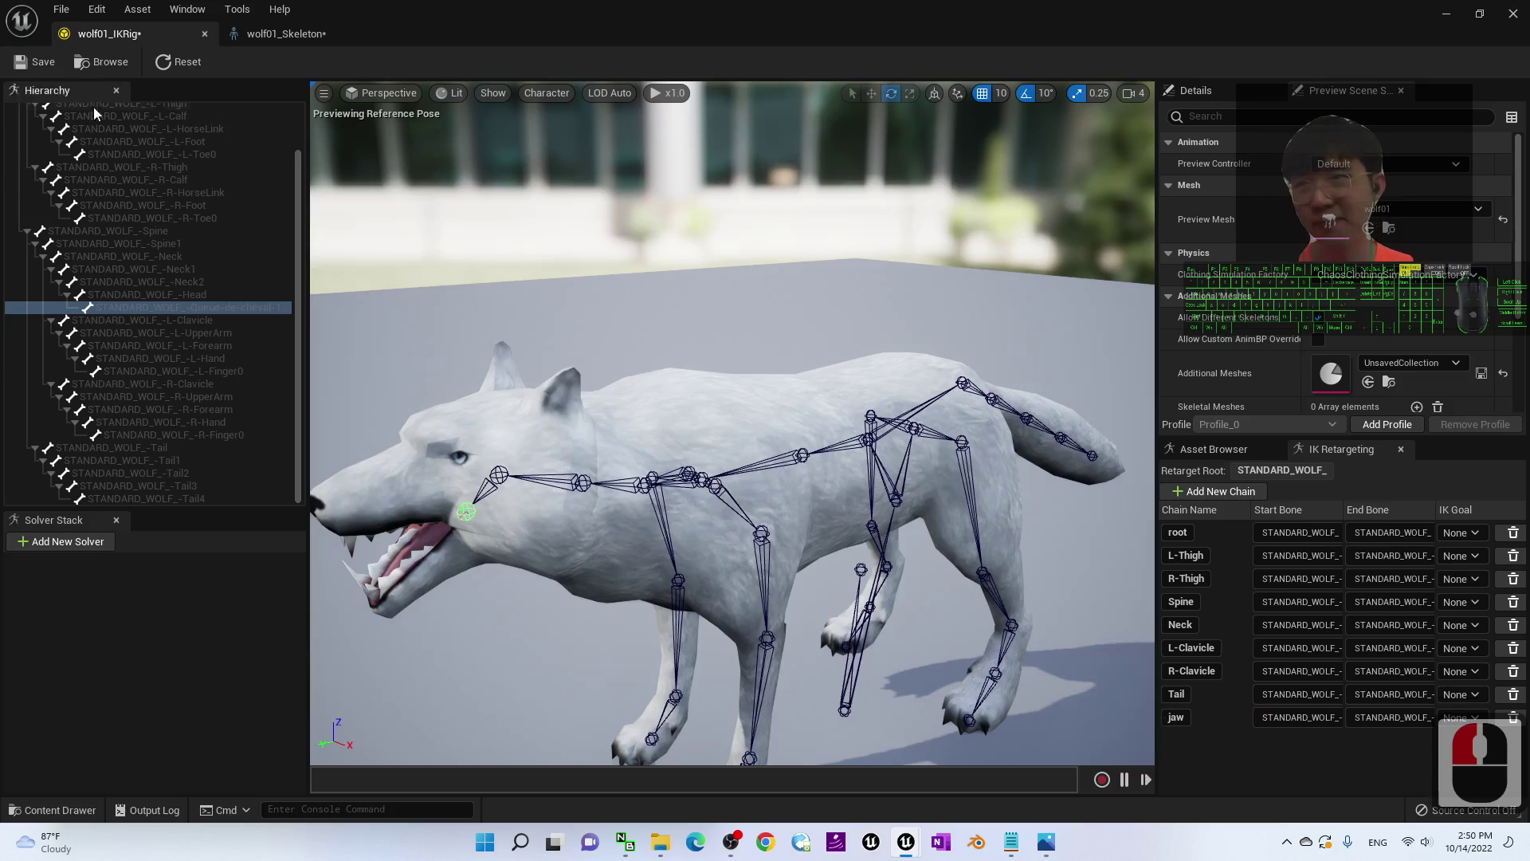
- Check the STANDARD_WOLF_ retarget root bone against the pelvis bone in the hierarchy and save the IK Rig
scroll(144, 213, up, 15)
click(99, 134)
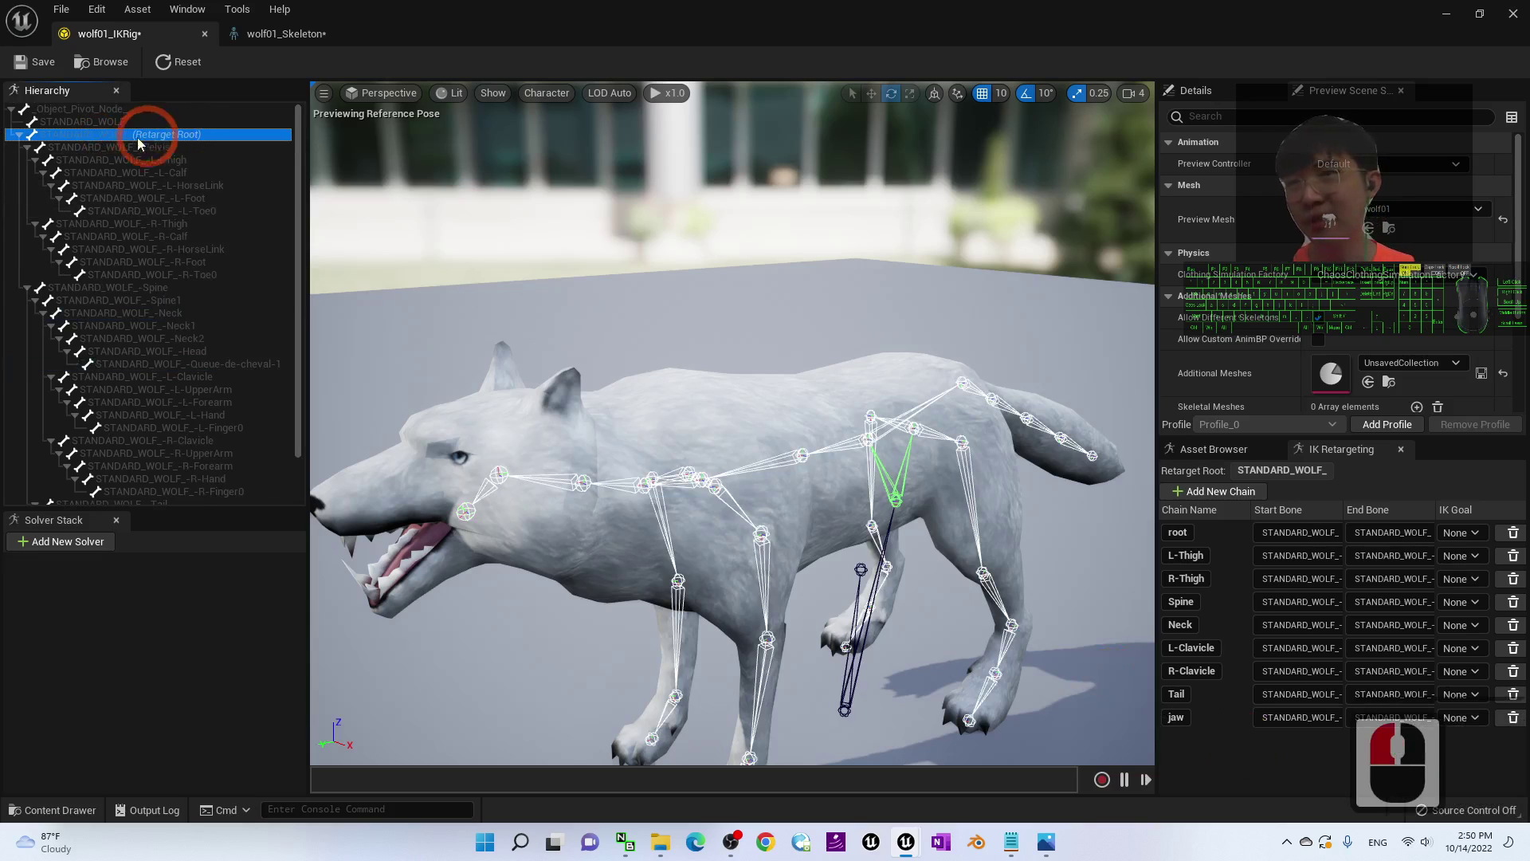
click(113, 148)
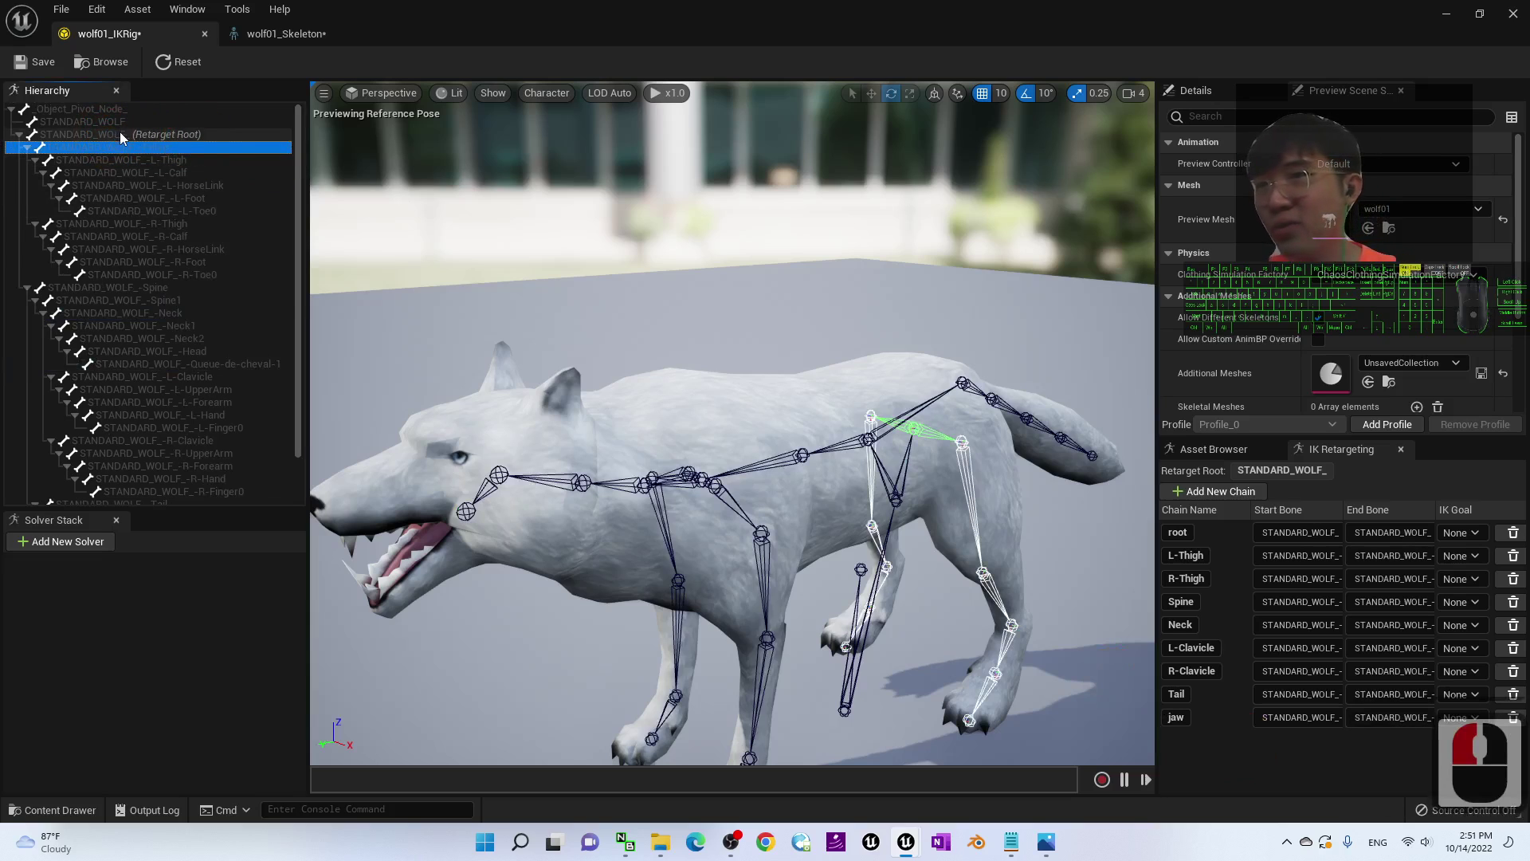
double_click(89, 140)
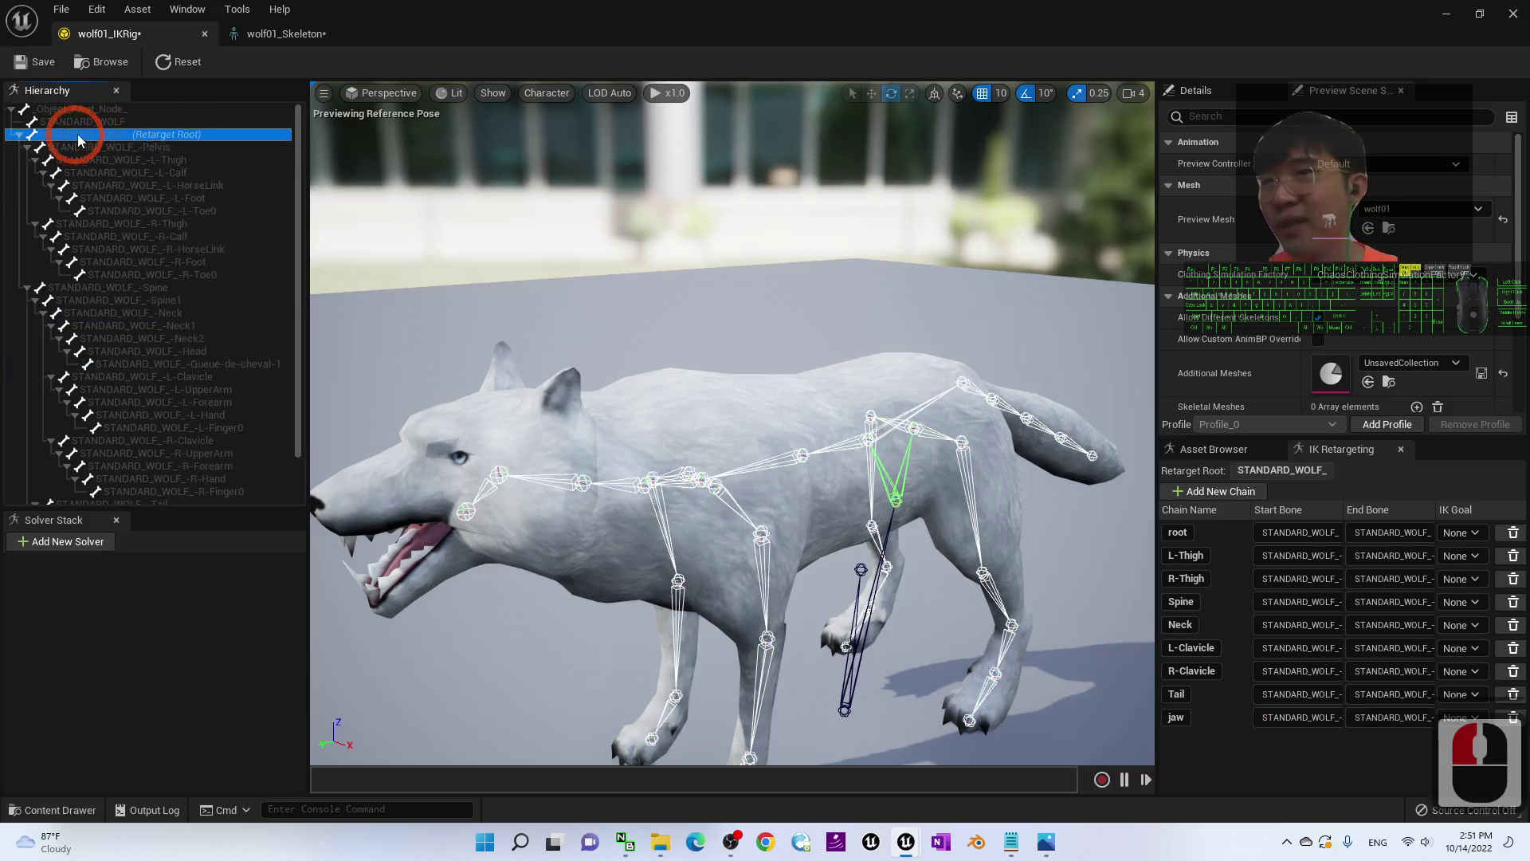
click(121, 135)
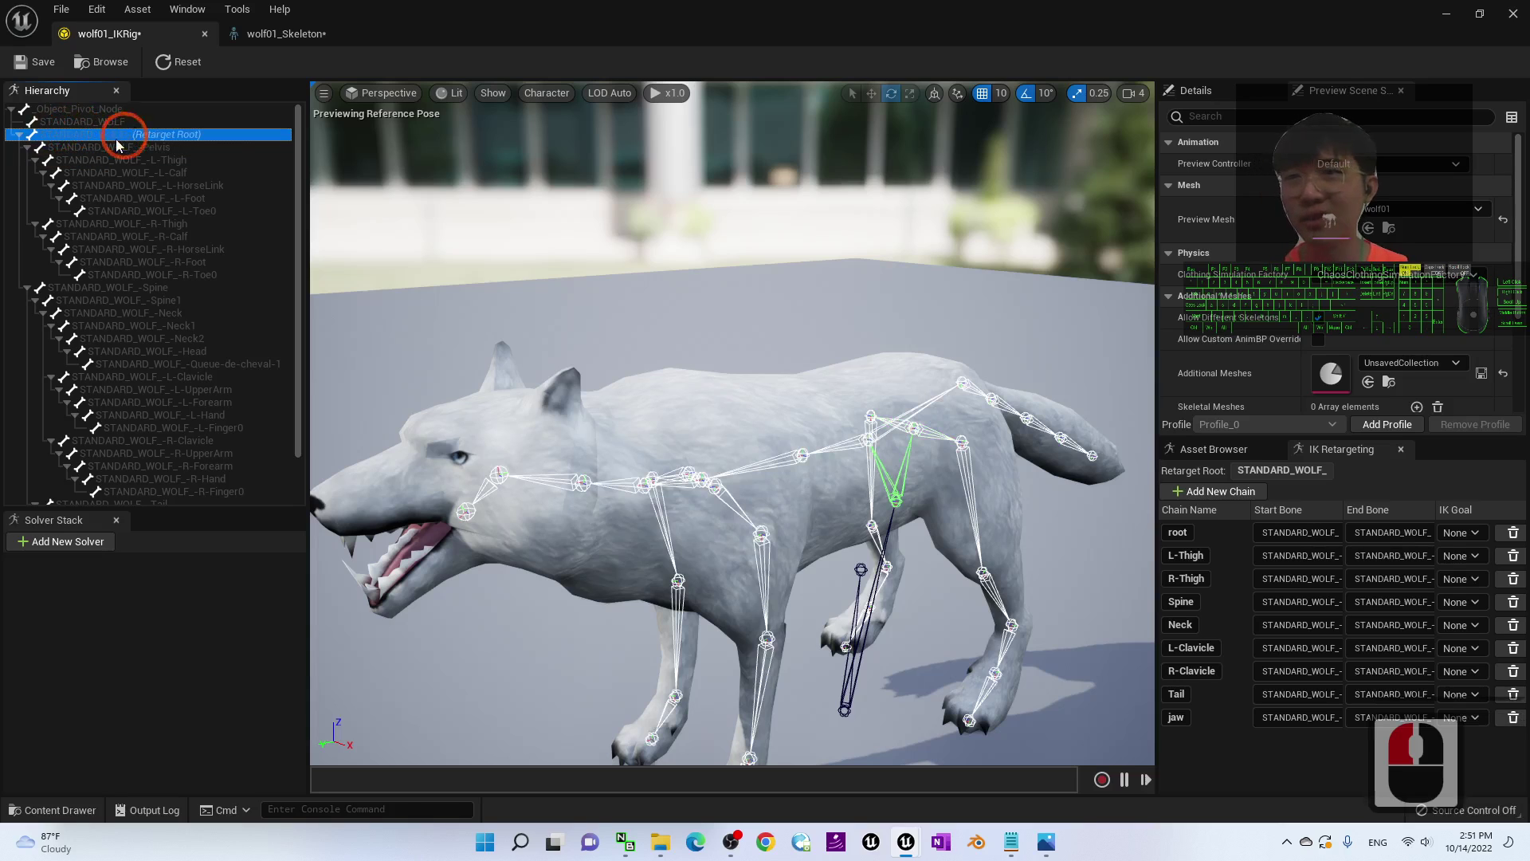
click(41, 61)
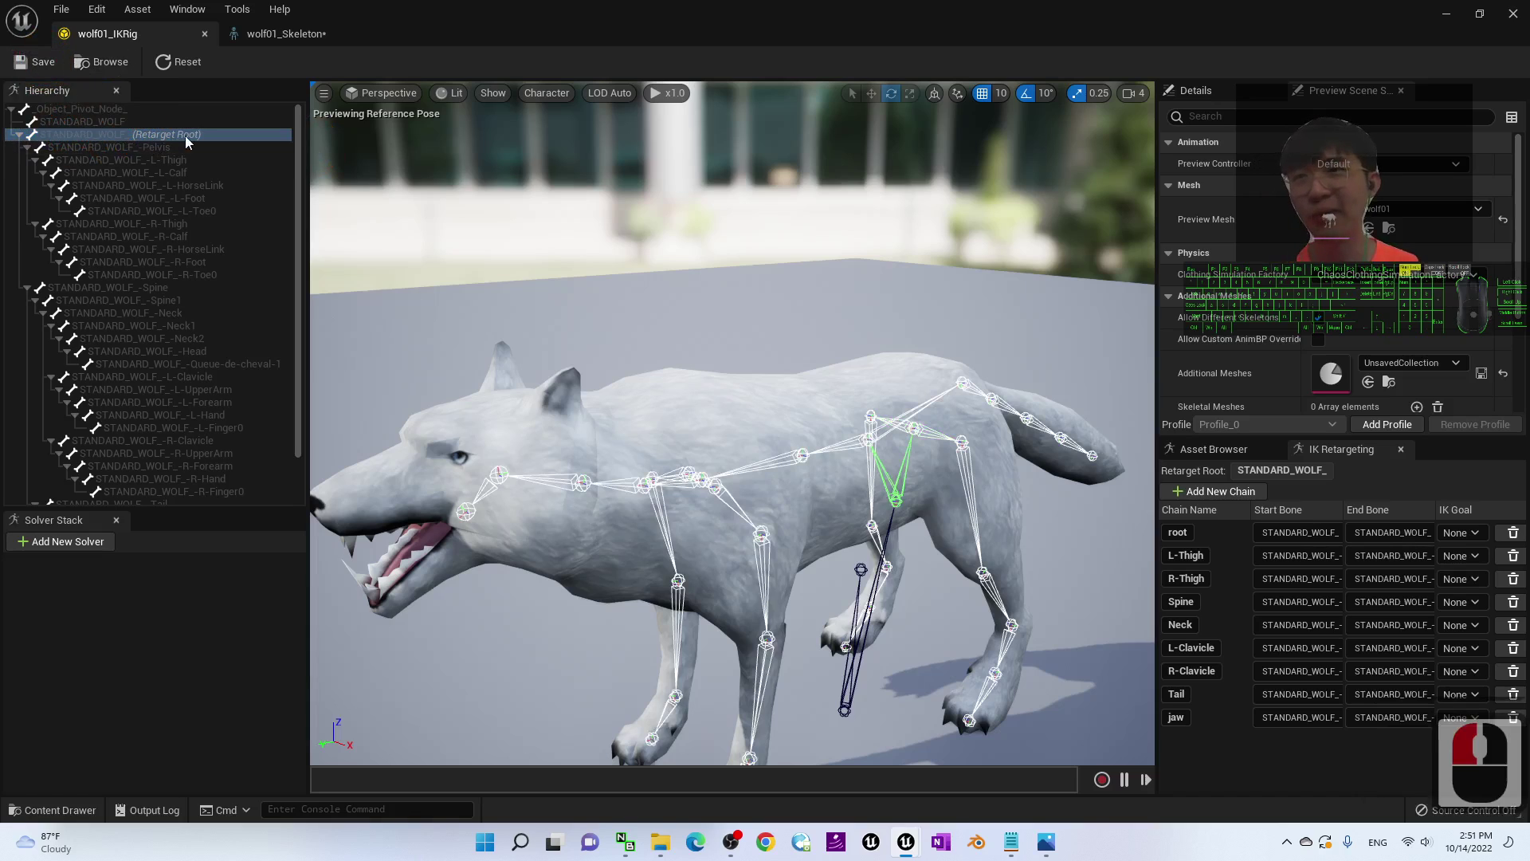
- In wolf01_Skeleton, show the retargeting options and set the STANDARD_WOLF_ bone's translation retargeting to Animation Scaled
click(319, 40)
scroll(222, 271, up, 8)
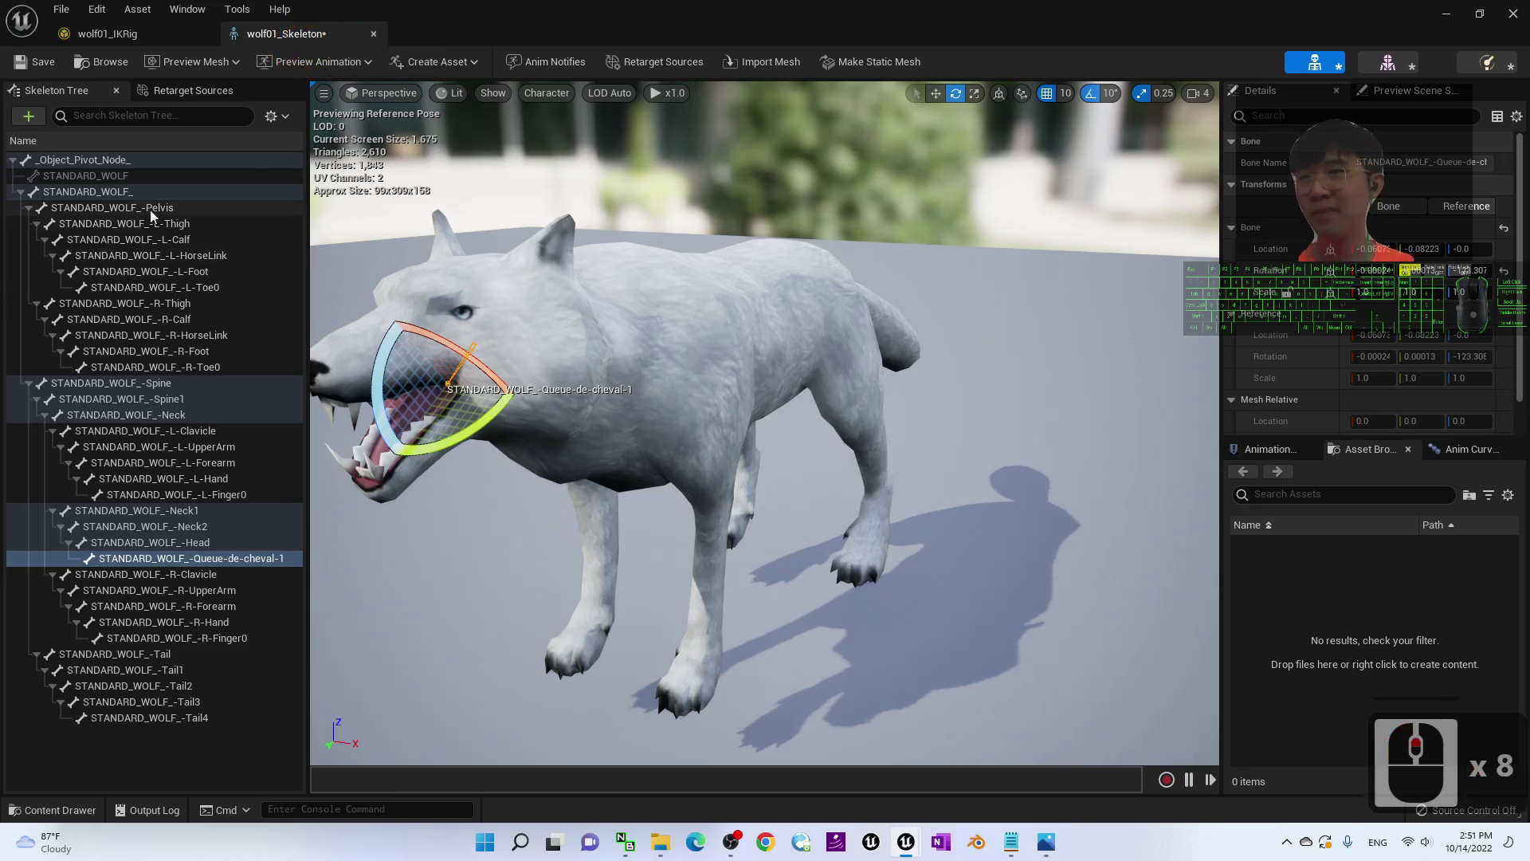
click(104, 194)
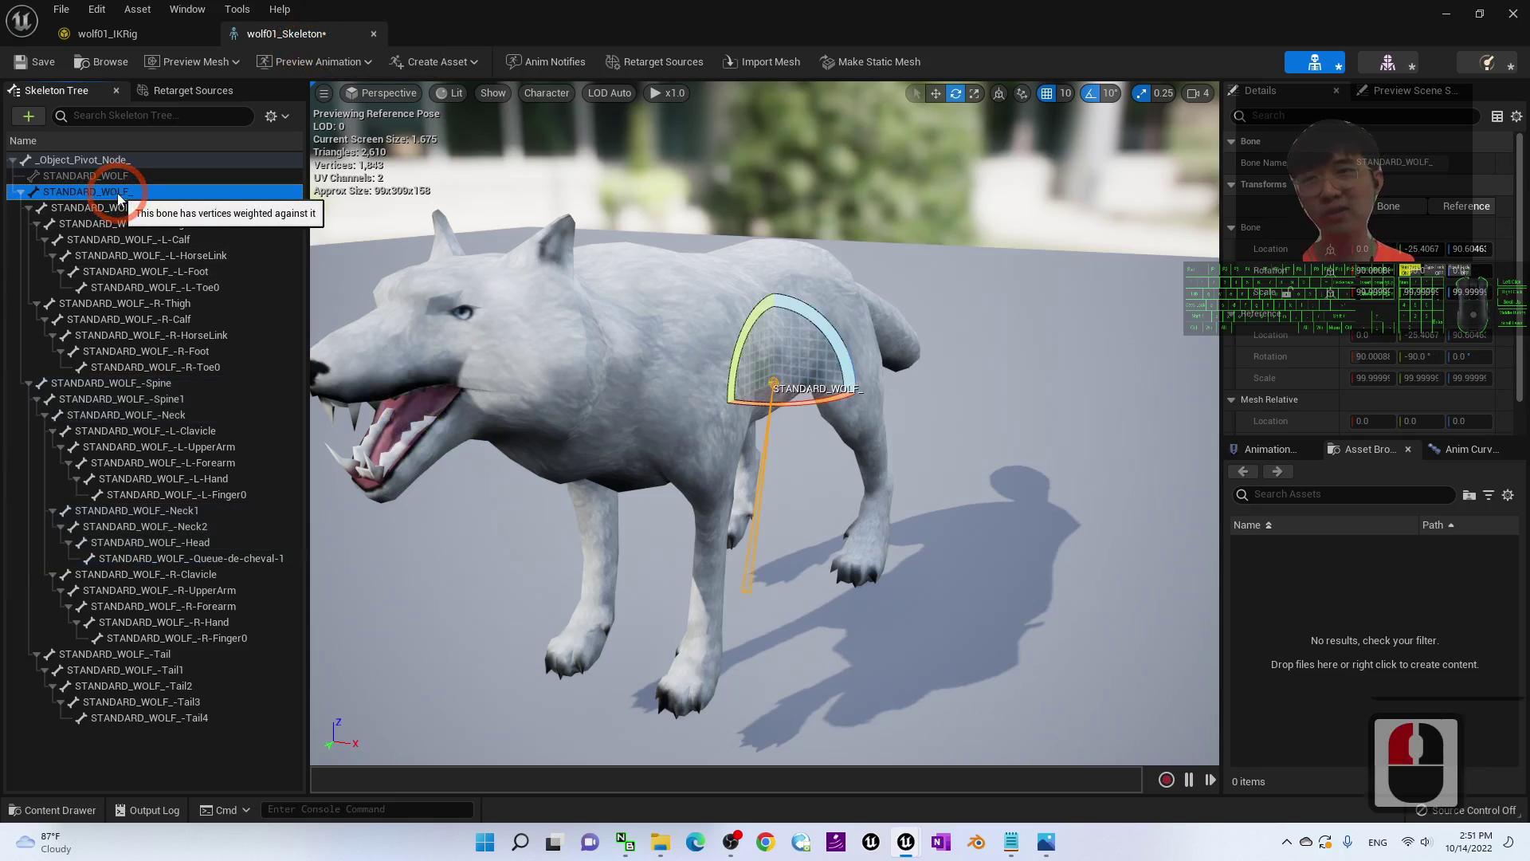
click(280, 118)
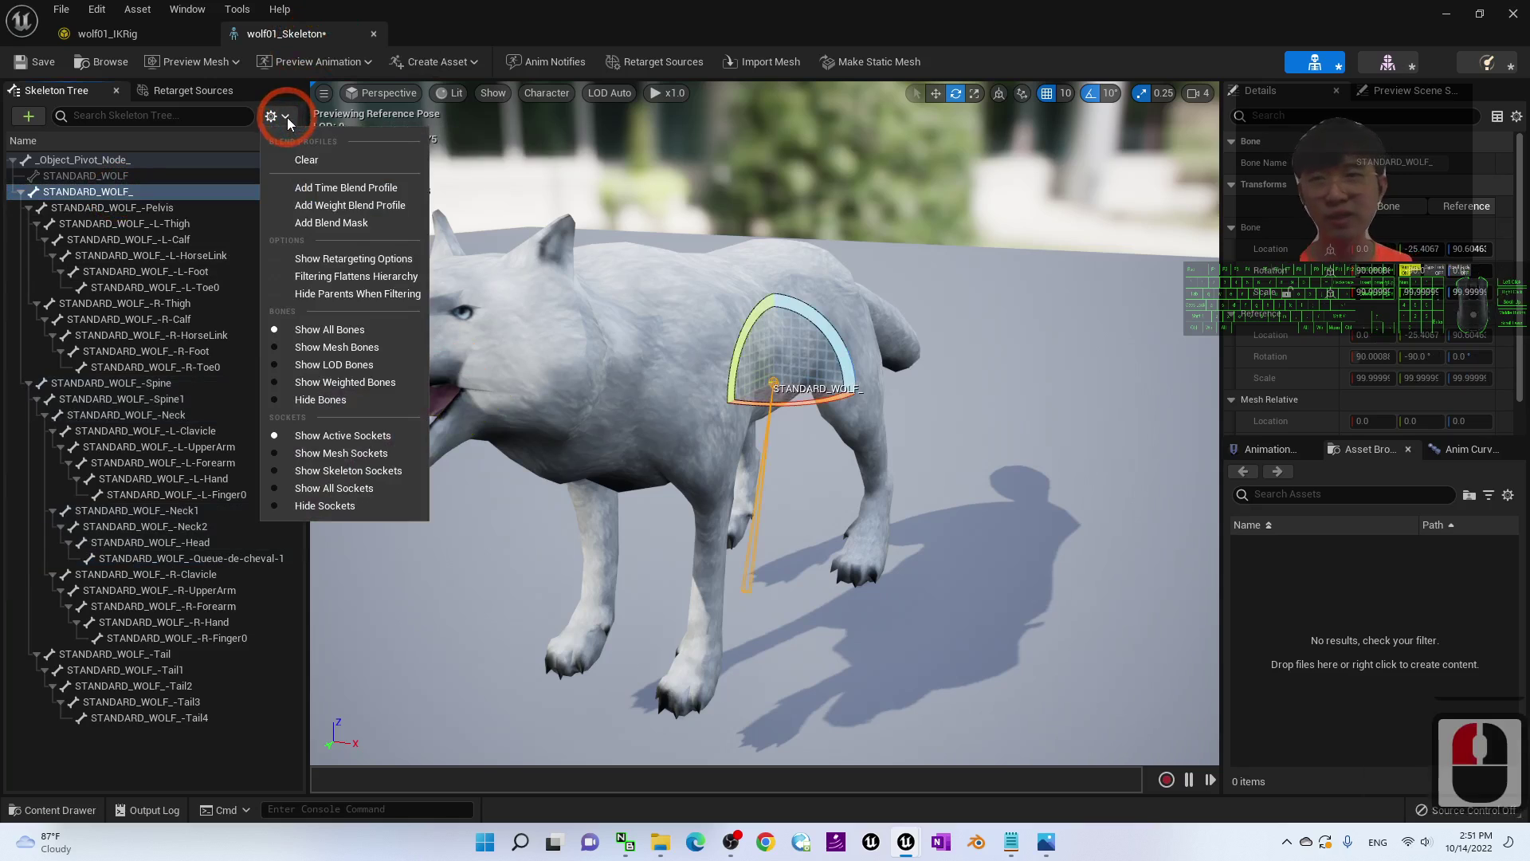
click(328, 258)
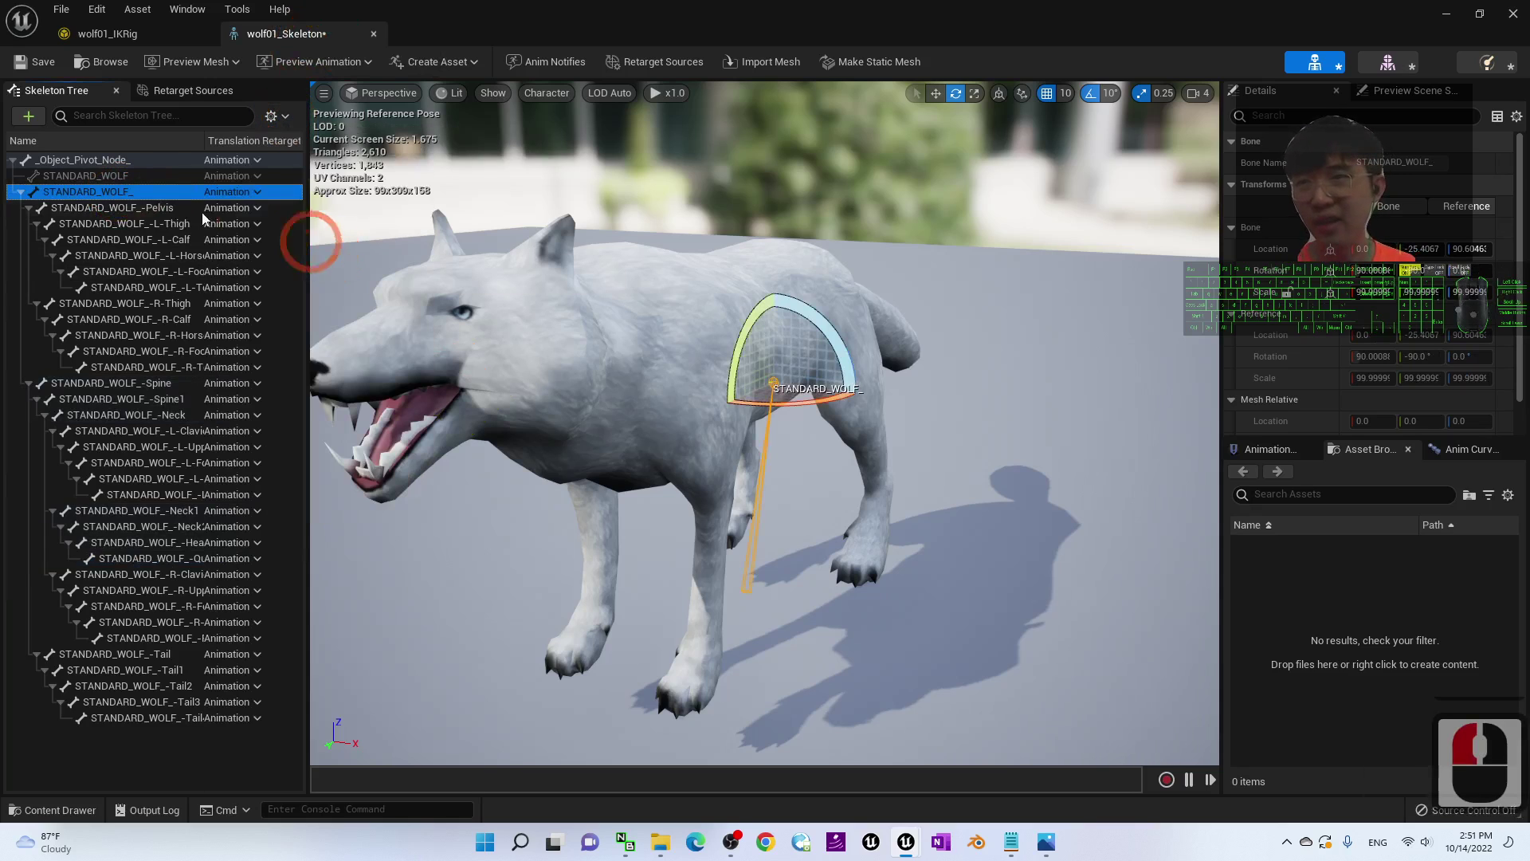
click(256, 193)
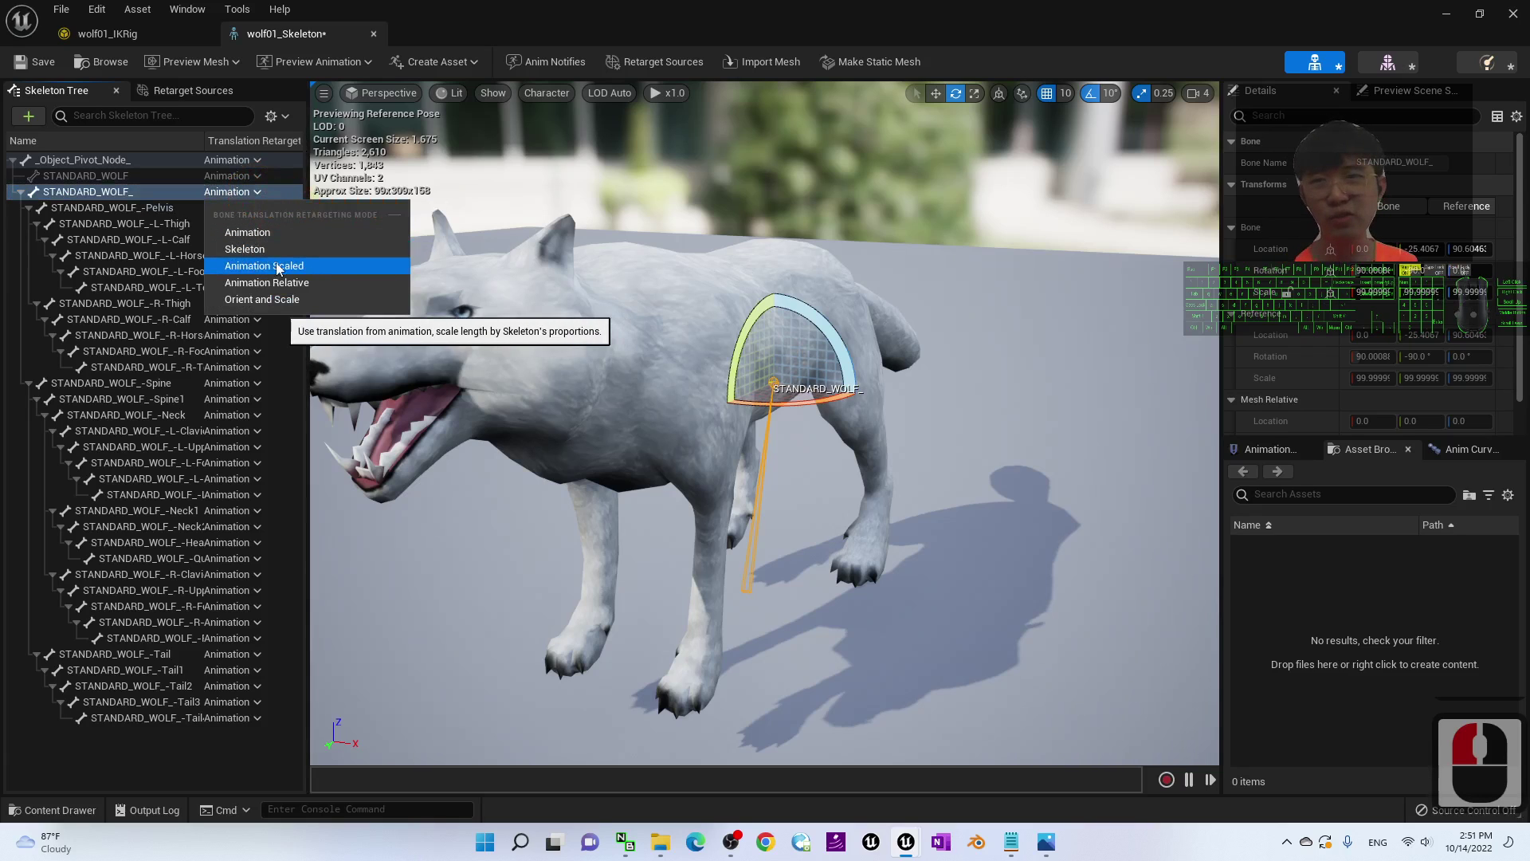
click(309, 266)
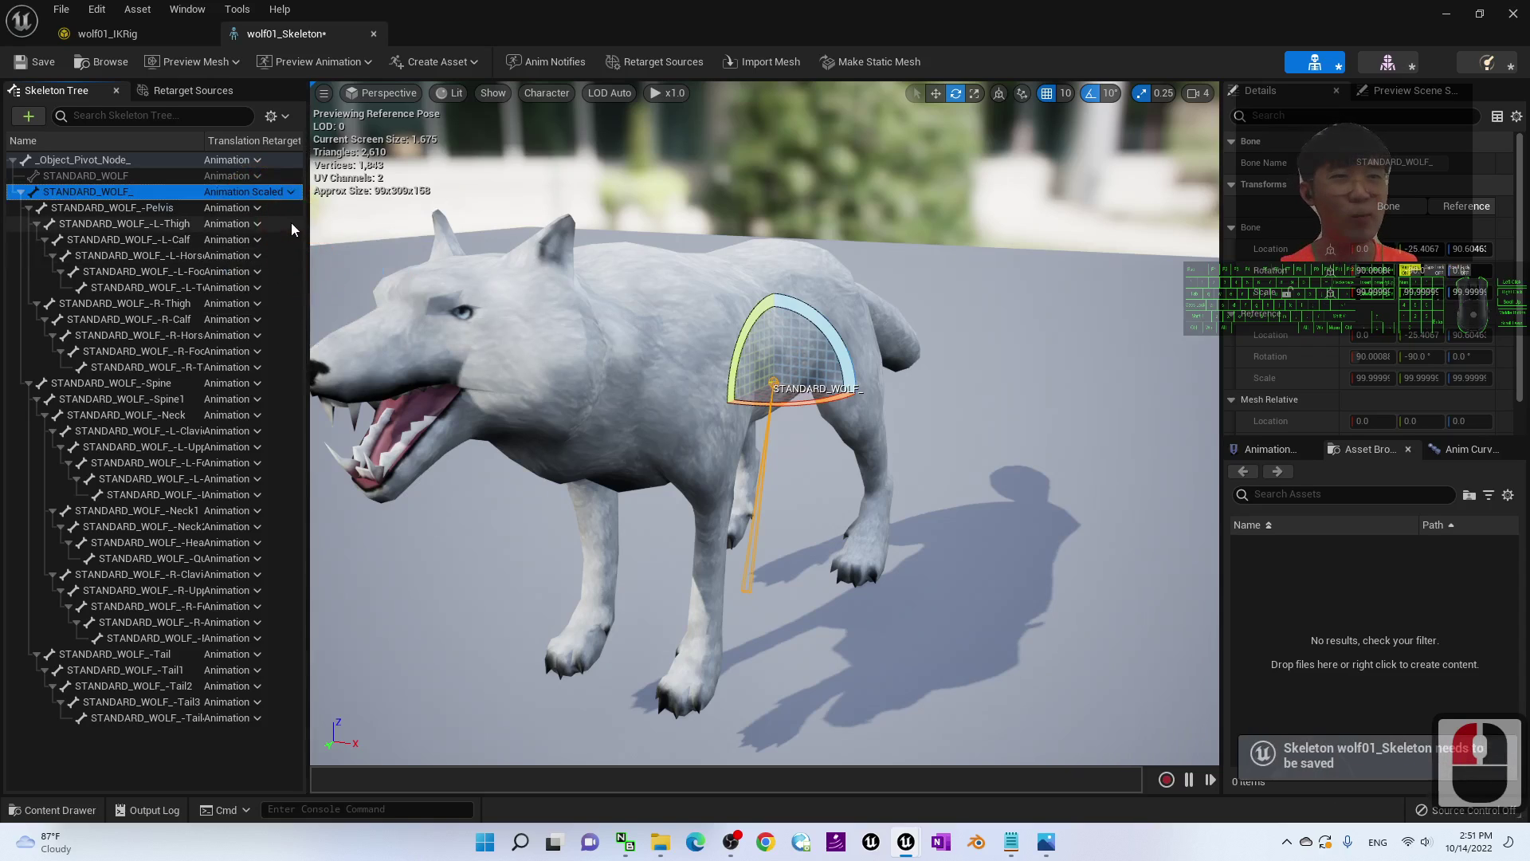
- Check the STANDARD_WOLF_ bone in the preview, save the wolf01_Skeleton asset and return to wolf01_IKRig
scroll(1026, 448, down, 3)
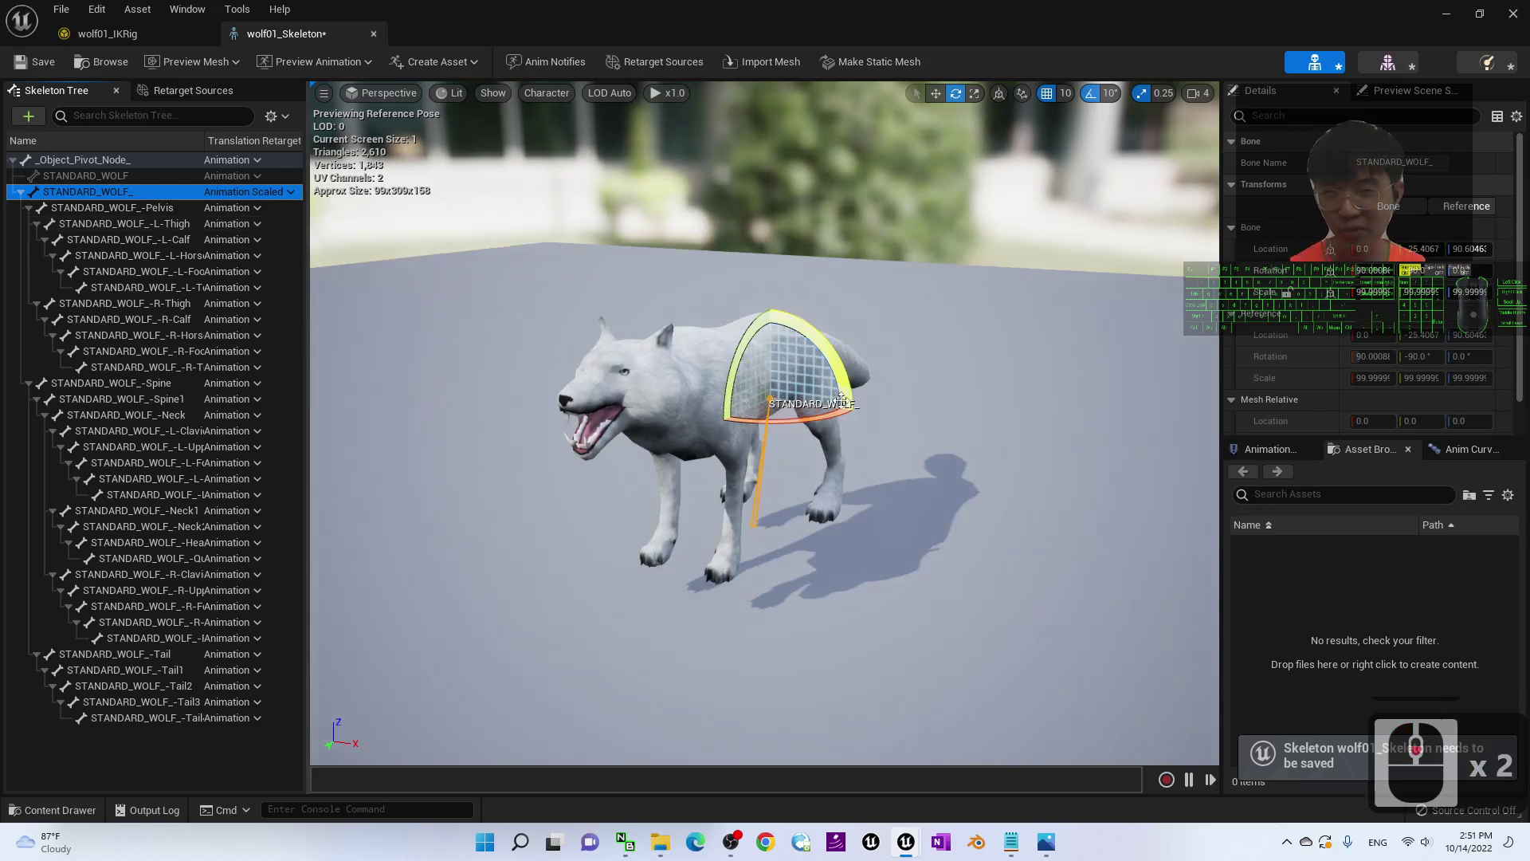
scroll(1026, 449, up, 2)
alt+drag(1026, 449, 622, 365)
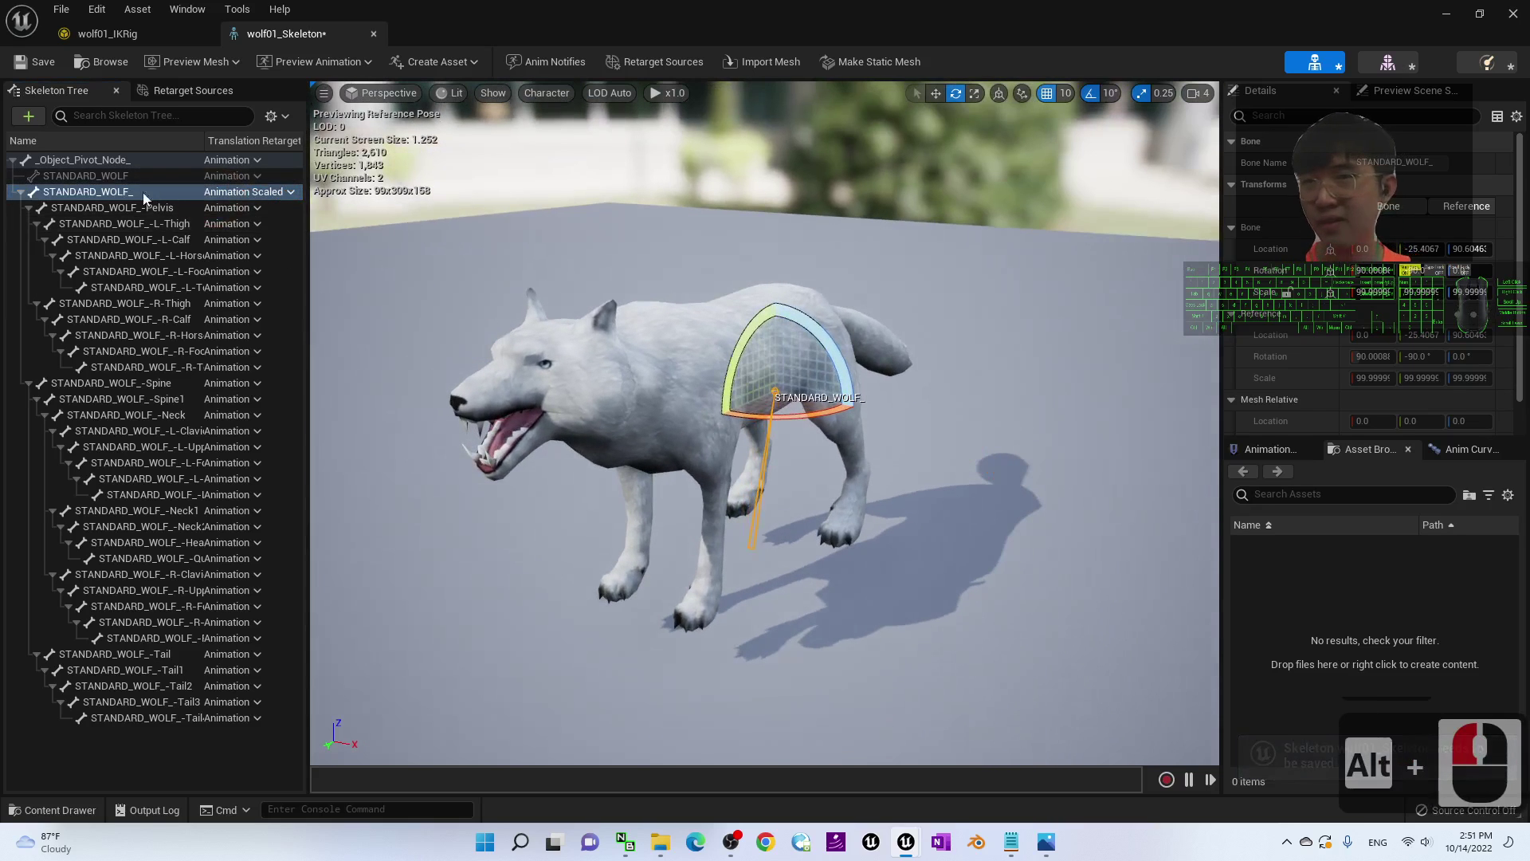
double_click(112, 192)
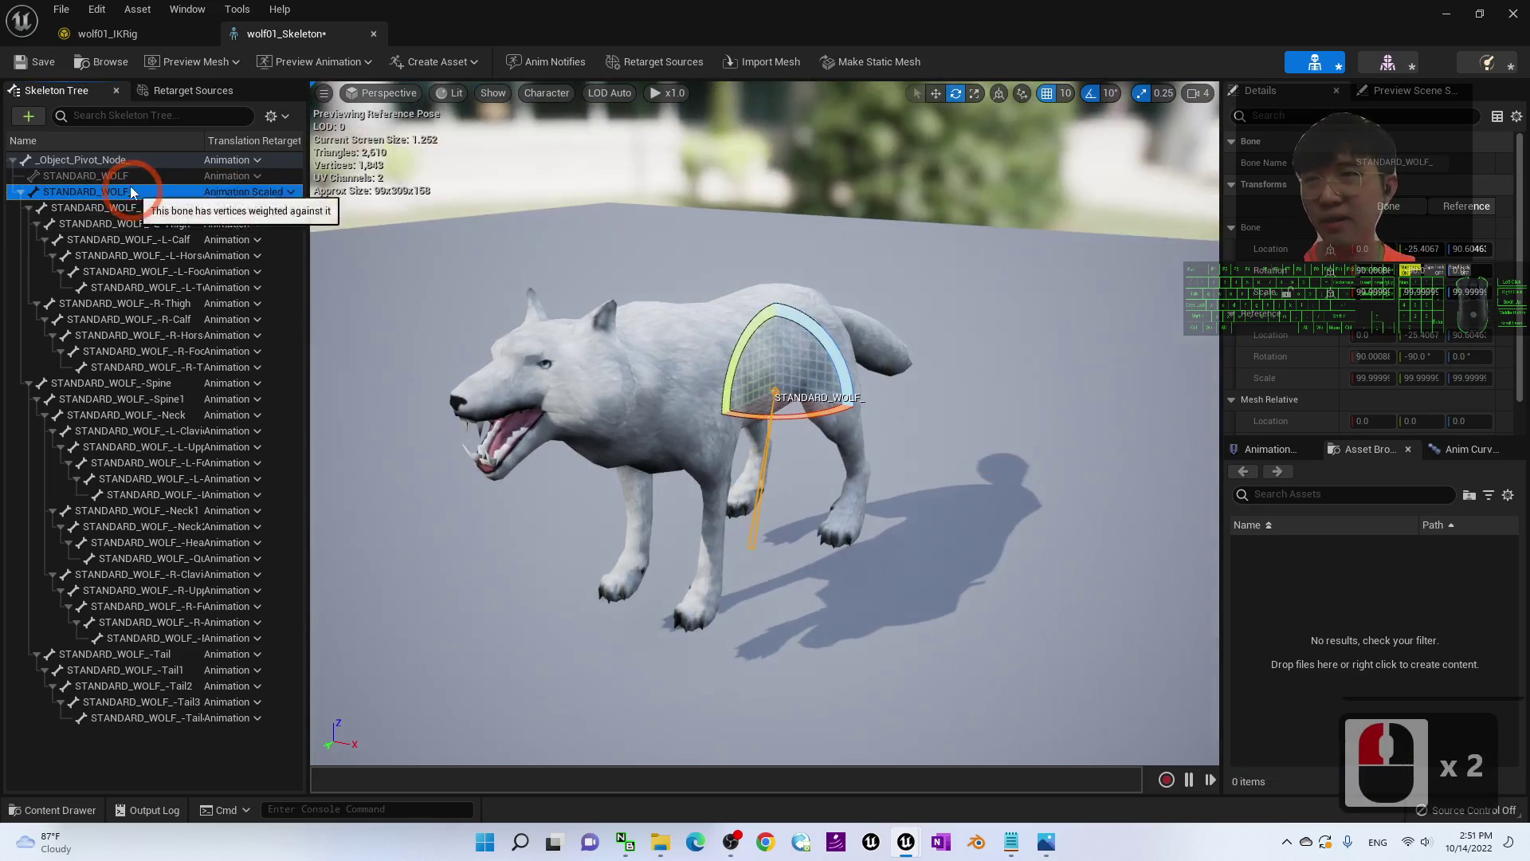
click(37, 64)
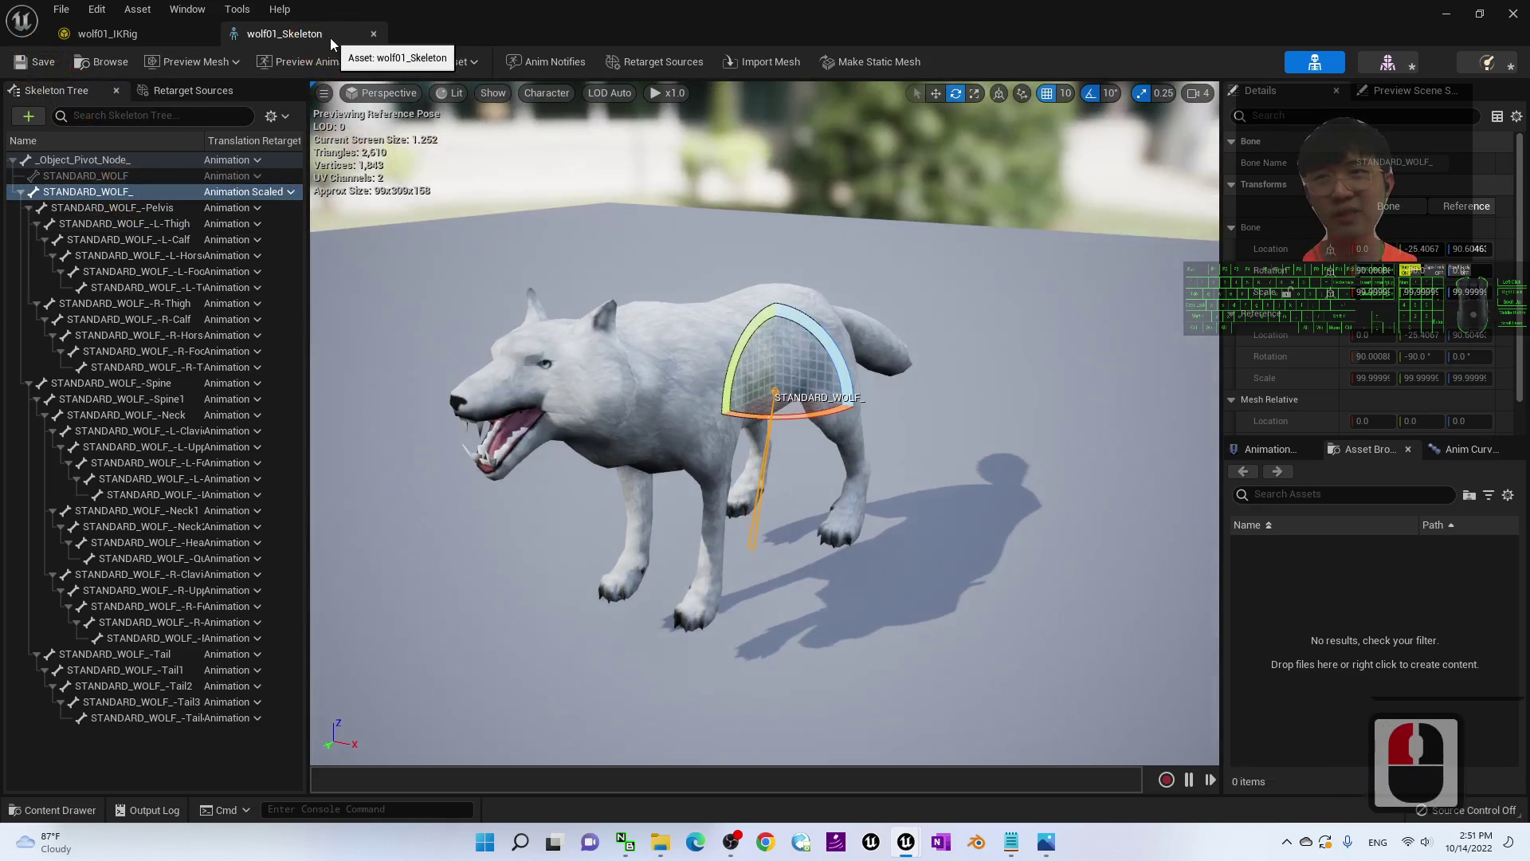
double_click(120, 38)
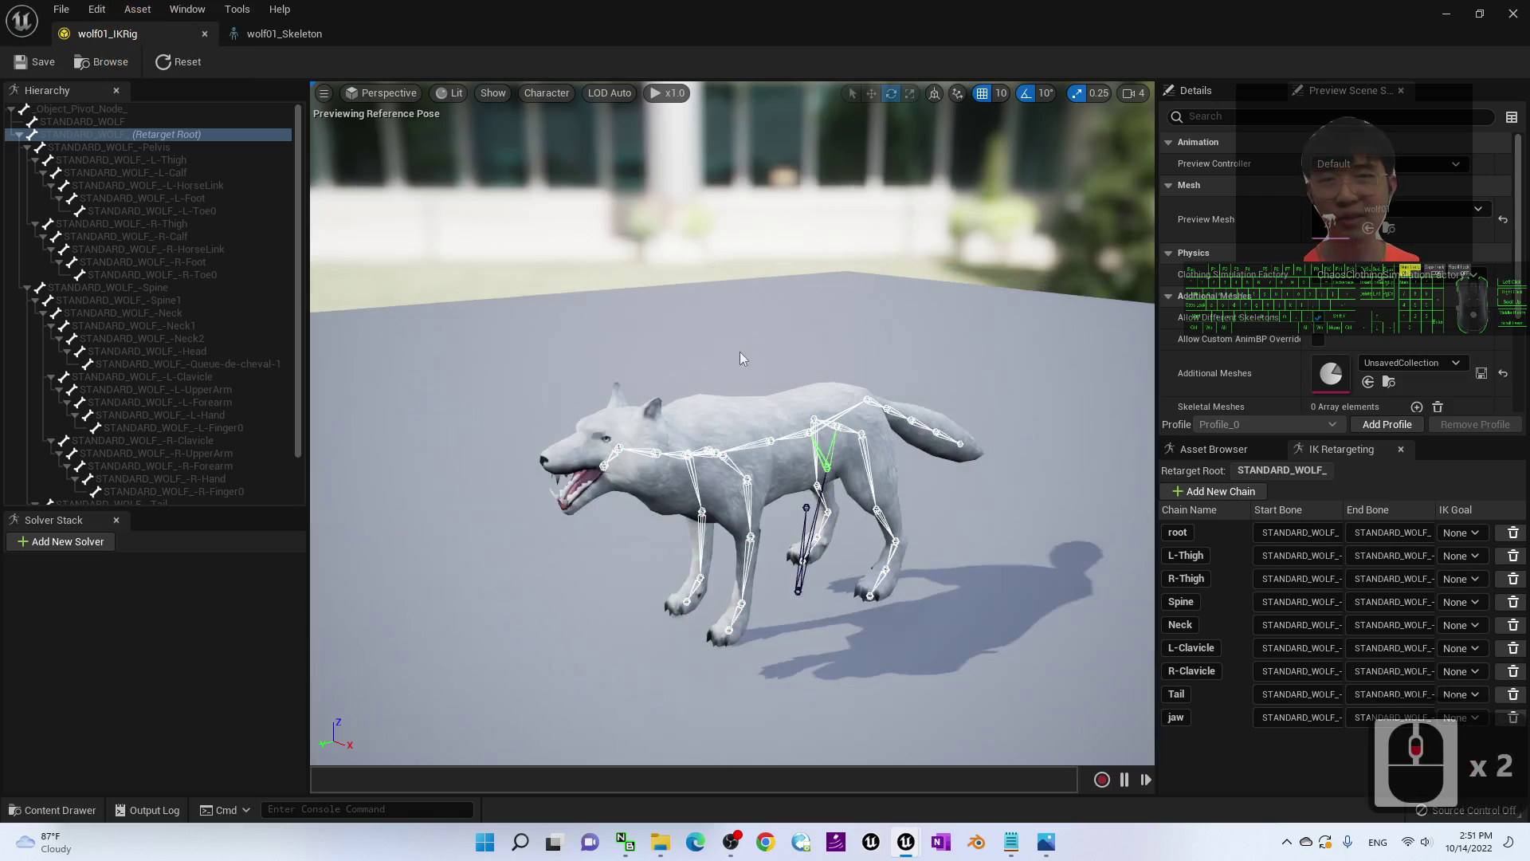
- Close the wolf's IK Rig editor and create an IK Retargeter in the wolf01 folder that copies animation from Quadruped_IKRig
click(1188, 692)
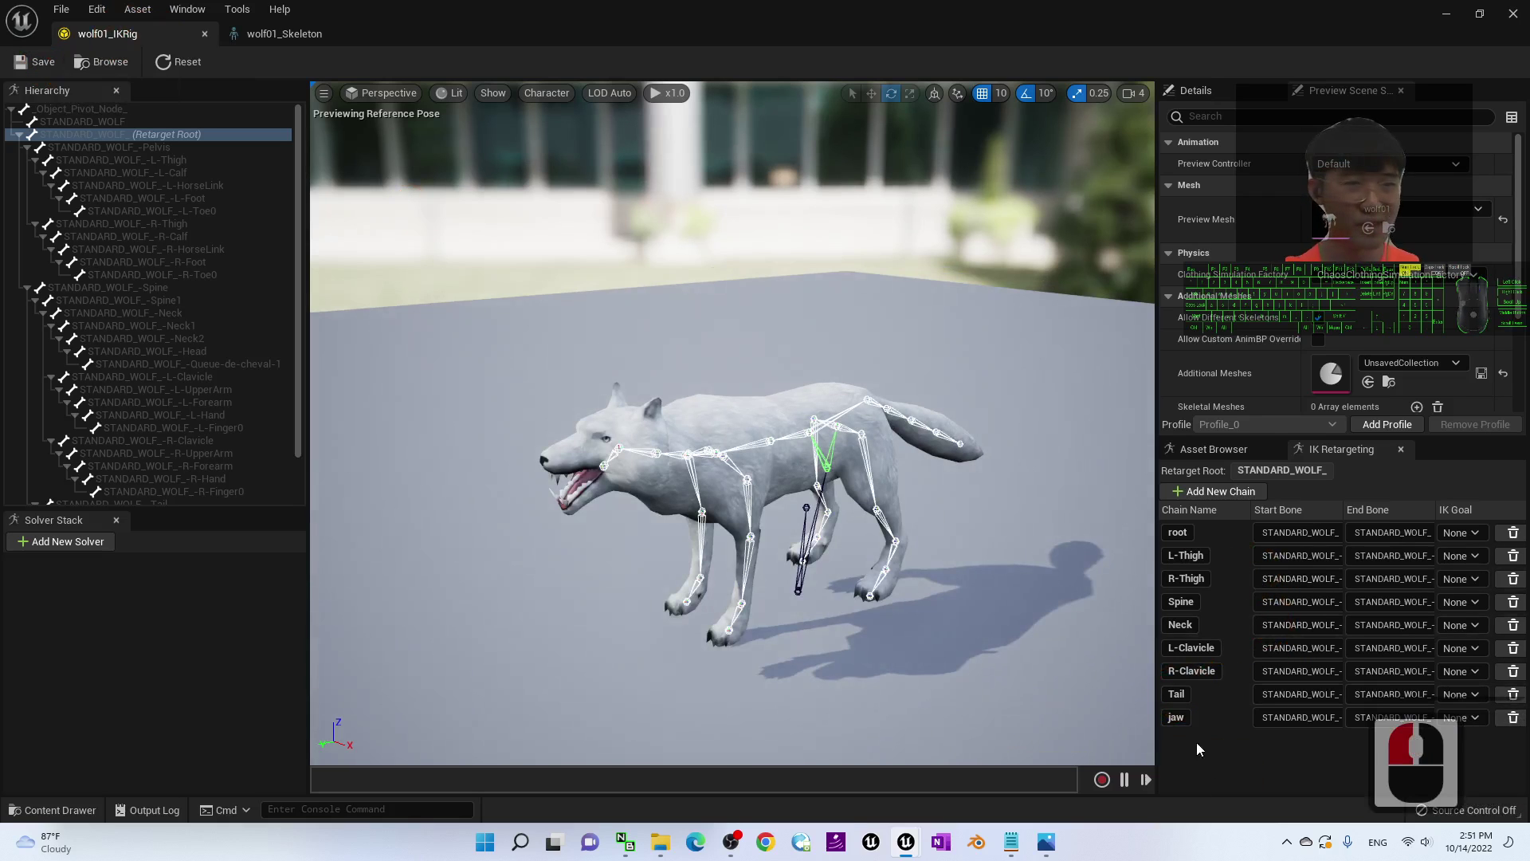
click(1518, 15)
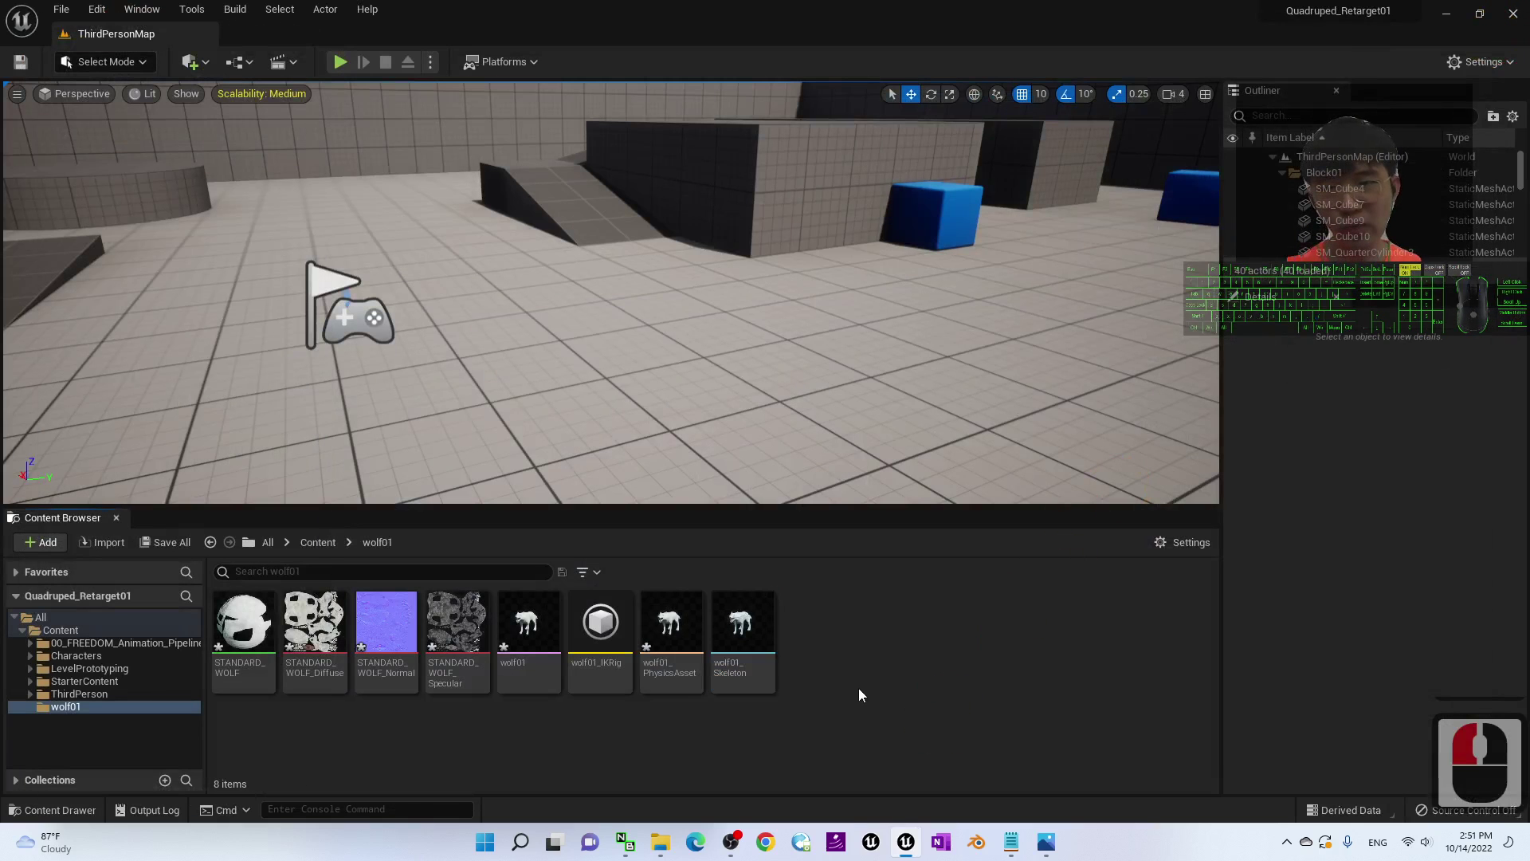
right_click(830, 686)
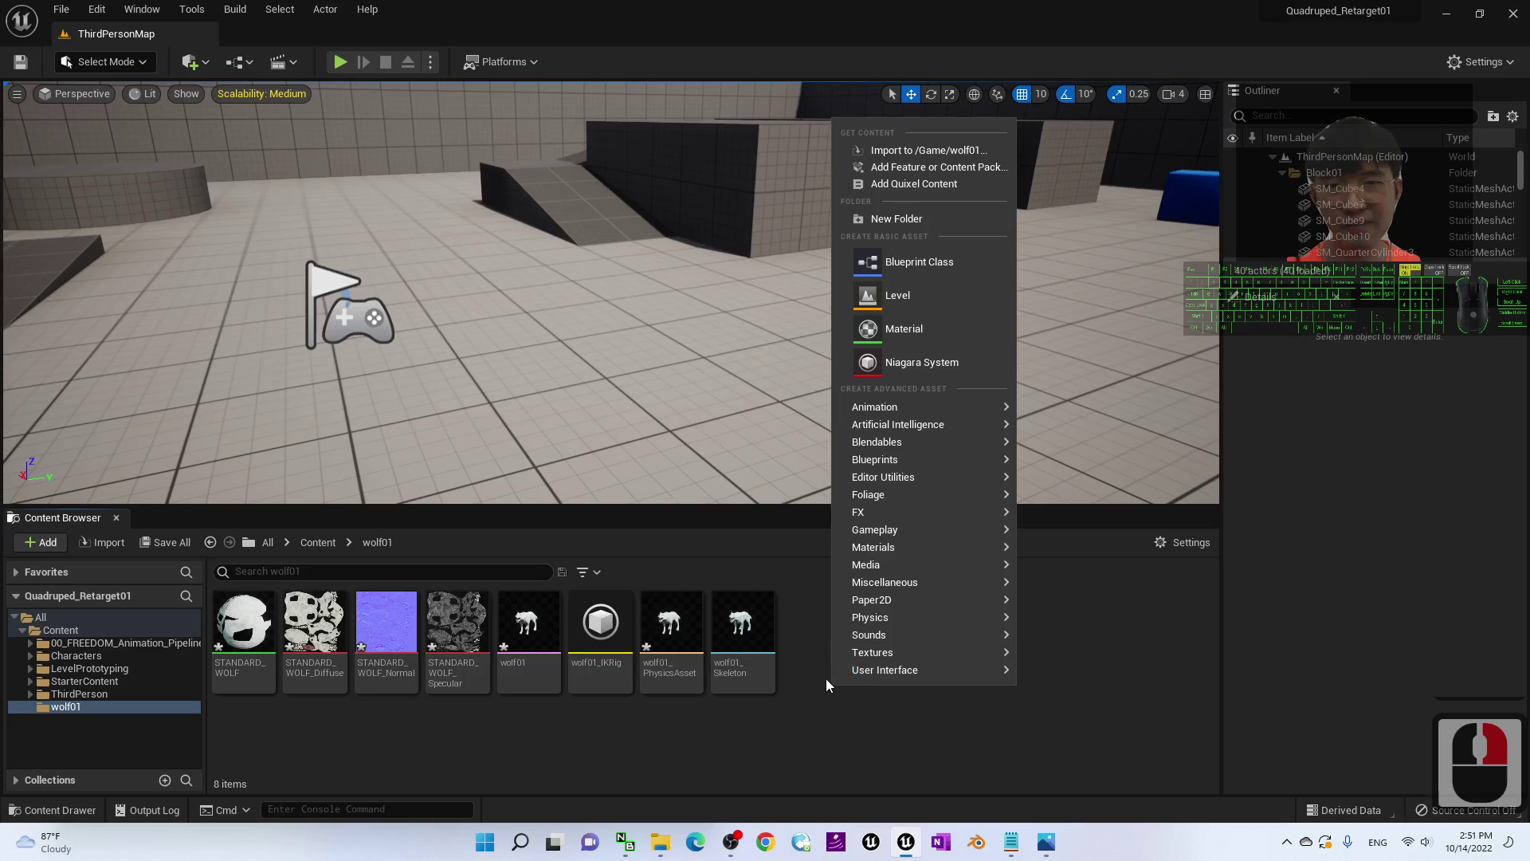
click(1008, 408)
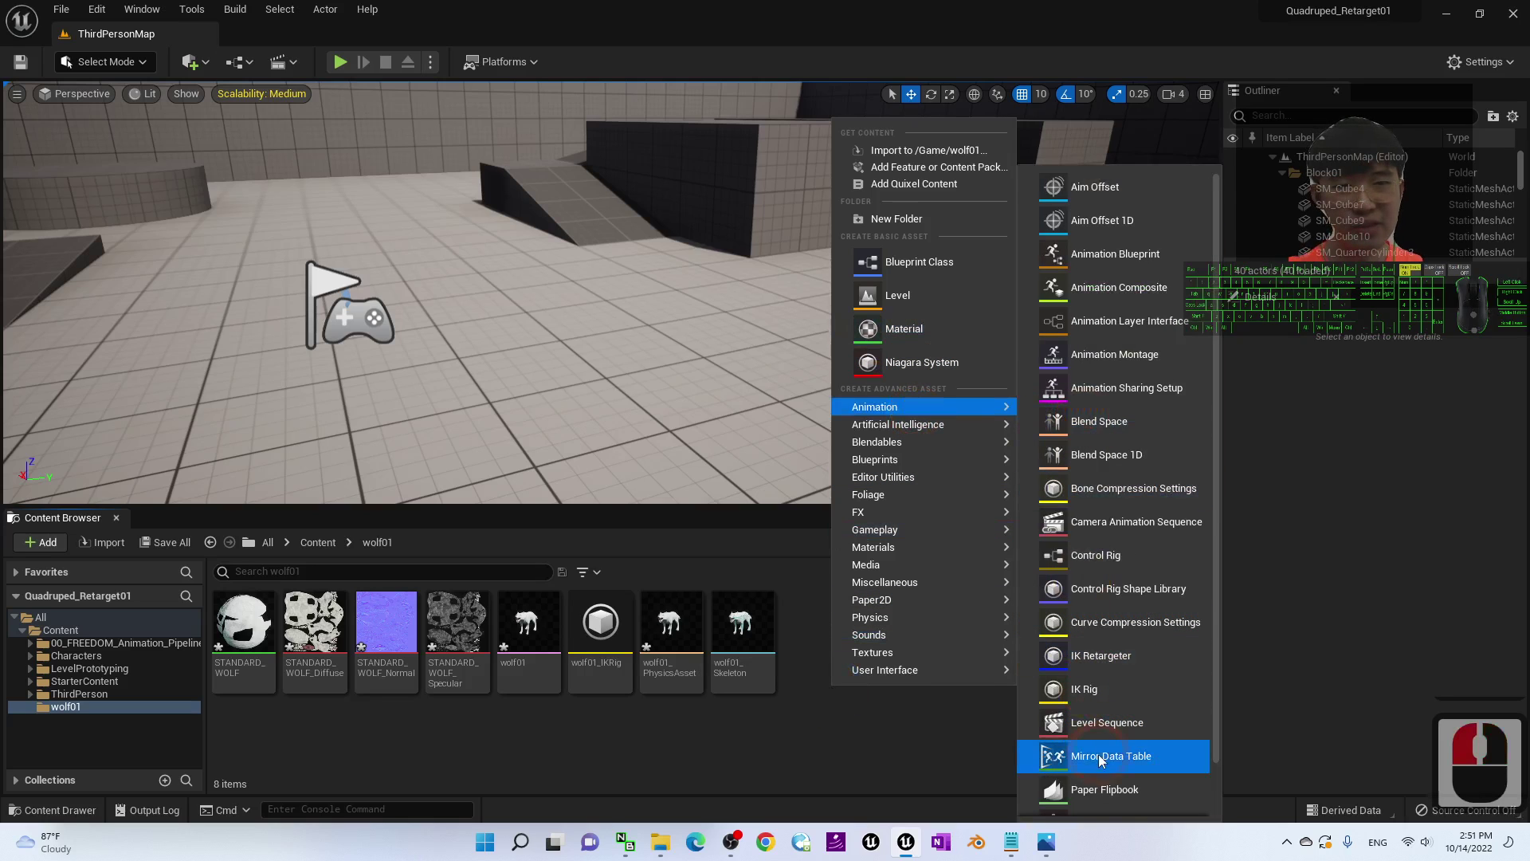
scroll(1140, 359, down, 3)
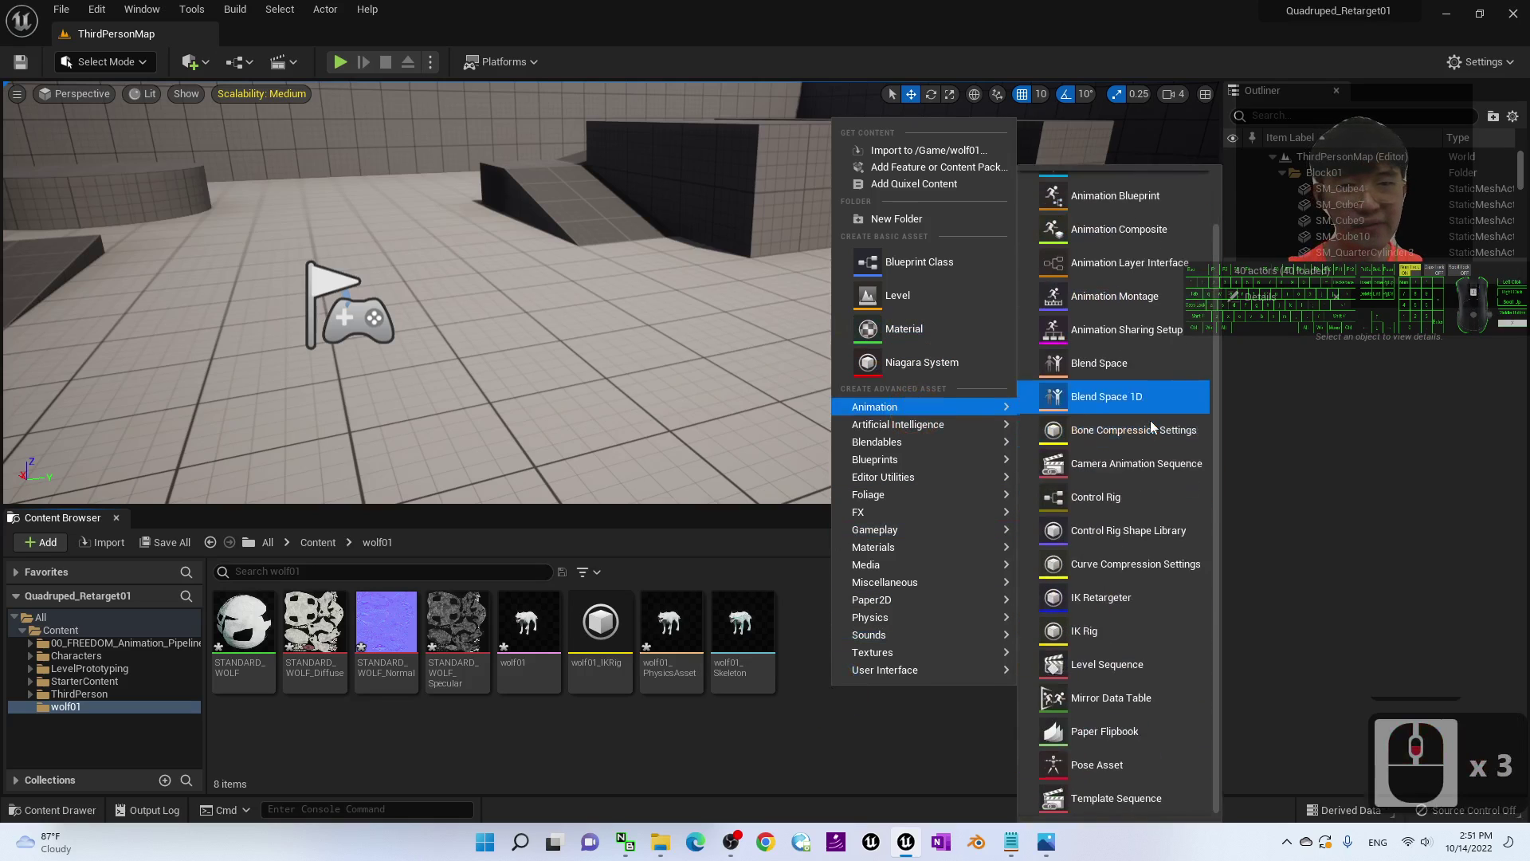
click(1105, 604)
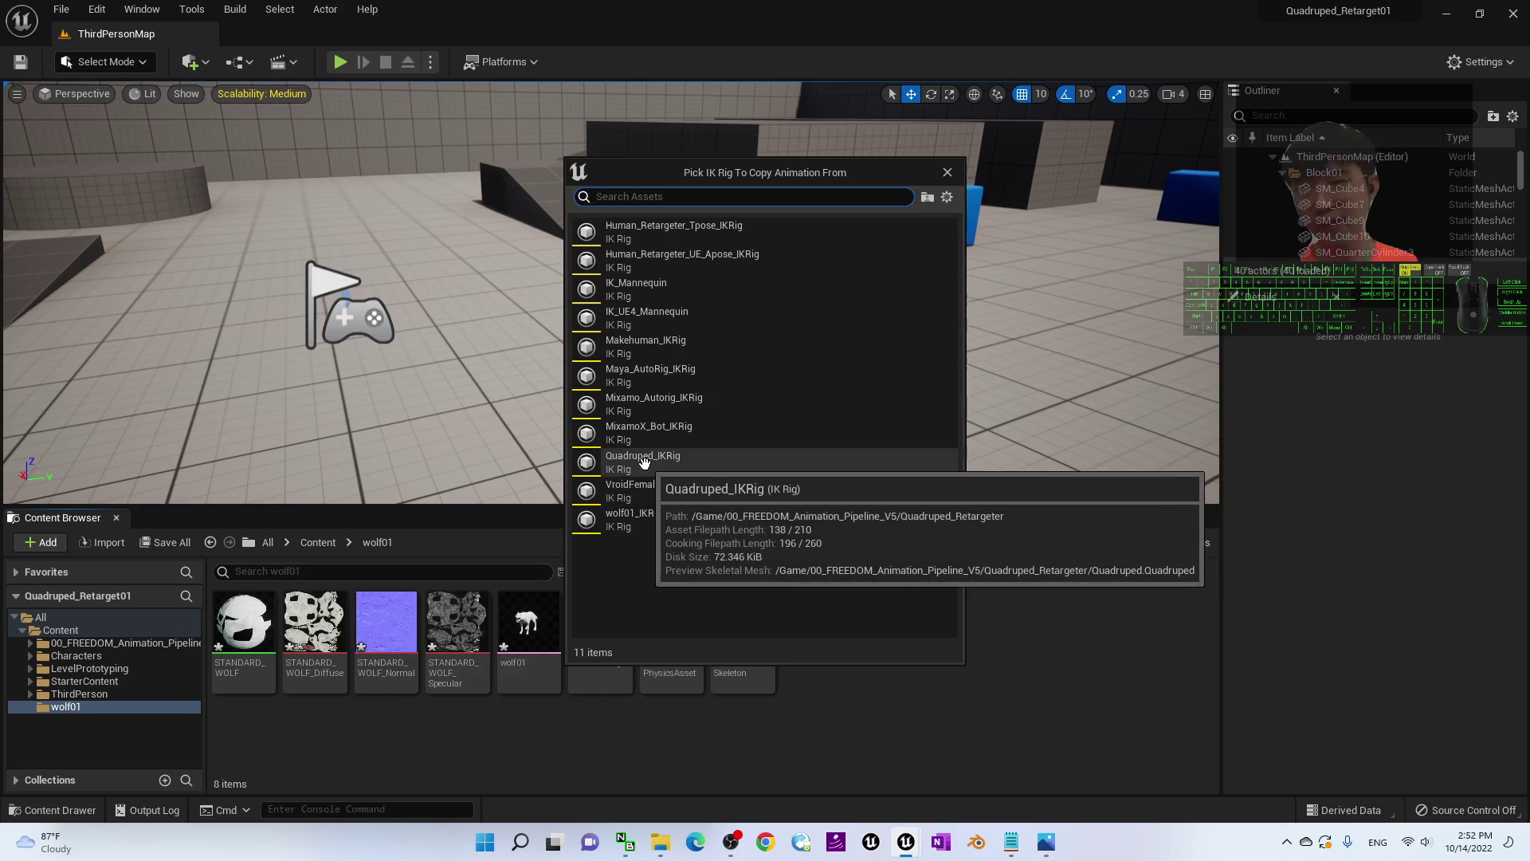
click(644, 462)
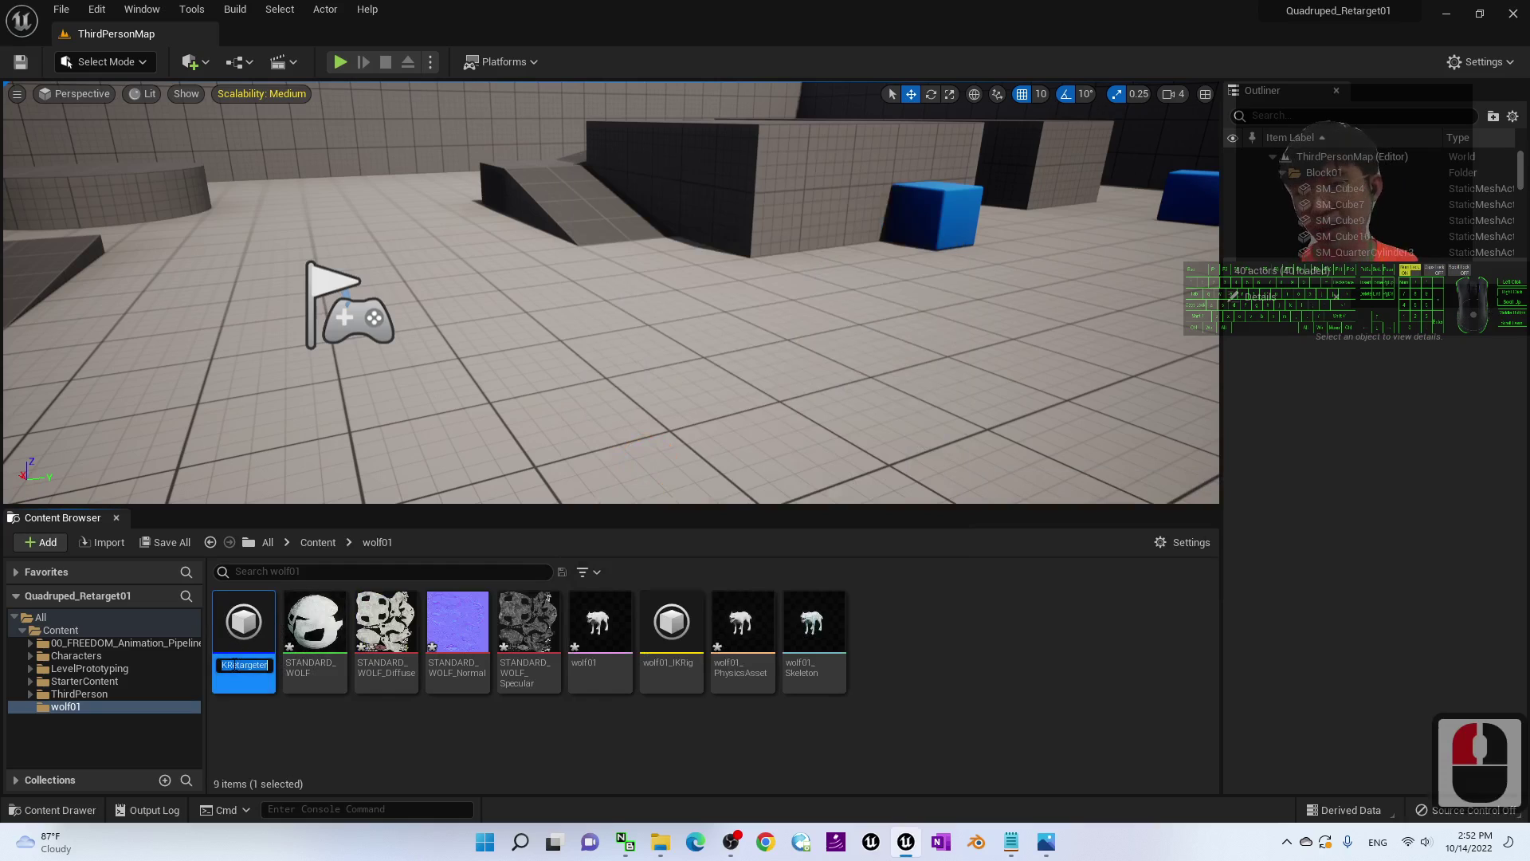
- Rename the new IK Retargeter asset as Quadruped_to_wolf01_IKRetargeter
drag(237, 664, 199, 662)
click(237, 655)
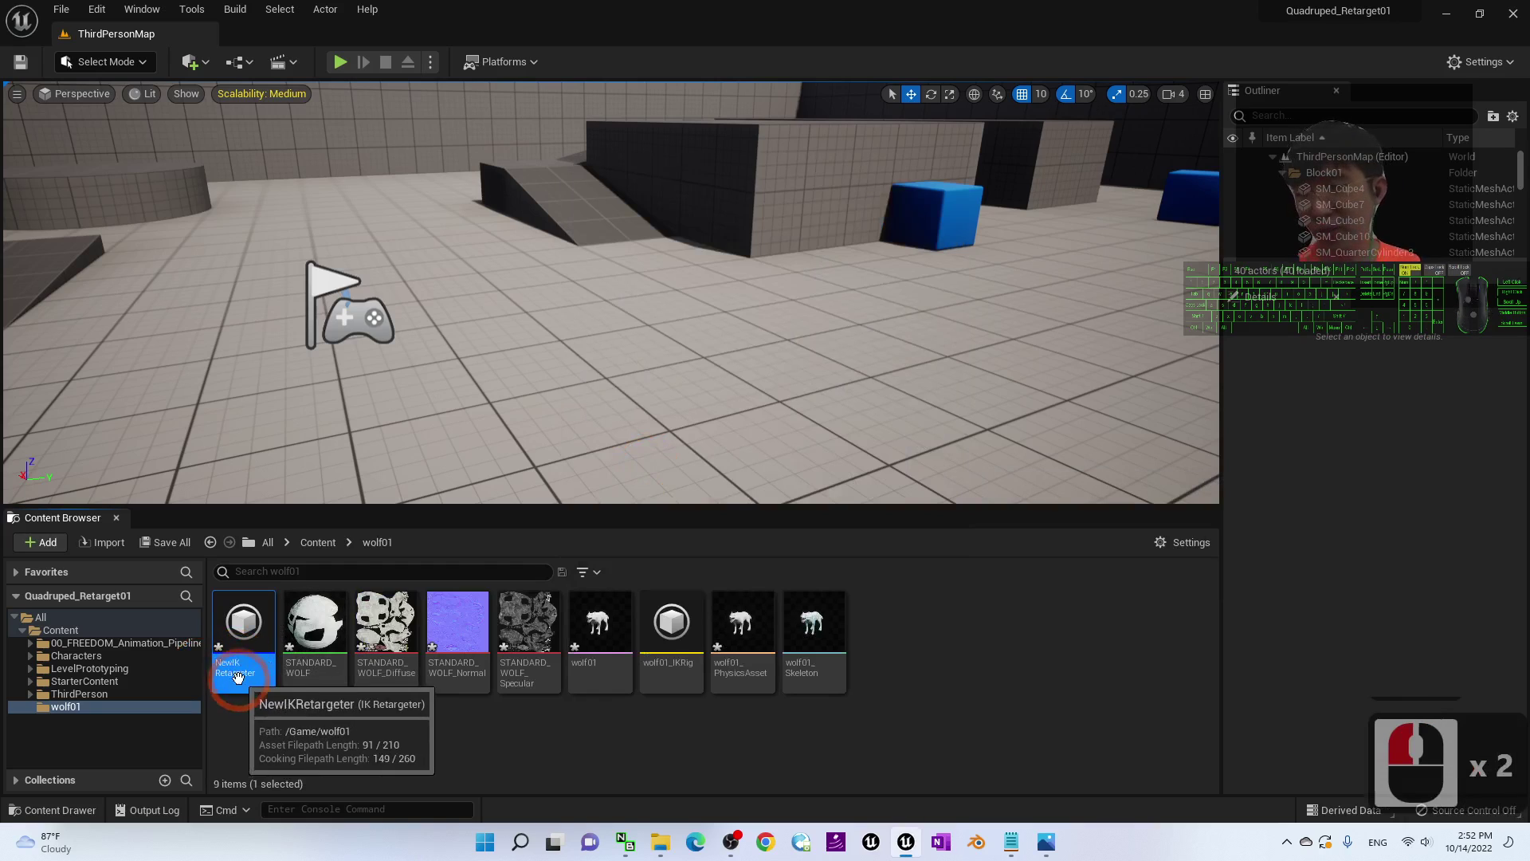
key(F2)
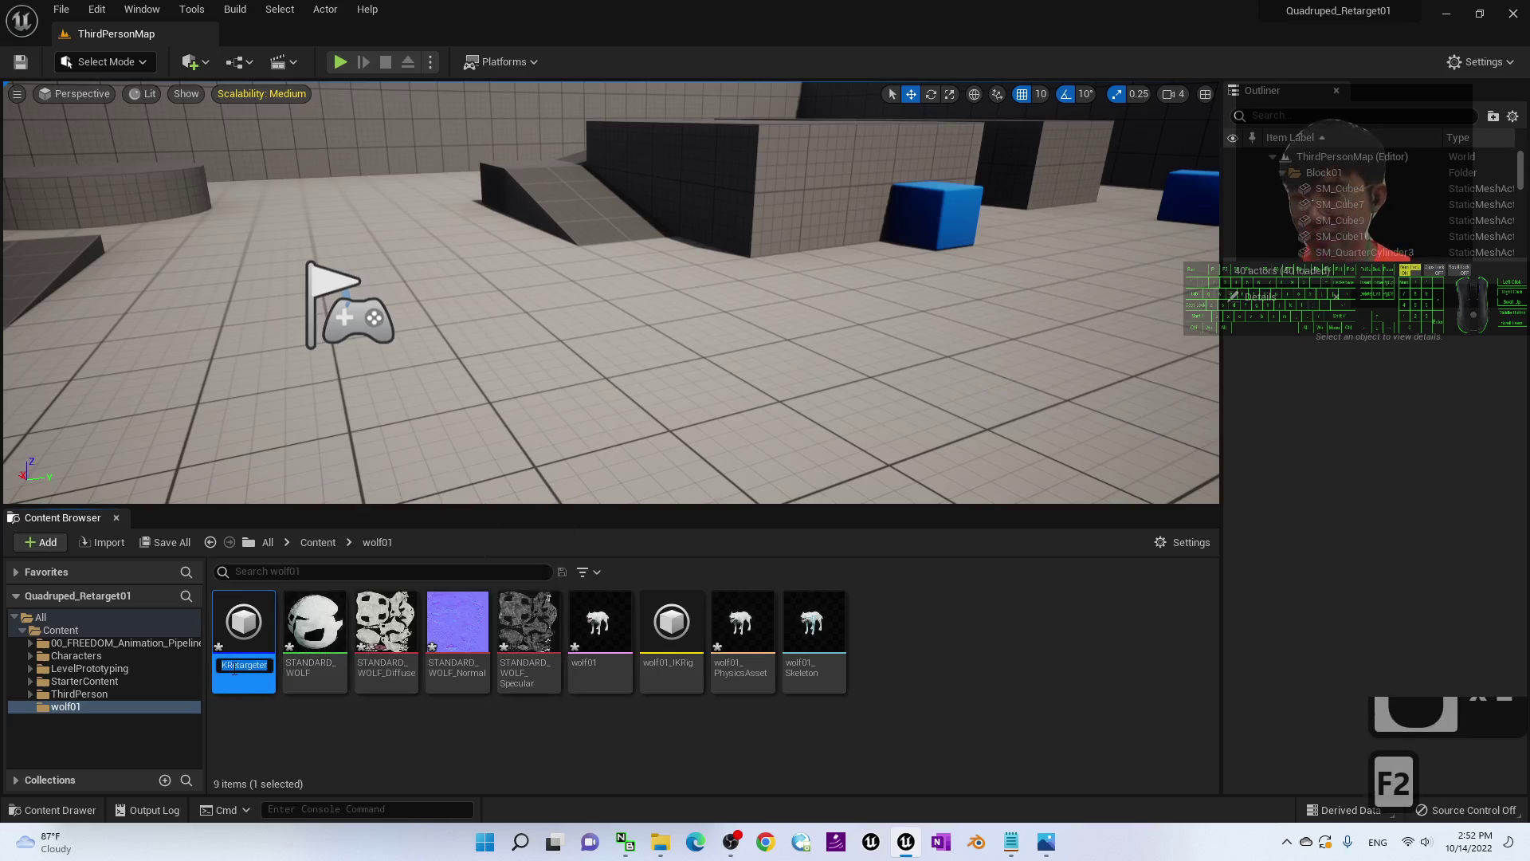
drag(234, 670, 167, 647)
text(Q)
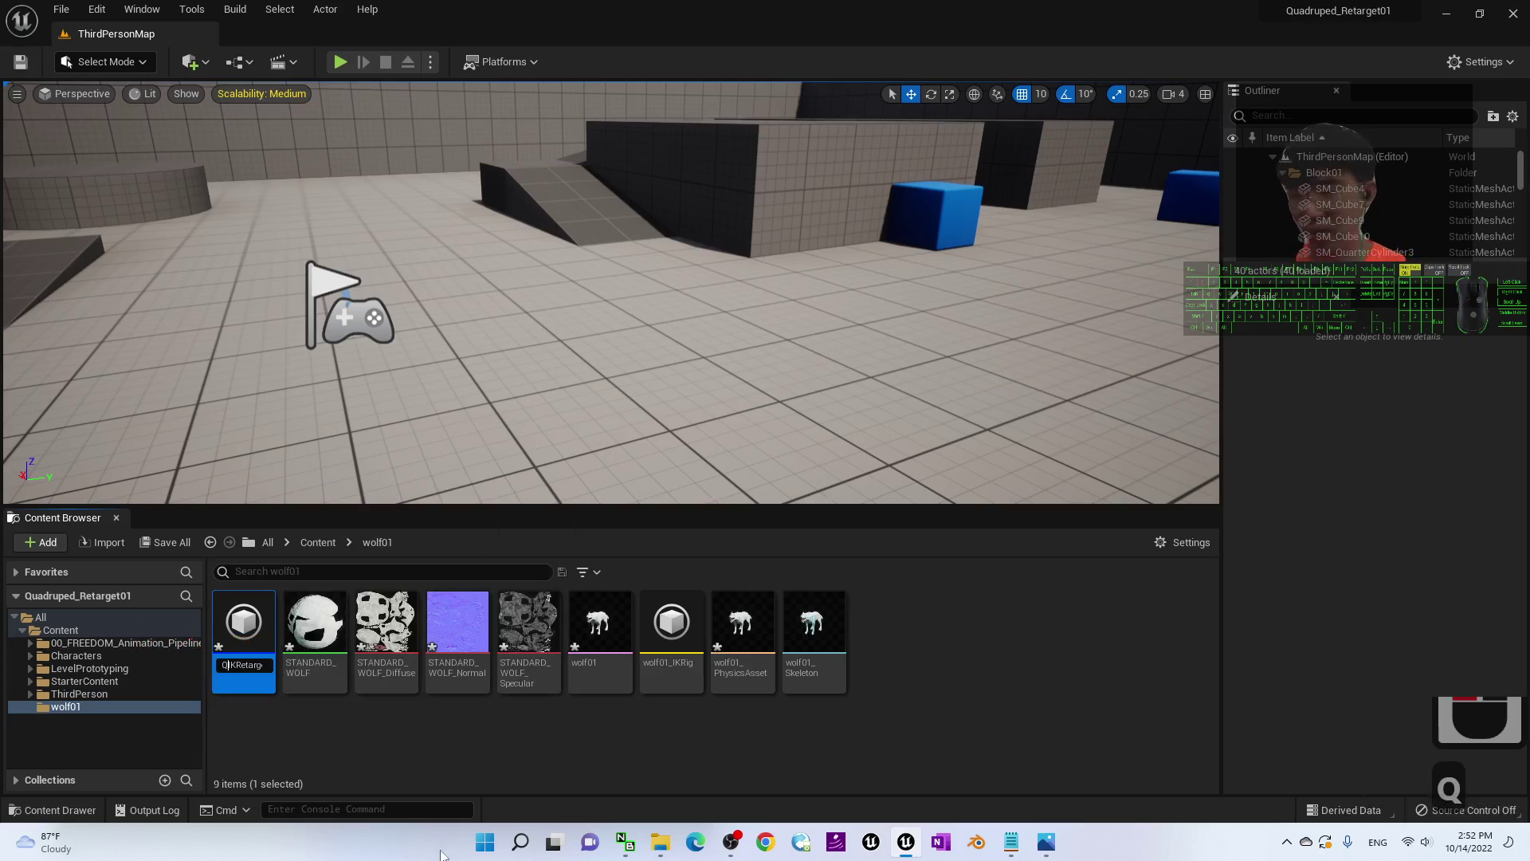
text(u)
text(adr)
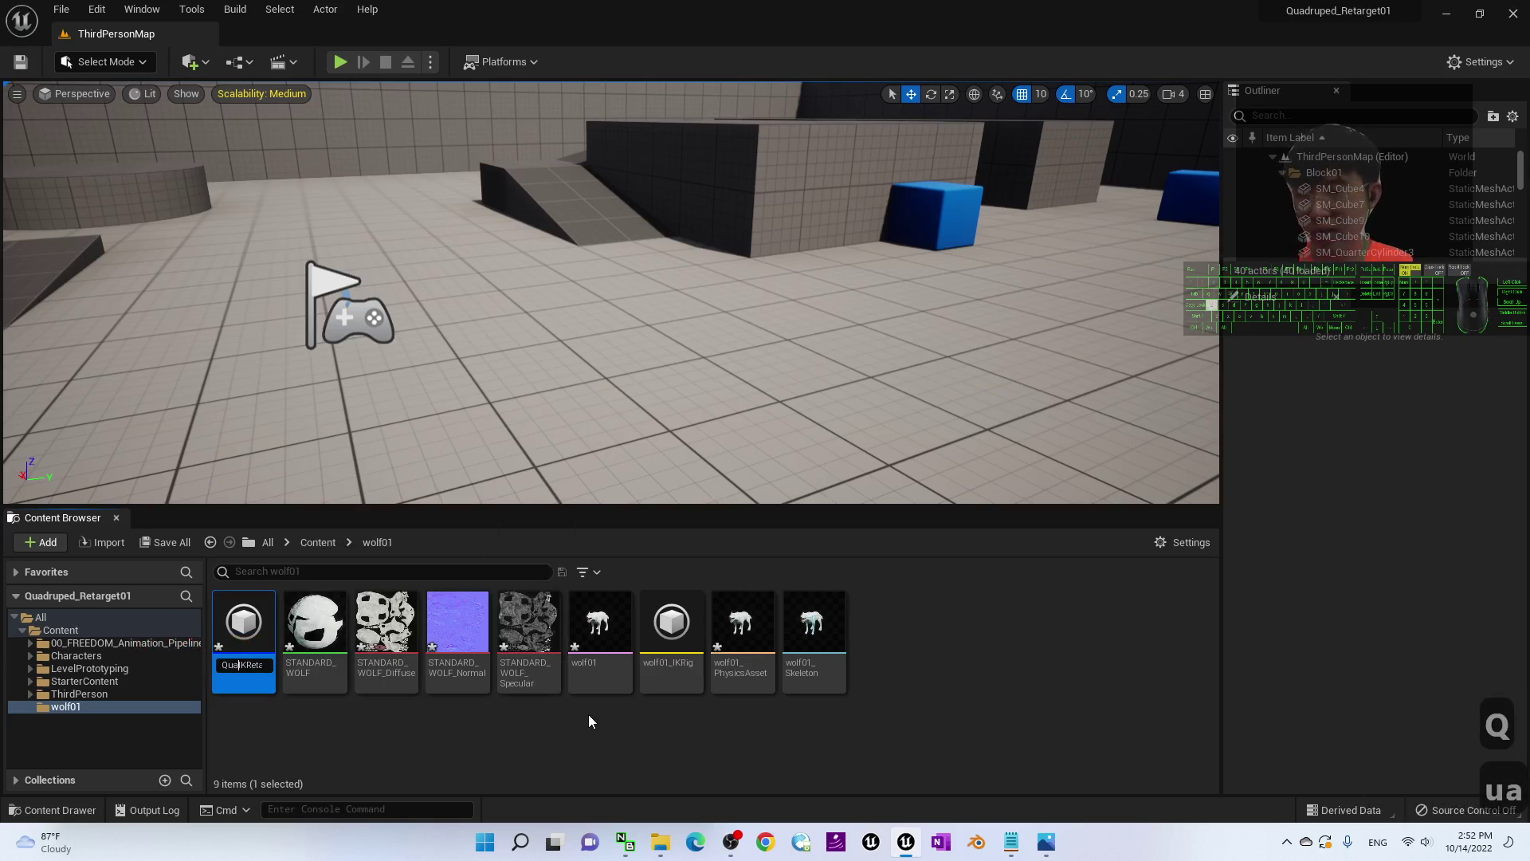
key(BackSpace)
text(dra)
key(BackSpace)
text(uped)
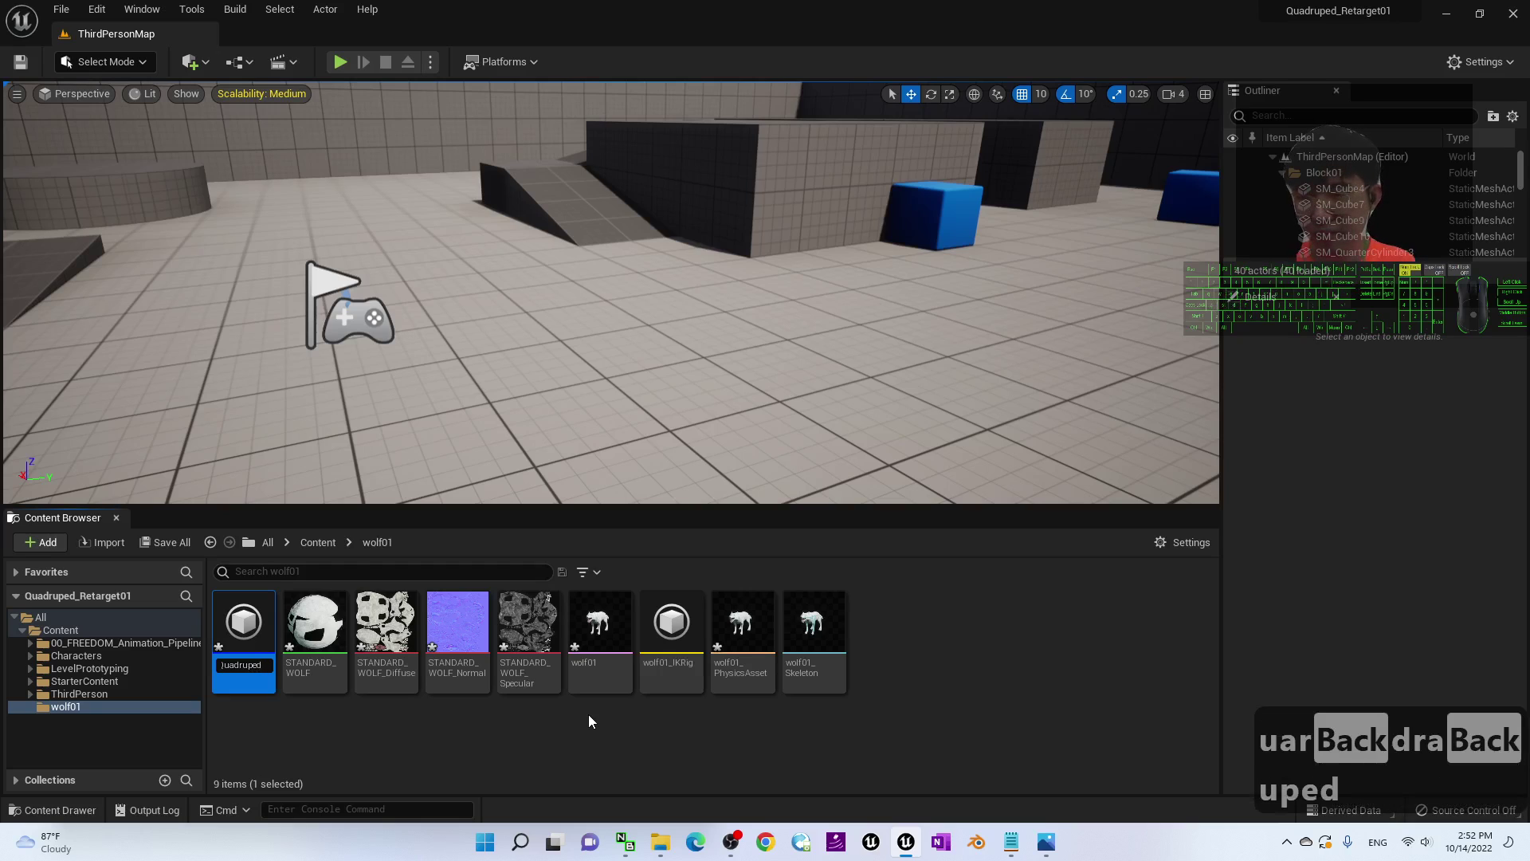
text(_to_)
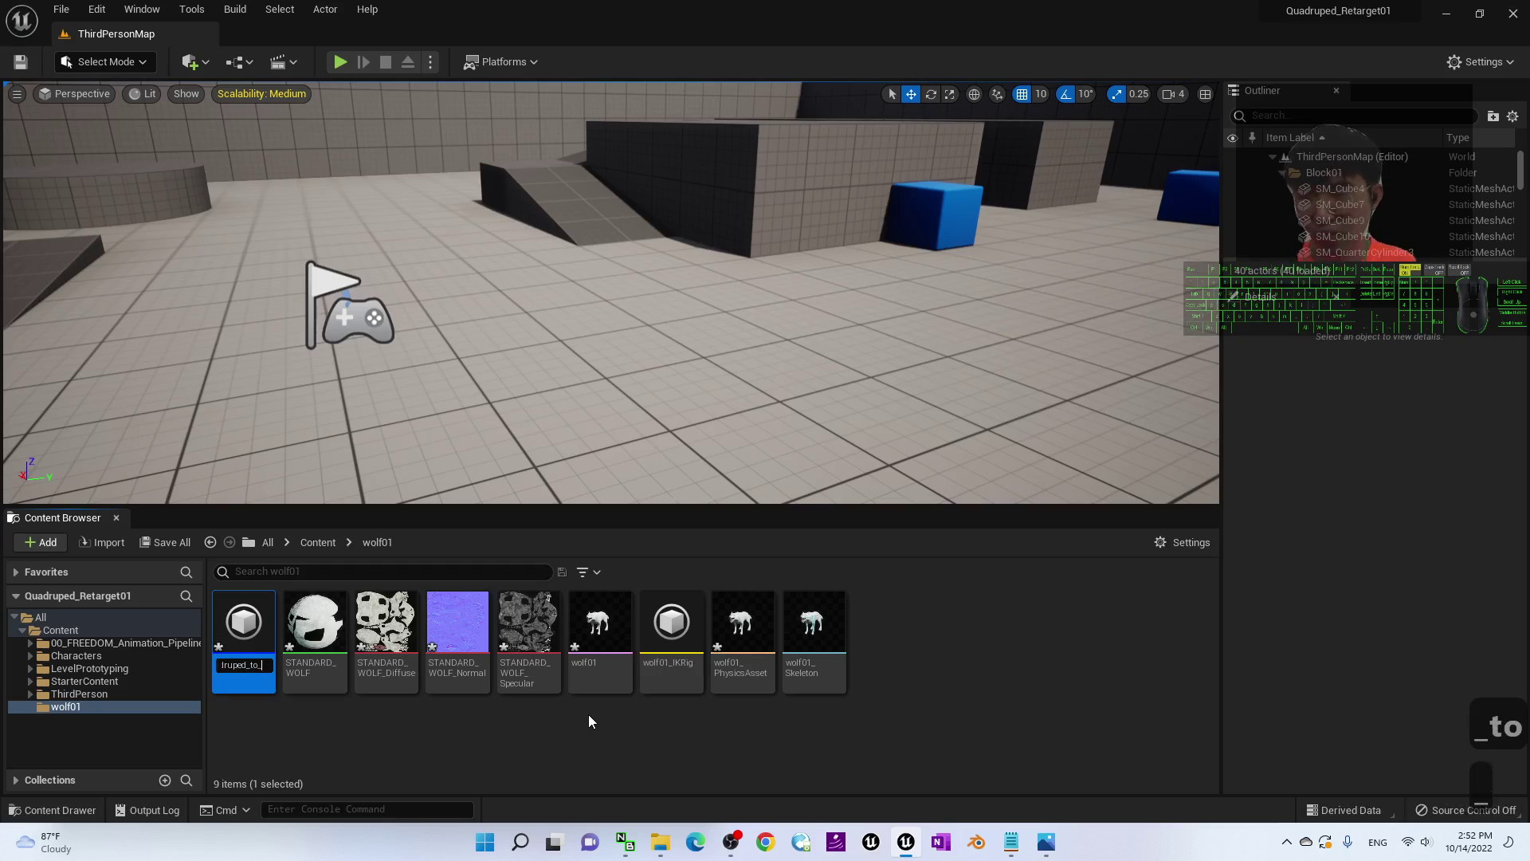
text(wolf01_)
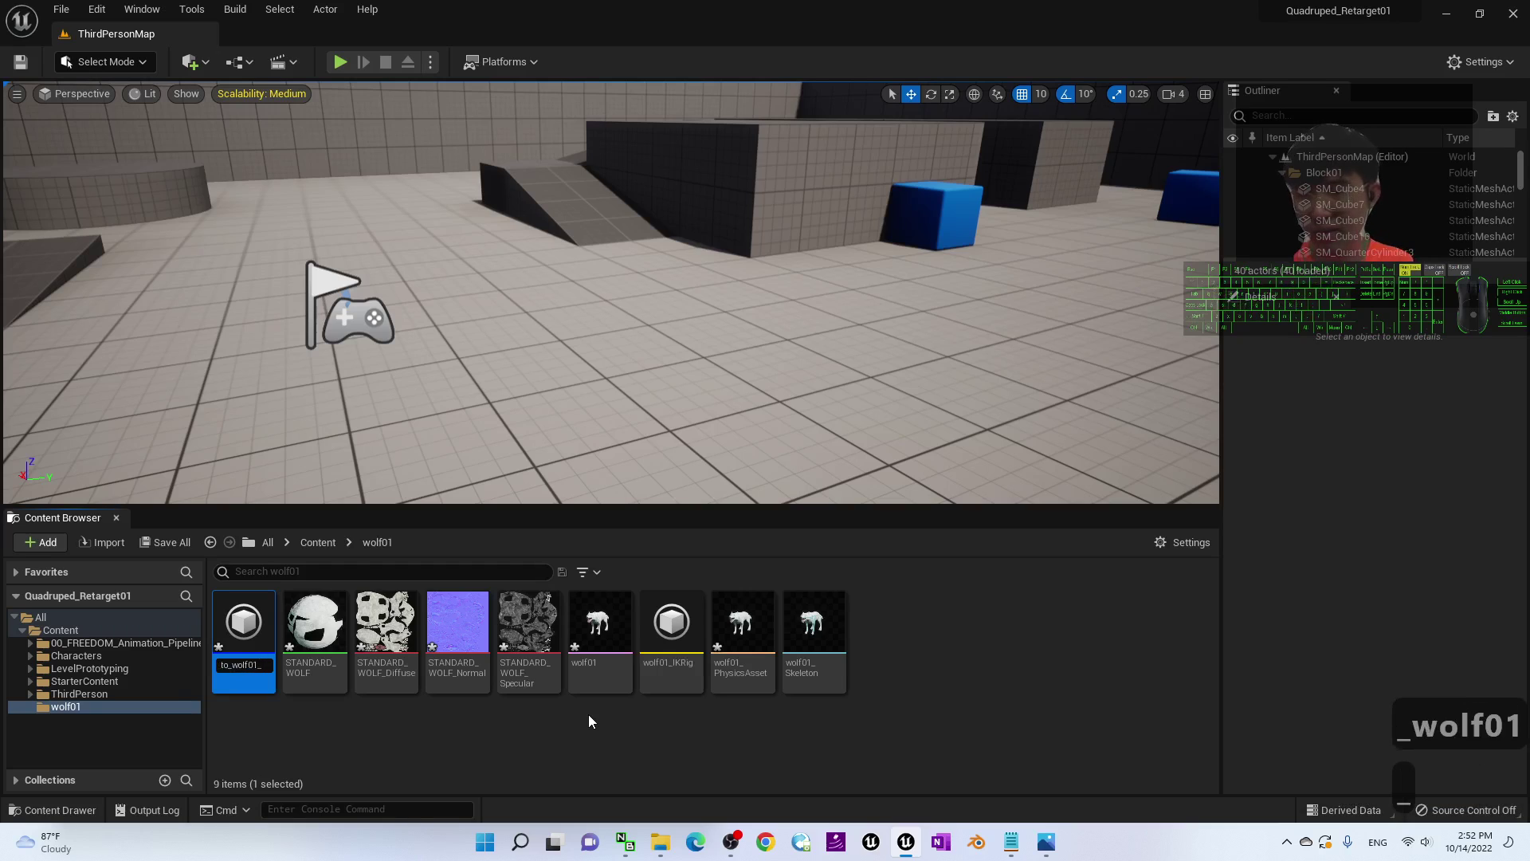
key(Return)
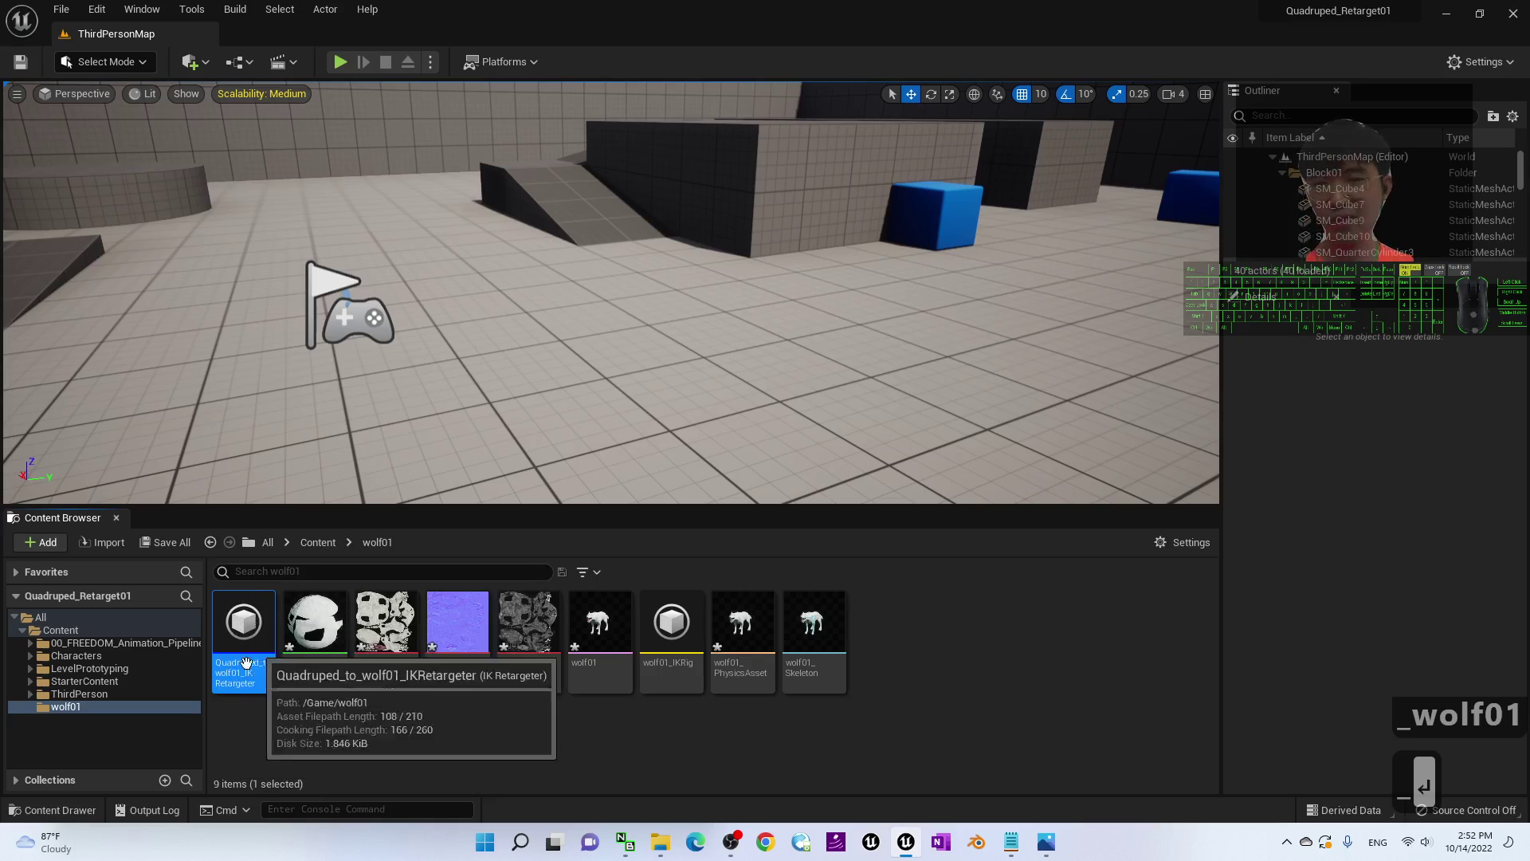
- Open the Quadruped_to_wolf01_IKRetargeter asset for editing
click(370, 742)
double_click(246, 680)
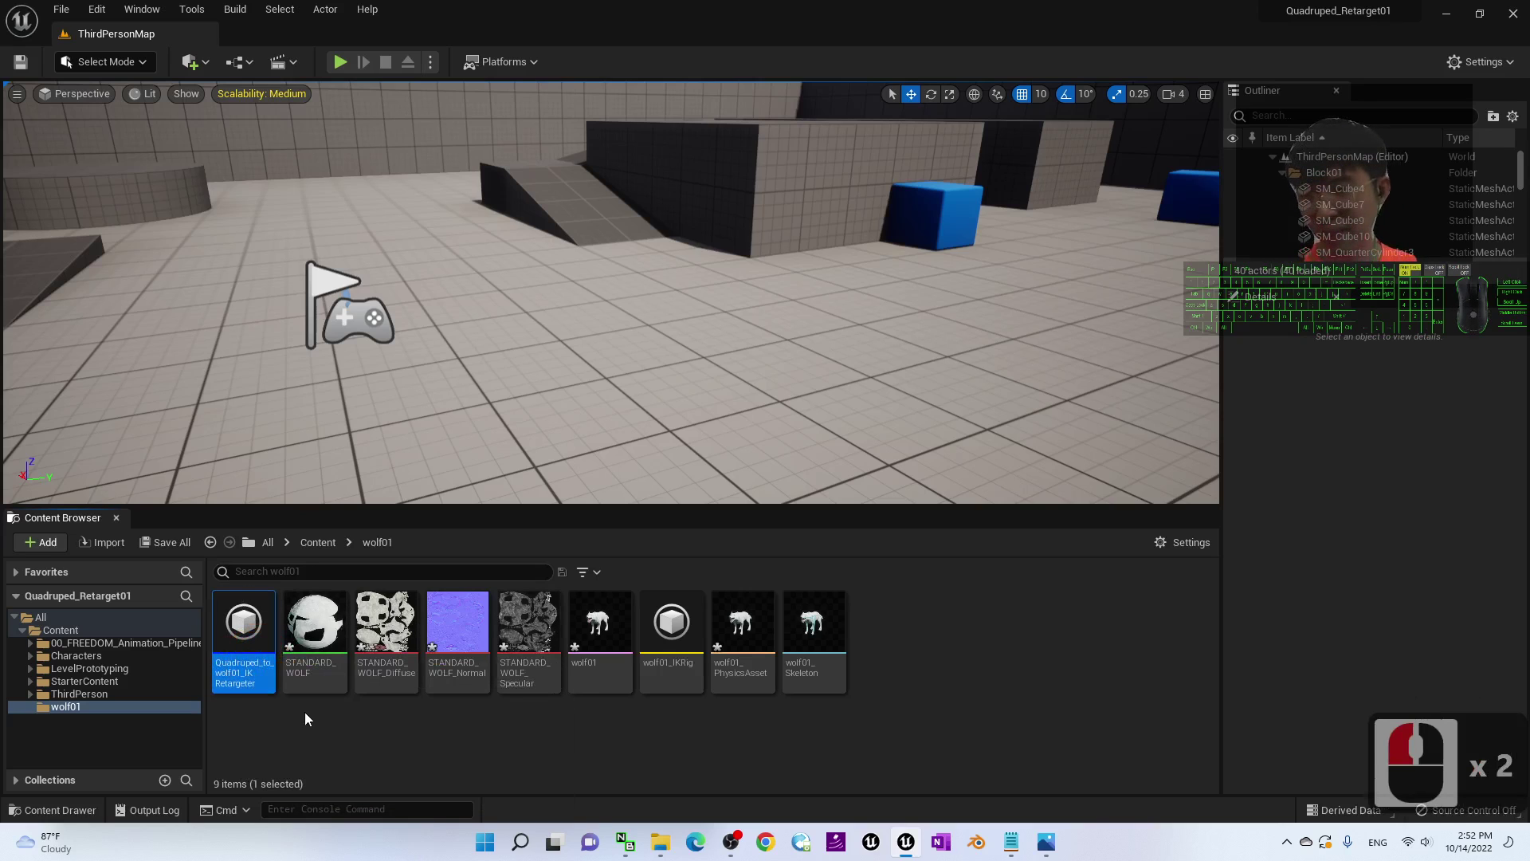
double_click(247, 634)
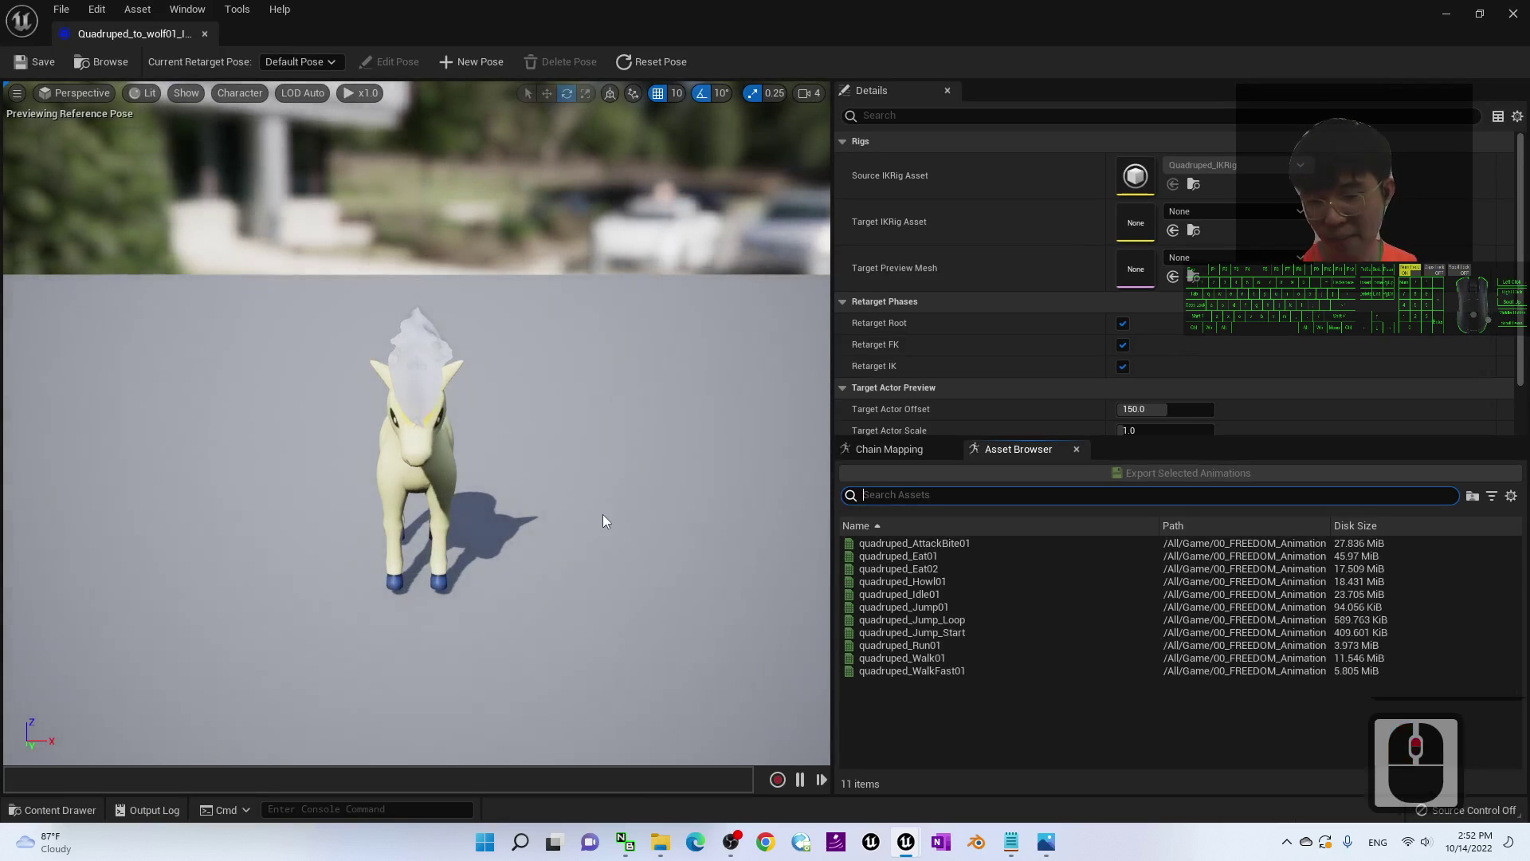
- Set the retargeter's Target IKRig Asset to wolf01_IKRig
alt+drag(624, 525, 500, 483)
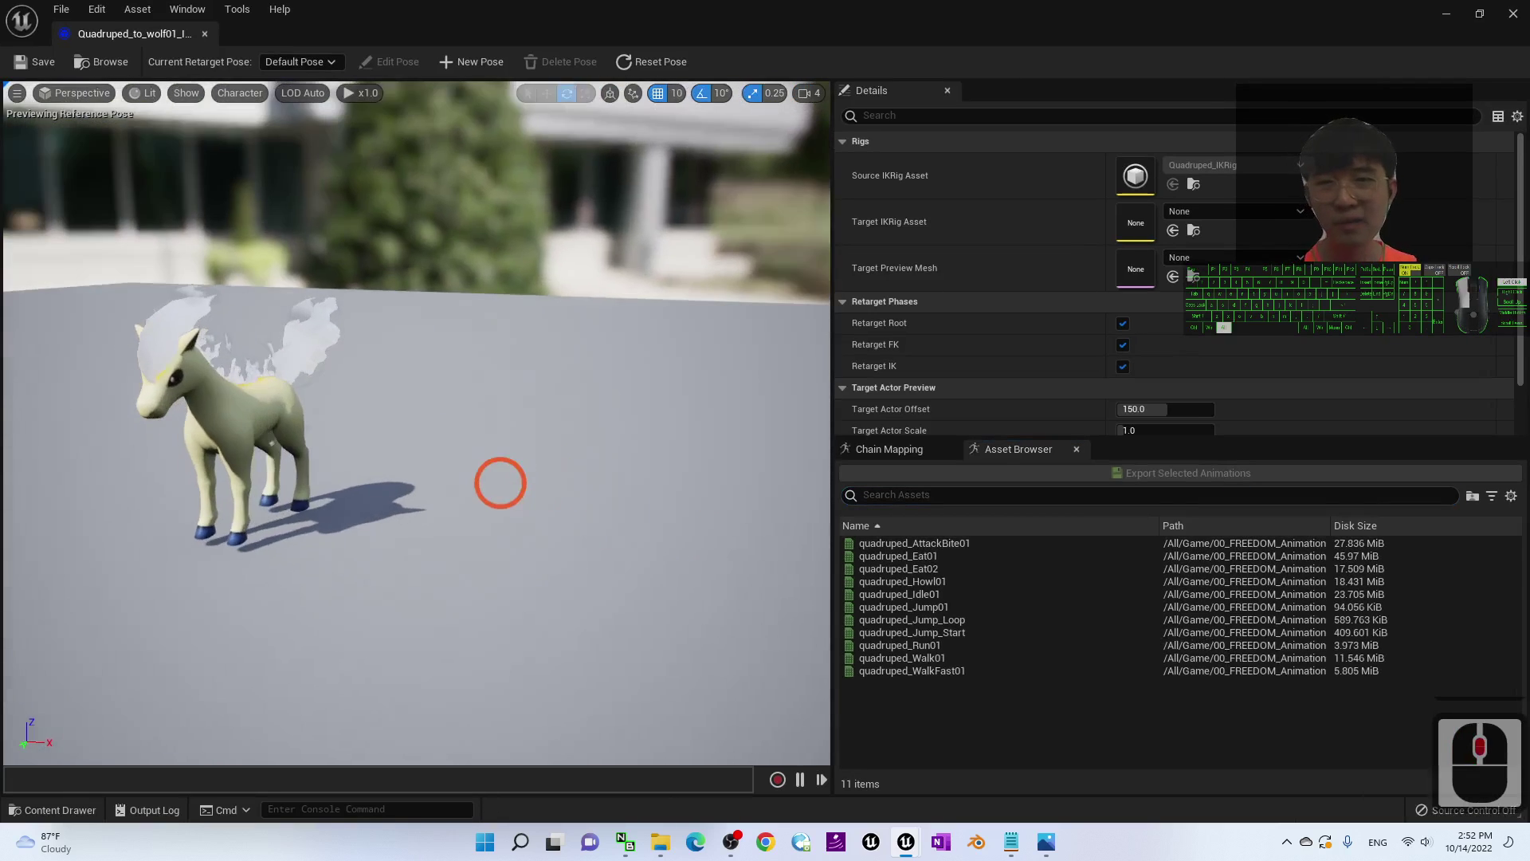
scroll(283, 410, up, 2)
mouse_move(284, 410)
alt+middle_down()
mouse_move(302, 425)
mouse_move(258, 400)
alt+middle_up()
alt+drag(369, 449, 345, 452)
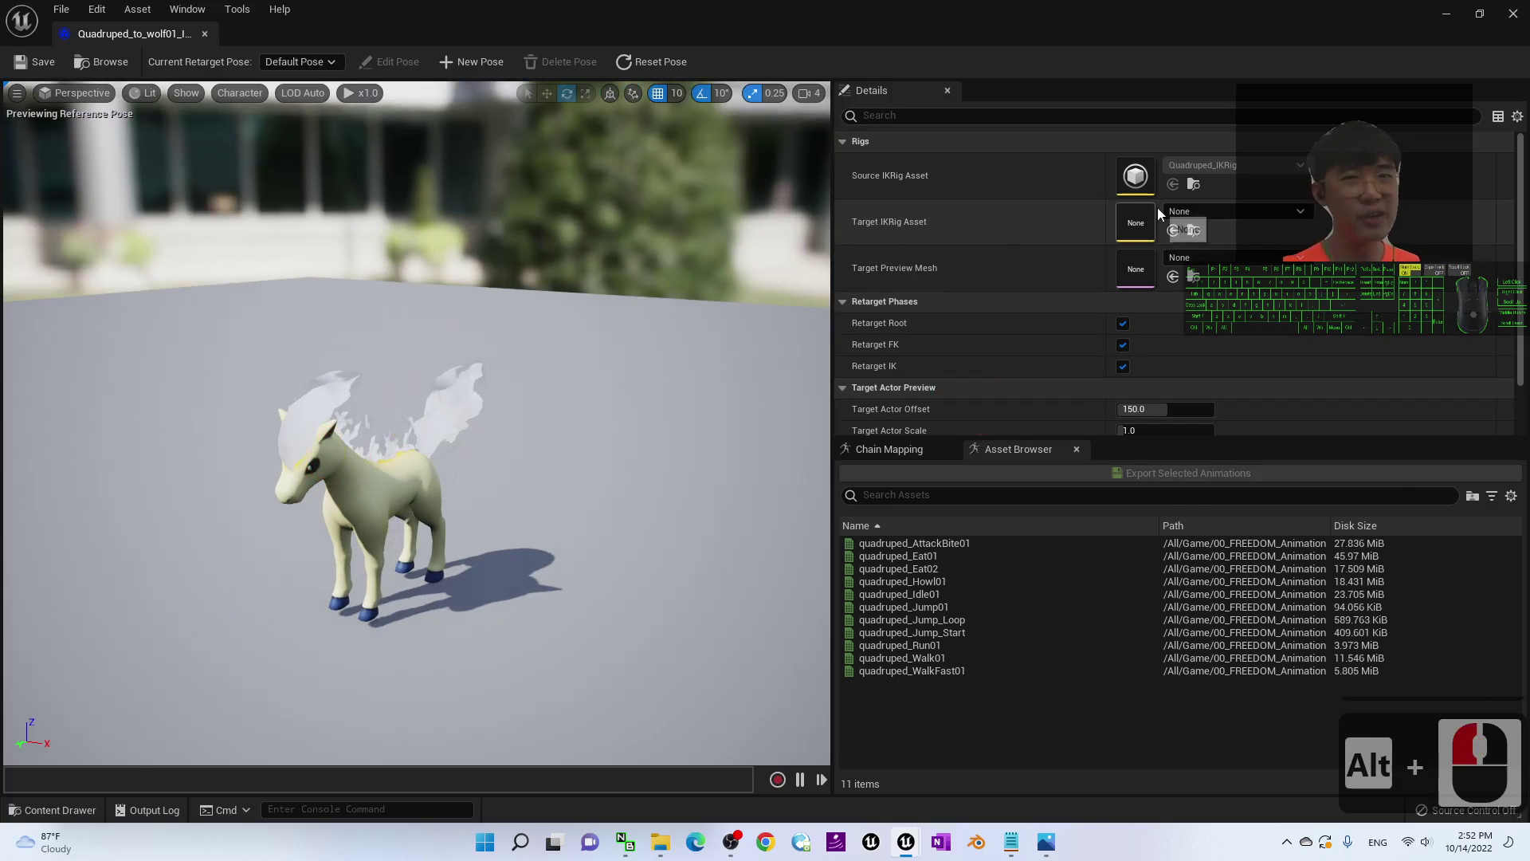
click(1186, 212)
scroll(1323, 478, down, 12)
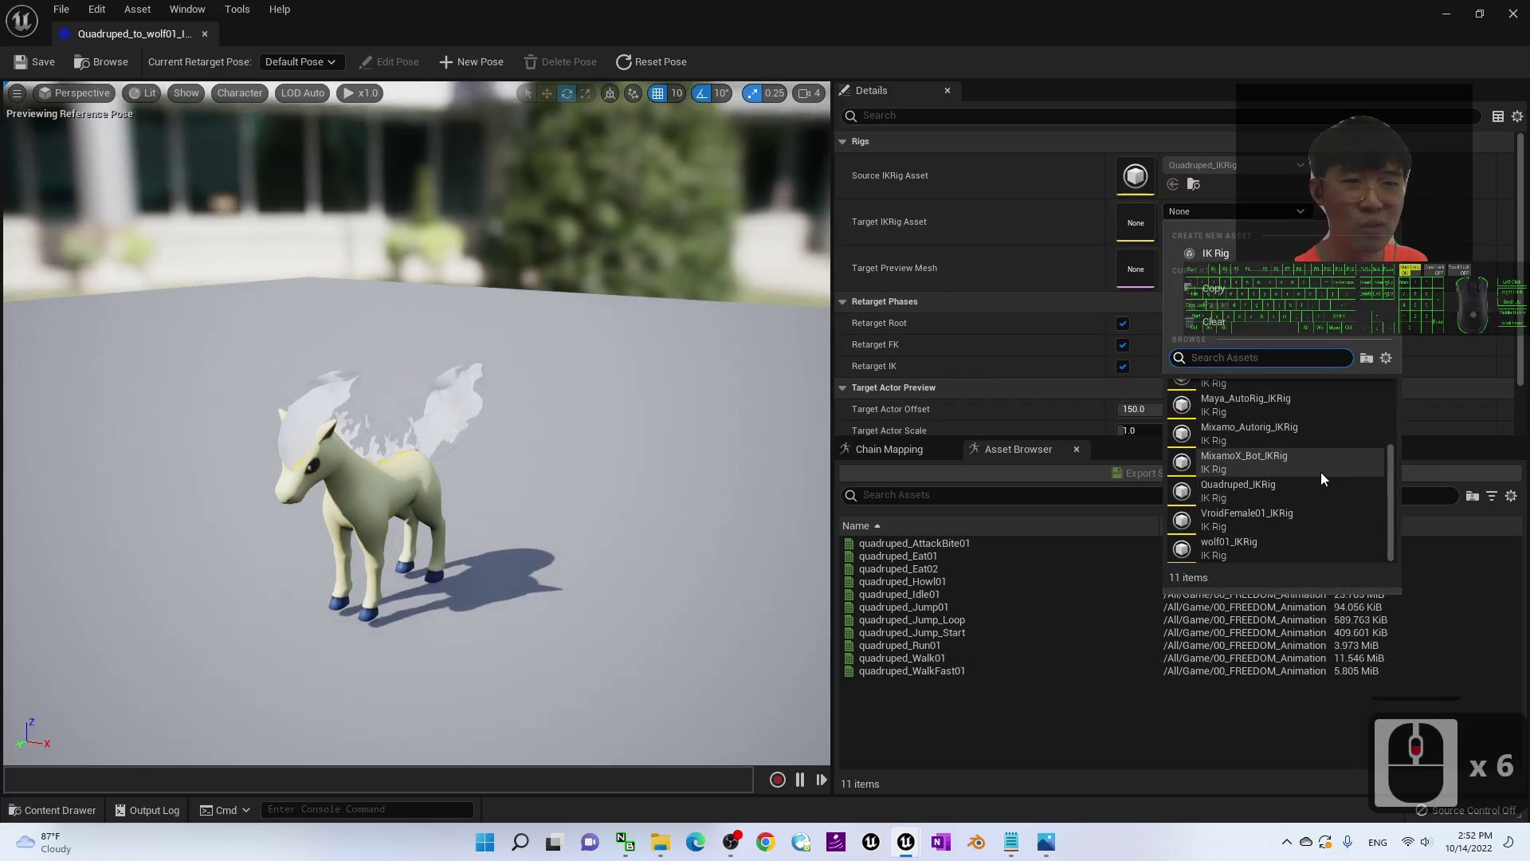
click(1245, 542)
alt+drag(700, 519, 575, 476)
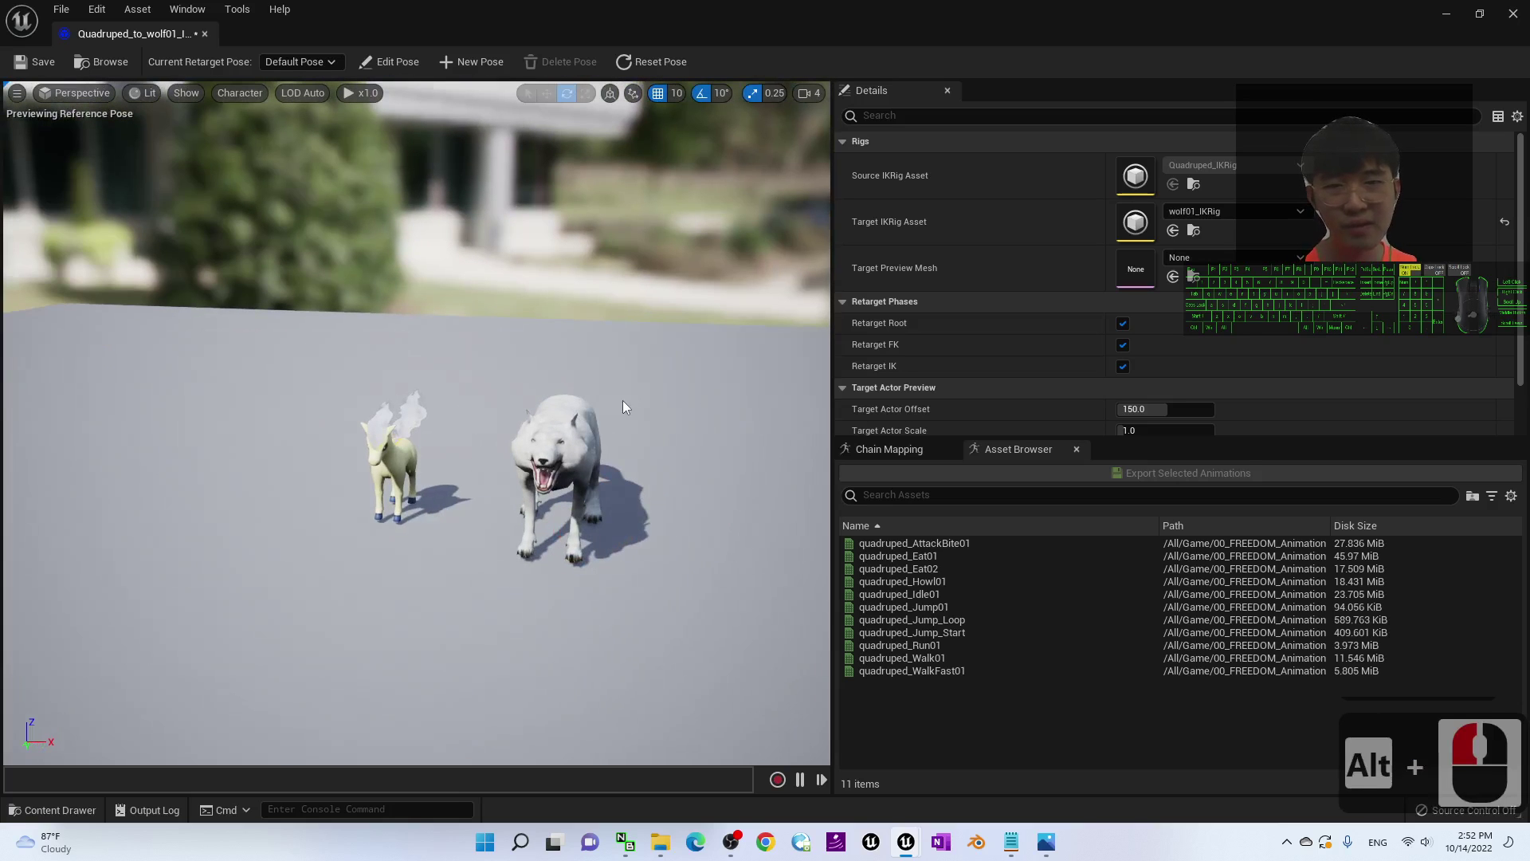
alt+drag(623, 400, 666, 414)
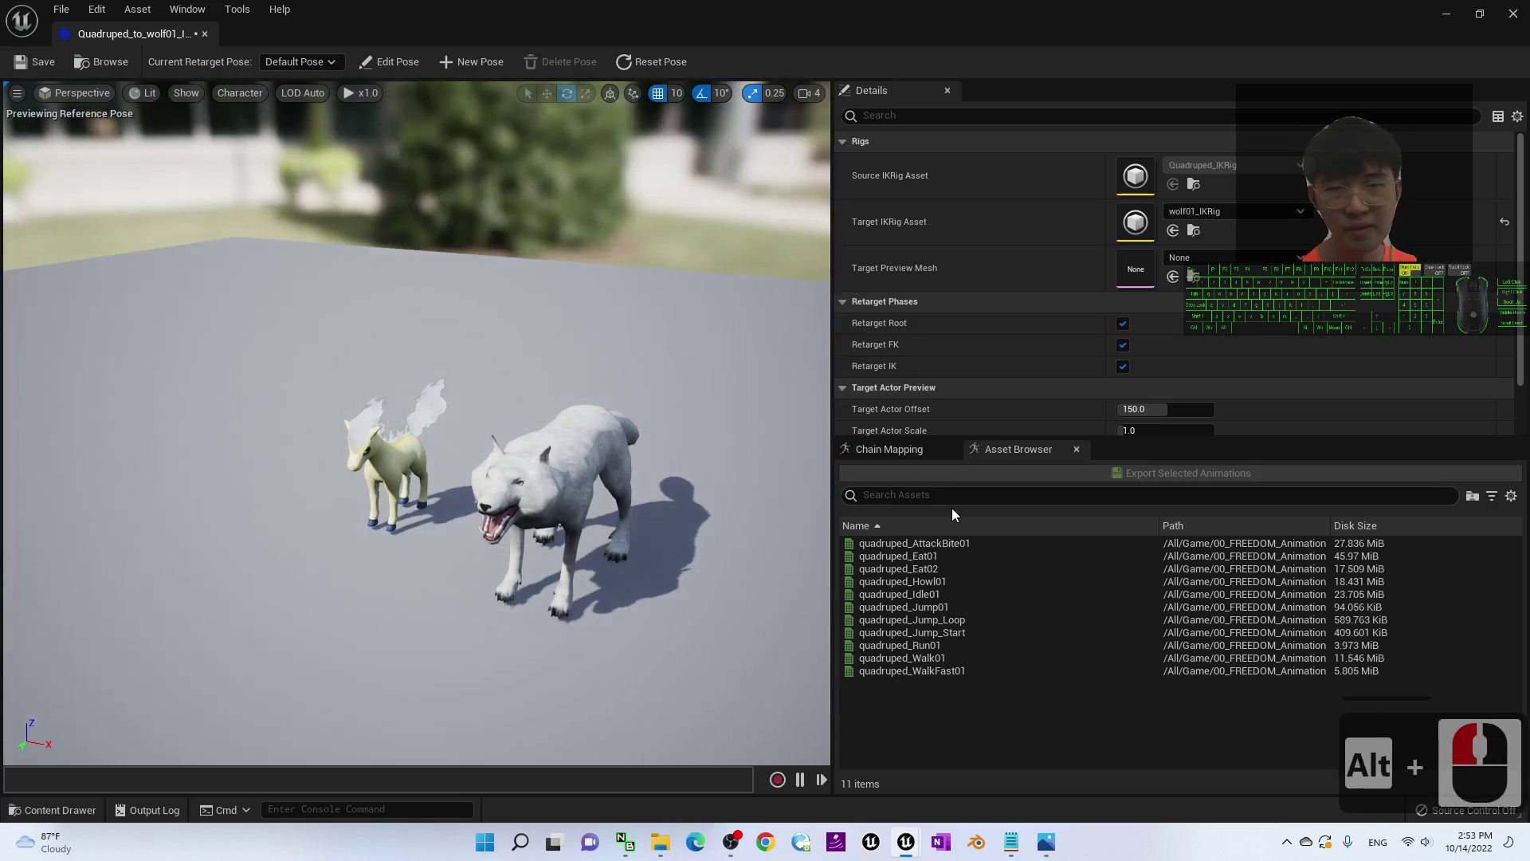
- In the chain mapping, set the source chain of the R-Clavicle target chain to RThigh
click(884, 451)
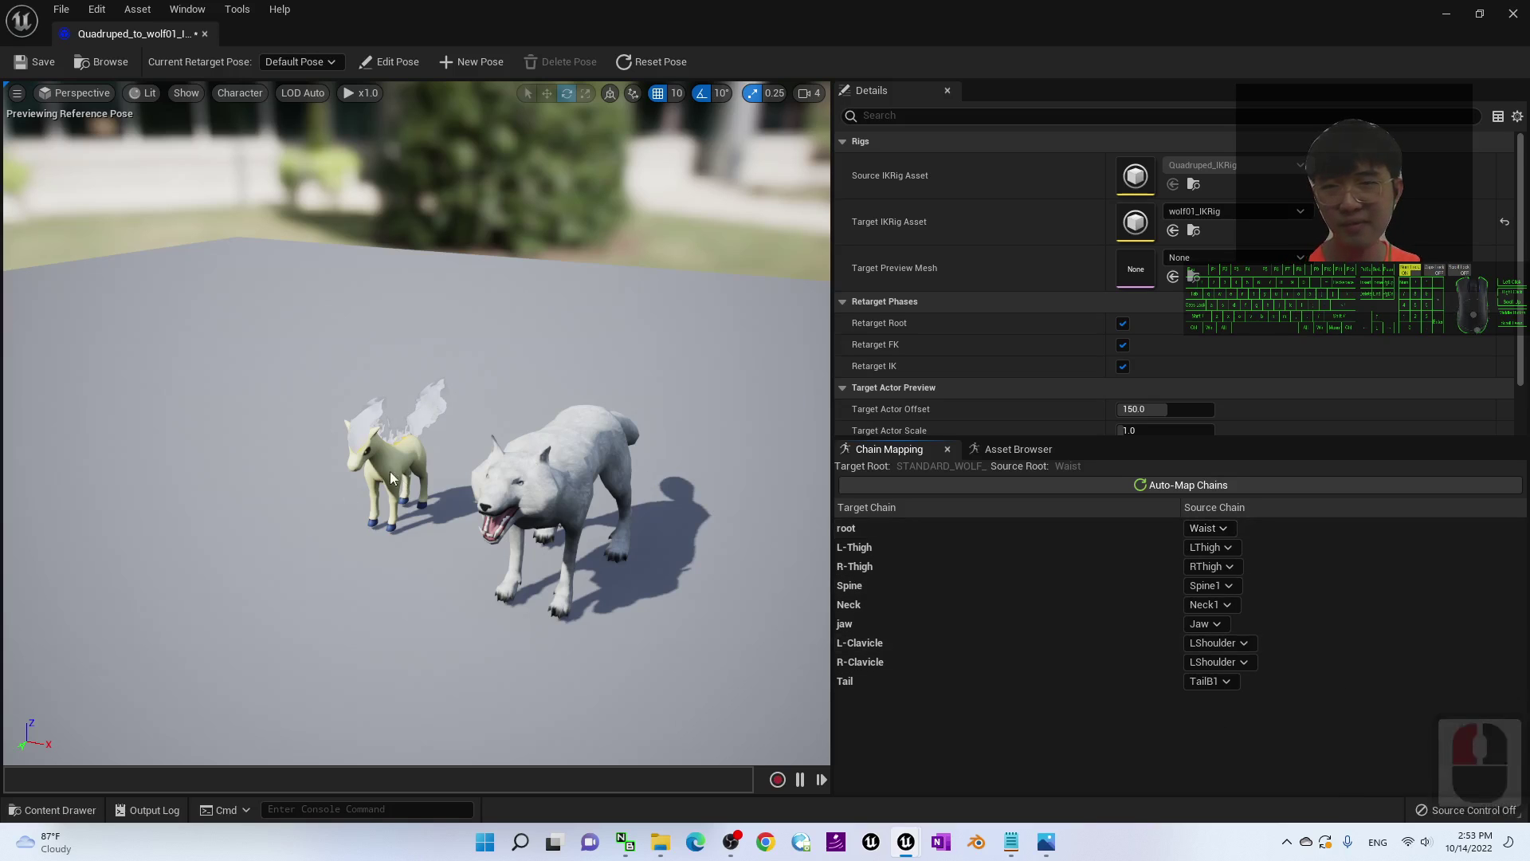
scroll(530, 466, up, 2)
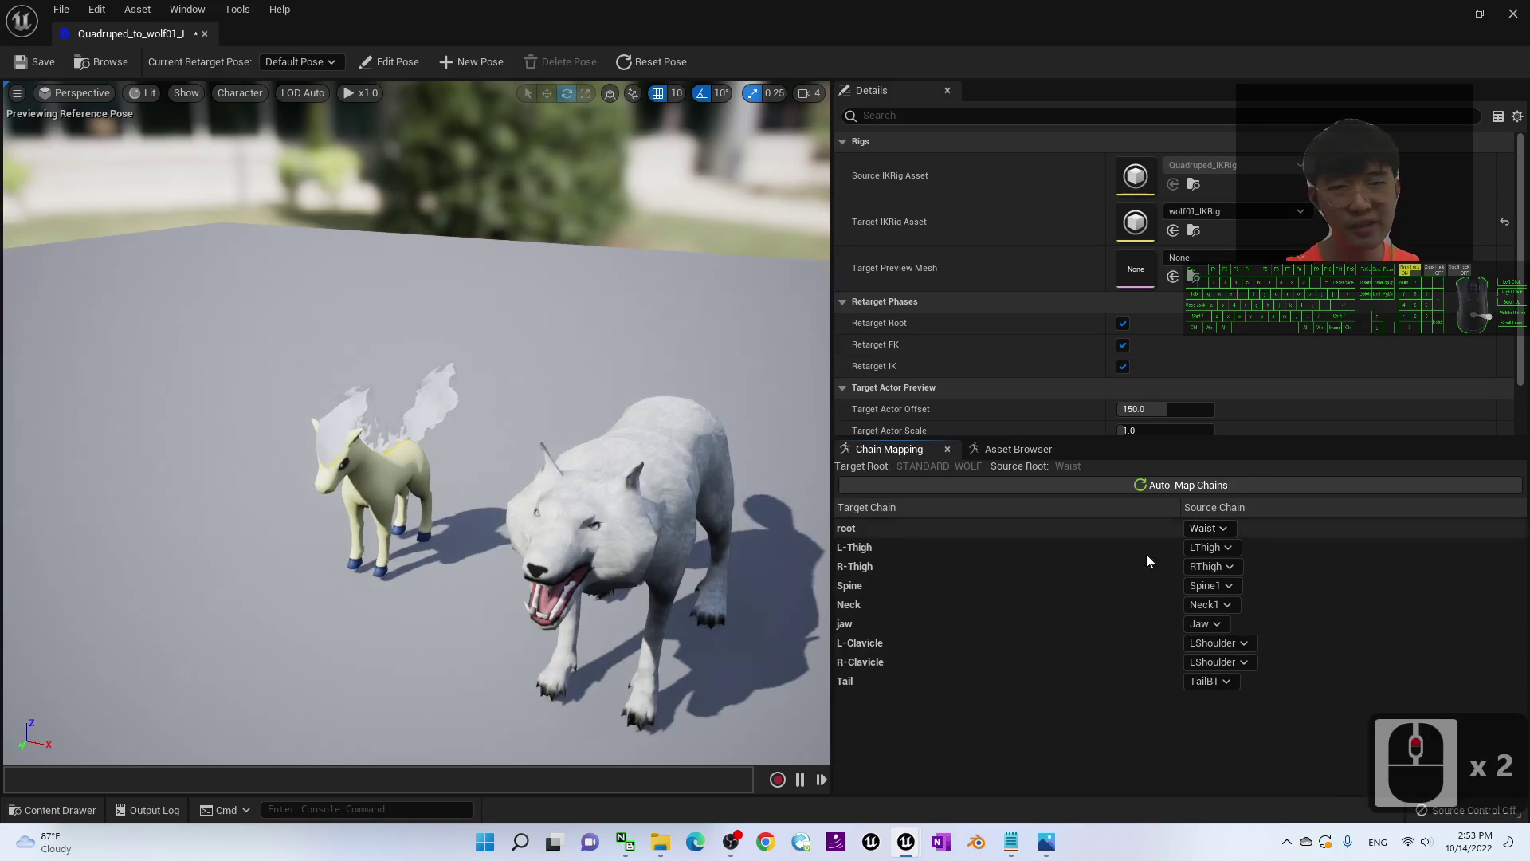
click(1221, 531)
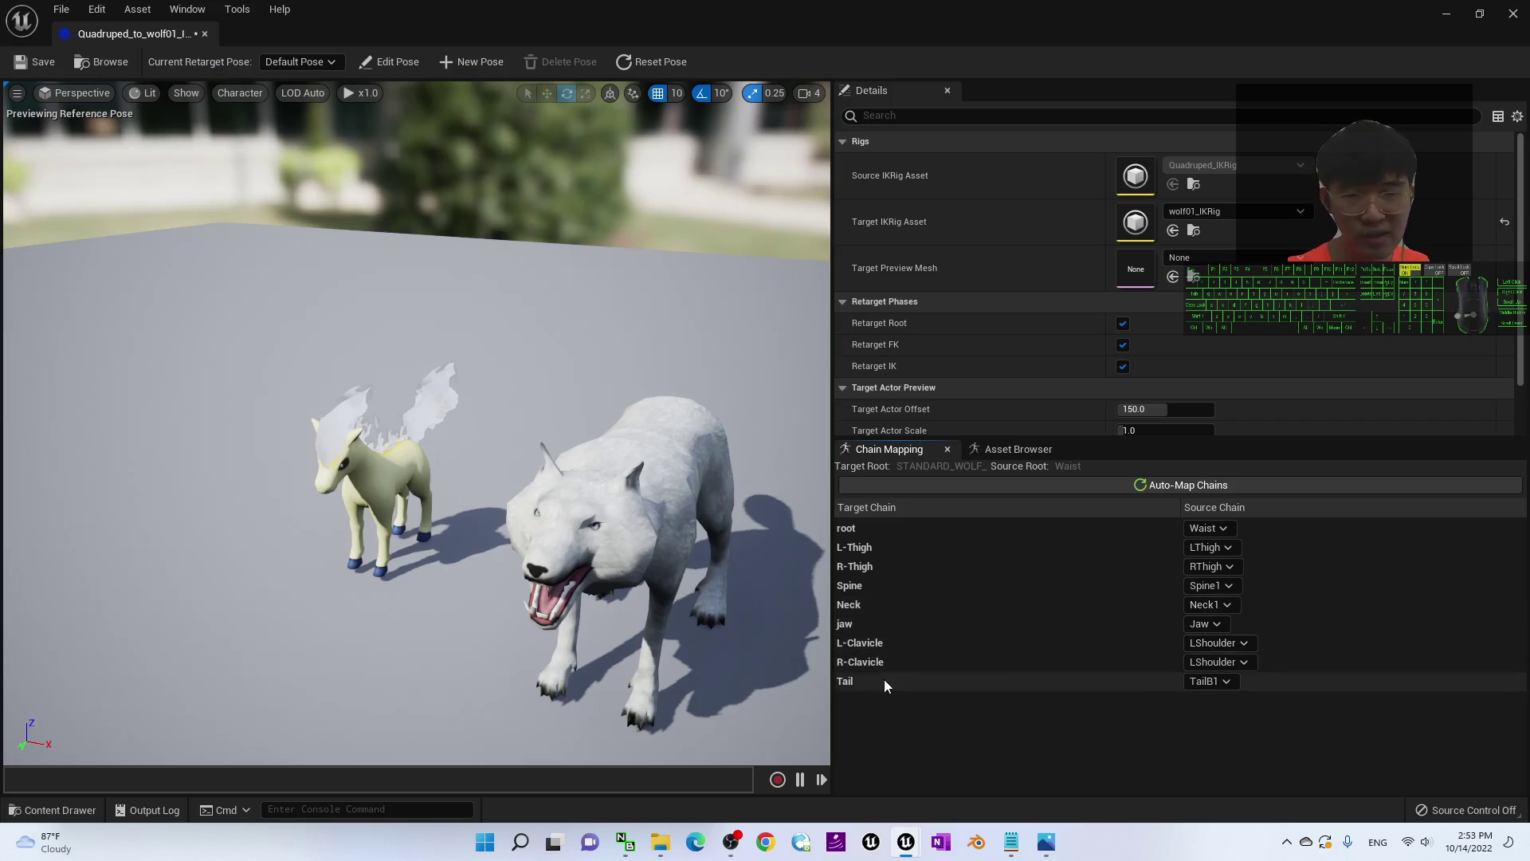
click(1228, 666)
click(1207, 544)
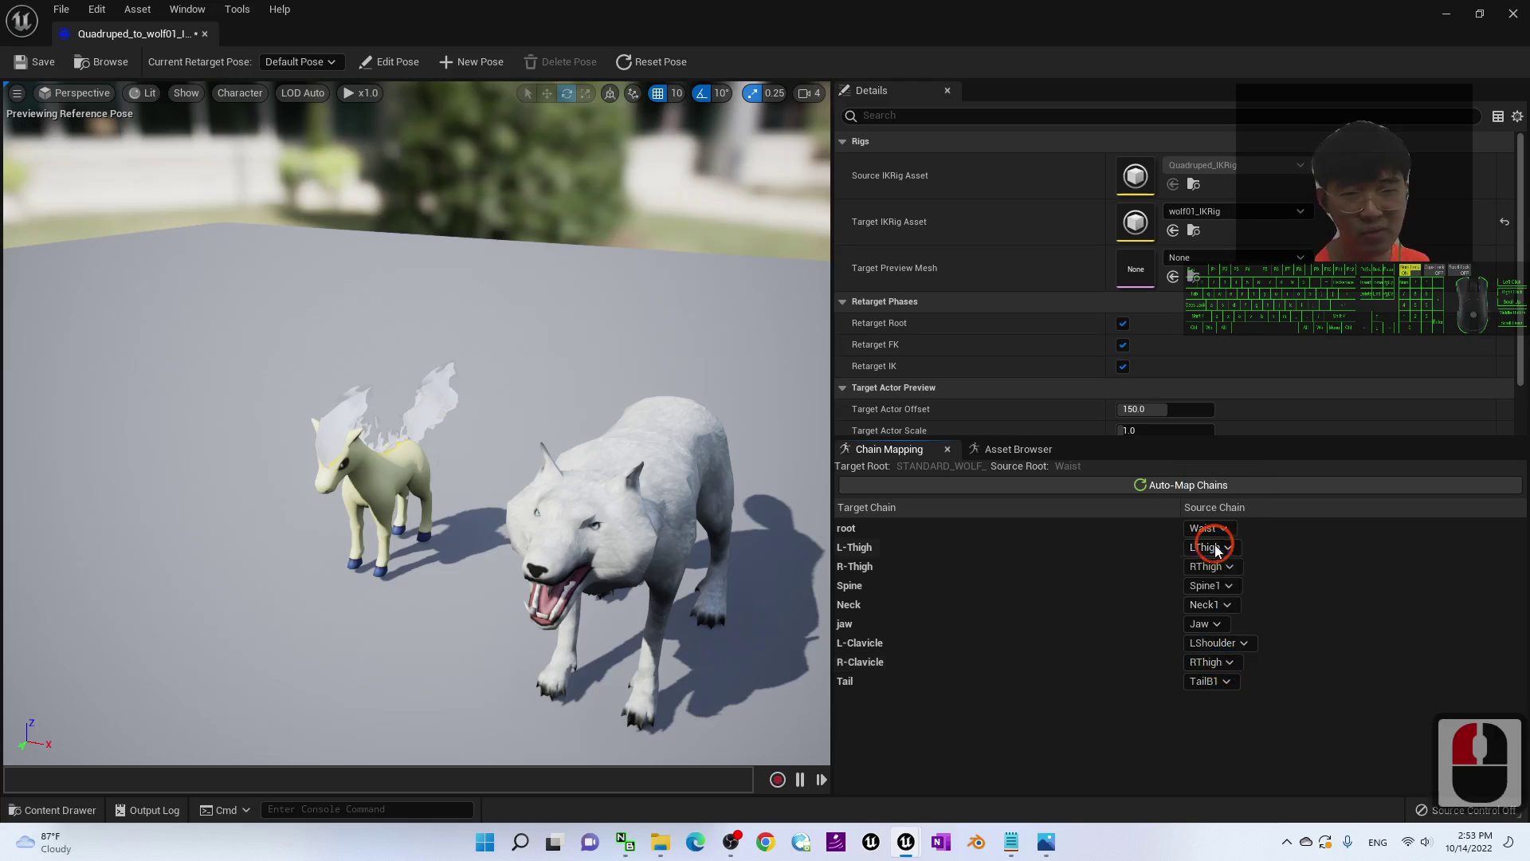
- Examine the source quadruped and the target wolf from several angles to compare their reference poses
scroll(688, 533, down, 2)
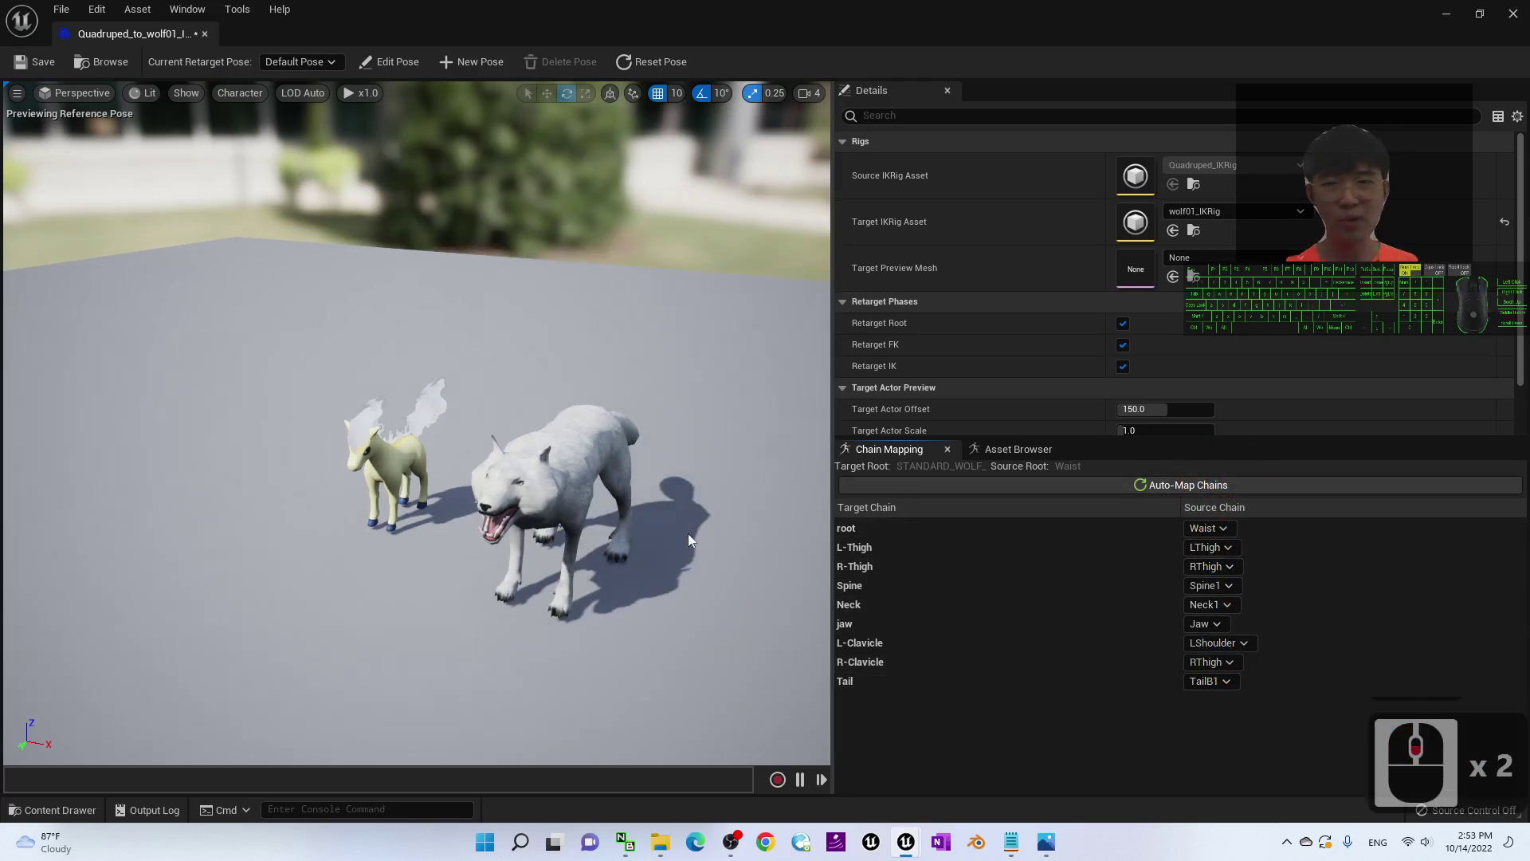
alt+drag(688, 534, 309, 529)
scroll(670, 566, up, 3)
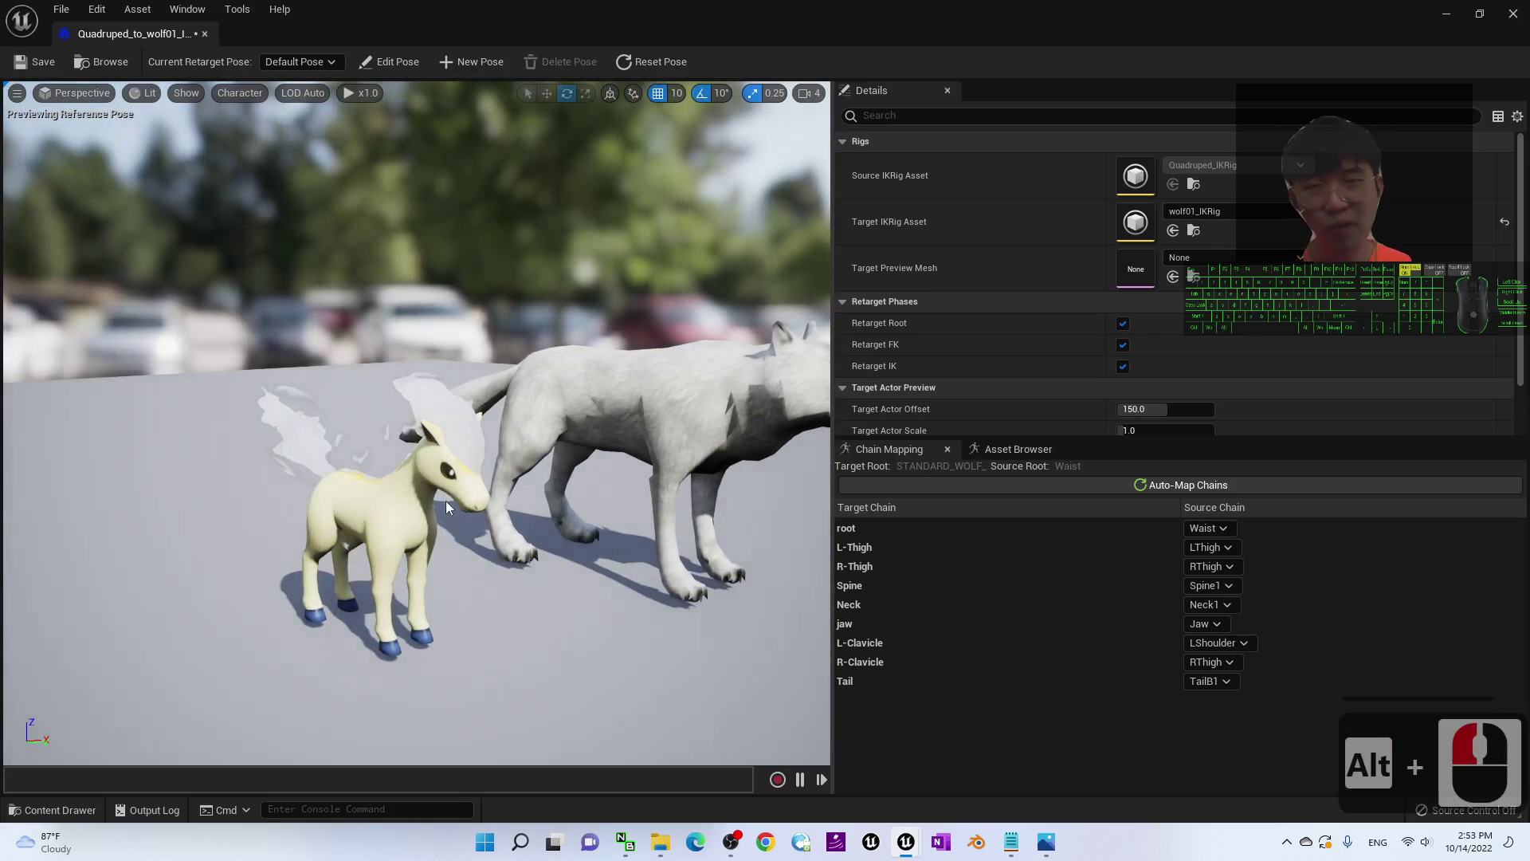
scroll(447, 500, down, 2)
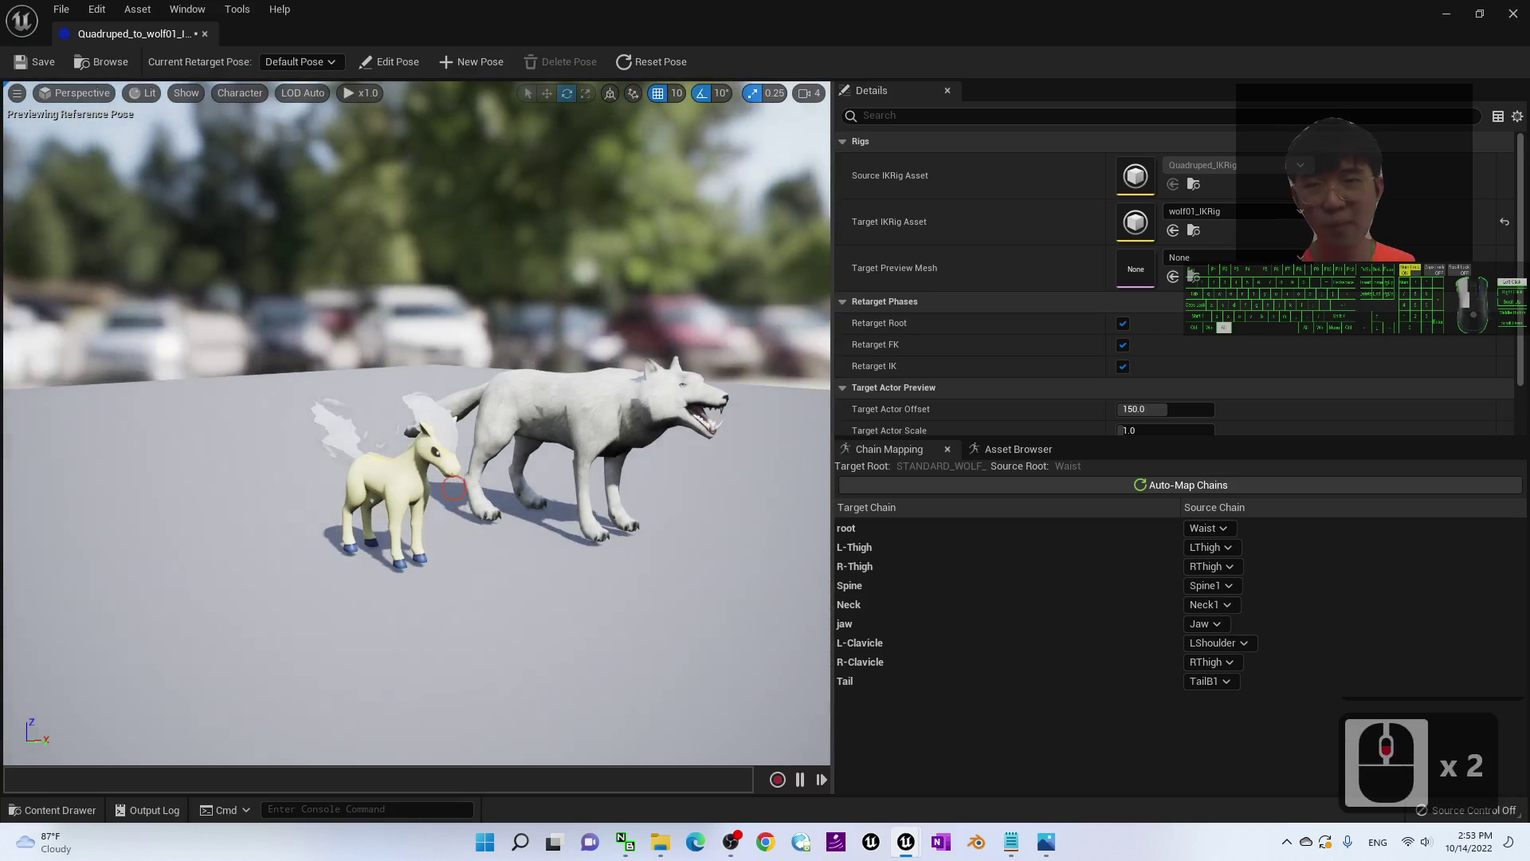
alt+drag(446, 501, 240, 431)
scroll(470, 466, up, 3)
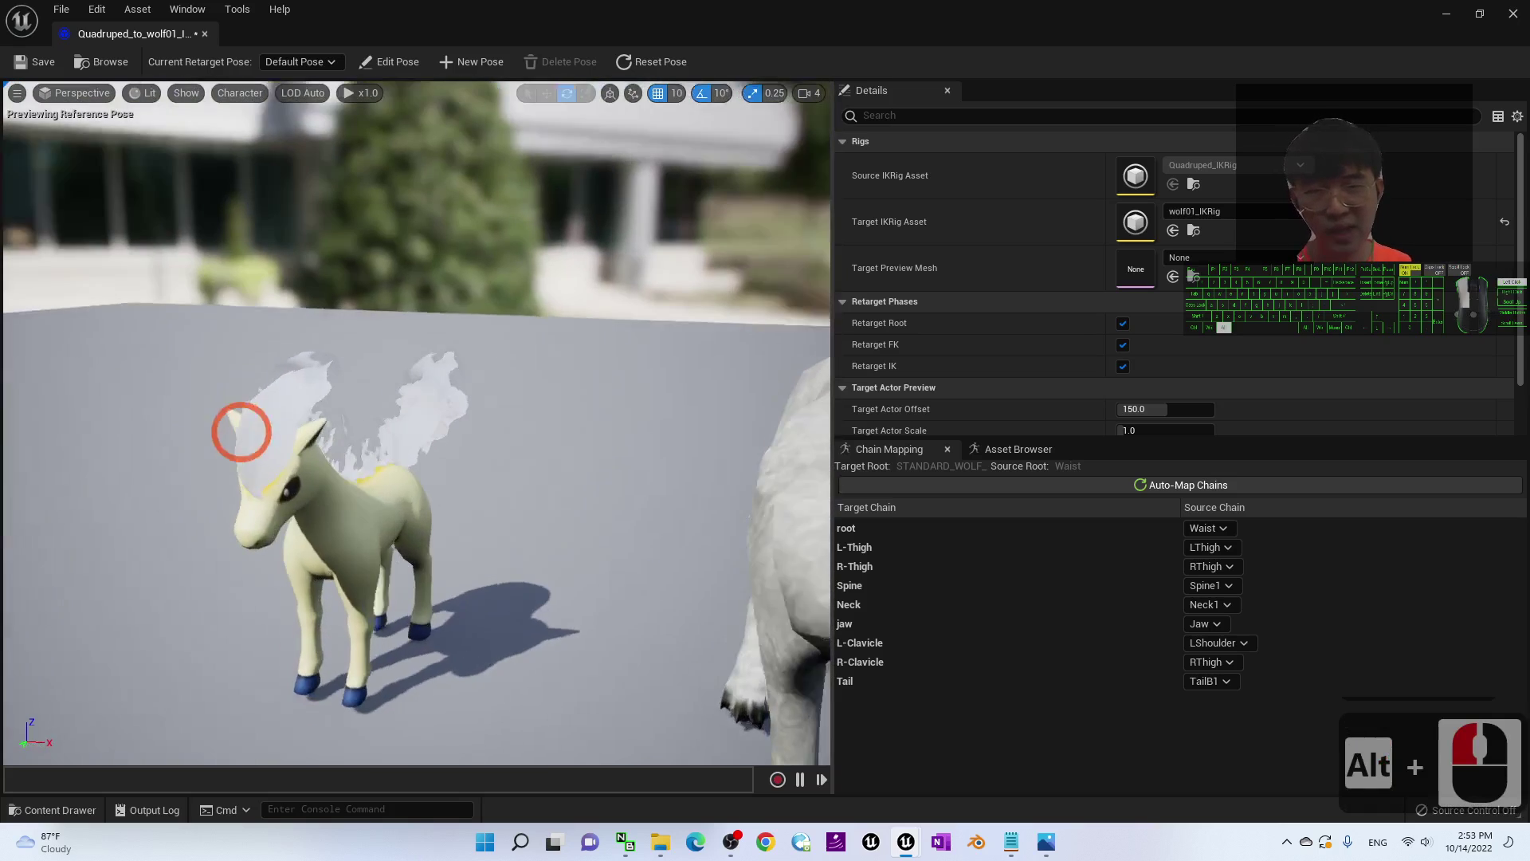
scroll(790, 381, down, 2)
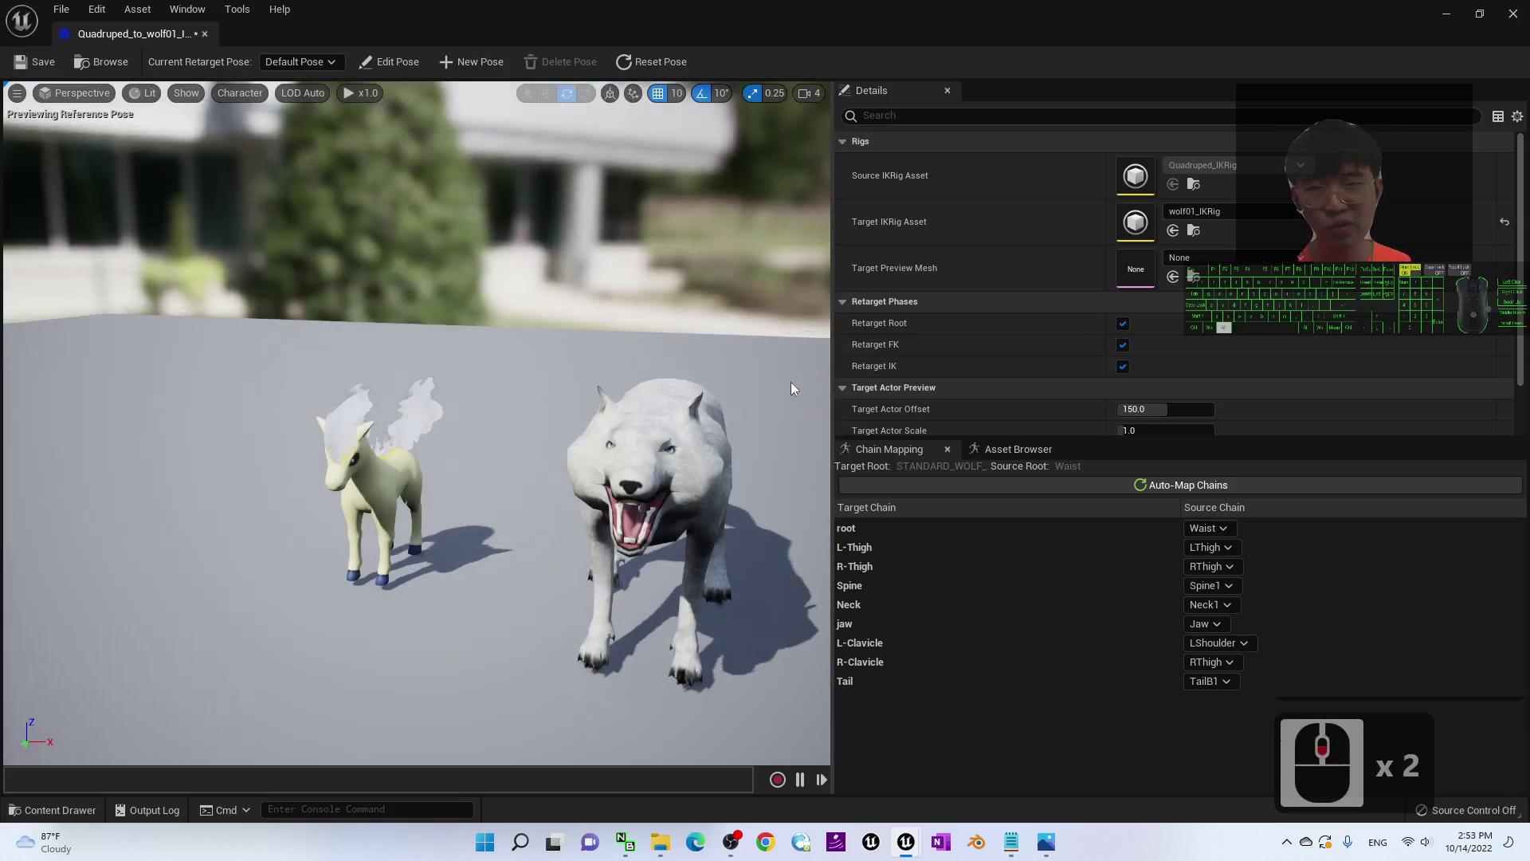
alt+drag(790, 381, 669, 451)
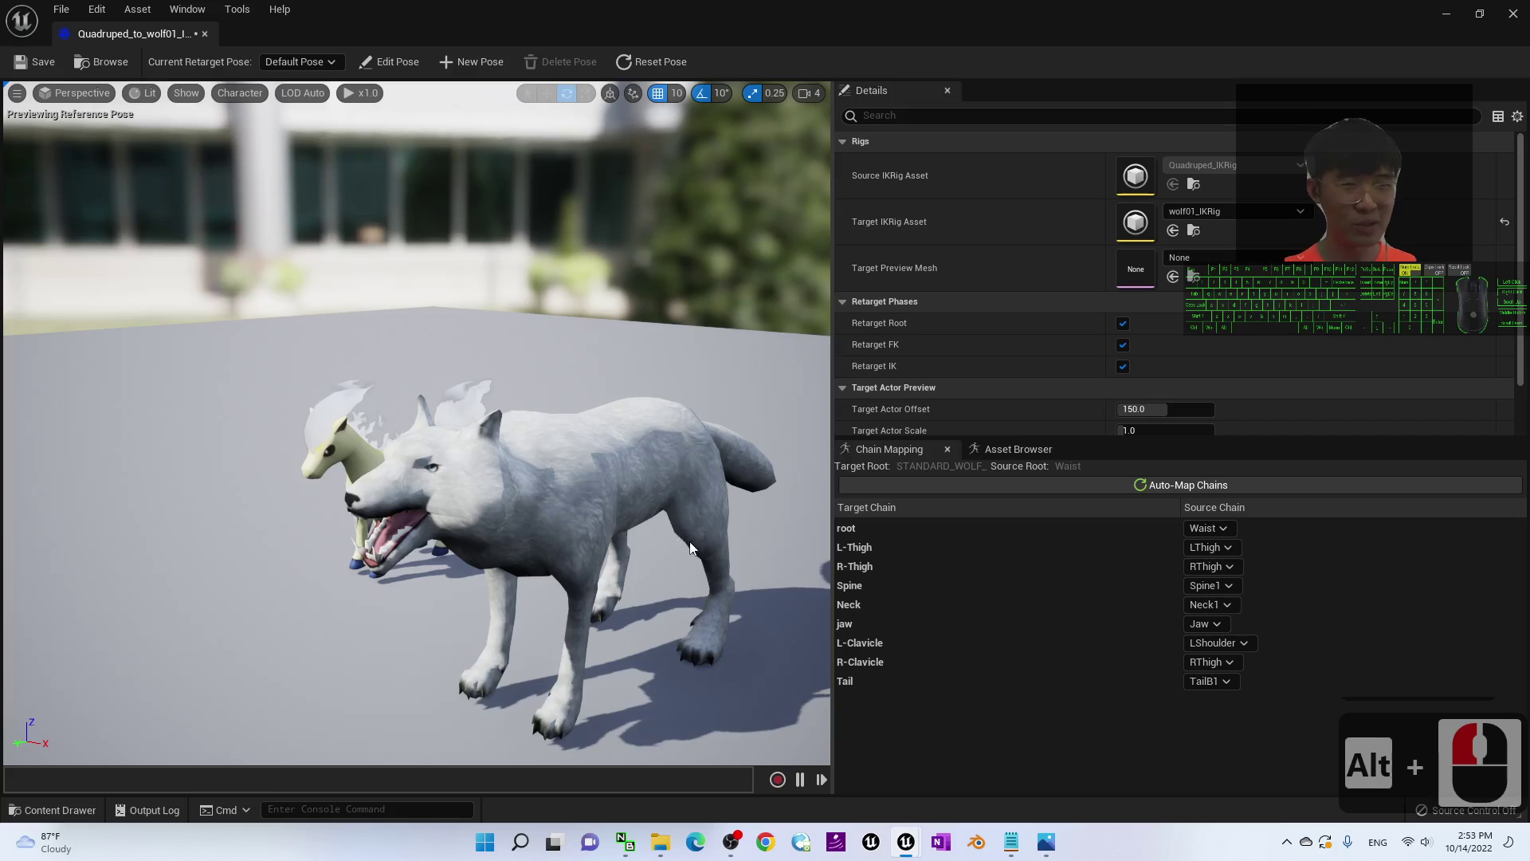
scroll(526, 498, up, 3)
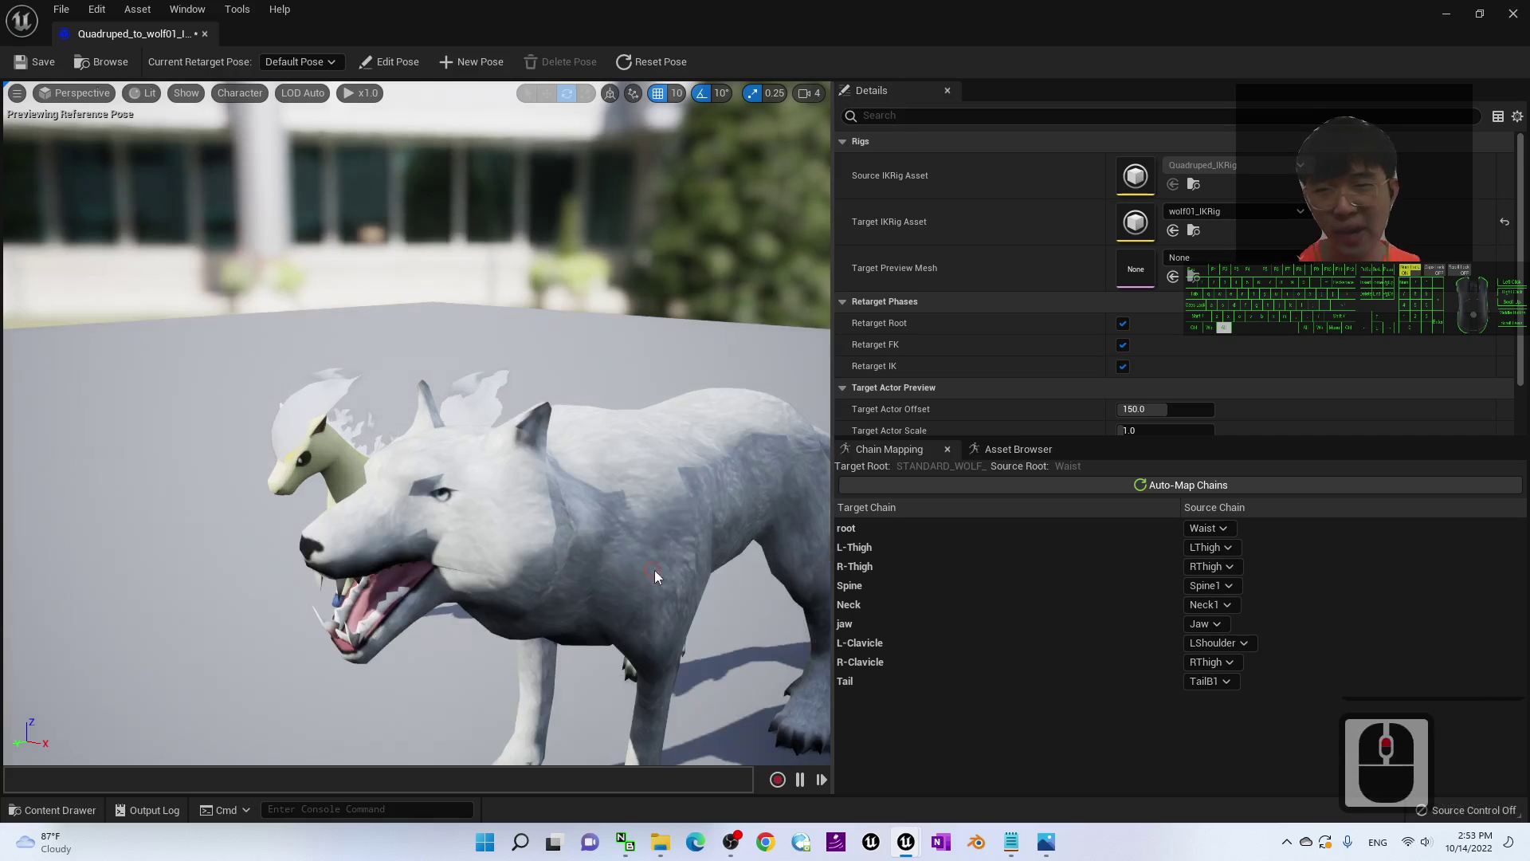
alt+drag(653, 571, 609, 566)
alt+drag(595, 513, 615, 499)
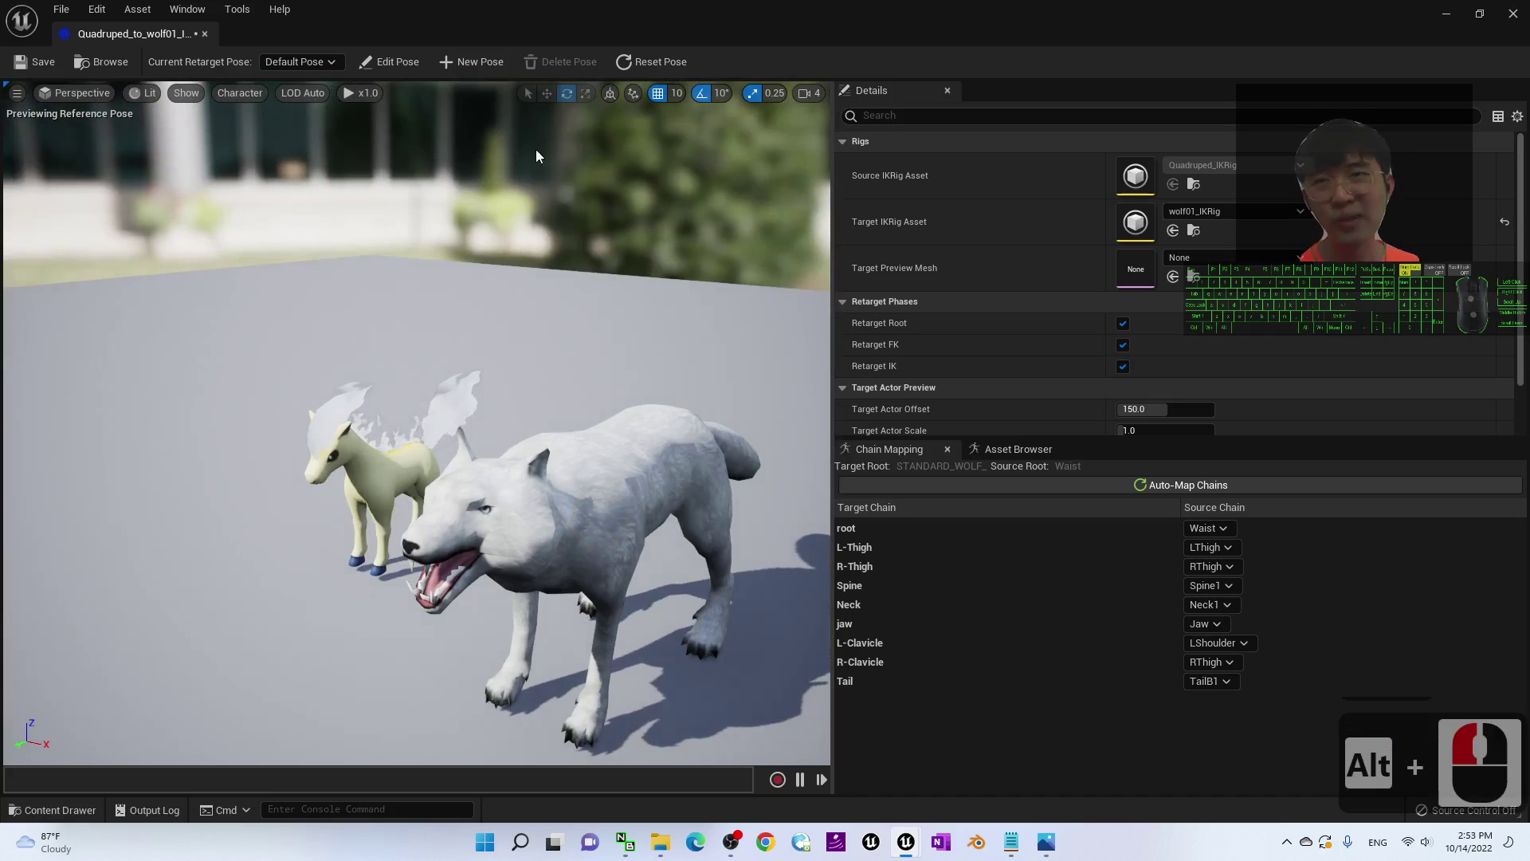
click(468, 64)
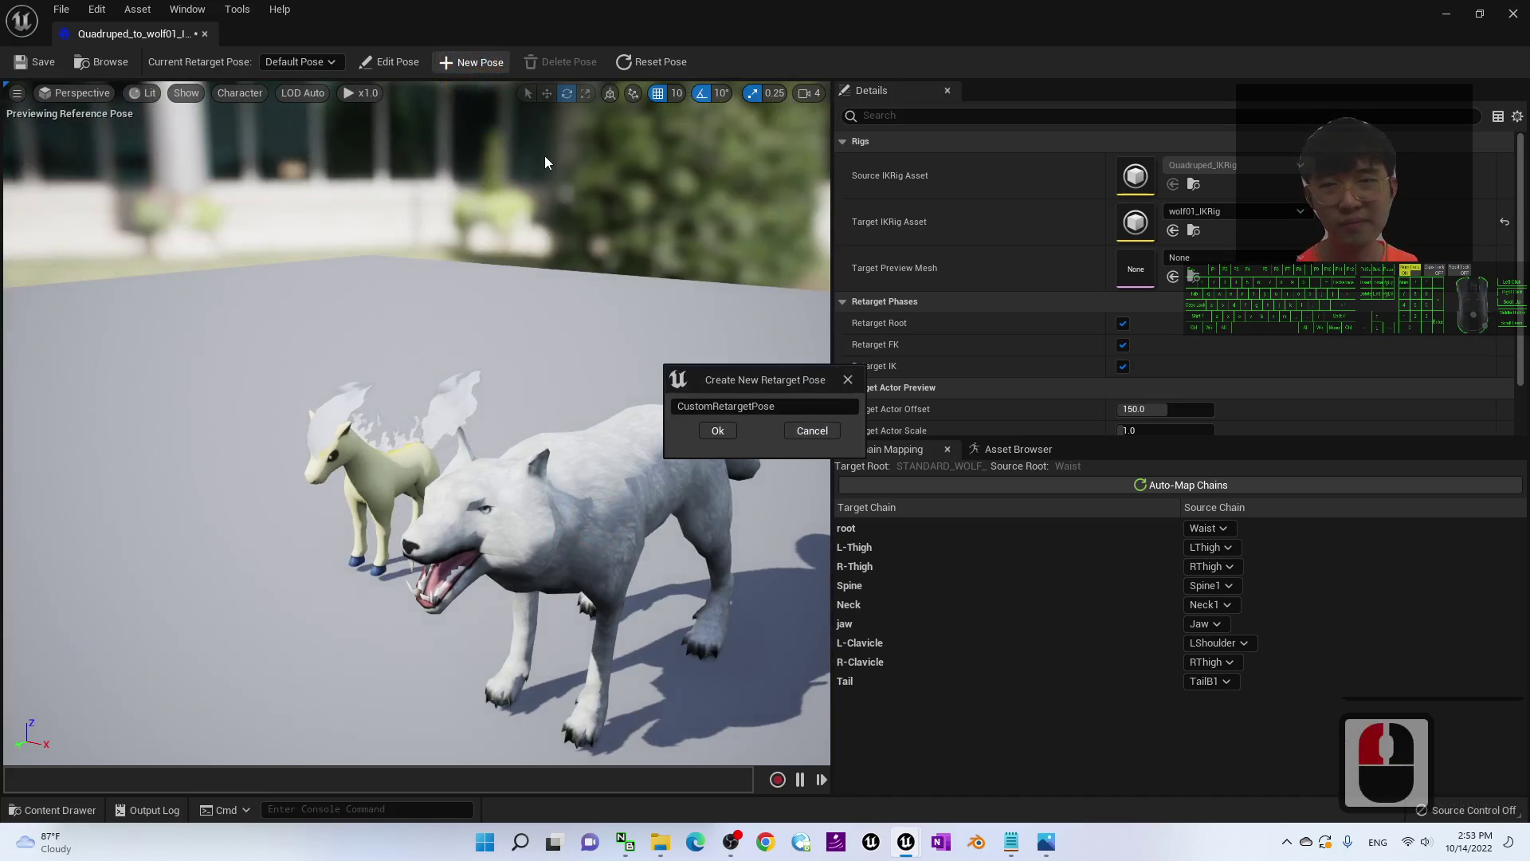
click(830, 432)
click(413, 44)
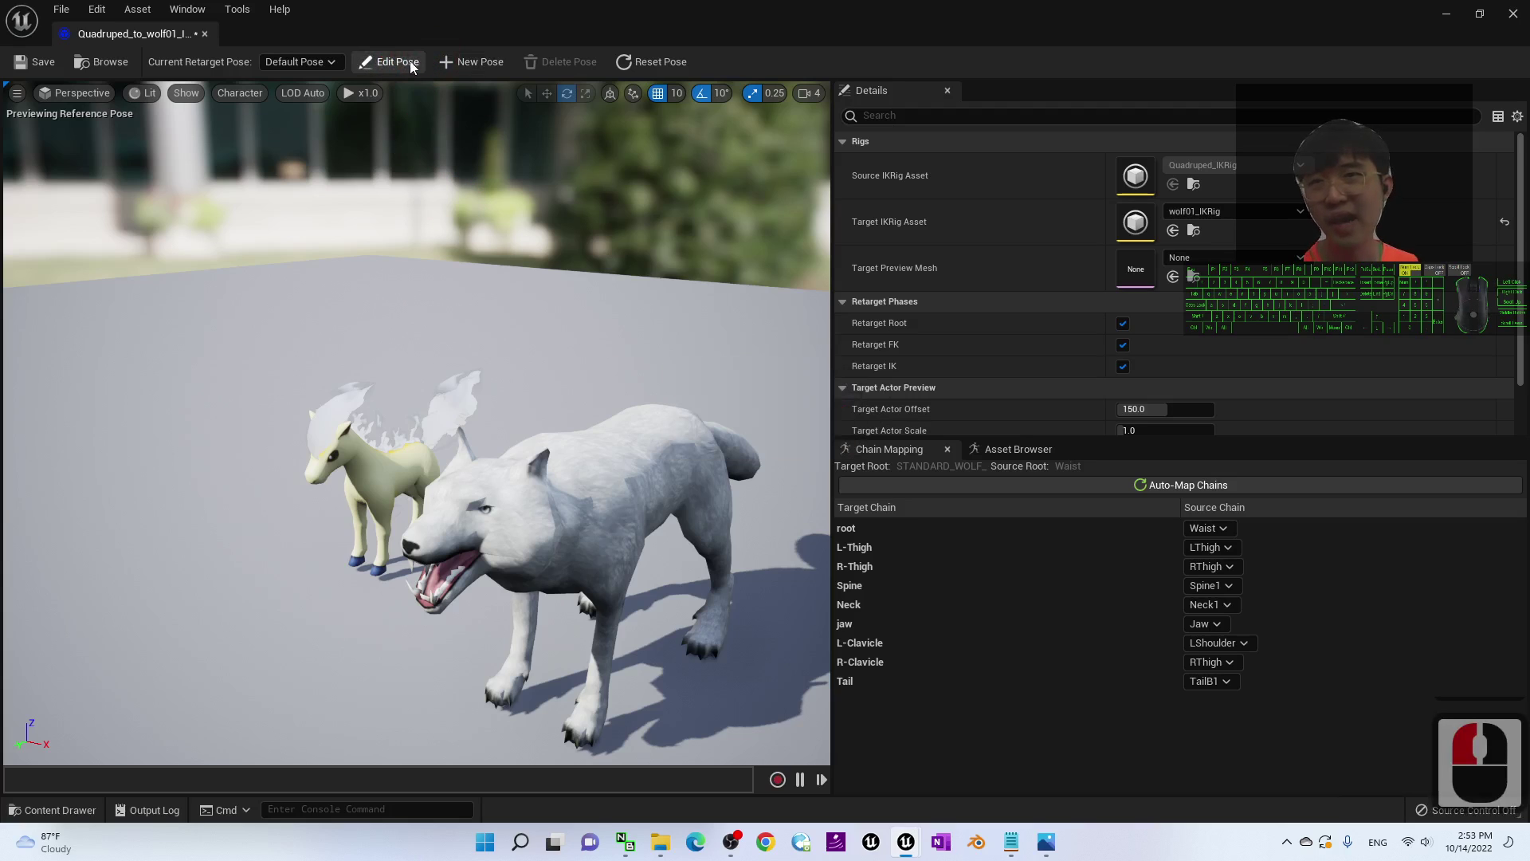
- Start editing the default retarget pose and set the Bone Draw Size to 1.0
click(409, 61)
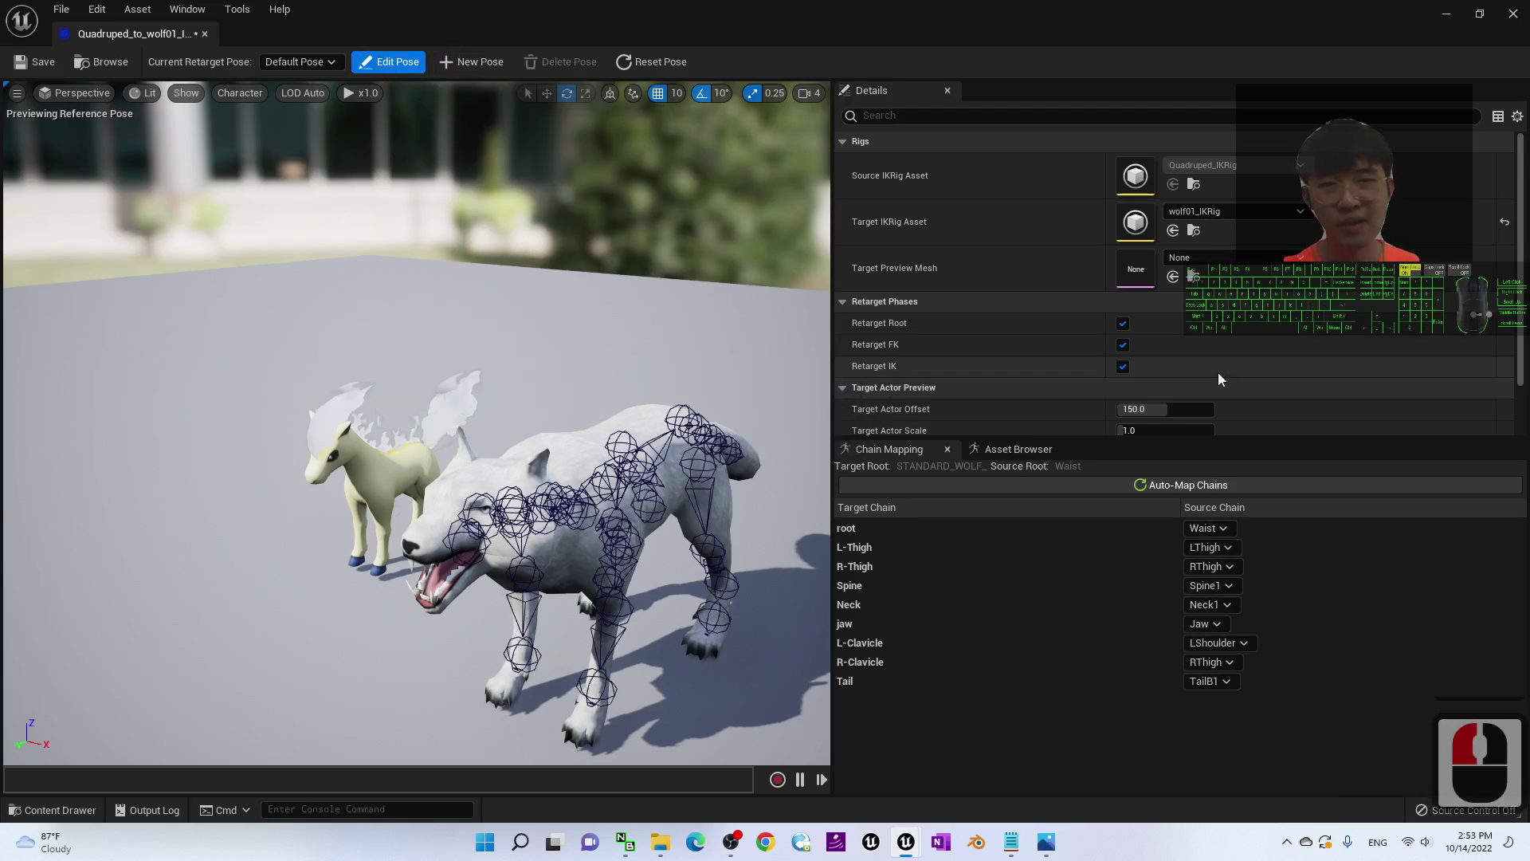
scroll(1226, 369, down, 6)
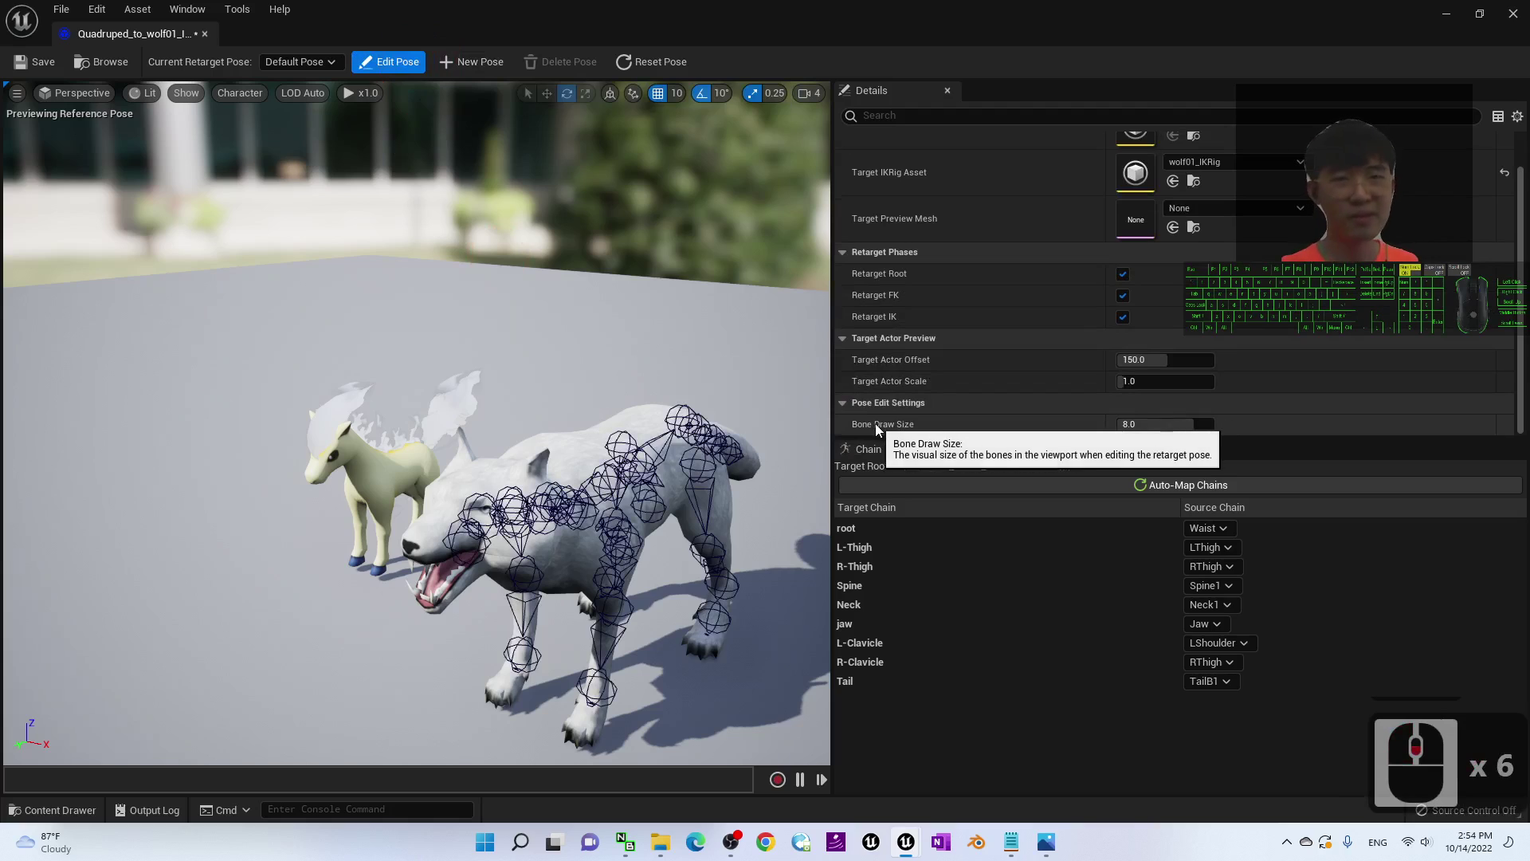
click(1134, 425)
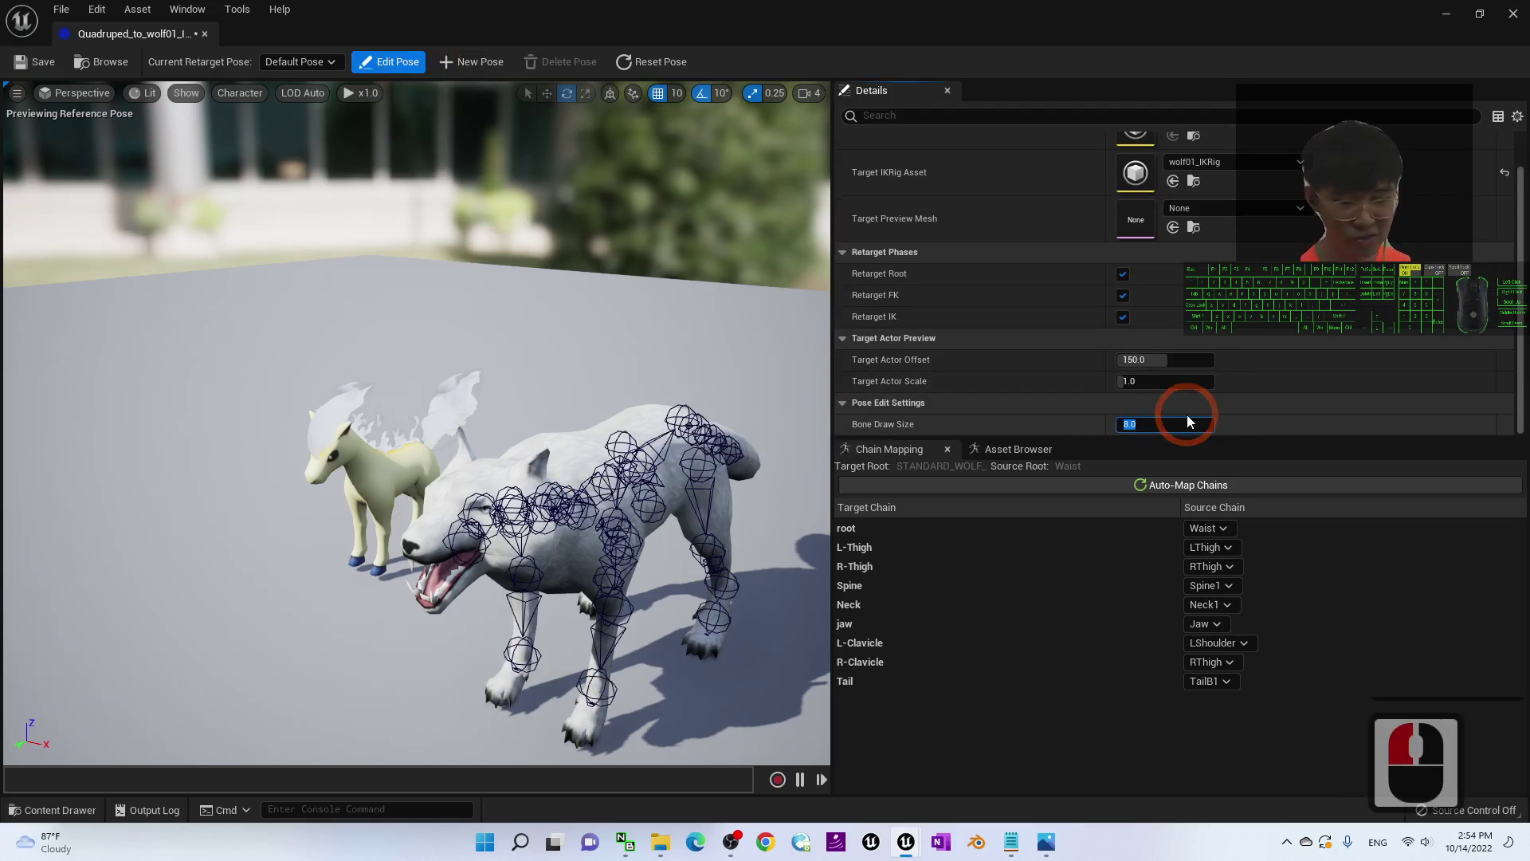
text(1)
key(Return)
- Rotate the wolf's jaw bone upward in the retarget pose to bring its open mouth closer to shut
scroll(522, 598, up, 2)
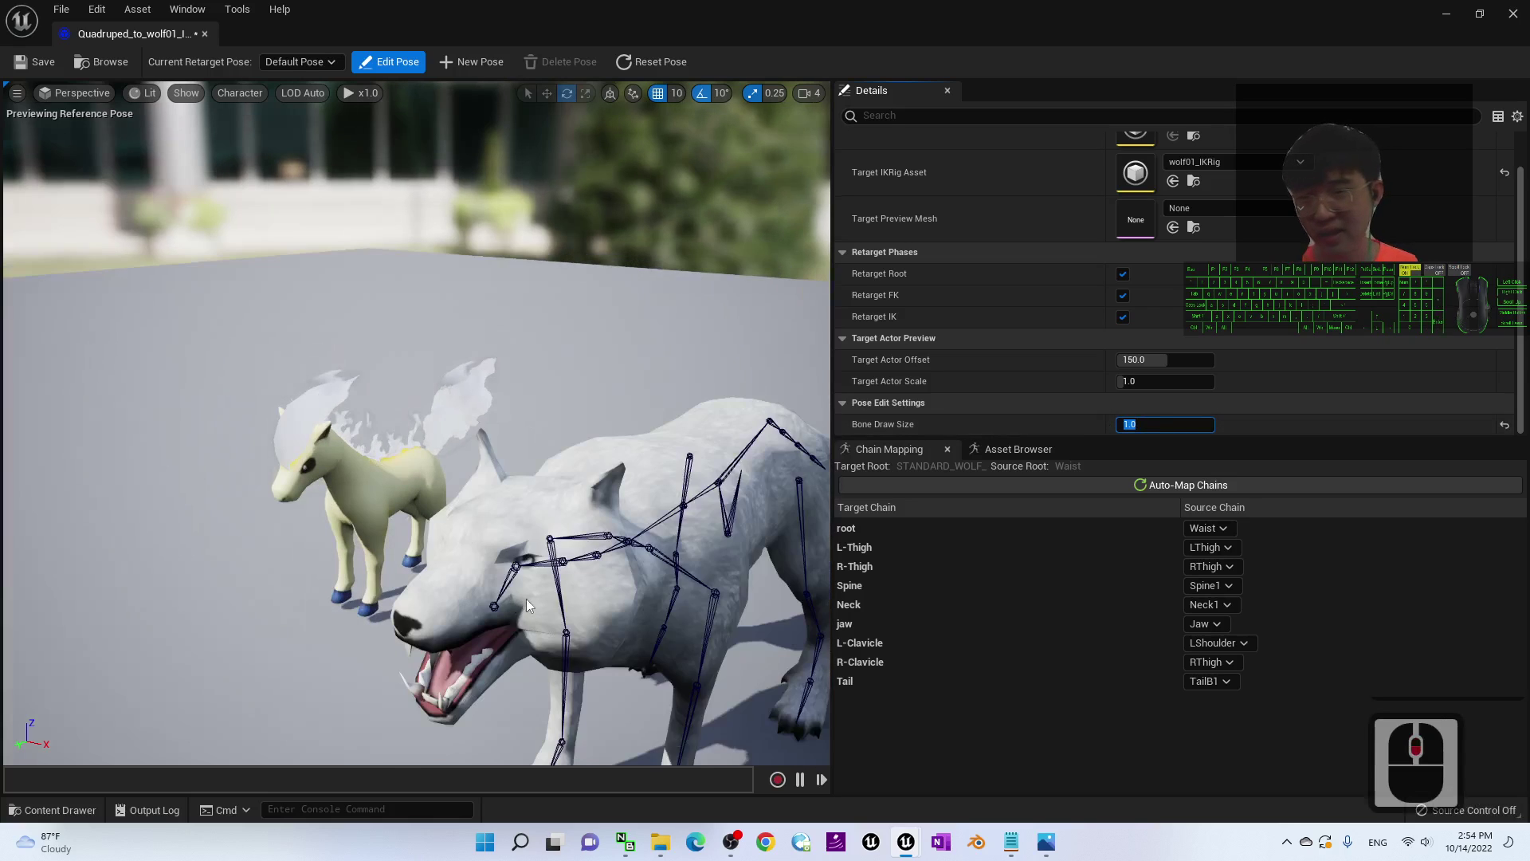
mouse_move(526, 599)
alt+mouse_down()
mouse_move(512, 557)
mouse_move(486, 563)
mouse_move(612, 507)
mouse_move(585, 528)
mouse_move(375, 530)
alt+mouse_up()
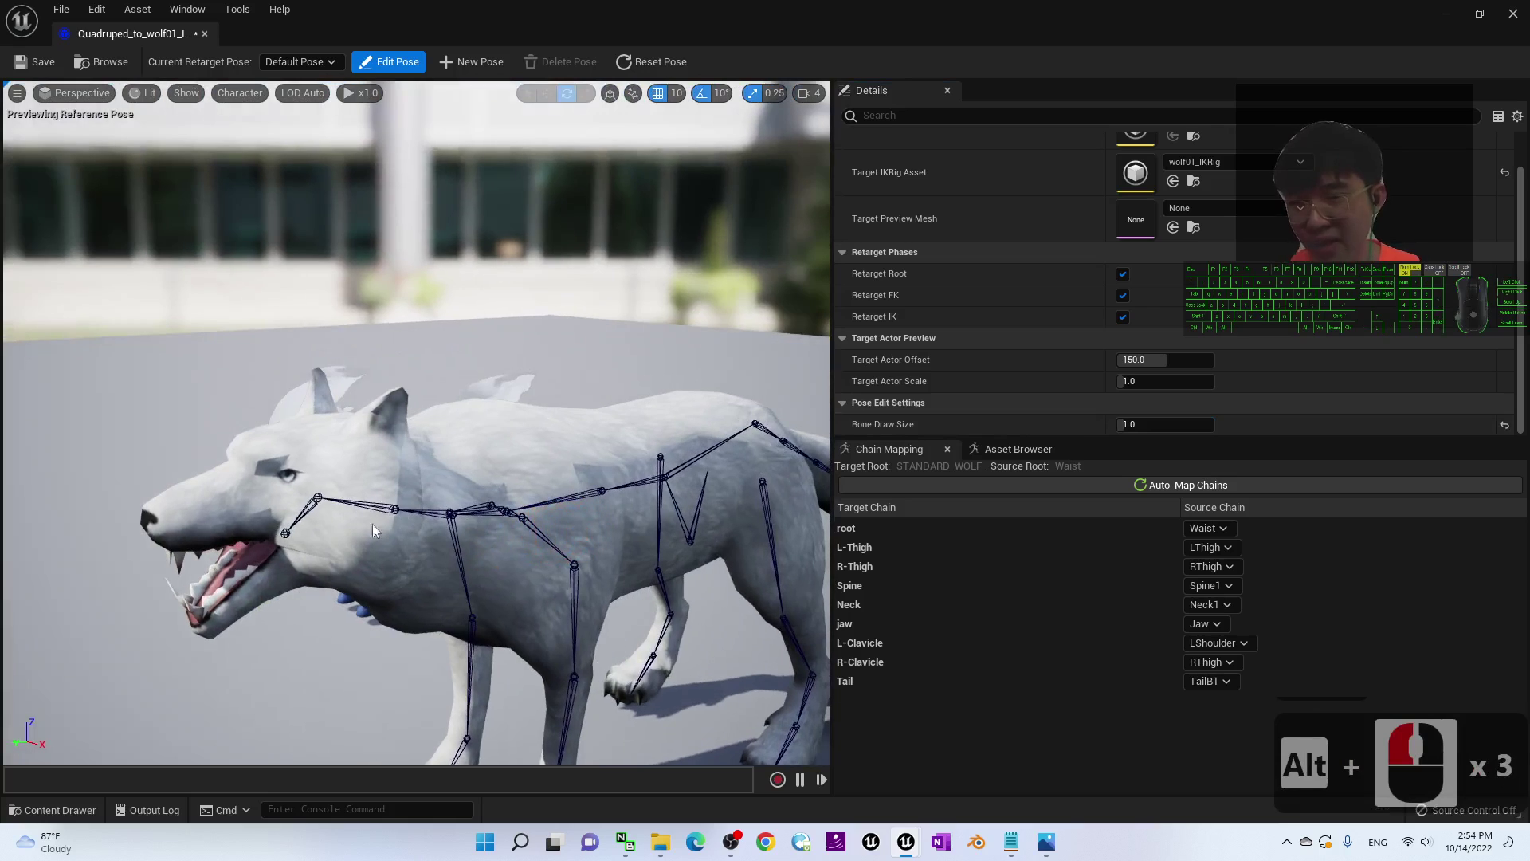
click(286, 534)
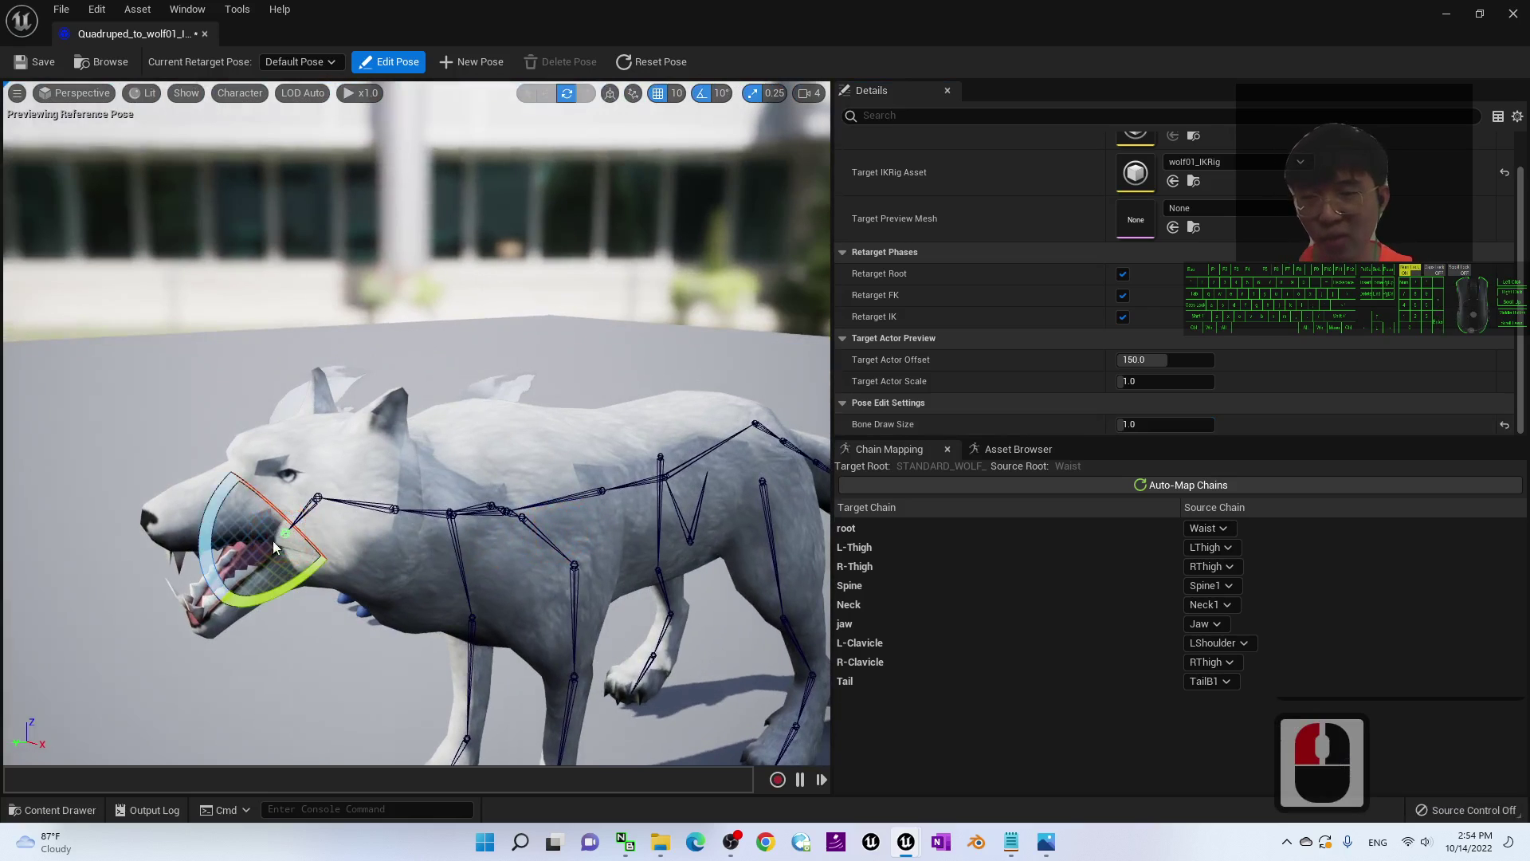
drag(211, 523, 254, 514)
scroll(518, 498, down, 3)
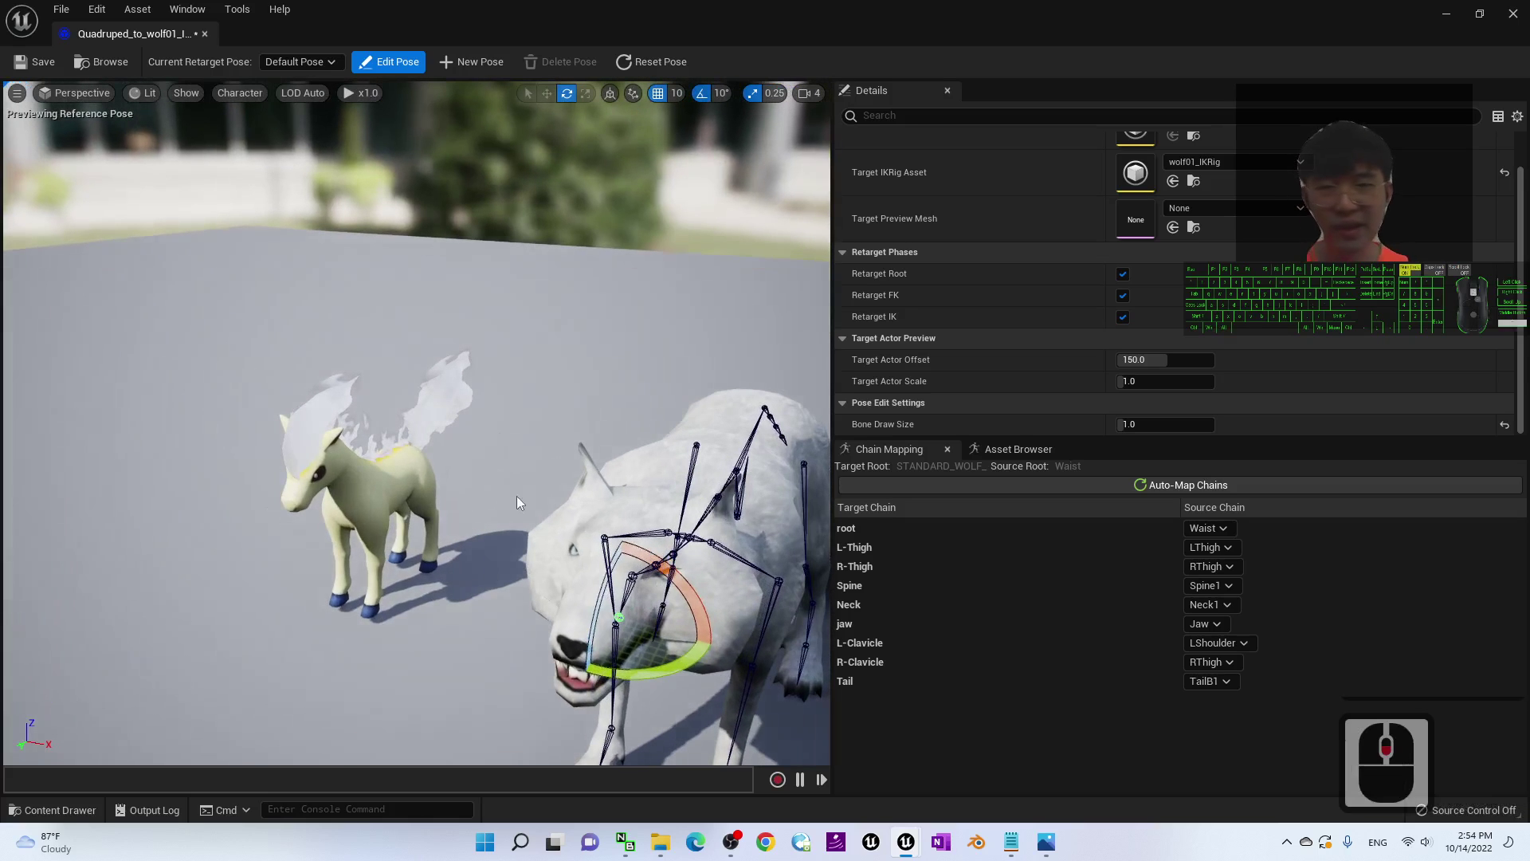
- Save the retargeter asset and leave retarget pose editing
click(45, 64)
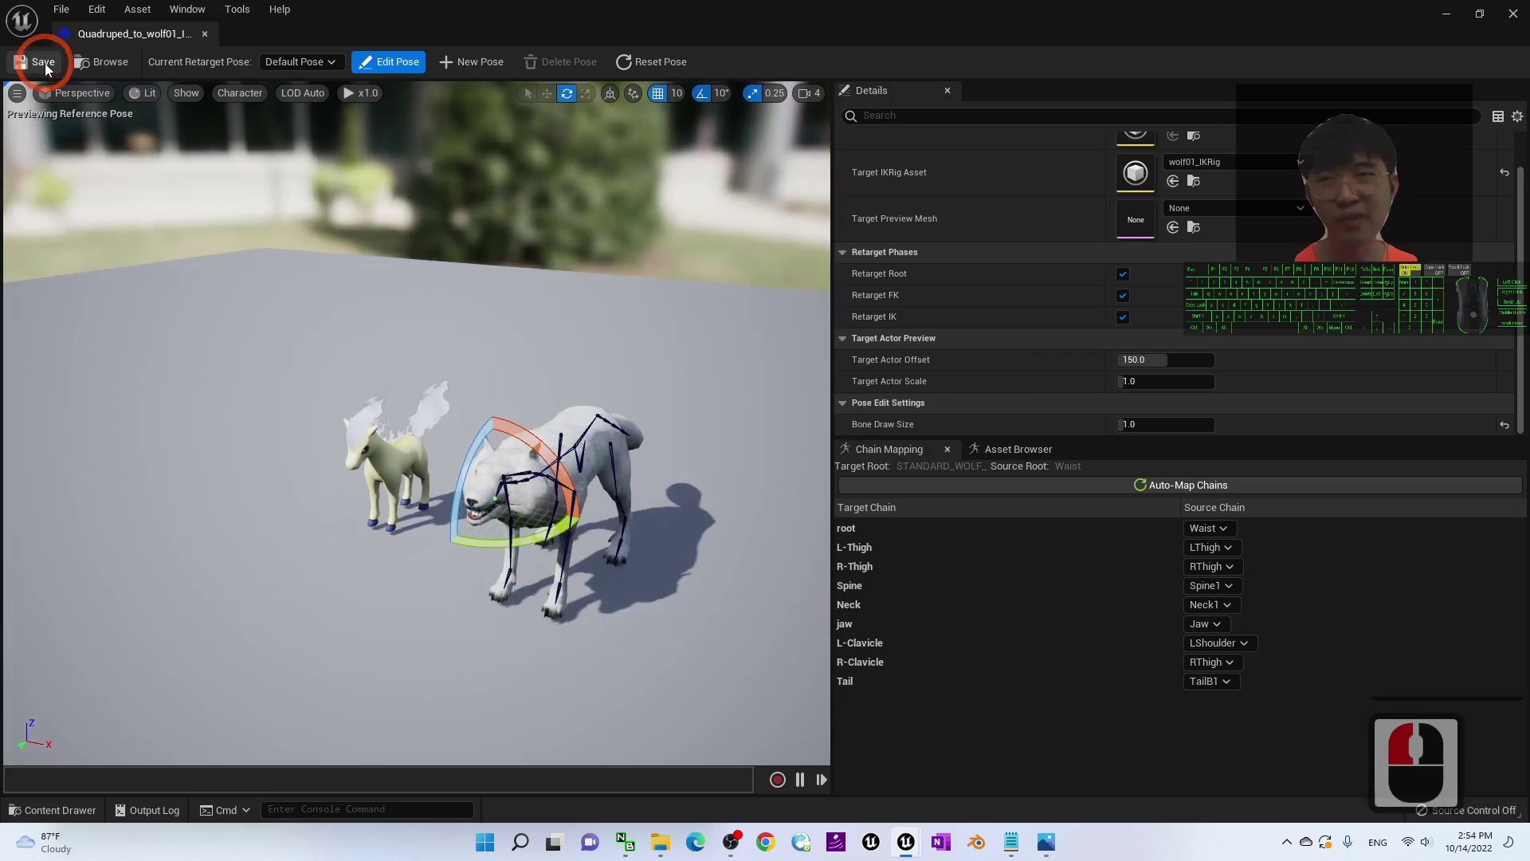
click(384, 52)
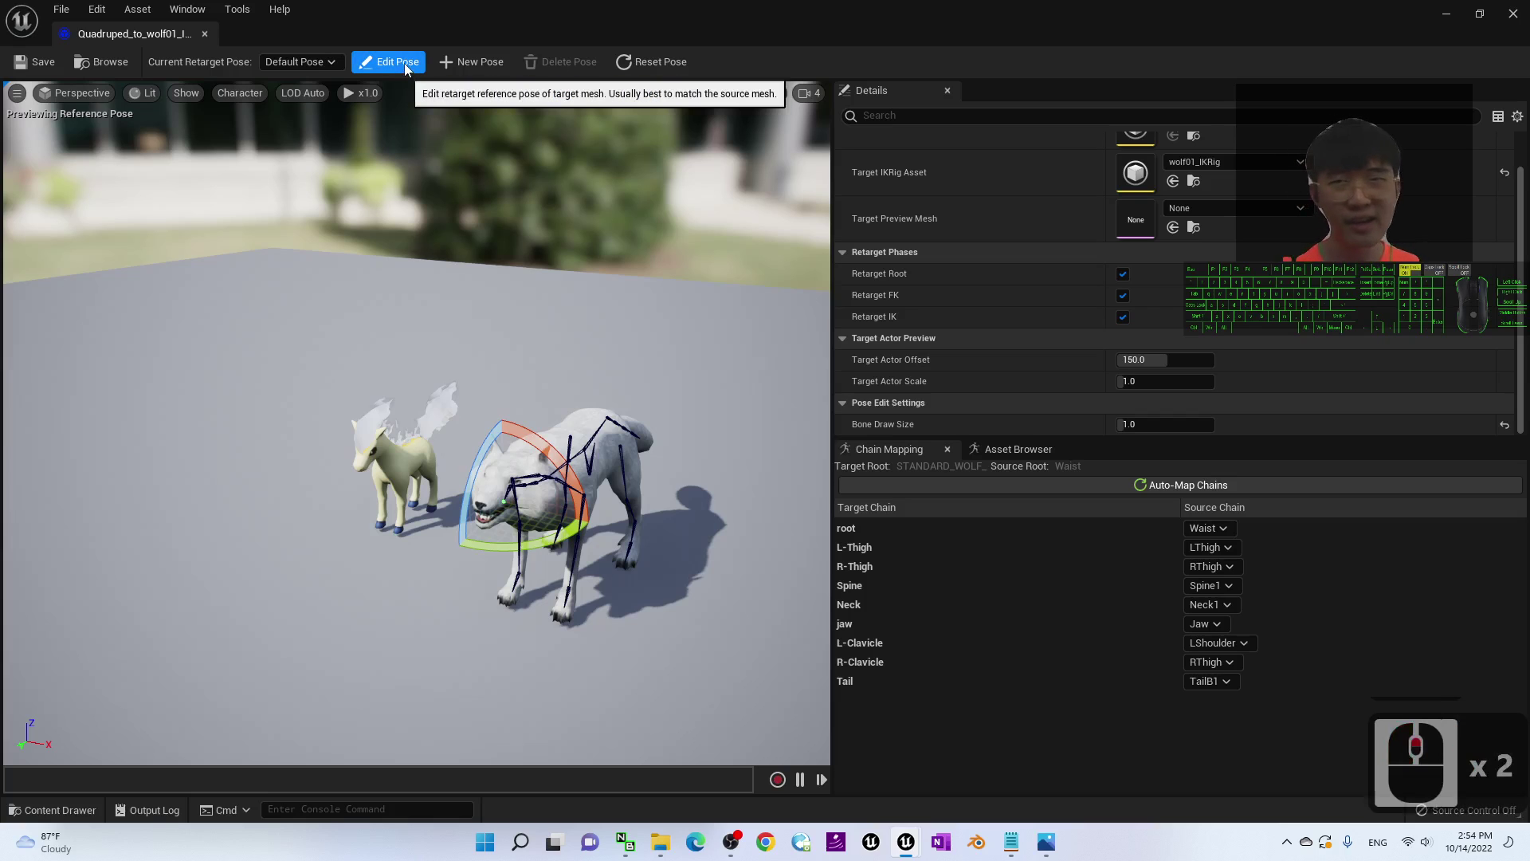
click(371, 60)
scroll(695, 496, up, 2)
mouse_move(700, 501)
alt+mouse_down()
mouse_move(554, 471)
mouse_move(716, 497)
mouse_move(681, 499)
alt+mouse_up()
scroll(680, 499, down, 1)
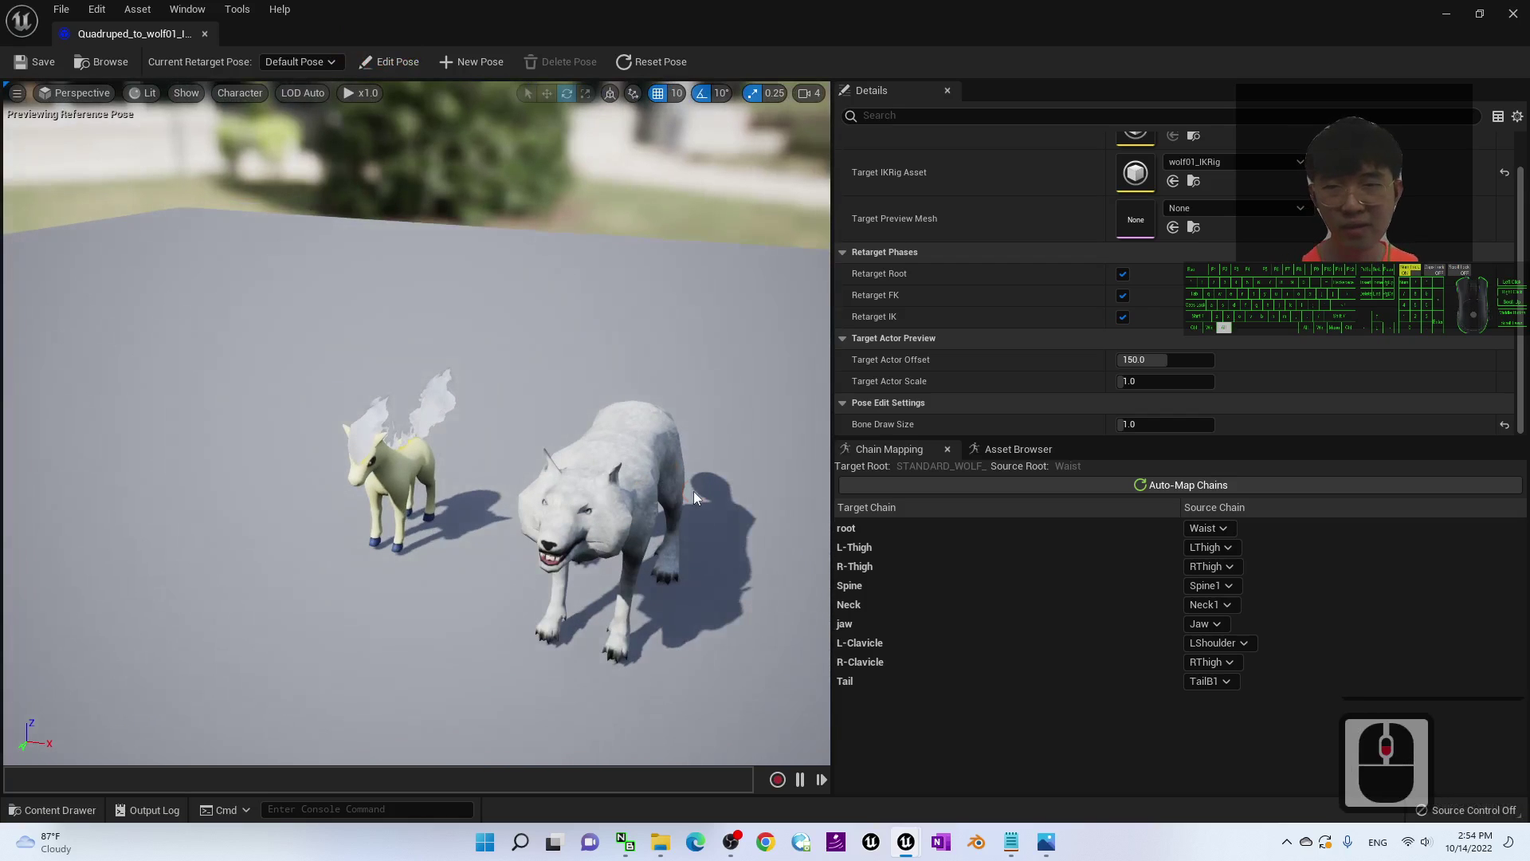
alt+middle_drag(693, 490, 747, 489)
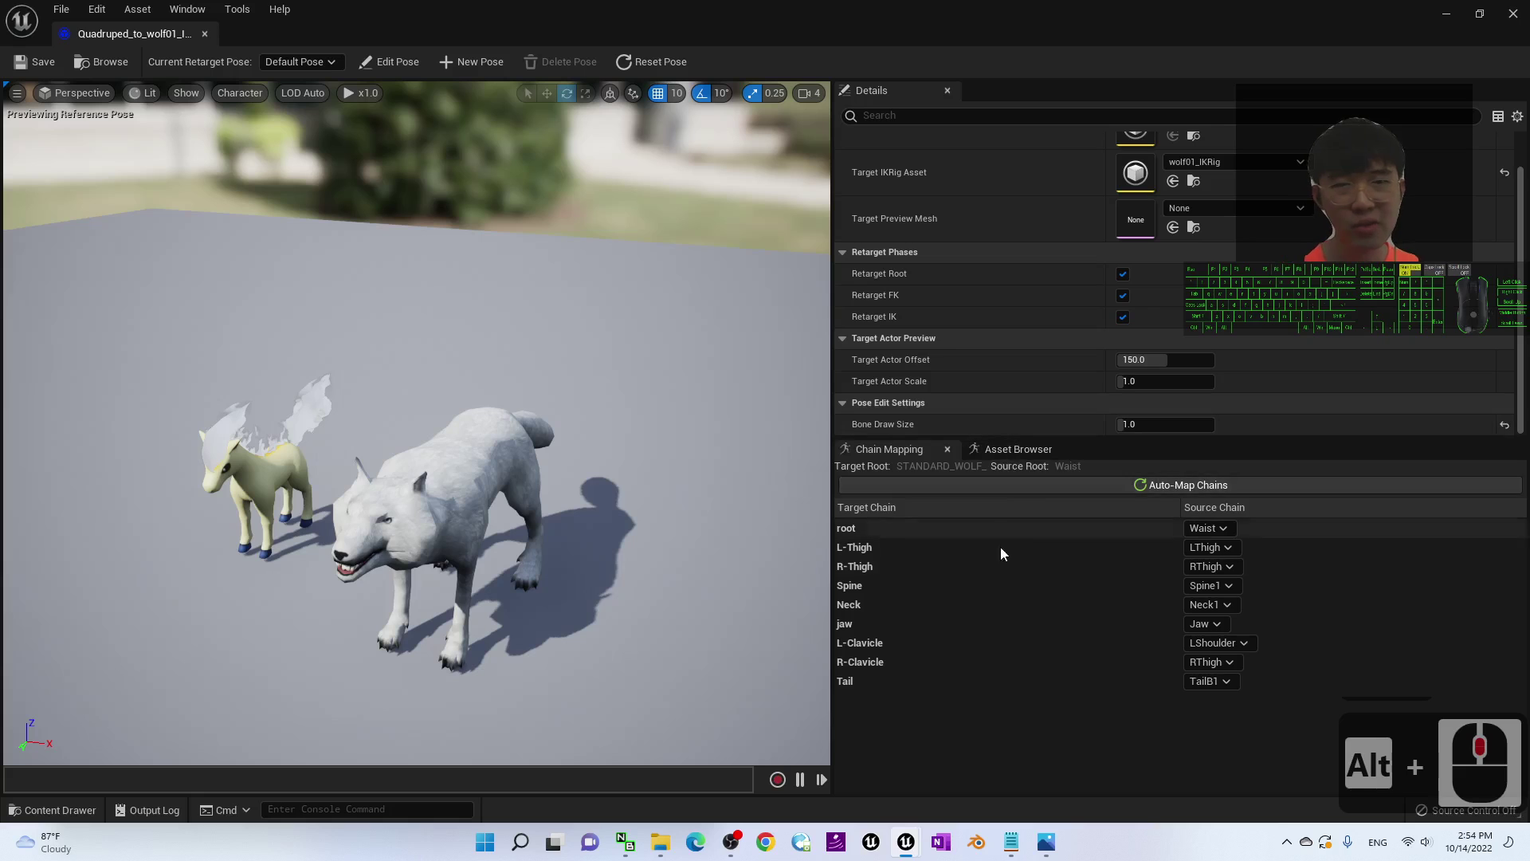
- Set the preview's bone drawing to All Hierarchy
click(1009, 452)
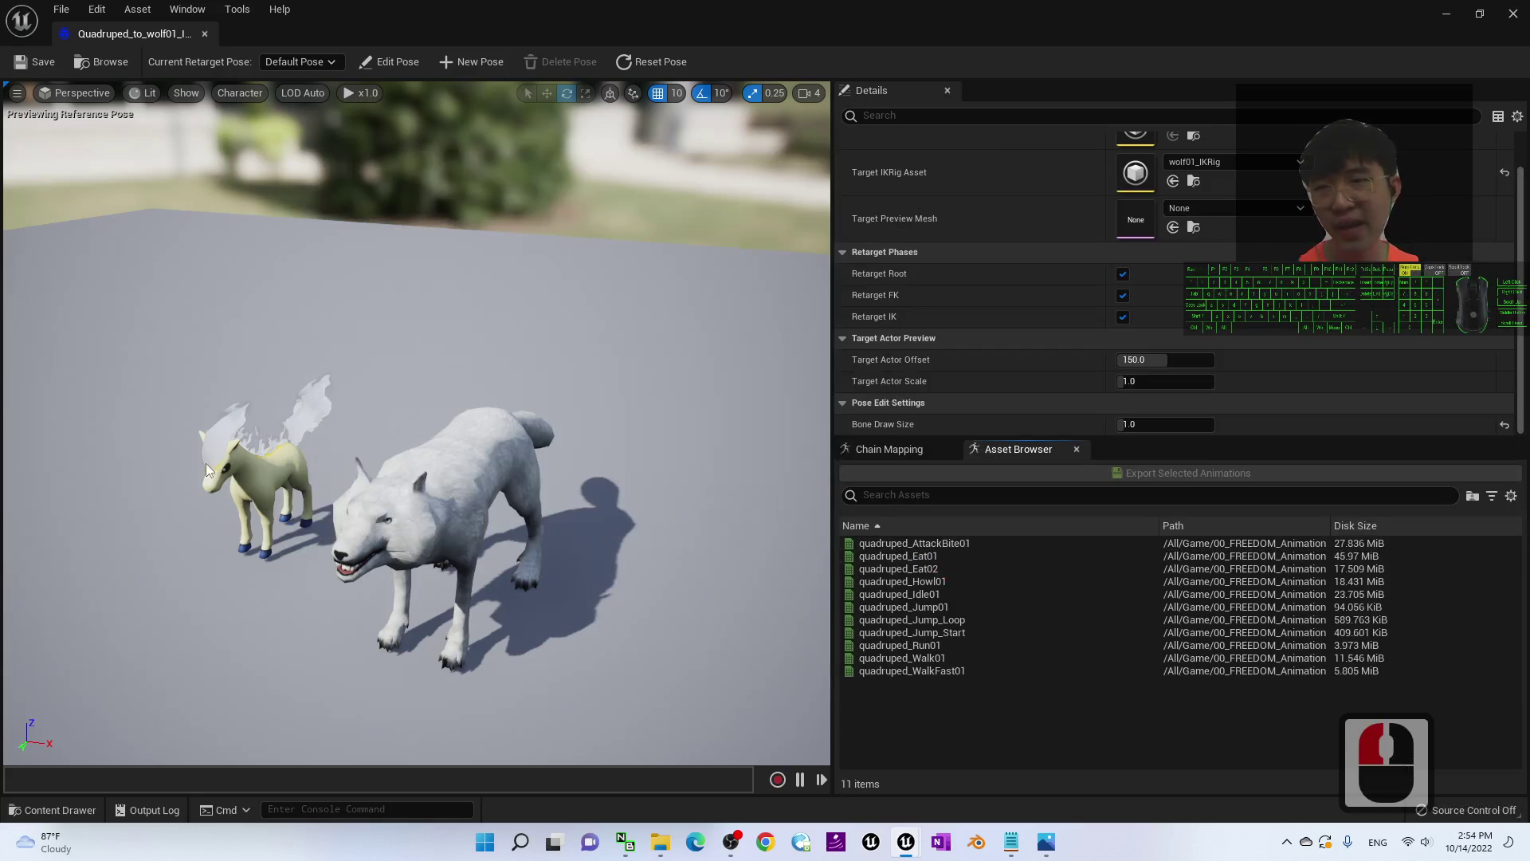
click(245, 95)
mouse_move(266, 171)
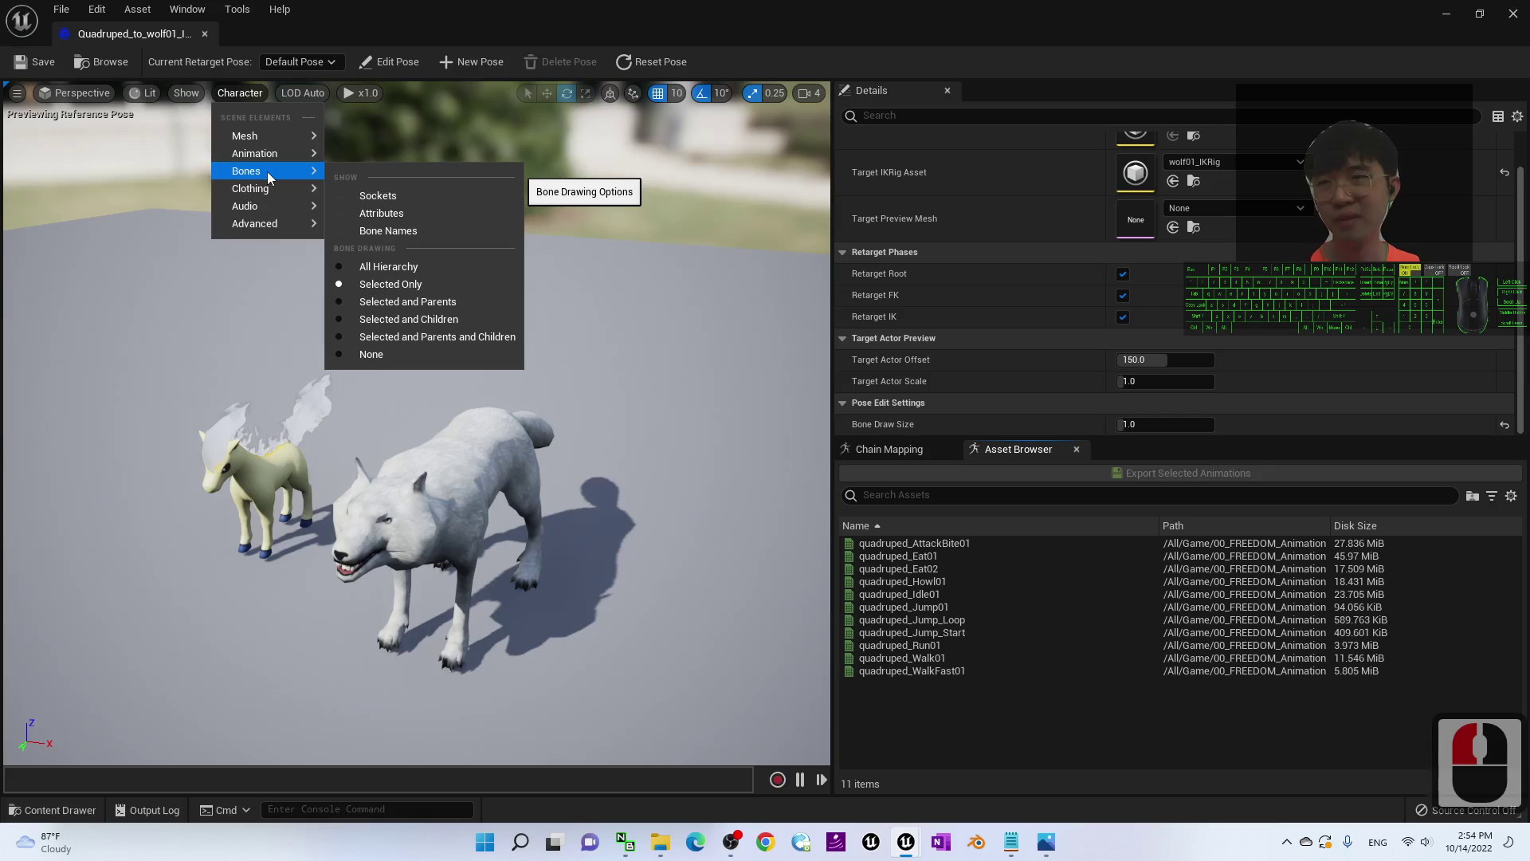
click(402, 267)
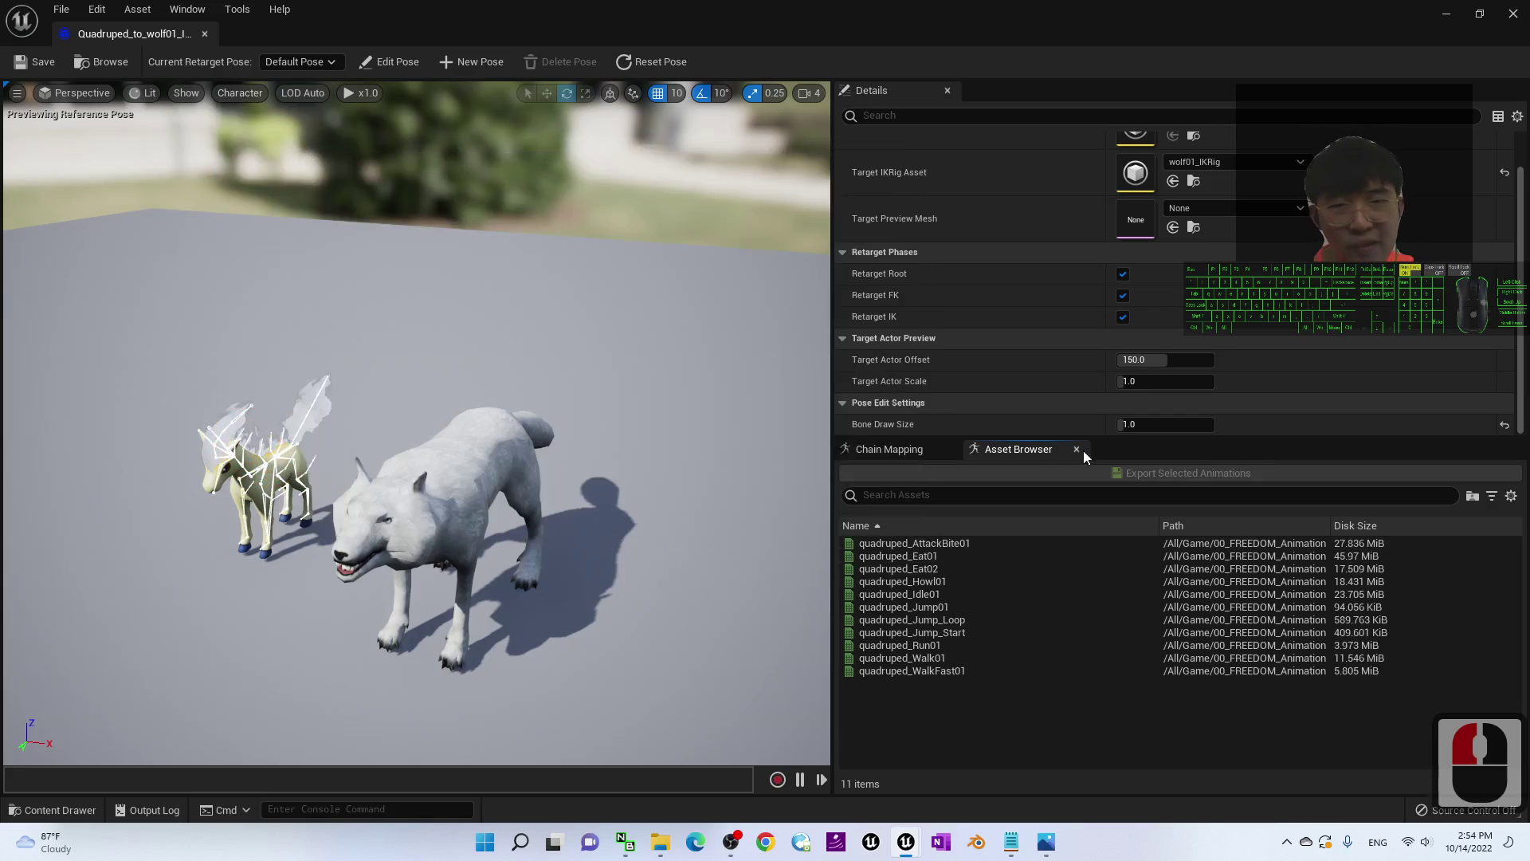
- Preview quadruped_AttackBite01 on both characters, compare their motion from several angles and pause the playback
click(877, 451)
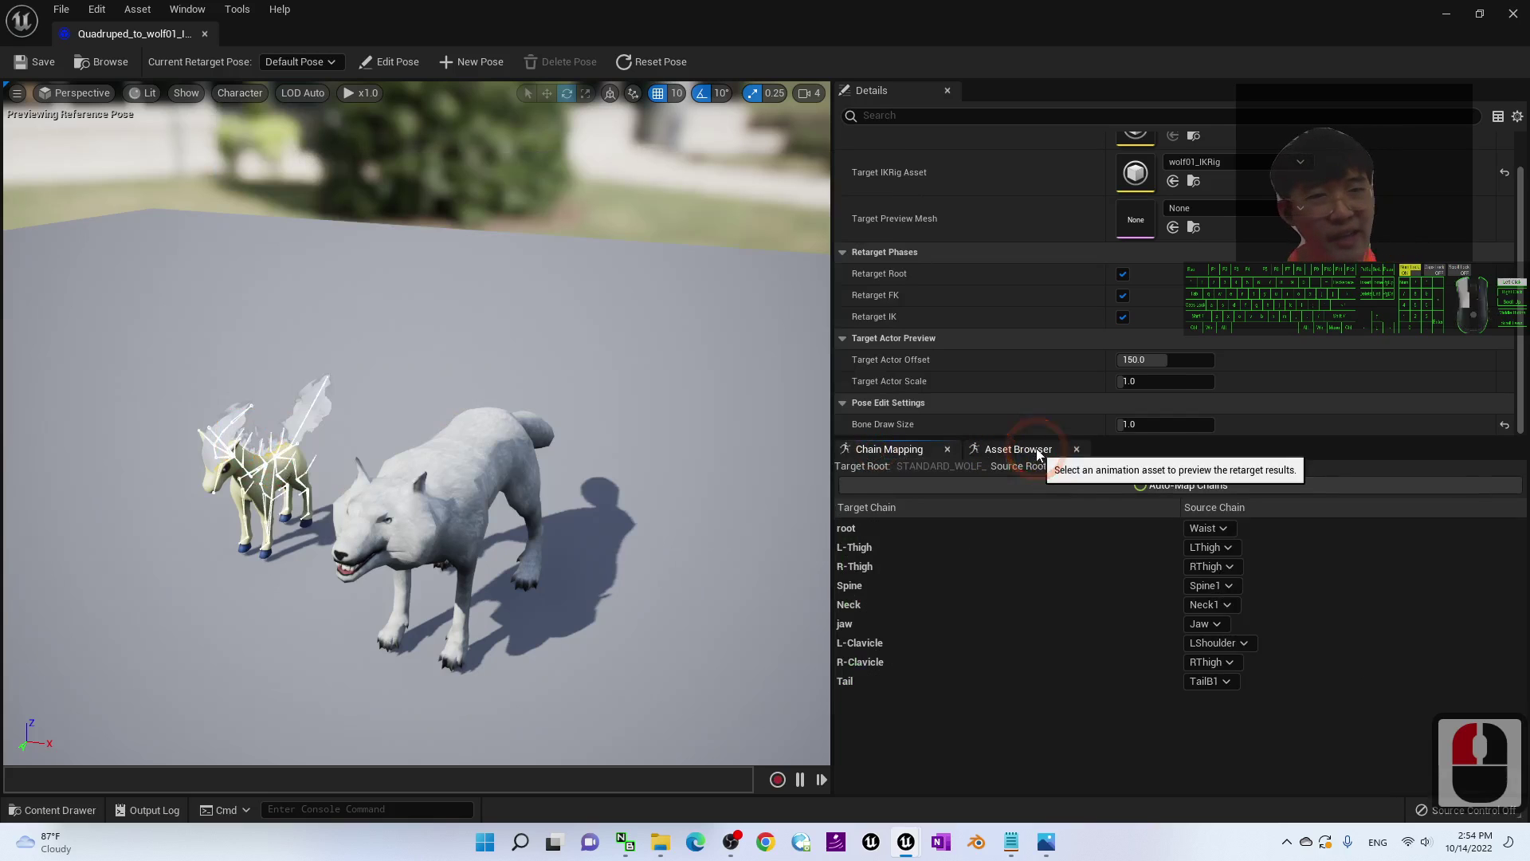
click(1032, 451)
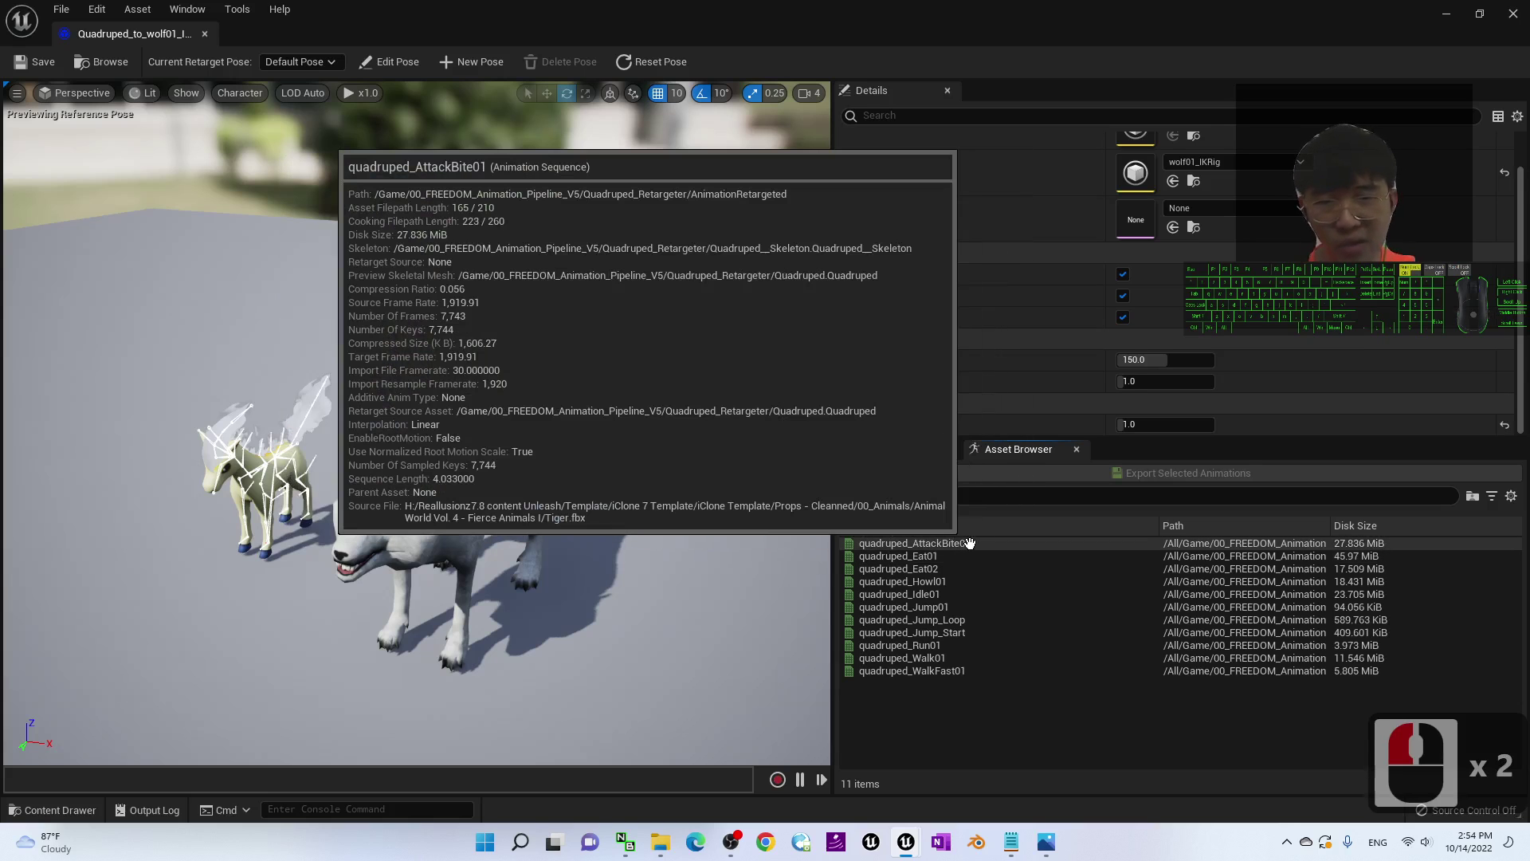
click(966, 542)
double_click(966, 543)
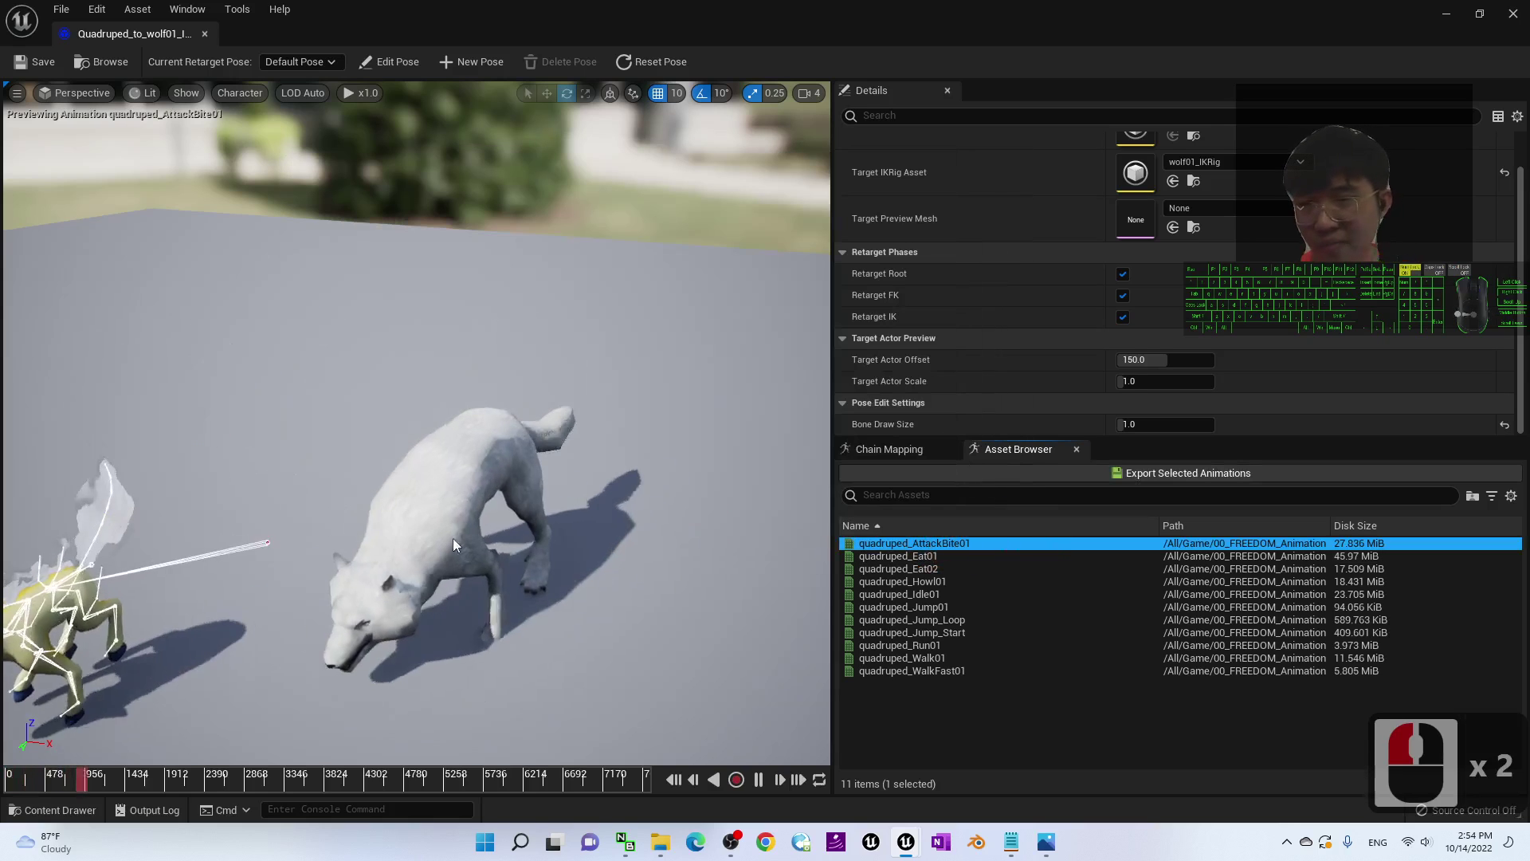
alt+drag(341, 508, 349, 577)
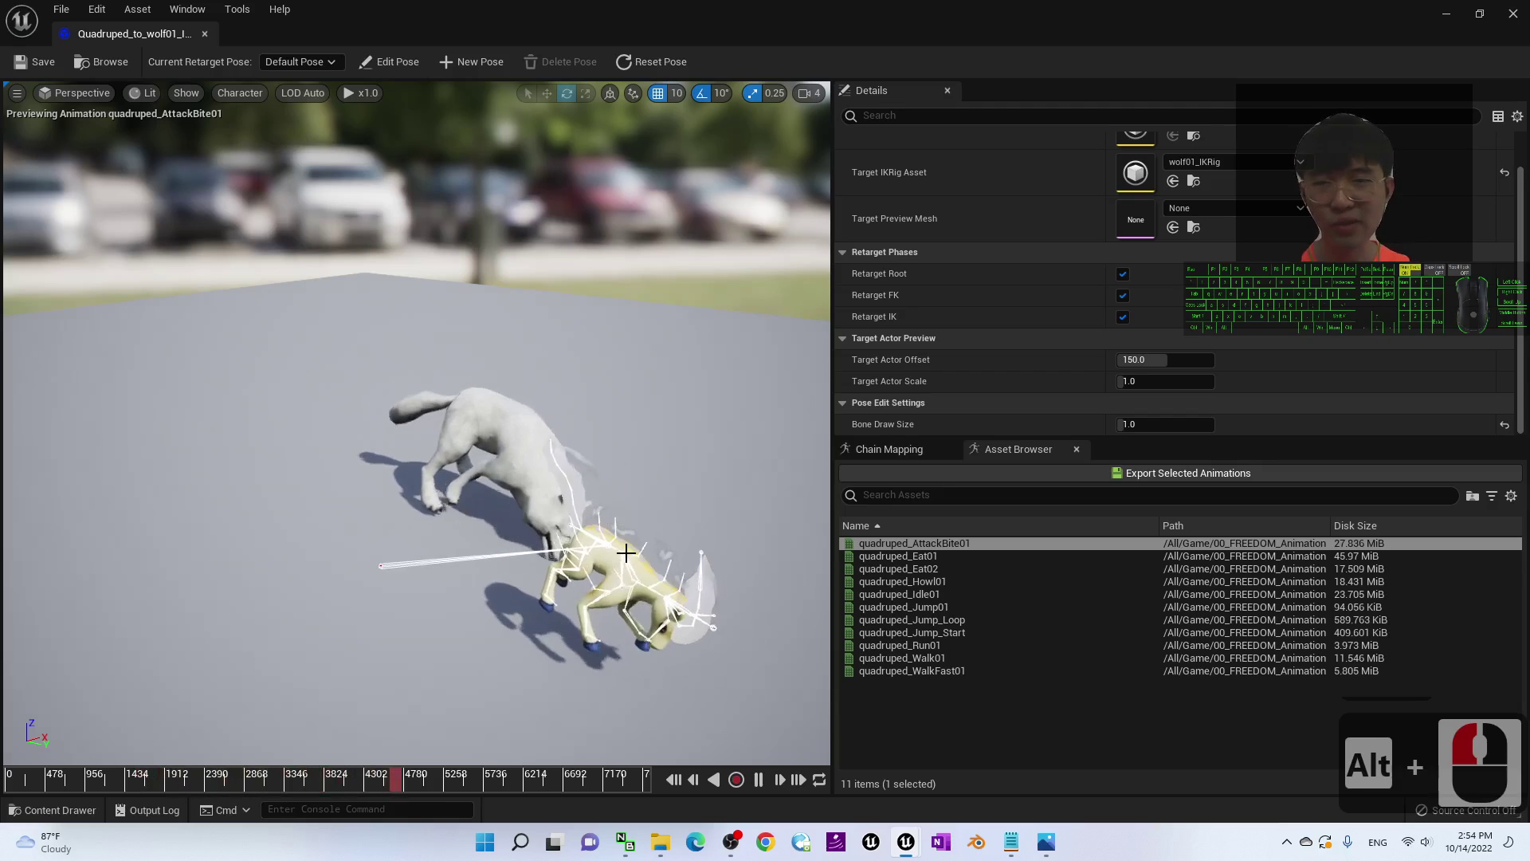
alt+drag(405, 566, 318, 458)
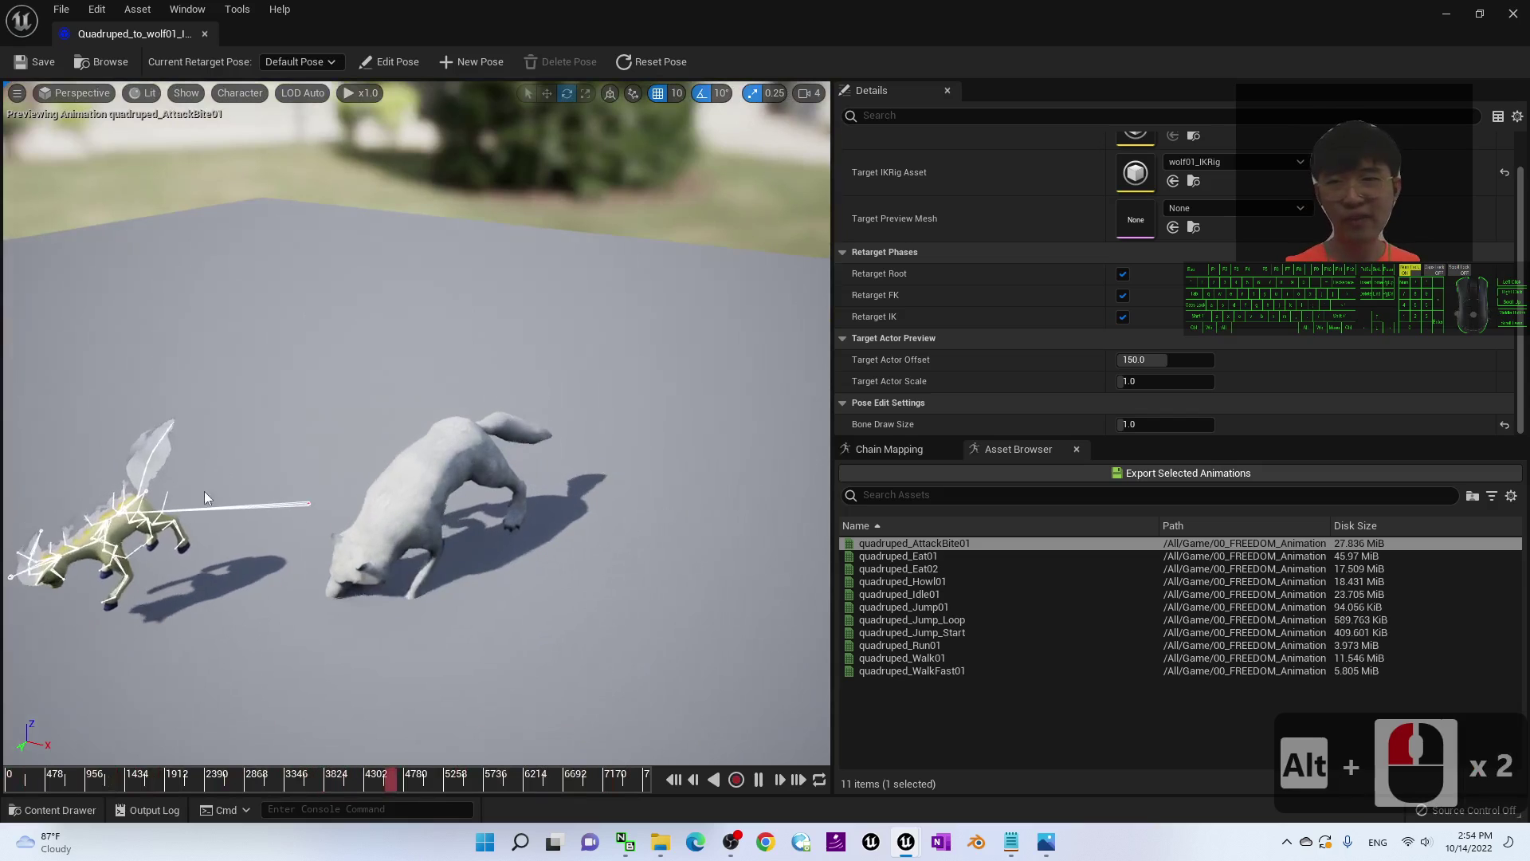
click(758, 779)
click(705, 779)
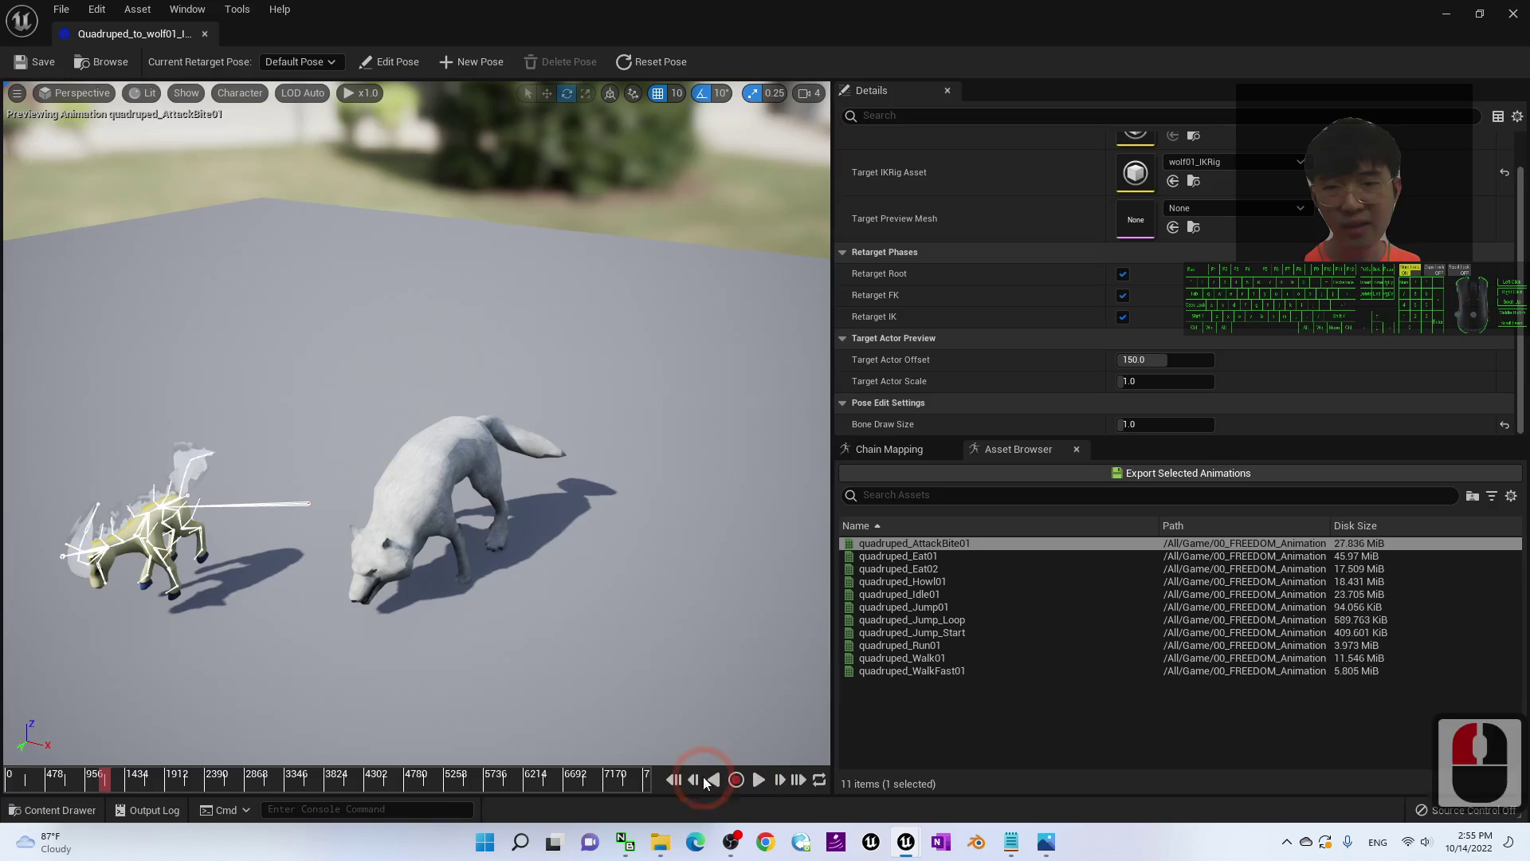
- Set the root chain's Translation Mode to Globally Scaled in its FK adjustments
click(887, 449)
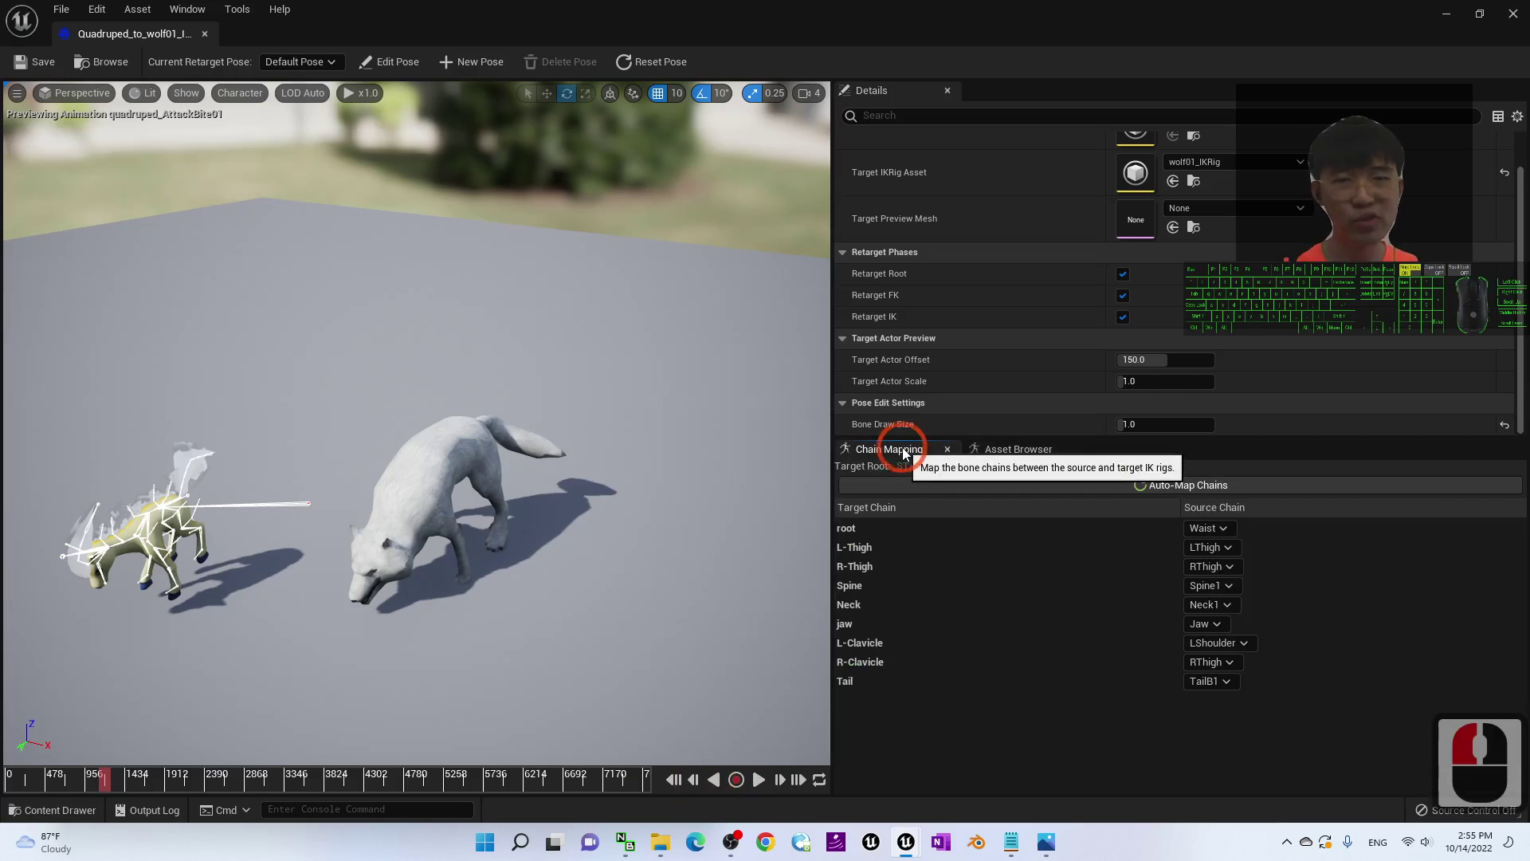
click(991, 523)
click(956, 530)
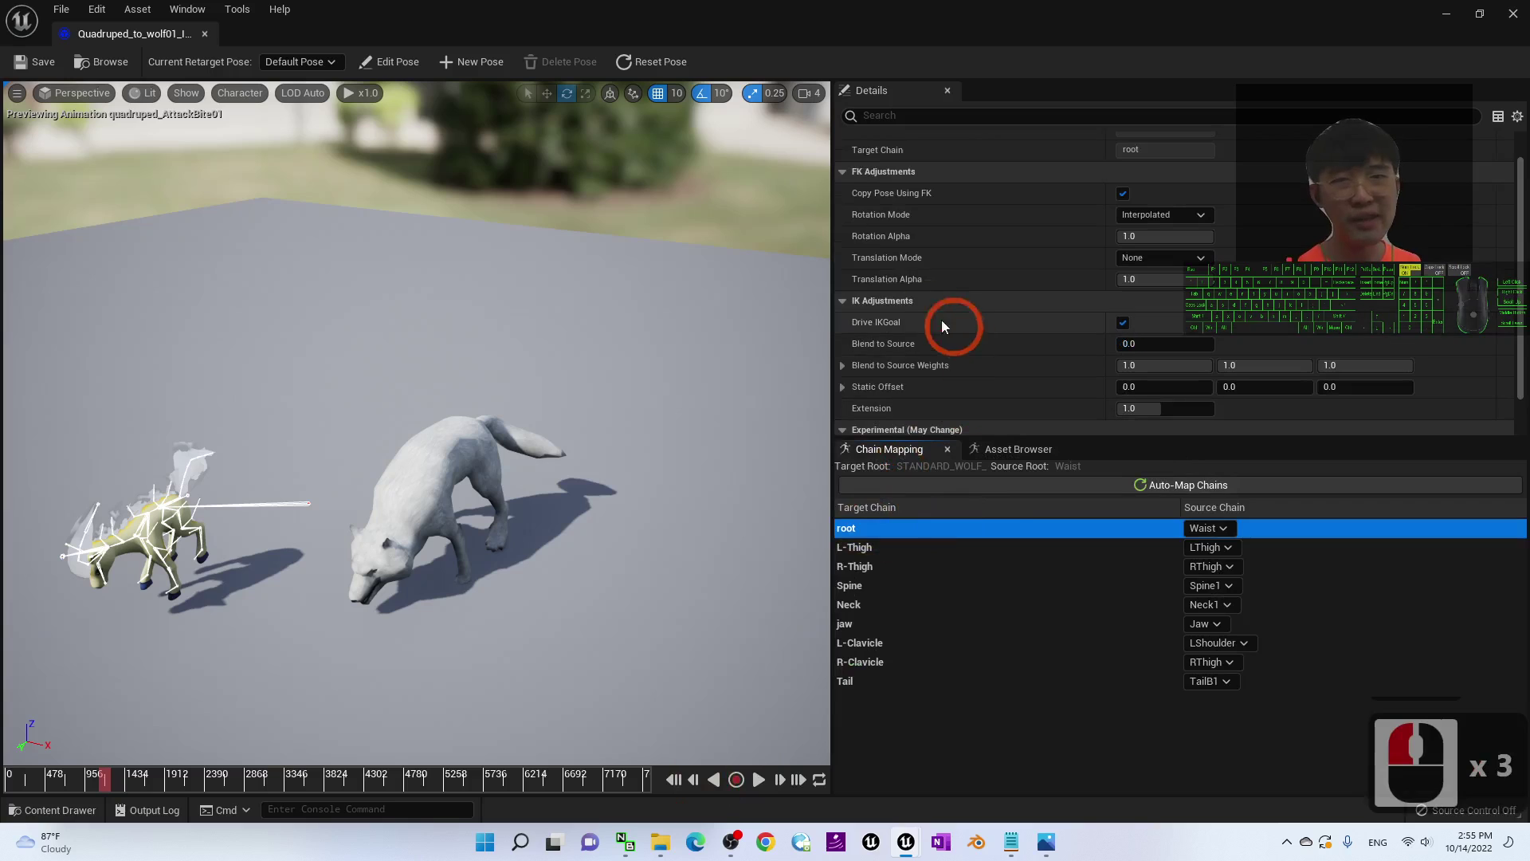
click(1147, 262)
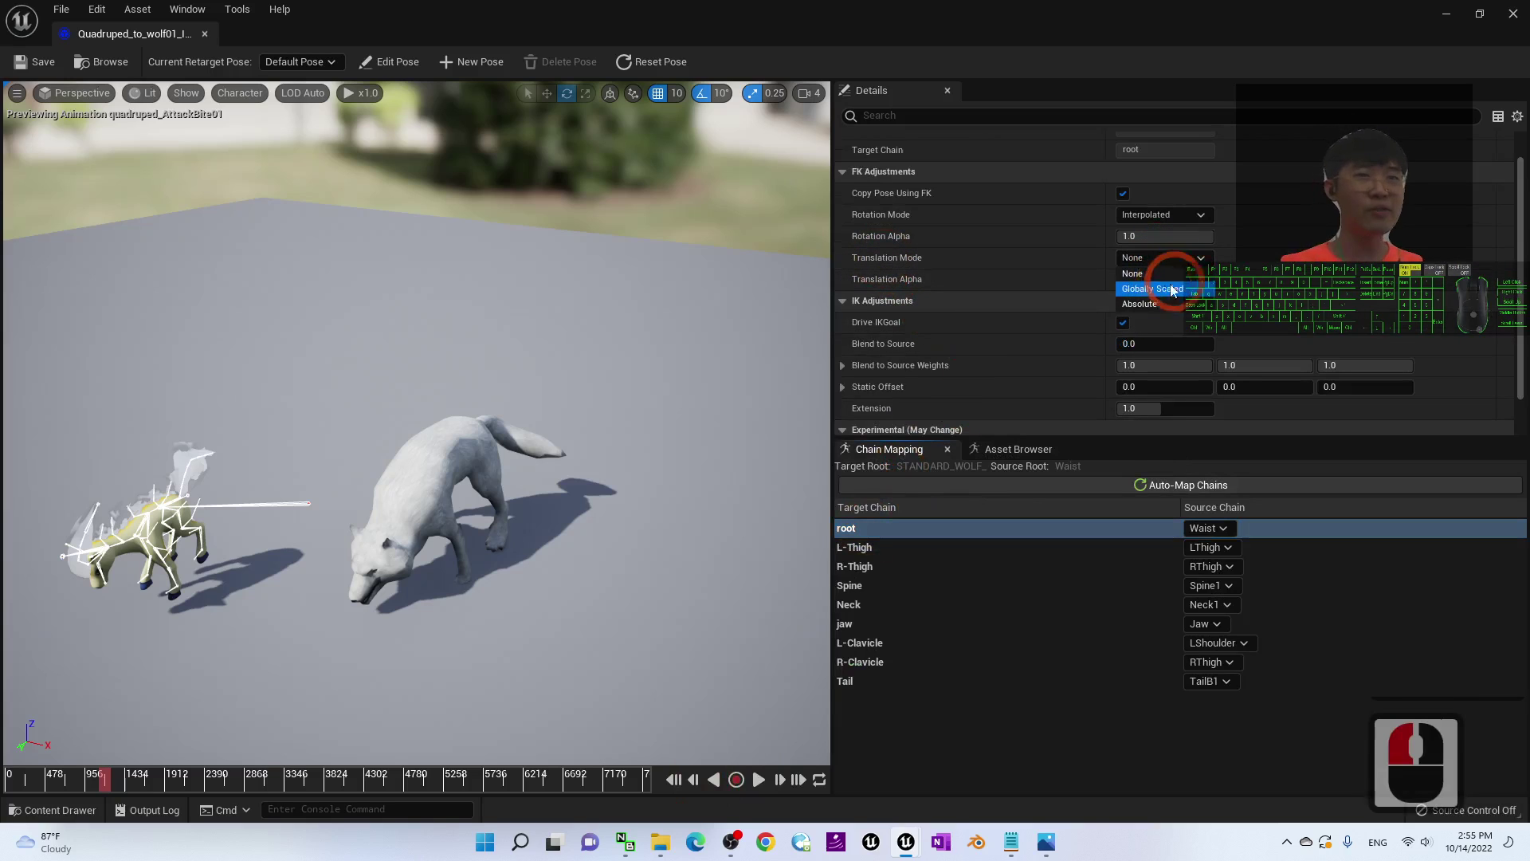
click(1173, 290)
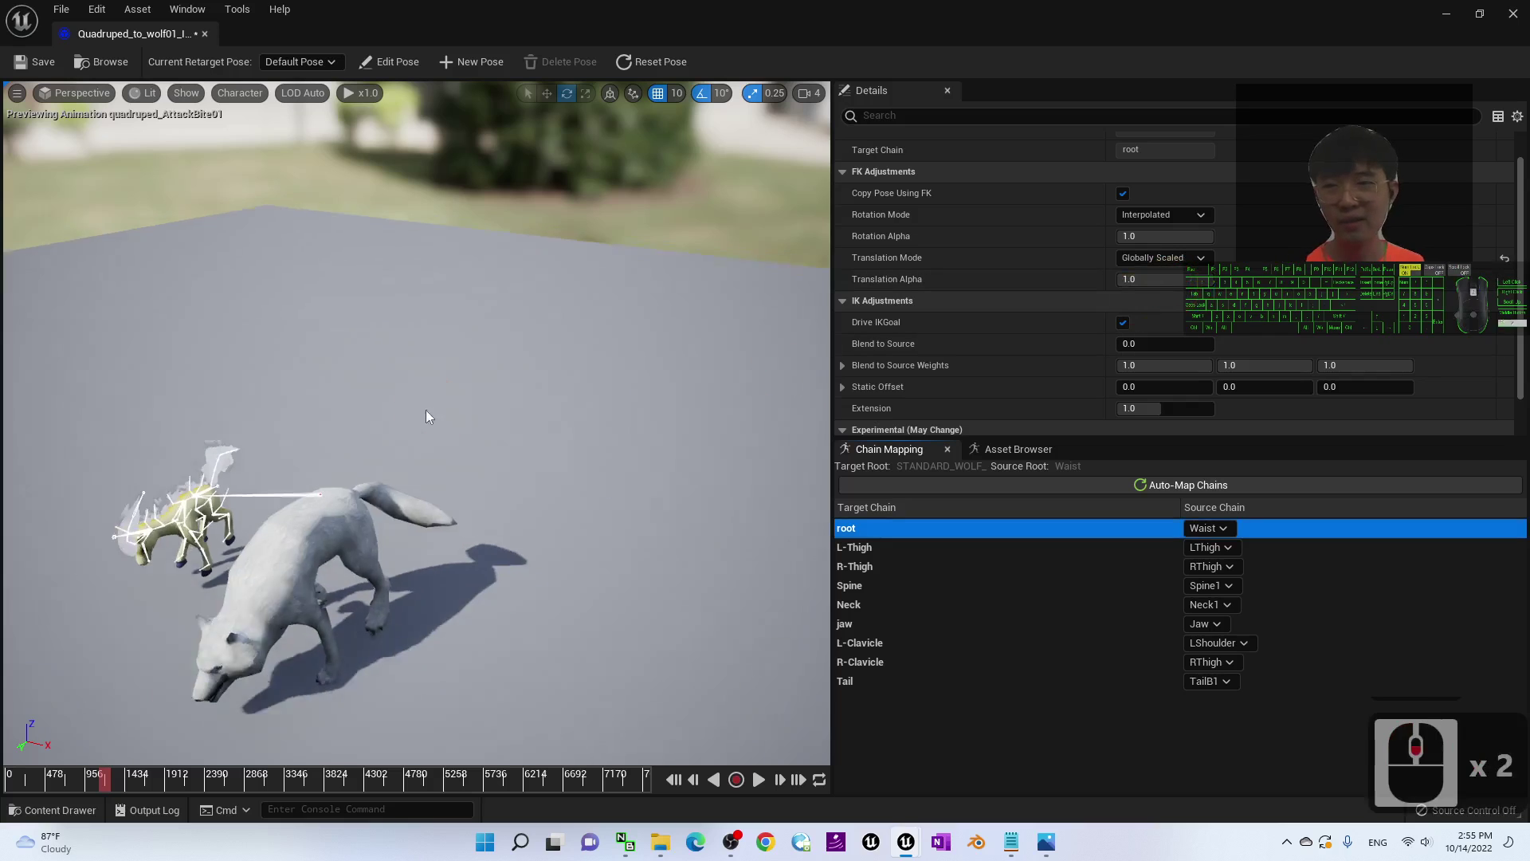
alt+drag(426, 410, 996, 450)
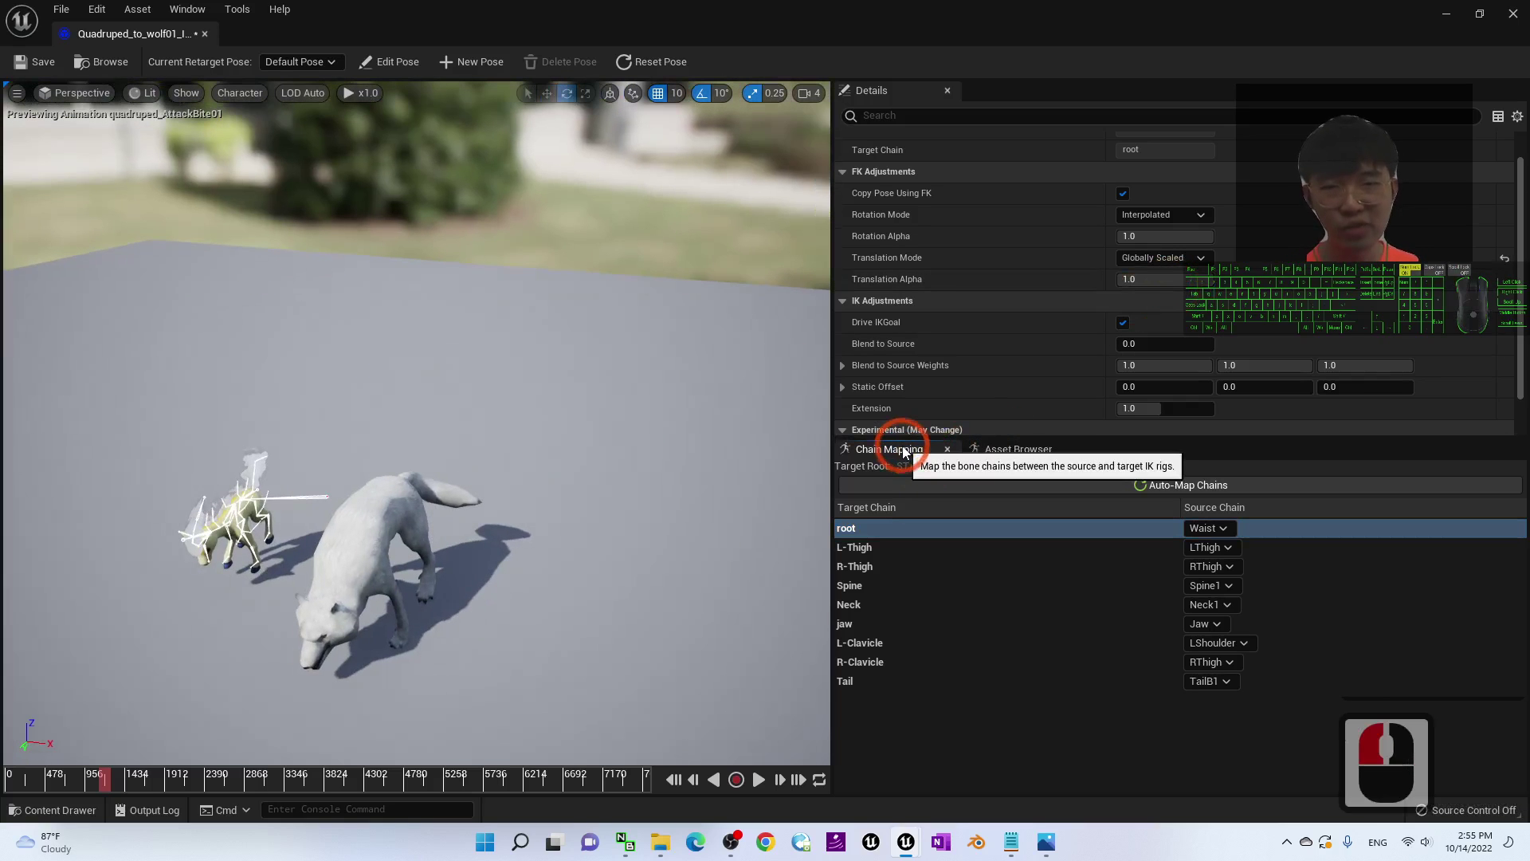
- Play quadruped_AttackBite01 again to check the wolf's root movement against the source, then pause it
double_click(1019, 449)
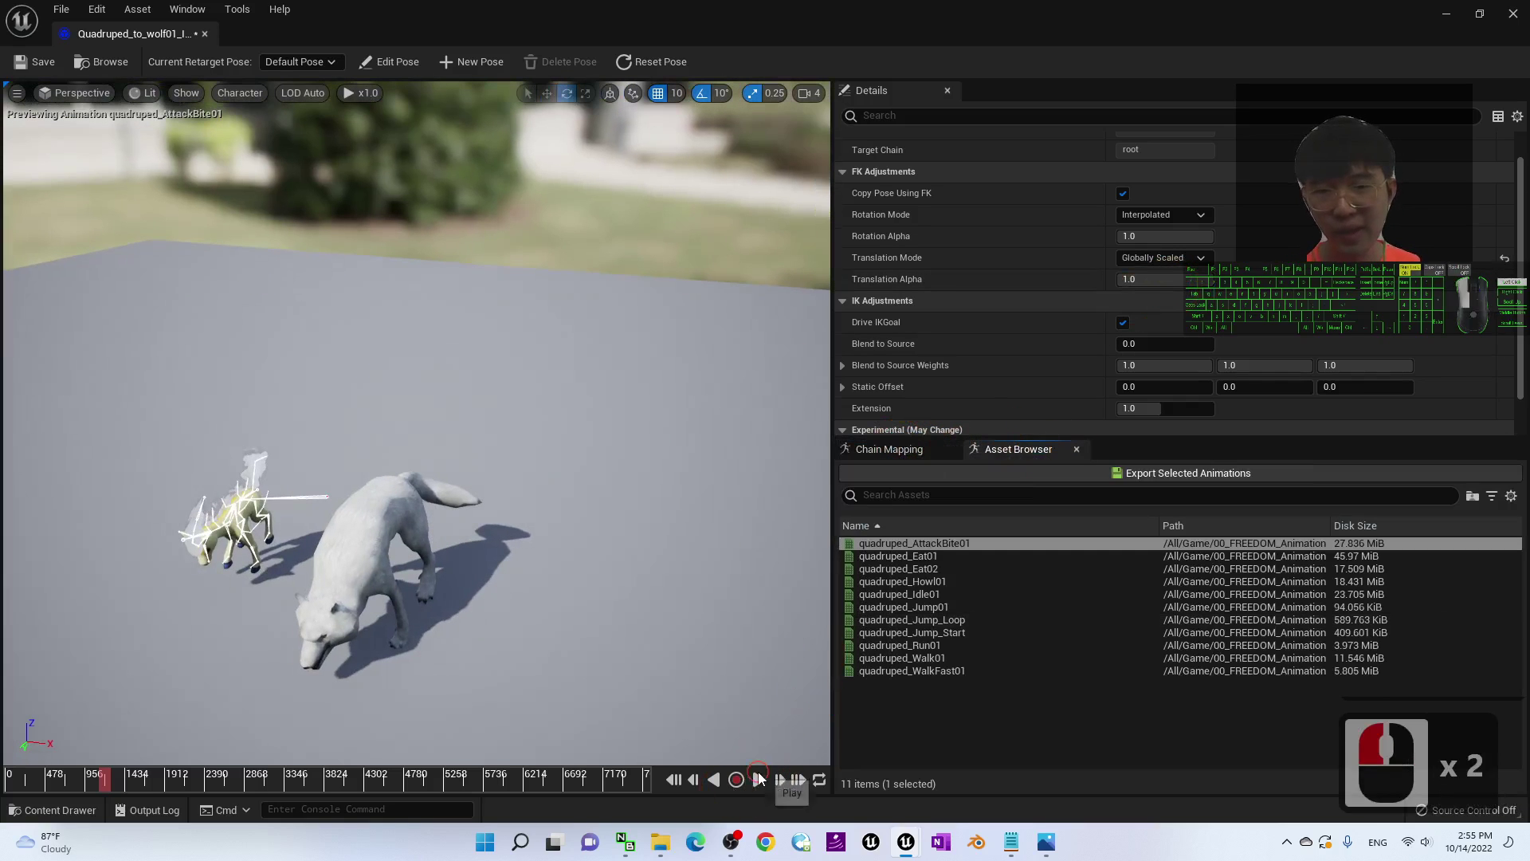
click(757, 778)
alt+drag(718, 700, 502, 553)
alt+click(350, 567)
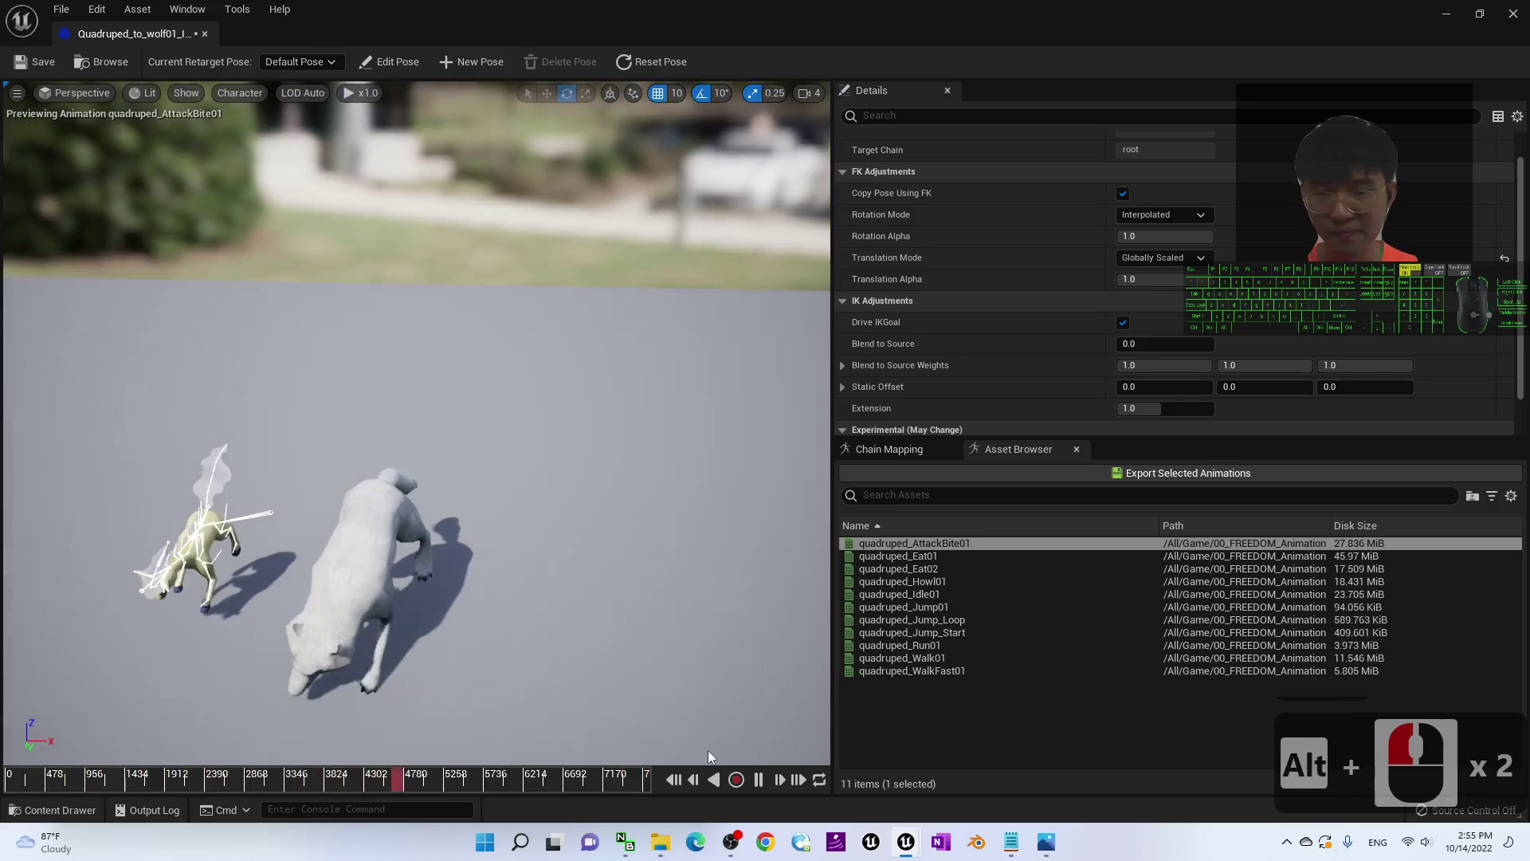
click(758, 779)
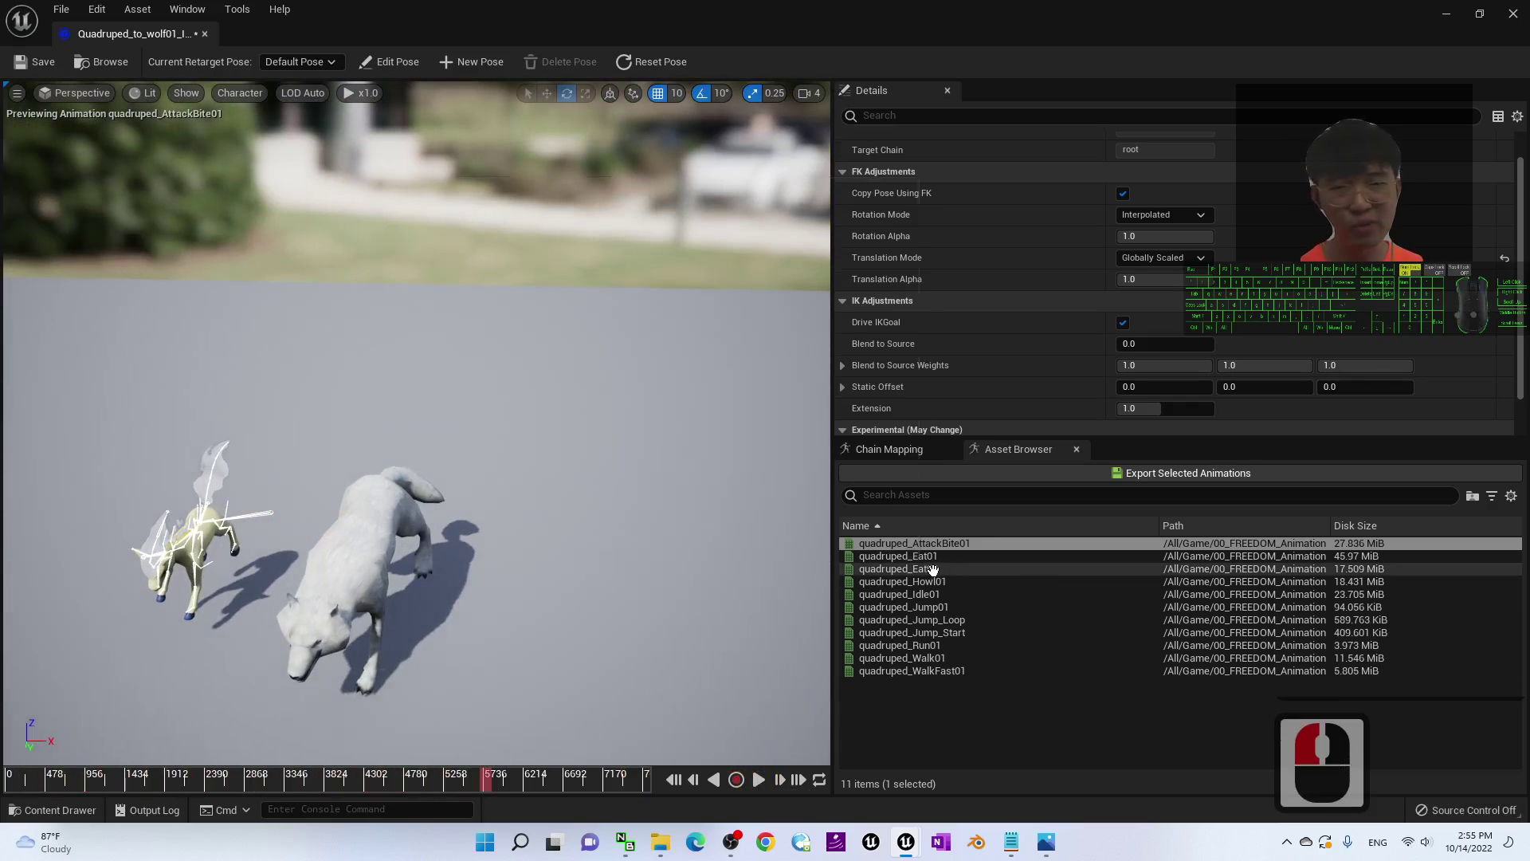
- Export the retargeted quadruped_AttackBite01 animation to the Content folder and return to the main level editor's Content Browser
double_click(908, 543)
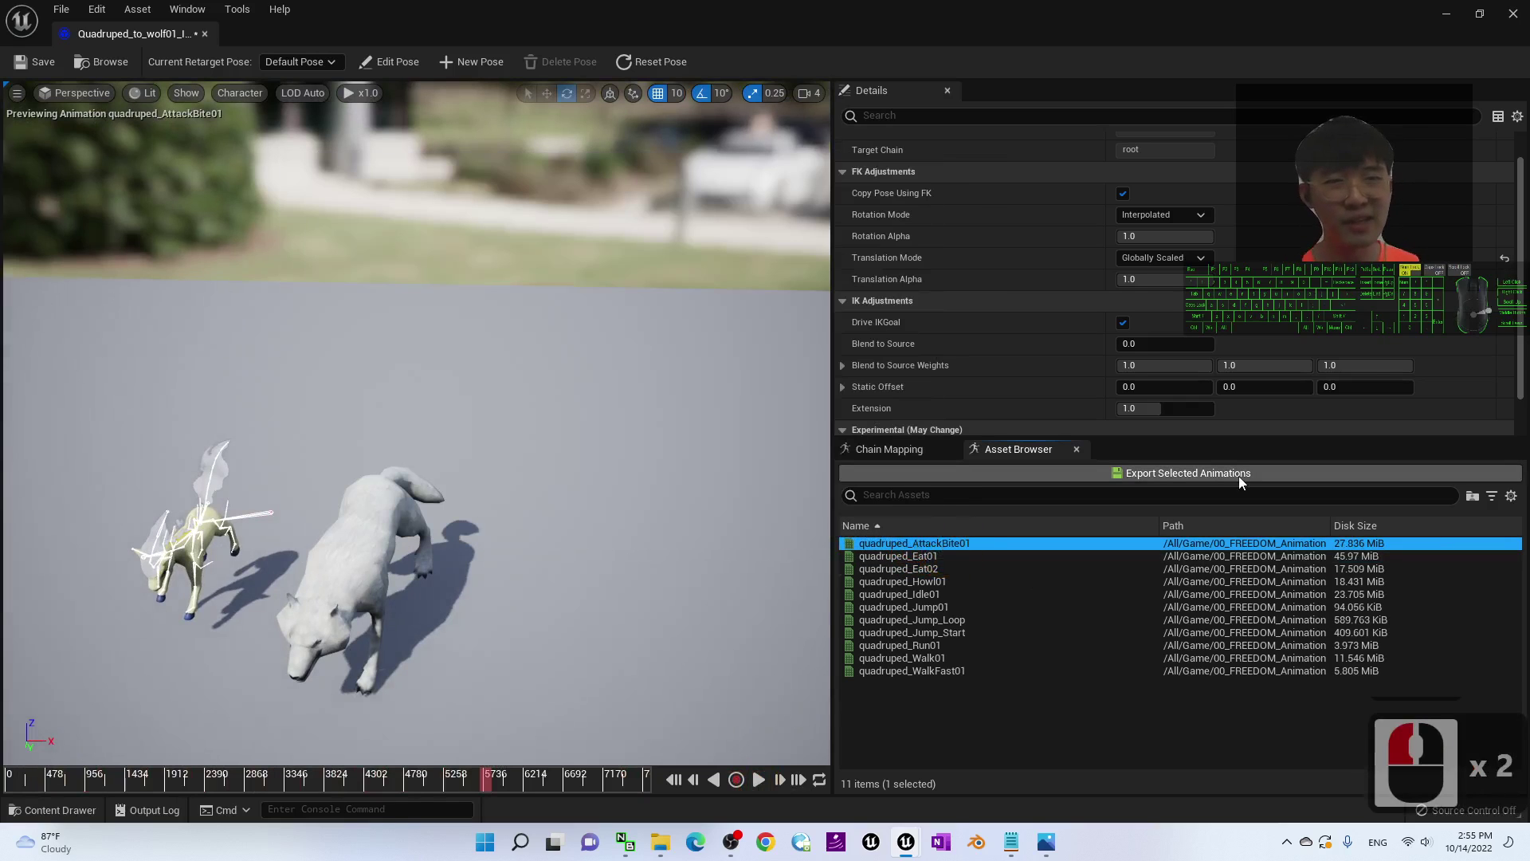
click(1206, 474)
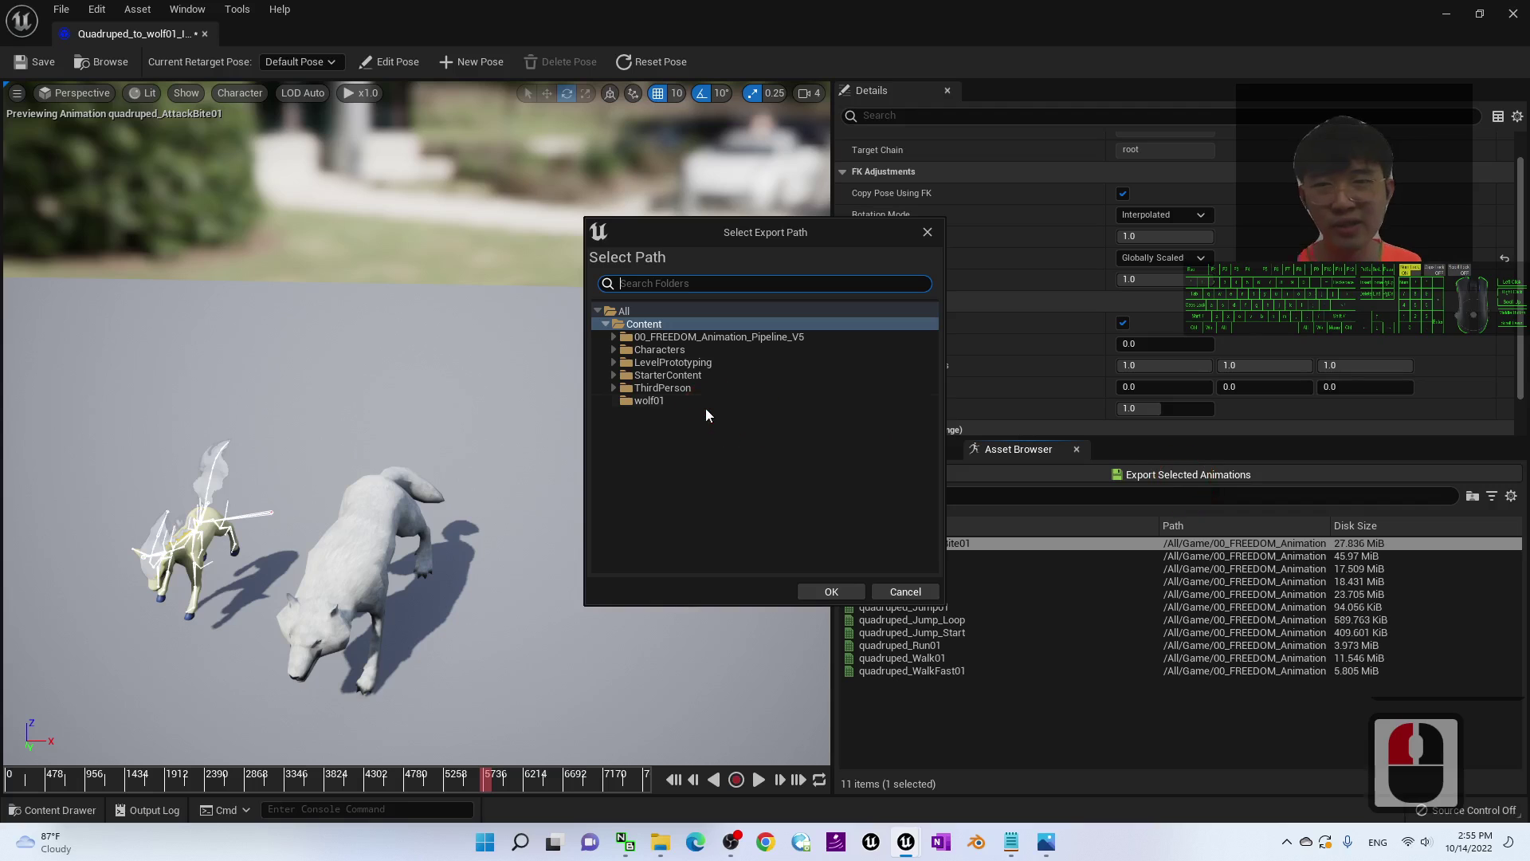
click(831, 589)
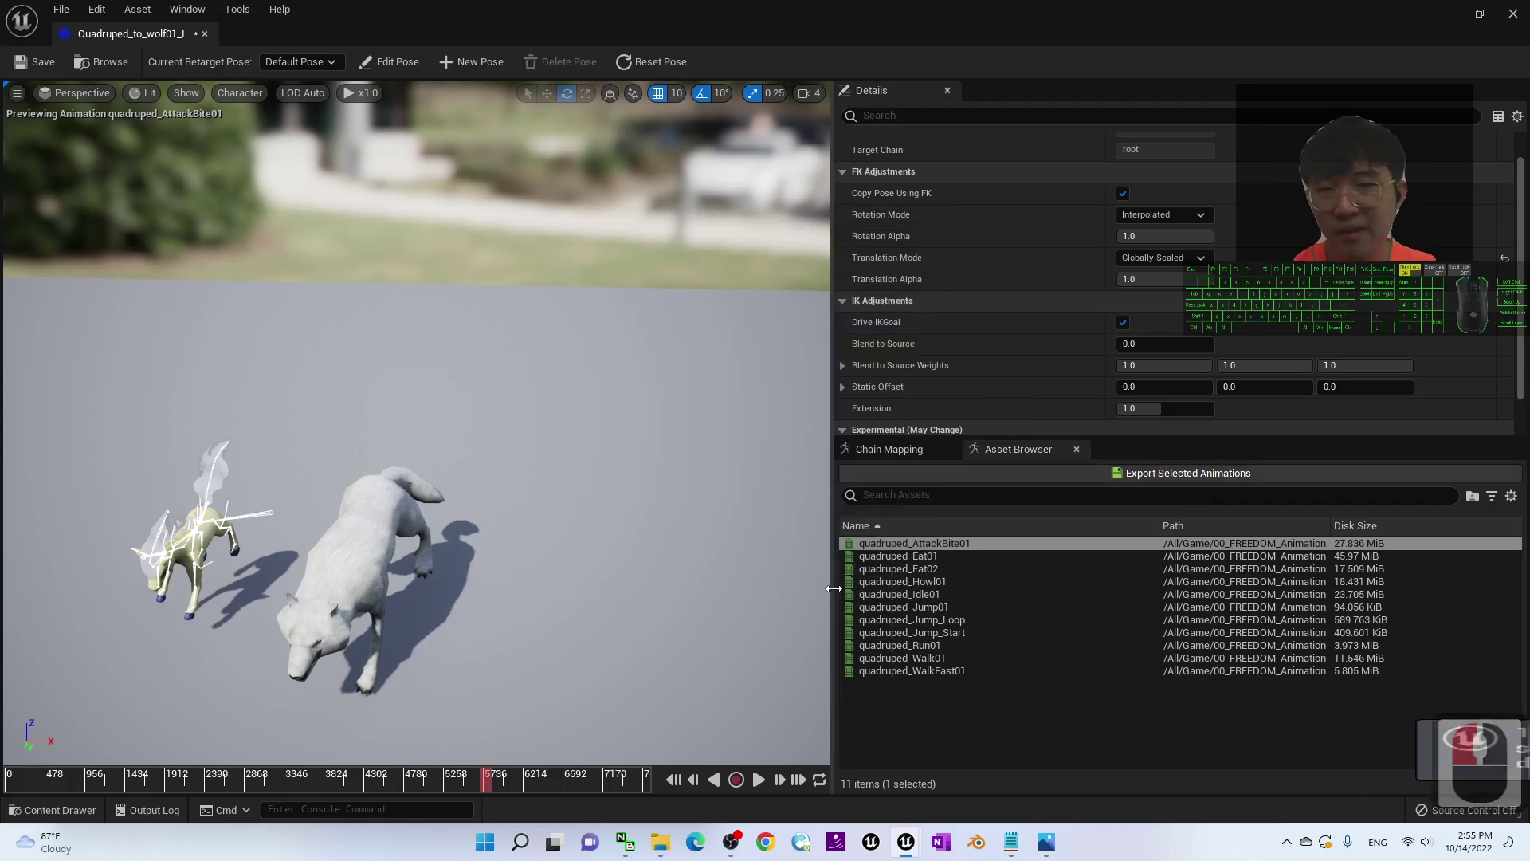
click(1448, 15)
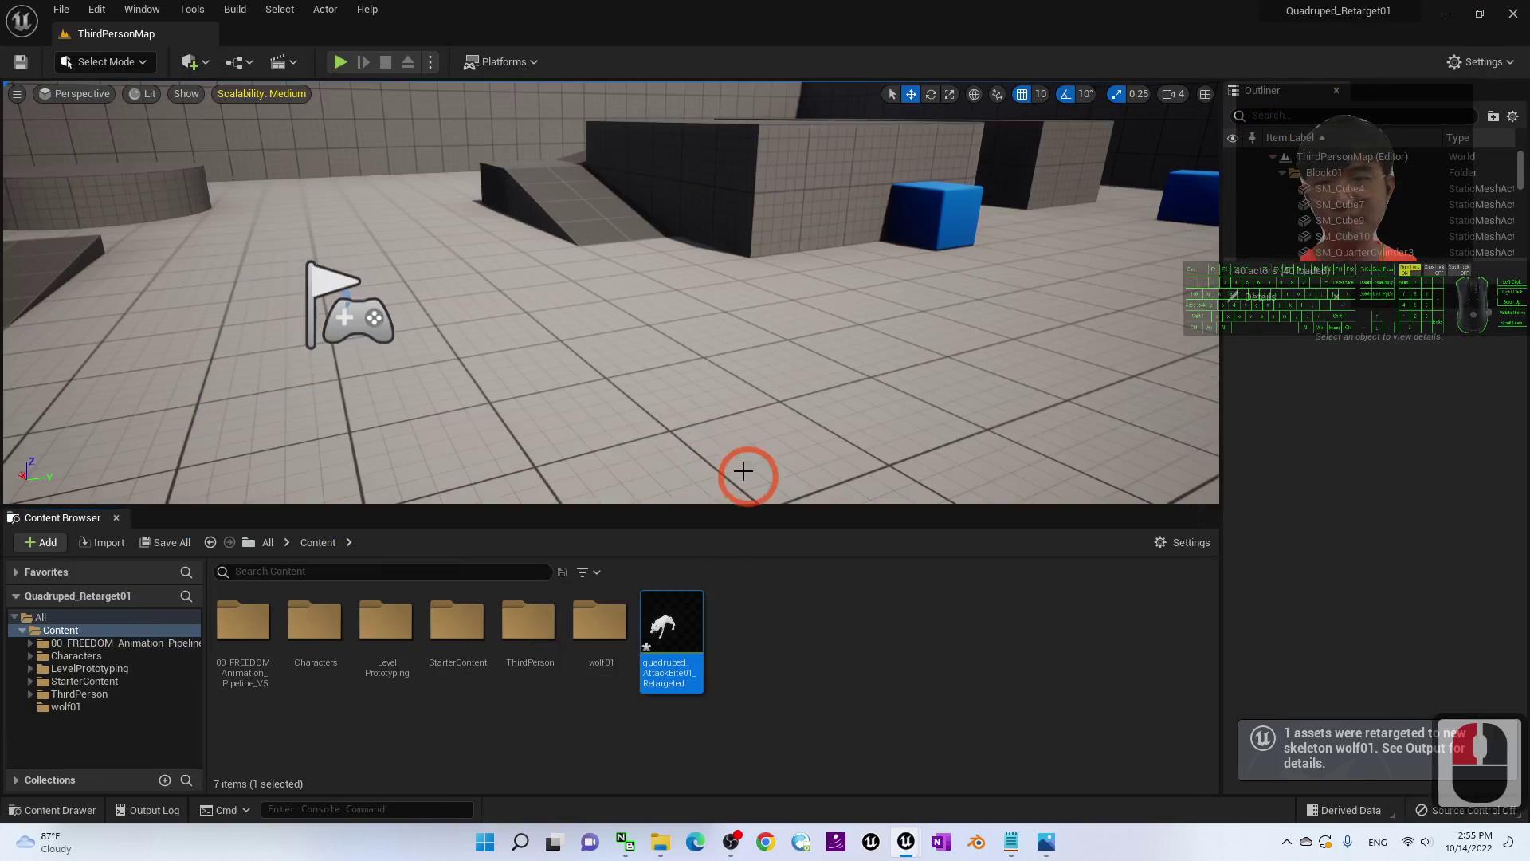
click(783, 659)
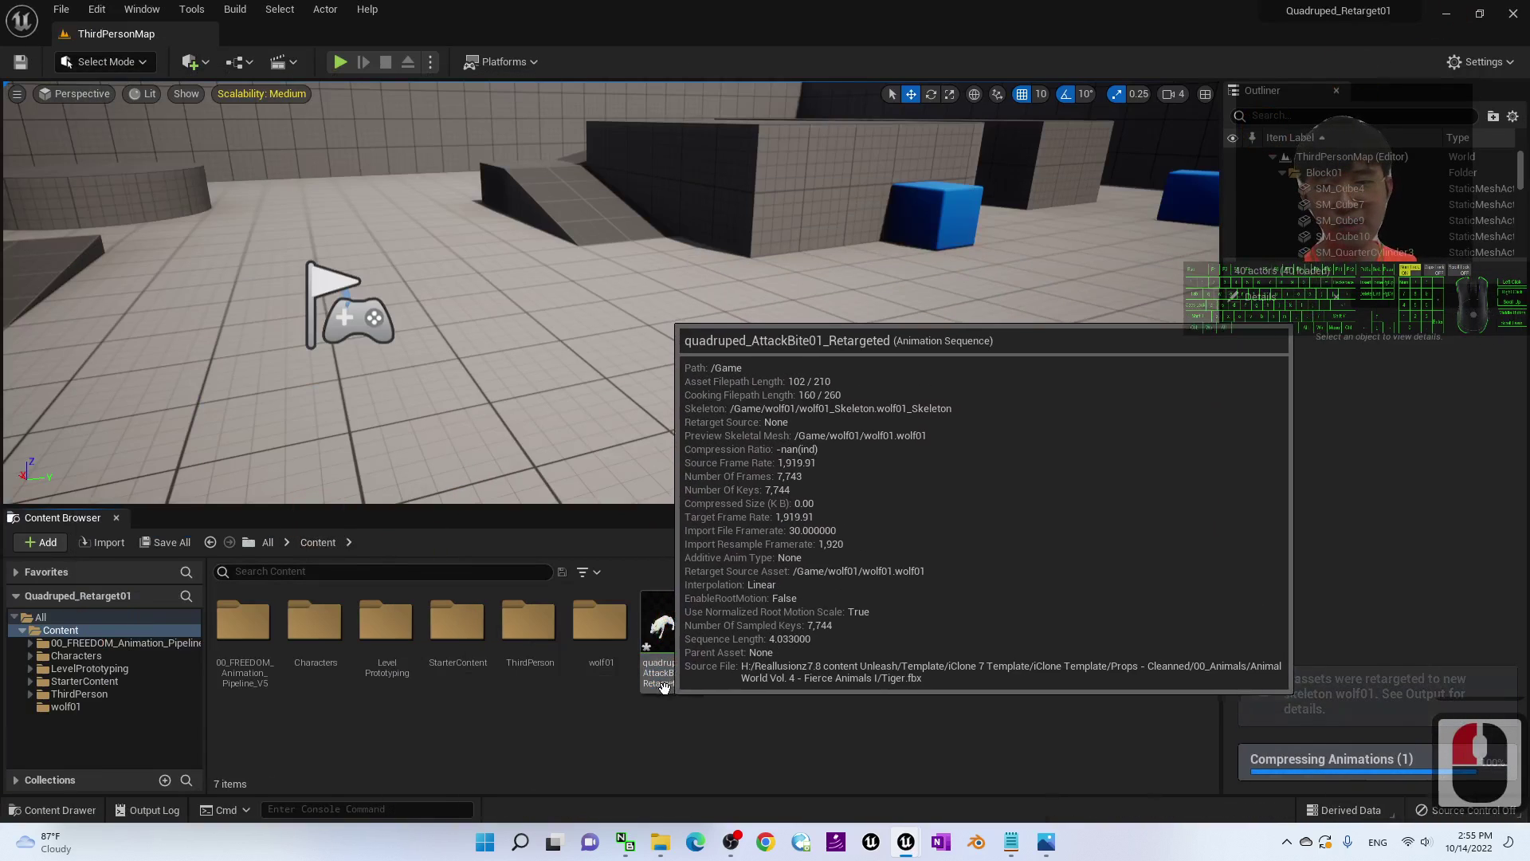
- Open the exported quadruped_AttackBite01_Retargeted animation and examine the wolf's root bone and body movement from the side
double_click(675, 632)
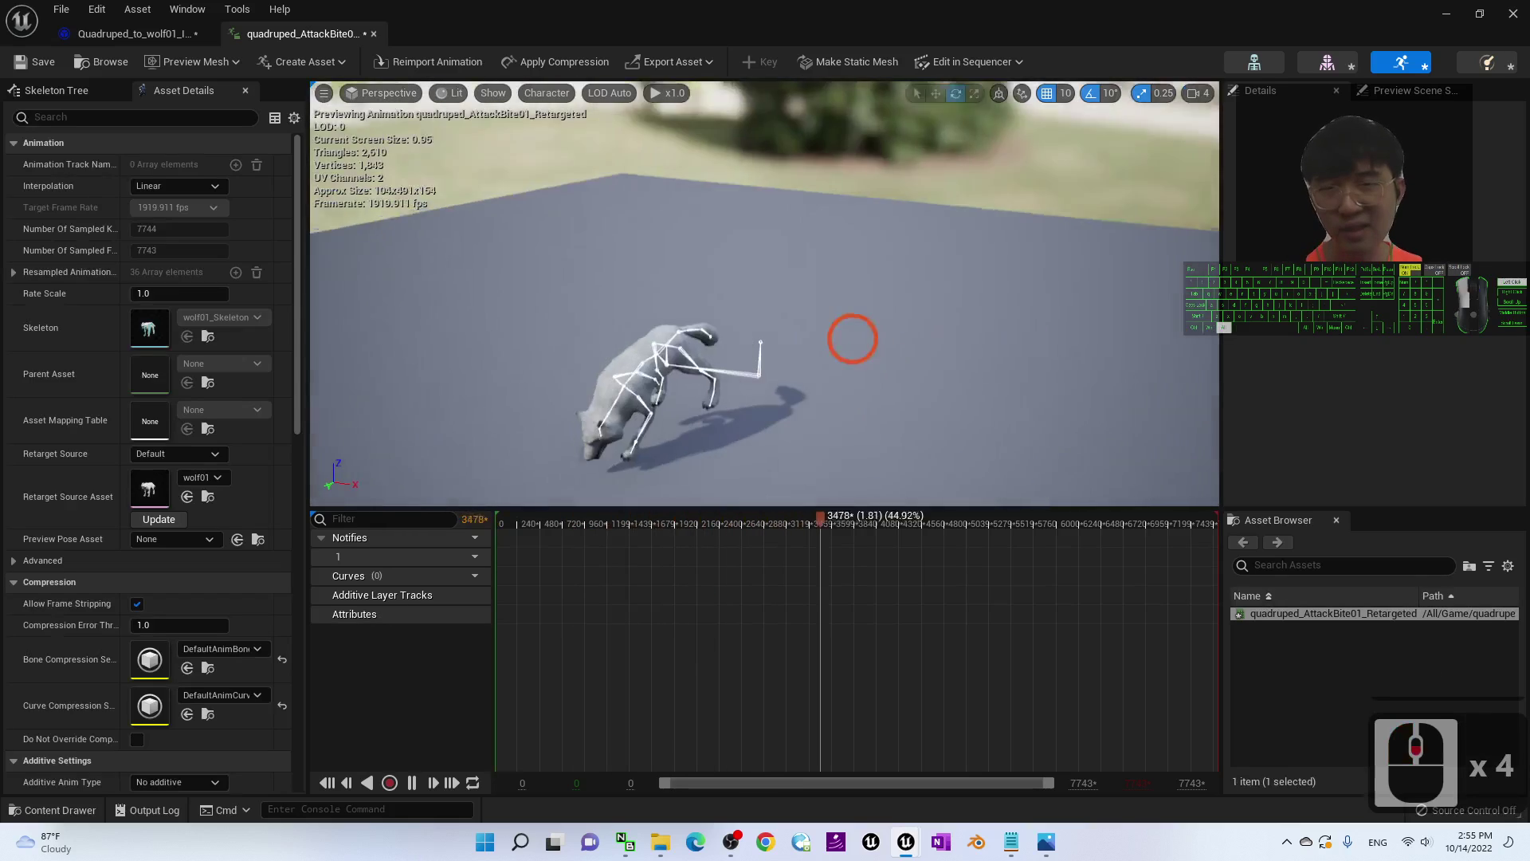
alt+drag(853, 339, 550, 421)
scroll(886, 338, up, 4)
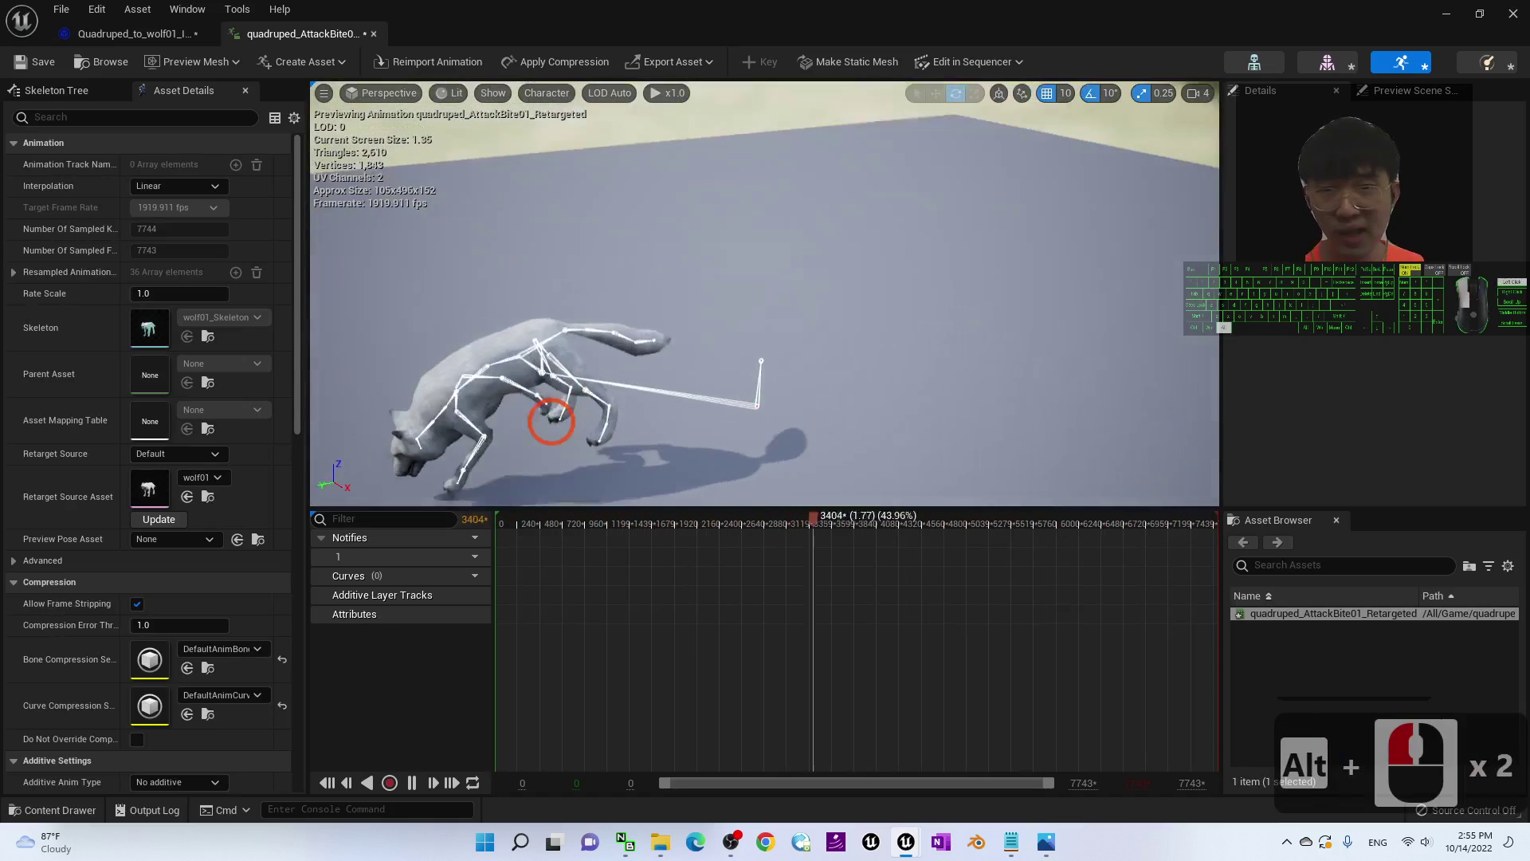
alt+drag(762, 423, 702, 401)
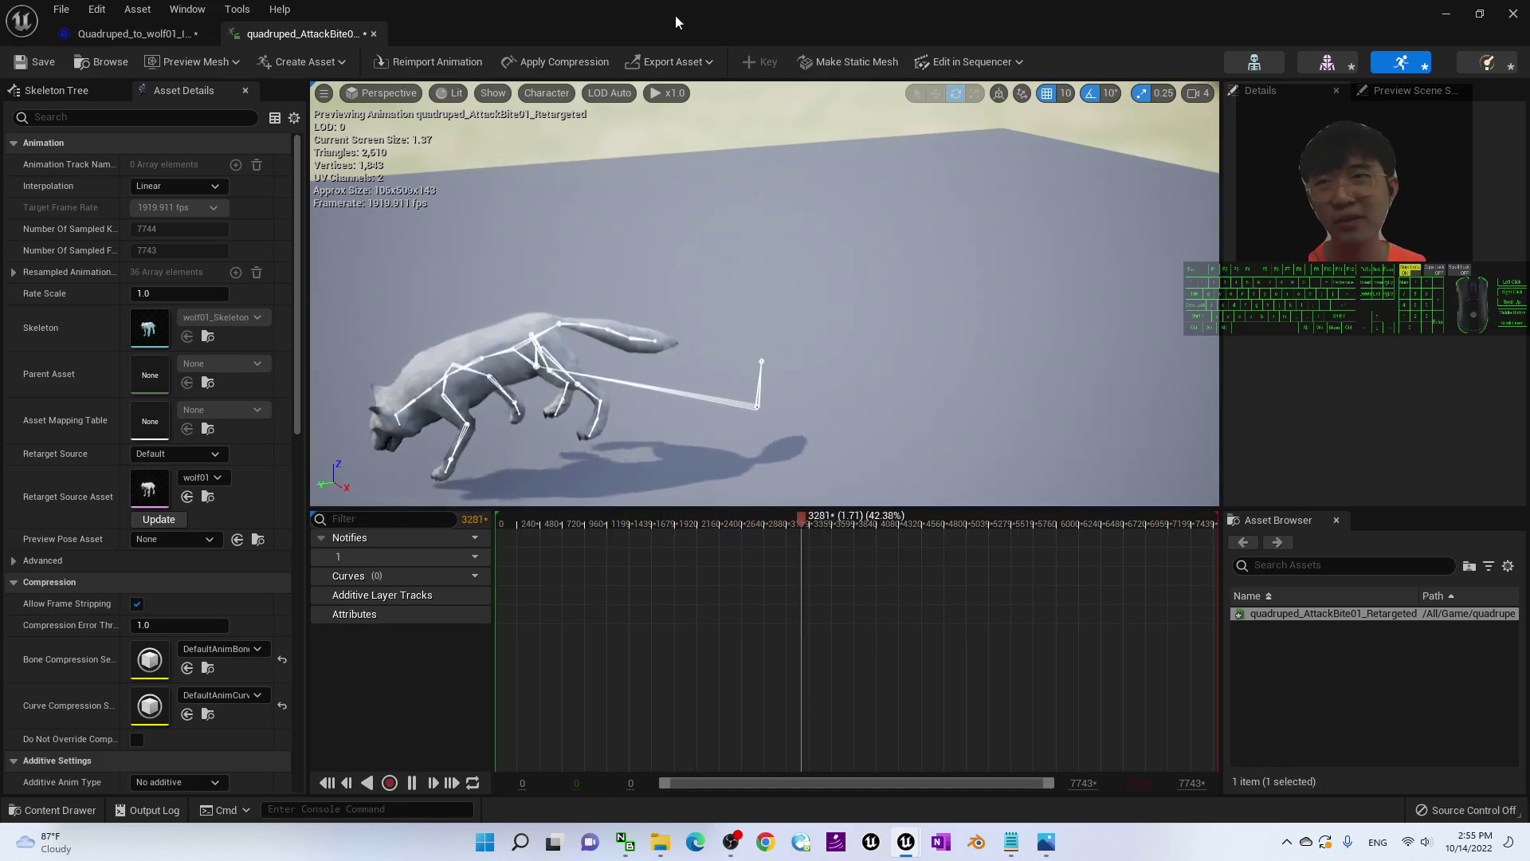
- Return to the Quadruped_to_wolf01 retargeter and set the root chain's Translation Mode to None
click(149, 34)
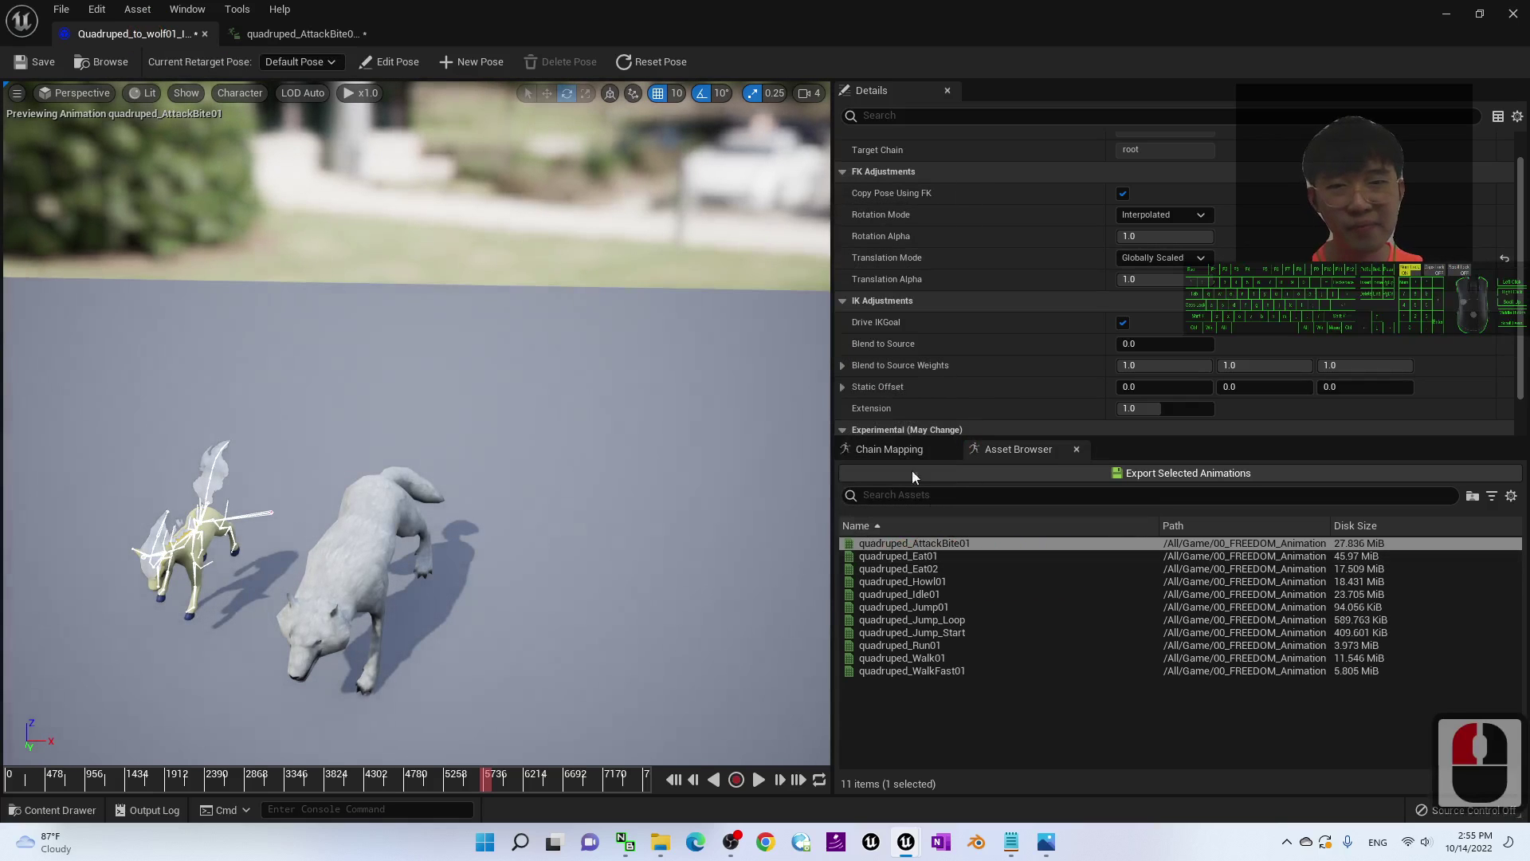
click(882, 455)
click(861, 526)
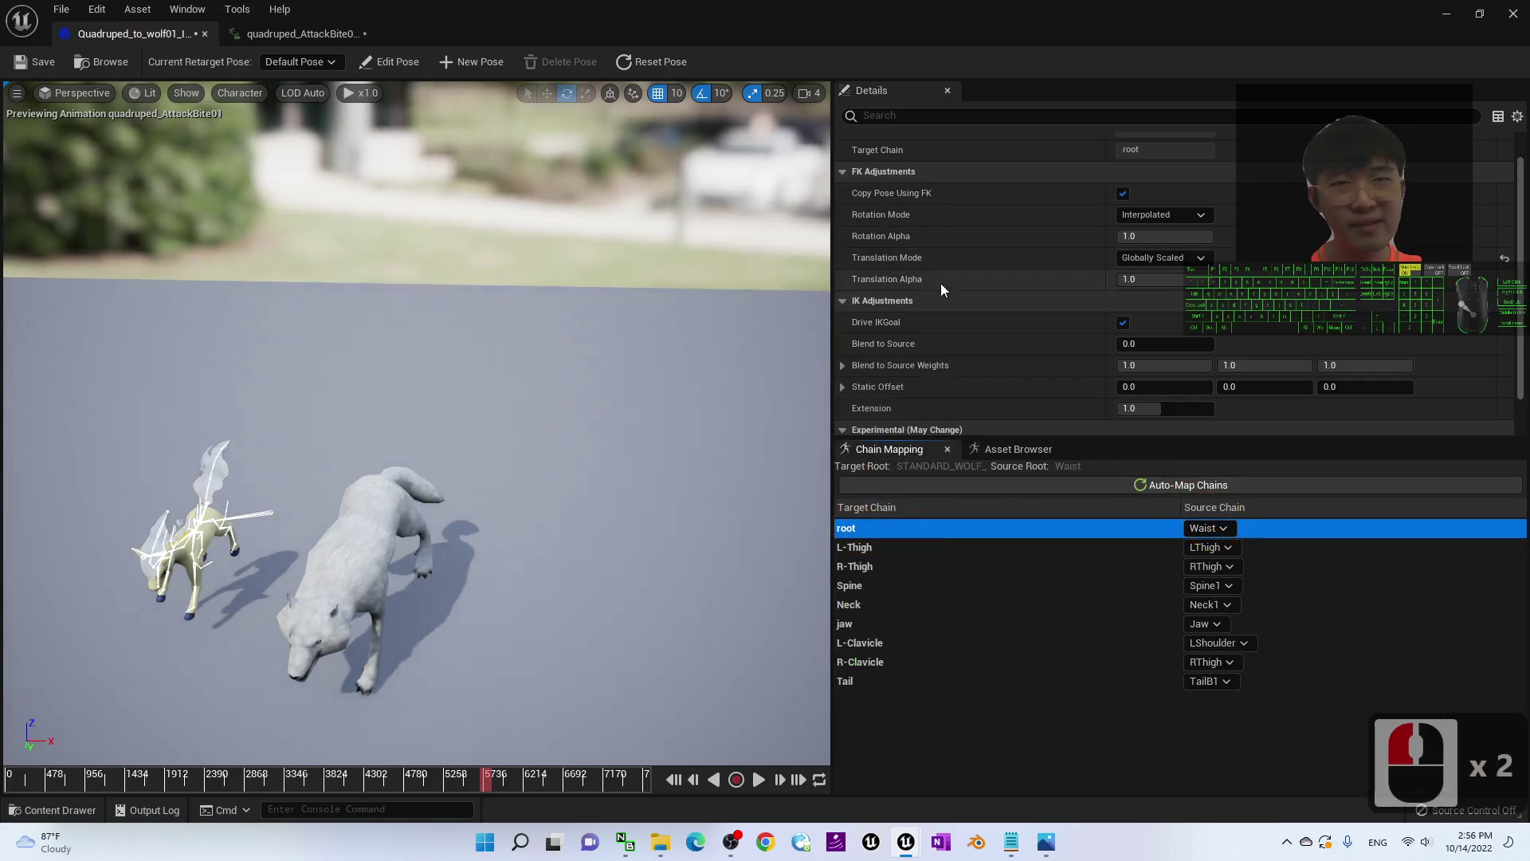
click(1154, 261)
click(1148, 275)
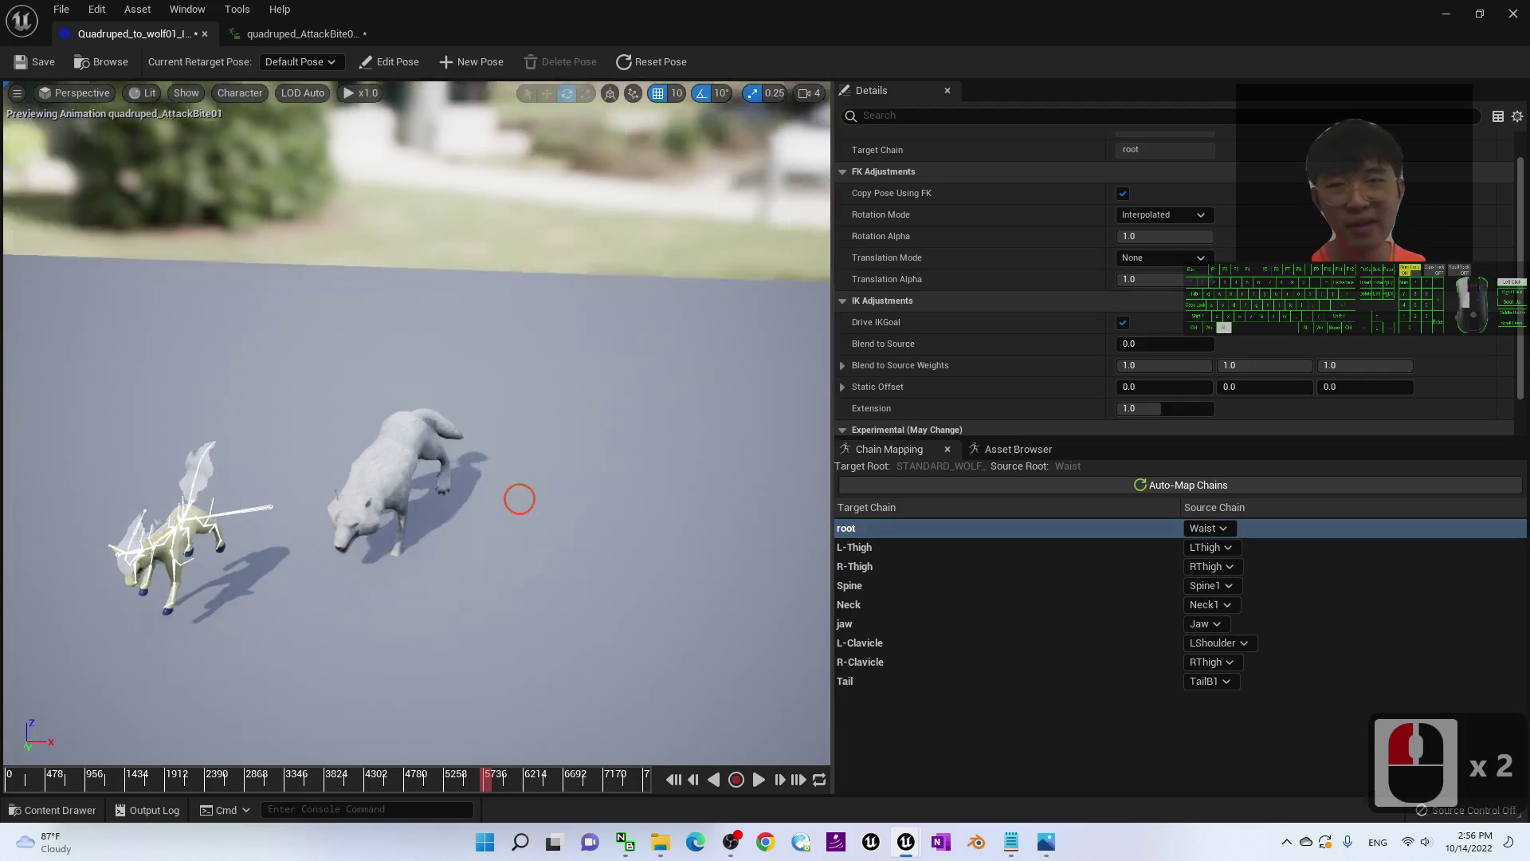
- Play quadruped_AttackBite01 on both characters, pause it and compare the wolf's root motion with the source
alt+drag(518, 498, 803, 427)
click(996, 450)
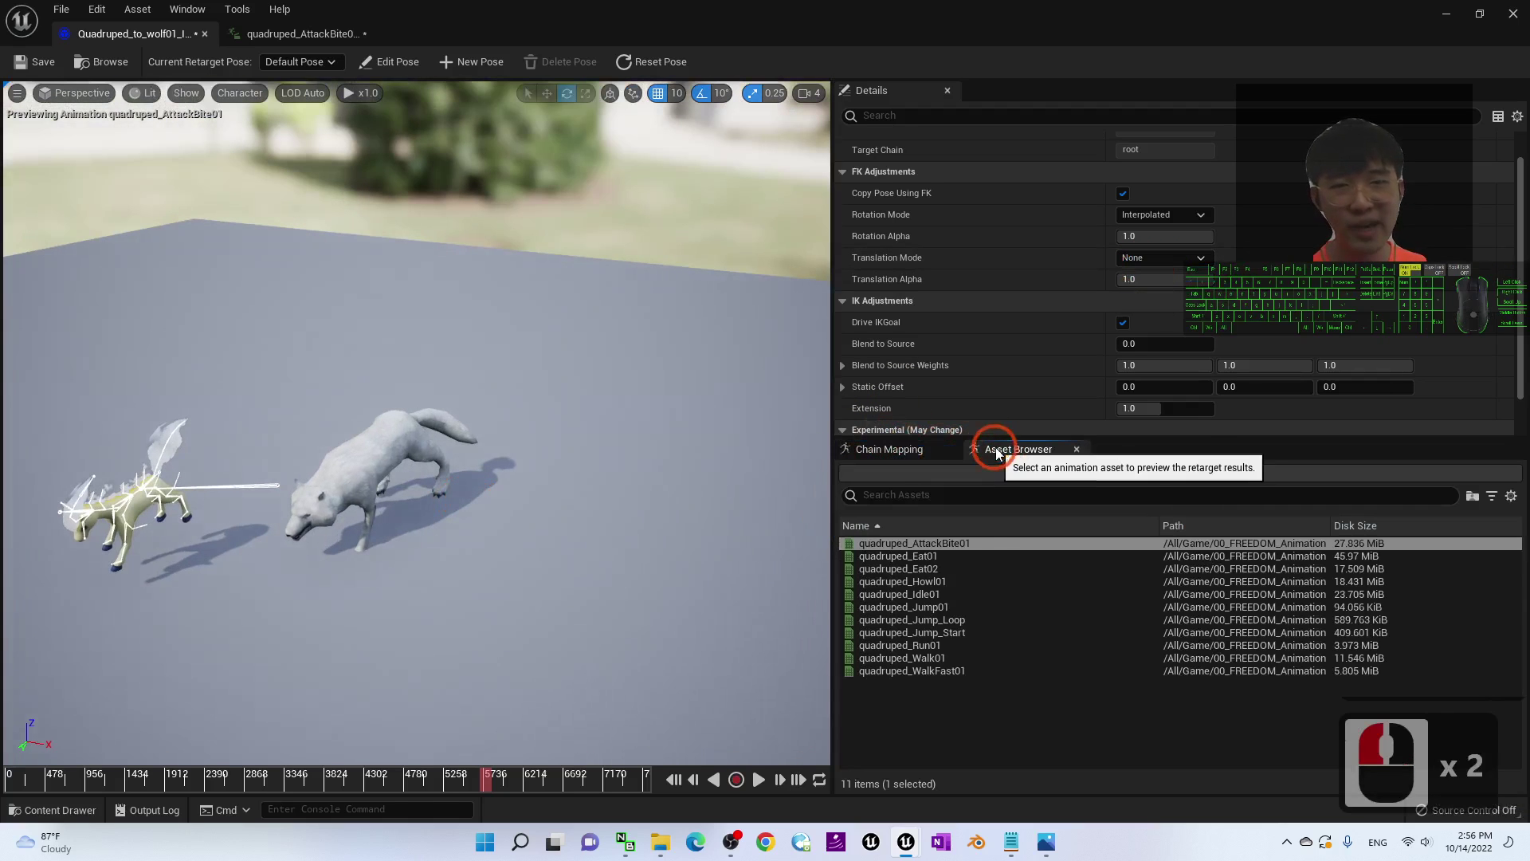
click(918, 549)
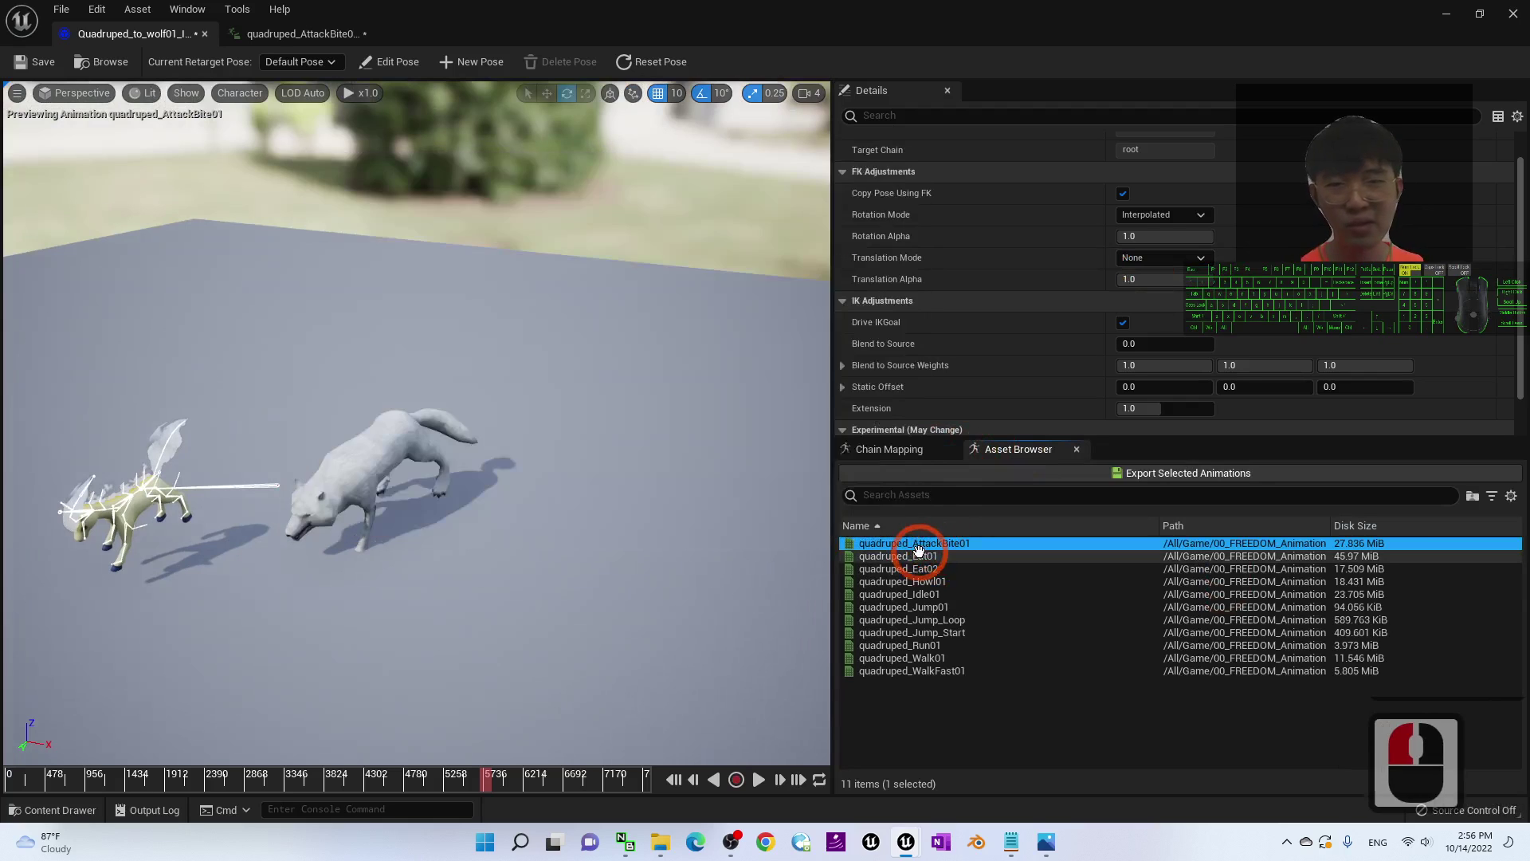
double_click(929, 546)
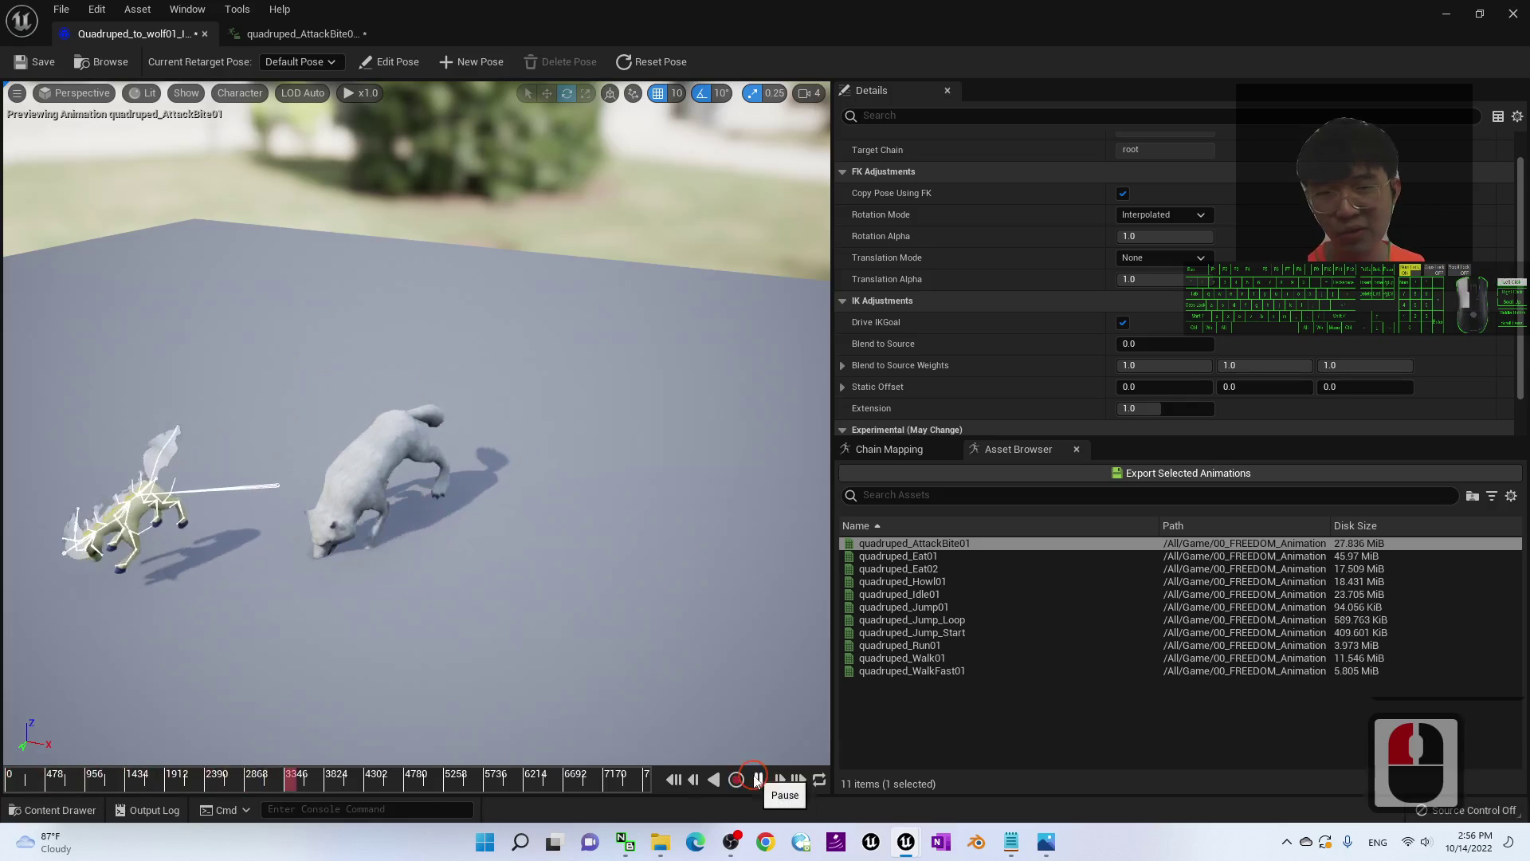
click(757, 779)
click(419, 476)
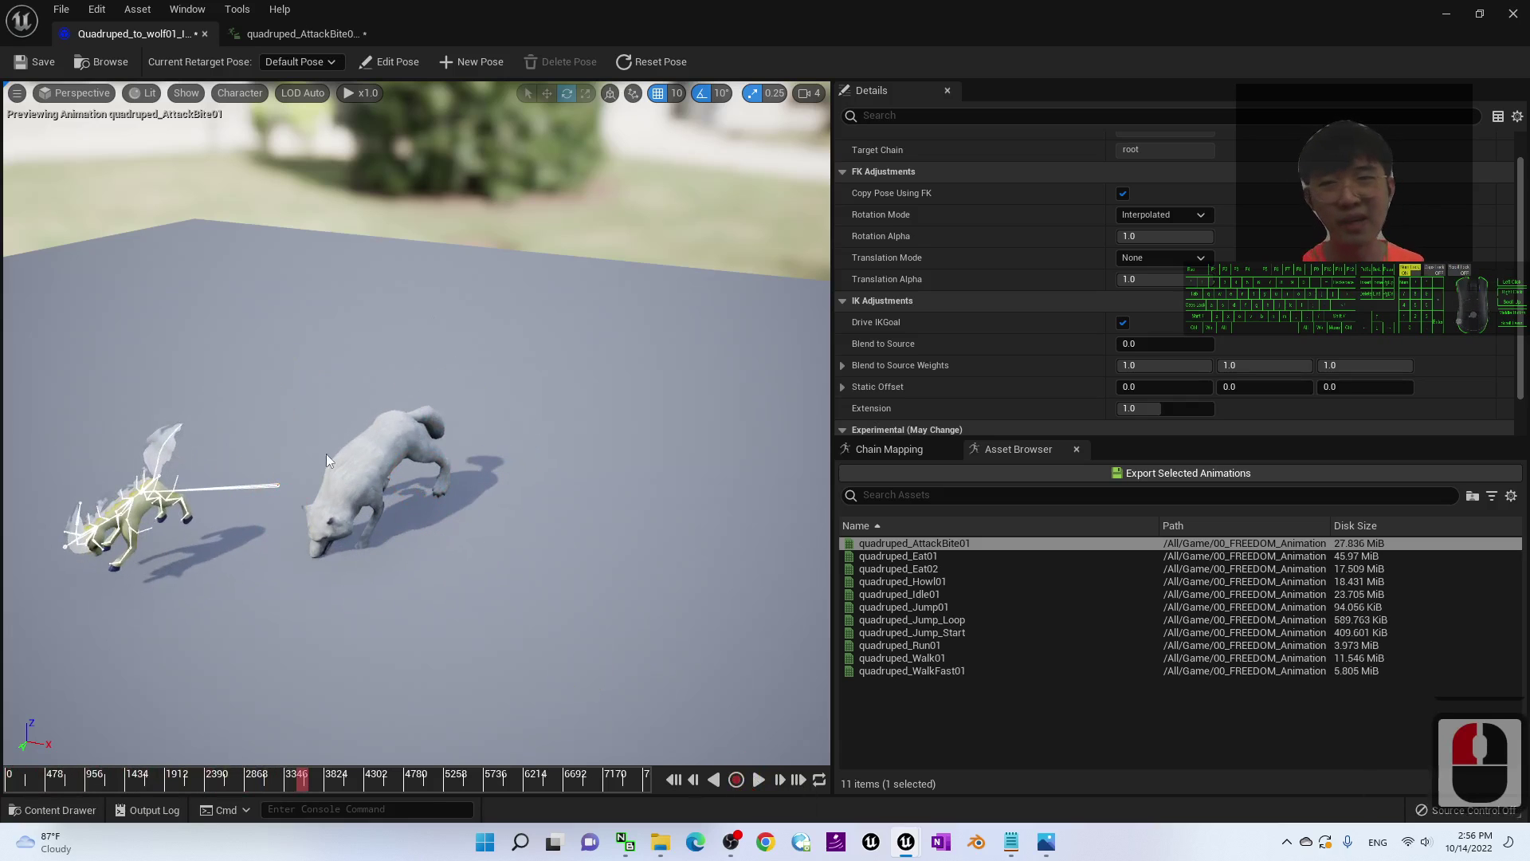
alt+drag(326, 455, 906, 518)
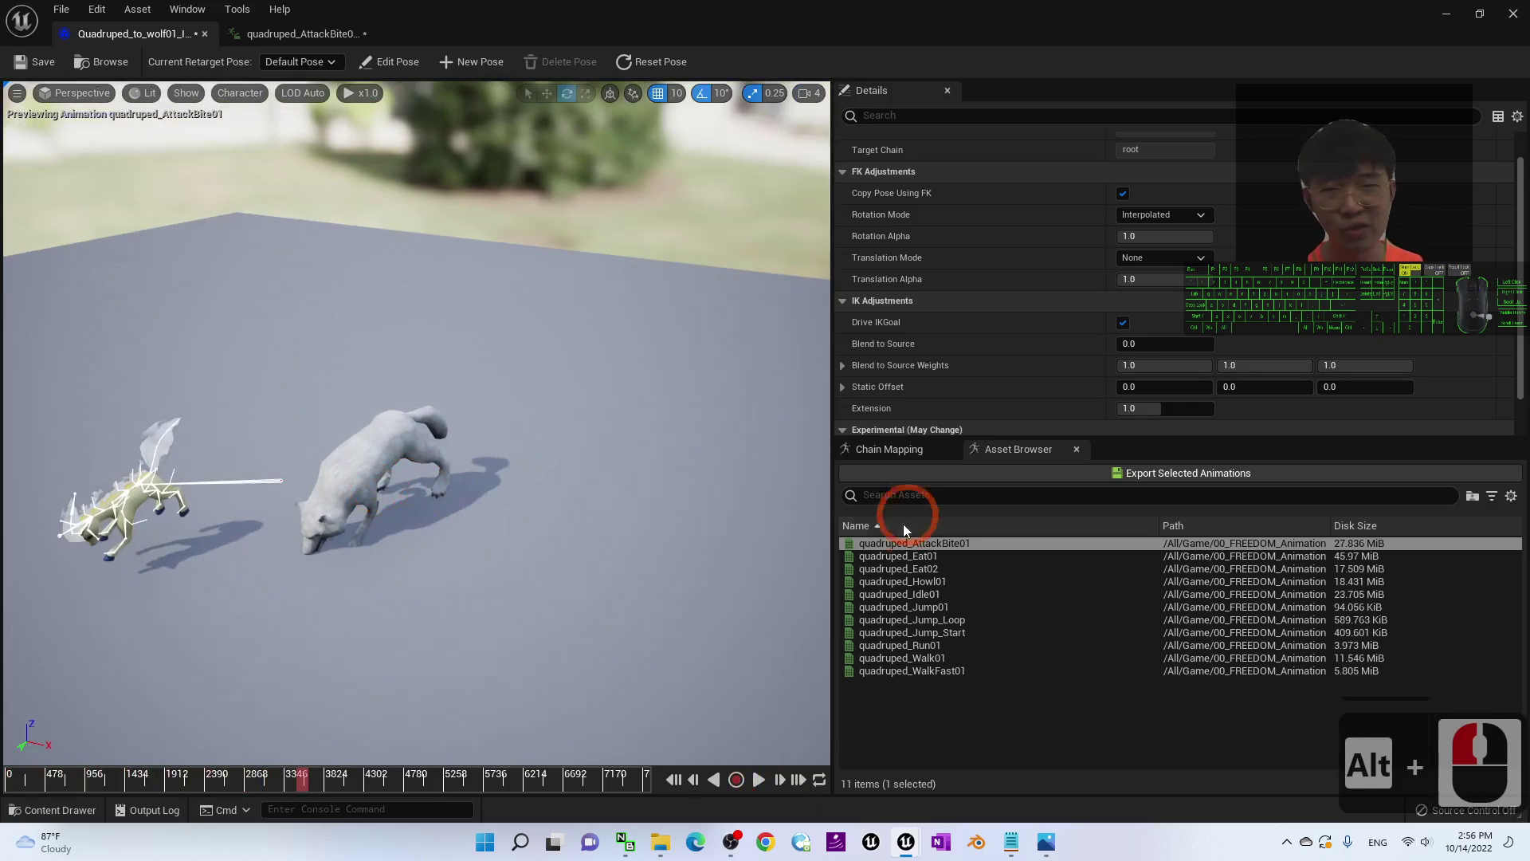
- Export the retargeted quadruped_AttackBite01 again to the Content folder and go back to the main level editor
click(1115, 474)
click(862, 591)
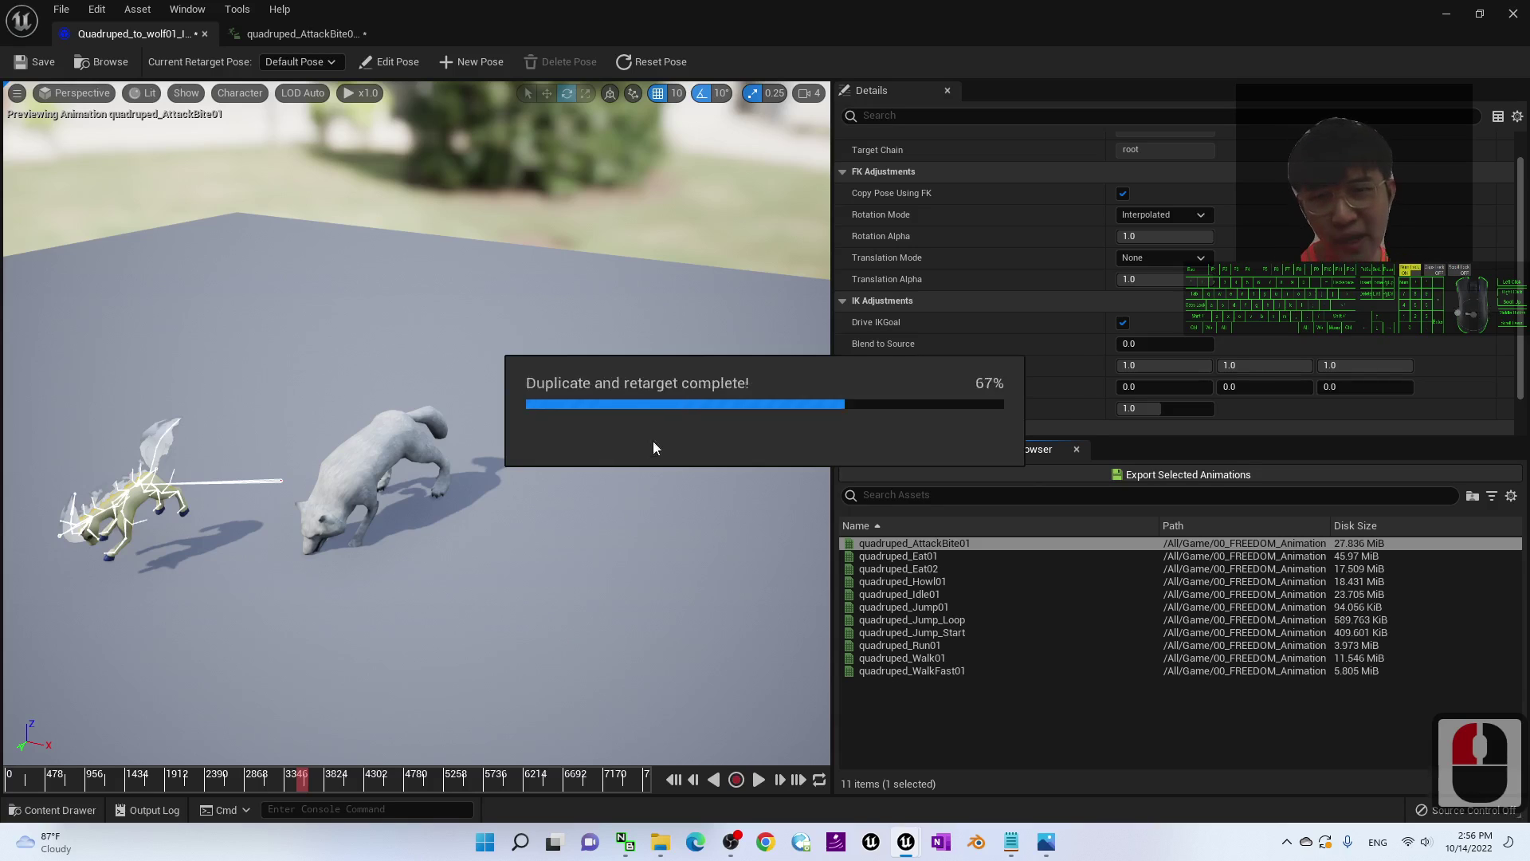
click(1447, 15)
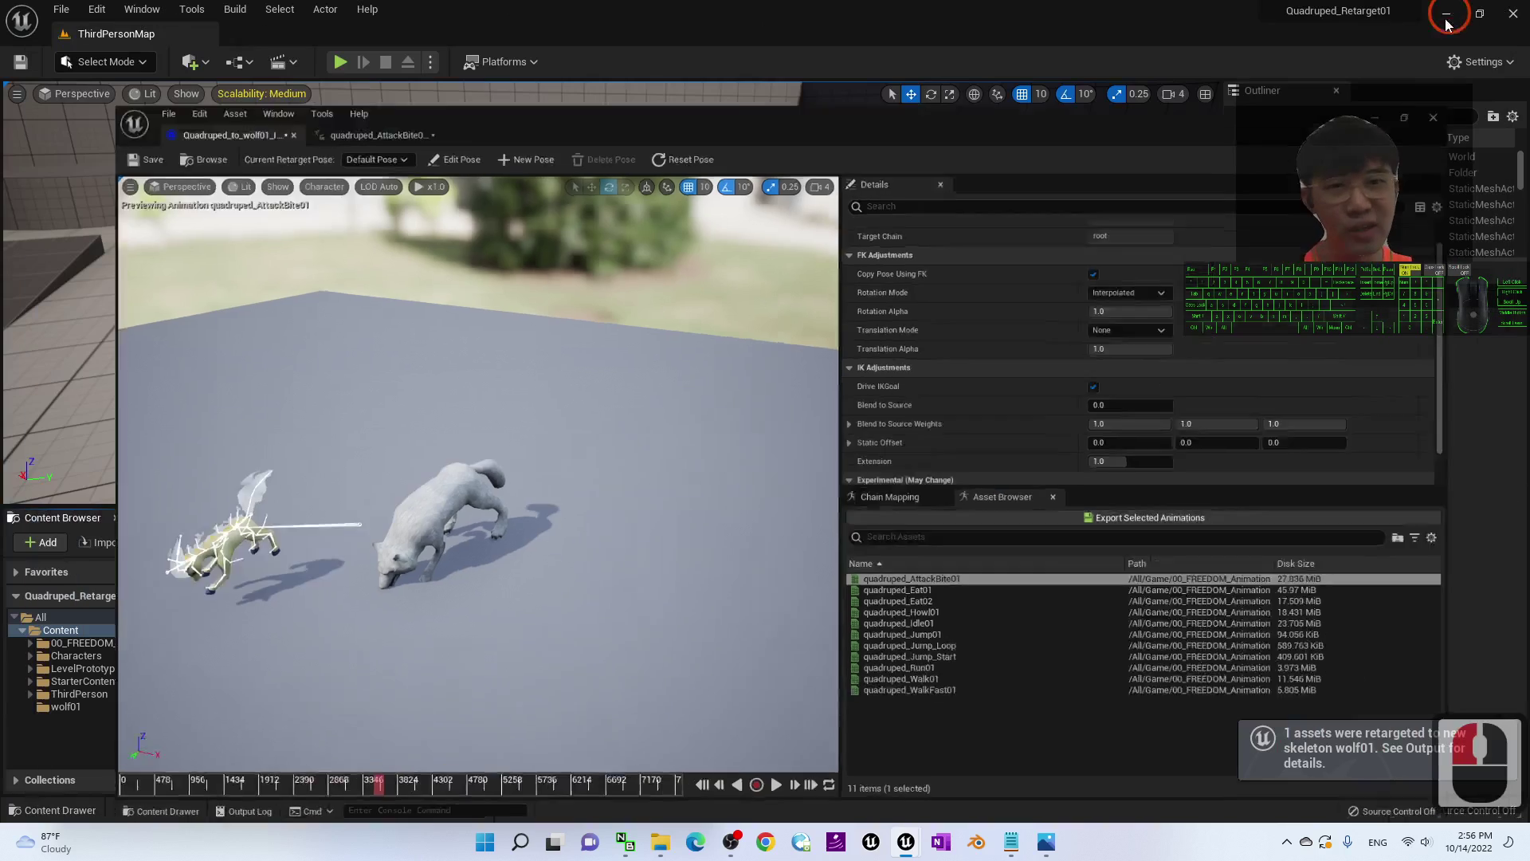
click(862, 655)
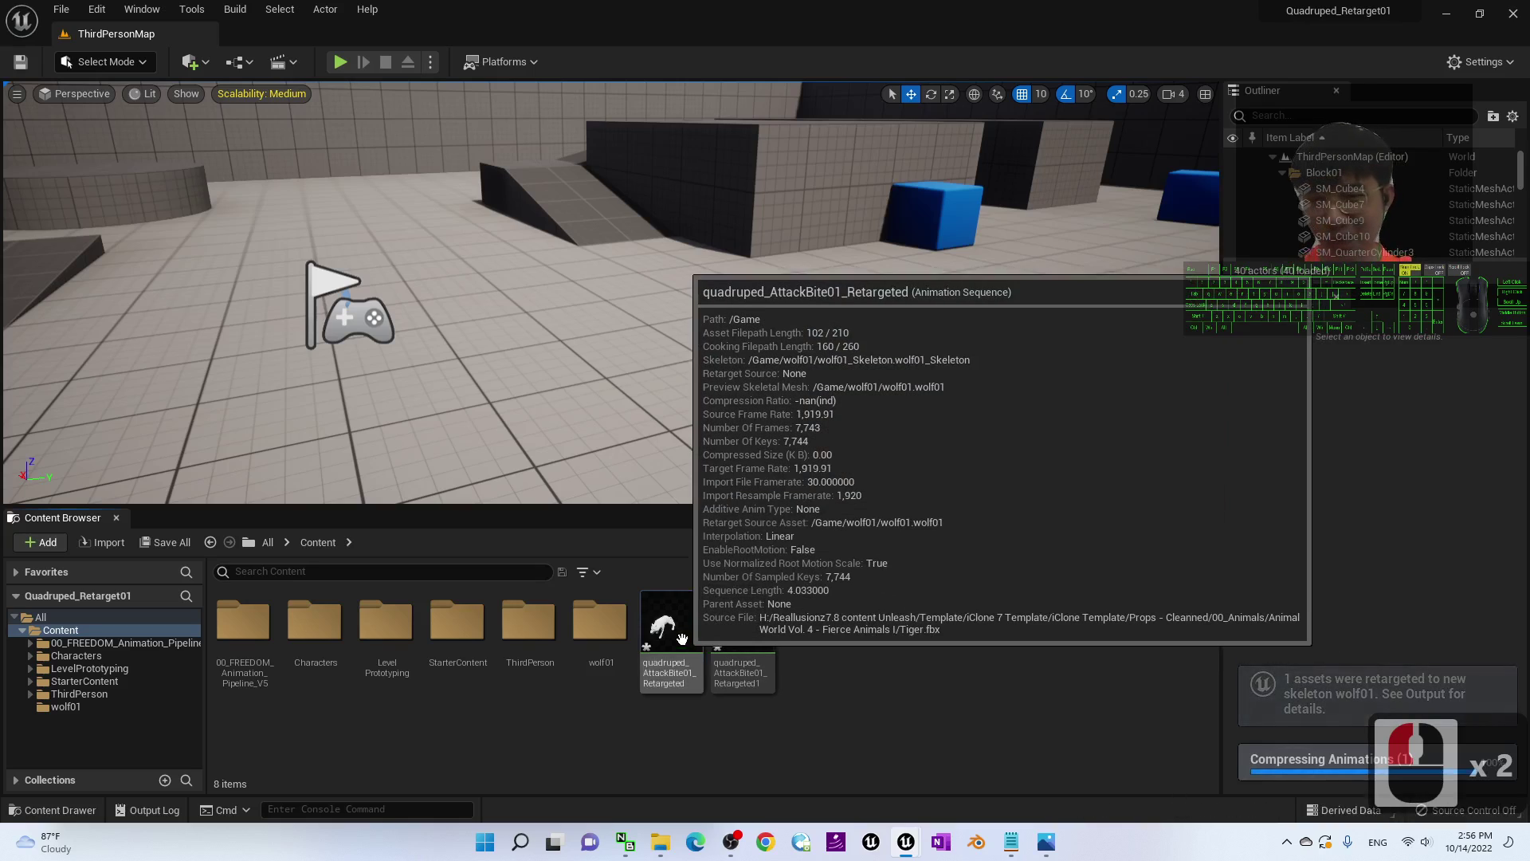
- Review the first exported animation, quadruped_AttackBite01_Retargeted, for its root bone motion and close its editor
click(682, 631)
double_click(682, 632)
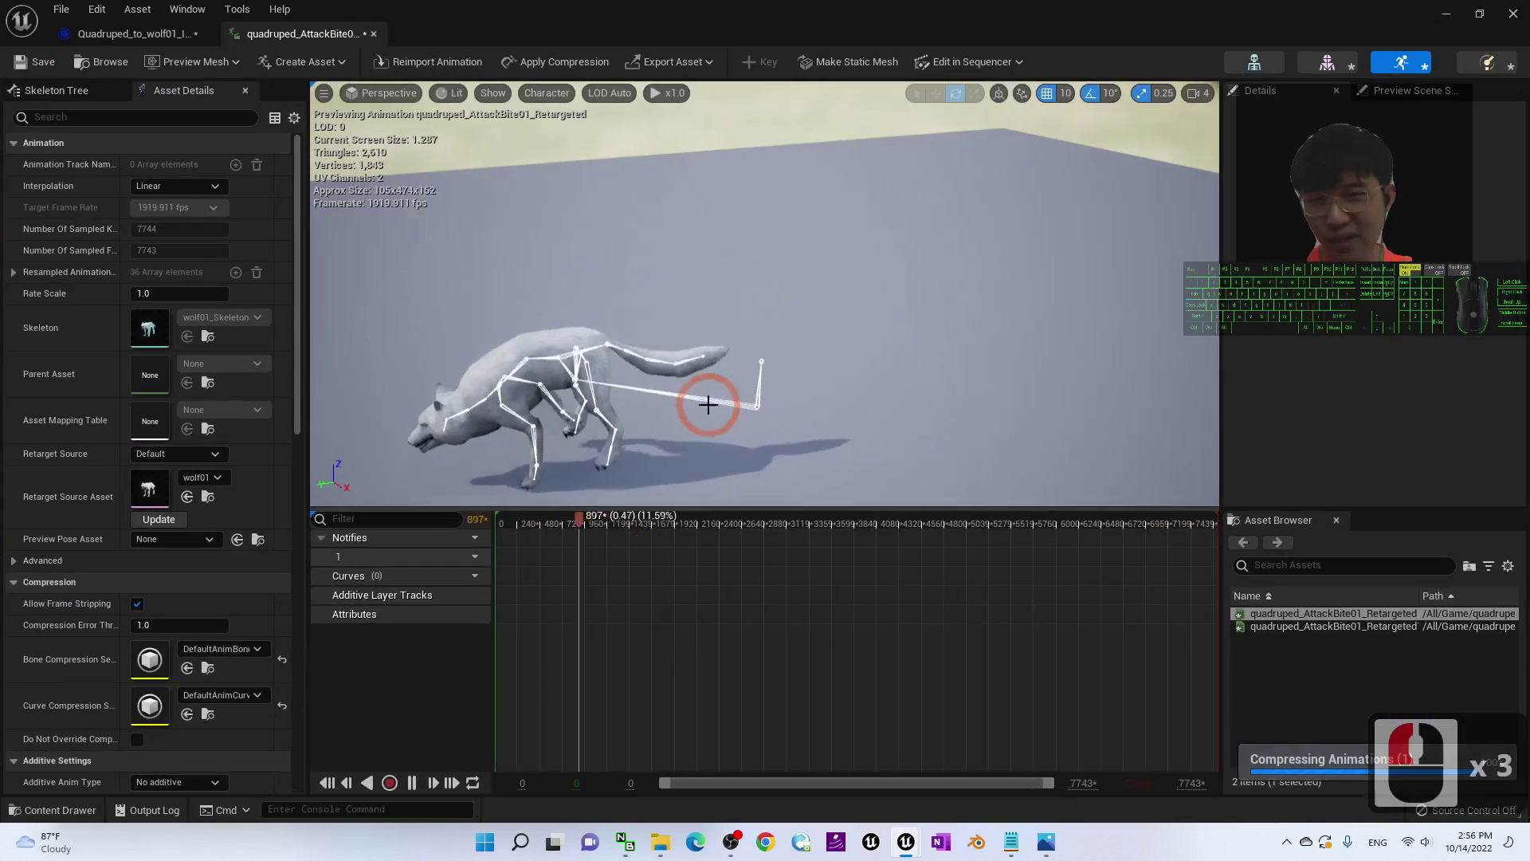
click(1512, 15)
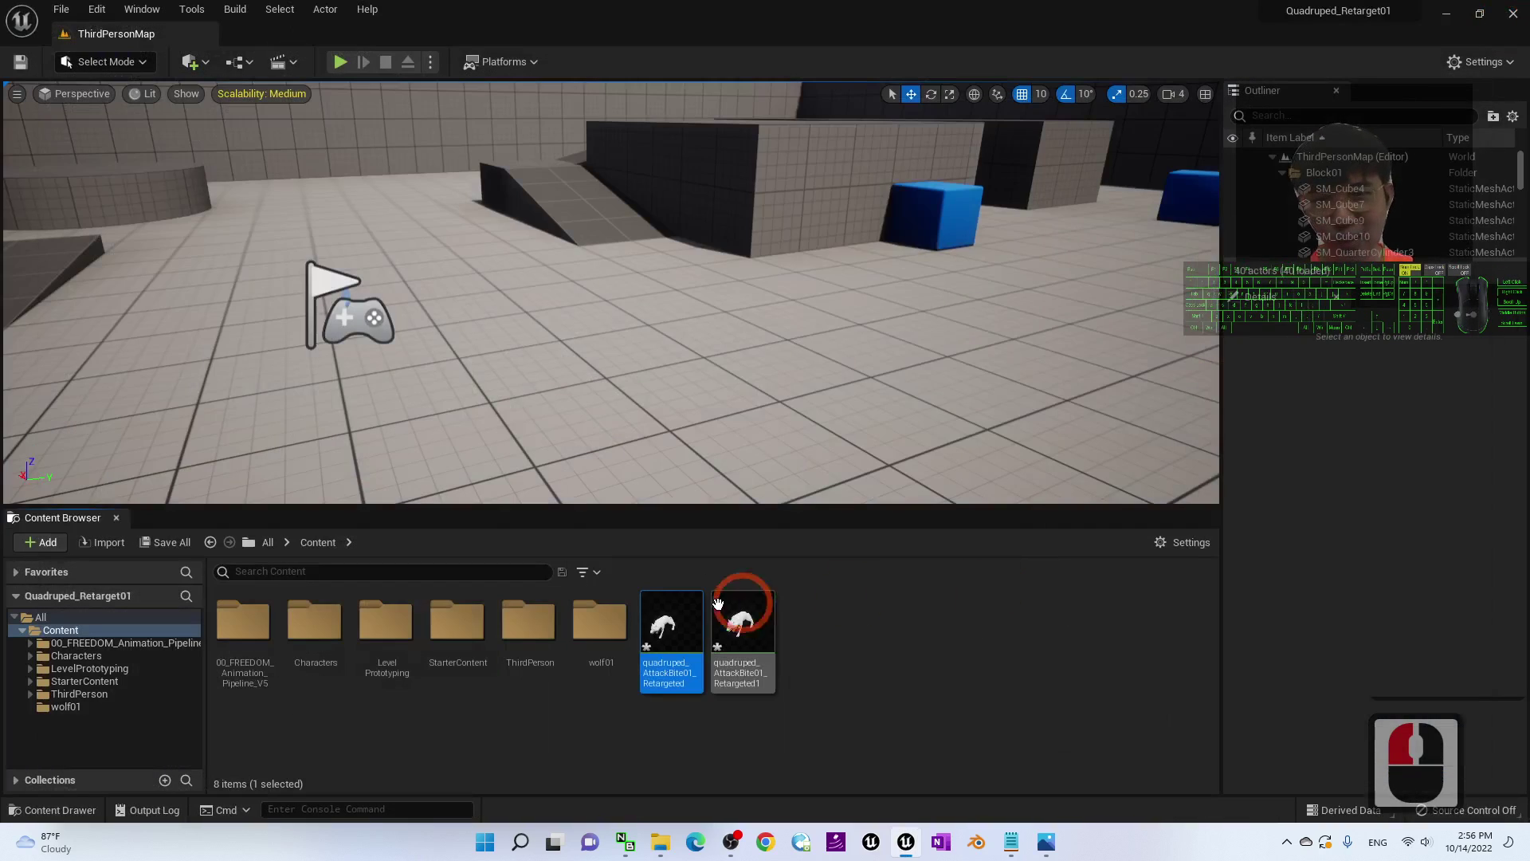
- Open quadruped_AttackBite01_Retargeted1, examine the wolf's in-place motion and root bone from several angles, and close its editor
double_click(739, 629)
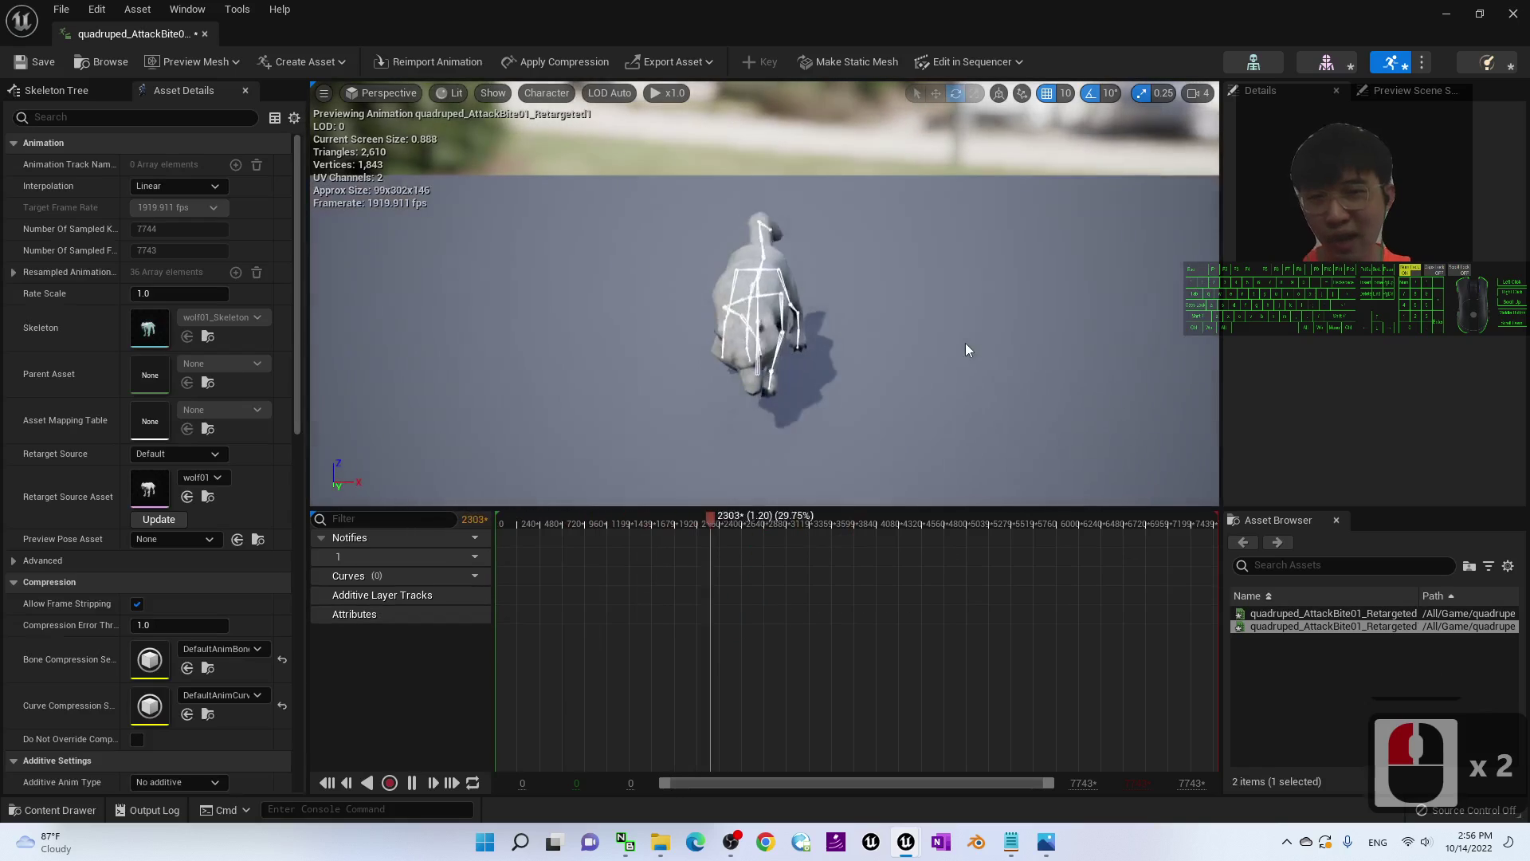
alt+drag(1016, 357, 752, 363)
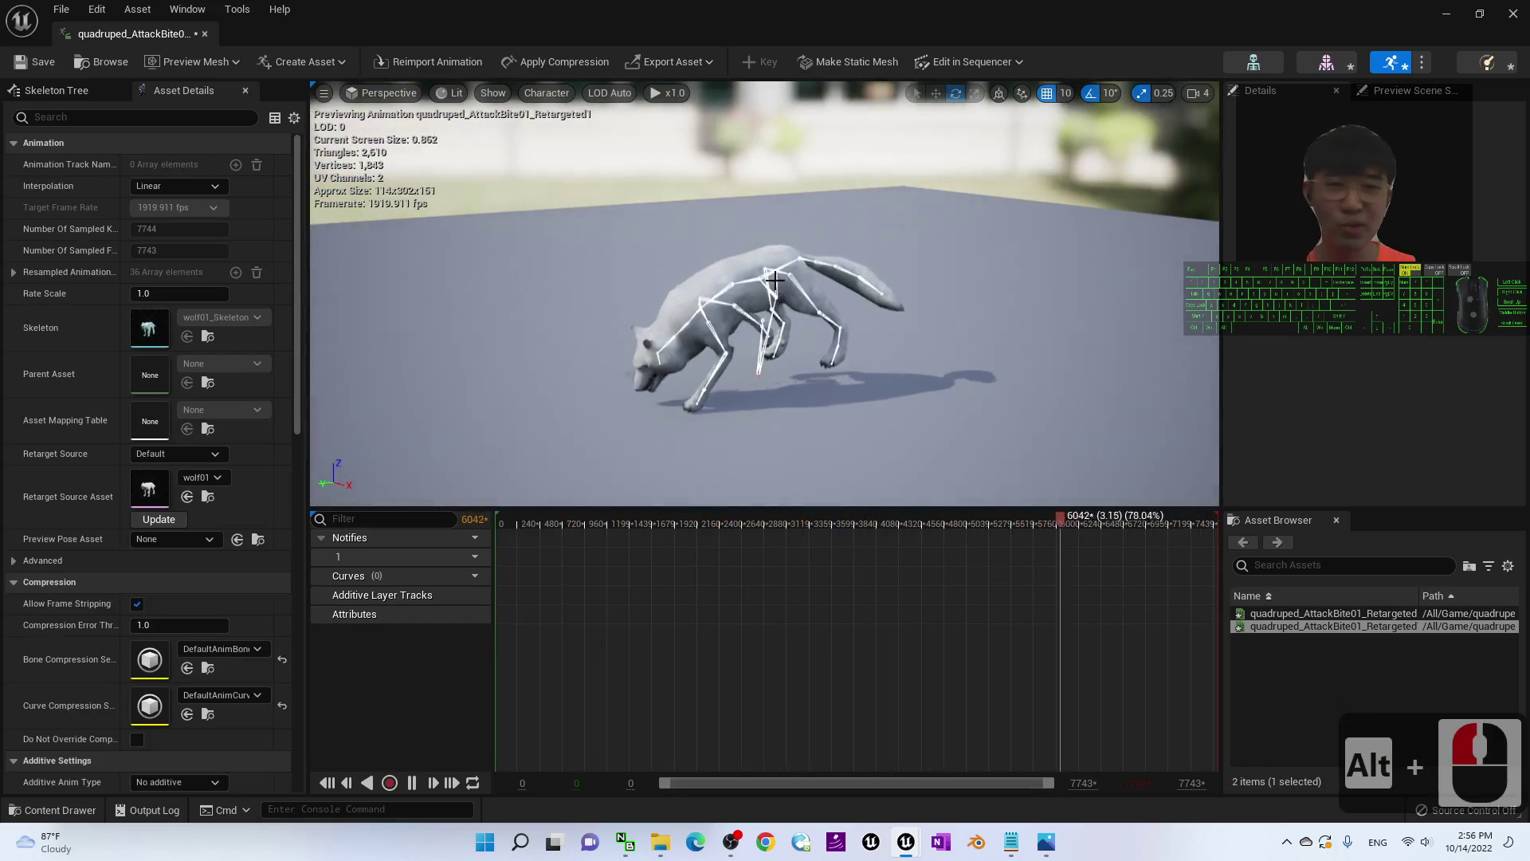
alt+drag(813, 318, 820, 314)
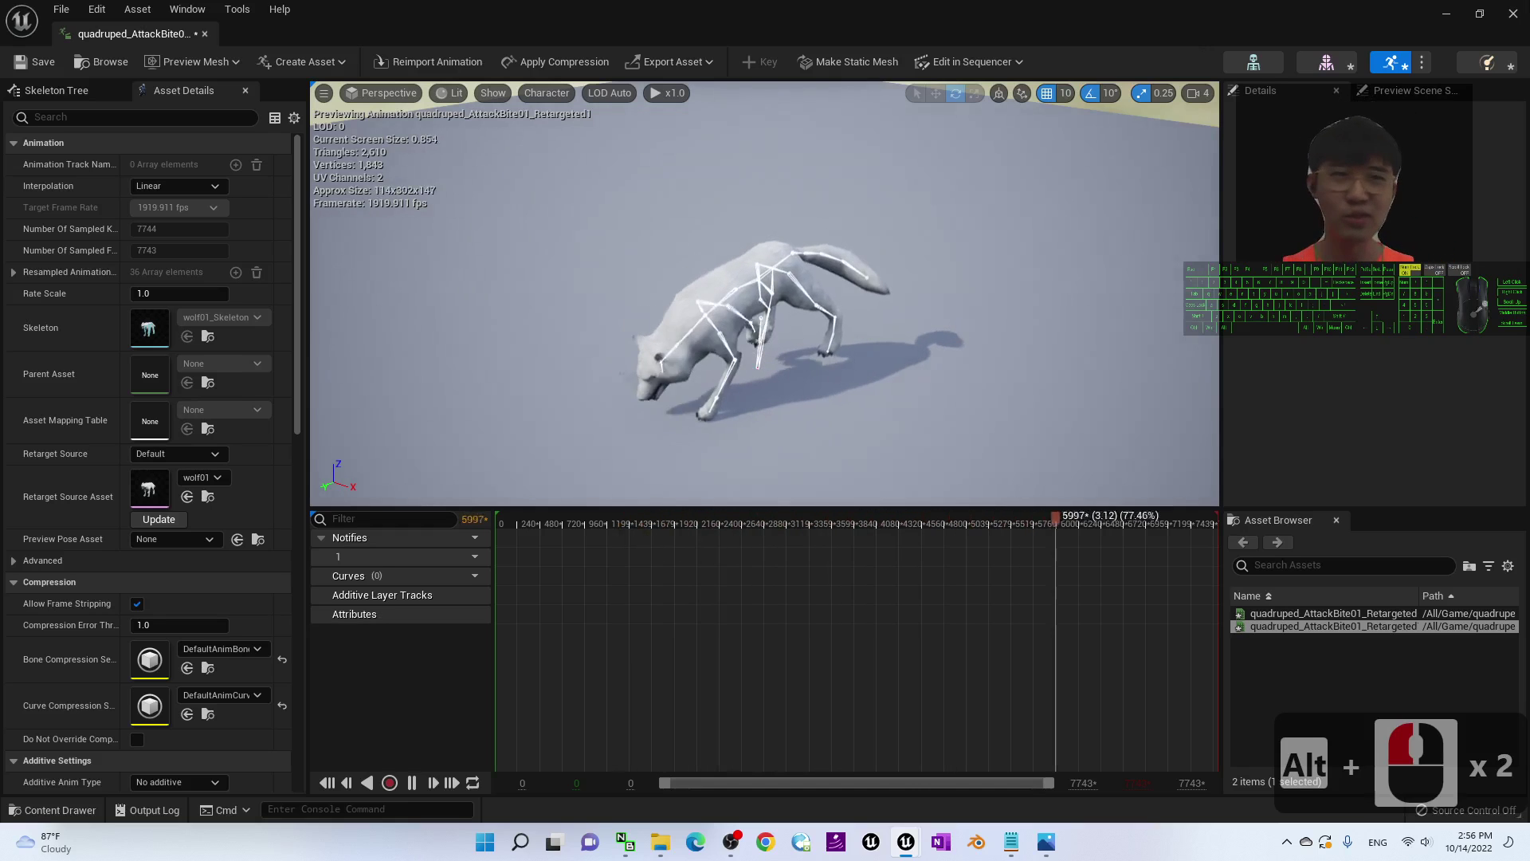
click(1513, 14)
- Switch to the Photos window to view cover.jpg, and minimise it to return to Unreal Editor
click(823, 678)
click(865, 697)
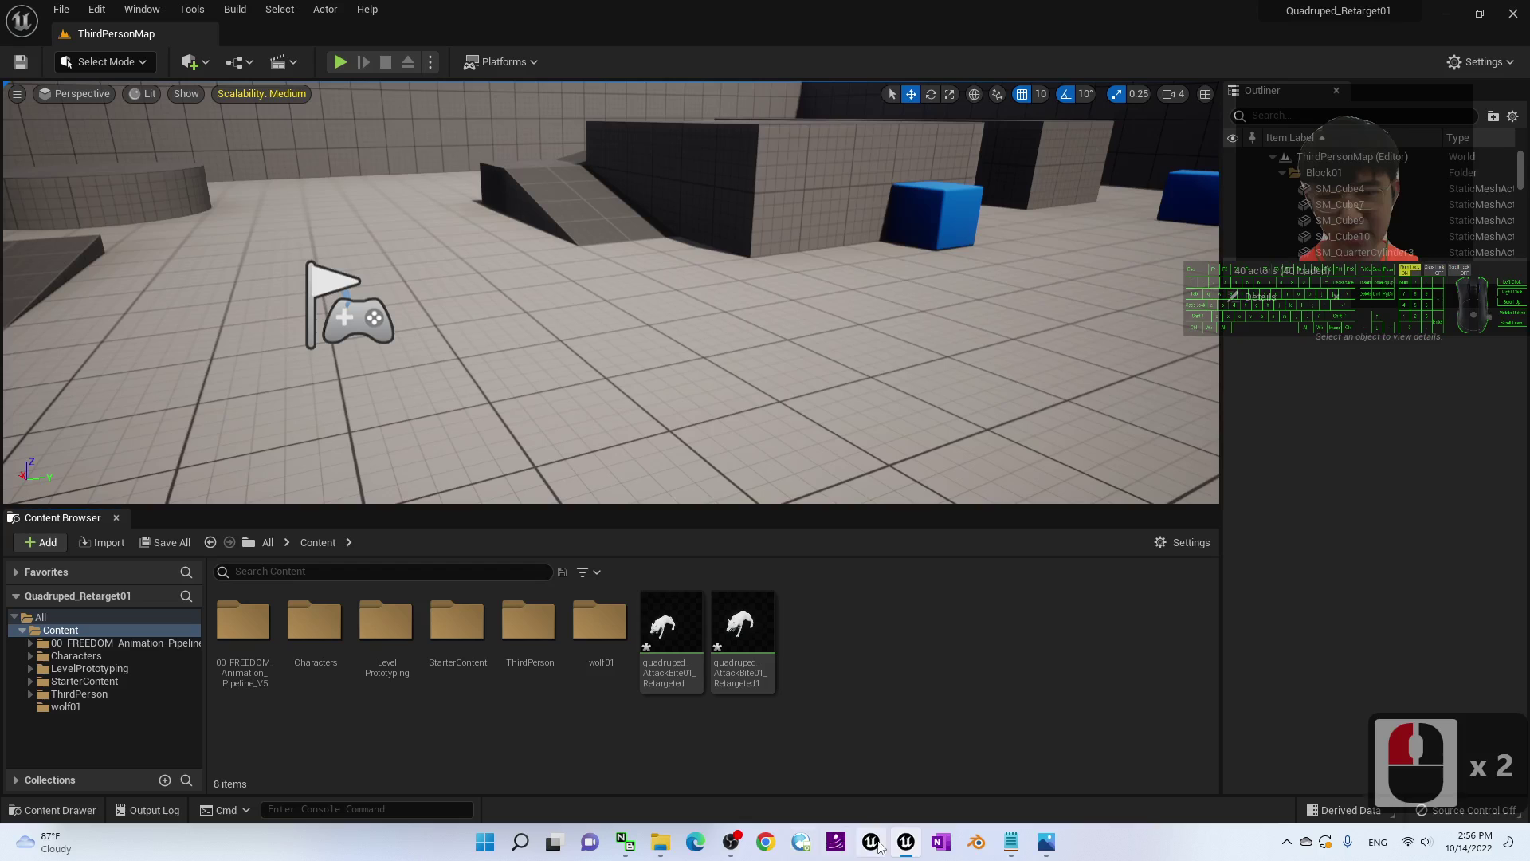
click(1047, 845)
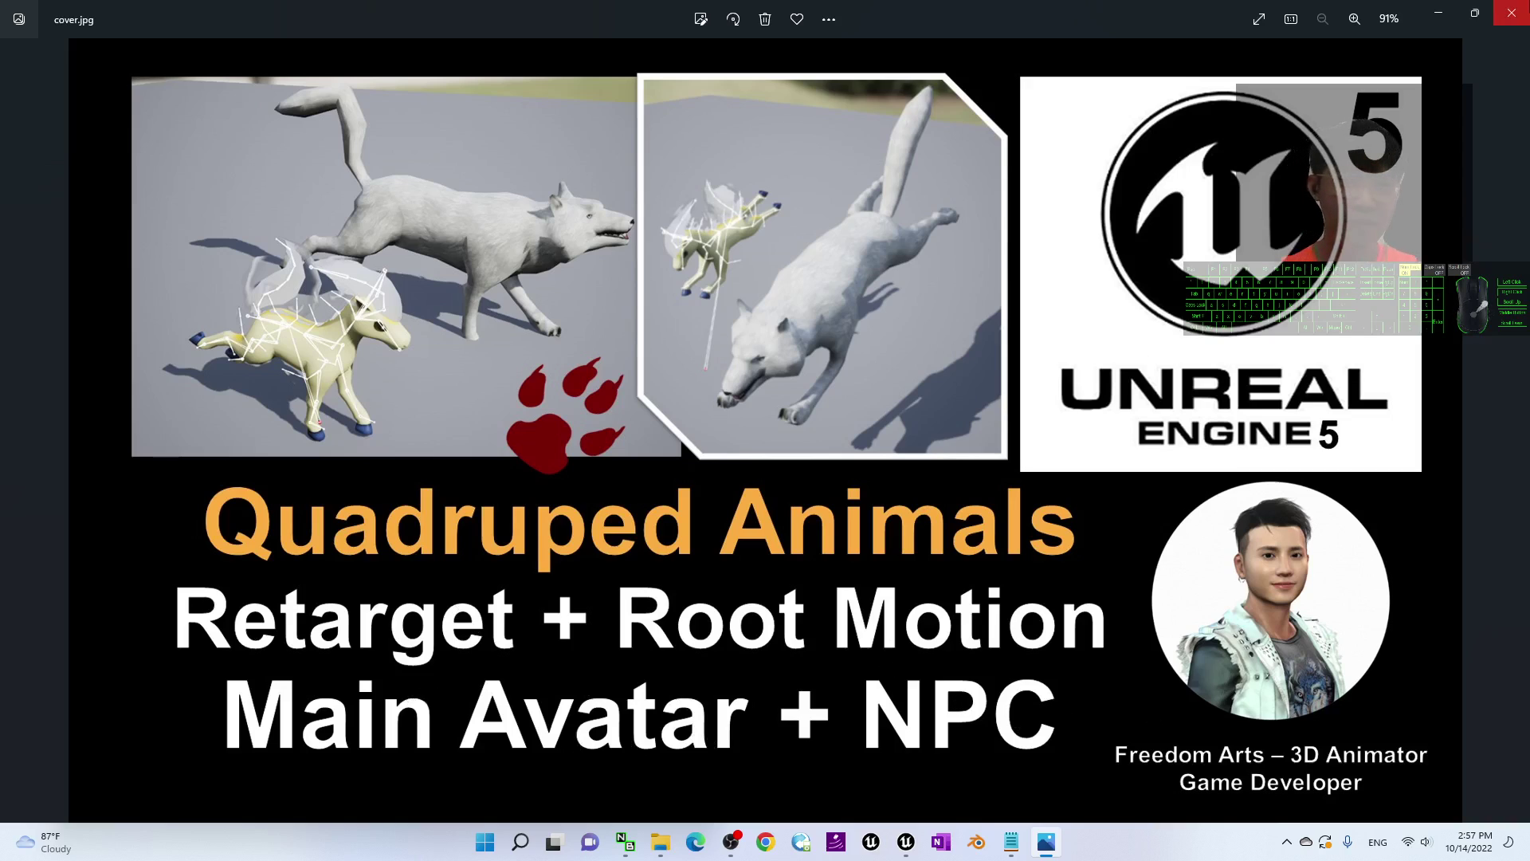
click(1437, 26)
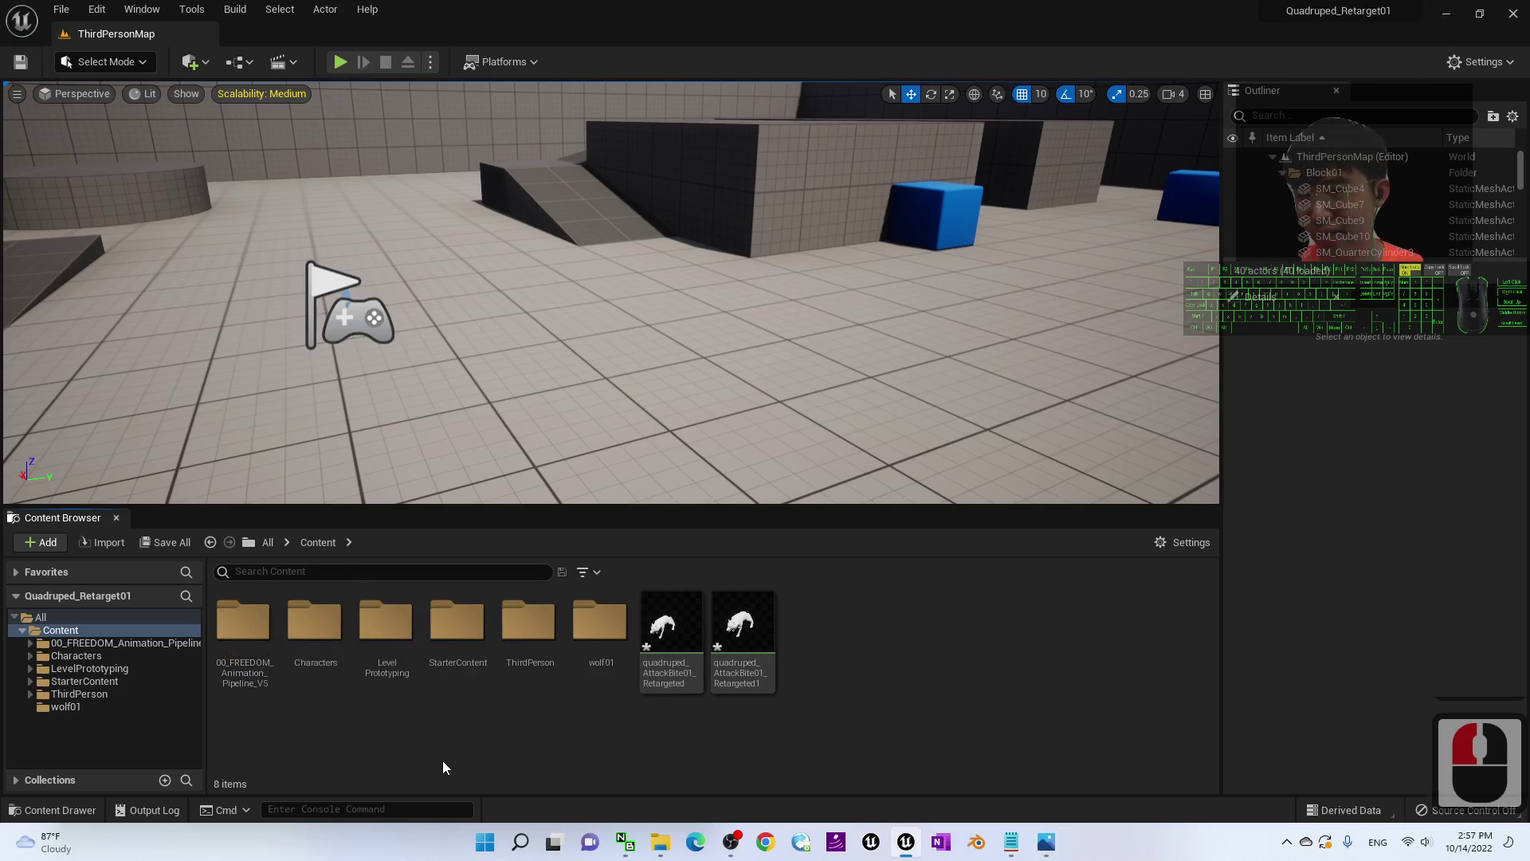
- Browse to Quadruped_Retargeter's AnimationBlueprint folder and look up the Duplicate and Retarget Animation Blueprint option for ThirdPerson_AnimBP_quadruped without running it
double_click(243, 625)
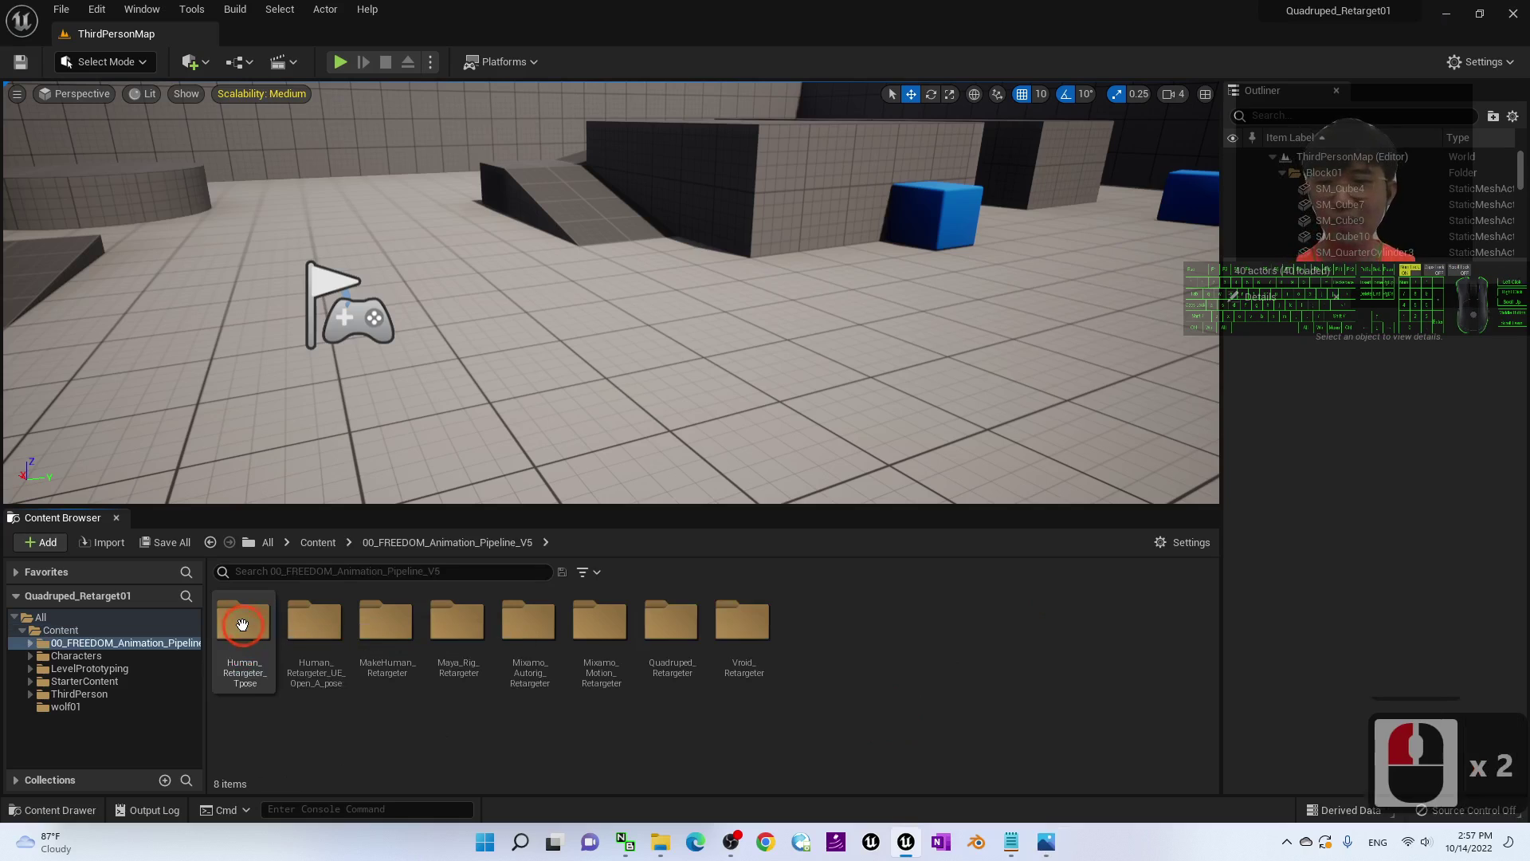
double_click(670, 626)
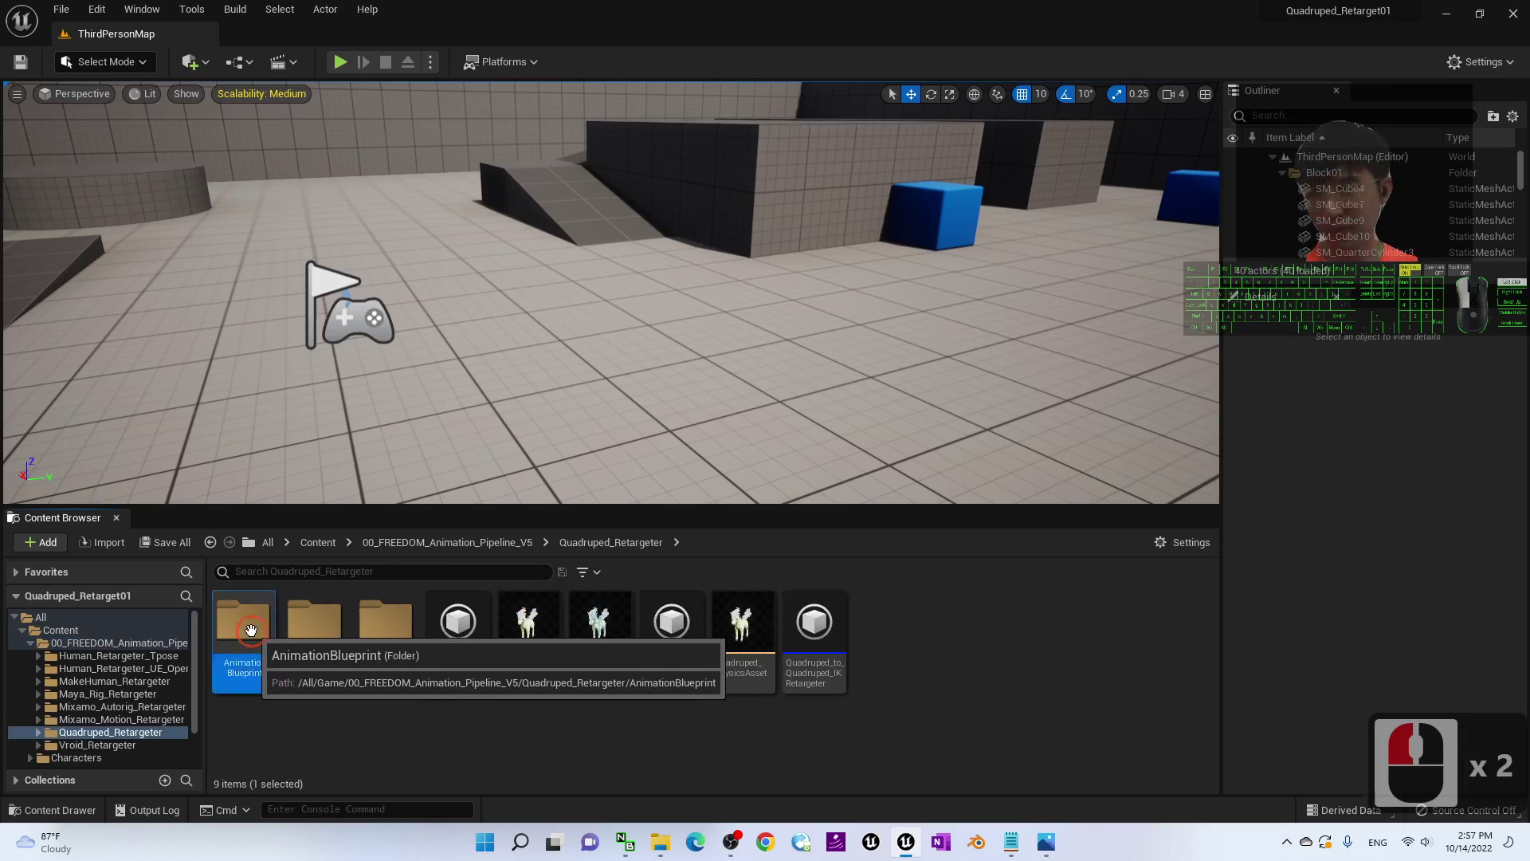
double_click(252, 631)
click(485, 671)
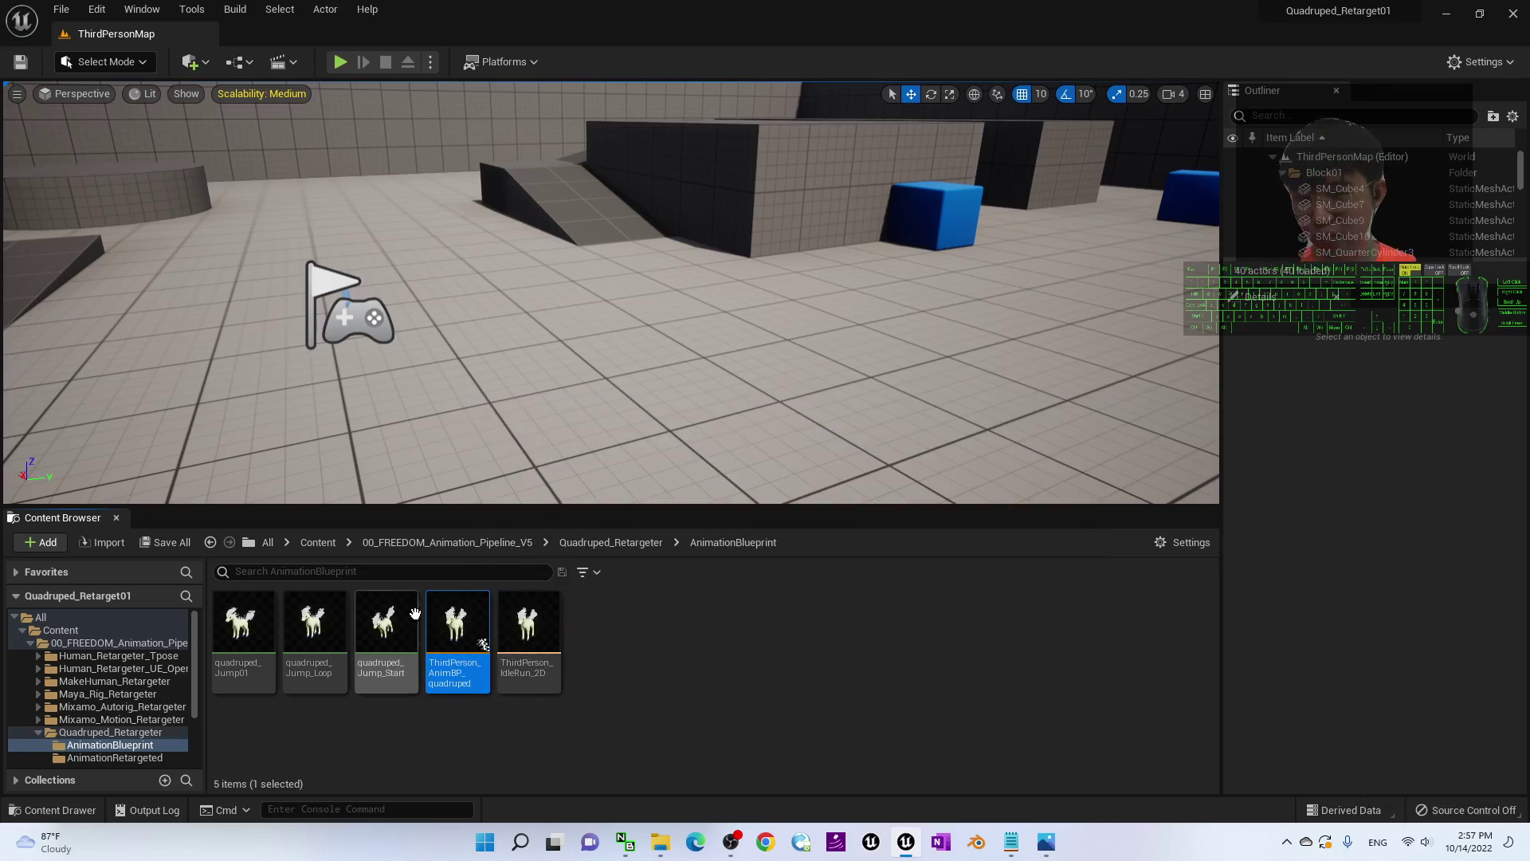
click(462, 629)
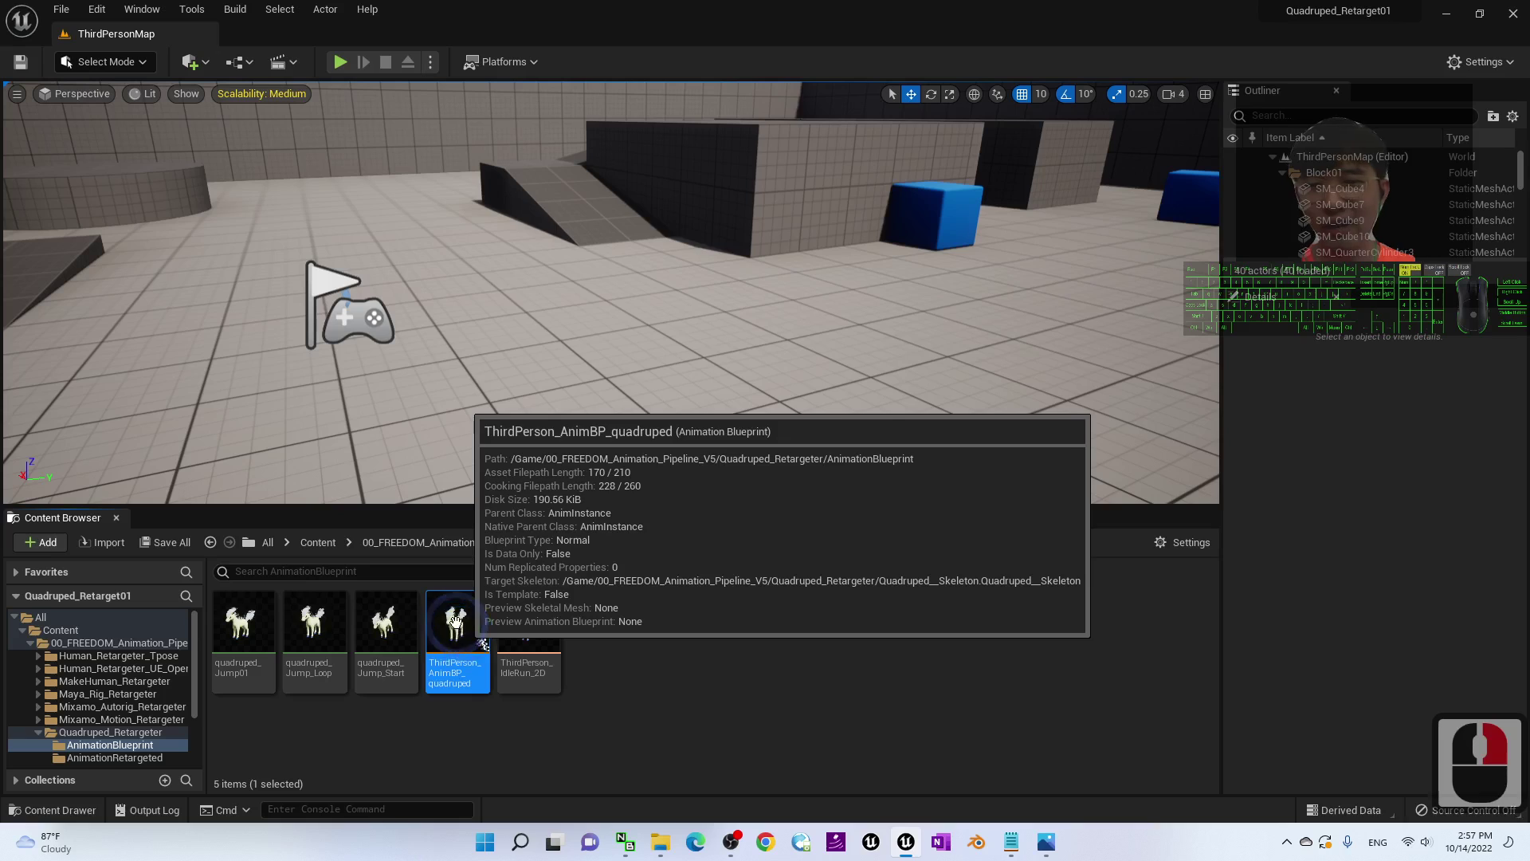
right_click(478, 622)
click(553, 270)
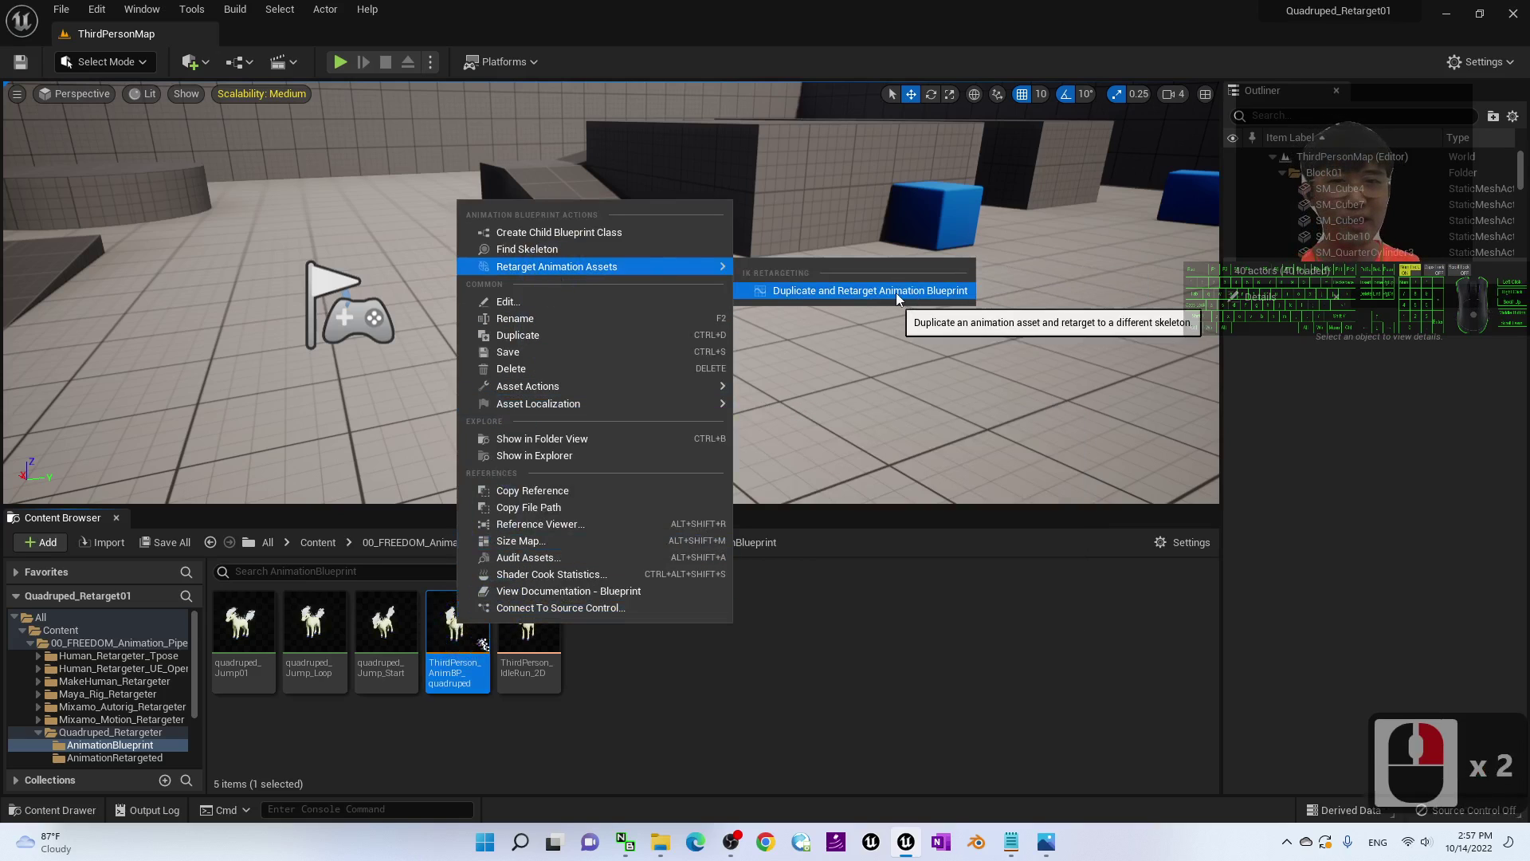
click(785, 700)
- Open Quadruped_to_Quadruped_IKRetargeter from the Quadruped_Retargeter folder, inspect the Waist chain's mapping and FK settings, and close it
click(444, 543)
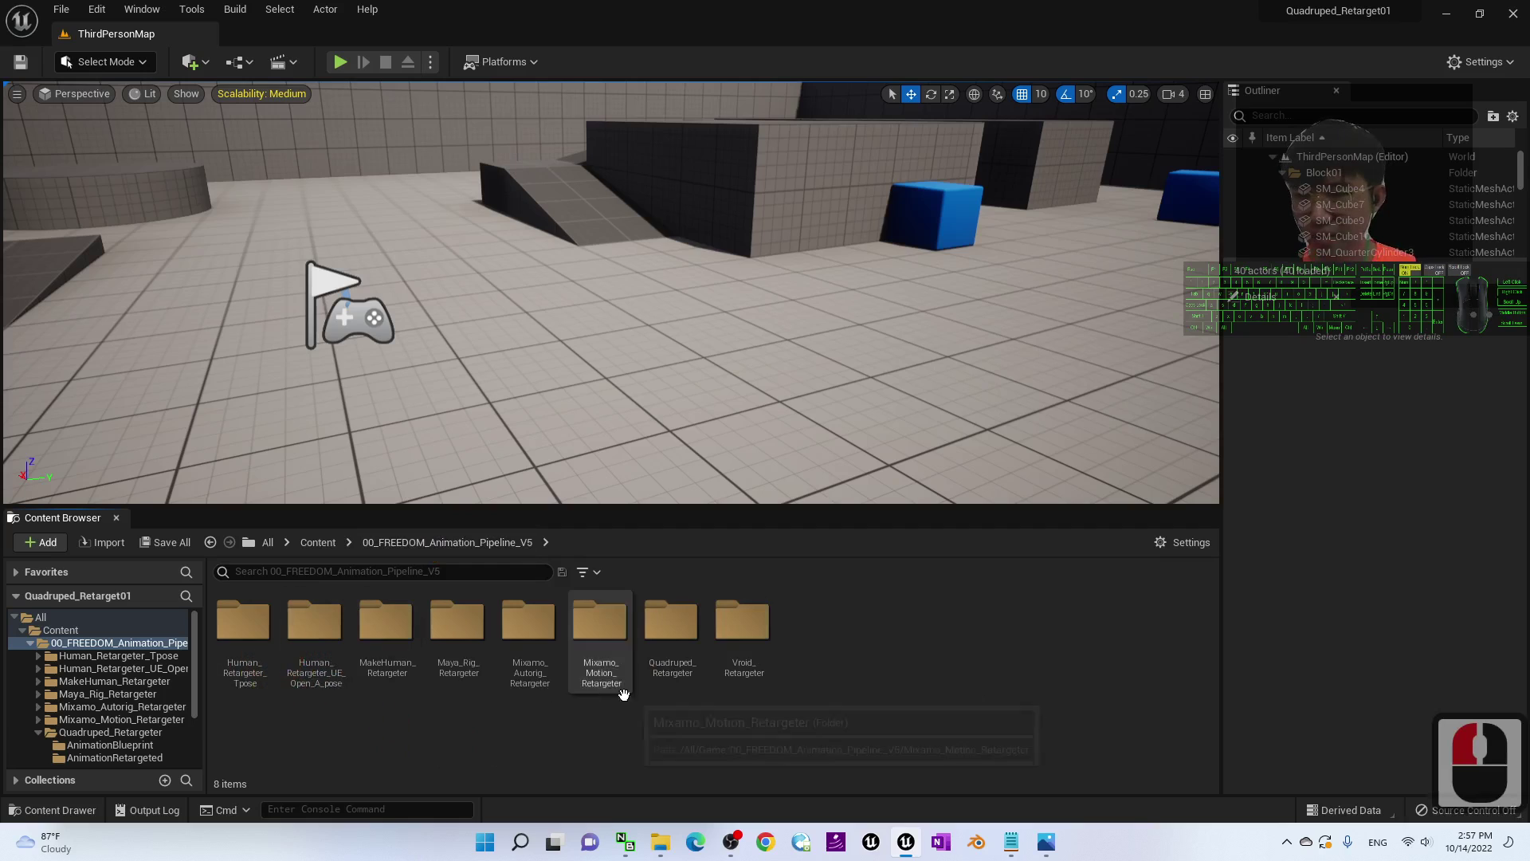
double_click(690, 618)
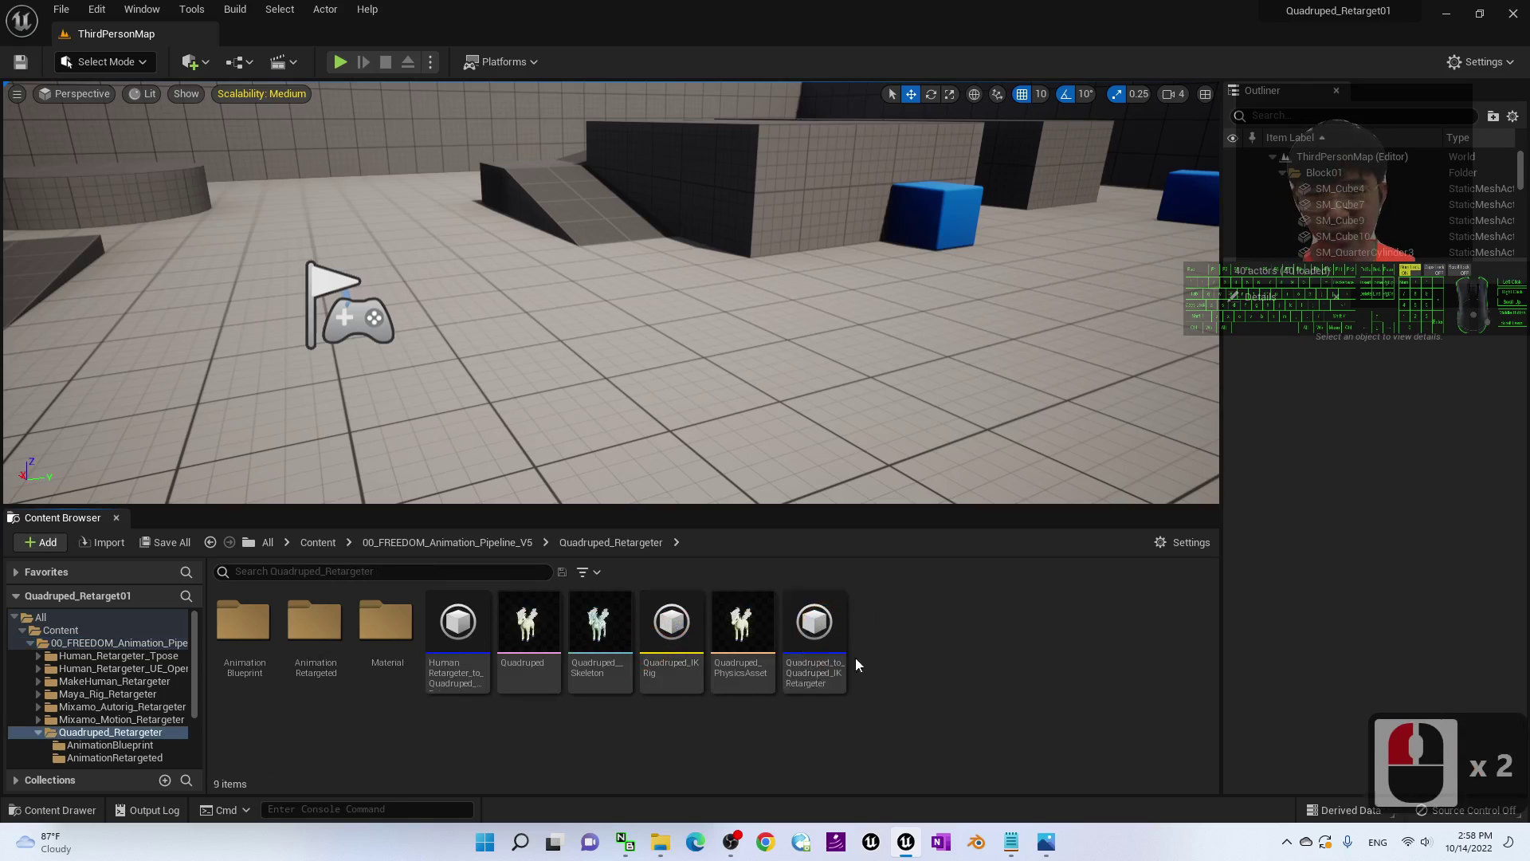
double_click(821, 625)
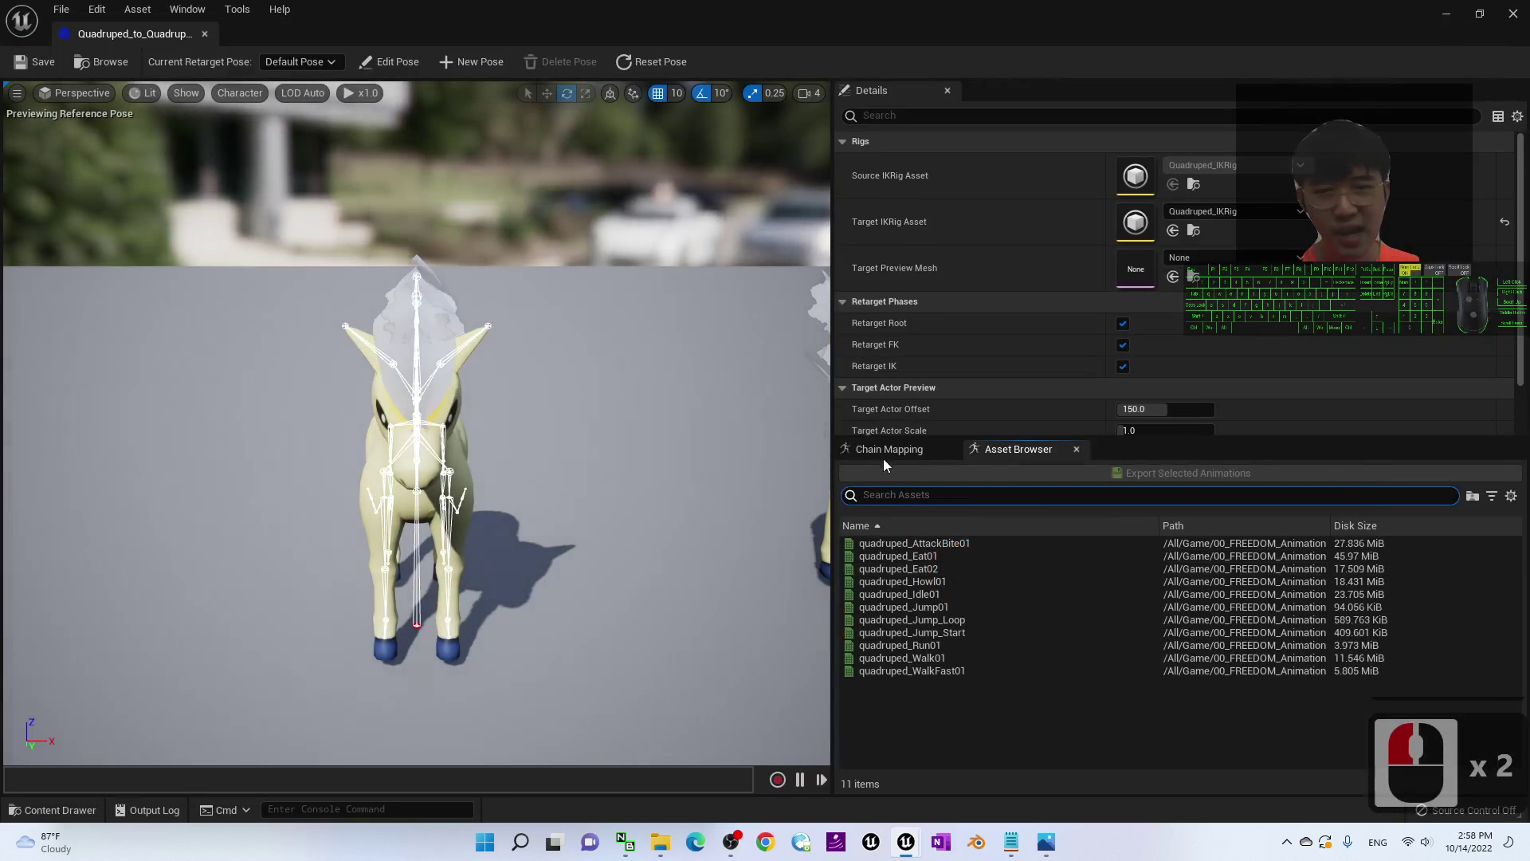
click(884, 448)
click(942, 534)
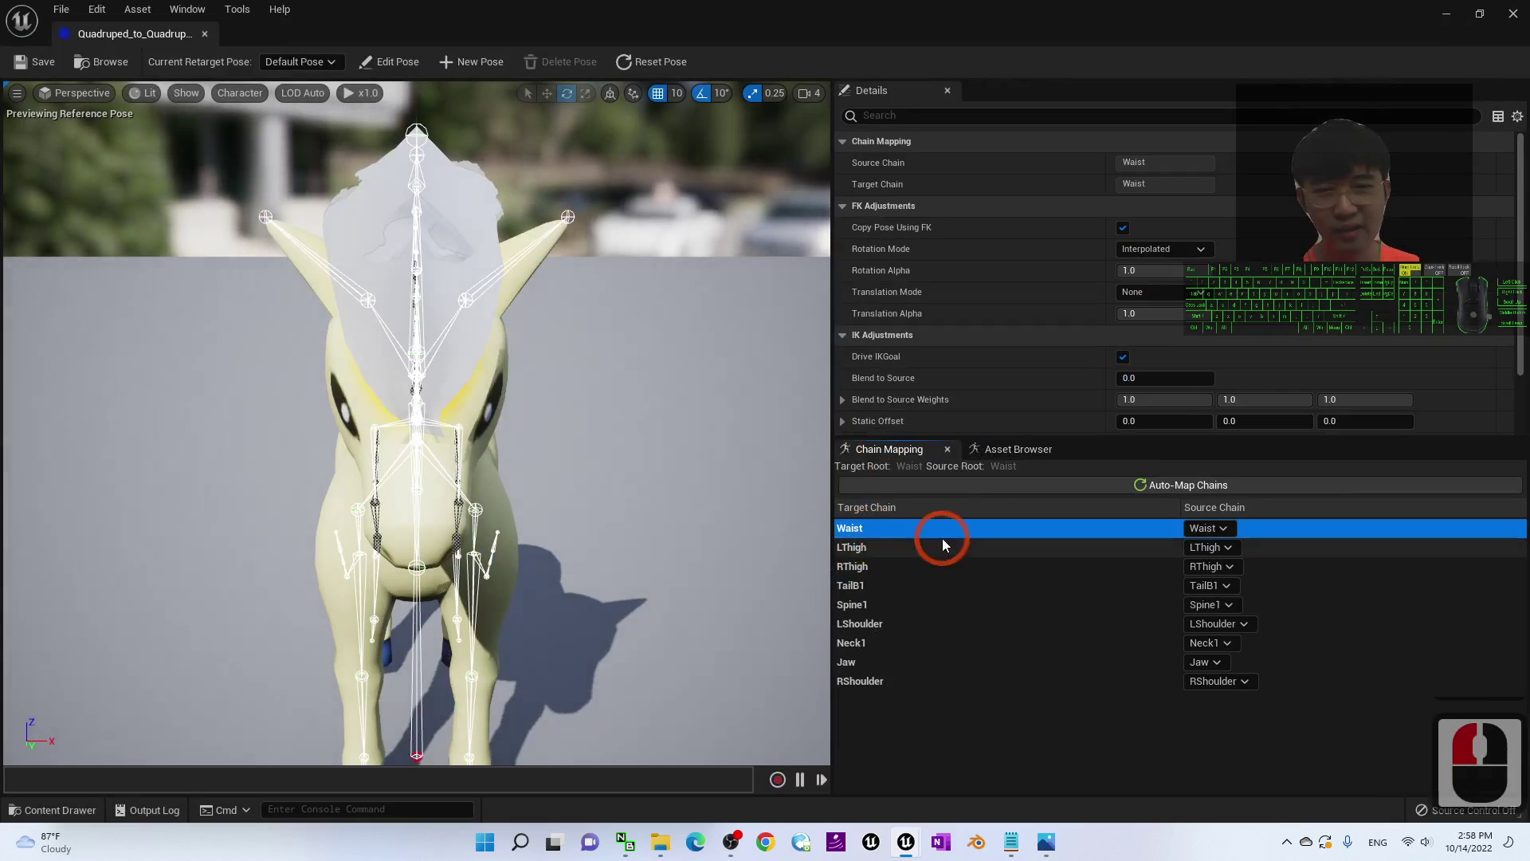
scroll(719, 490, down, 5)
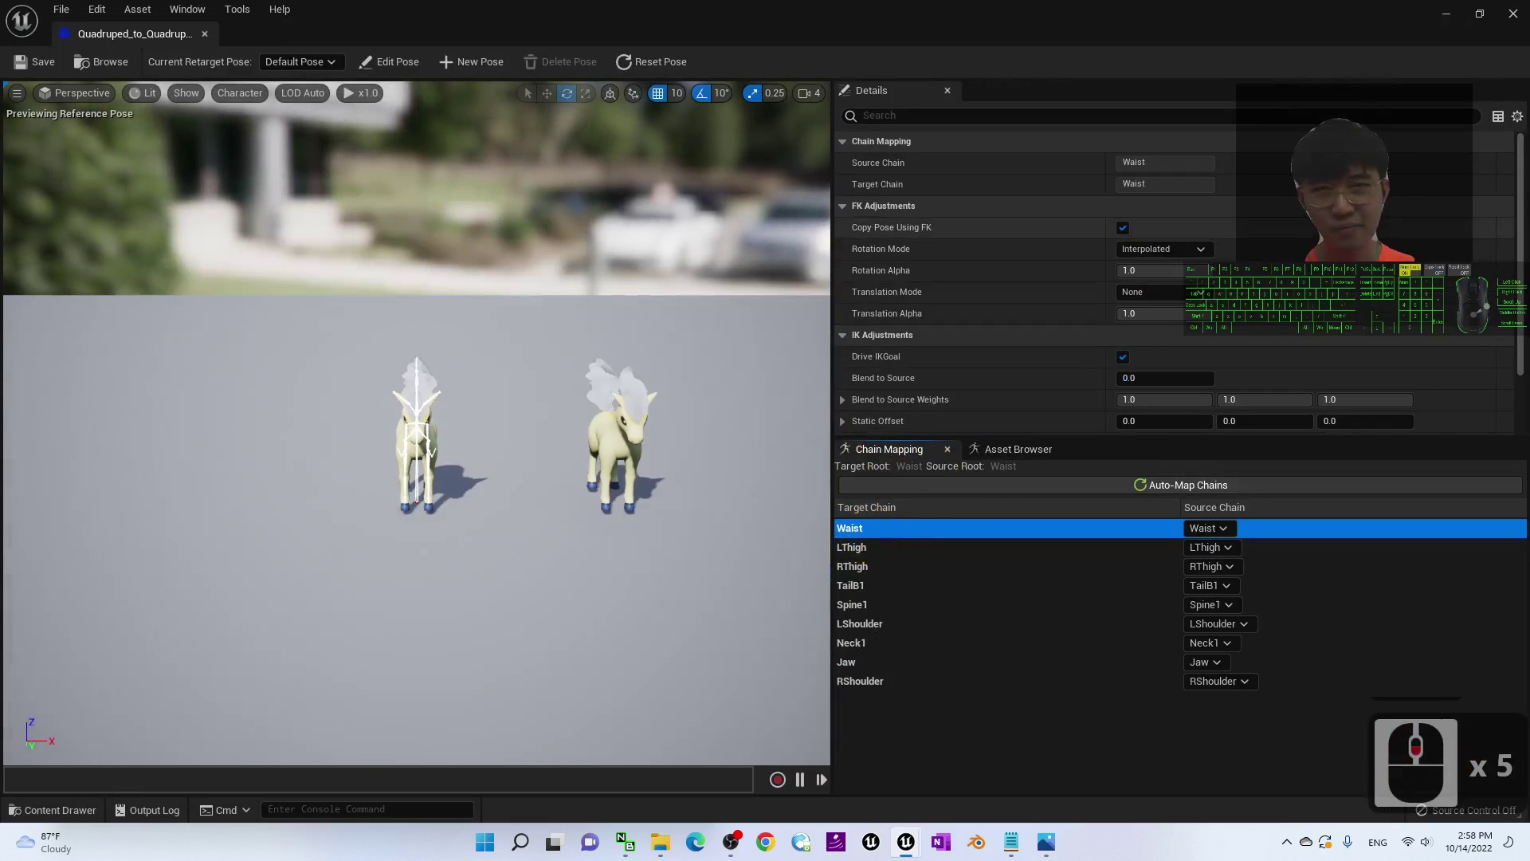
click(1513, 13)
- Go back up to the Content folder and open the wolf01 folder
click(446, 542)
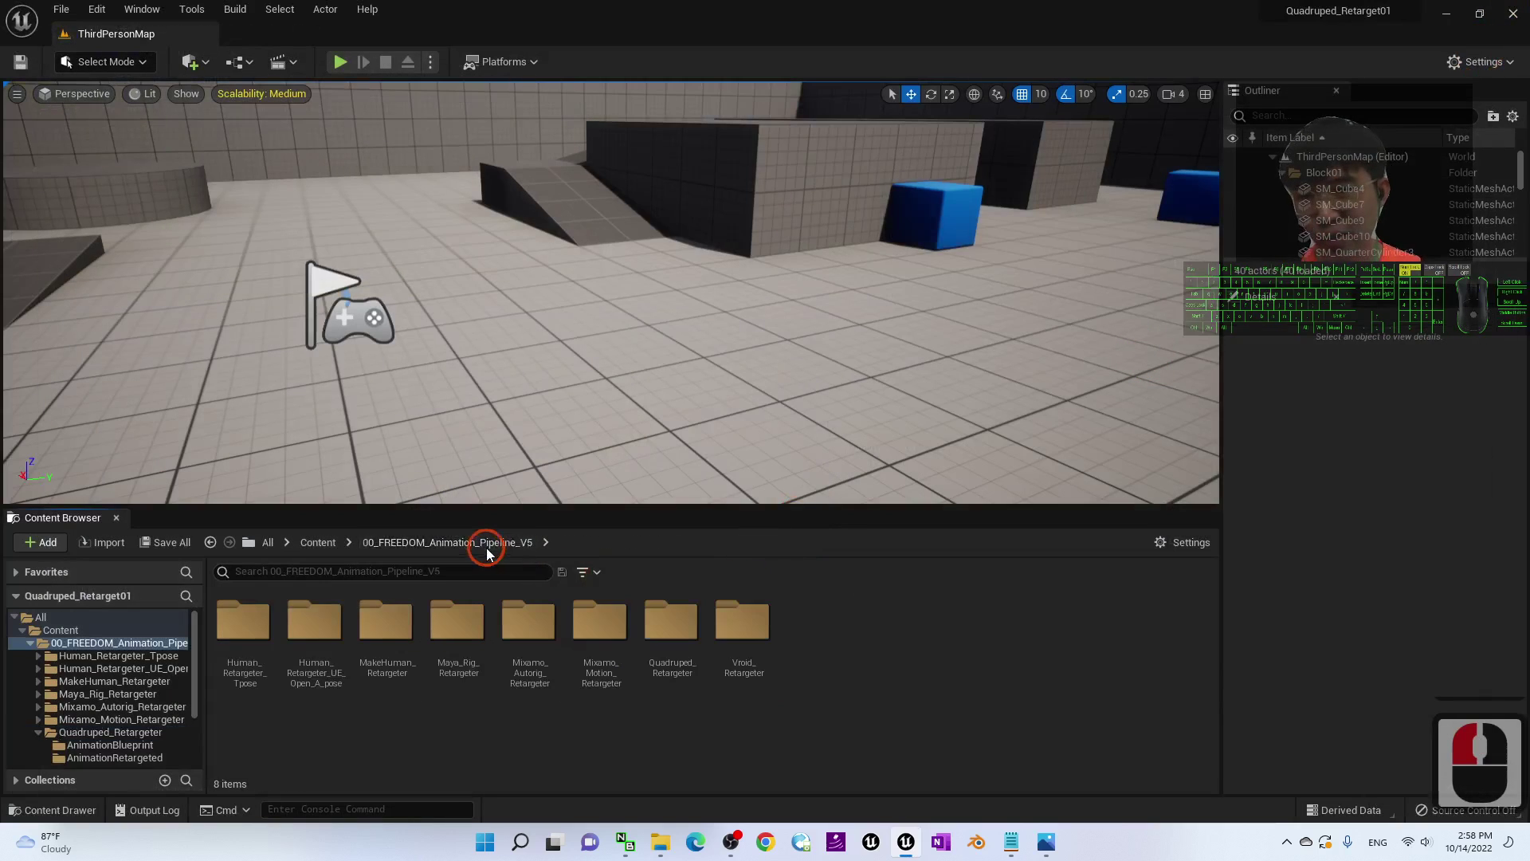
click(334, 542)
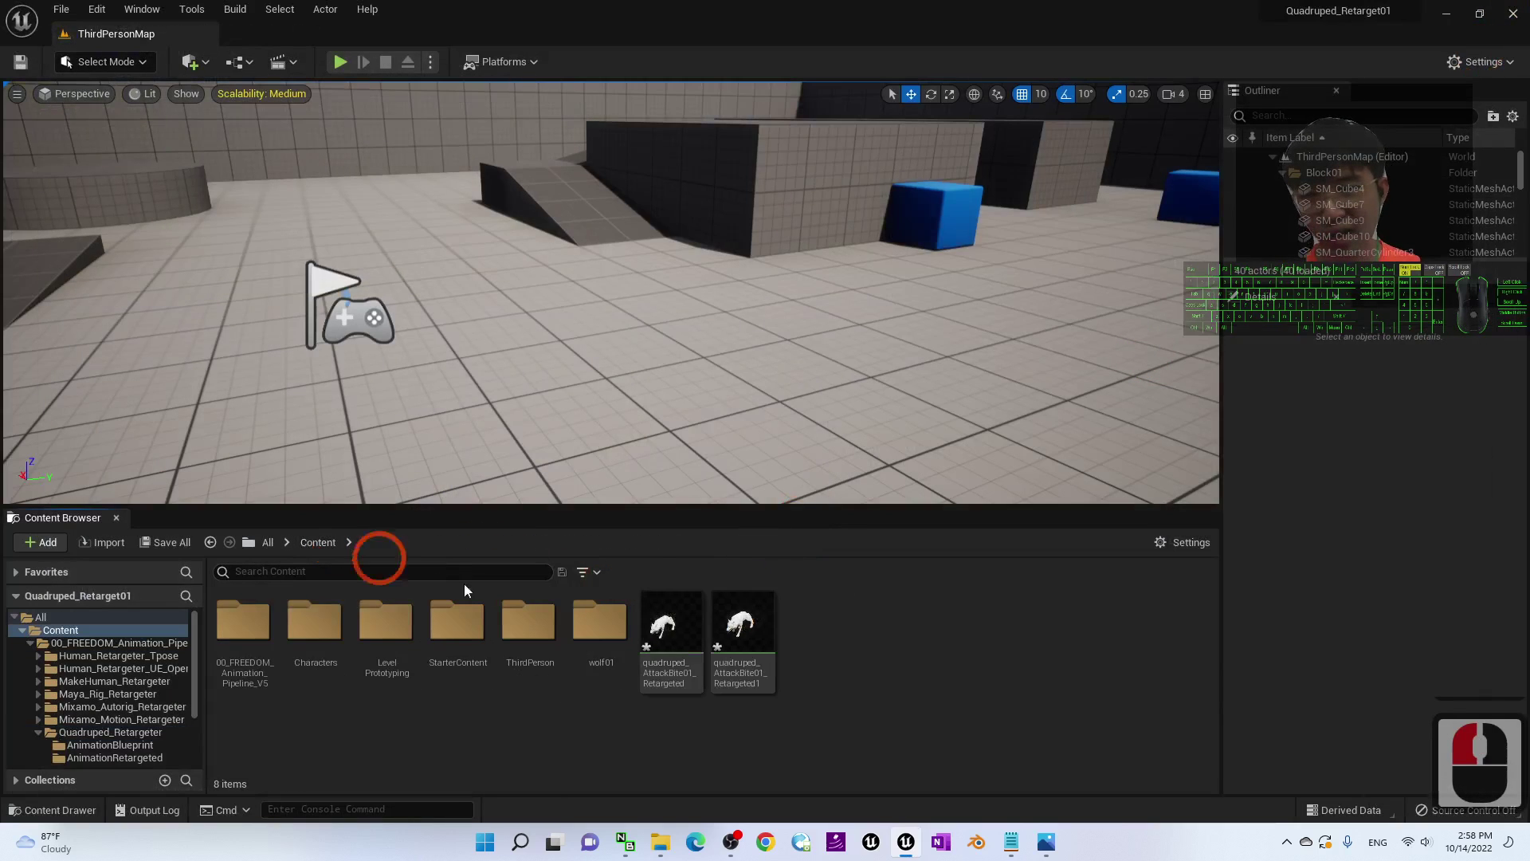
double_click(601, 629)
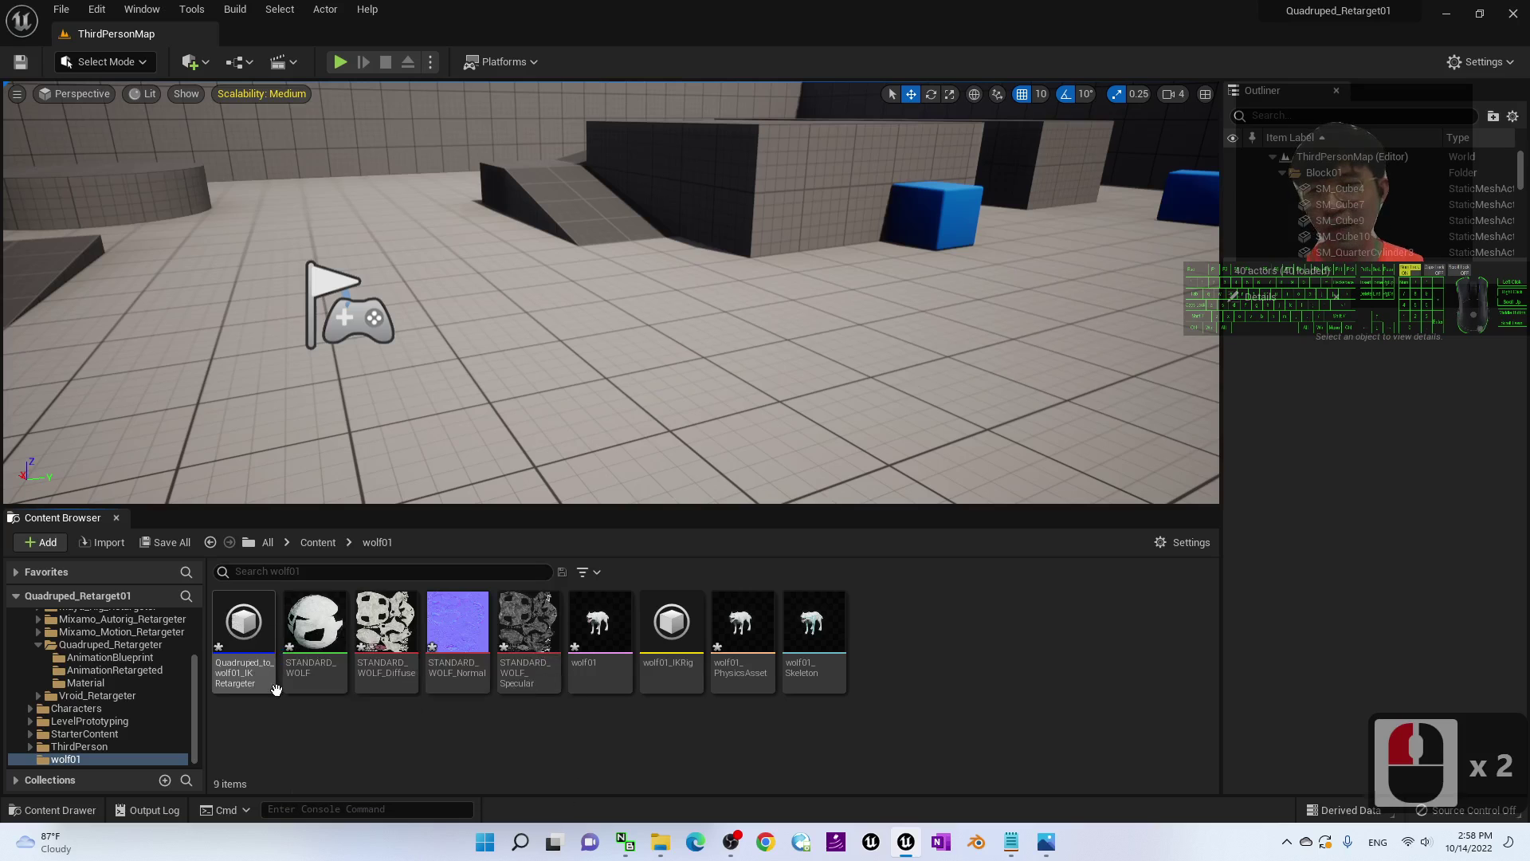
- Open Quadruped_to_wolf01_IKRetargeter and set the root chain's FK Translation Mode to Globally Scaled
double_click(253, 628)
scroll(609, 540, down, 4)
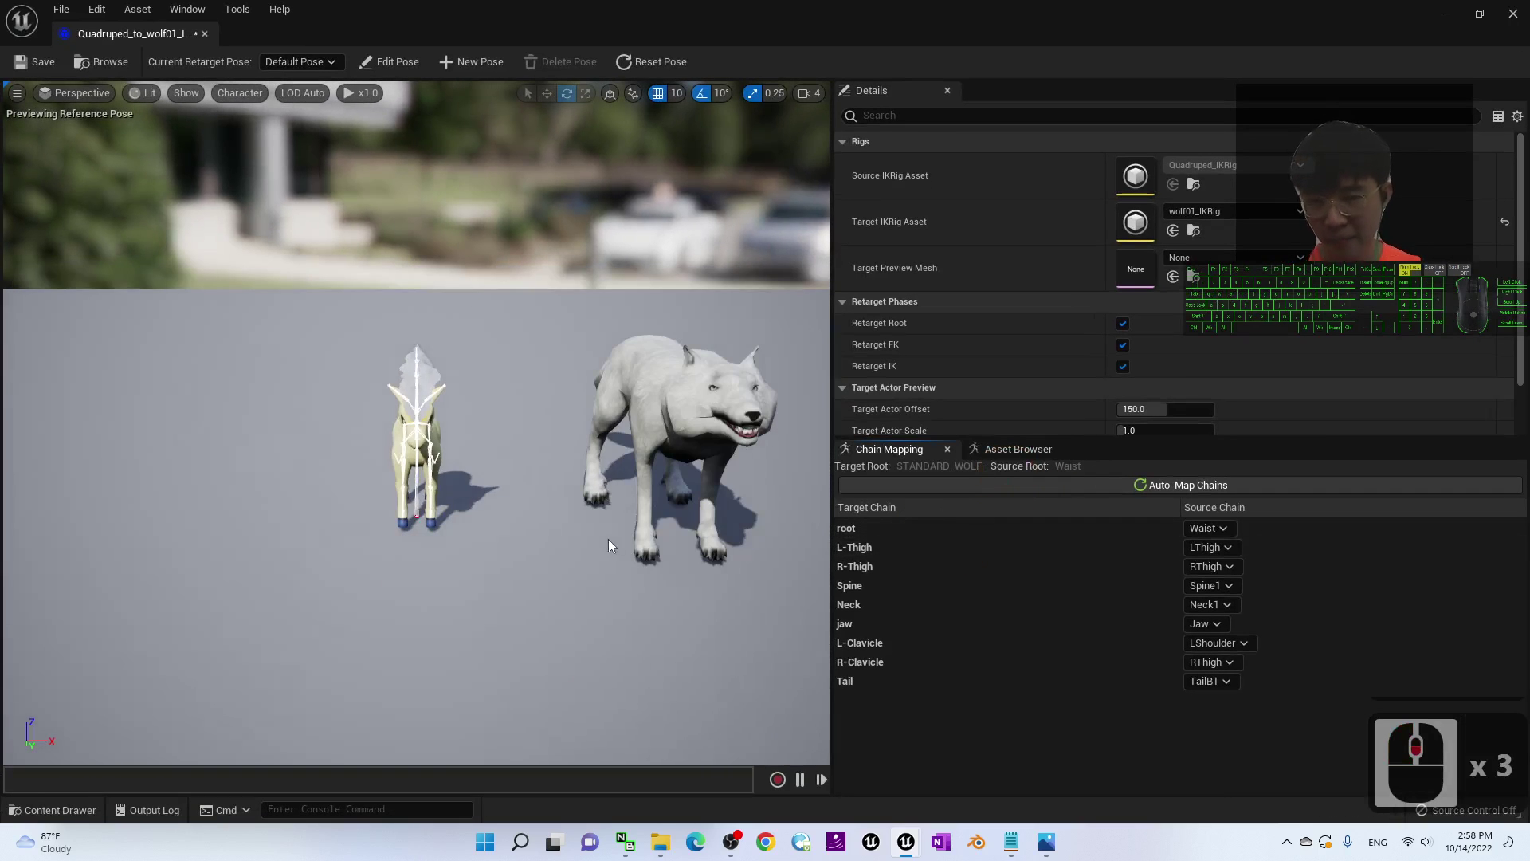
alt+drag(647, 502, 658, 468)
click(875, 527)
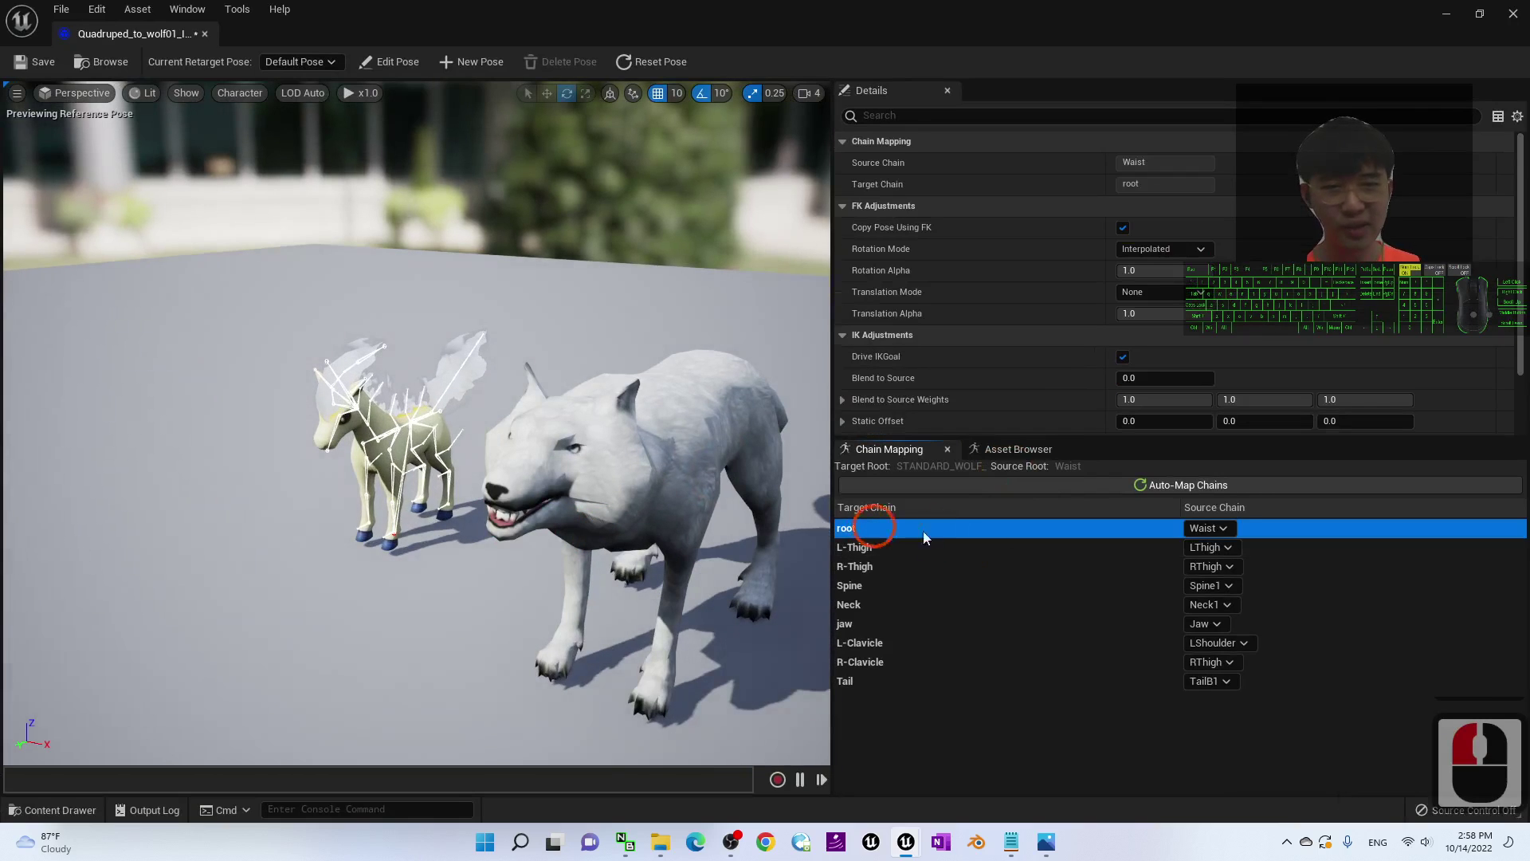
click(1213, 529)
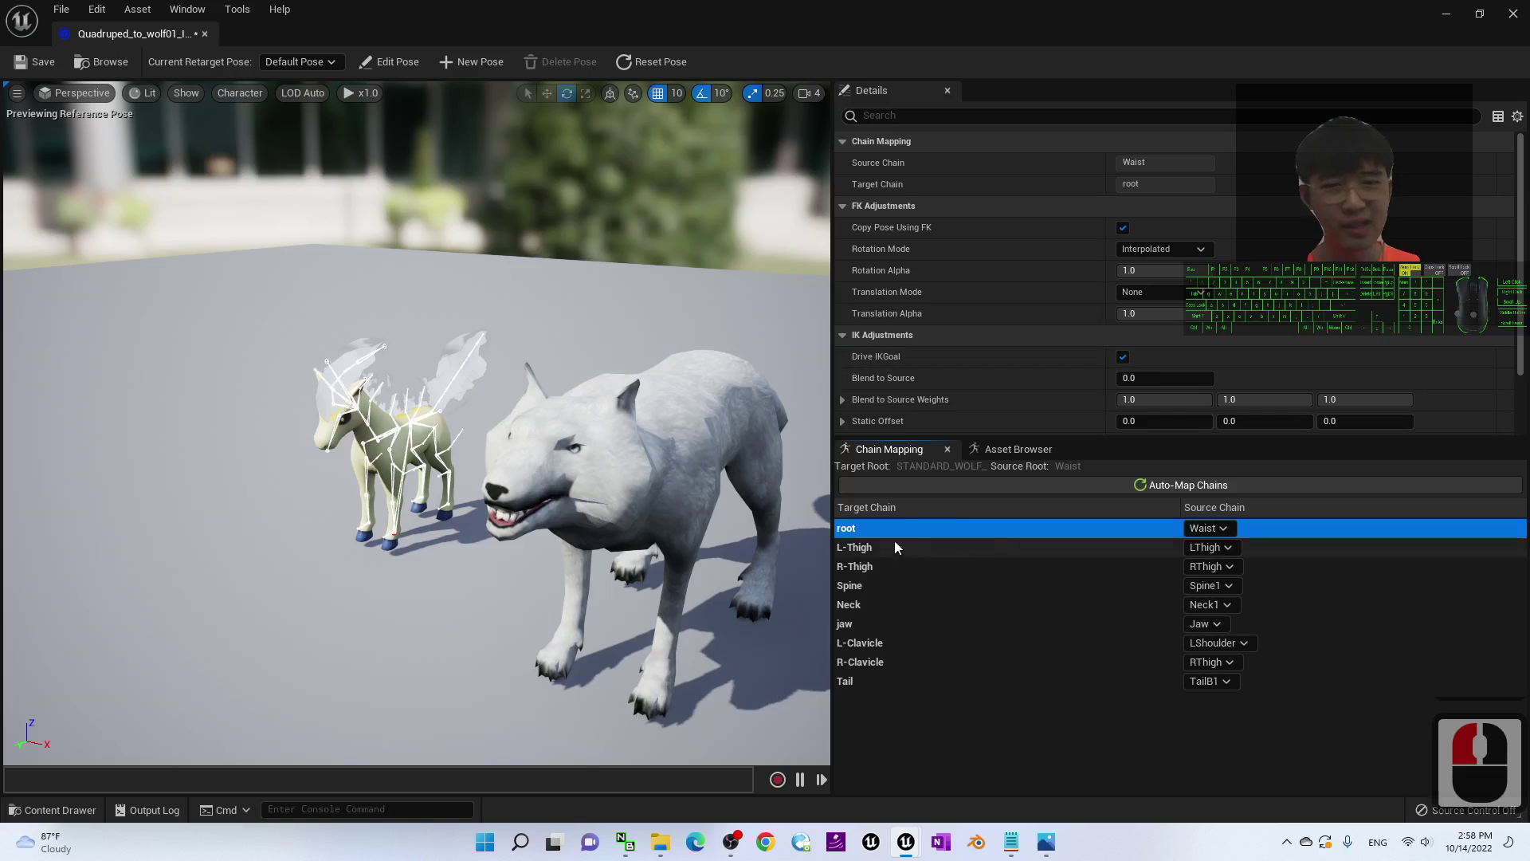
click(1162, 292)
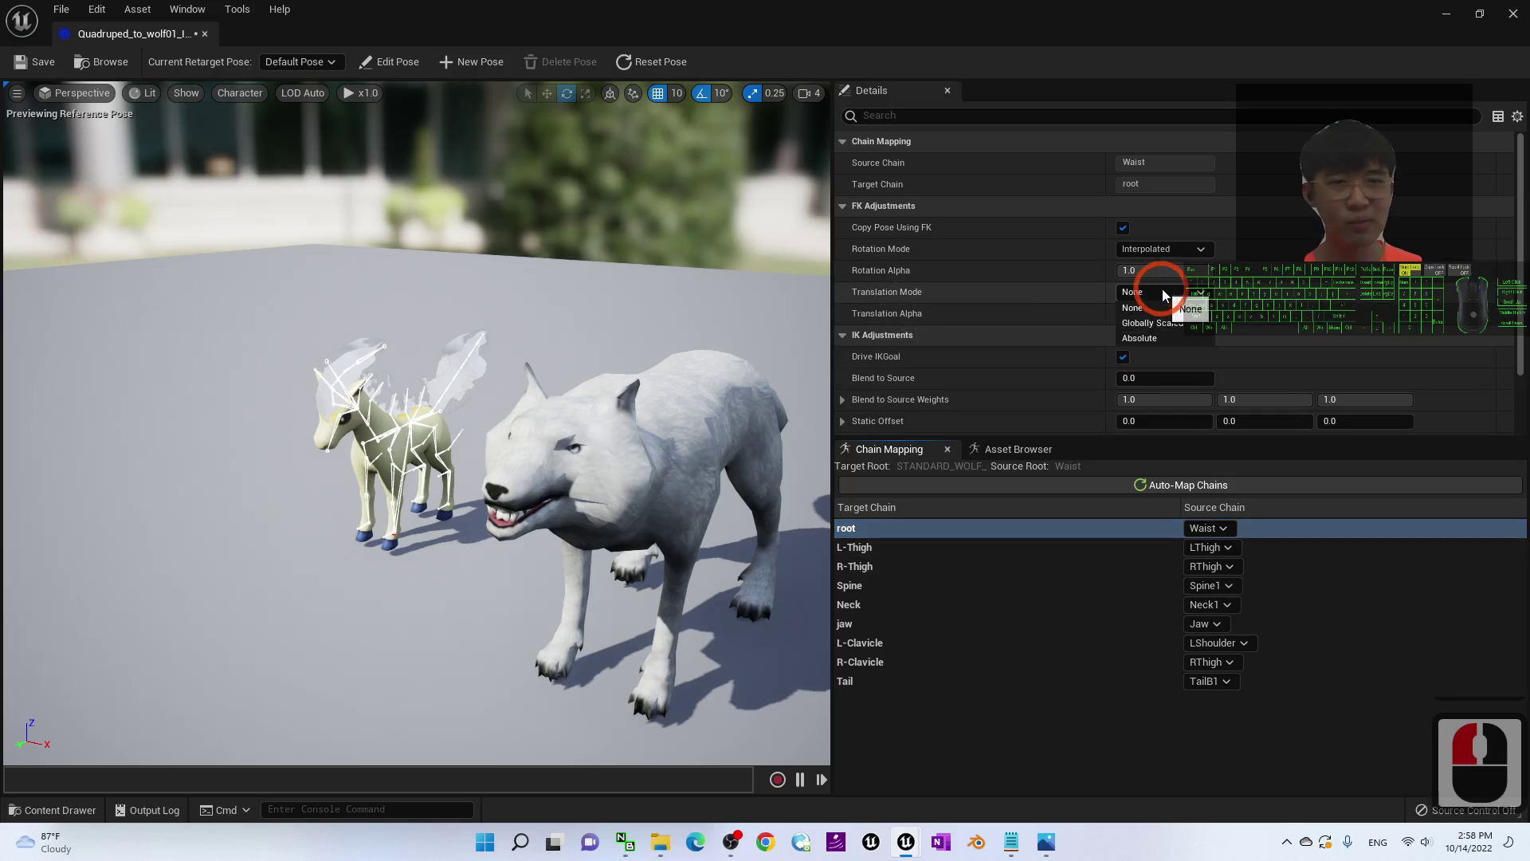
click(1175, 327)
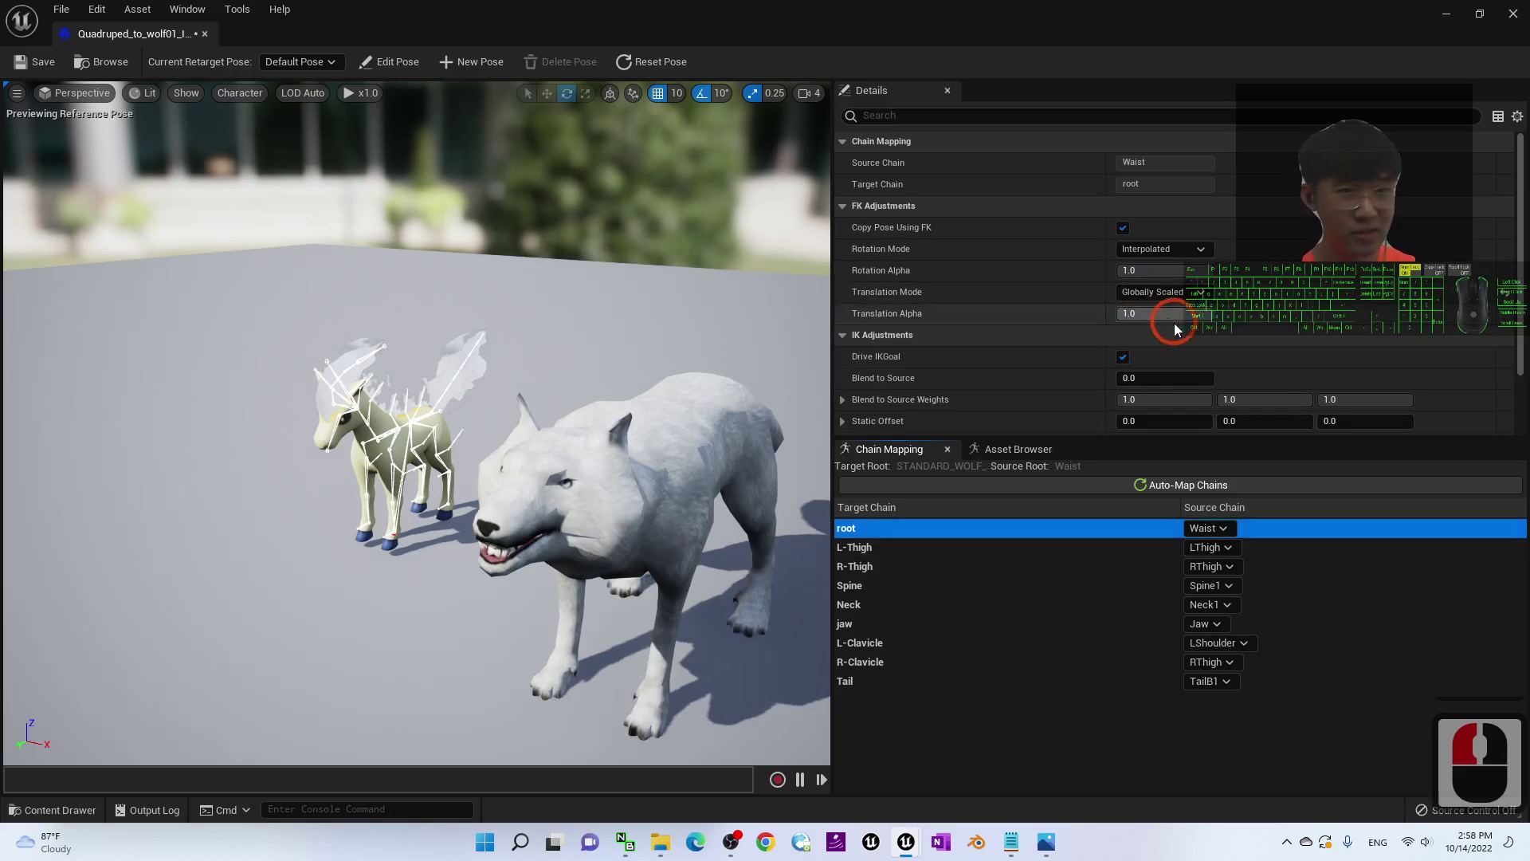
- Inspect the wolf's retarget pose beside the source quadruped, save the IK Retargeter, and minimise its editor window
scroll(676, 470, down, 2)
alt+drag(676, 472, 551, 495)
alt+drag(445, 428, 595, 520)
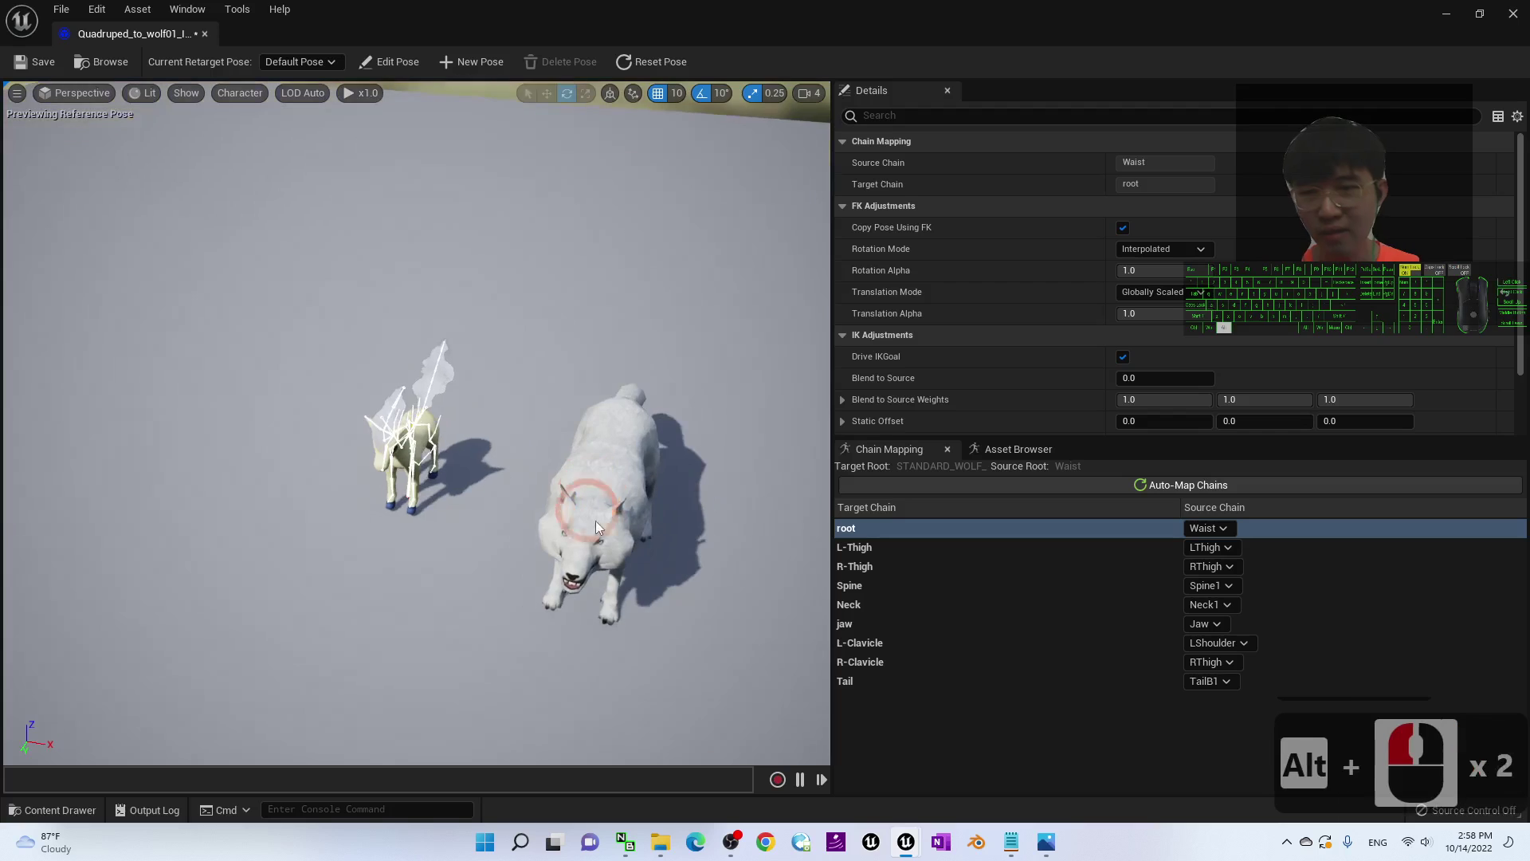
alt+drag(636, 441, 777, 542)
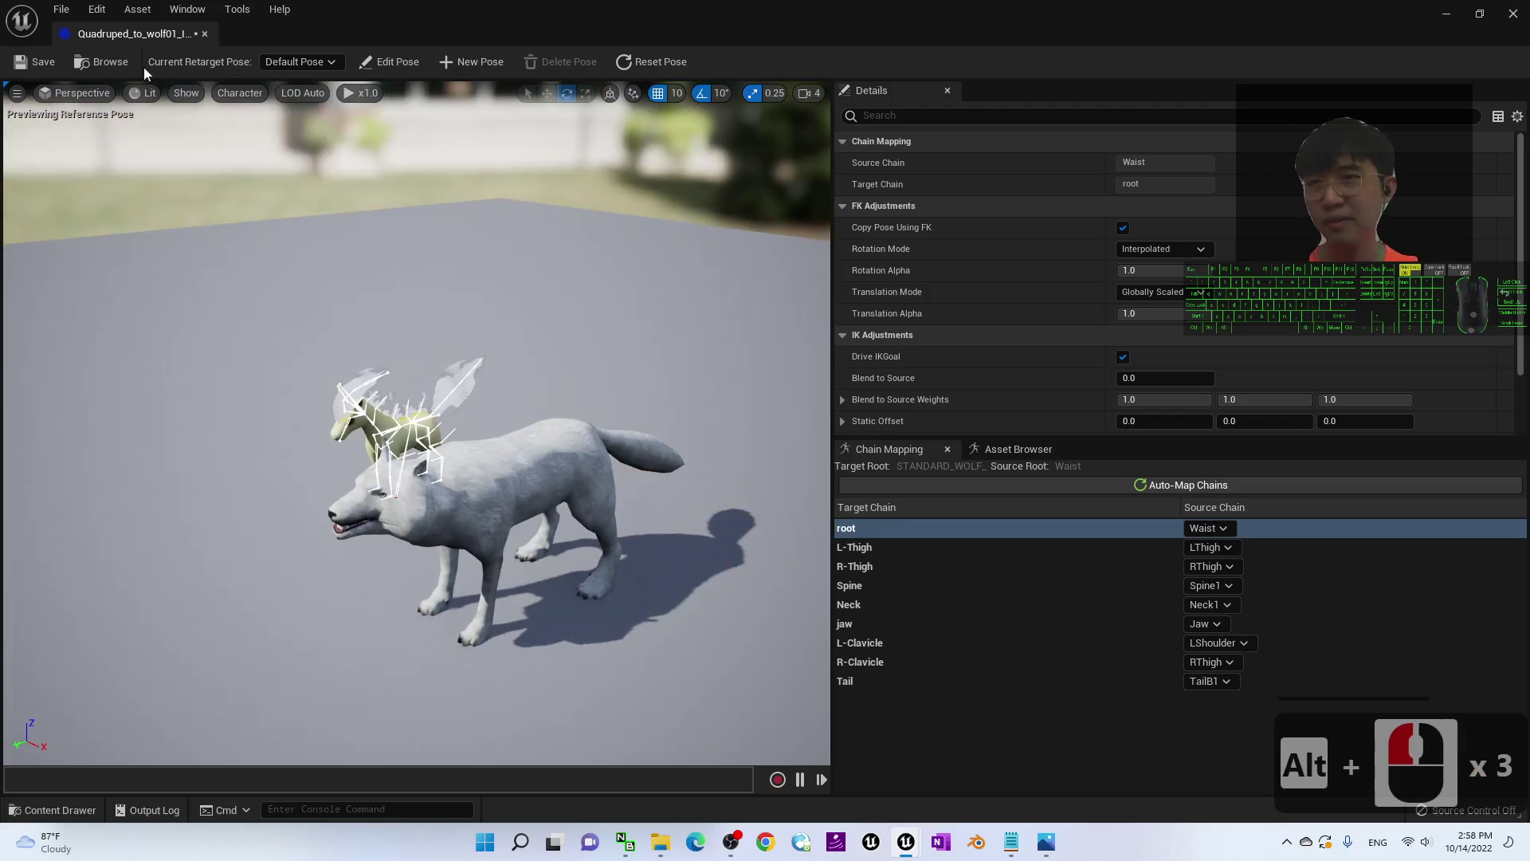
click(45, 65)
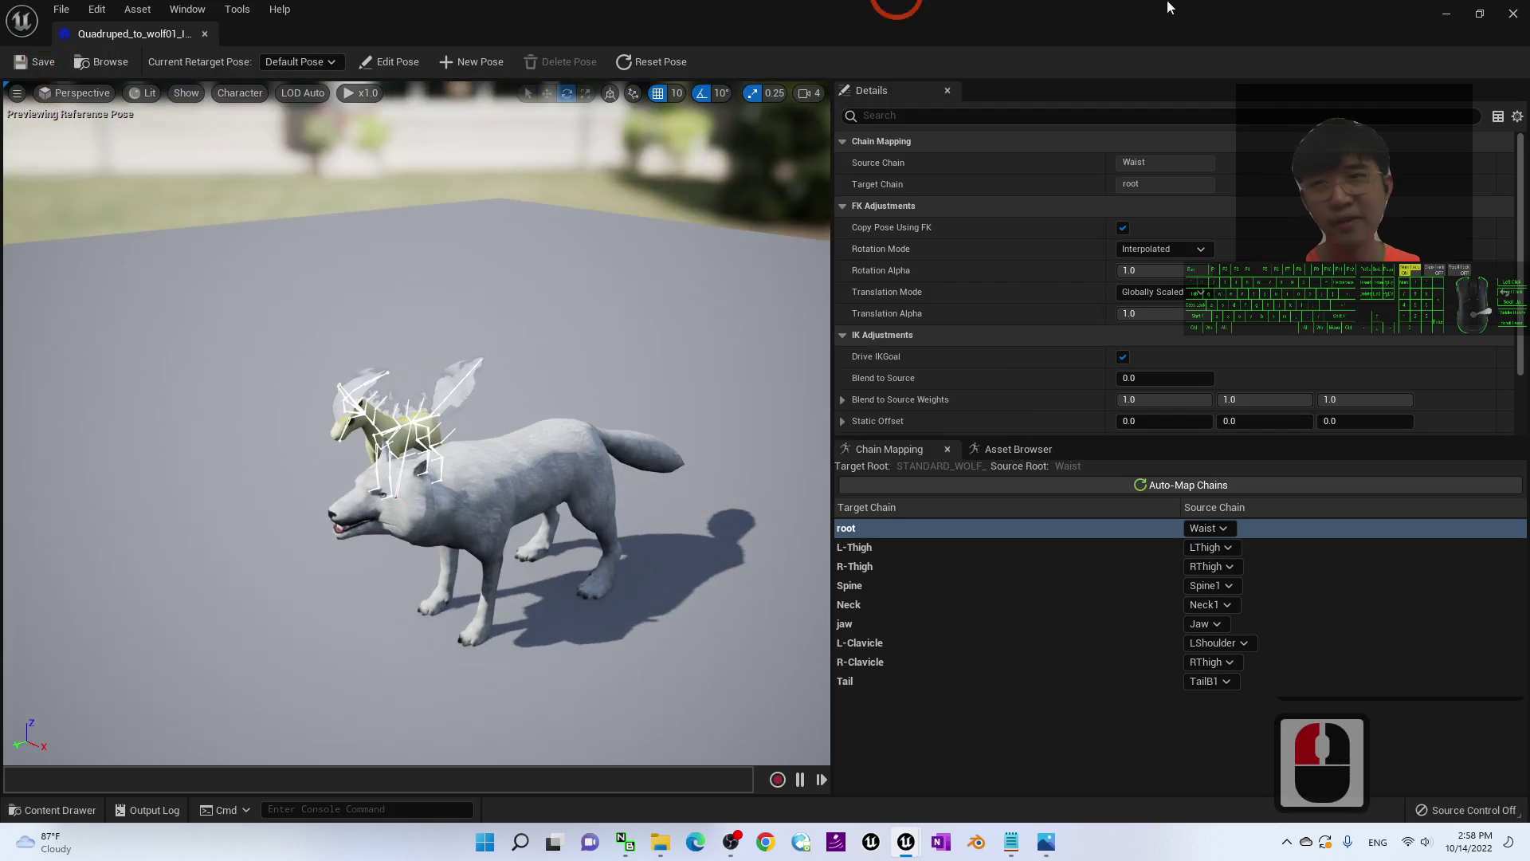
click(1455, 18)
- Browse to Quadruped_Retargeter's AnimationBlueprint folder and start Duplicate and Retarget Animation Blueprint for ThirdPerson_AnimBP_quadruped
click(315, 543)
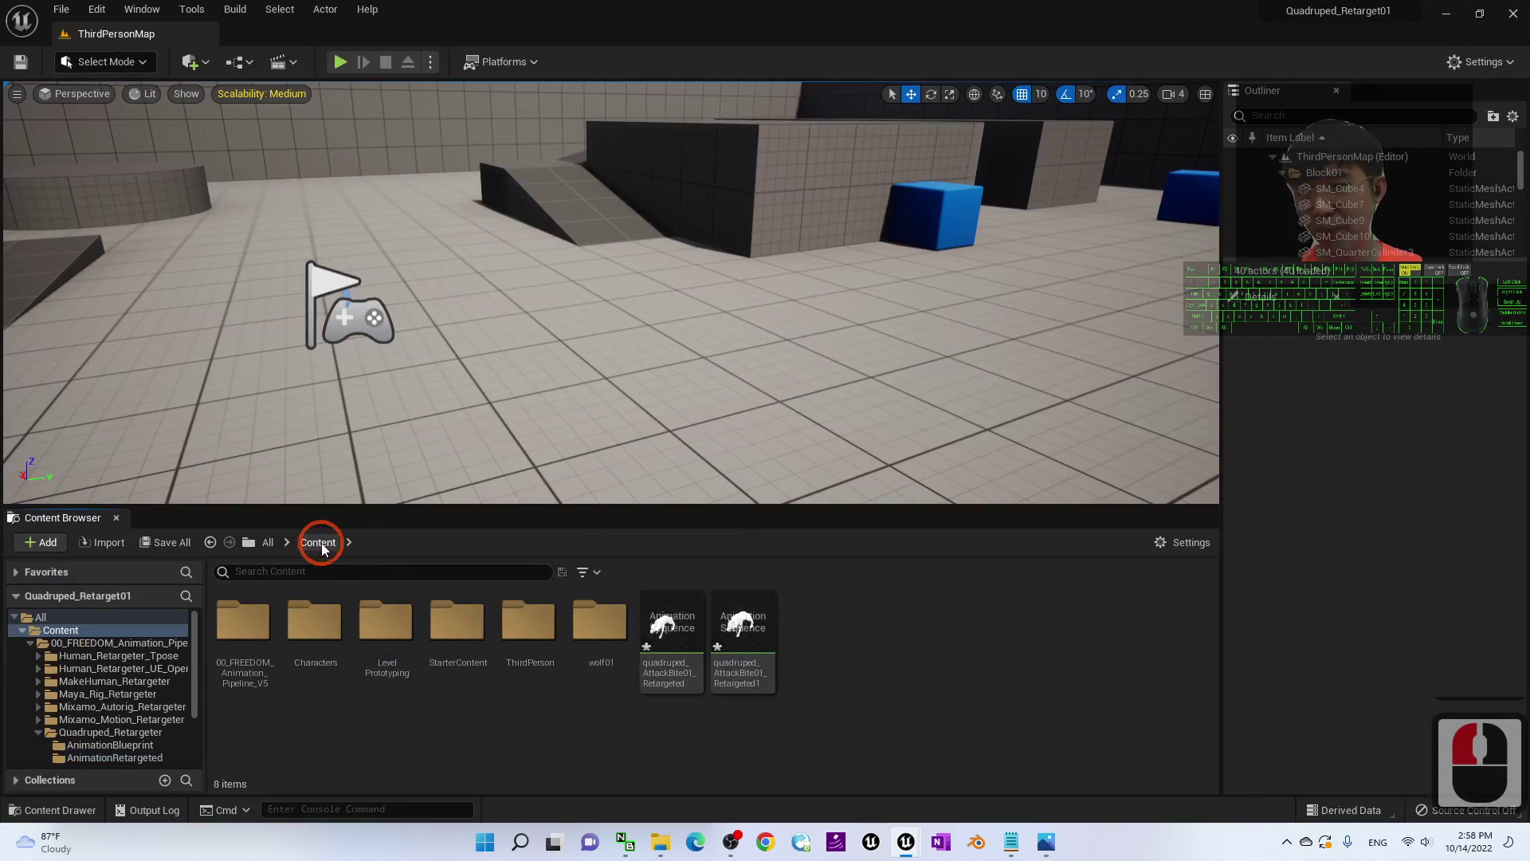
double_click(243, 625)
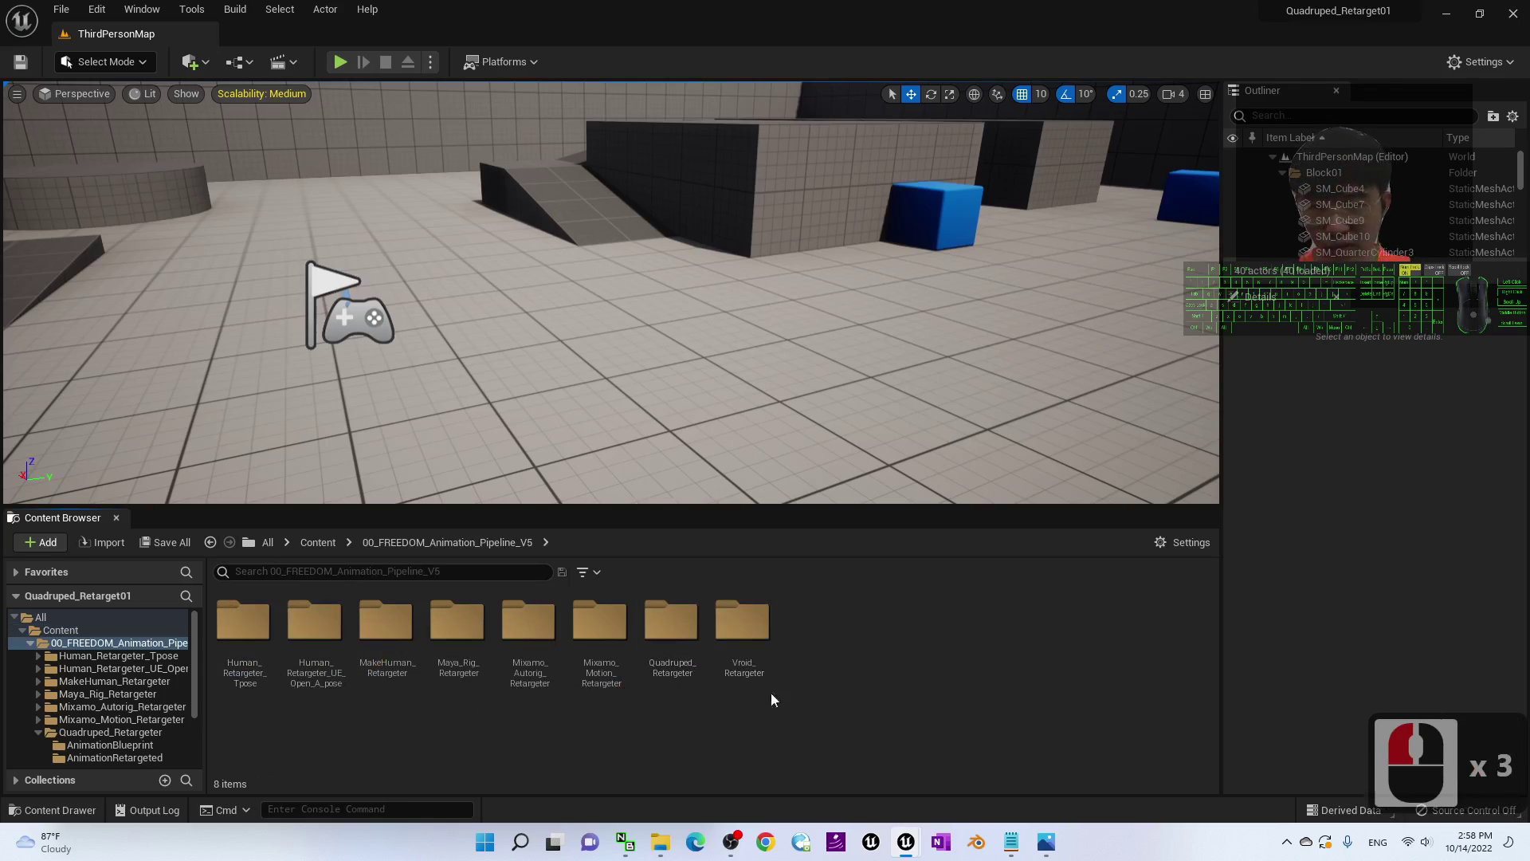
double_click(673, 630)
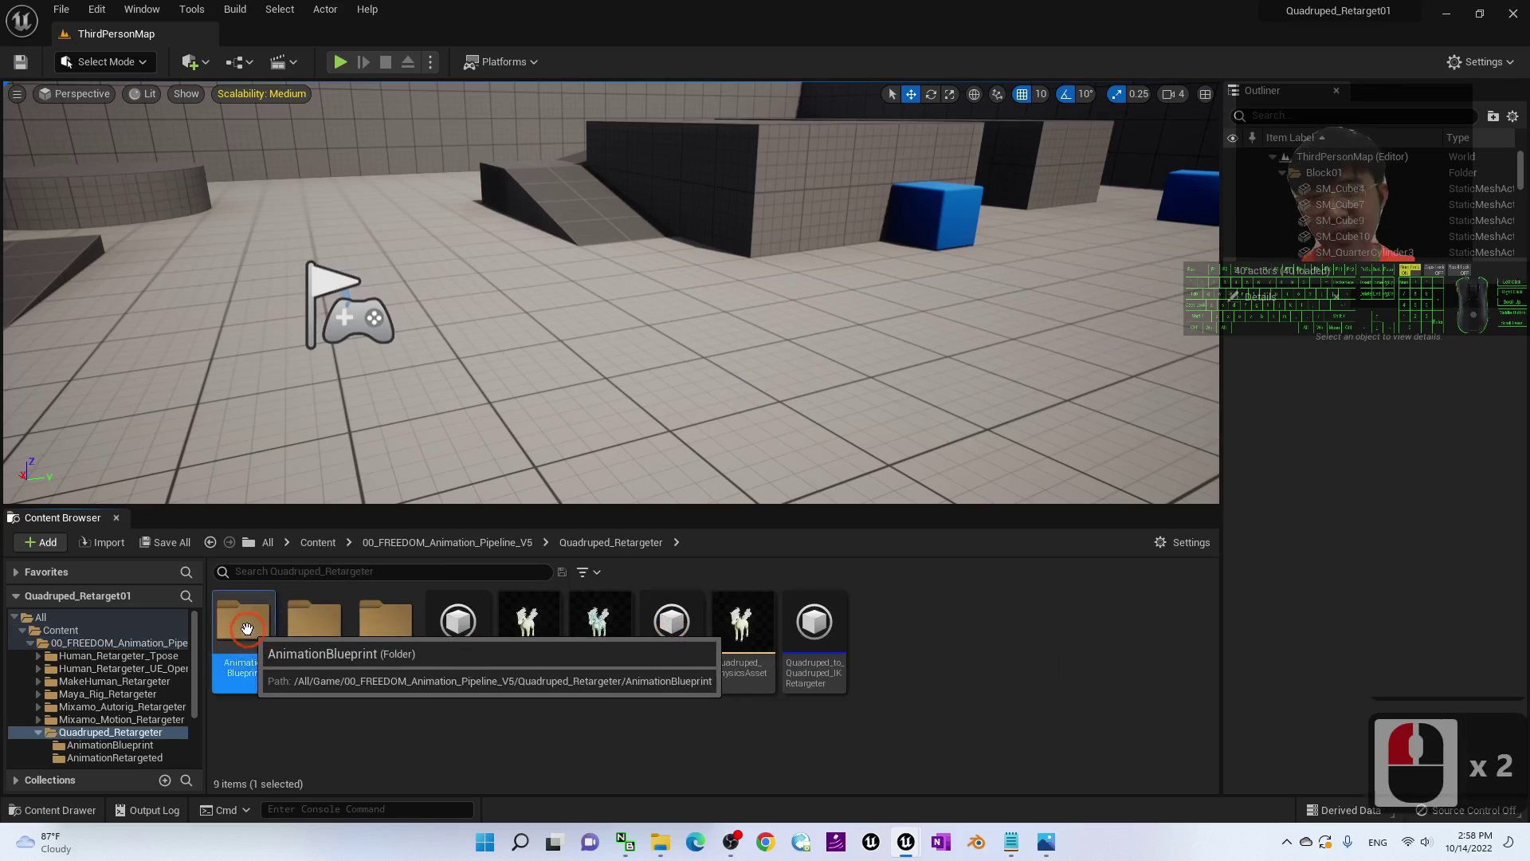
double_click(247, 633)
click(464, 630)
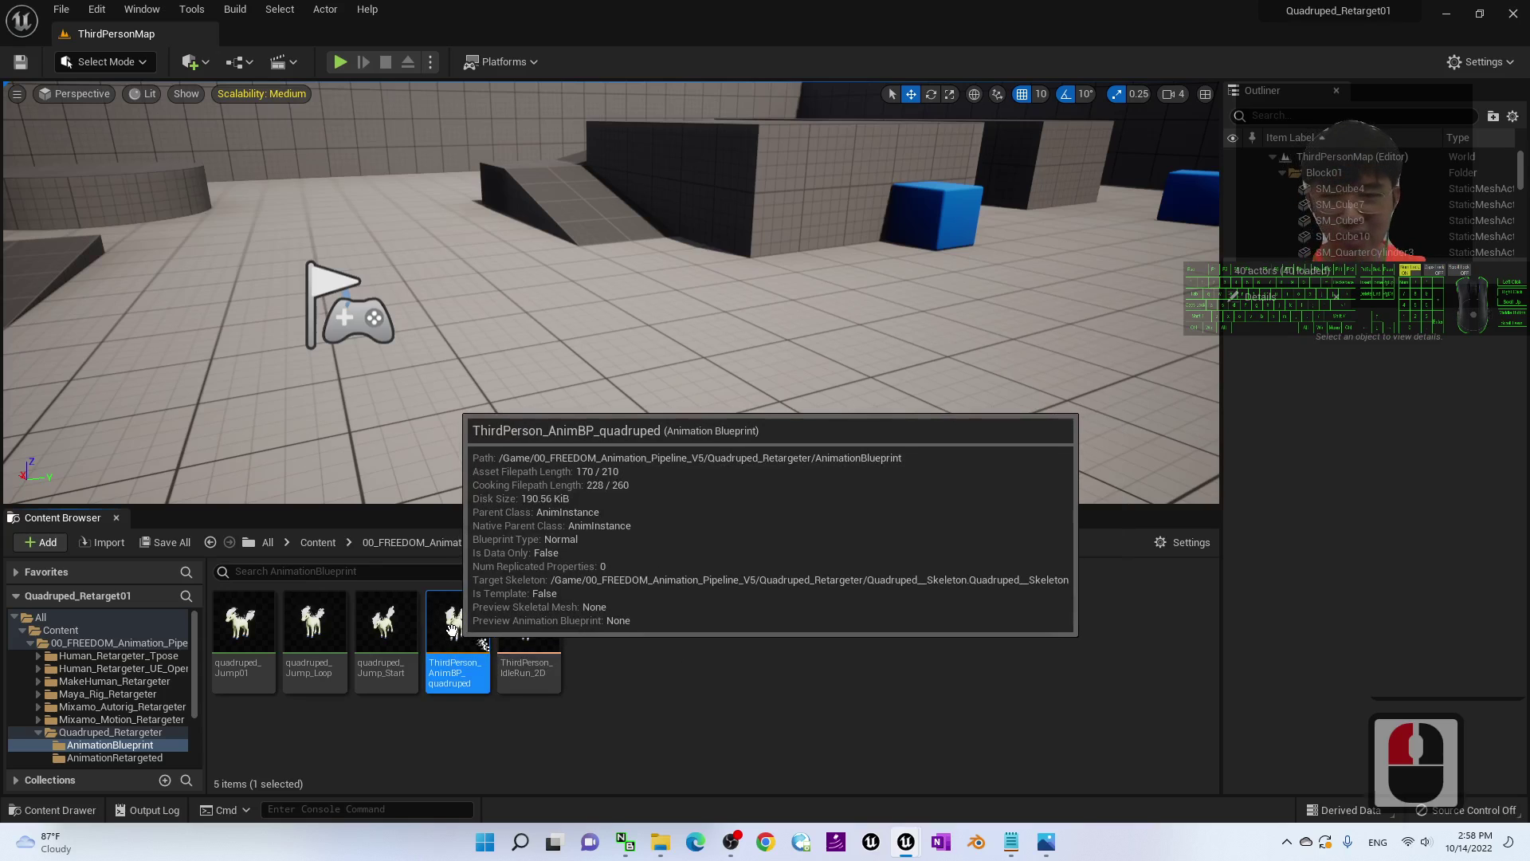
right_click(452, 630)
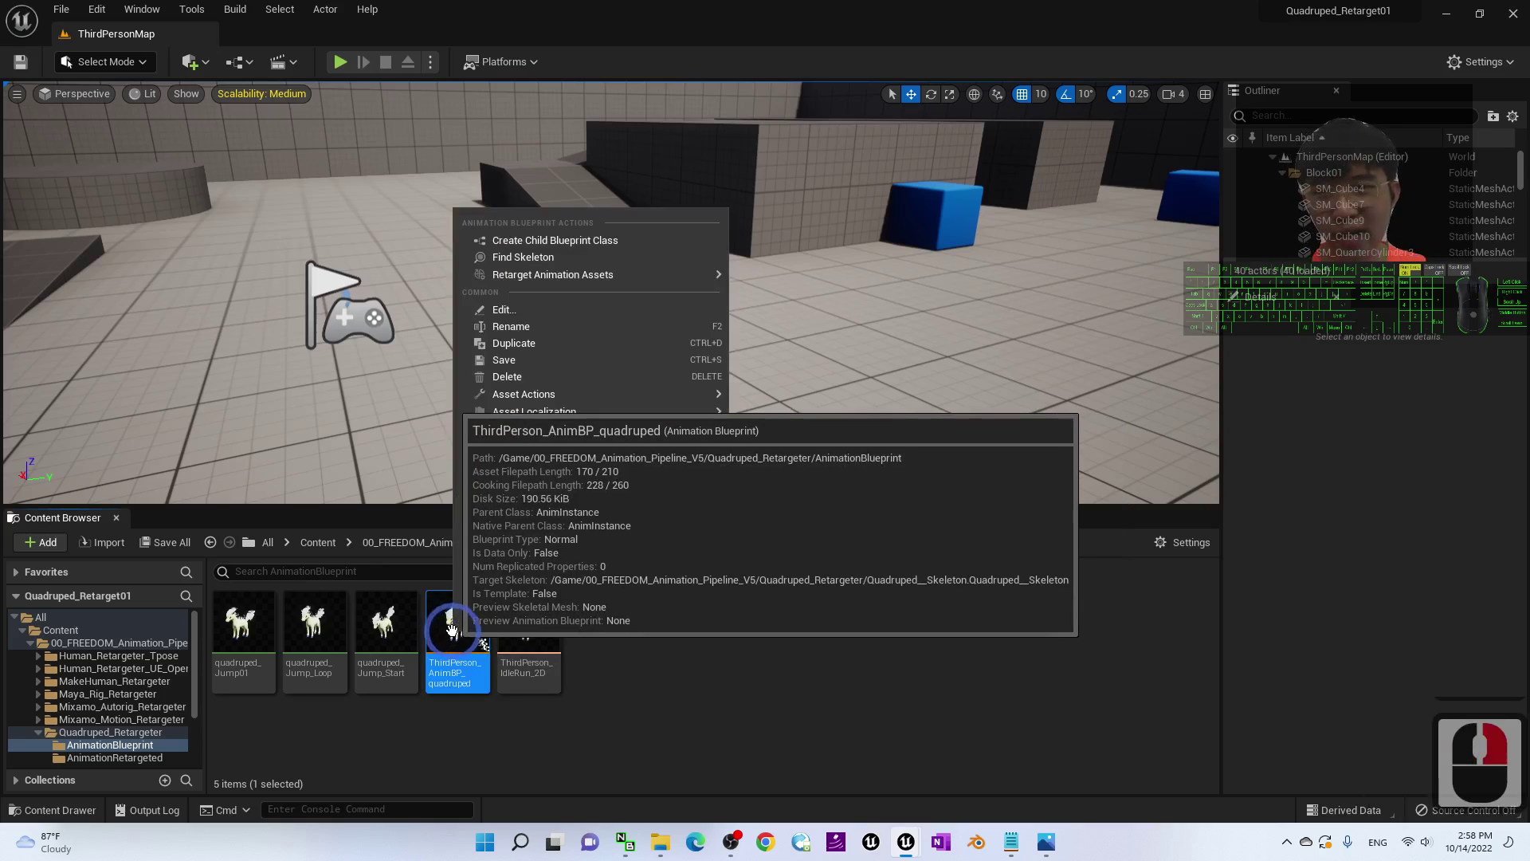
click(564, 275)
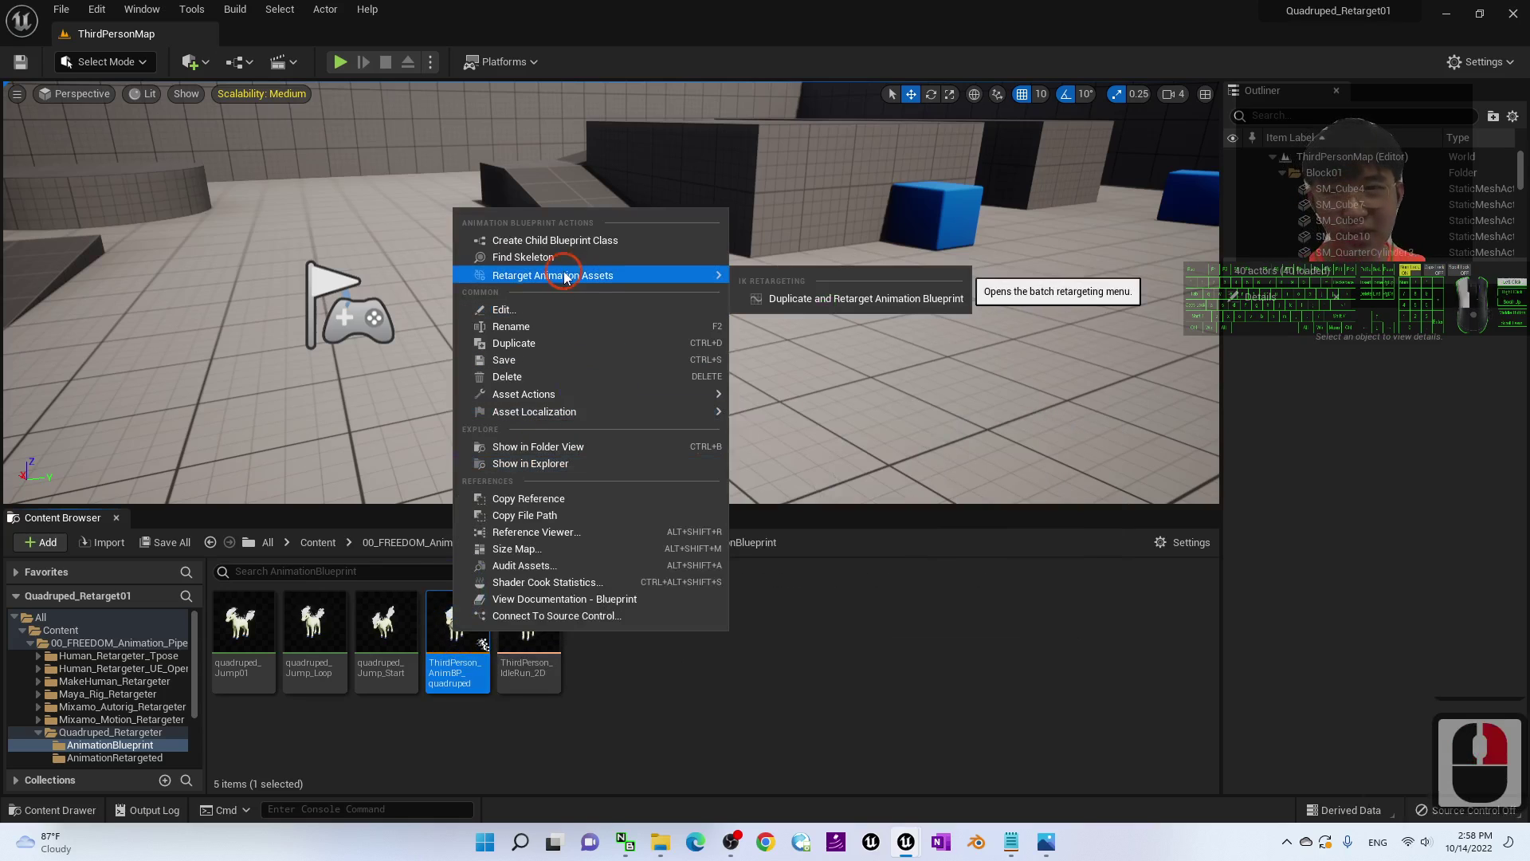
click(863, 298)
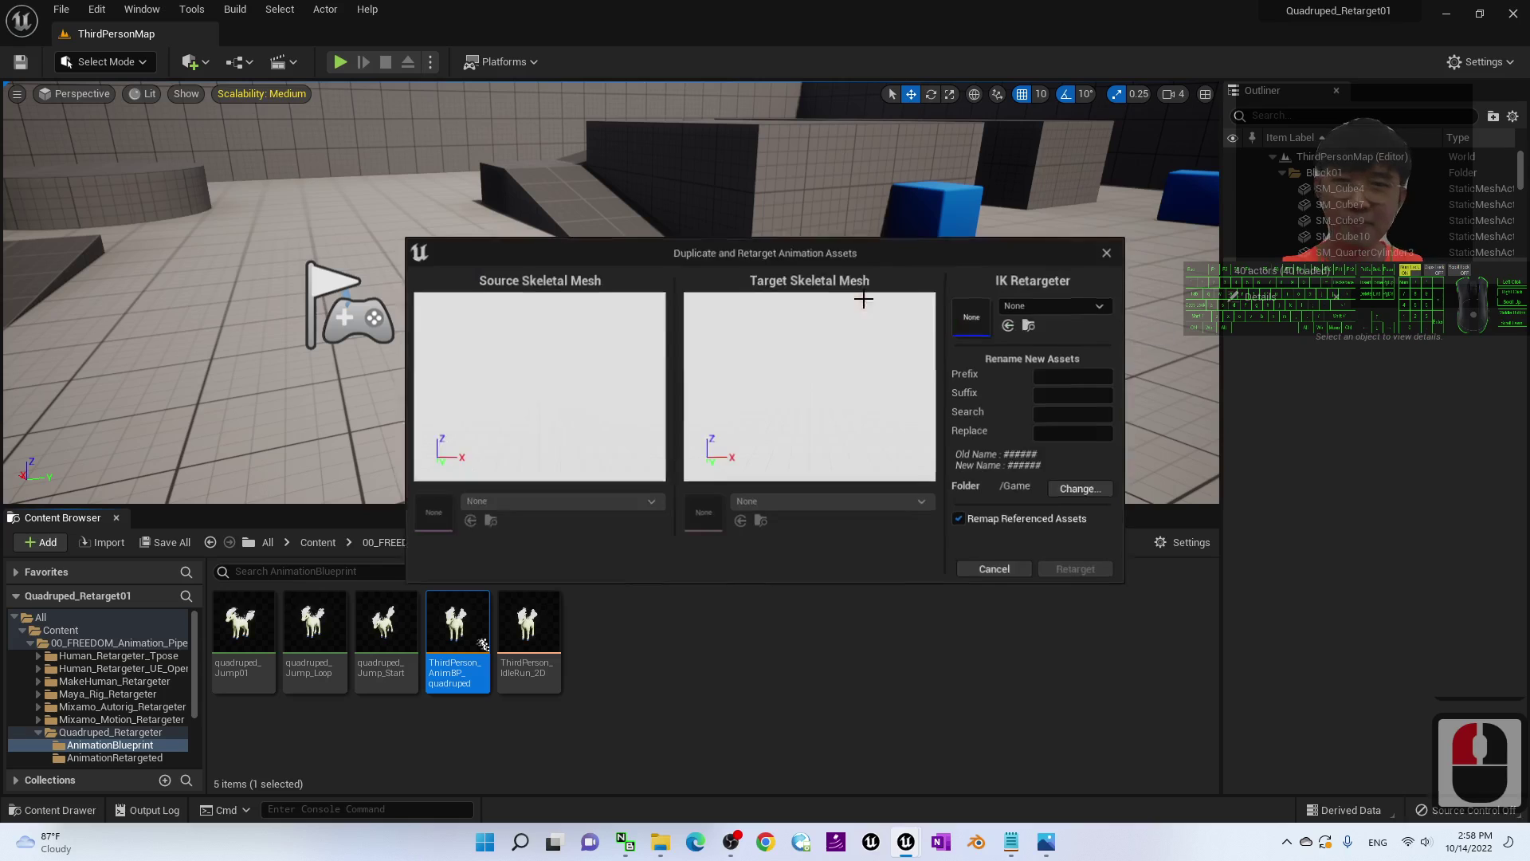
- Choose Quadruped_to_wolf01_IKRetargeter as the IK Retargeter and retarget the animation blueprint with its referenced assets remapped
click(1059, 309)
scroll(1078, 518, down, 3)
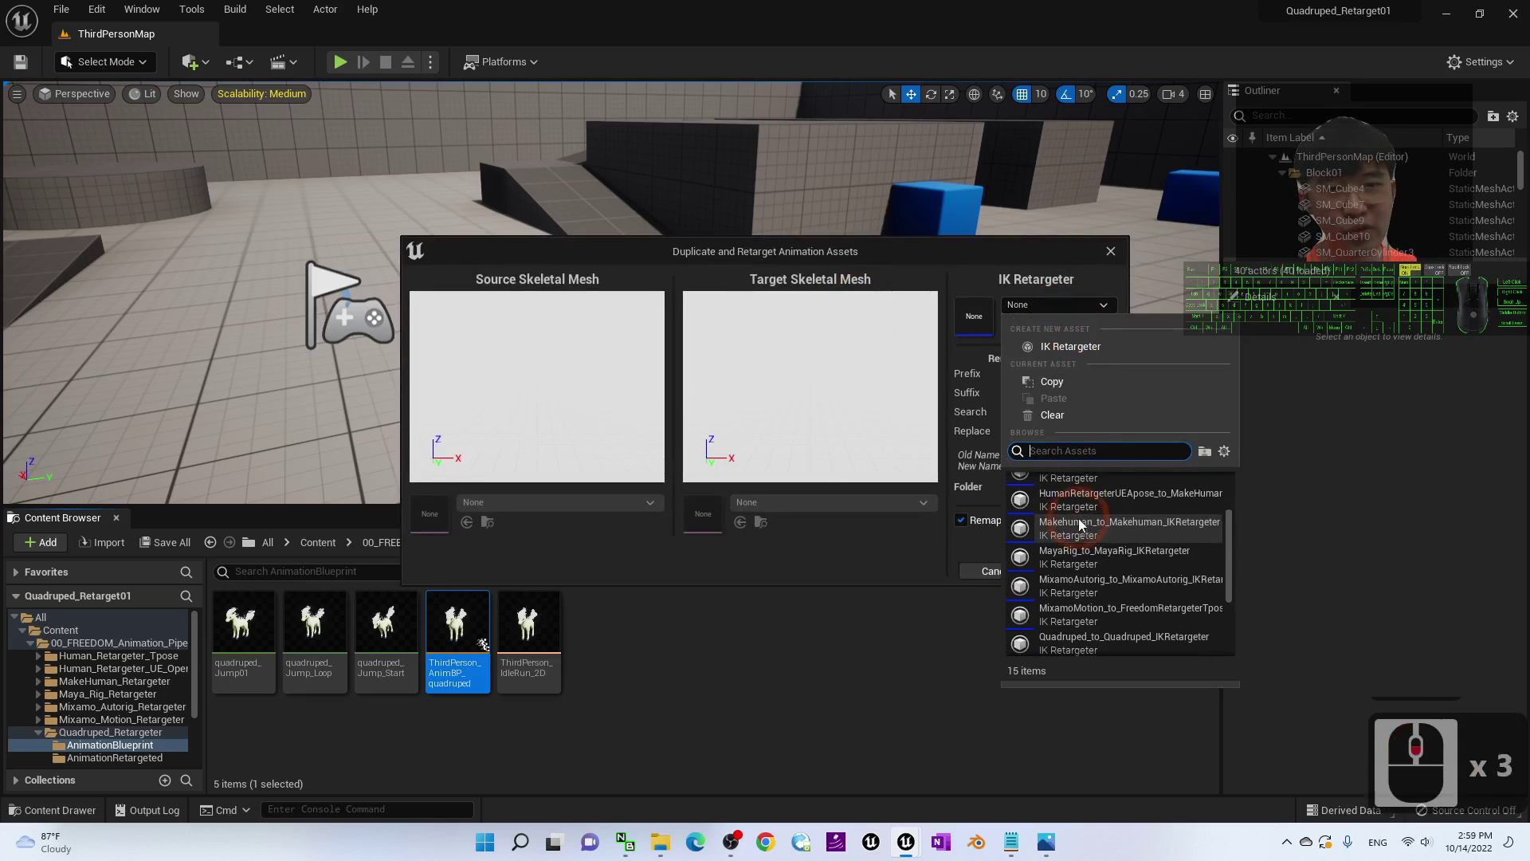
scroll(1097, 532, down, 5)
scroll(1143, 576, up, 16)
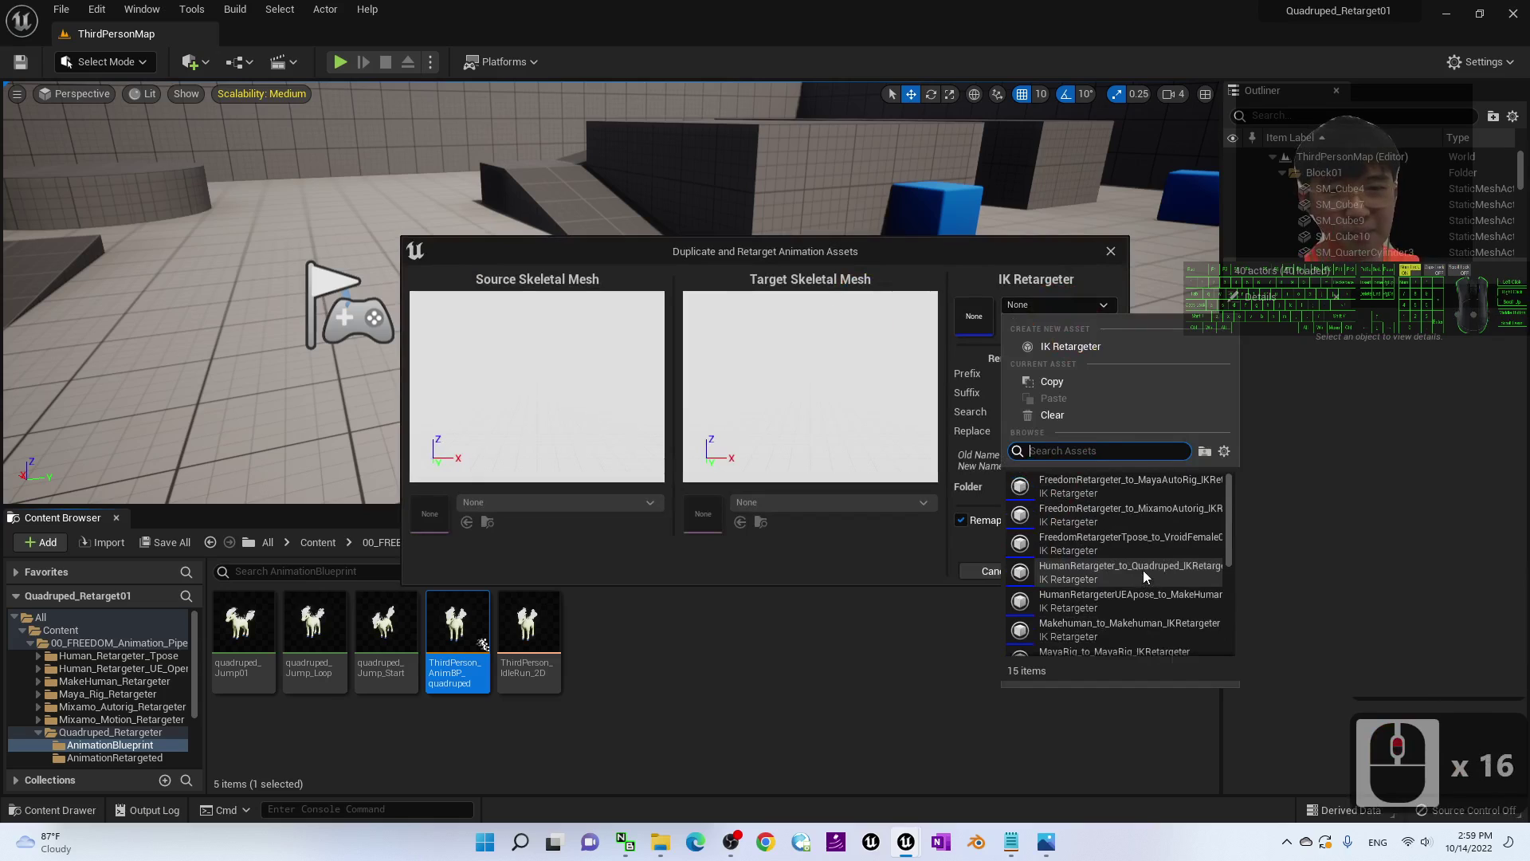
scroll(1121, 518, down, 8)
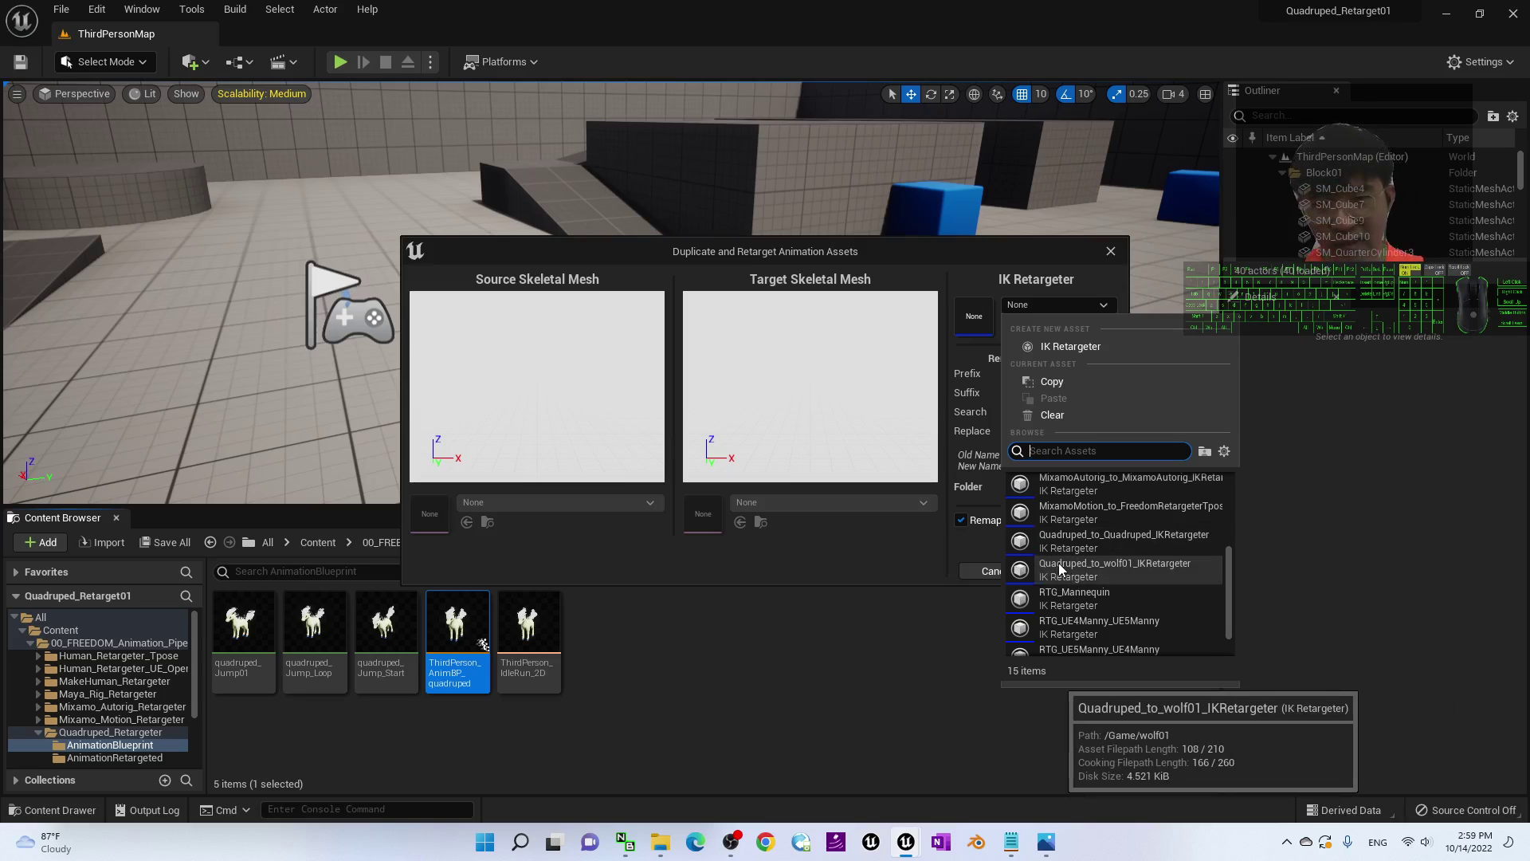
click(1117, 568)
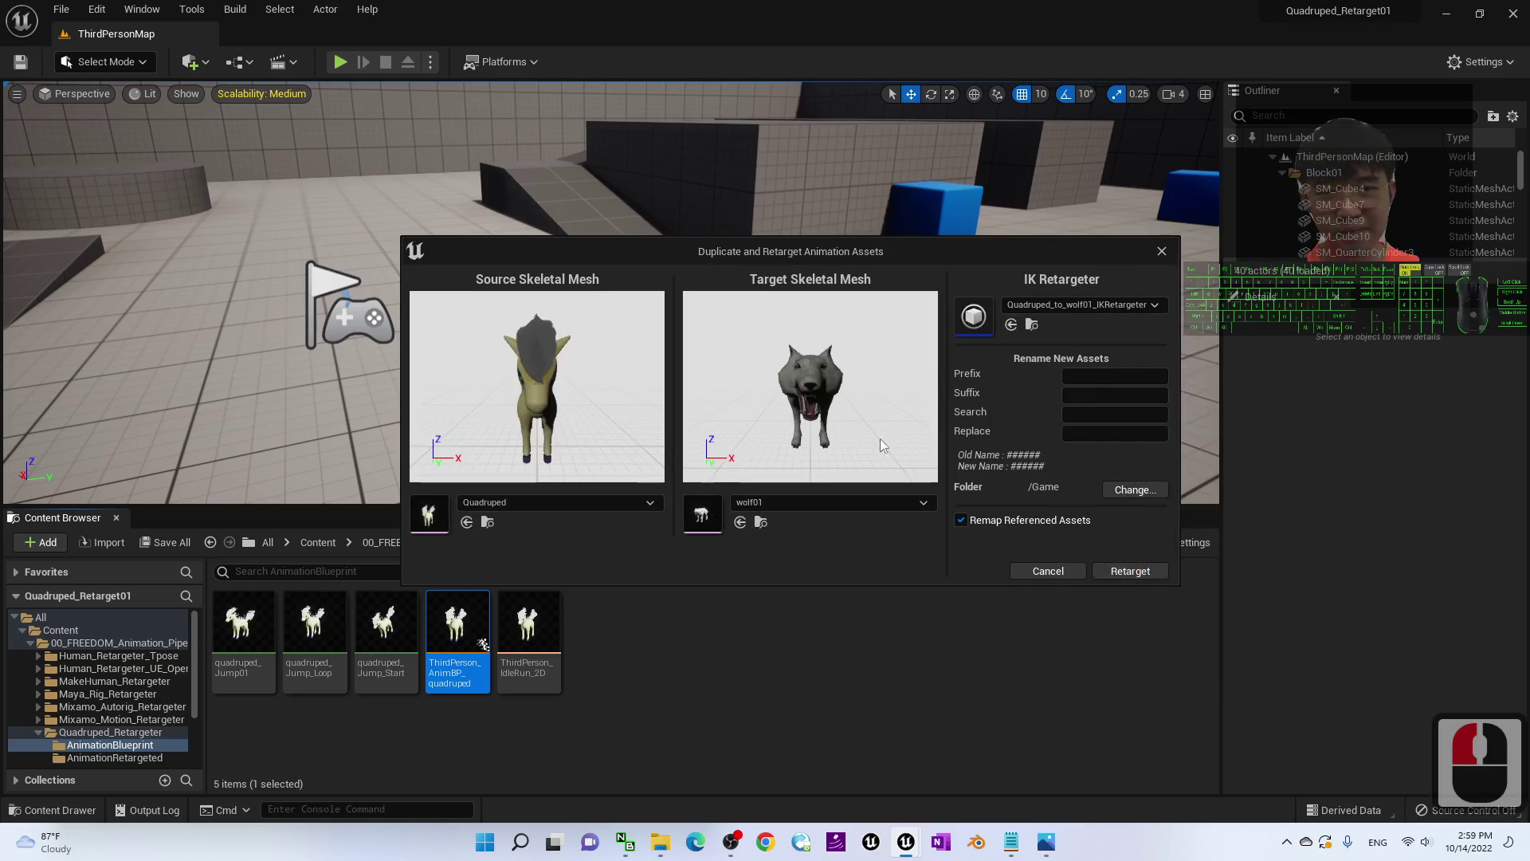
click(1136, 573)
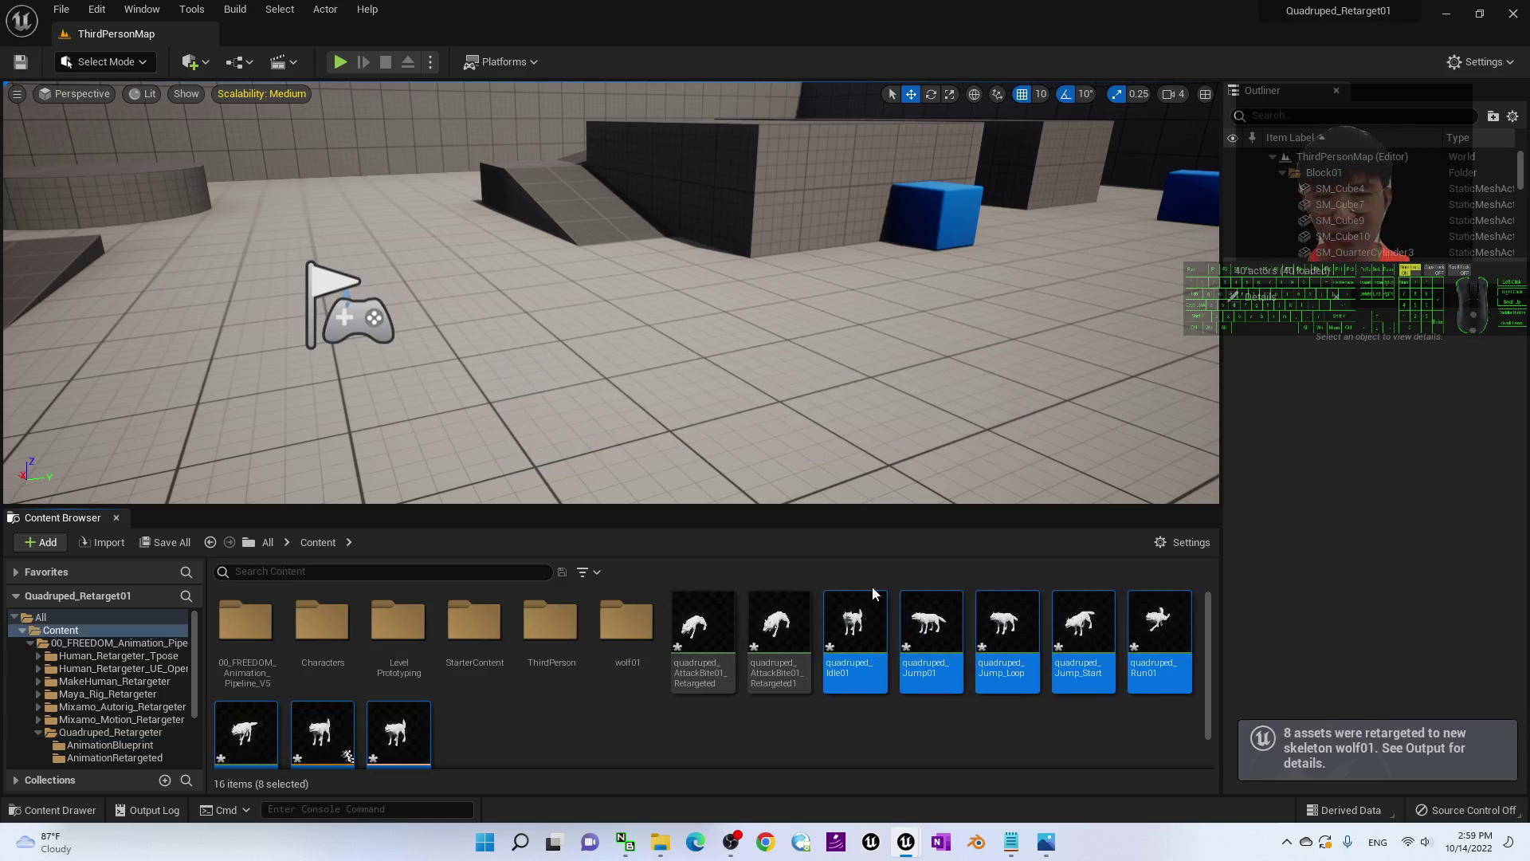
- Open the retargeted quadruped_Run01 animation, inspect the wolf's run from several angles, and close the editor
scroll(824, 736, down, 1)
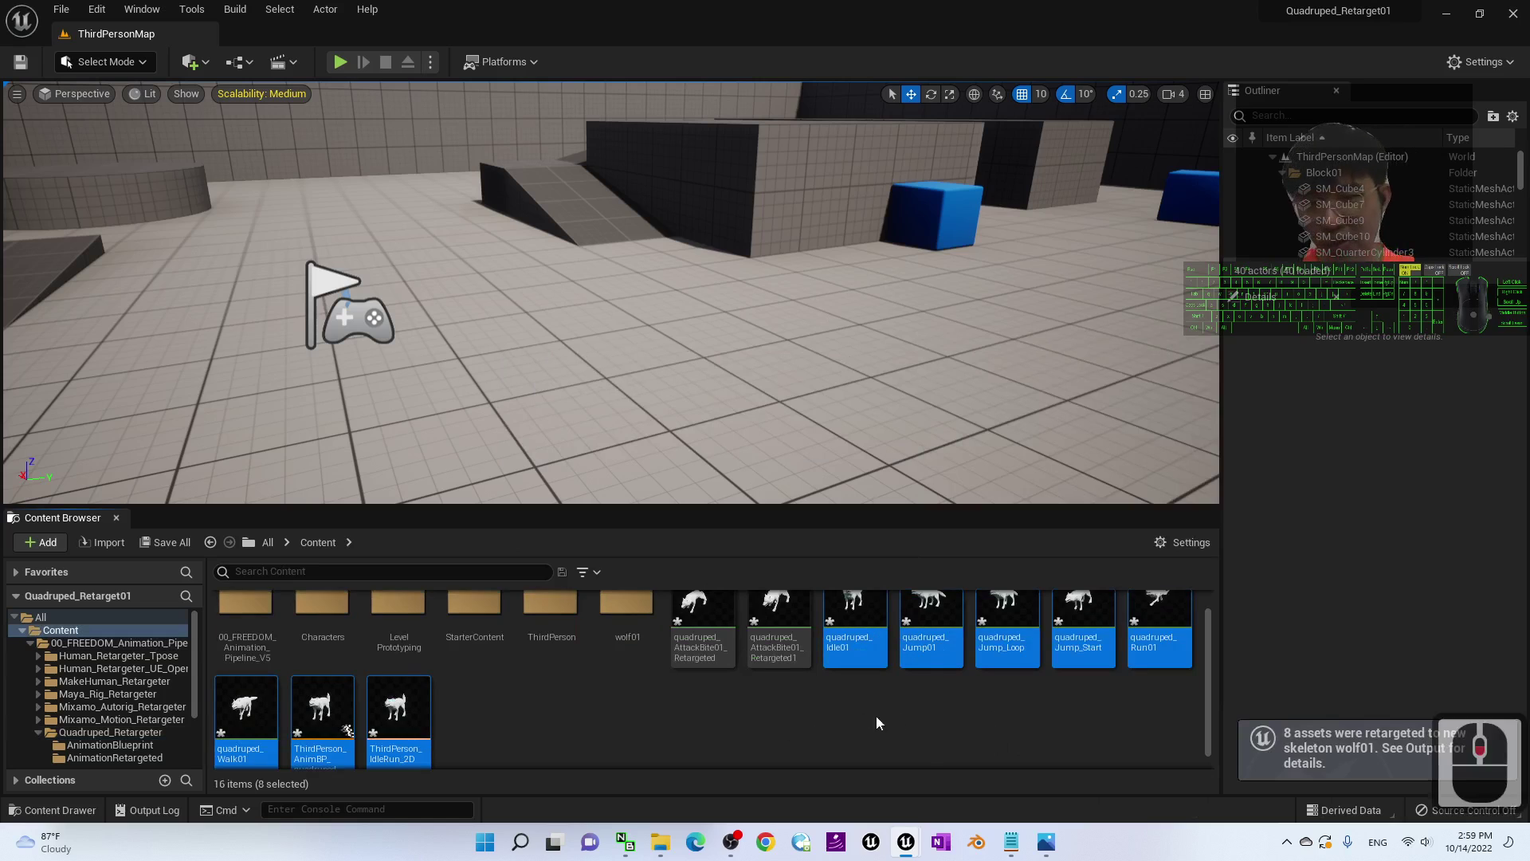
double_click(1159, 629)
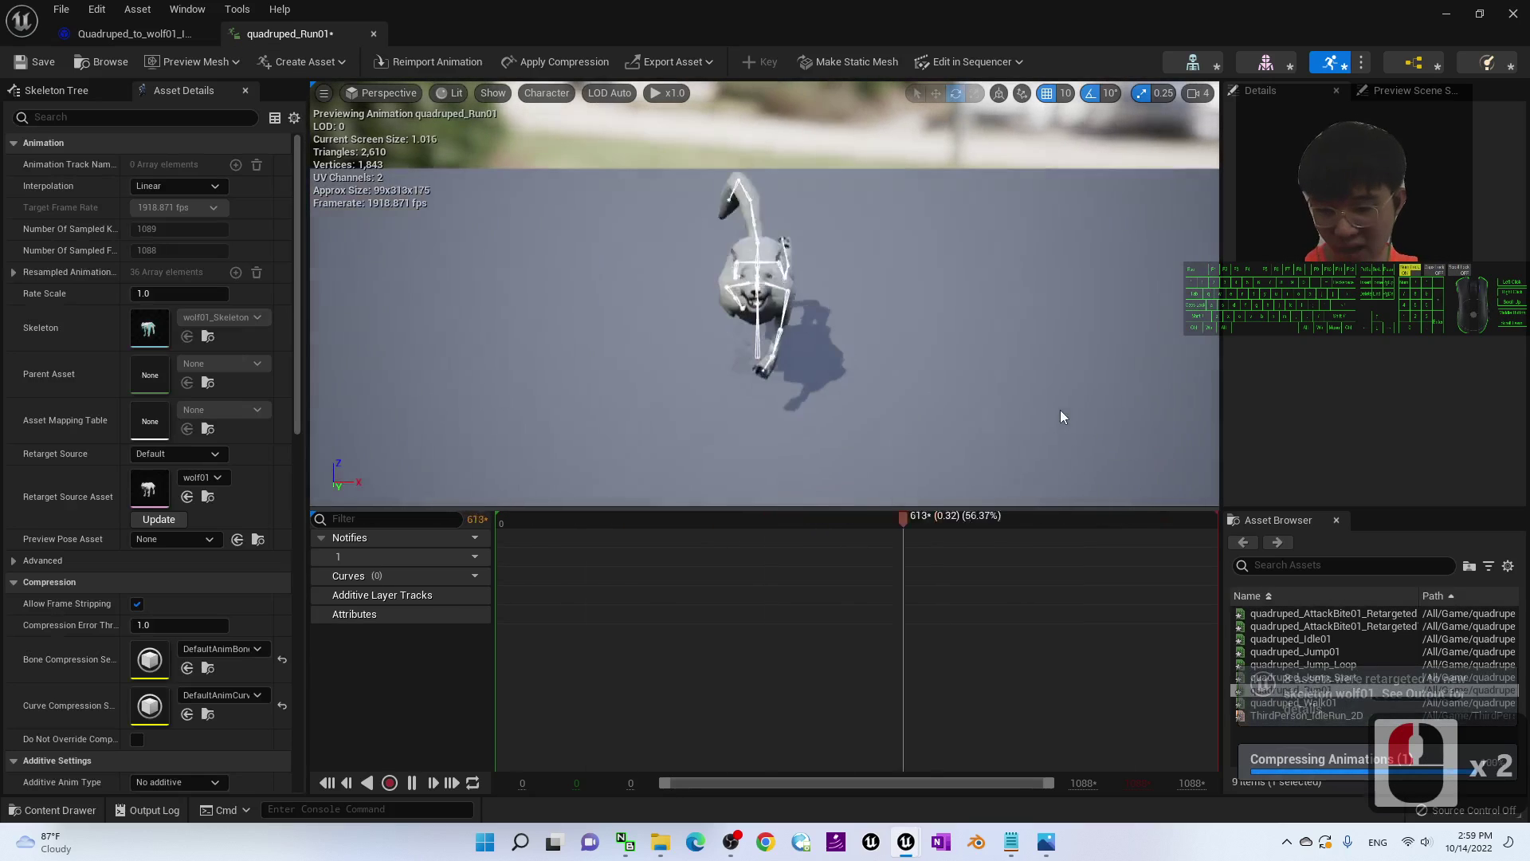
drag(1060, 410, 707, 392)
alt+drag(1076, 312, 857, 390)
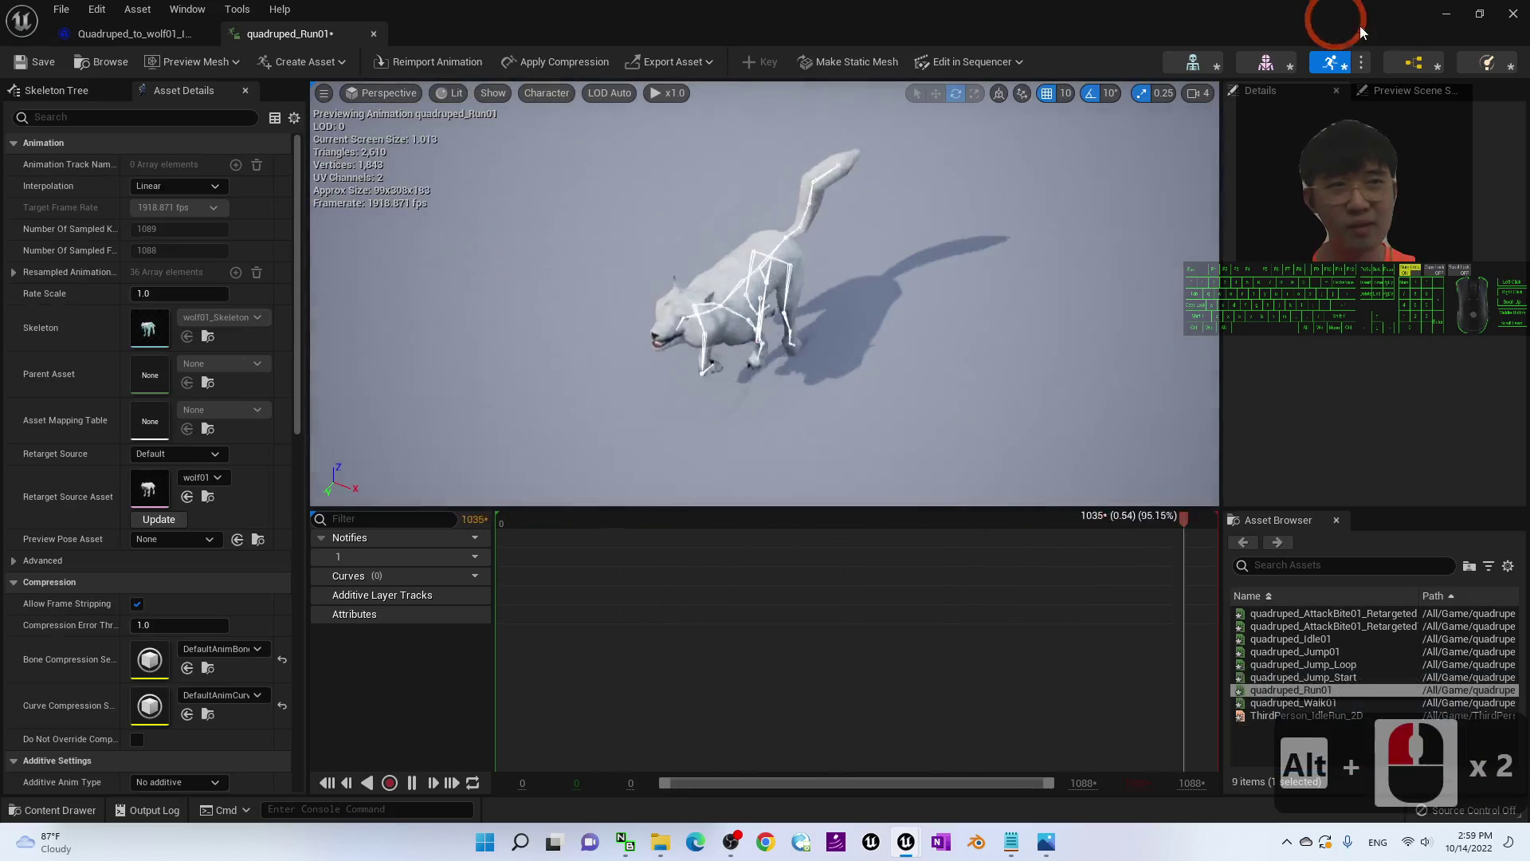
click(1508, 14)
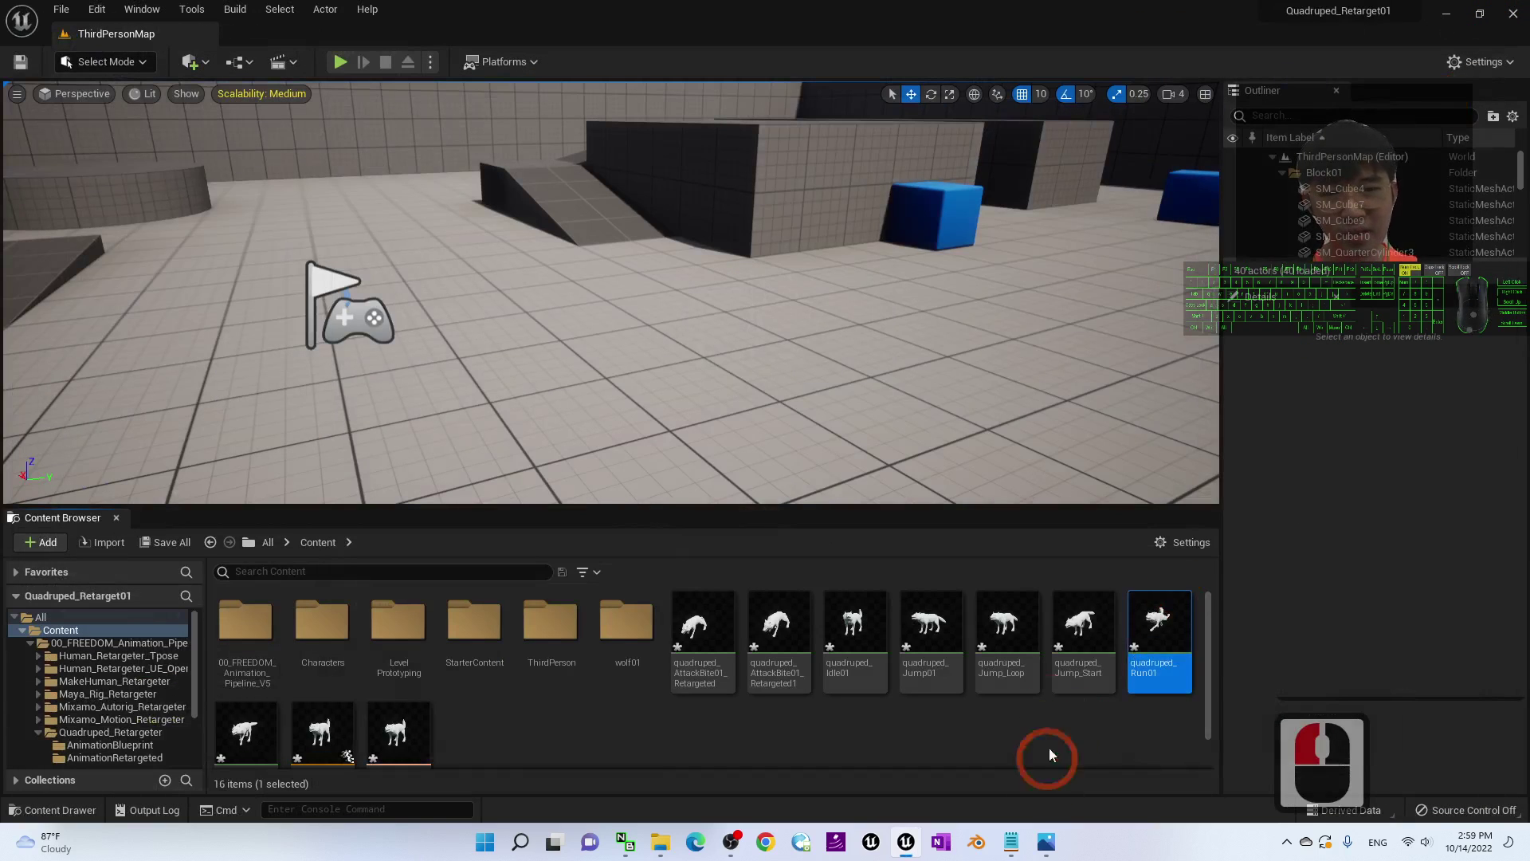
- Open the retargeted quadruped_Walk01 animation, inspect the wolf's walk from the side, and close the editor
click(1082, 625)
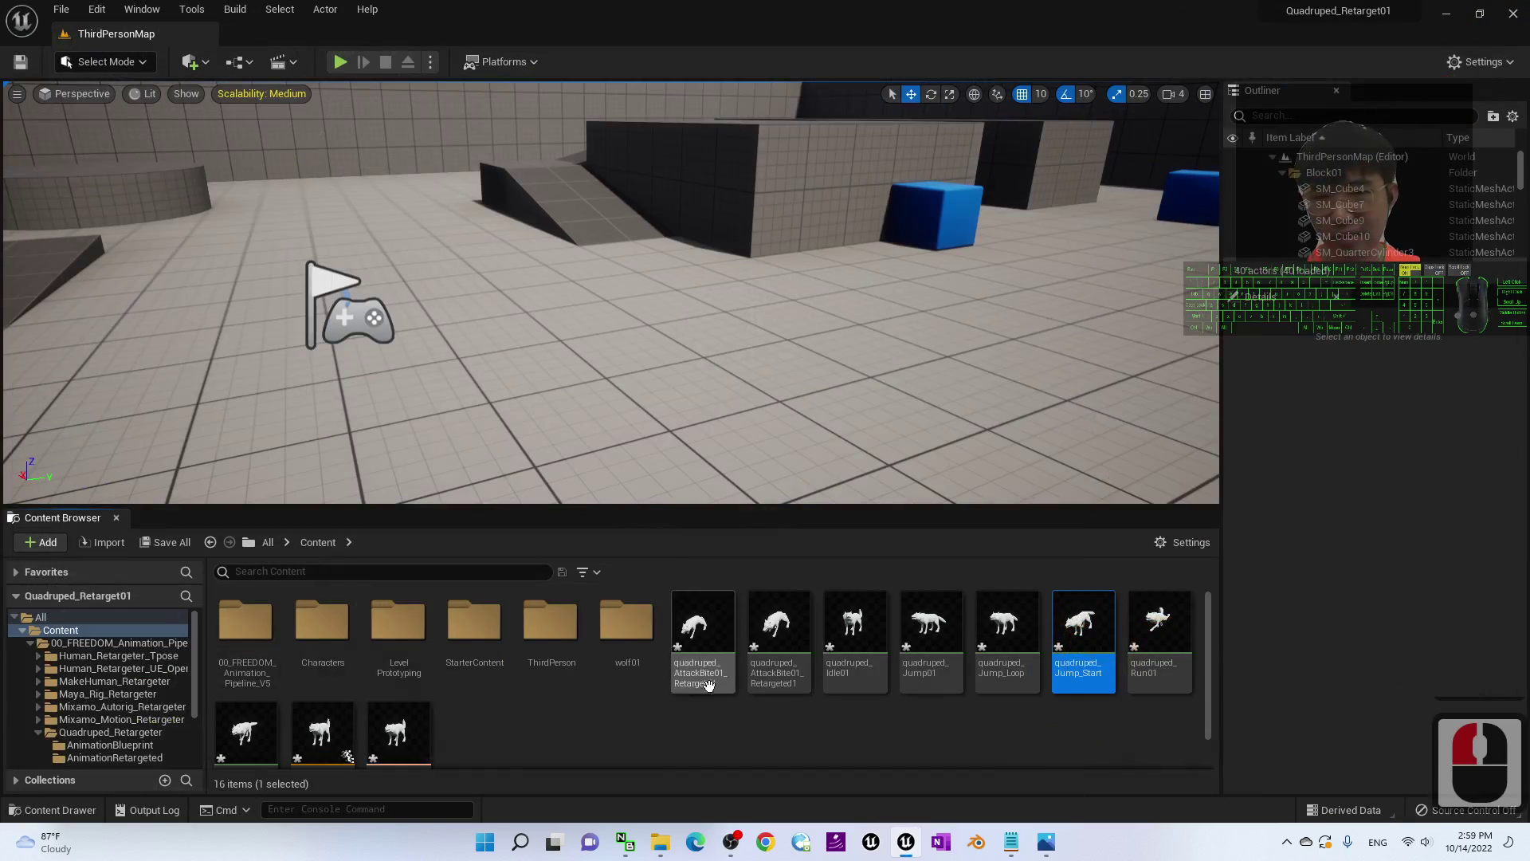
scroll(485, 710, down, 1)
double_click(243, 713)
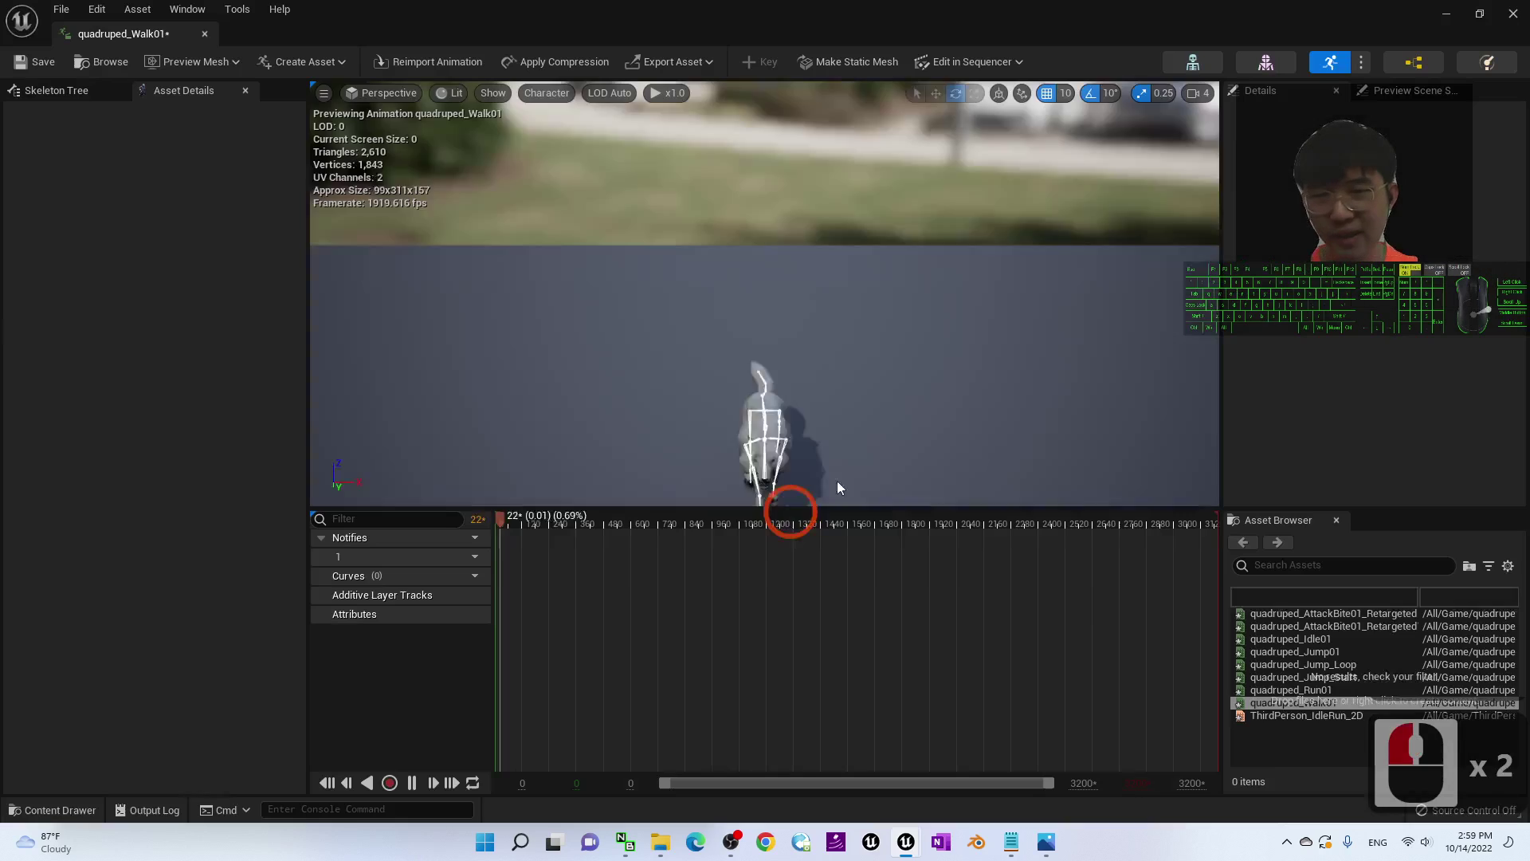
alt+drag(956, 354, 797, 364)
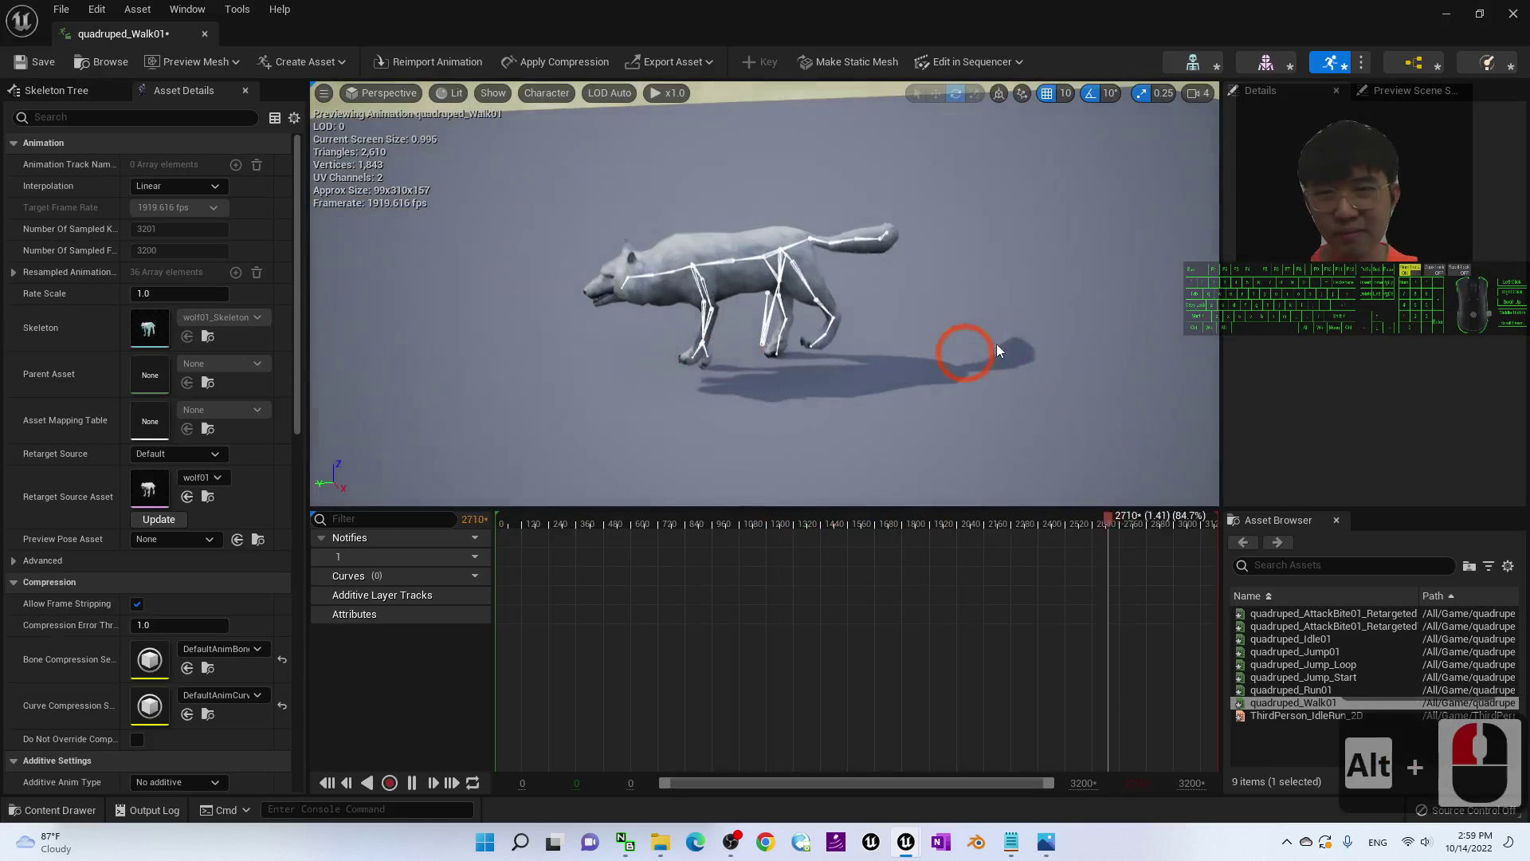
click(1514, 16)
click(765, 693)
click(624, 718)
click(830, 714)
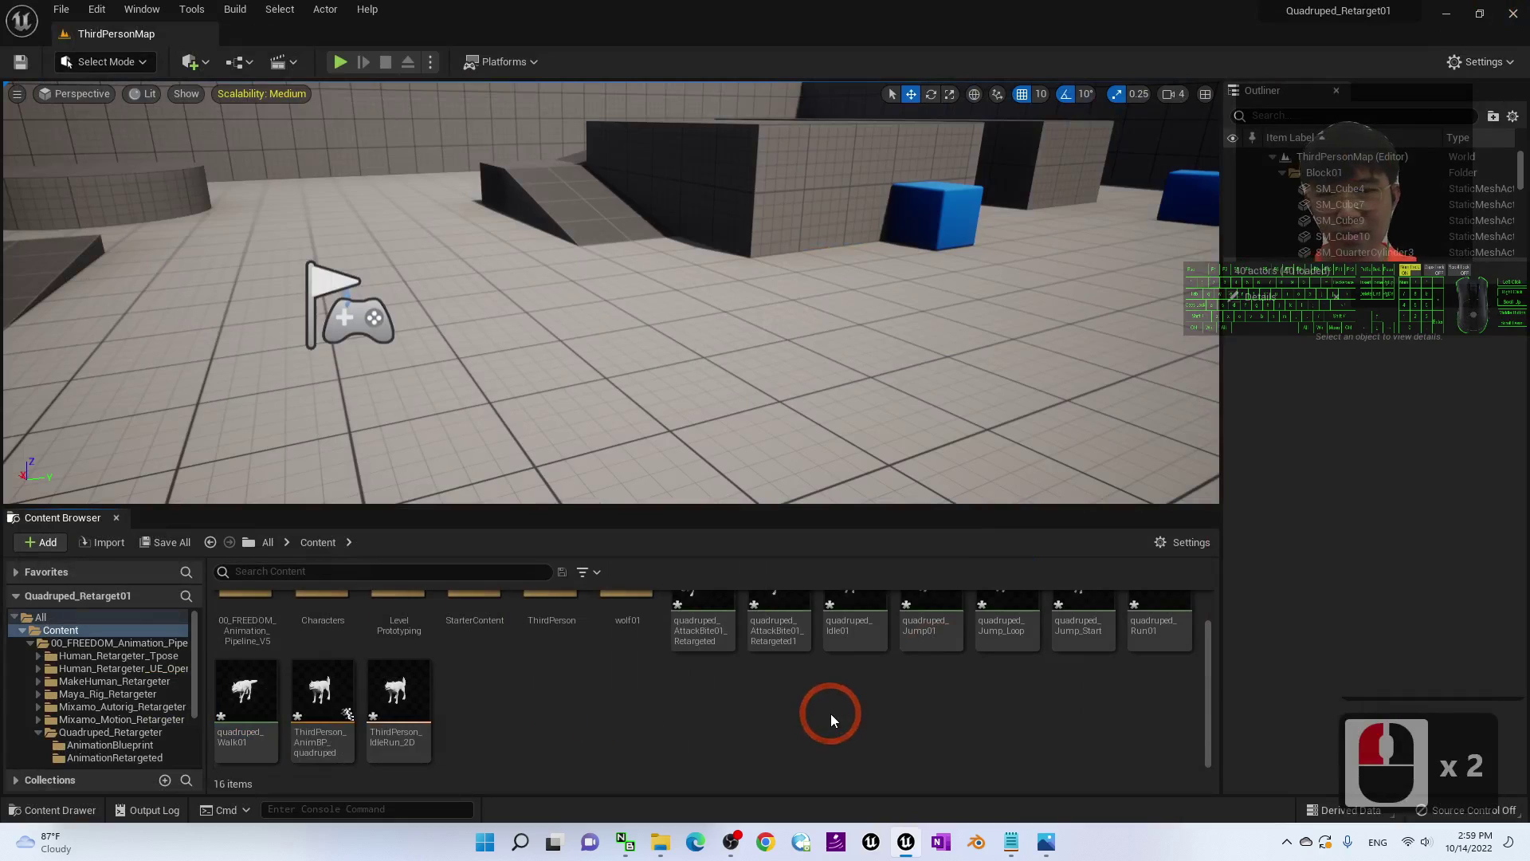
scroll(831, 714, up, 1)
click(1093, 745)
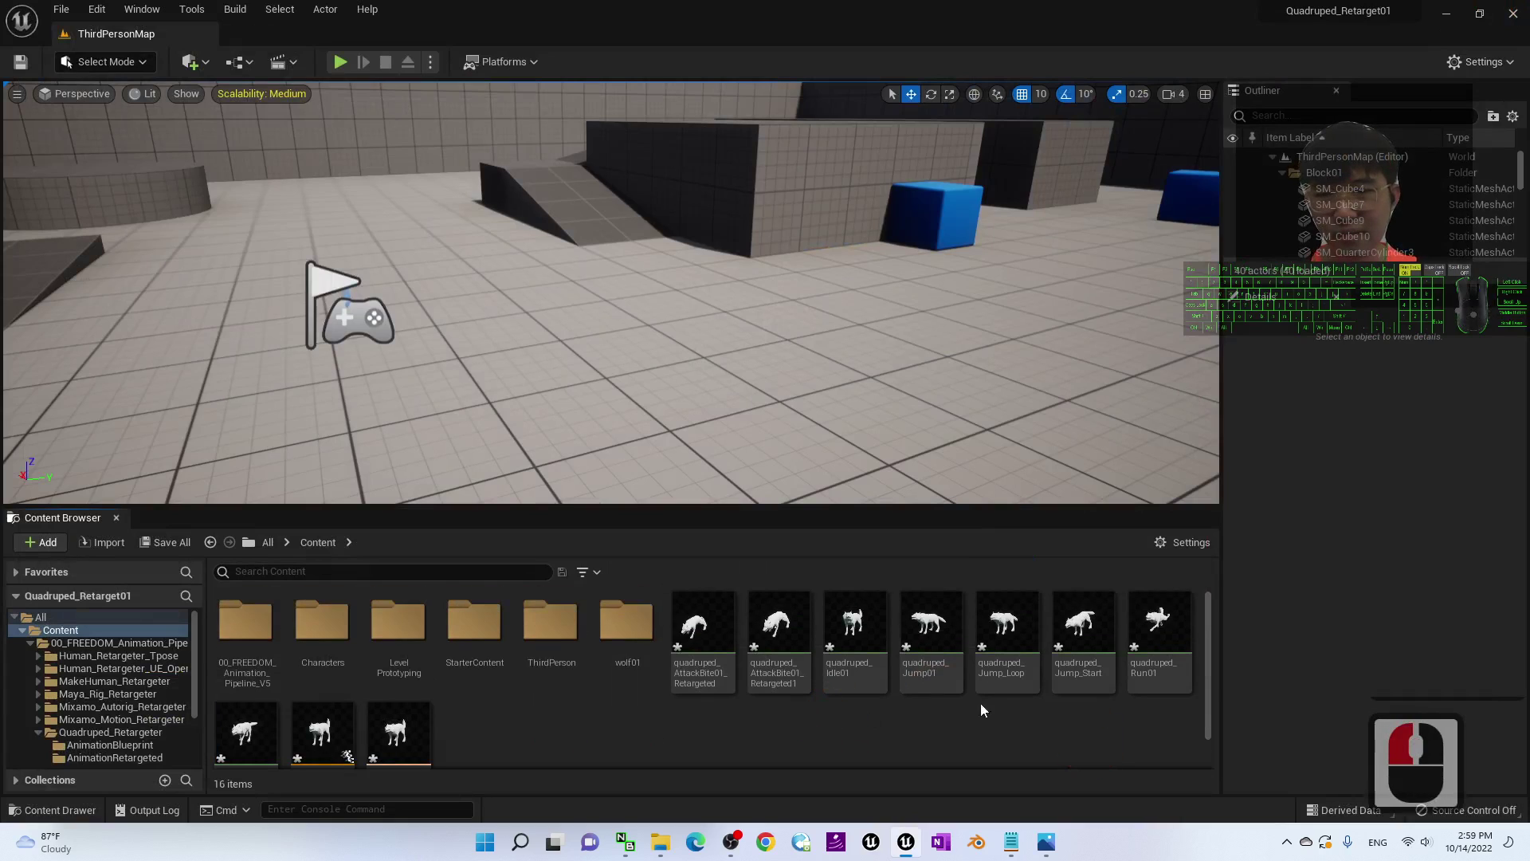
scroll(866, 716, down, 2)
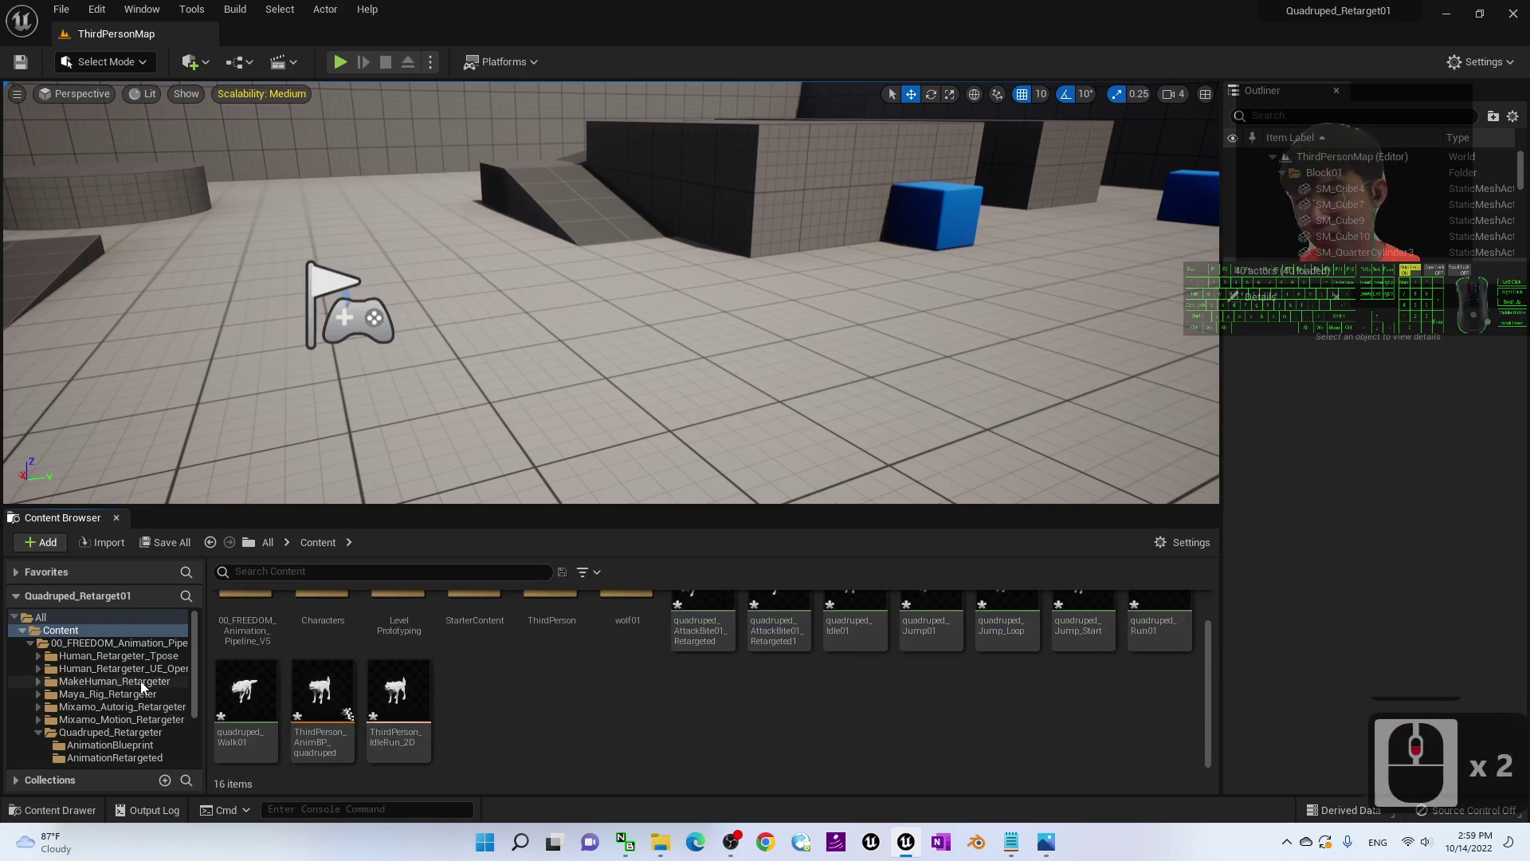
click(477, 668)
scroll(478, 666, up, 2)
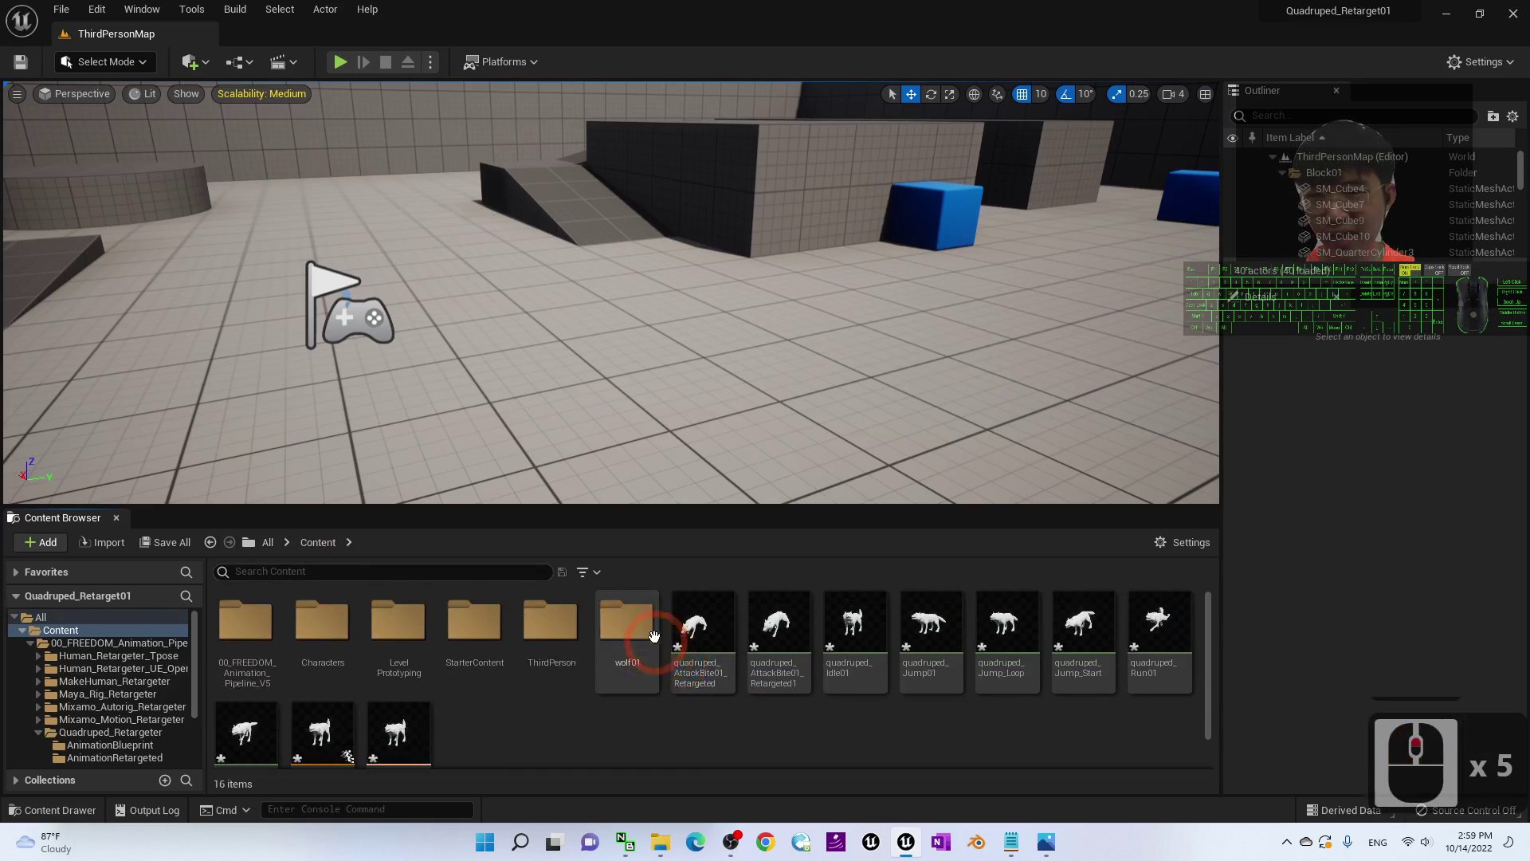
- Create a folder called AnimationRetargeted inside the wolf01 folder
double_click(634, 634)
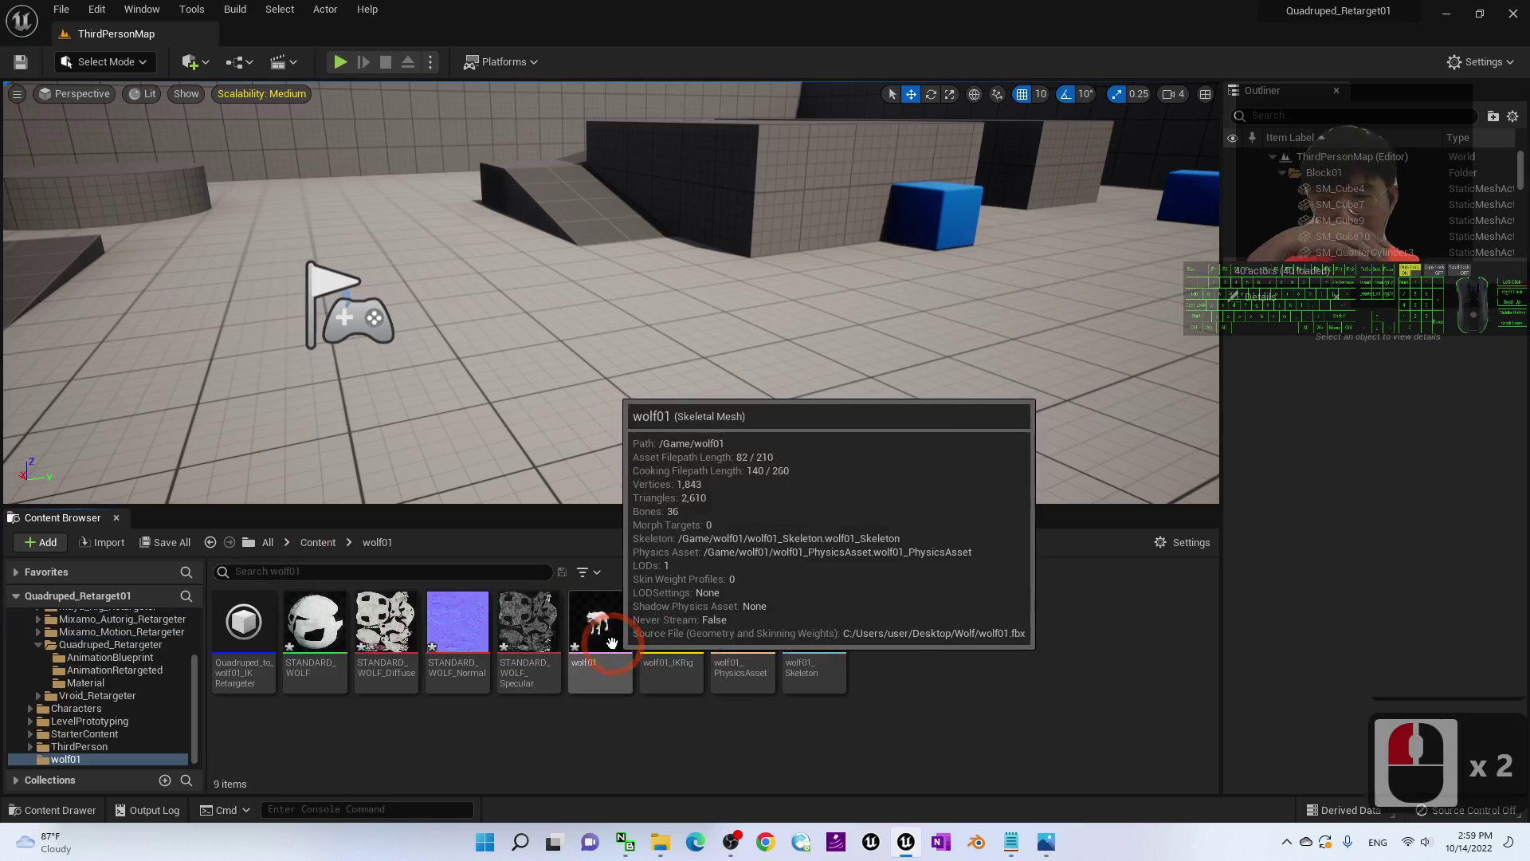
right_click(943, 727)
click(1044, 252)
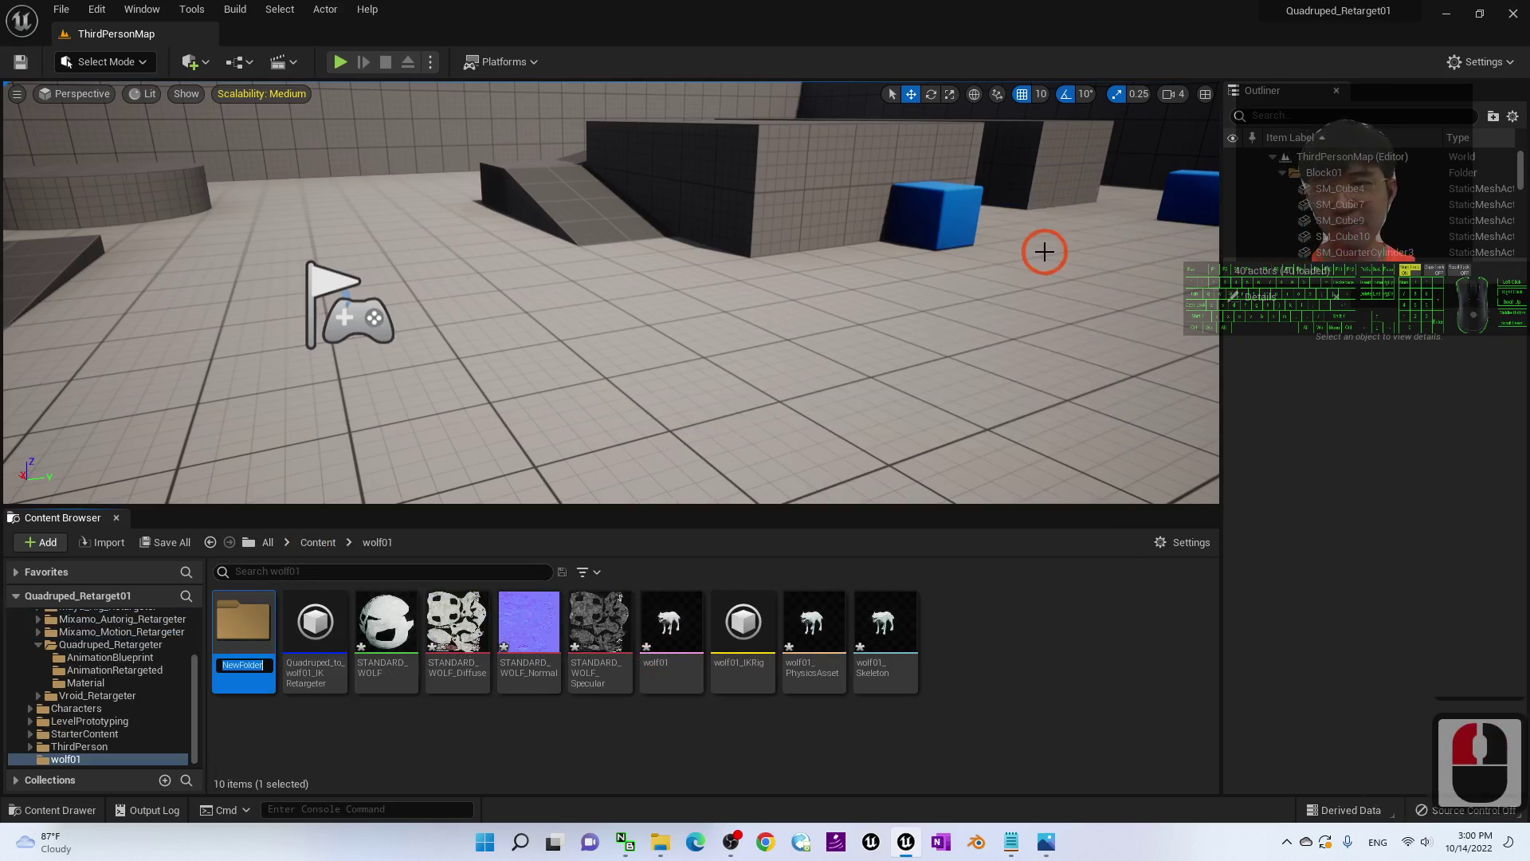
text(A)
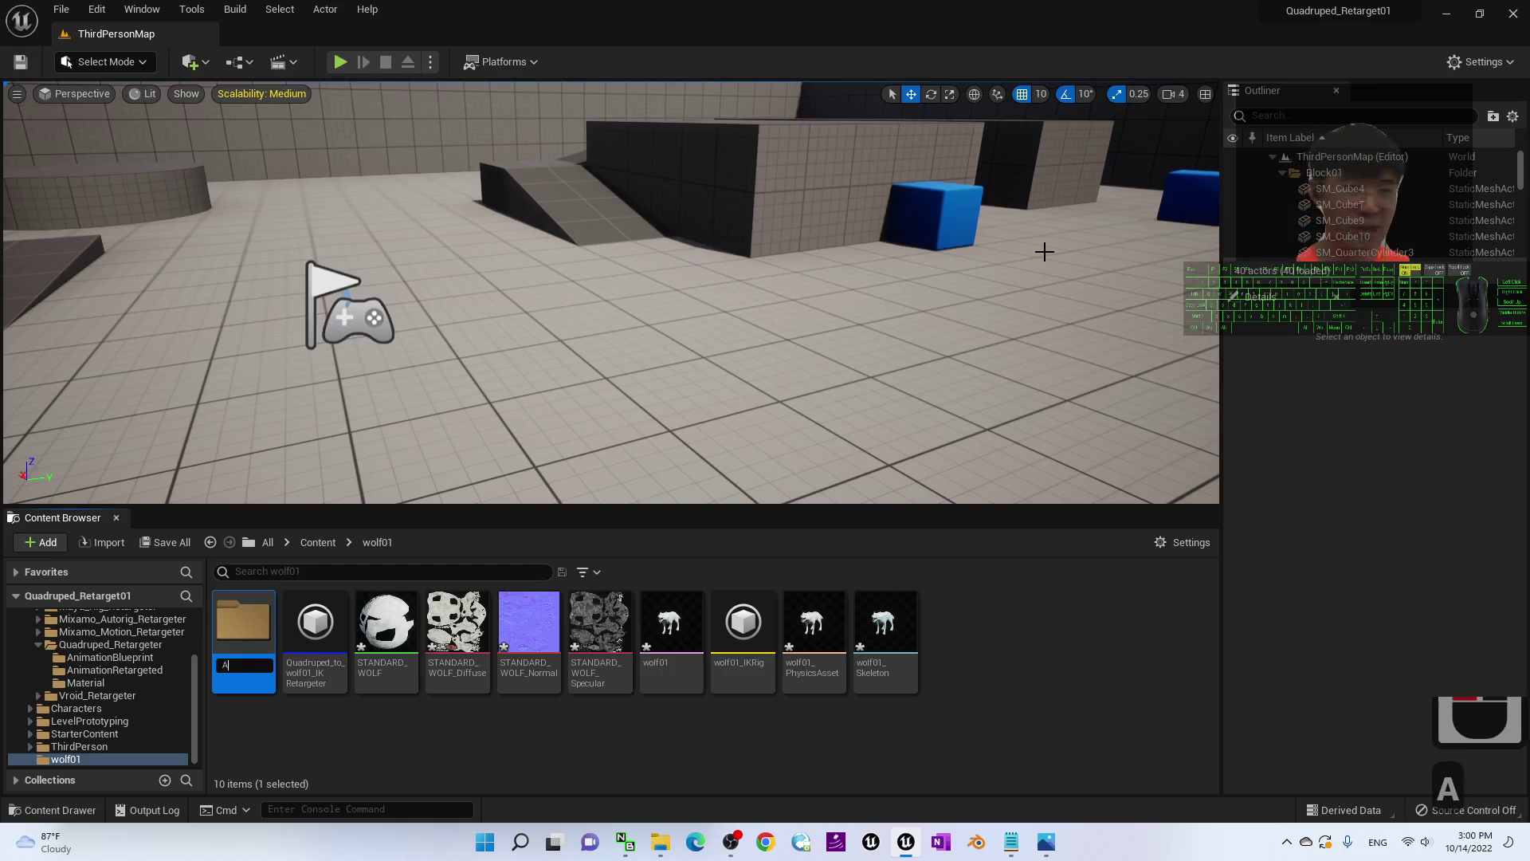
text(nimation)
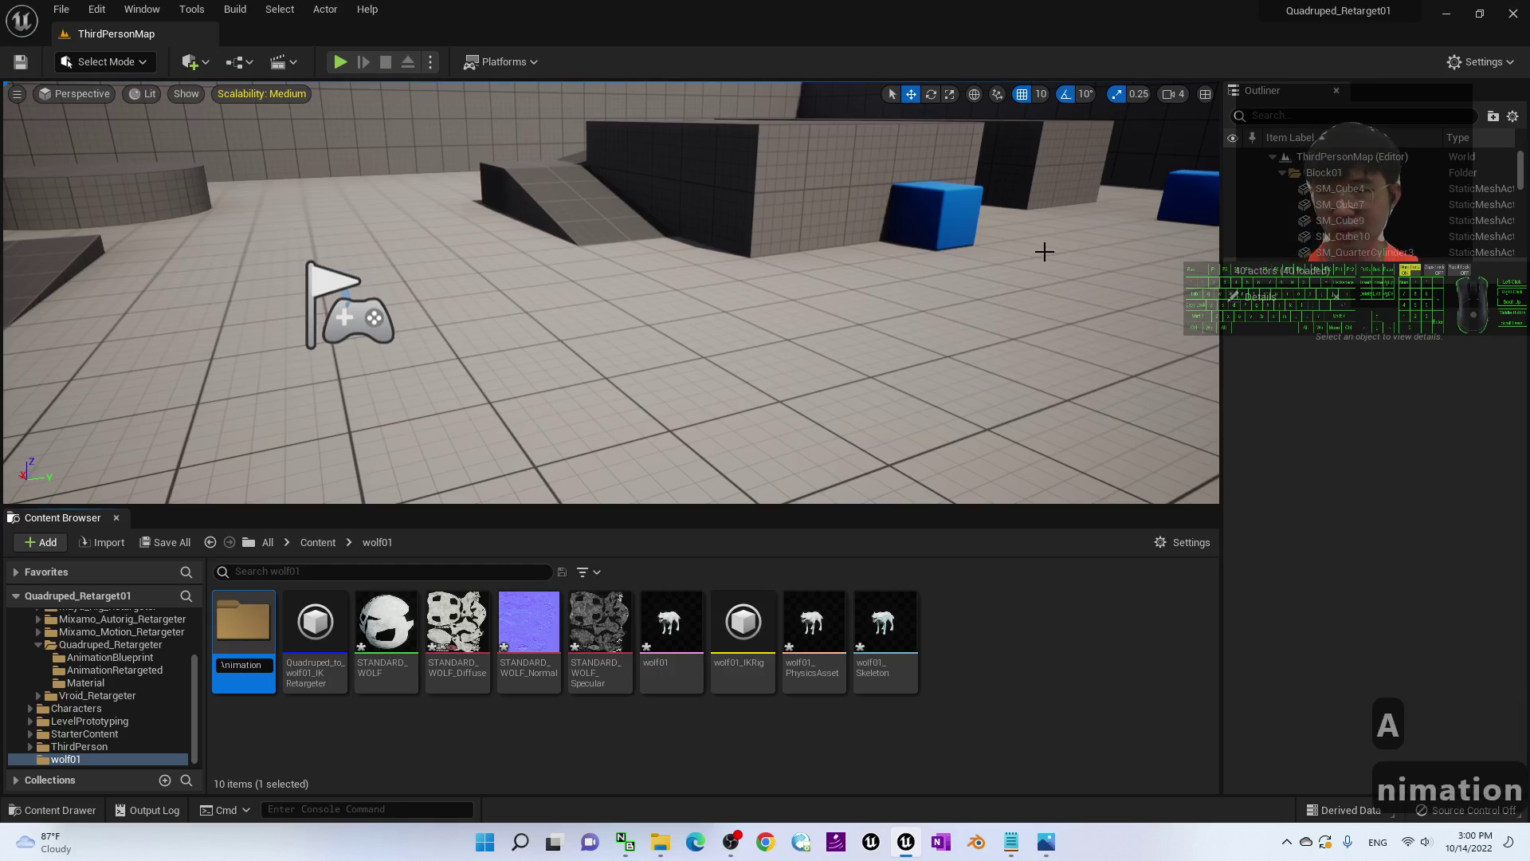
text(Ret)
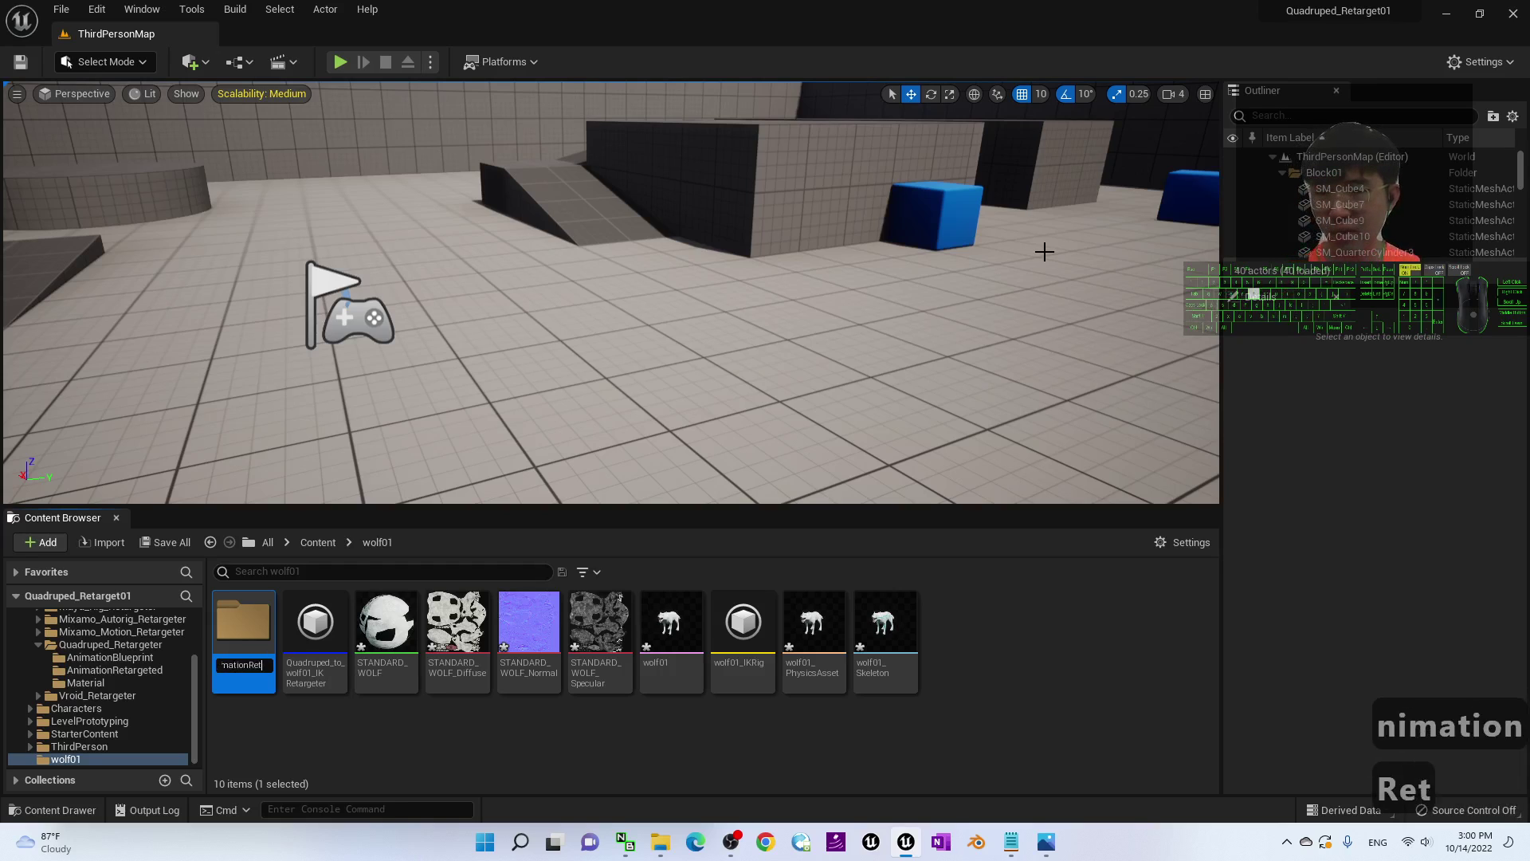
text(argeted)
key(Return)
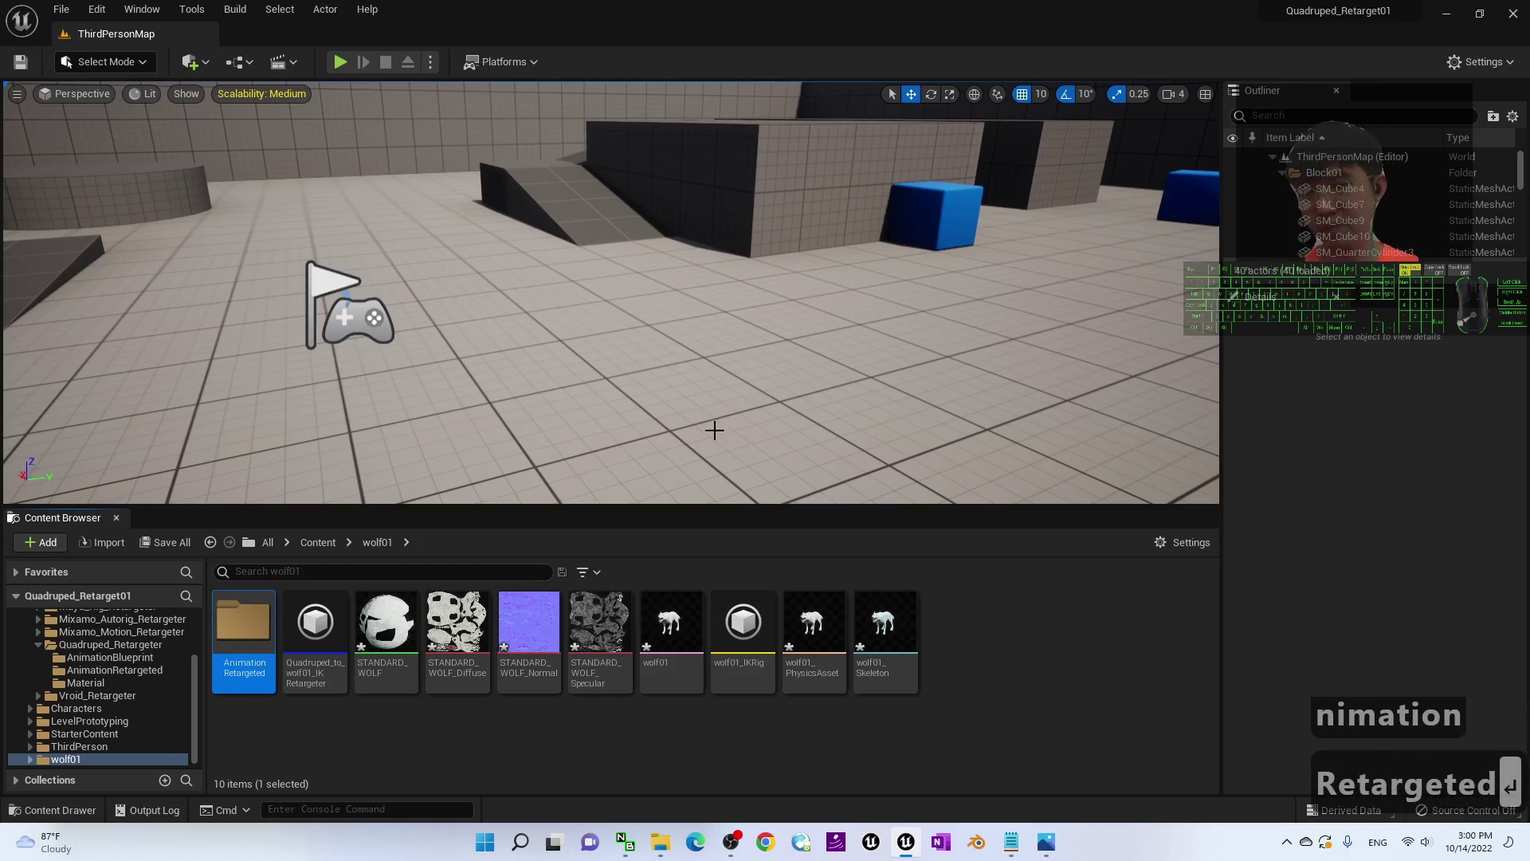
- Move all retargeted assets in Content, from quadruped_AttackBite01_Retargeted through ThirdPerson_IdleRun_2D, into Quadruped_Retargeter's AnimationRetargeted folder
scroll(99, 737, down, 4)
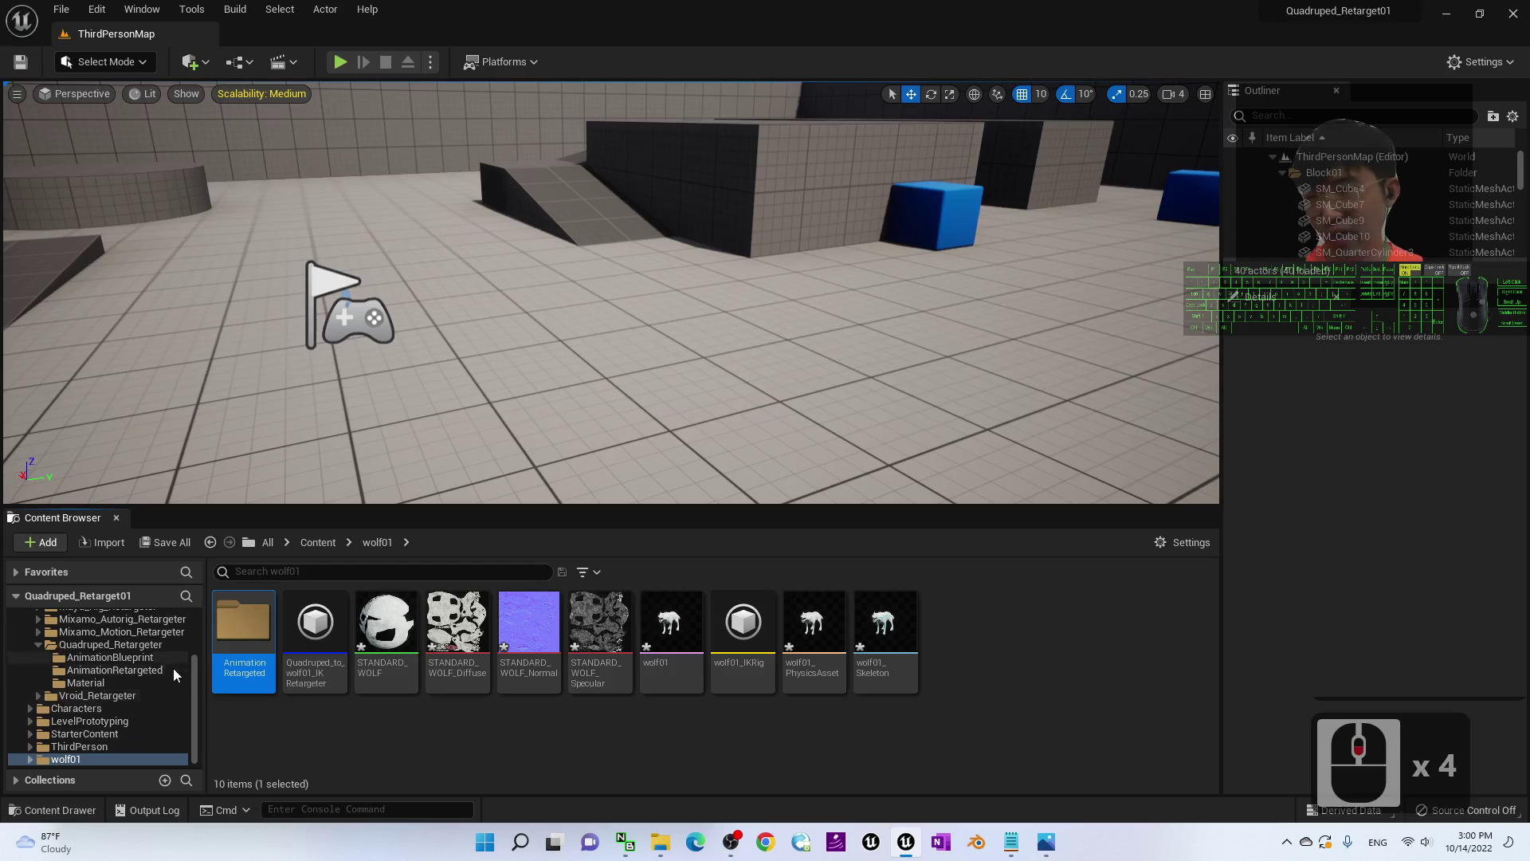
click(30, 760)
scroll(48, 757, down, 3)
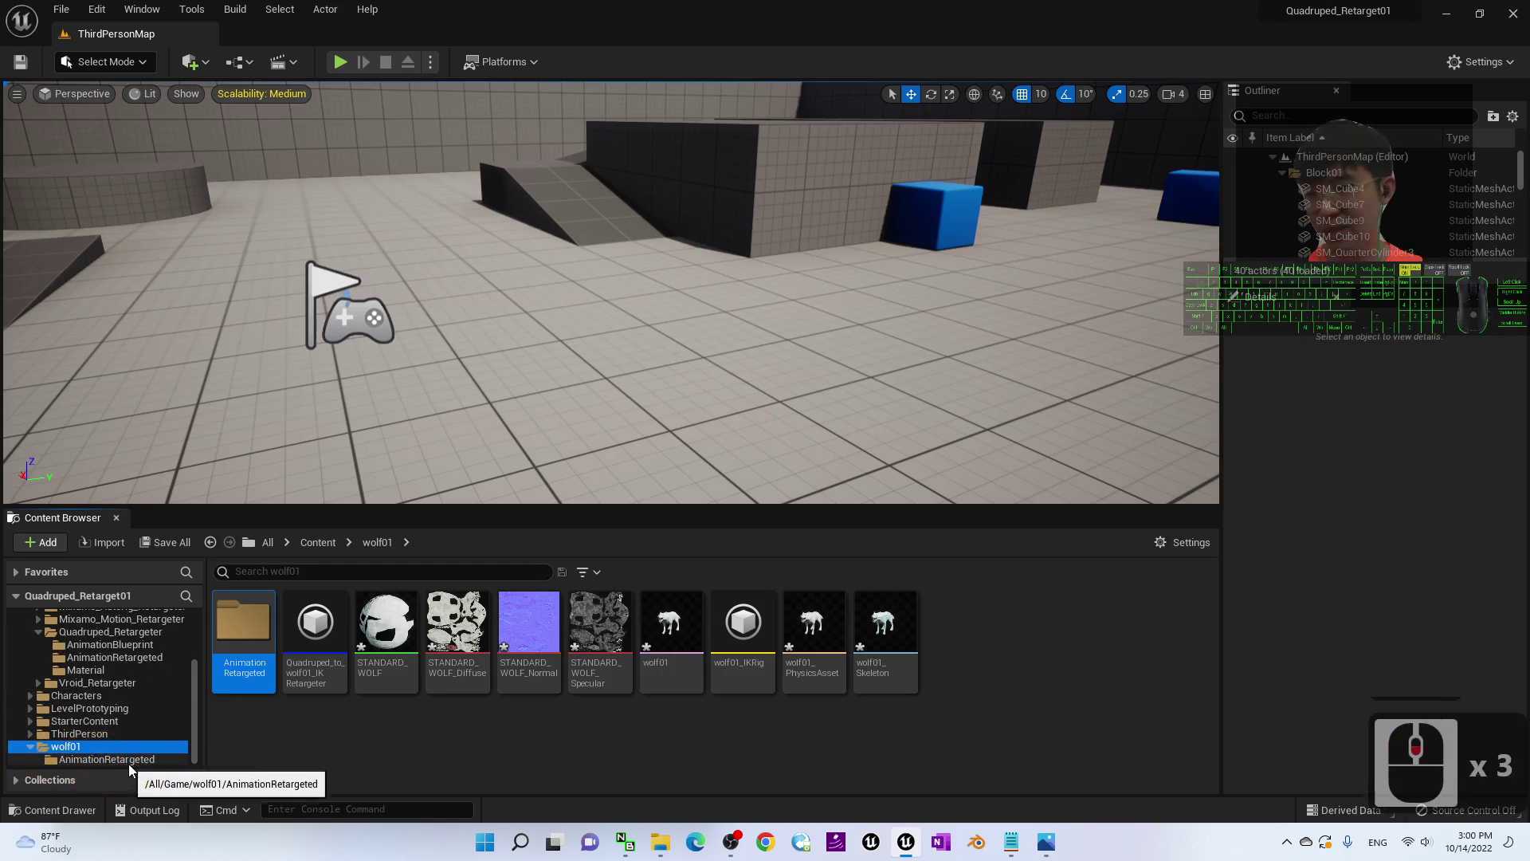
click(328, 543)
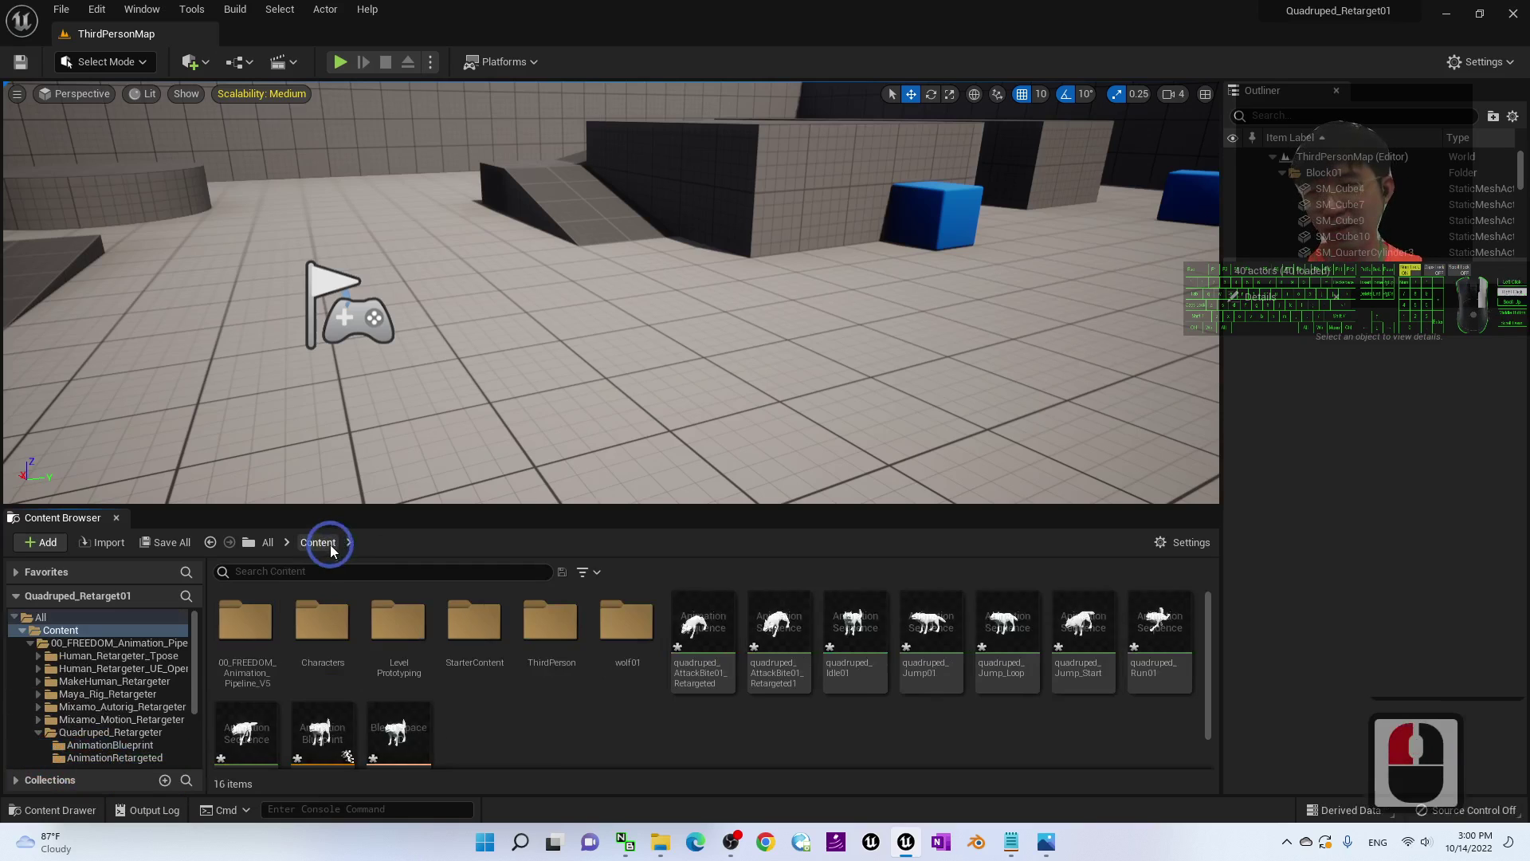
scroll(771, 634, down, 3)
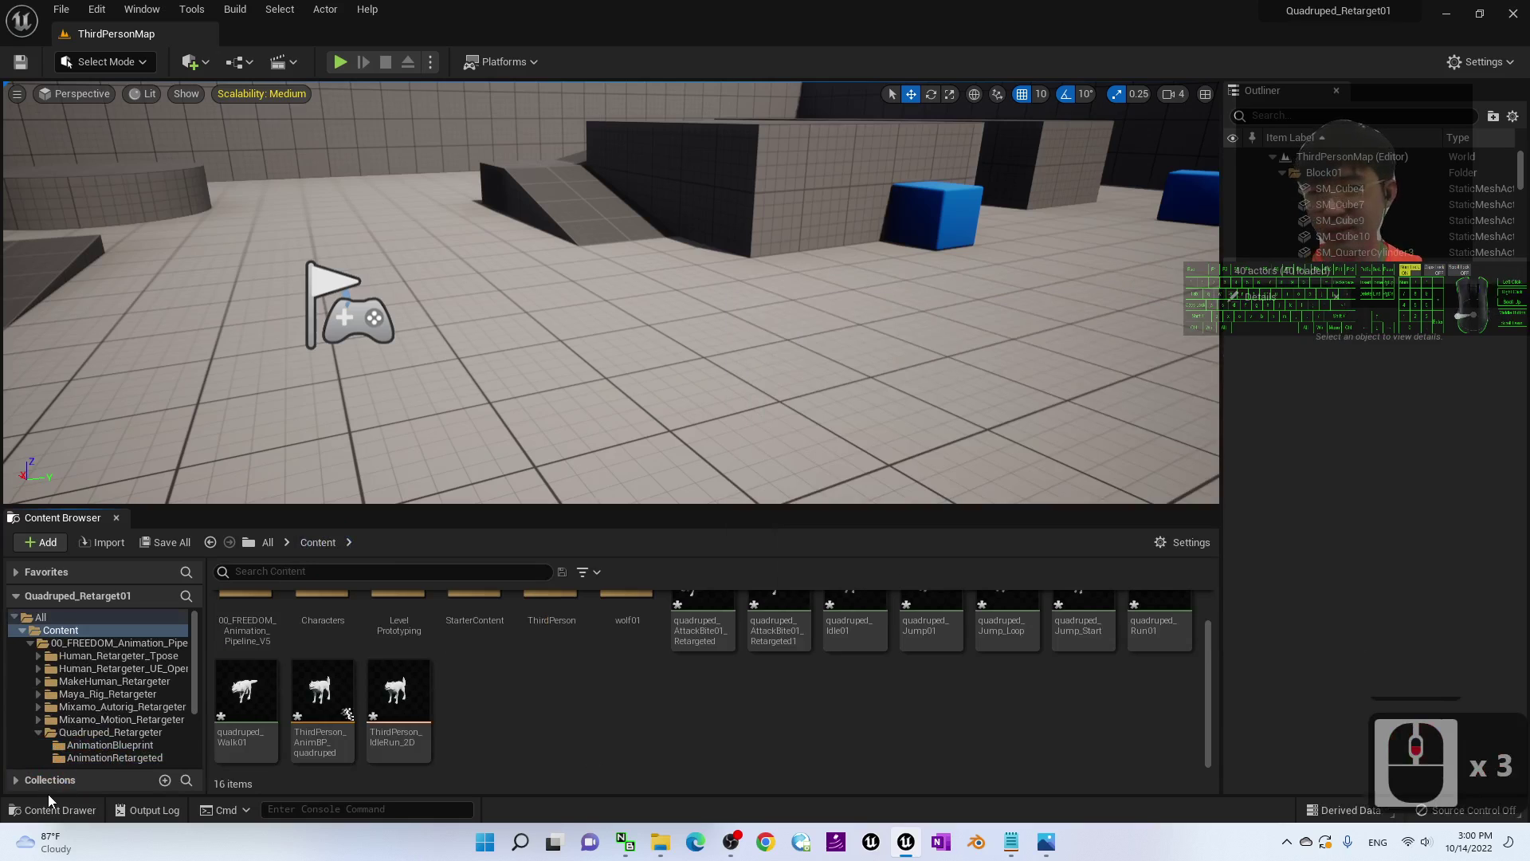
click(701, 625)
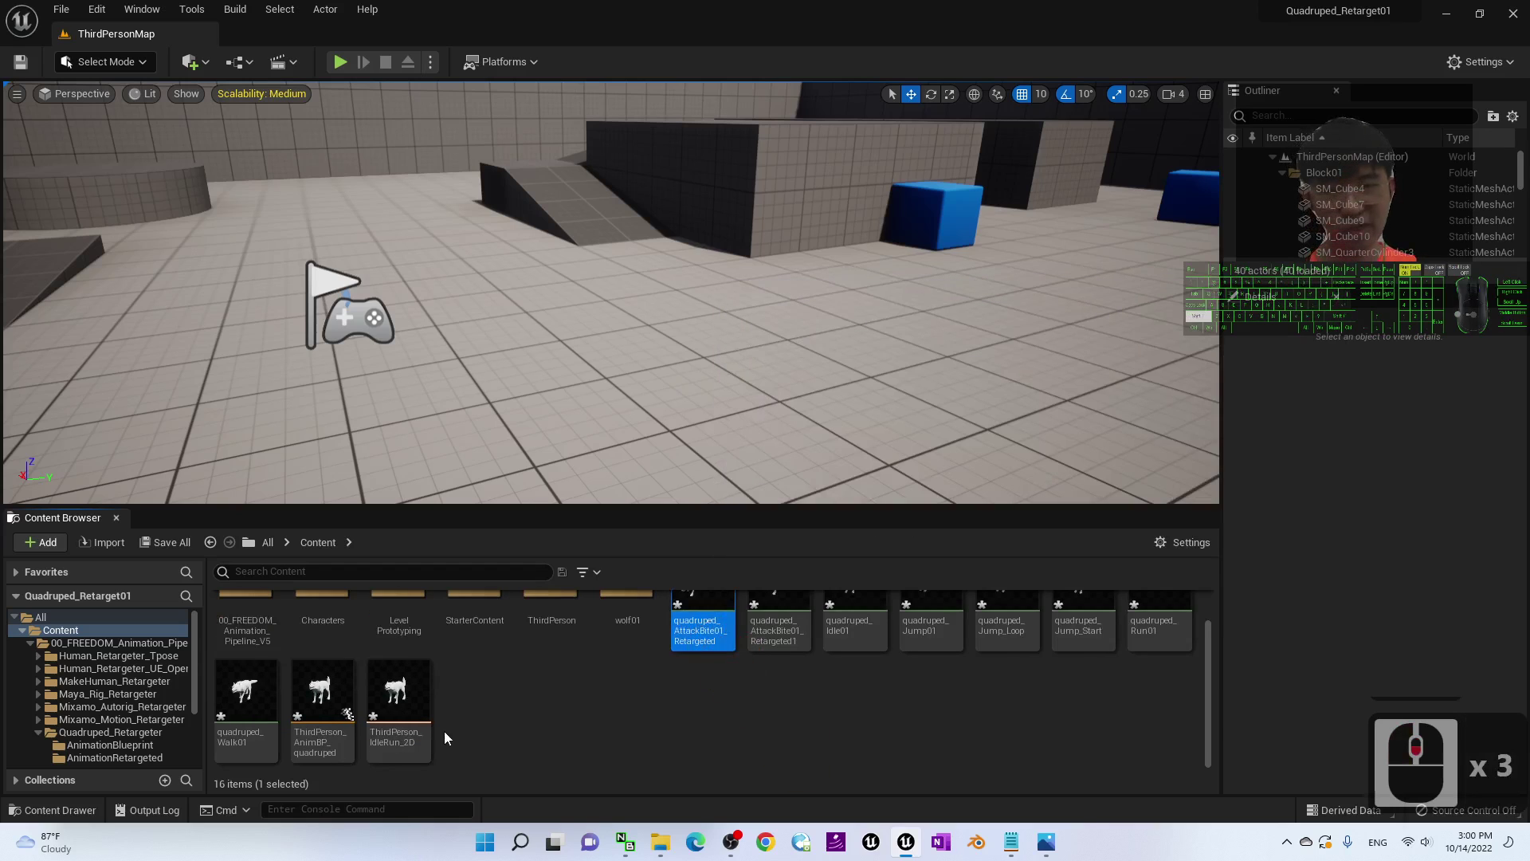
shift+click(399, 706)
drag(290, 703, 130, 758)
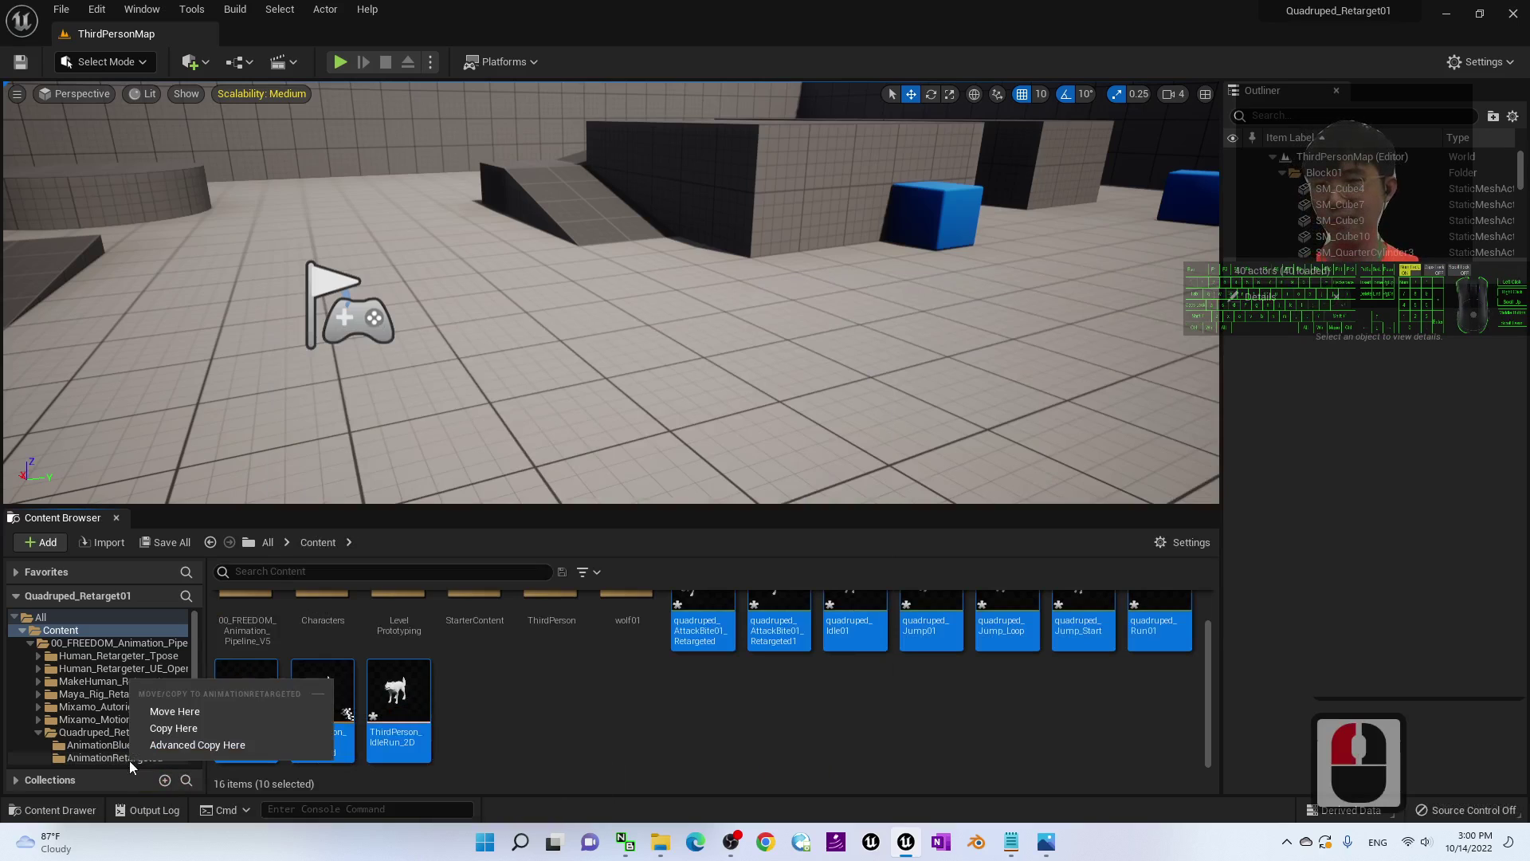
click(185, 706)
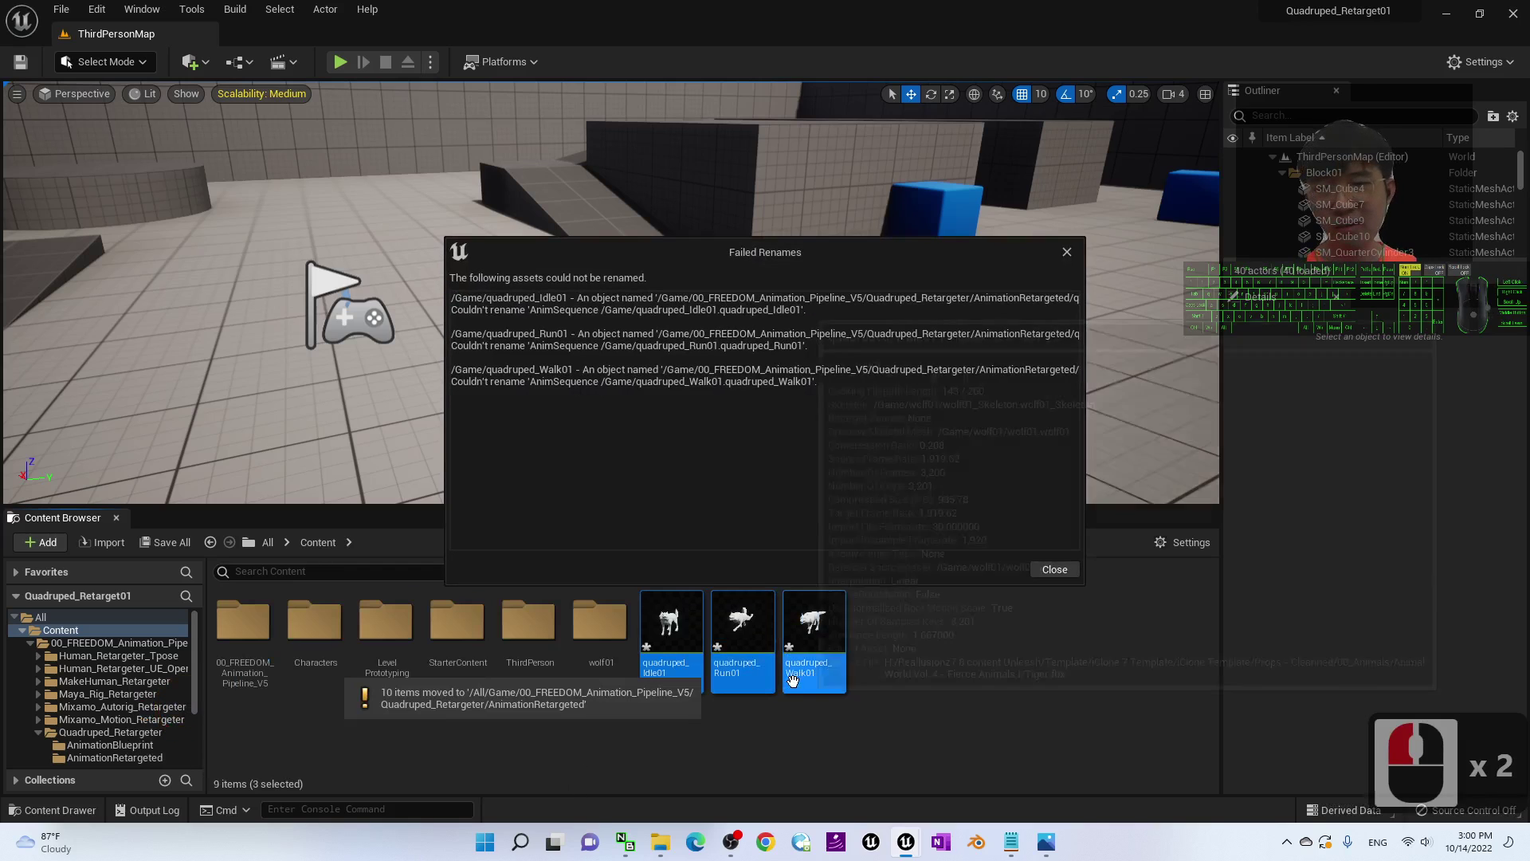
click(539, 332)
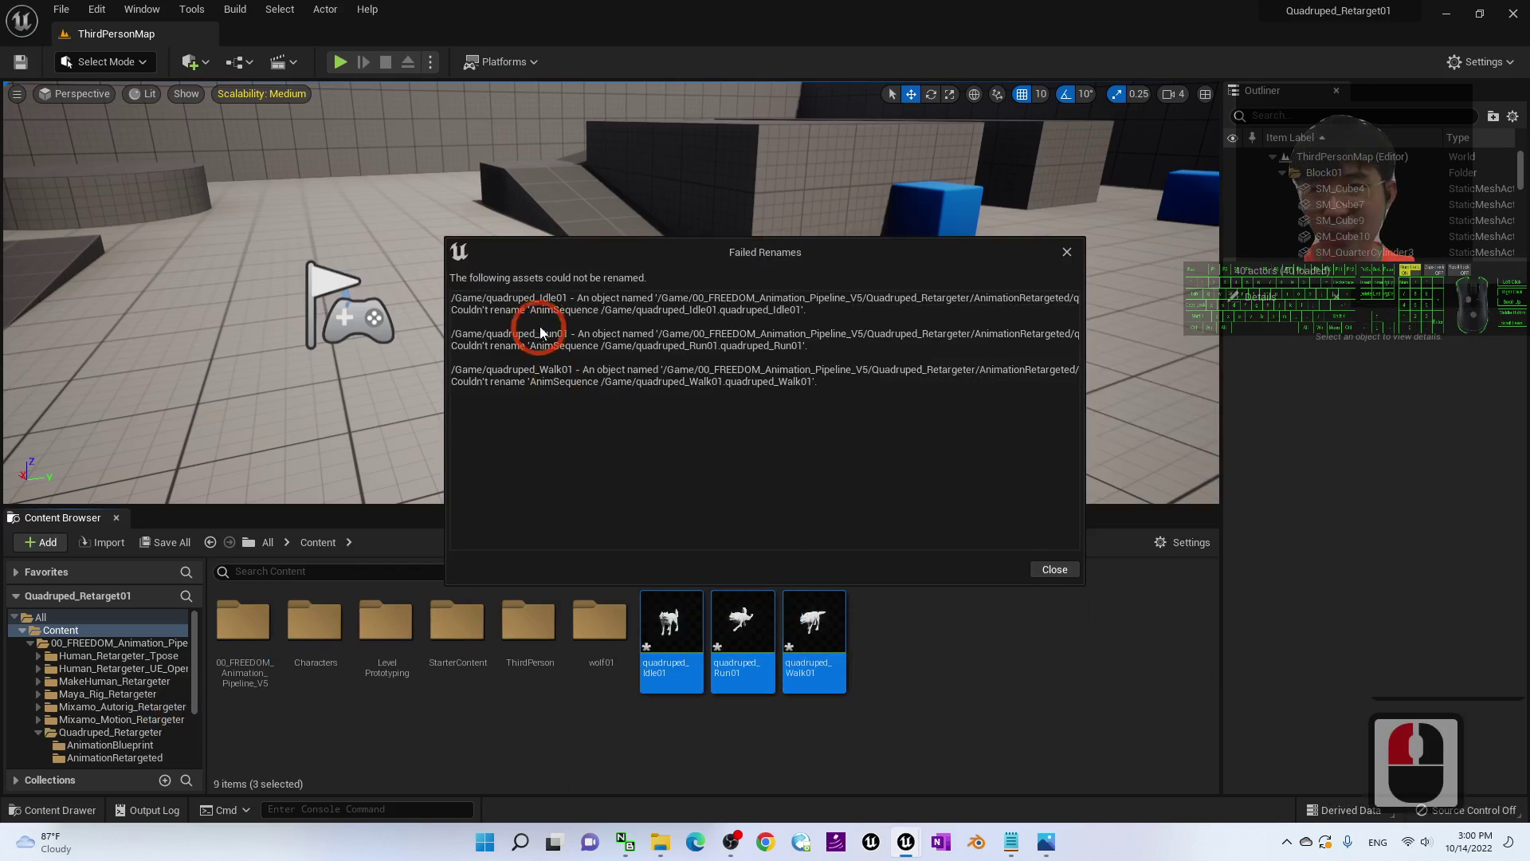
click(1053, 569)
click(943, 700)
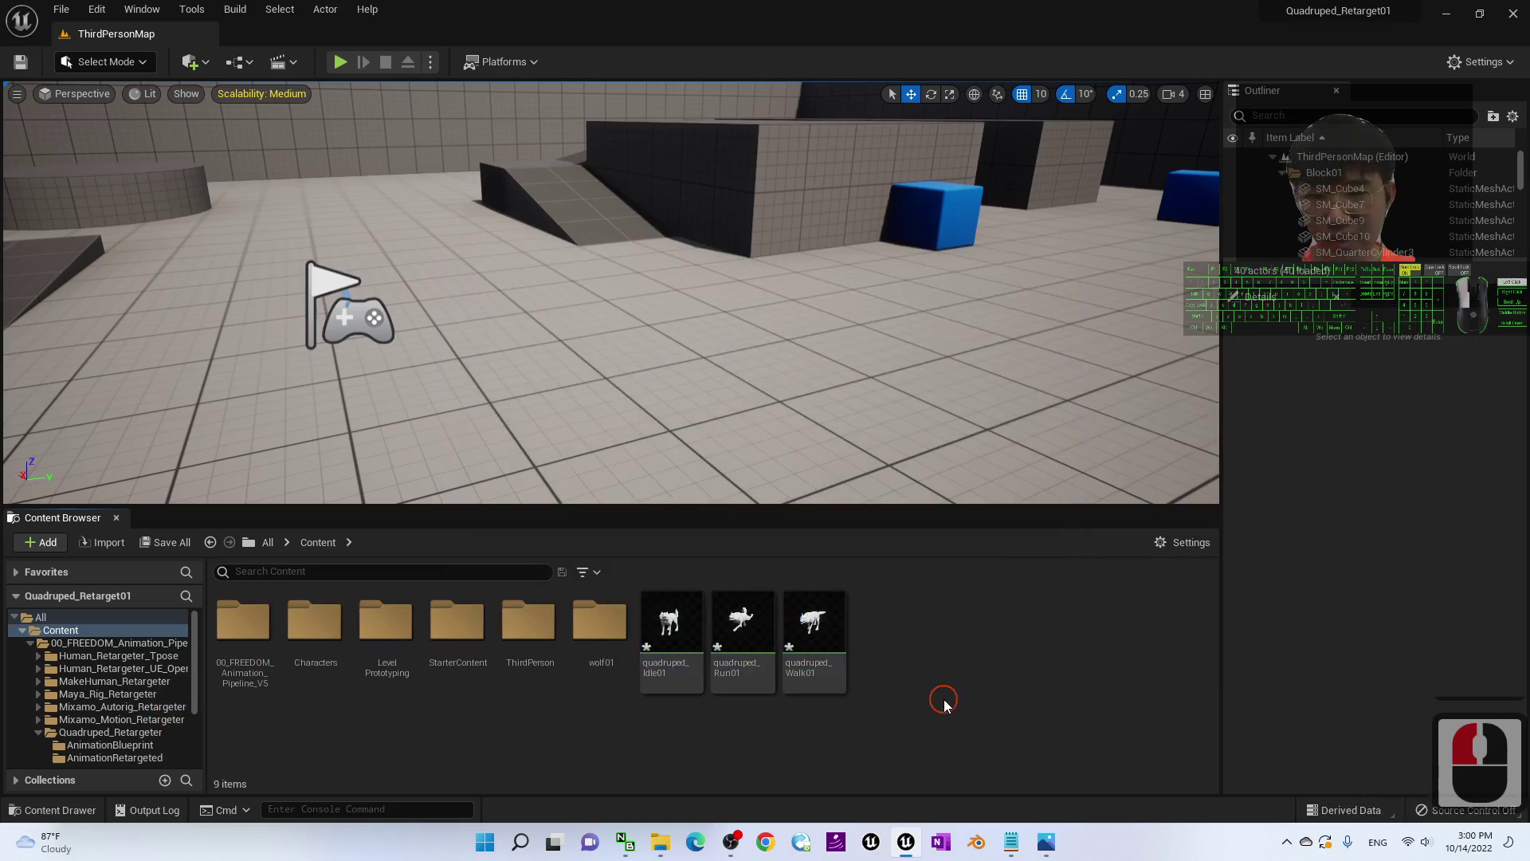
- Try to move quadruped_Idle01, quadruped_Run01 and quadruped_Walk01 into Quadruped_Retargeter's AnimationRetargeted folder
click(165, 543)
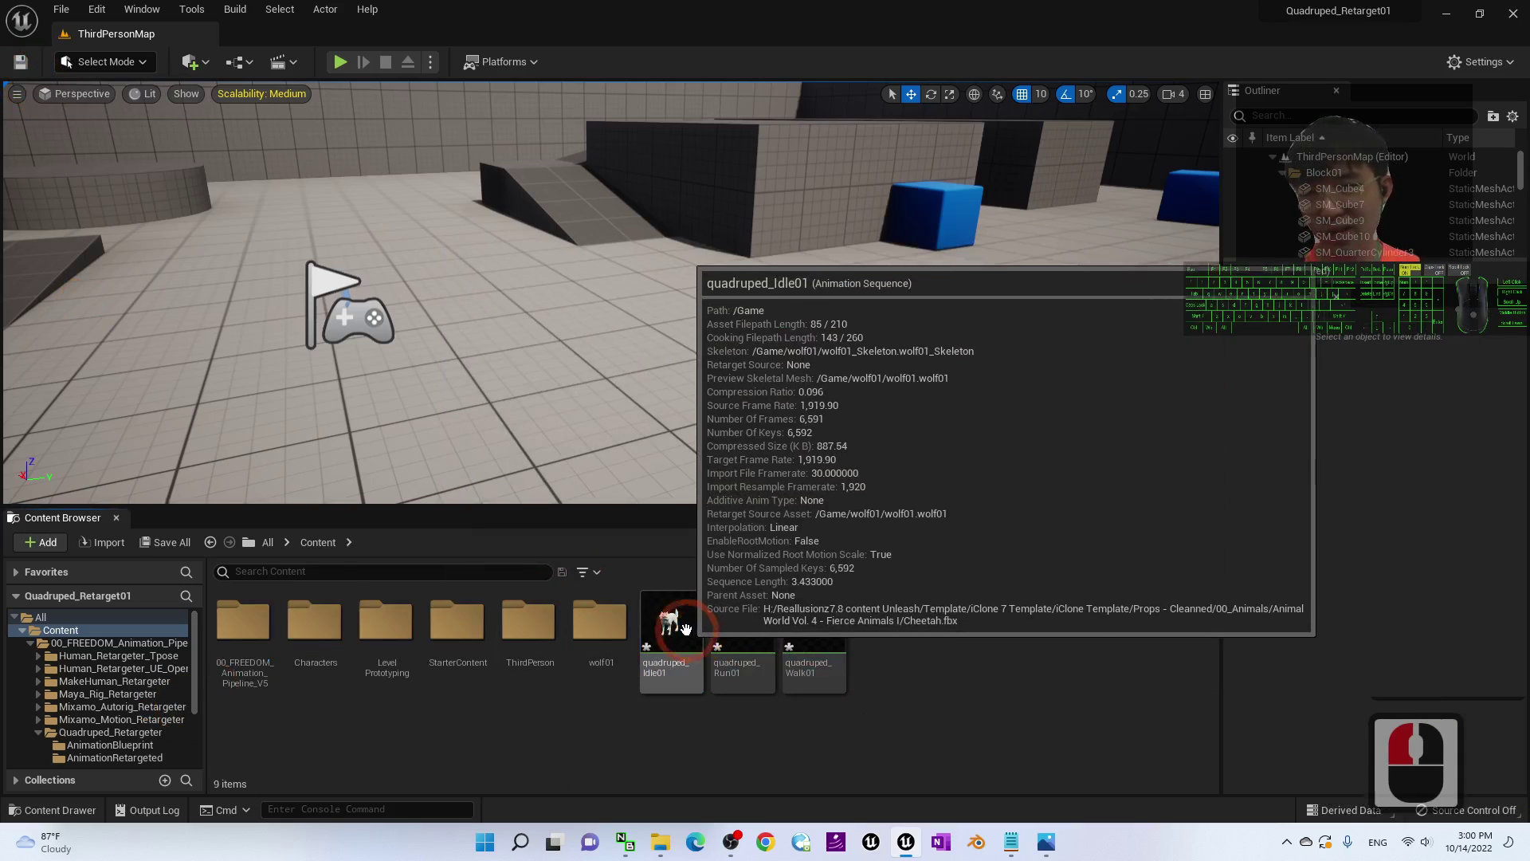
click(668, 625)
shift+click(814, 626)
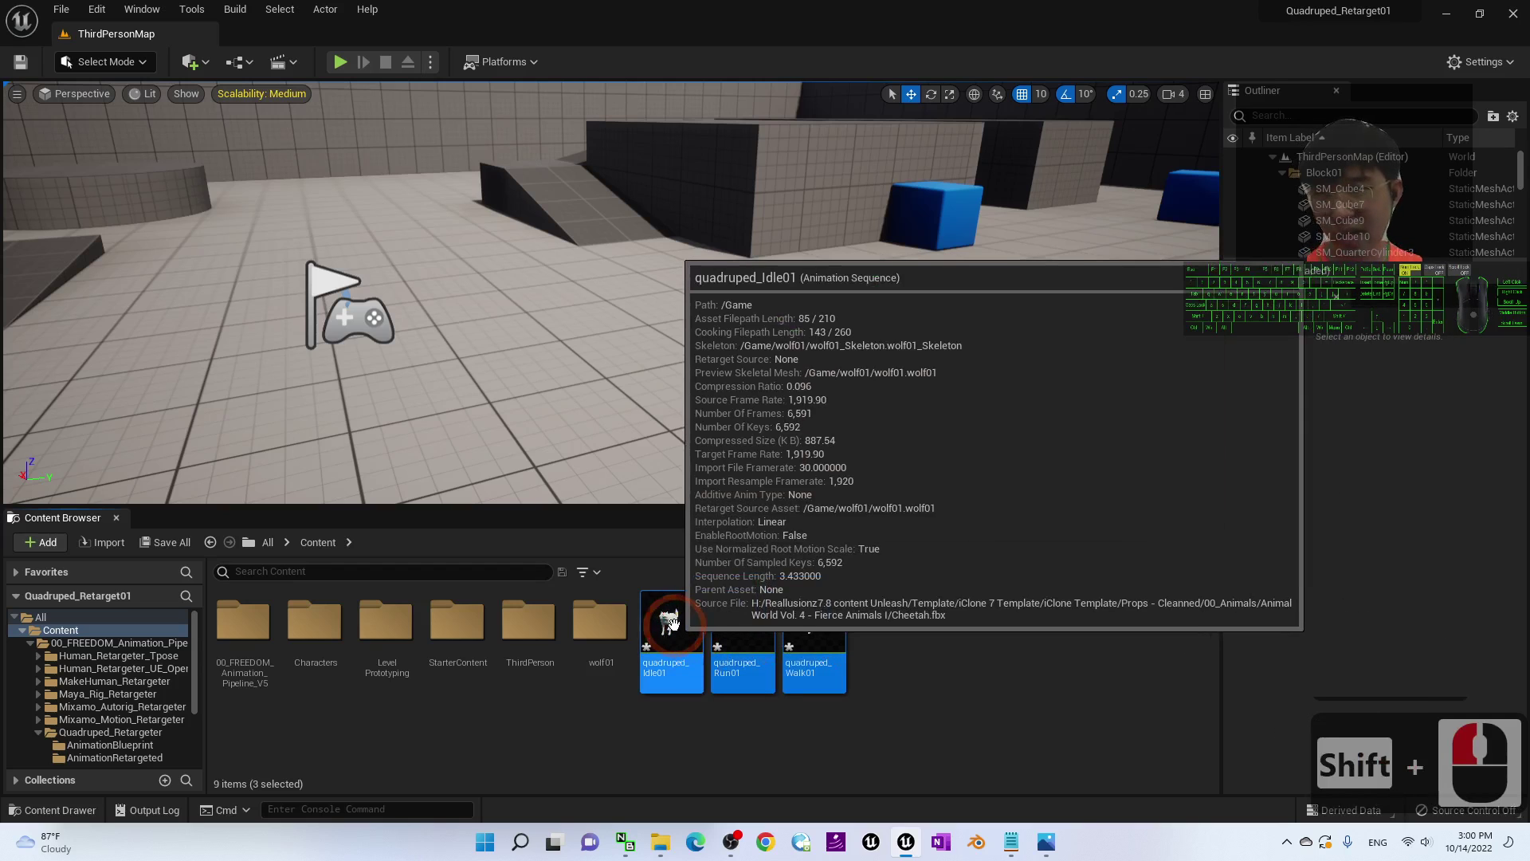
drag(671, 625, 124, 747)
click(179, 711)
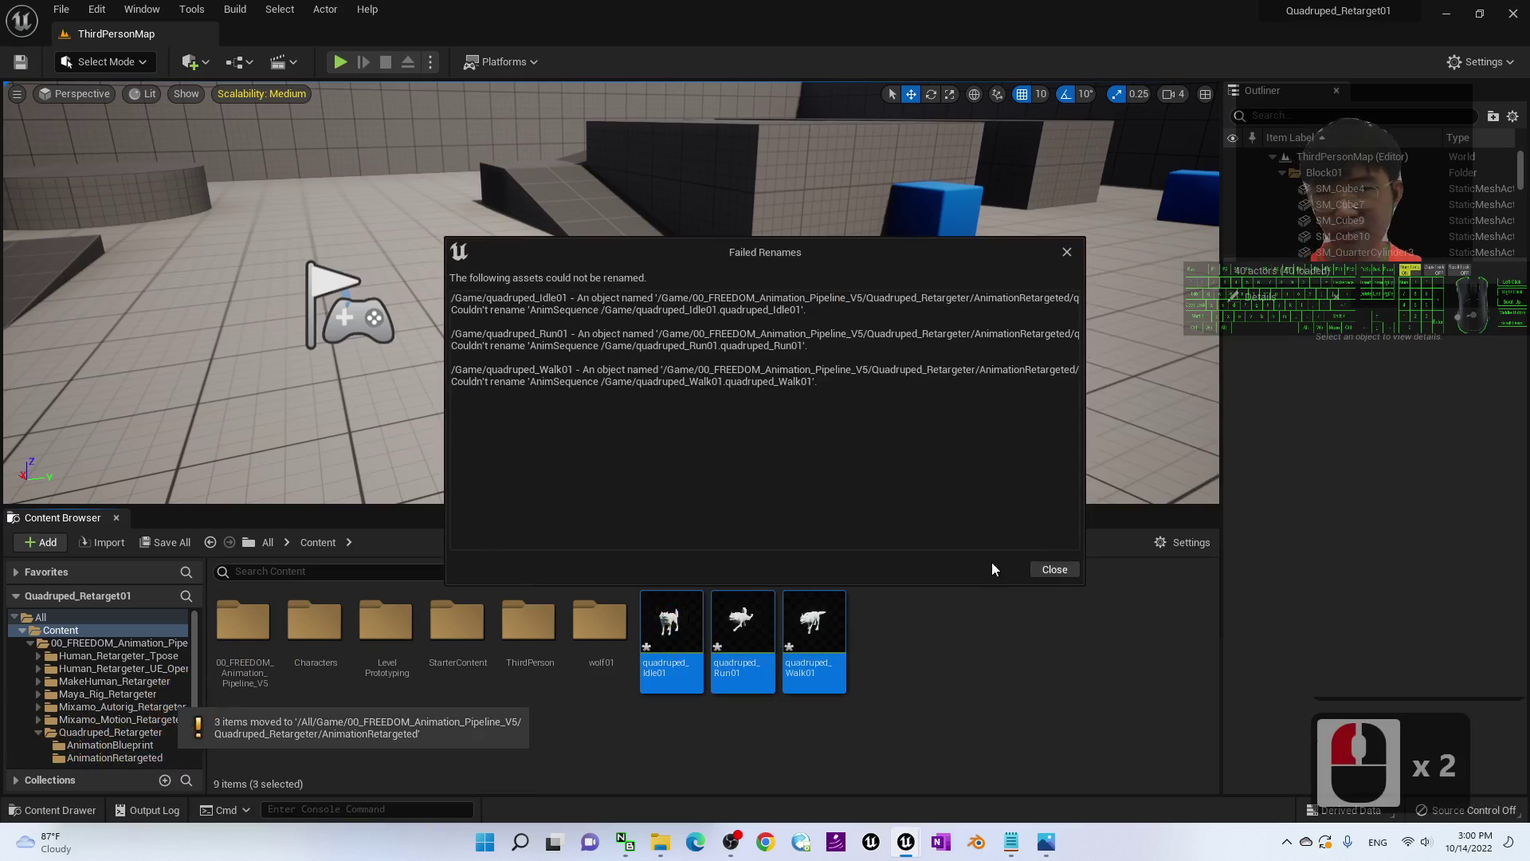
click(1056, 570)
- Save all modified assets in the project
click(743, 679)
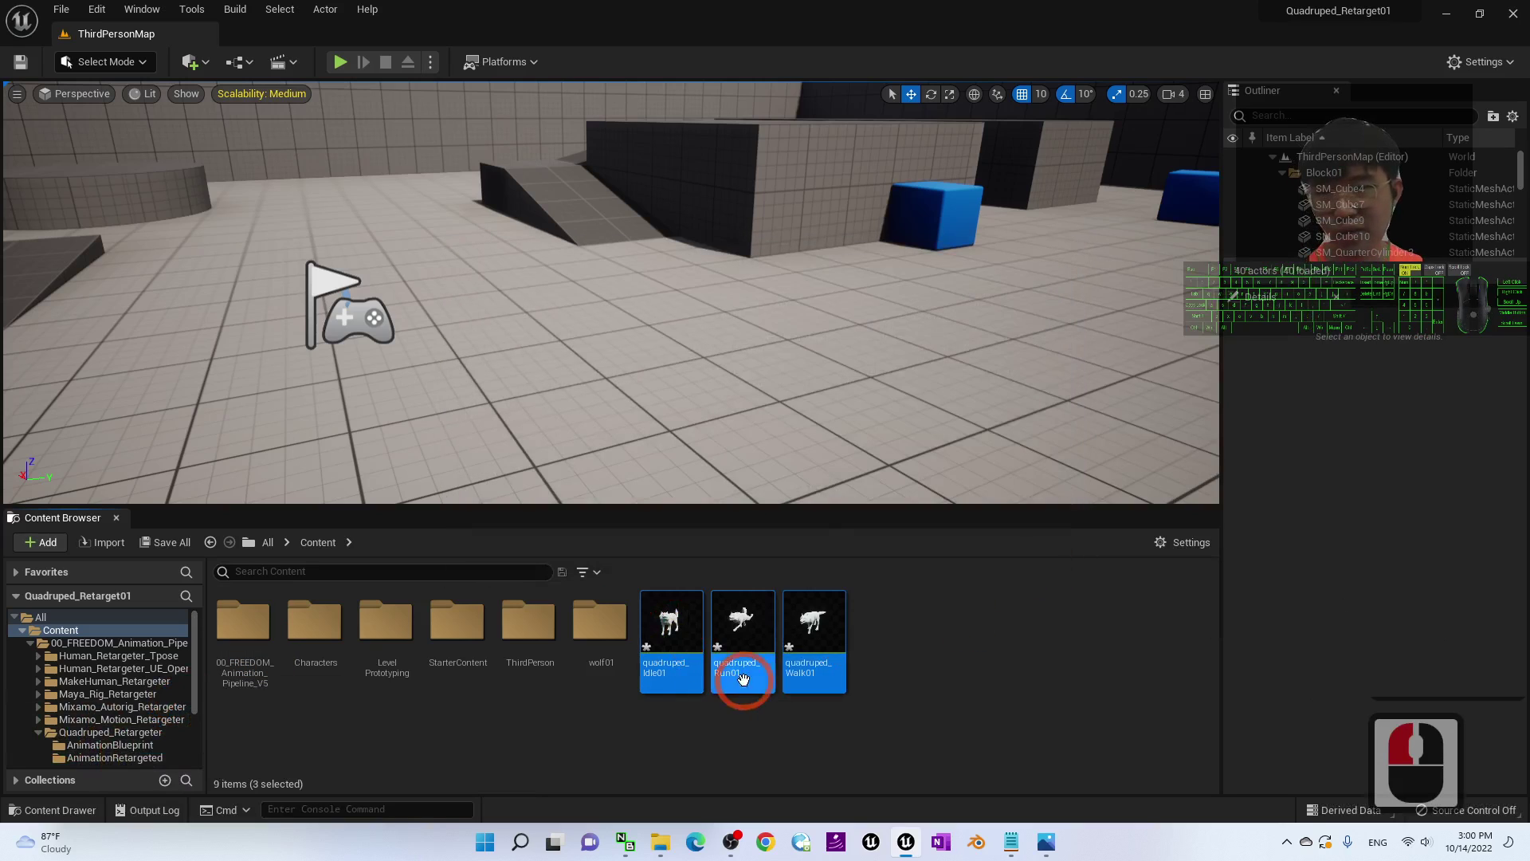
click(69, 11)
click(149, 156)
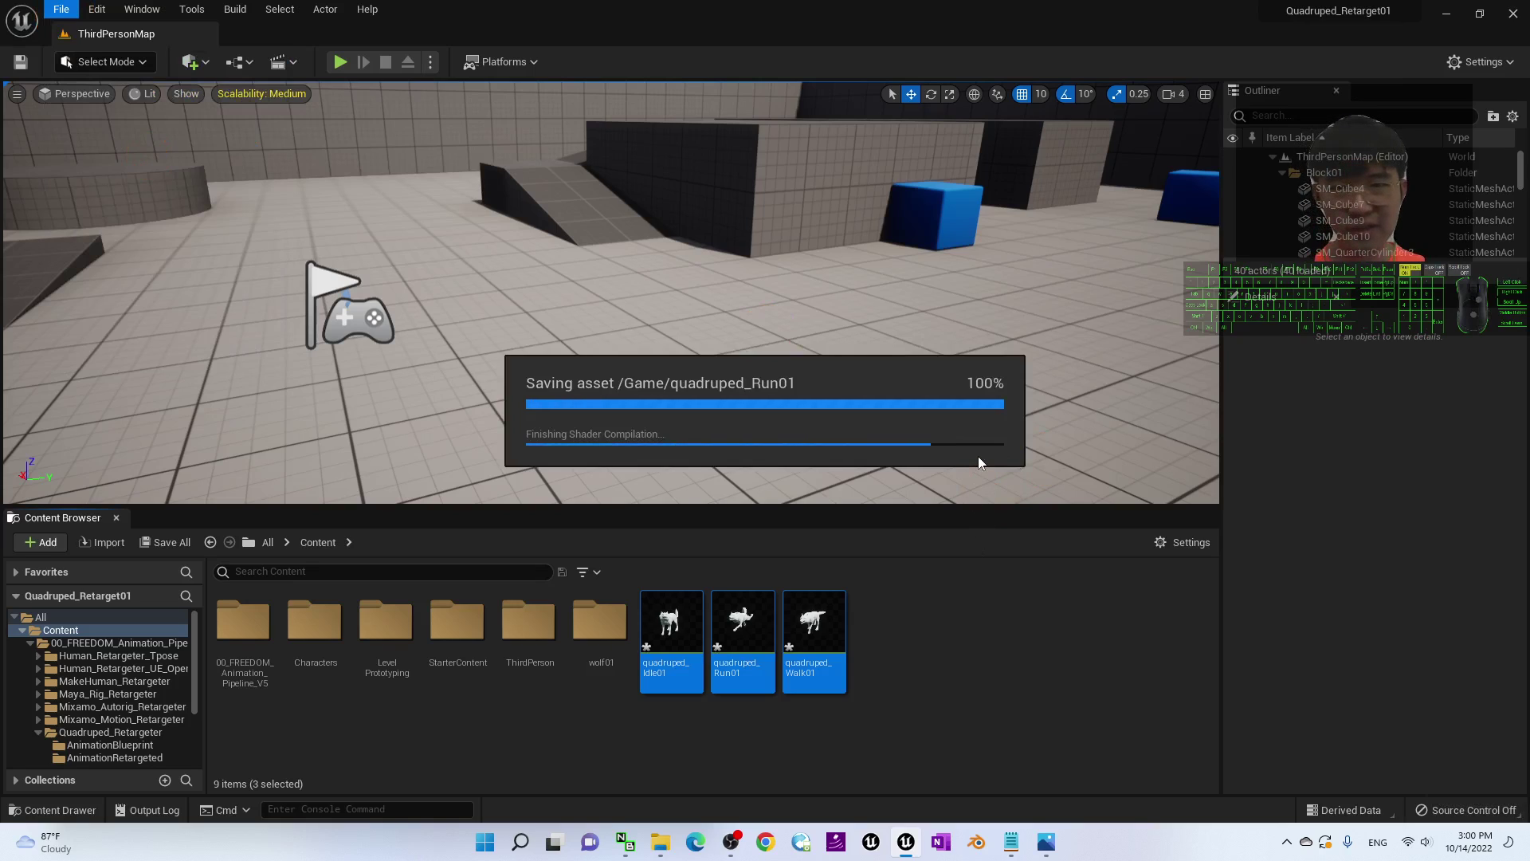
- Retry moving the three leftover quadruped animations from Content into Quadruped_Retargeter's AnimationRetargeted folder
click(672, 620)
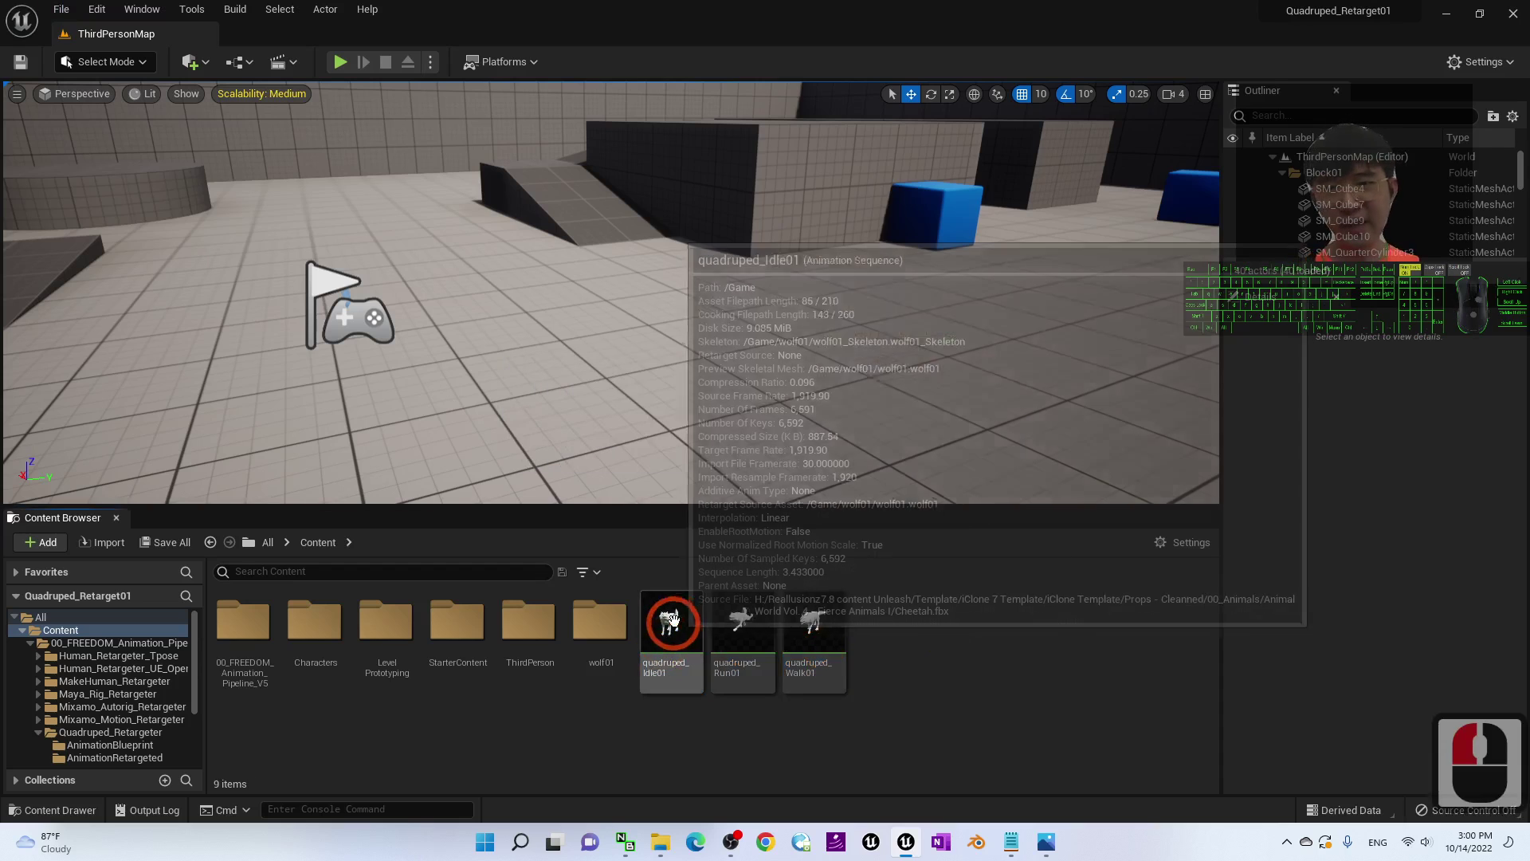
shift+click(820, 626)
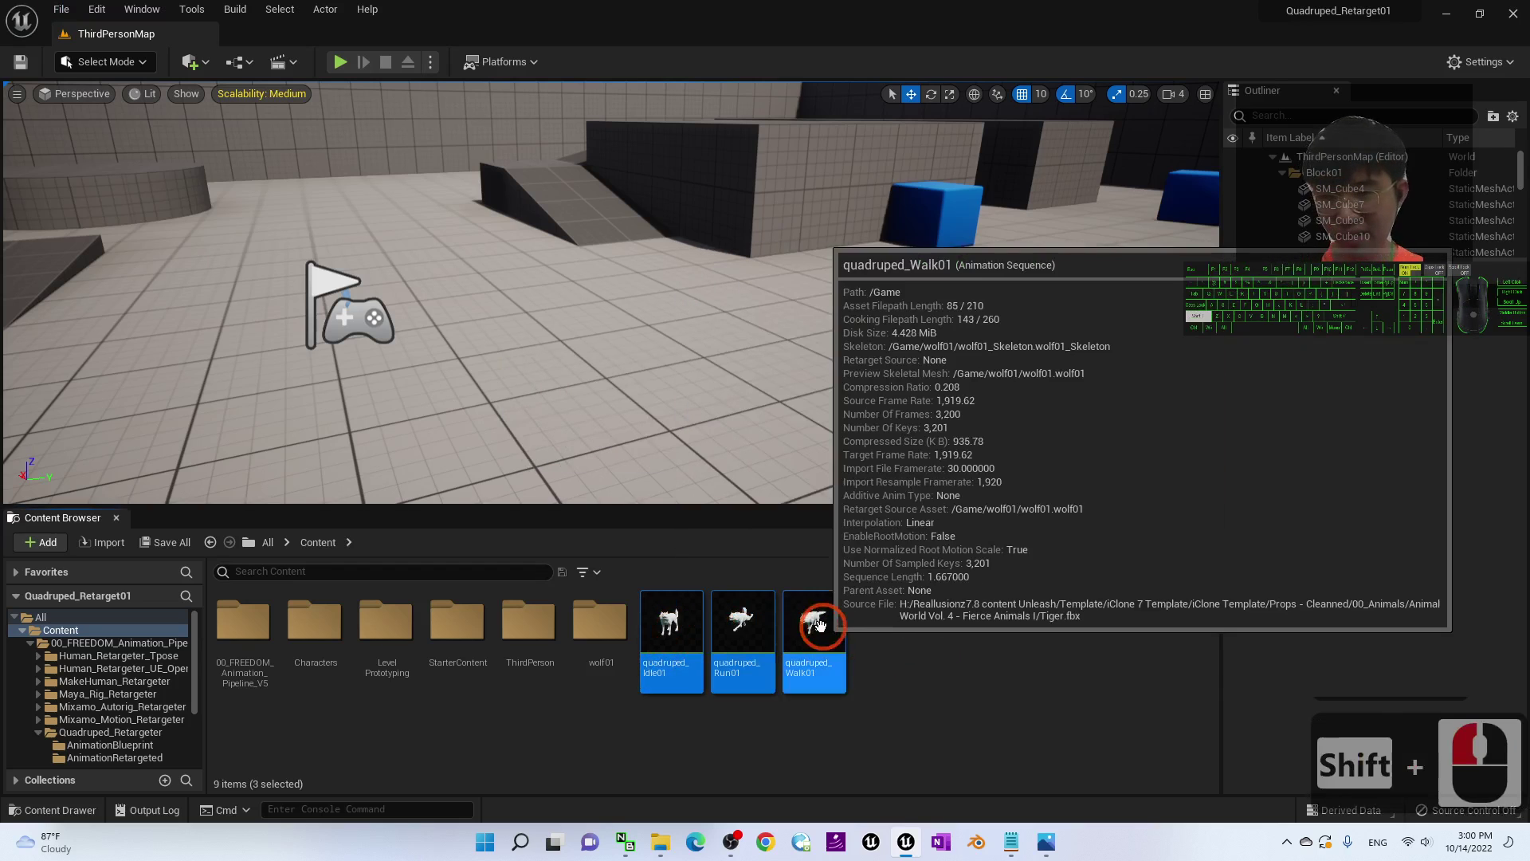
drag(820, 626, 152, 759)
click(956, 678)
click(674, 625)
shift+click(821, 626)
click(193, 709)
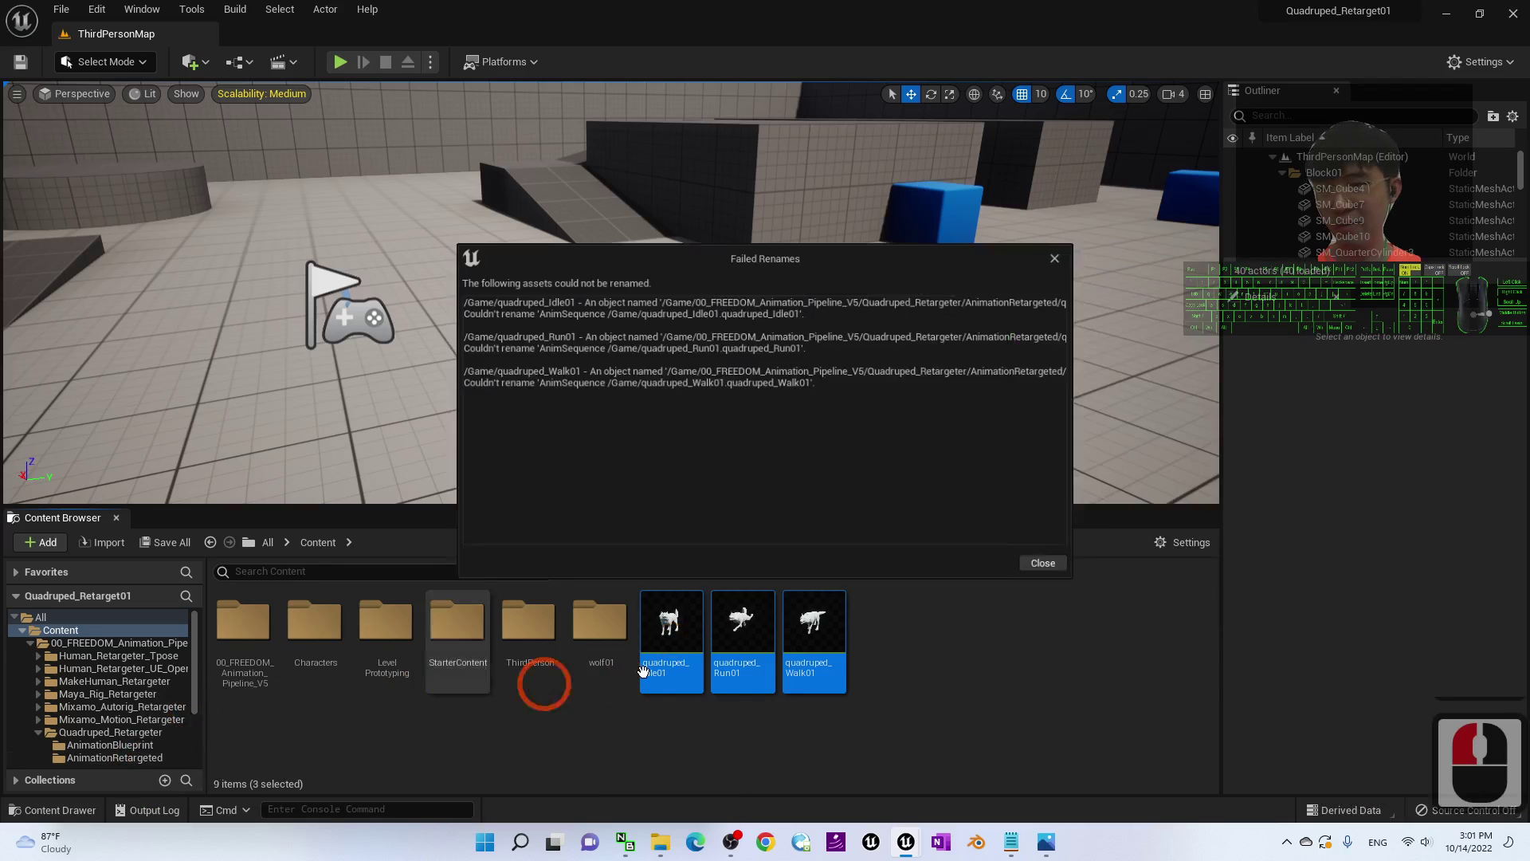
click(1048, 478)
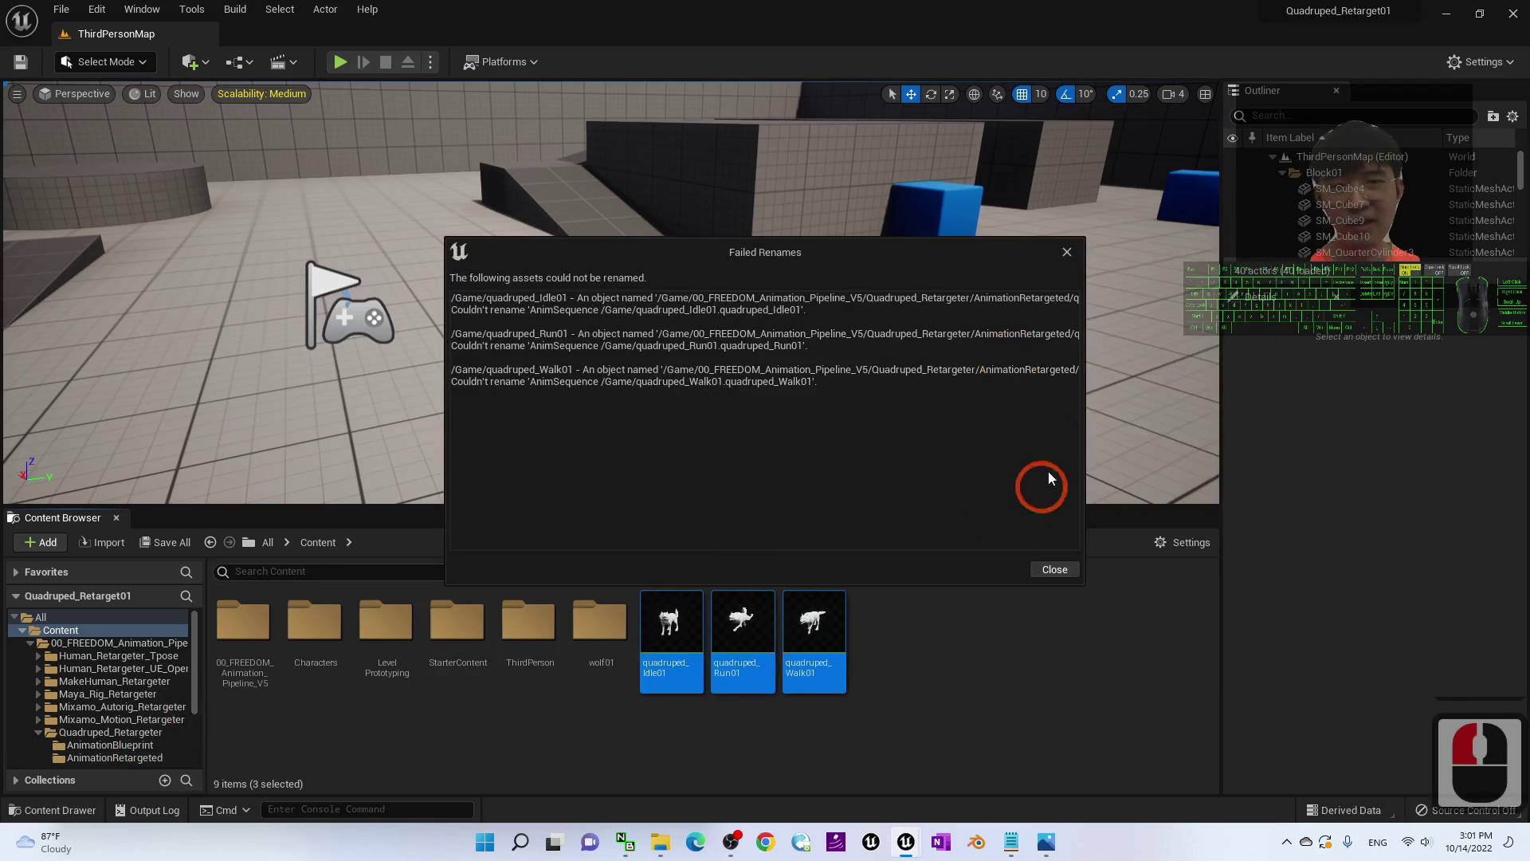
click(1065, 254)
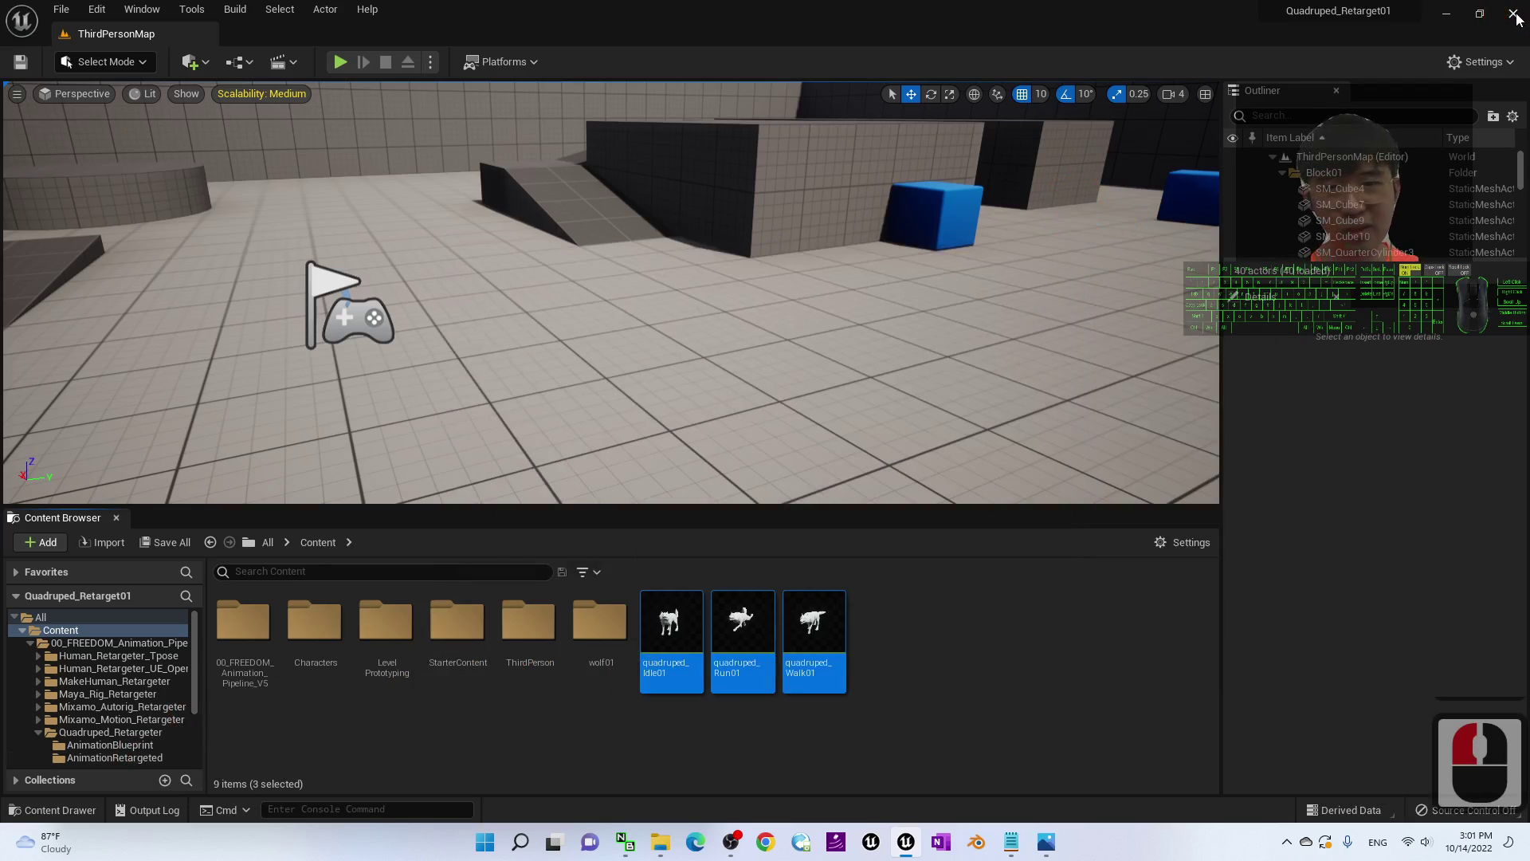
- Restart Unreal Editor, reopen the Quadruped_Retarget01 project, accept the graphics driver warning, and close the Wolf file window
click(1514, 14)
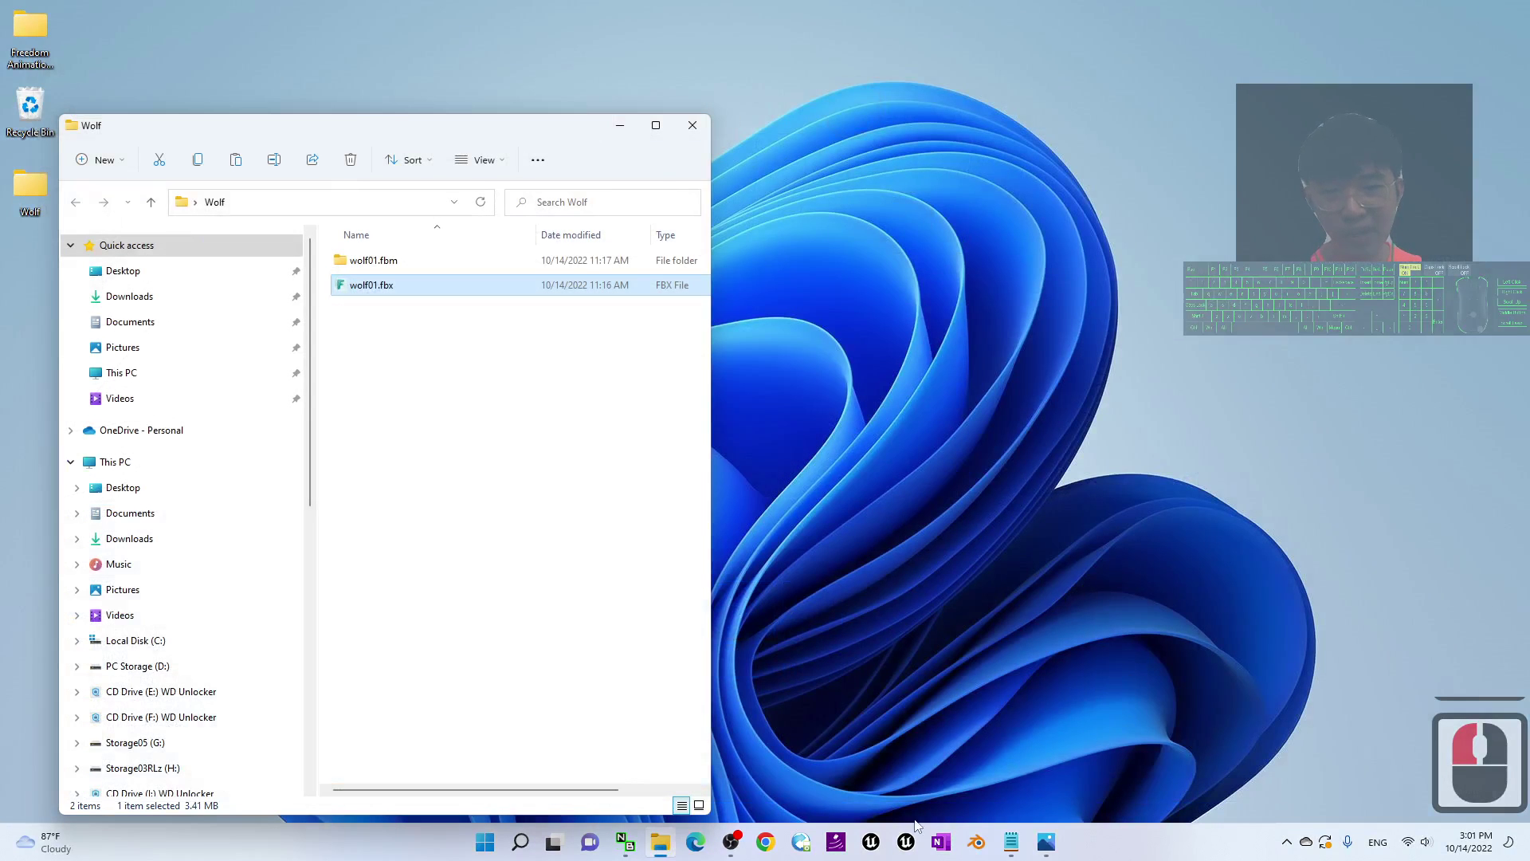
click(907, 843)
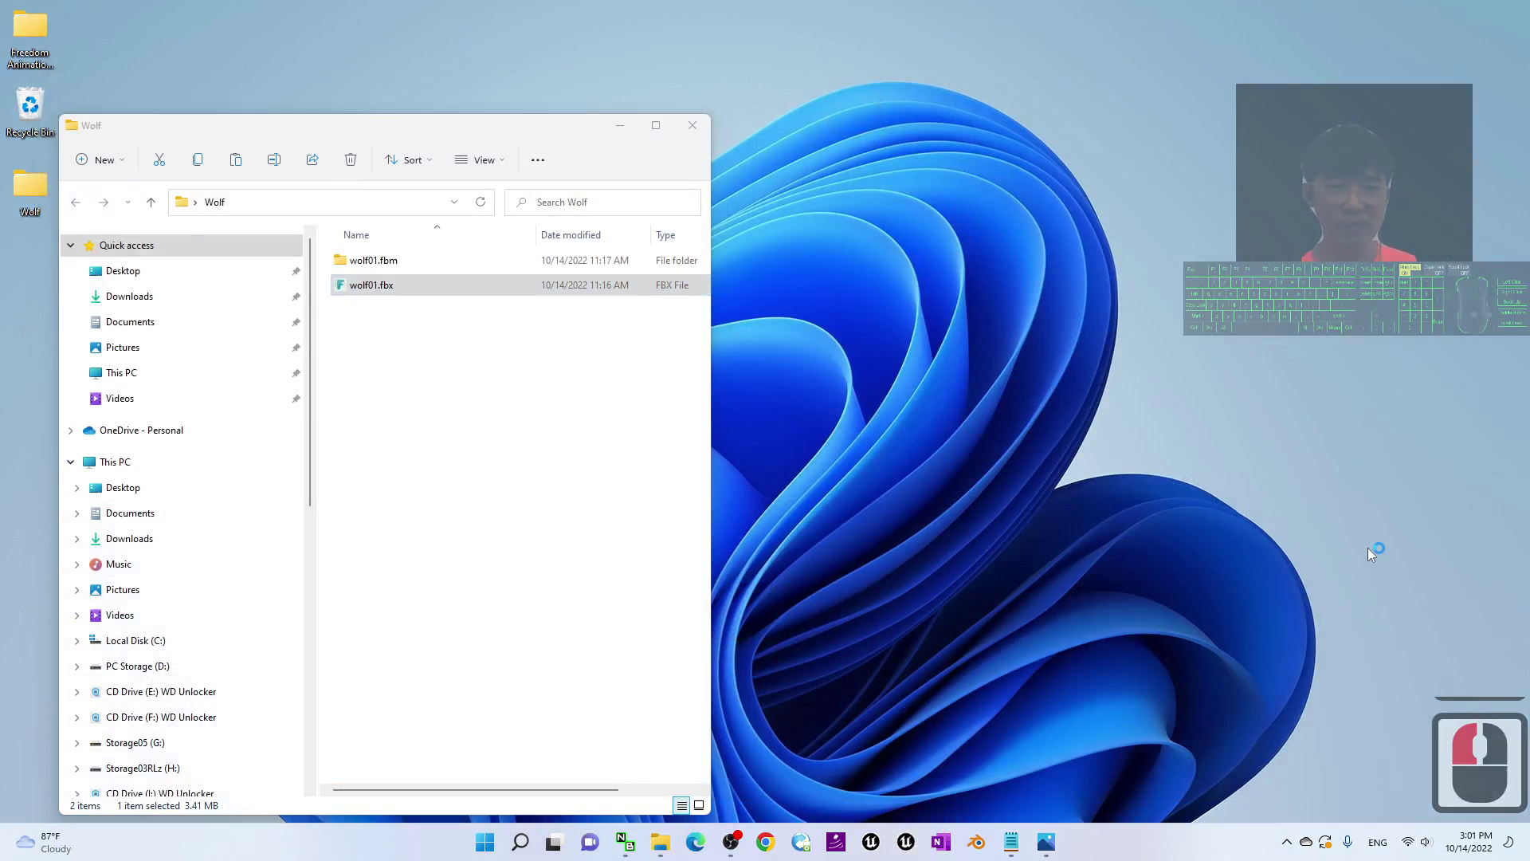
click(731, 842)
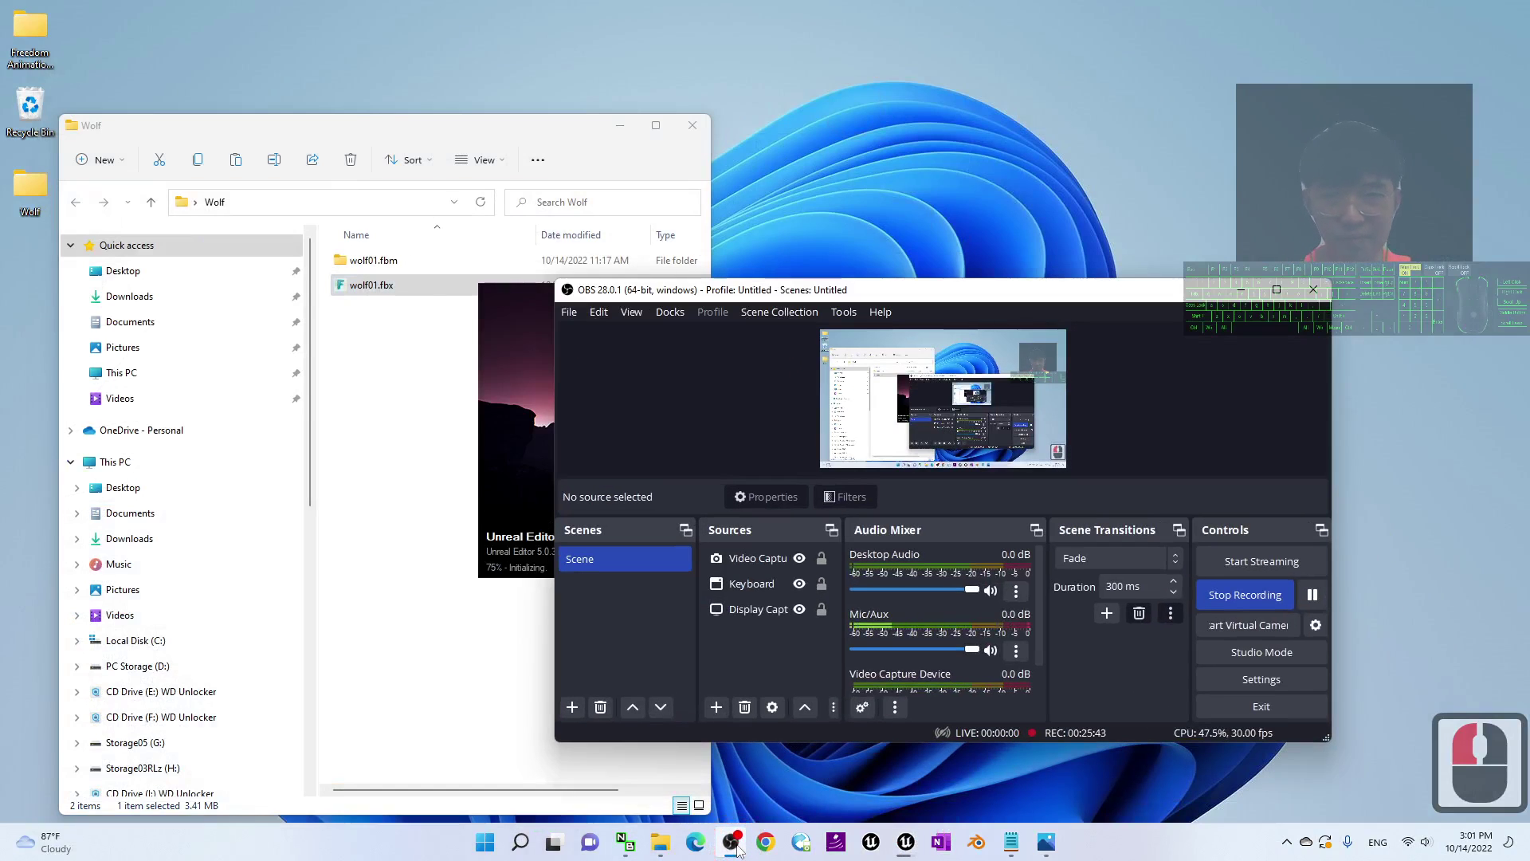
click(1241, 290)
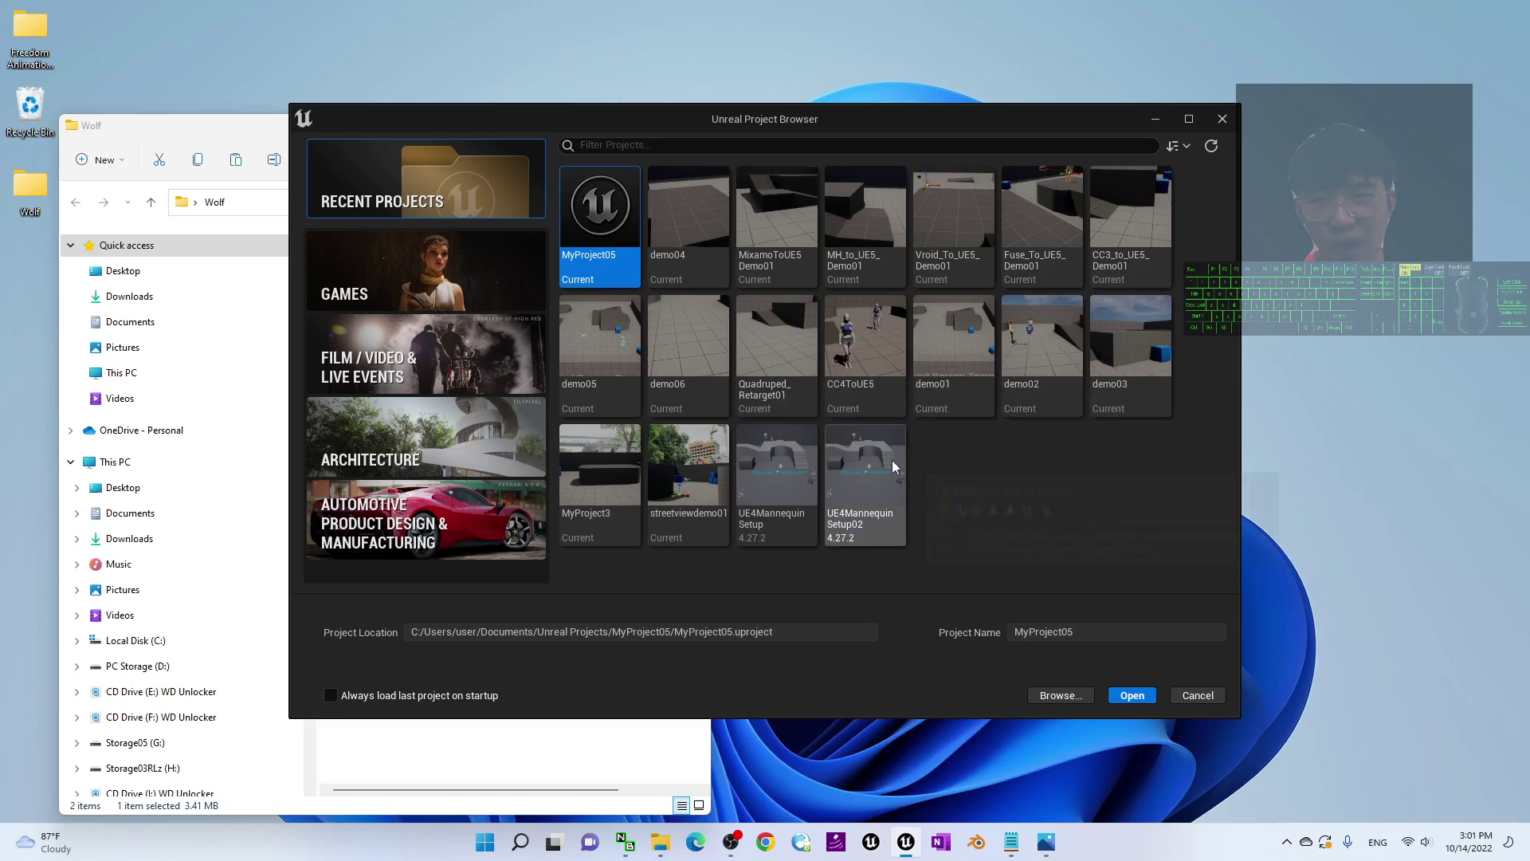
double_click(778, 338)
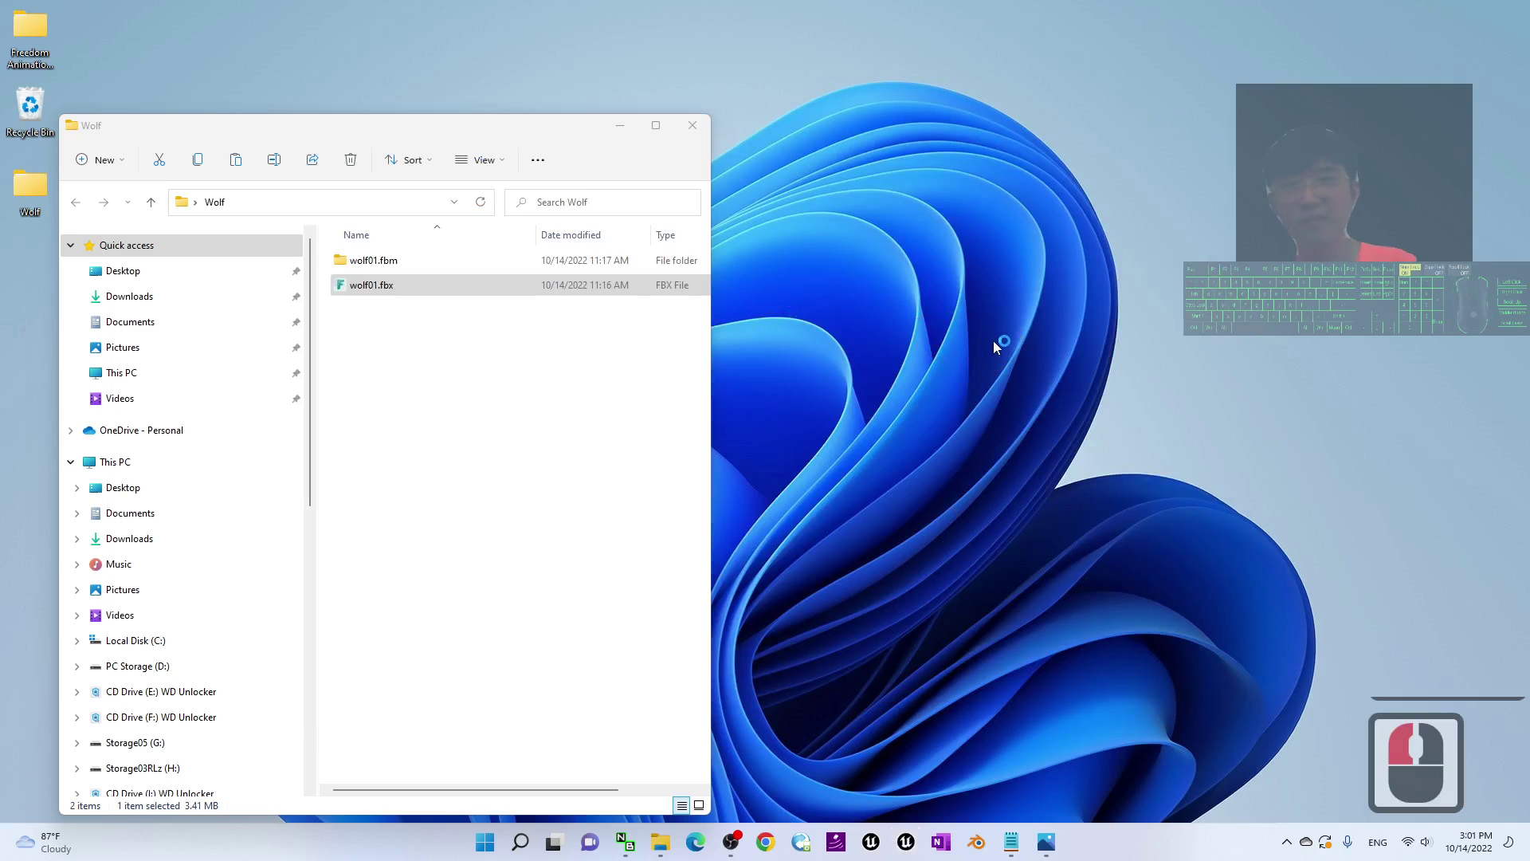
click(693, 125)
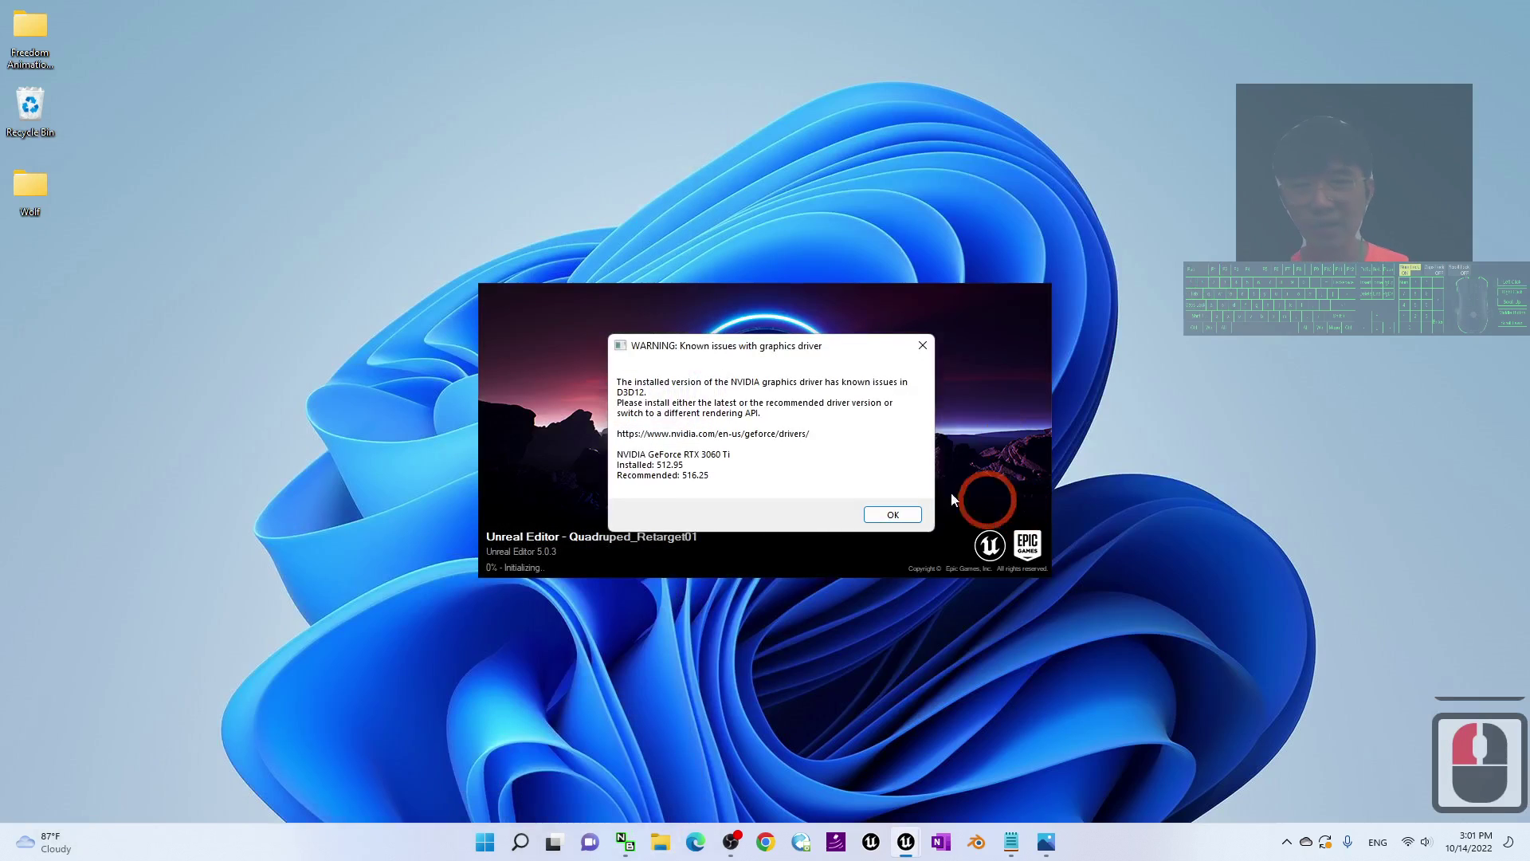
click(890, 513)
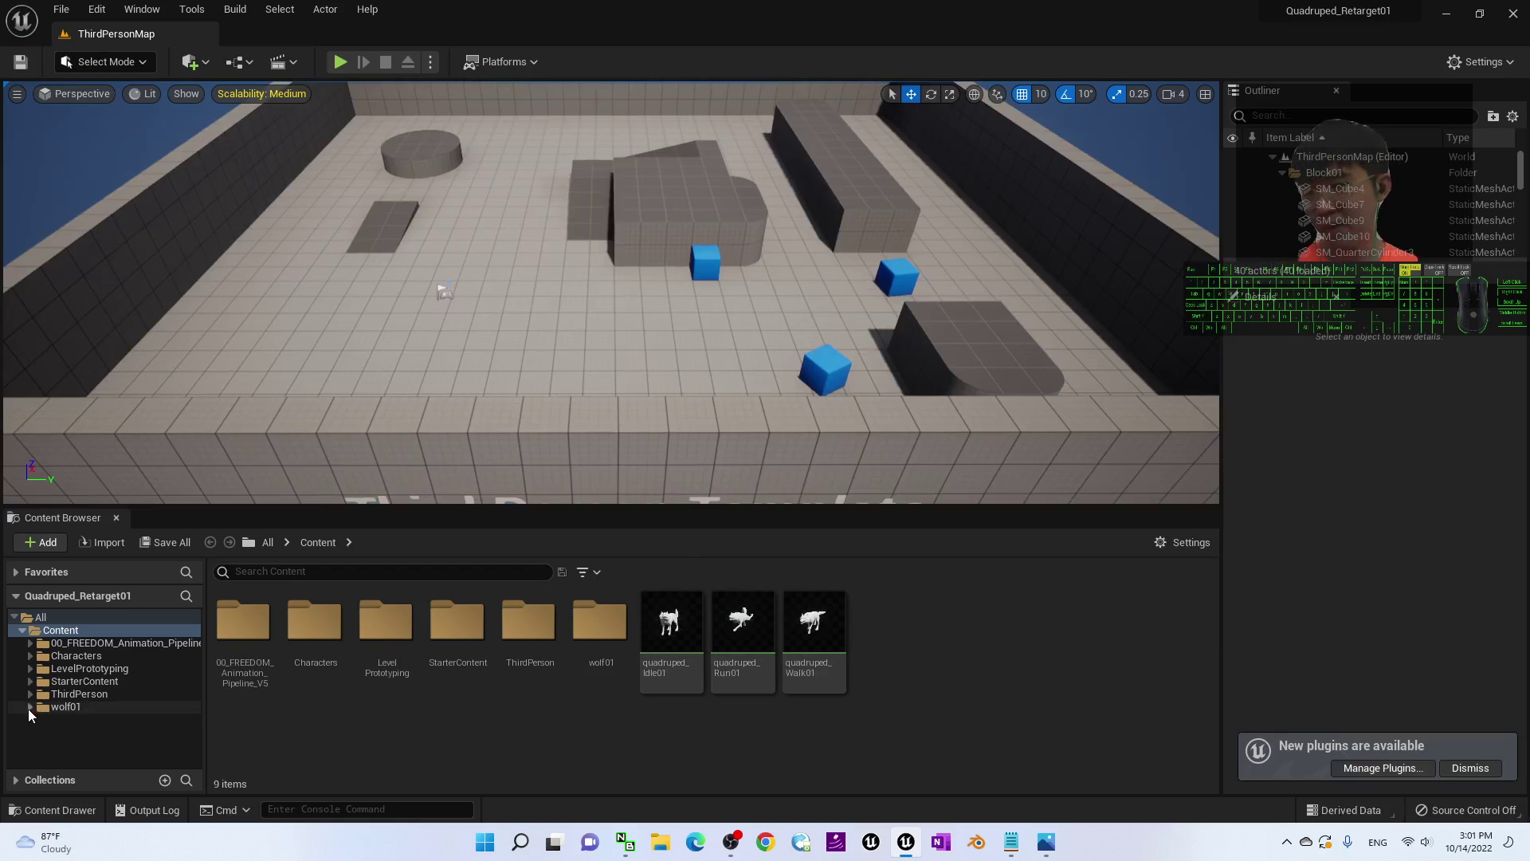
- Move quadruped_Idle01, quadruped_Run01 and quadruped_Walk01 from Content into wolf01's AnimationRetargeted folder
click(30, 707)
click(80, 720)
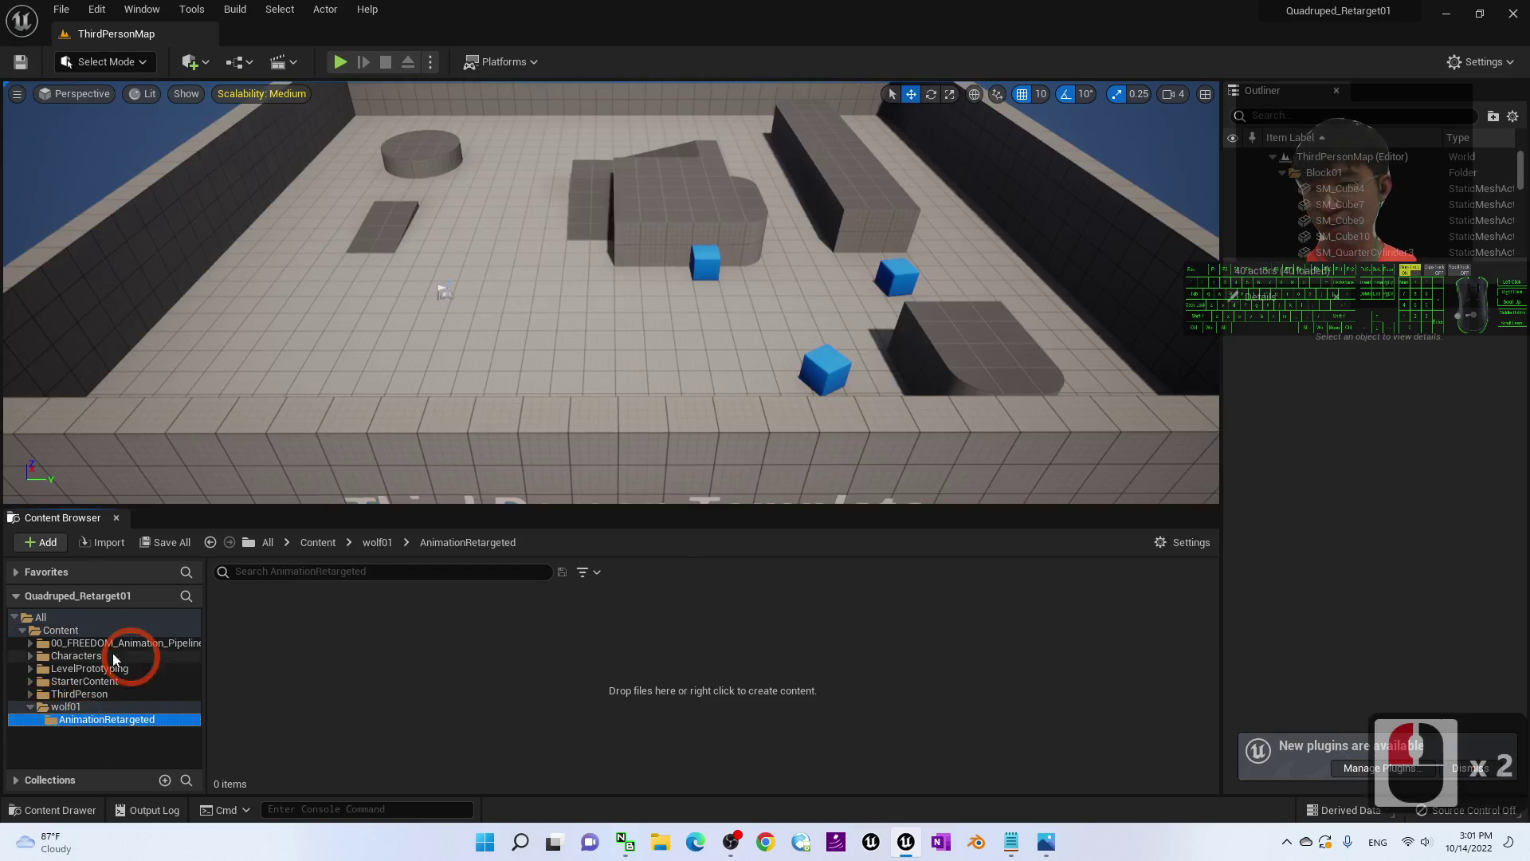
click(318, 542)
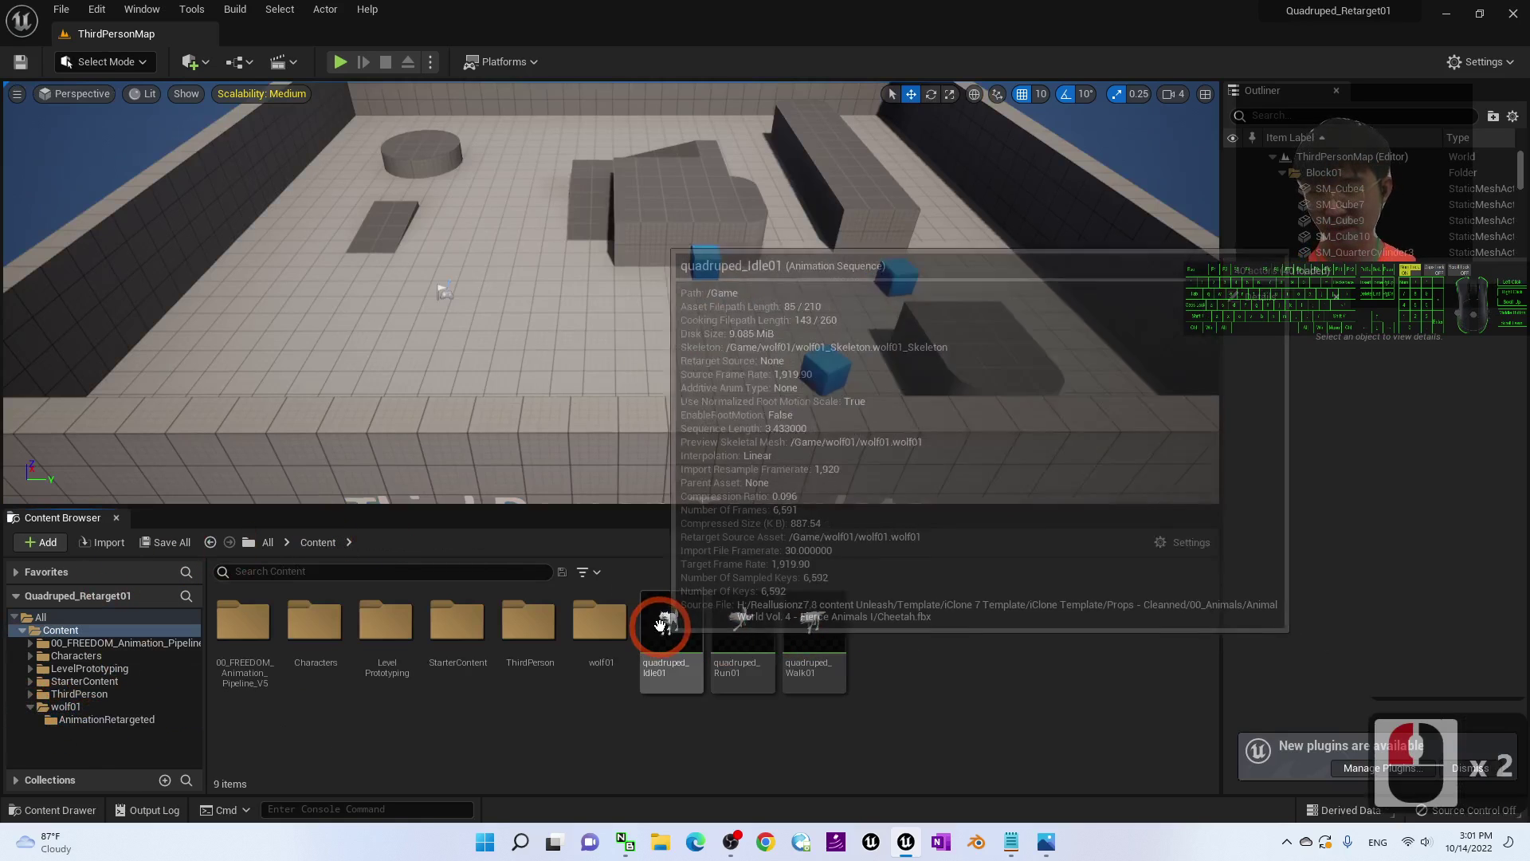
click(660, 626)
click(1228, 838)
shift+click(799, 640)
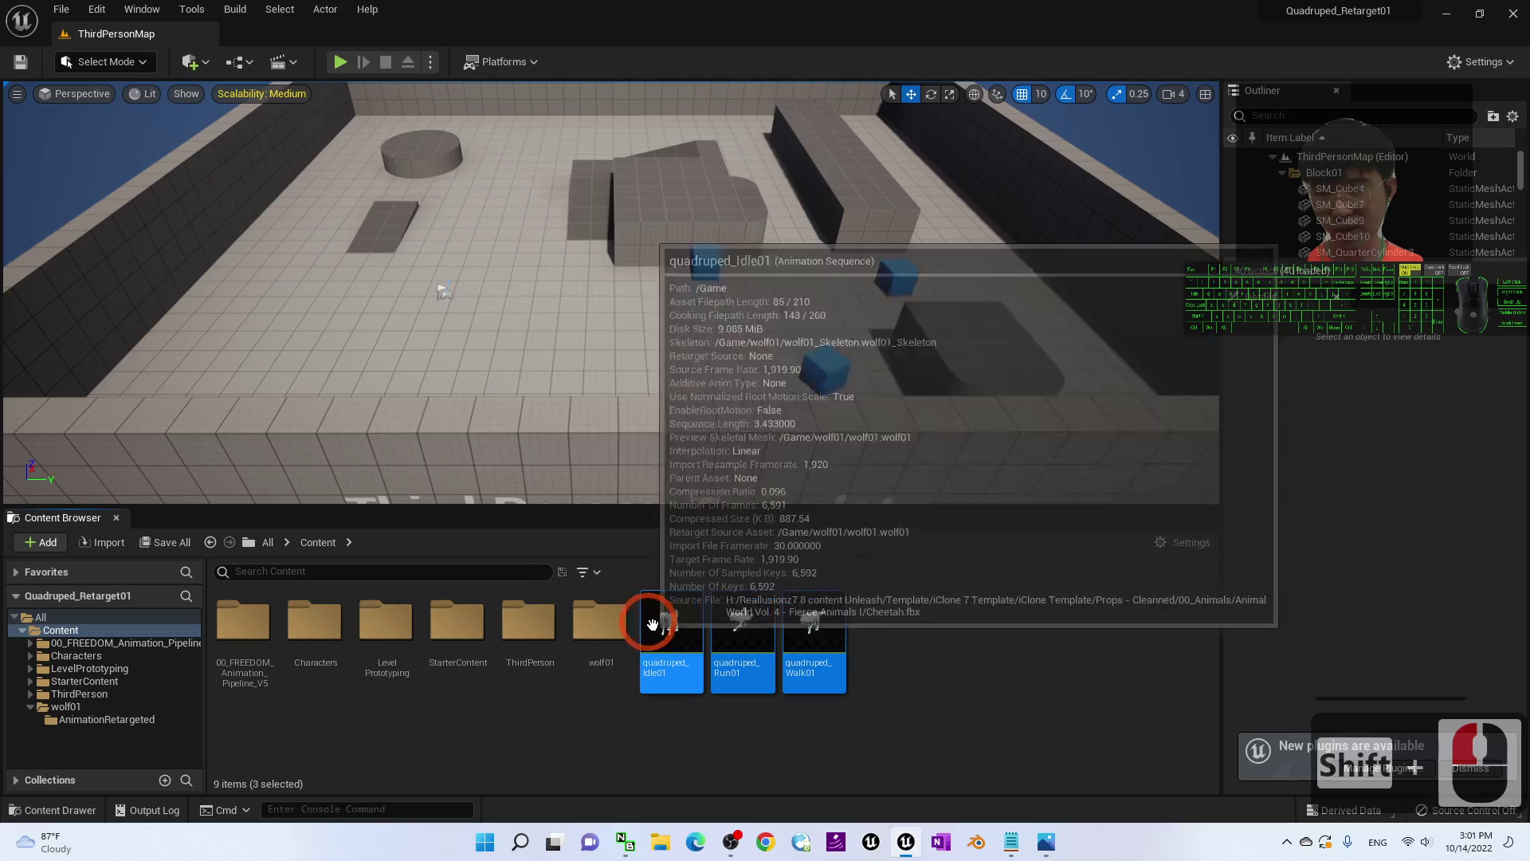
drag(684, 687, 144, 734)
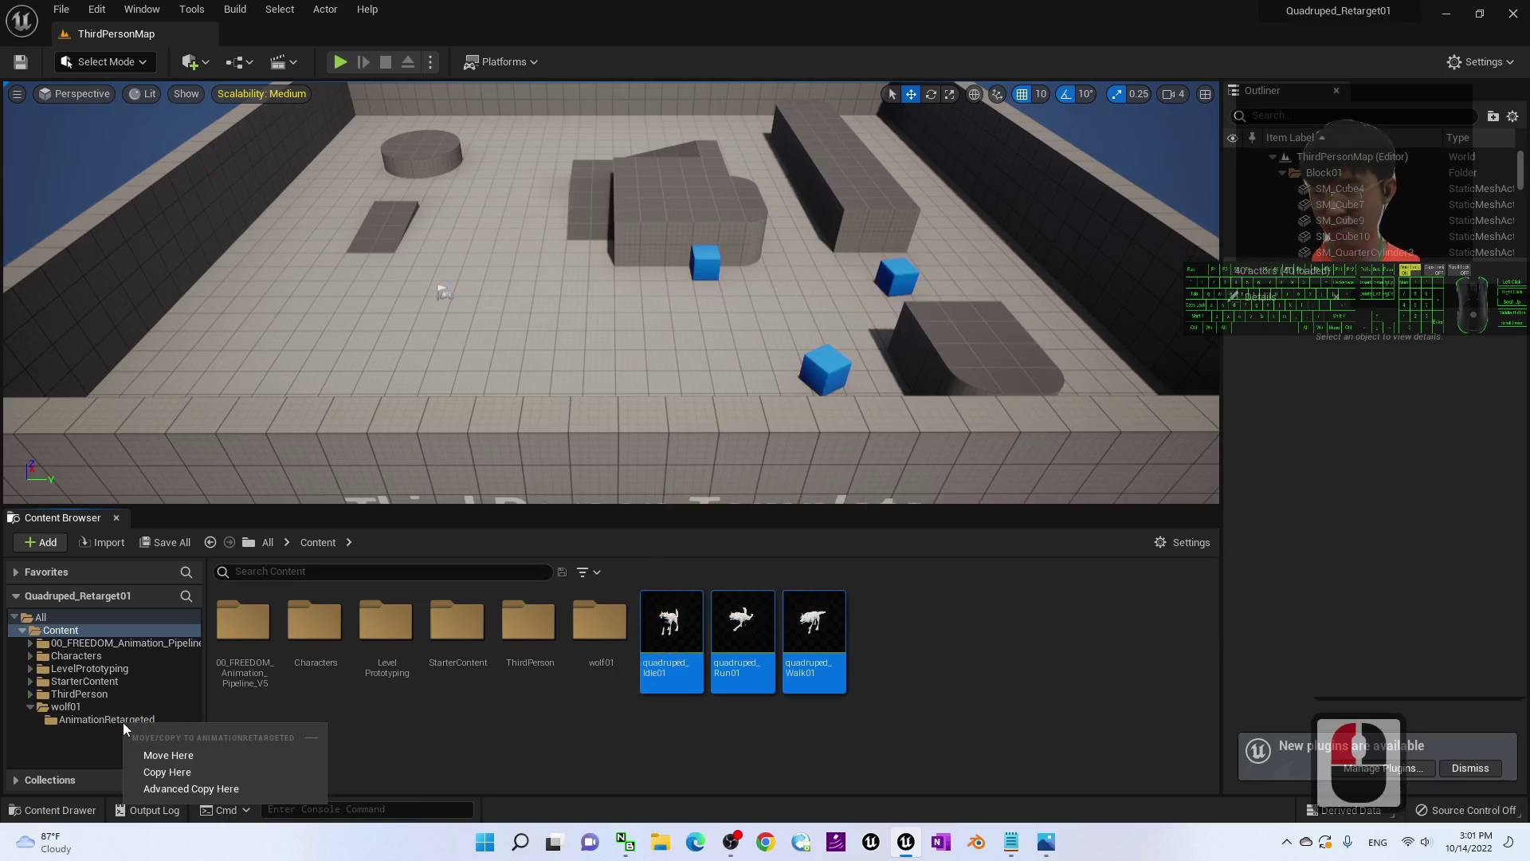
click(174, 754)
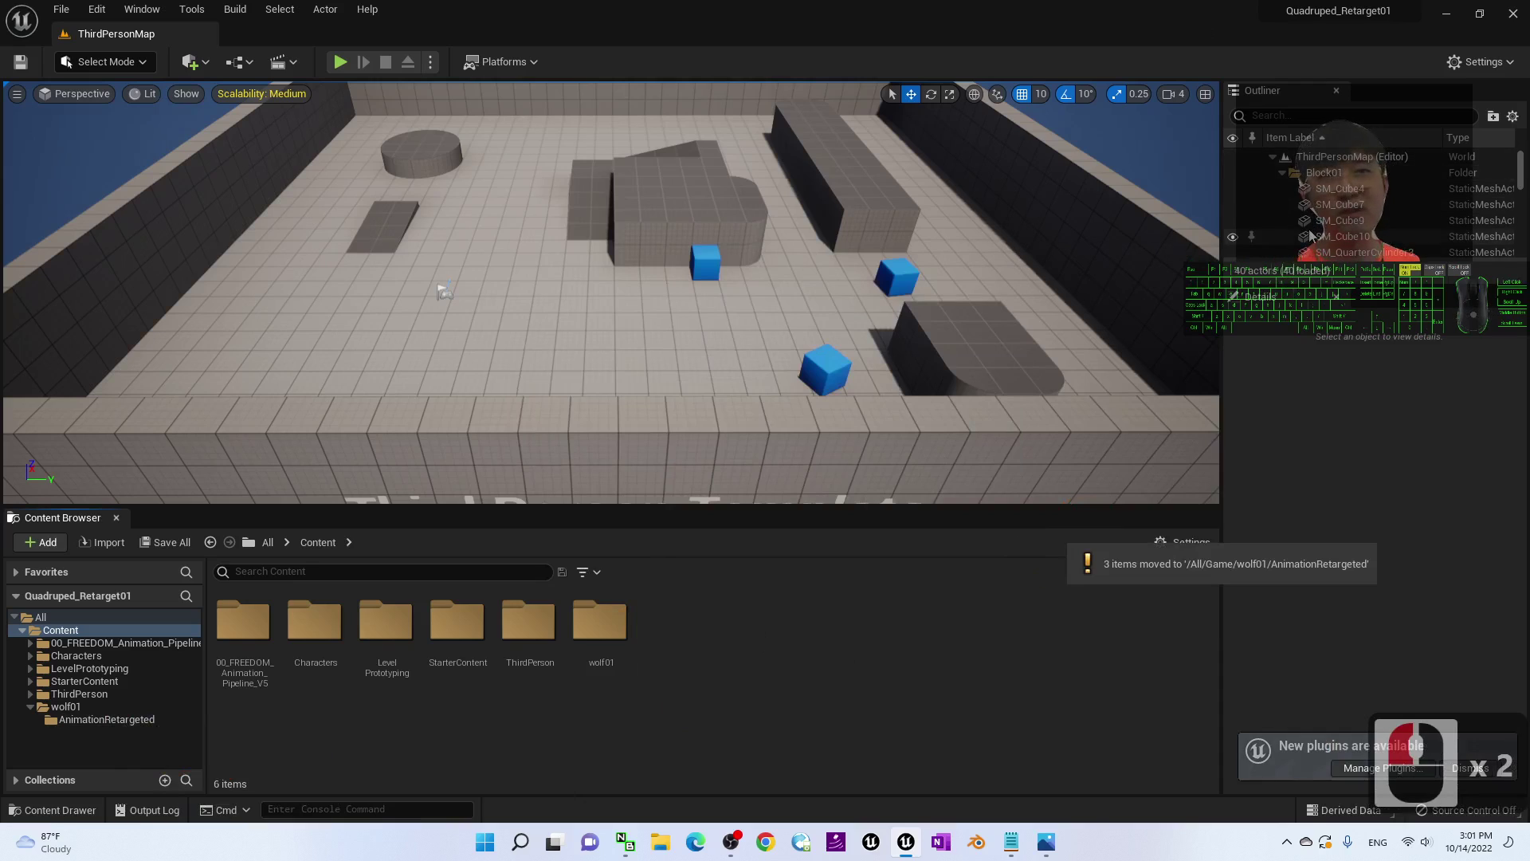
- Check the contents of wolf01's AnimationRetargeted folder for the moved animations
click(99, 719)
click(739, 642)
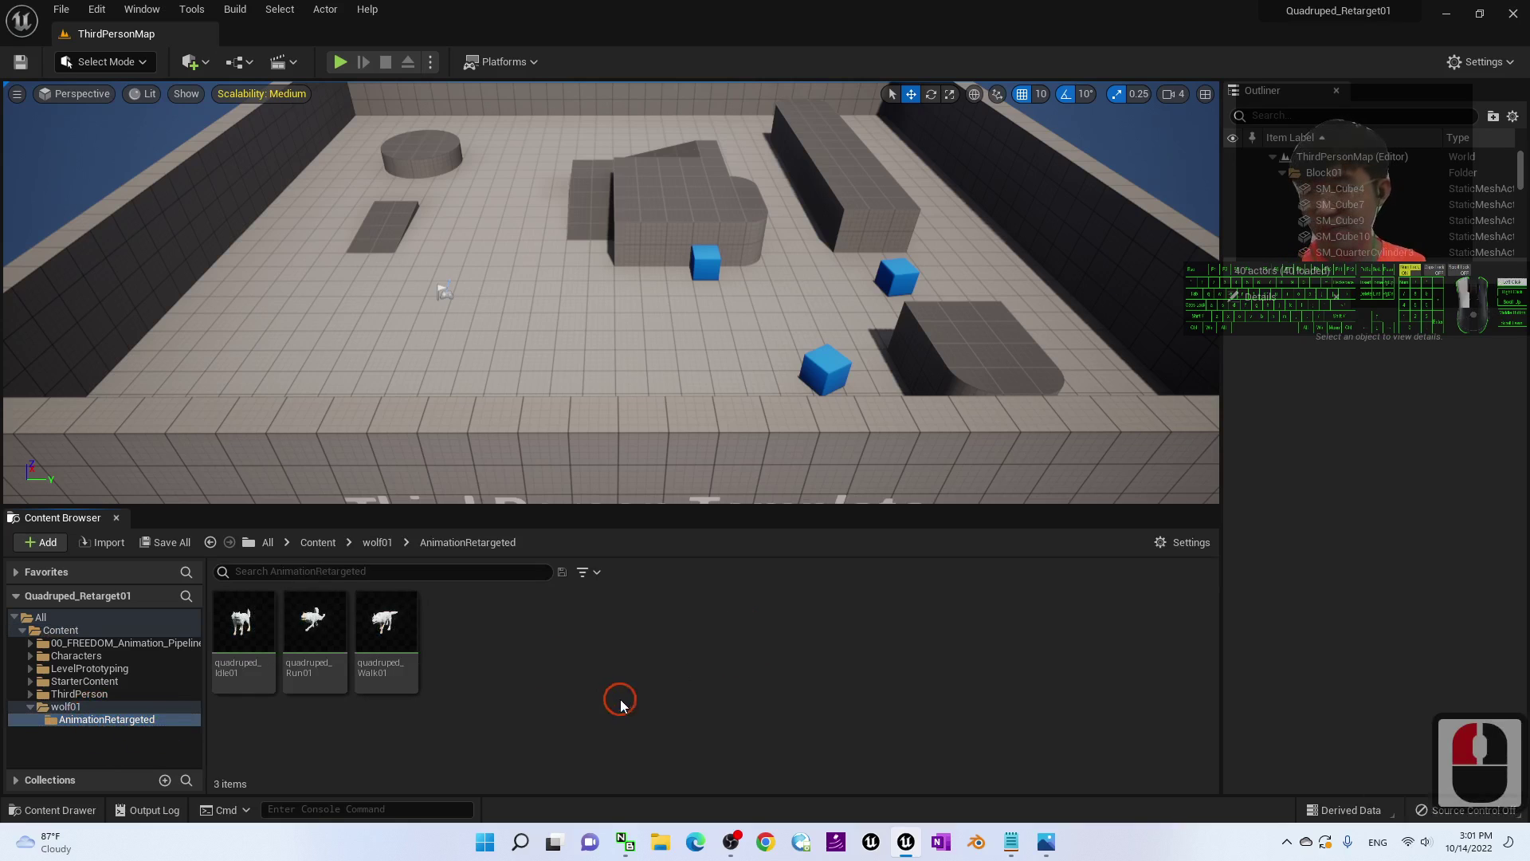
click(67, 707)
click(78, 719)
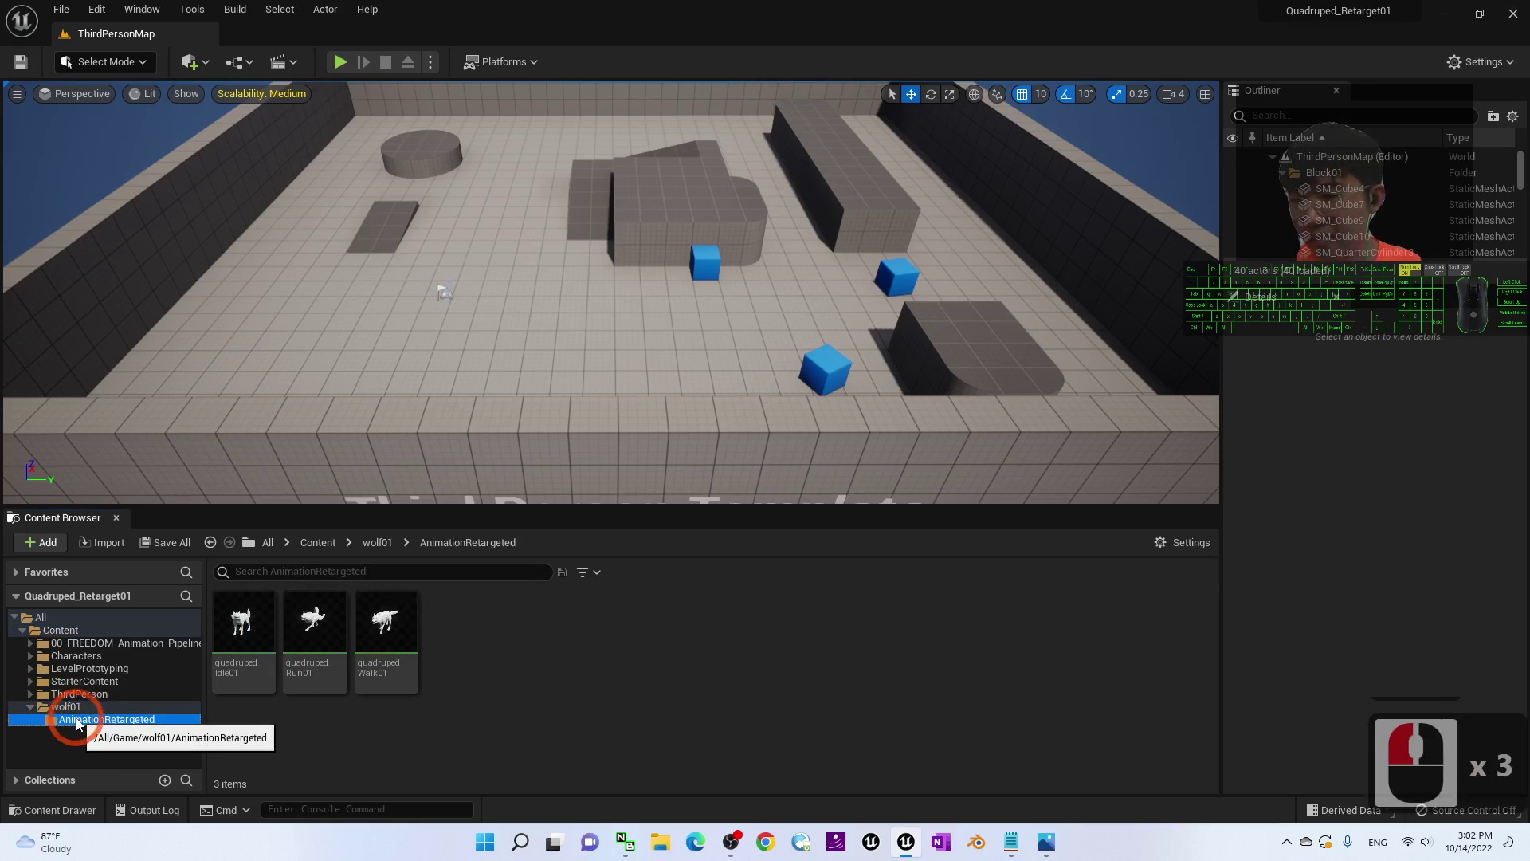
click(568, 668)
click(102, 708)
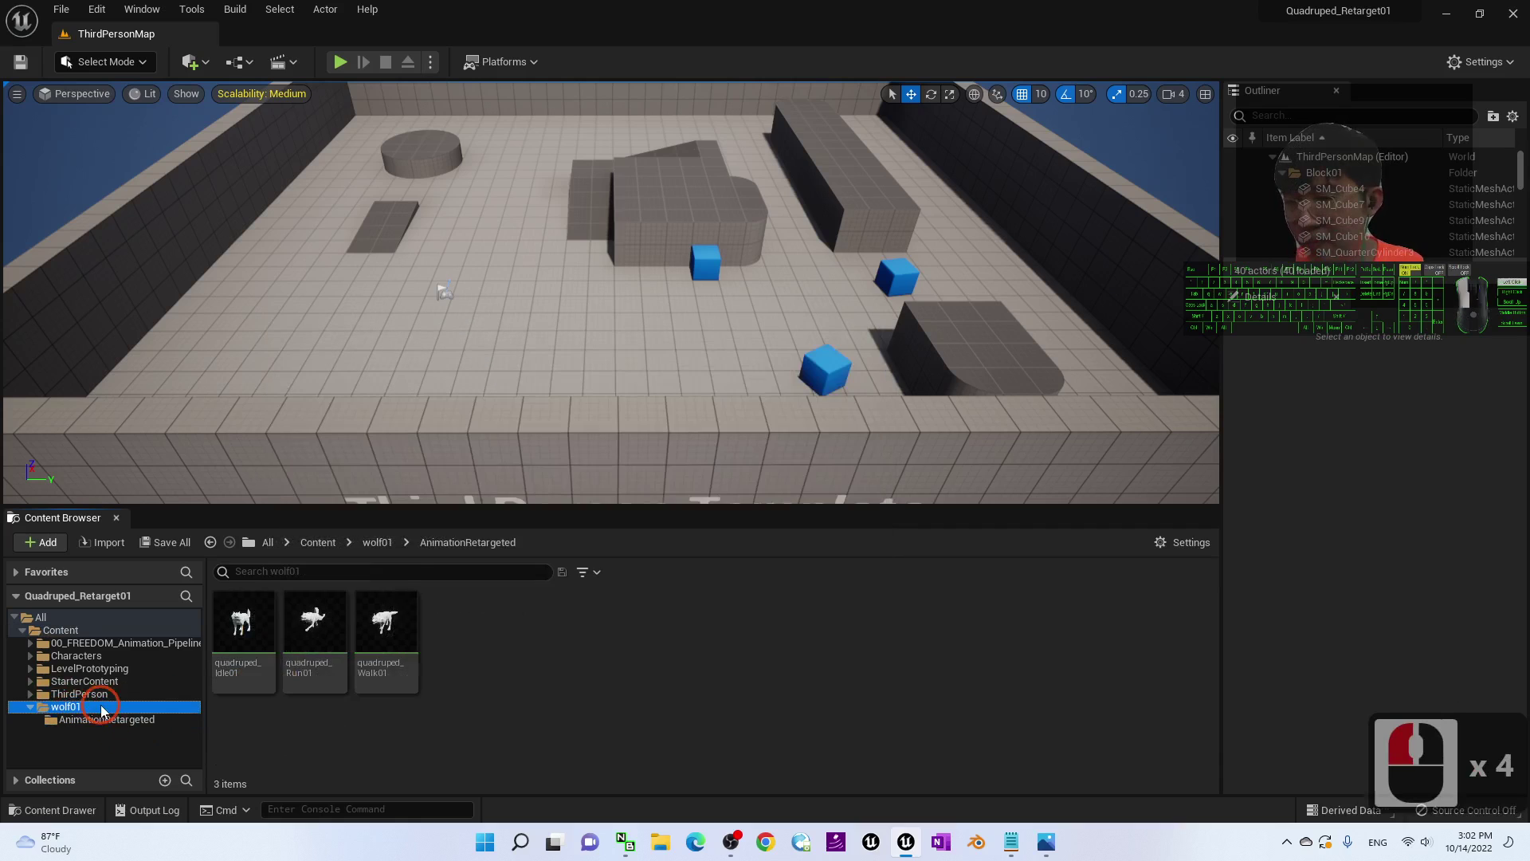
double_click(114, 719)
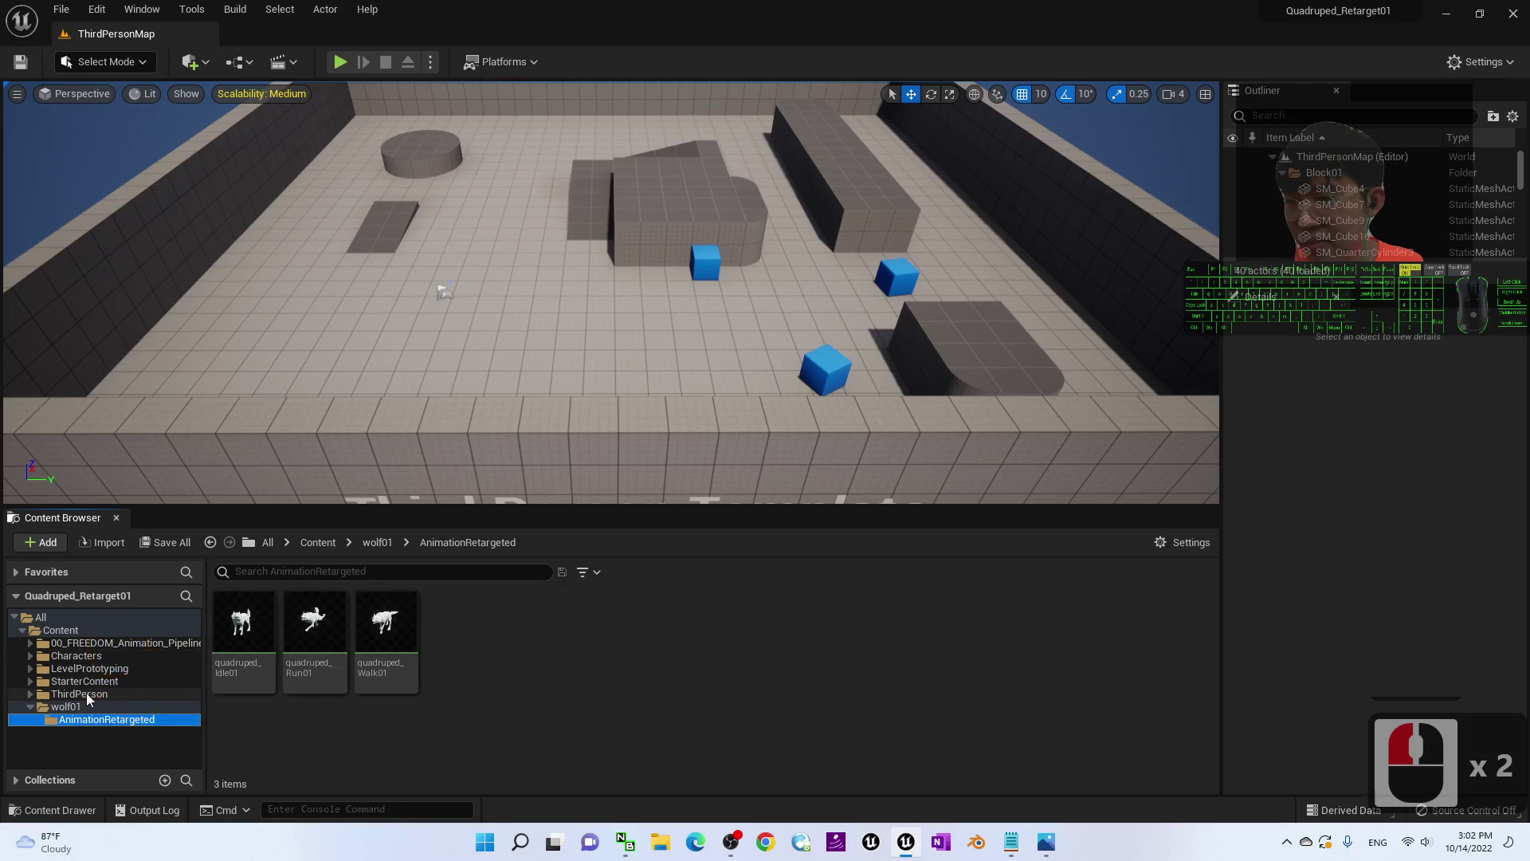
- Browse to the AnimationRetargeted folder inside 00_FREEDOM_Animation_Pipeline_V5's Quadruped_Retargeter folder
click(30, 695)
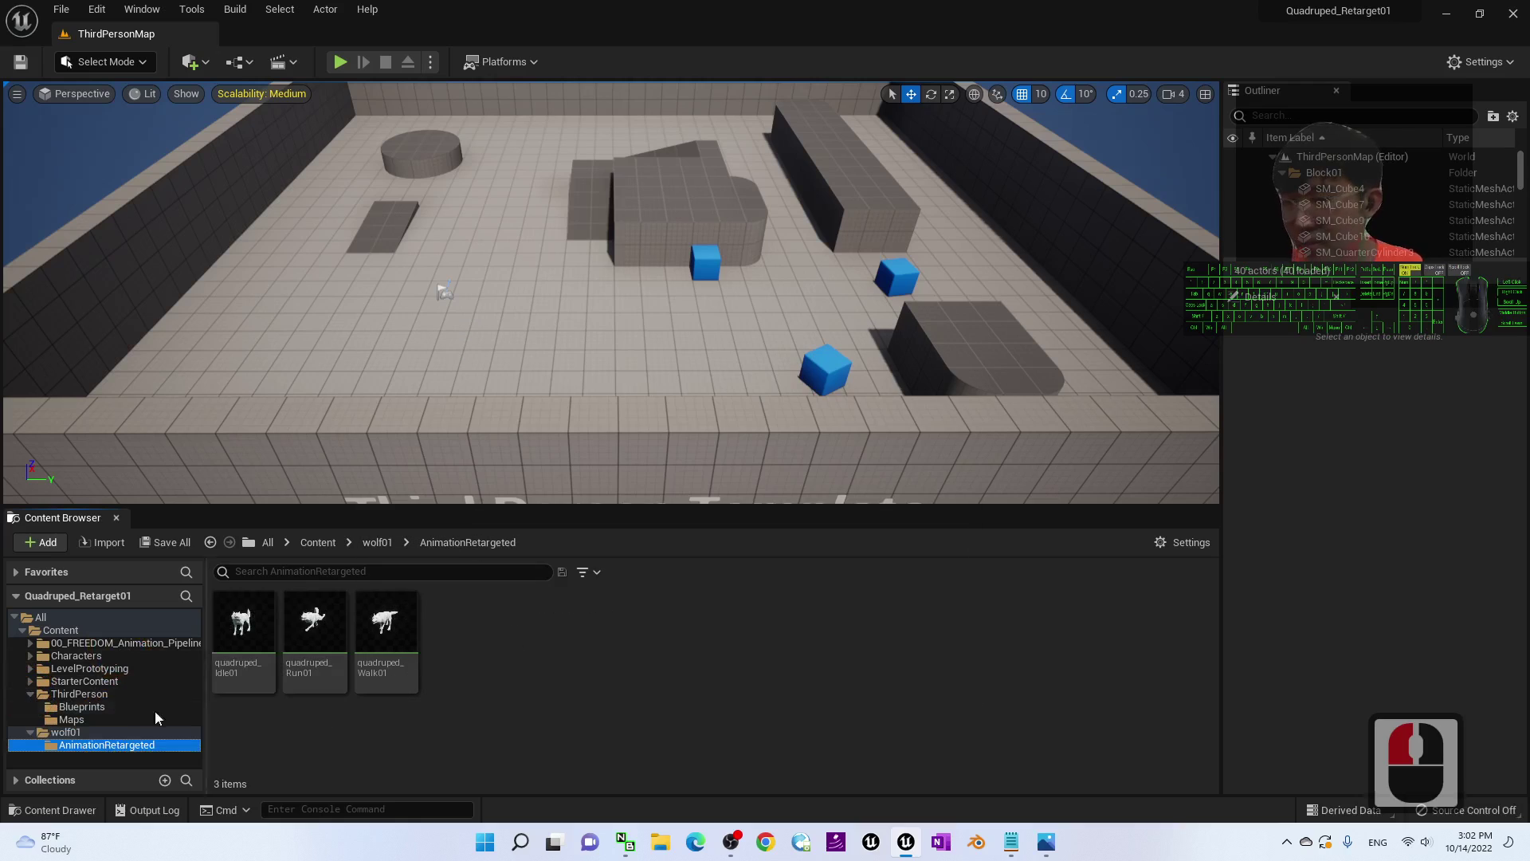
scroll(110, 685, up, 6)
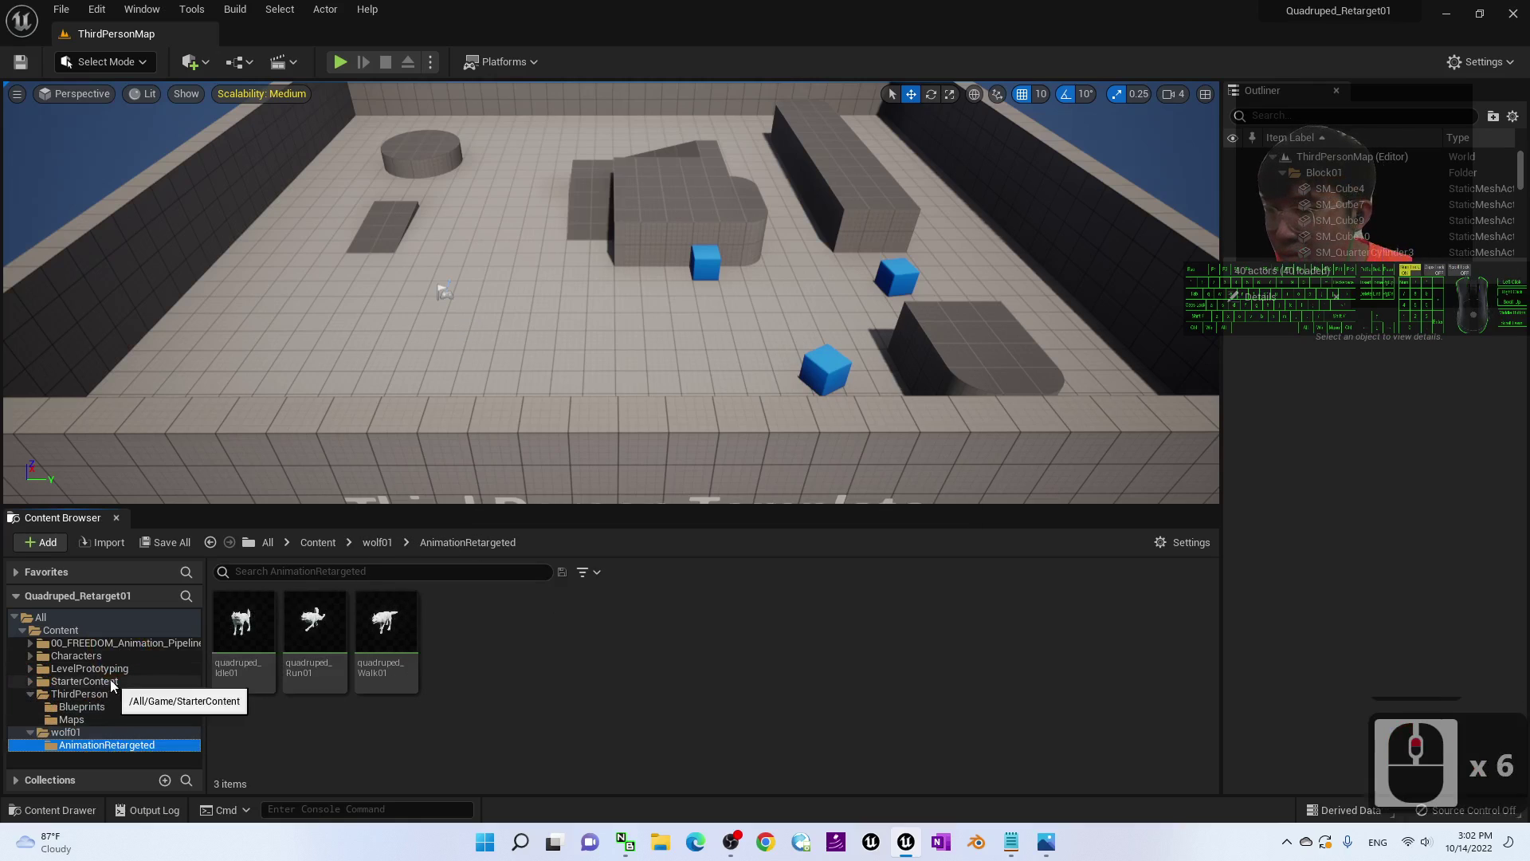
click(30, 656)
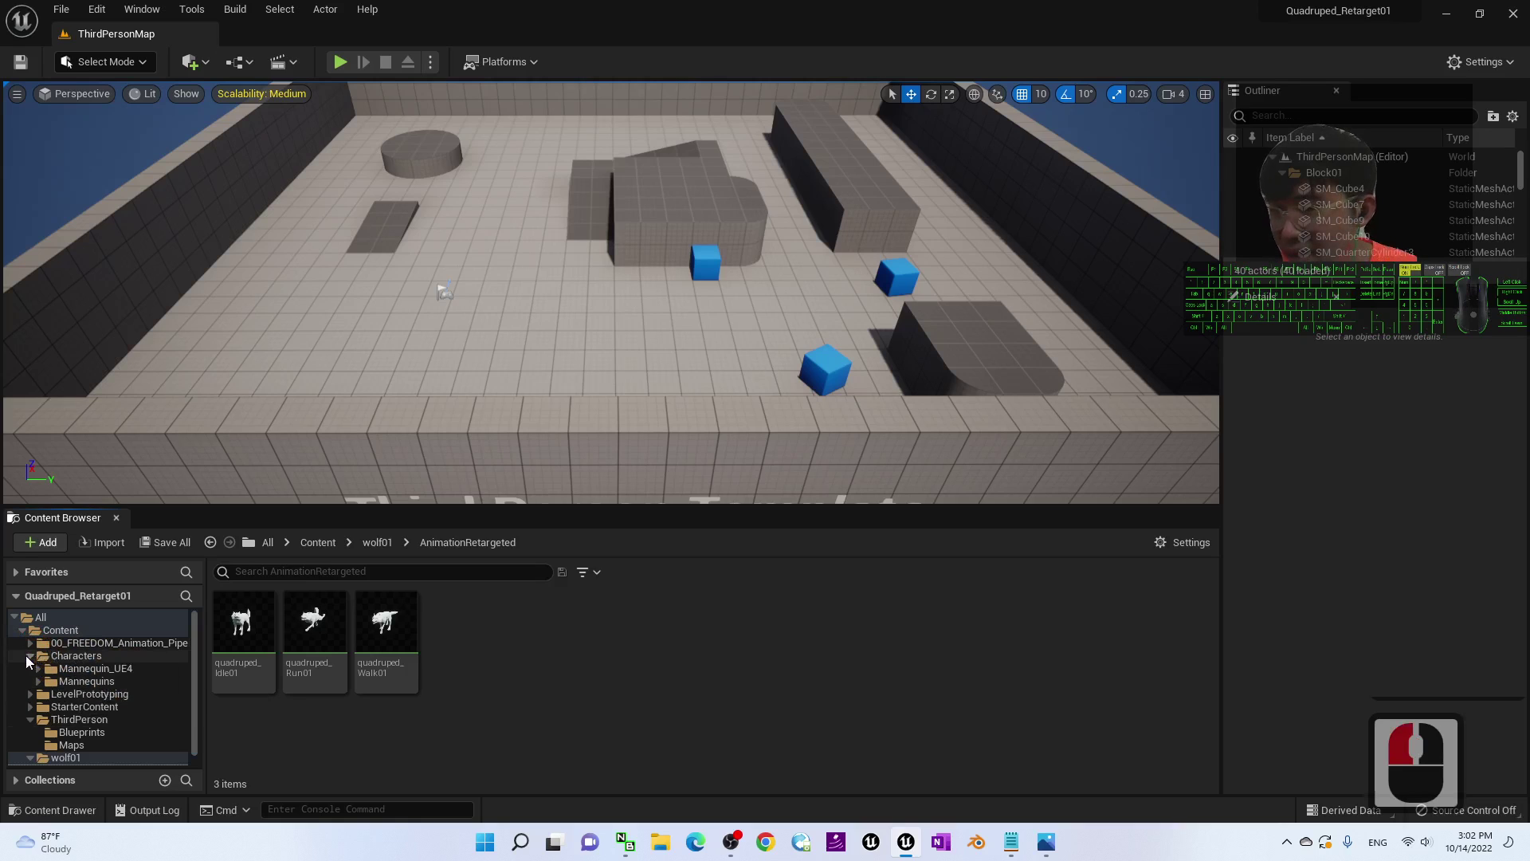
click(29, 656)
click(88, 642)
click(334, 634)
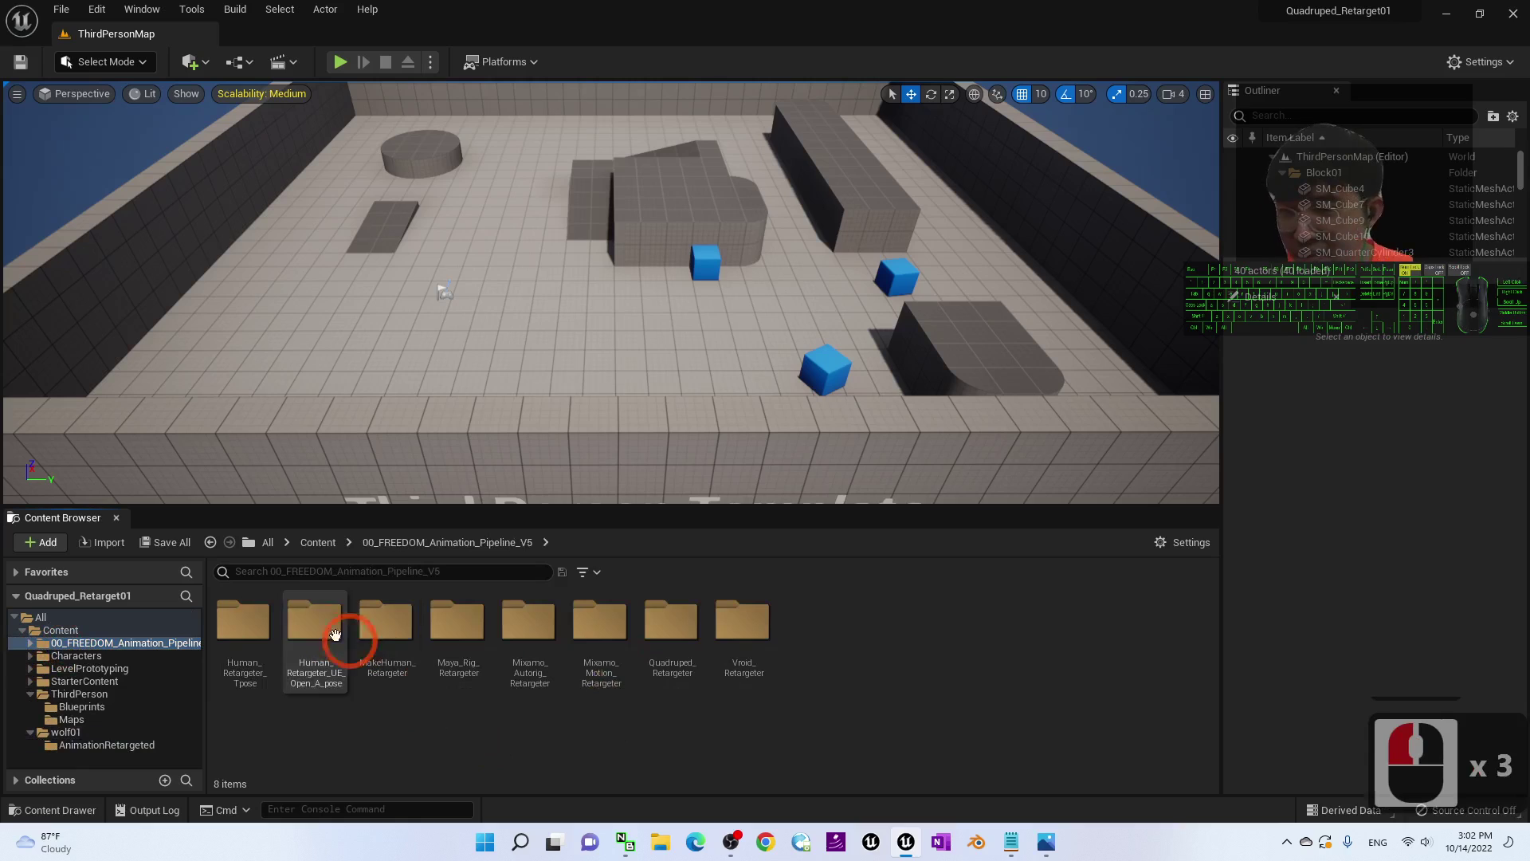
click(369, 698)
click(340, 698)
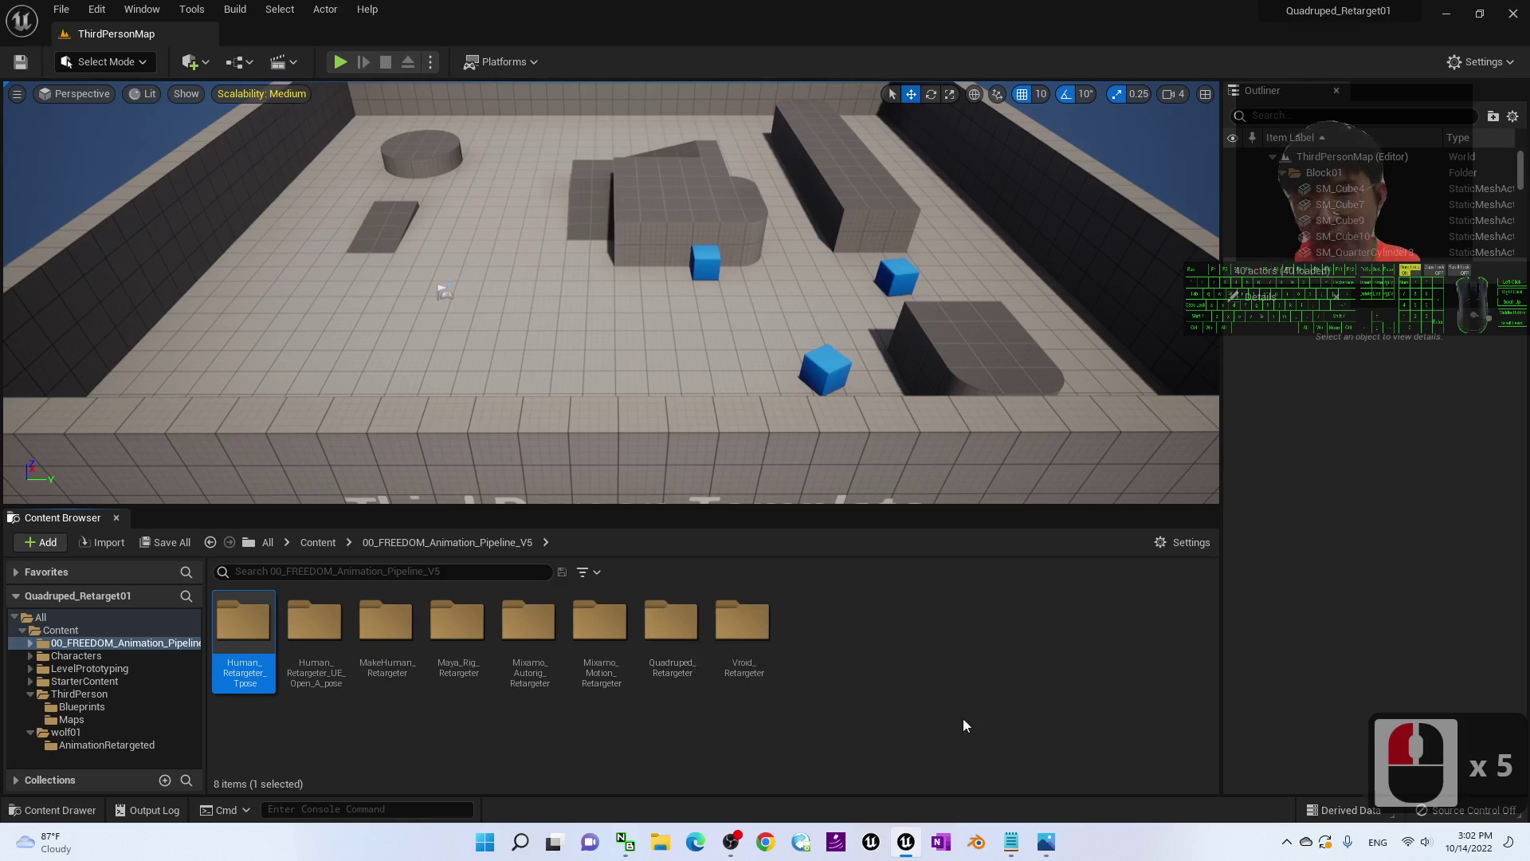
click(930, 695)
click(693, 632)
click(842, 748)
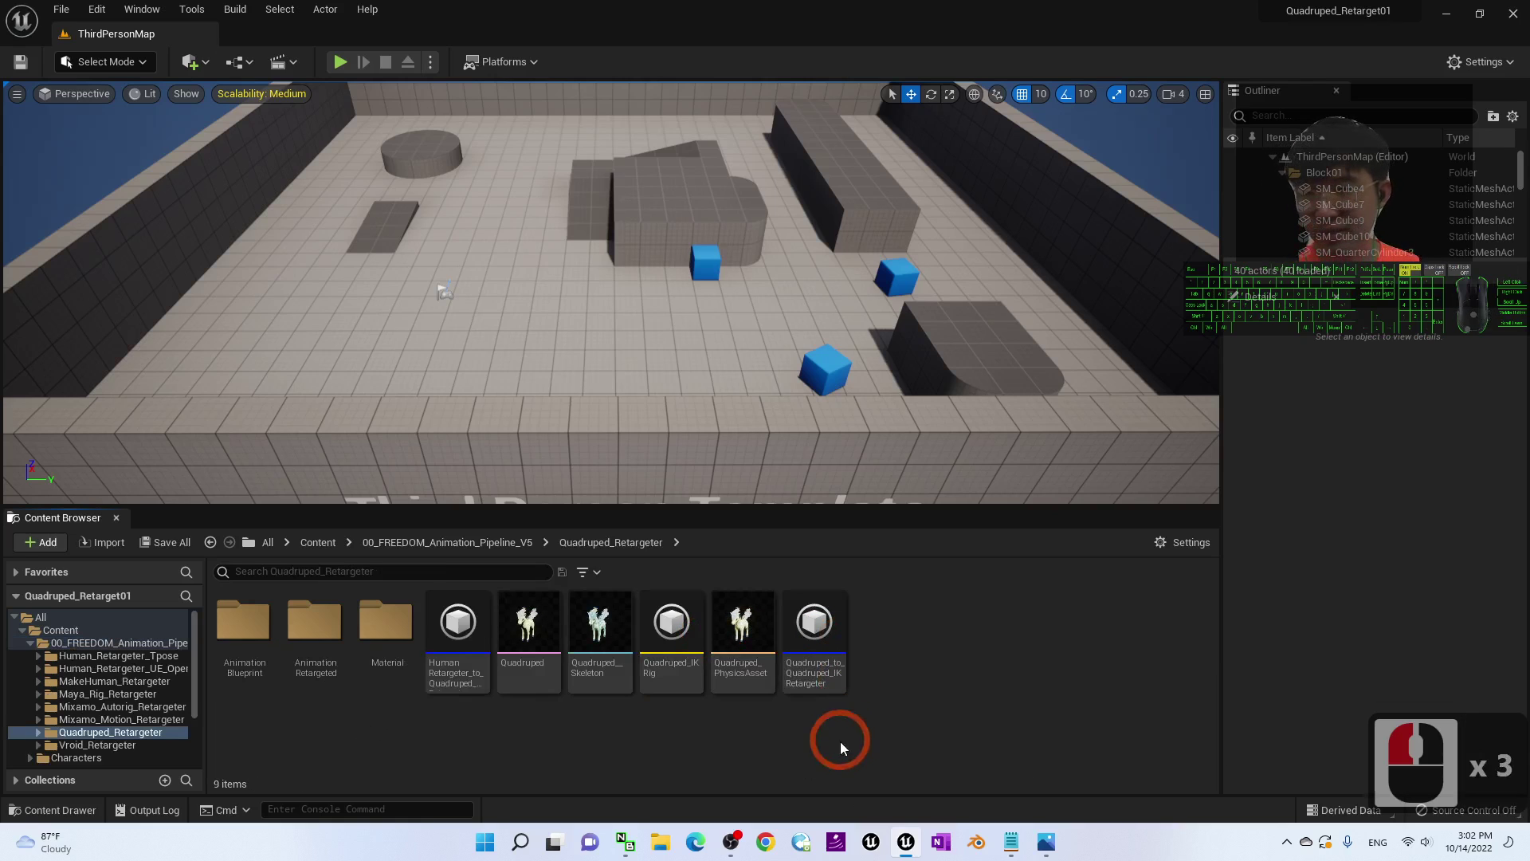
click(450, 752)
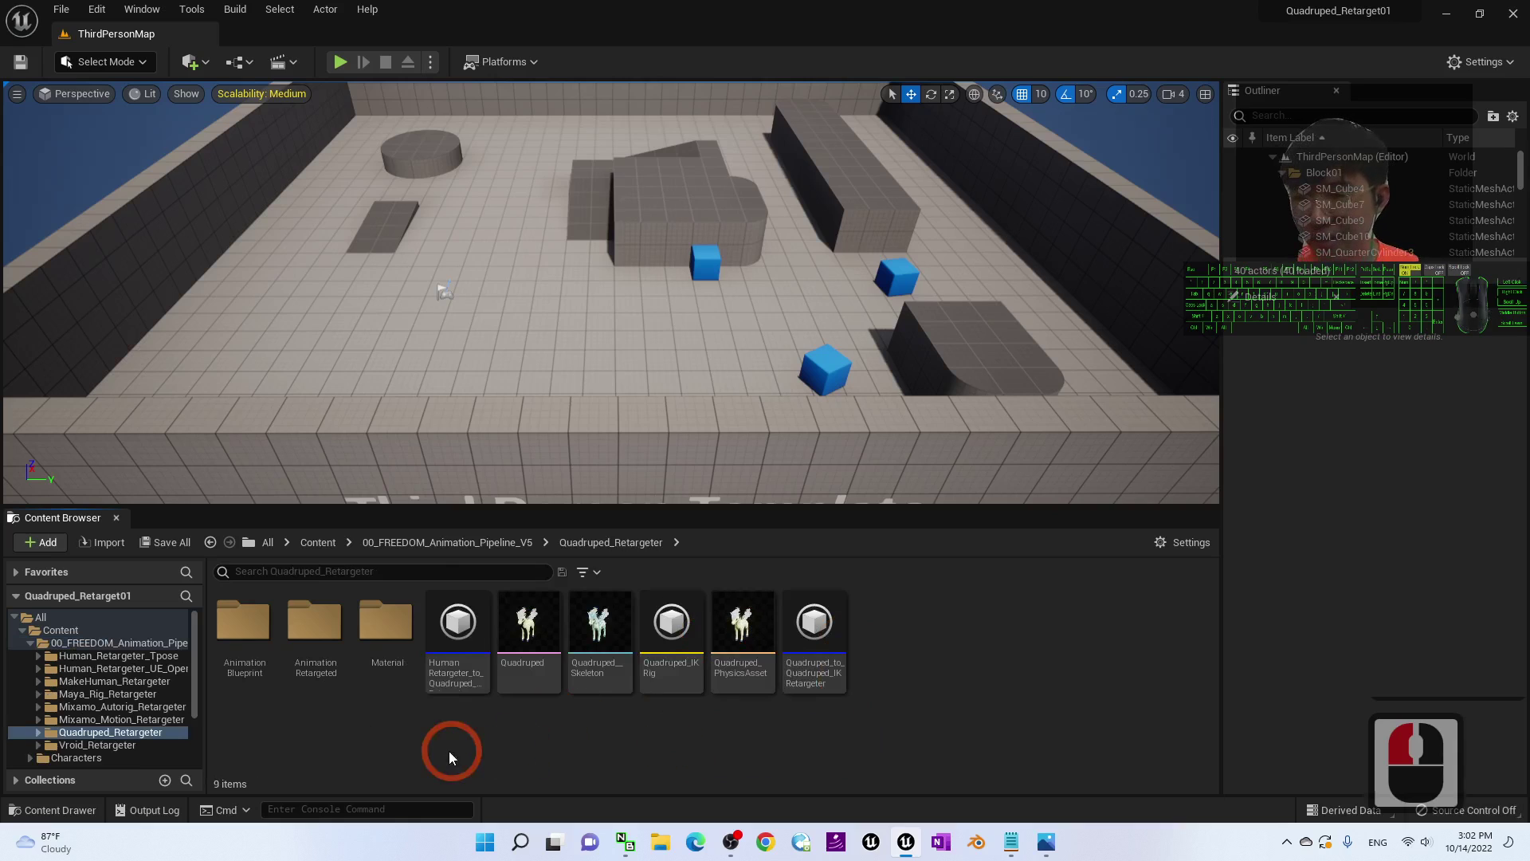
double_click(312, 630)
- Open the quadruped_Jump_Loop animation to check which character it belongs to, and close its editor
click(777, 629)
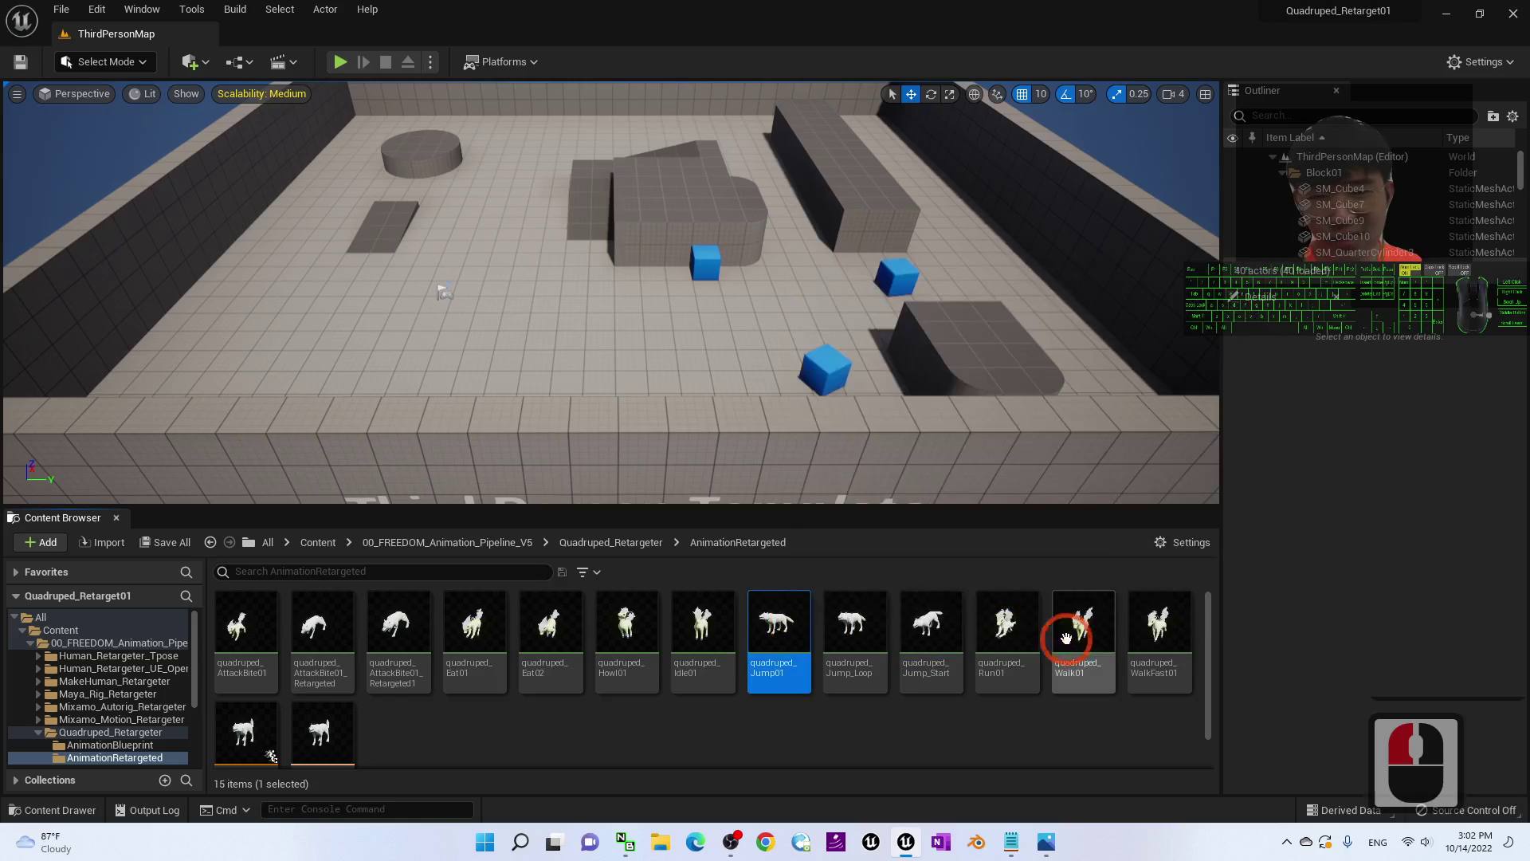
double_click(837, 623)
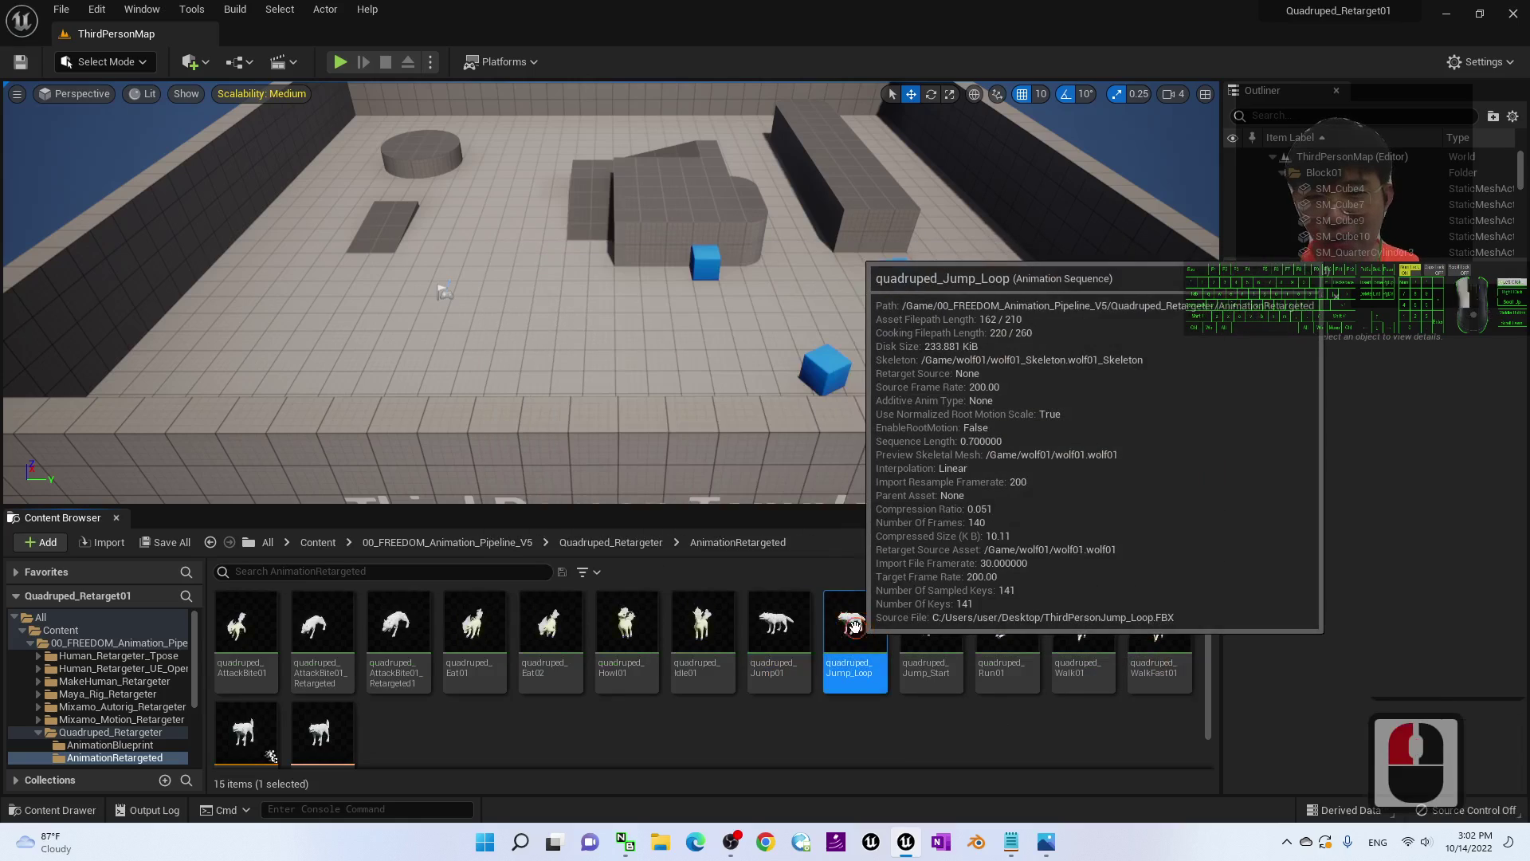
click(1513, 14)
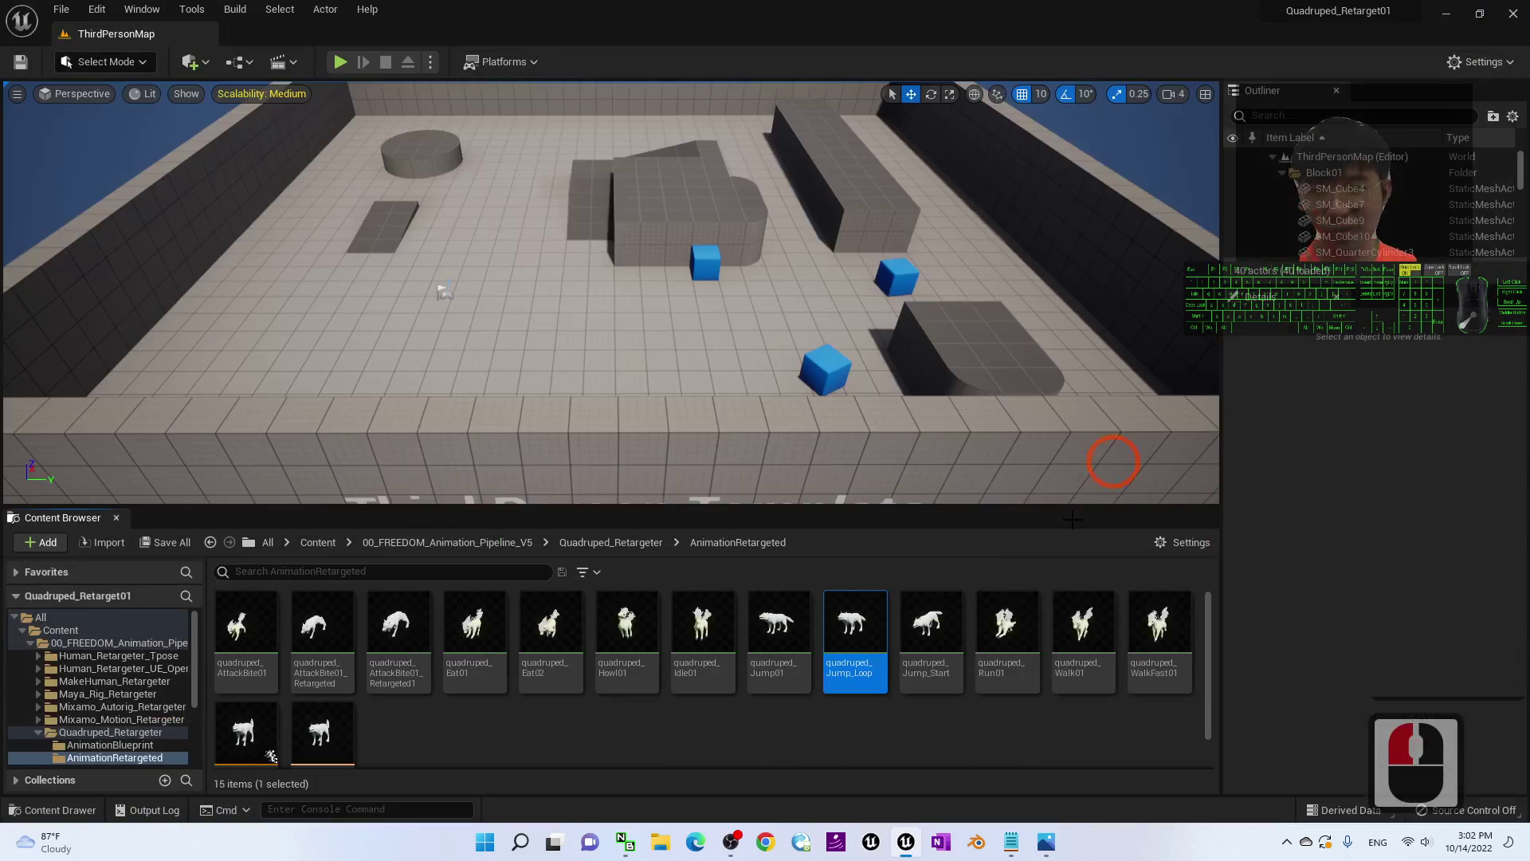
- Move both retargeted AttackBite01 clips, the three Jump animations, ThirdPerson_AnimBP_quadruped and ThirdPerson_IdleRun_2D from Quadruped_Retargeter's AnimationRetargeted folder into wolf01's
scroll(171, 670, down, 5)
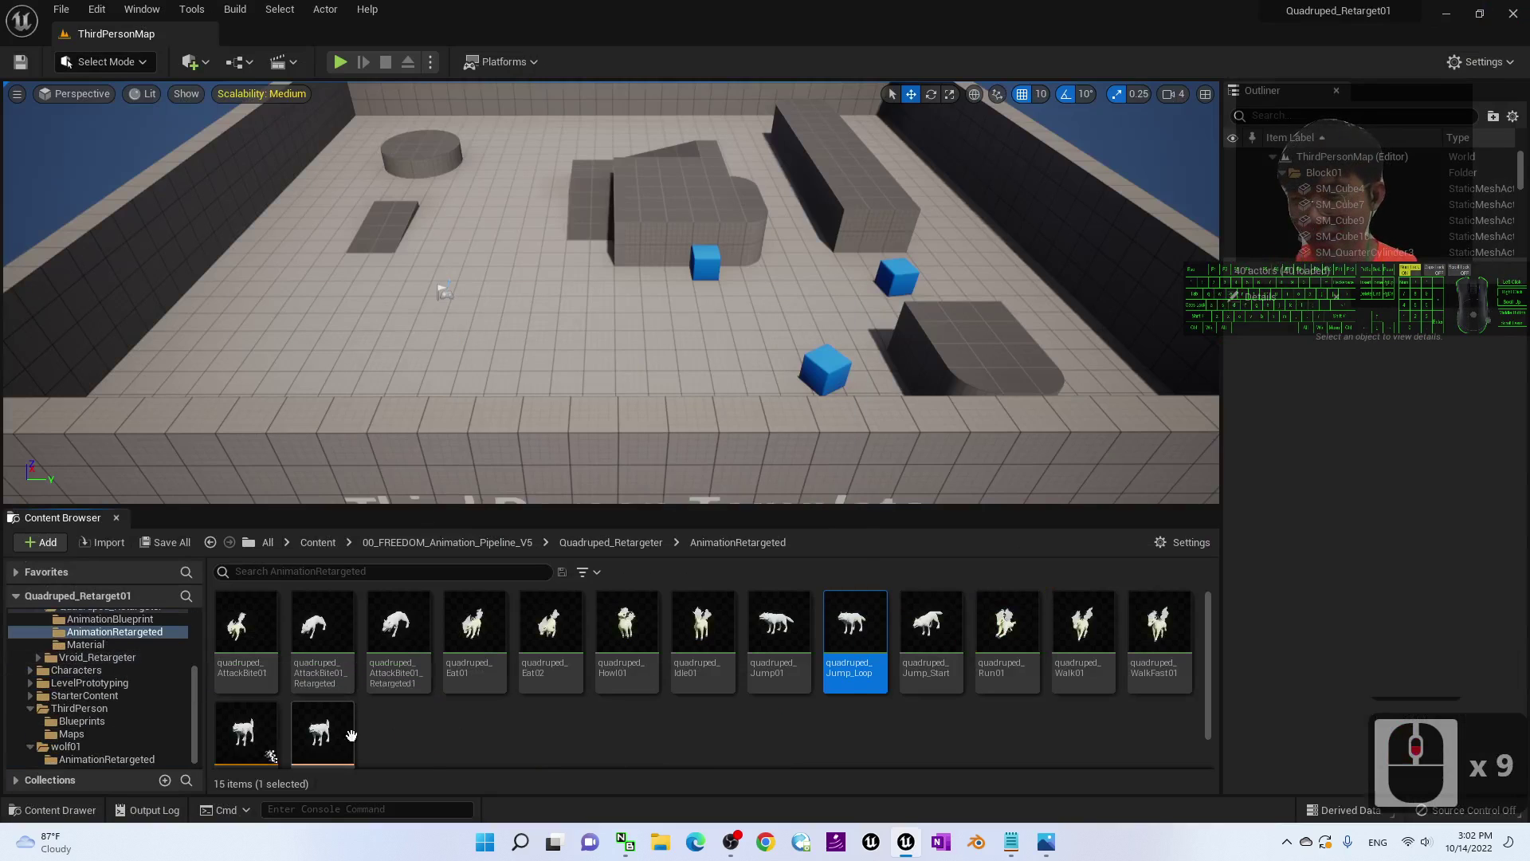
click(447, 728)
click(317, 625)
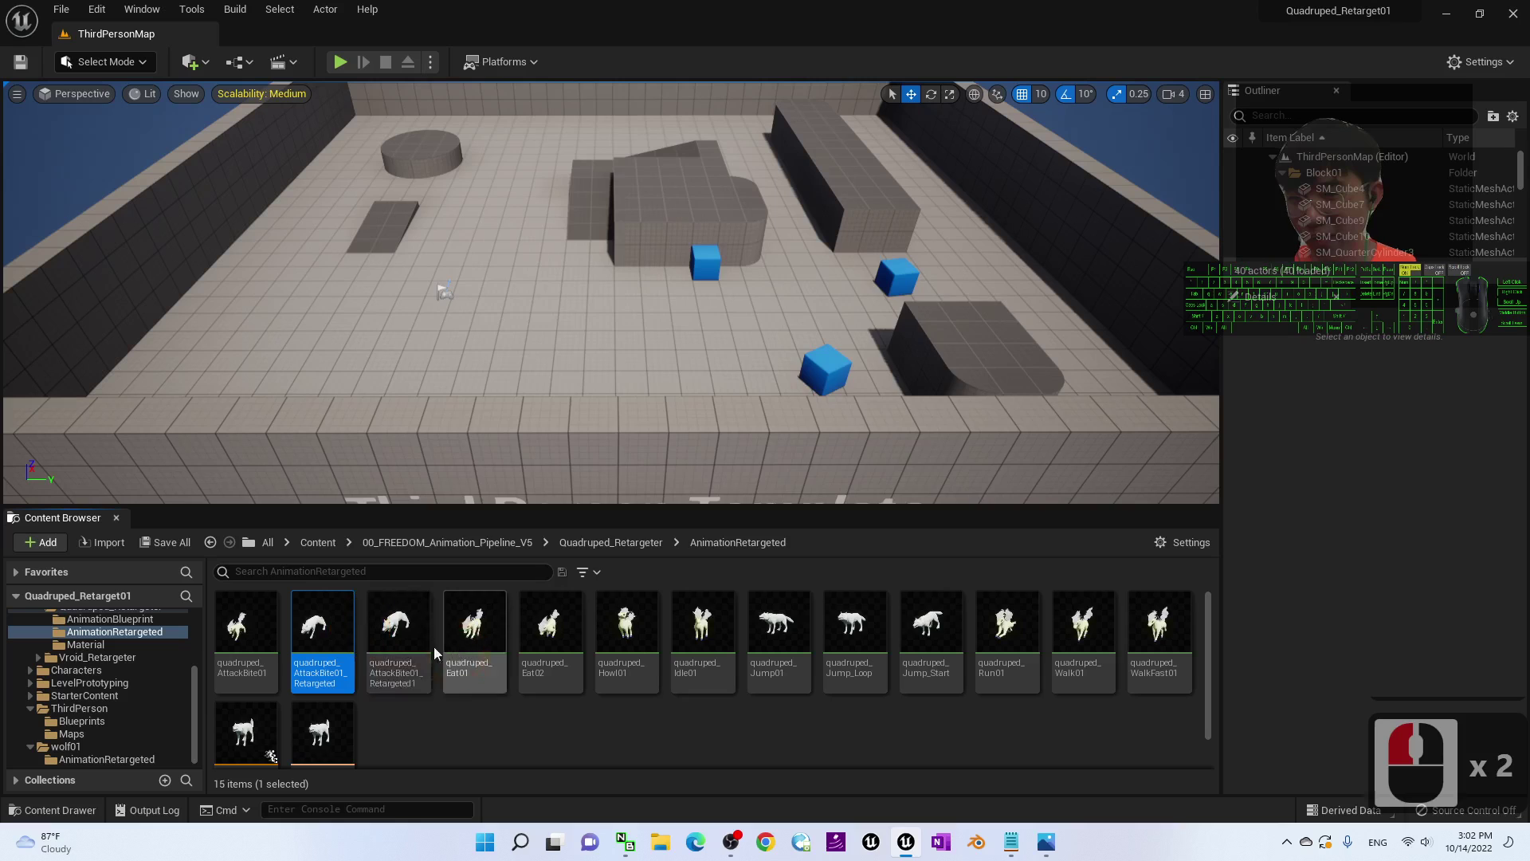
ctrl+click(396, 622)
ctrl+click(777, 626)
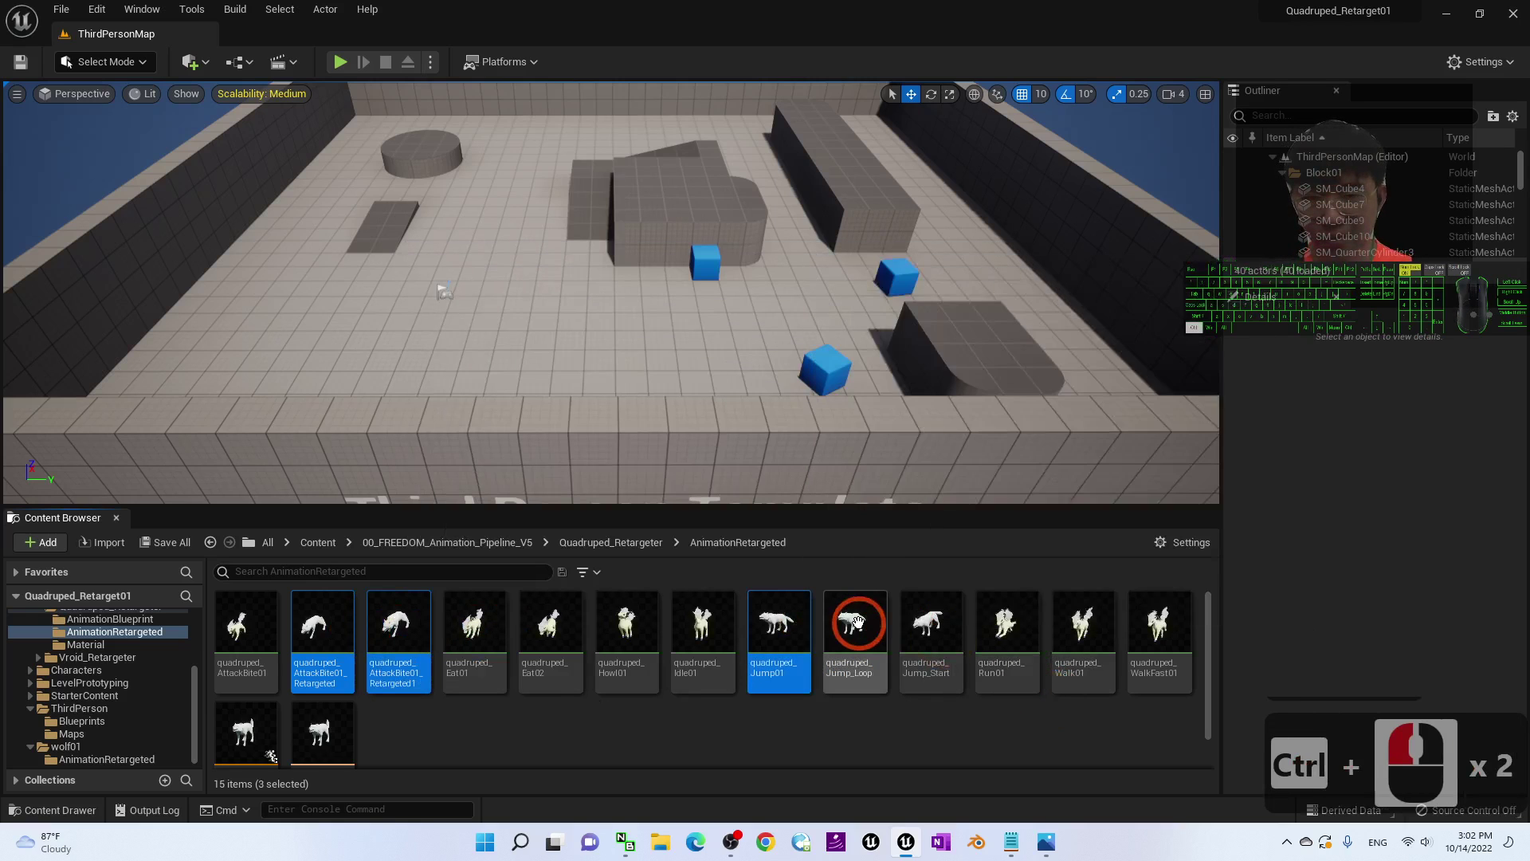
ctrl+click(857, 621)
ctrl+click(931, 626)
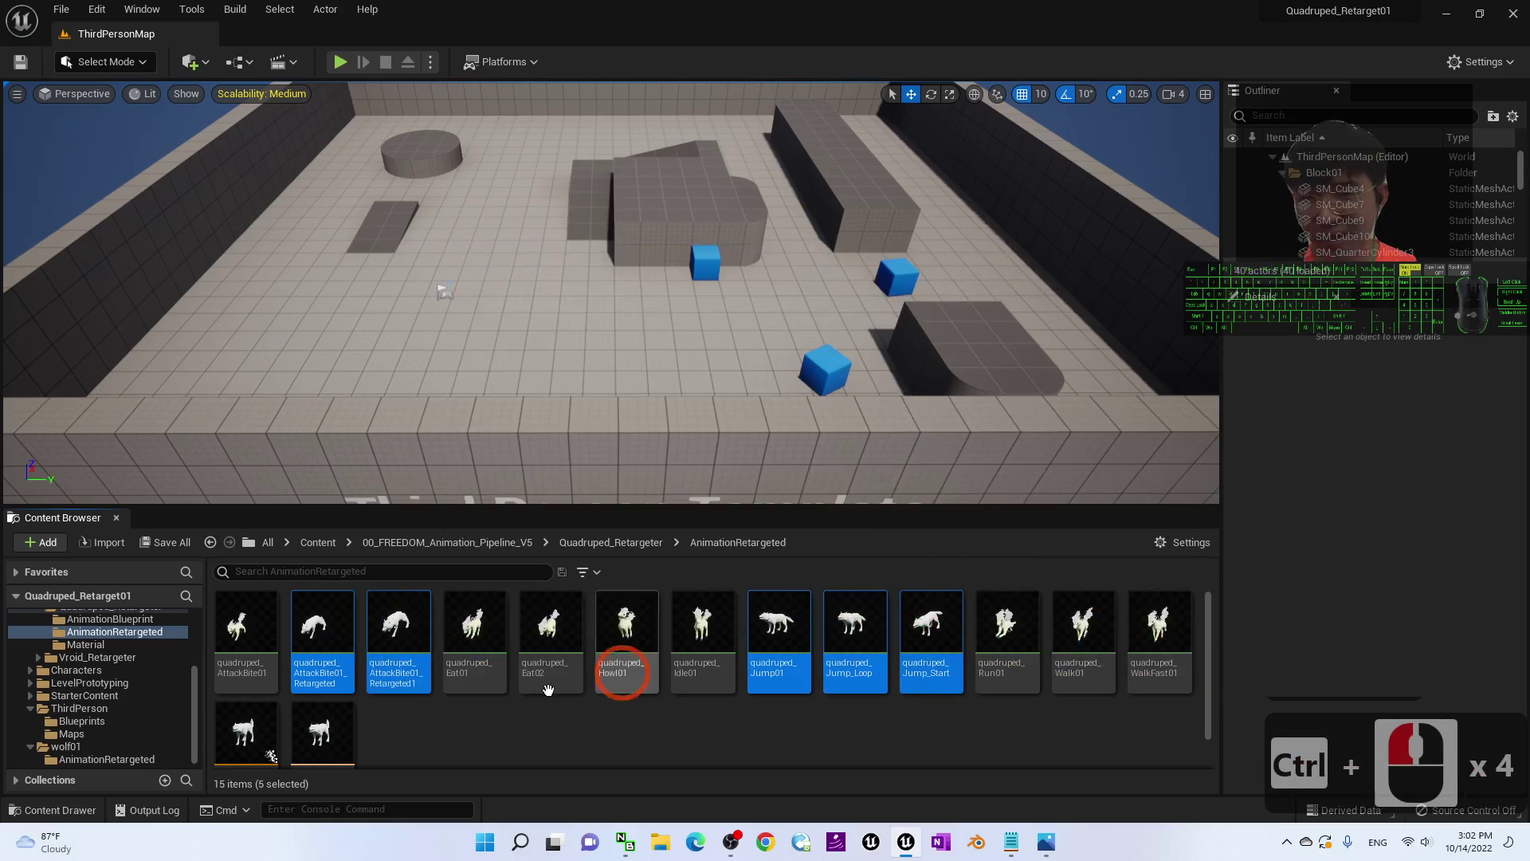
ctrl+click(319, 726)
ctrl+click(247, 732)
scroll(404, 703, down, 1)
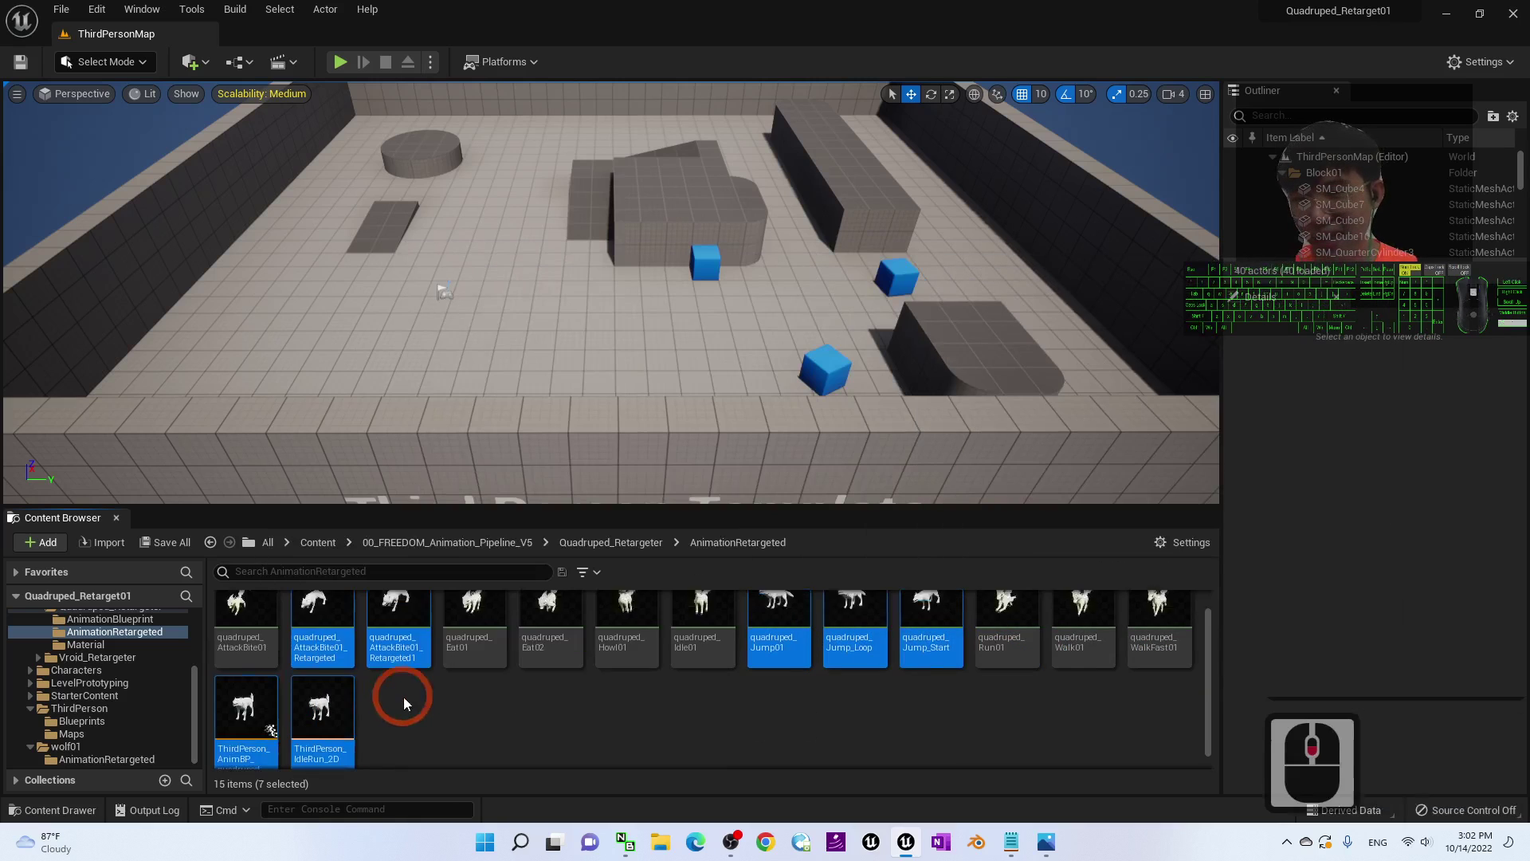
scroll(404, 703, down, 3)
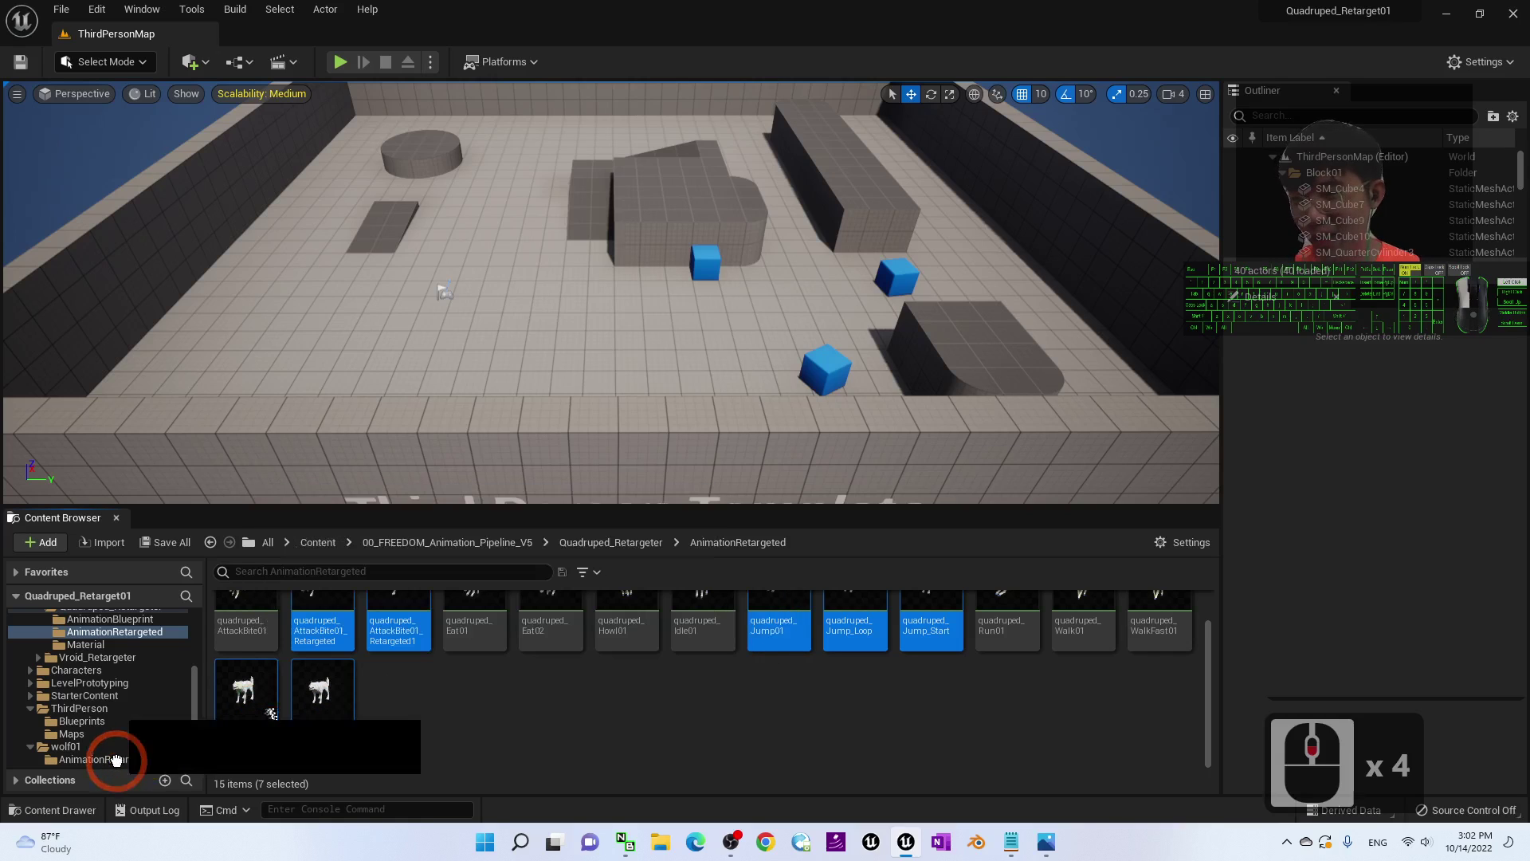
drag(117, 760, 120, 757)
click(154, 709)
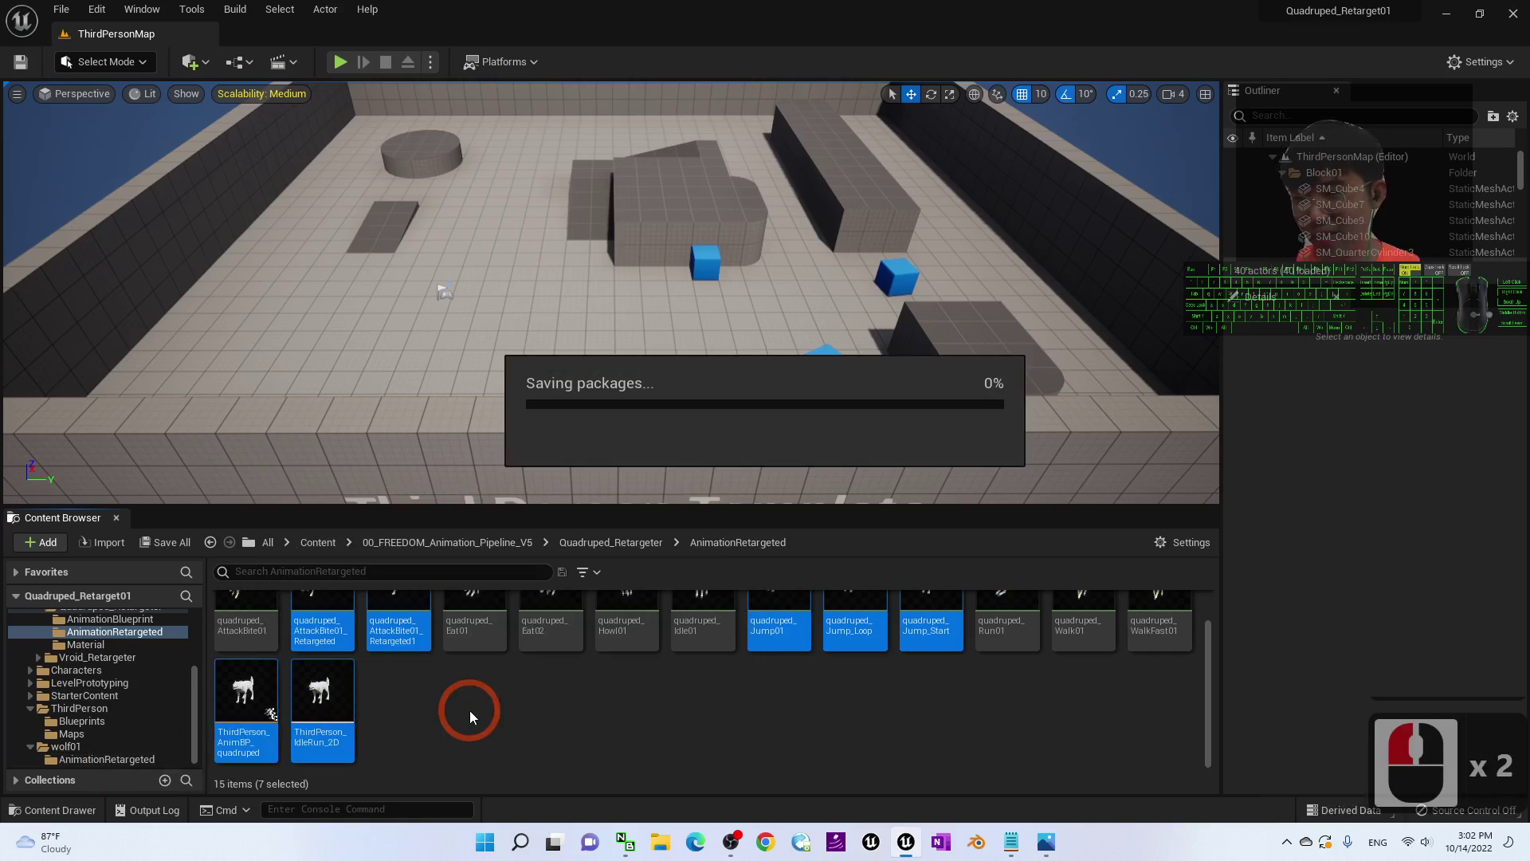
scroll(932, 674, up, 4)
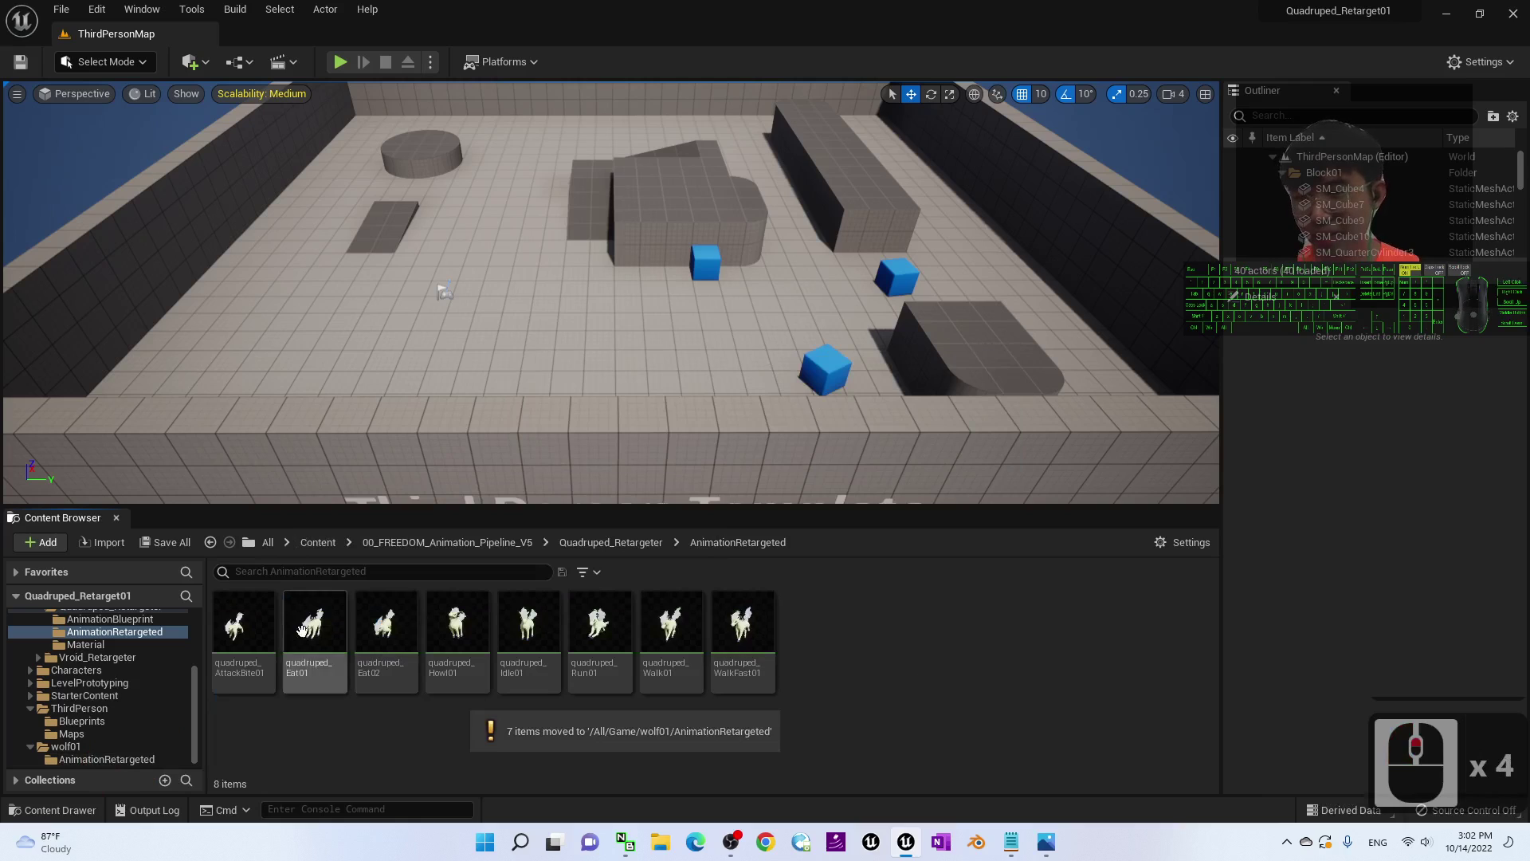
- Open wolf01's AnimationRetargeted folder, inspect the ThirdPerson_IdleRun_2D blend space, and close its editor
click(106, 759)
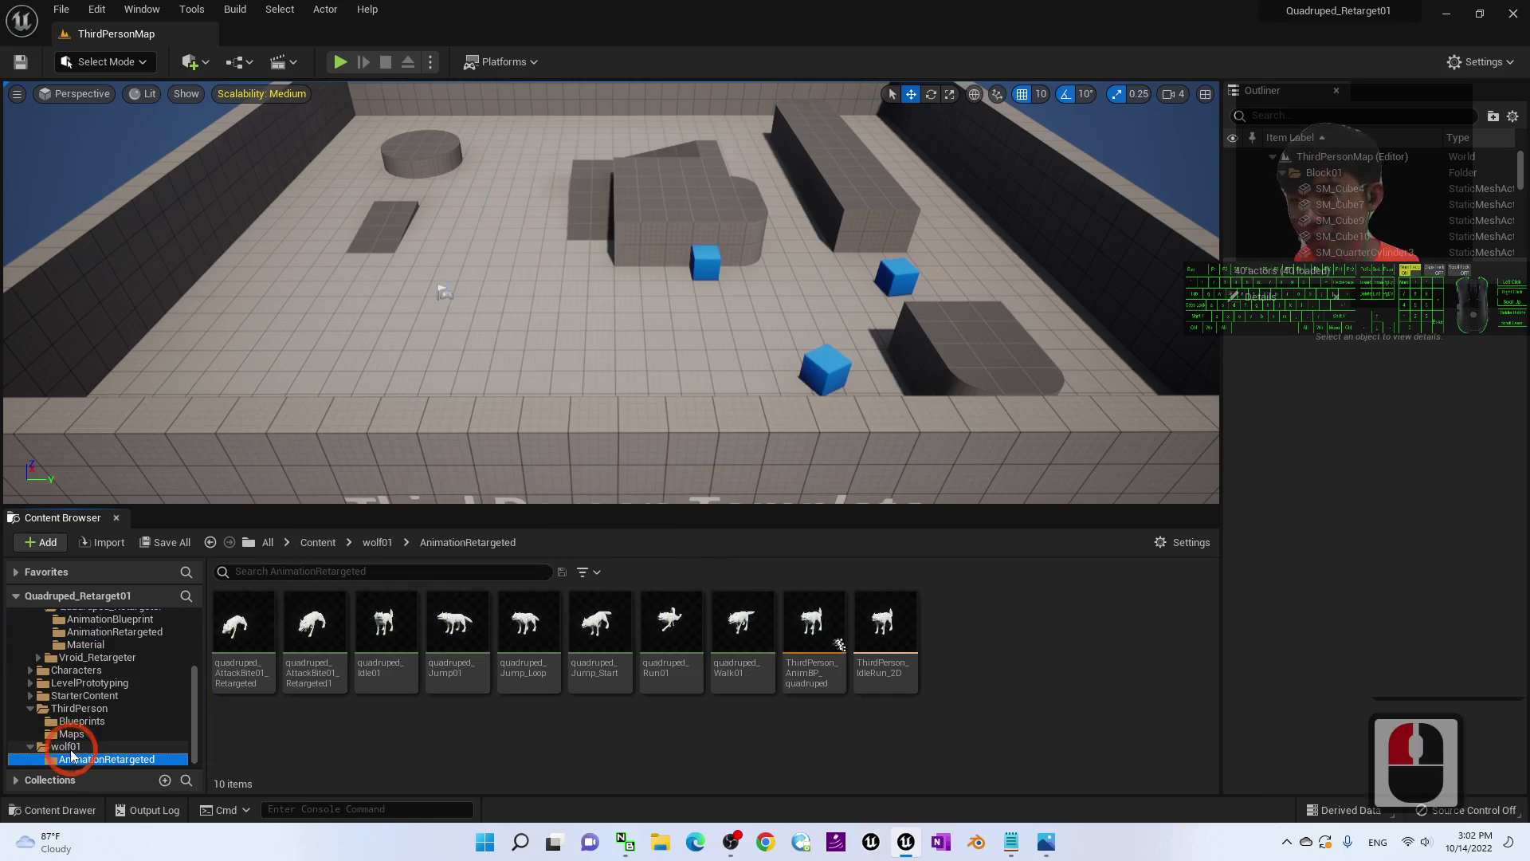
click(339, 639)
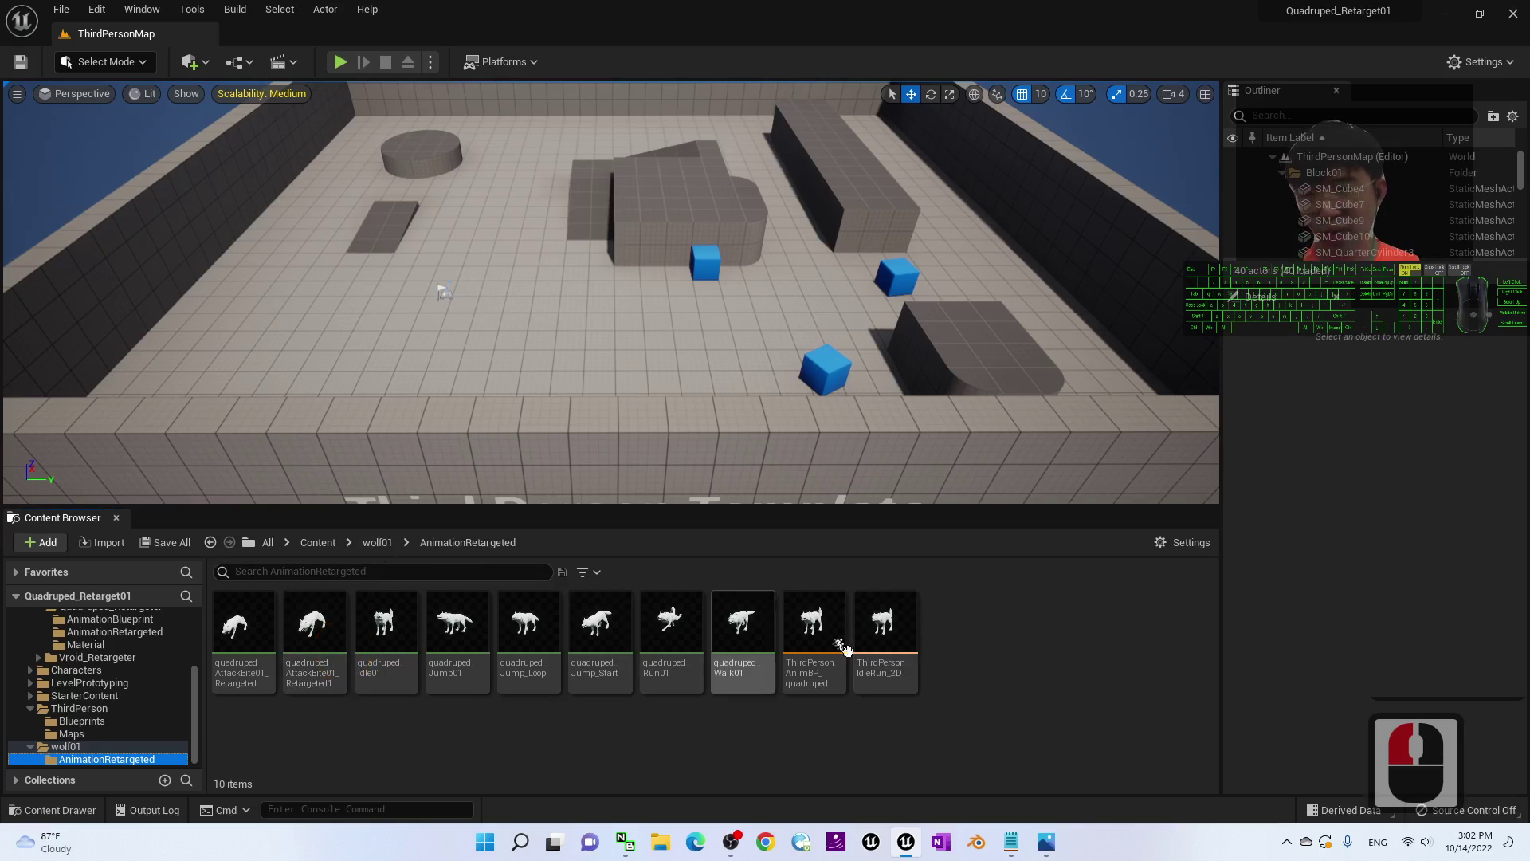
double_click(883, 628)
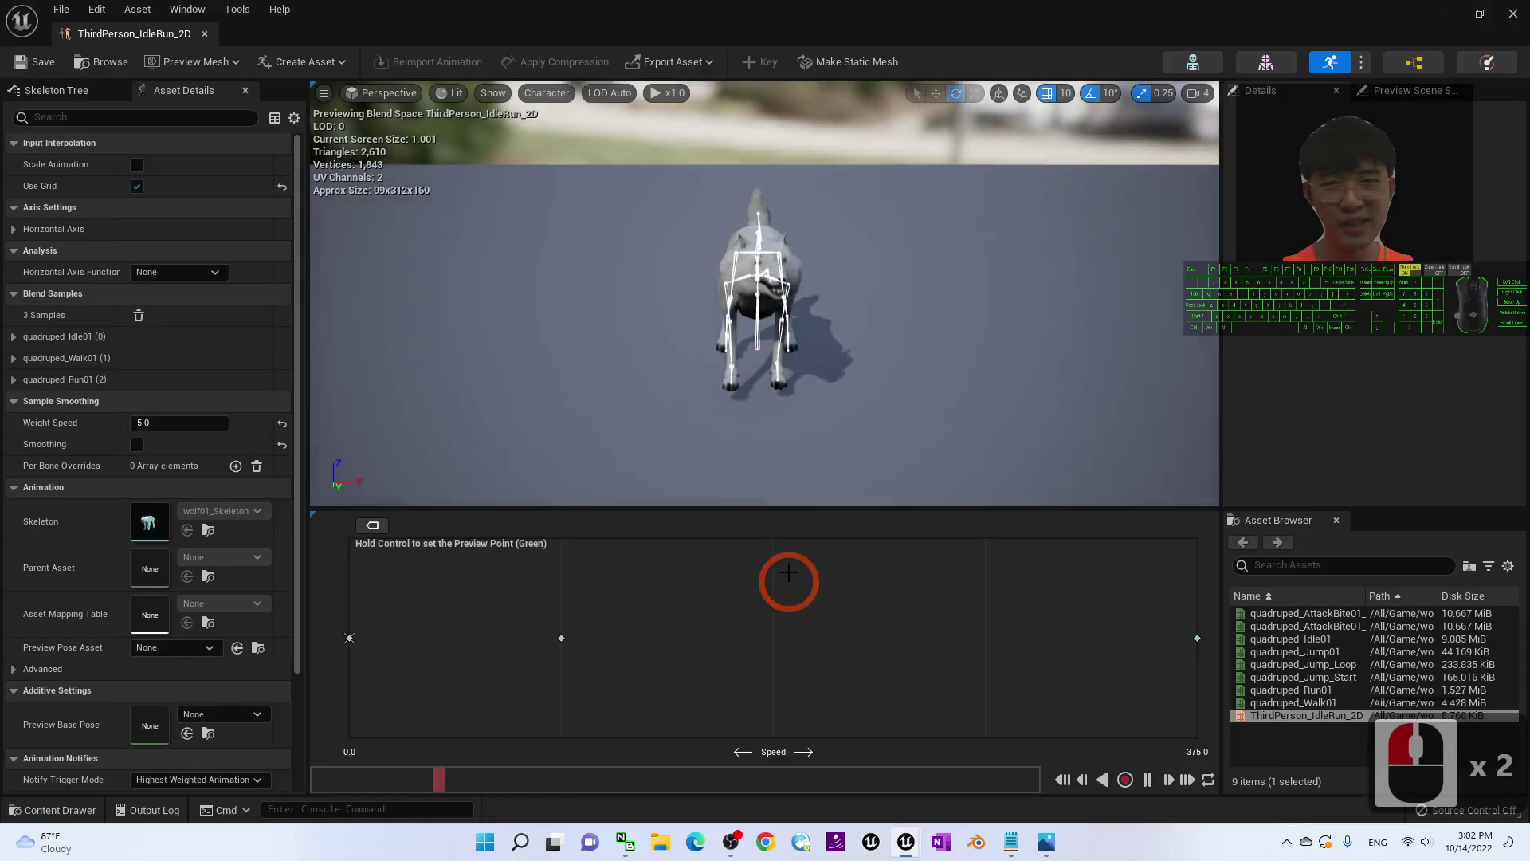
click(1512, 14)
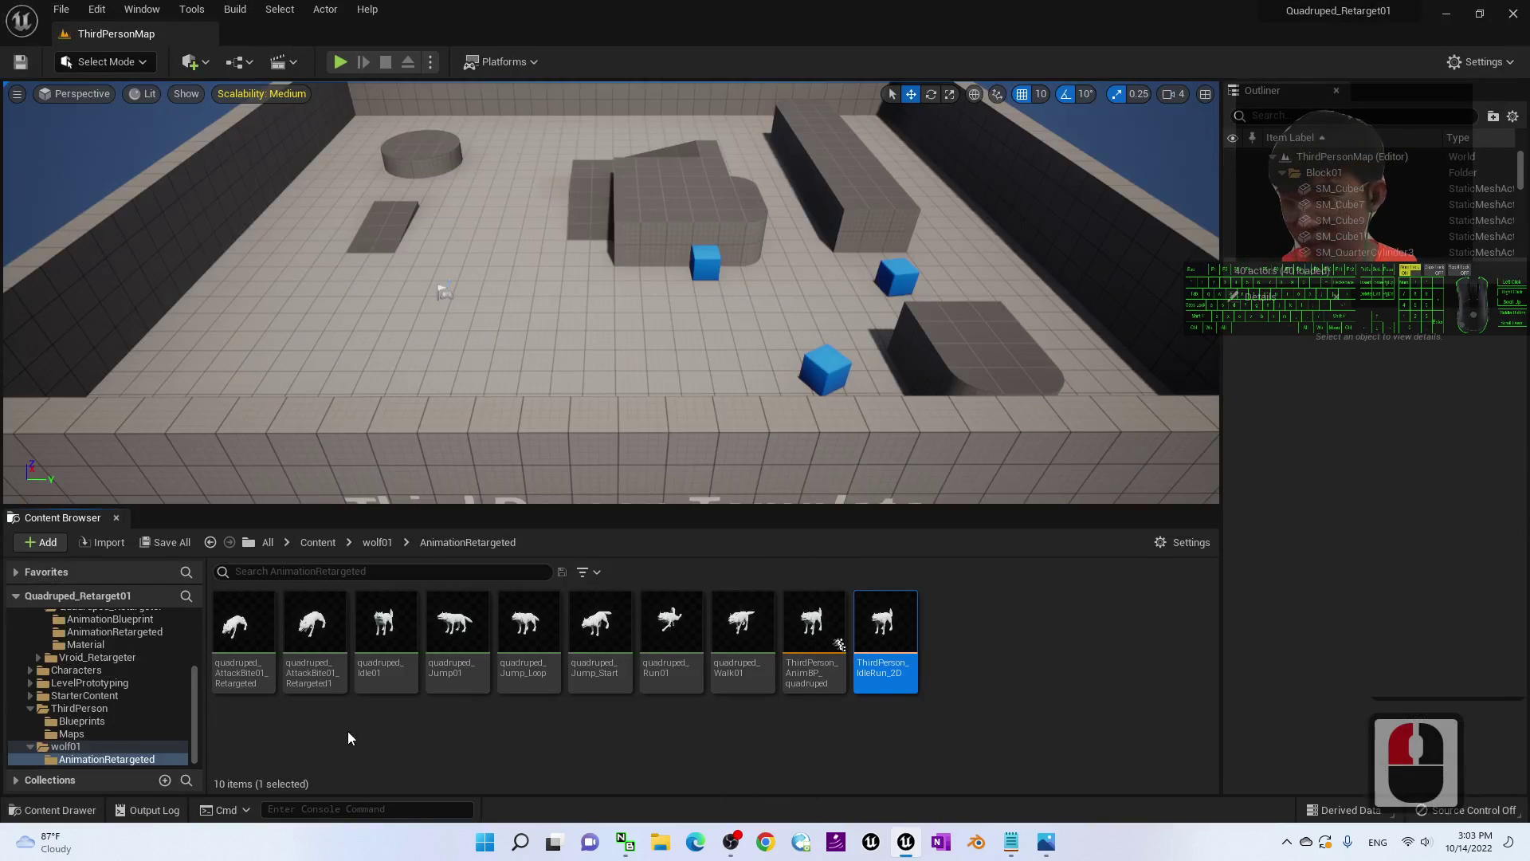
click(455, 701)
click(839, 763)
click(239, 624)
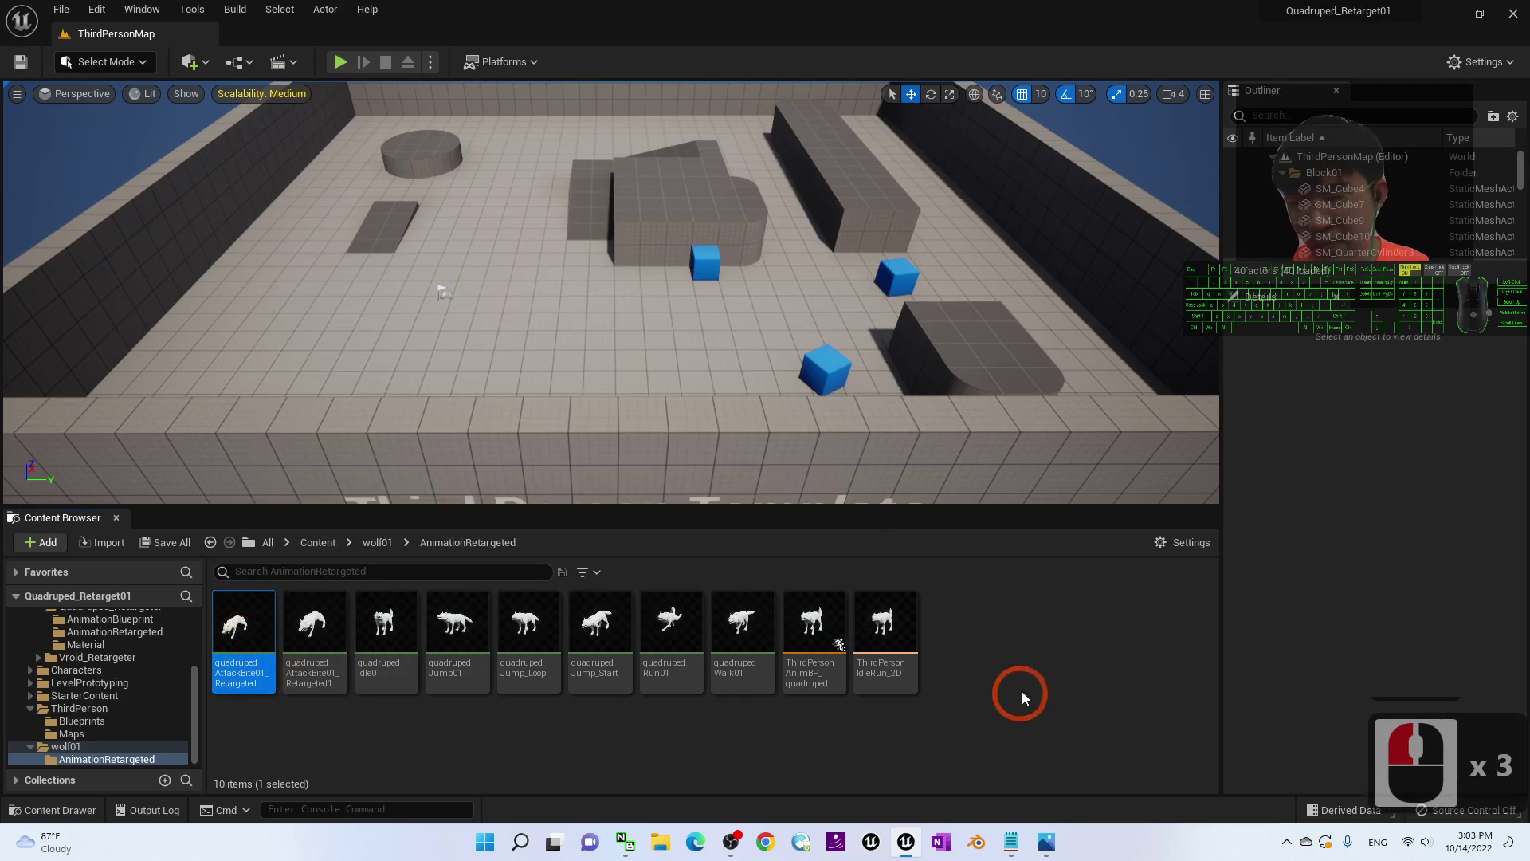
click(1020, 690)
- Rename the ThirdPerson_AnimBP_quadruped animation blueprint in wolf01's AnimationRetargeted folder as ThirdPerson_AnimBP_Wolf01
click(821, 638)
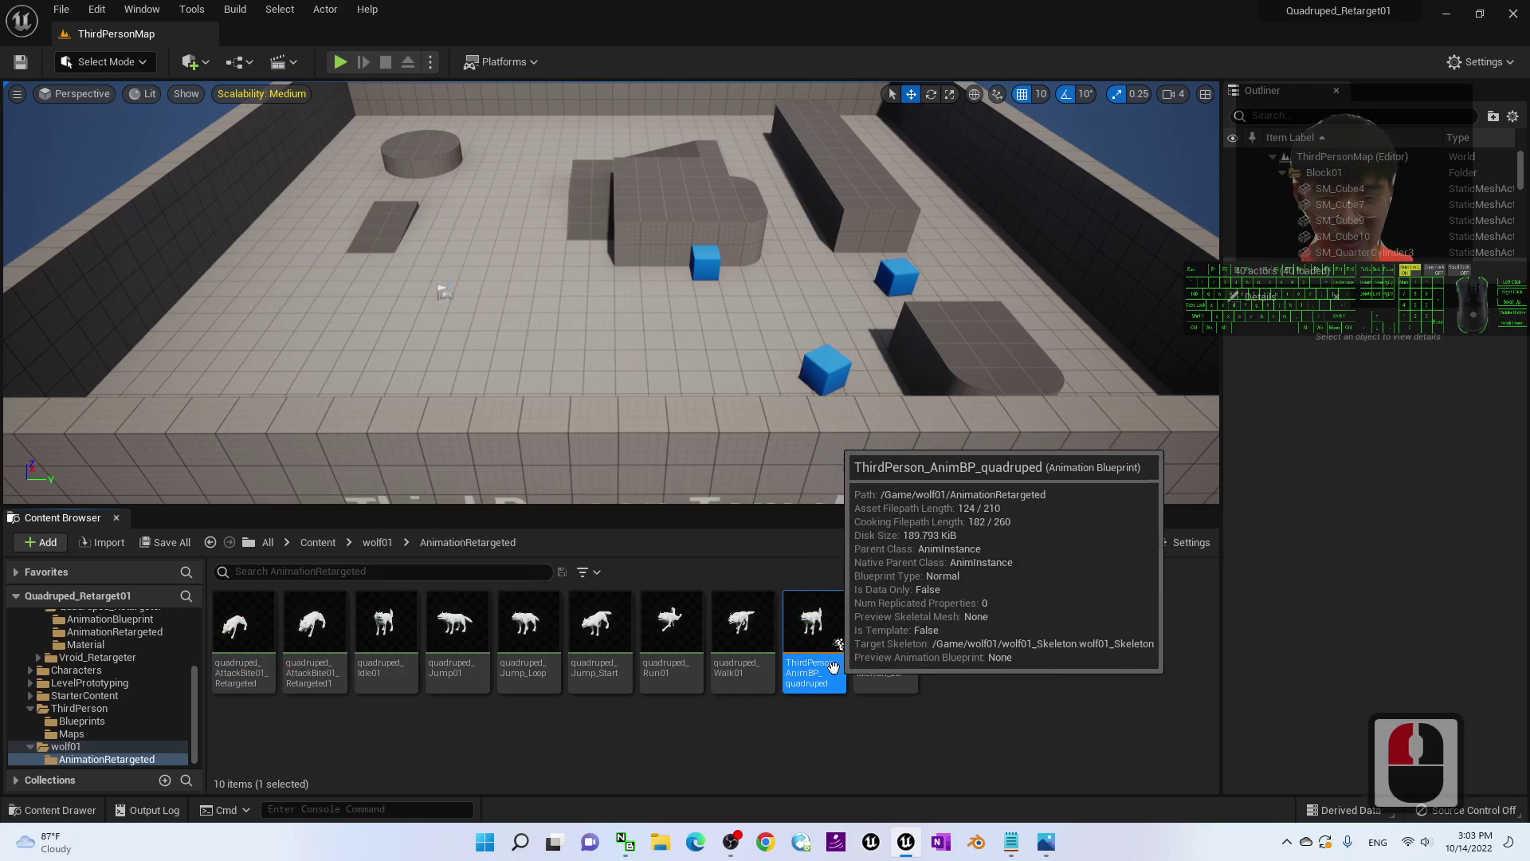
click(1141, 696)
click(806, 620)
click(1169, 739)
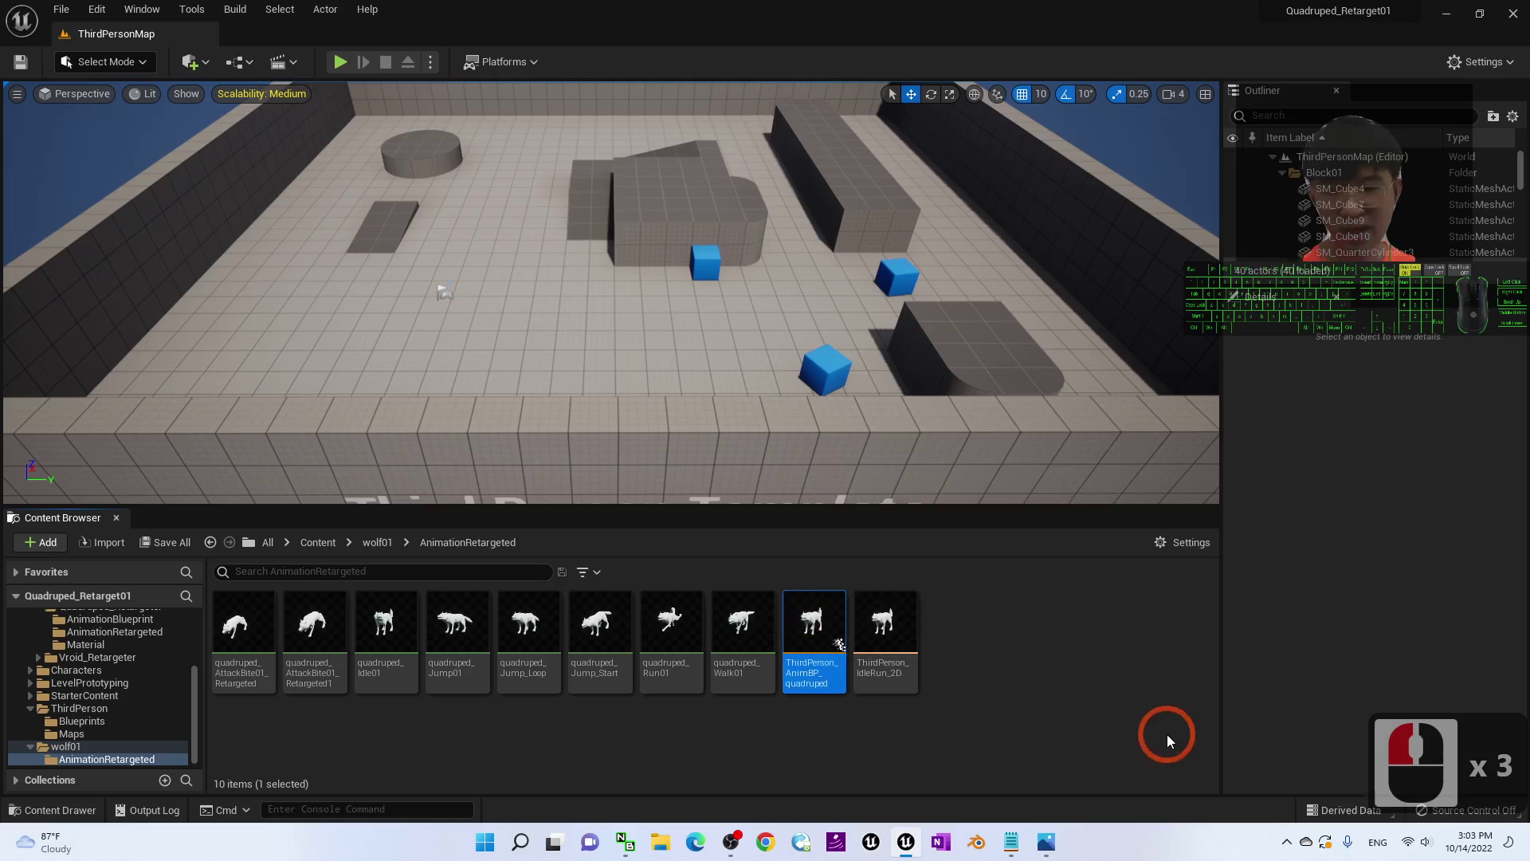
key(F2)
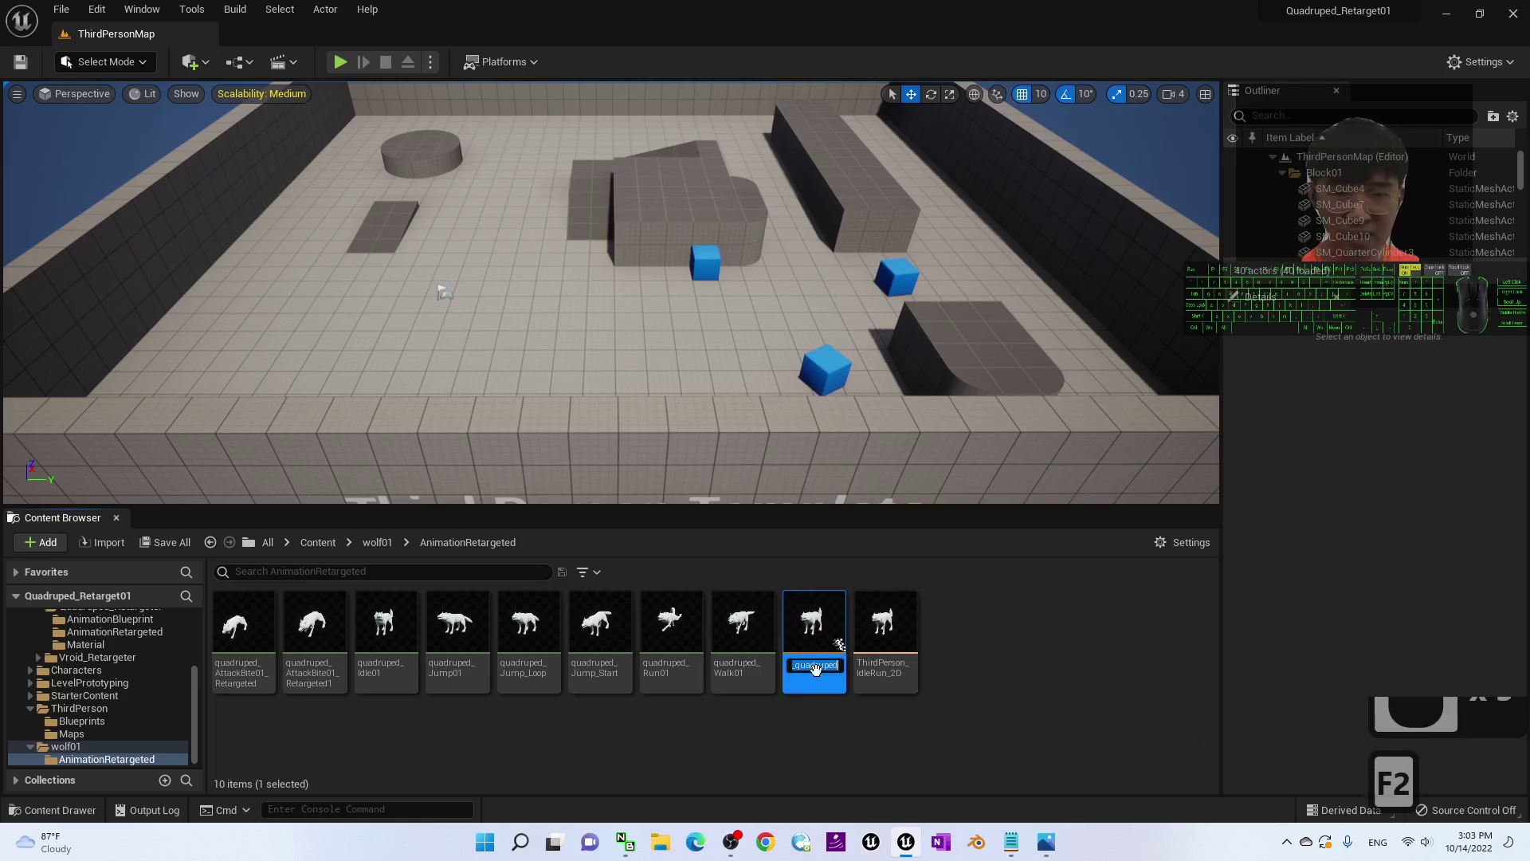
click(1193, 708)
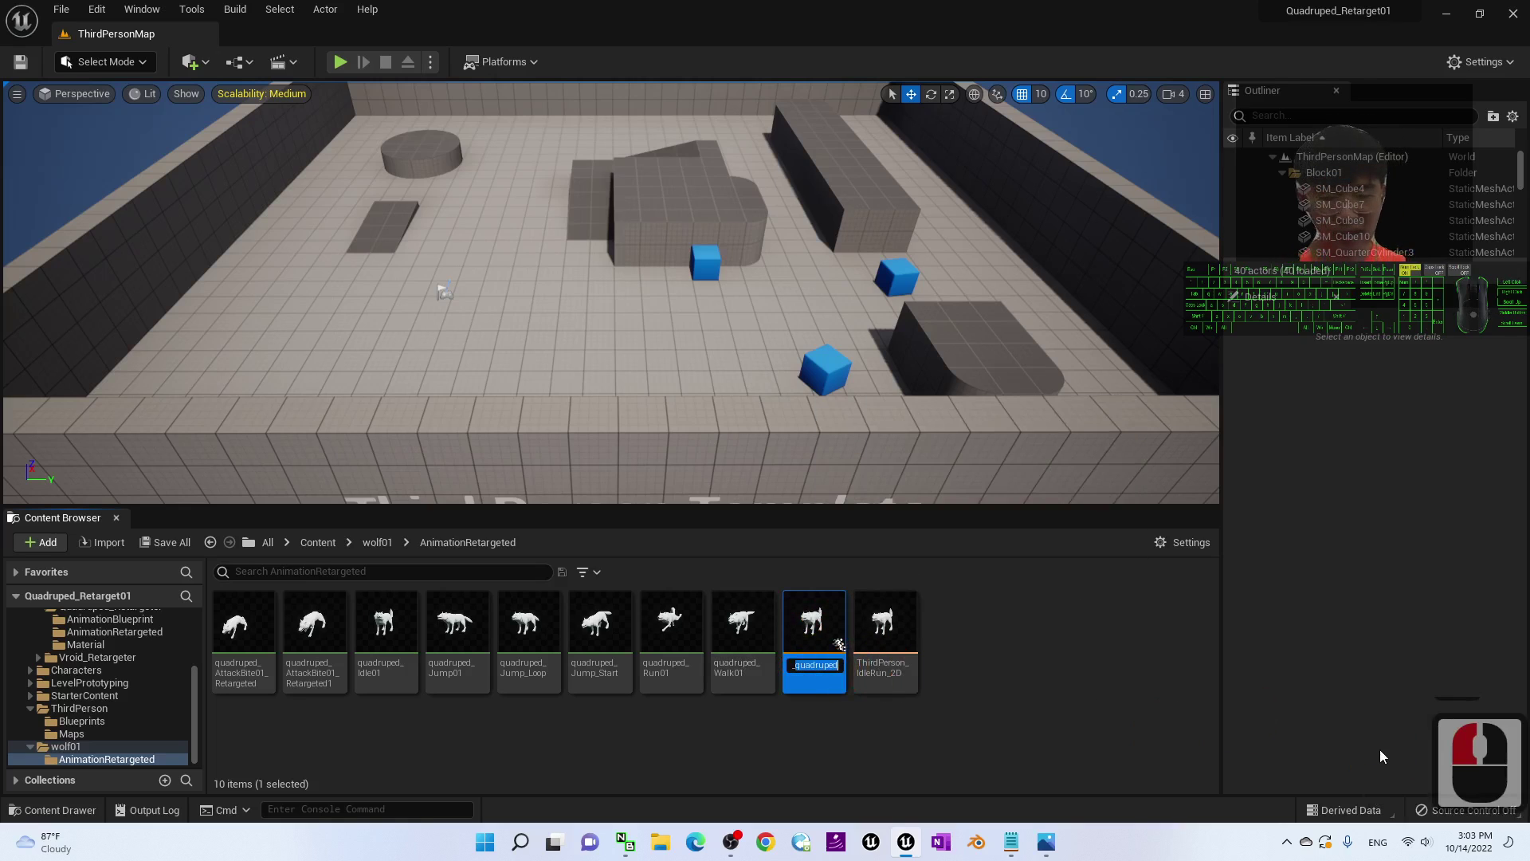
key(BackSpace)
text(wol)
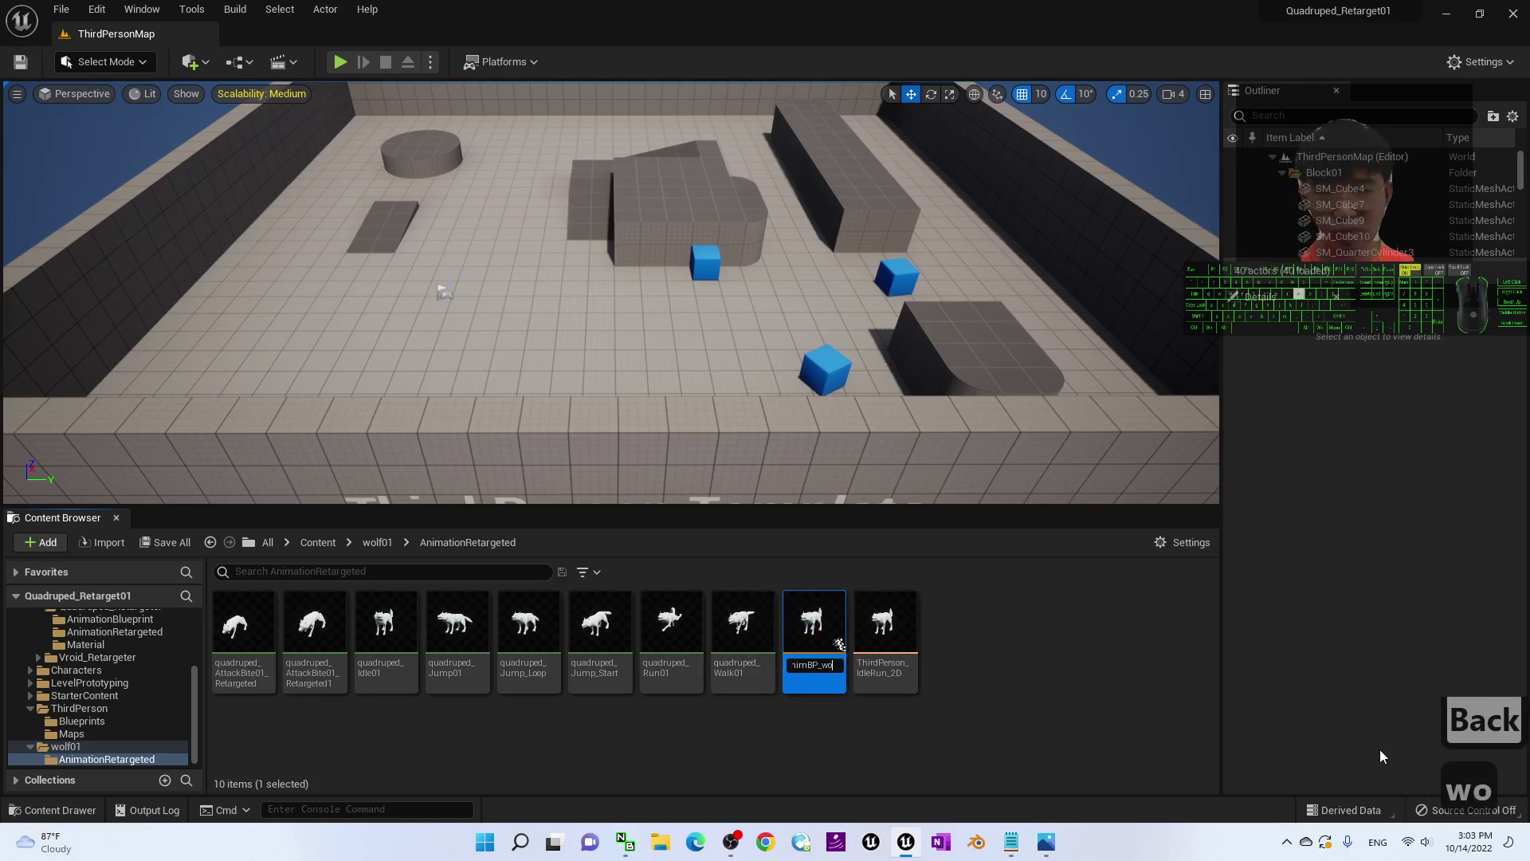
key(BackSpace)
key(BackSpace)
key(BackSpace)
text(Wolf01)
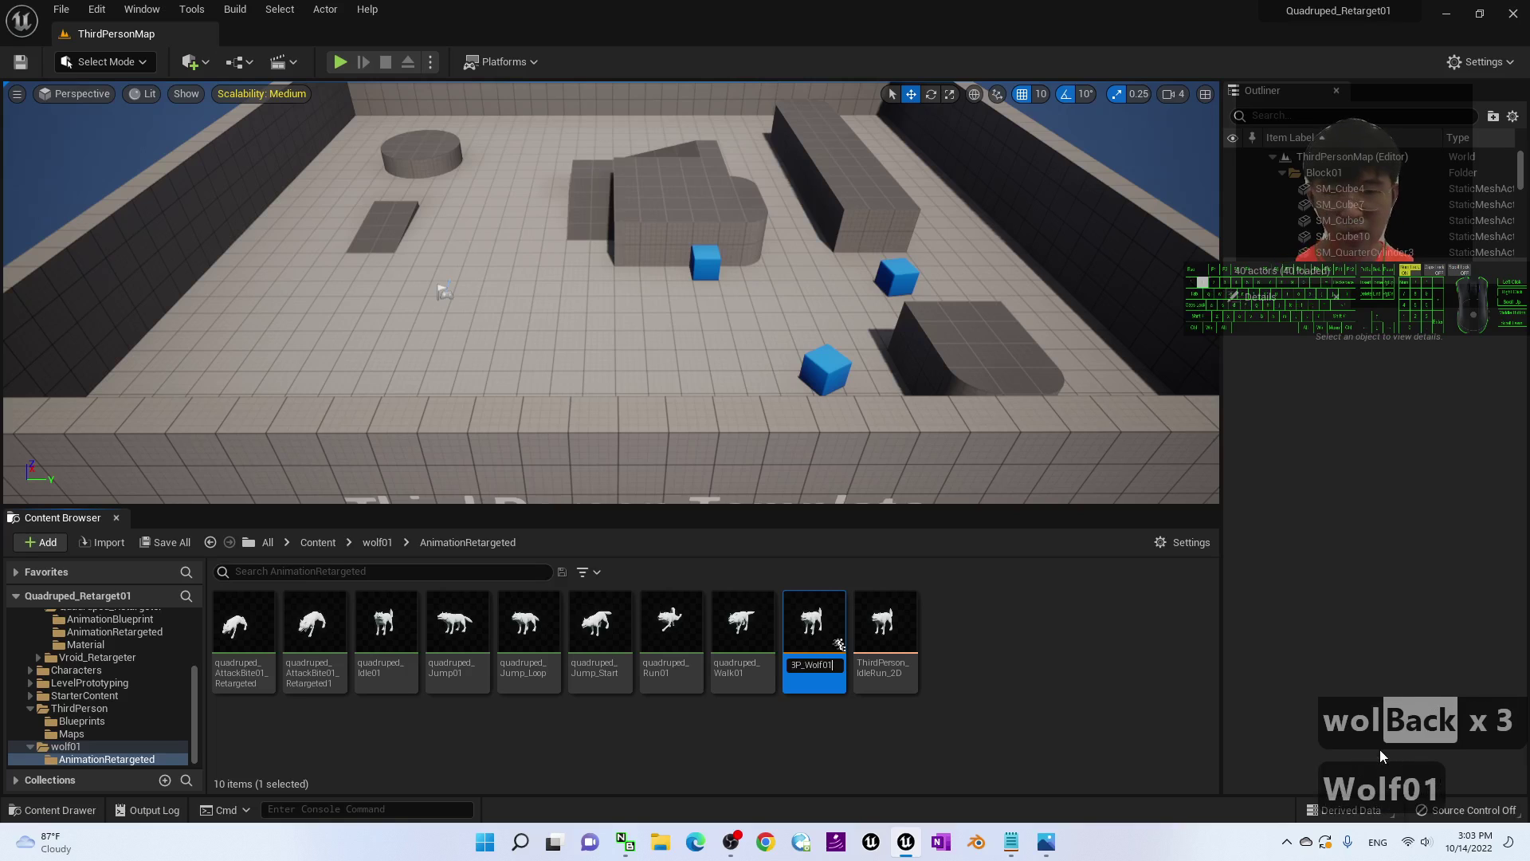
key(Return)
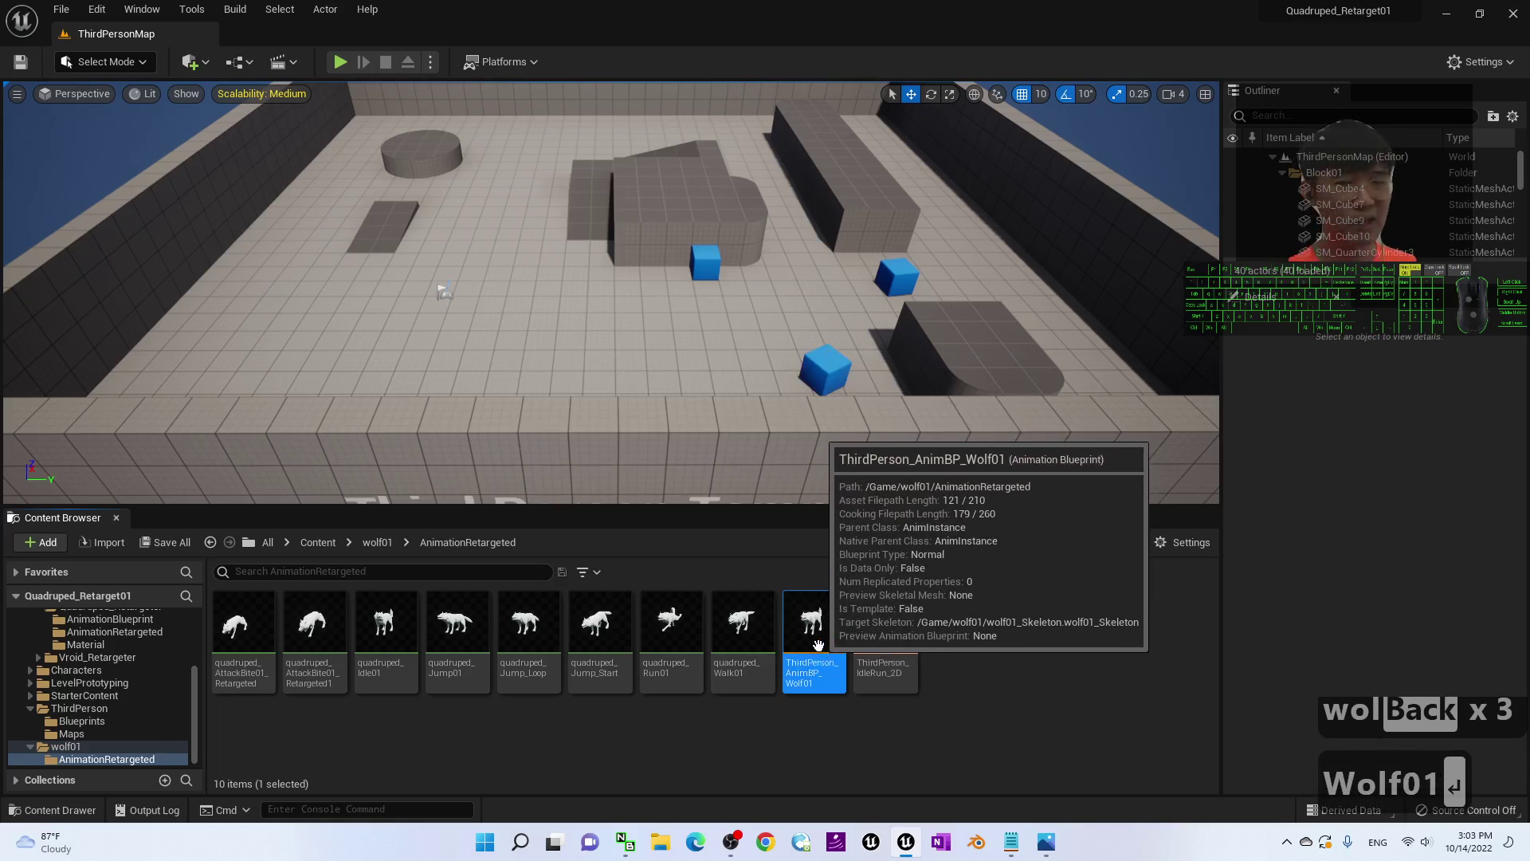
click(970, 650)
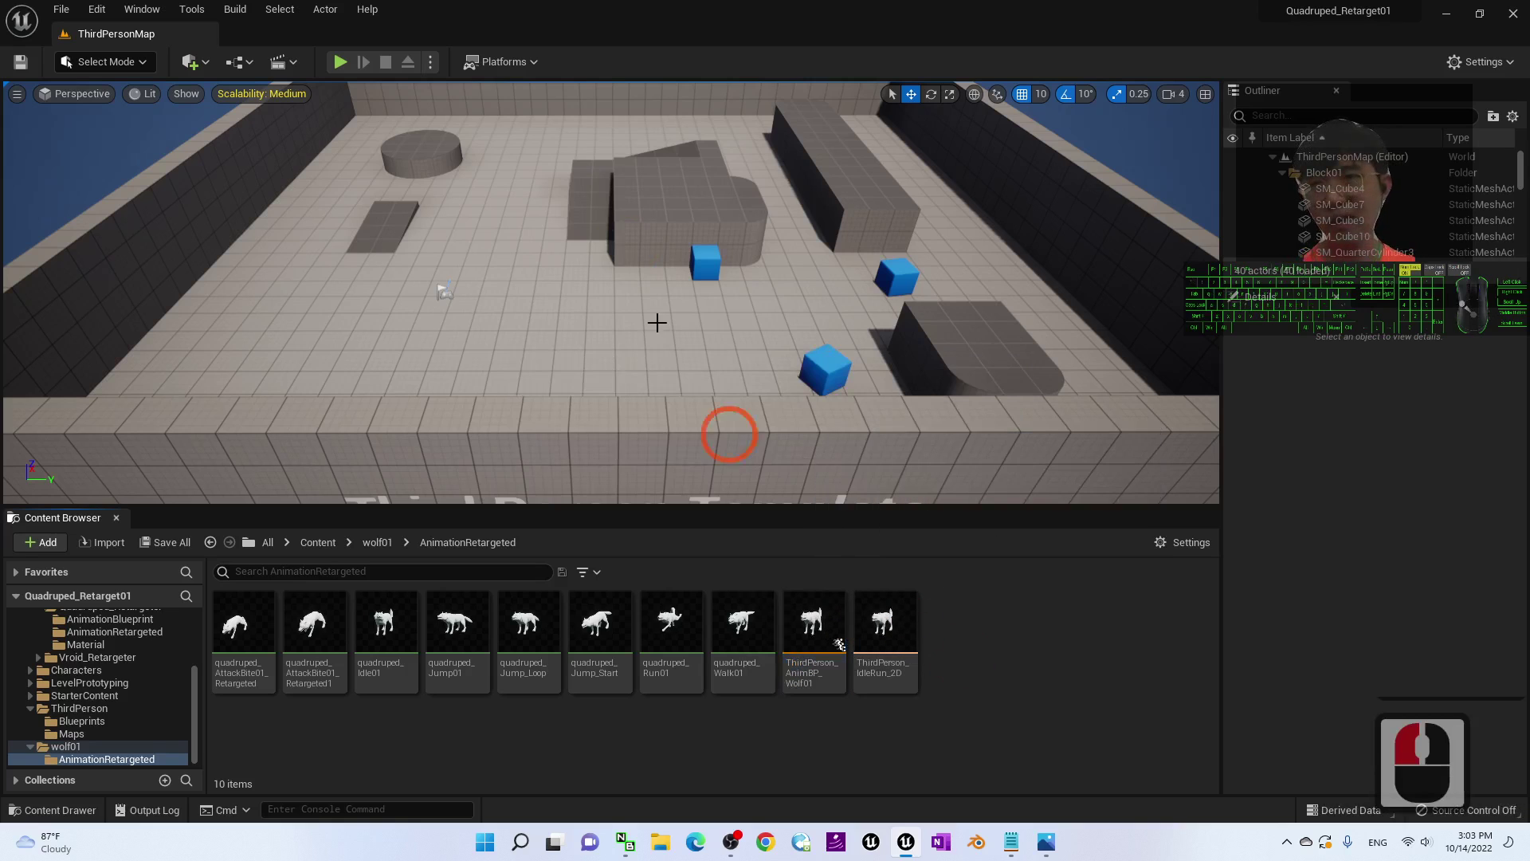
- Play the level to check which character is controlled, run and jump around with it, and stop the session
click(343, 70)
click(901, 417)
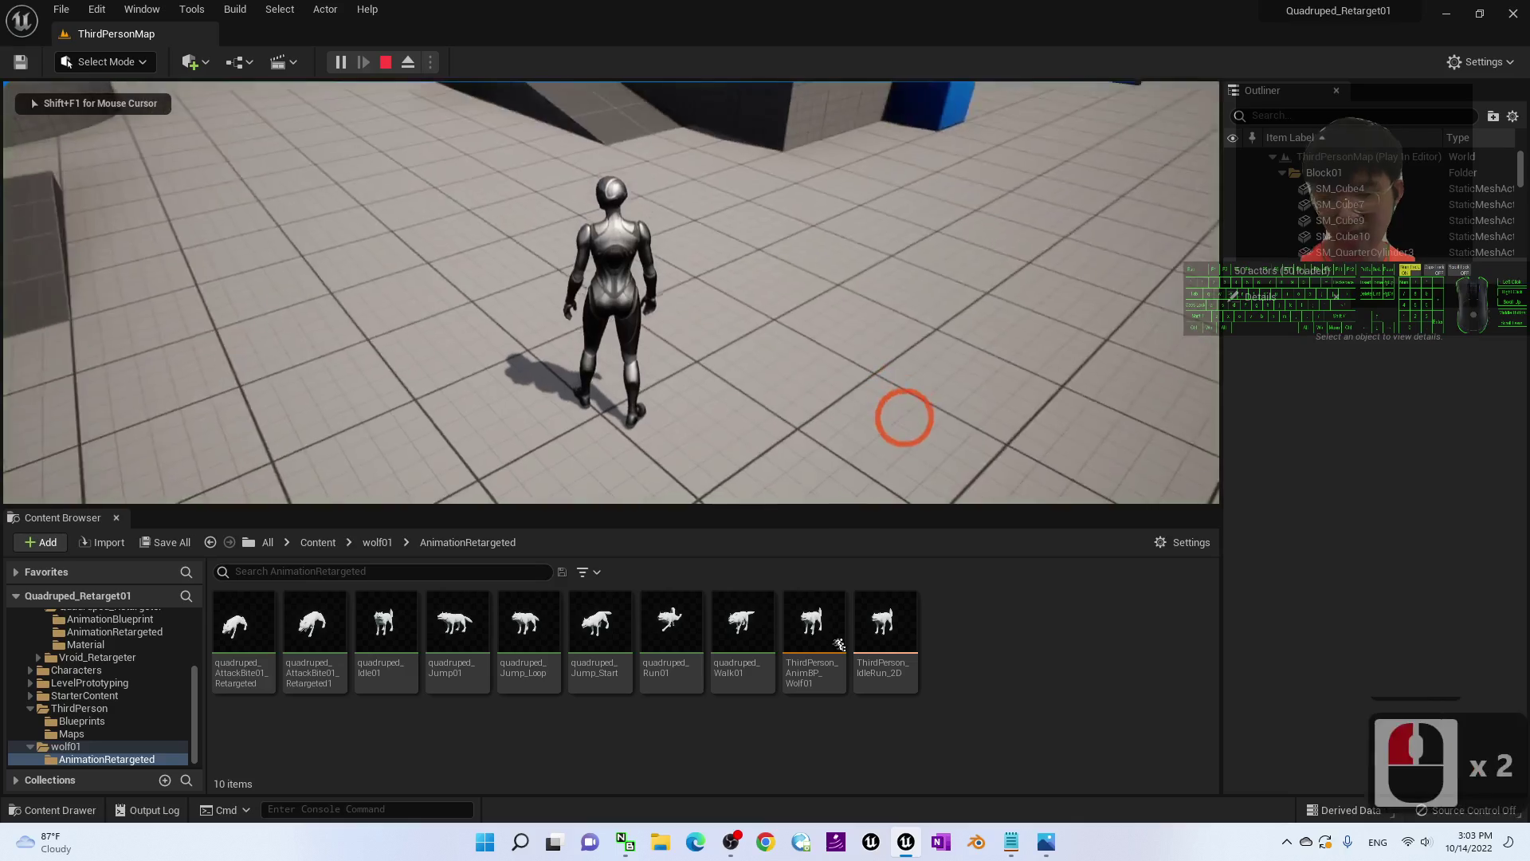
key(w)
key(a)
key(s)
key(d)
key(w)
key(a)
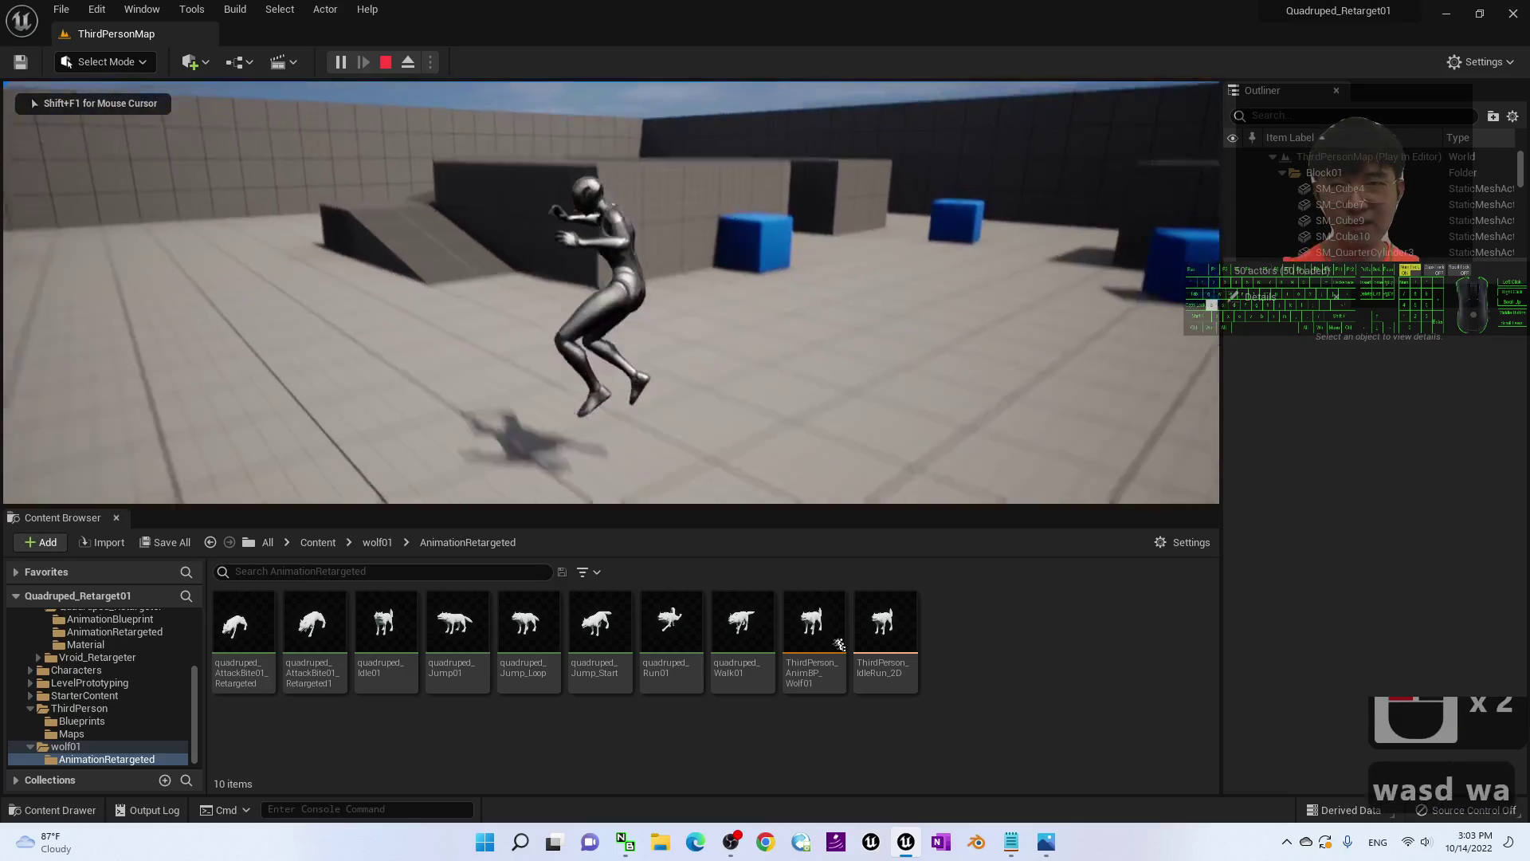
key(w)
key(s)
key(d)
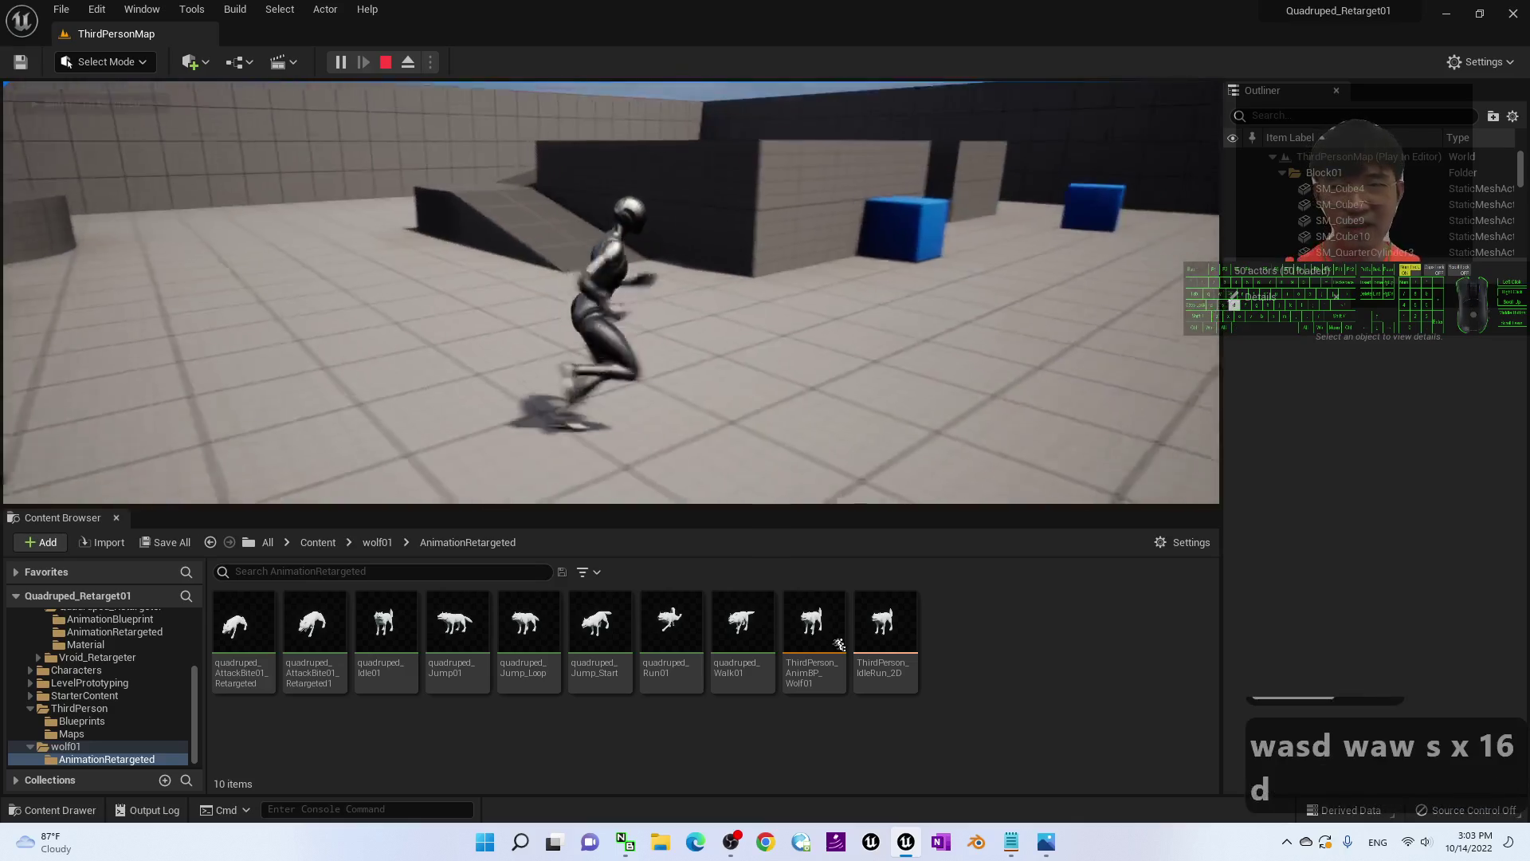
key(s)
key(a)
key(w)
key(a)
key(s)
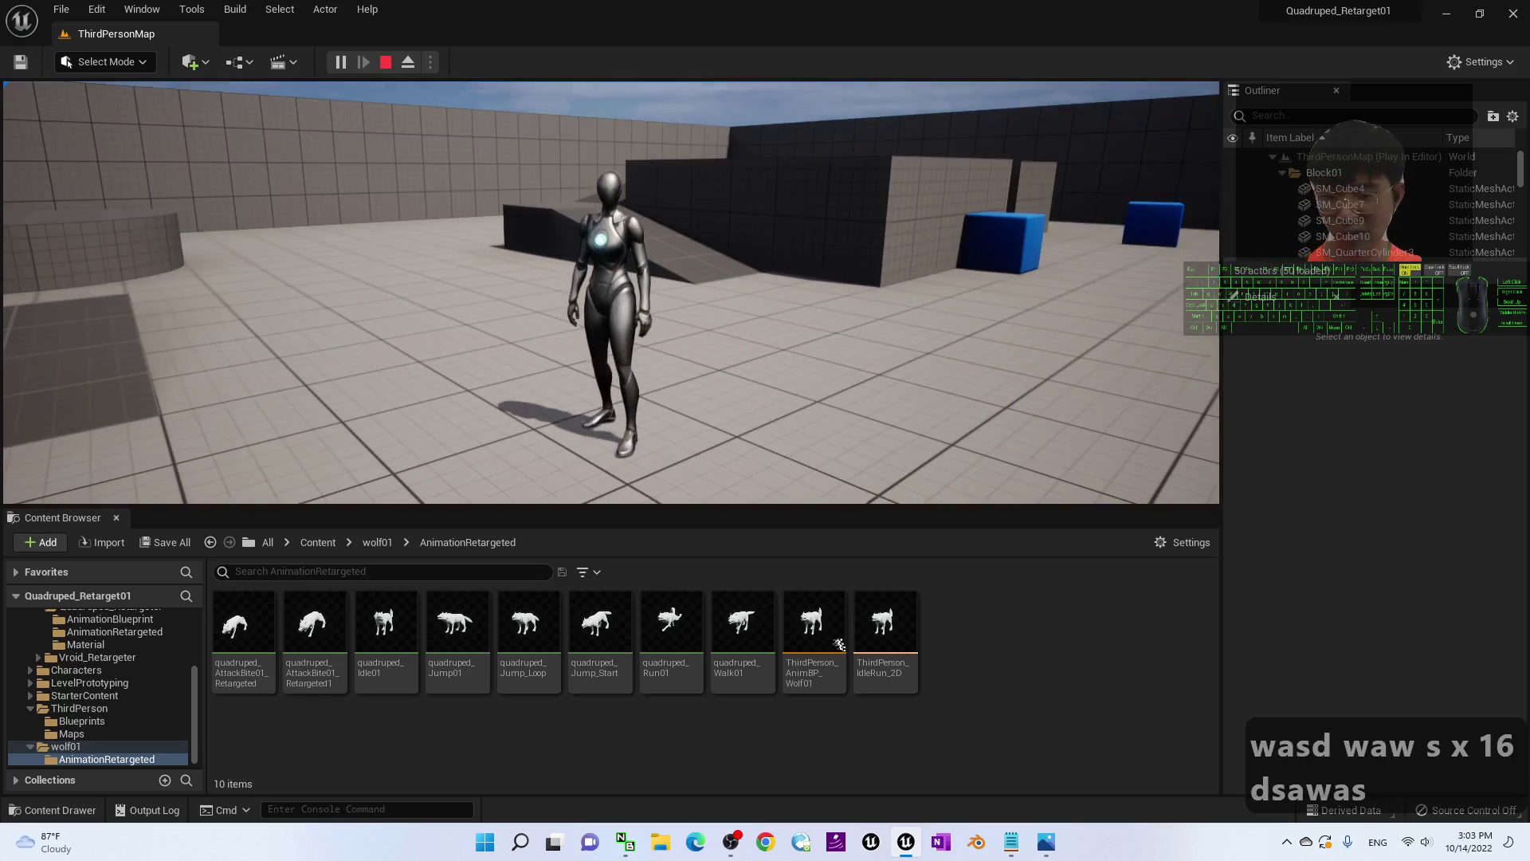
key(Escape)
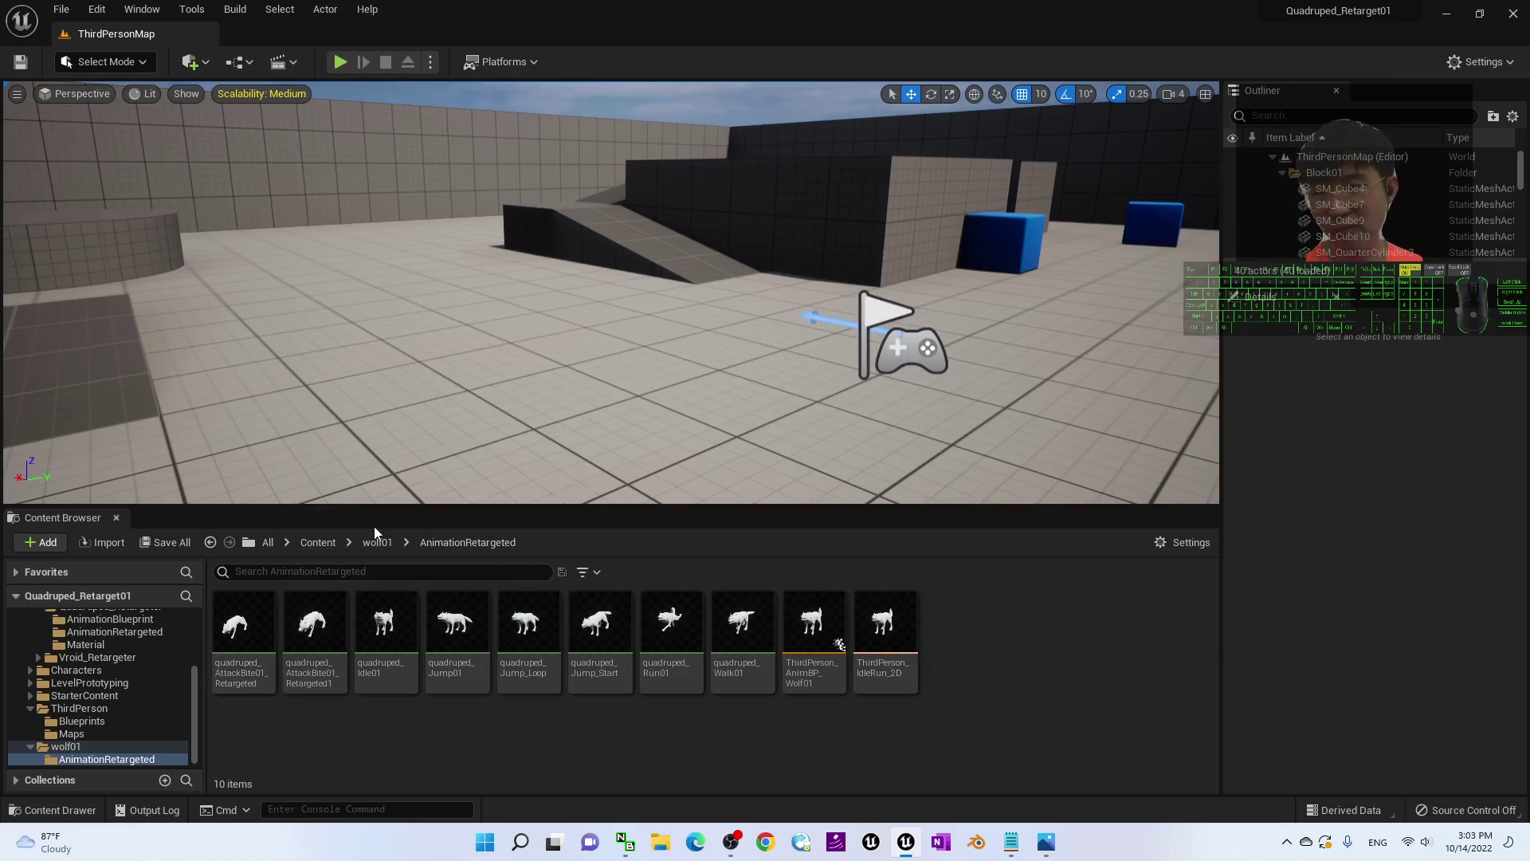
- Browse to the Blueprints folder inside the ThirdPerson content folder
click(323, 542)
double_click(519, 625)
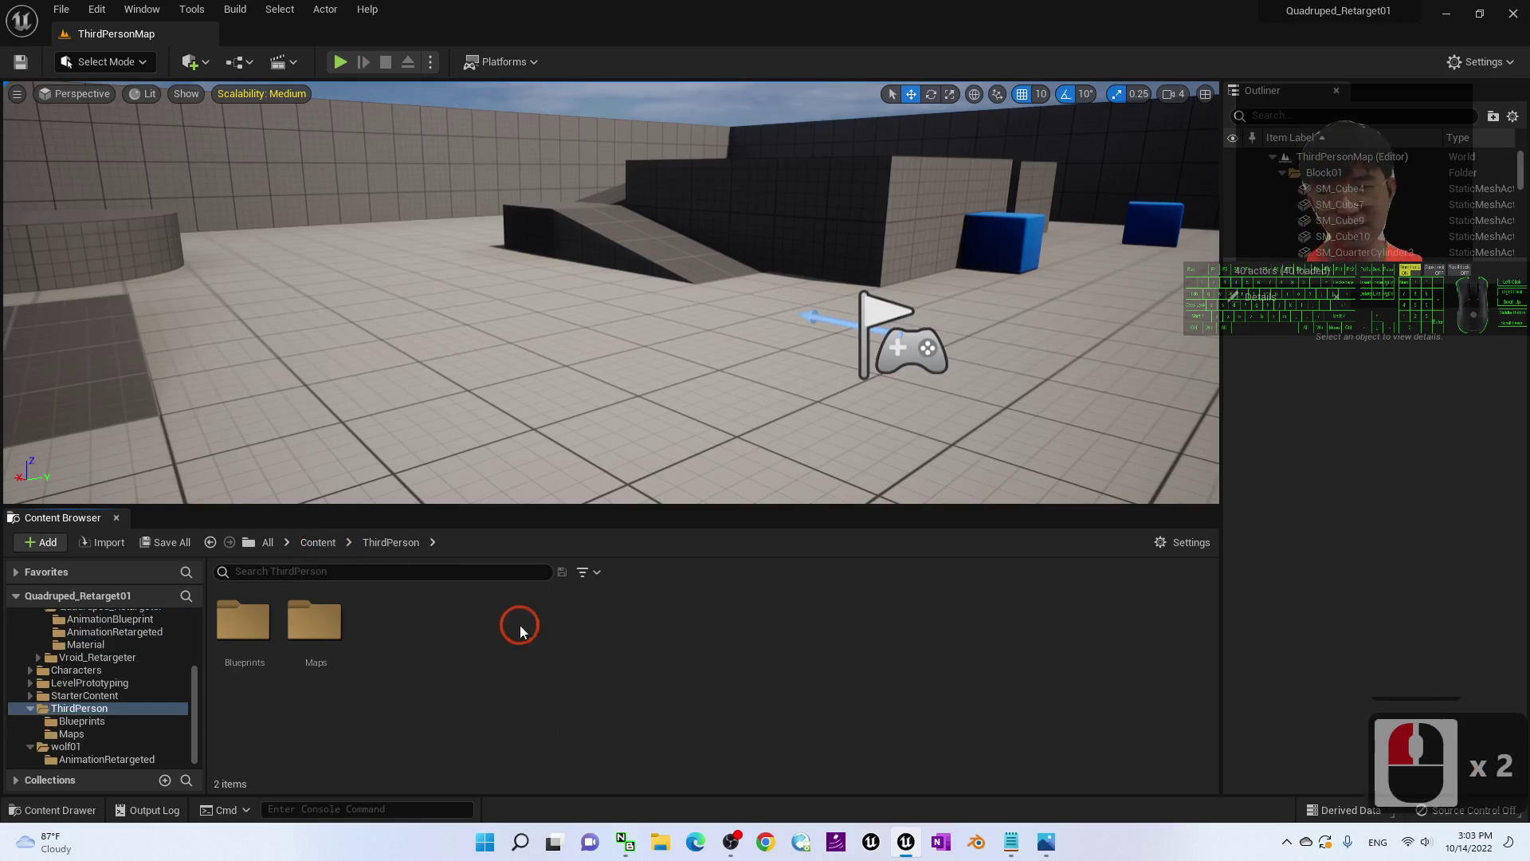
double_click(243, 623)
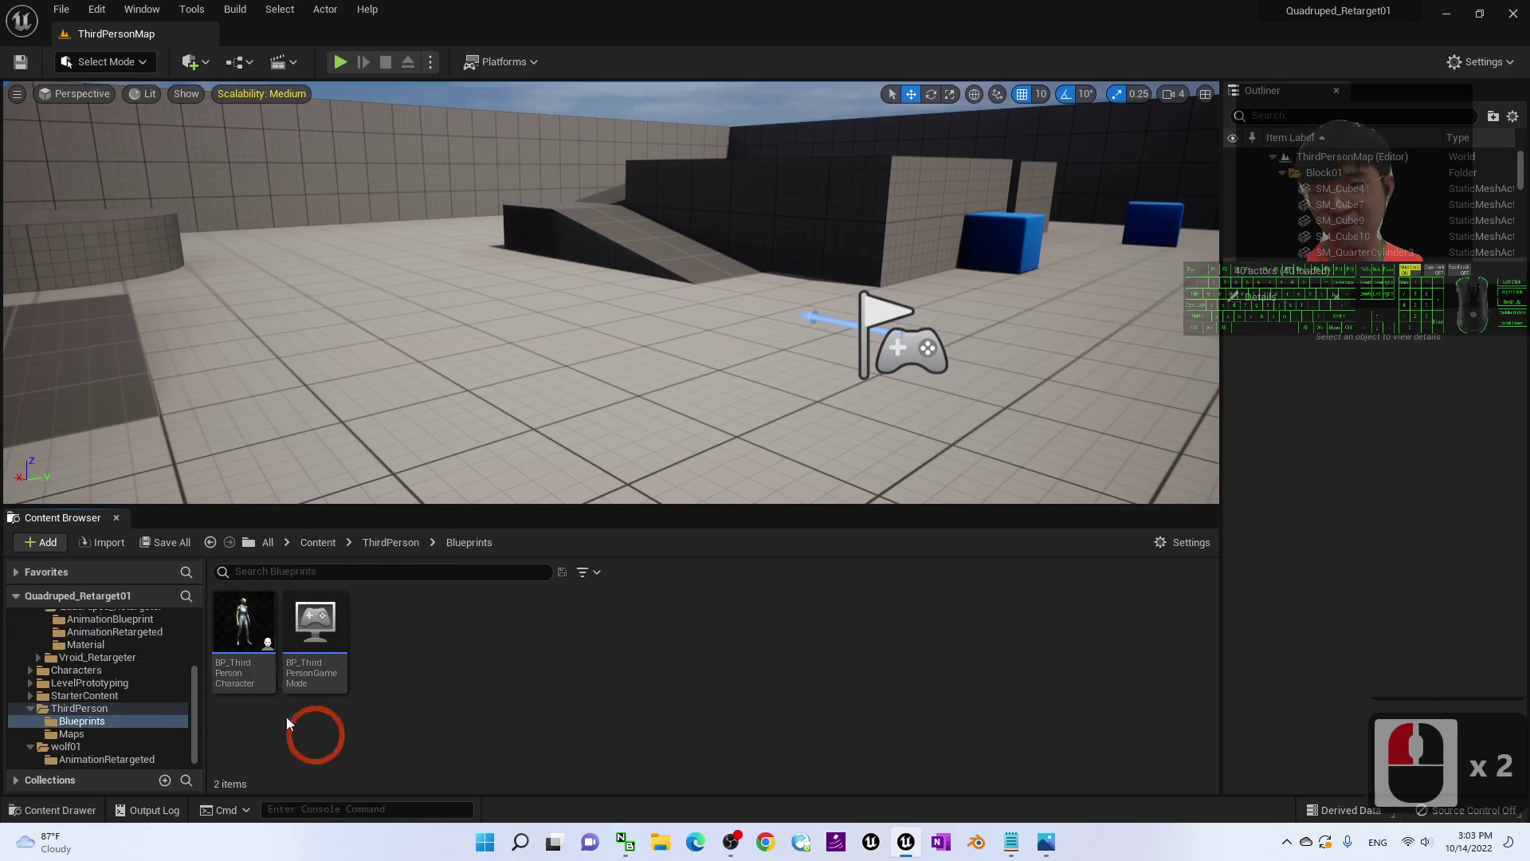
- Duplicate the BP_ThirdPersonCharacter blueprint and name the copy BP_ThirdPersonCharacter_Wolf01
click(243, 629)
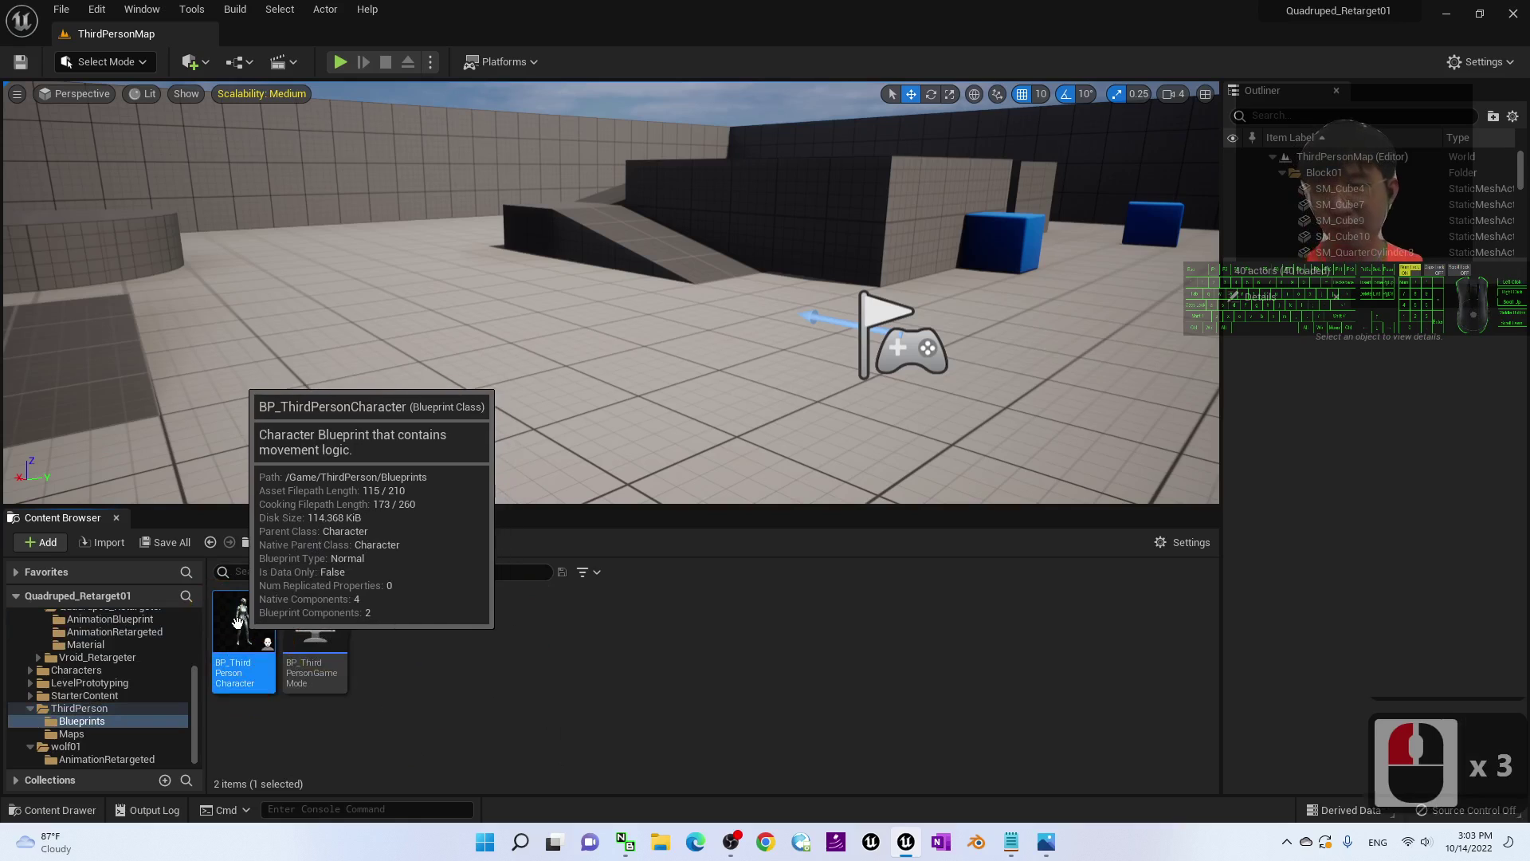
right_click(239, 611)
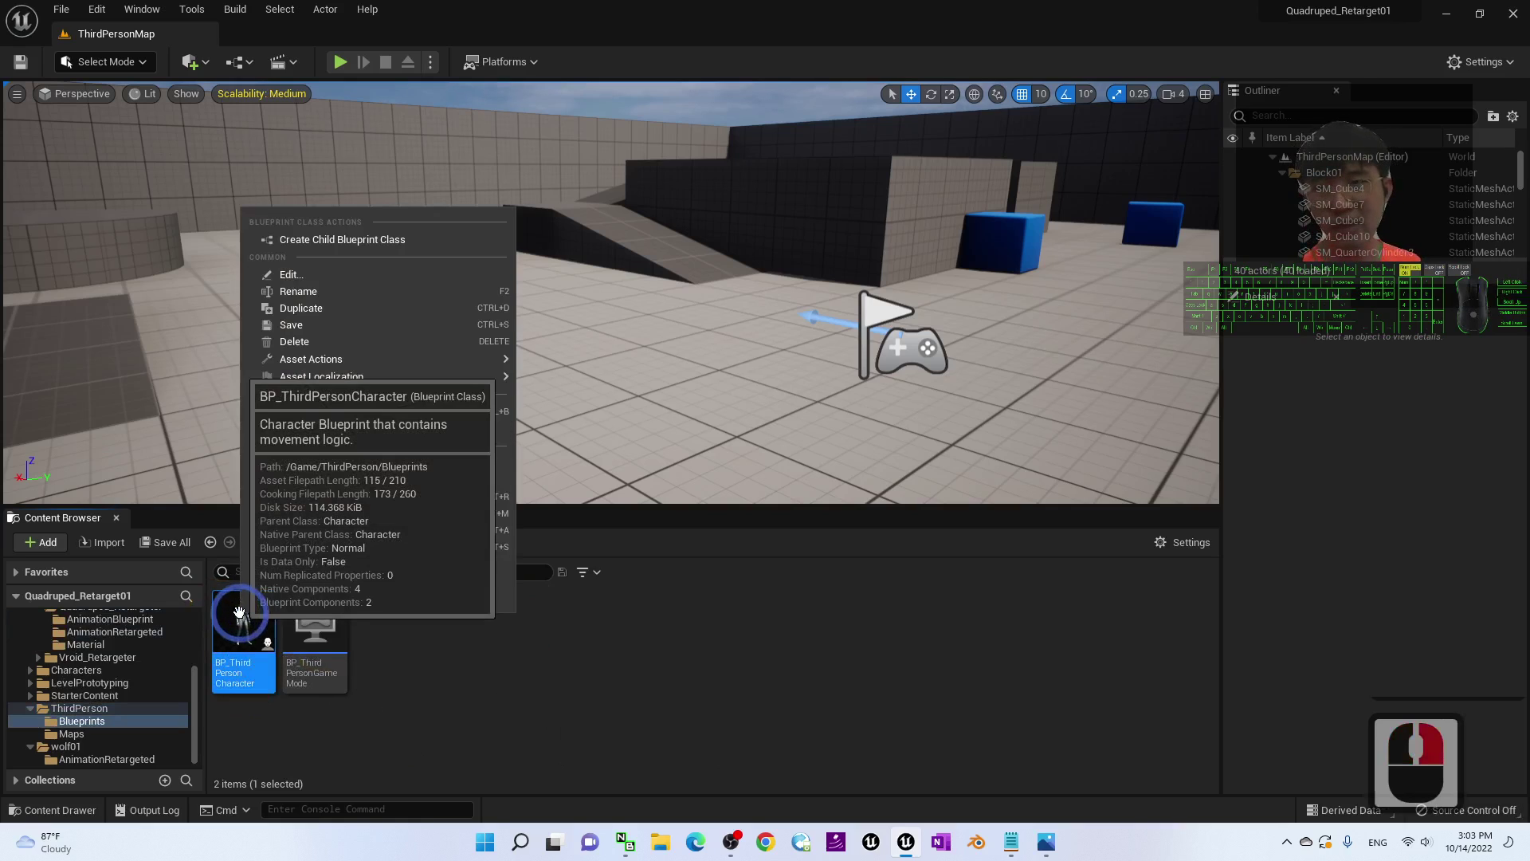
click(349, 310)
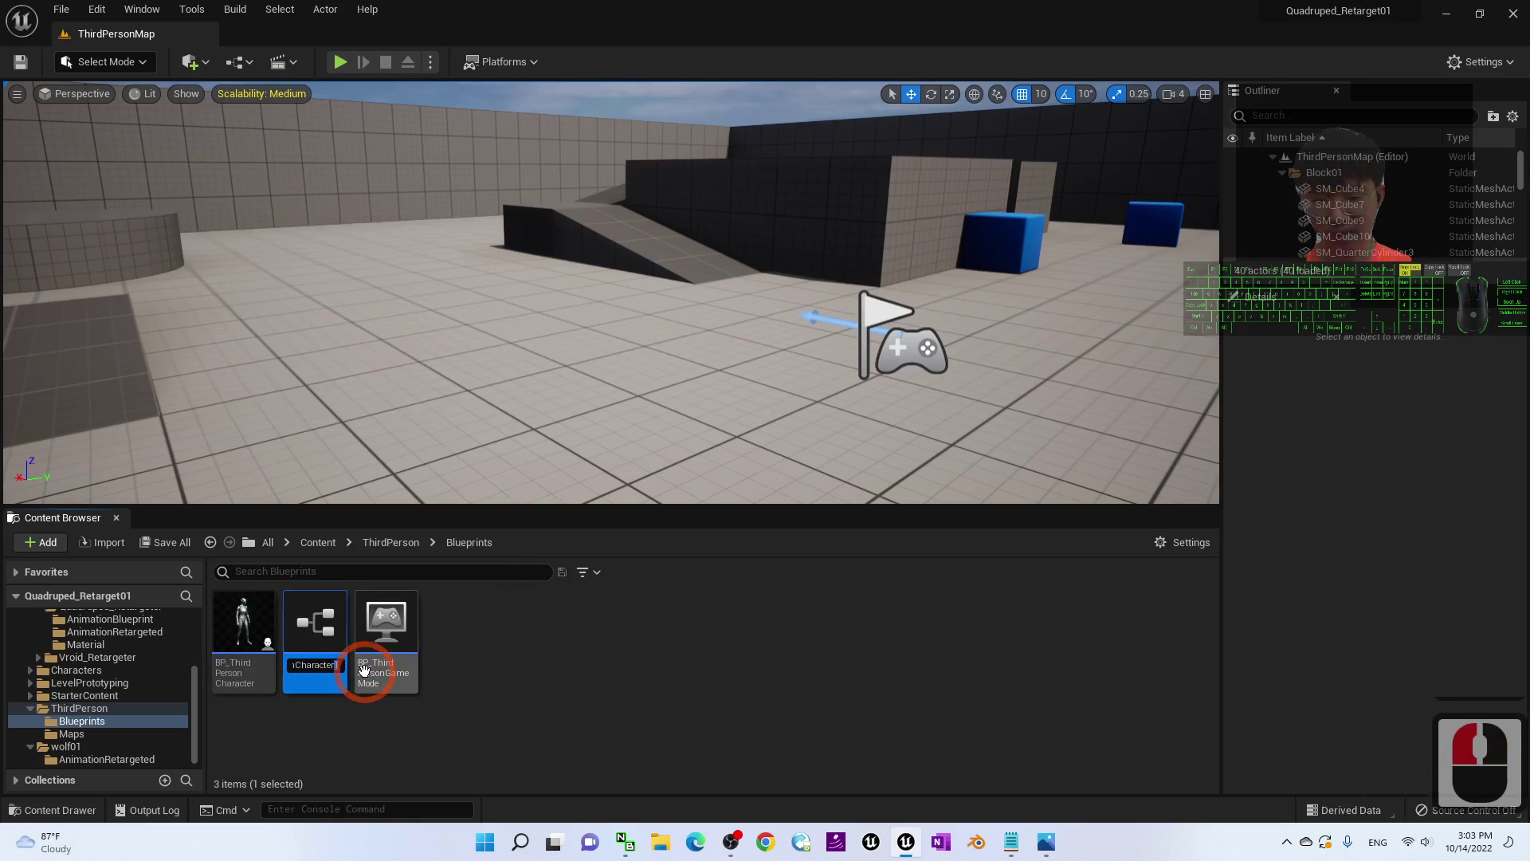
key(BackSpace)
text(_)
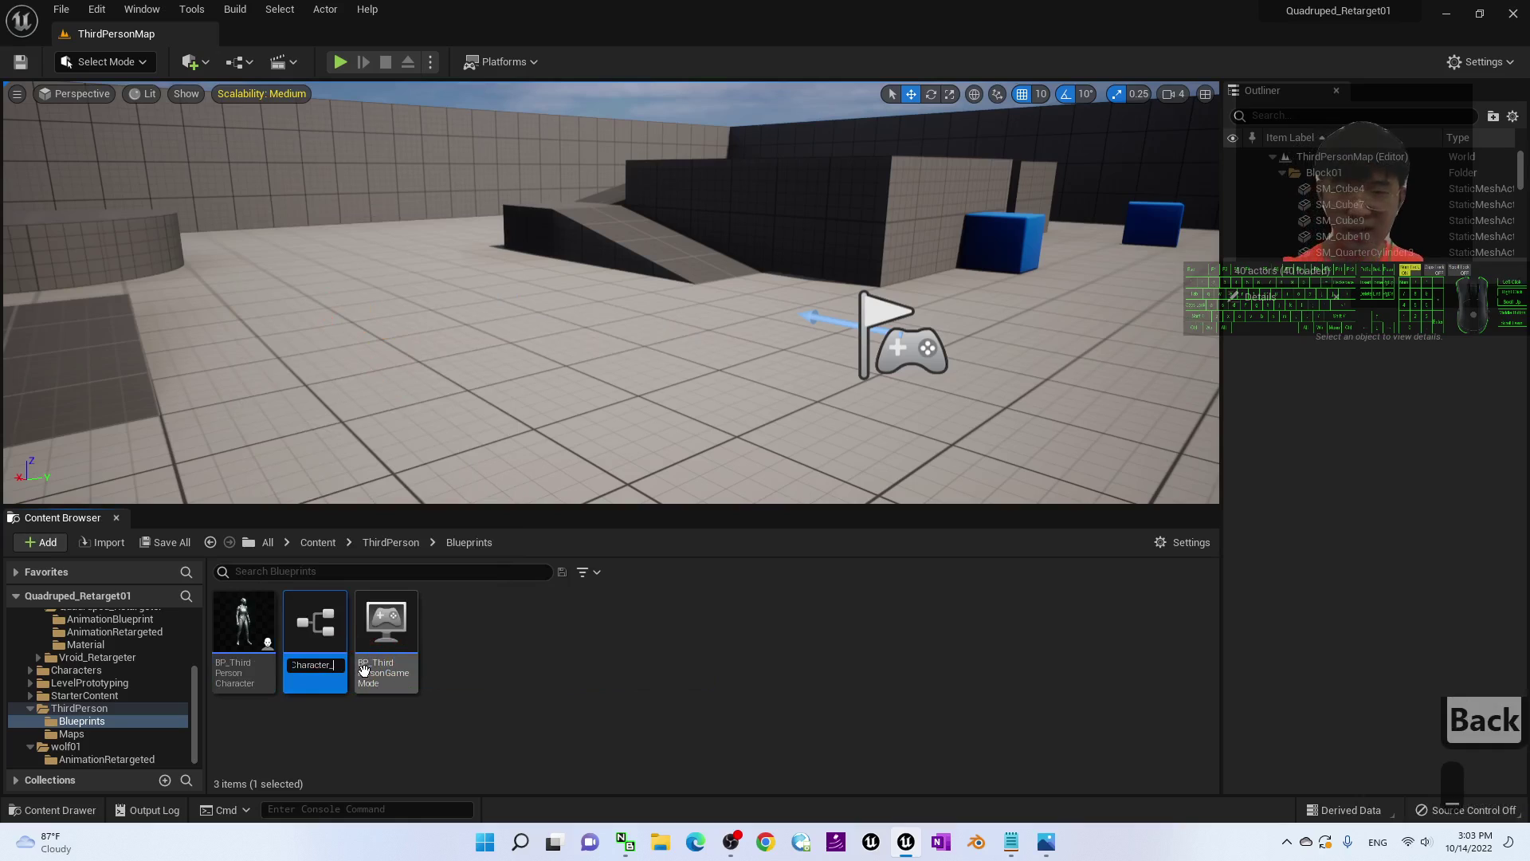
text(Wolf)
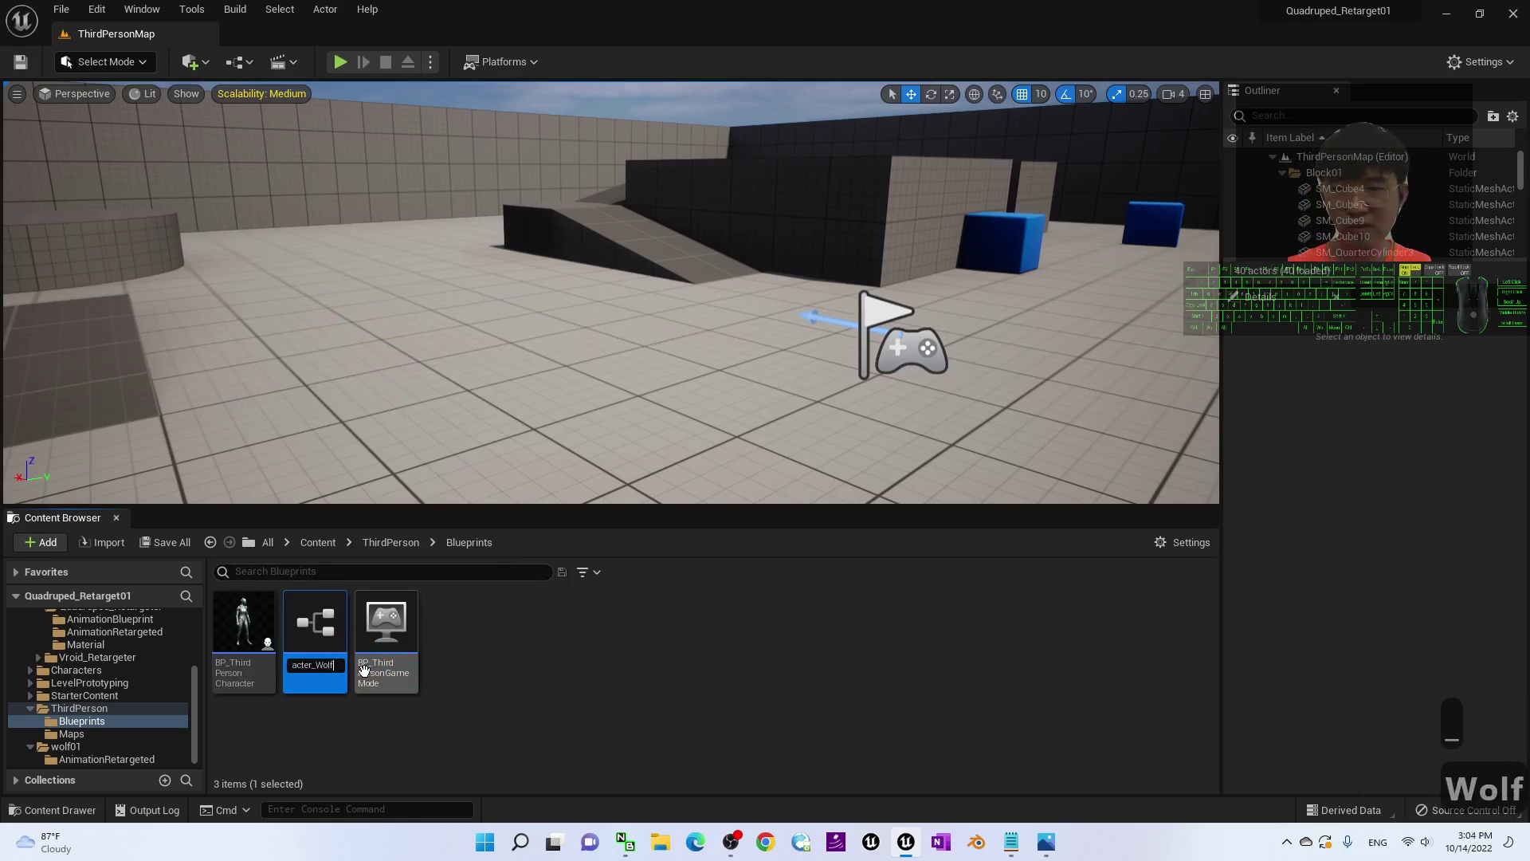
text(01)
key(Return)
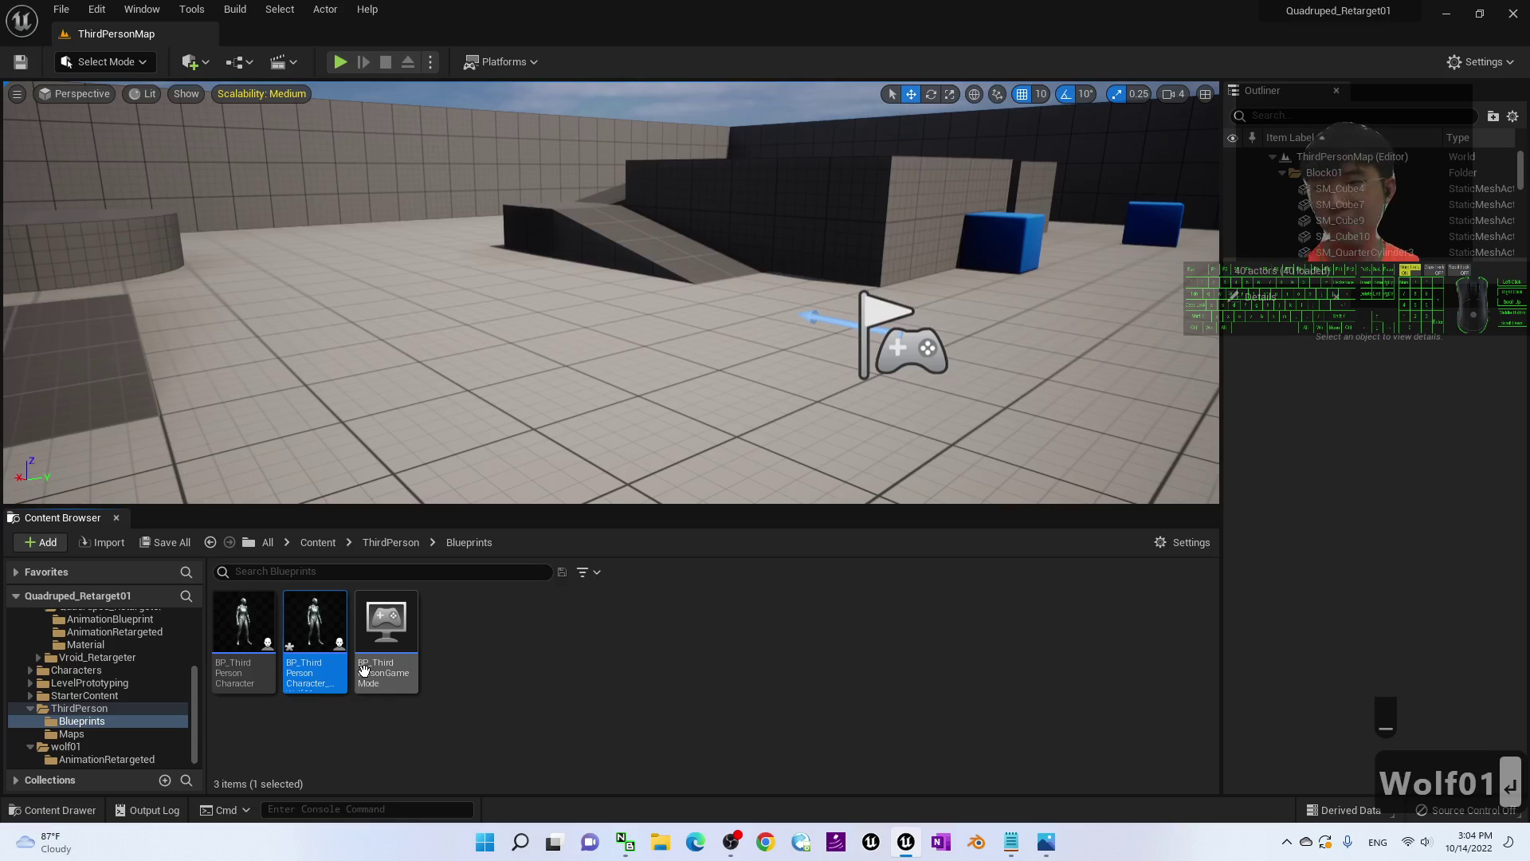
- Open BP_ThirdPersonCharacter_Wolf01 and set the skeletal mesh of its Mesh component to wolf01, working in the viewport view
double_click(319, 624)
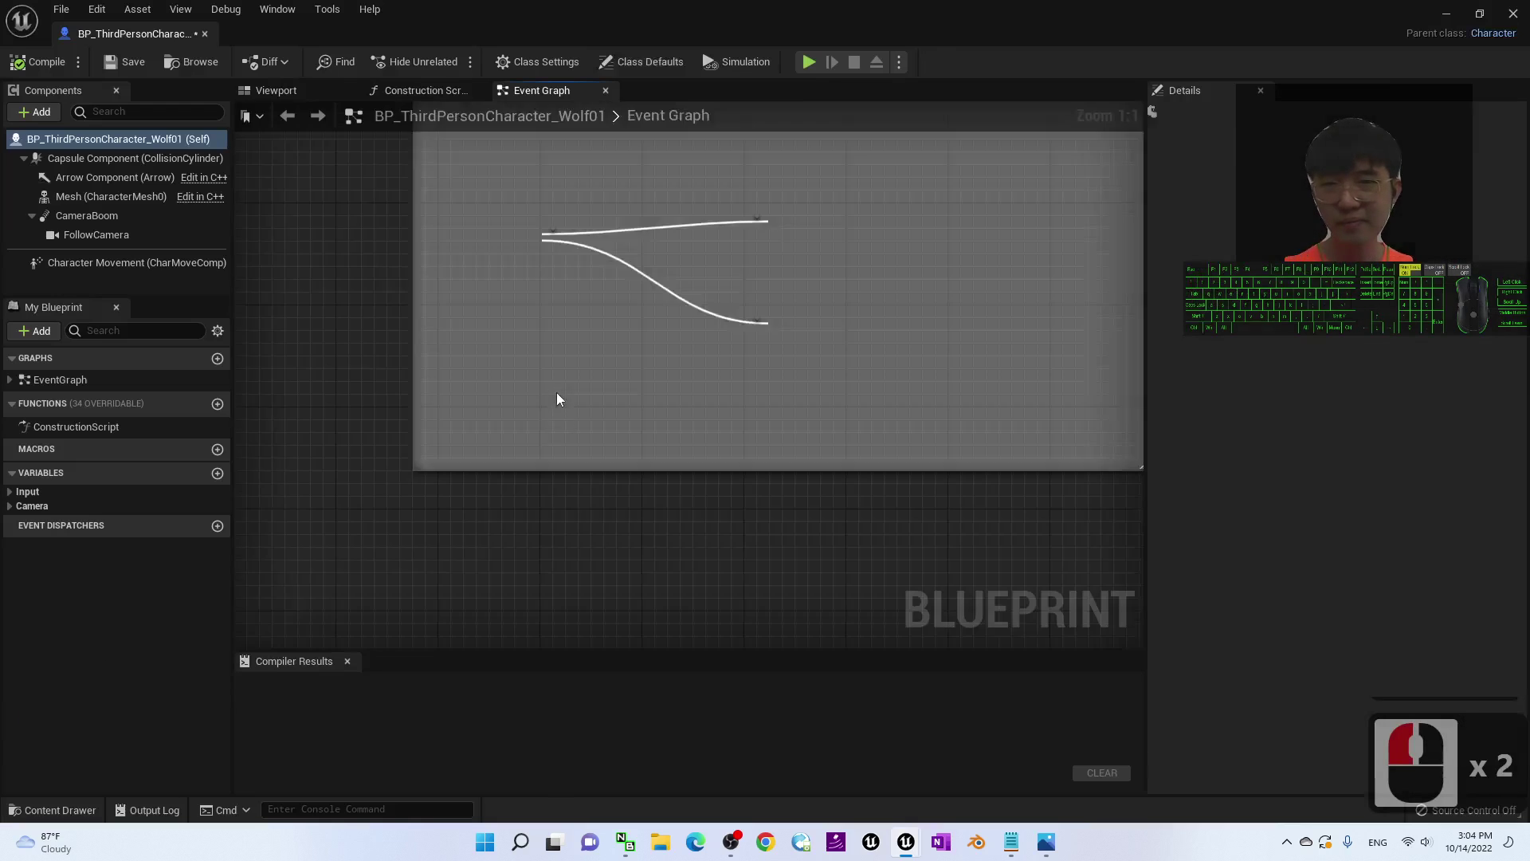
click(111, 196)
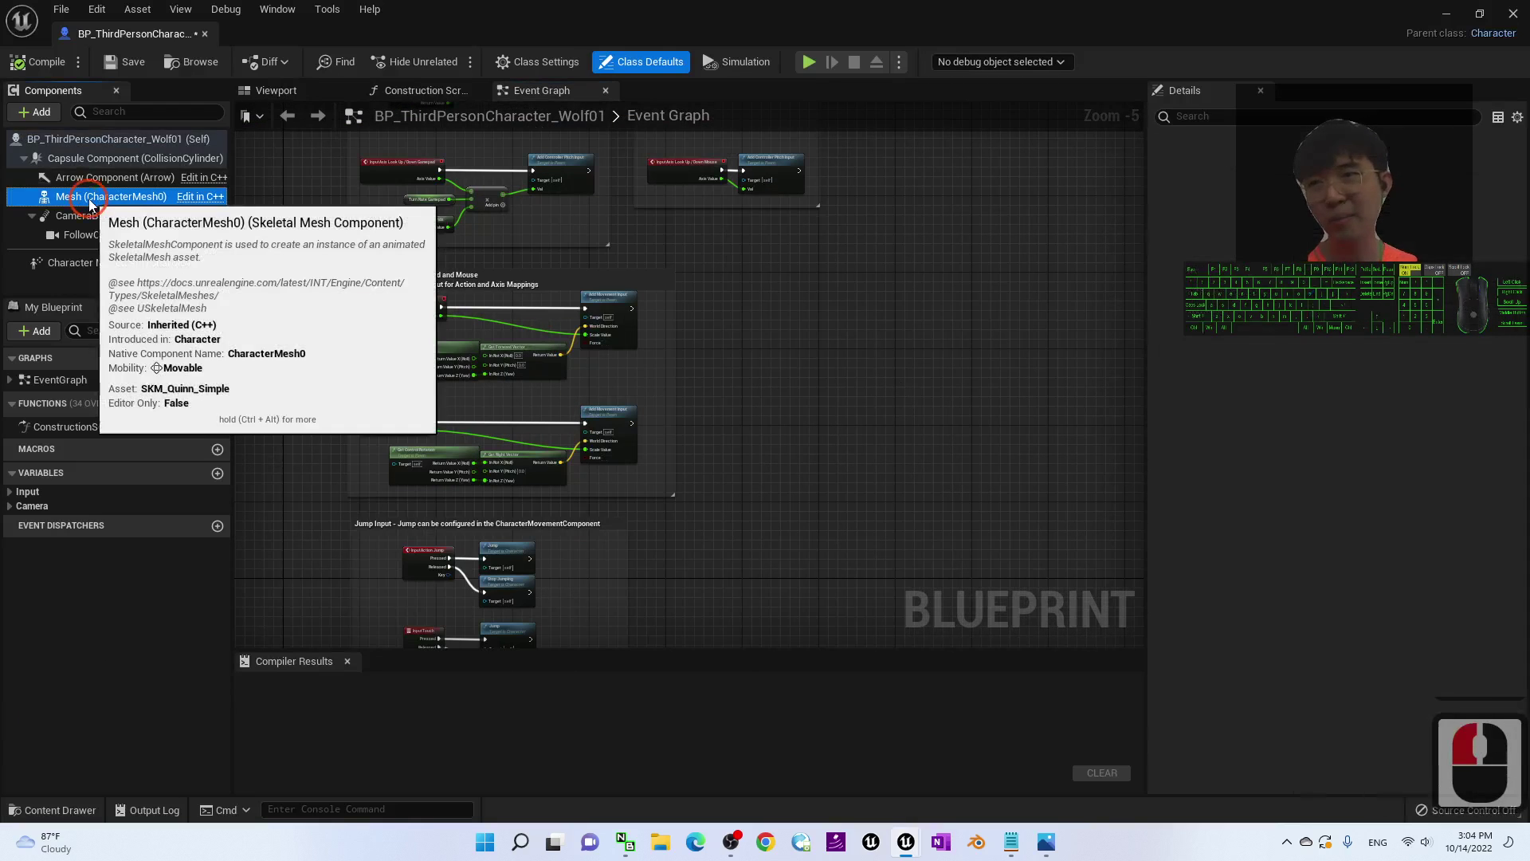
click(276, 90)
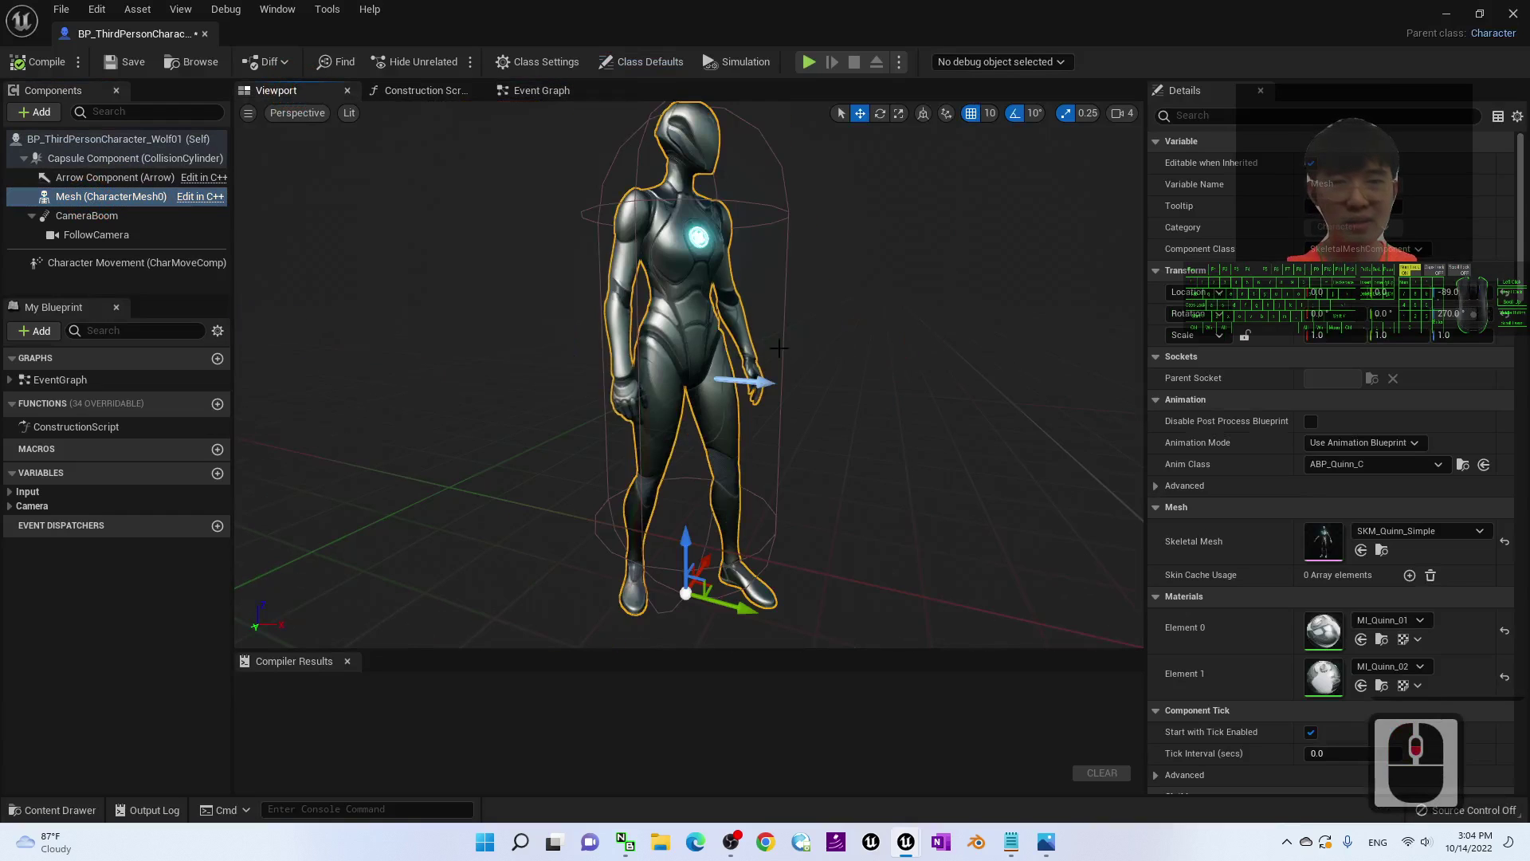
click(1435, 532)
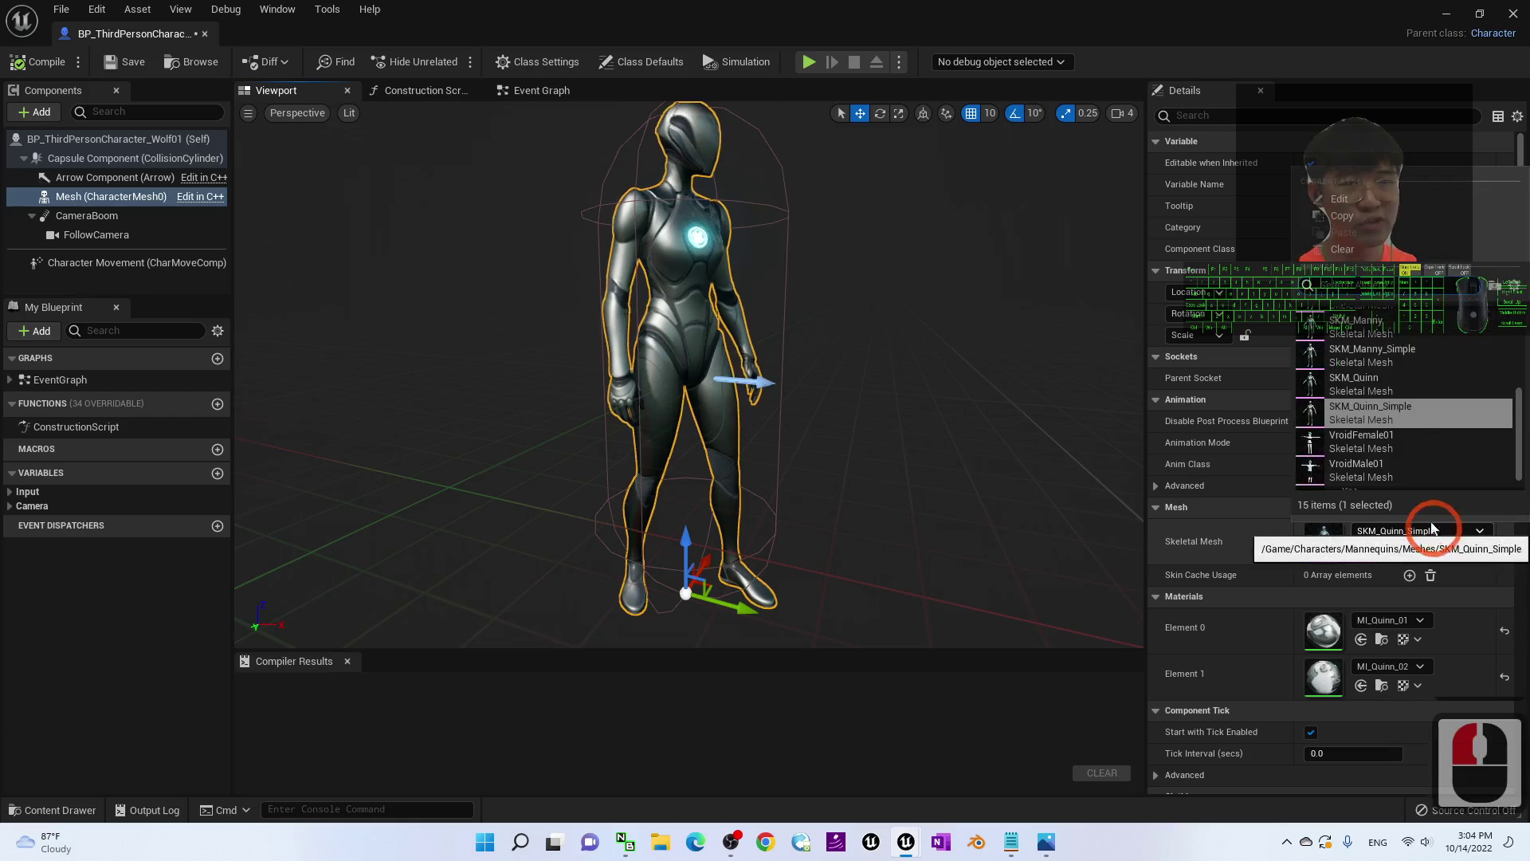
click(1366, 482)
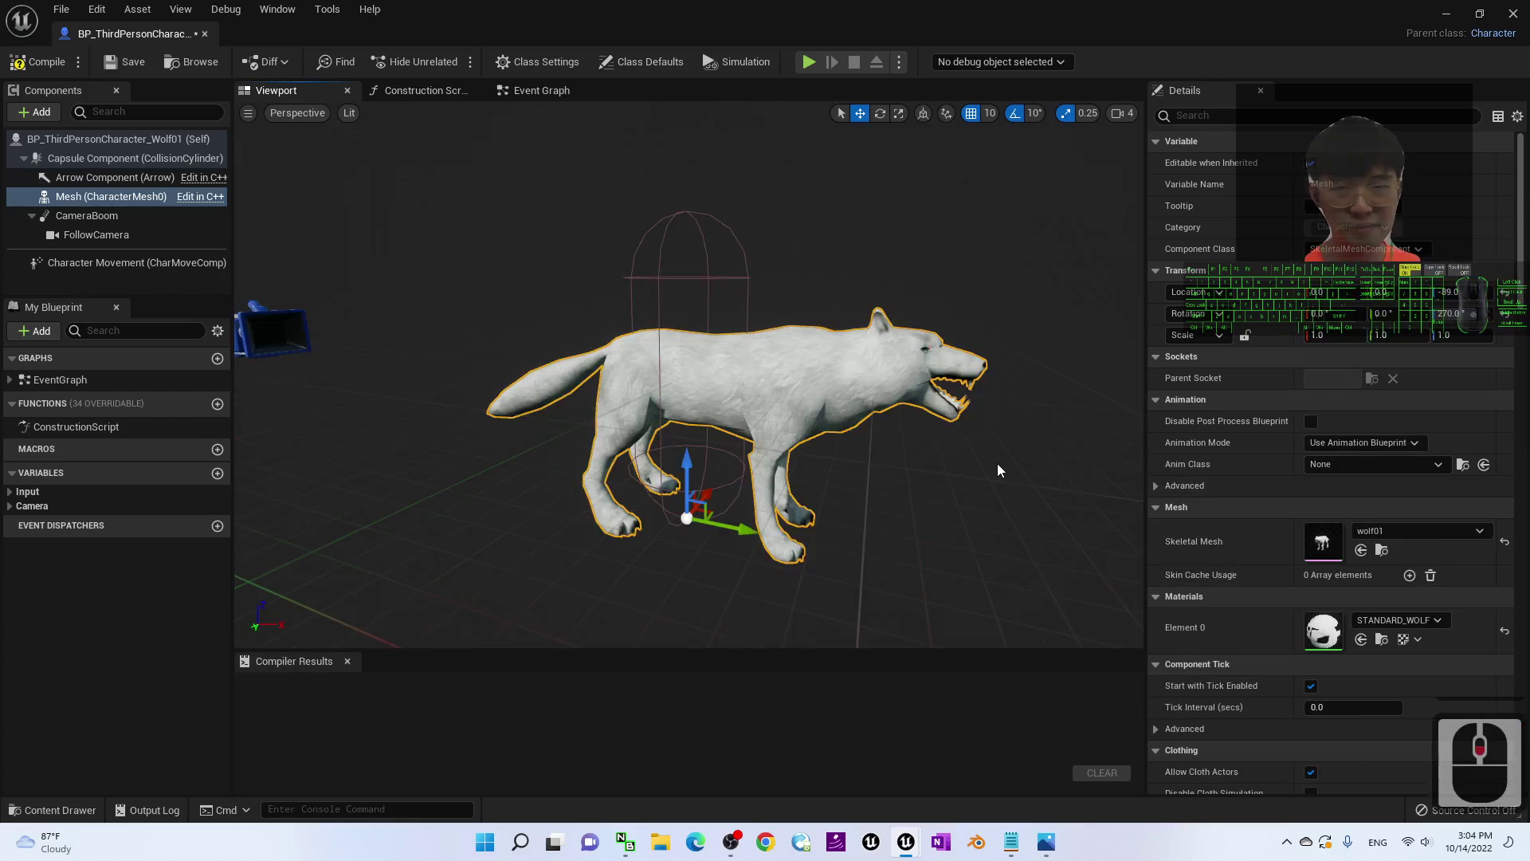
- Set the Mesh component's Anim Class to ThirdPerson_AnimBP_Wolf01 and view the wolf in the preview
click(1353, 464)
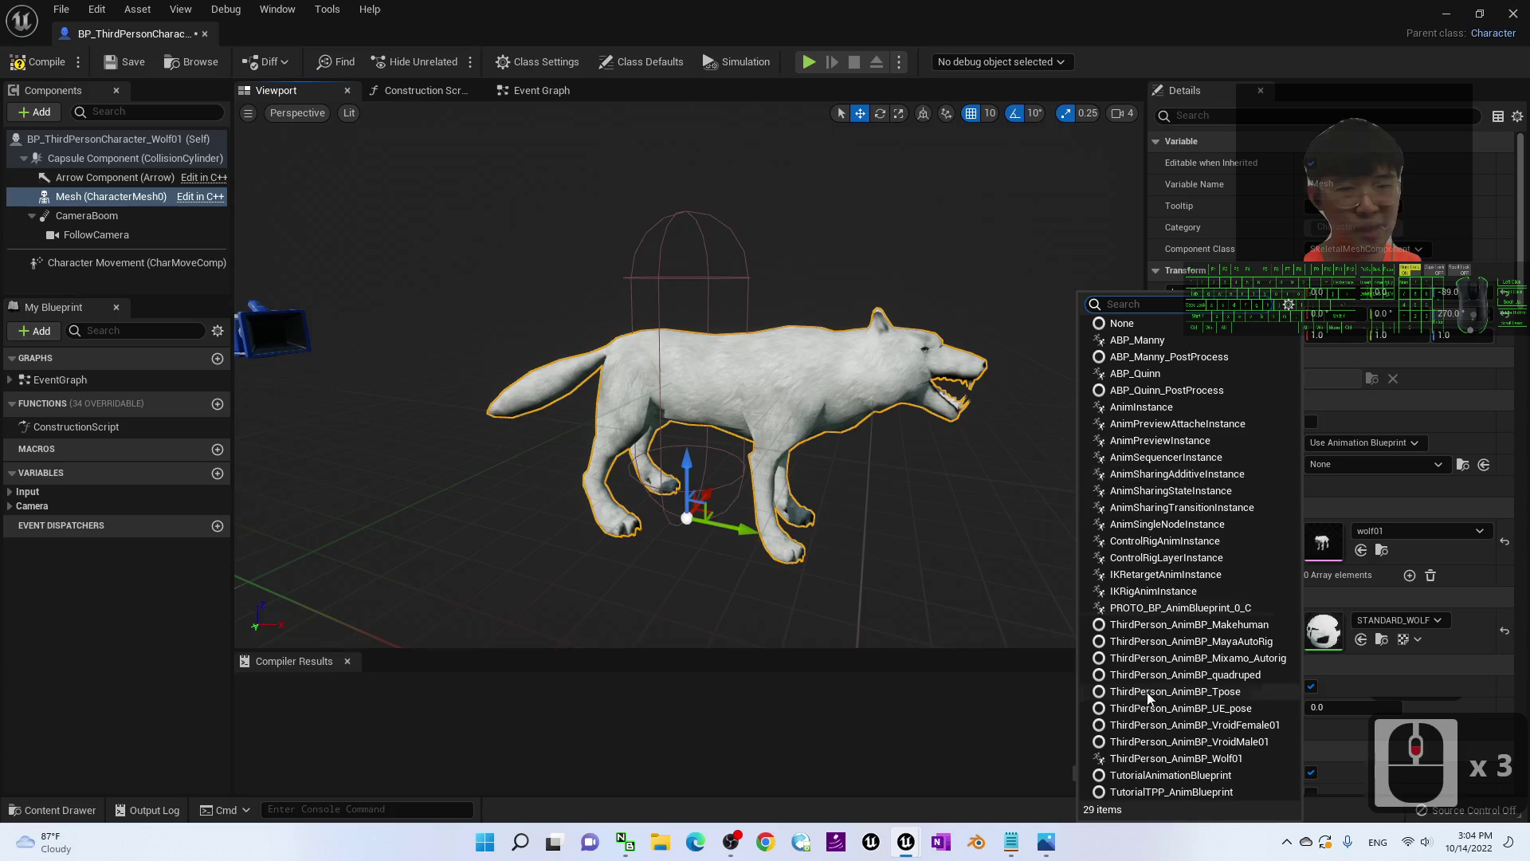
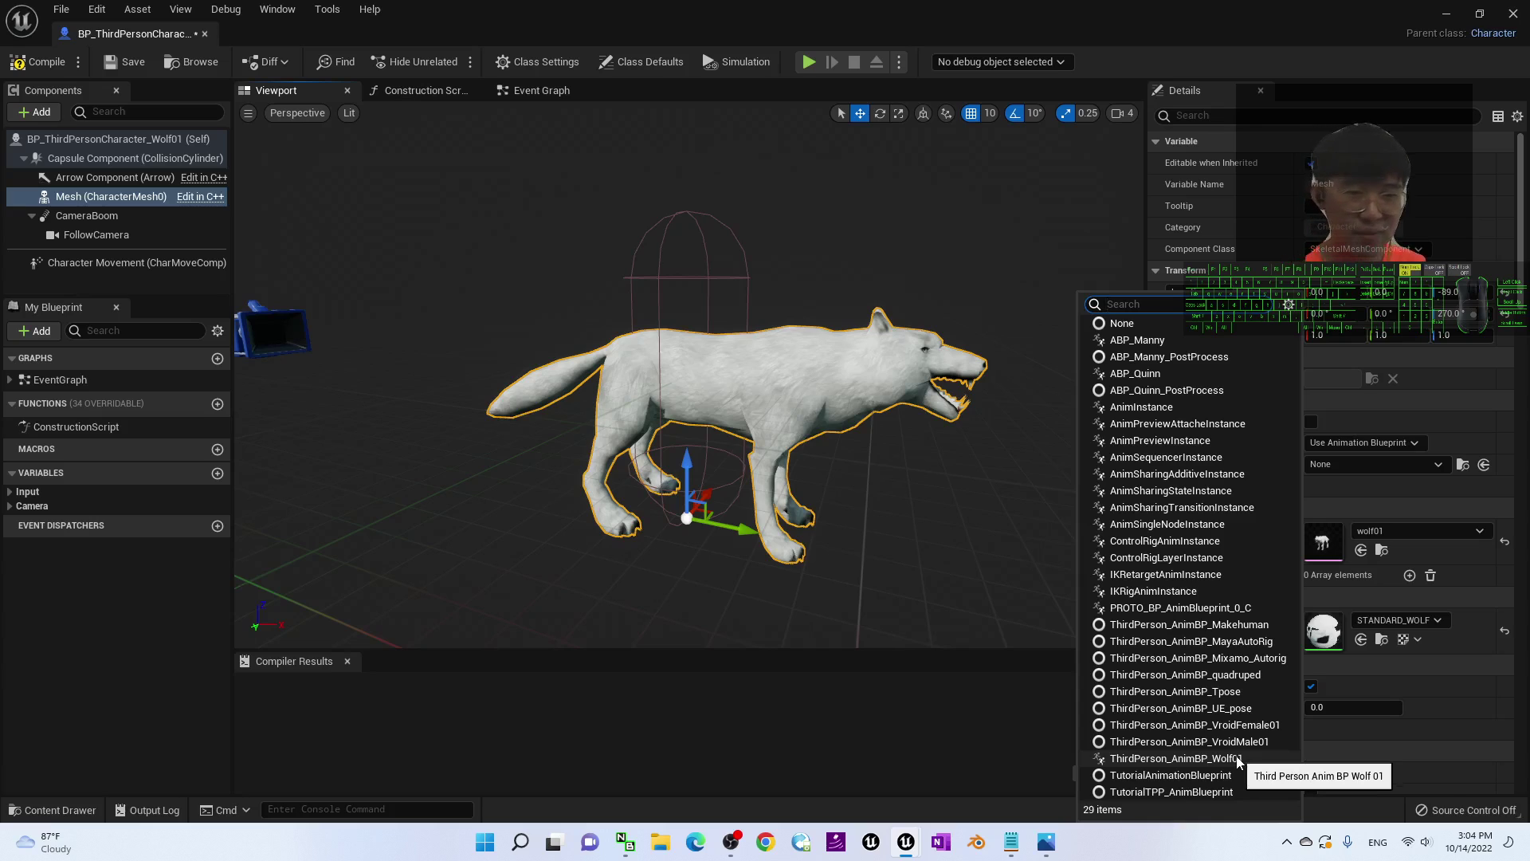
click(1238, 759)
scroll(914, 494, down, 4)
scroll(938, 460, up, 2)
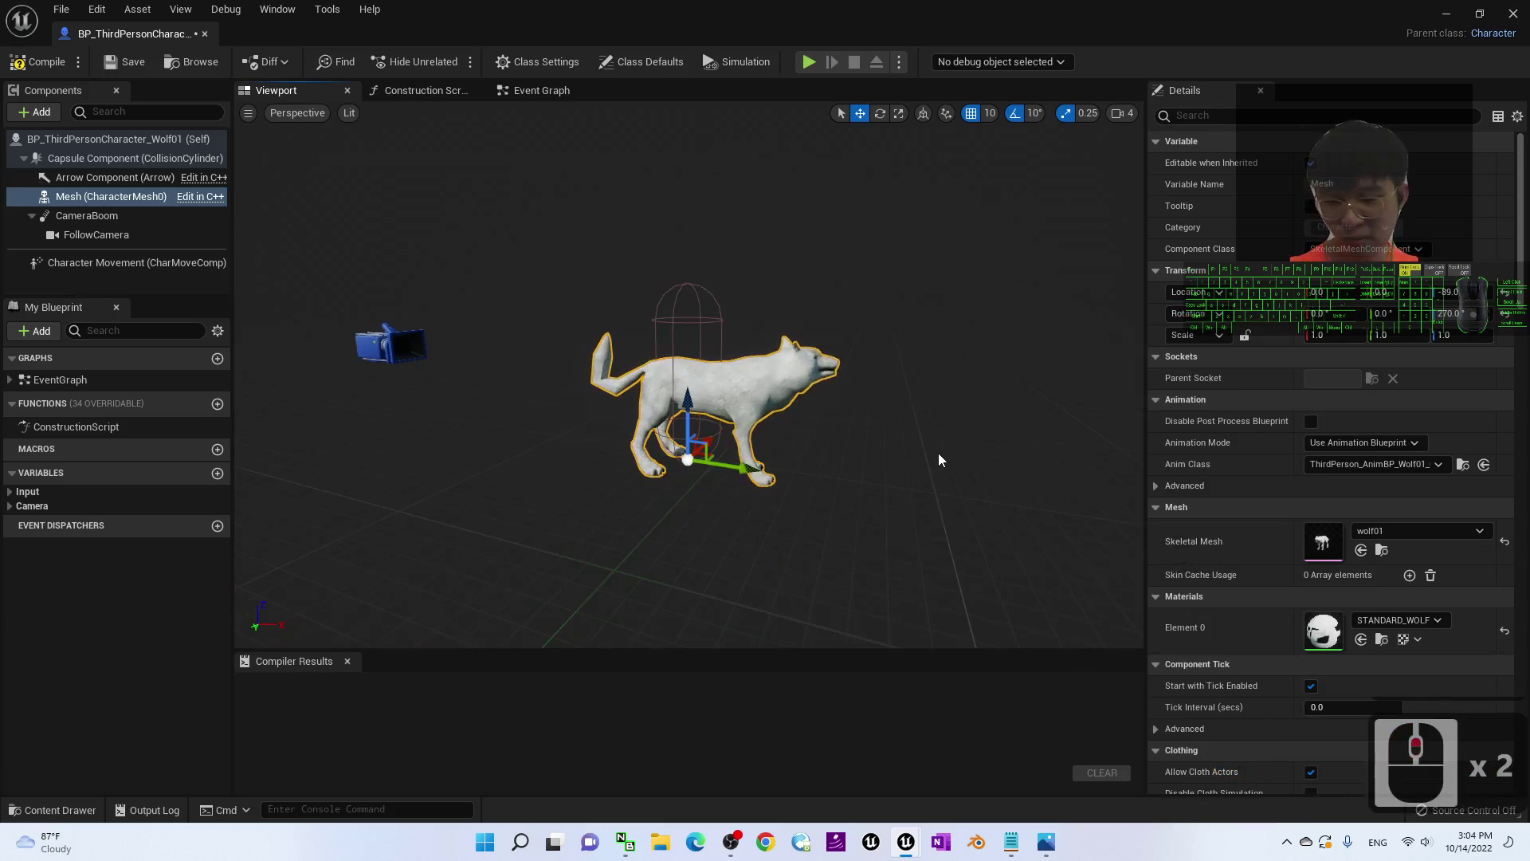
mouse_move(938, 459)
alt+mouse_down()
mouse_move(795, 447)
mouse_move(919, 452)
alt+mouse_up()
- Compile and save BP_ThirdPersonCharacter_Wolf01, and minimize its editor to return to the level
click(57, 62)
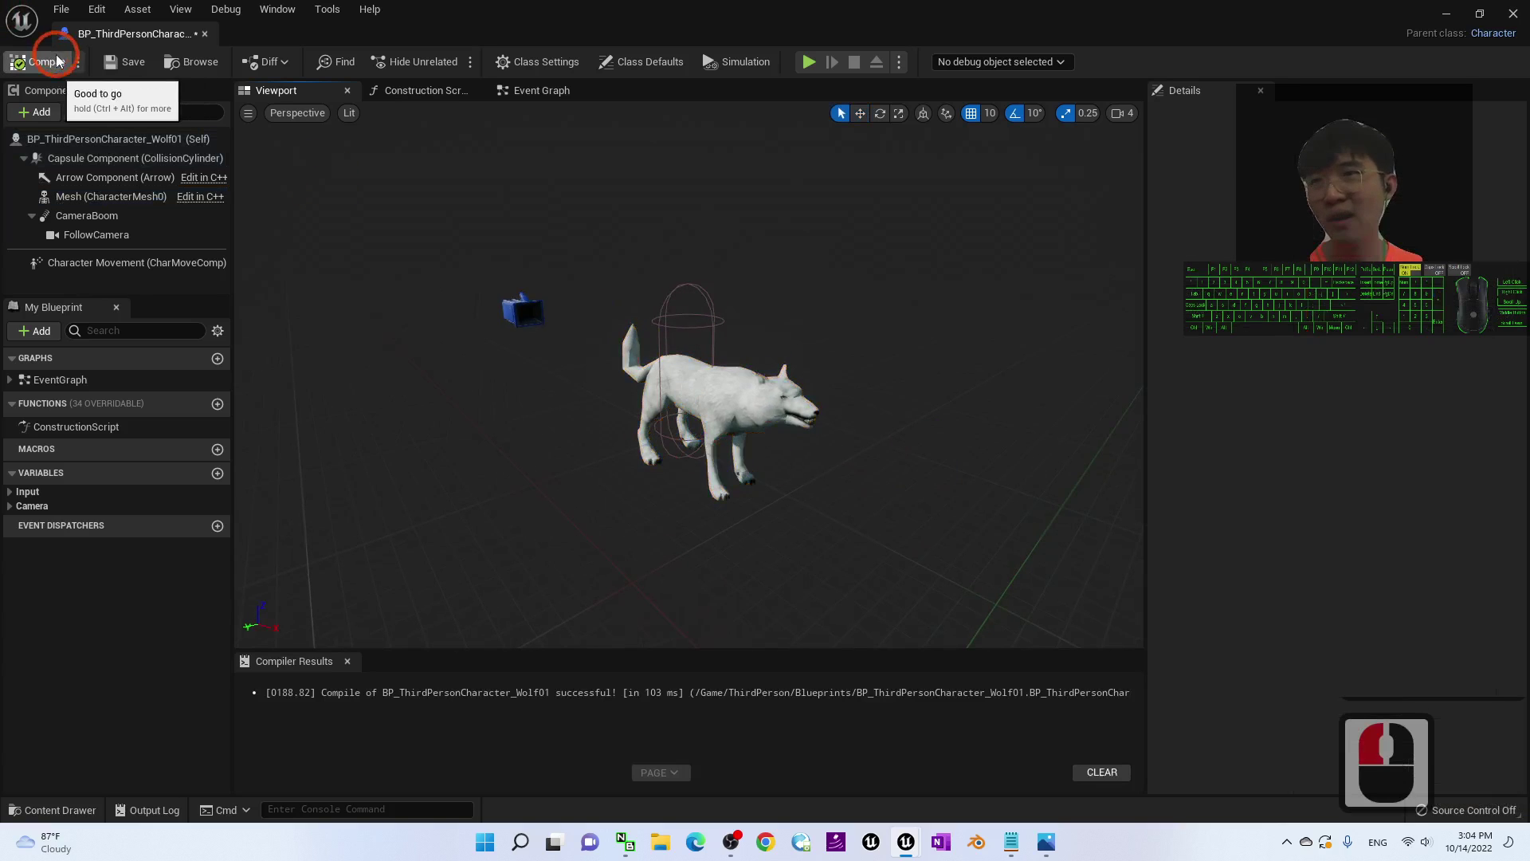
click(126, 62)
click(1425, 16)
click(1446, 17)
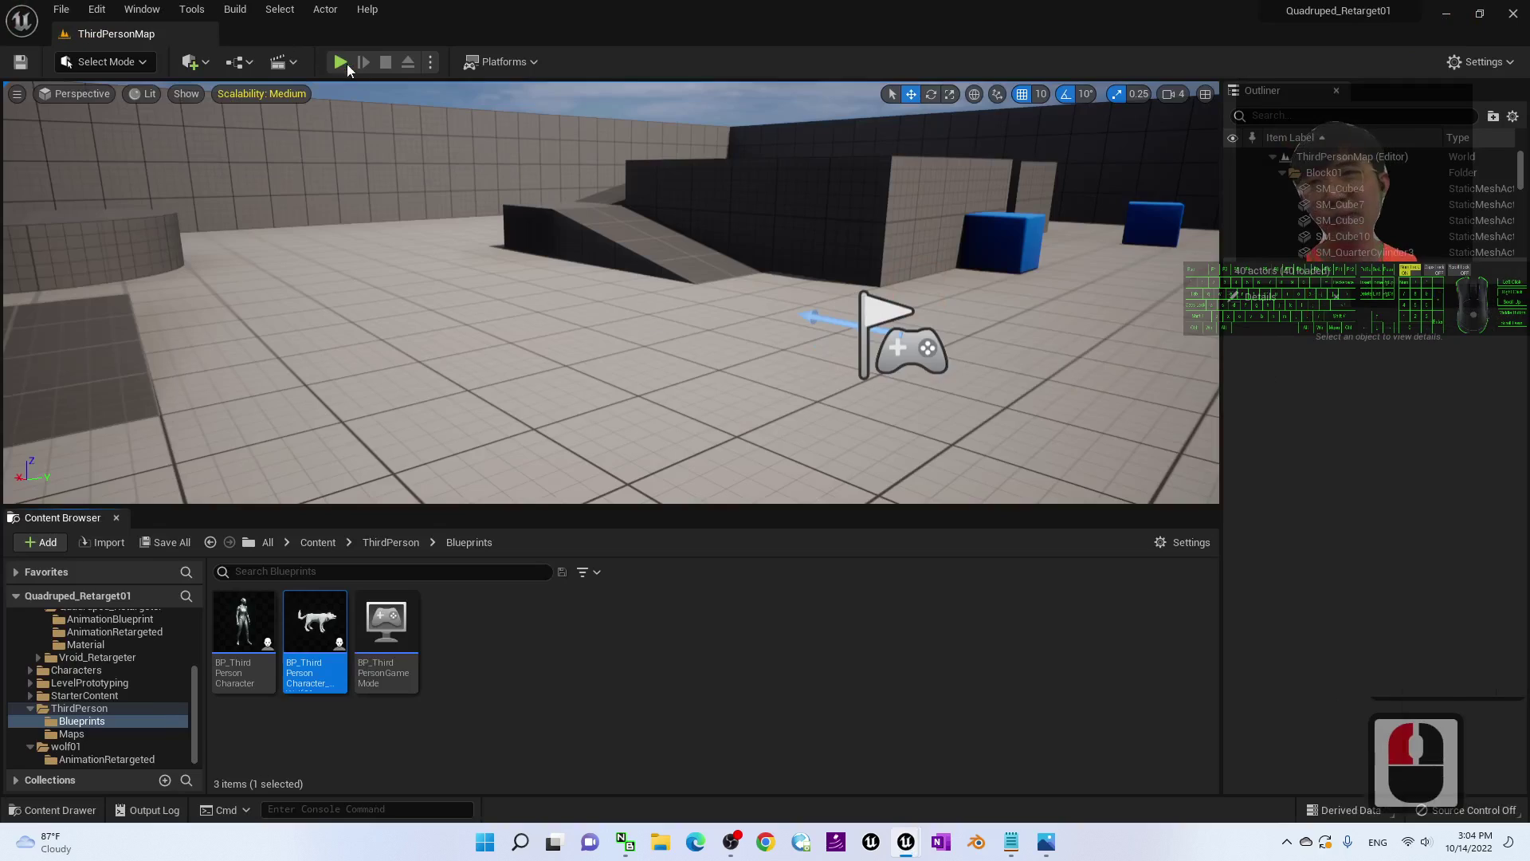
- Play-test the level with the saved wolf blueprint, moving and jumping to check which character spawns, and end the session
click(347, 69)
key(s)
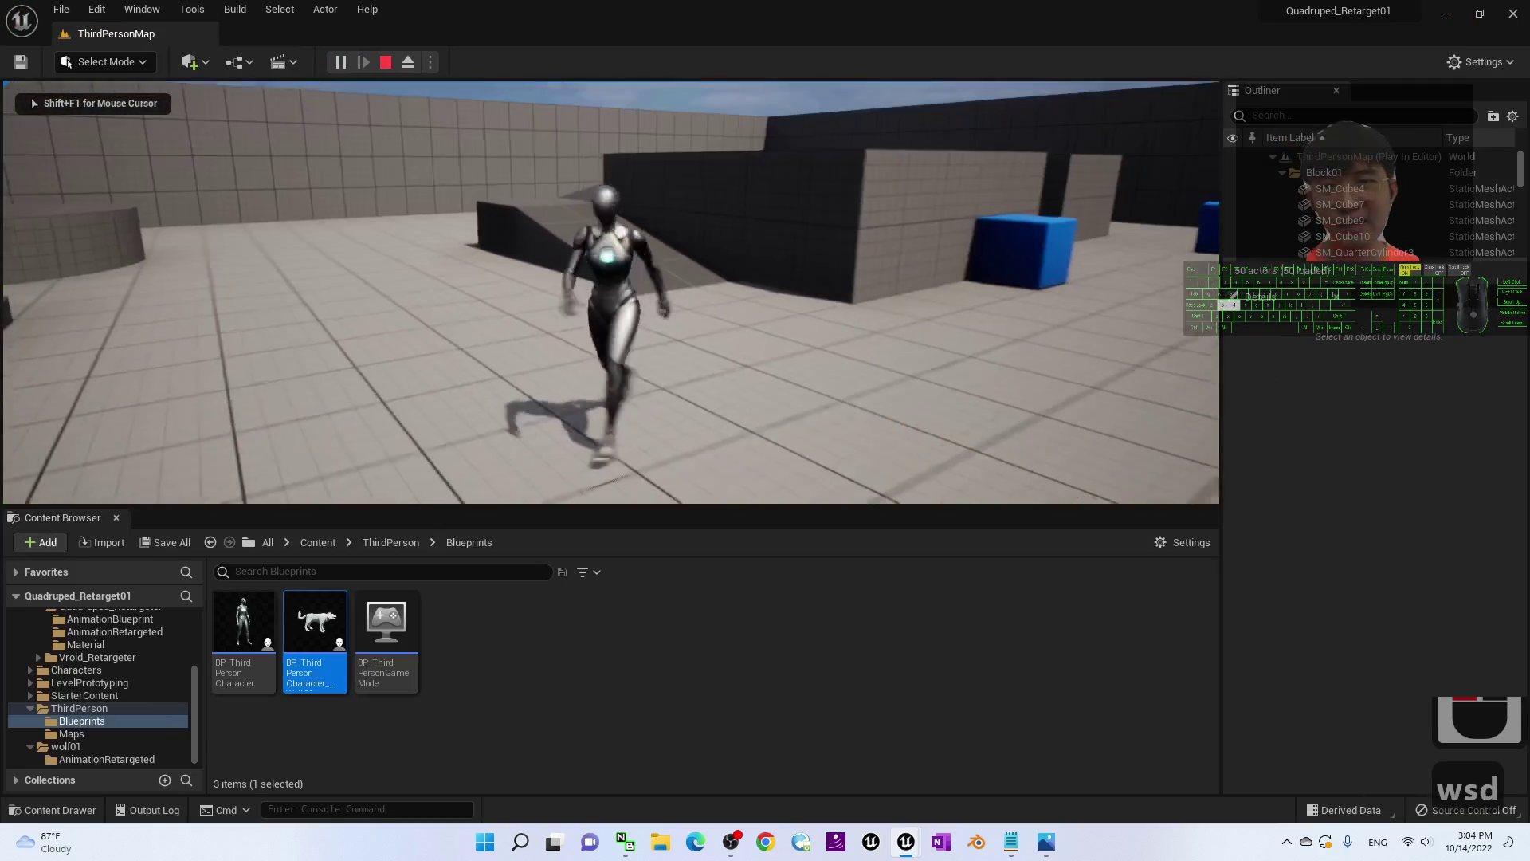
key(w)
key(a)
key(s)
key(d)
key(space)
key(a)
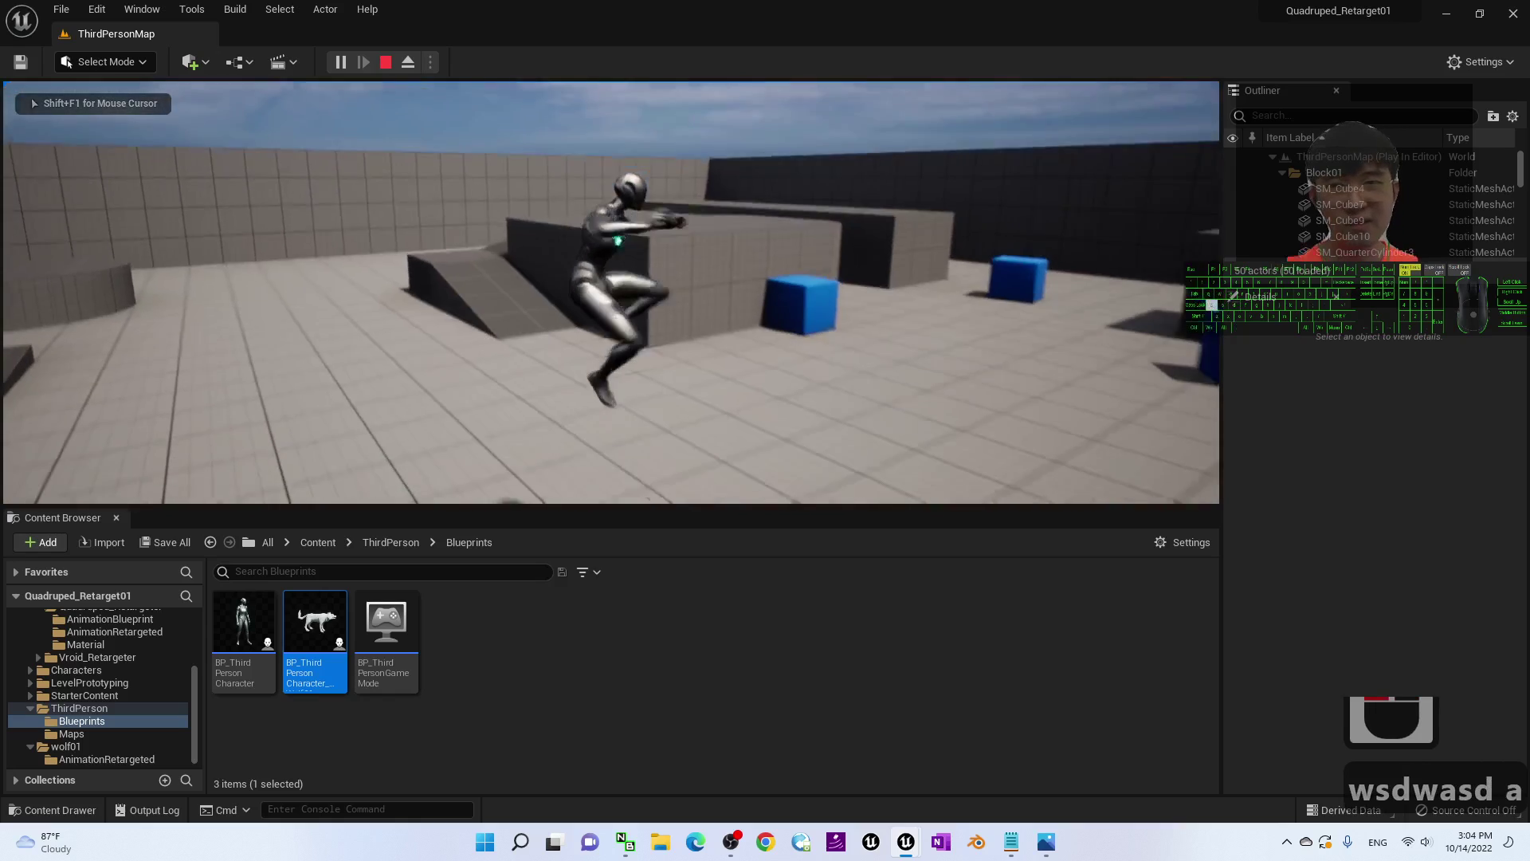
key(w)
key(Escape)
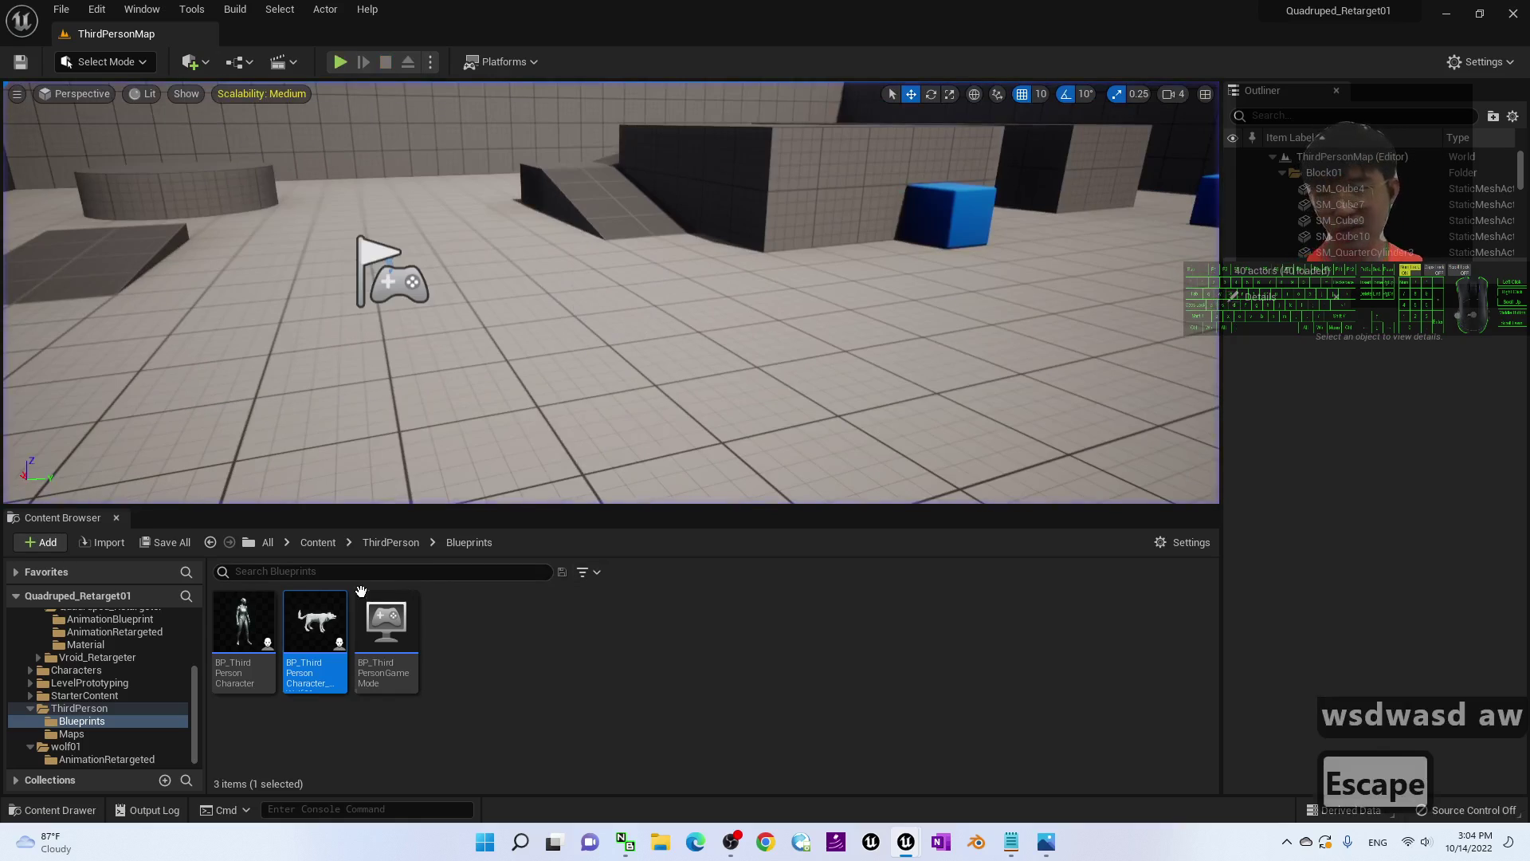
- Set the Default Pawn Class of BP_ThirdPersonGameMode to BP_ThirdPersonCharacter_Wolf01, compile and save it, and return to the level
click(386, 630)
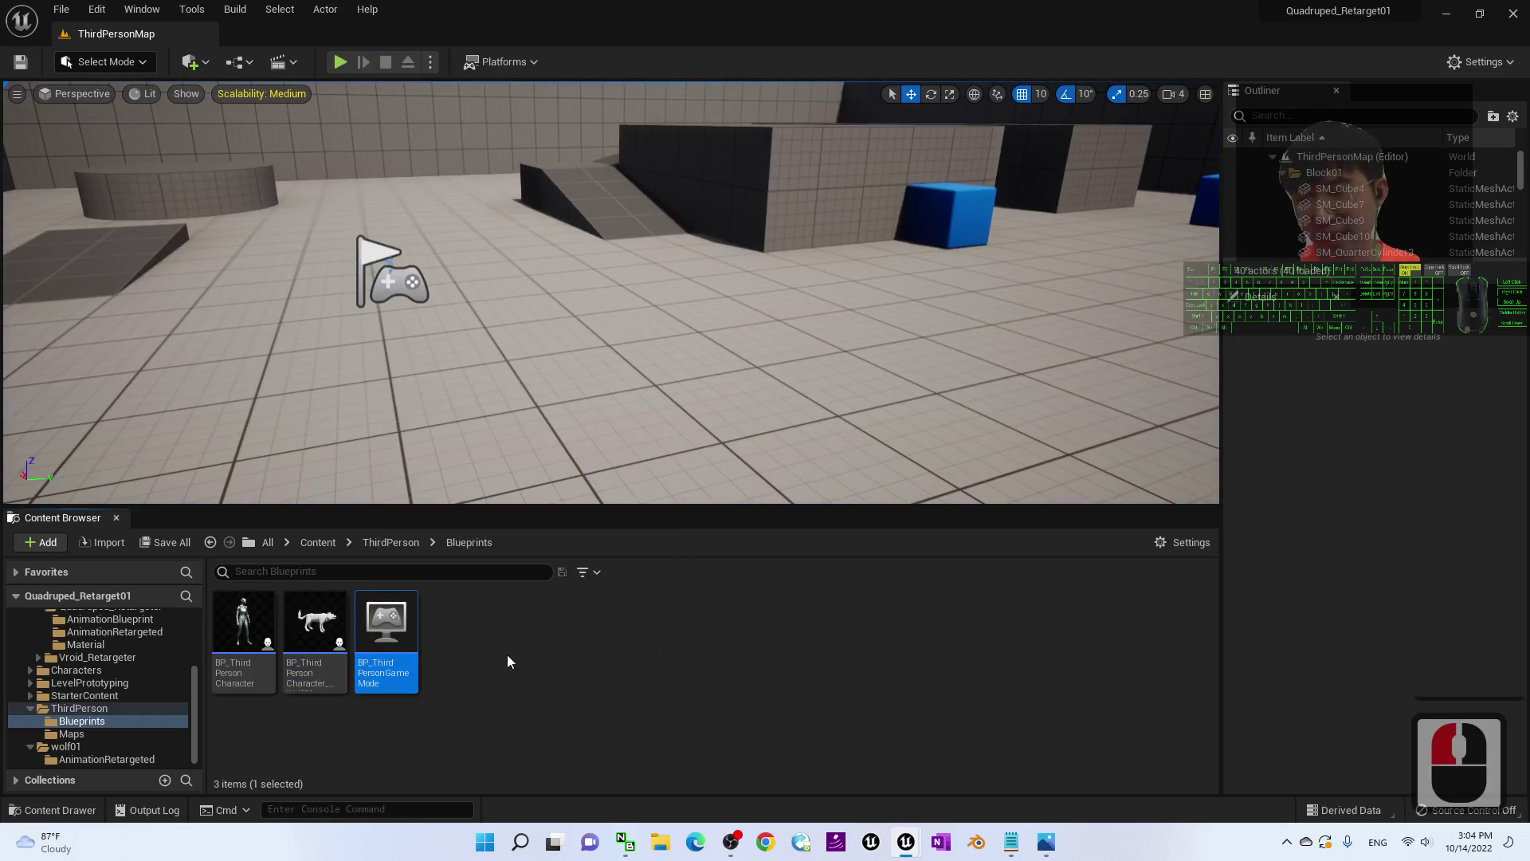
double_click(388, 628)
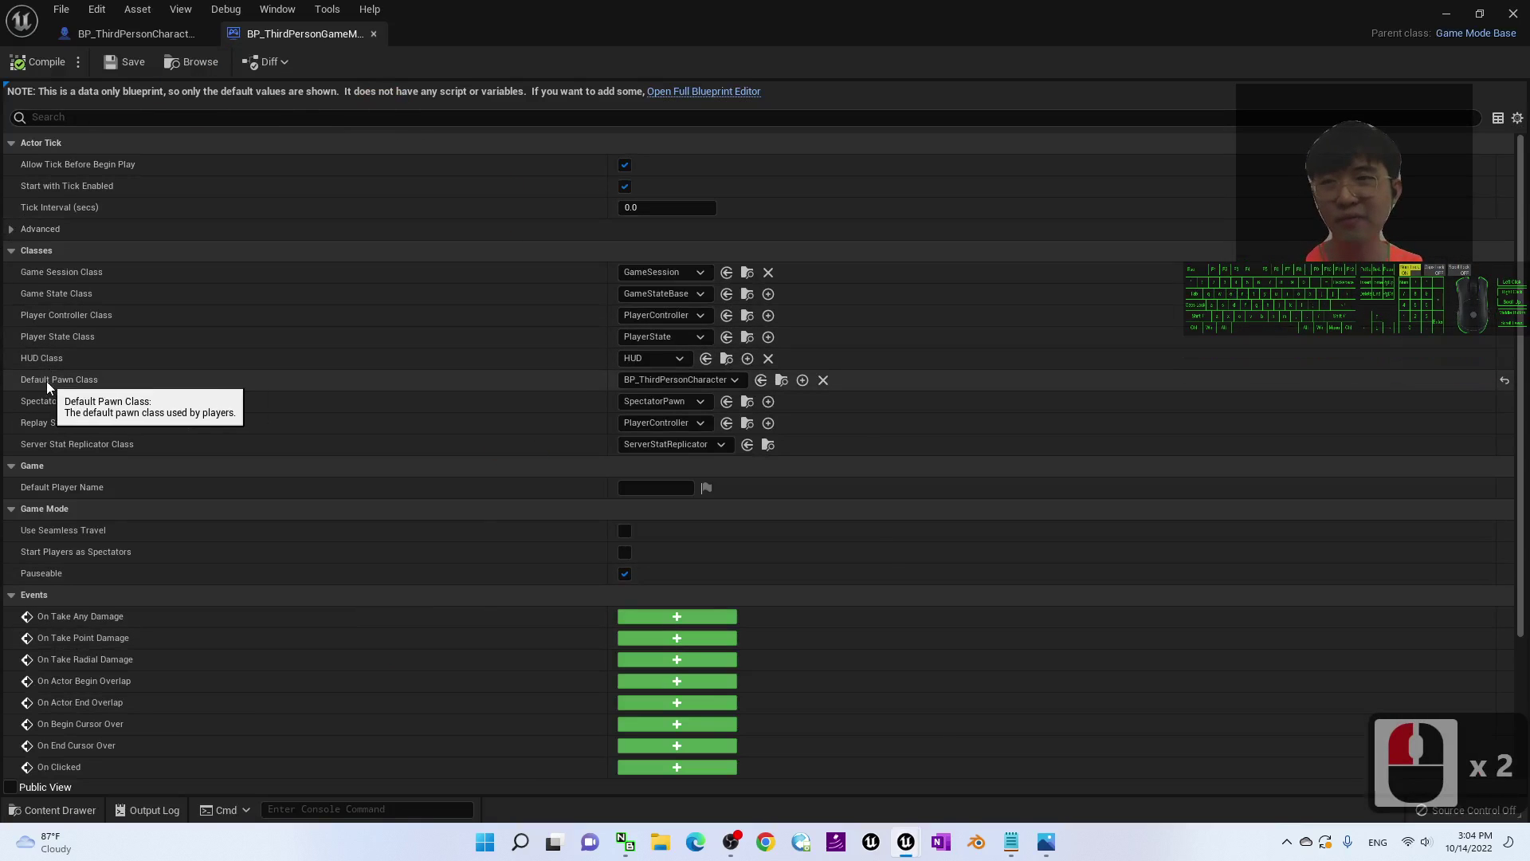
click(674, 380)
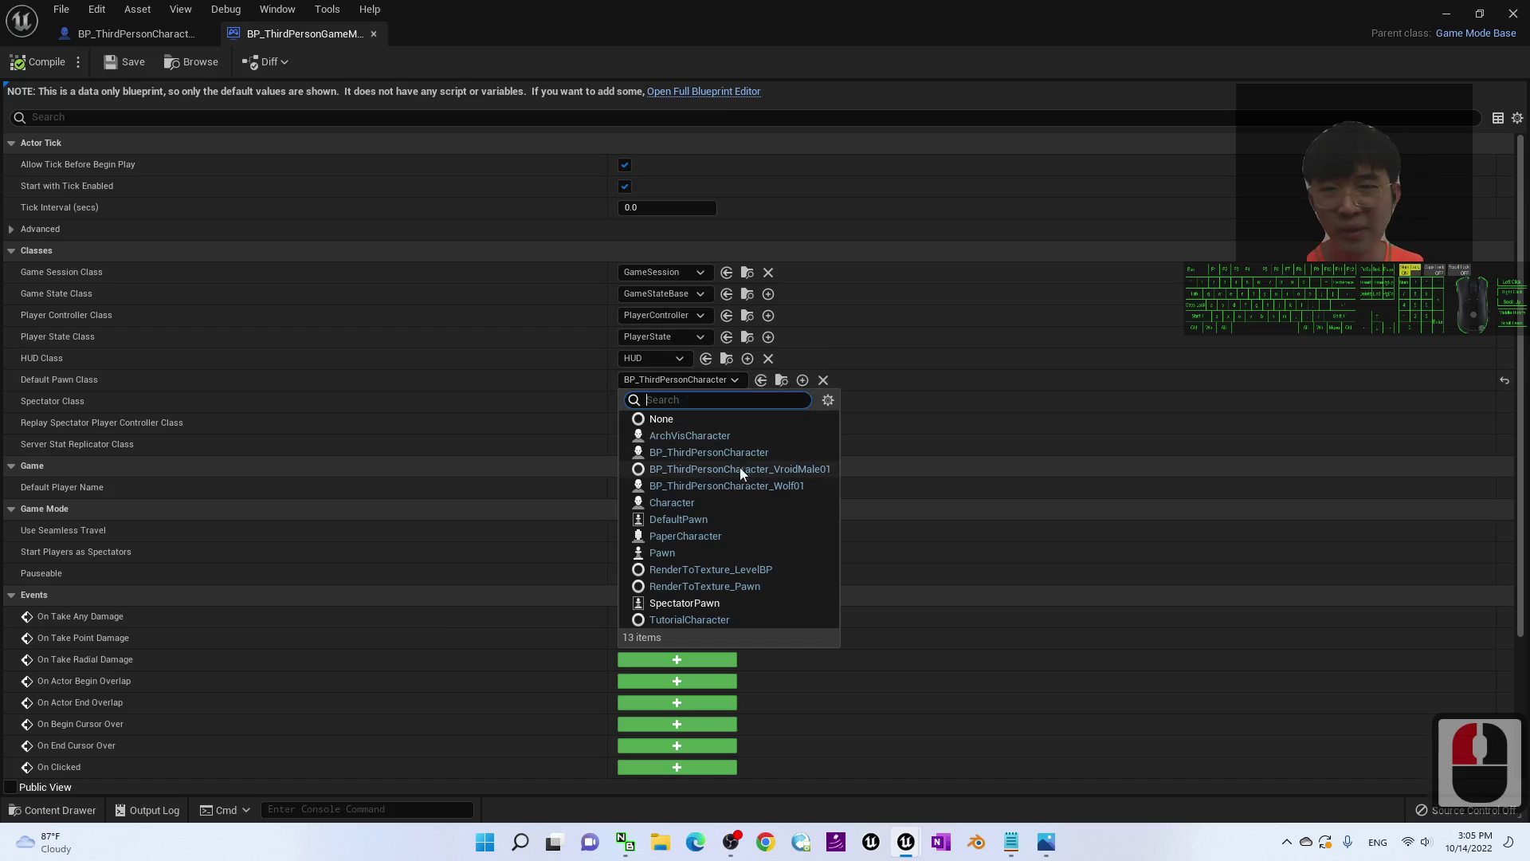
click(792, 486)
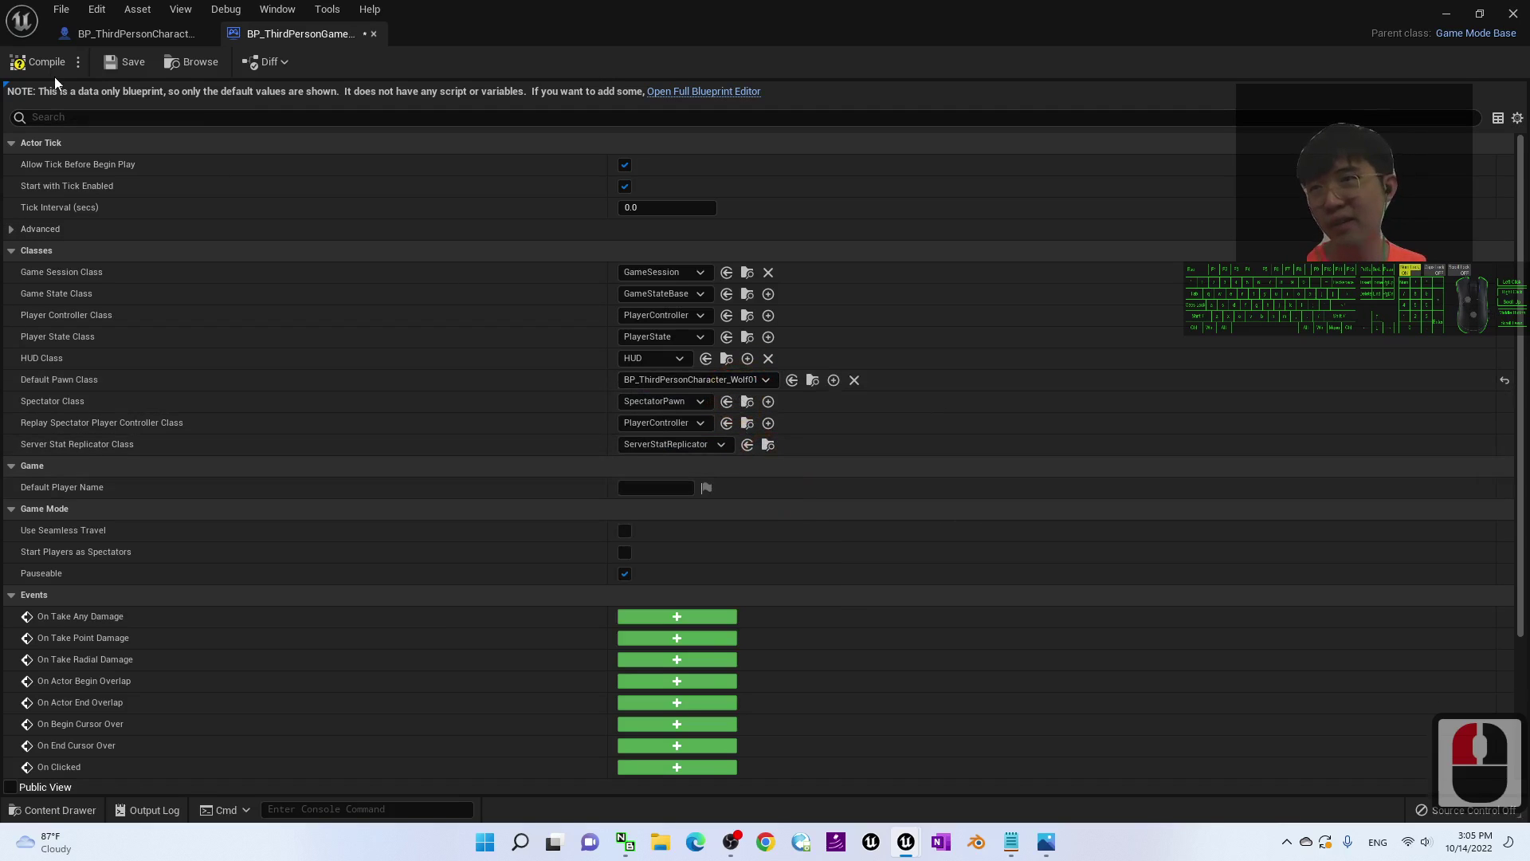
click(1487, 18)
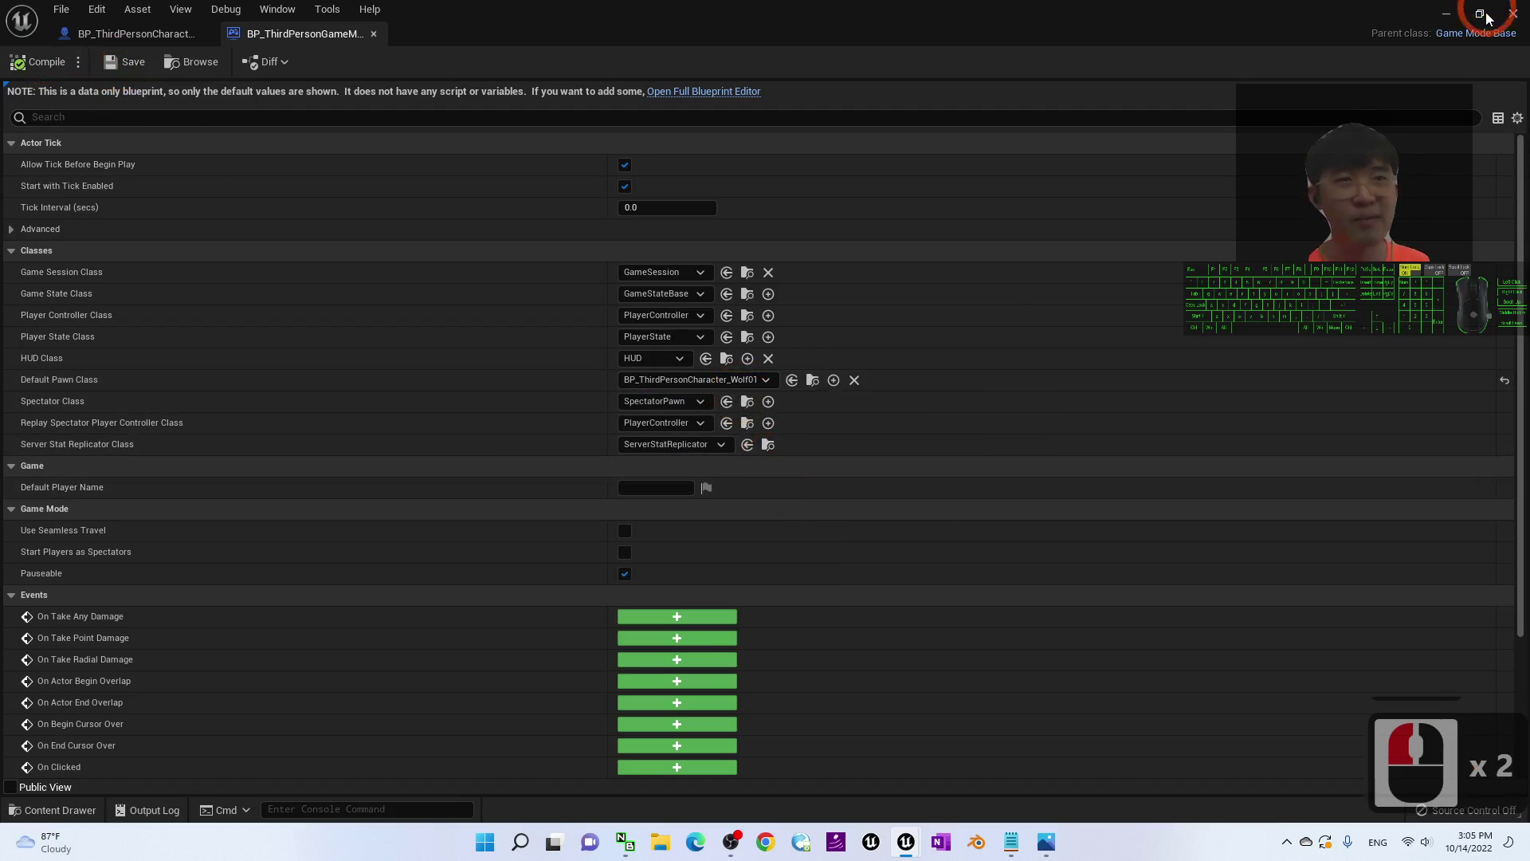
click(1446, 15)
- Play-test the level with the wolf as the player pawn, running in all directions and jumping to check its animations
click(339, 62)
click(451, 171)
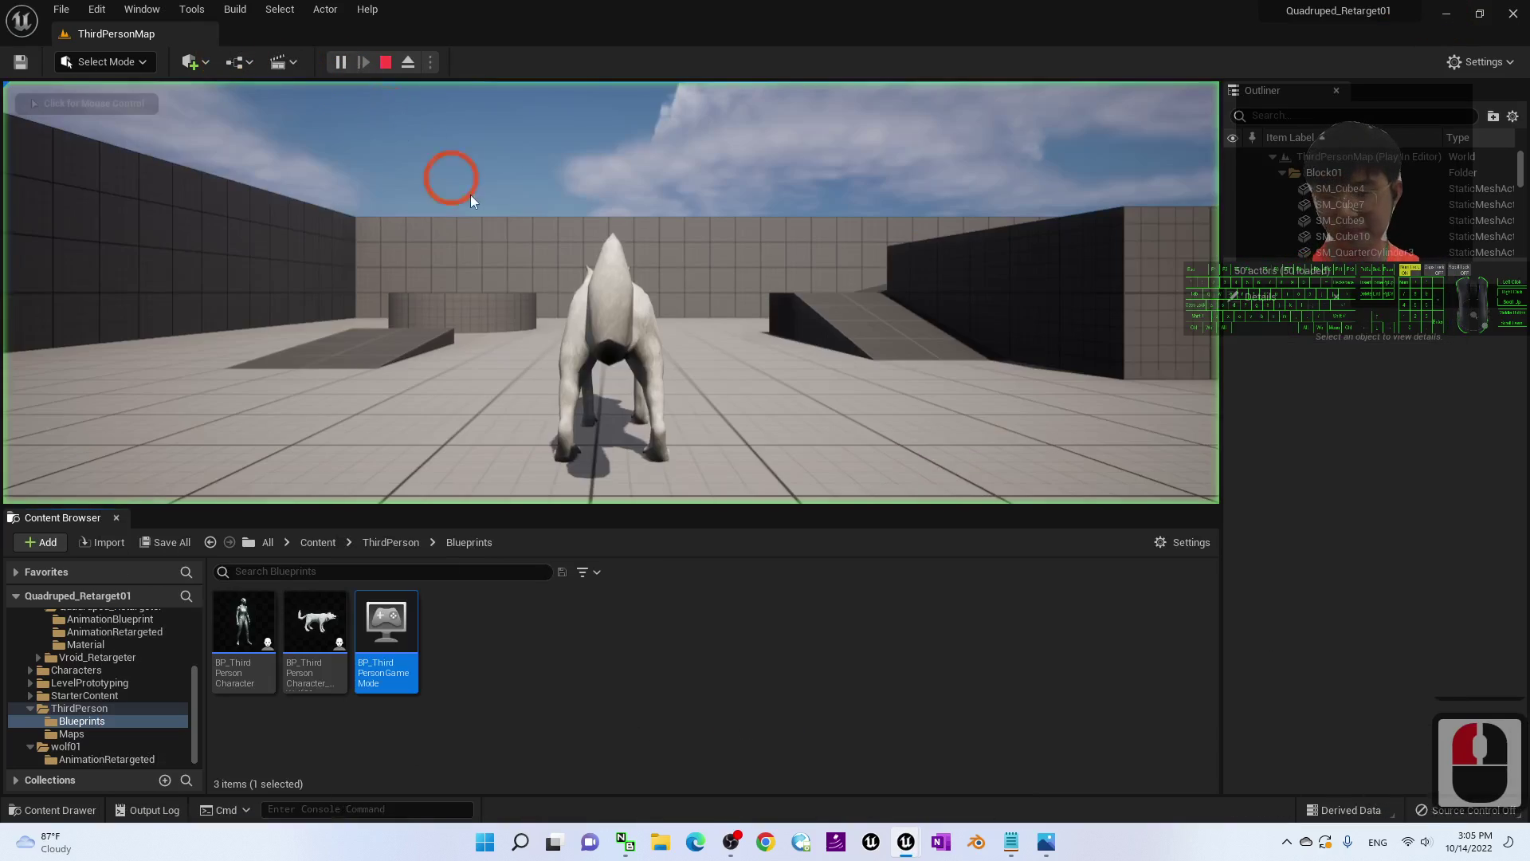
key(w)
key(a)
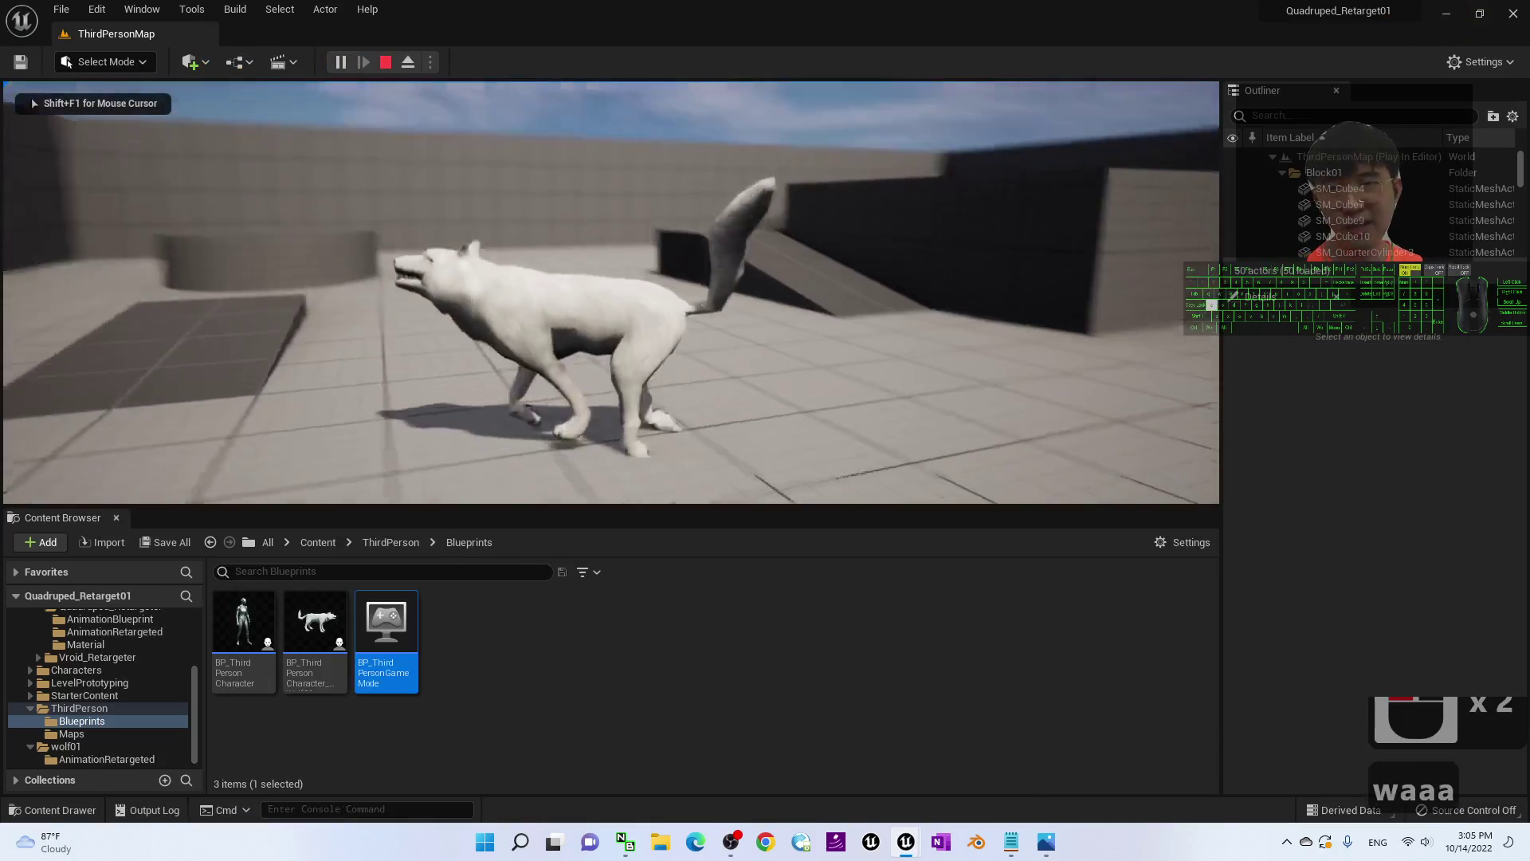
key(s)
key(d)
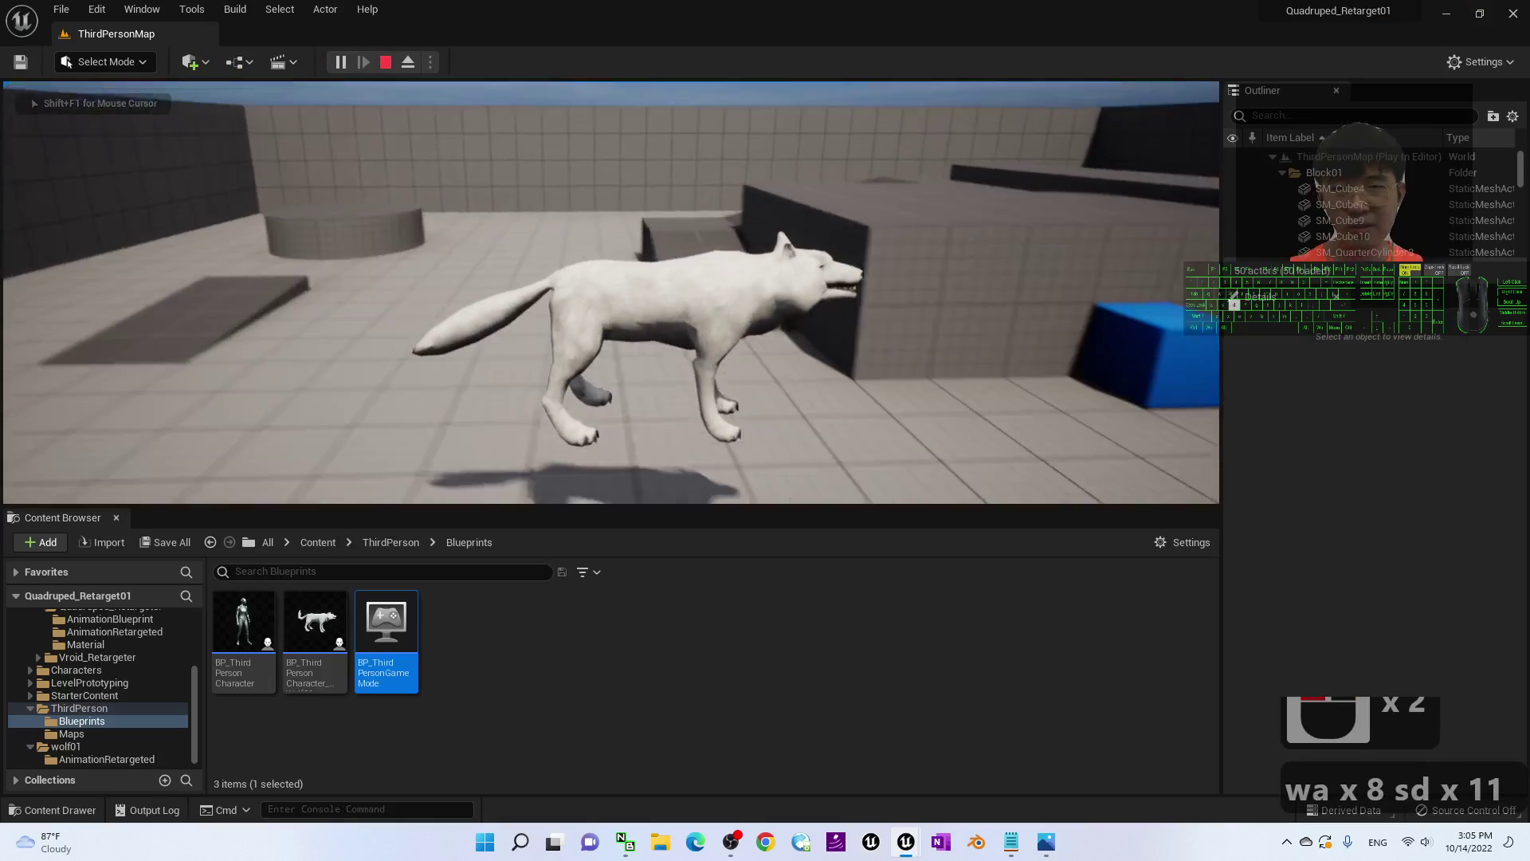
key(a)
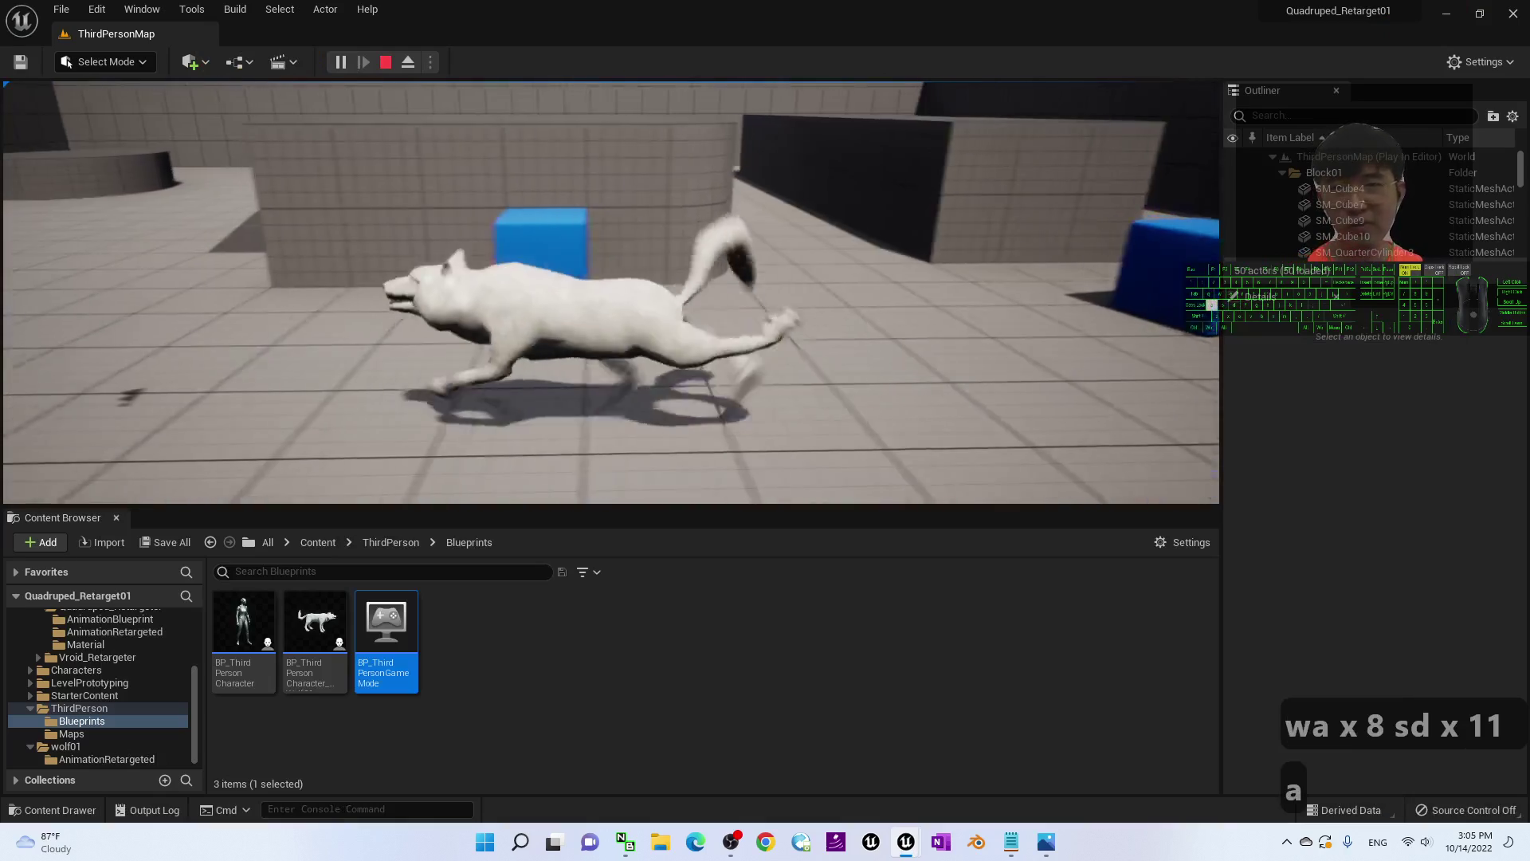
key(w)
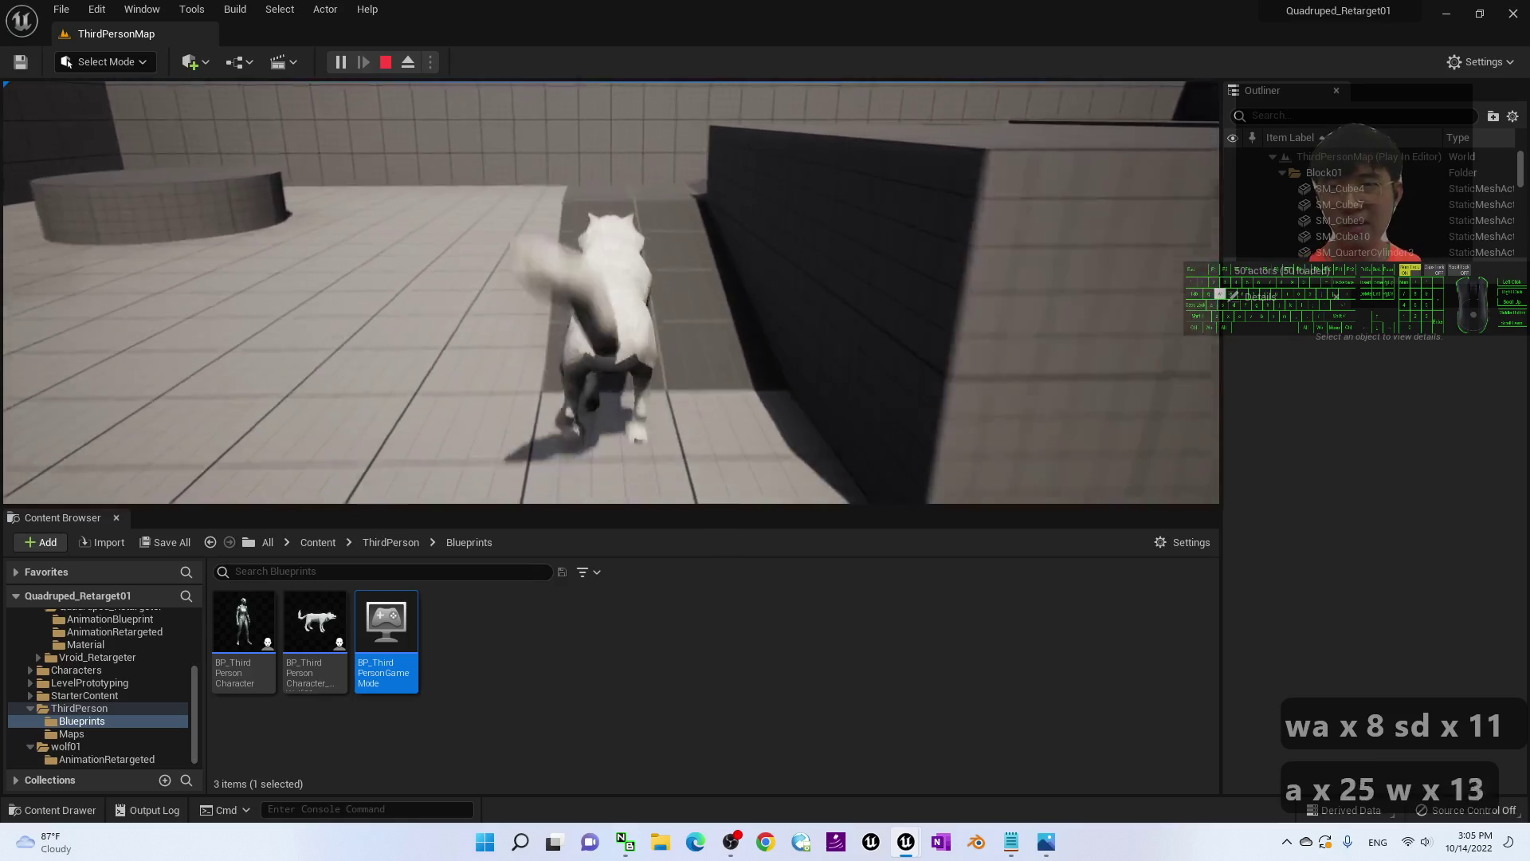
key(a)
key(s)
key(s)
key(d)
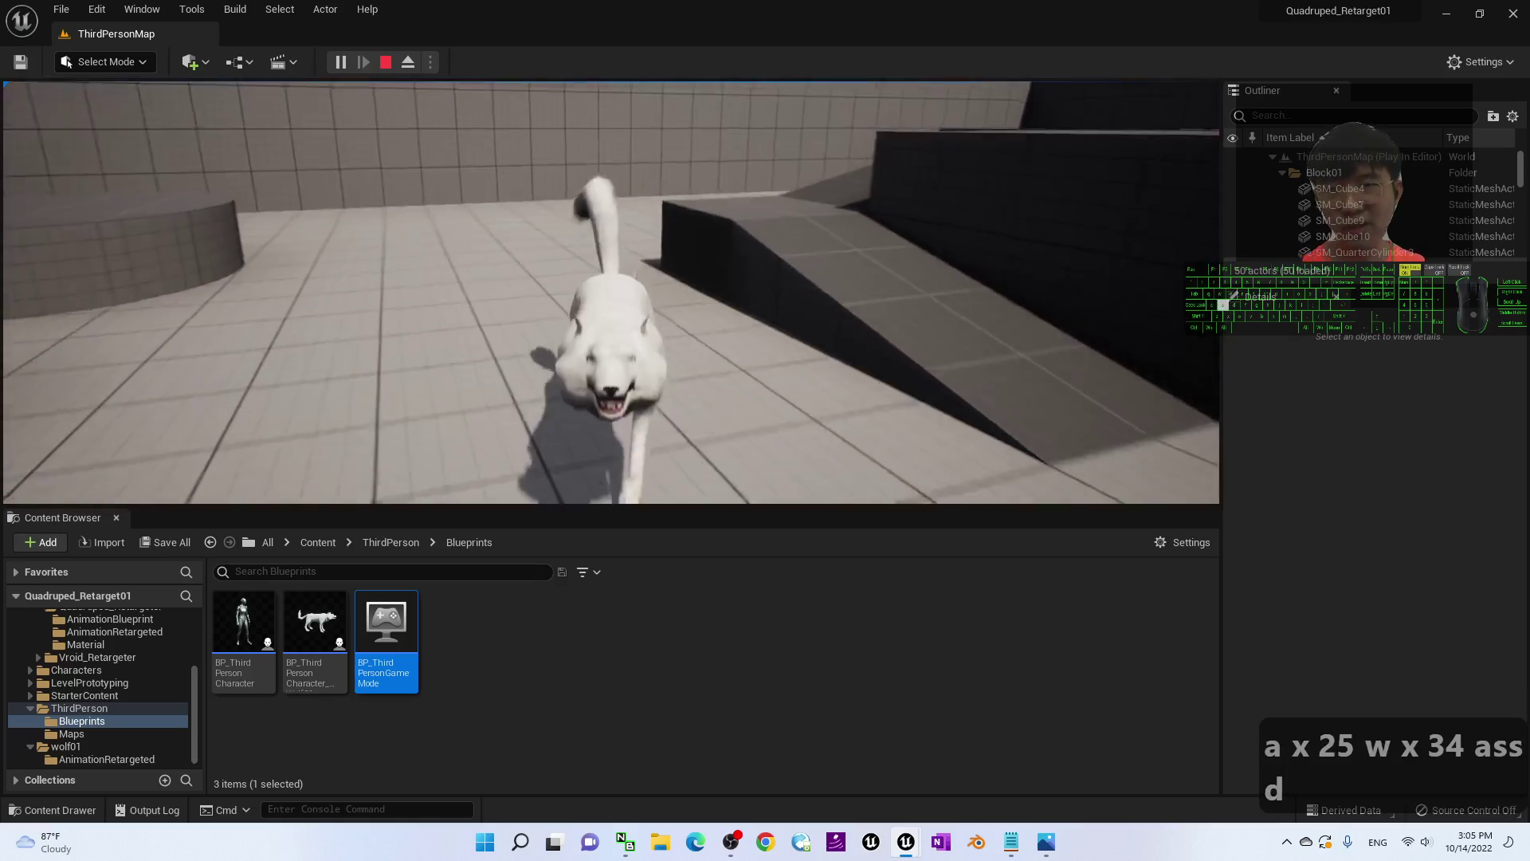
key(a)
key(s)
key(d)
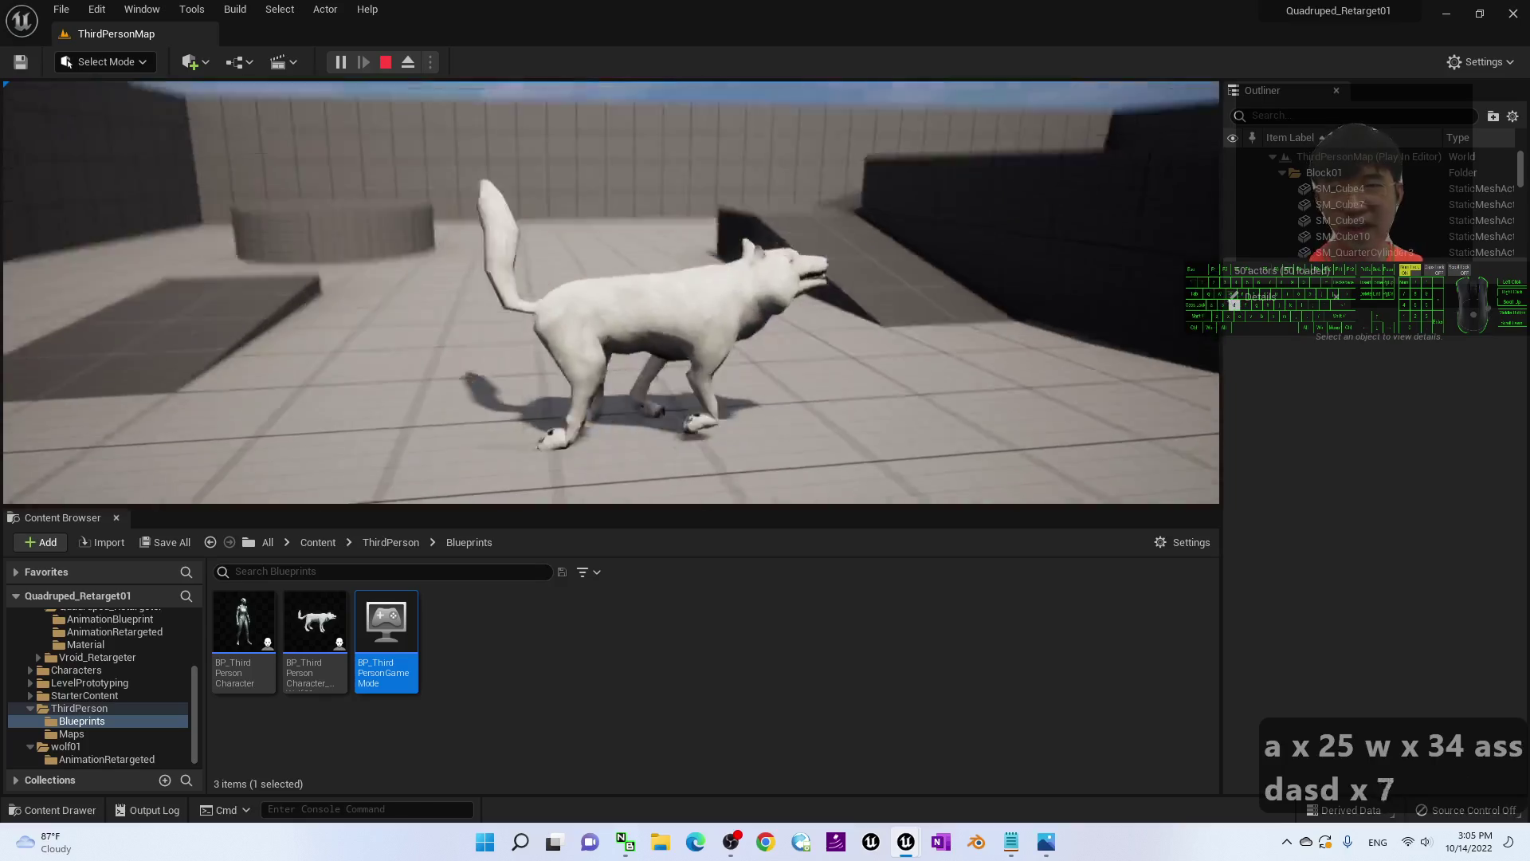
key(a)
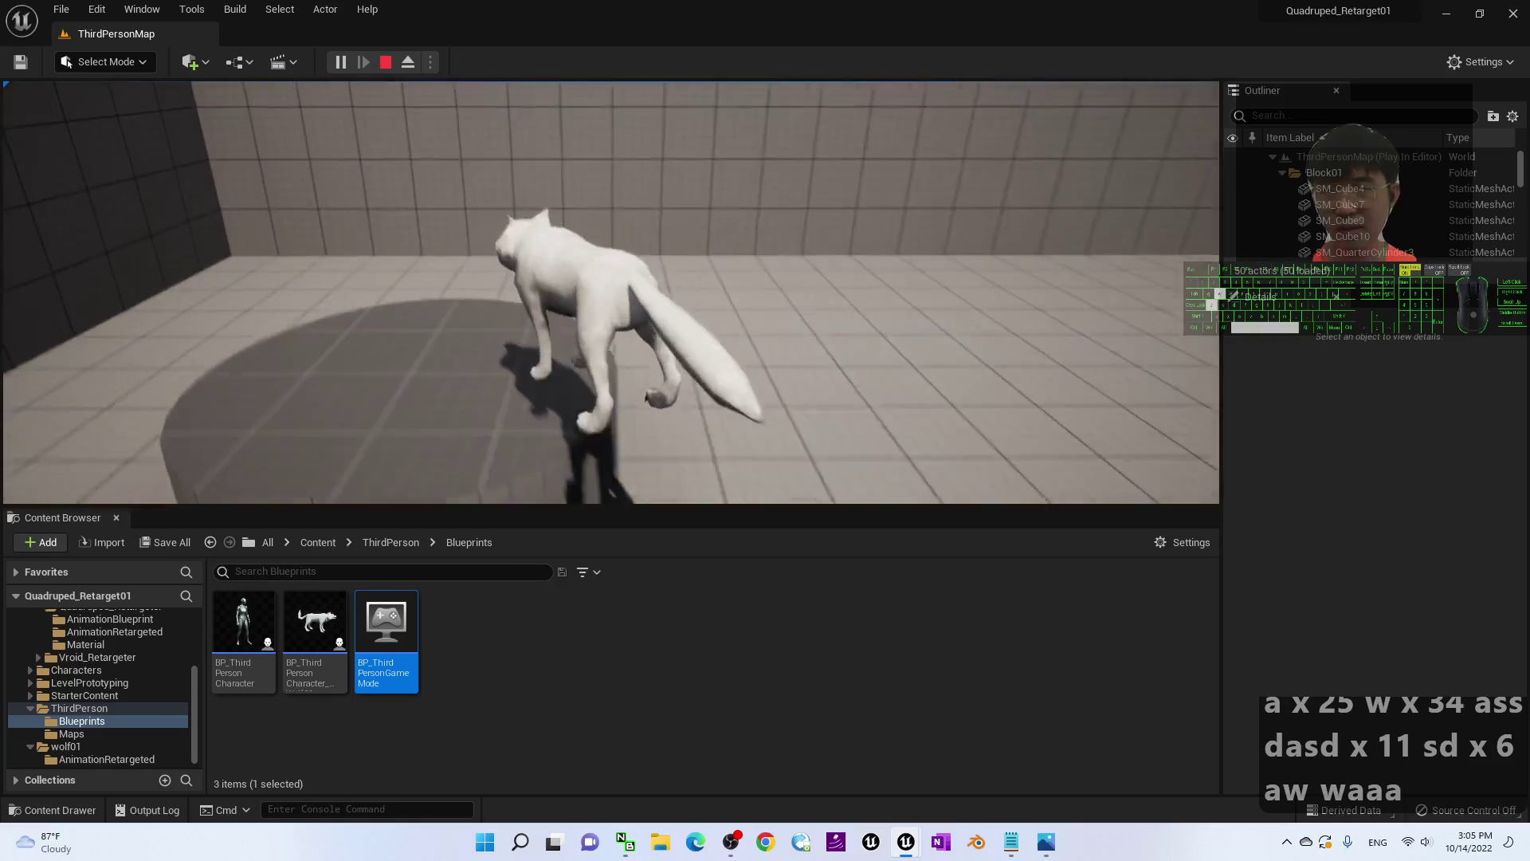
key(s)
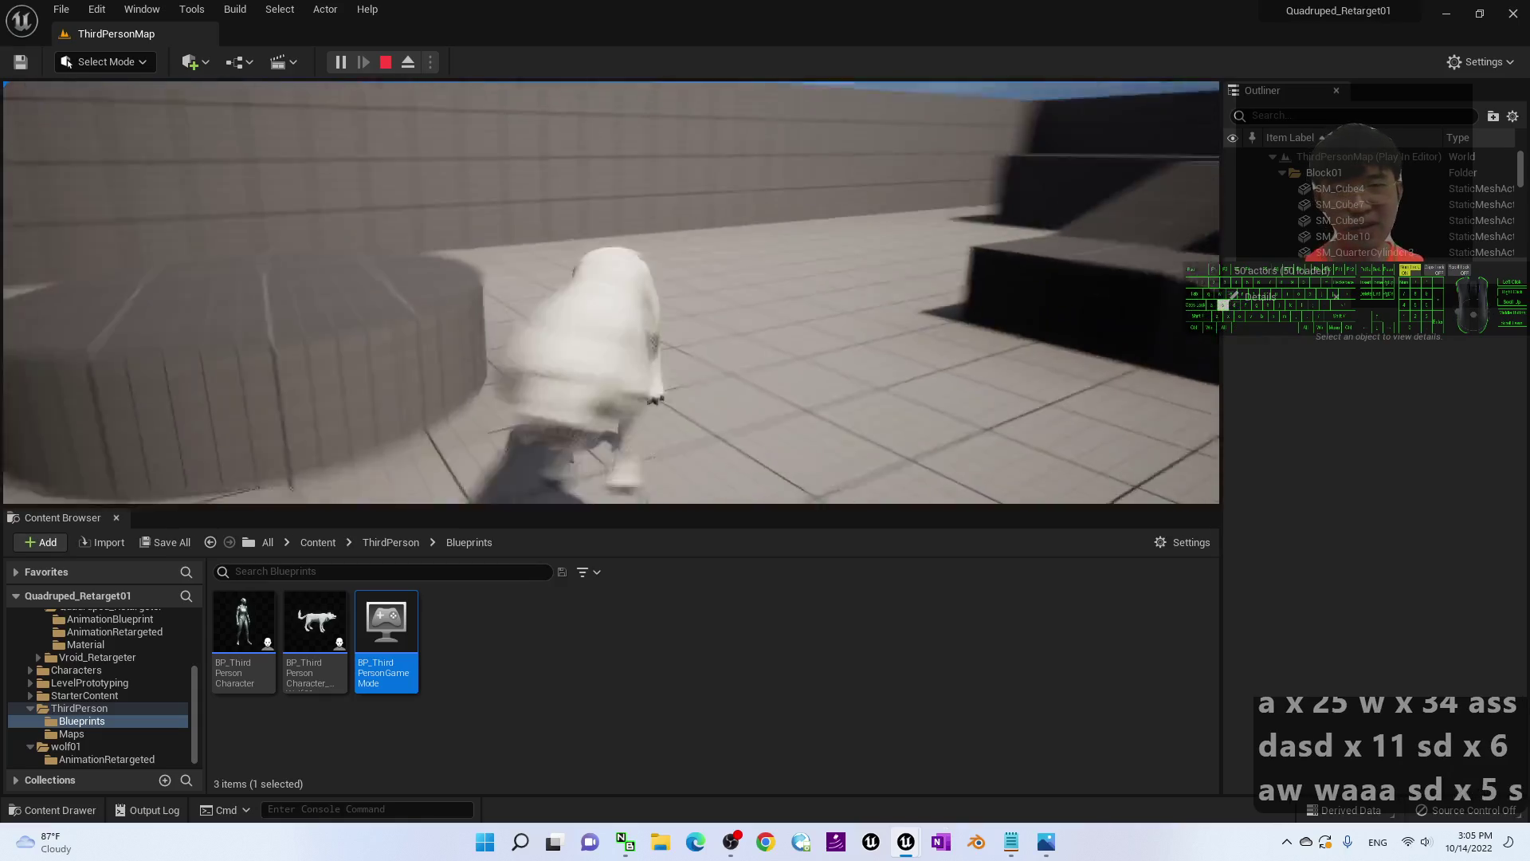
key(d)
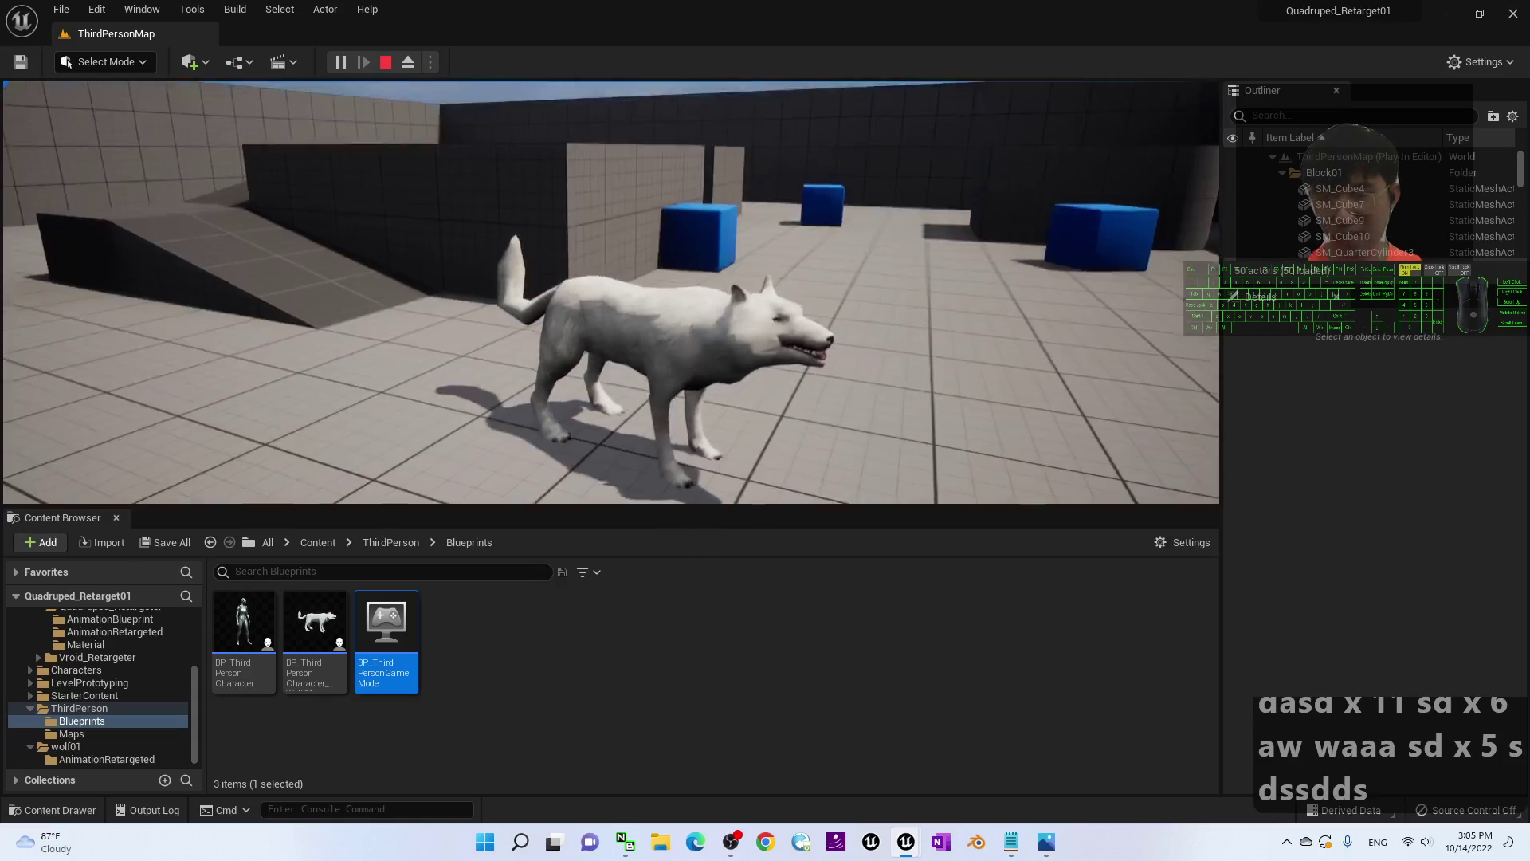
- Look around the standing wolf to check how its feet meet the floor, and end the play session
click(730, 460)
click(573, 444)
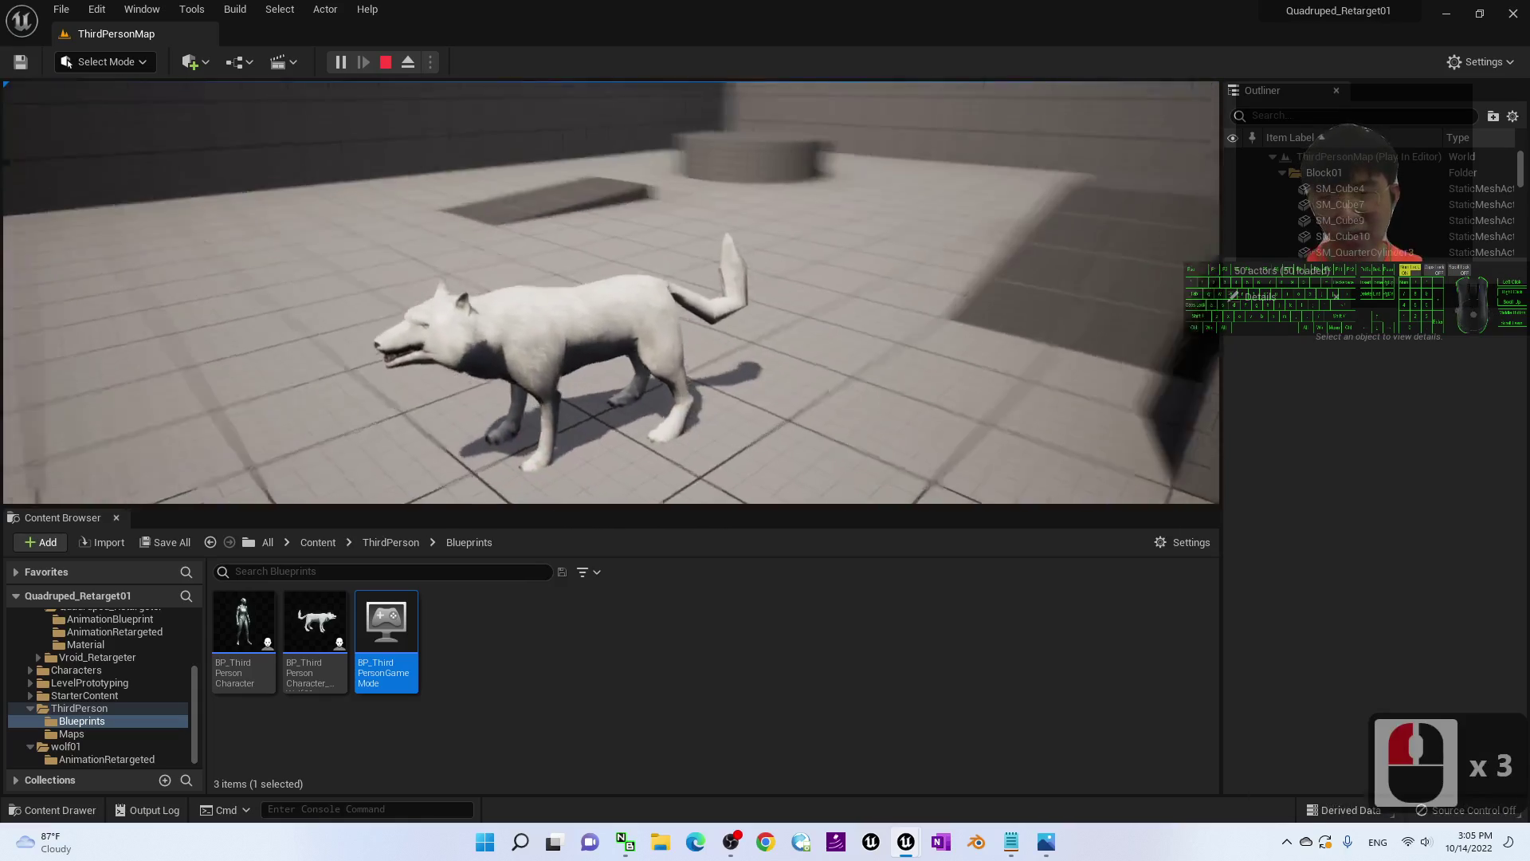
click(541, 444)
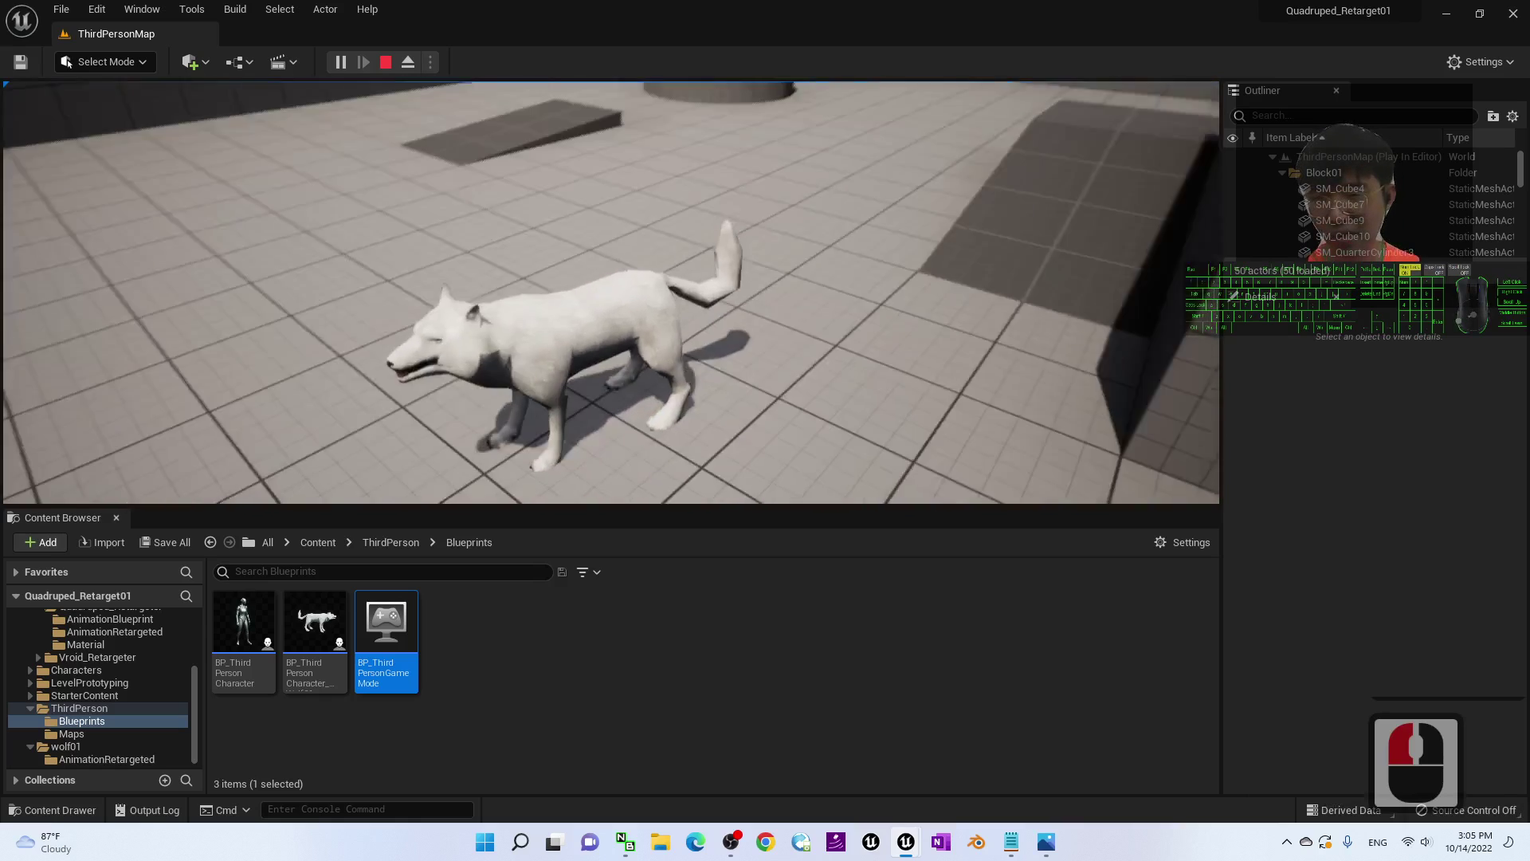
key(Escape)
- In BP_ThirdPersonCharacter_Wolf01, set the grid snap size to 1 and raise the Mesh component to a Z location of about -83
double_click(315, 621)
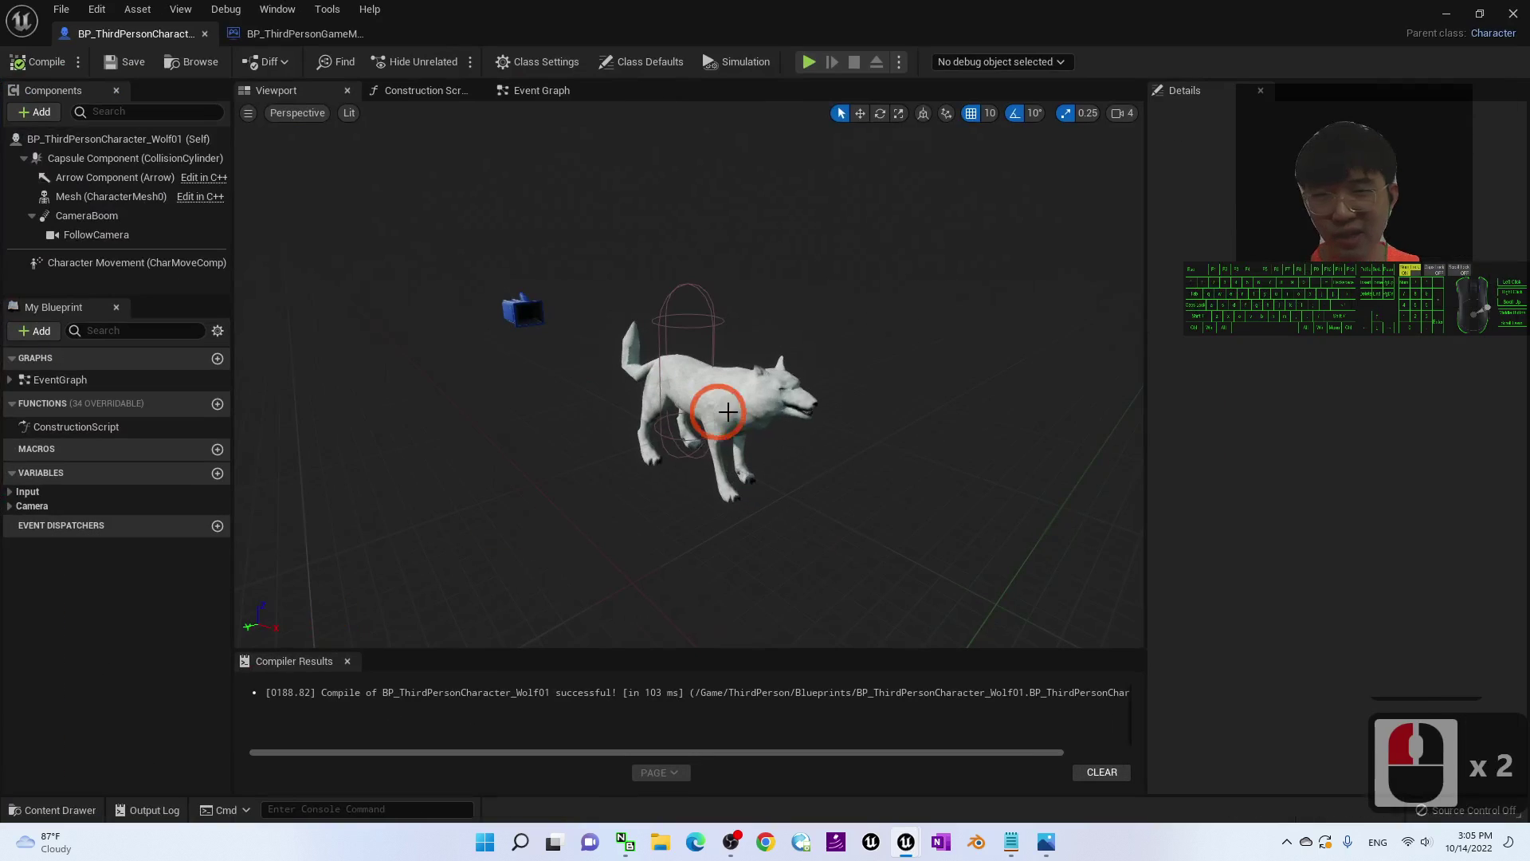
click(753, 396)
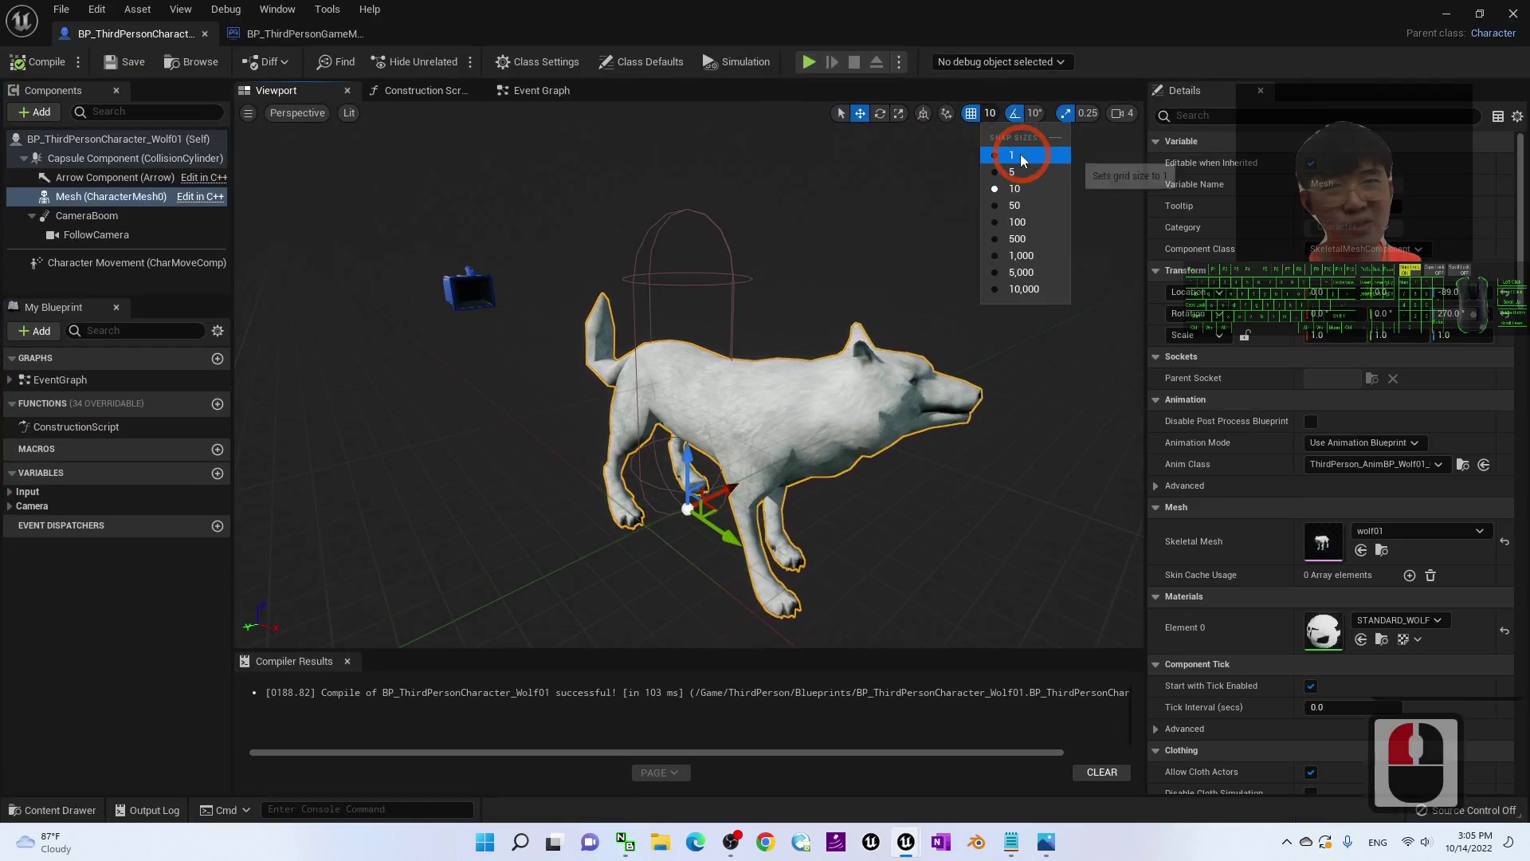
click(999, 154)
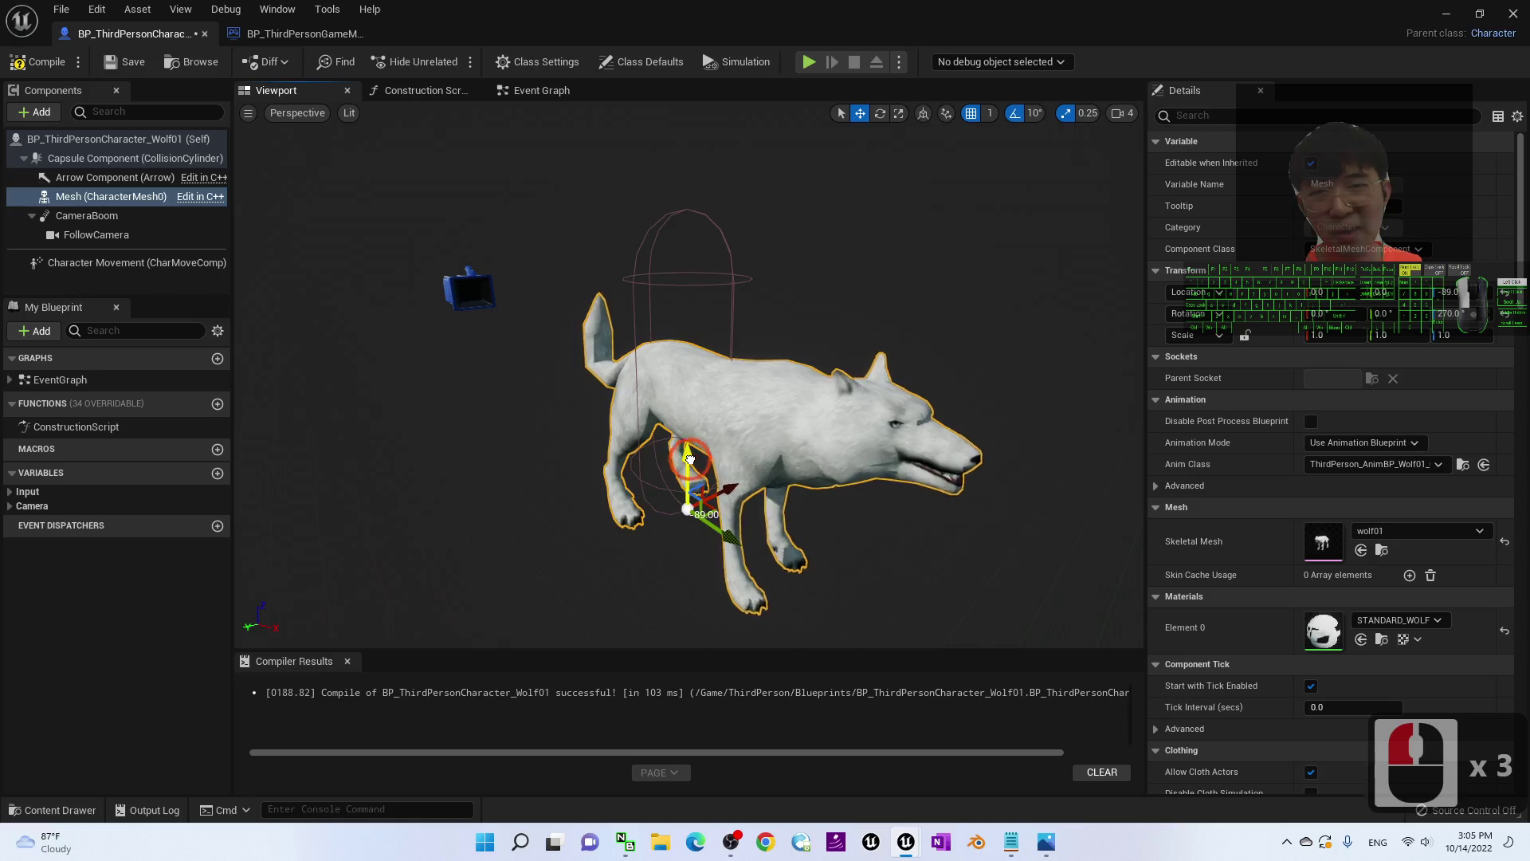
drag(690, 452, 691, 451)
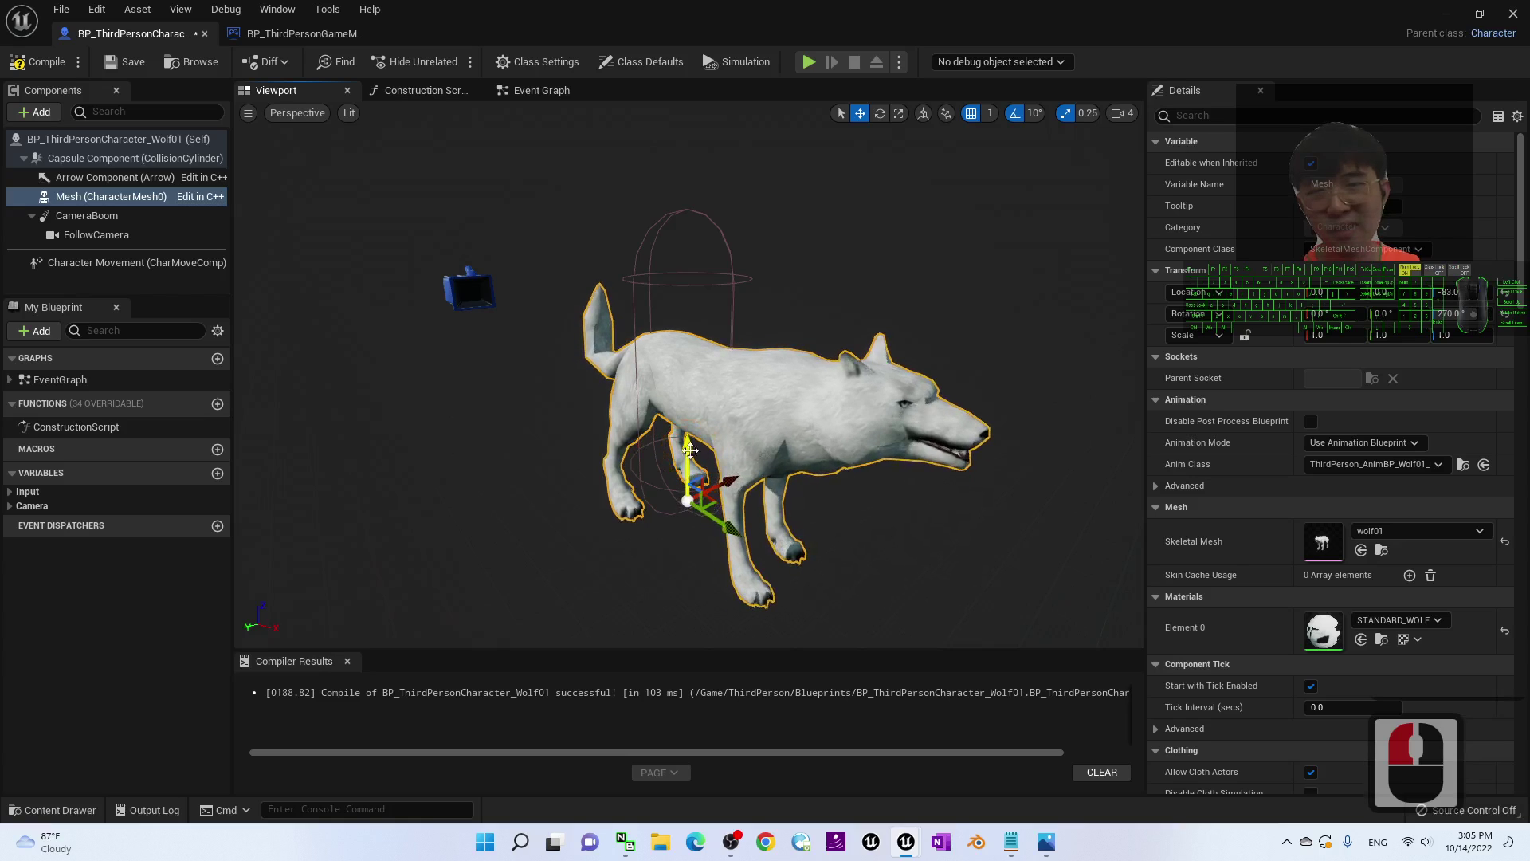
- Compile and save the wolf character blueprint with the raised mesh, and minimize its editor to return to the level
click(28, 60)
click(130, 61)
click(1433, 13)
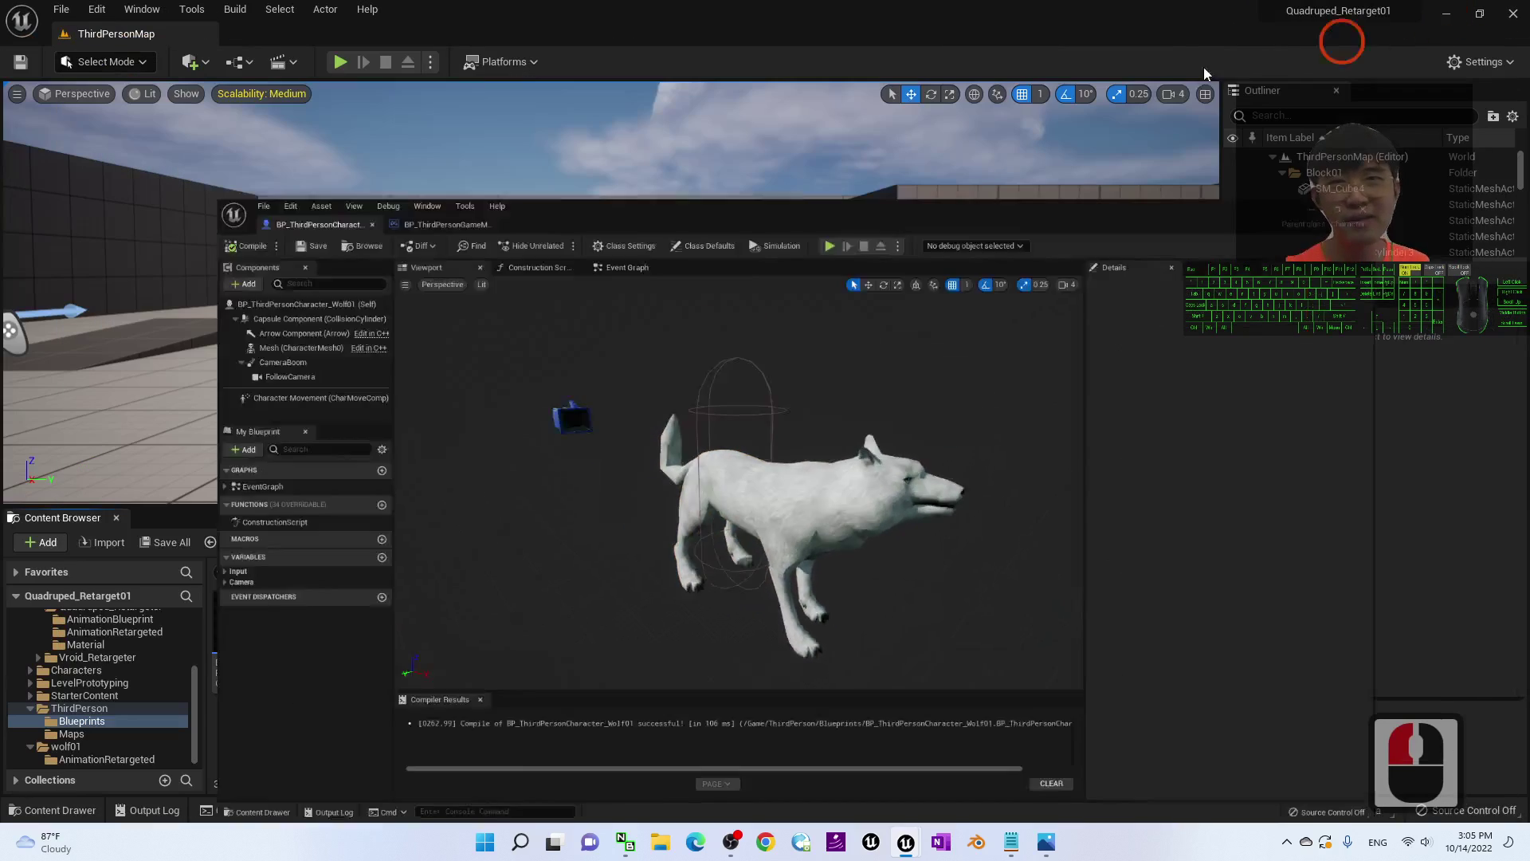
- Start a new play session and view the wolf from different angles to check its foot contact with the floor
click(341, 61)
click(949, 290)
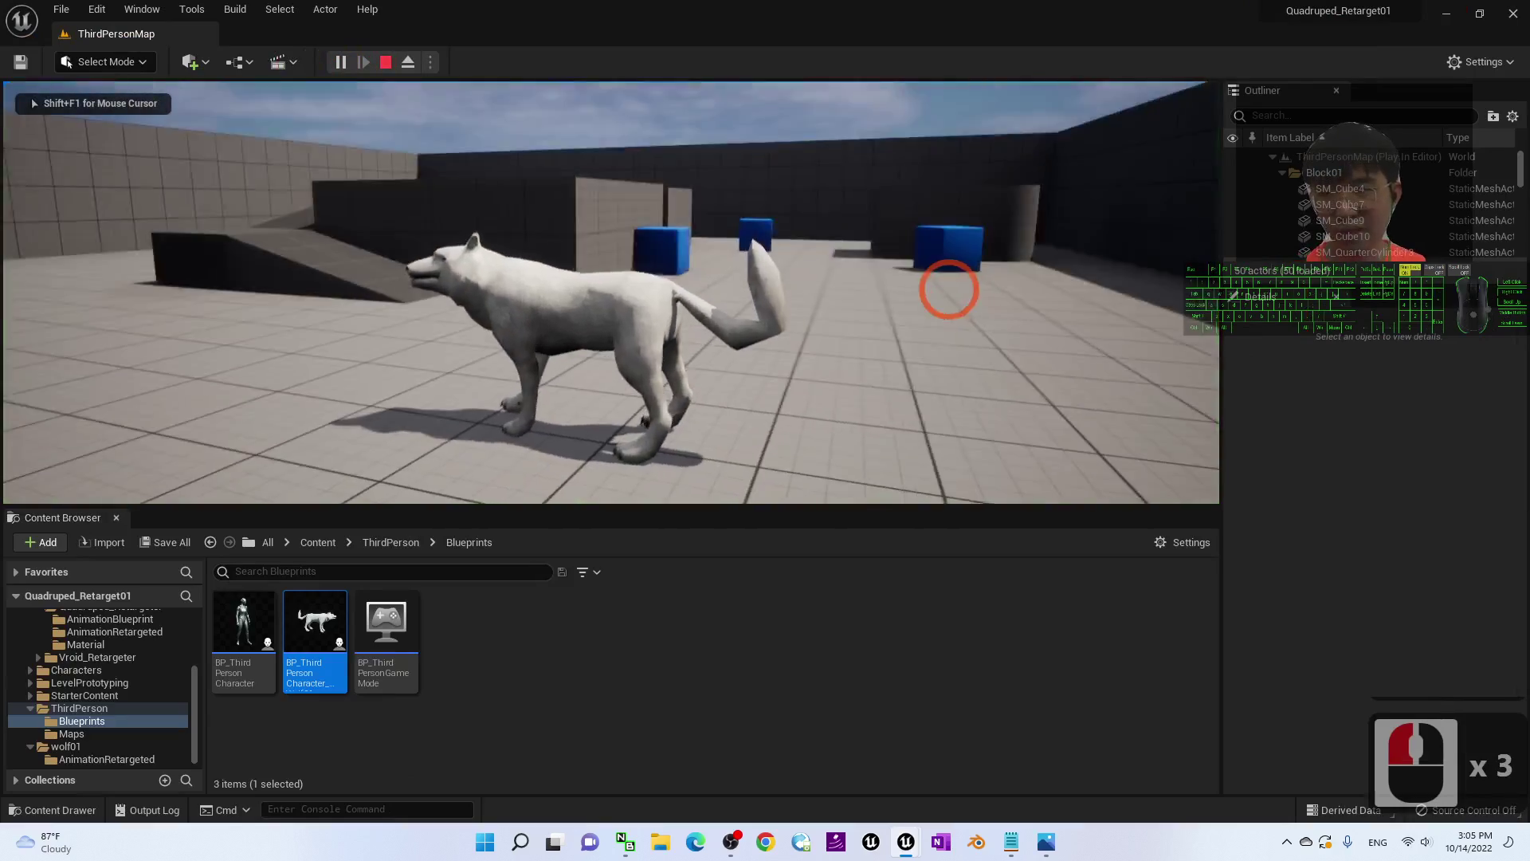
key(w)
click(448, 377)
drag(449, 377, 558, 405)
- Run the wolf around the level's ramps and blue cubes to check its movement with the adjusted mesh height, and end the session
key(d)
key(w)
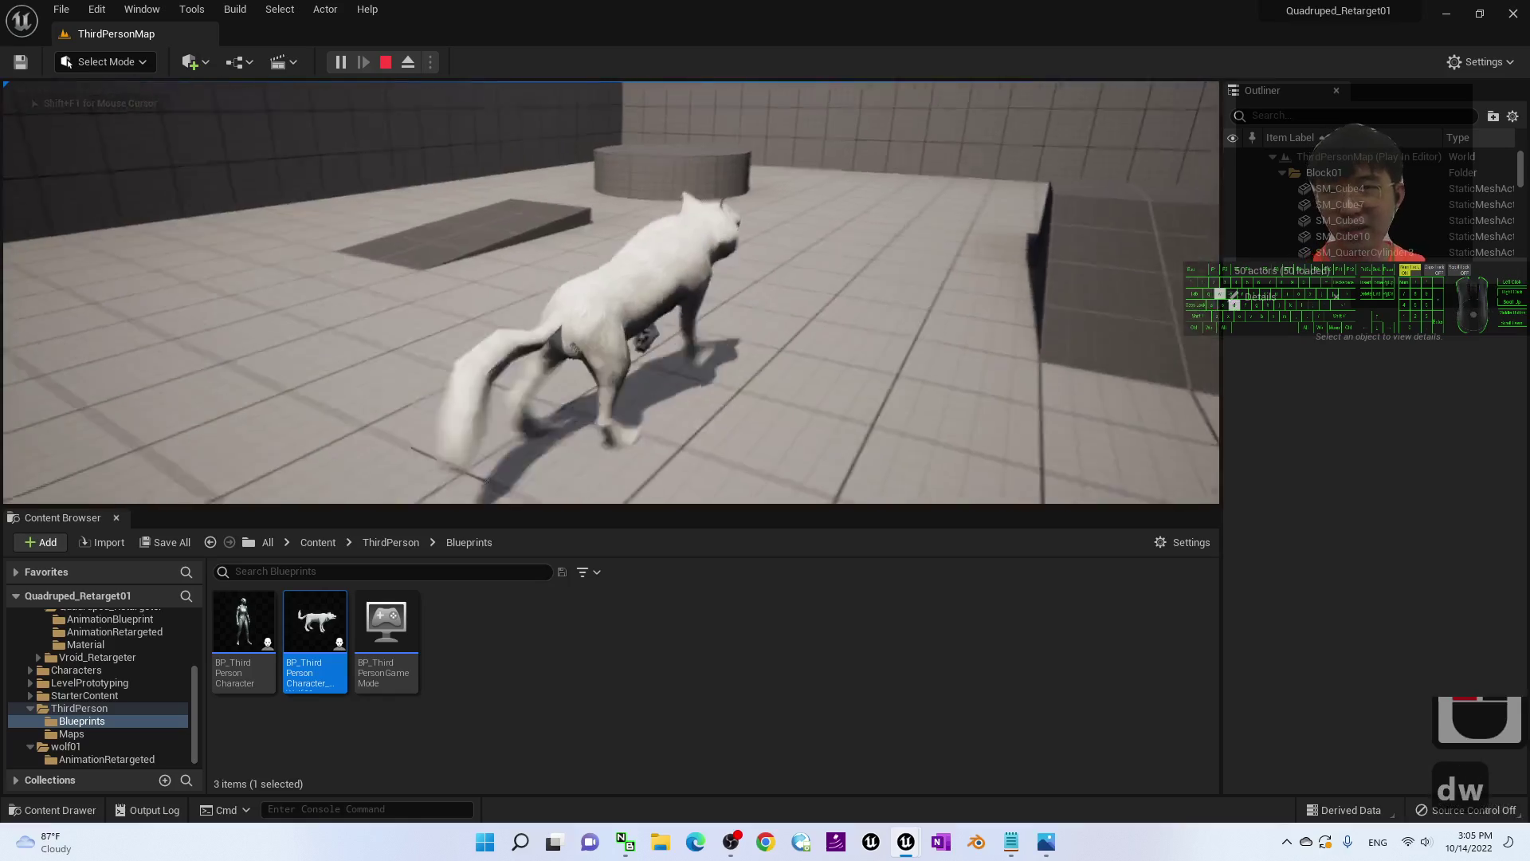
key(s)
key(d)
key(s)
key(d)
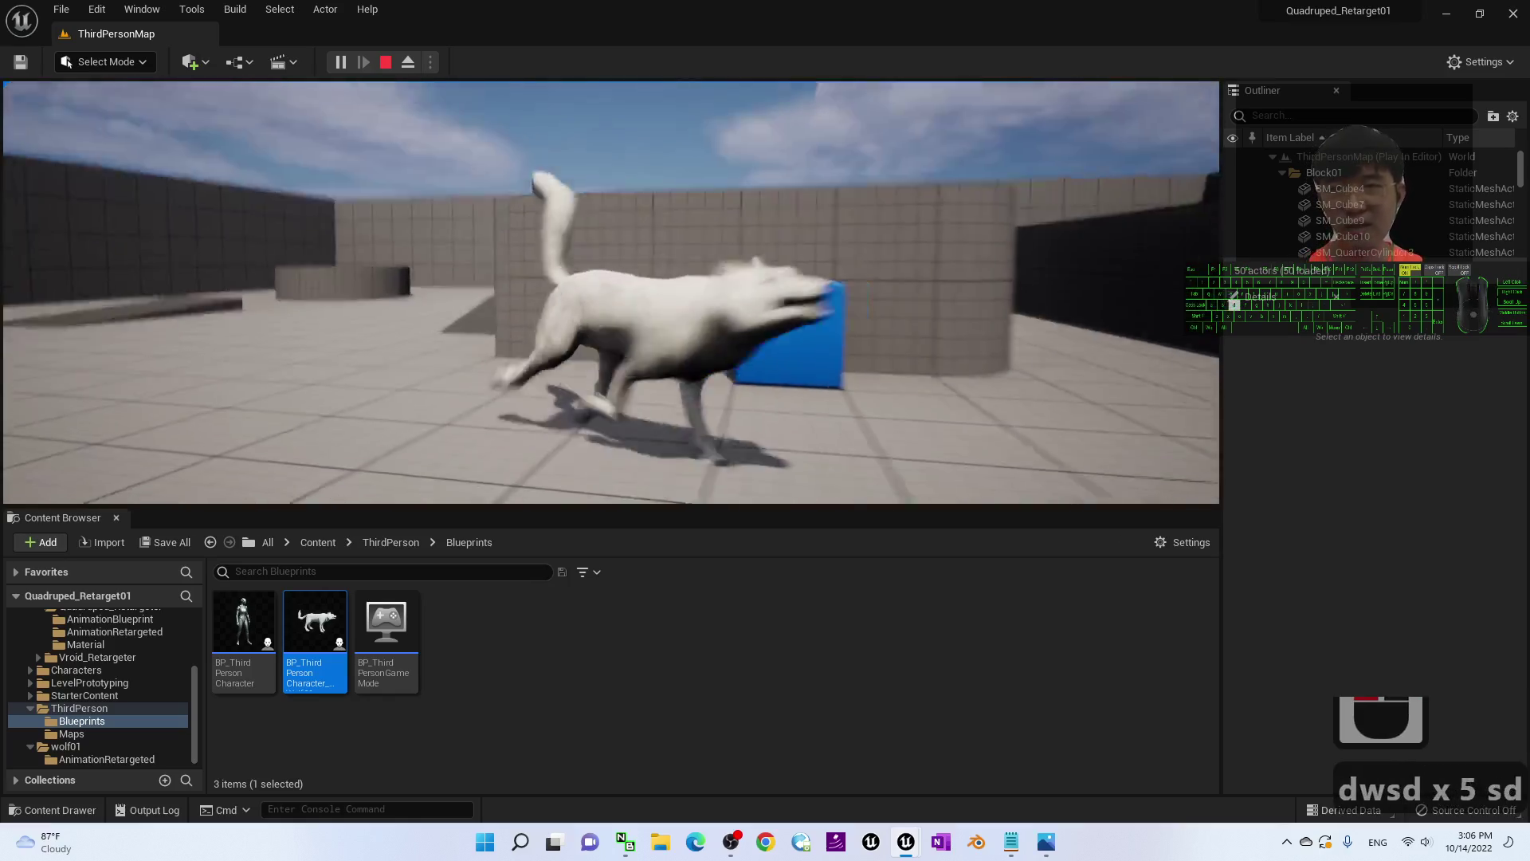
key(w)
key(a)
key(w)
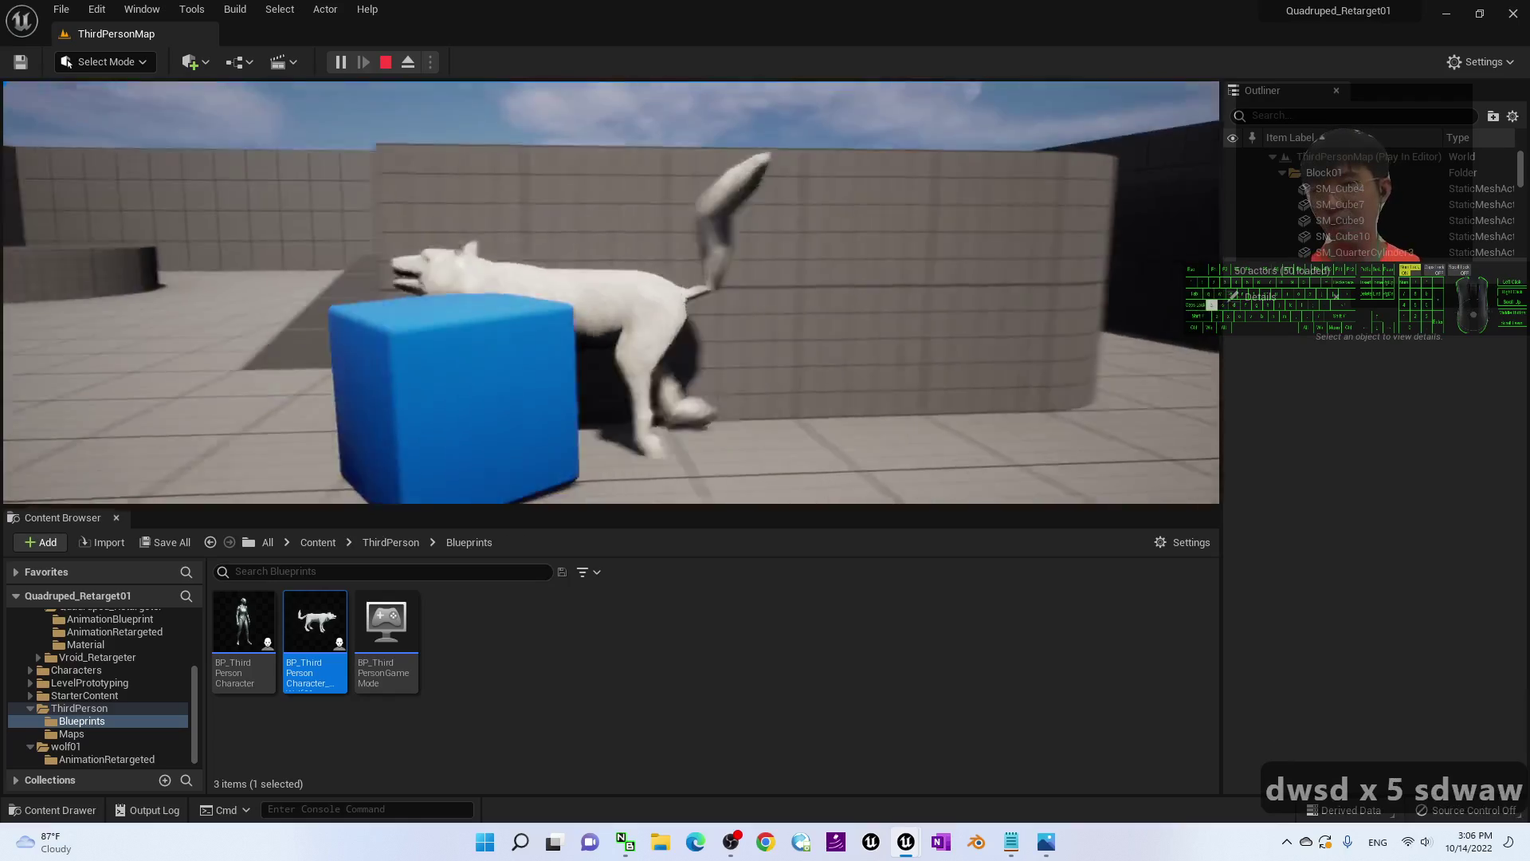
key(d)
key(w)
key(a)
key(w)
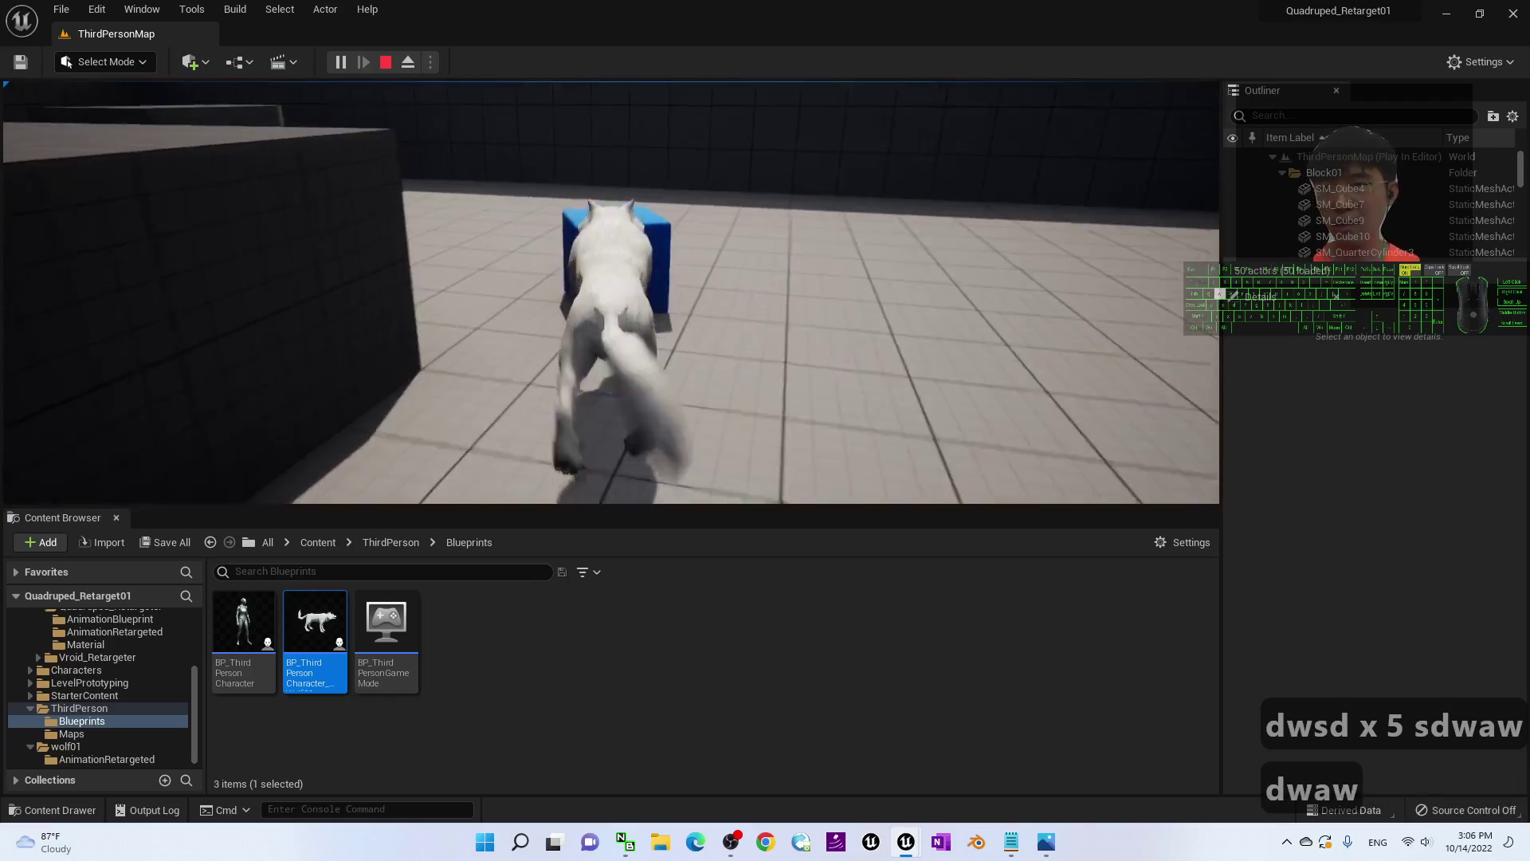
key(s)
key(s)
key(s)
key(s)
key(s)
key(a)
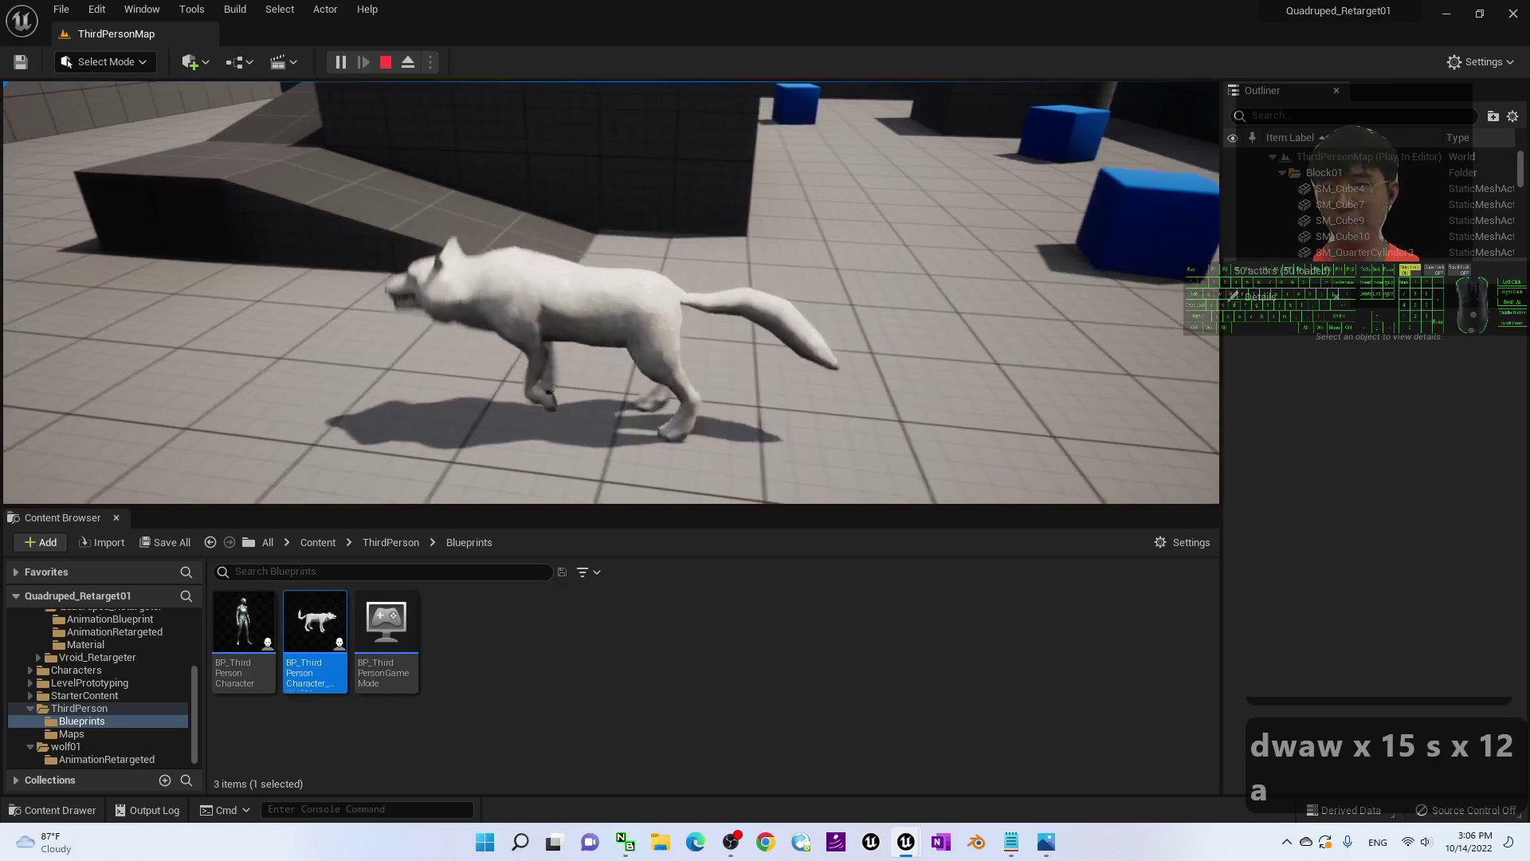
key(Escape)
- Duplicate BP_ThirdPersonCharacter_Wolf01 in the Blueprints folder and name the copy BP_ThirdPersonCharacter_Wolf01_NPC
scroll(737, 192, down, 5)
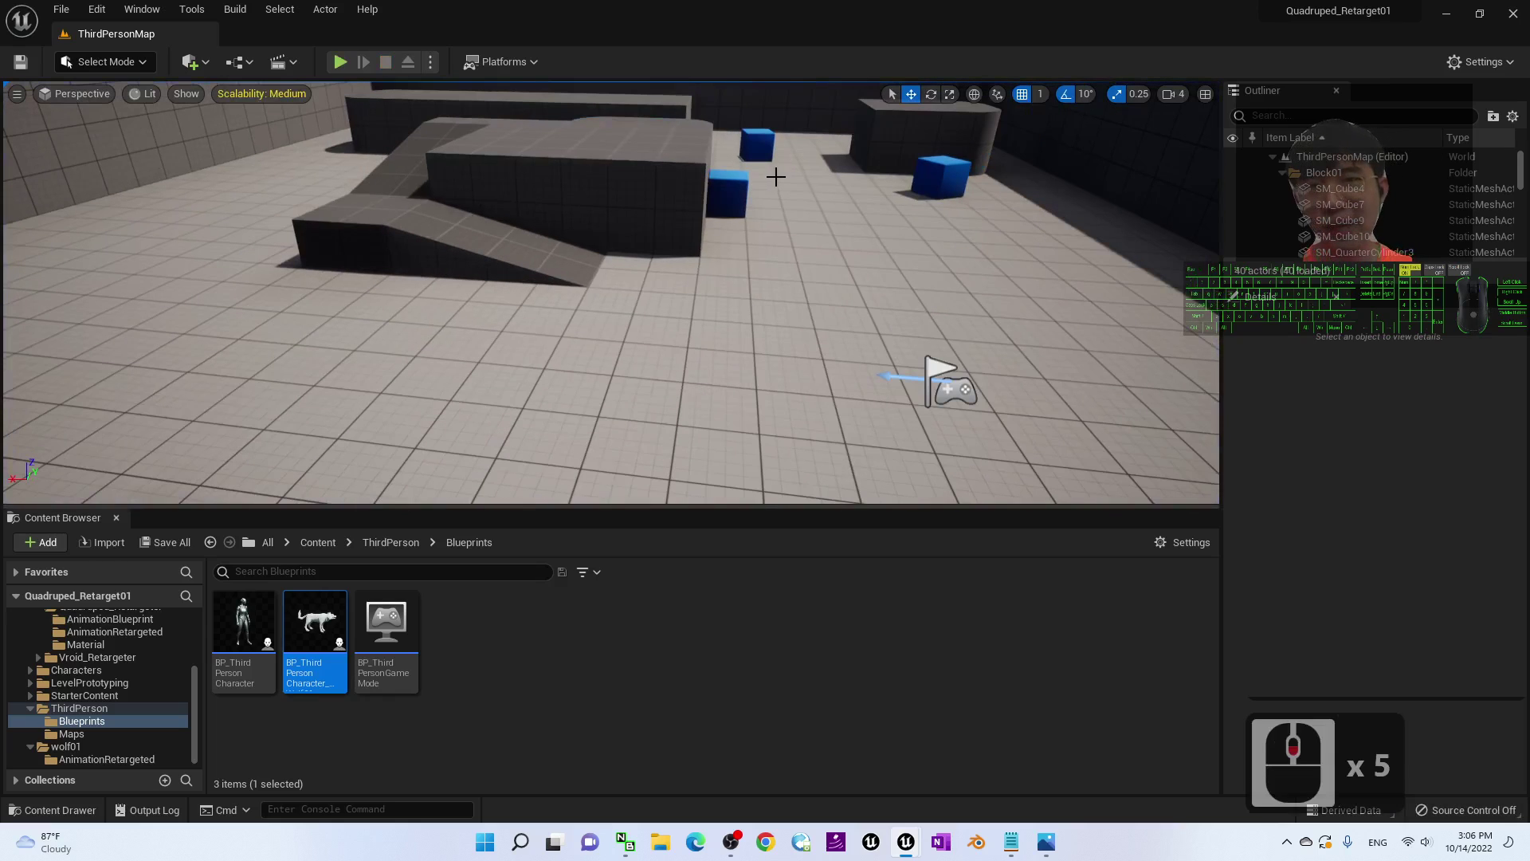
click(316, 626)
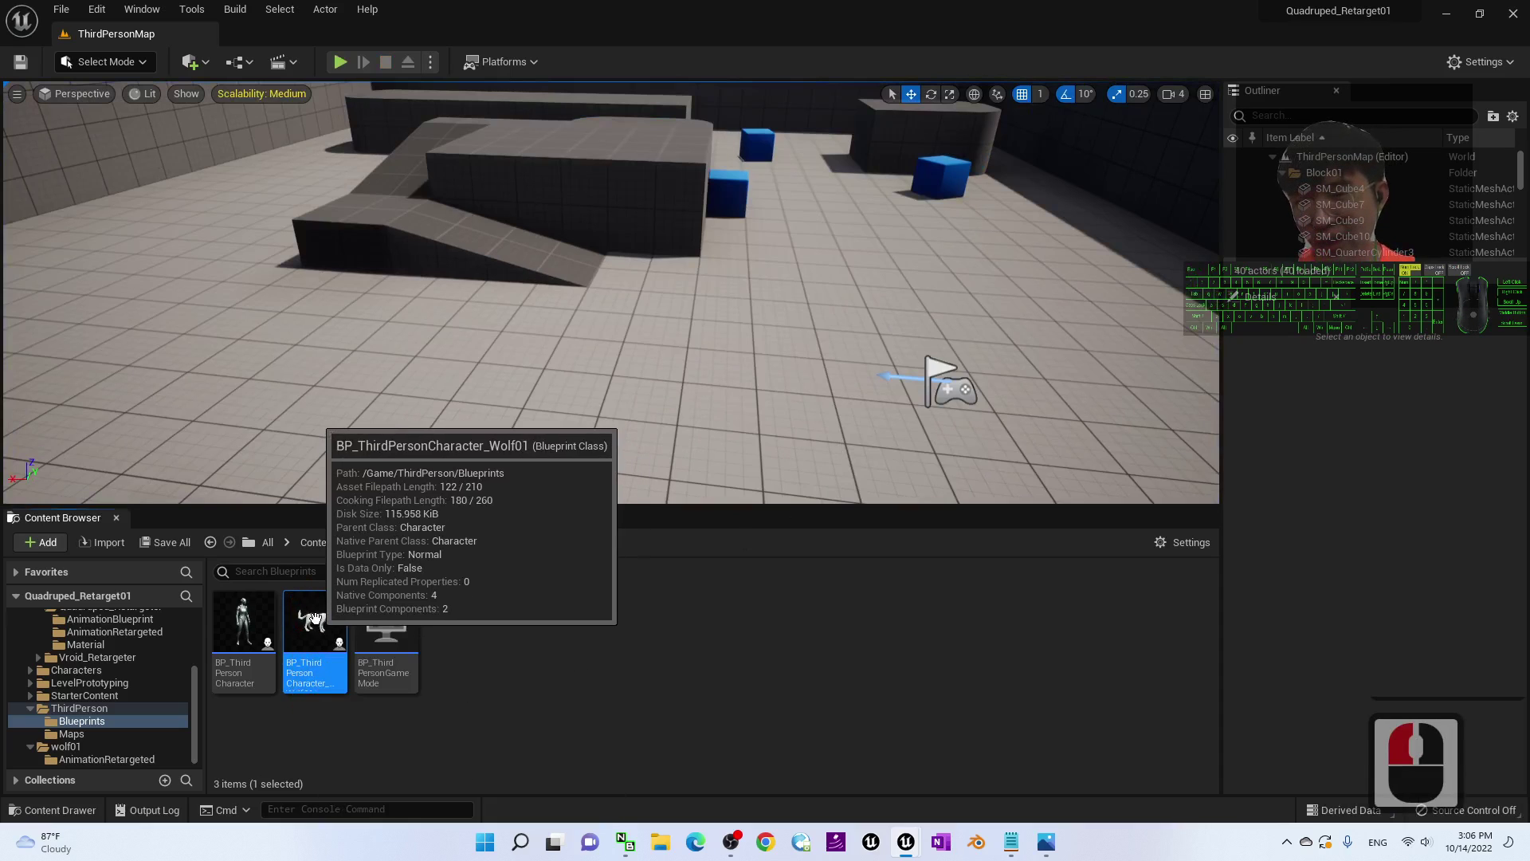
right_click(317, 618)
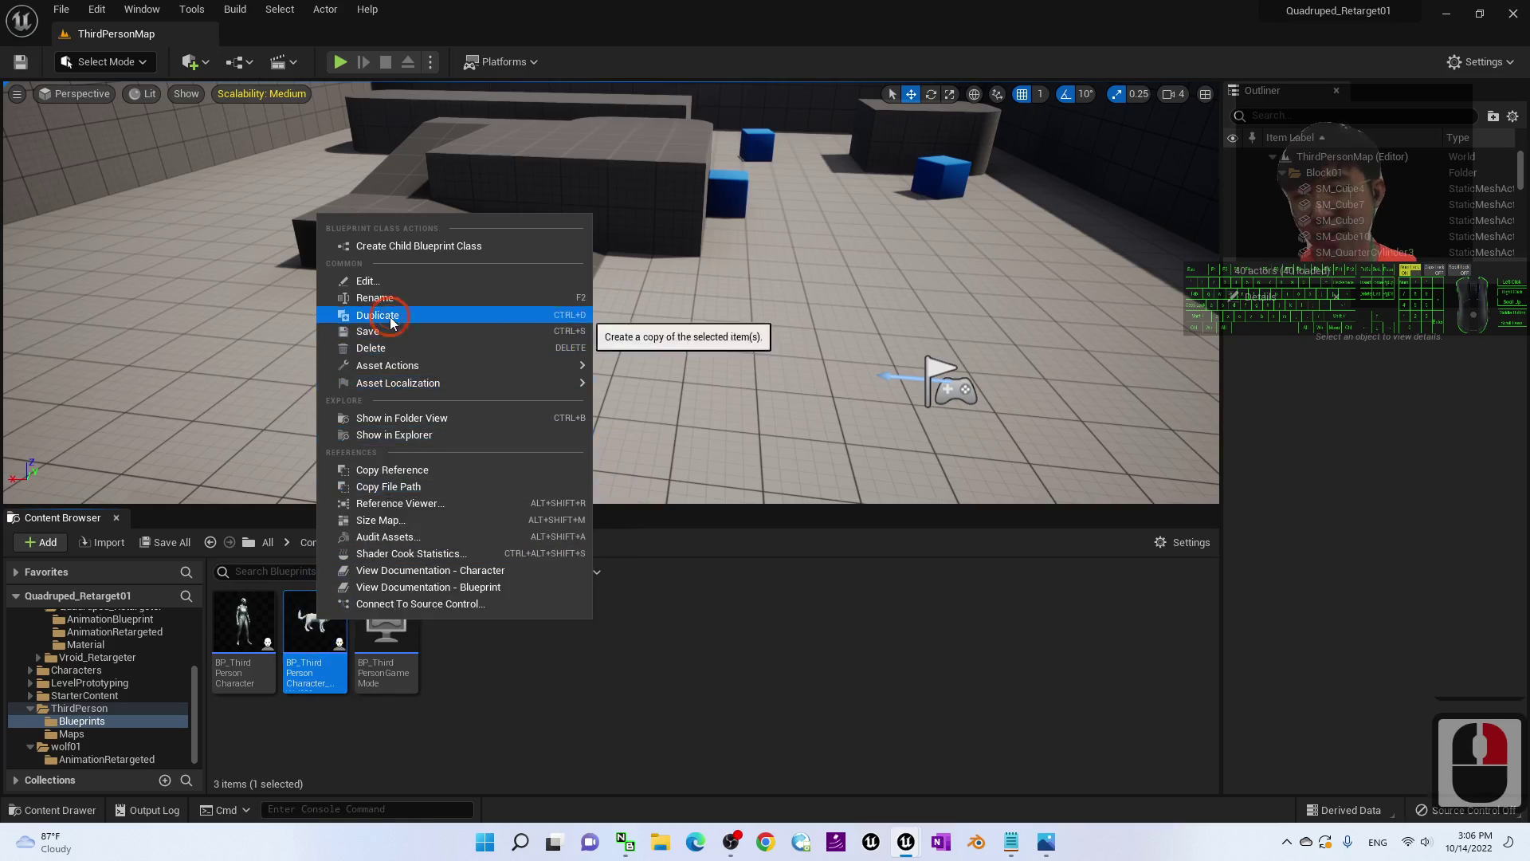
click(380, 314)
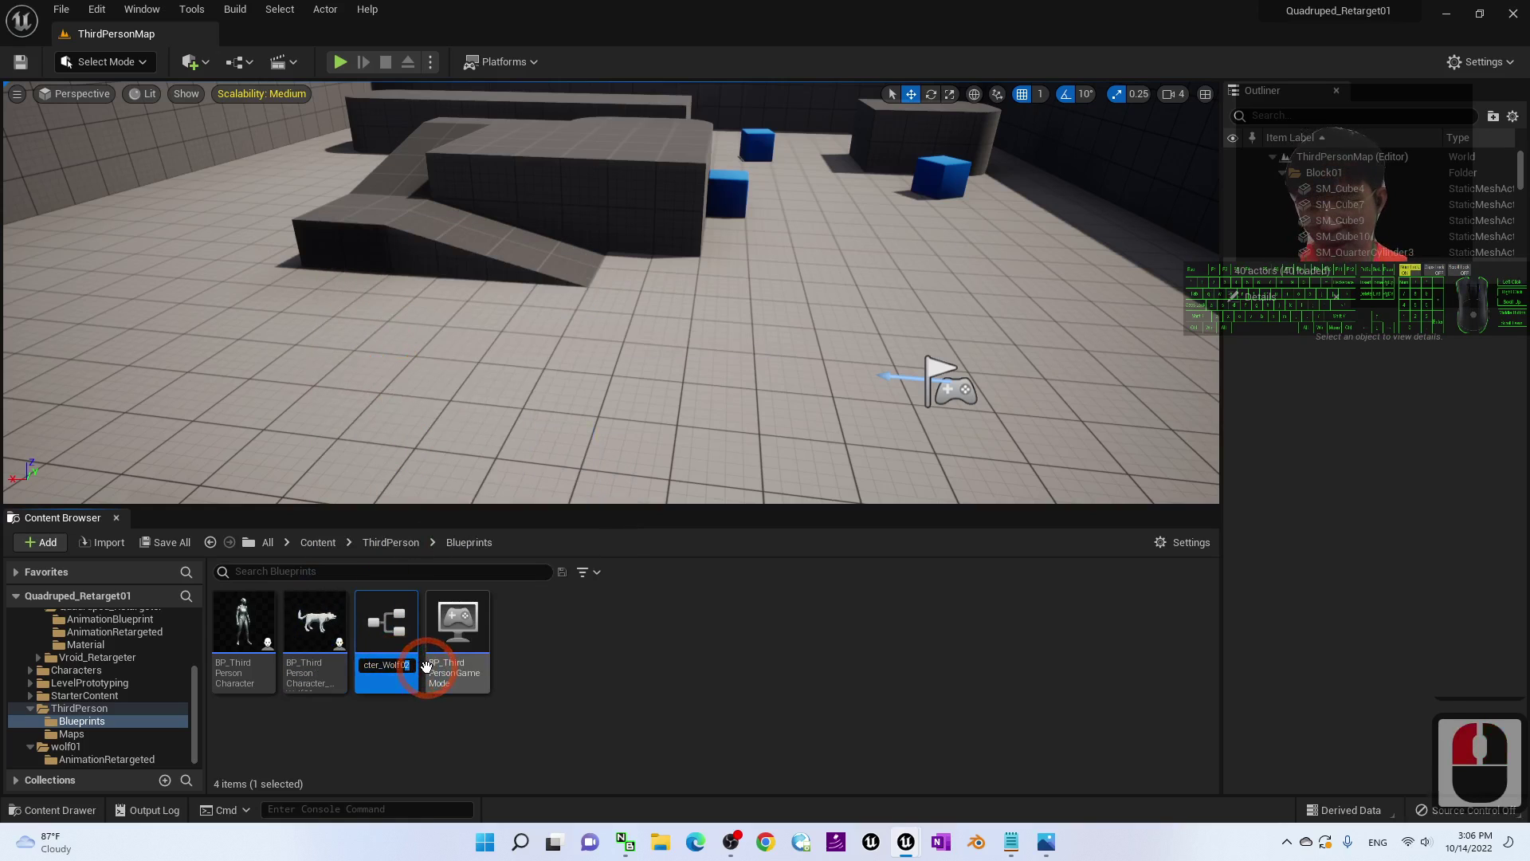
text(1_nm)
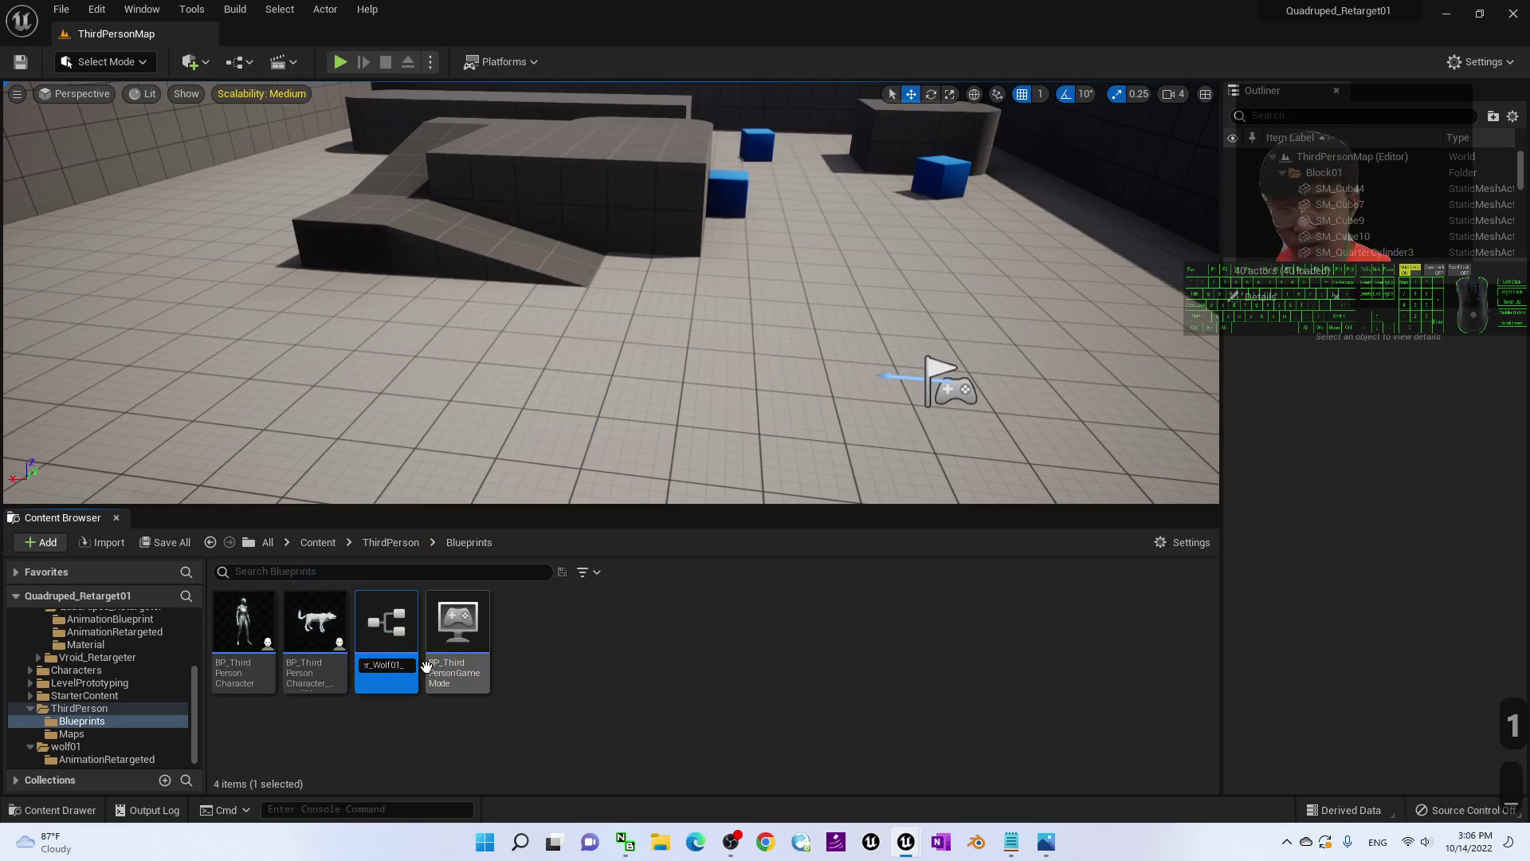
key(BackSpace)
key(BackSpace)
text(npc)
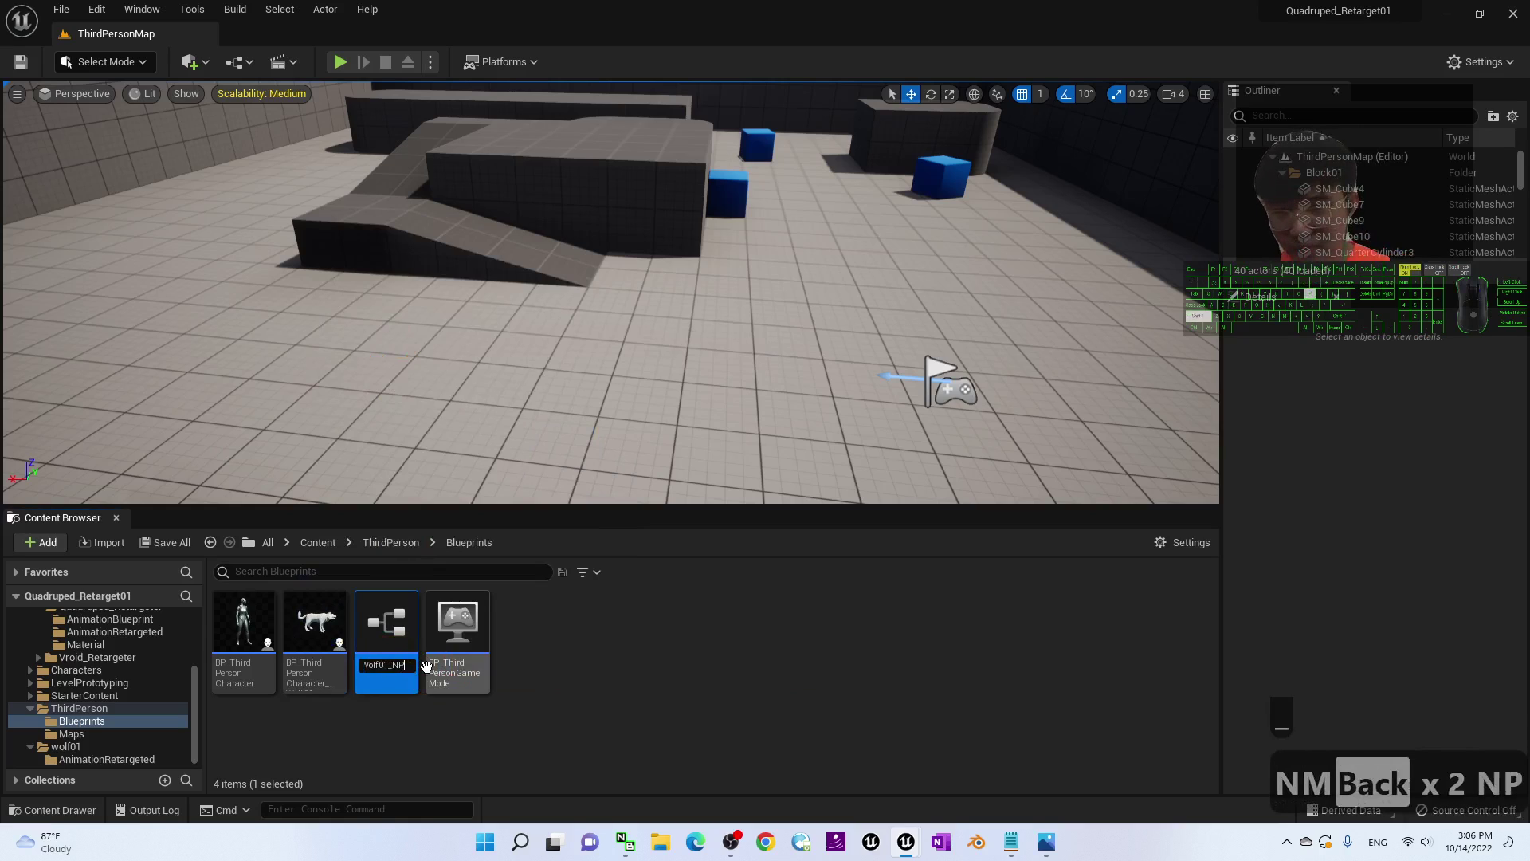
key(Return)
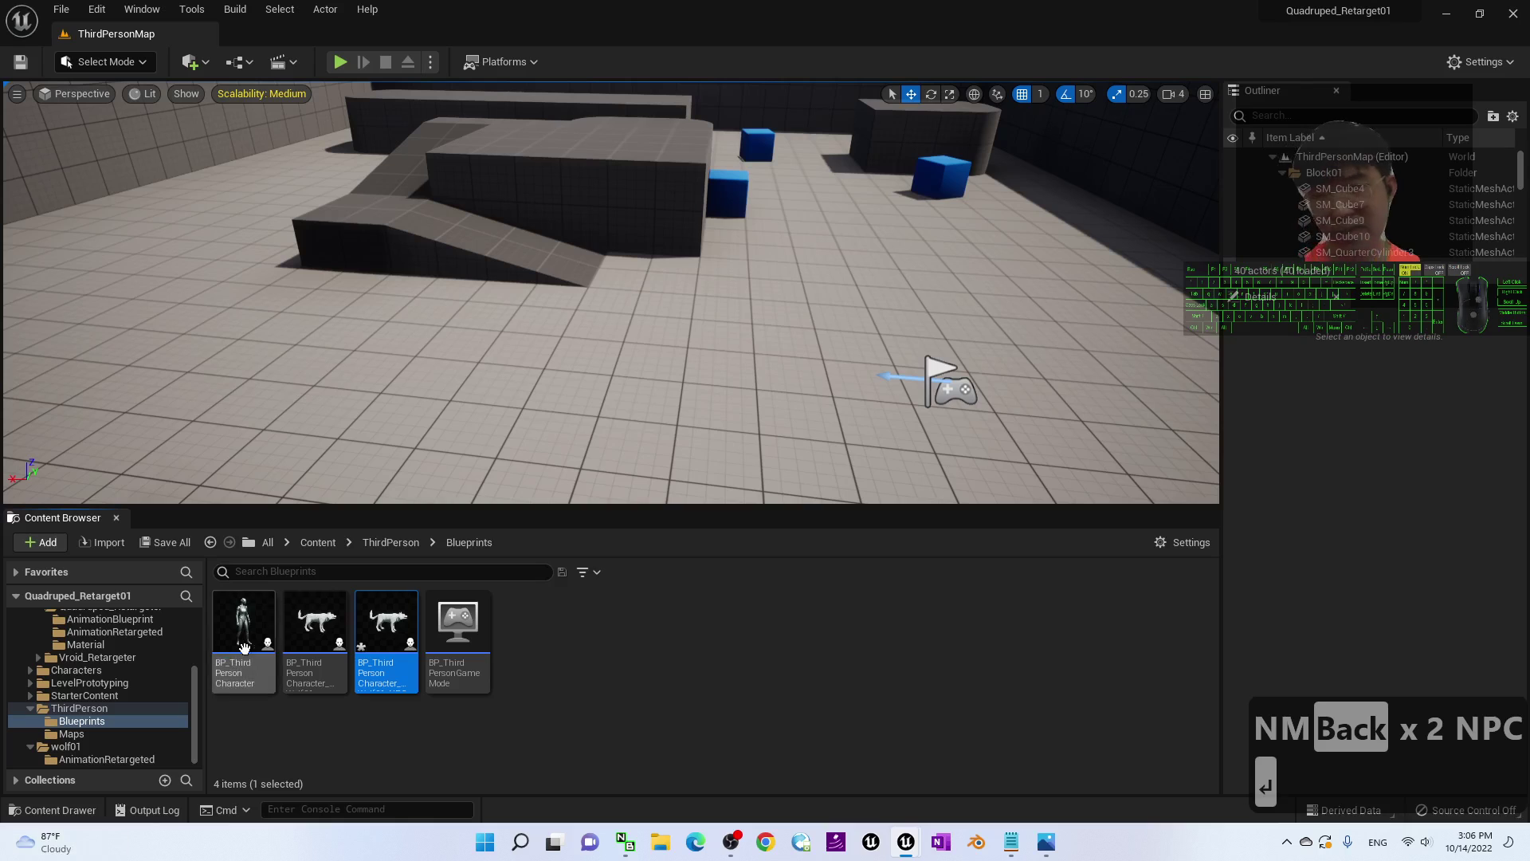
- Open BP_ThirdPersonCharacter_Wolf01_NPC, examine the camera, movement and jump input nodes in its Event Graph, and minimize the editor
double_click(405, 631)
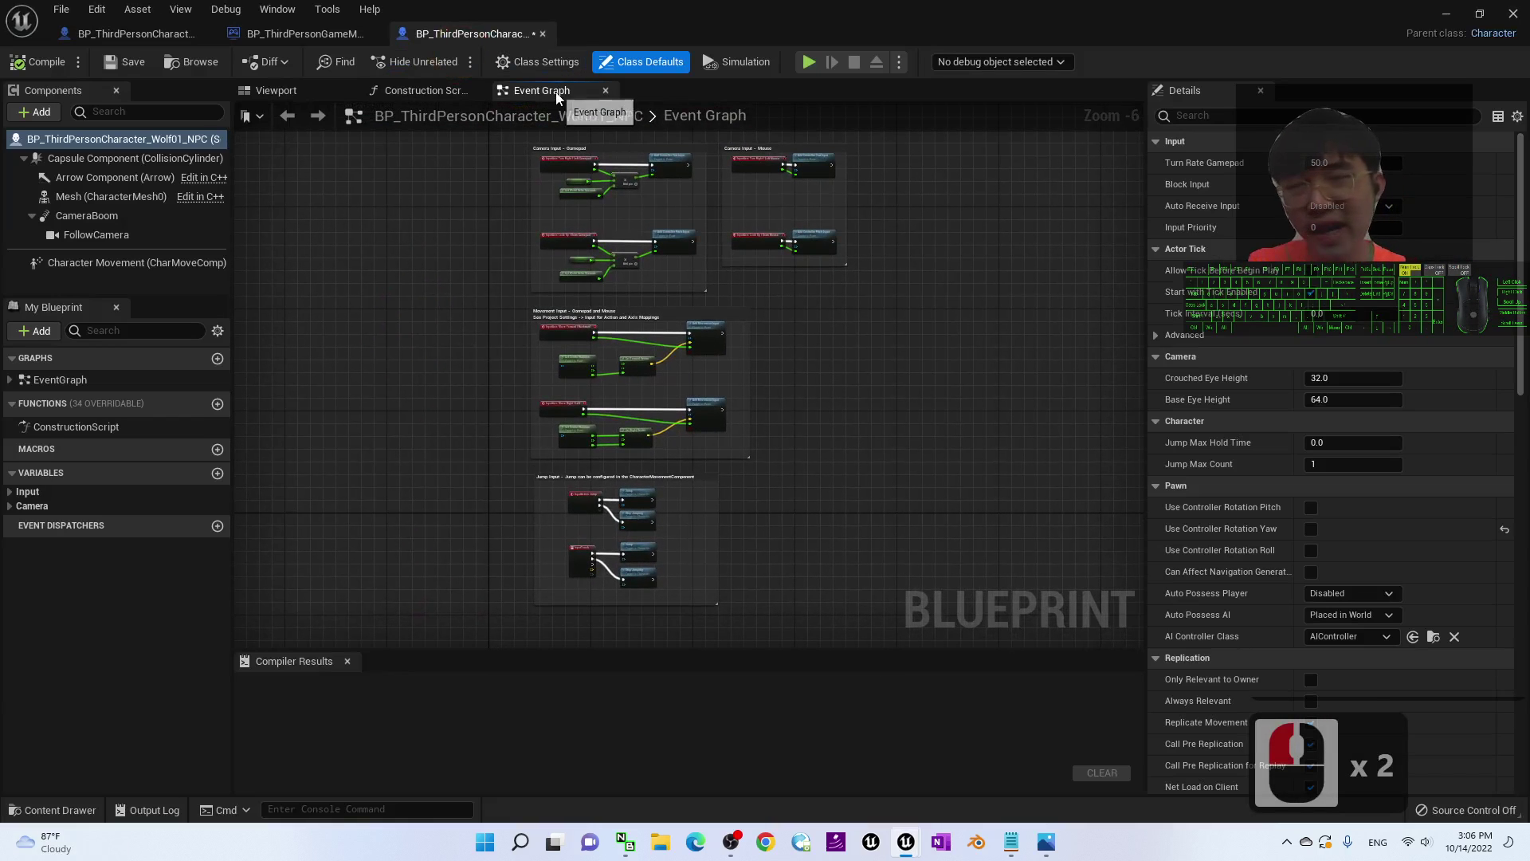
scroll(829, 337, up, 4)
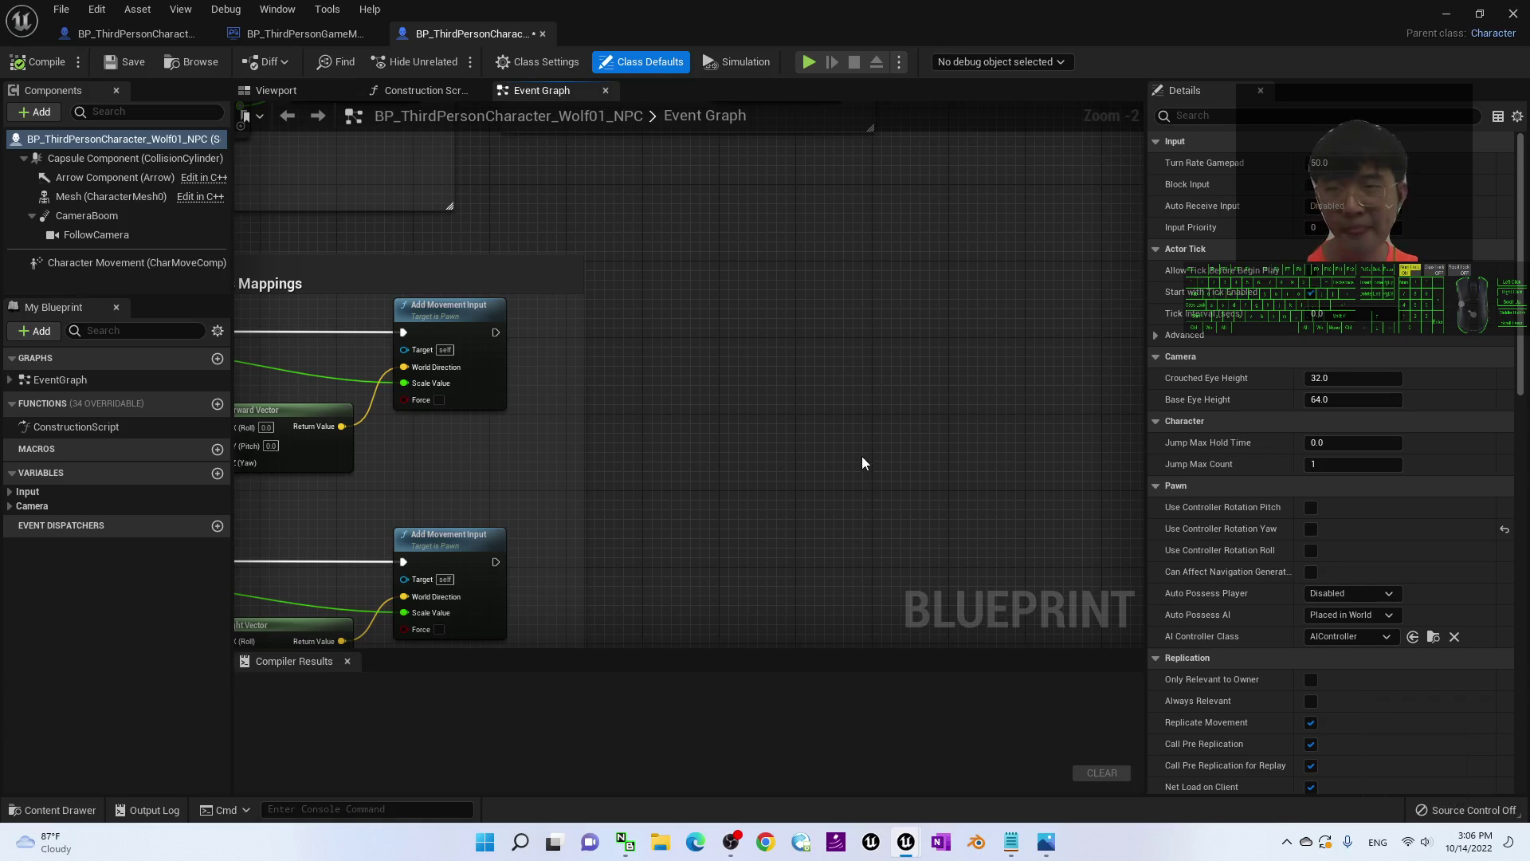
scroll(745, 355, down, 3)
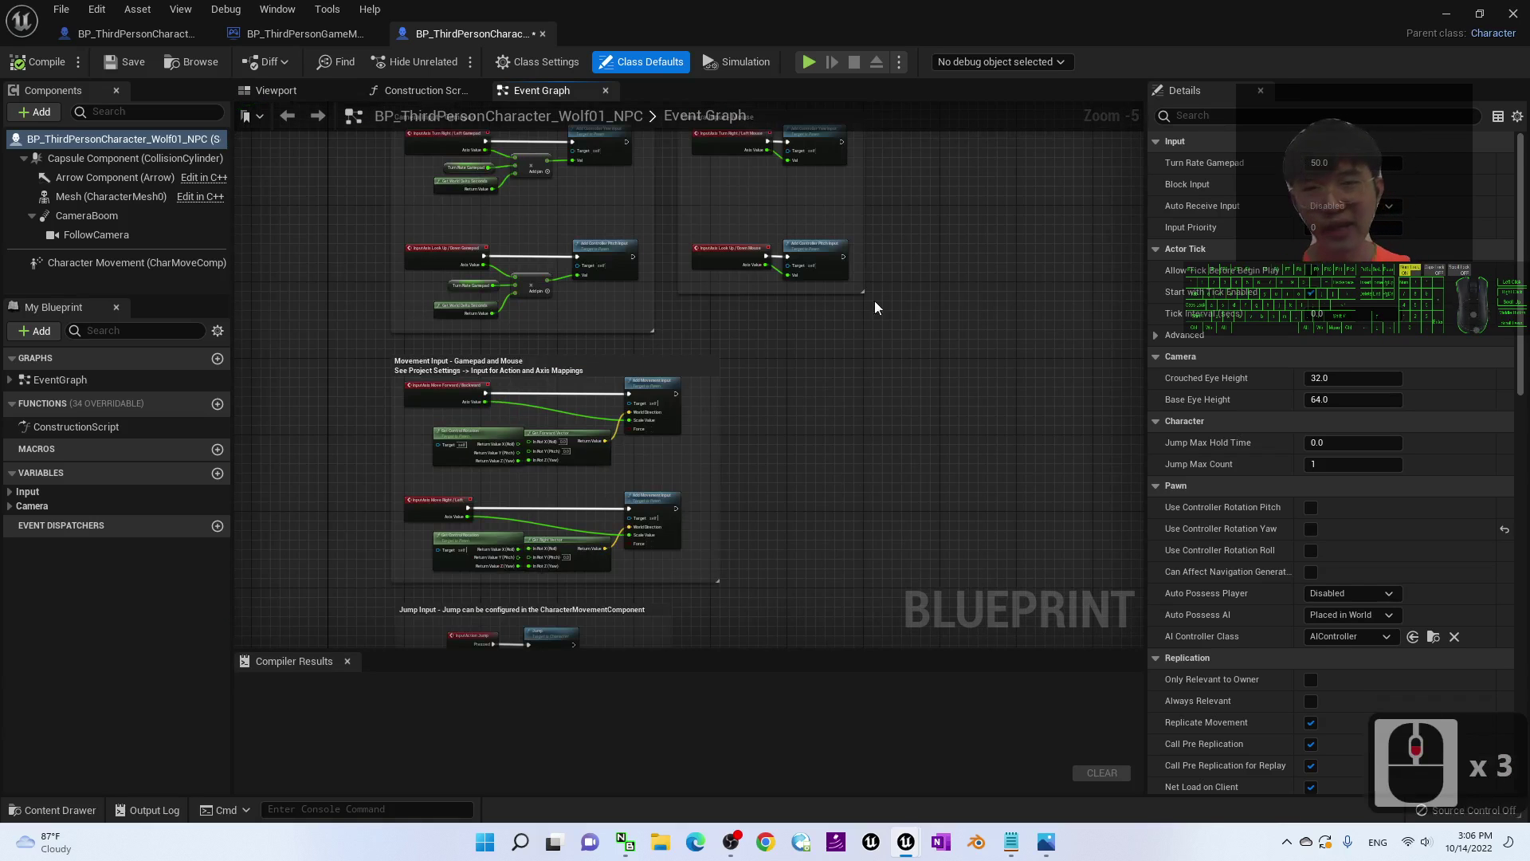
scroll(797, 375, up, 3)
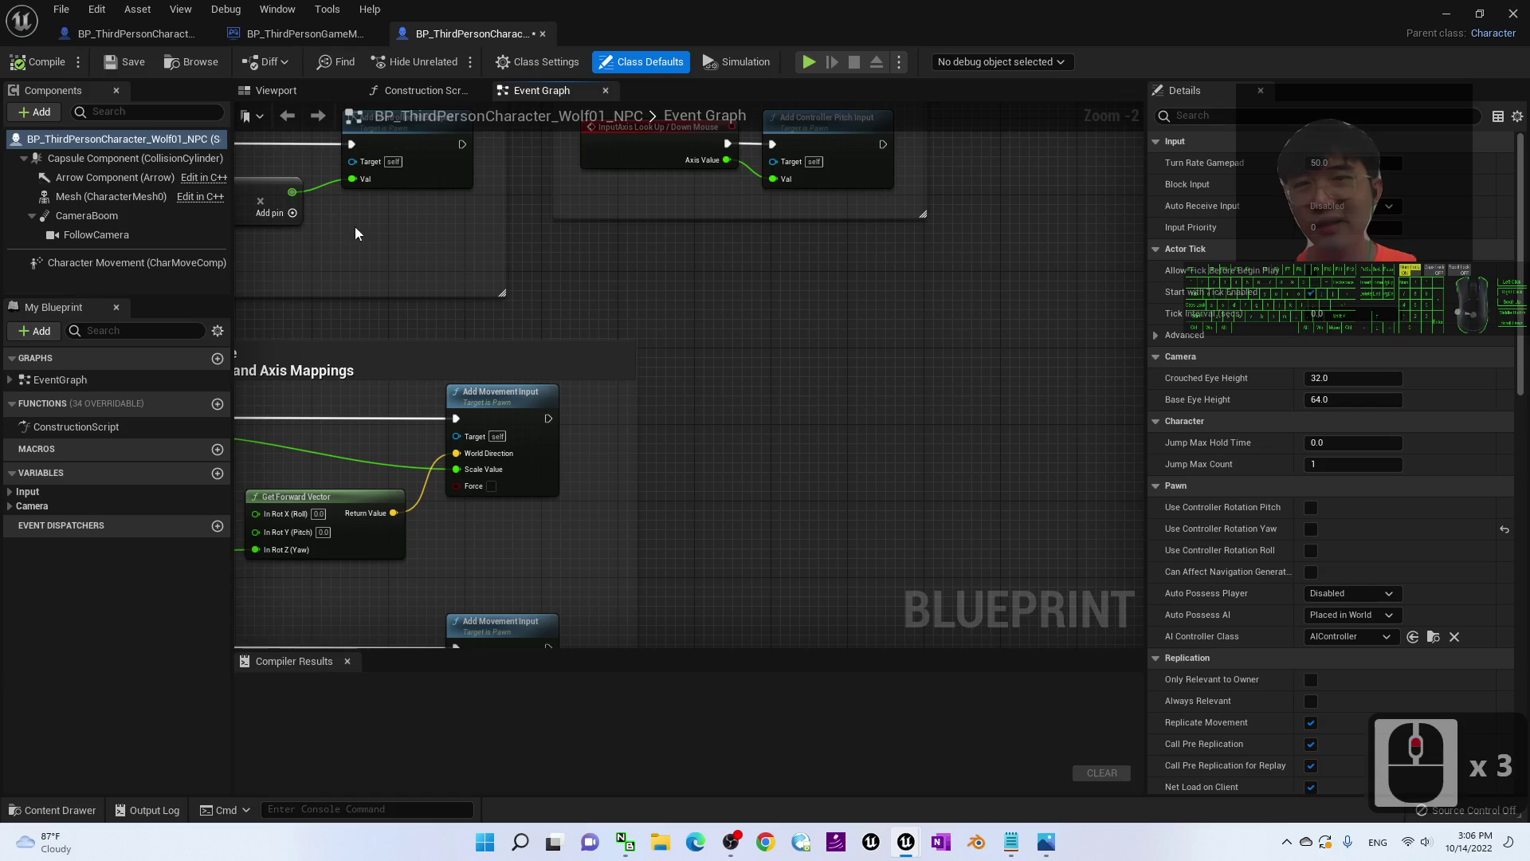
scroll(1028, 356, down, 3)
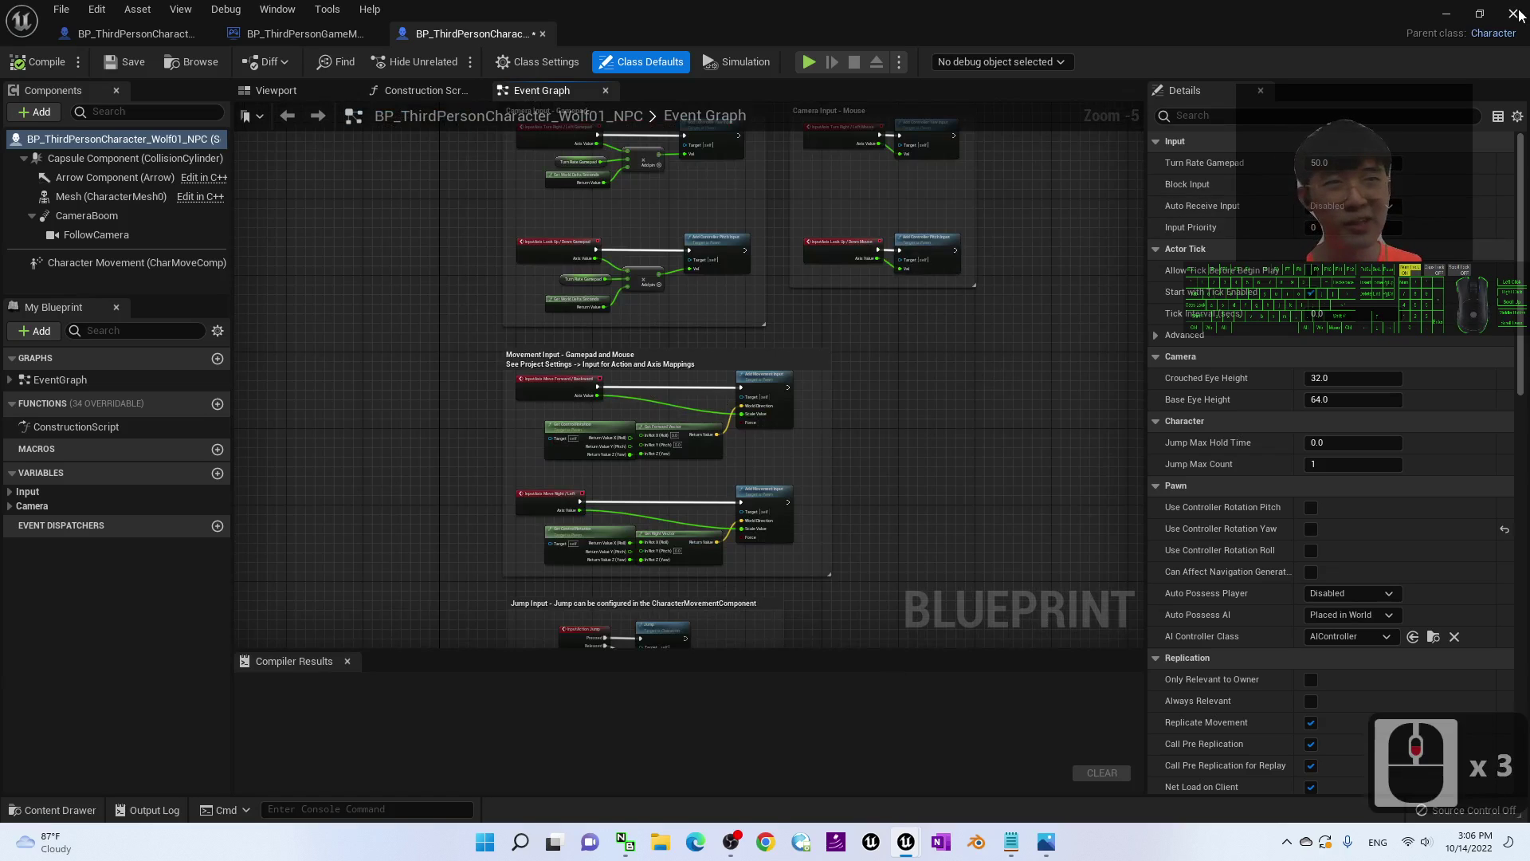
click(1446, 14)
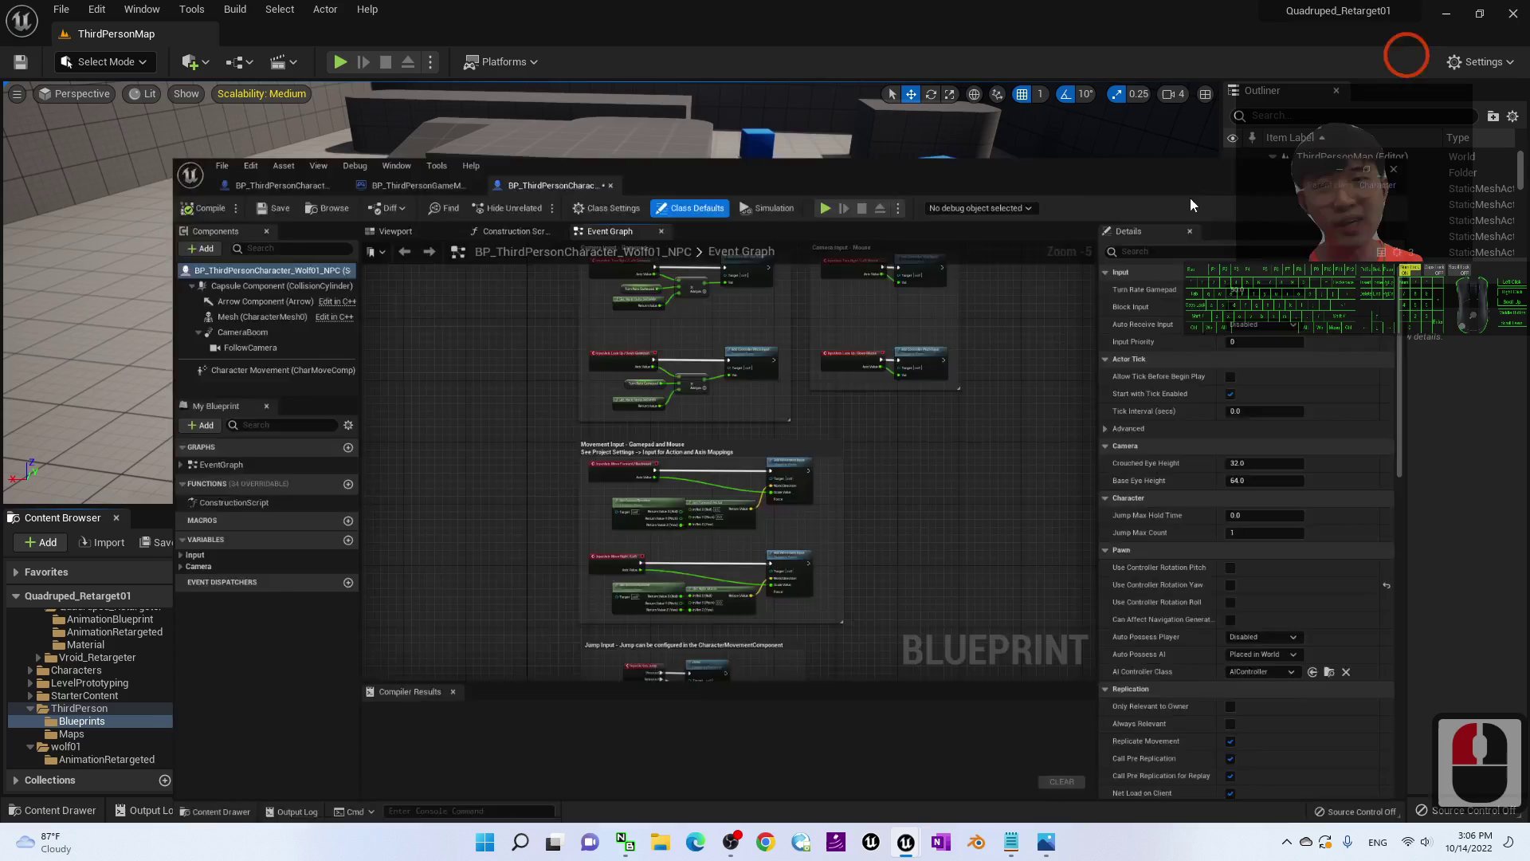
- Place BP_ThirdPersonCharacter_Wolf01_NPC on the level floor near the blue cubes and rotate it -30° about the vertical axis
click(472, 711)
drag(387, 625, 865, 263)
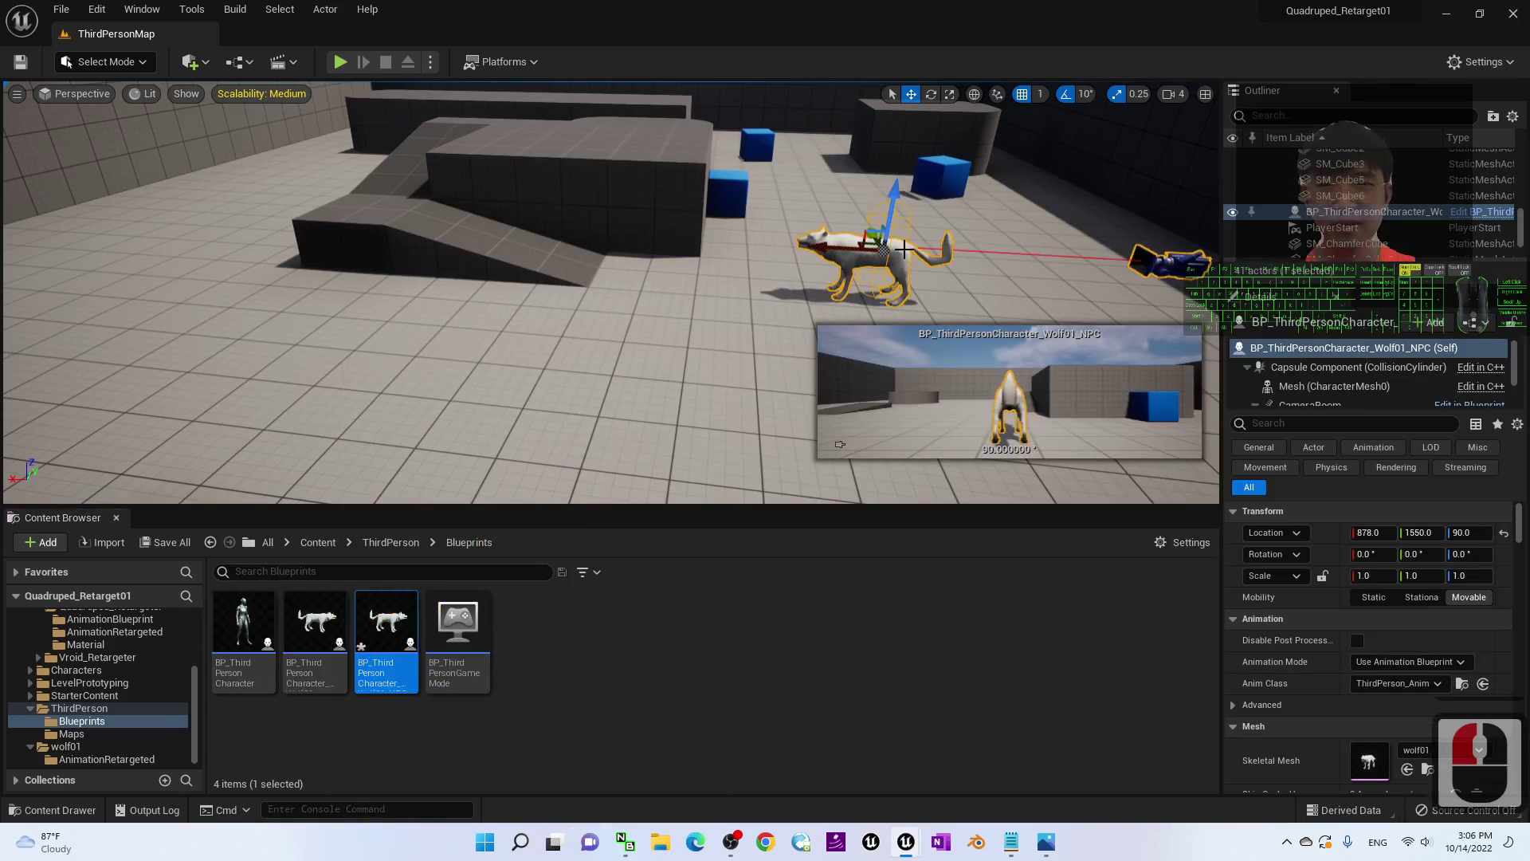
key(e)
drag(849, 277, 929, 280)
- Start a play session and run the player wolf around the open floor near the placed NPC wolf
click(339, 61)
click(510, 196)
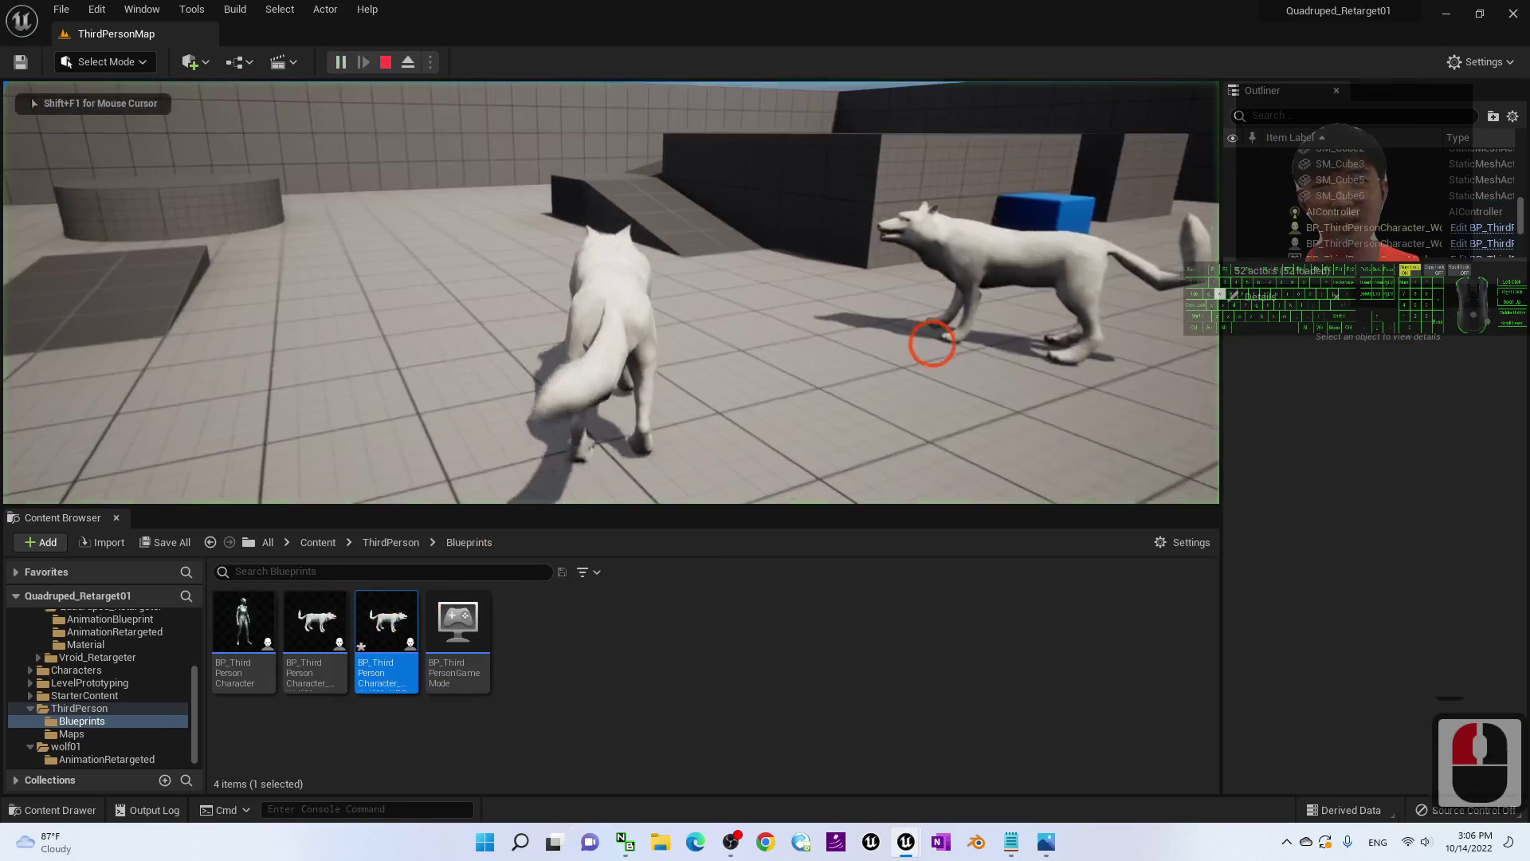
key(w)
key(a)
key(w)
key(a)
key(d)
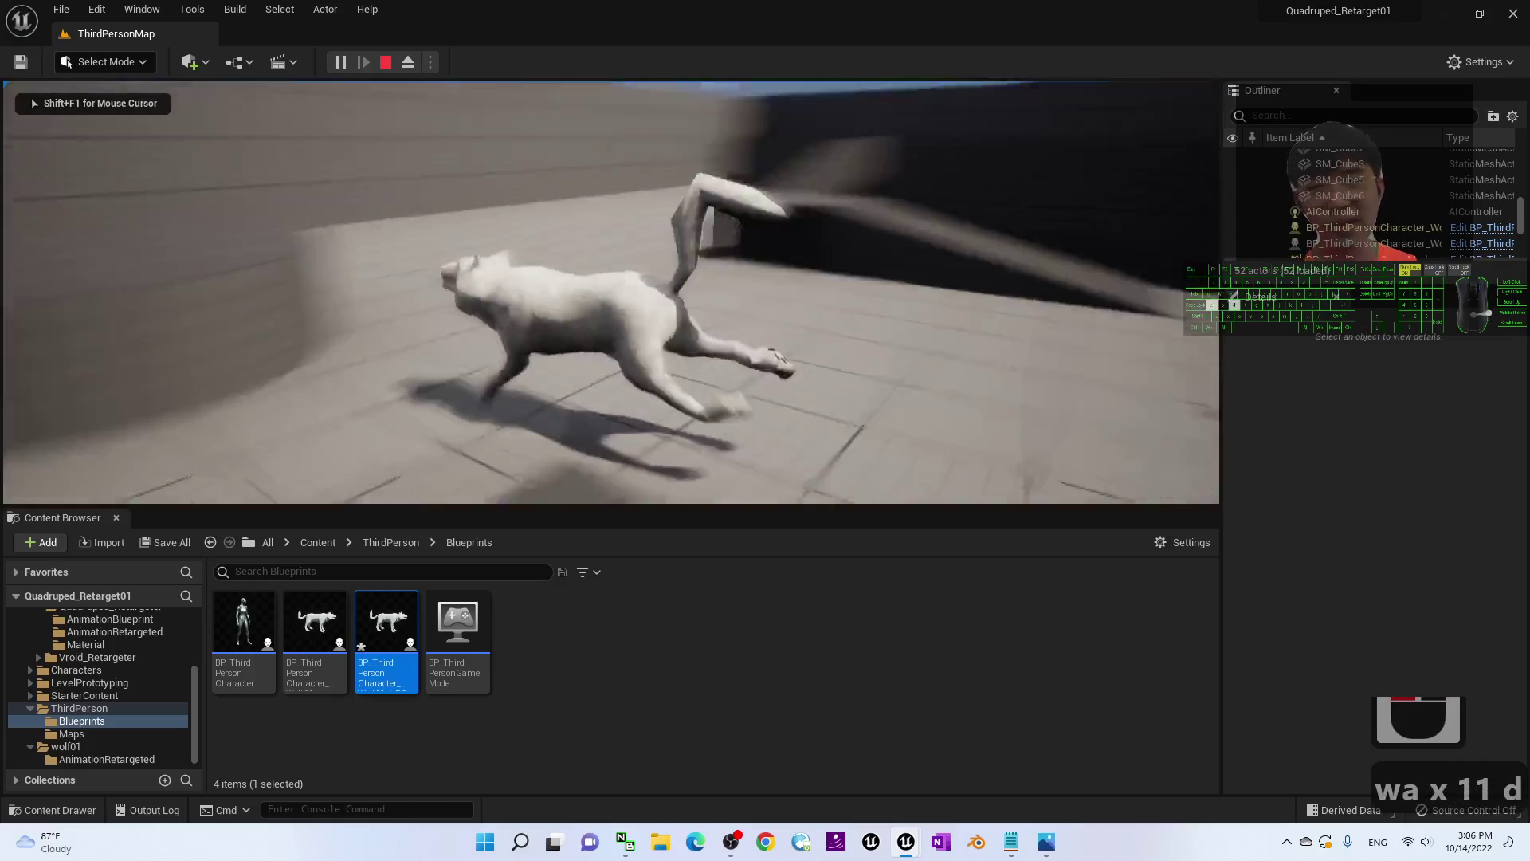
key(s)
key(d)
key(s)
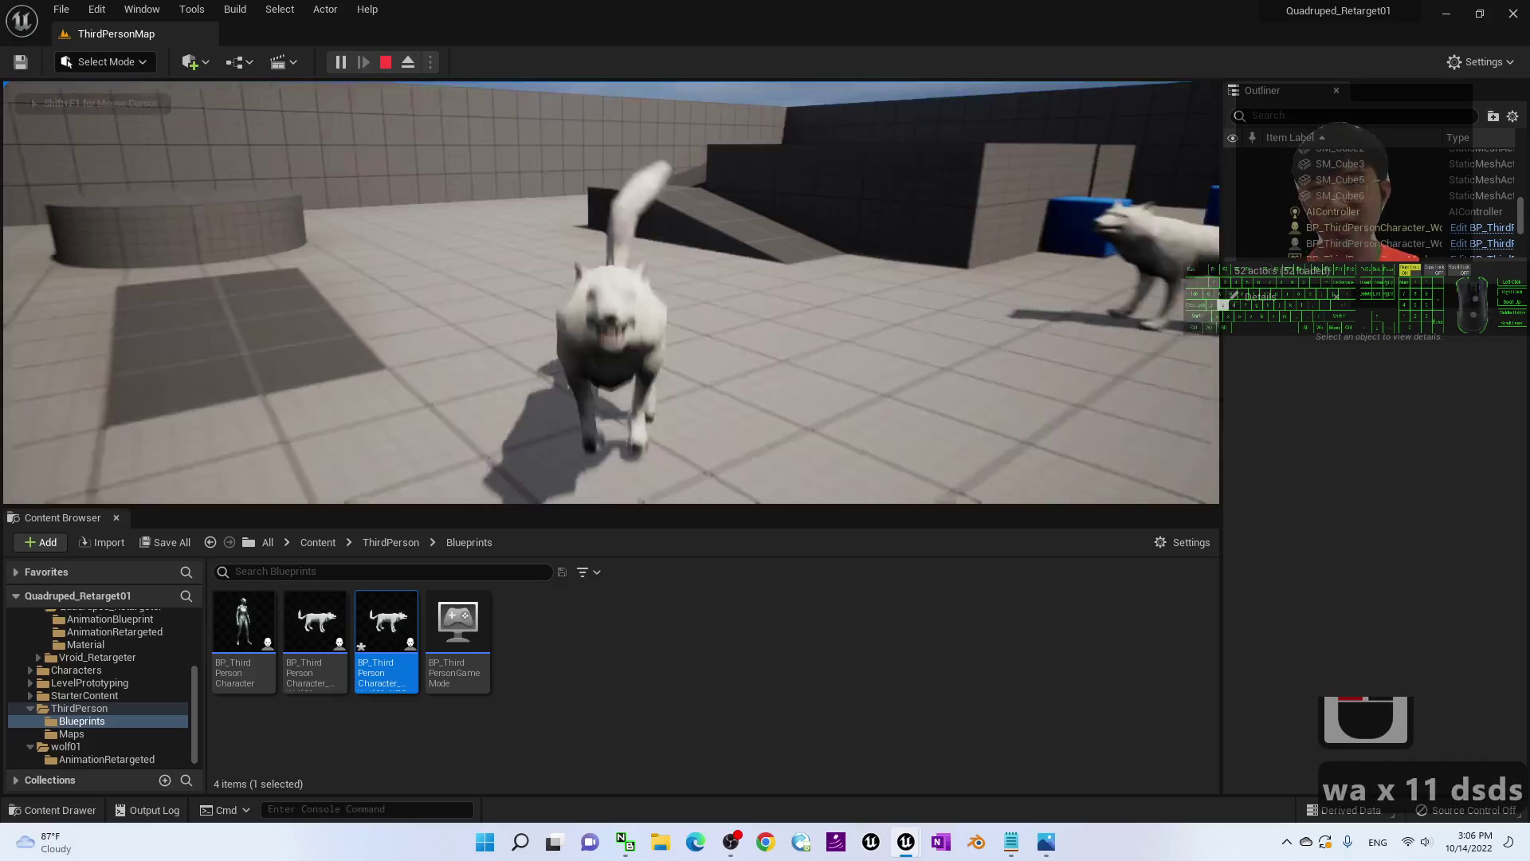
key(a)
key(a)
key(a)
key(a)
key(a)
key(w)
key(a)
key(d)
key(d)
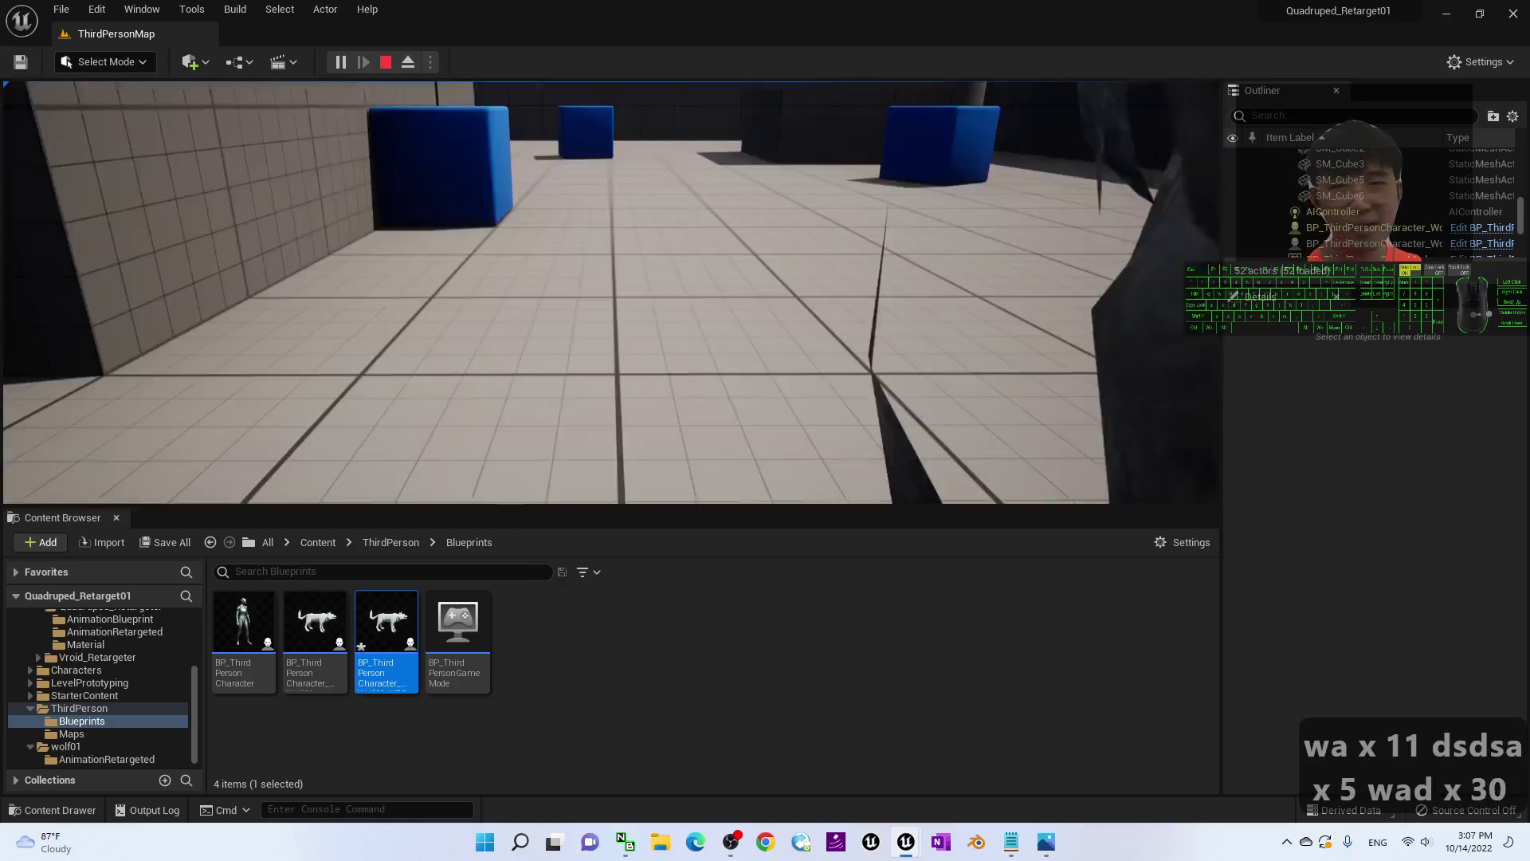
- Bring the player wolf beside the NPC wolf, compare the two from several angles, and end the play session
key(s)
key(s)
key(s)
key(s)
key(d)
key(w)
key(a)
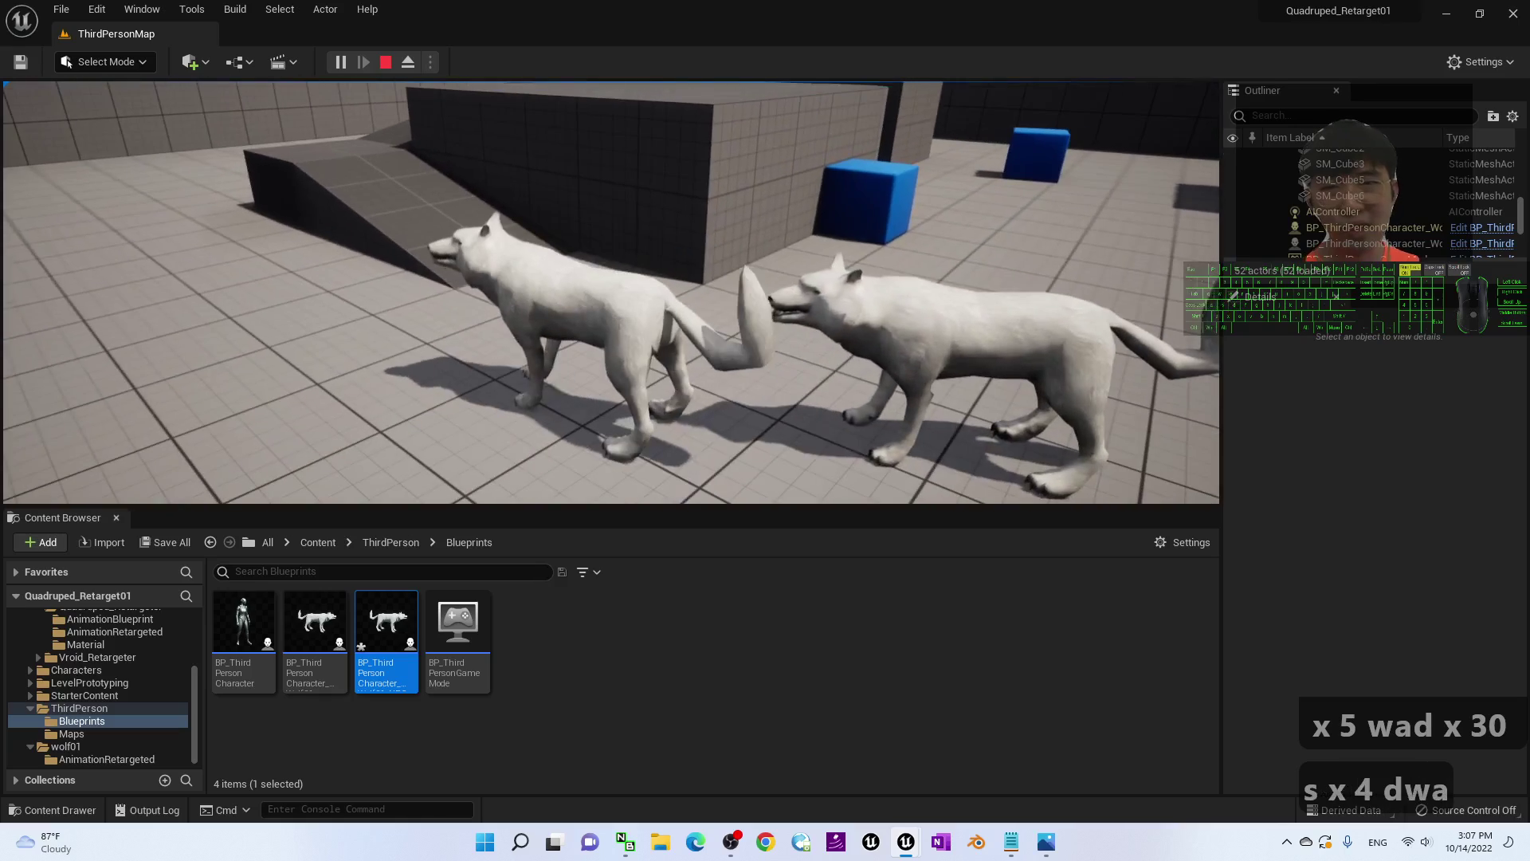
key(d)
key(d)
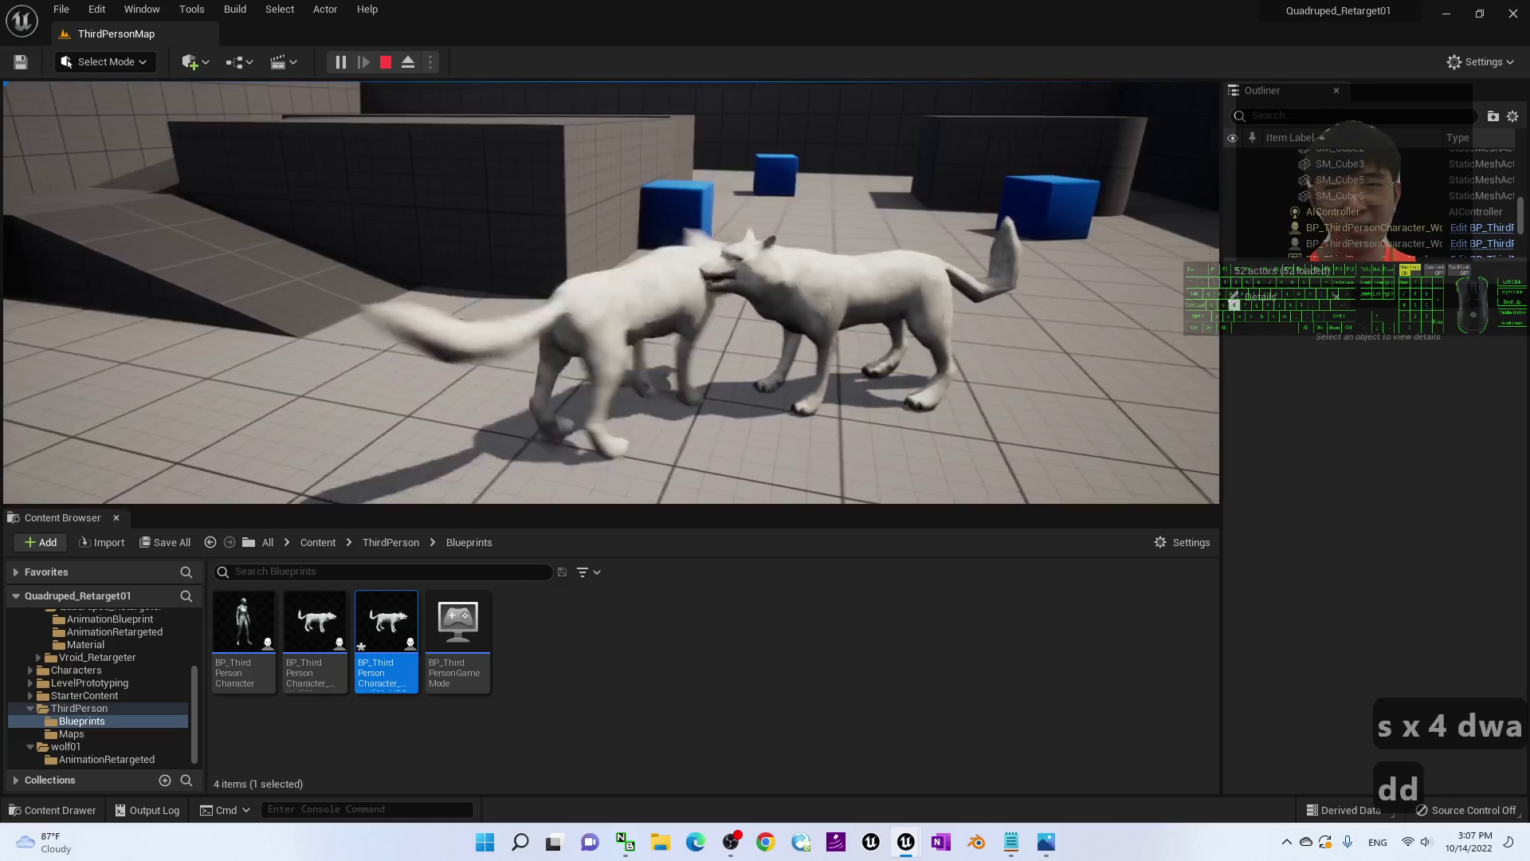
key(s)
key(d)
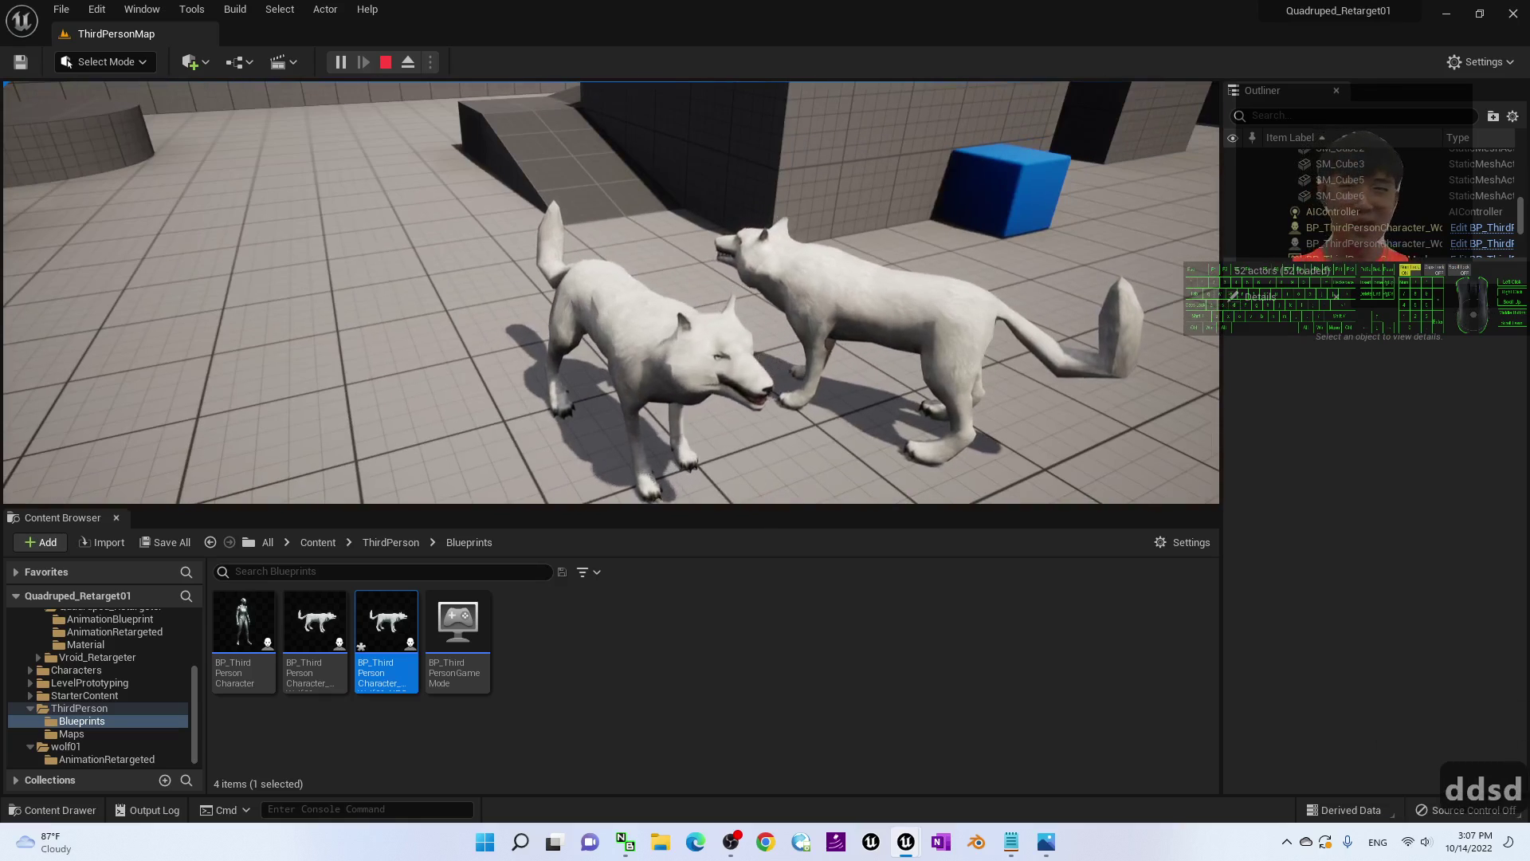
key(s)
key(a)
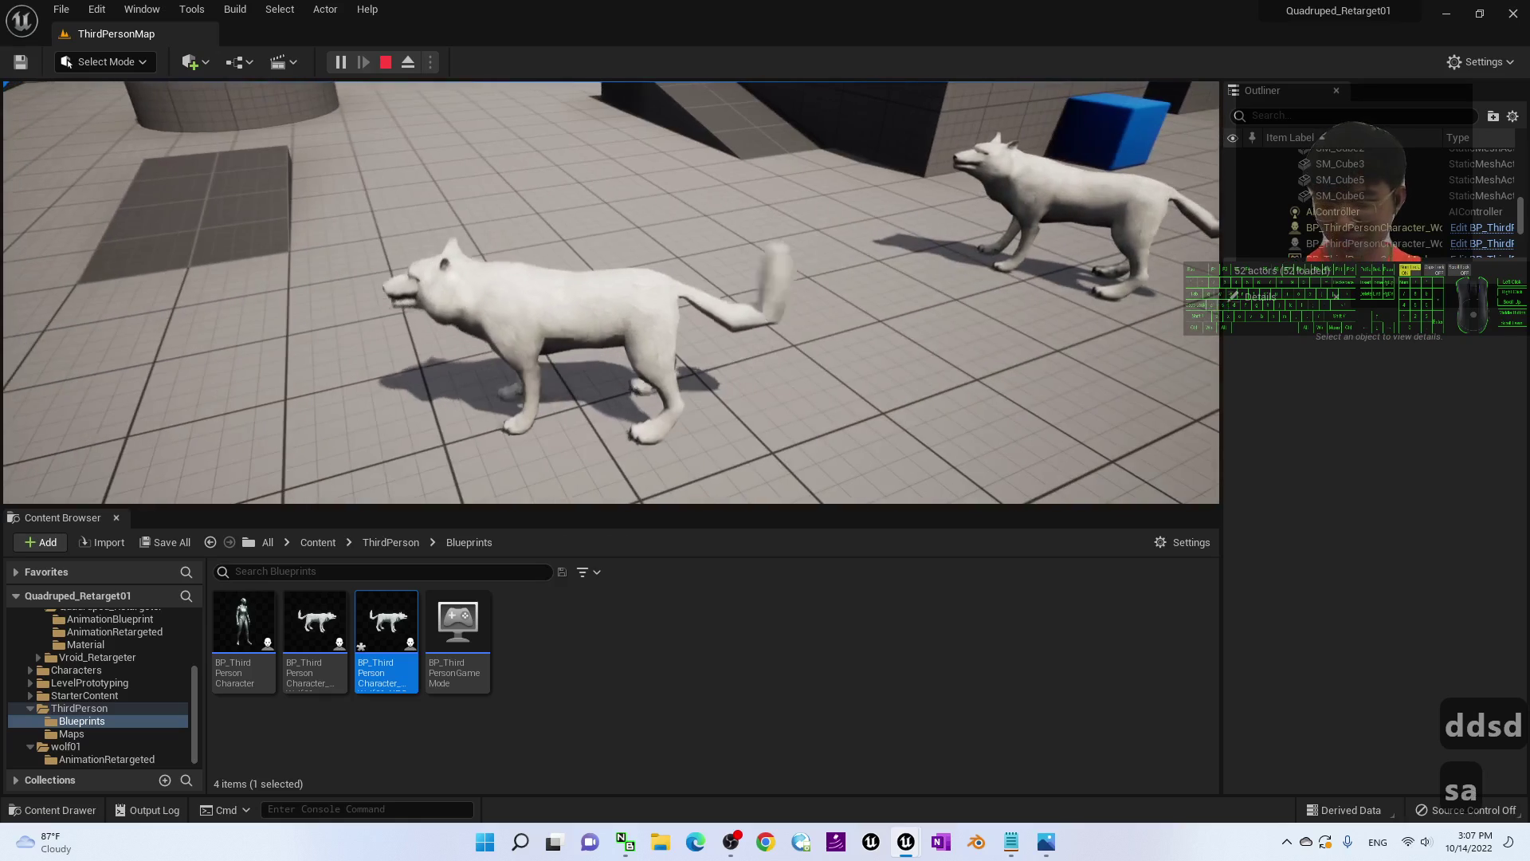
key(Escape)
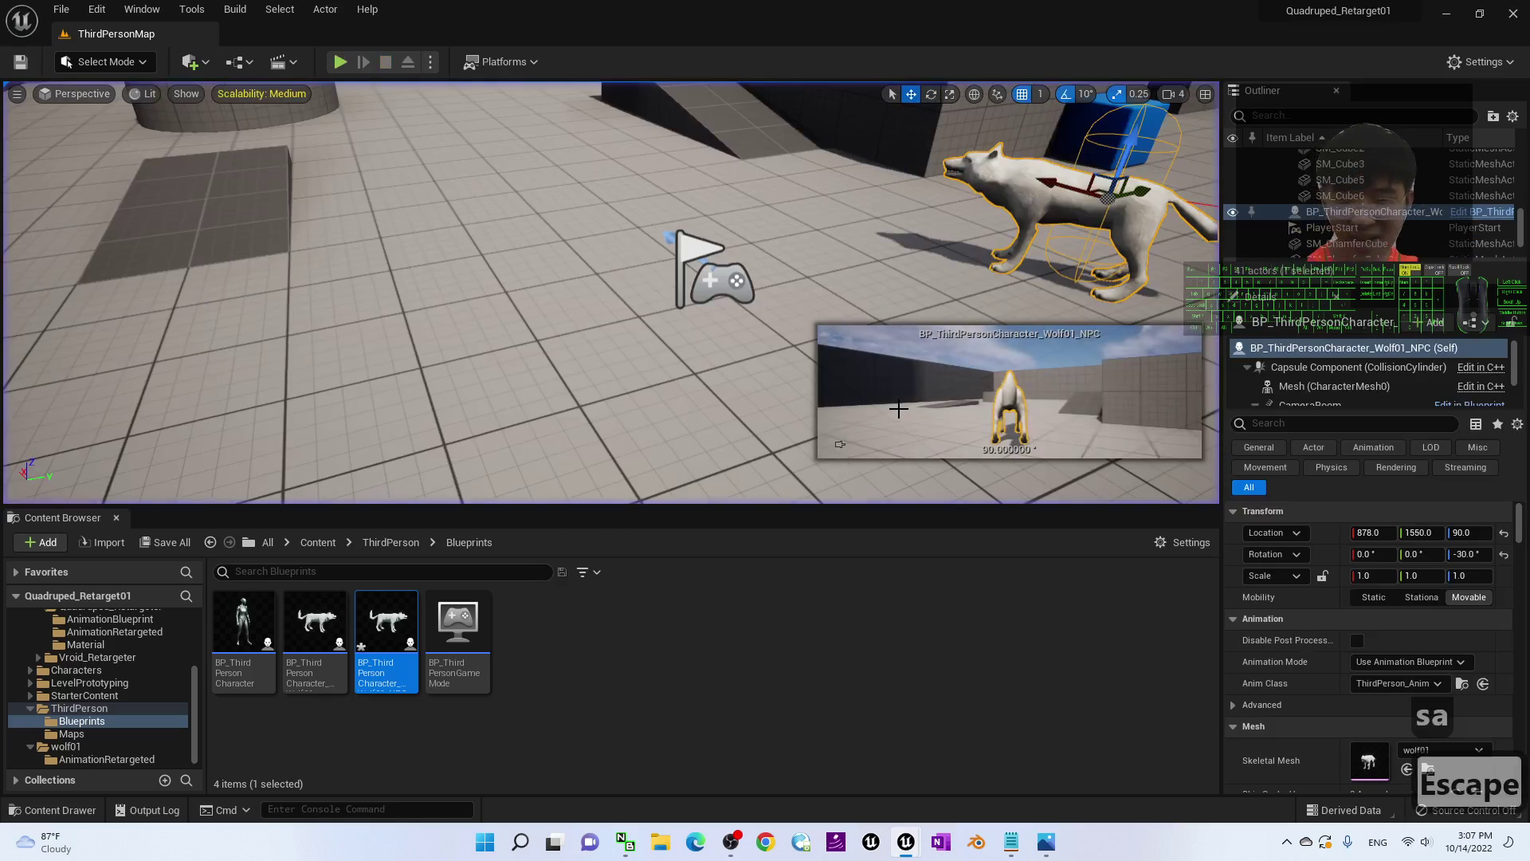
- Switch to the image viewer to show cover.jpg, and return to the ThirdPersonMap level in Unreal Editor
click(1044, 843)
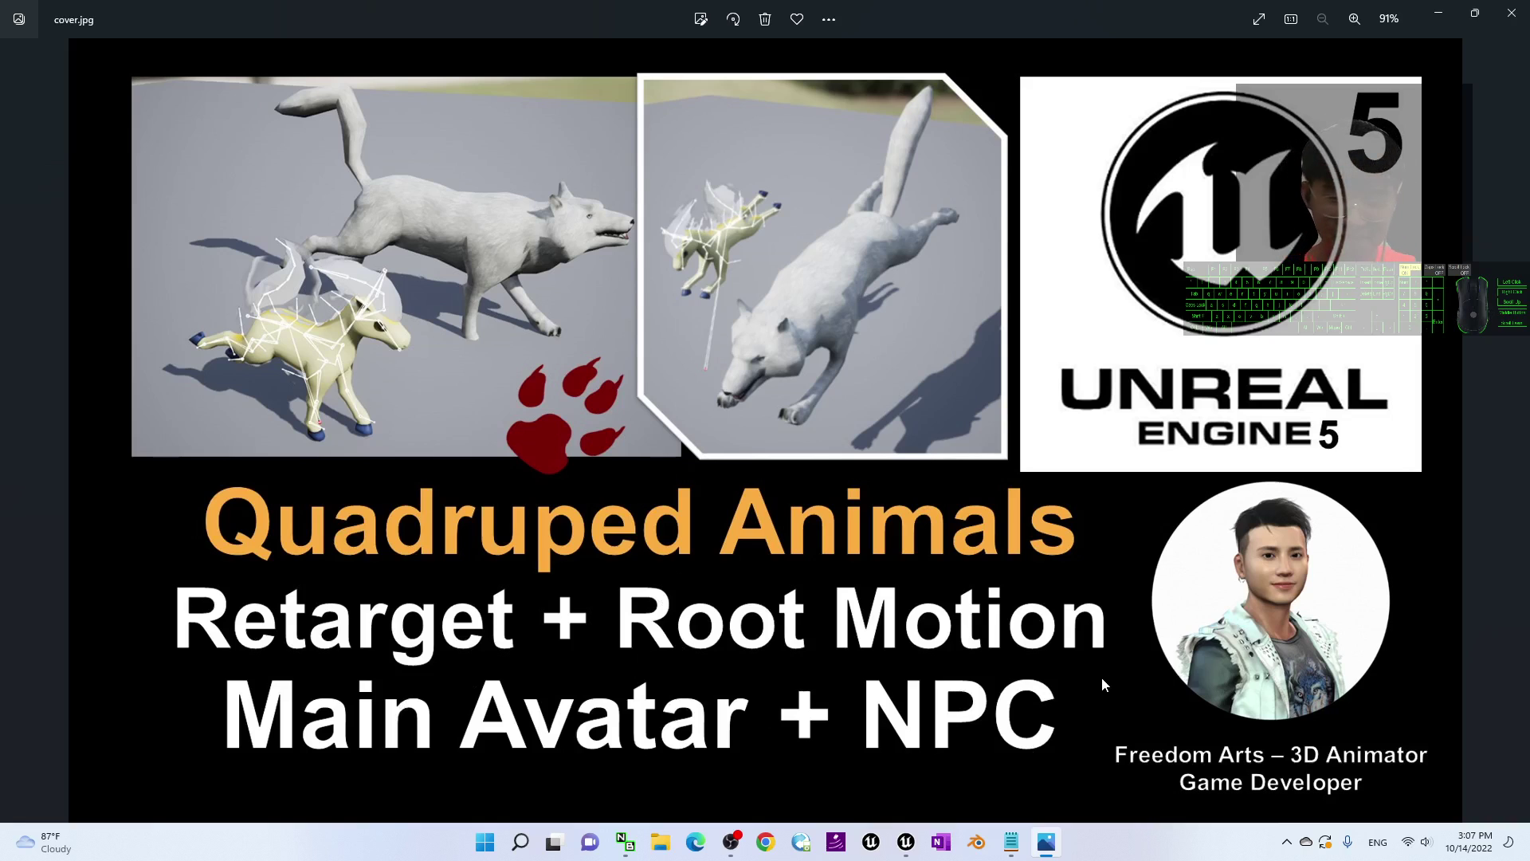
click(906, 842)
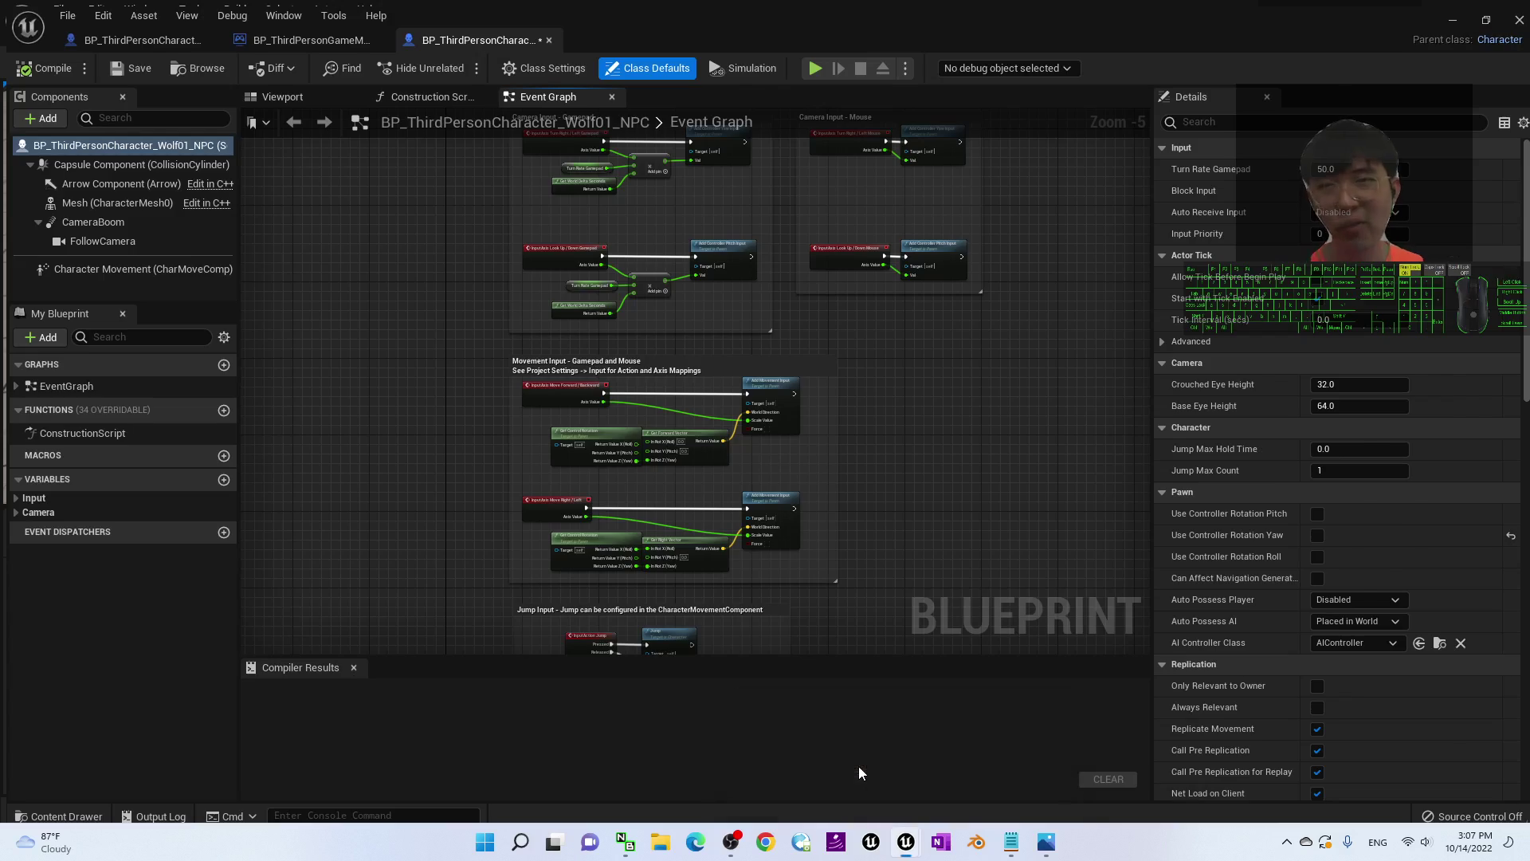
click(858, 767)
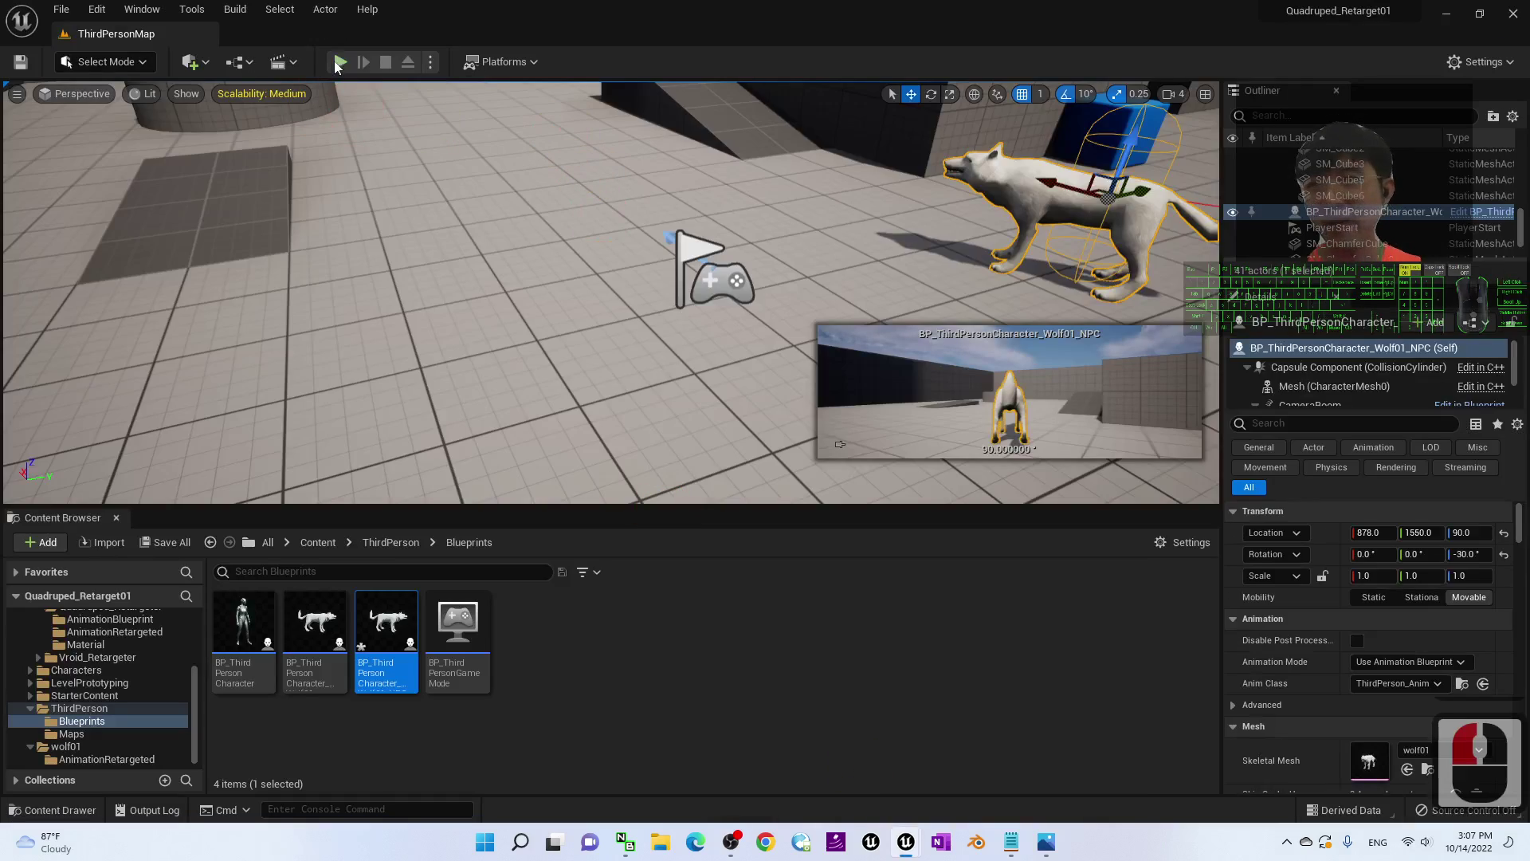
- Start a new play session, run the wolf past the NPC, and jump onto the raised blocks to check its movement
click(339, 61)
key(w)
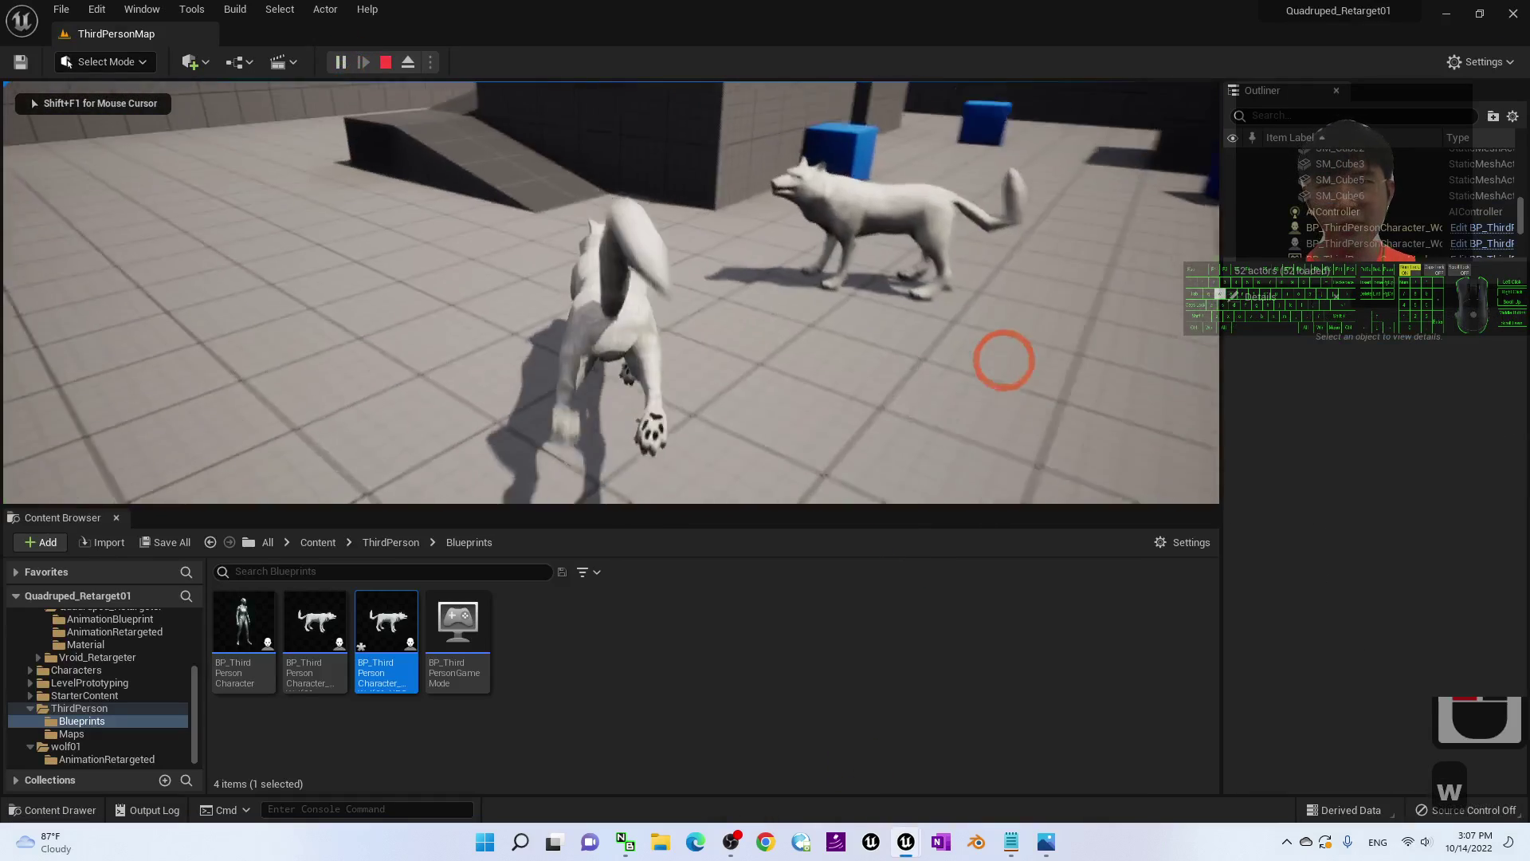
key(a)
key(d)
key(d)
key(d)
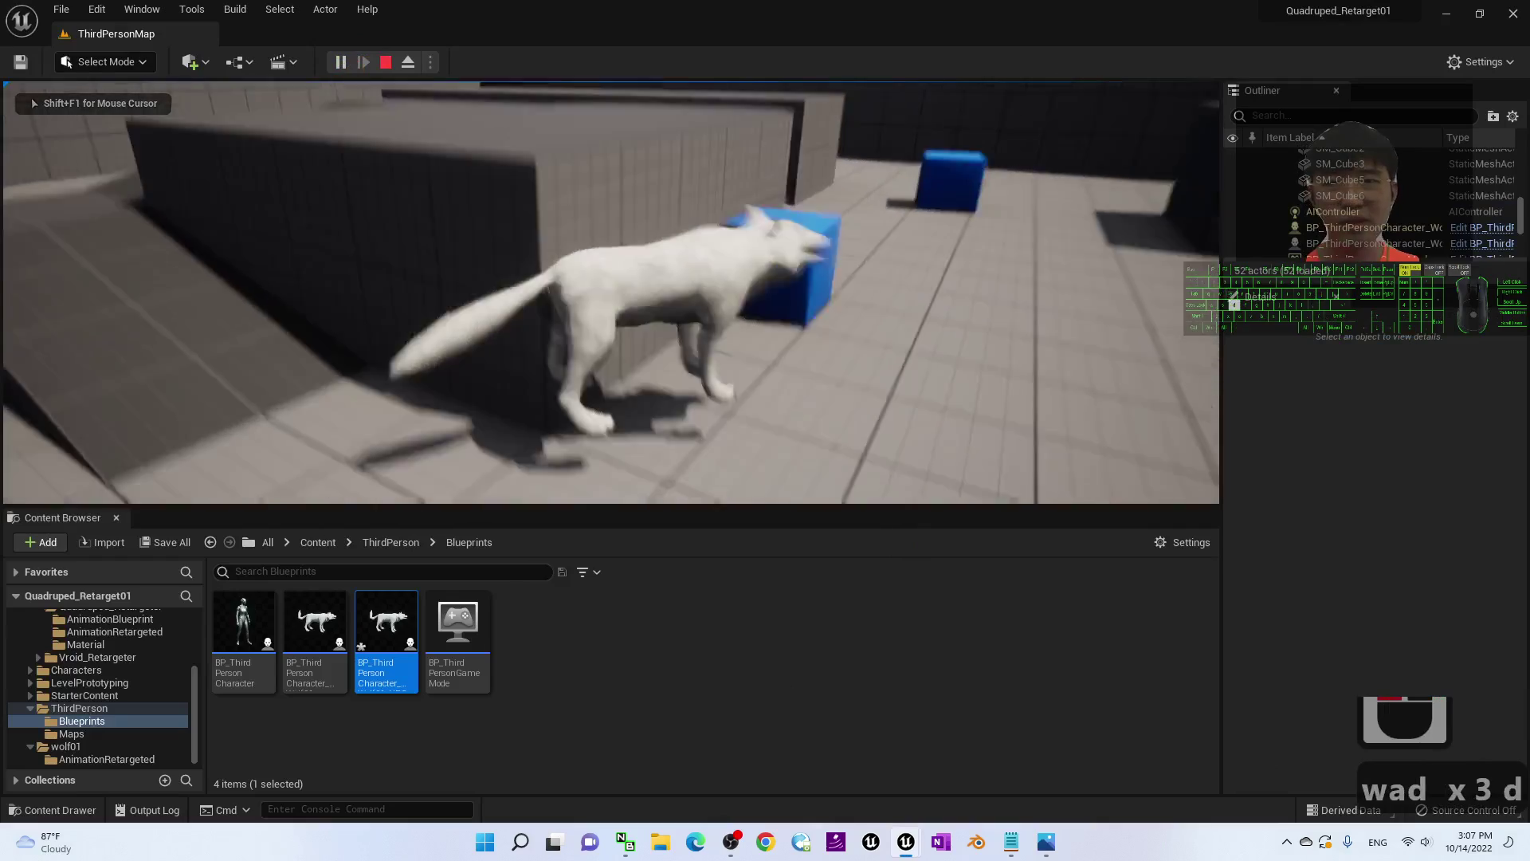
key(w)
key(a)
key(a)
key(w)
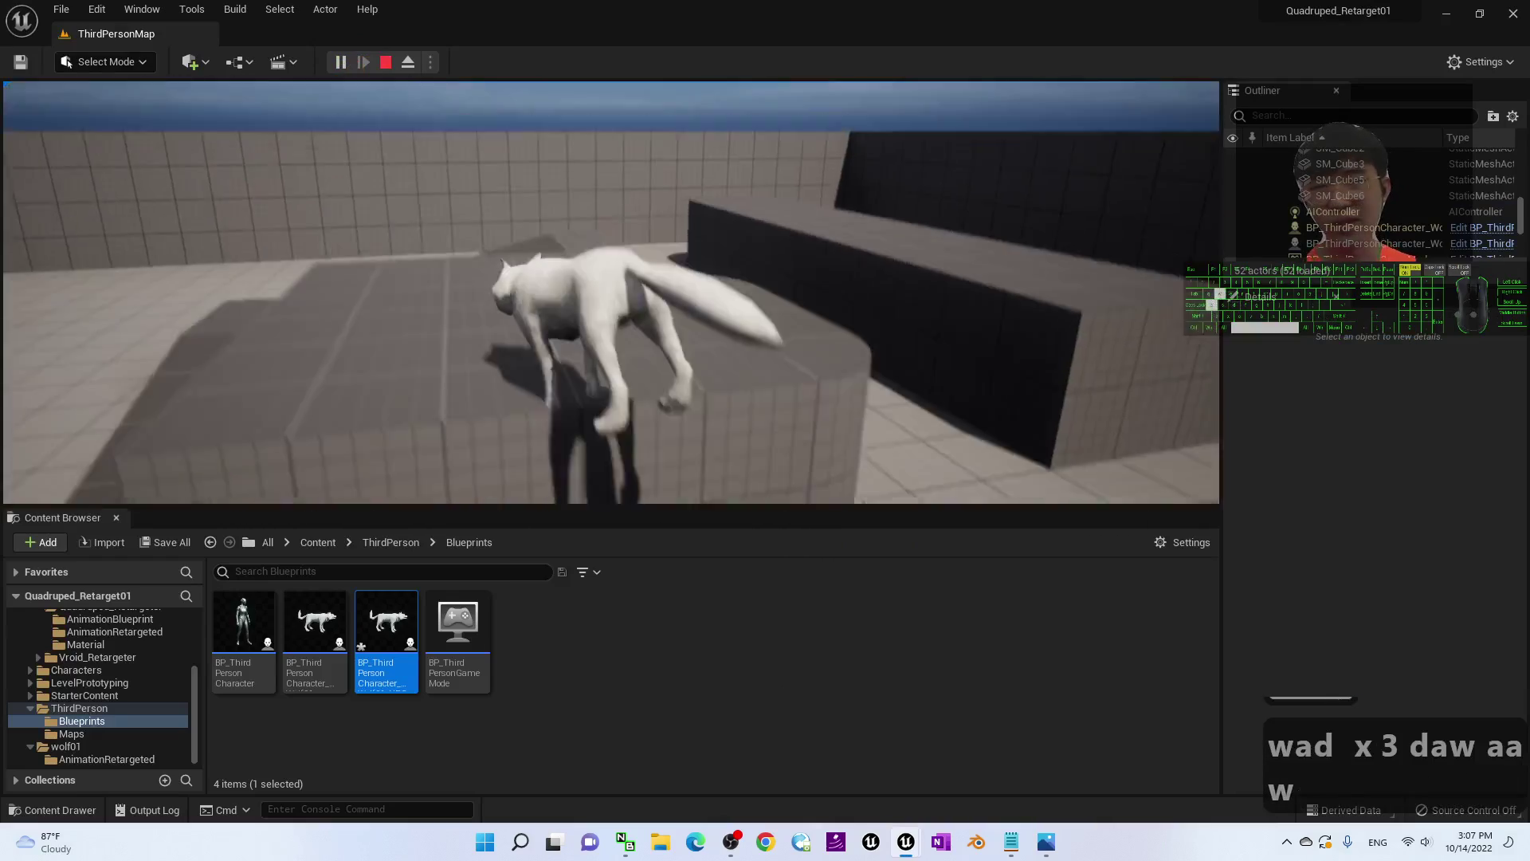
key(d)
key(a)
key(d)
key(w)
key(w)
key(w)
key(w)
key(w)
key(w)
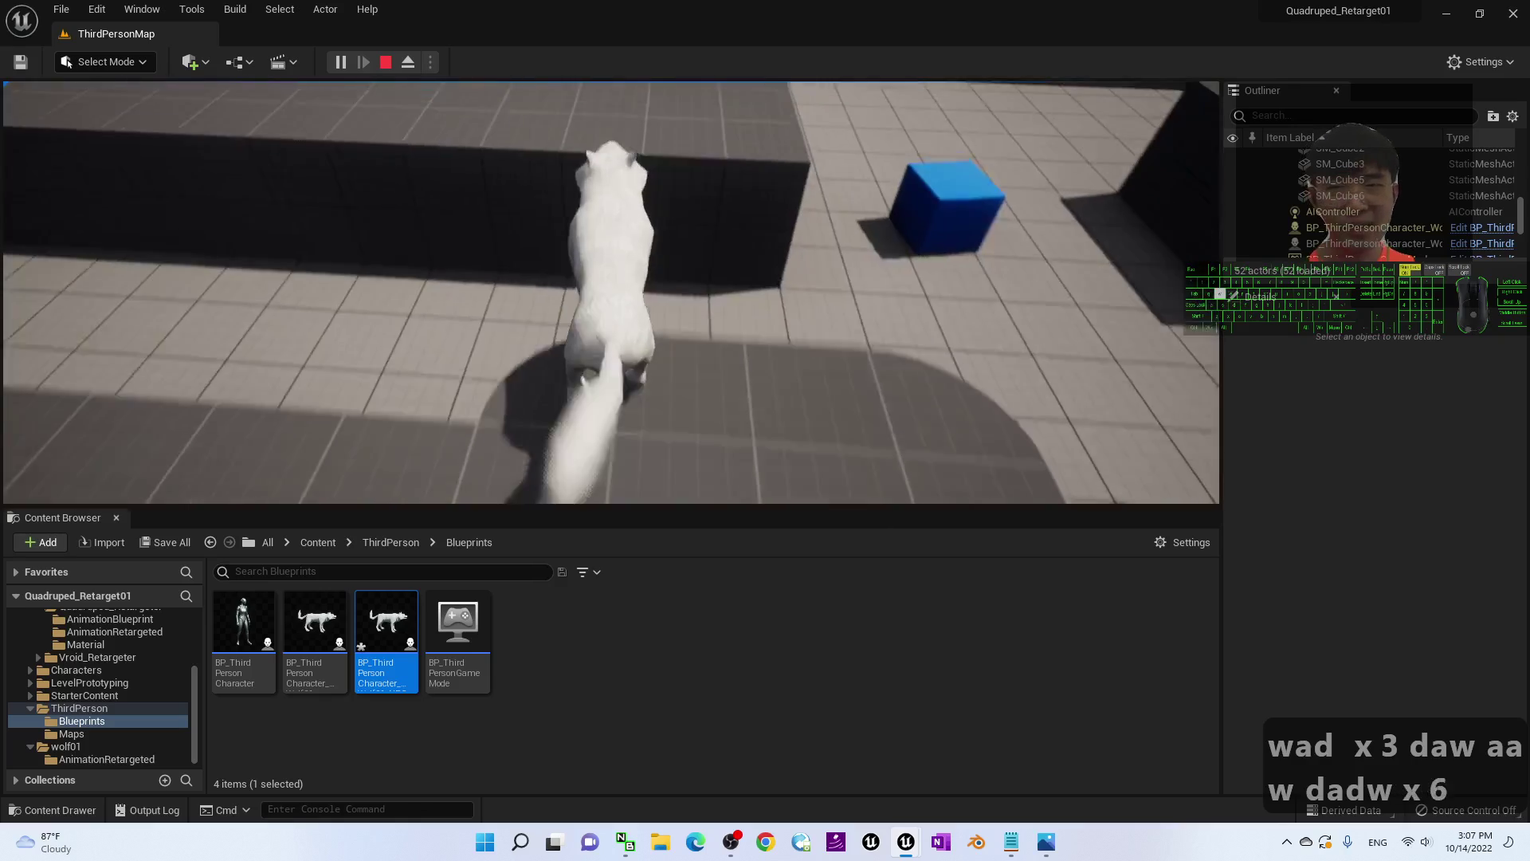
- Run the wolf across the tops of the raised platforms and jump down toward the open floor
key(w)
key(w)
key(d)
key(s)
key(d)
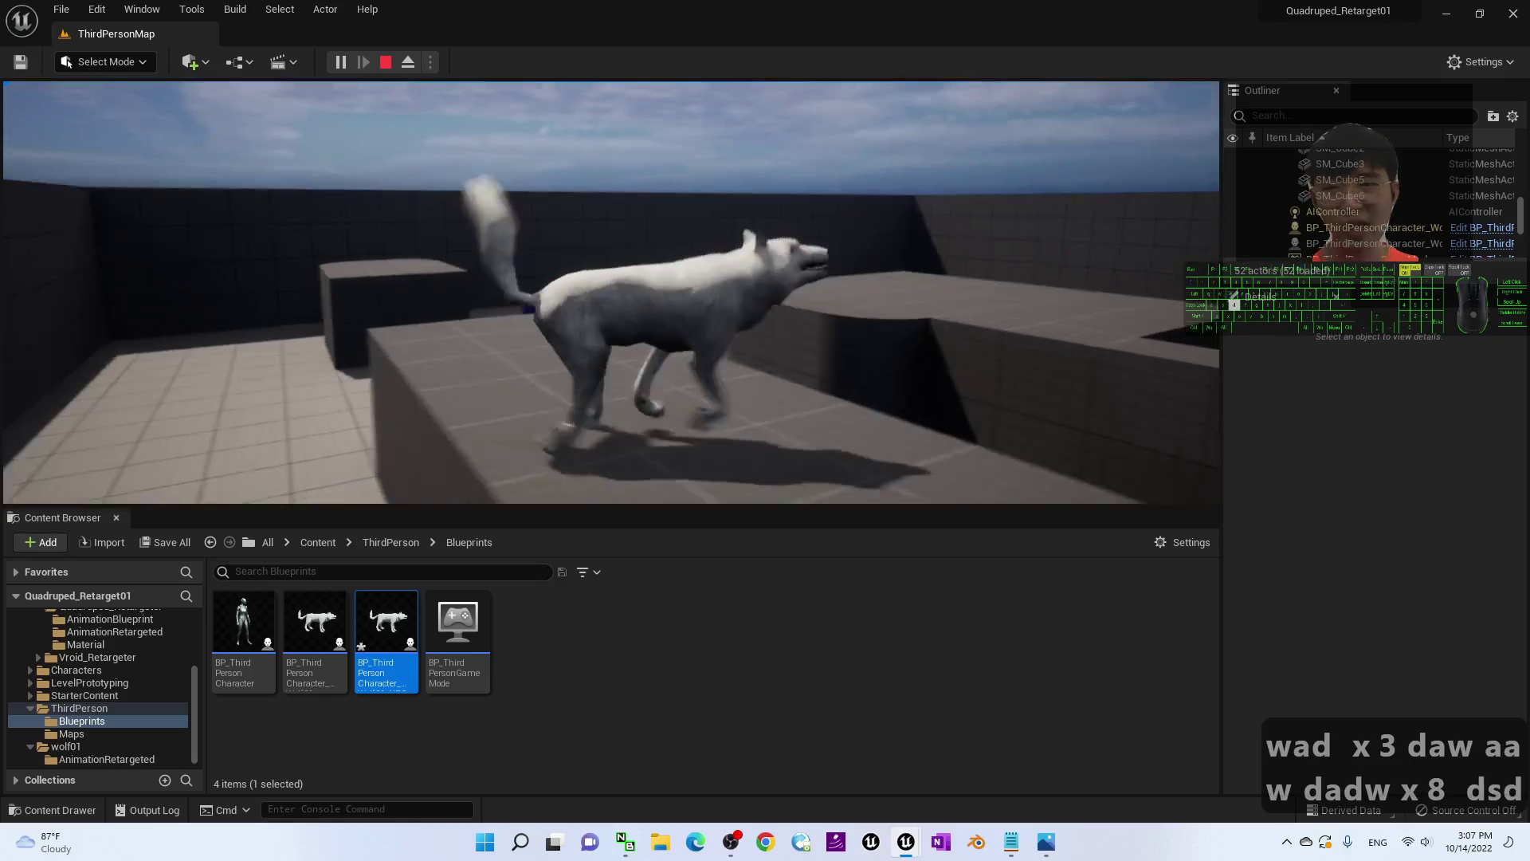
key(s)
key(a)
key(d)
key(d)
key(d)
key(d)
key(d)
key(w)
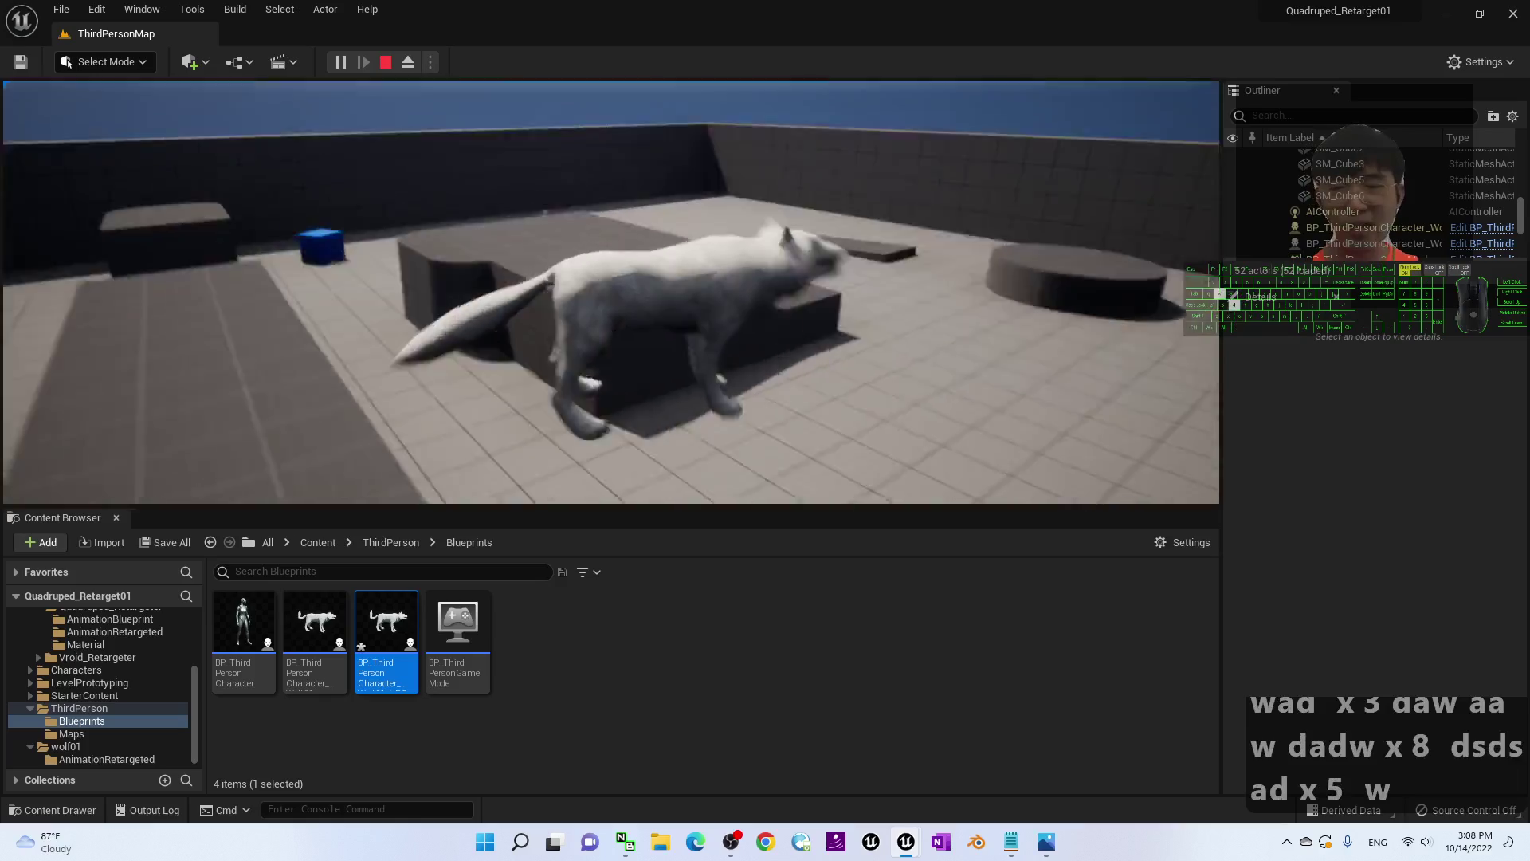
key(d)
key(d)
key(d)
key(d)
key(d)
key(d)
- Run the wolf across the open floor toward the NPC wolf and turn it in different directions to check its run animation
key(w)
key(w)
key(w)
key(w)
key(w)
key(w)
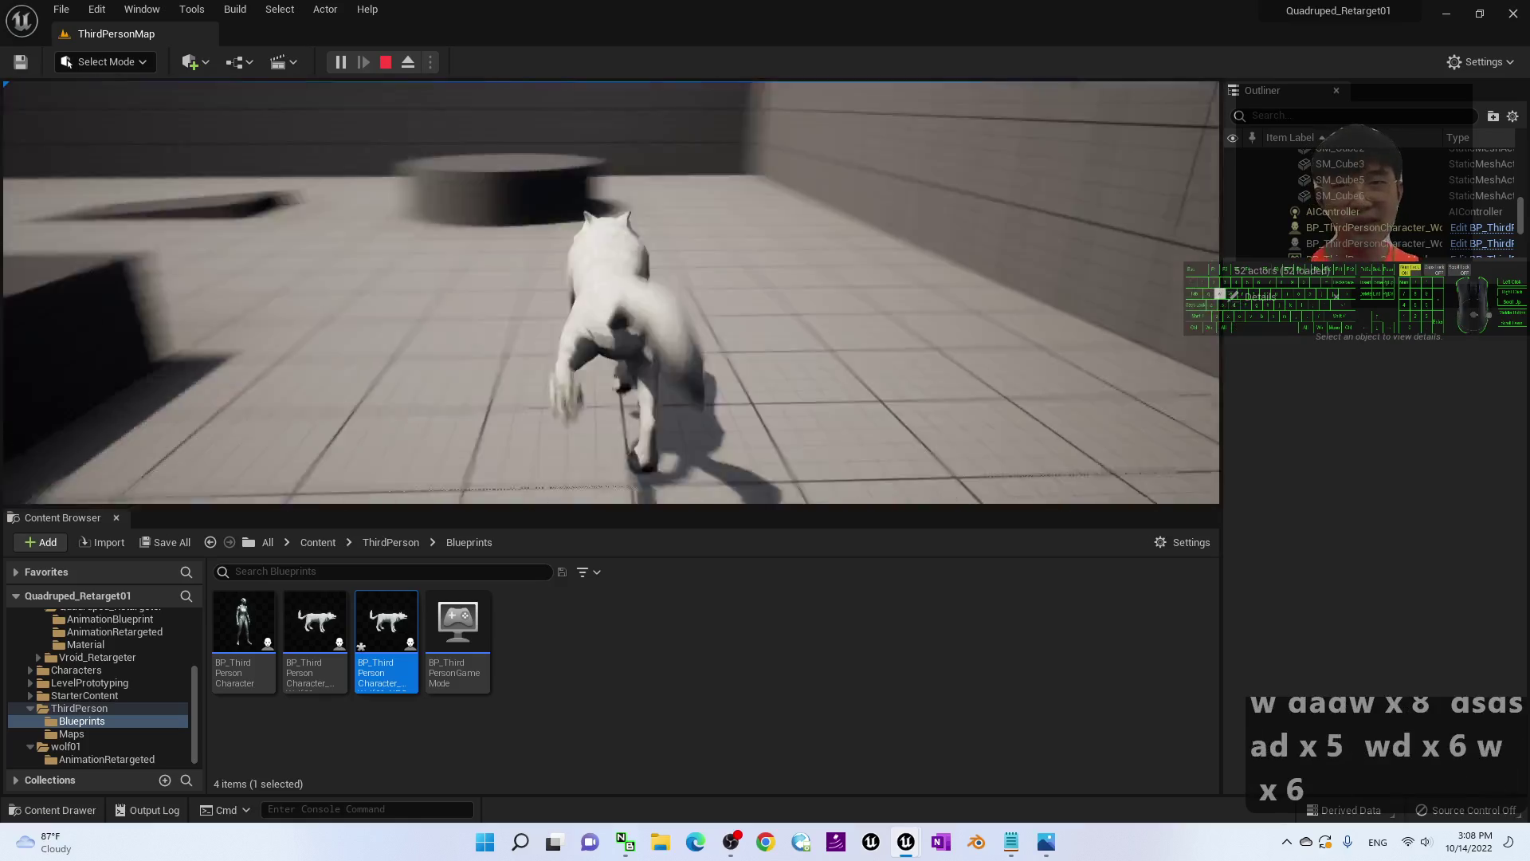
key(a)
key(a)
key(a)
key(a)
key(a)
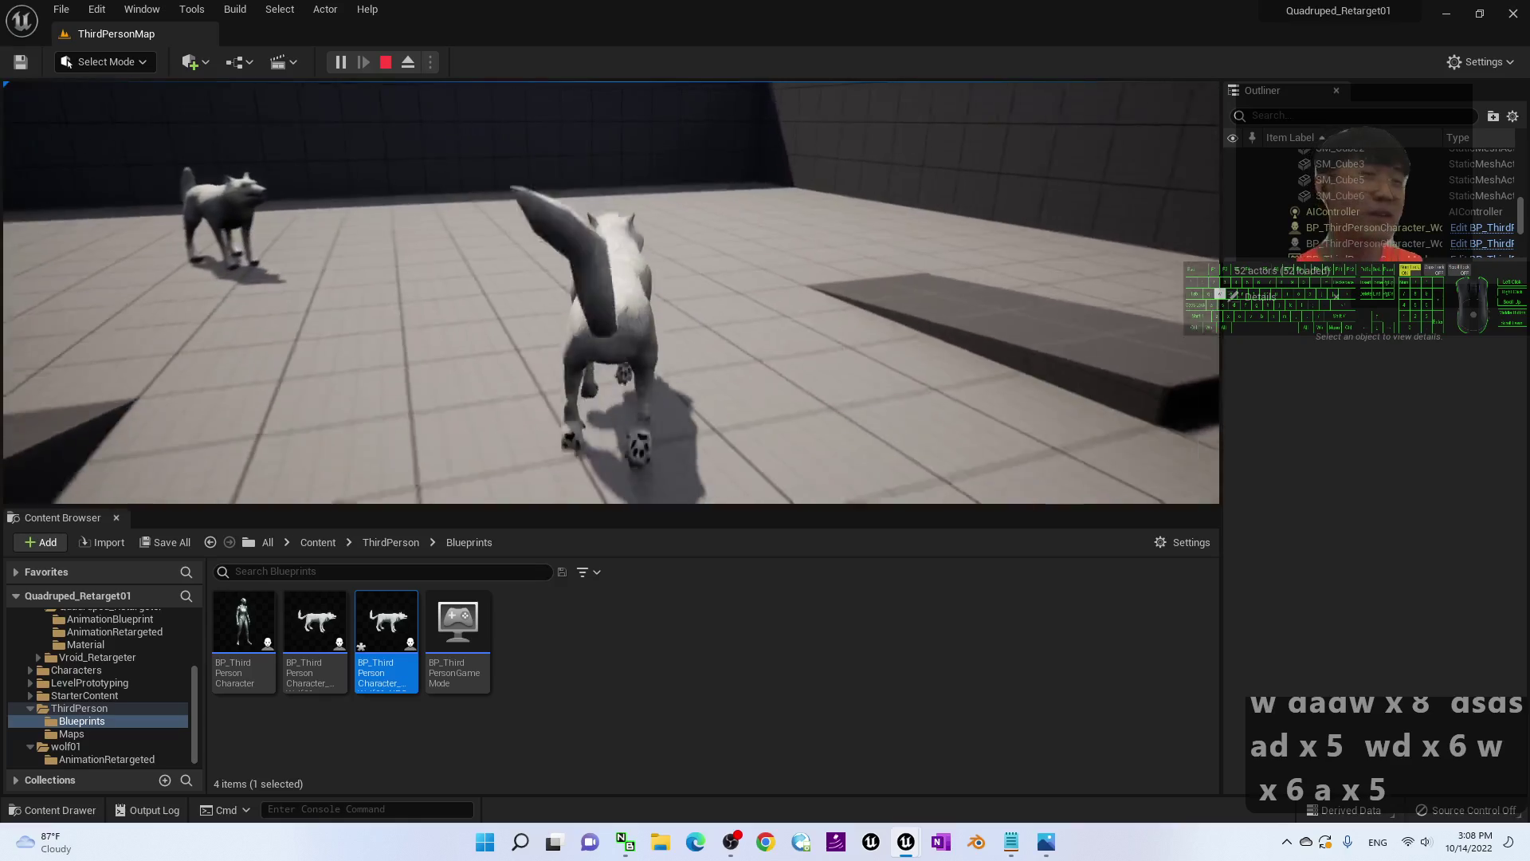
key(a)
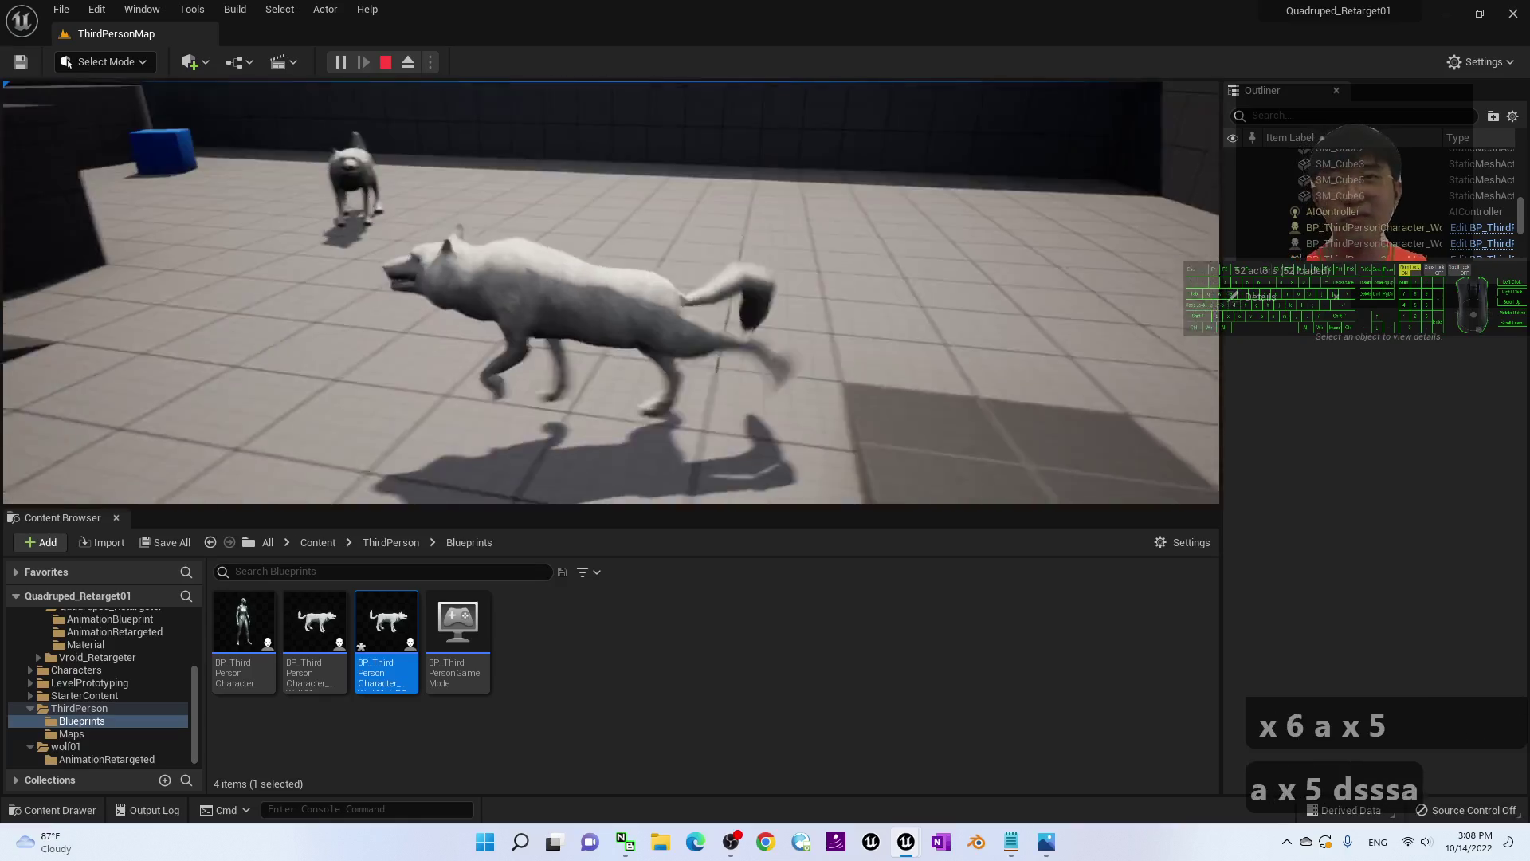
key(d)
key(a)
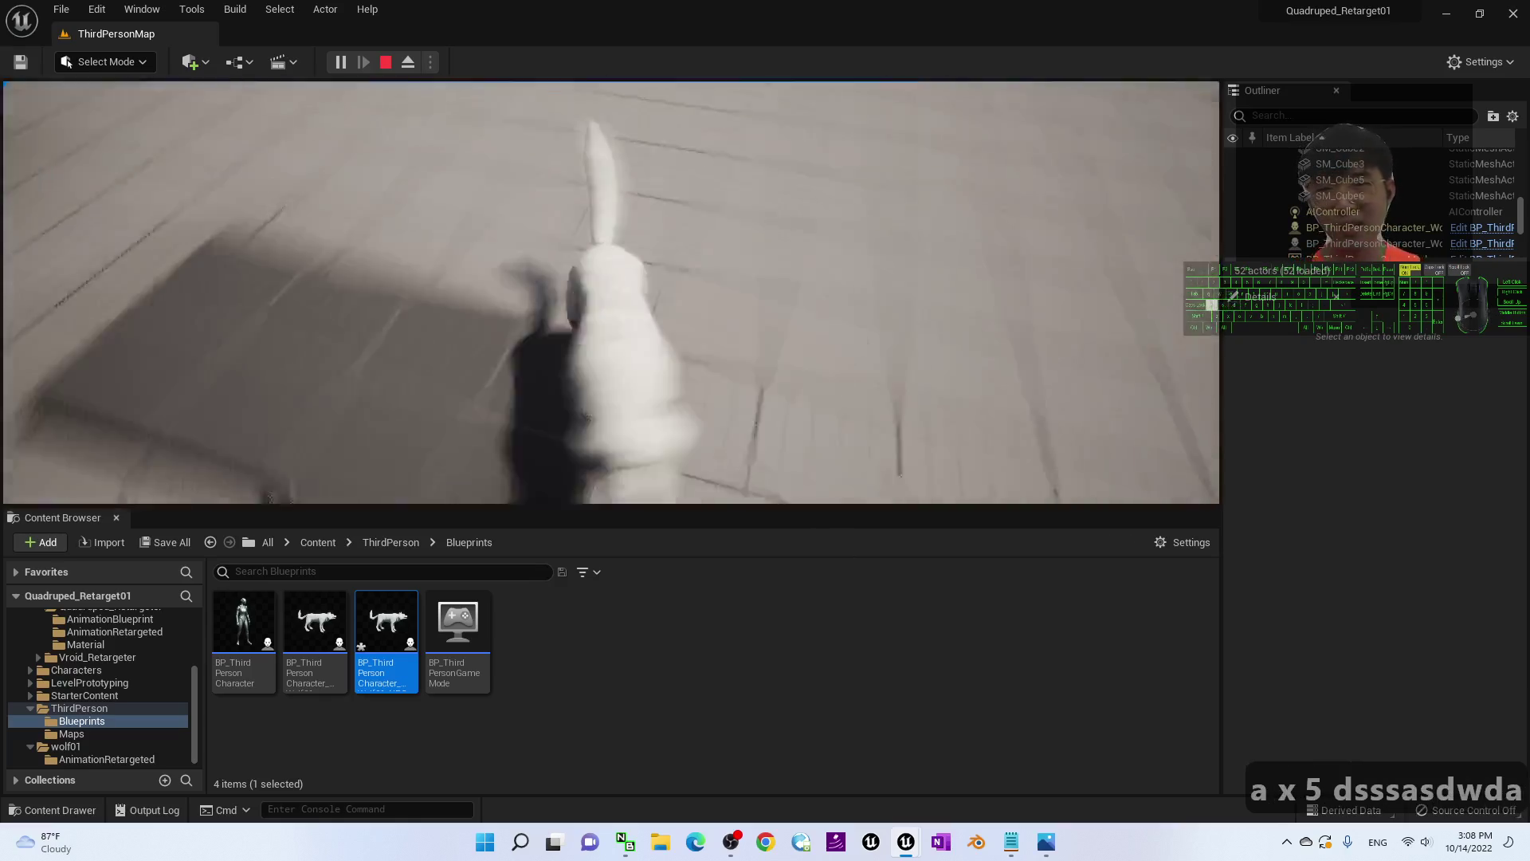
- Jump the wolf over the low round platform, run it back to the NPC wolf, and end the play session
key(w)
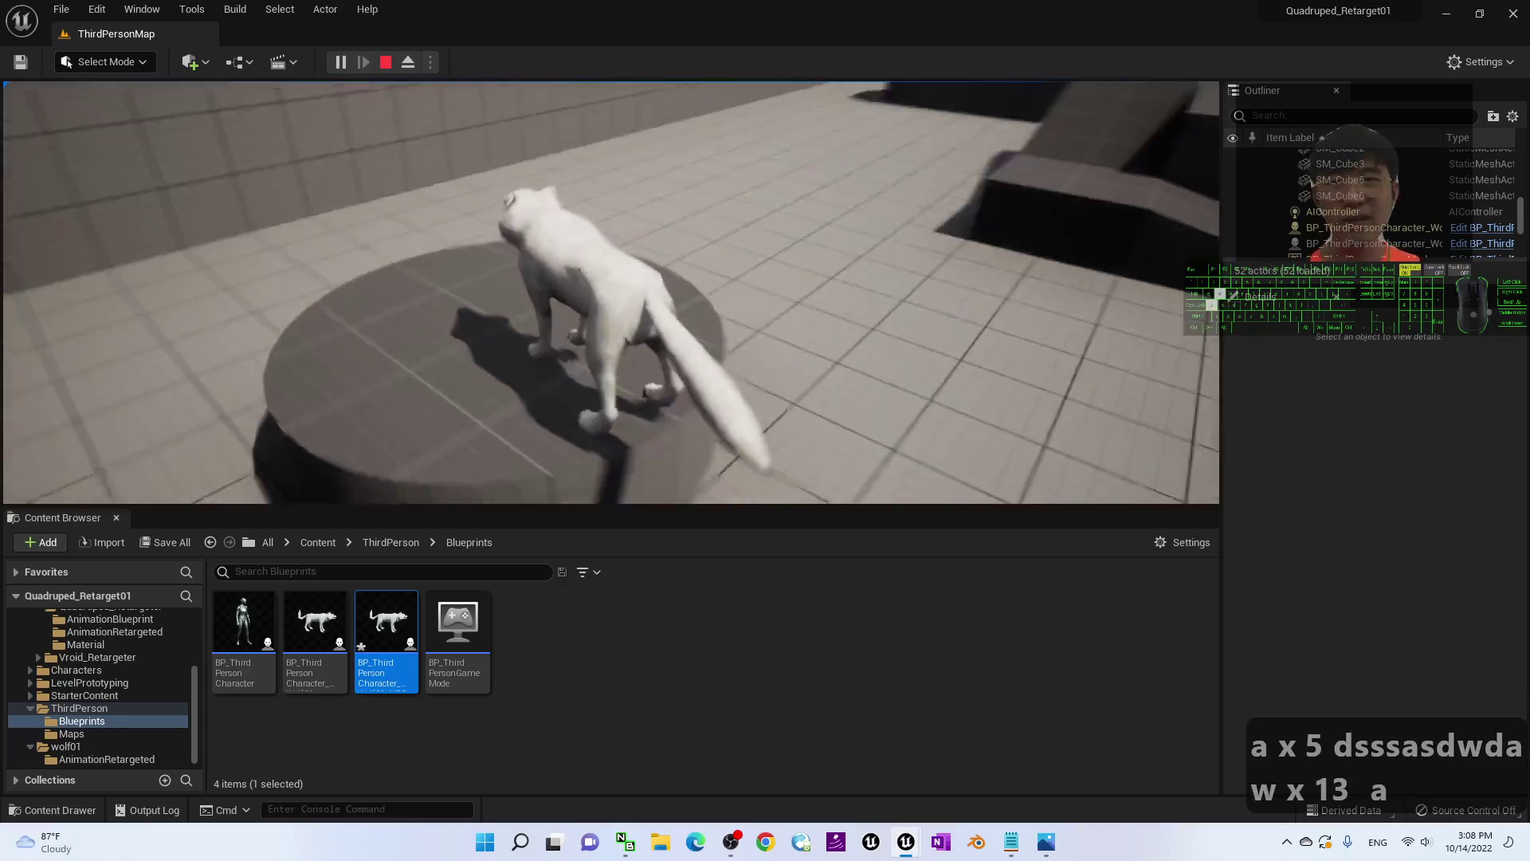
key(w)
key(w)
key(space)
key(a)
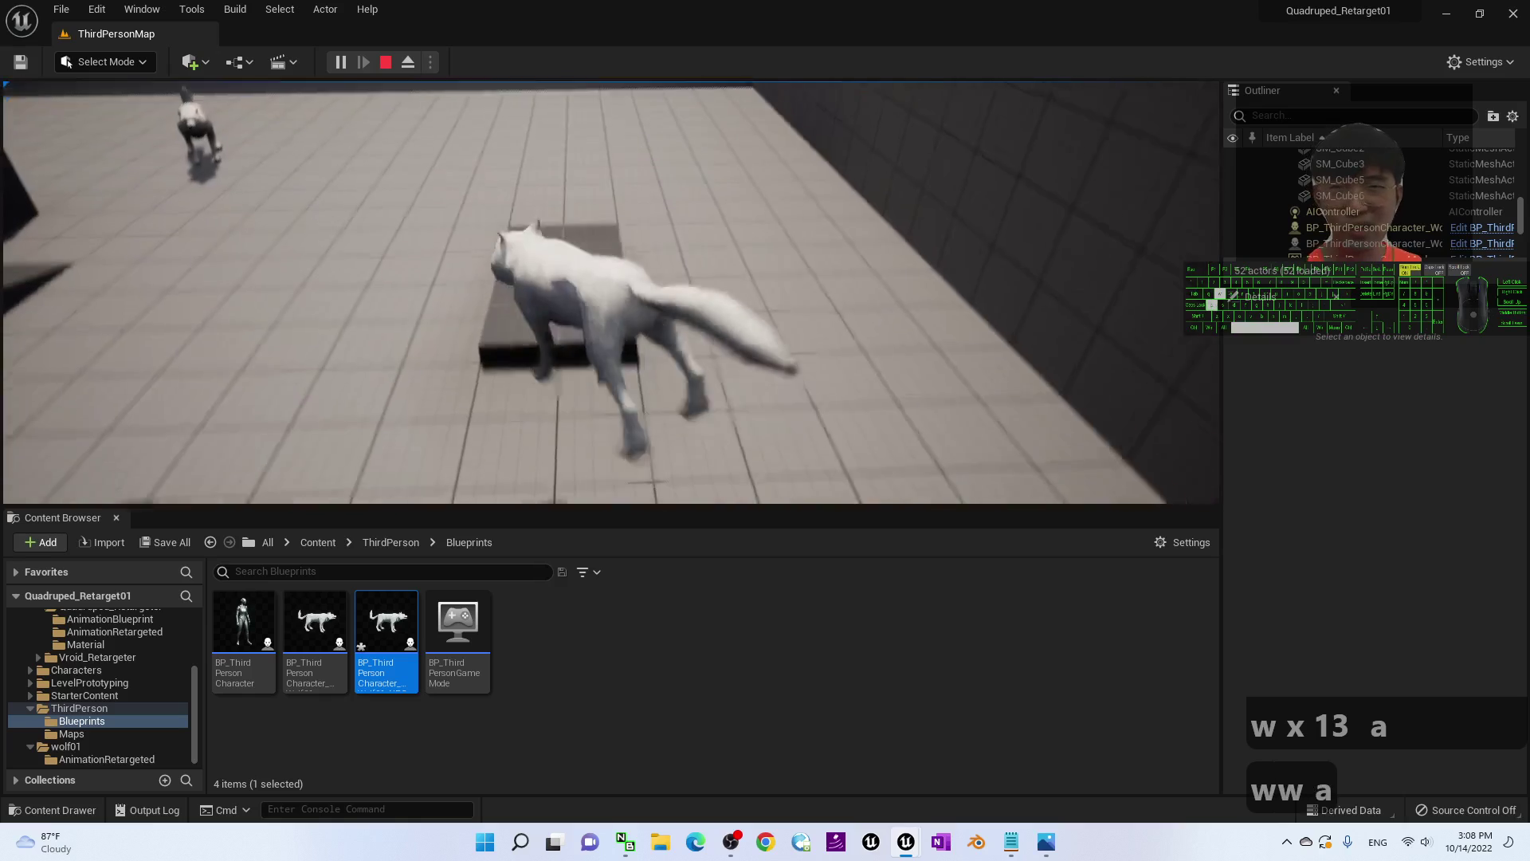
key(d)
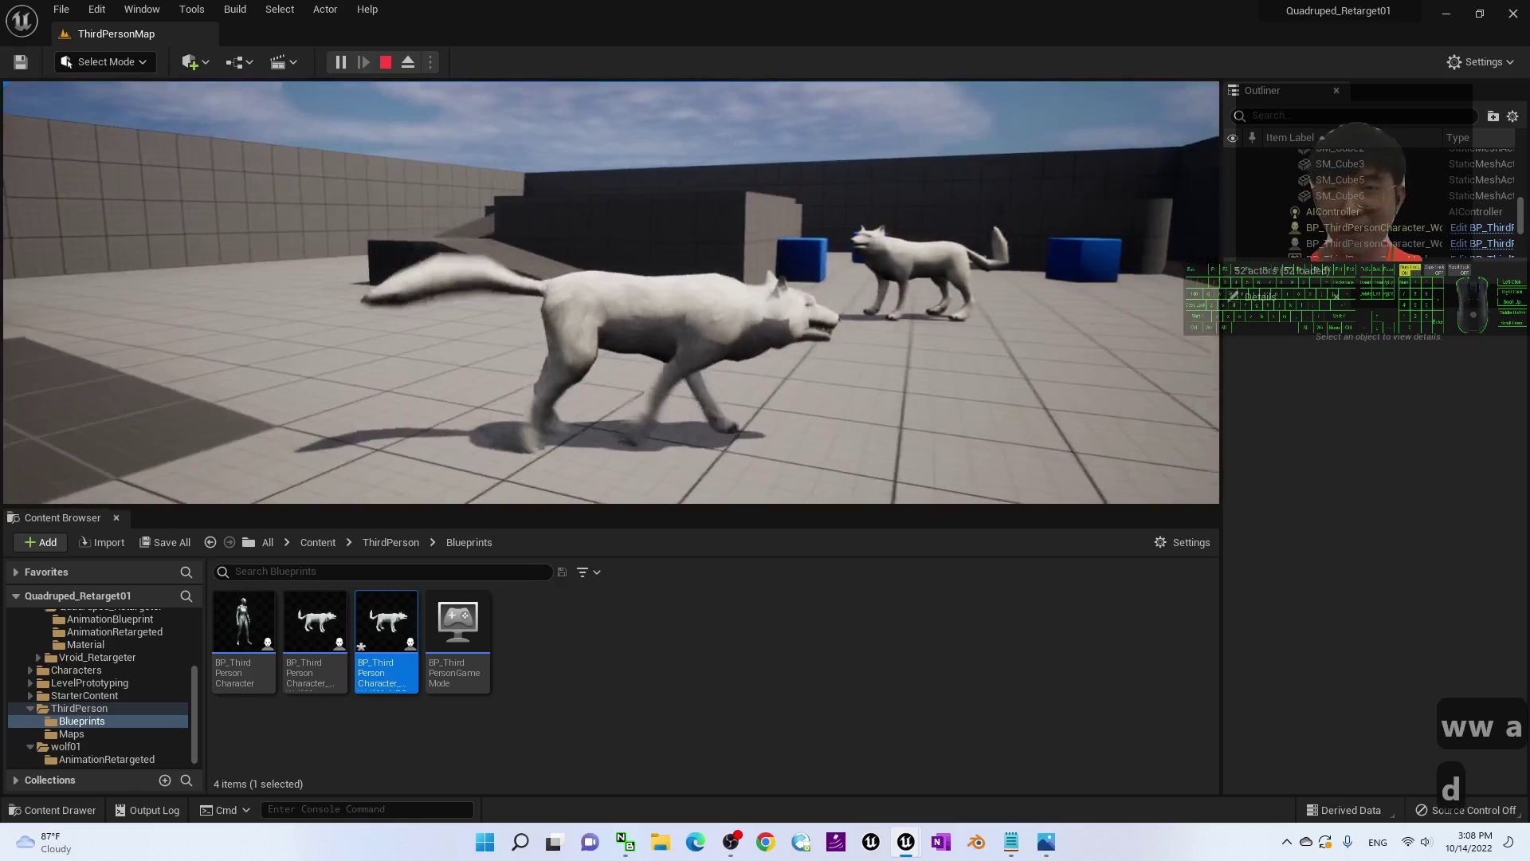
key(Escape)
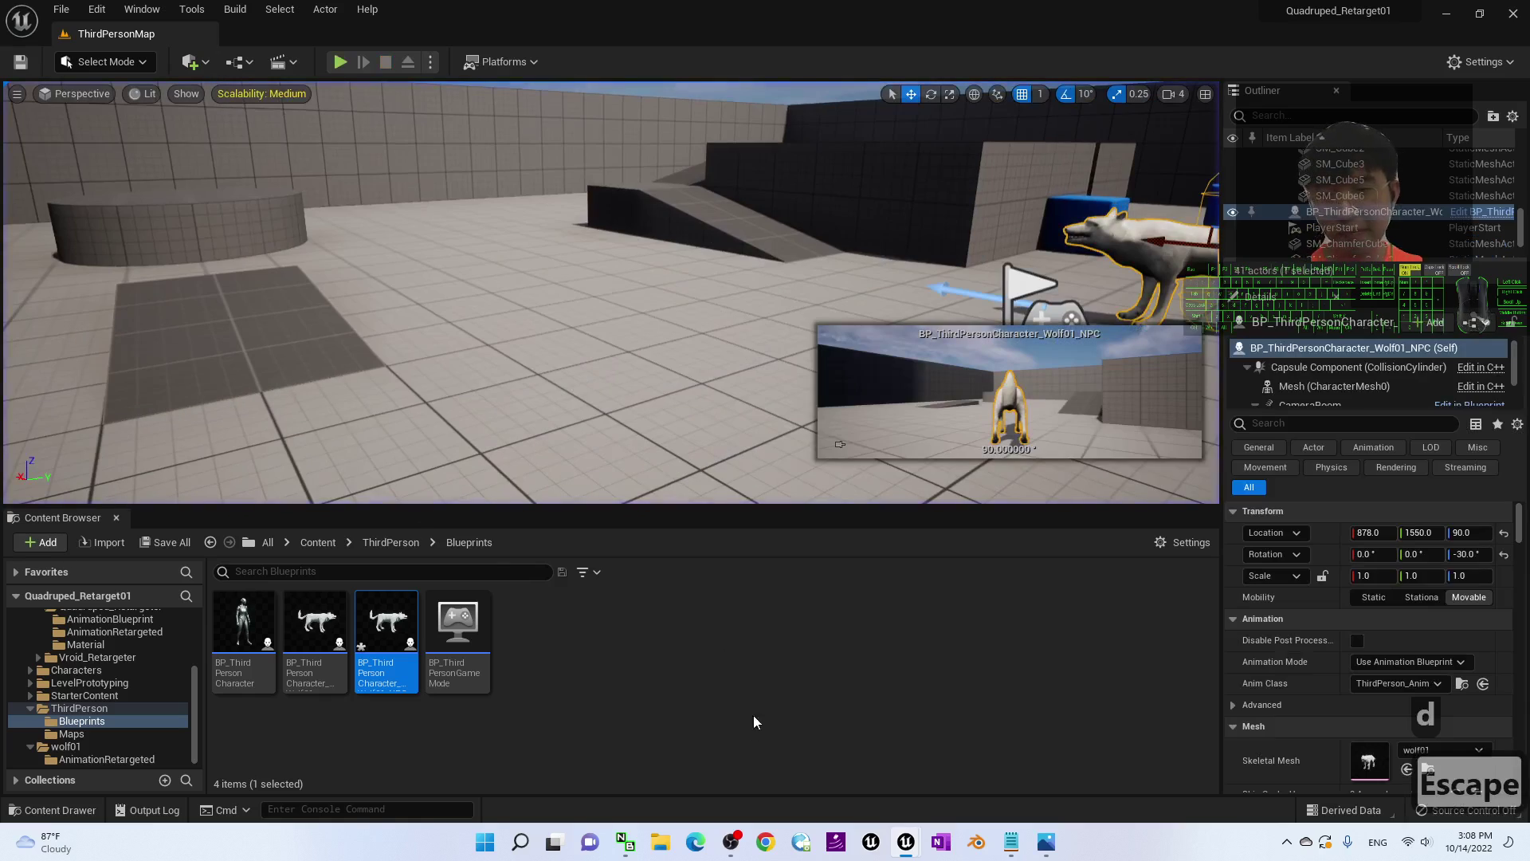